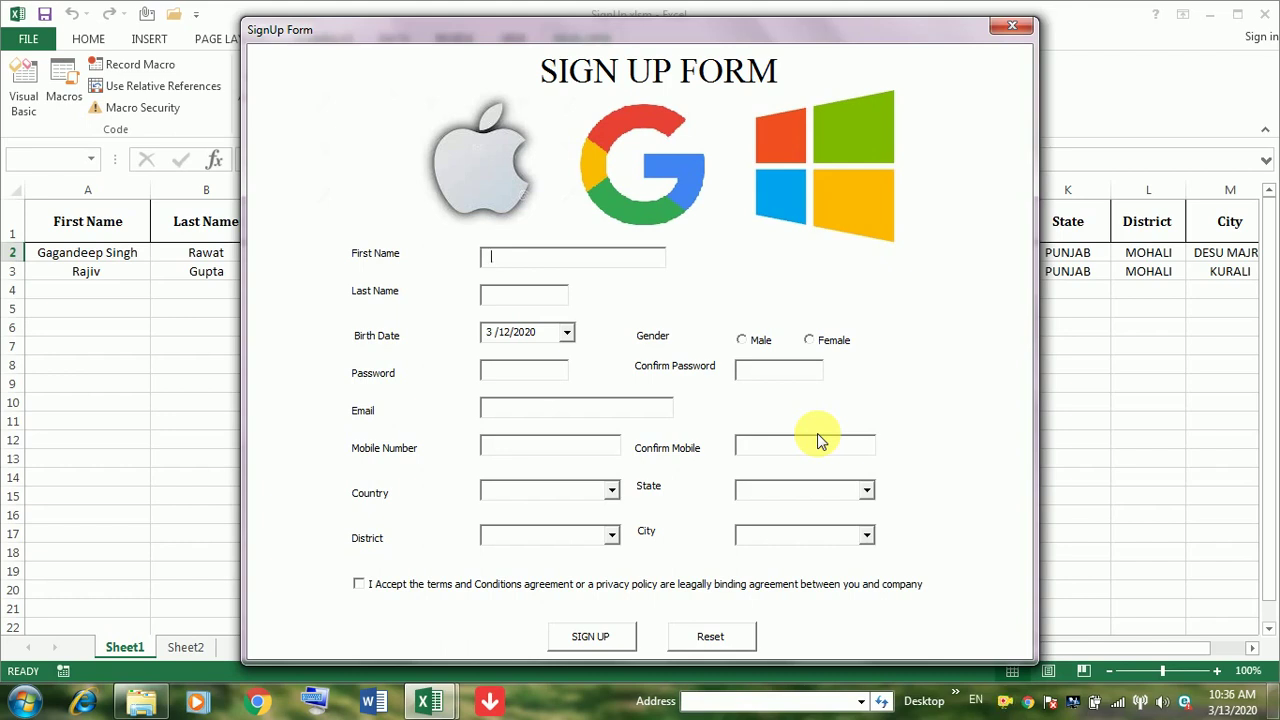
In the running form, choose INDIA as Country, then open and close the State list without choosing.
click(612, 491)
click(564, 508)
click(866, 490)
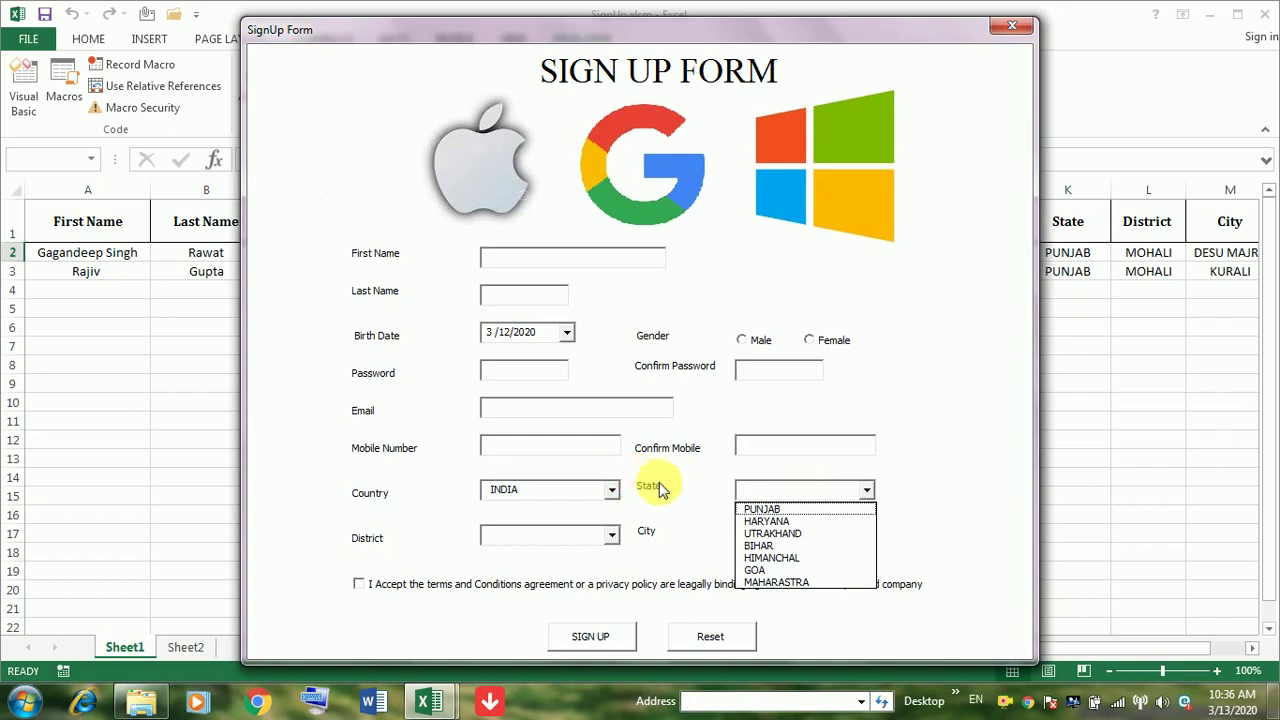
click(672, 486)
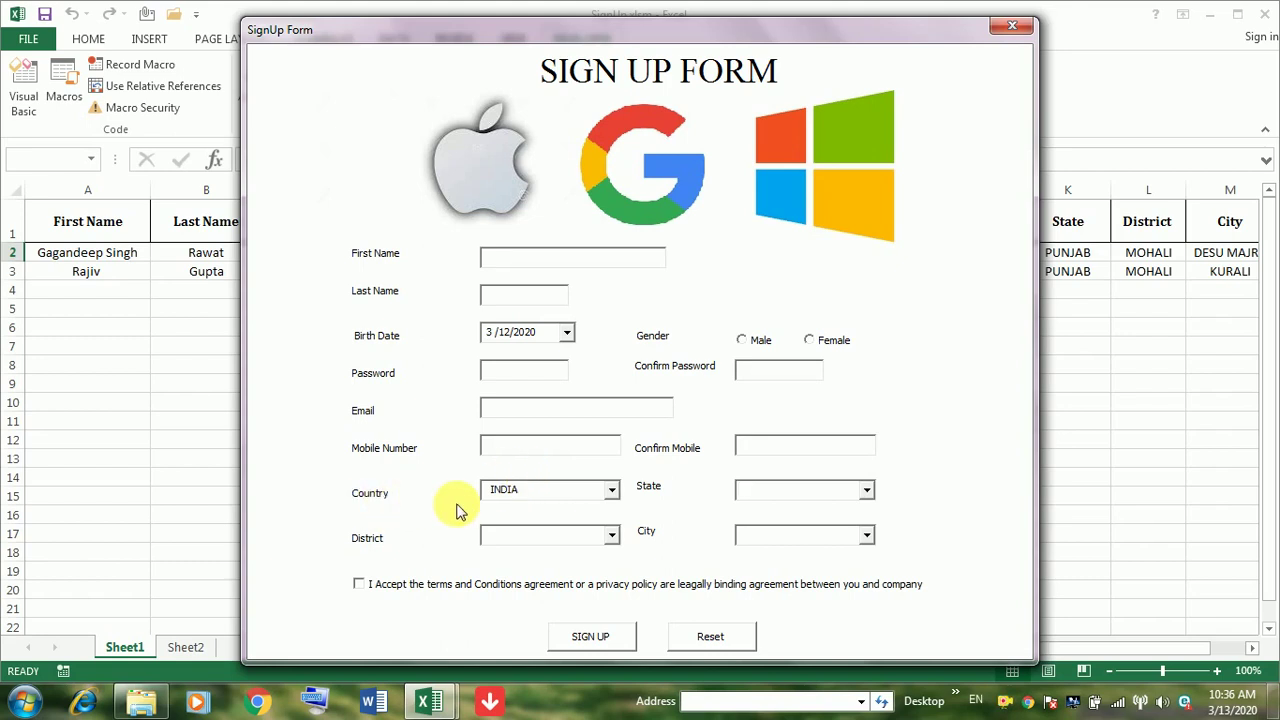
click(612, 491)
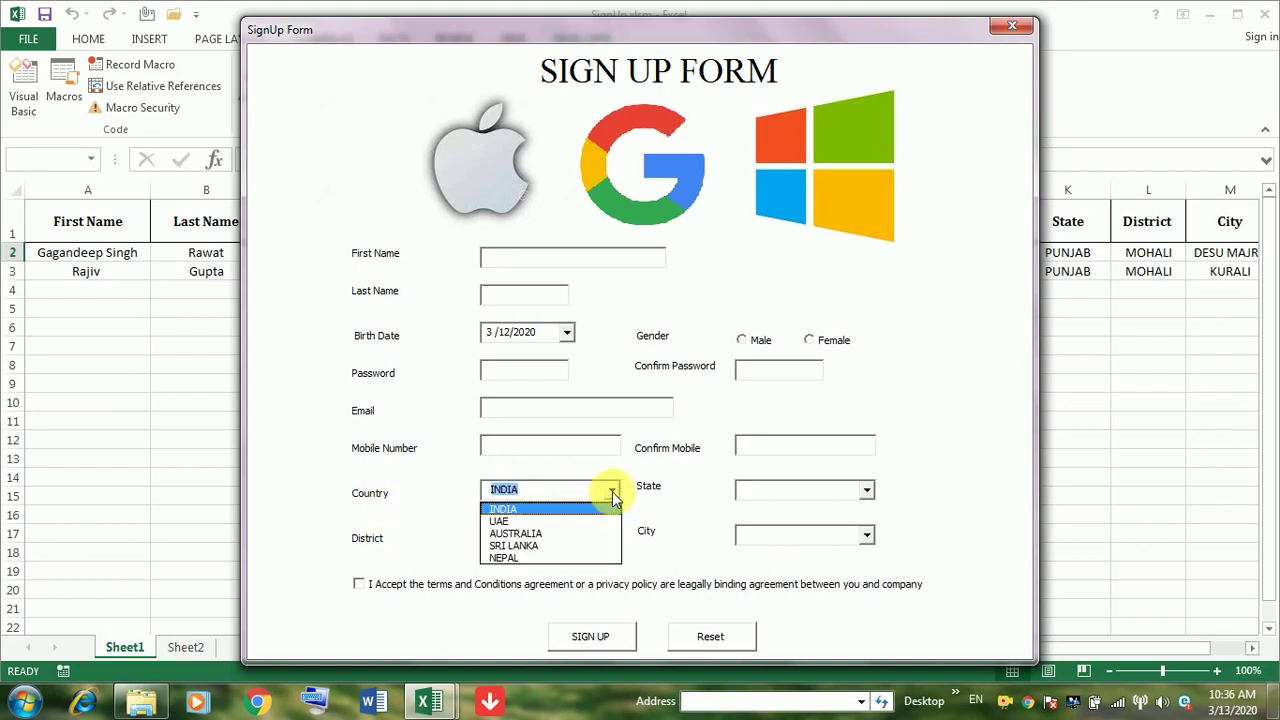
click(500, 519)
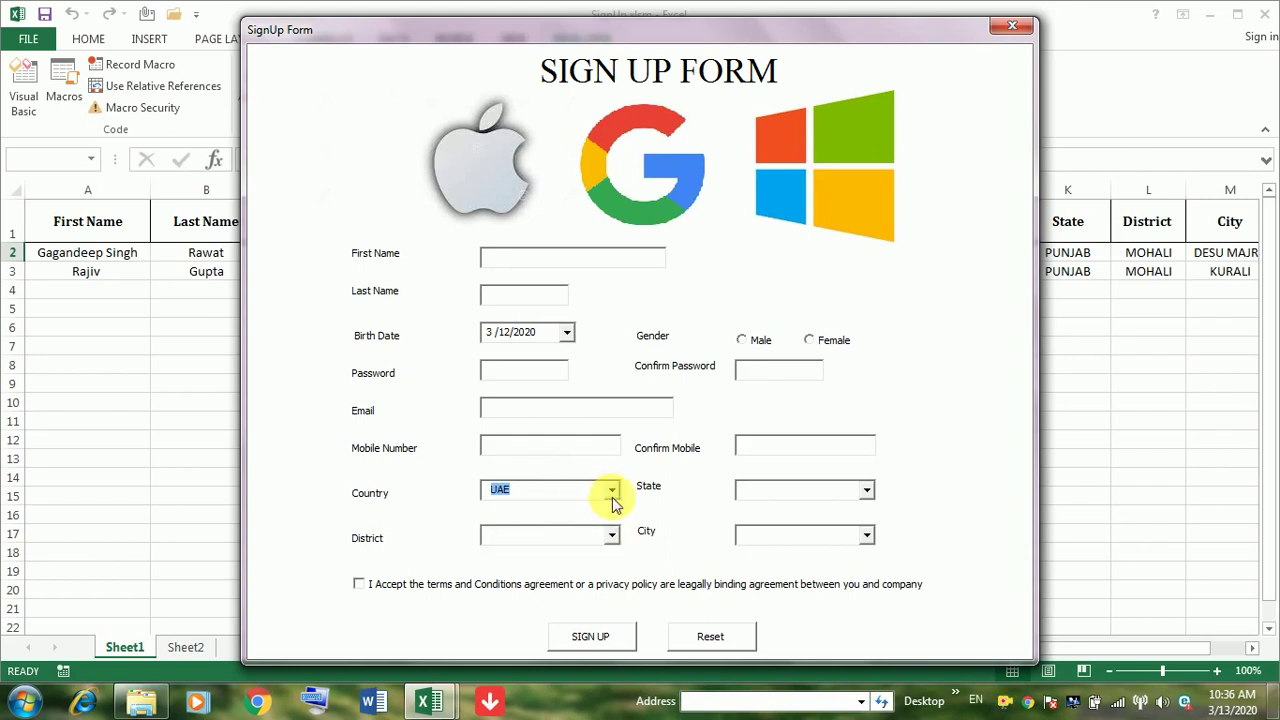
click(611, 490)
click(547, 534)
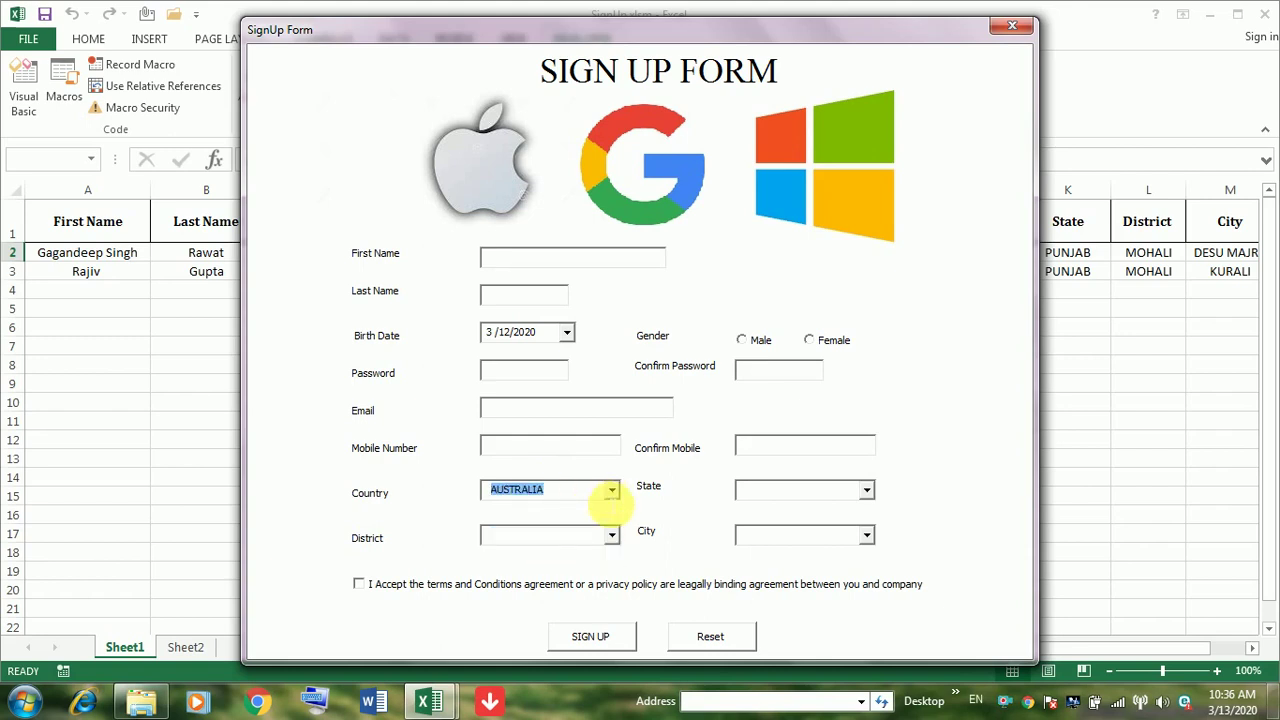
click(611, 490)
click(549, 509)
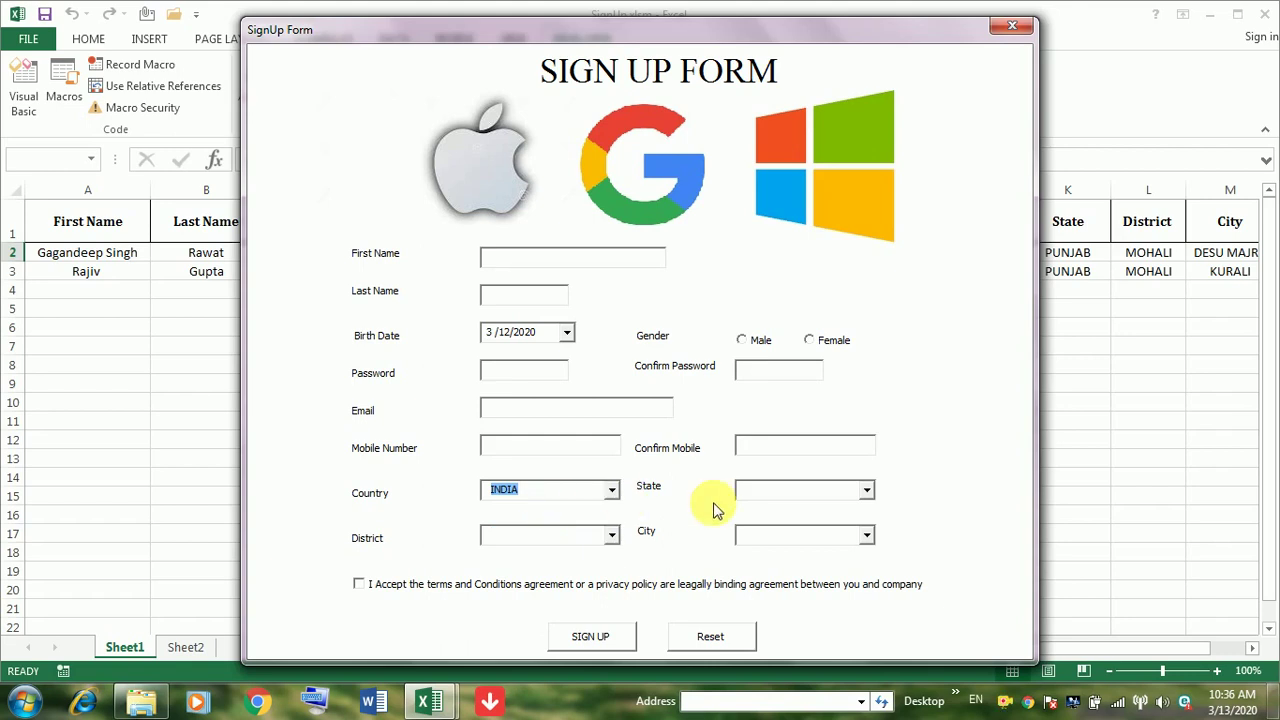
click(765, 491)
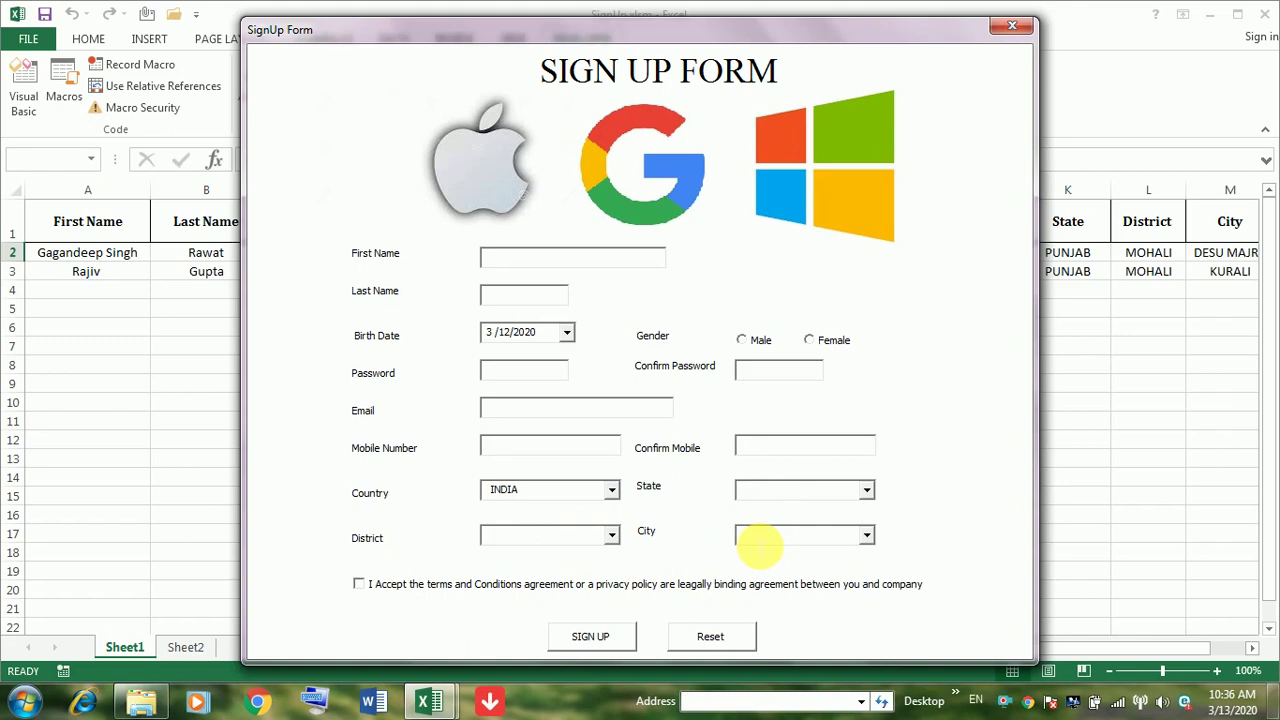
click(867, 490)
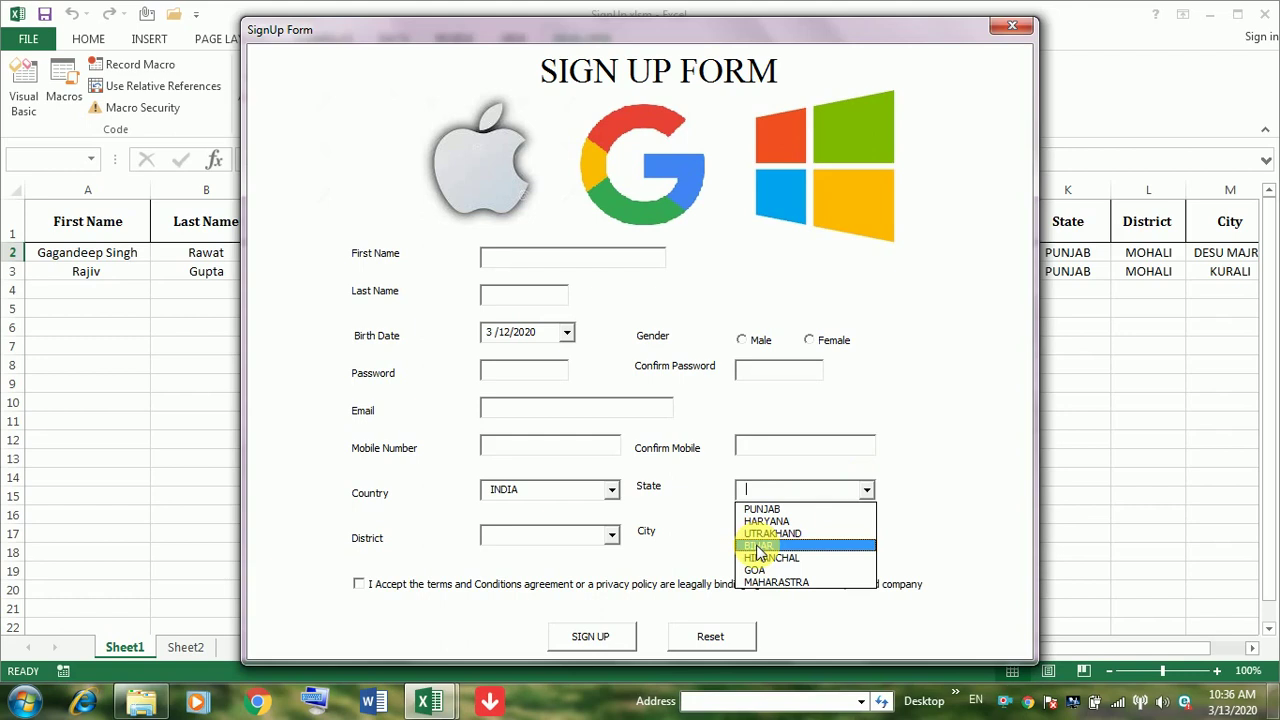
click(611, 490)
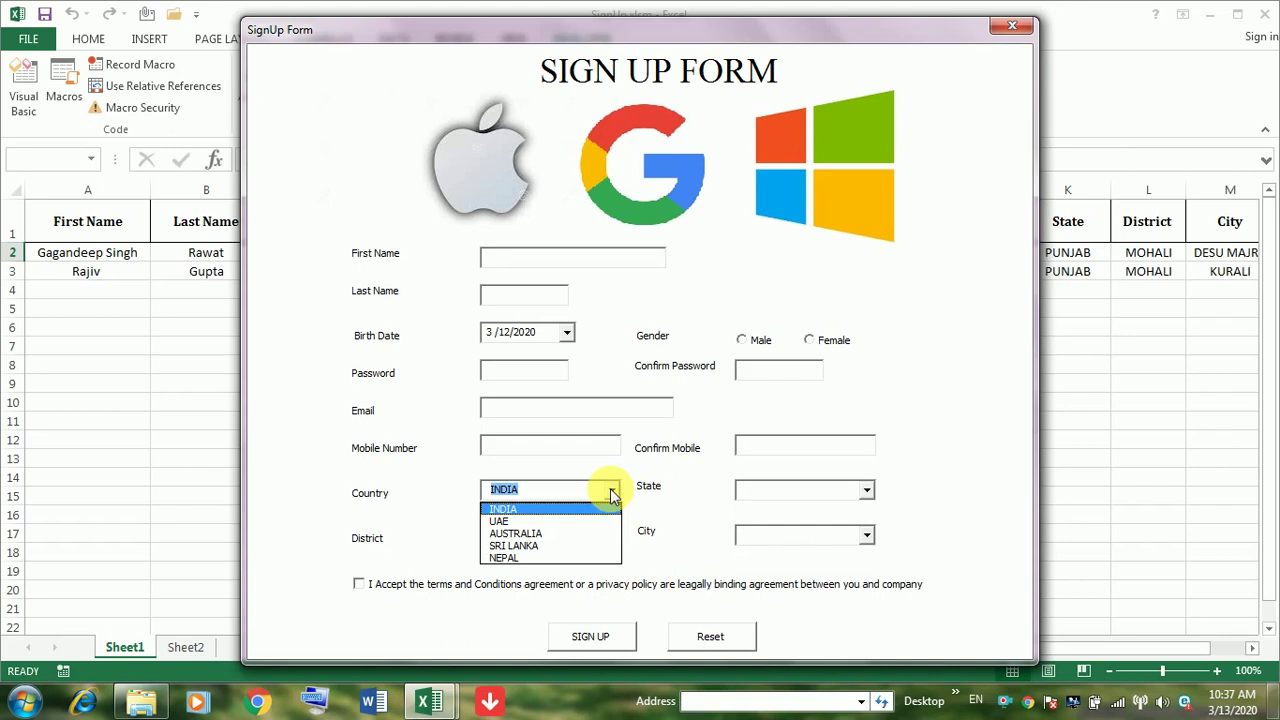
click(501, 521)
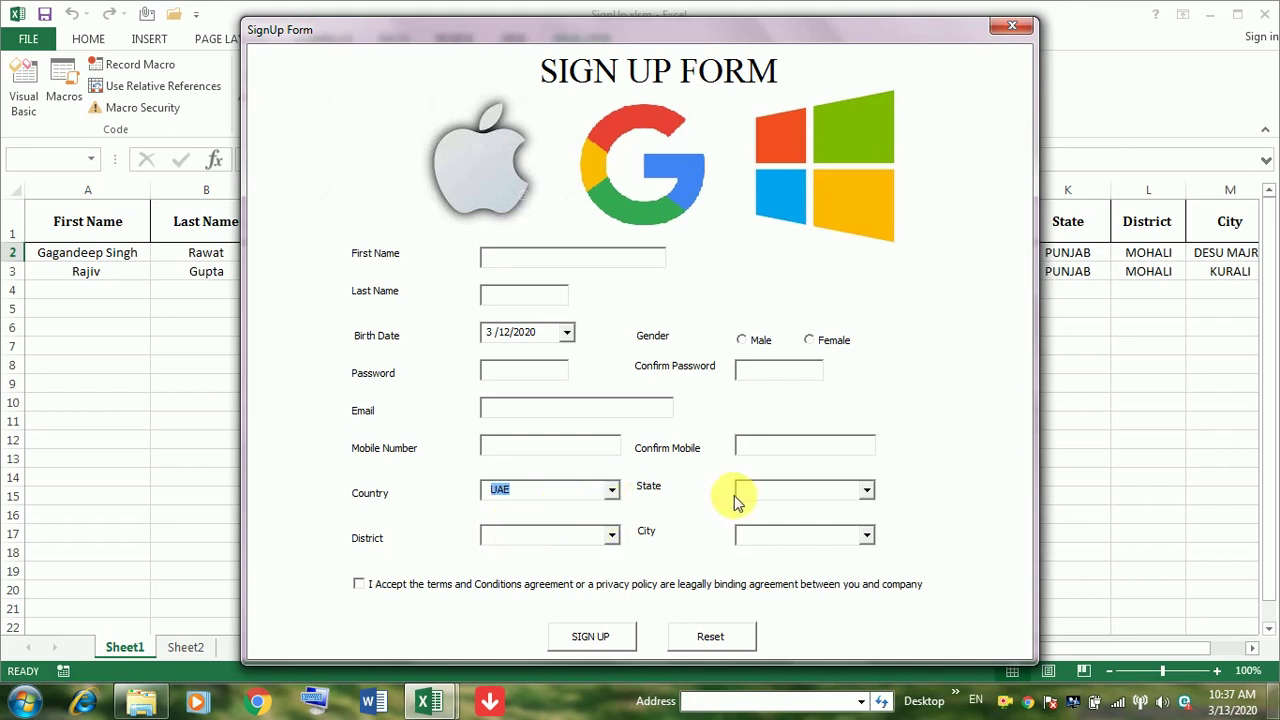
click(866, 491)
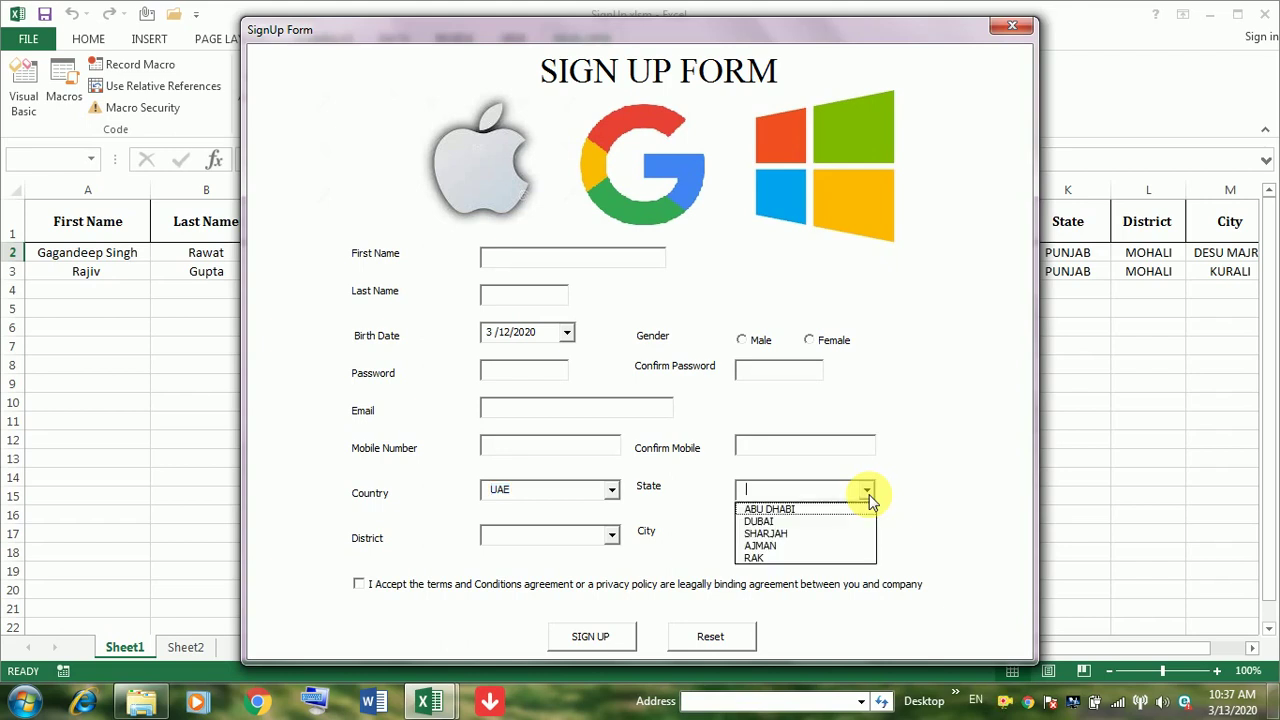
click(612, 489)
click(527, 507)
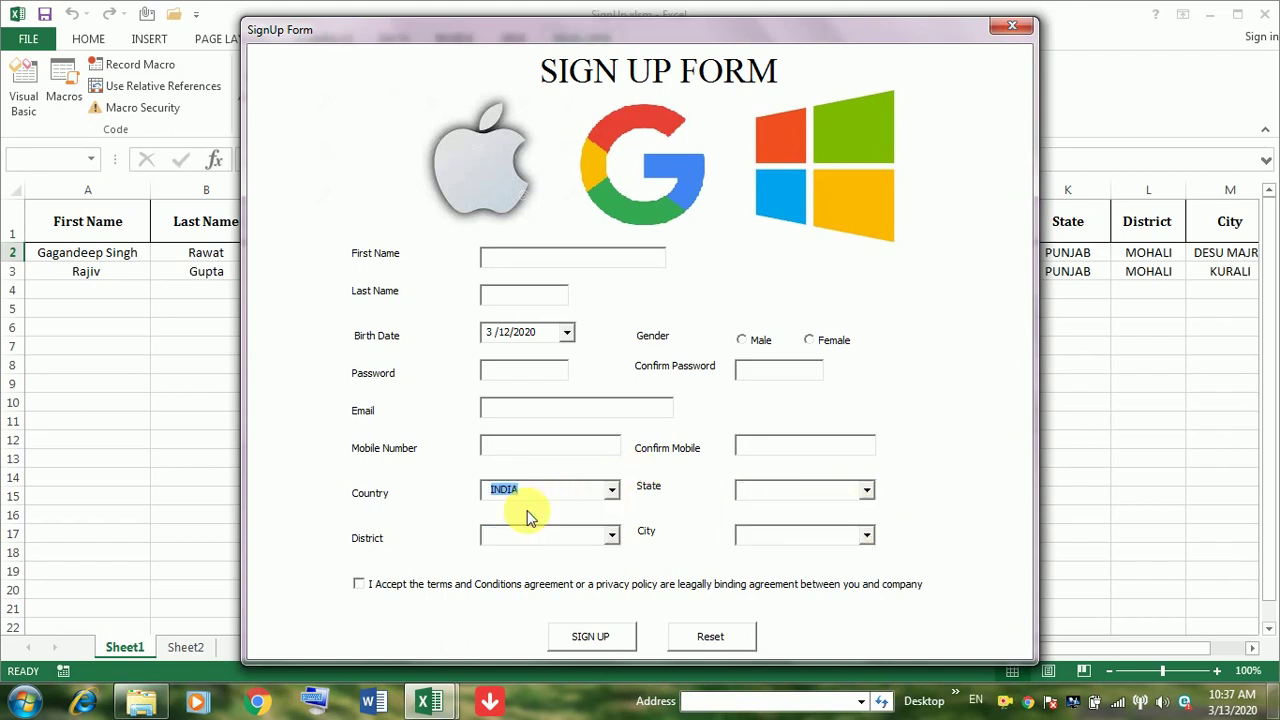
click(867, 491)
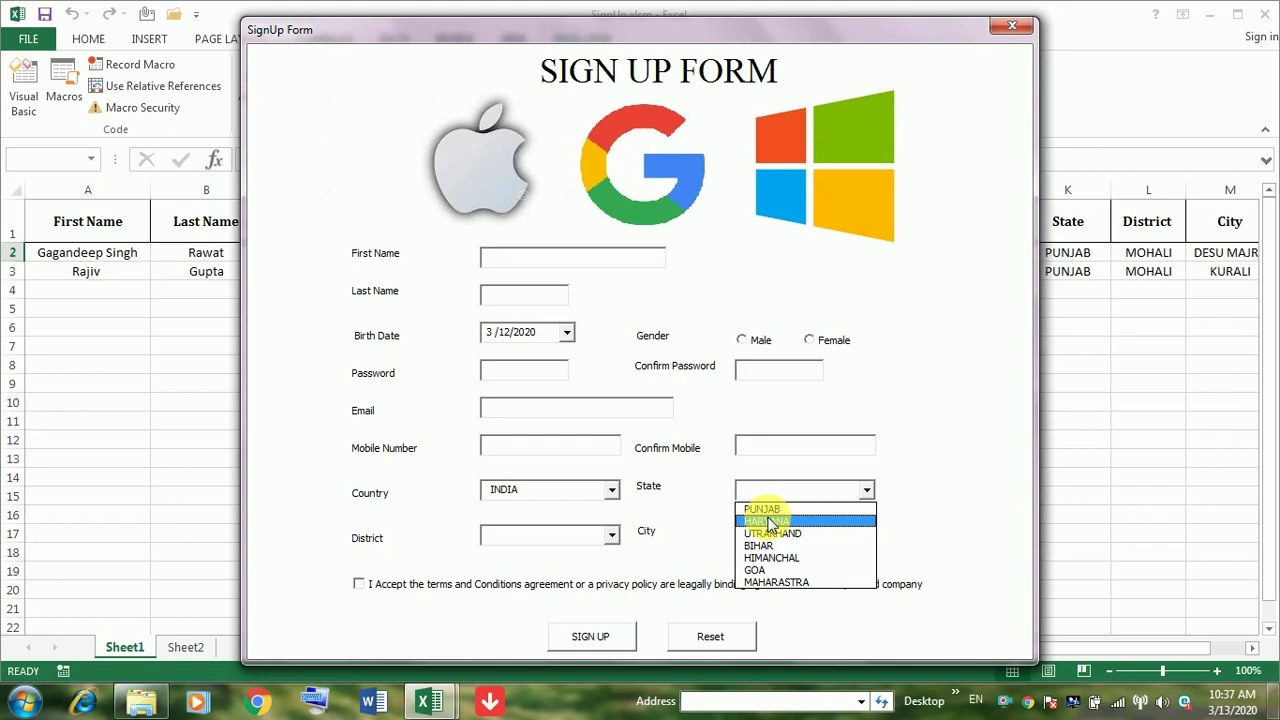
click(958, 448)
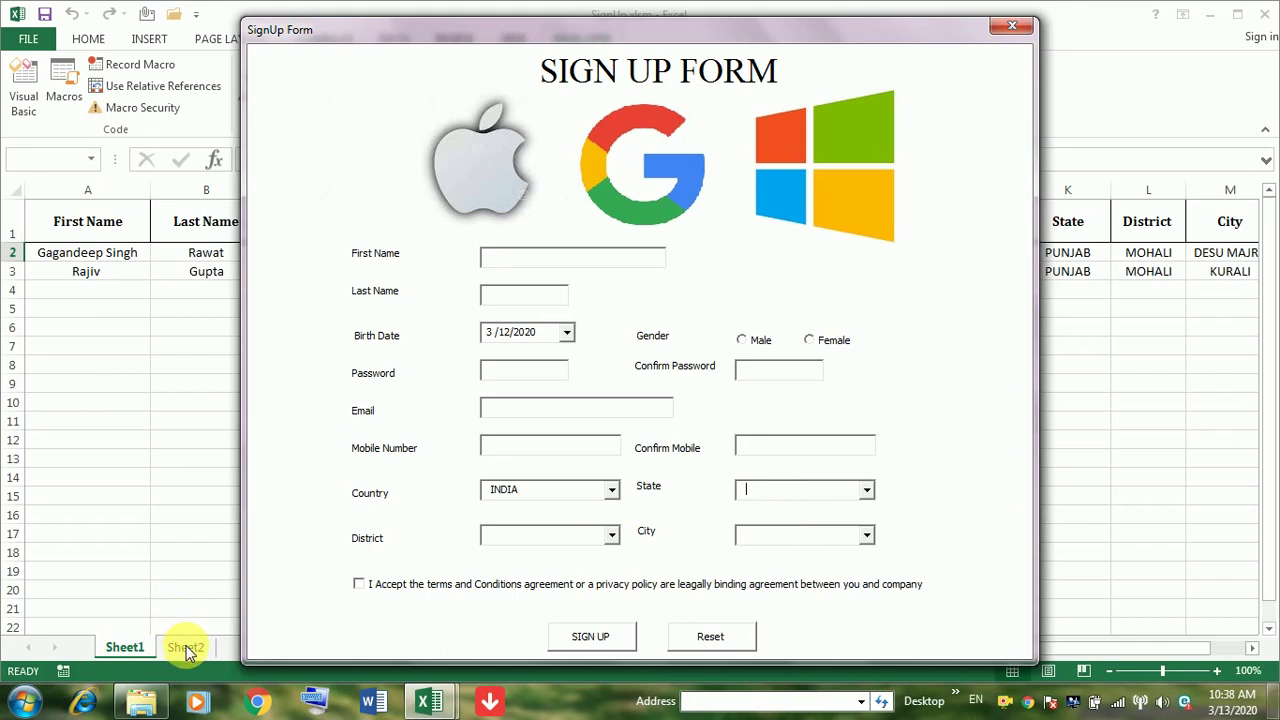
Close the sign-up form and go to Sheet2 of the workbook.
click(1008, 26)
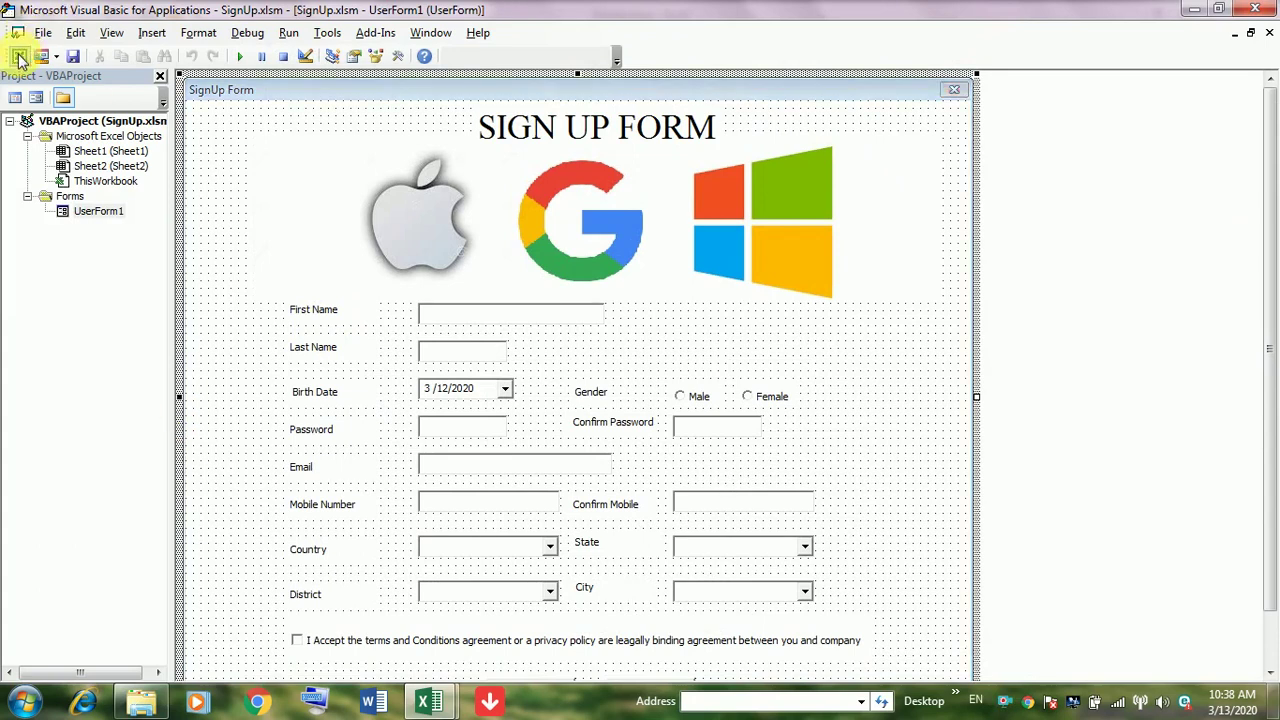
click(19, 56)
click(186, 647)
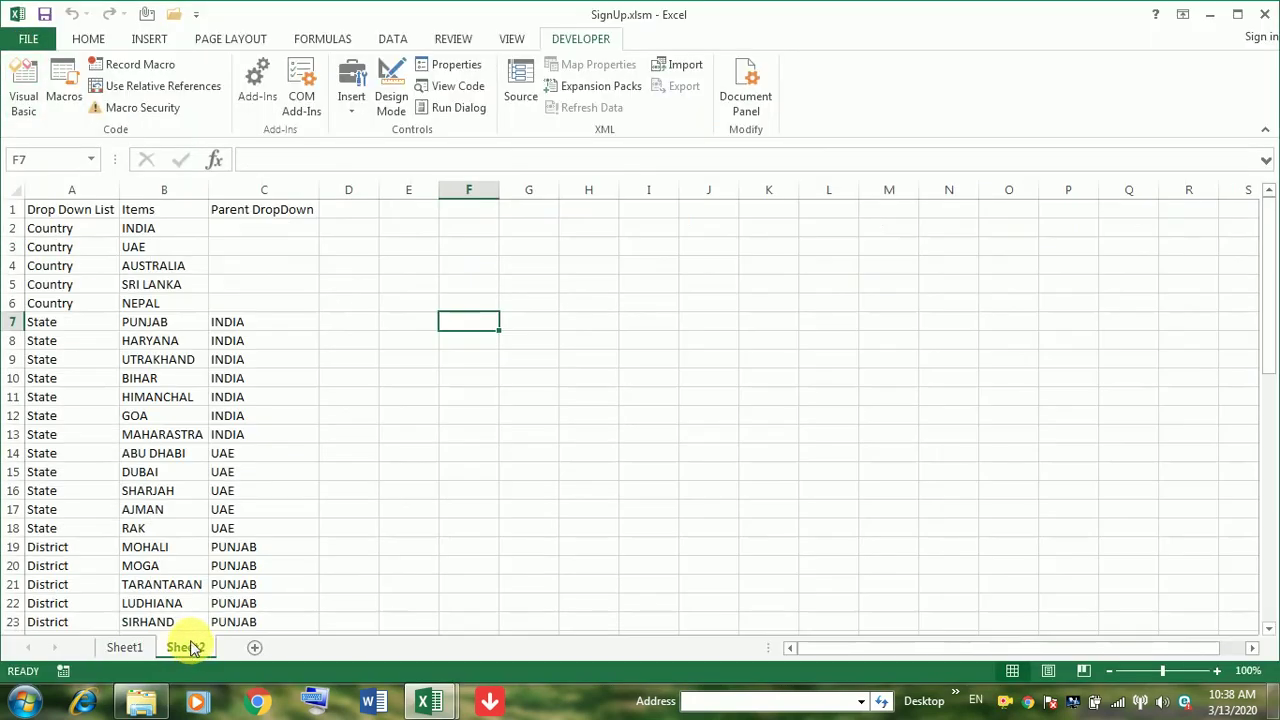
Select the drop-down source table A1:C55 on Sheet2.
drag(52, 215, 298, 497)
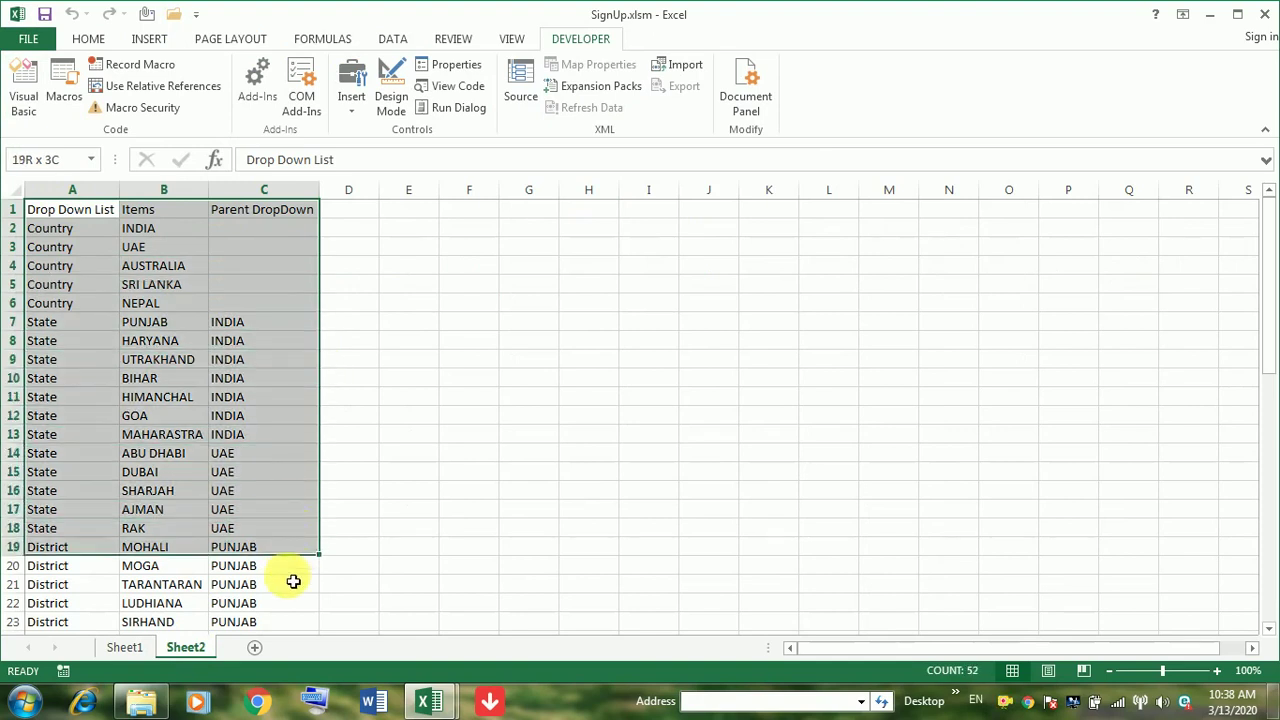
drag(298, 497, 288, 660)
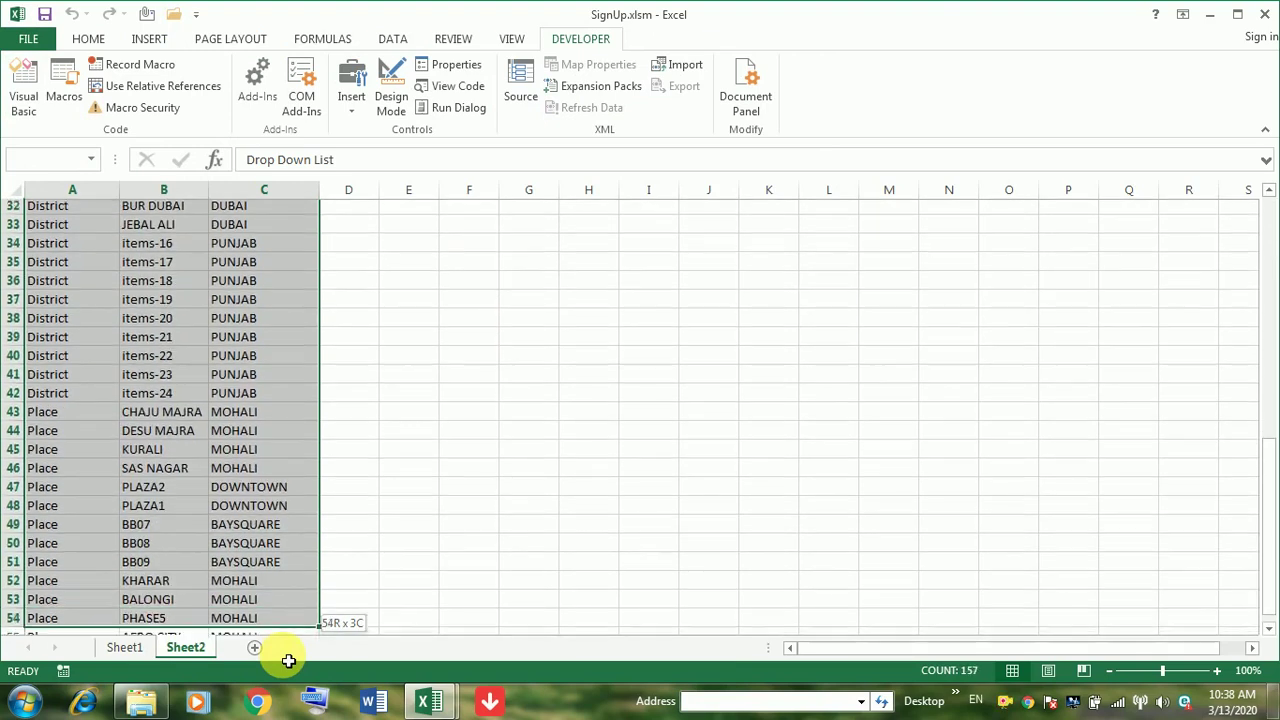
drag(288, 660, 270, 565)
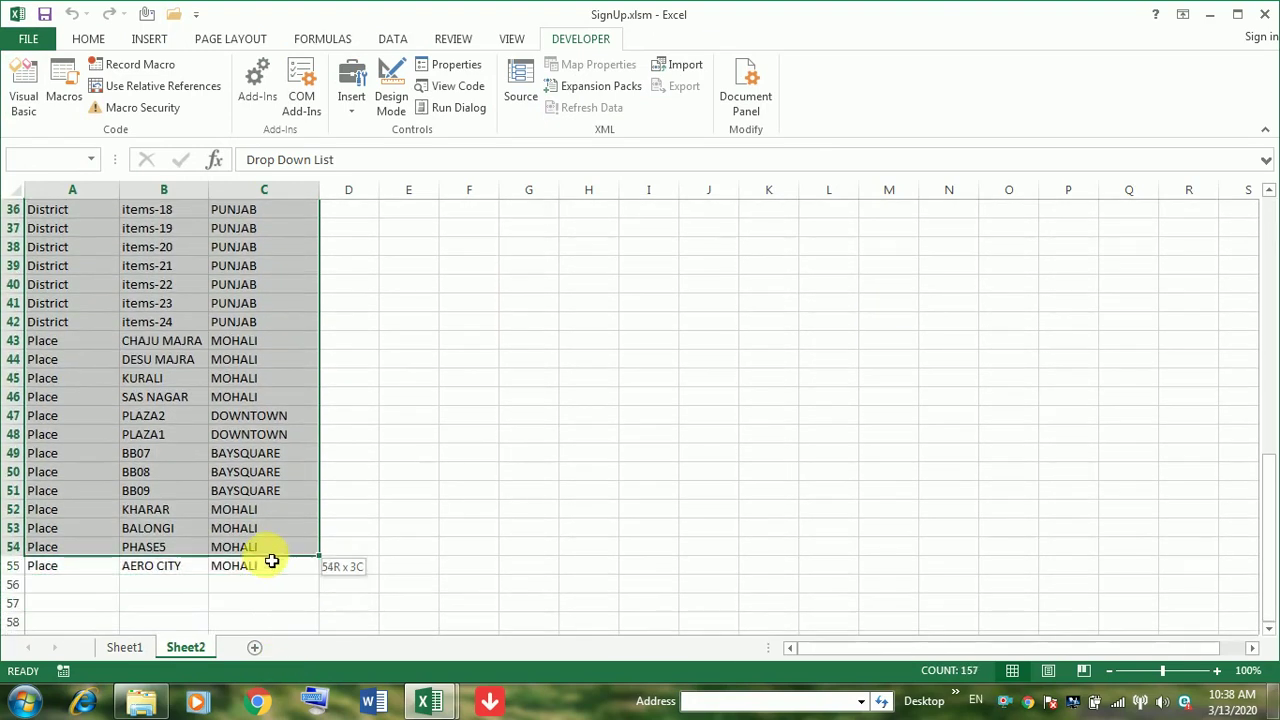
click(270, 571)
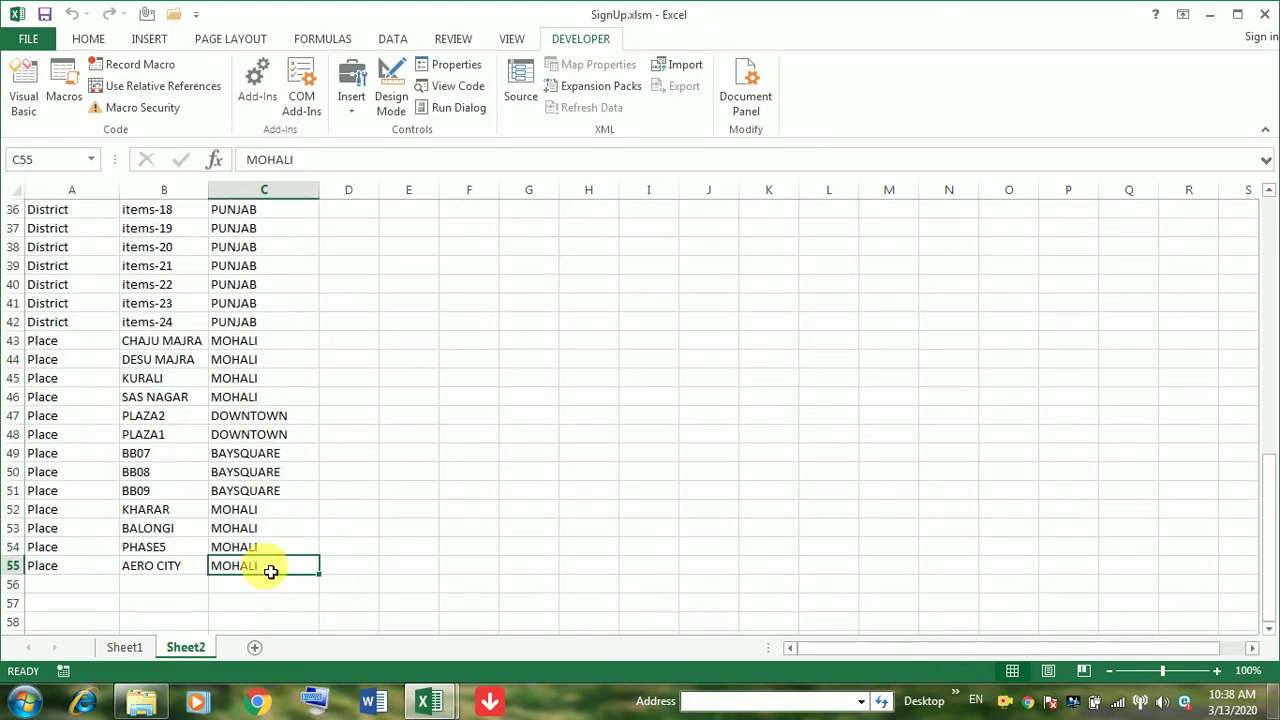
drag(270, 571, 65, 206)
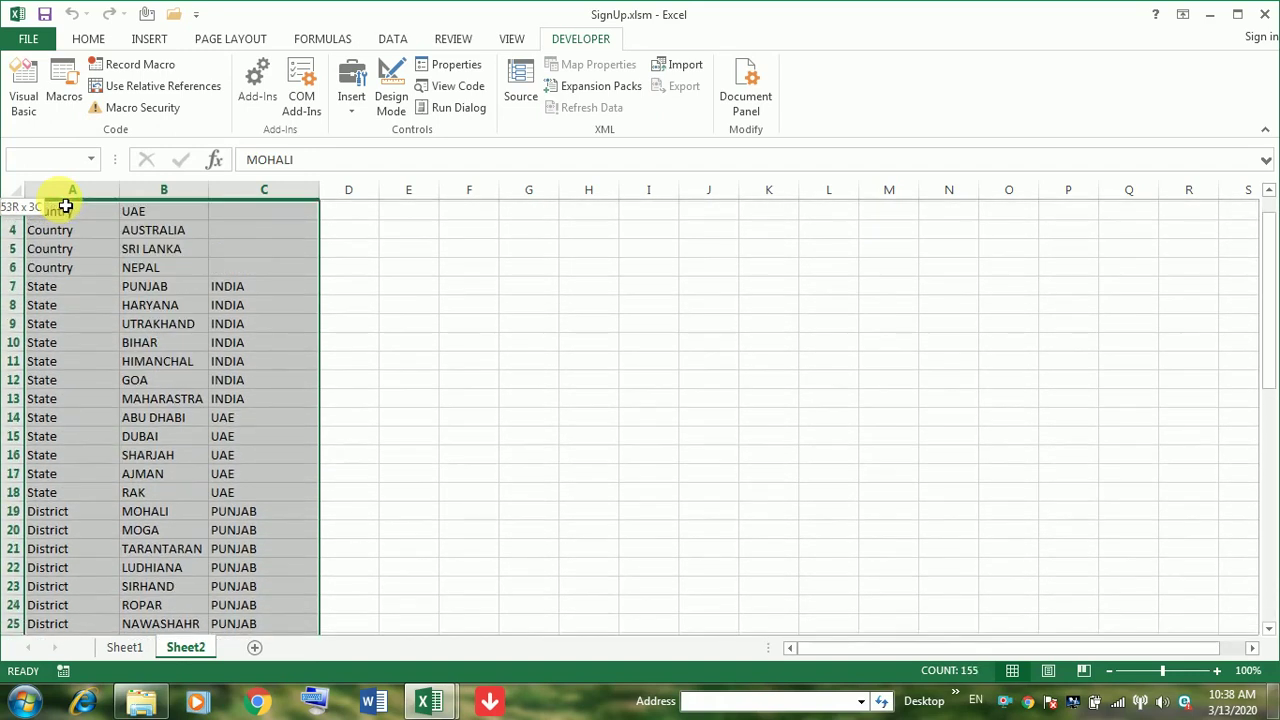
drag(65, 206, 57, 192)
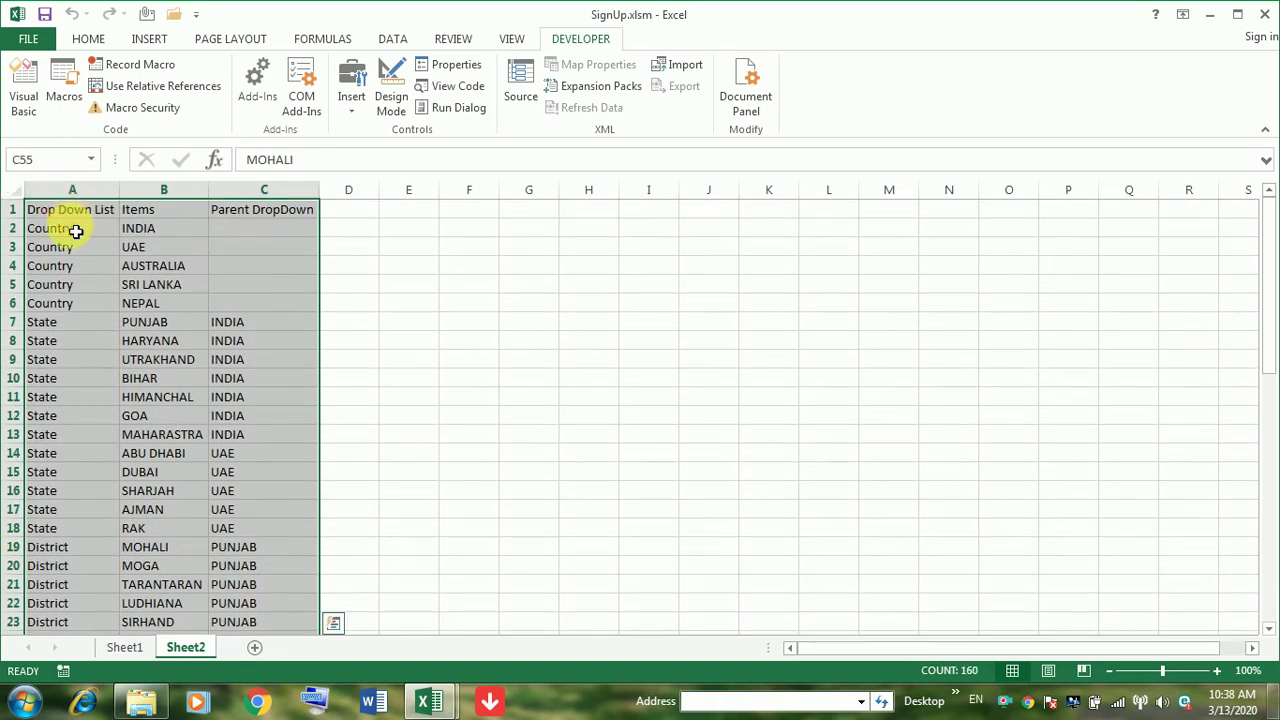
Type india into C7 as the parent country of PUNJAB.
click(75, 231)
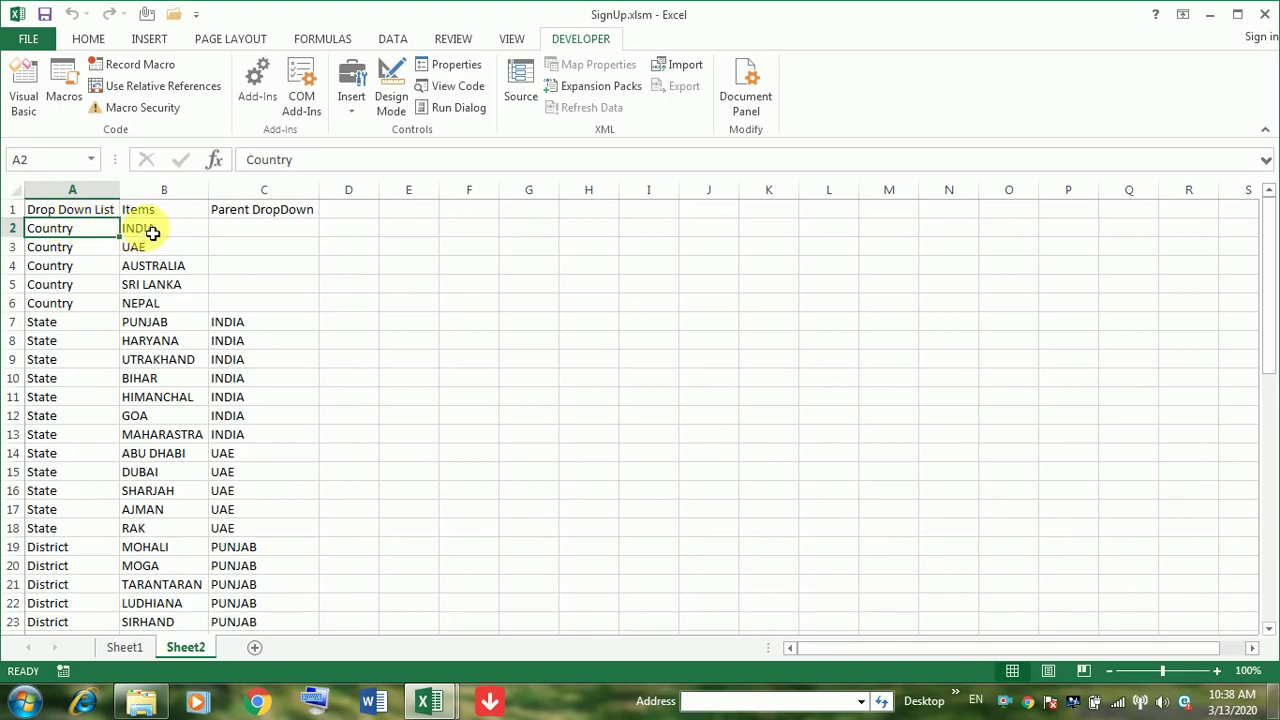
click(152, 233)
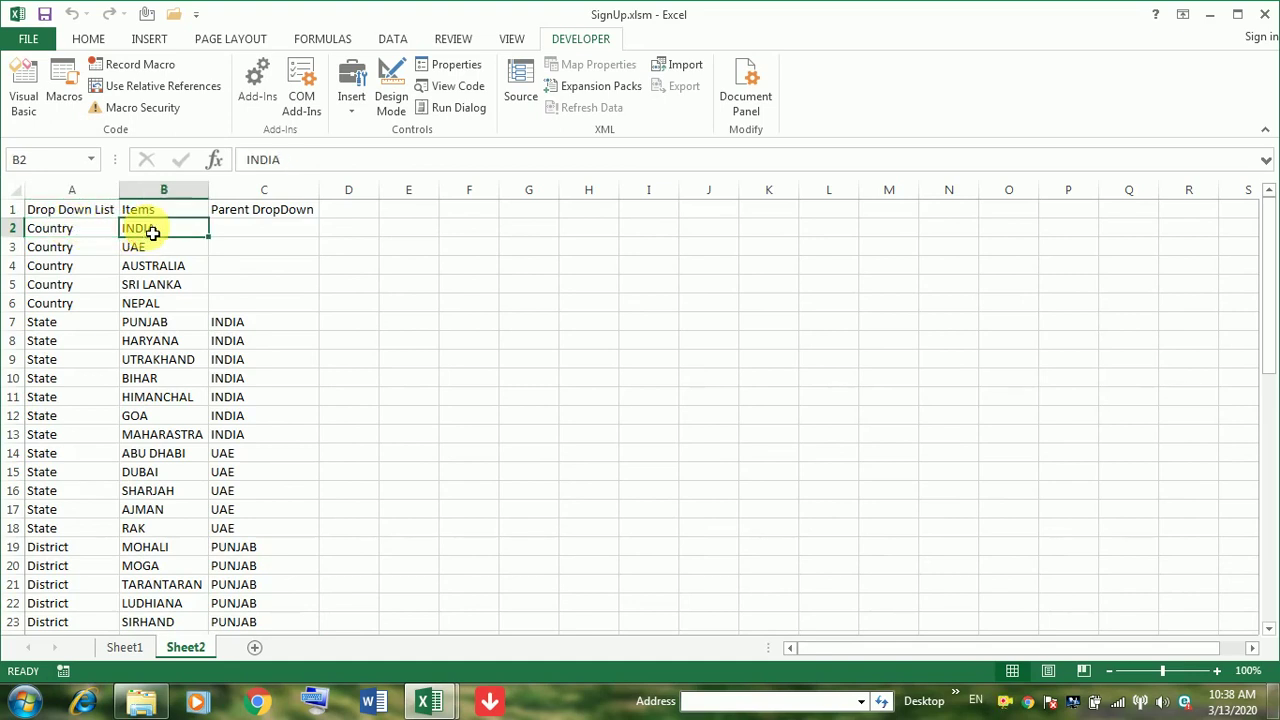
click(246, 330)
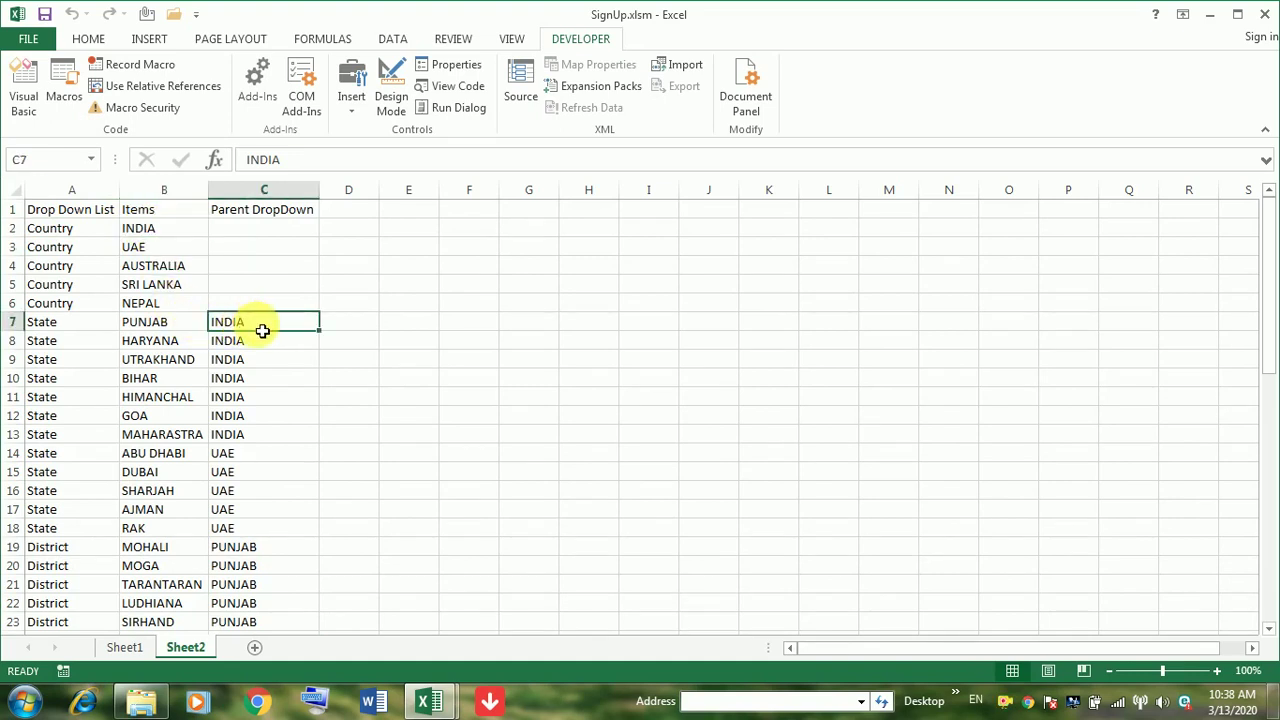
click(165, 230)
click(258, 328)
text(in)
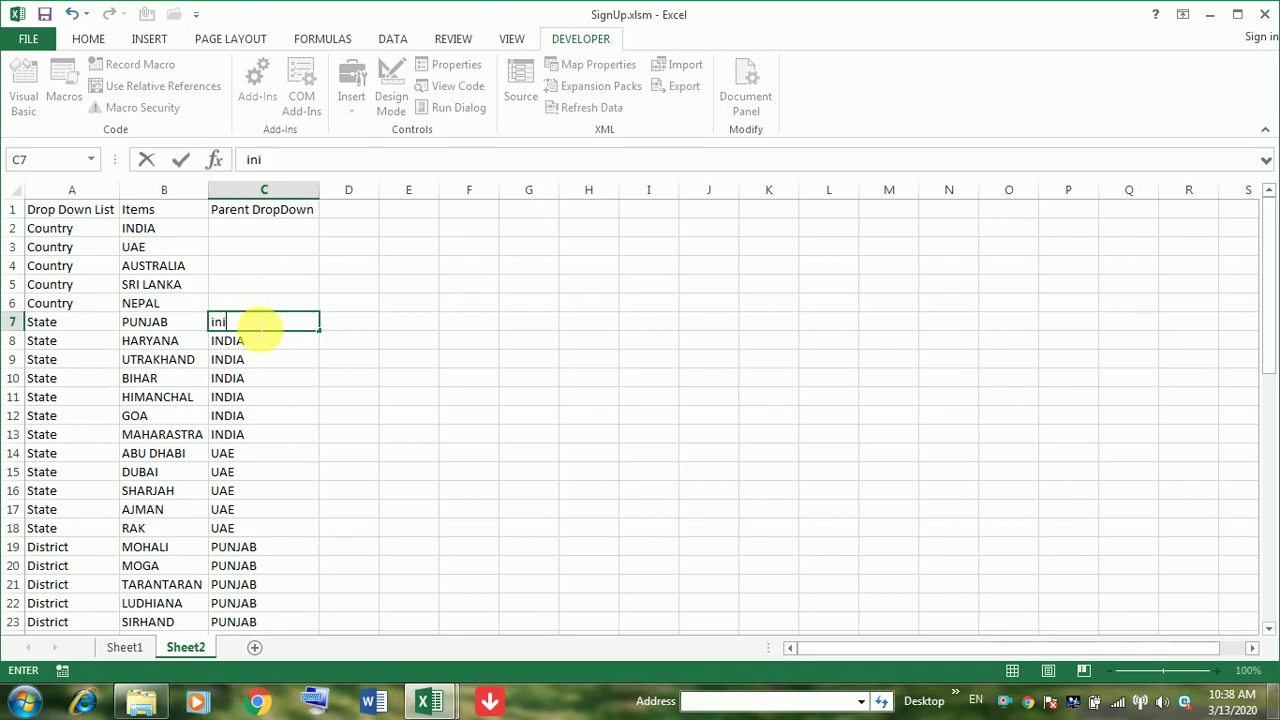
text(dia)
click(267, 358)
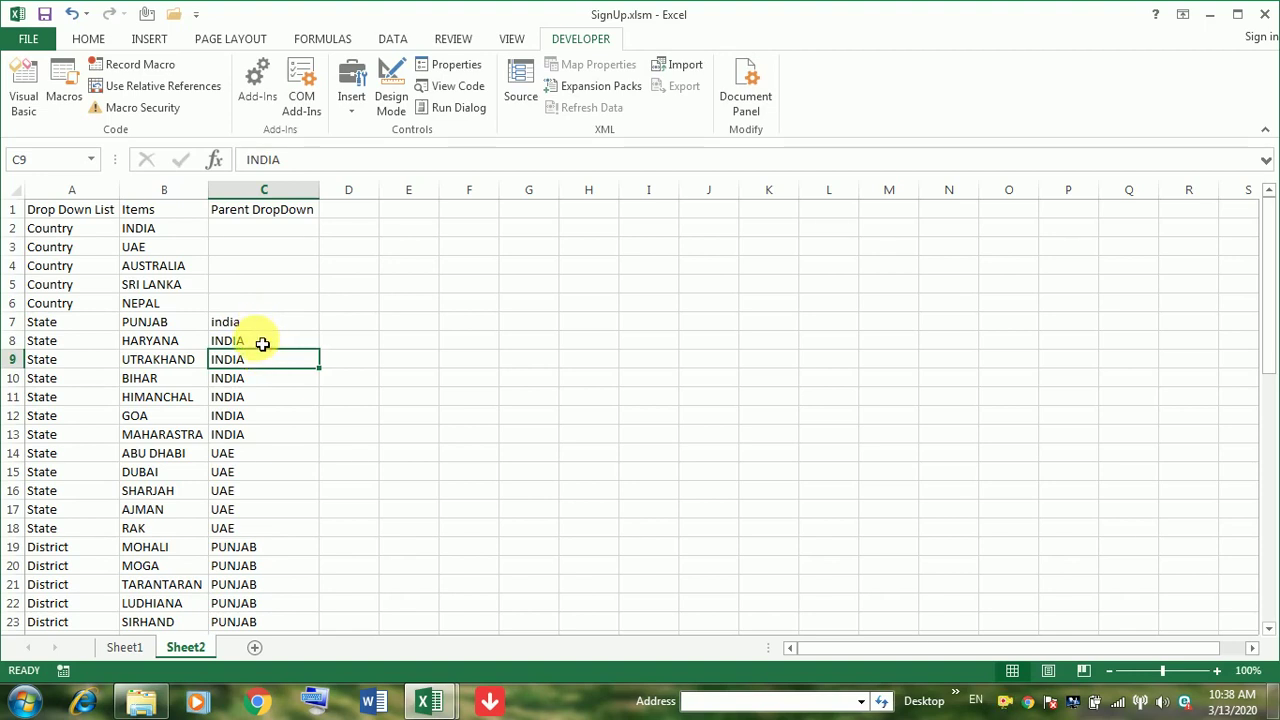
click(264, 340)
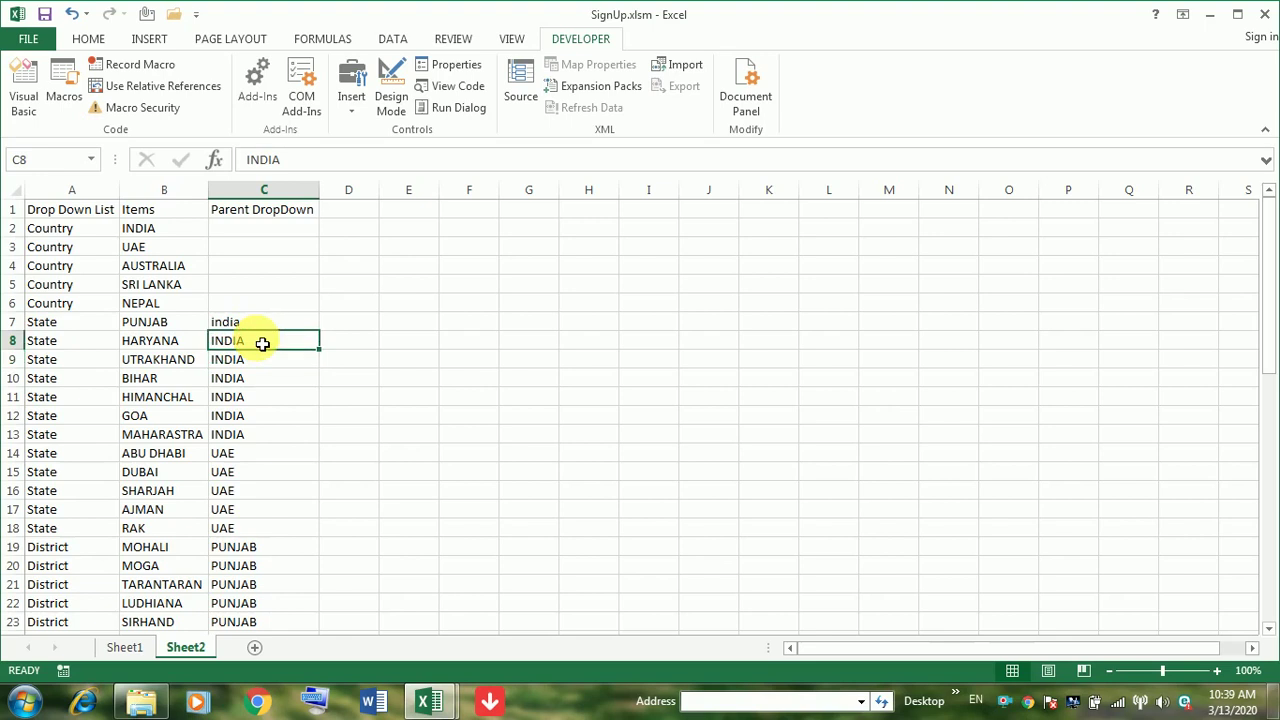
Copy uppercase INDIA from B2 into C7, check C8 and C14, and open the Visual Basic editor.
click(175, 236)
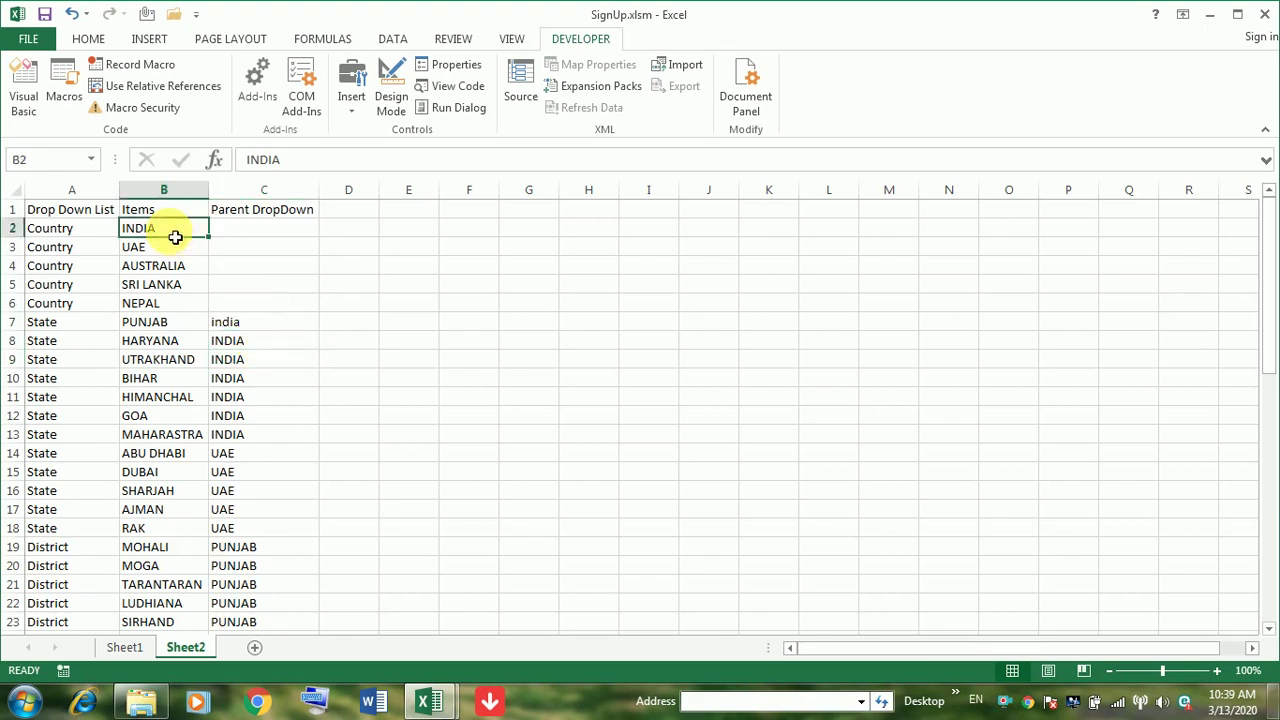
key(ctrl+c)
click(226, 322)
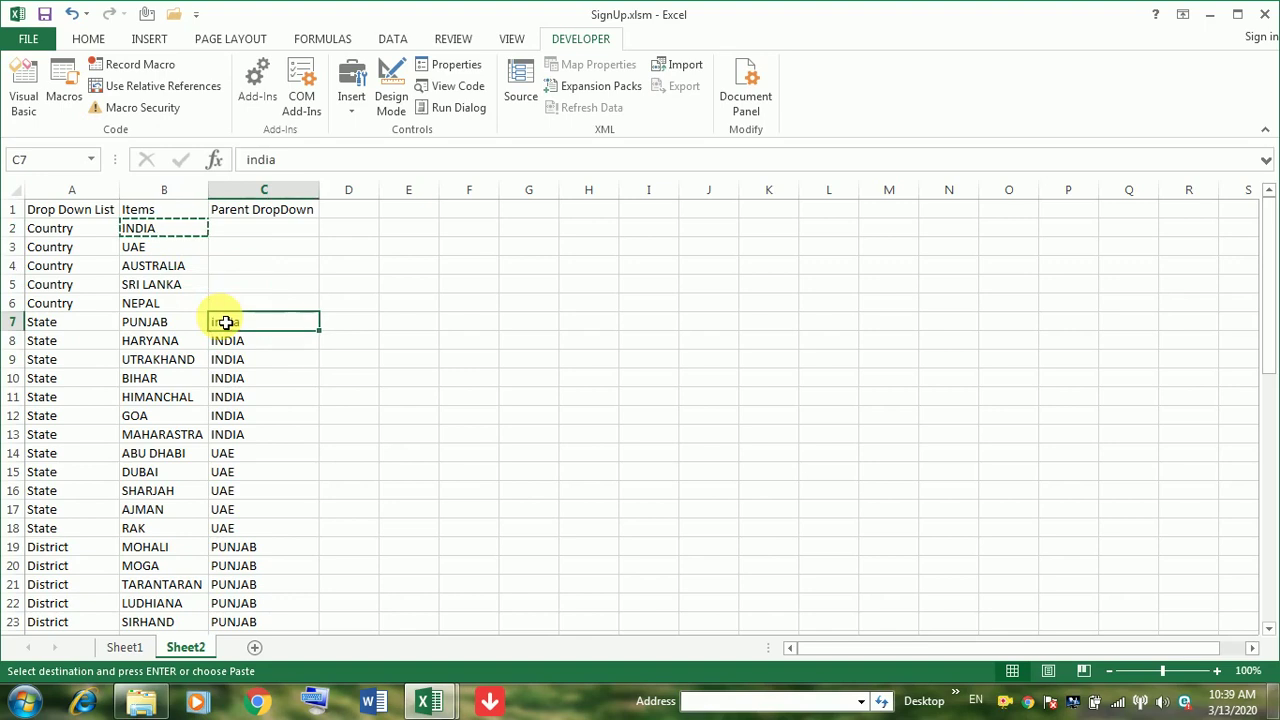
key(ctrl+v)
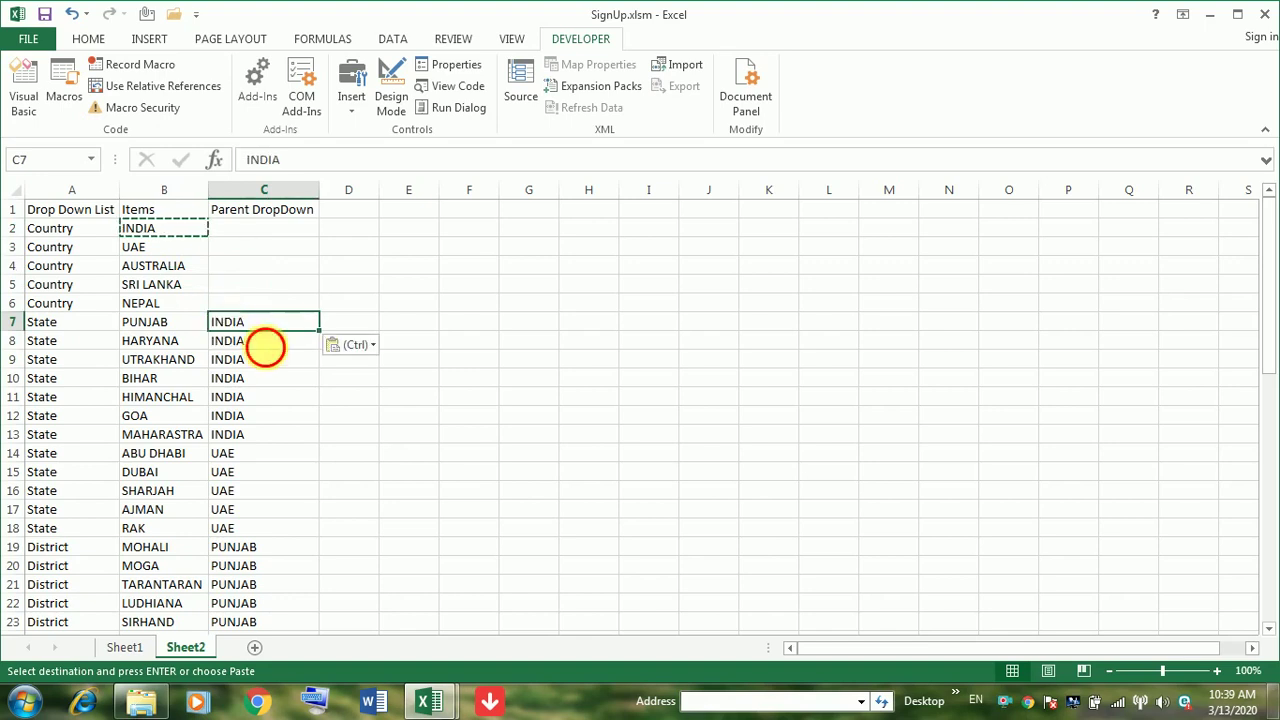
click(265, 347)
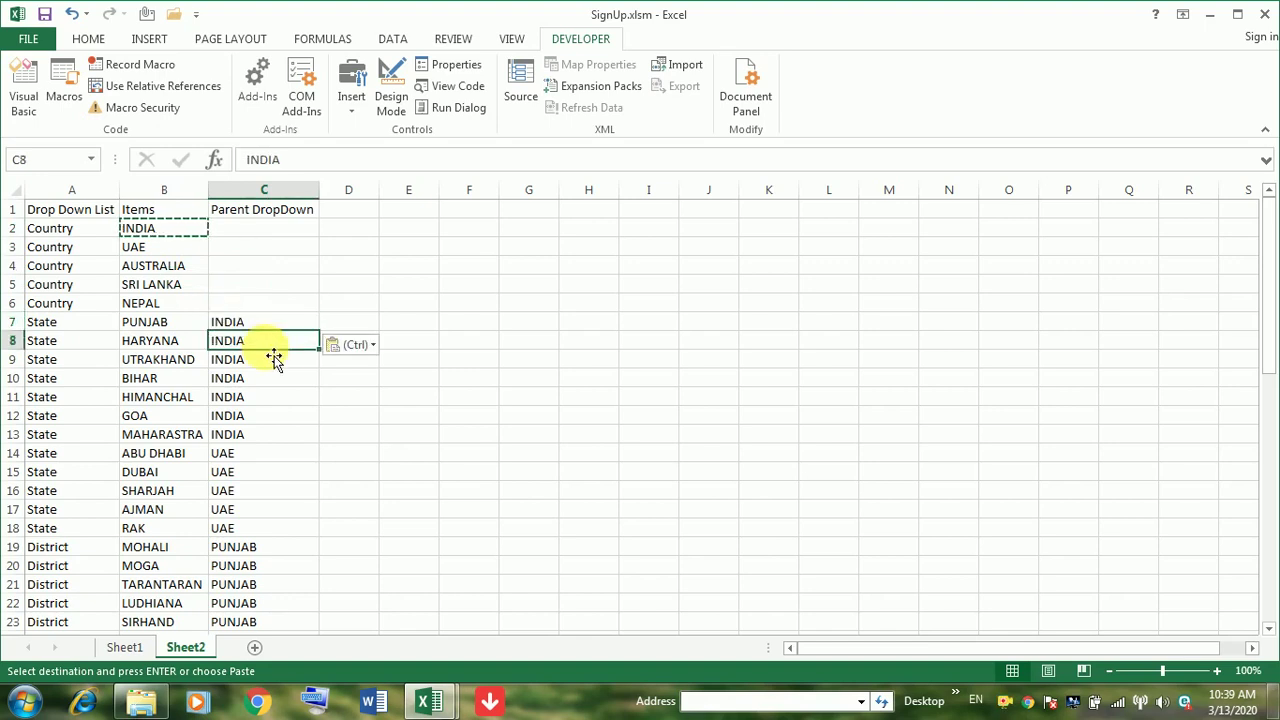
click(250, 457)
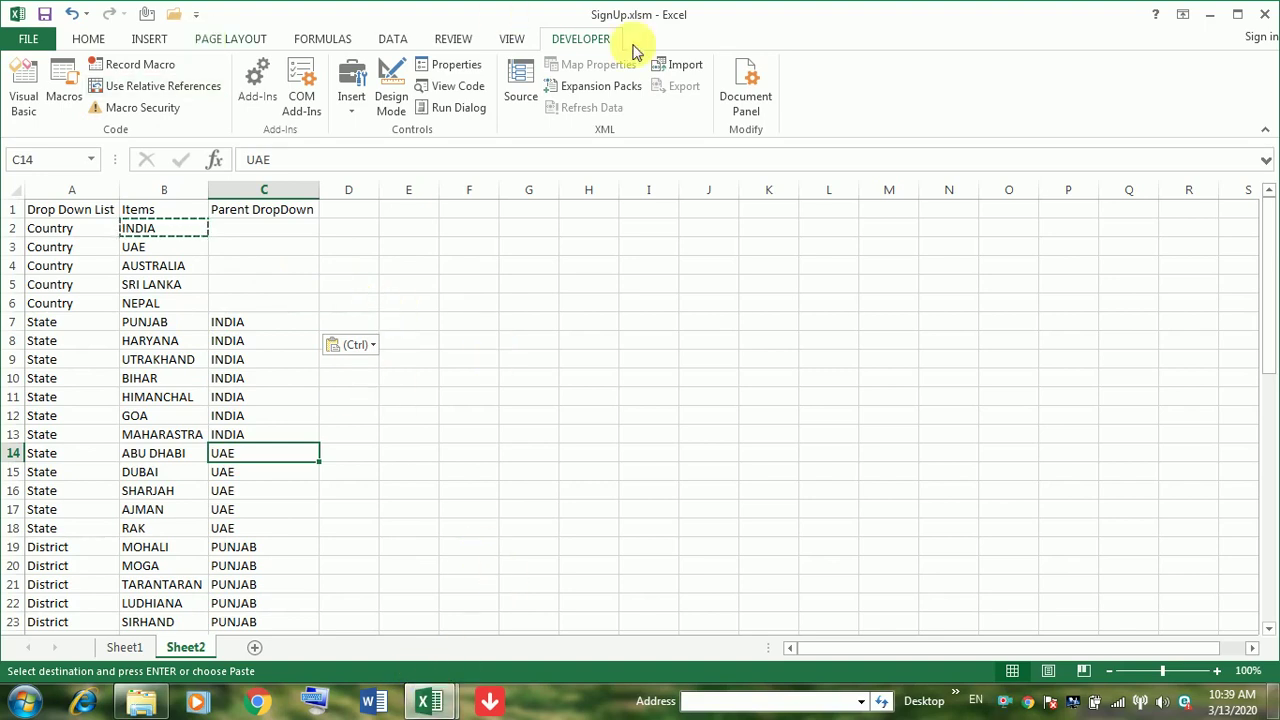
click(23, 88)
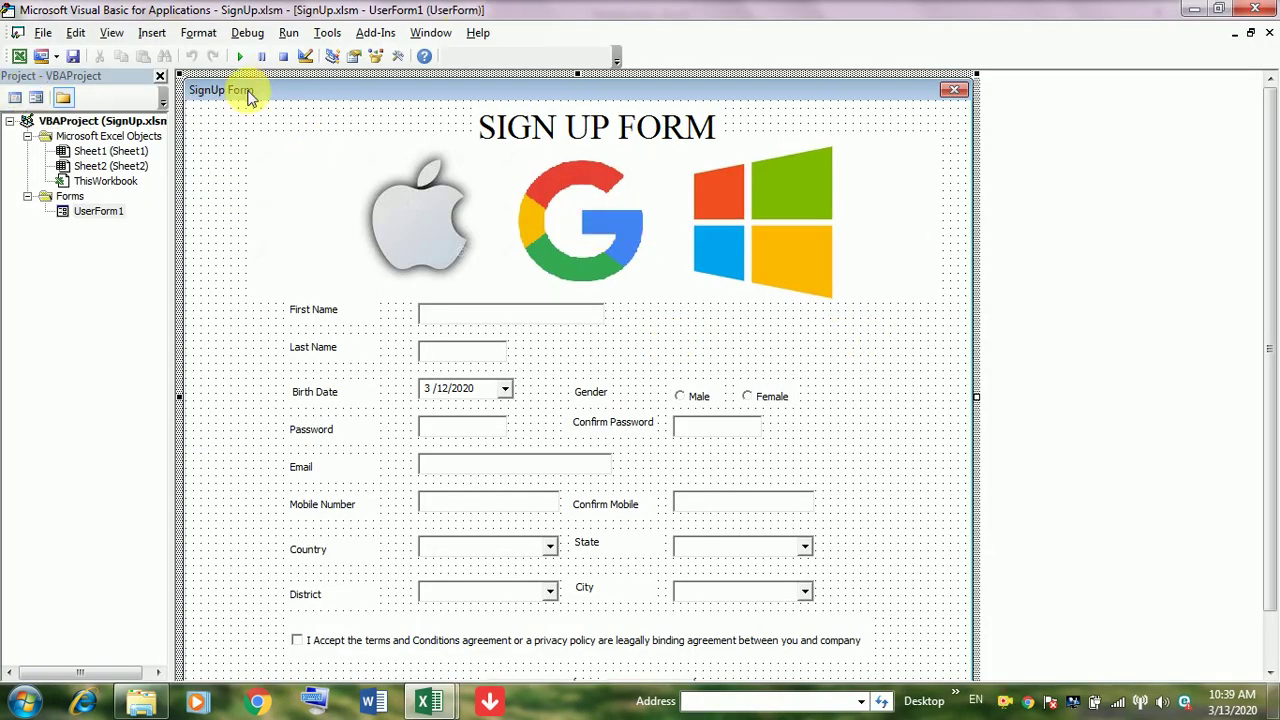
Test-run the form, view Sheet1's saved records, then run UserForm1 again from VBA.
click(238, 58)
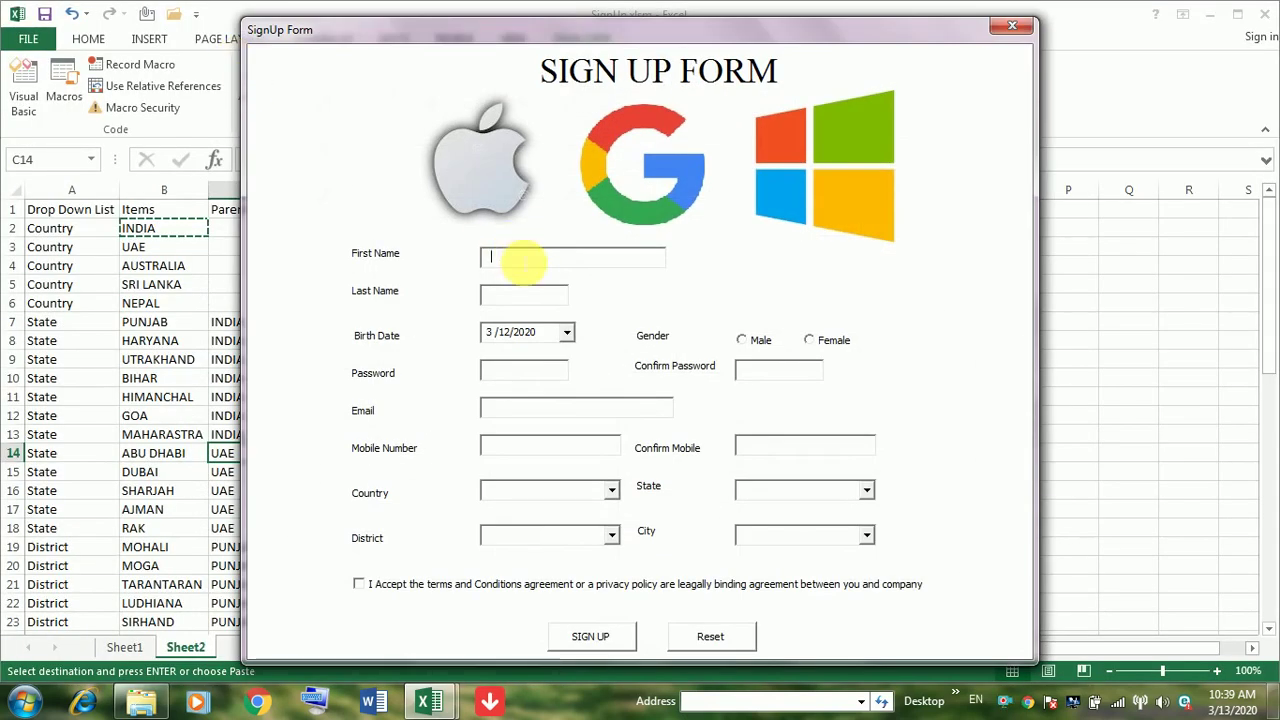
click(1033, 25)
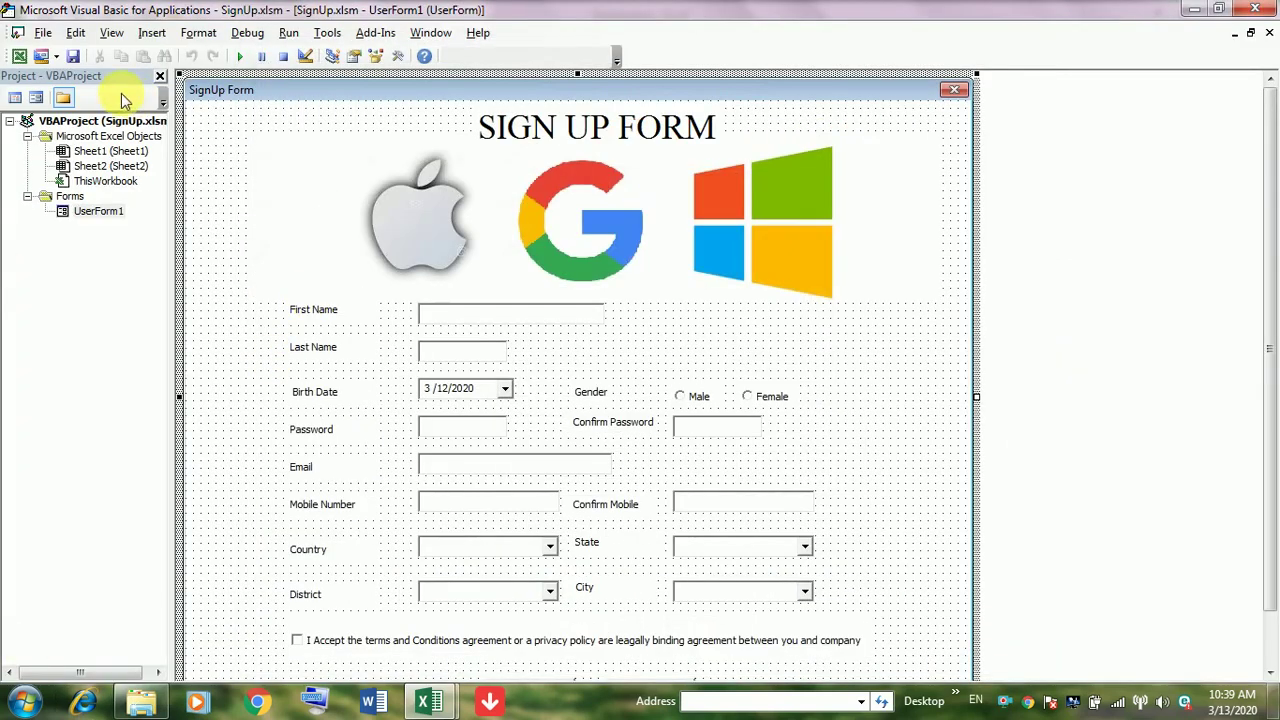
click(19, 56)
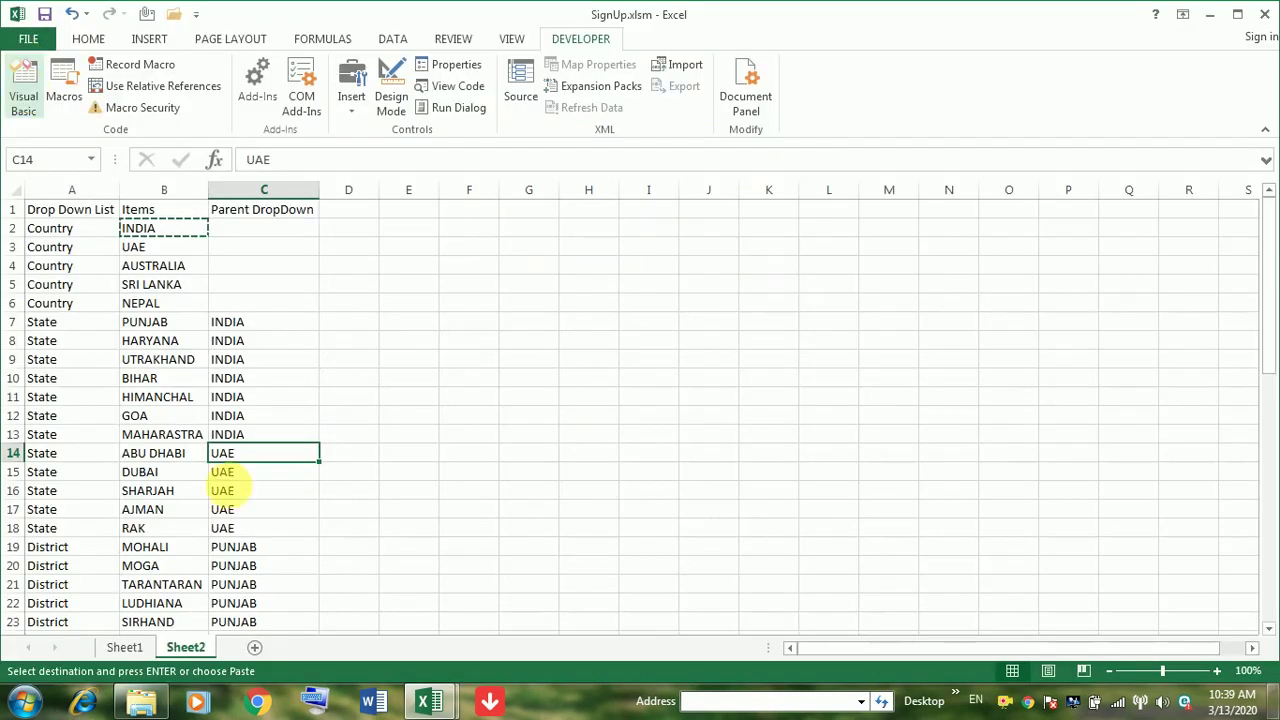
click(127, 650)
click(452, 523)
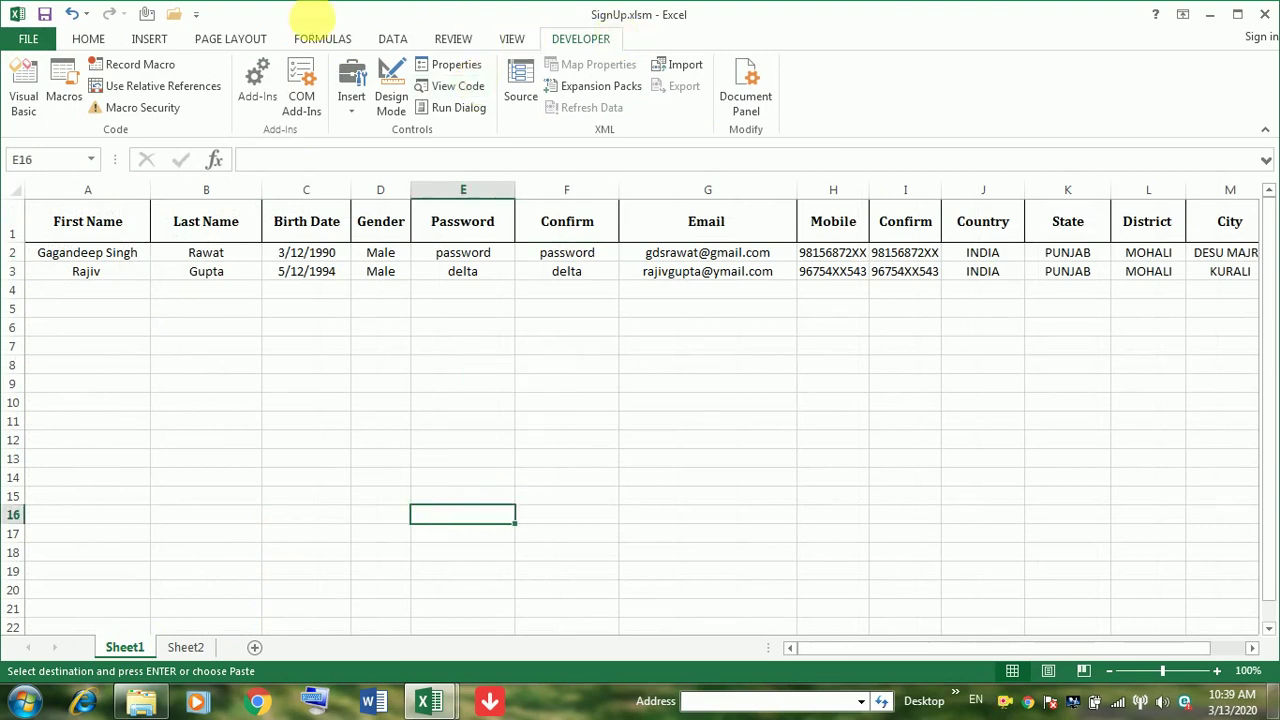
click(23, 100)
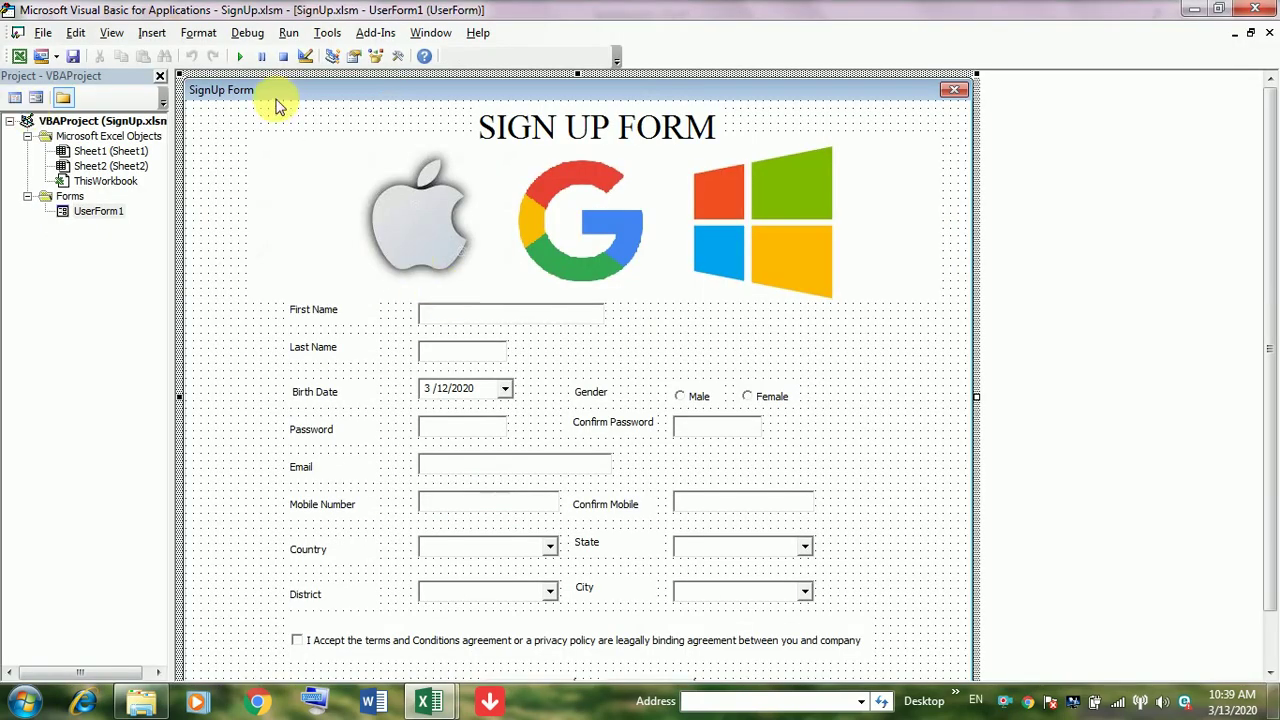
click(240, 56)
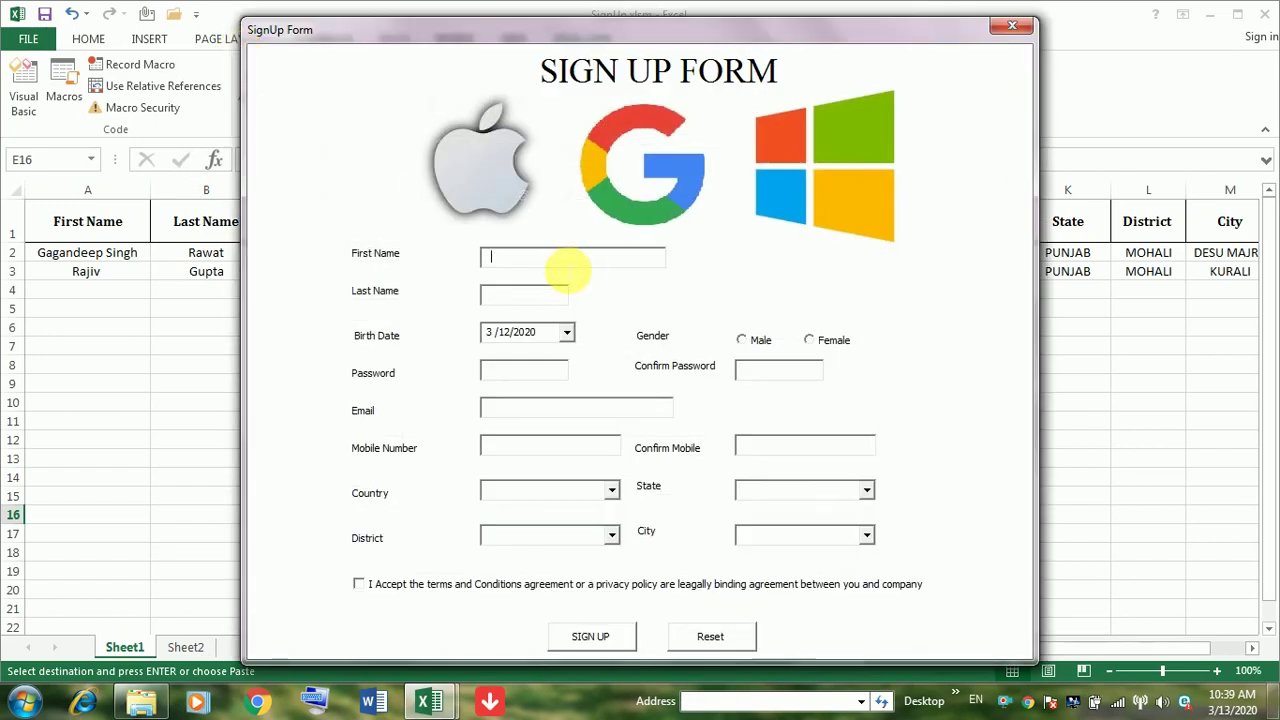
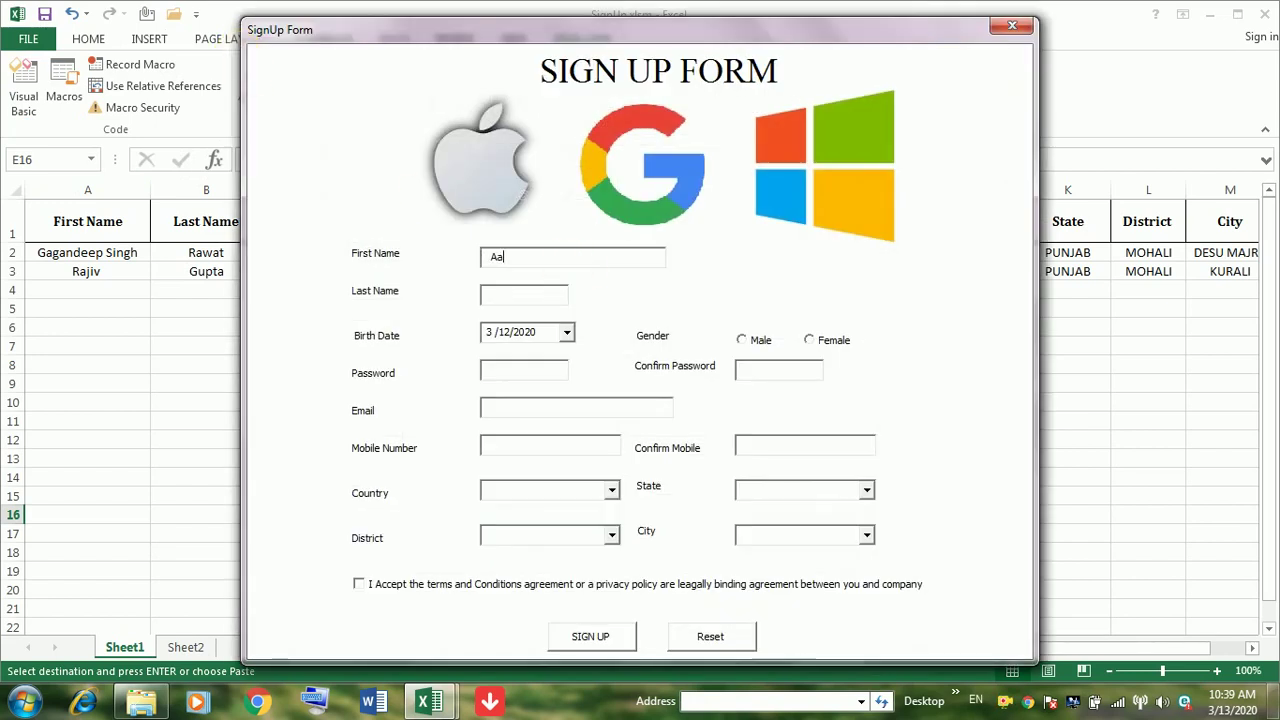
Enter the applicant's first and last names and set the birth date to 3/12/1992.
click(566, 332)
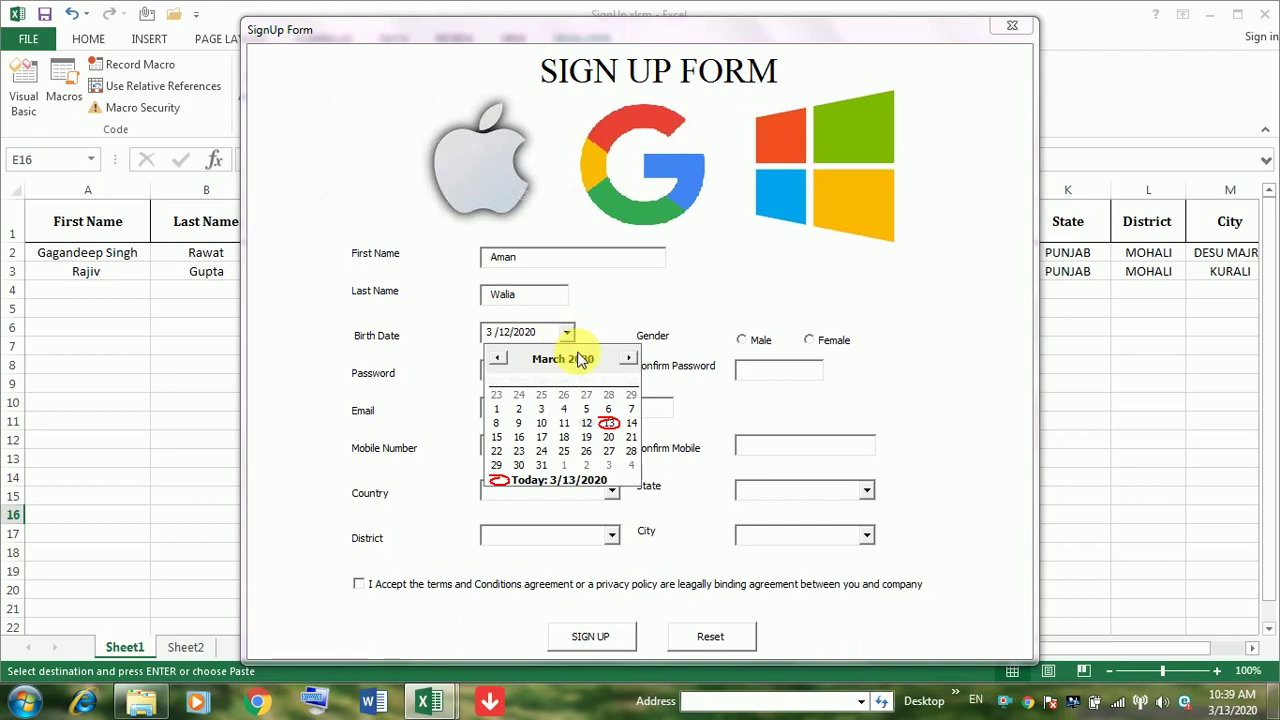
click(608, 365)
click(608, 365)
click(608, 365)
click(608, 365)
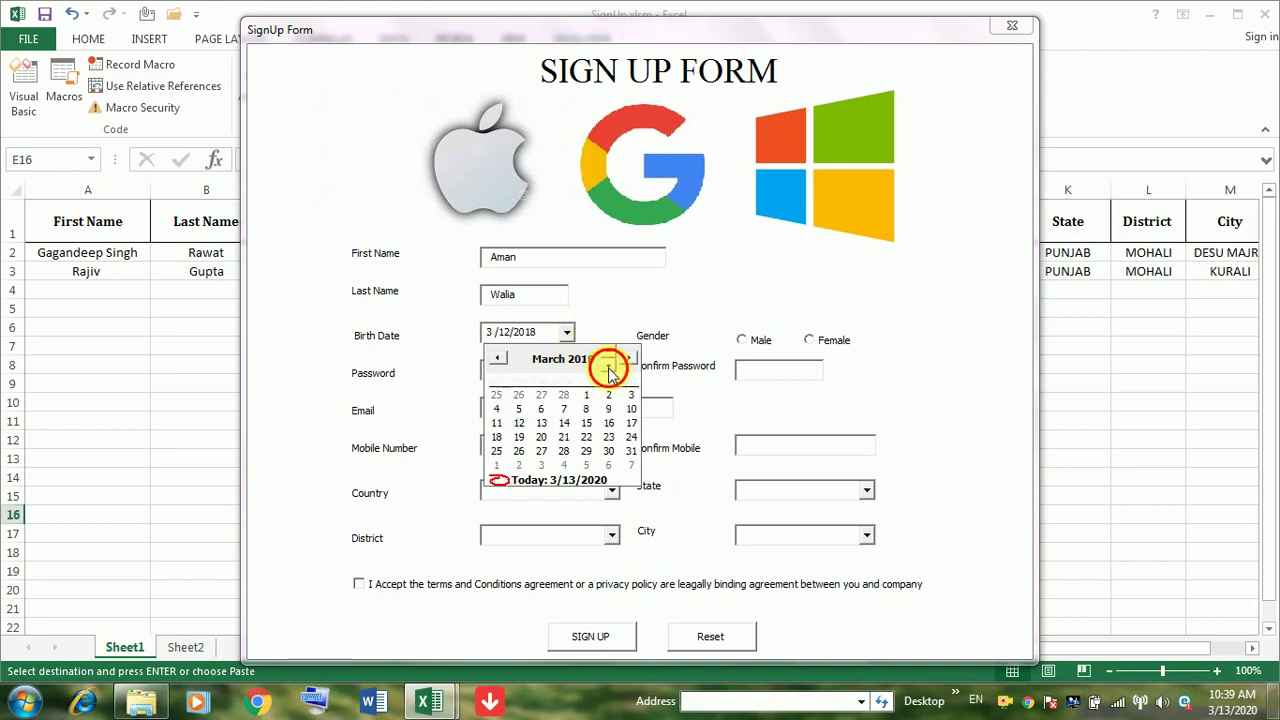
click(608, 365)
click(608, 365)
click(608, 365)
click(608, 365)
click(608, 365)
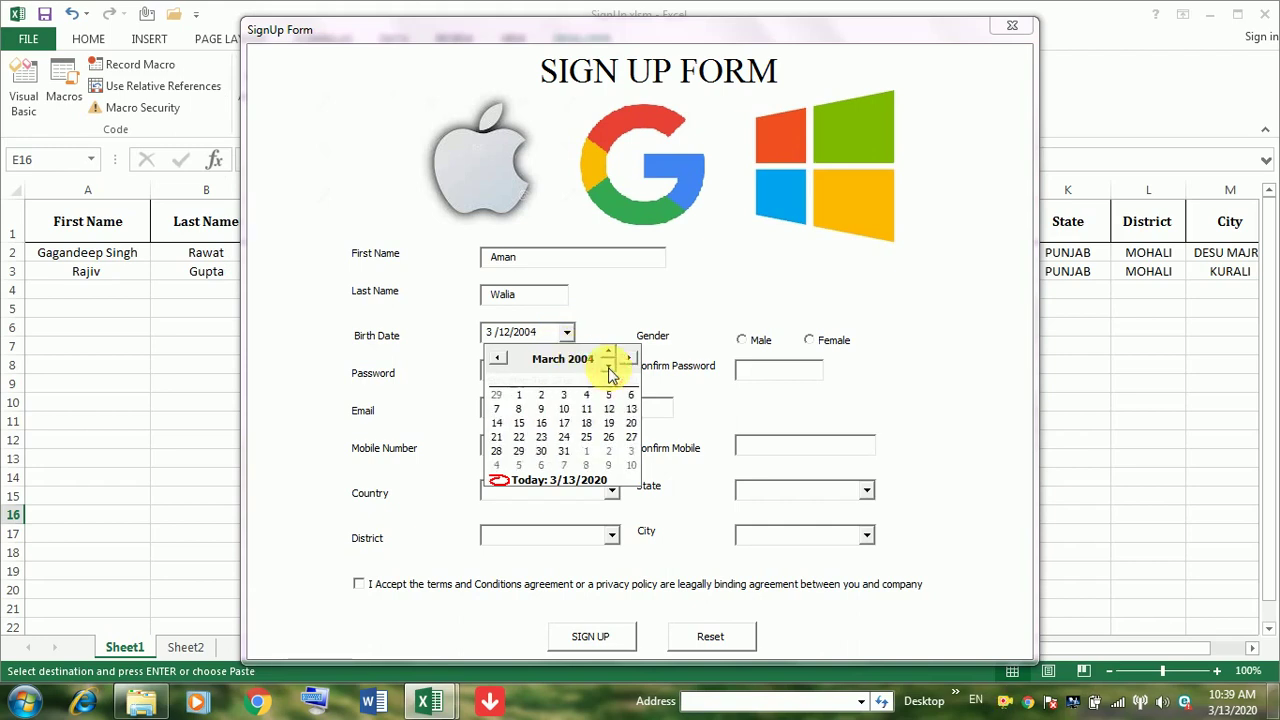
click(608, 365)
click(608, 365)
click(608, 365)
click(608, 365)
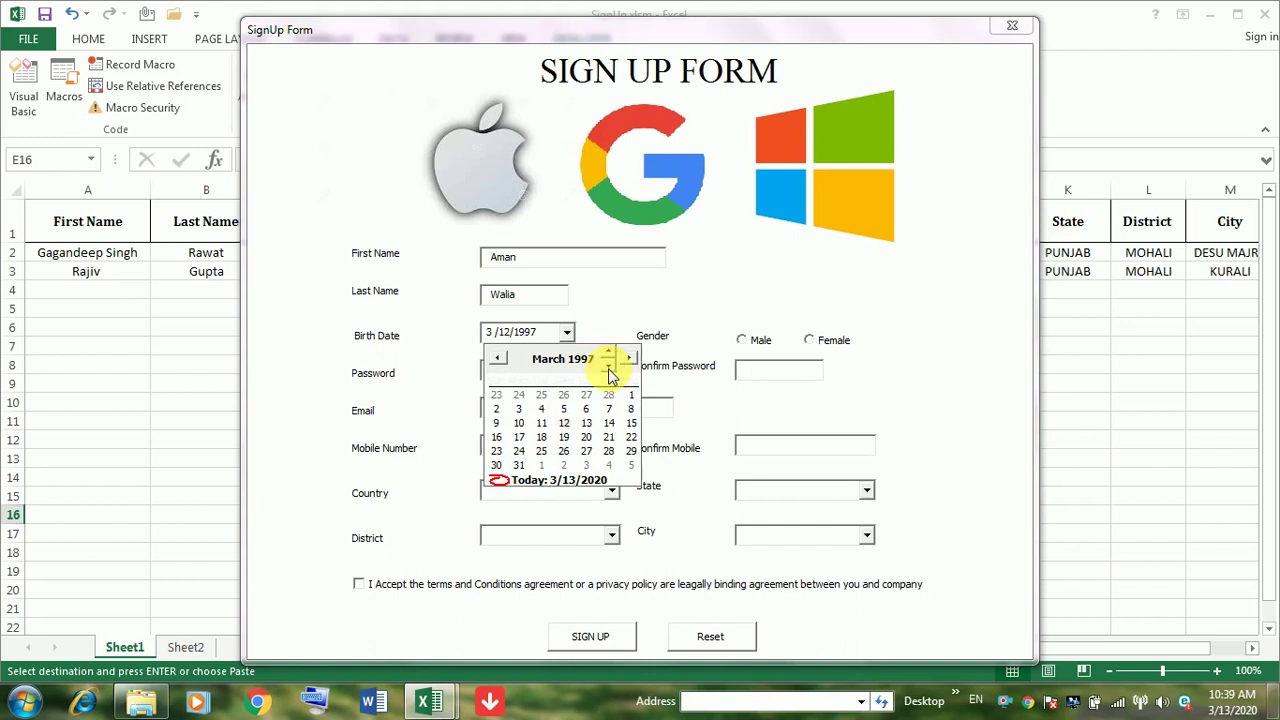
click(608, 365)
click(608, 365)
click(608, 365)
click(608, 365)
click(608, 365)
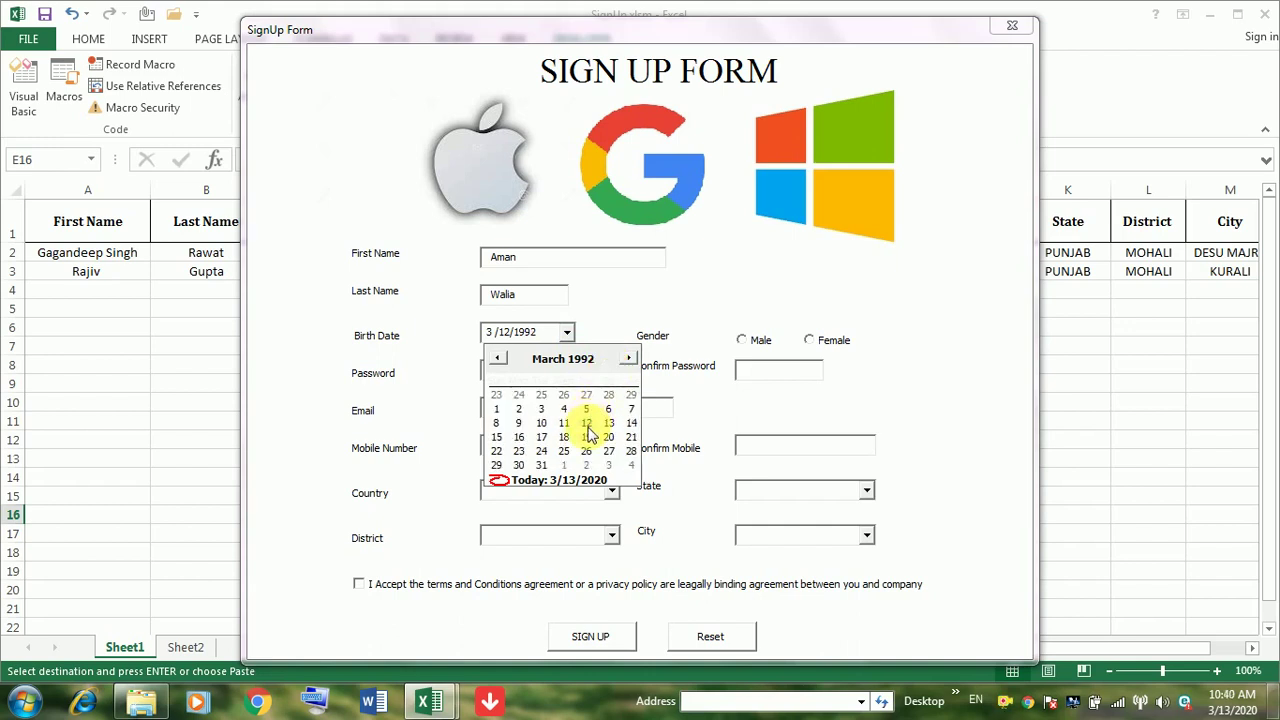
click(587, 424)
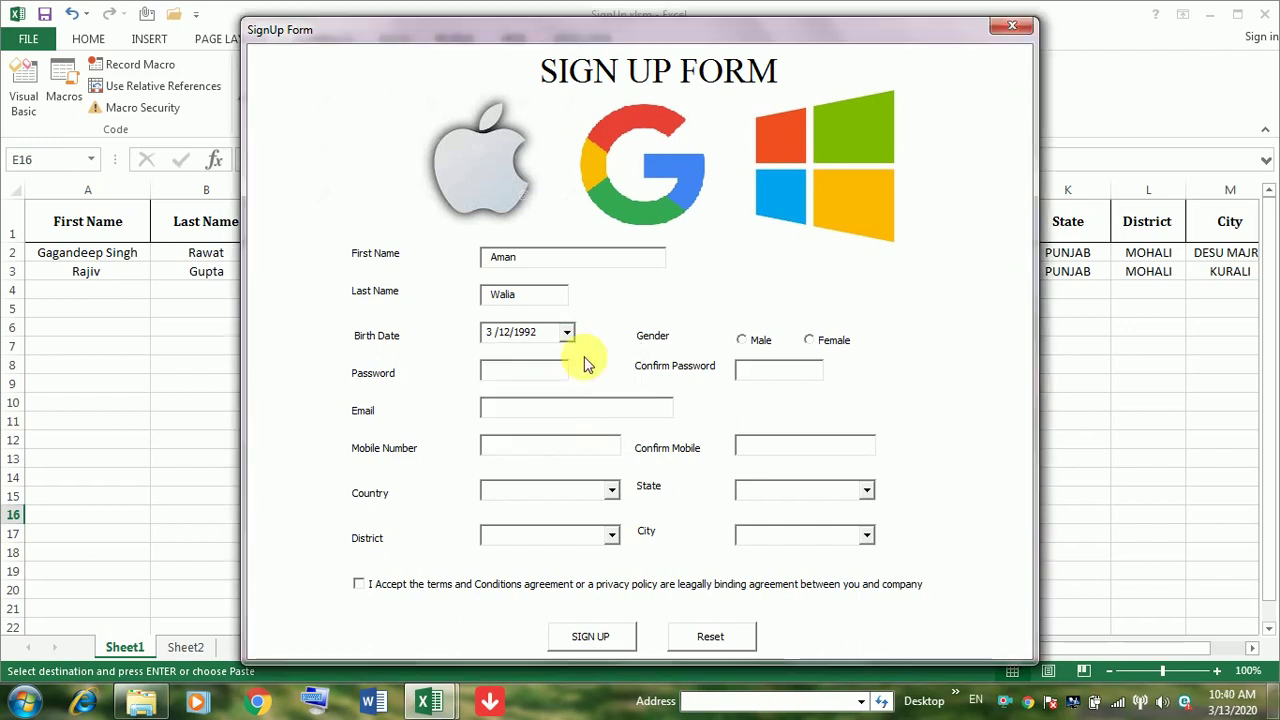
Choose Male as gender and enter the password, then select the typed password.
click(741, 340)
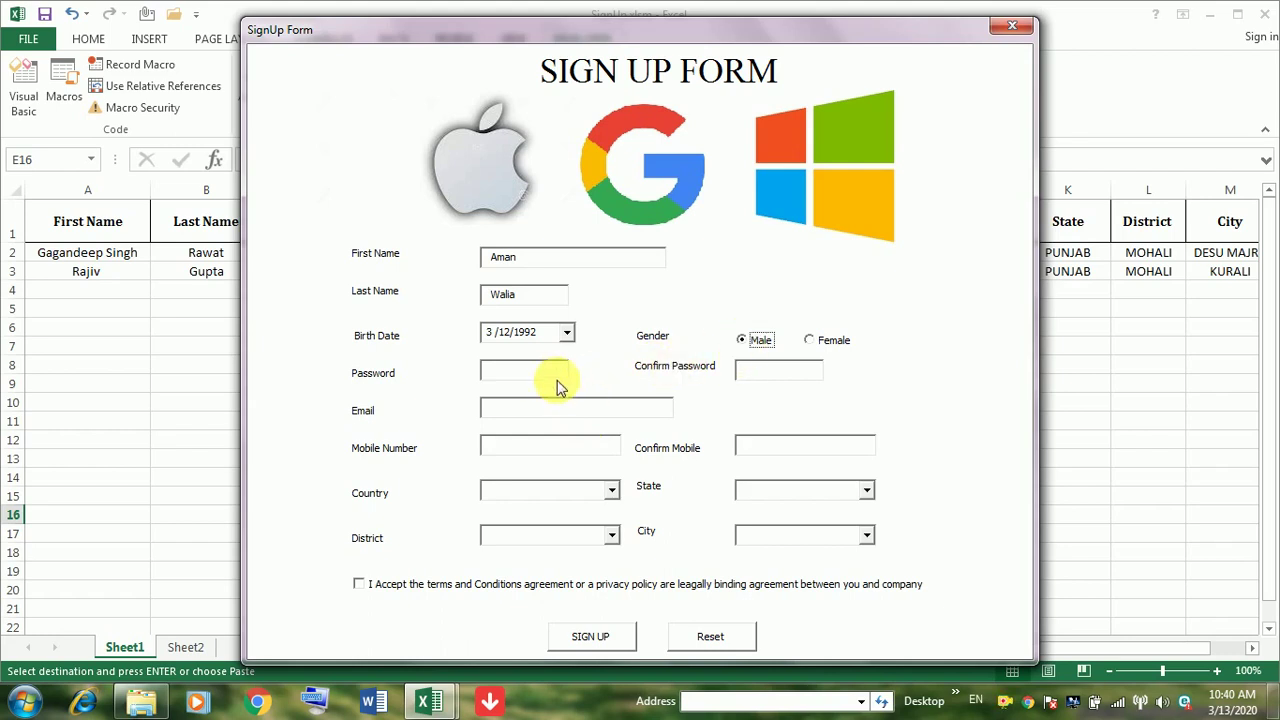
click(540, 375)
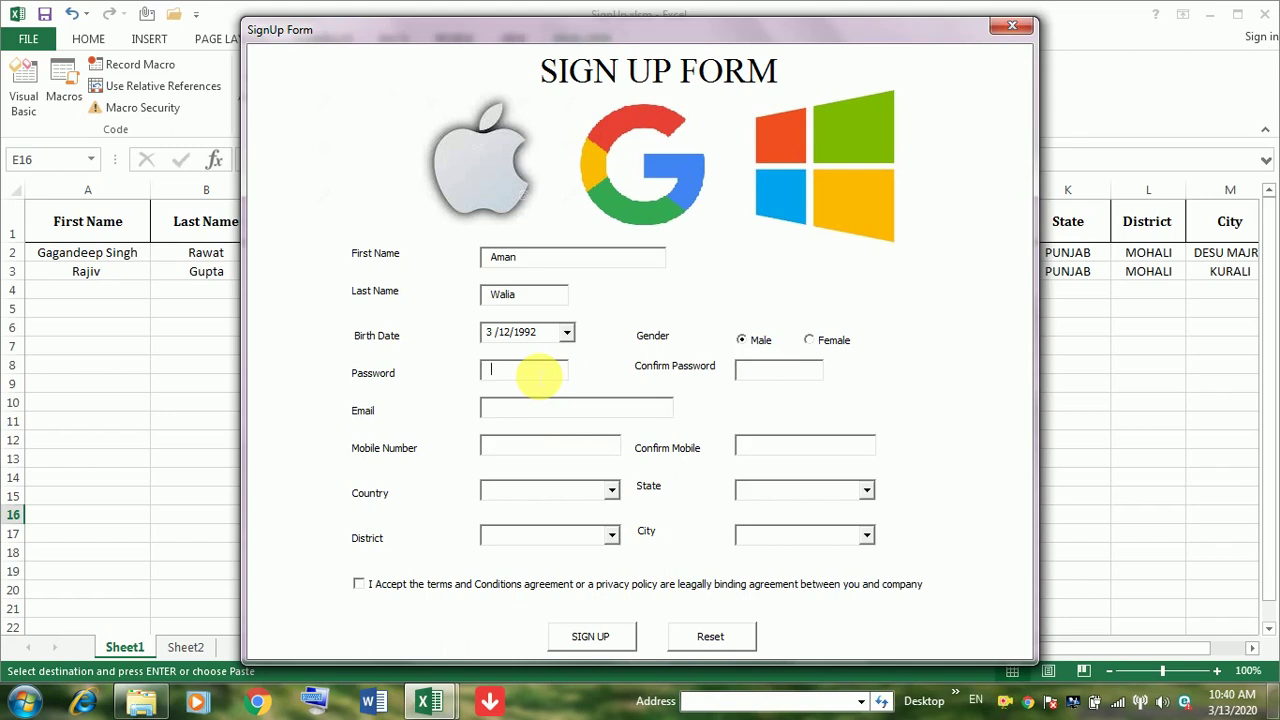
text(1)
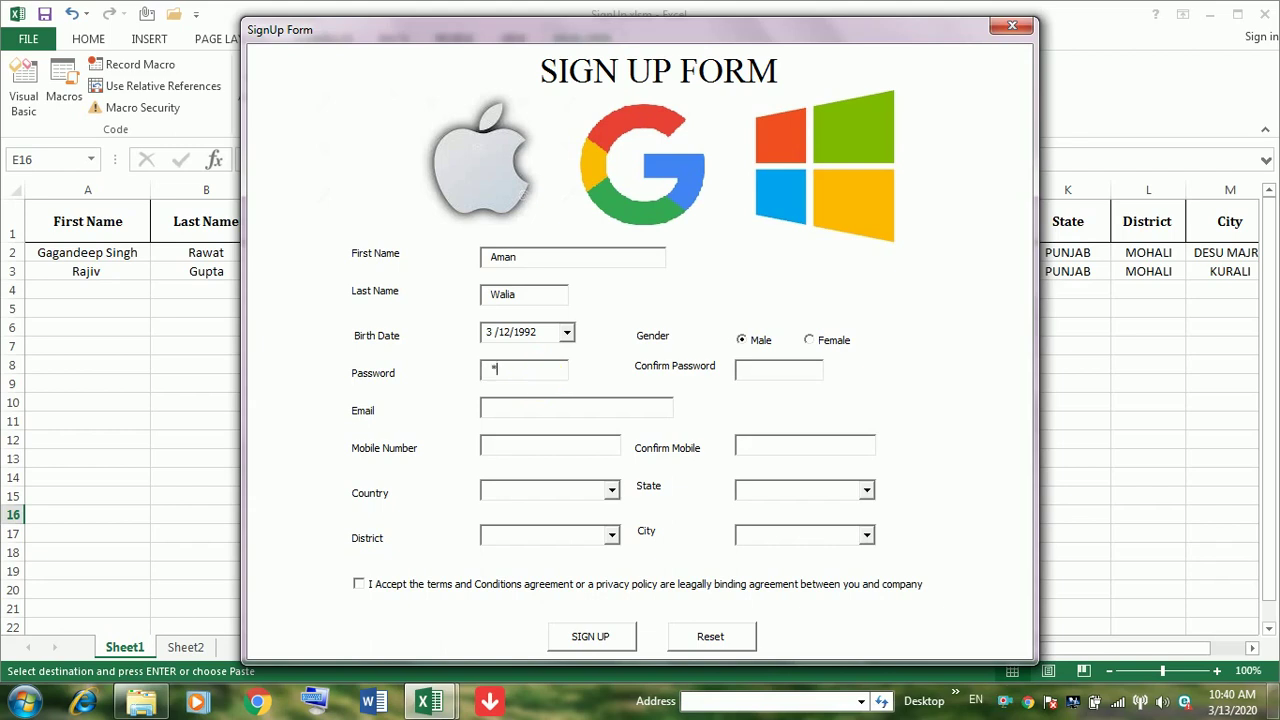
text(234)
text(5678)
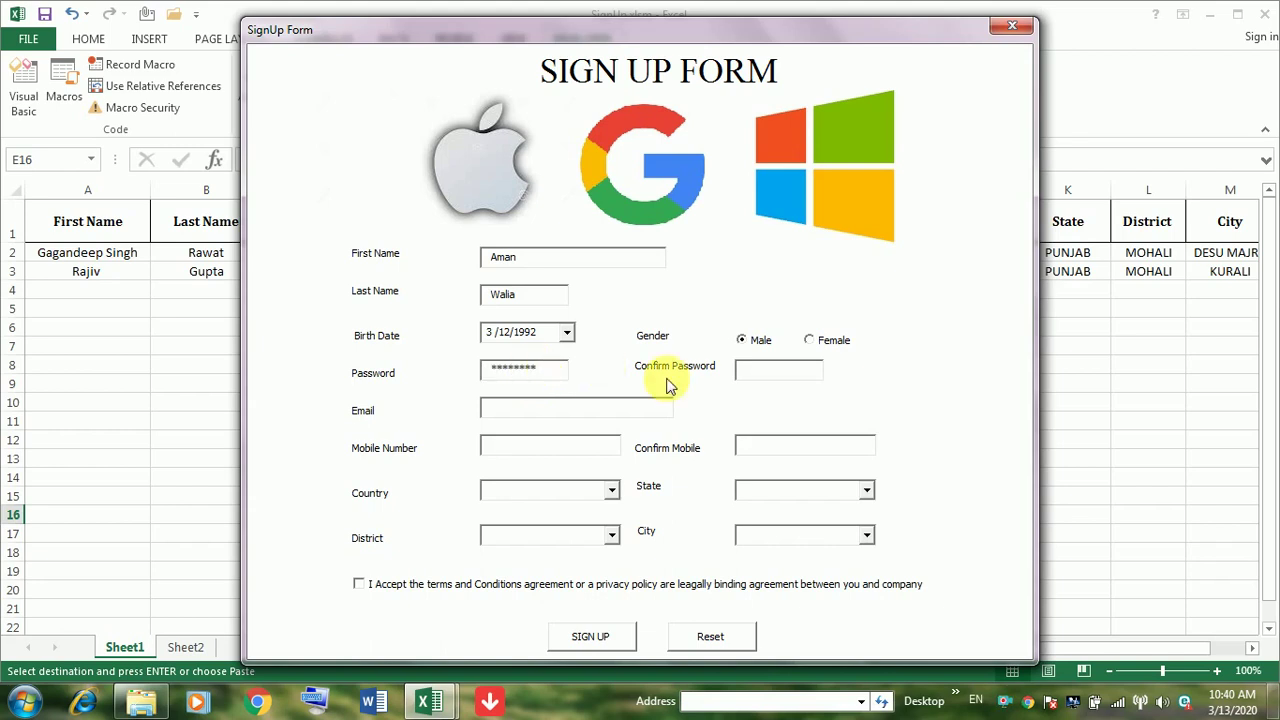
text(123)
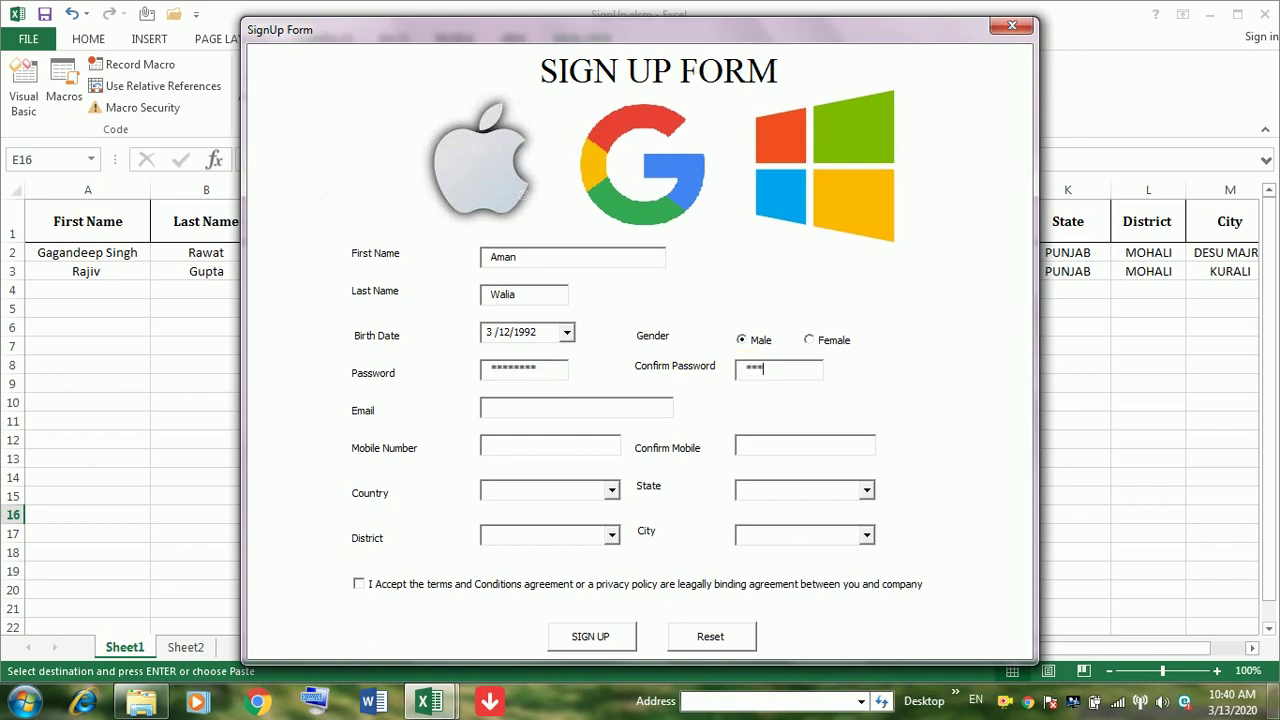
text(456788)
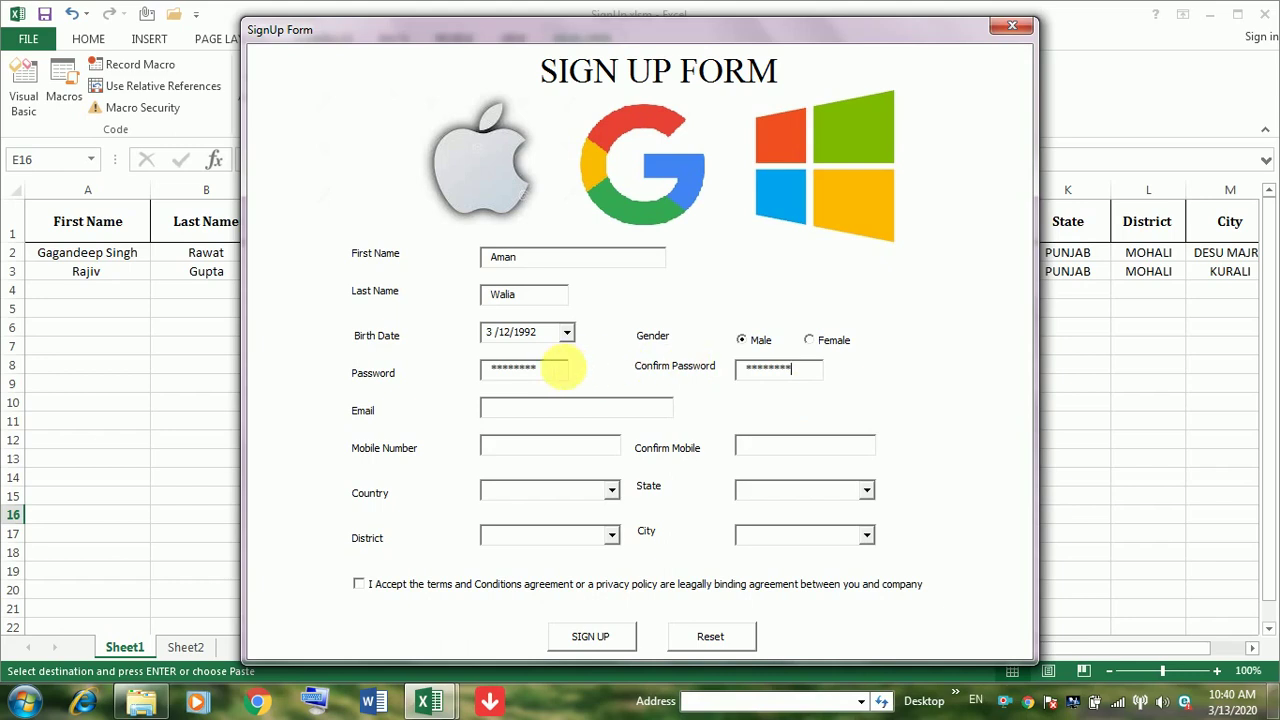
click(558, 372)
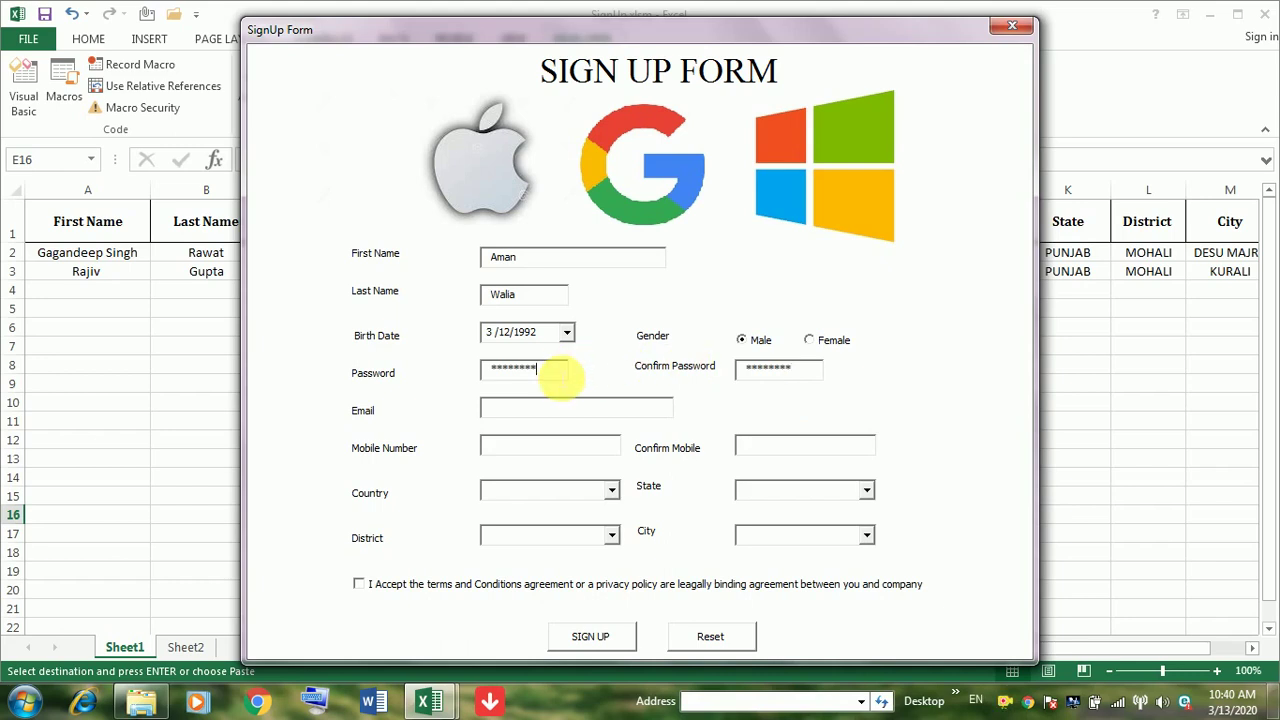
drag(558, 376, 512, 380)
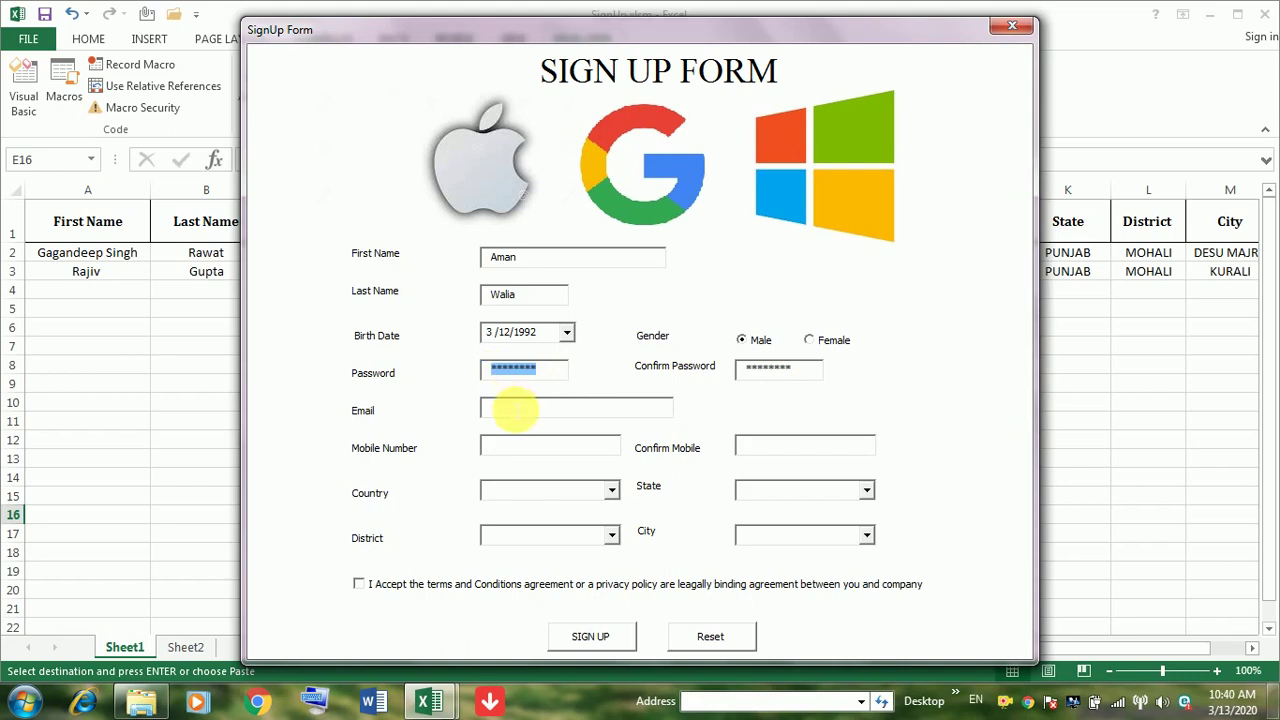
Fill in the applicant's e-mail address, correcting a mistyped entry.
click(512, 408)
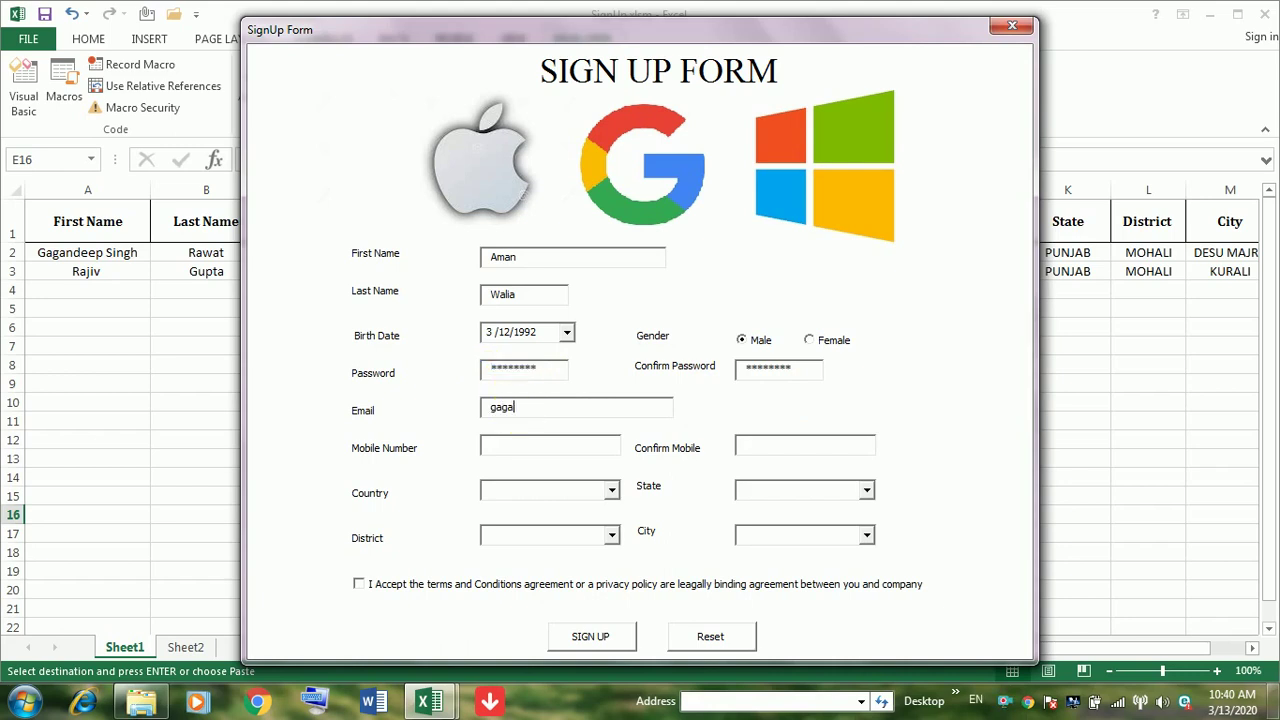
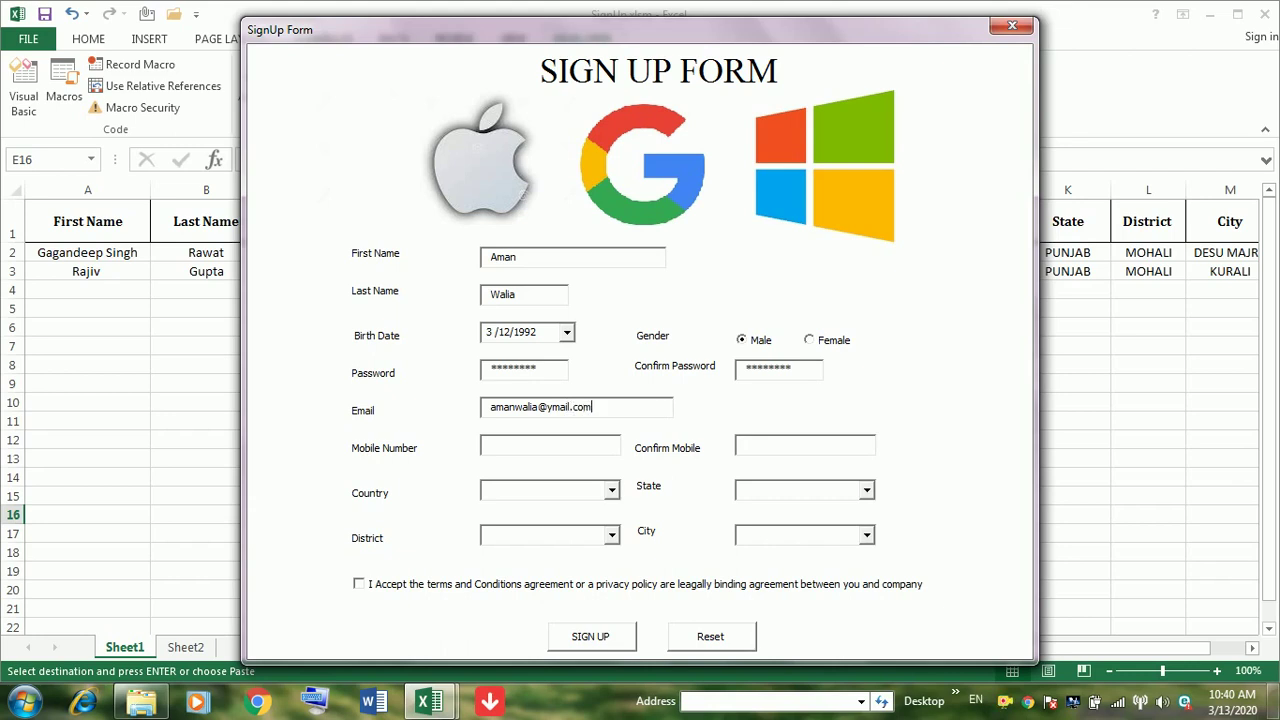
Enter the applicant's mobile number and copy it into Confirm Mobile.
click(551, 452)
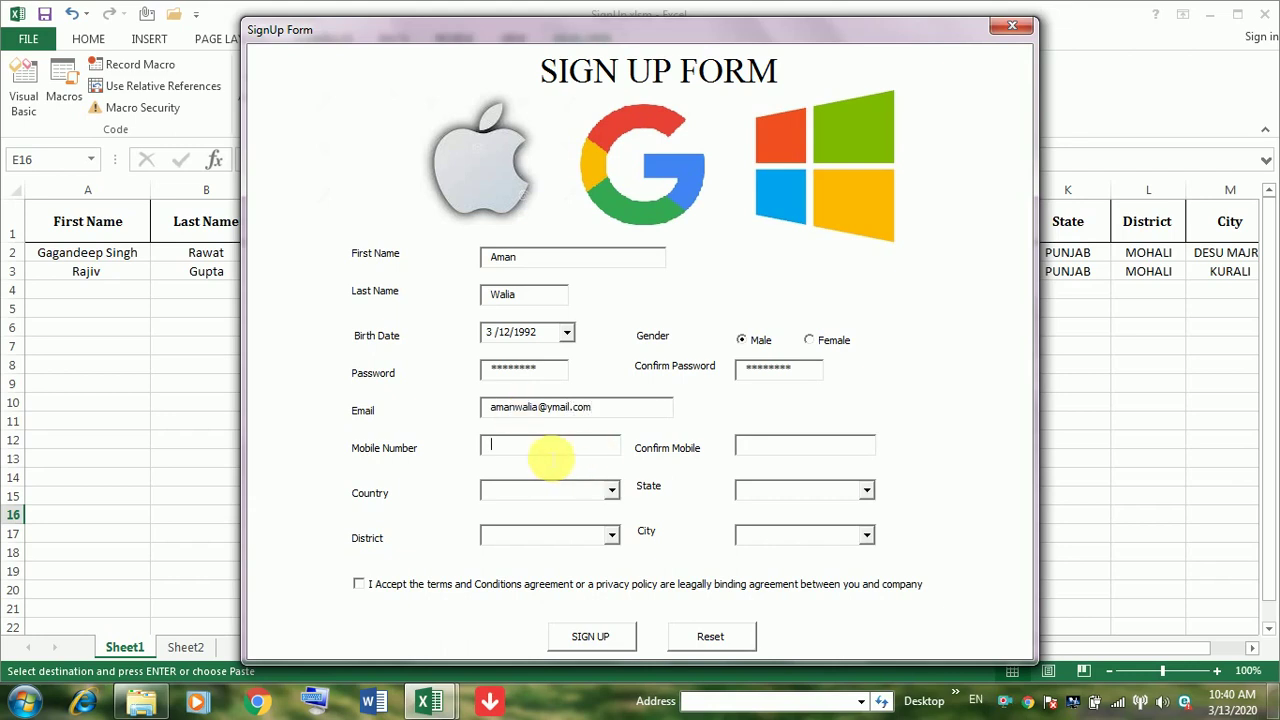
text(98170)
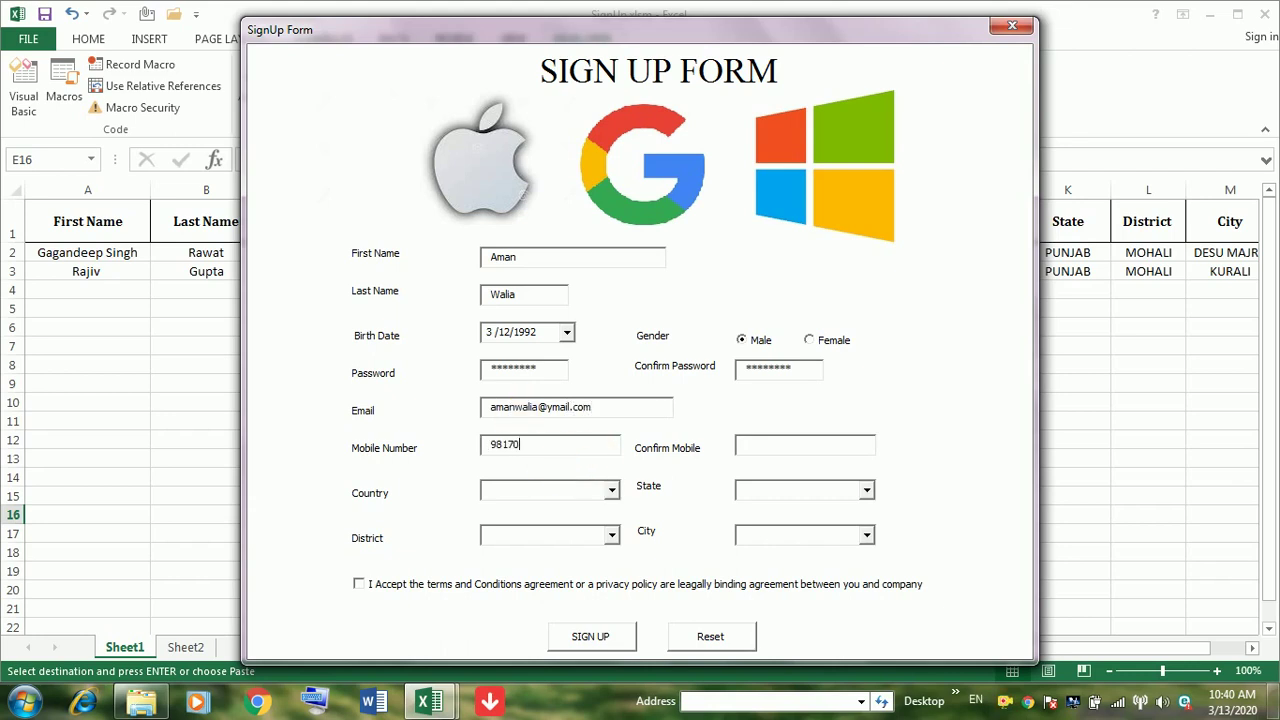
text(XX543)
double_click(530, 446)
key(ctrl+c)
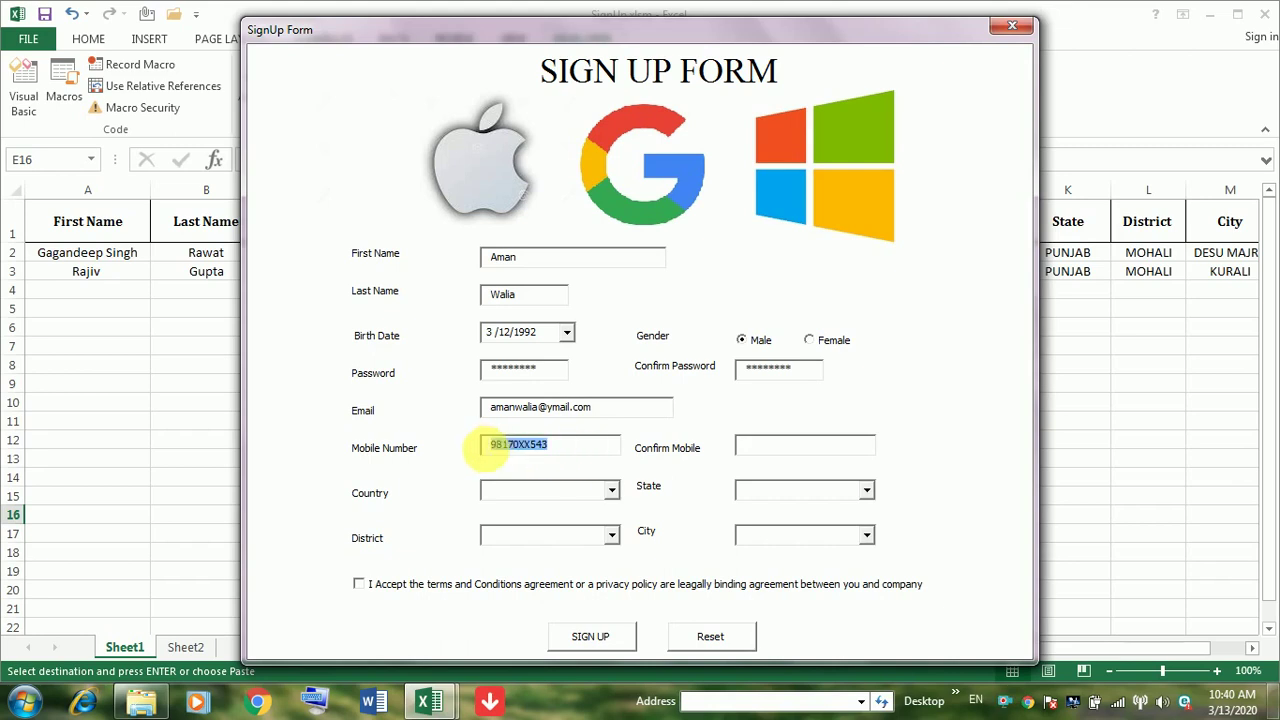
click(752, 448)
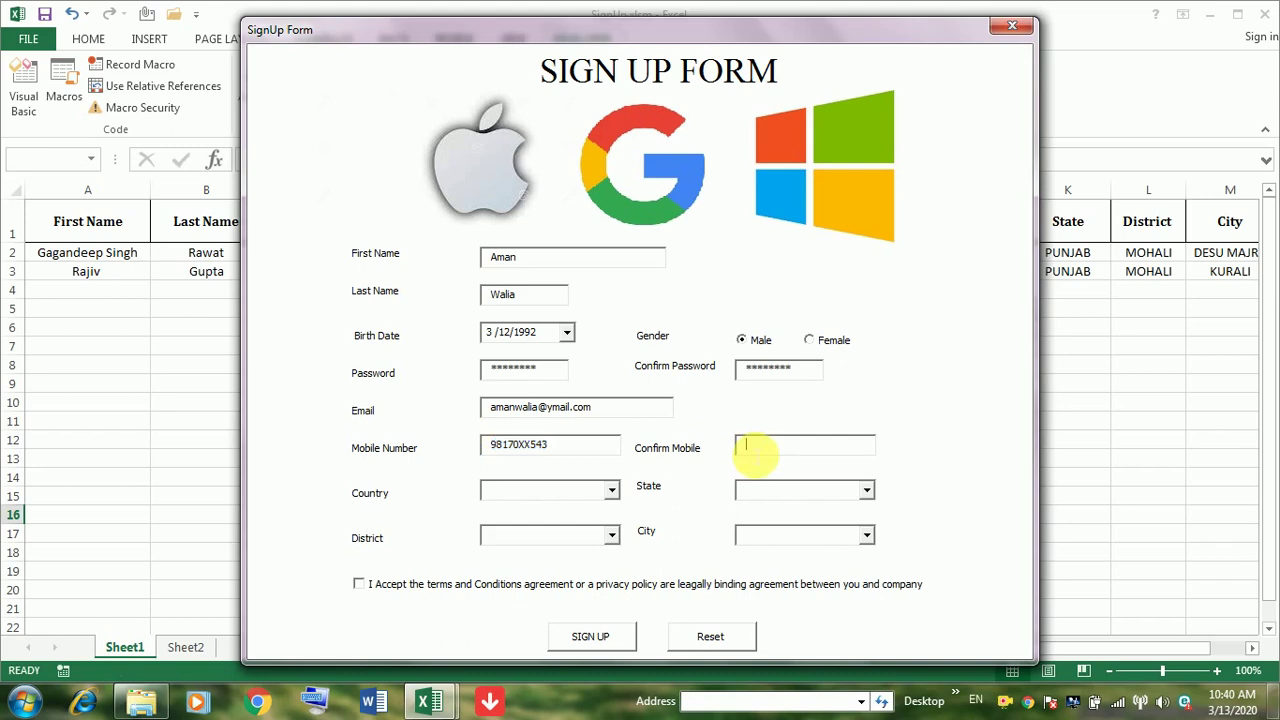
key(ctrl+v)
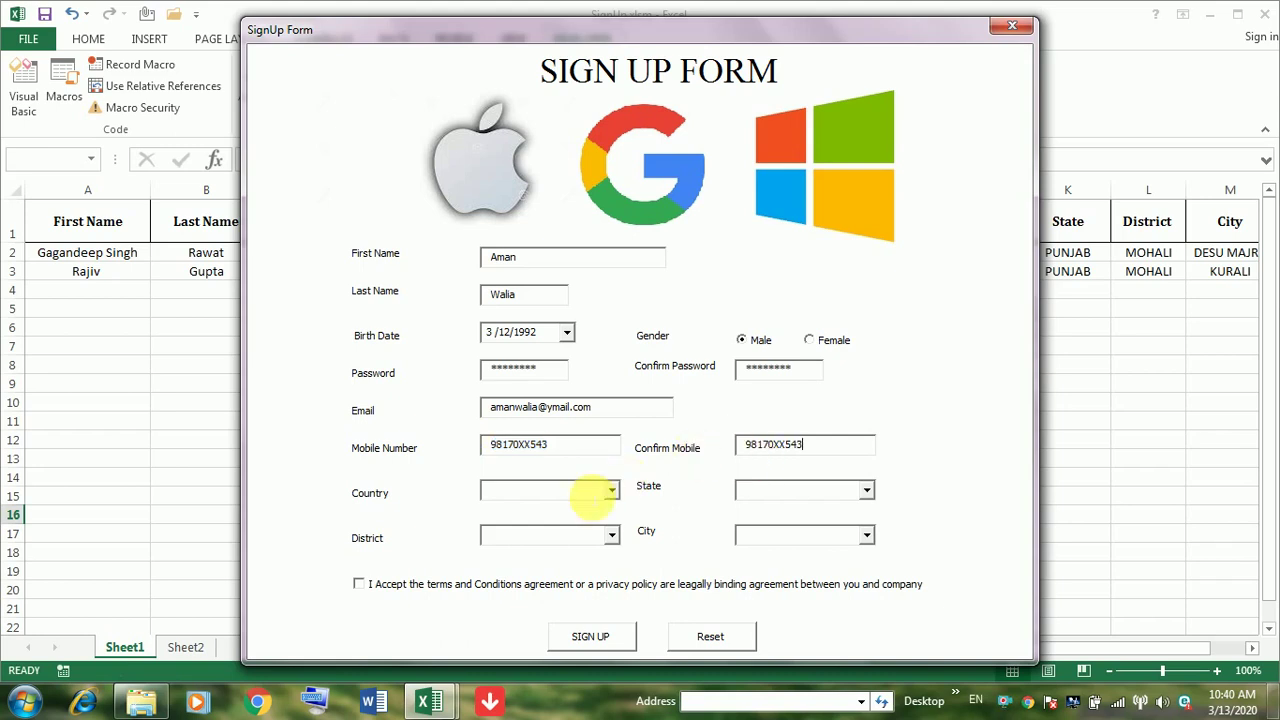
Choose INDIA, PUNJAB, MOHALI and KHARAR in the Country, State, District and City lists.
click(614, 494)
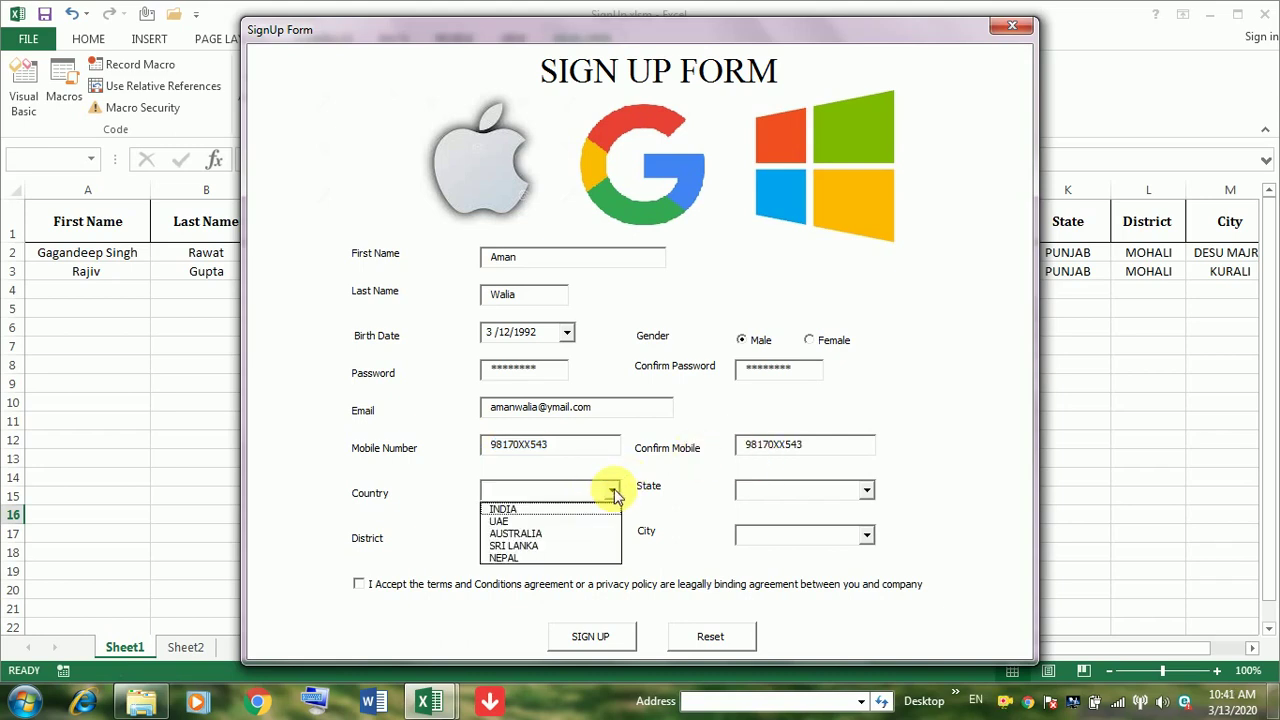
click(545, 509)
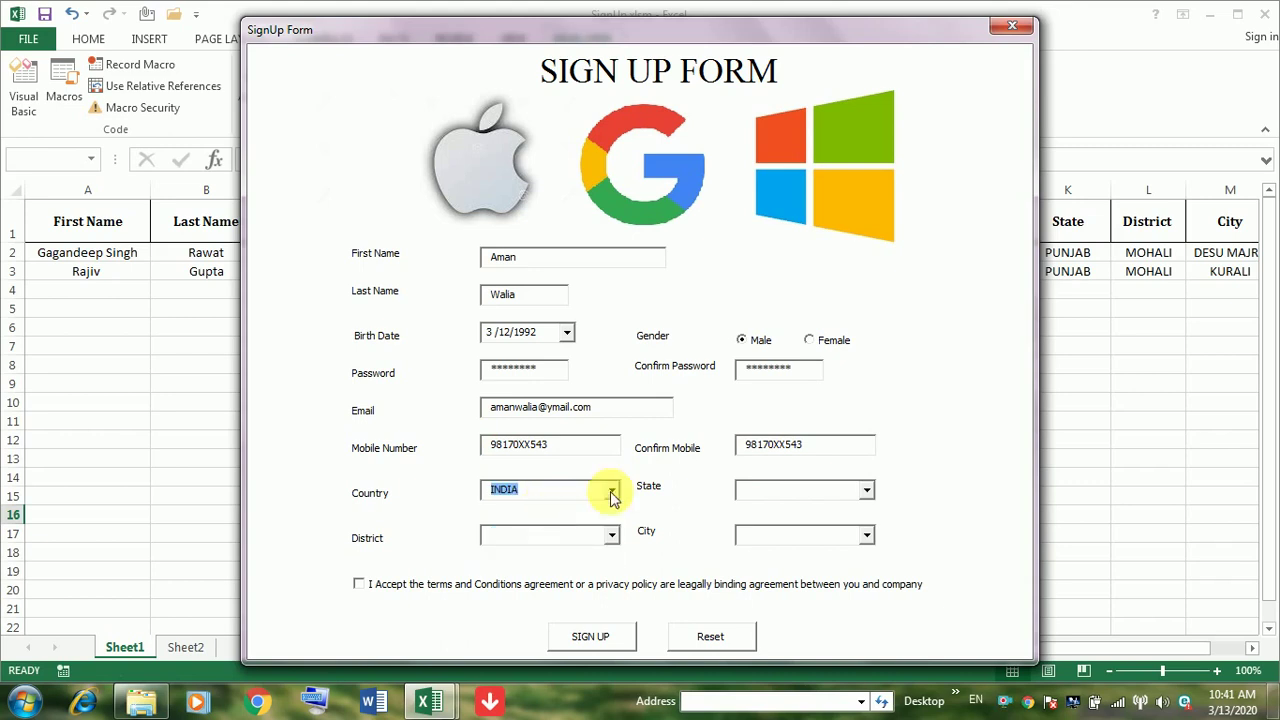
click(865, 490)
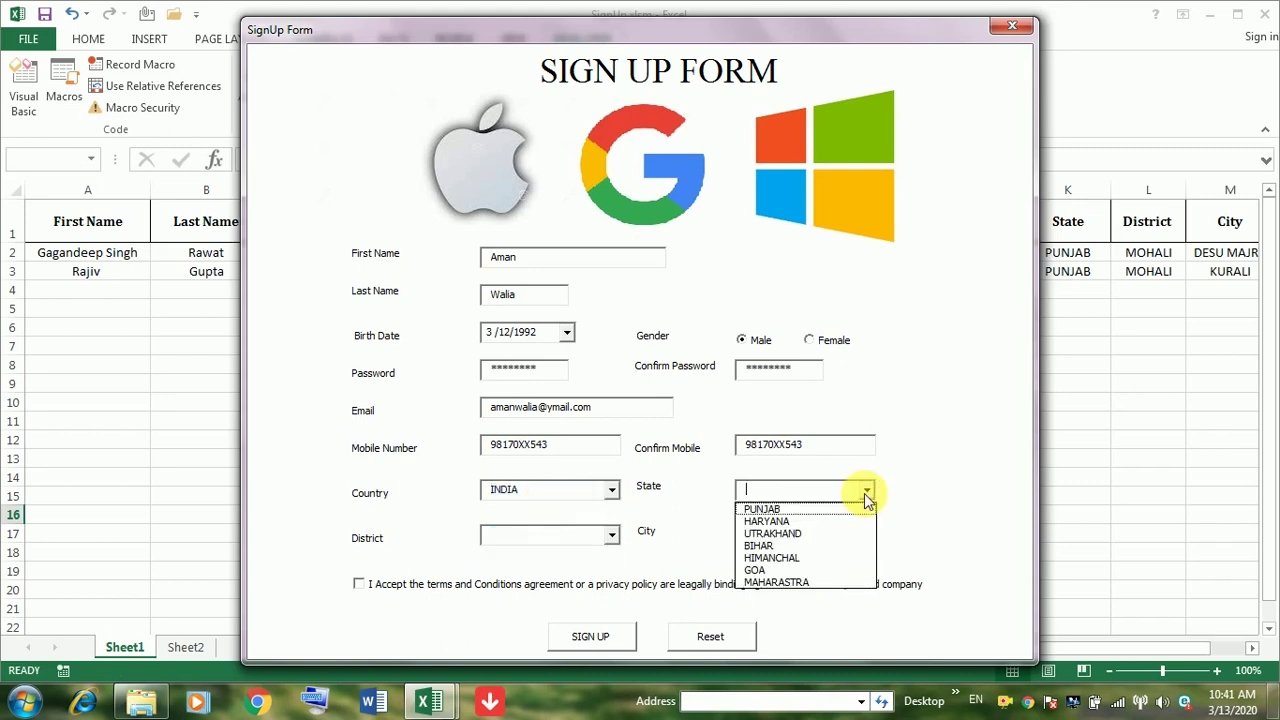
click(797, 512)
click(611, 538)
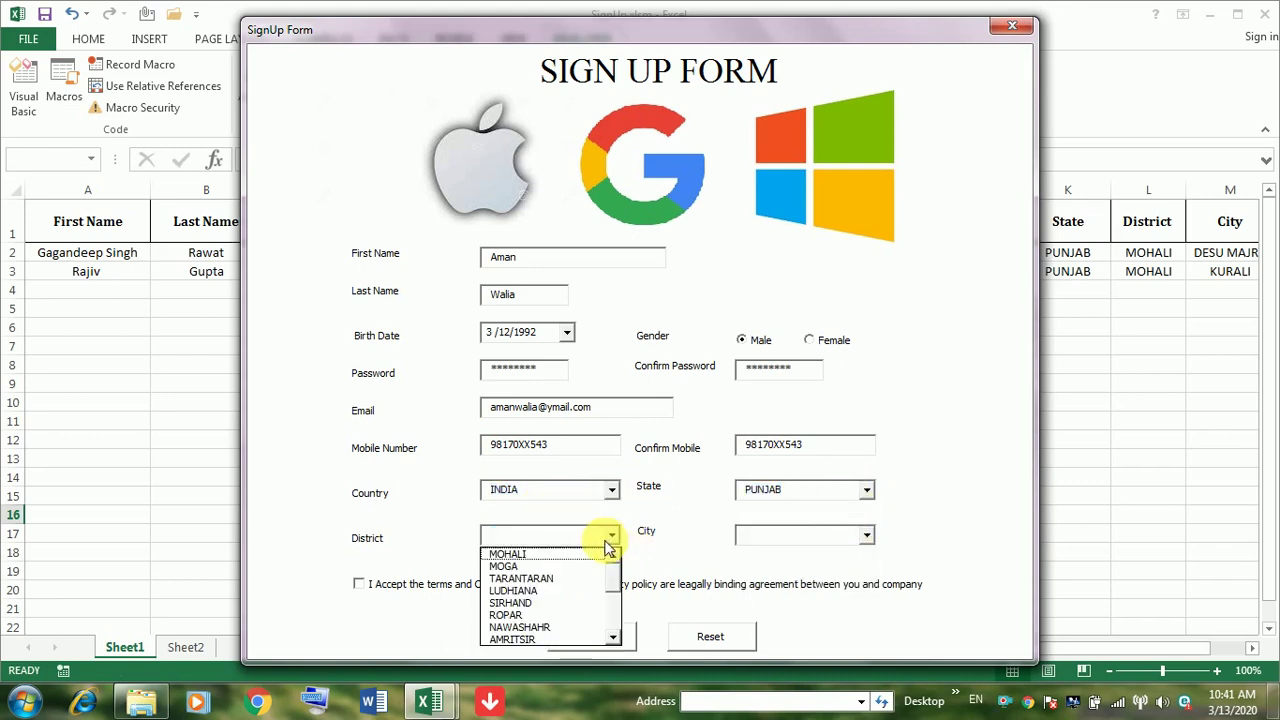
click(532, 553)
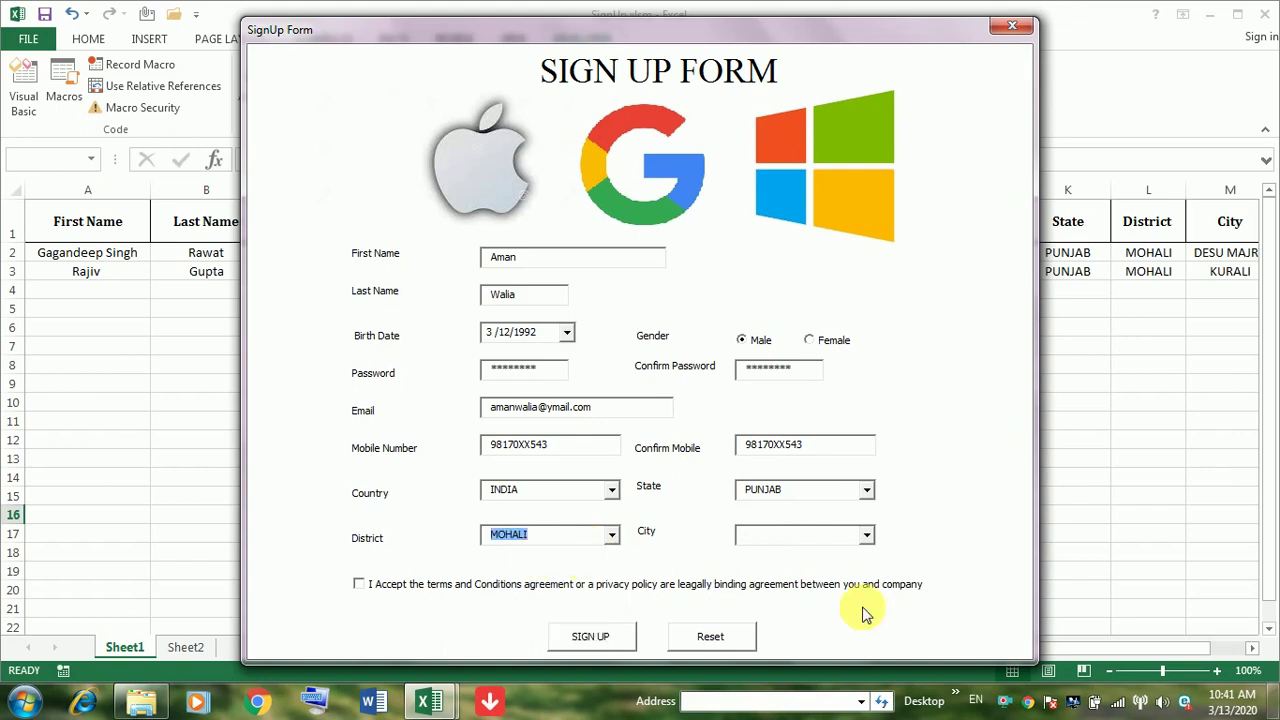
click(865, 540)
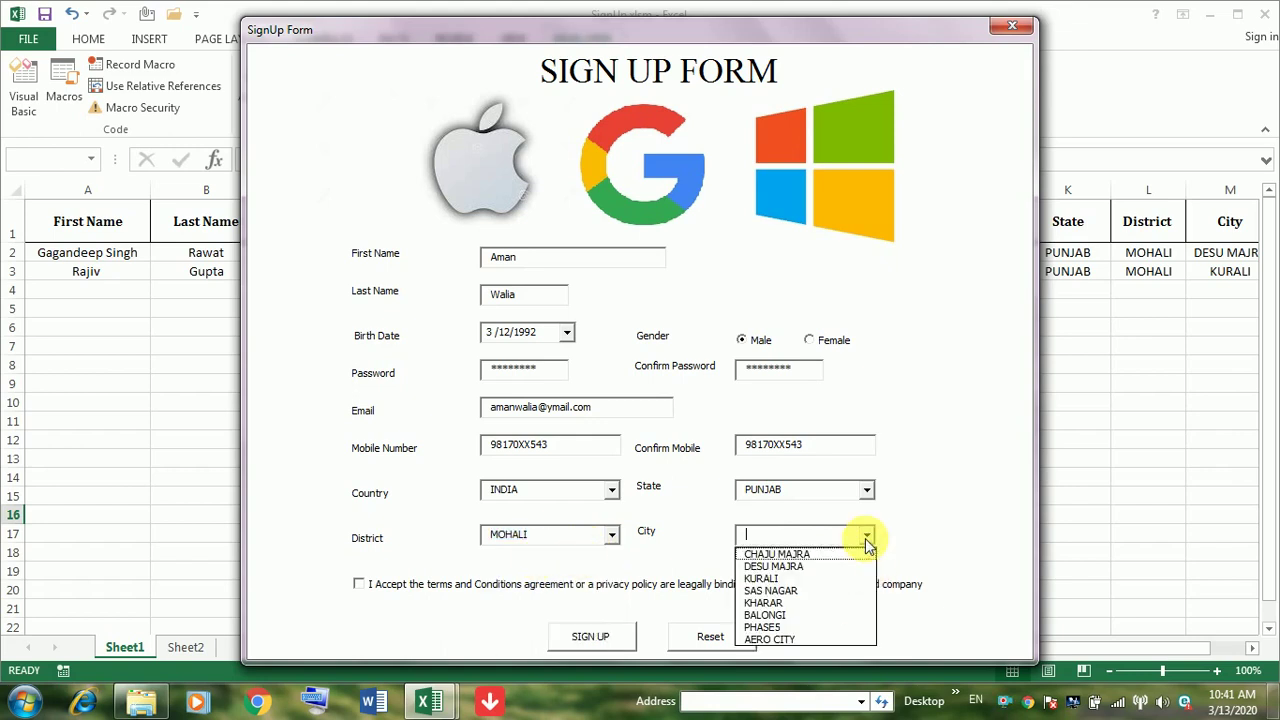
click(770, 604)
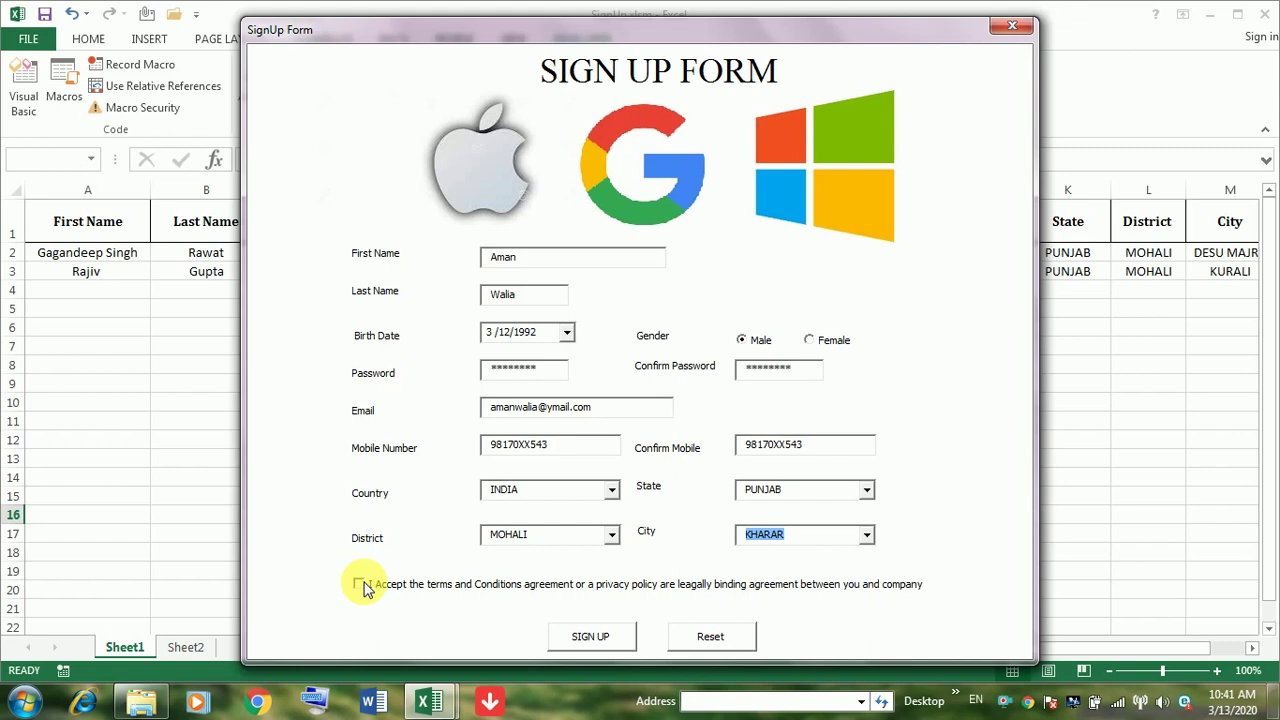
Test submitting without accepting terms, dismiss the warning, then accept the terms and submit.
click(361, 584)
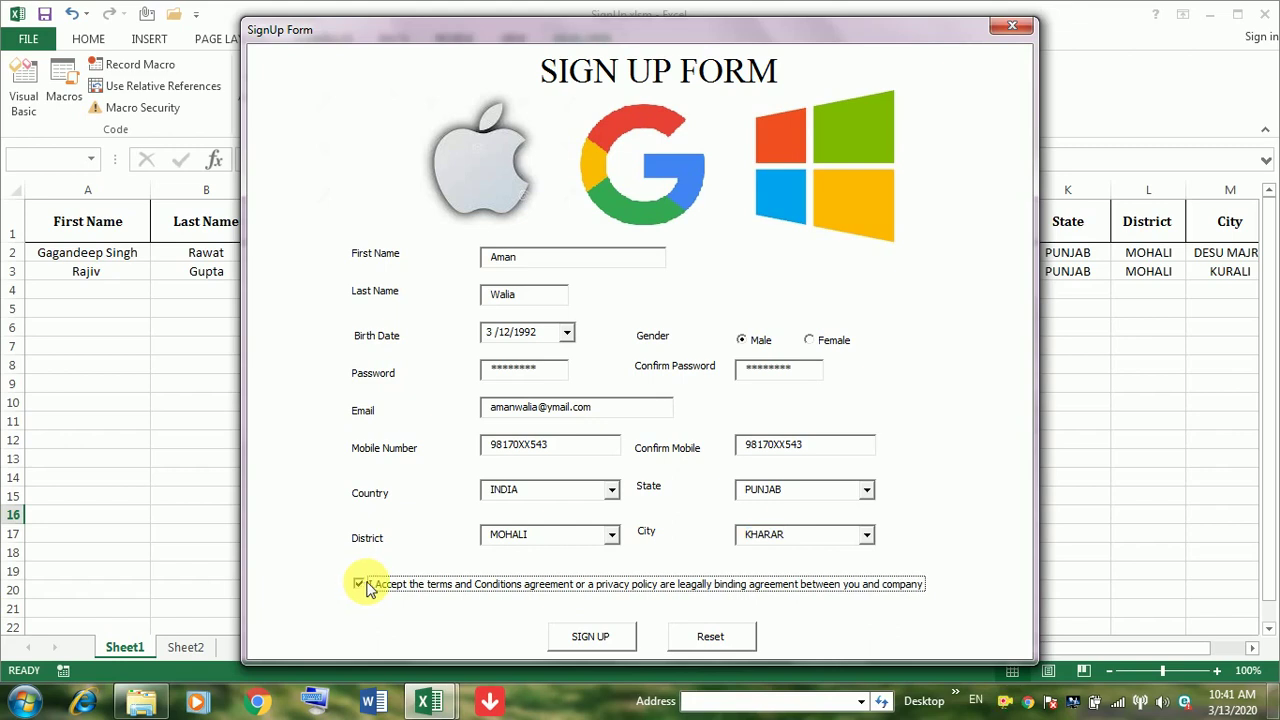
click(360, 585)
click(588, 643)
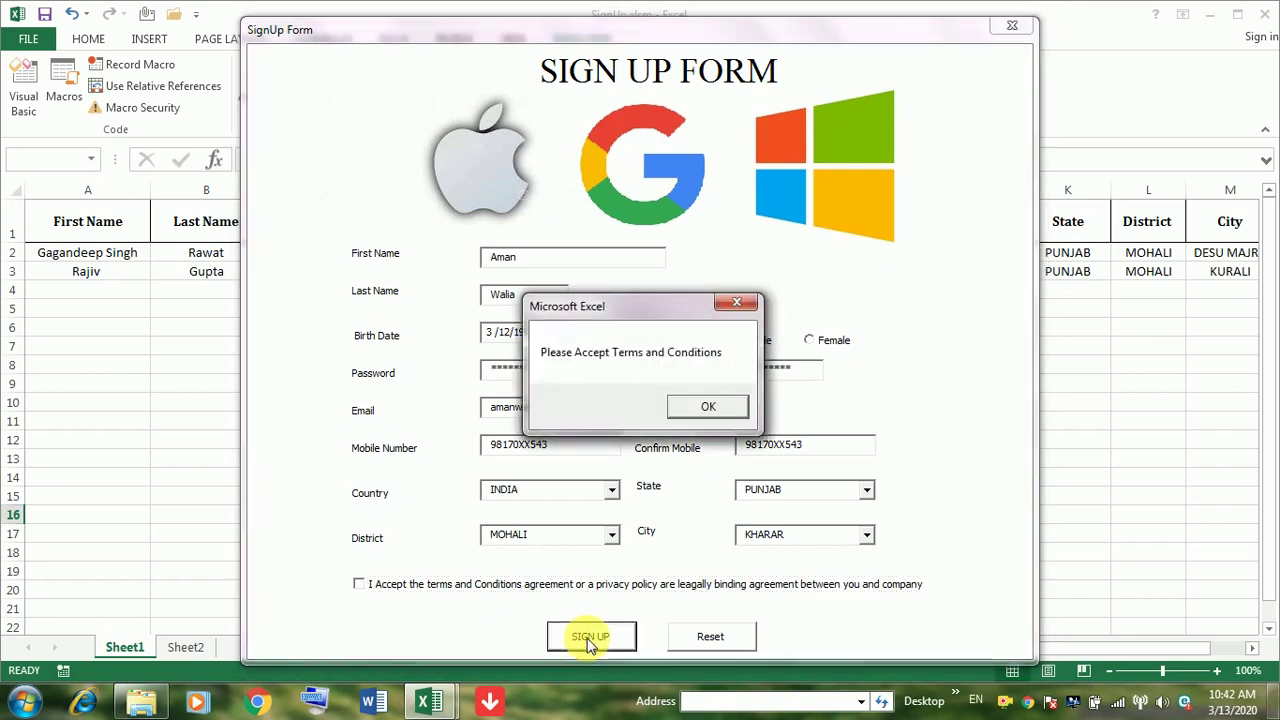
click(708, 408)
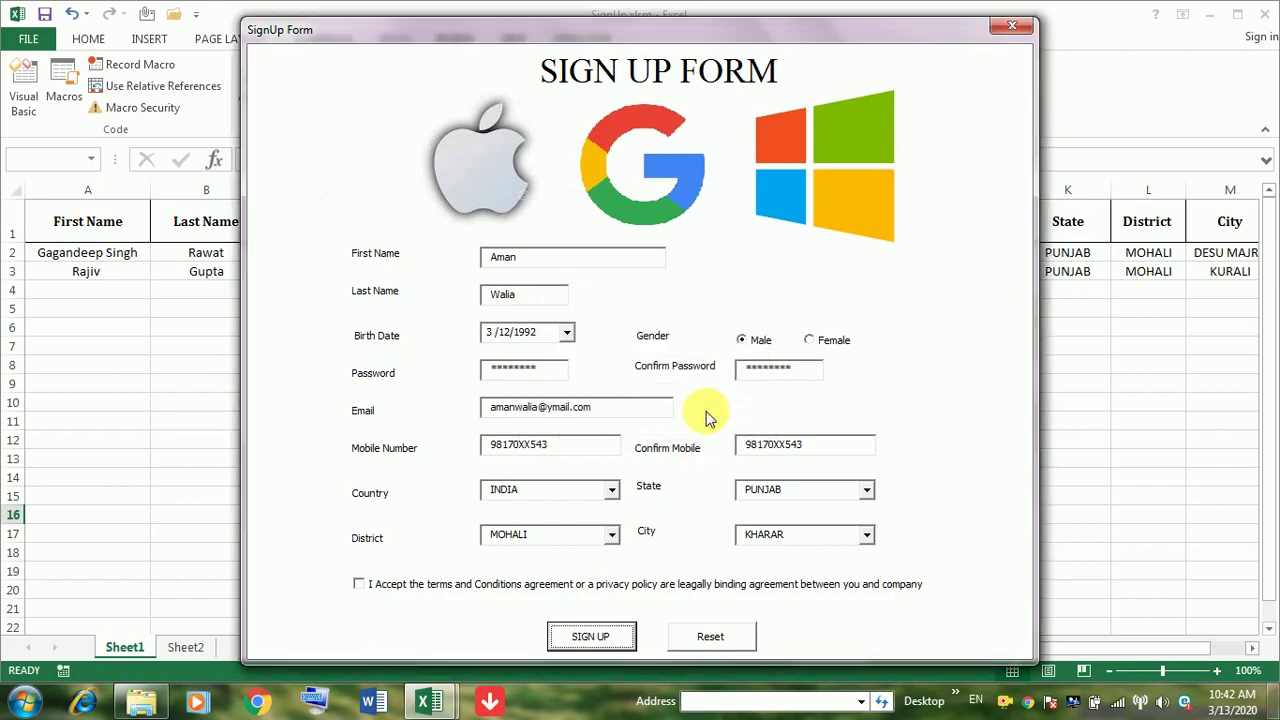
click(360, 585)
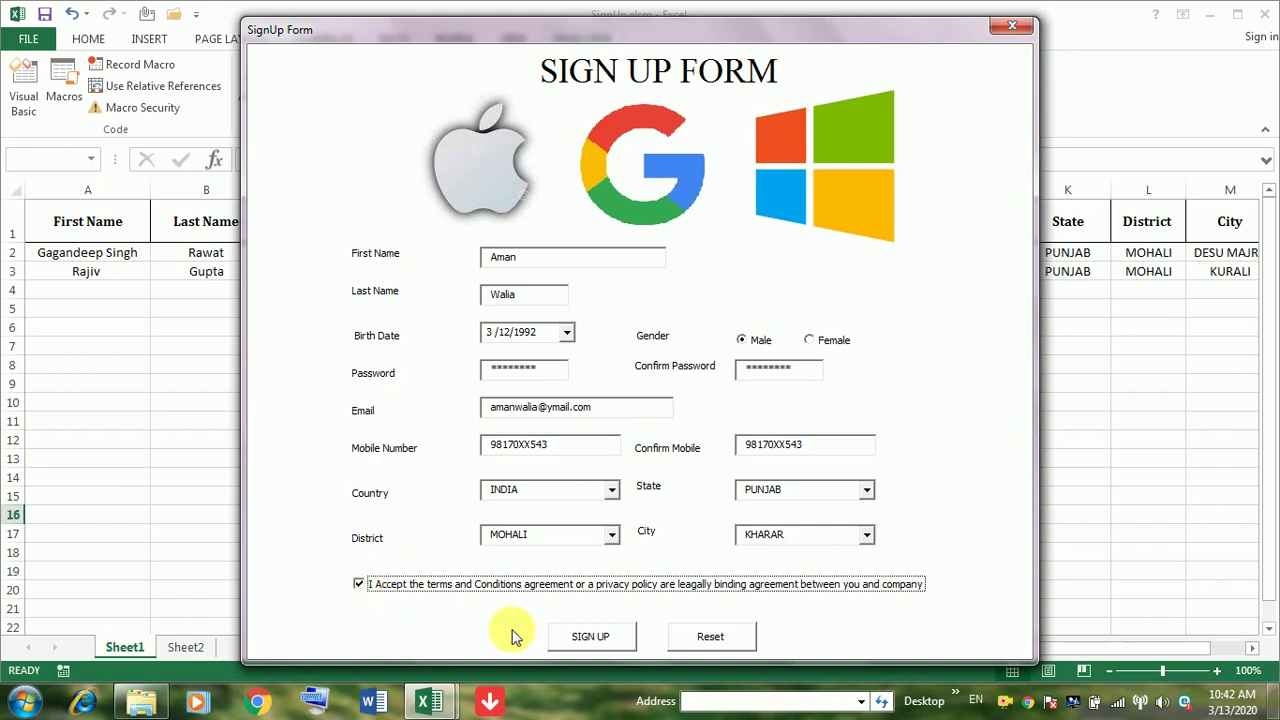
click(590, 637)
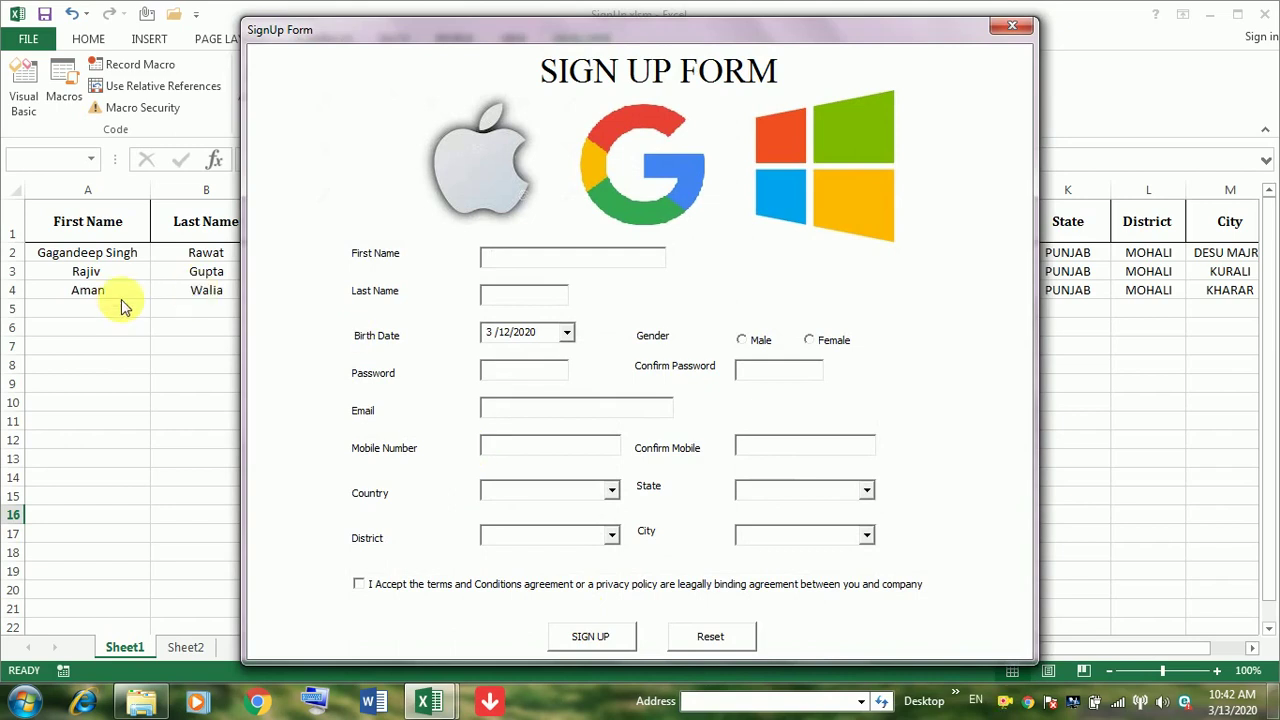
Close the form and inspect the new record's cells A4 through M4 on Sheet1.
click(1010, 26)
click(19, 58)
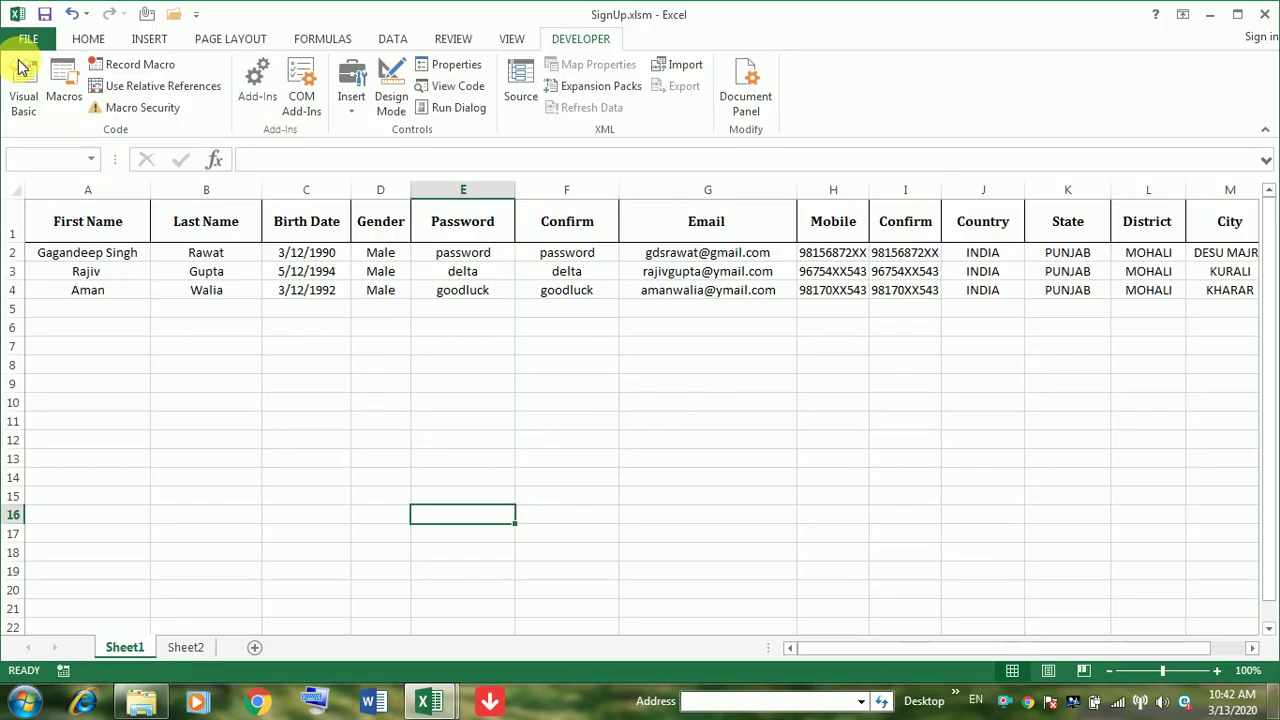
click(110, 292)
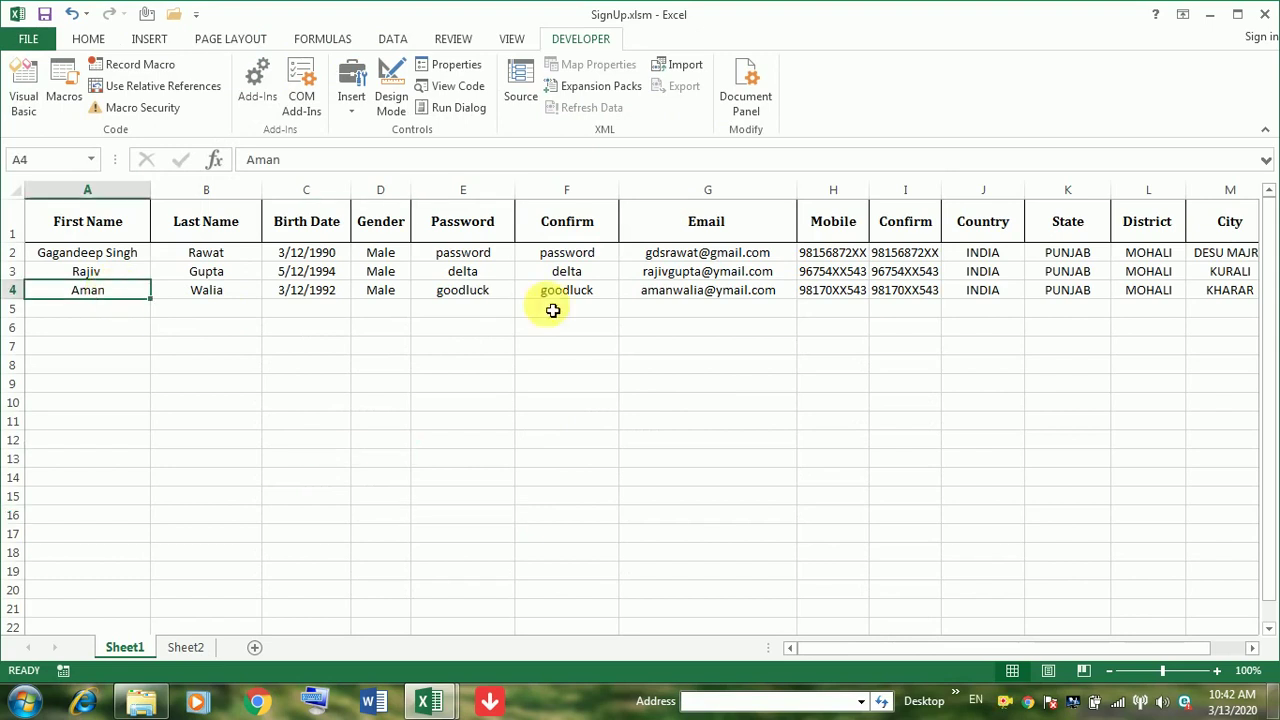
click(1232, 292)
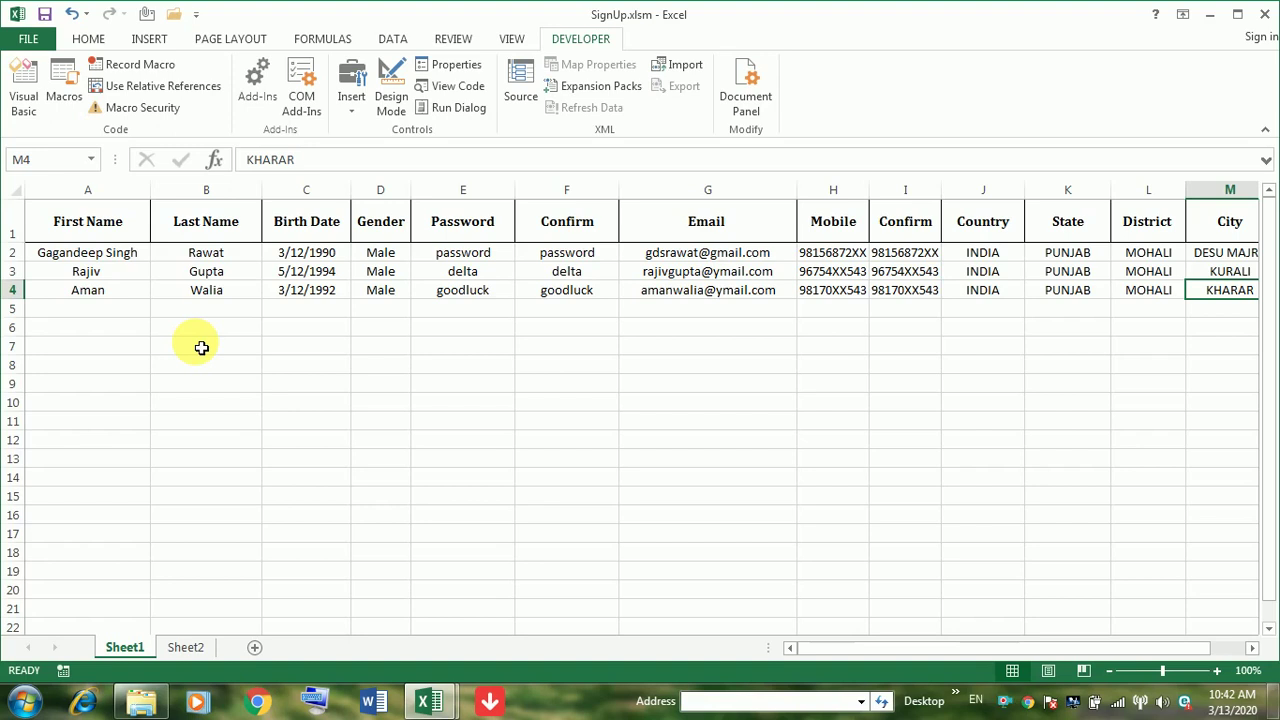
click(87, 296)
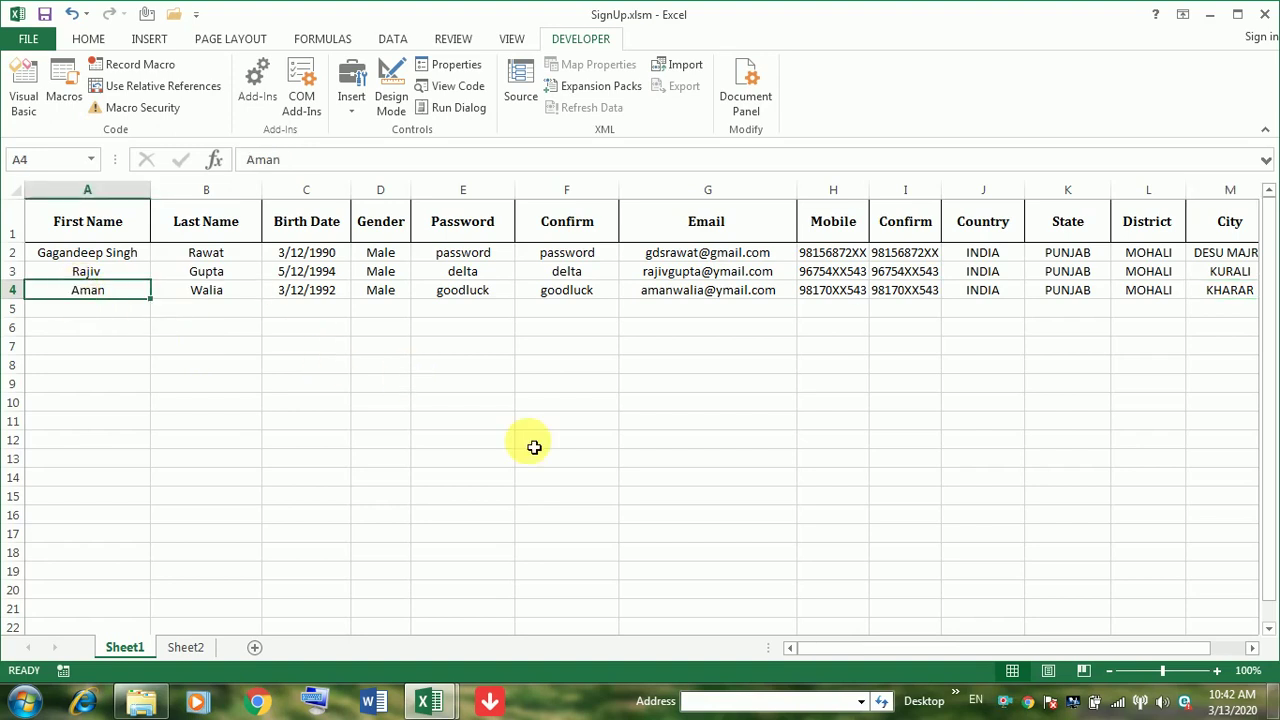
Run the sign-up form again and enter the new applicant's first and last names.
click(16, 90)
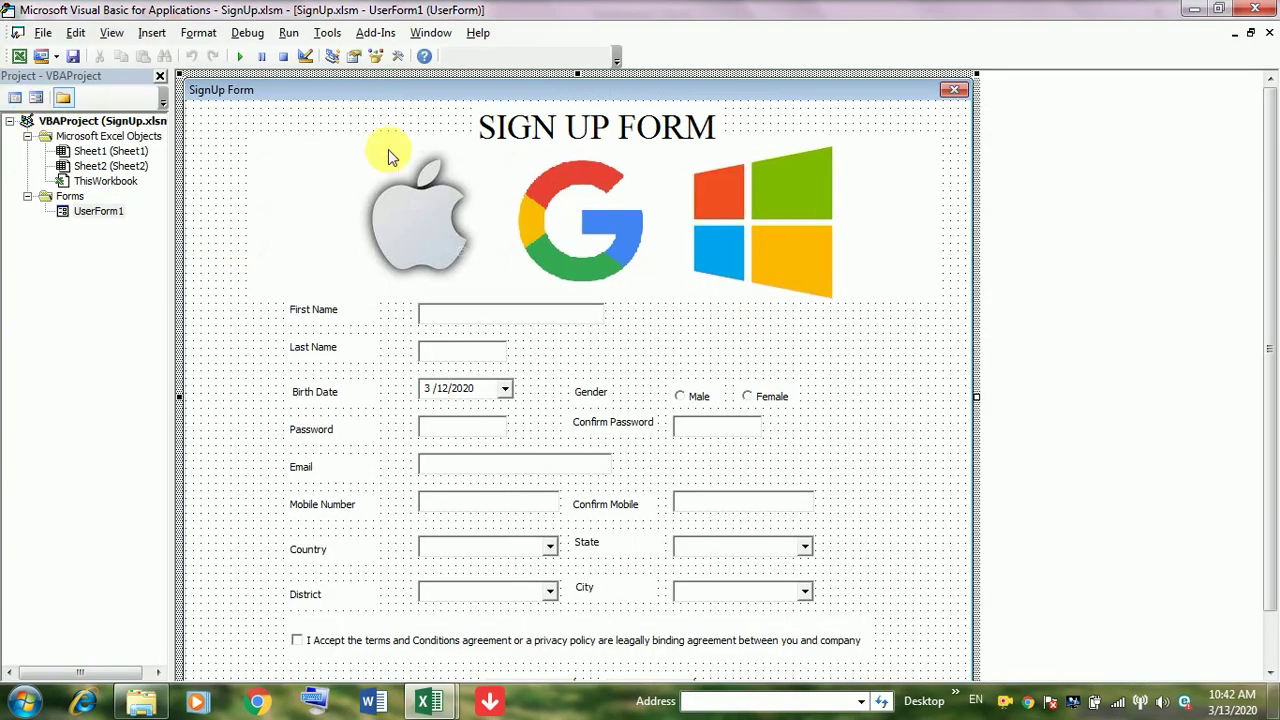
click(240, 56)
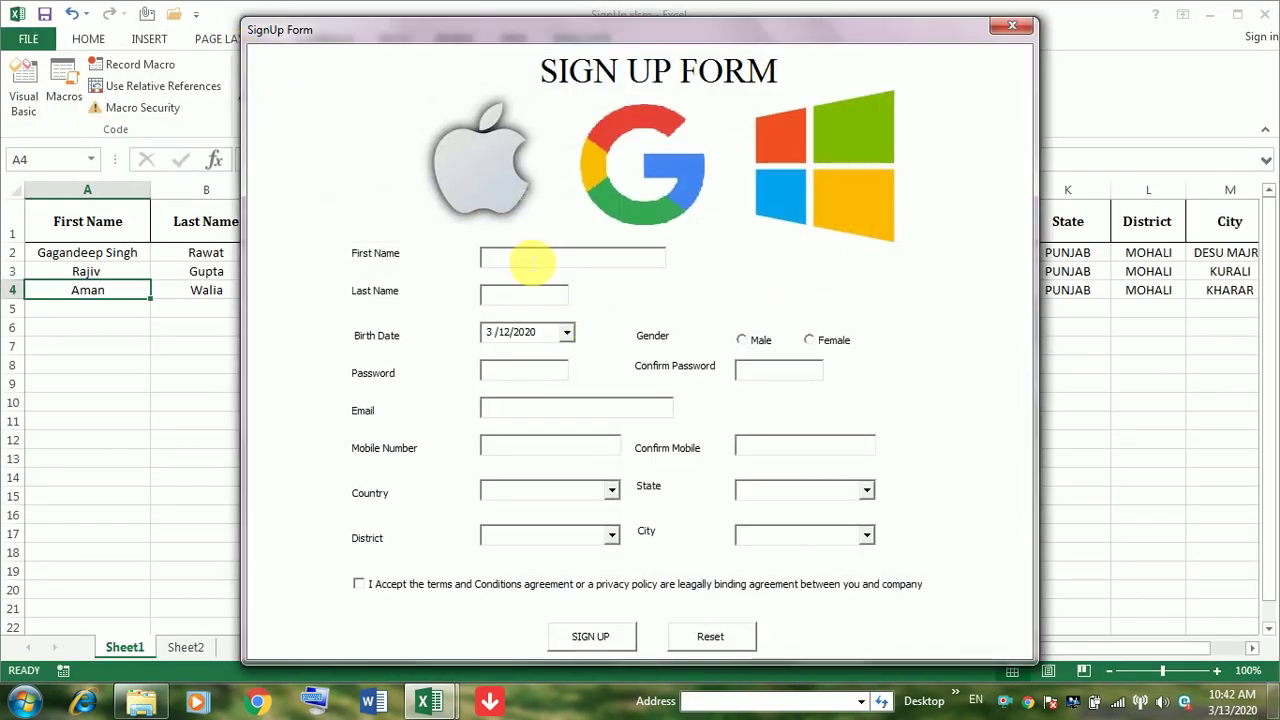
text(m)
key(BackSpace)
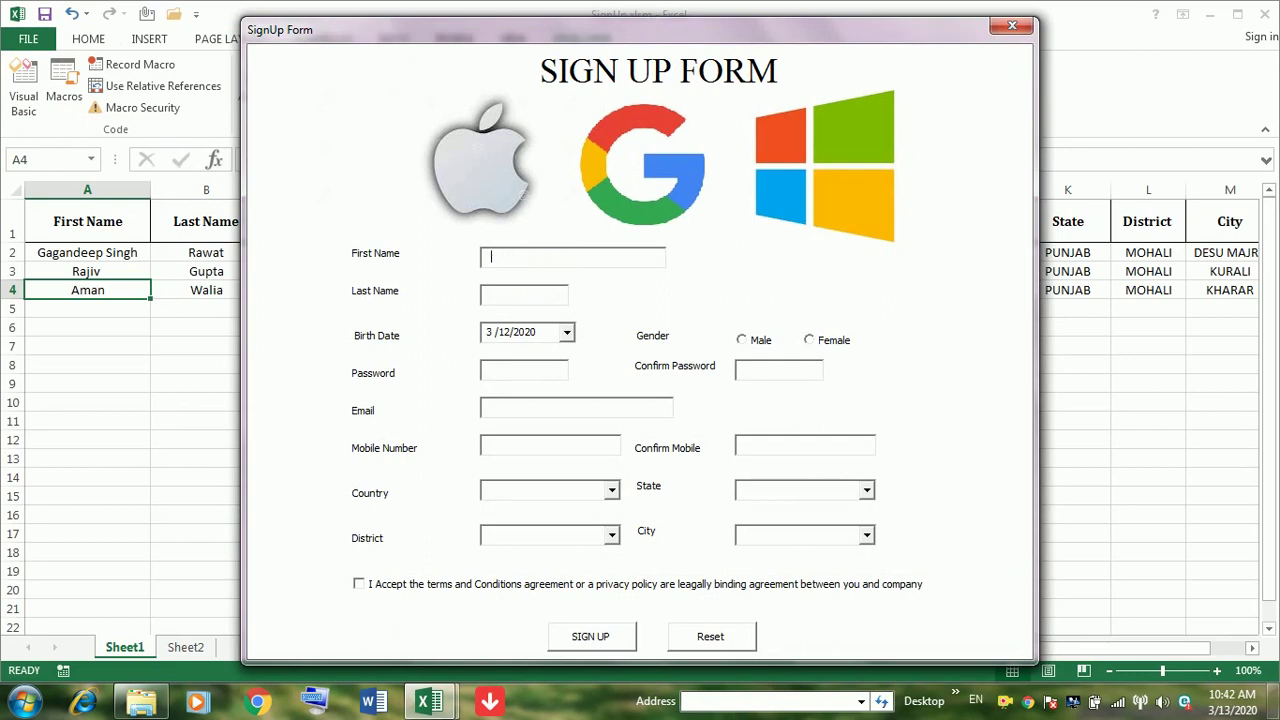
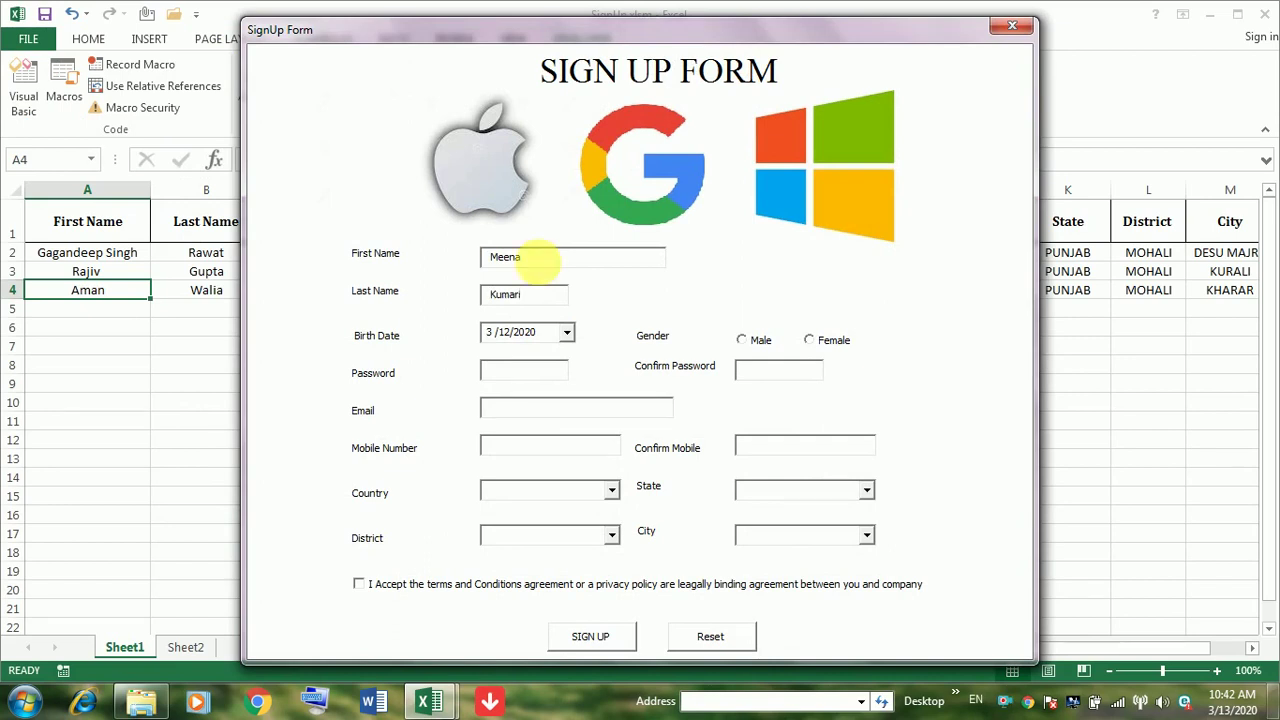
Set the birth date to 9/12/1986 in the date picker.
click(566, 332)
click(548, 360)
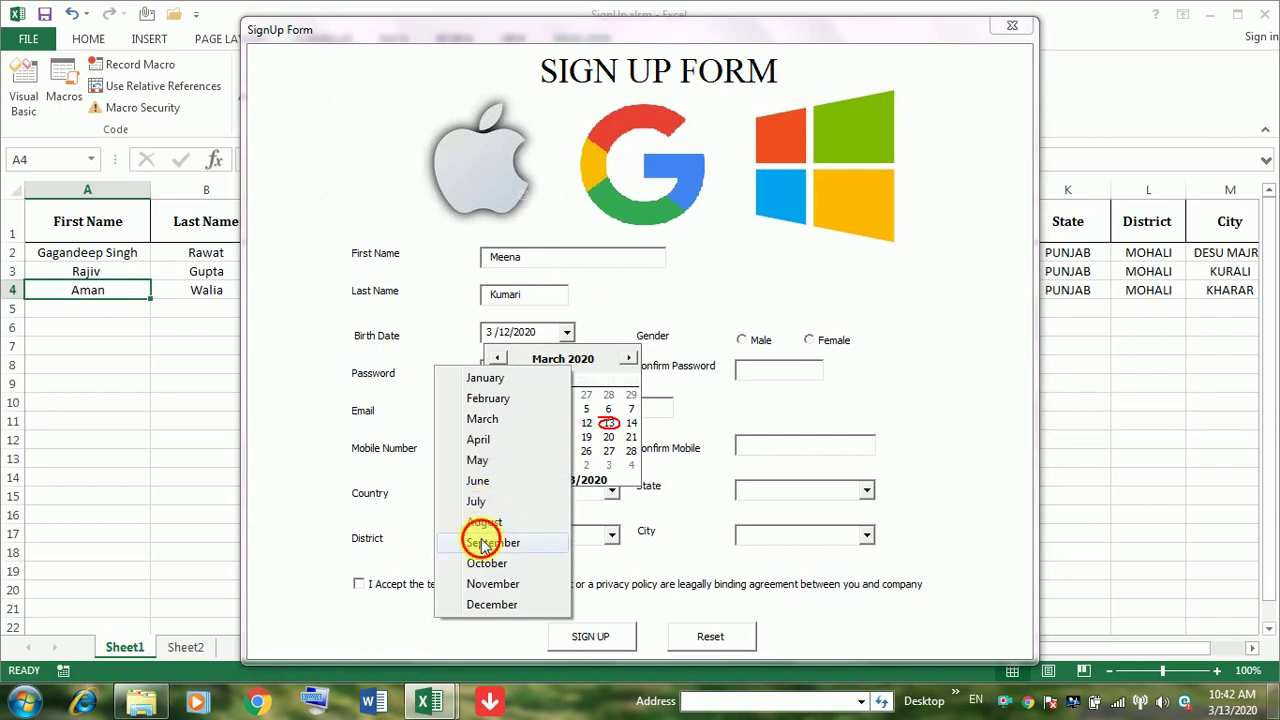
click(488, 542)
click(598, 360)
click(621, 366)
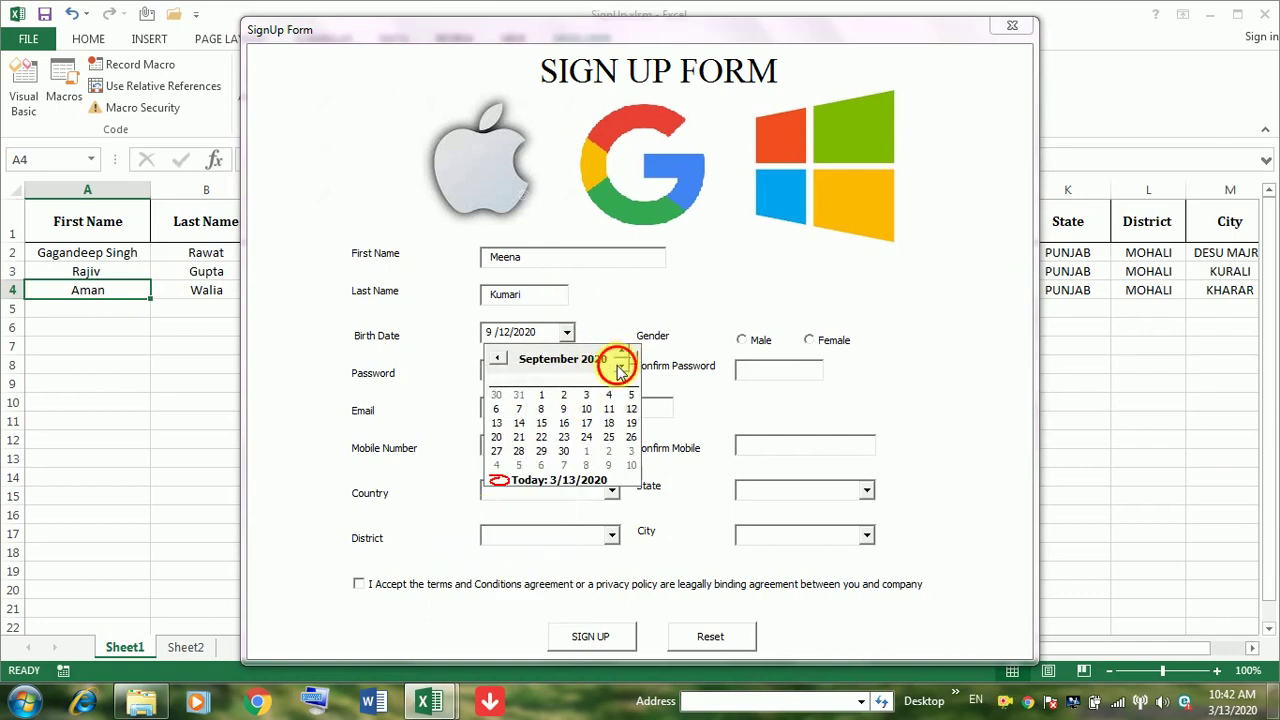
click(621, 368)
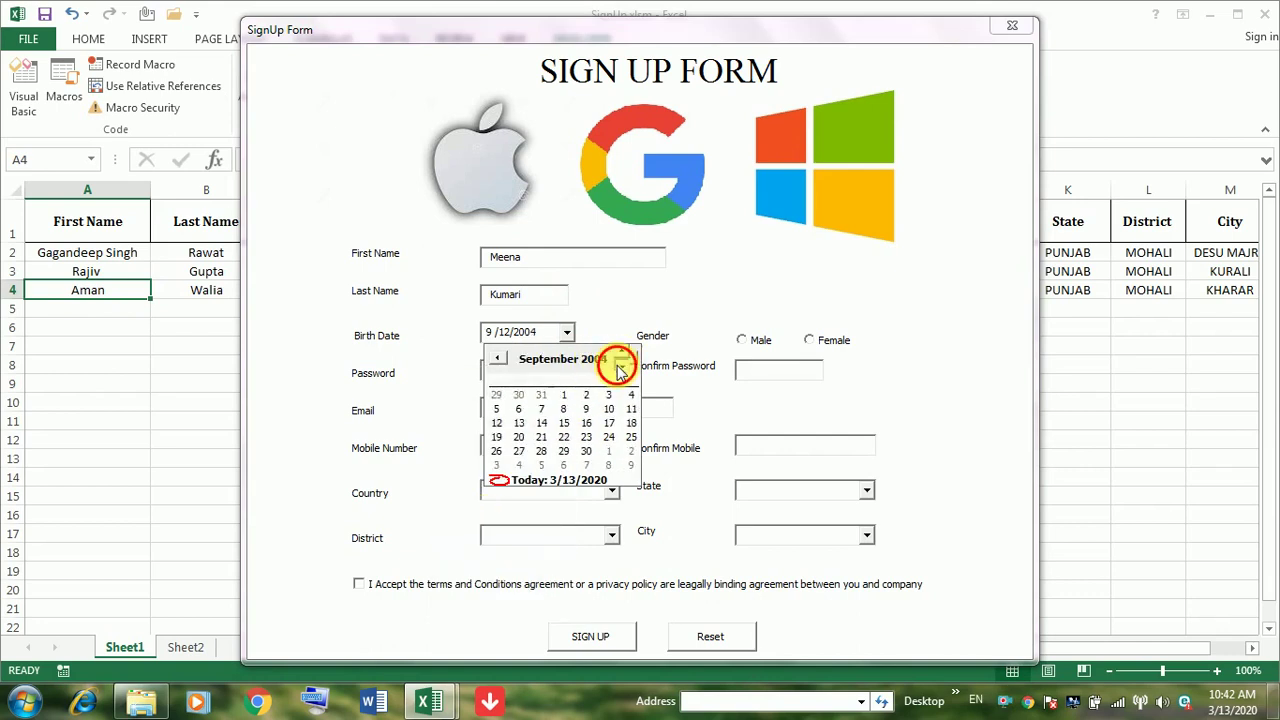
click(621, 368)
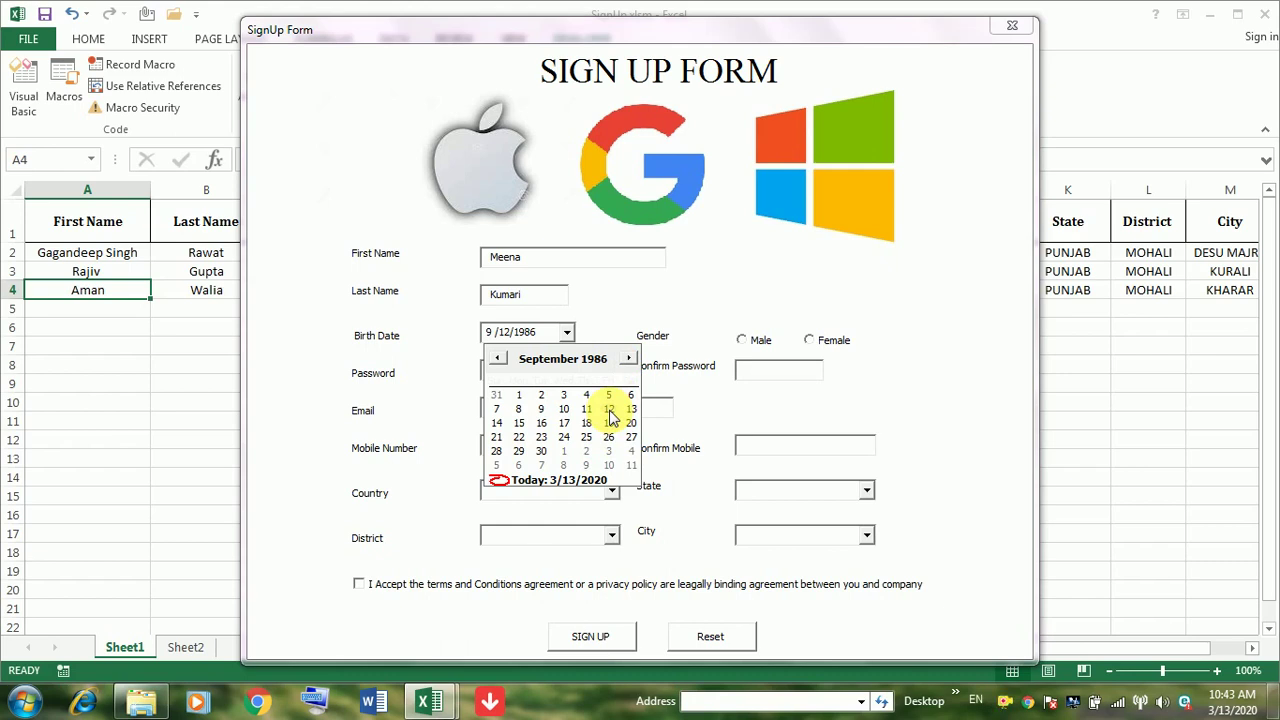
click(814, 340)
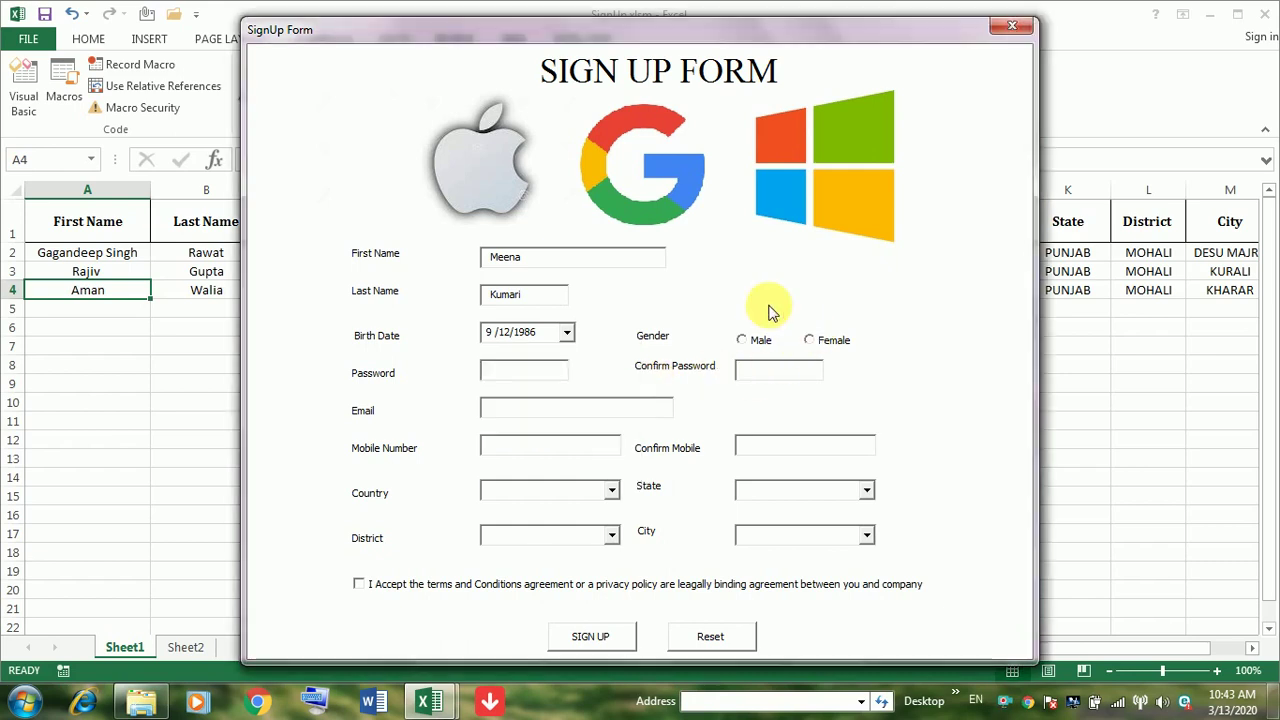
Choose Female as gender and fill in the password and Confirm Password fields.
click(810, 338)
click(543, 371)
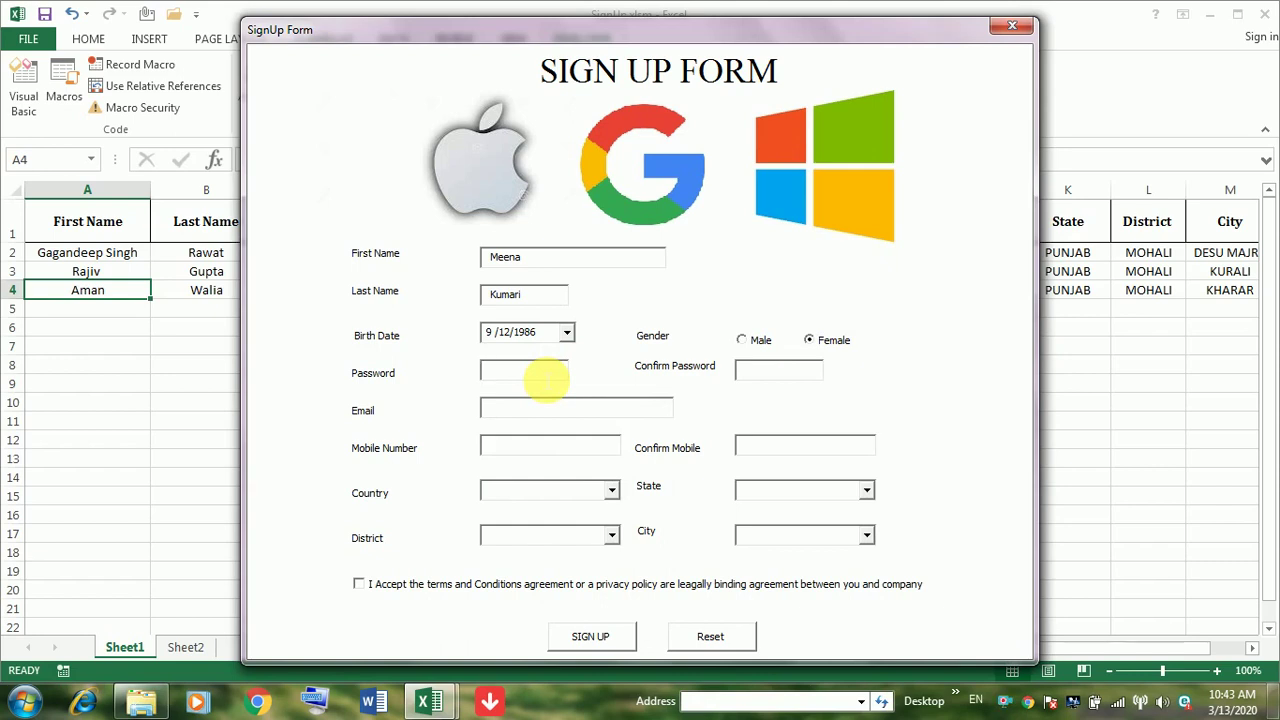
text(****)
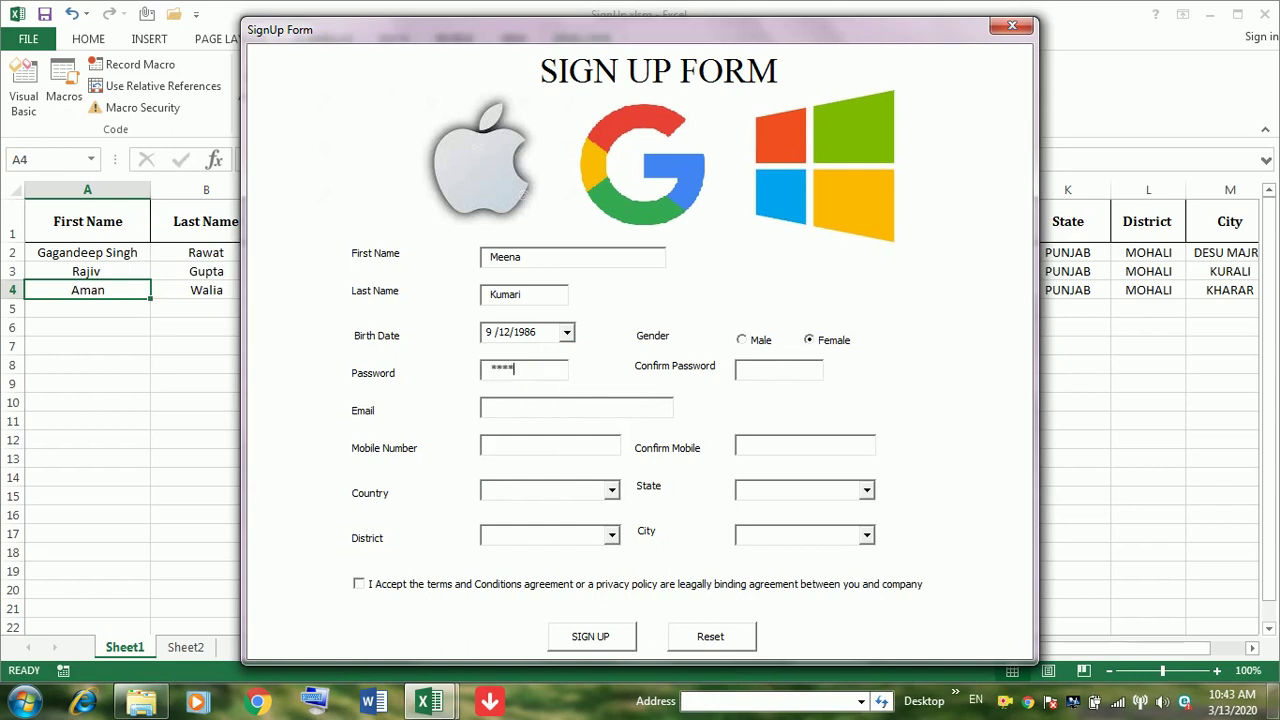
text(*)
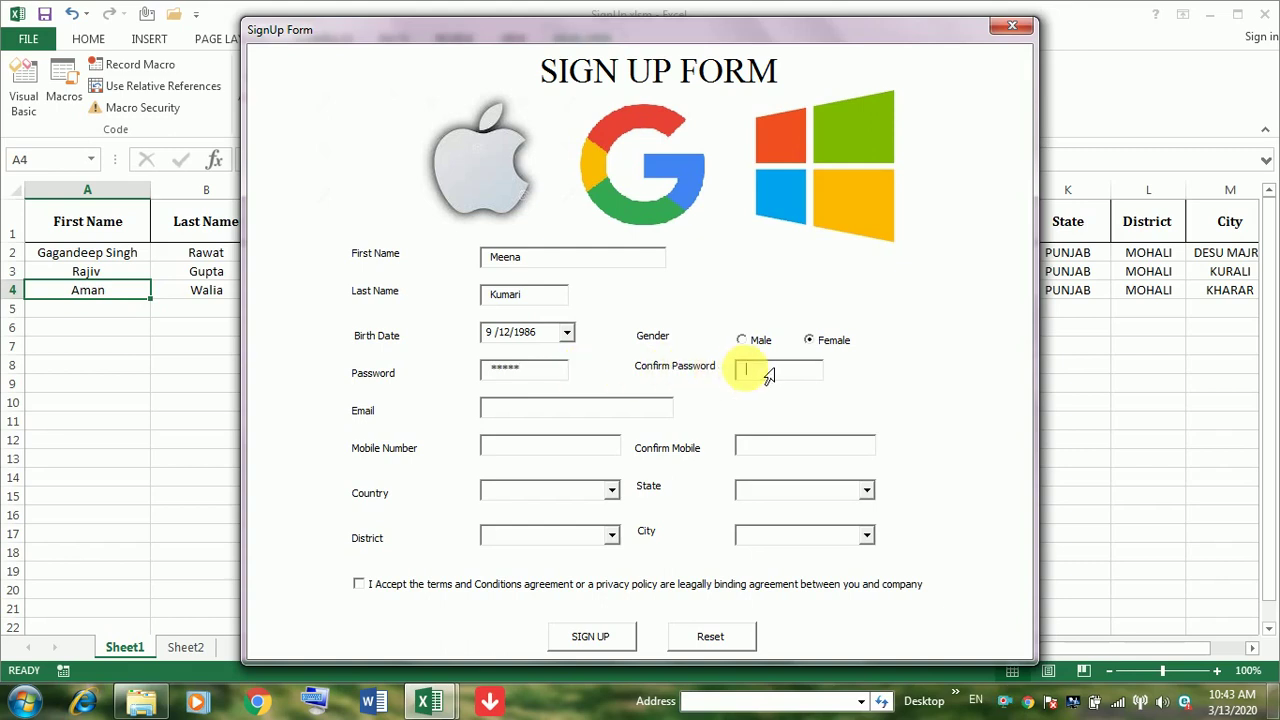
text(*****)
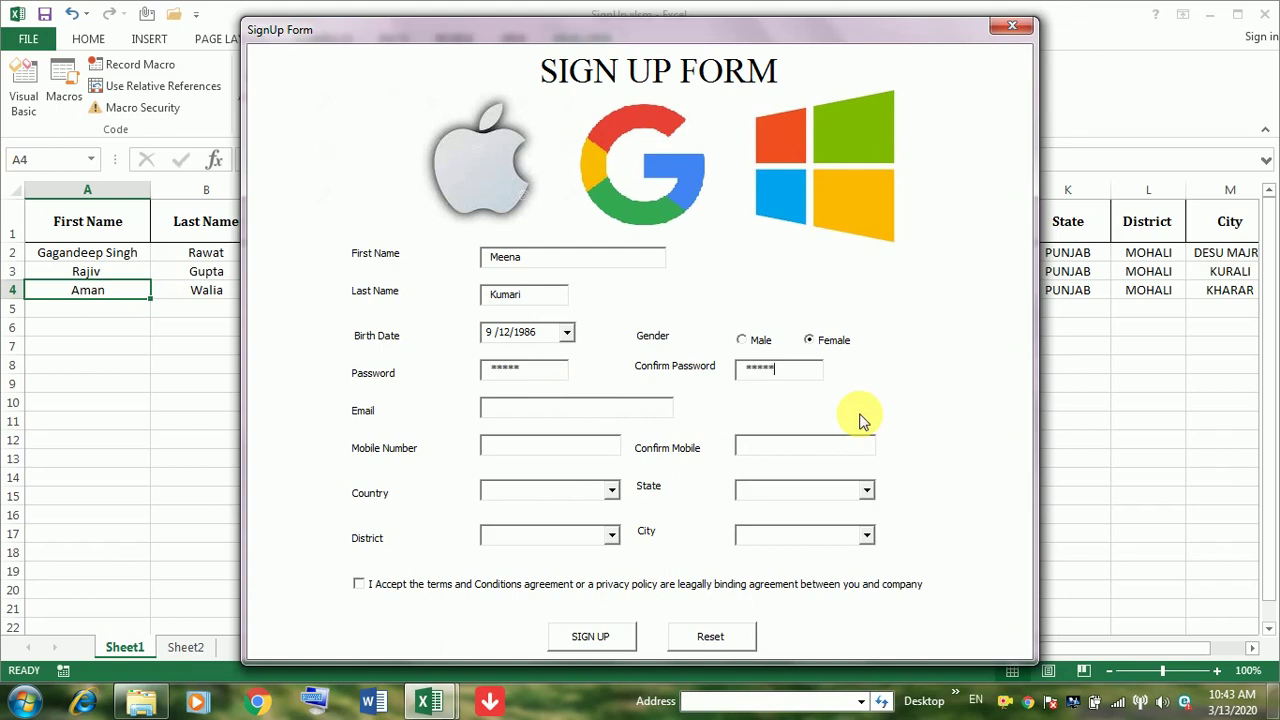
click(546, 372)
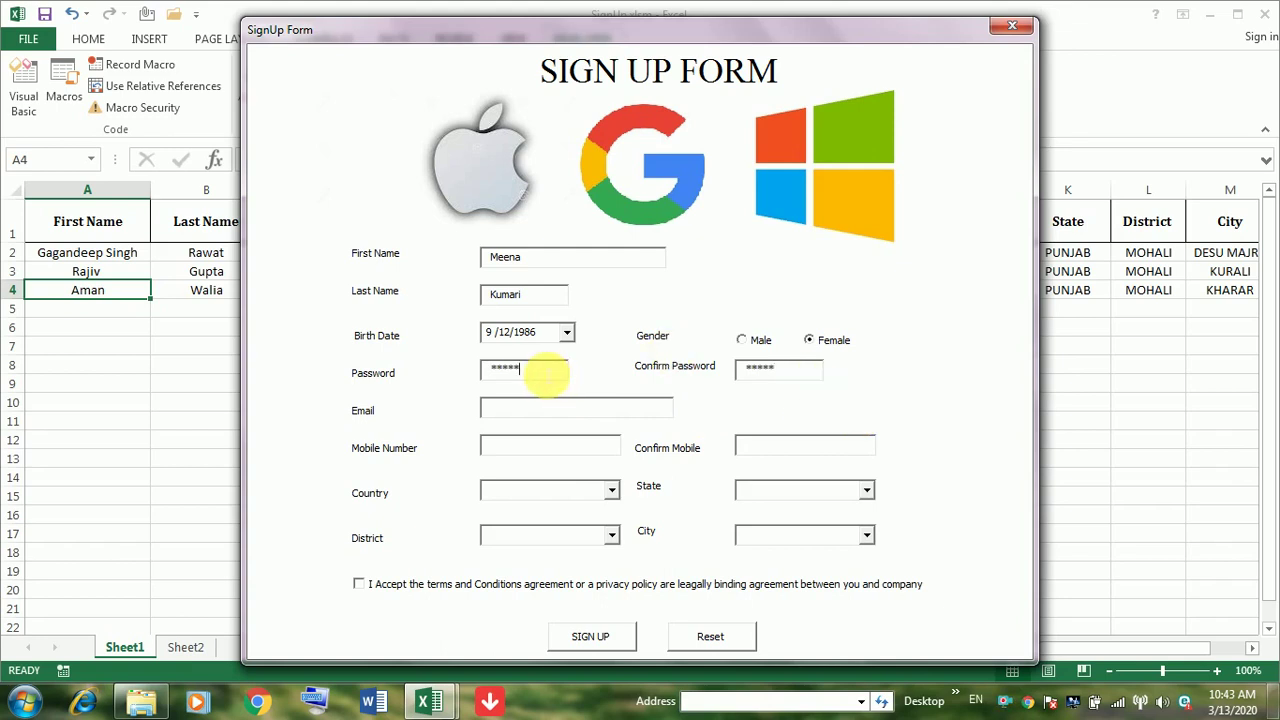
drag(531, 368, 458, 371)
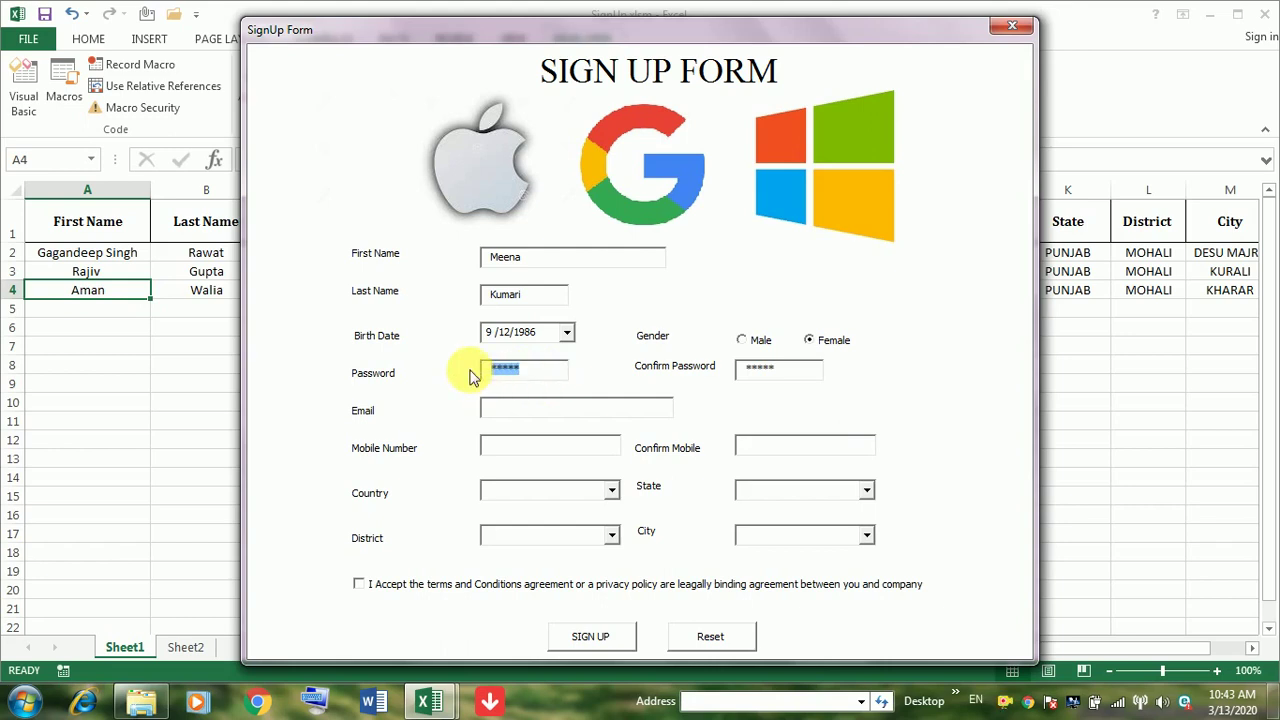
drag(785, 368, 738, 367)
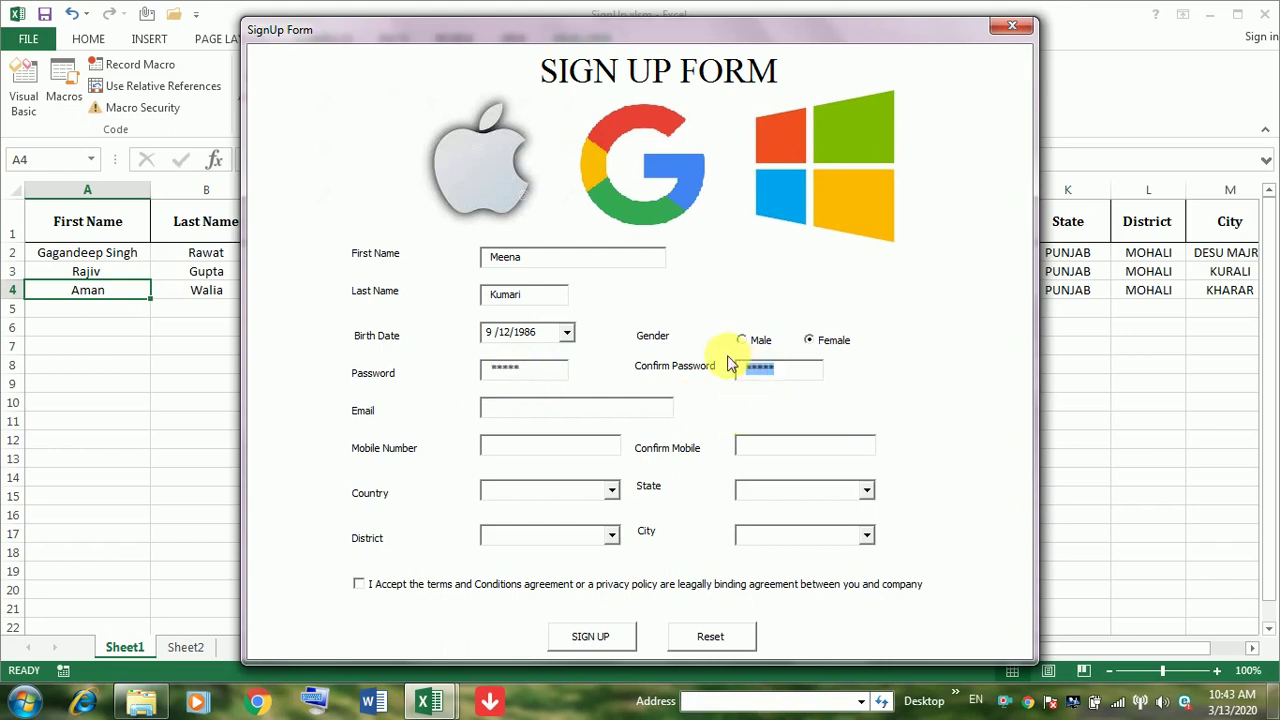
drag(545, 367, 447, 368)
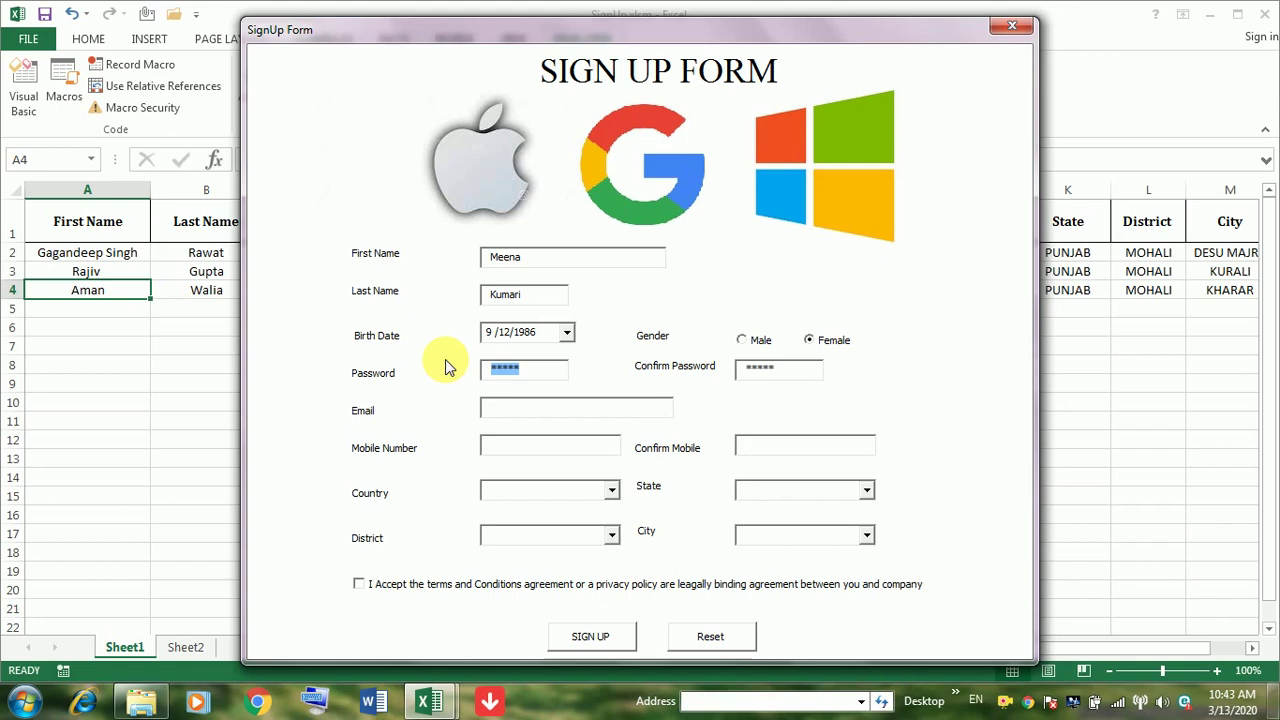
Enter the applicant's e-mail and mobile number, pasting the number into Confirm Mobile.
click(505, 420)
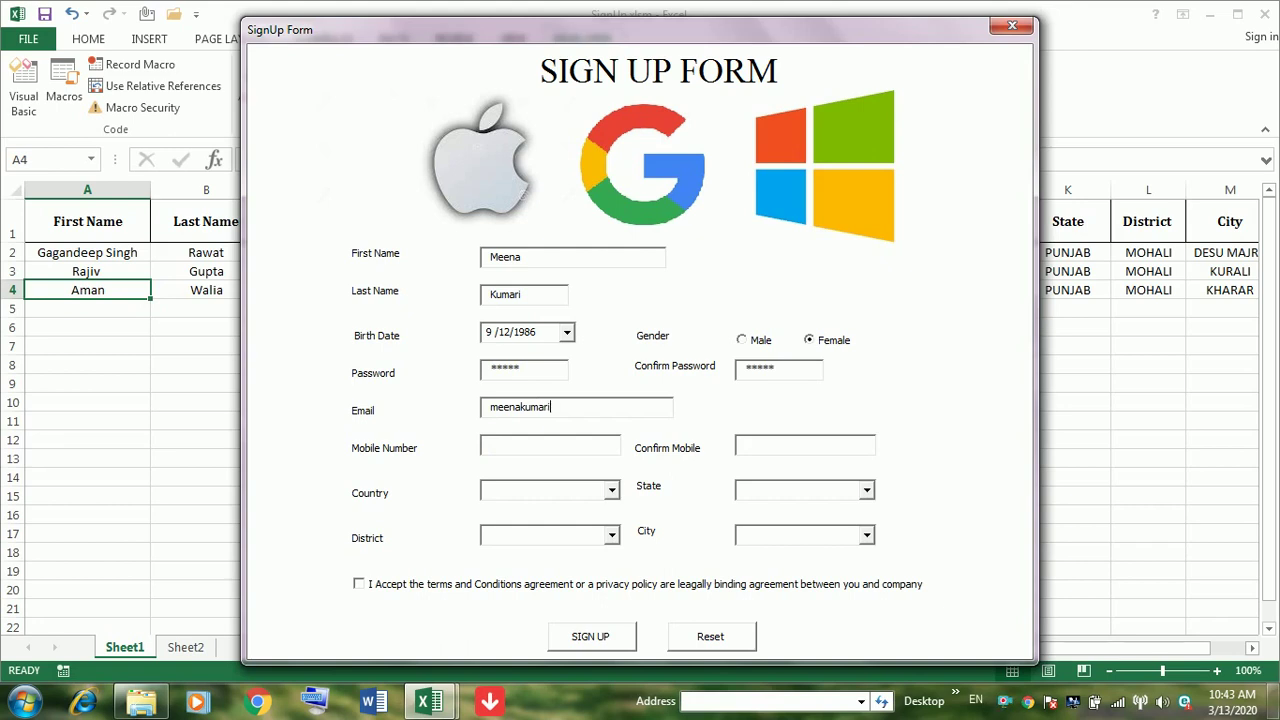
click(503, 447)
text(9)
text(81)
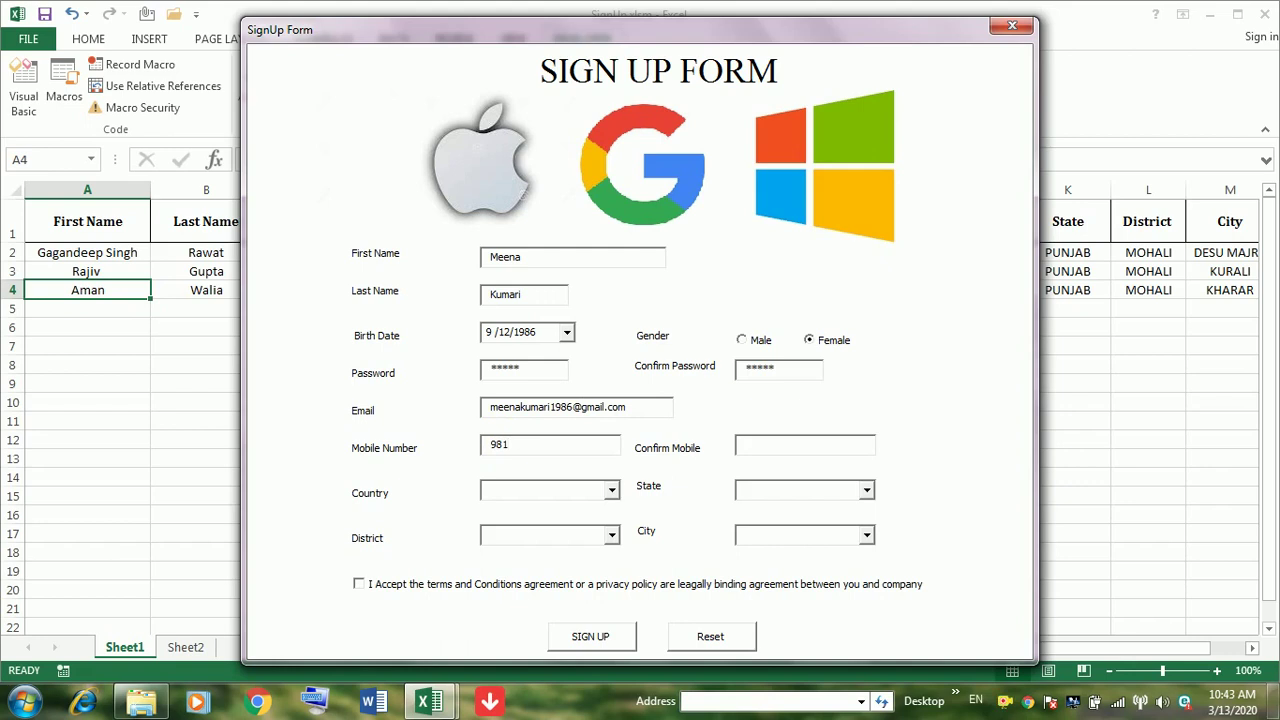
text(4533)
text(XXX)
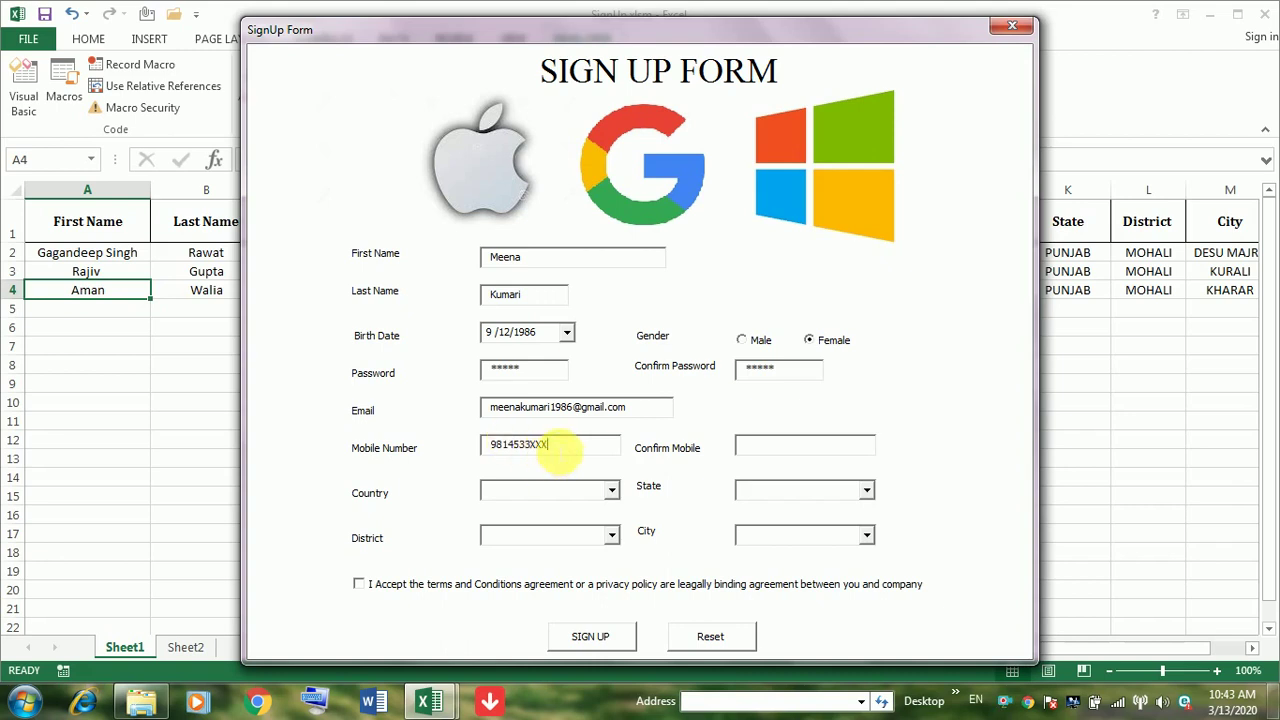
drag(552, 446, 470, 449)
key(ctrl+c)
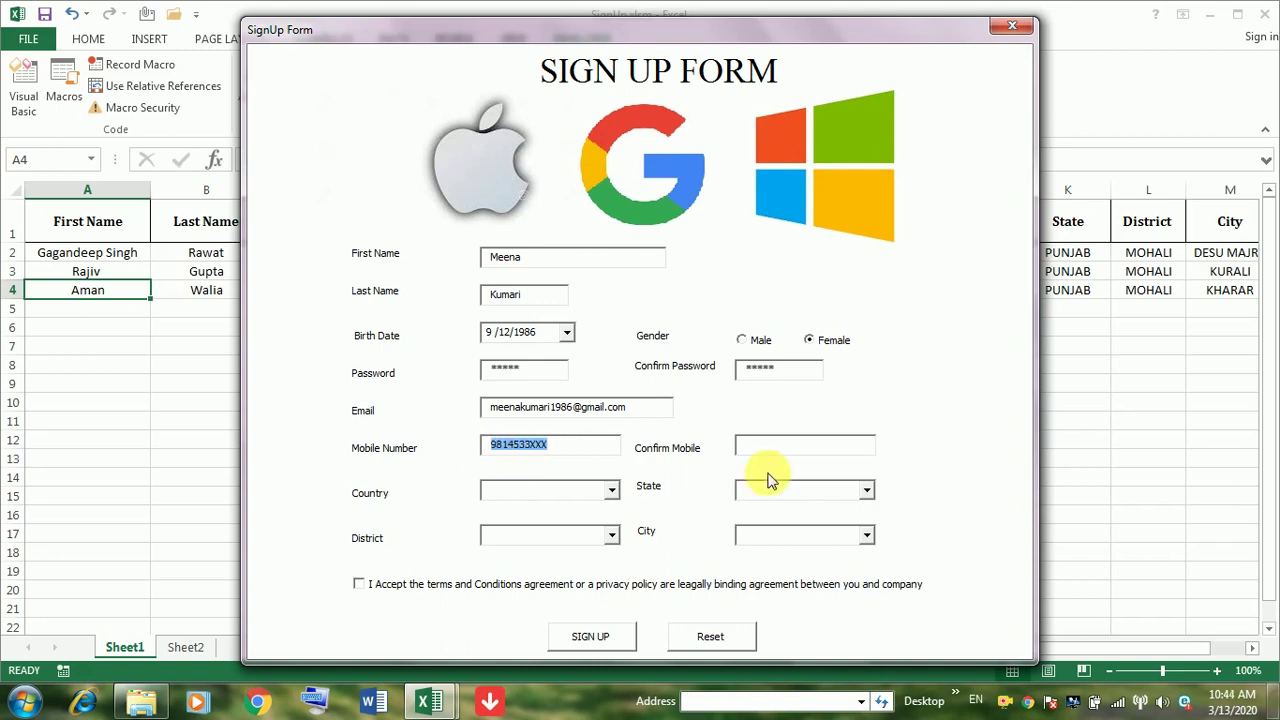
click(758, 447)
key(ctrl+v)
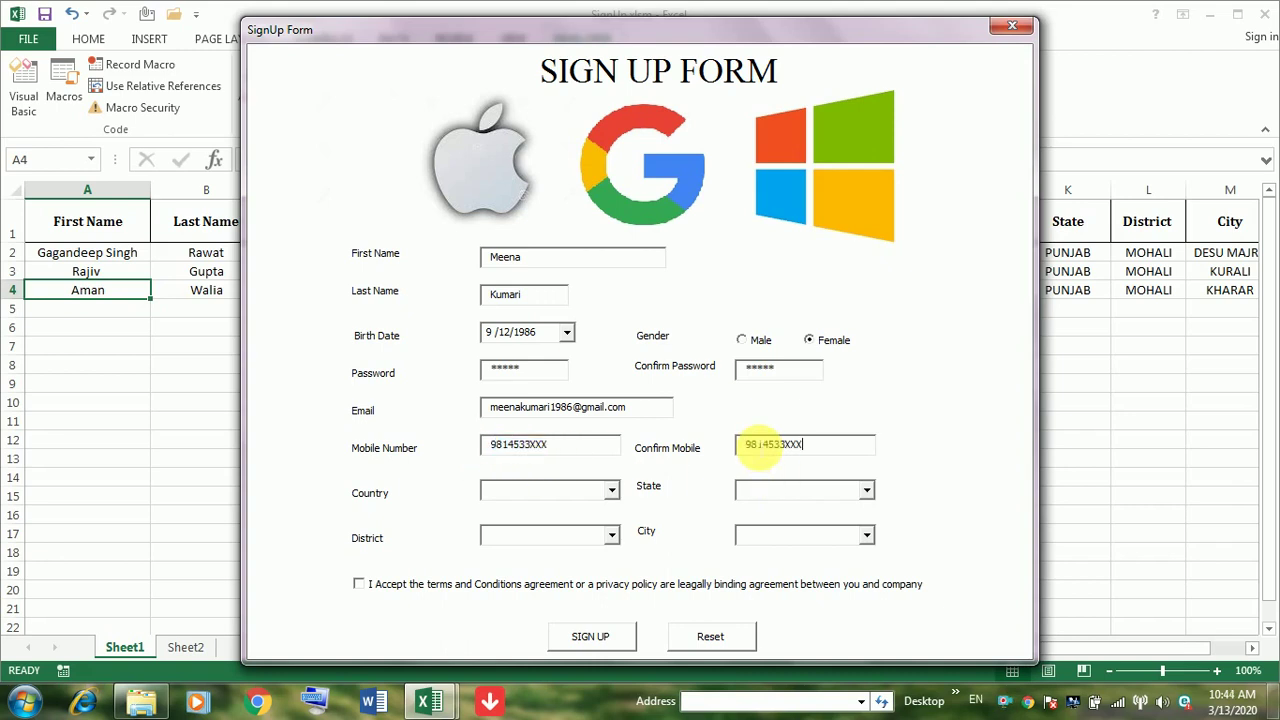
Pick UAE, DUBAI, DOWNTOWN and PLAZA2 in the country, state, district and city lists.
click(610, 490)
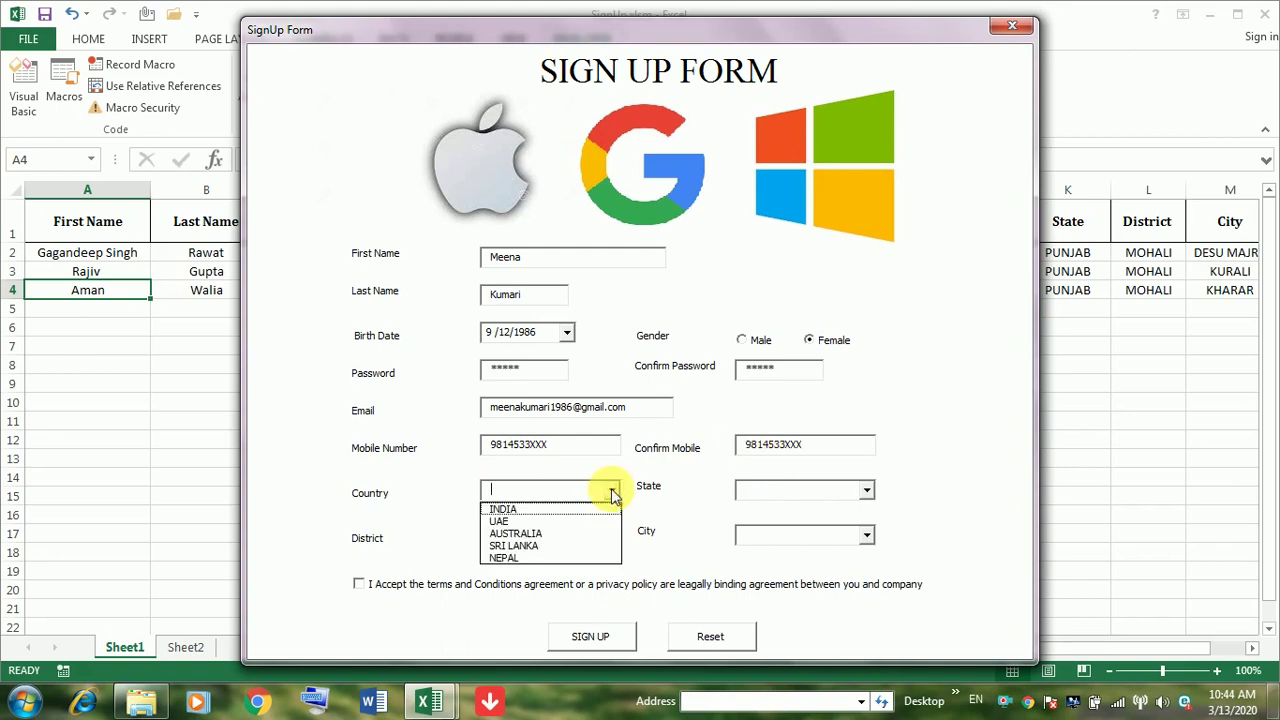
click(506, 521)
click(867, 491)
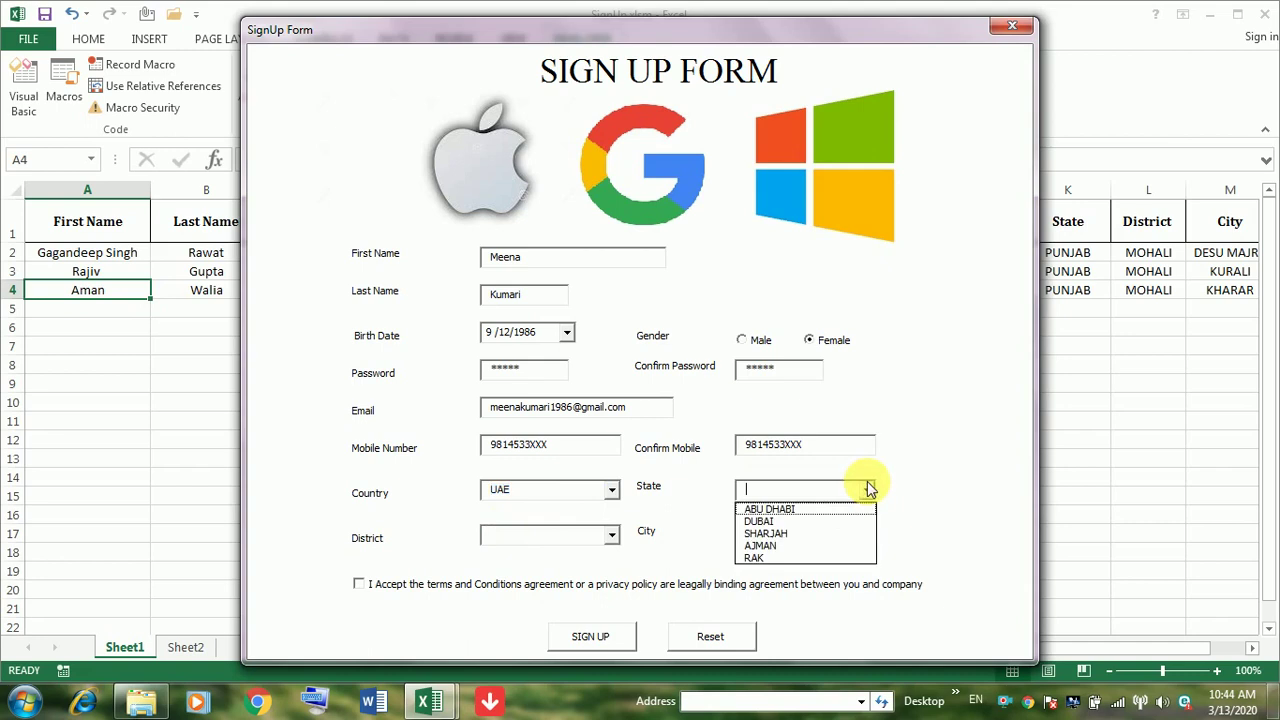
click(790, 521)
click(611, 535)
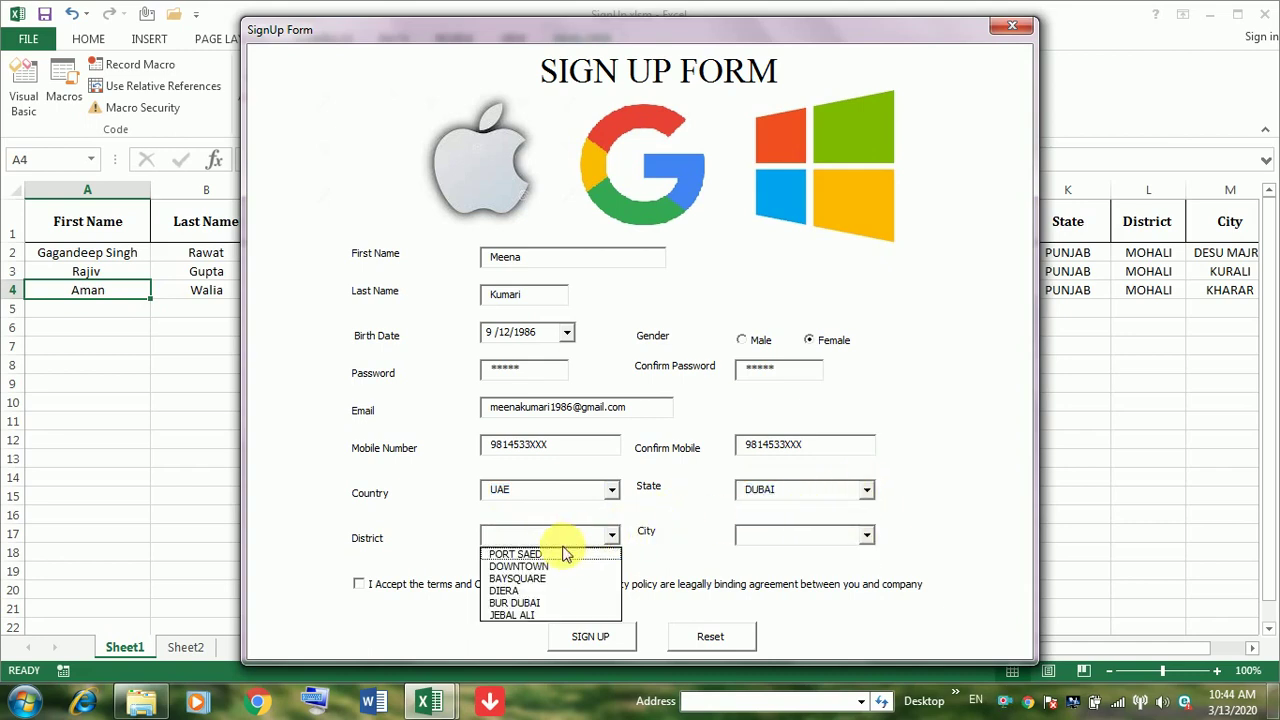
click(525, 566)
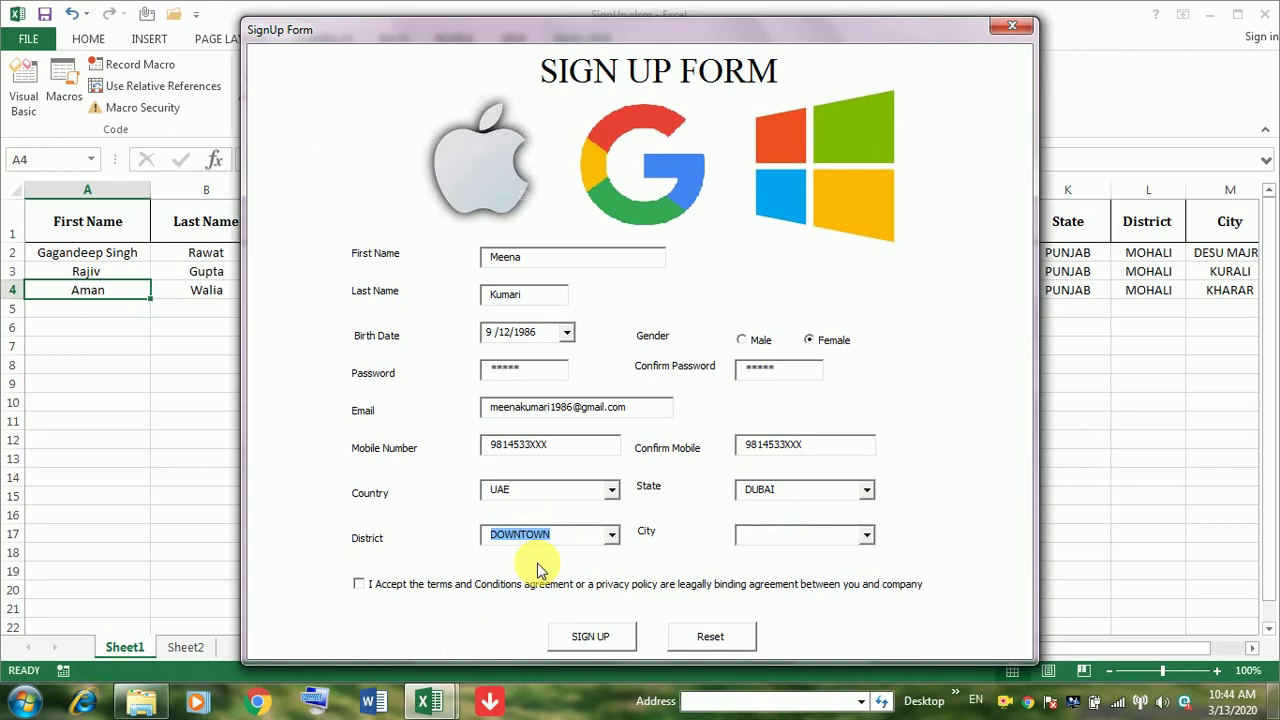
click(866, 536)
click(793, 563)
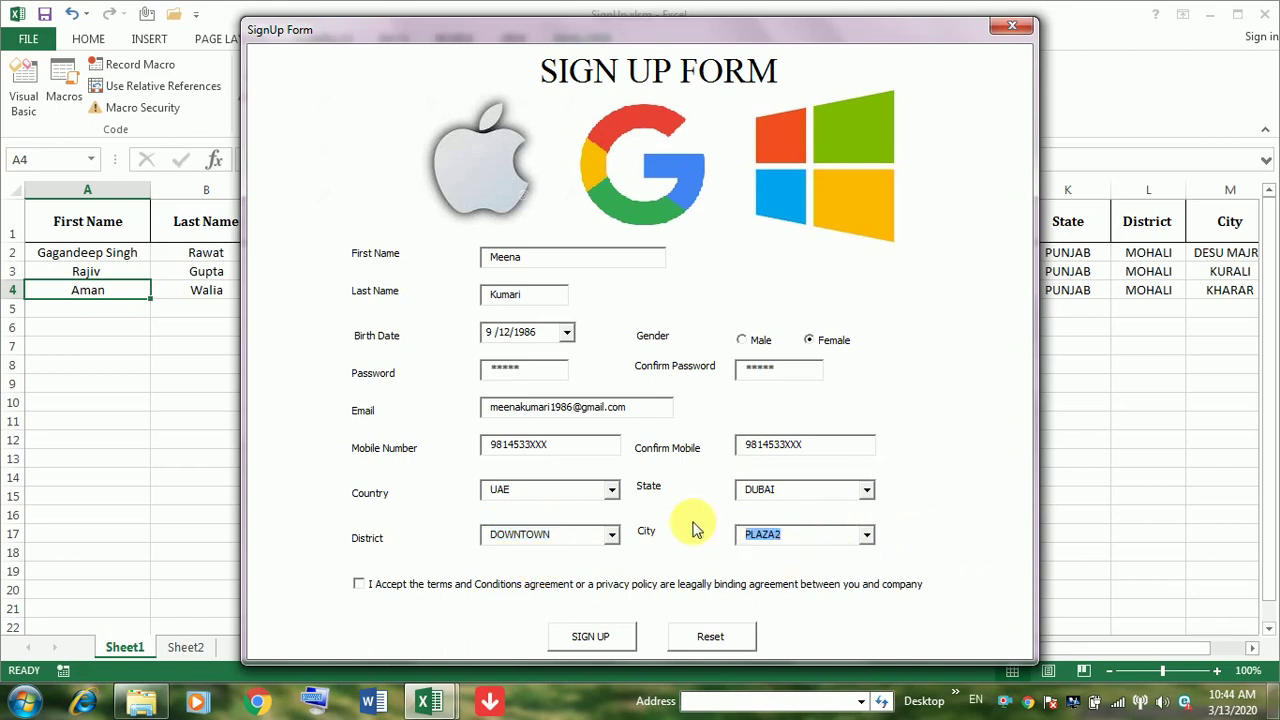
Accept the terms, submit the sign-up to record row 5, and close the form.
click(390, 588)
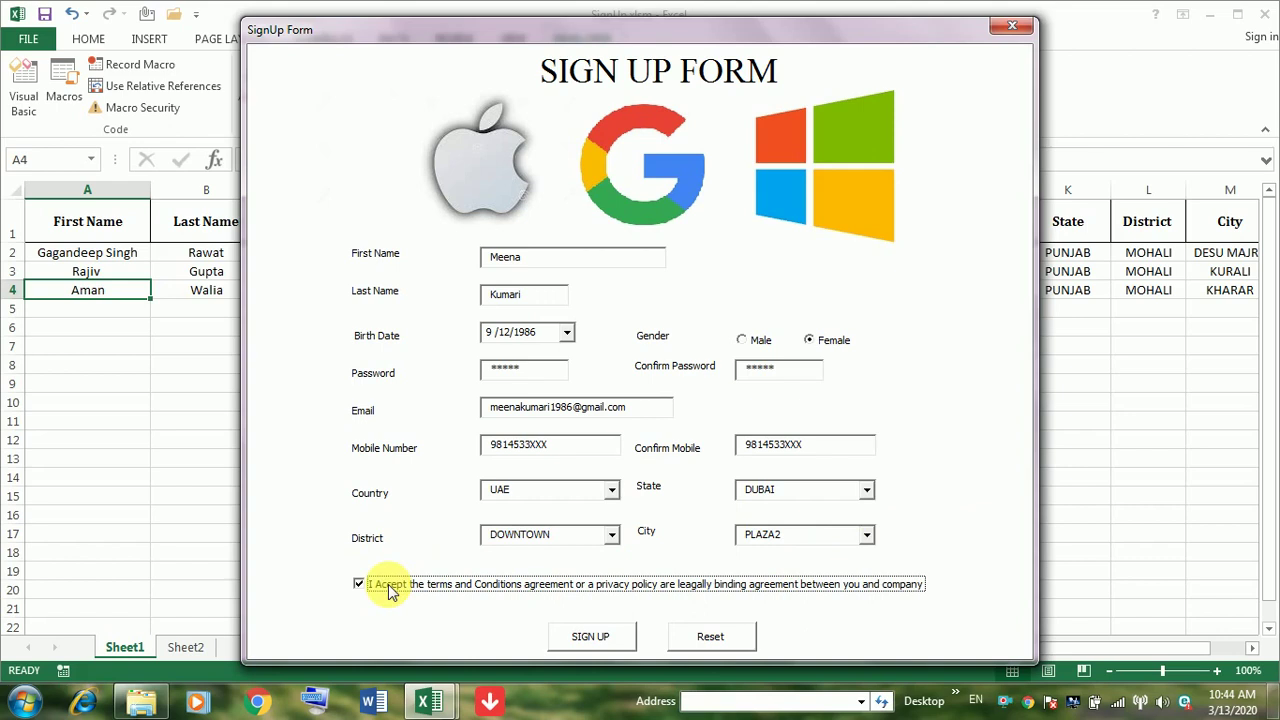
click(582, 645)
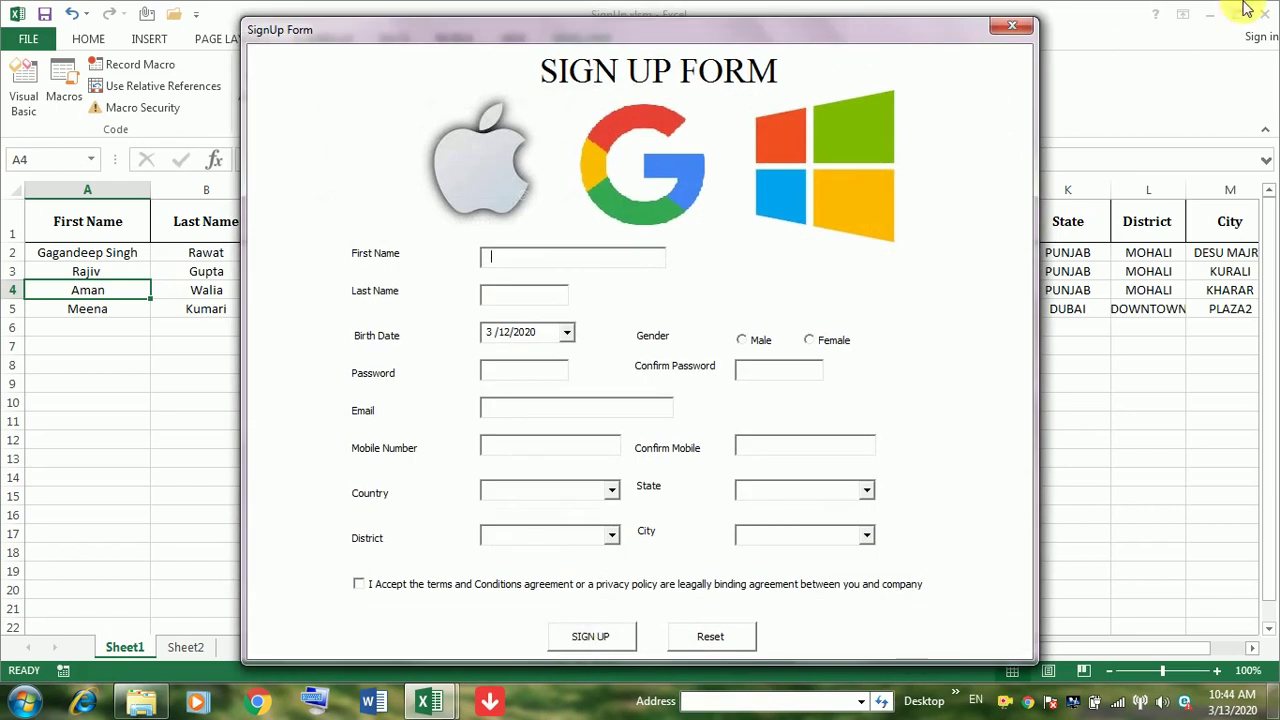
click(1012, 30)
Back in Excel, review the sign-up records including the new row 5 entry.
click(19, 56)
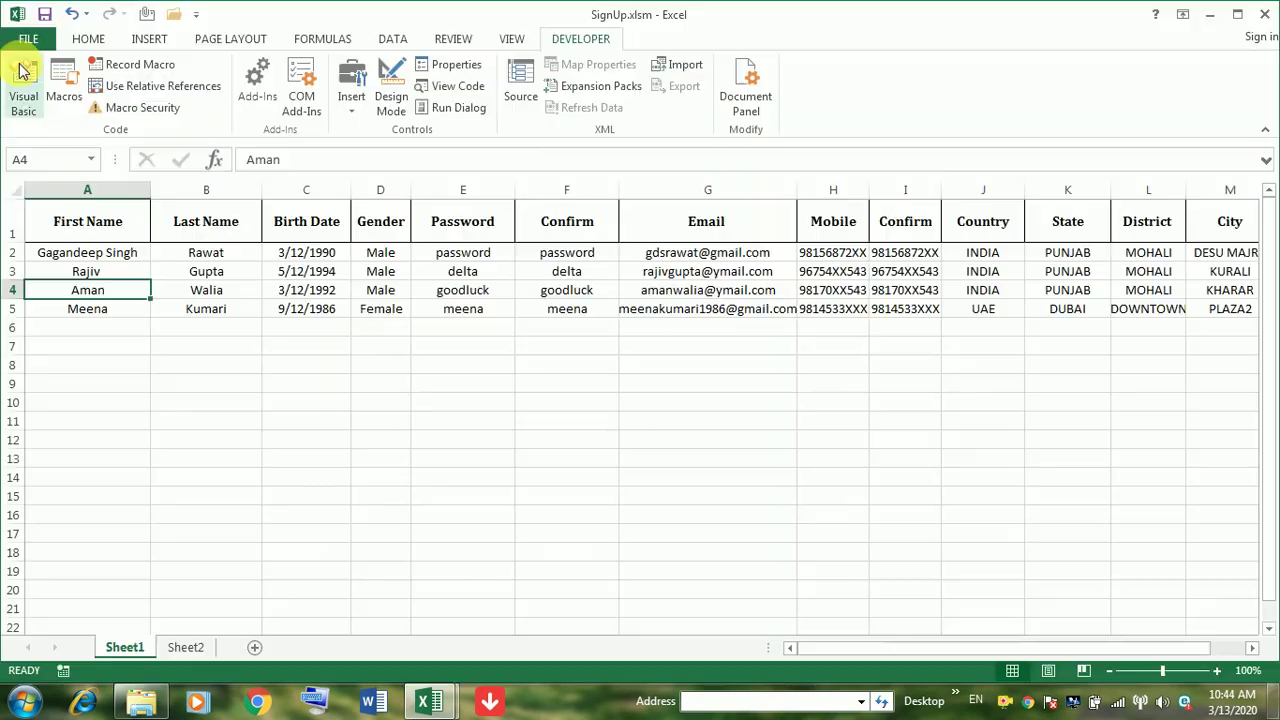
click(101, 311)
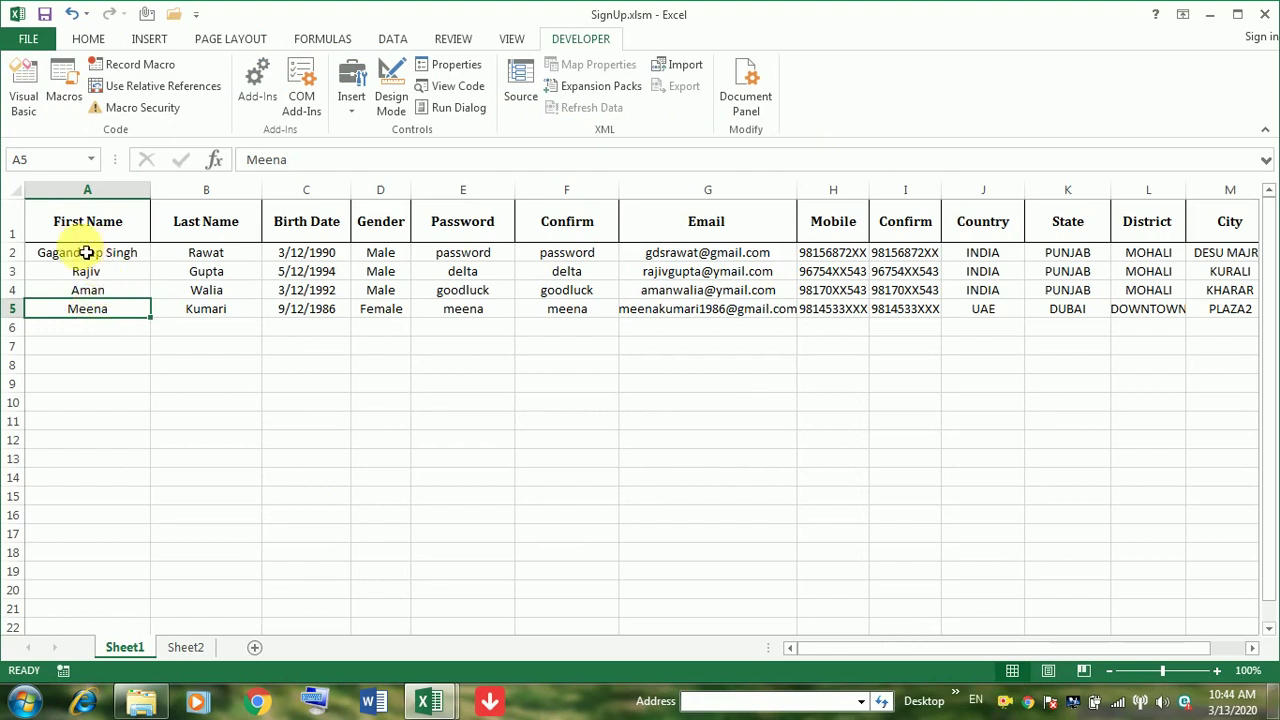
mouse_move(83, 253)
mouse_down()
mouse_move(409, 289)
mouse_move(1206, 320)
mouse_up()
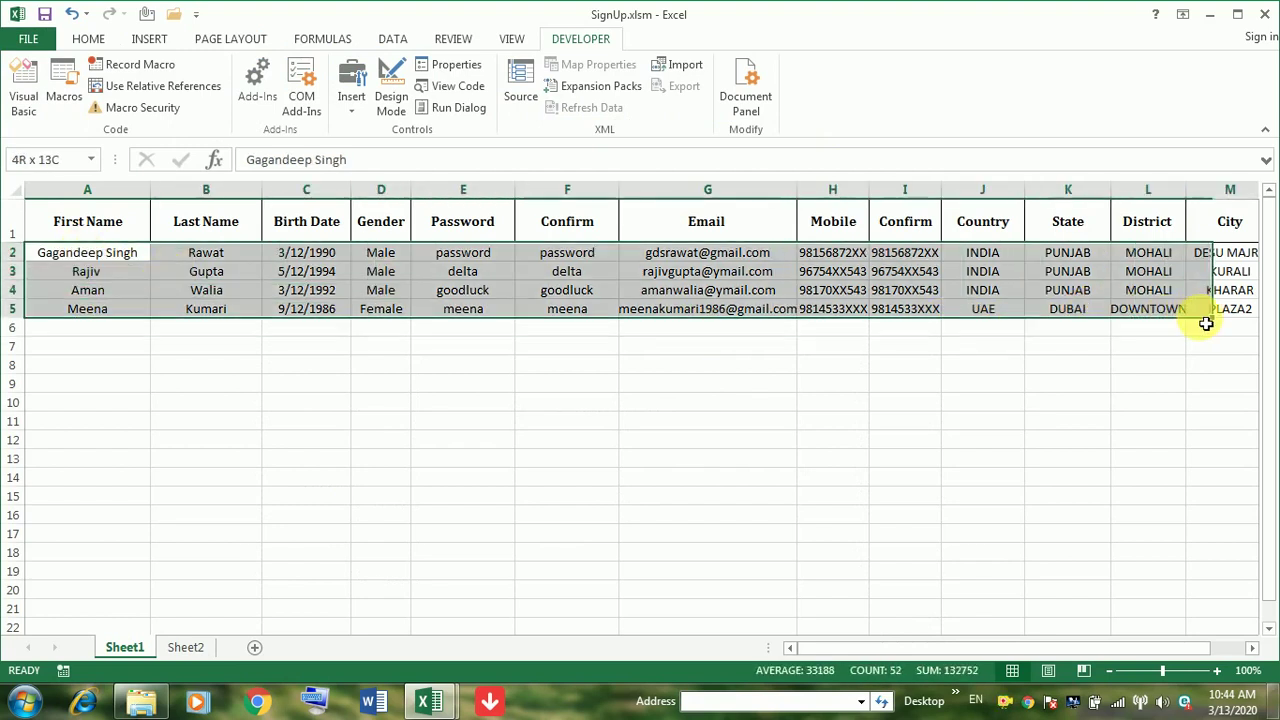
click(779, 450)
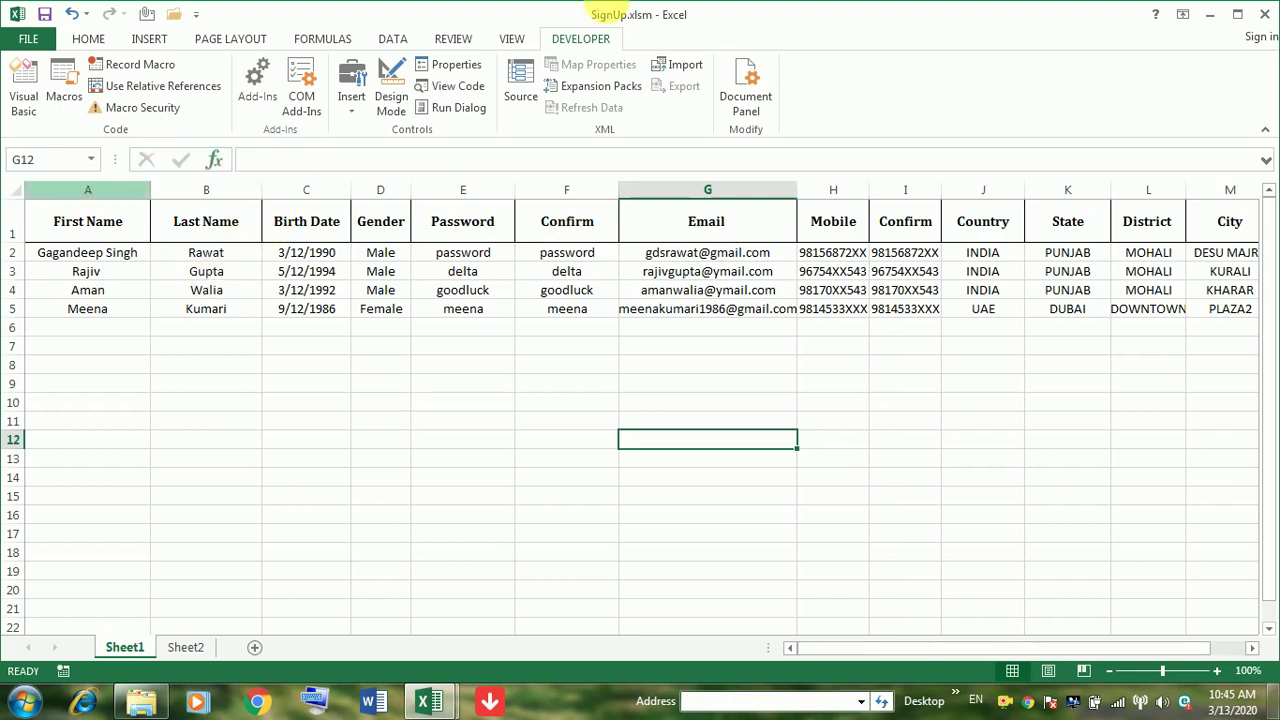
Close Excel, saving SignUp.xlsm and accepting the personal-information warning.
click(1263, 14)
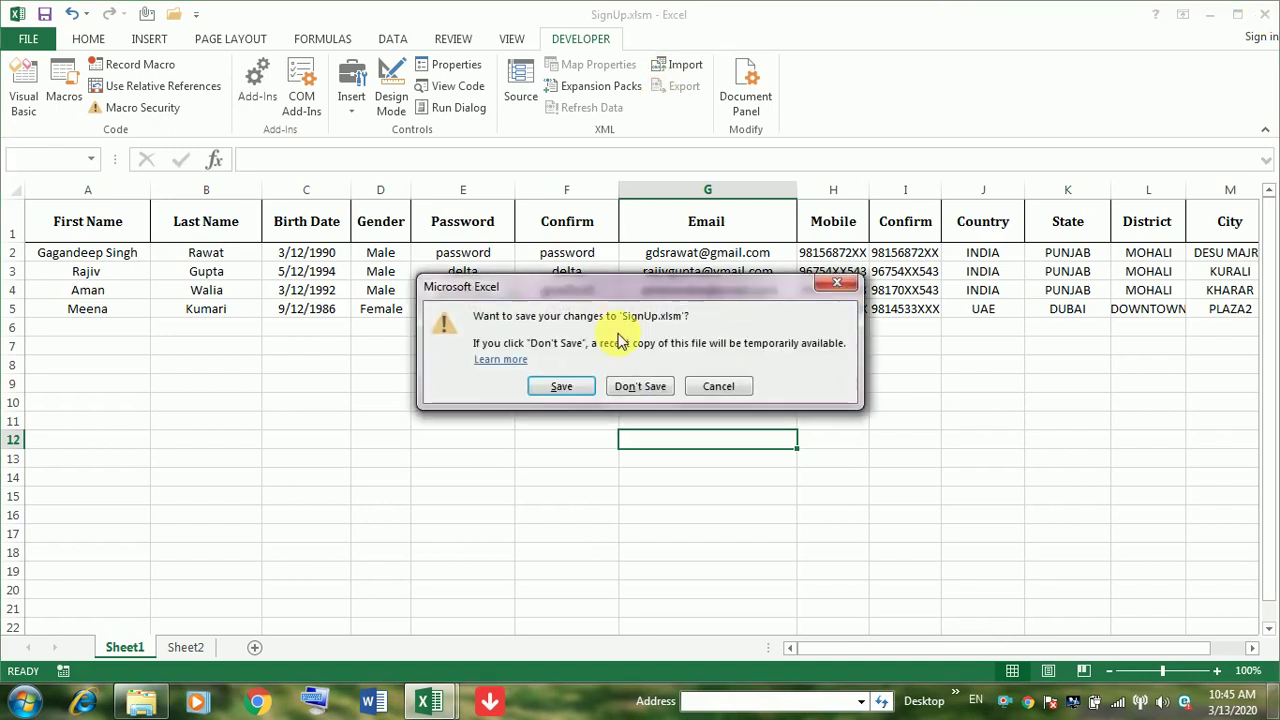
click(582, 399)
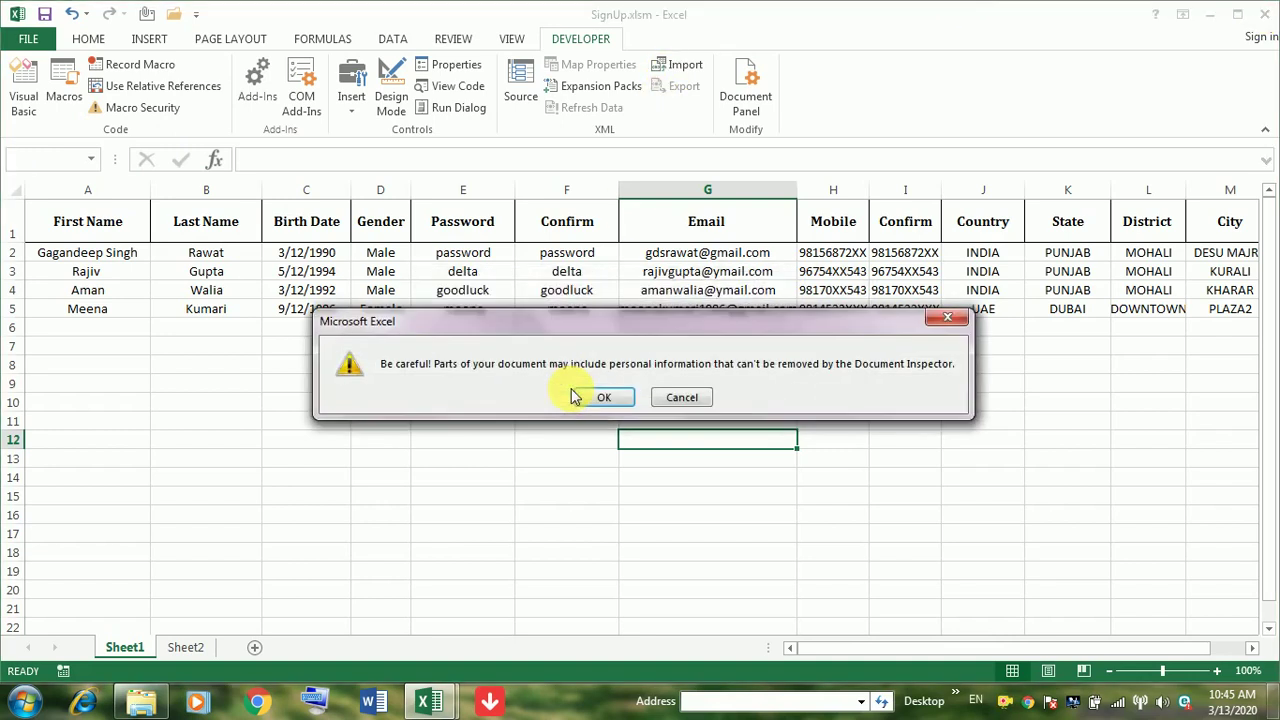
click(598, 398)
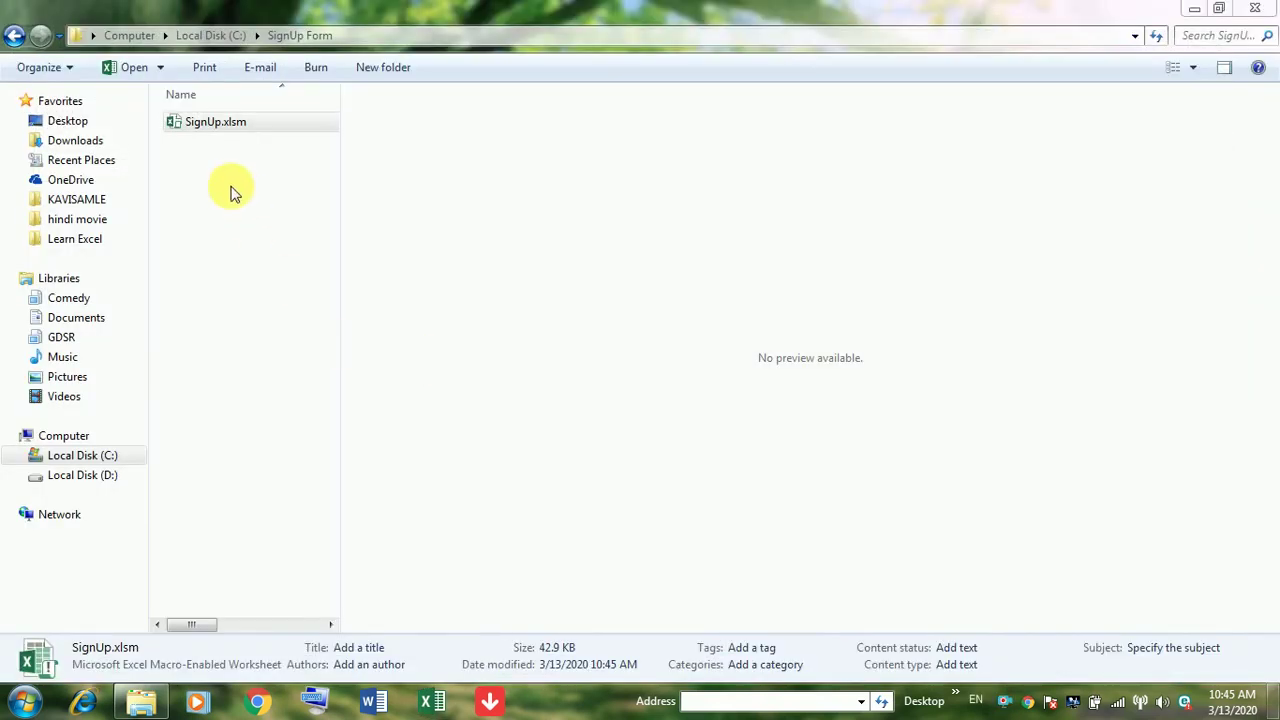
Create a new Microsoft Excel Worksheet in the SignUp Form folder.
click(231, 190)
right_click(229, 187)
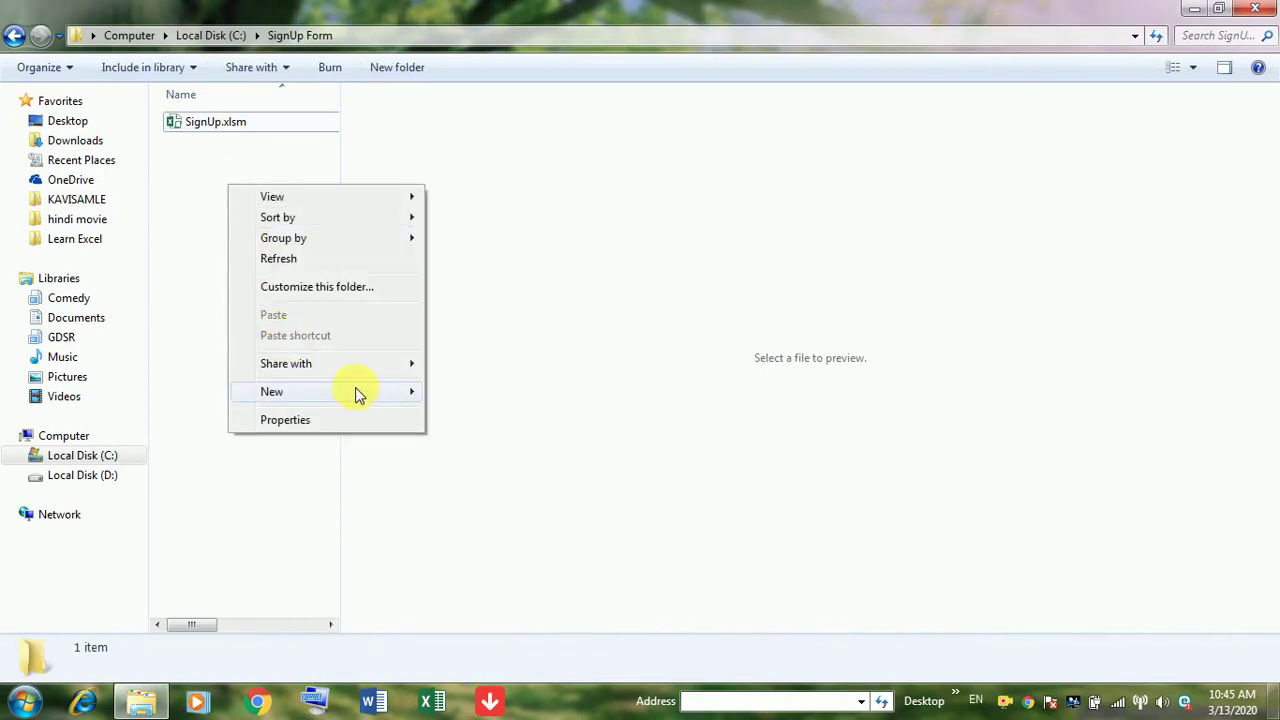
mouse_move(357, 392)
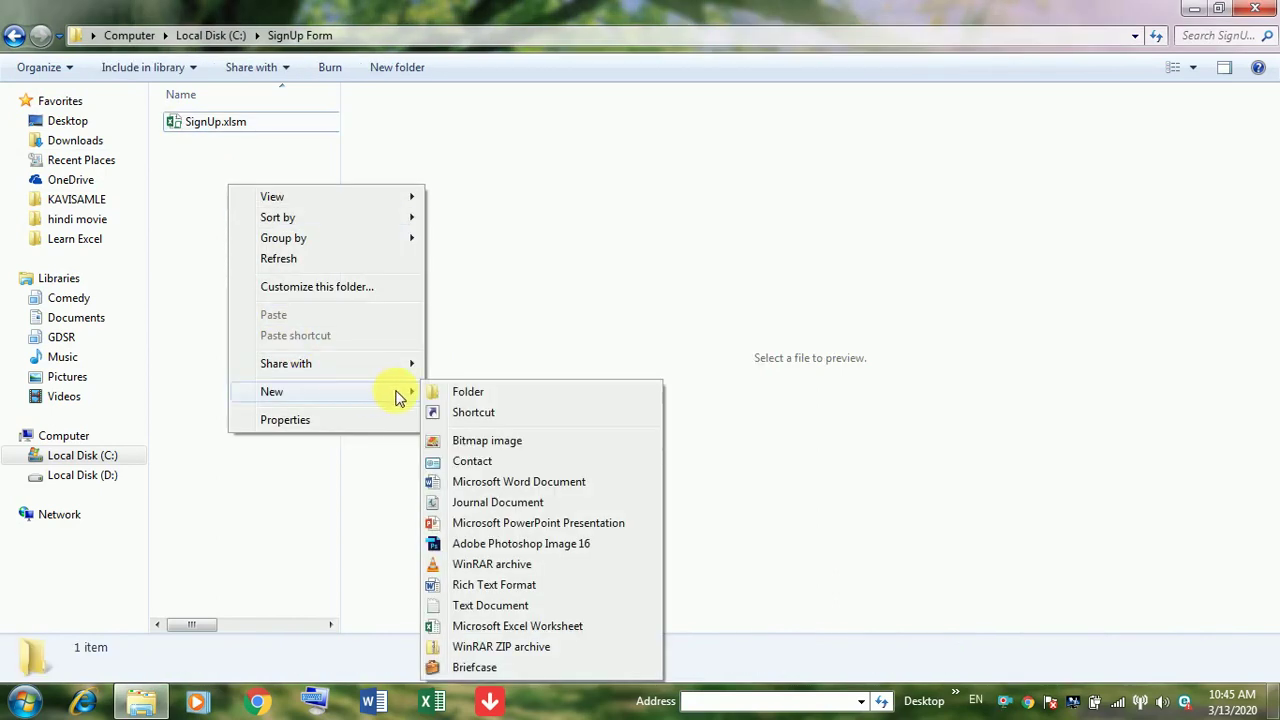
click(478, 626)
Name the new workbook SignUpForm.xlsx and open it in Excel.
text(sIGN)
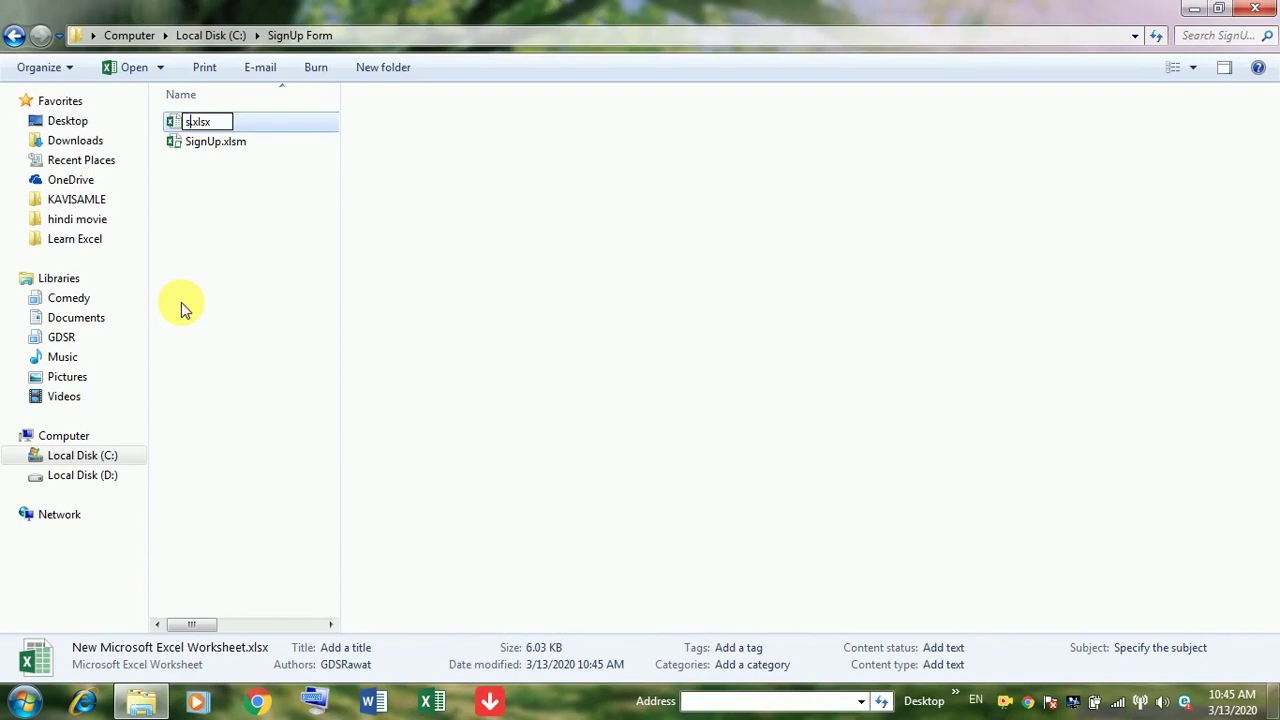
key(BackSpace)
key(BackSpace)
key(BackSpace)
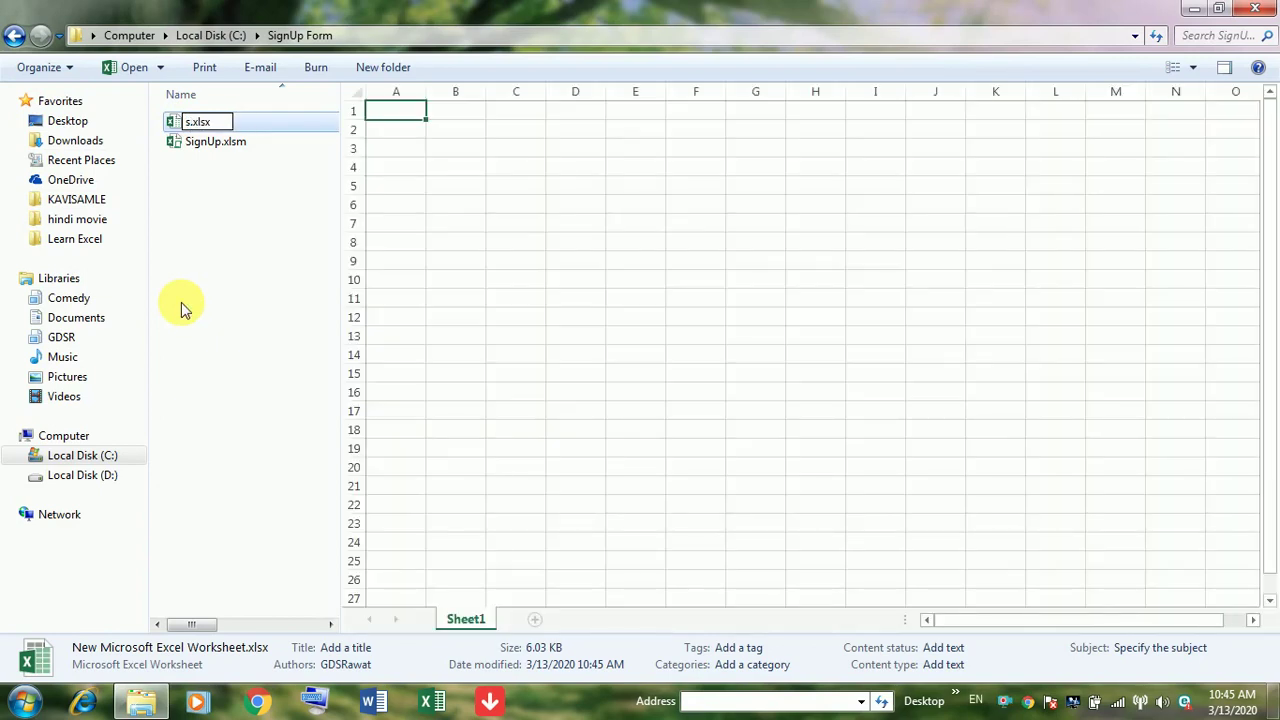
key(BackSpace)
text(Sign)
text(UpF)
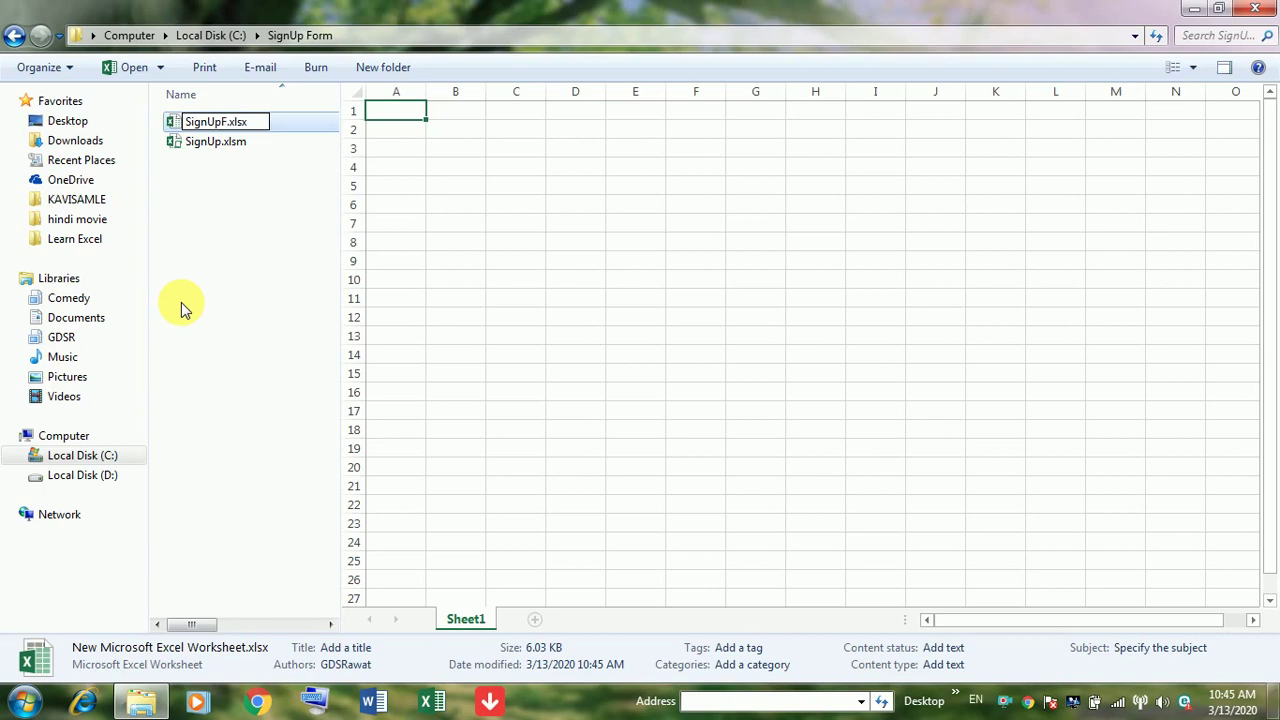
text(orm)
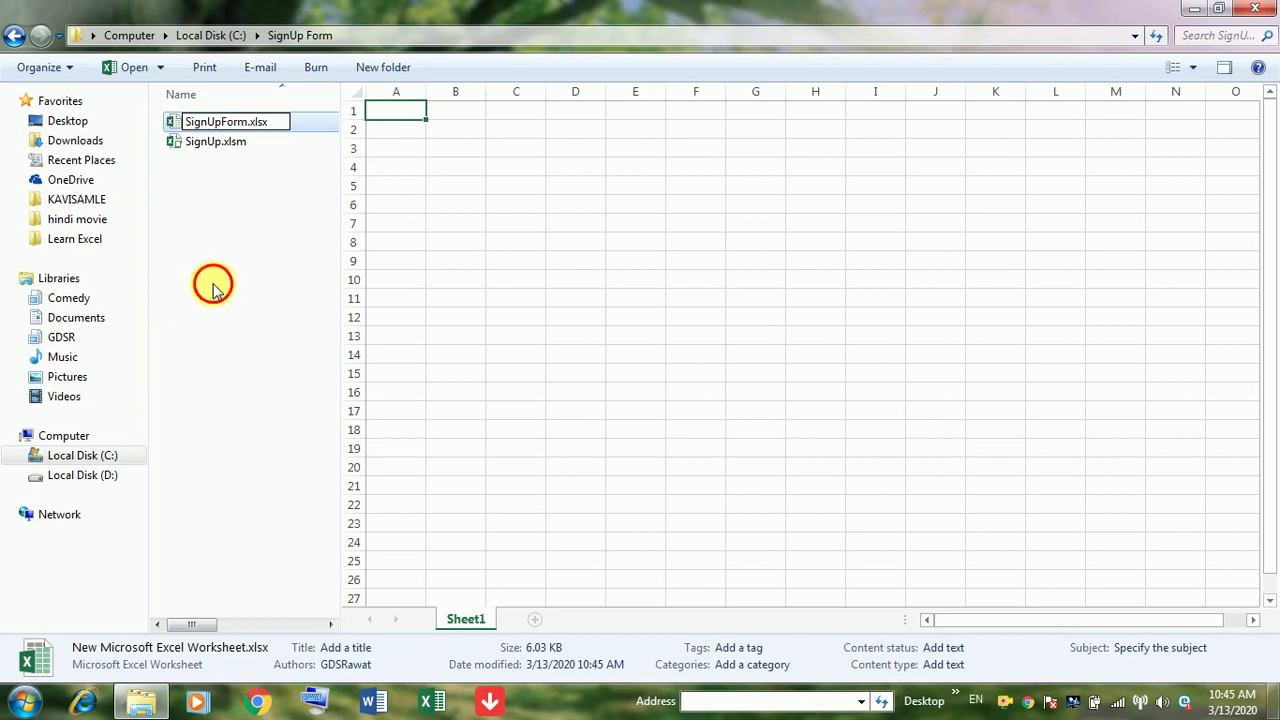
click(213, 283)
double_click(228, 143)
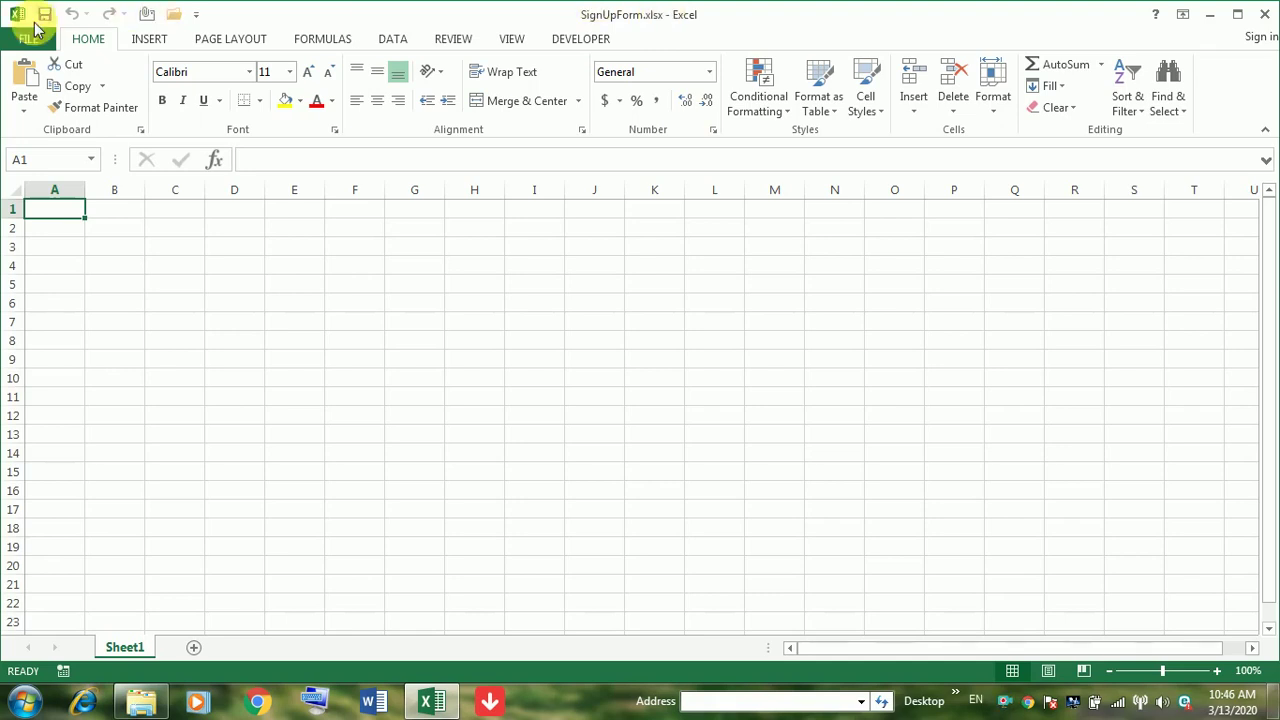
Save As SignUpForm.xlsm, type Excel Macro-Enabled Workbook, in the SignUp Form folder.
click(30, 38)
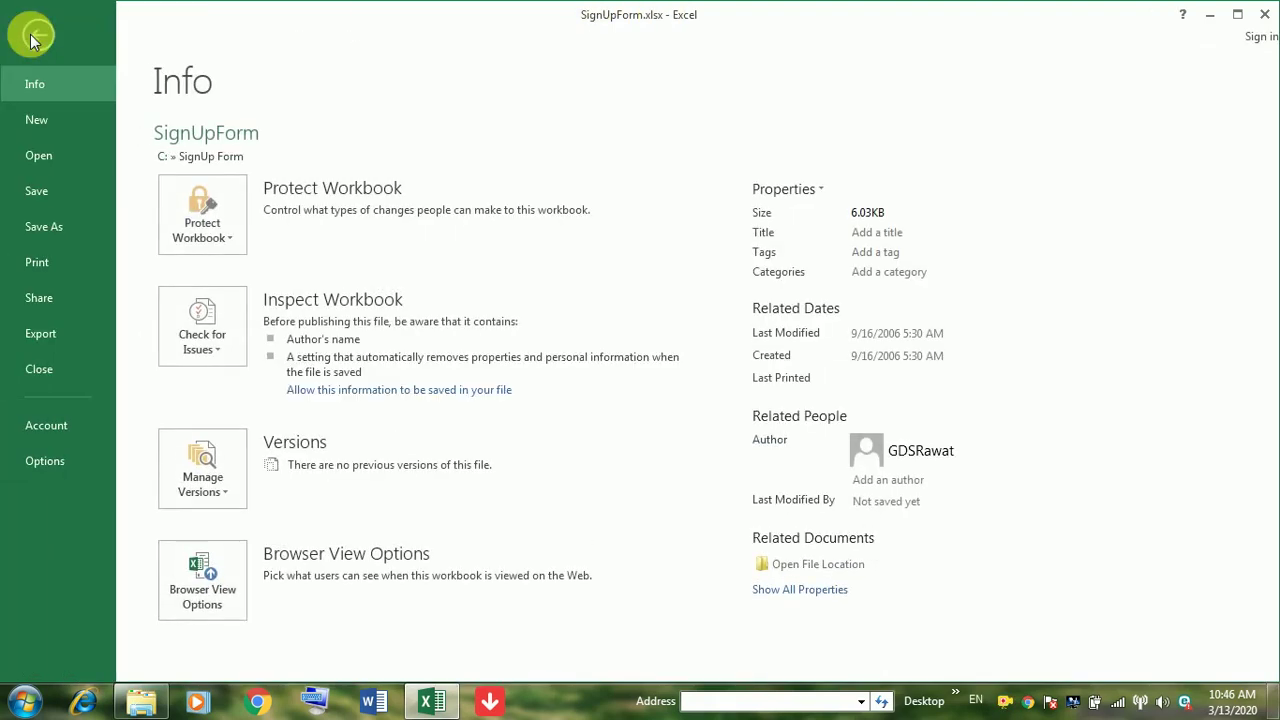
click(49, 226)
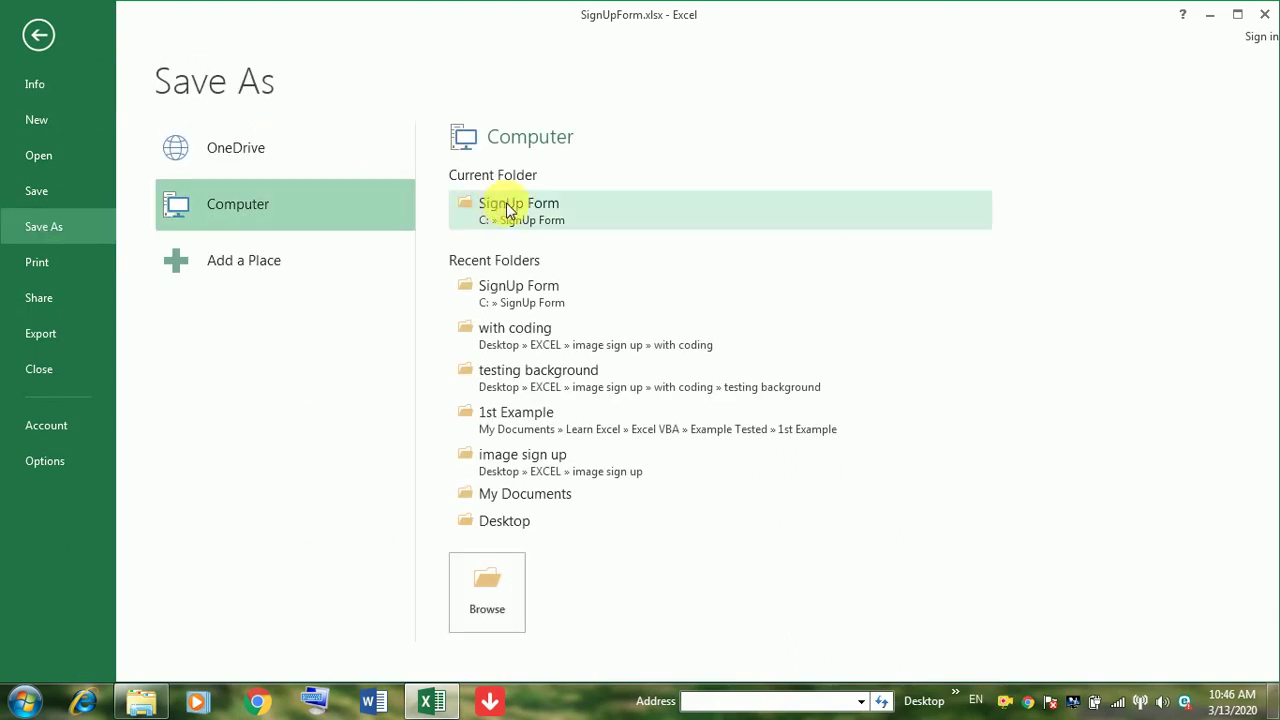
click(517, 212)
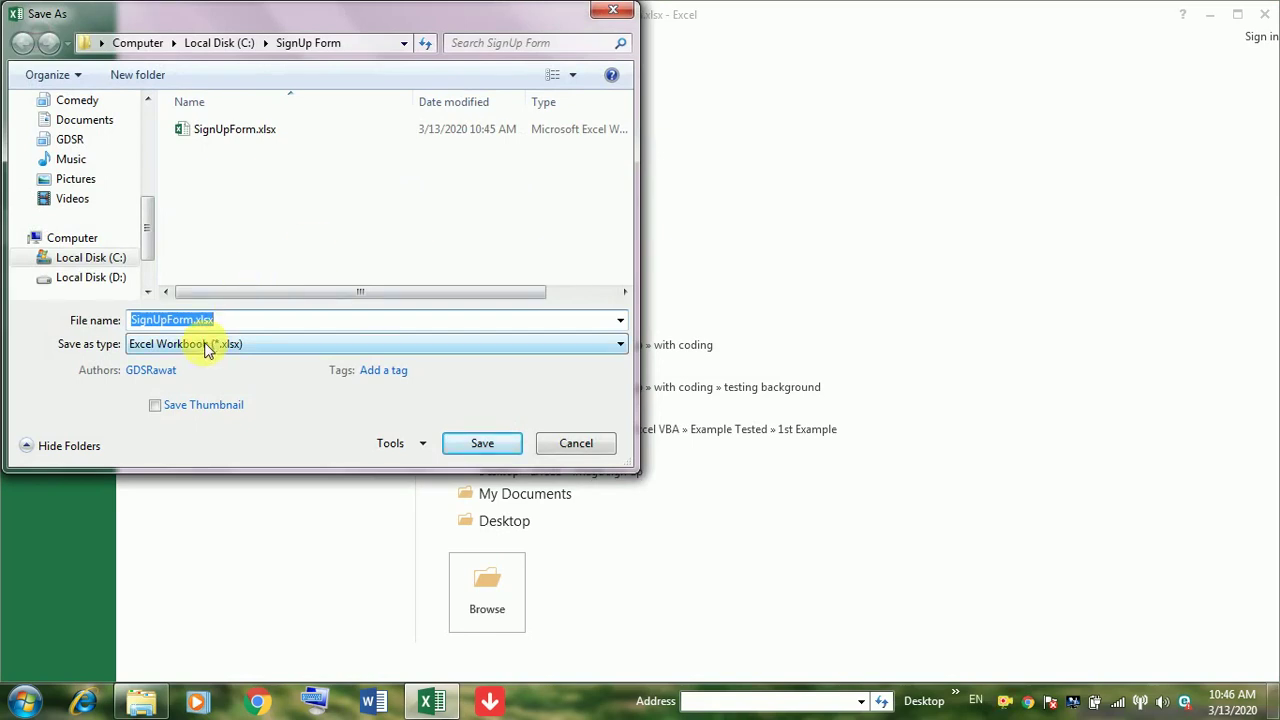
click(204, 344)
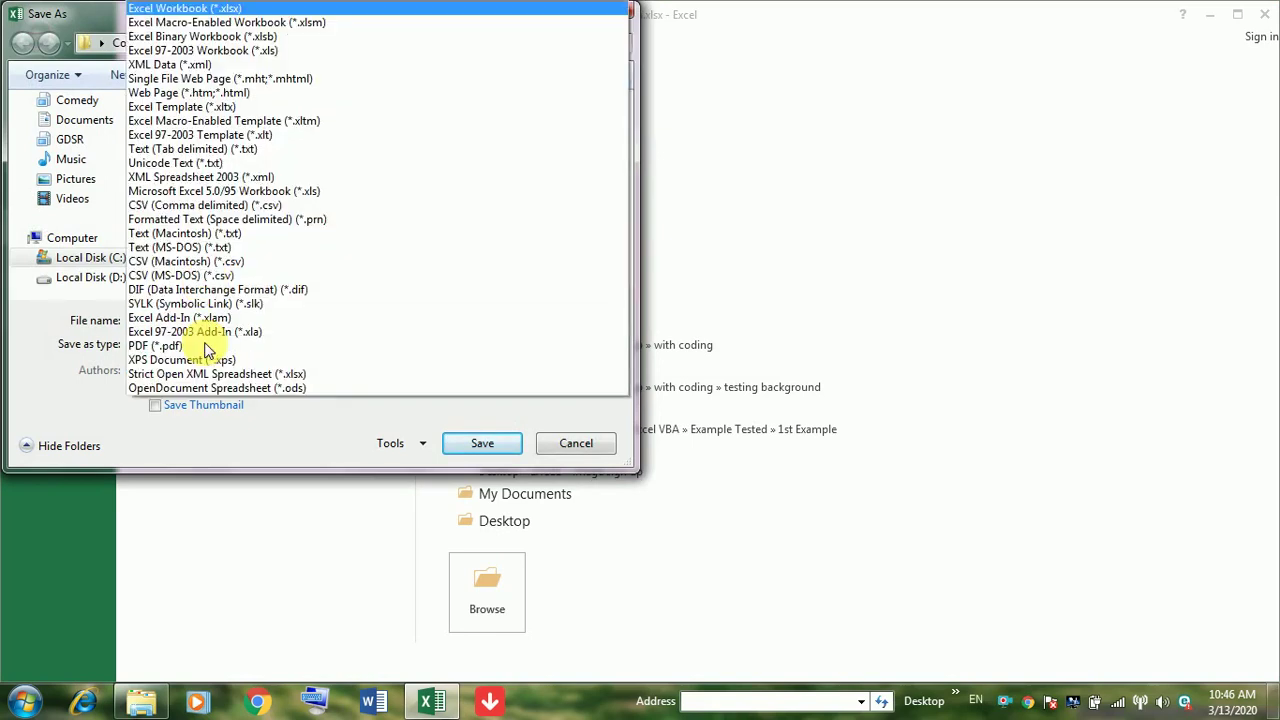
click(266, 21)
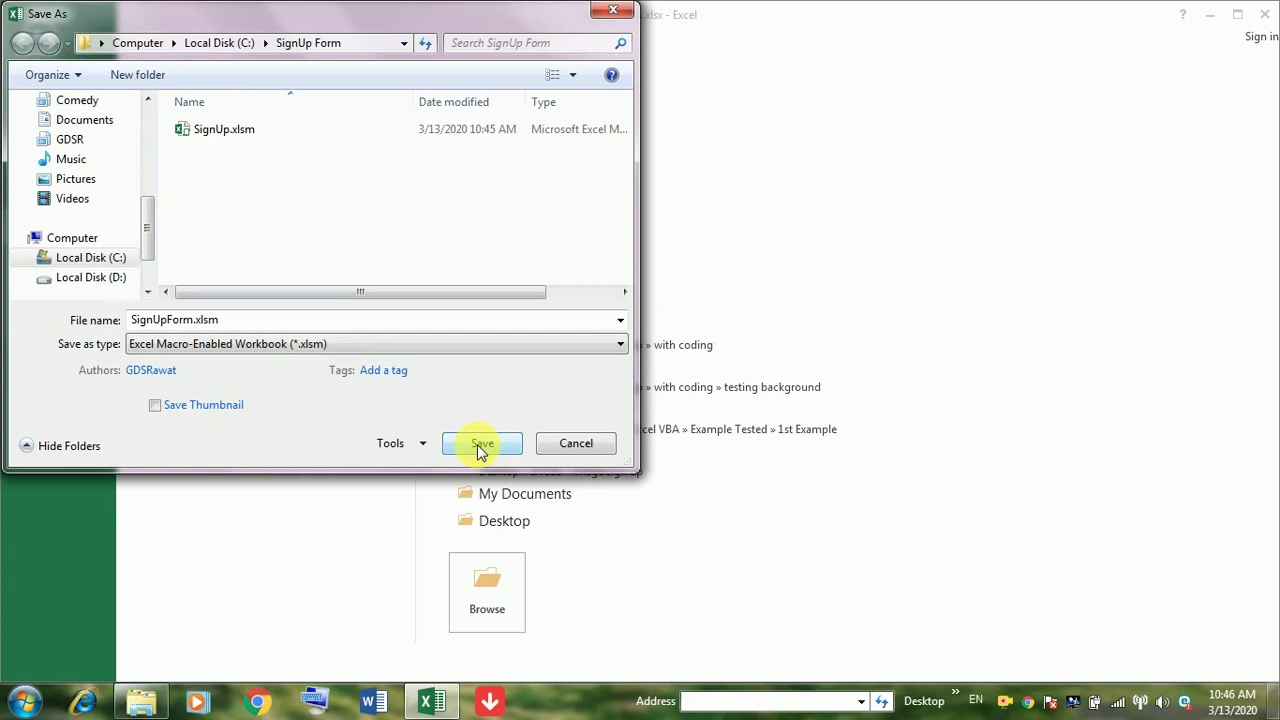
click(479, 446)
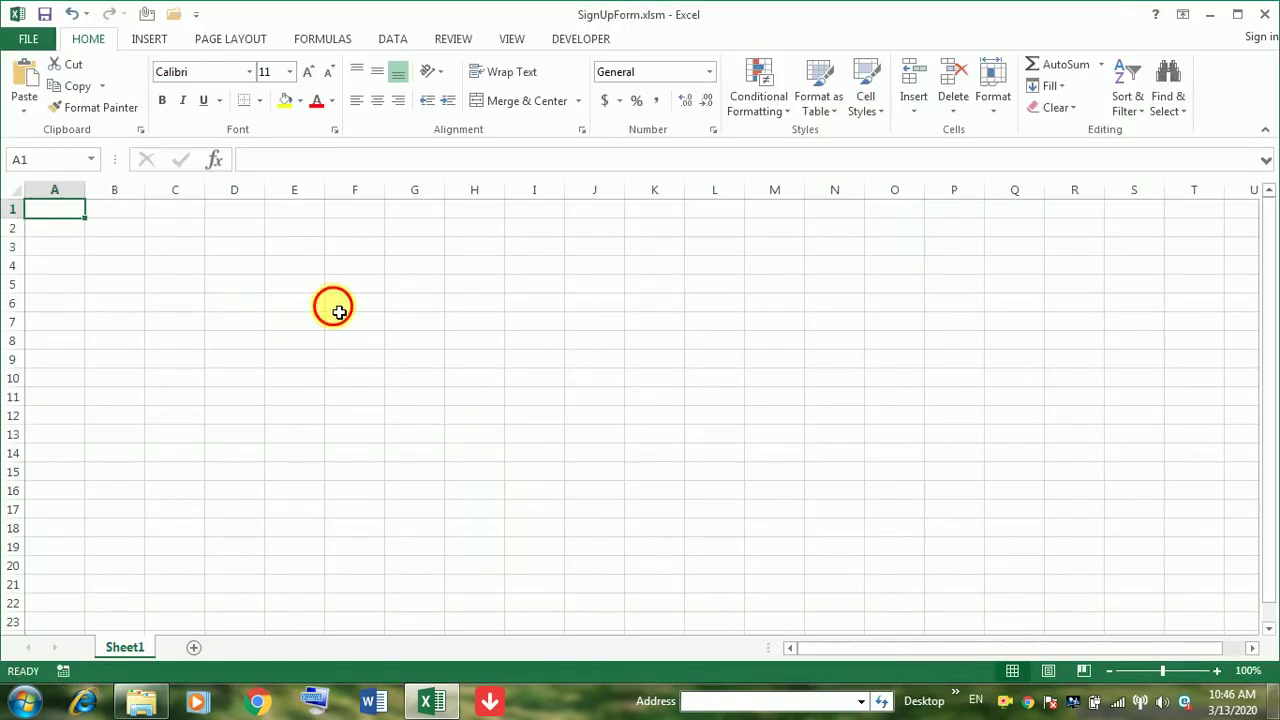
Add a new Sheet2, return to Sheet1, and show the DEVELOPER ribbon tab.
click(339, 312)
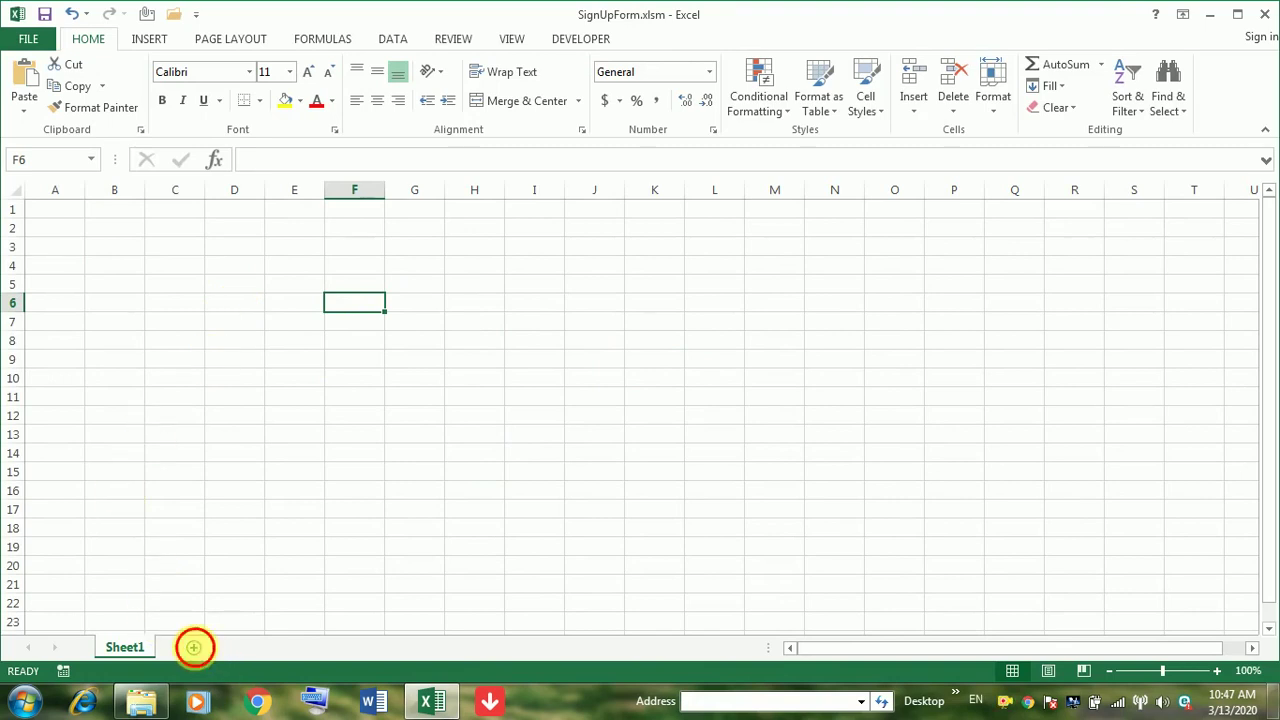
double_click(196, 652)
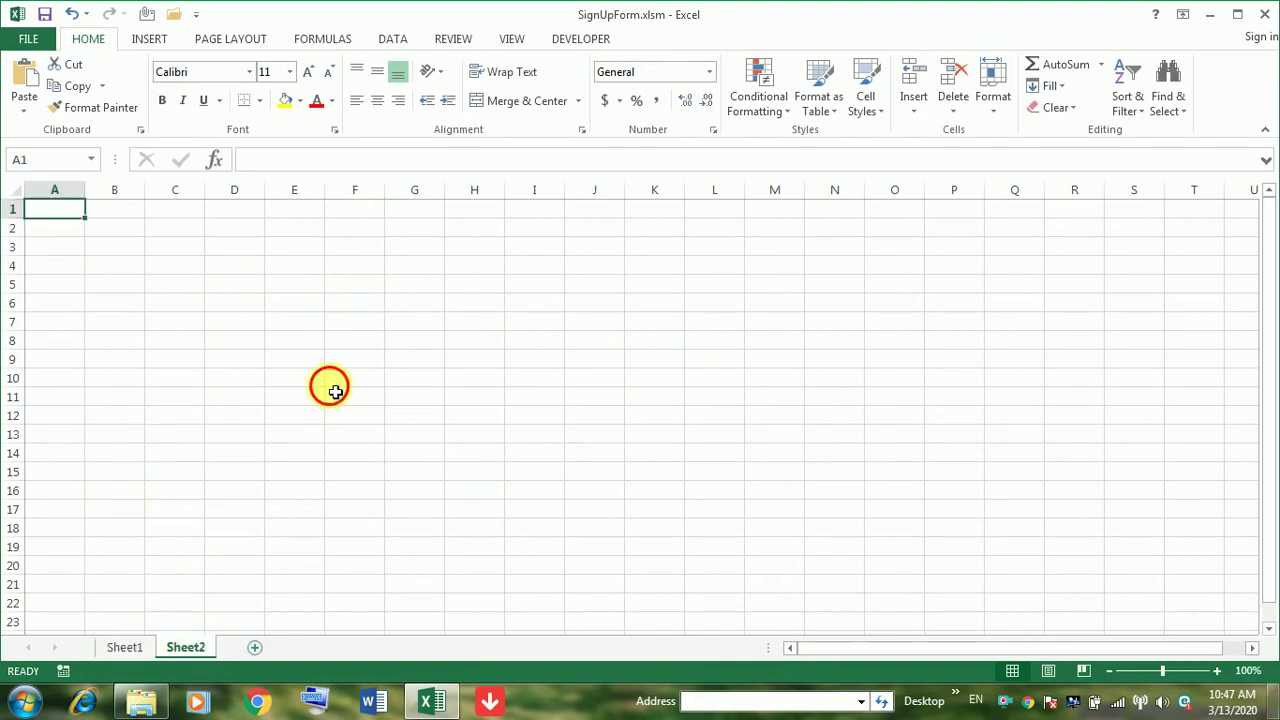
click(329, 386)
click(135, 648)
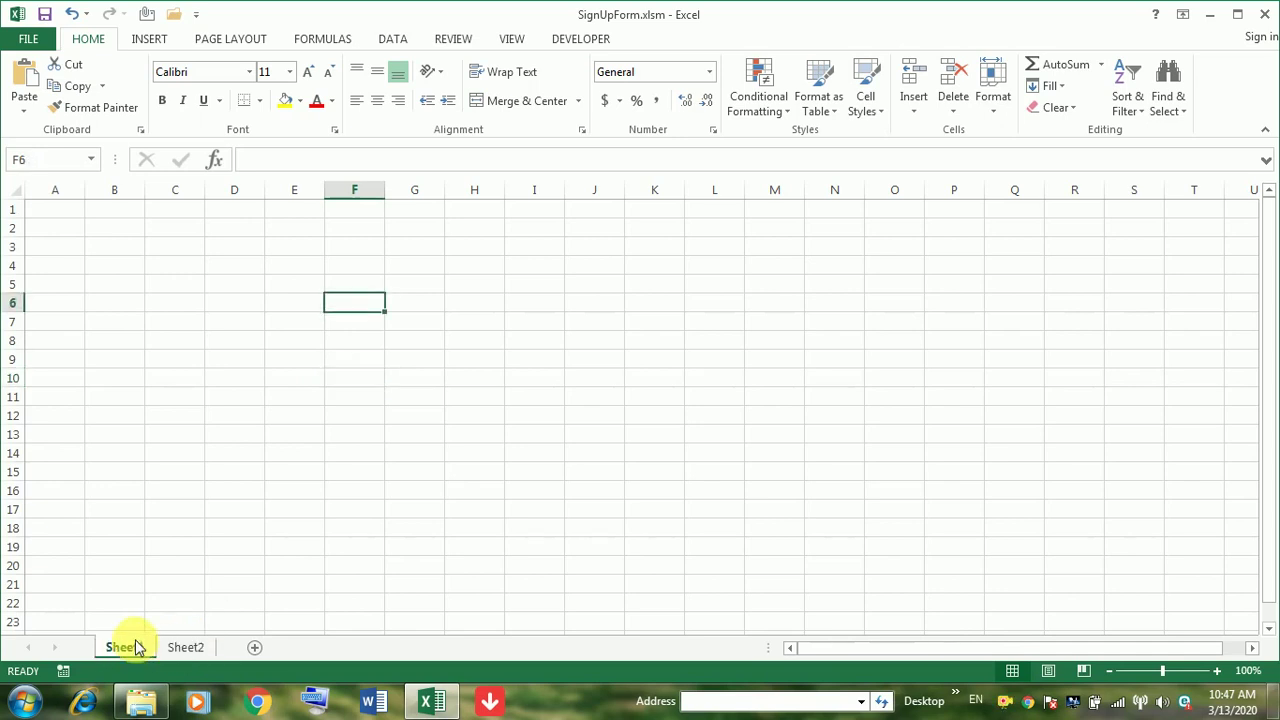
click(557, 42)
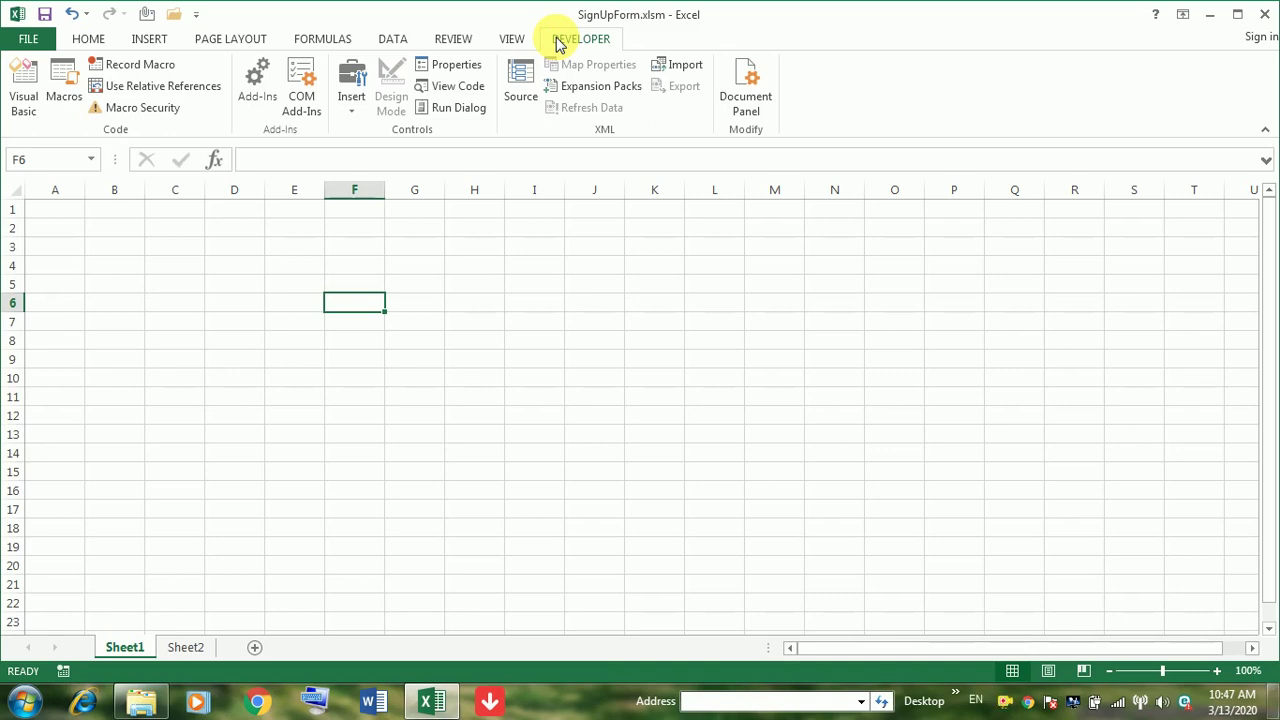
In Excel Options > Customize Ribbon, tick Developer under Main Tabs and confirm.
click(36, 40)
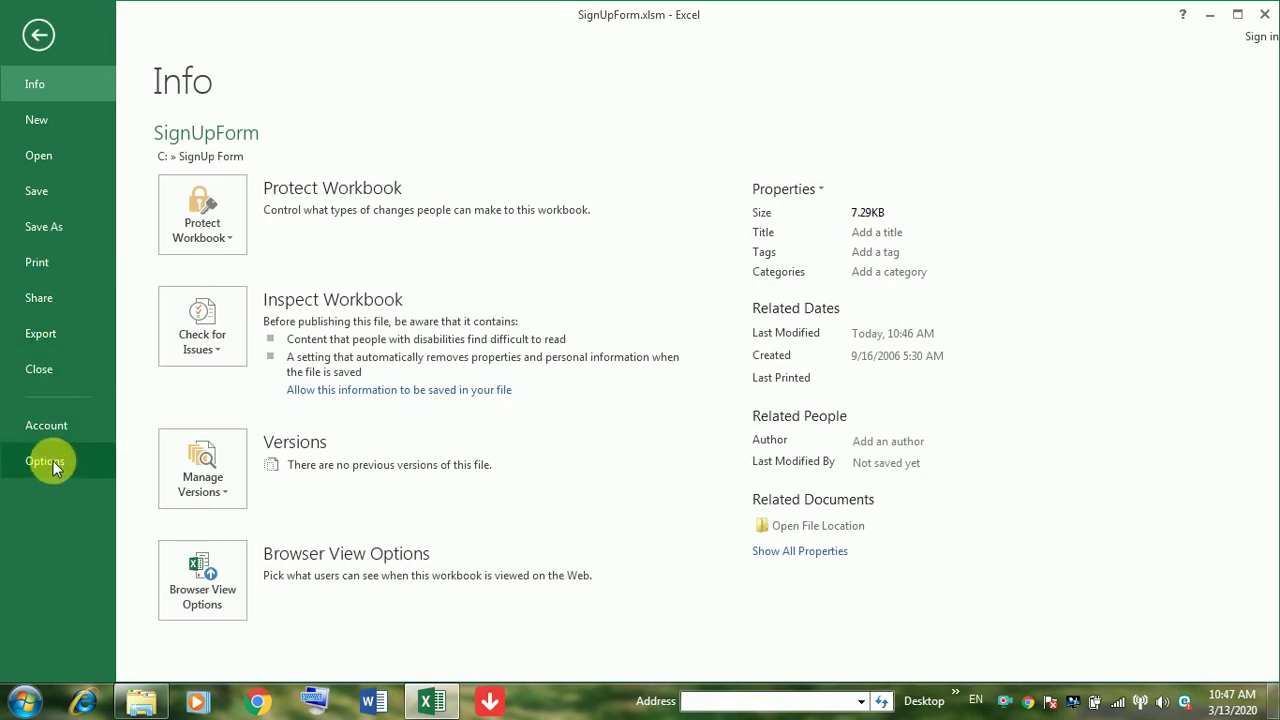
click(45, 461)
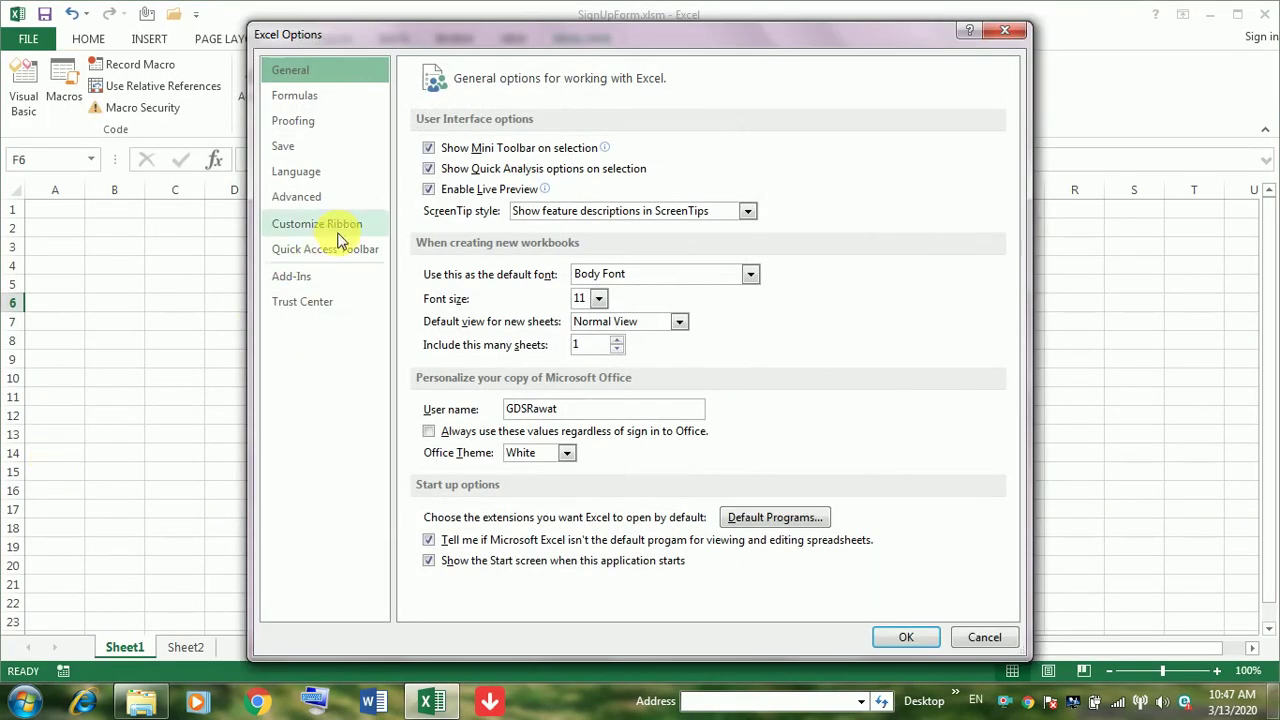
click(334, 231)
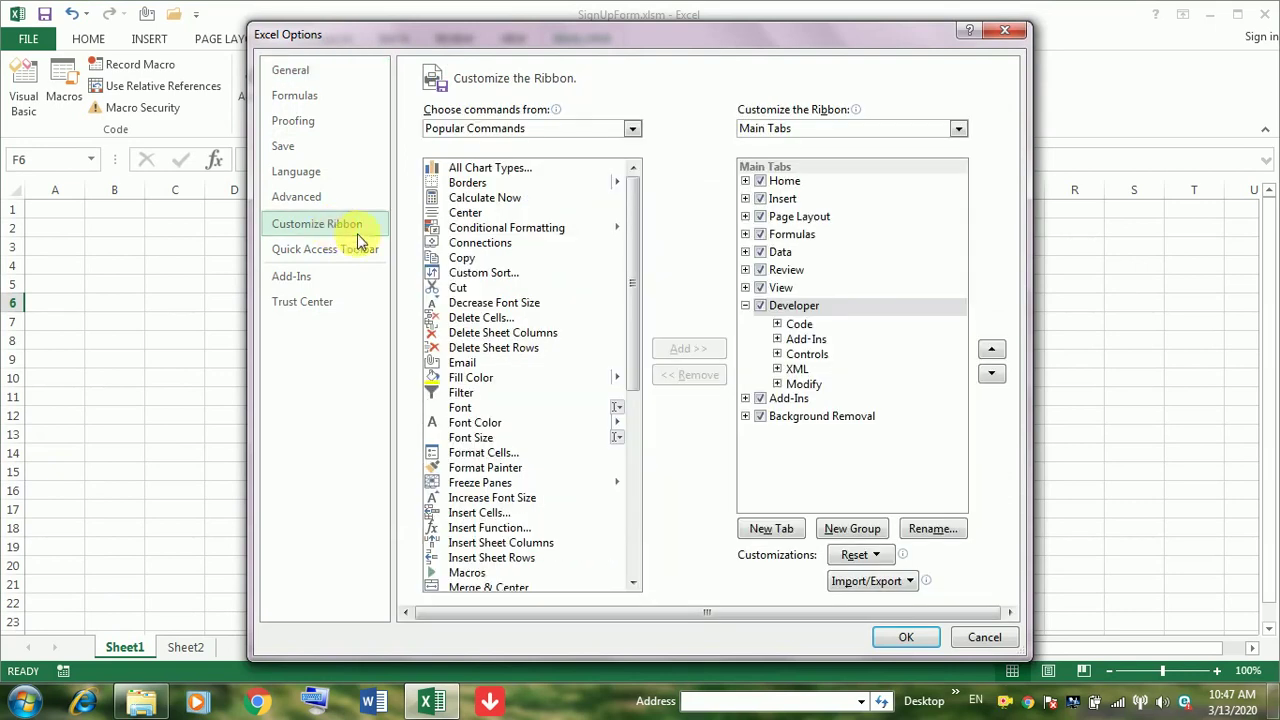
click(630, 250)
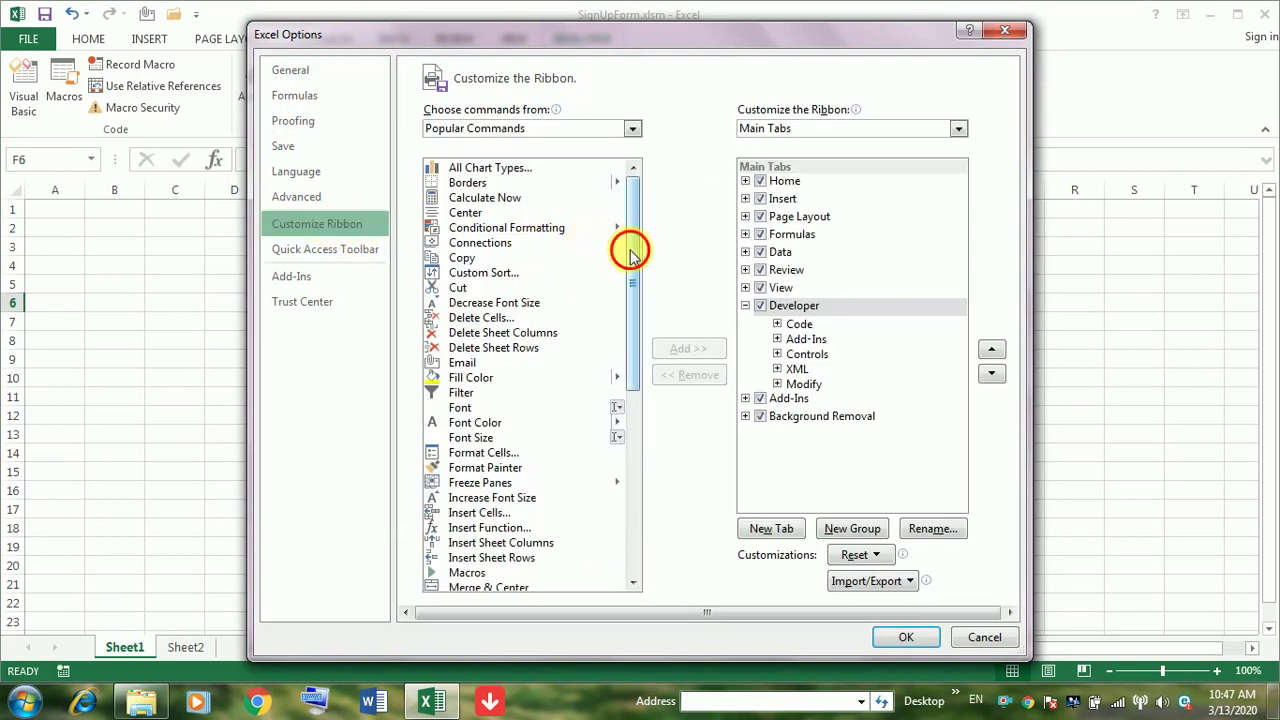
mouse_move(630, 255)
mouse_down()
mouse_move(632, 322)
mouse_move(630, 242)
mouse_up()
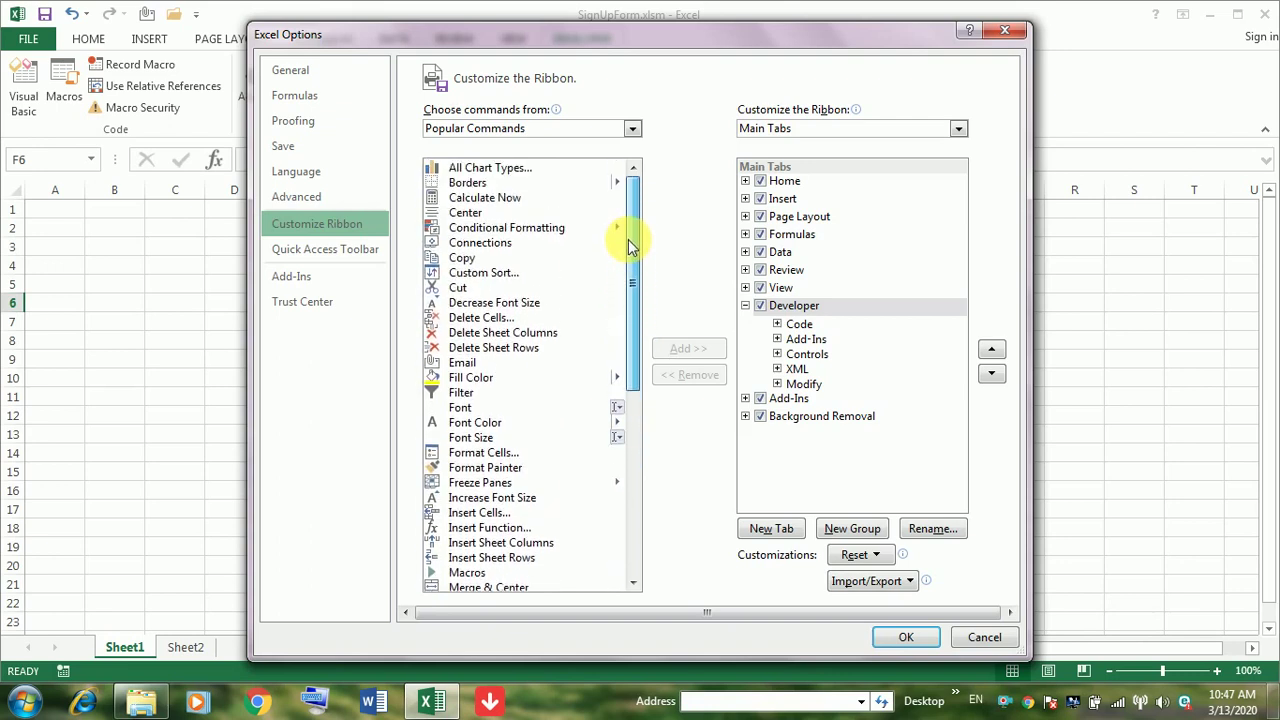
drag(628, 239, 628, 239)
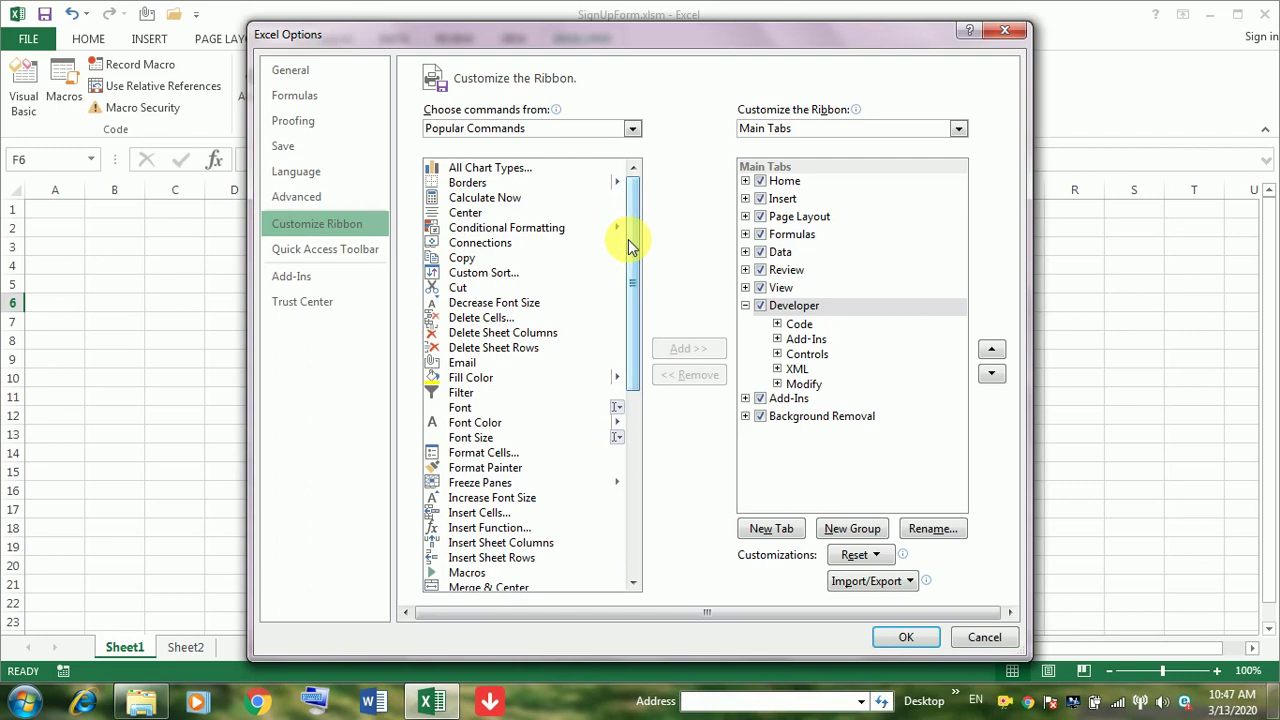
click(764, 308)
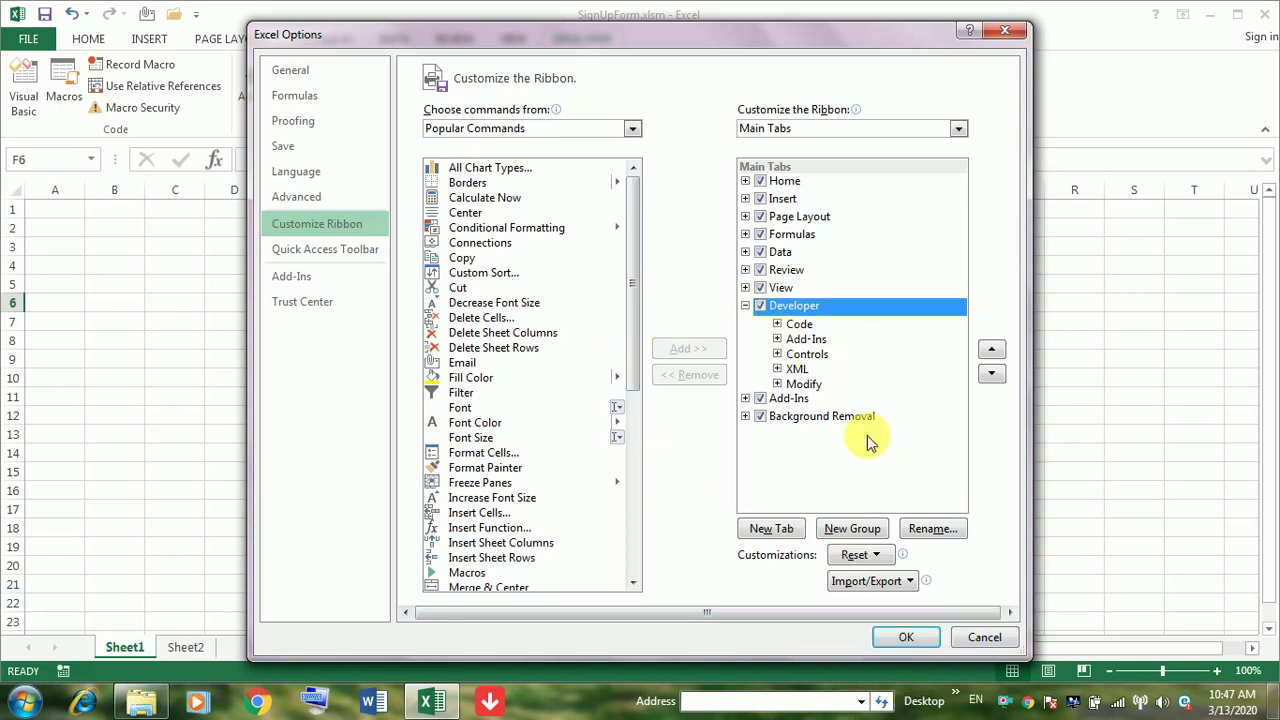
click(986, 640)
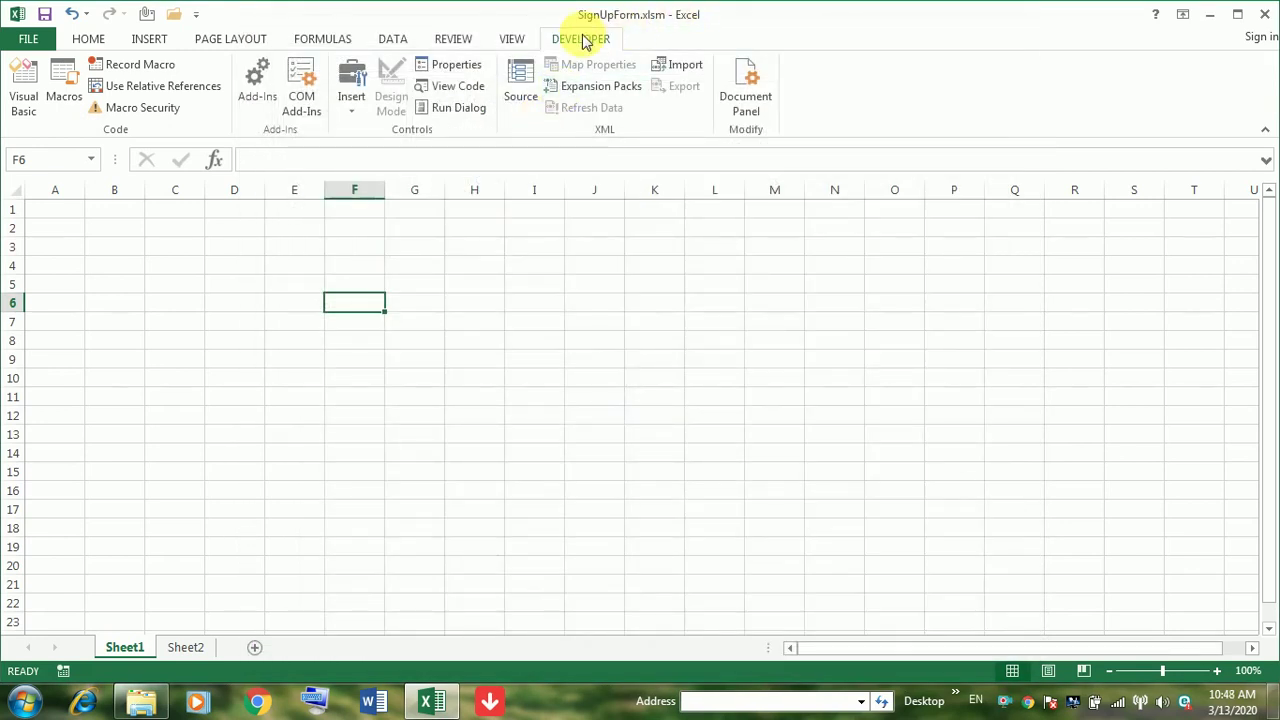
Launch the Visual Basic editor from the DEVELOPER tab for SignUpForm.xlsm.
click(231, 252)
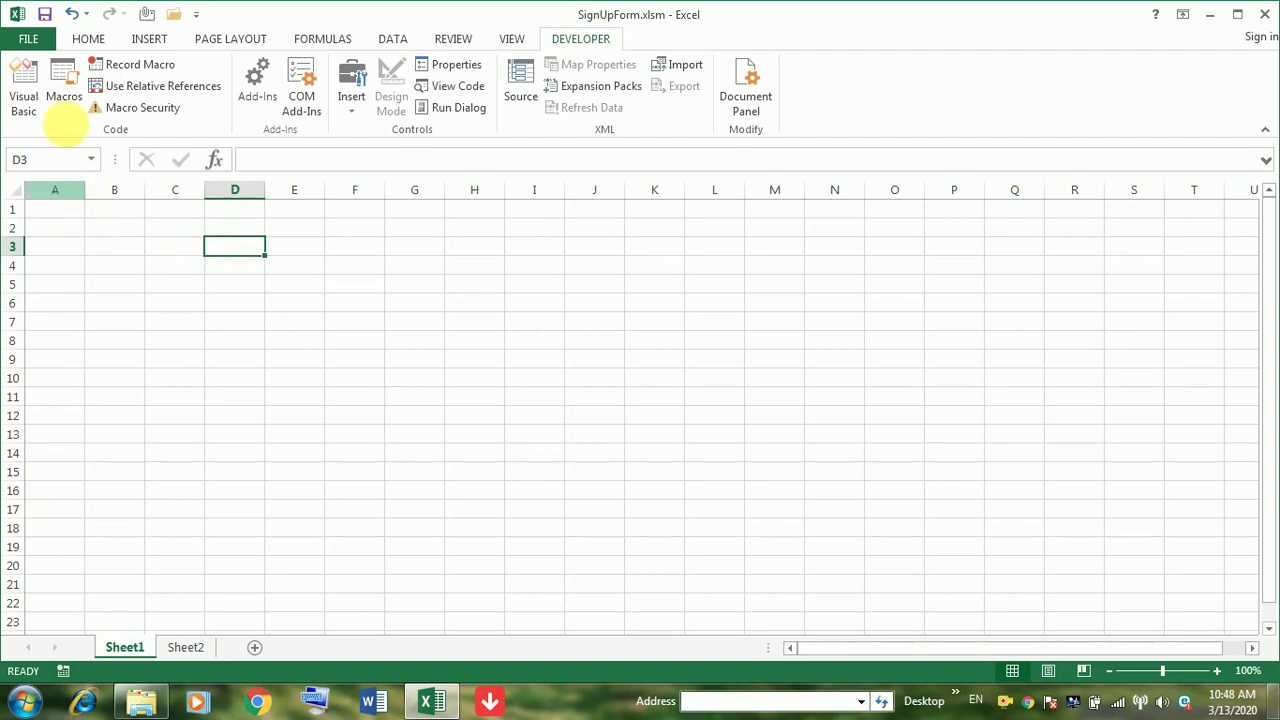
click(30, 93)
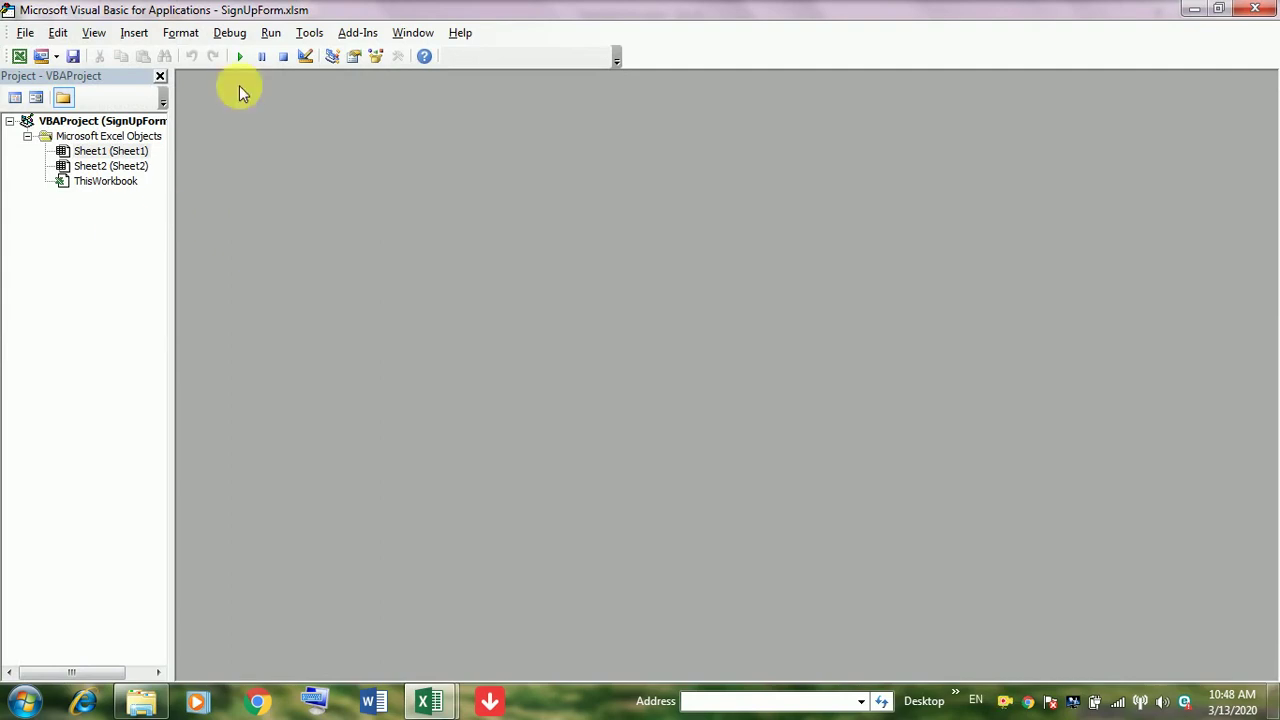
Insert a new UserForm1 and drag the toolbox away to the top-right.
click(137, 36)
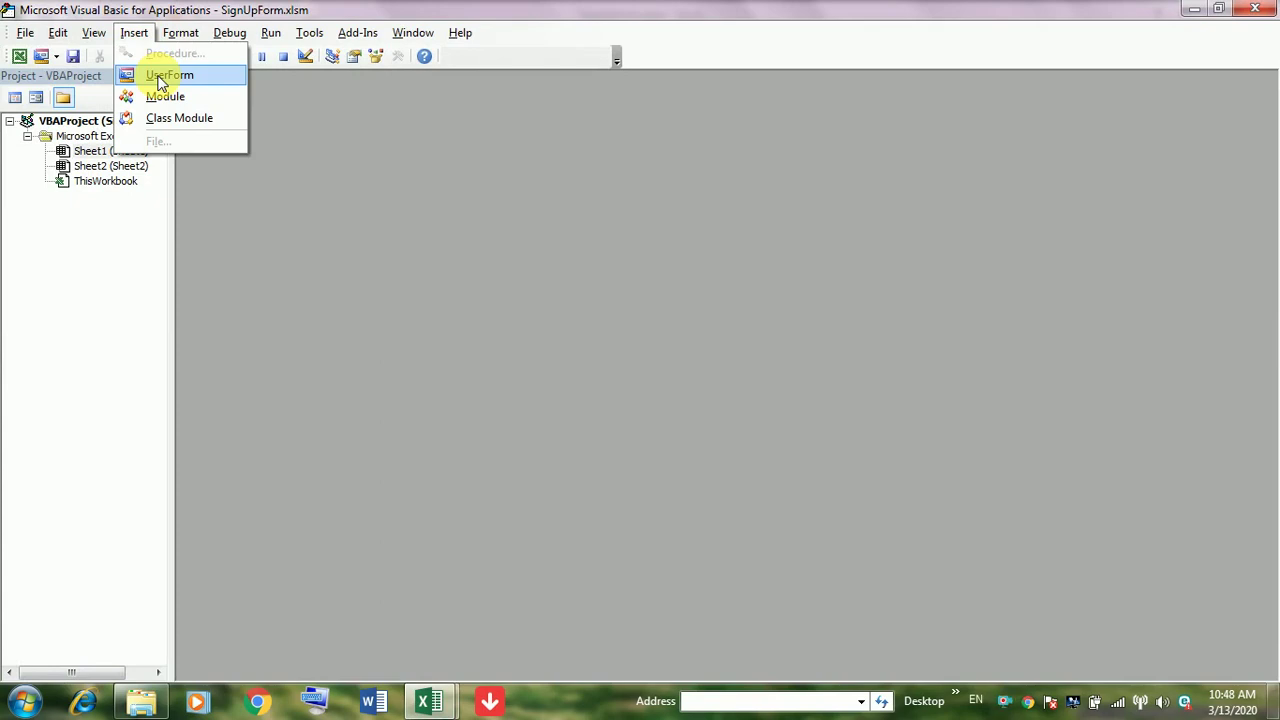
click(160, 78)
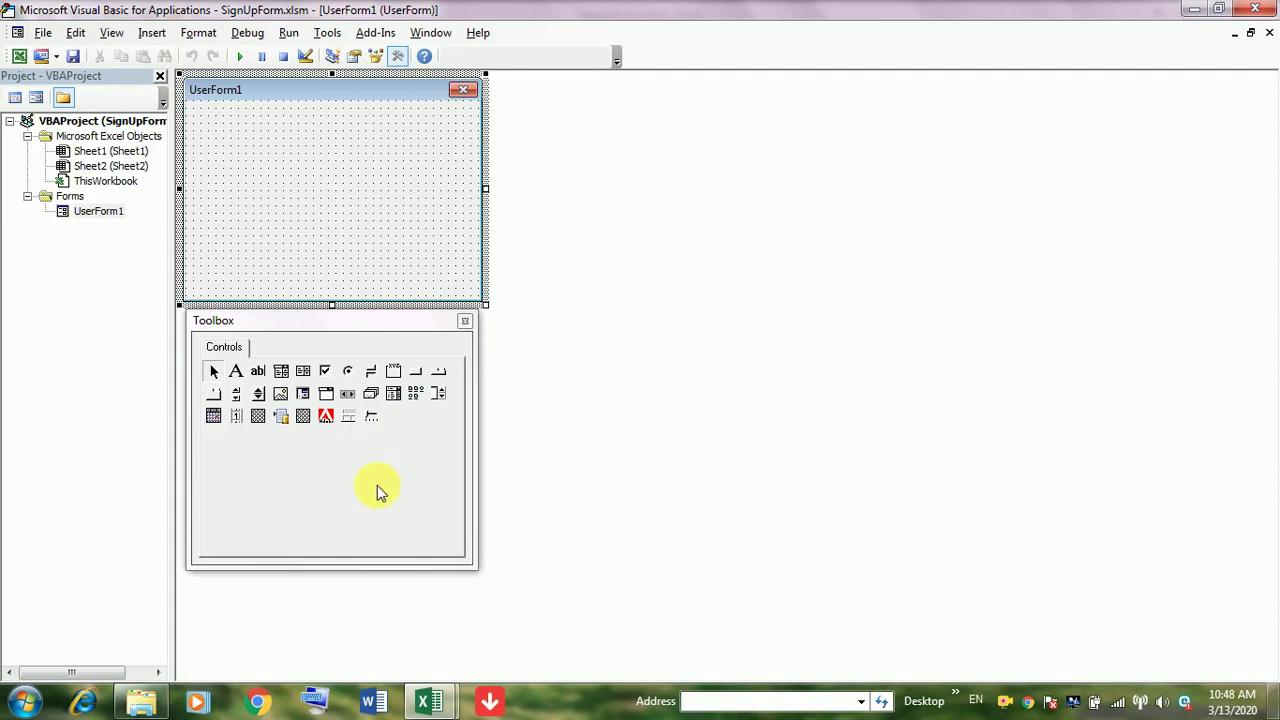
mouse_move(343, 320)
mouse_down()
mouse_move(1159, 85)
mouse_move(1136, 98)
mouse_up()
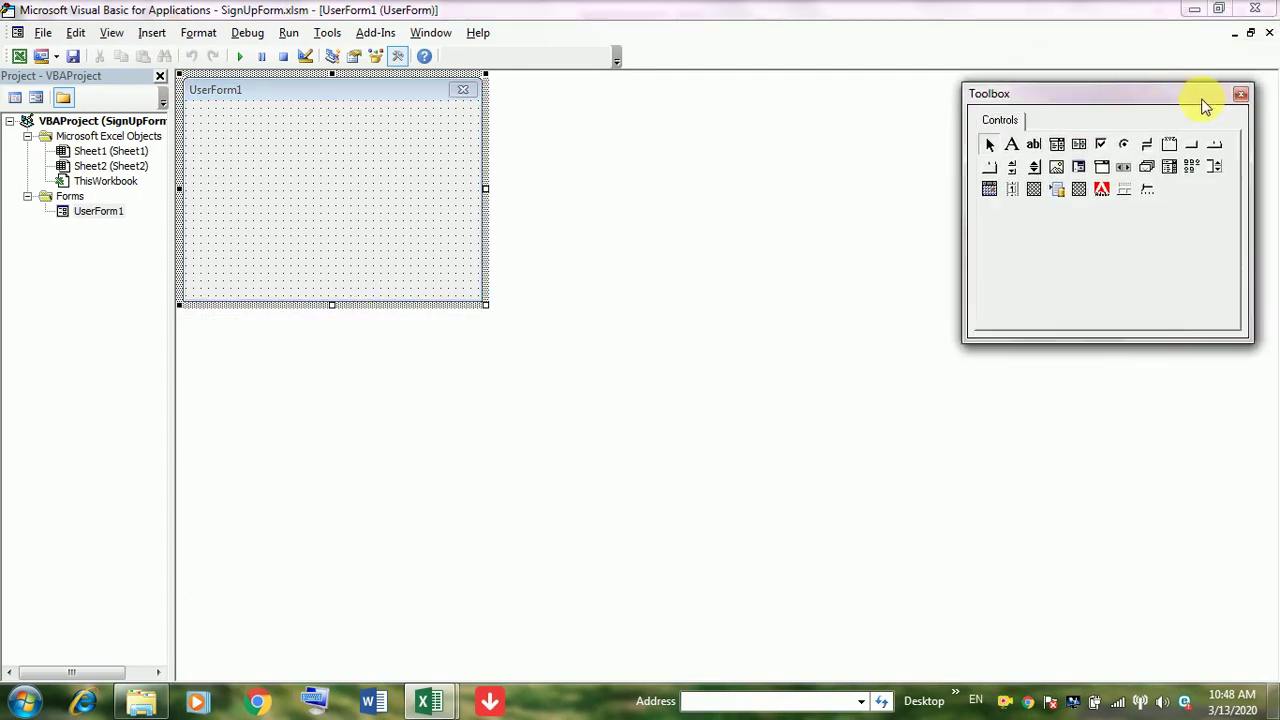
Close the control toolbox and reopen it from View > Toolbox.
click(1240, 94)
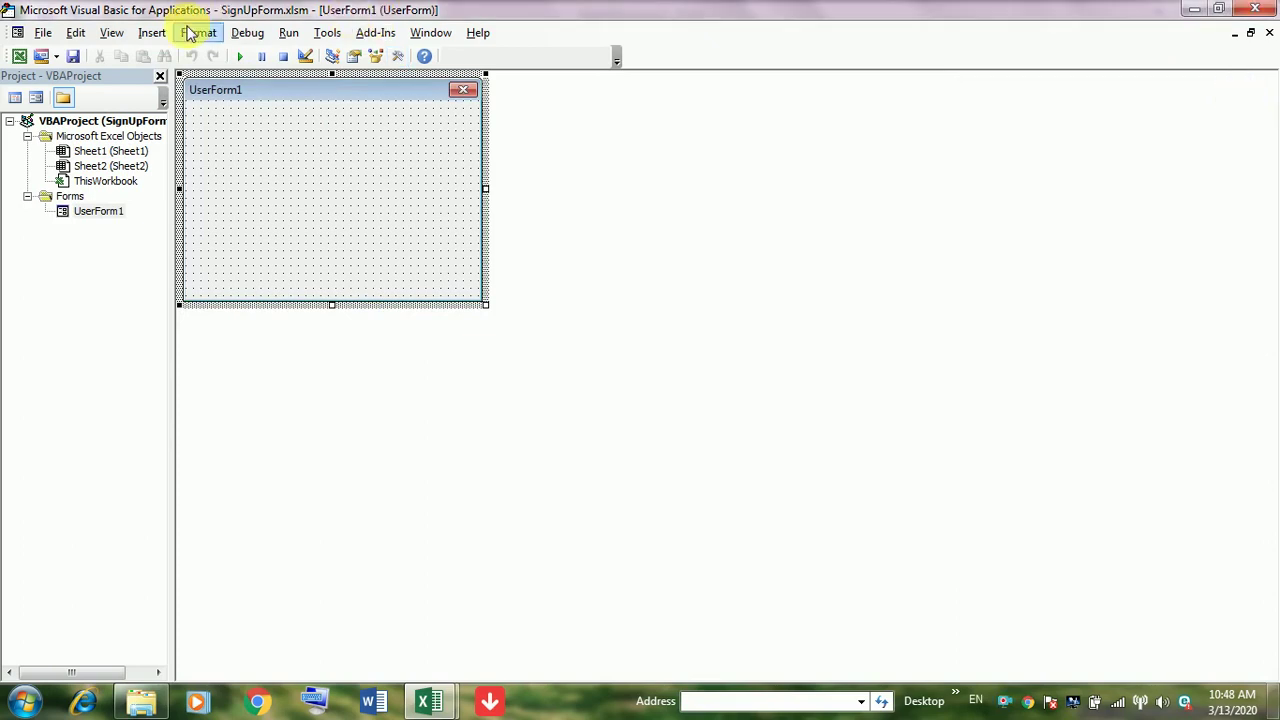
click(112, 35)
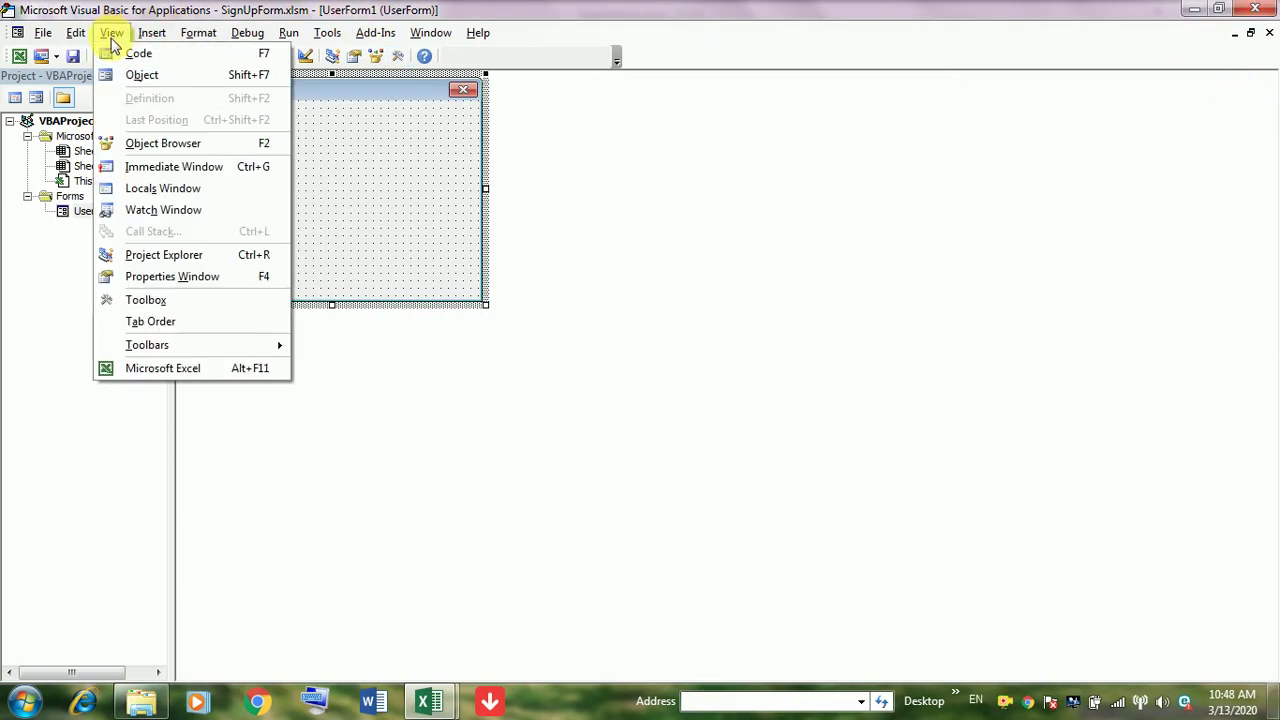
mouse_move(221, 354)
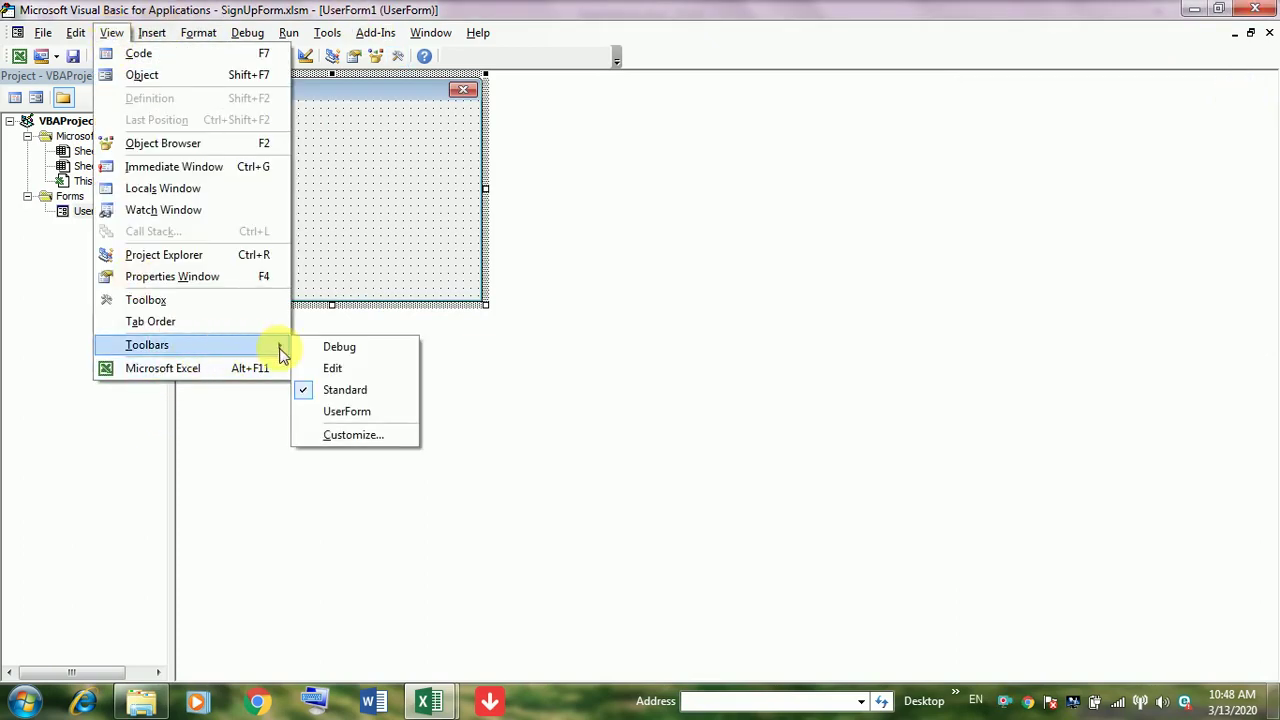
click(148, 301)
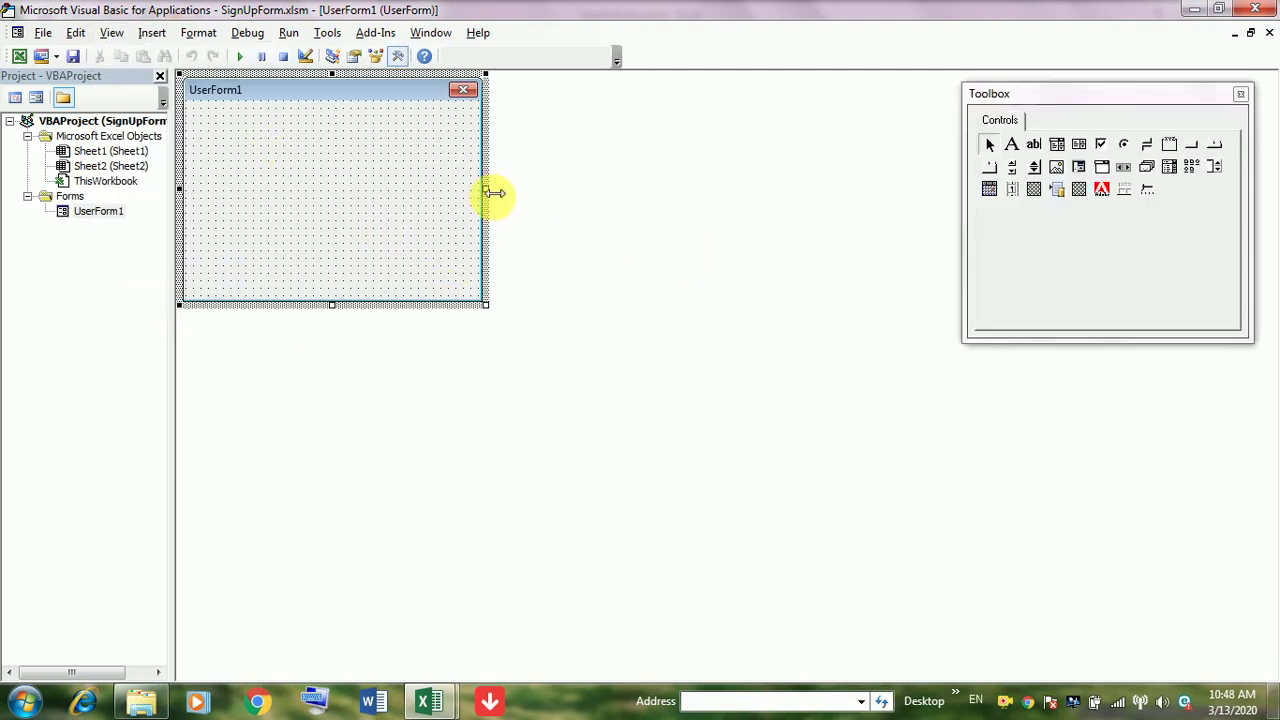
Enlarge UserForm1 and draw two labels stacked near its top-left.
drag(487, 192, 957, 259)
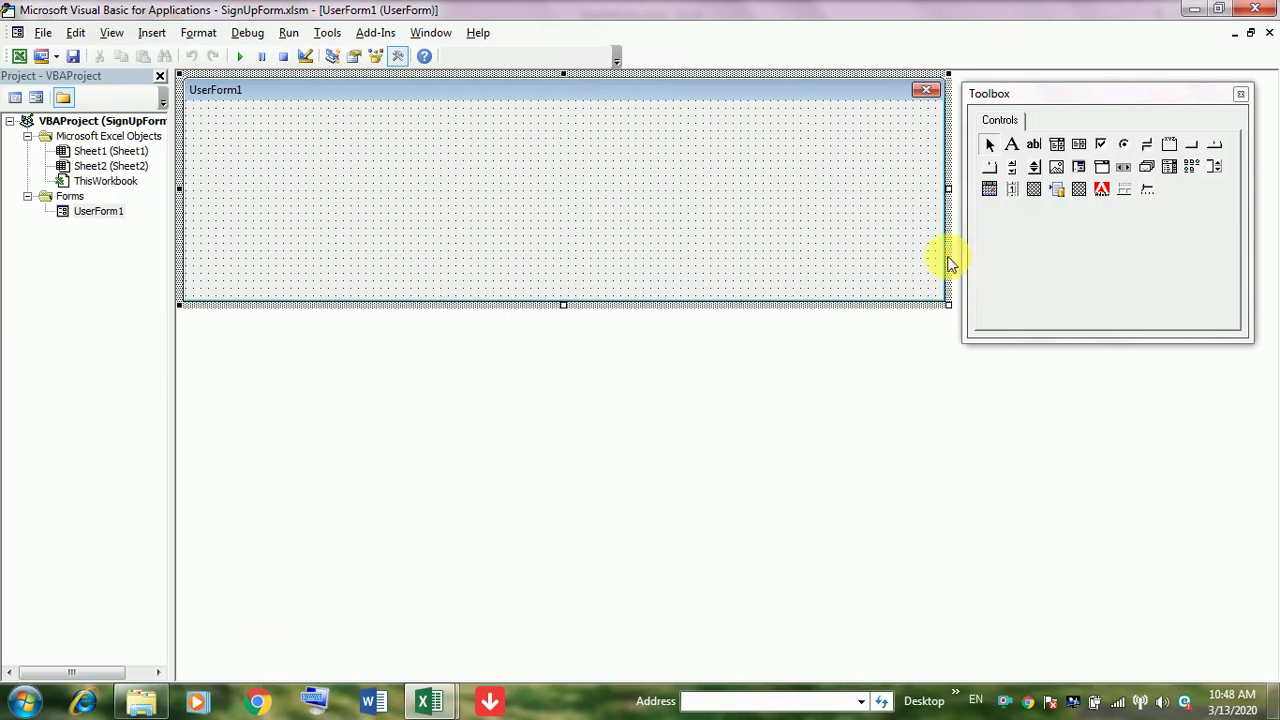
drag(565, 306, 558, 574)
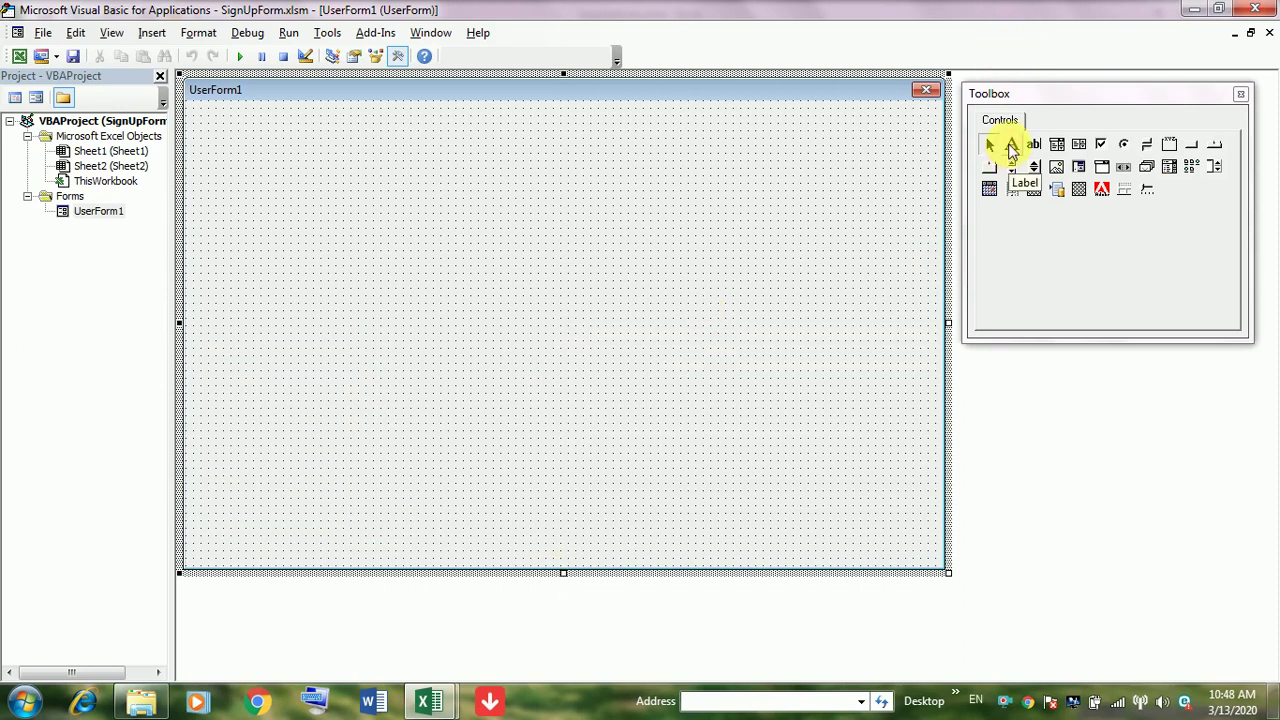
drag(1012, 148, 262, 172)
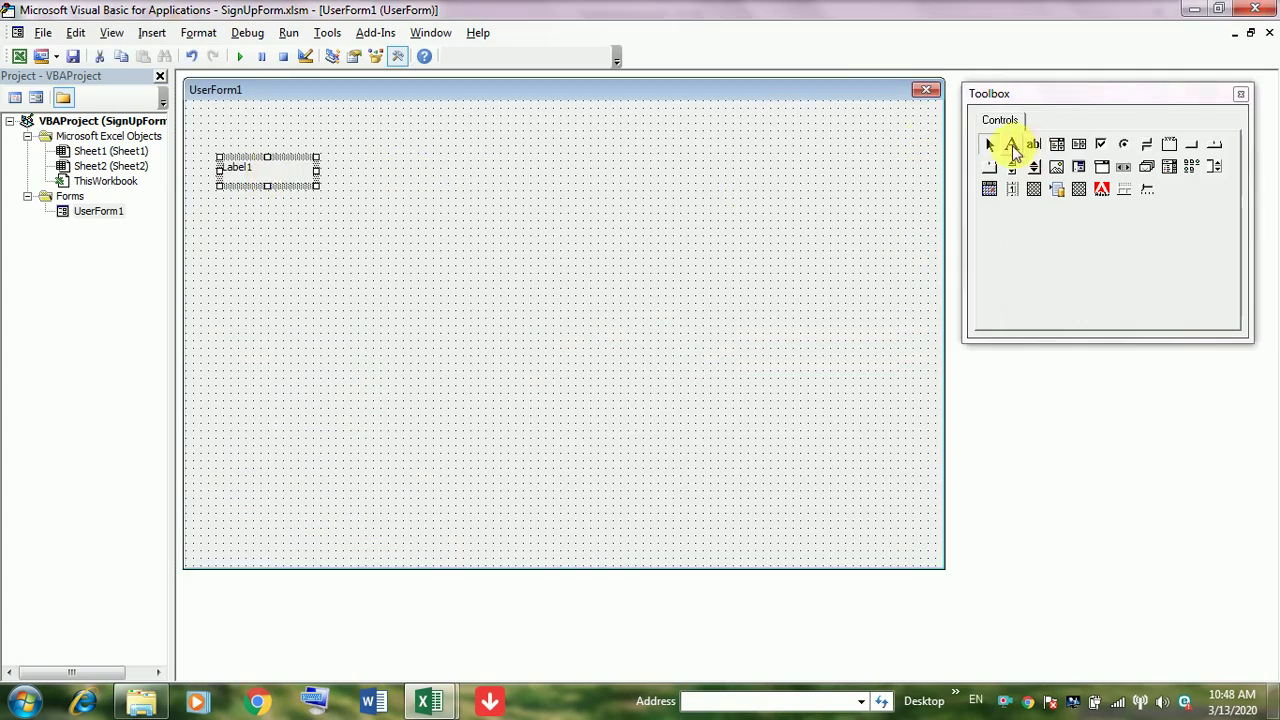
mouse_move(1013, 148)
mouse_down()
mouse_move(260, 250)
mouse_move(266, 219)
mouse_up()
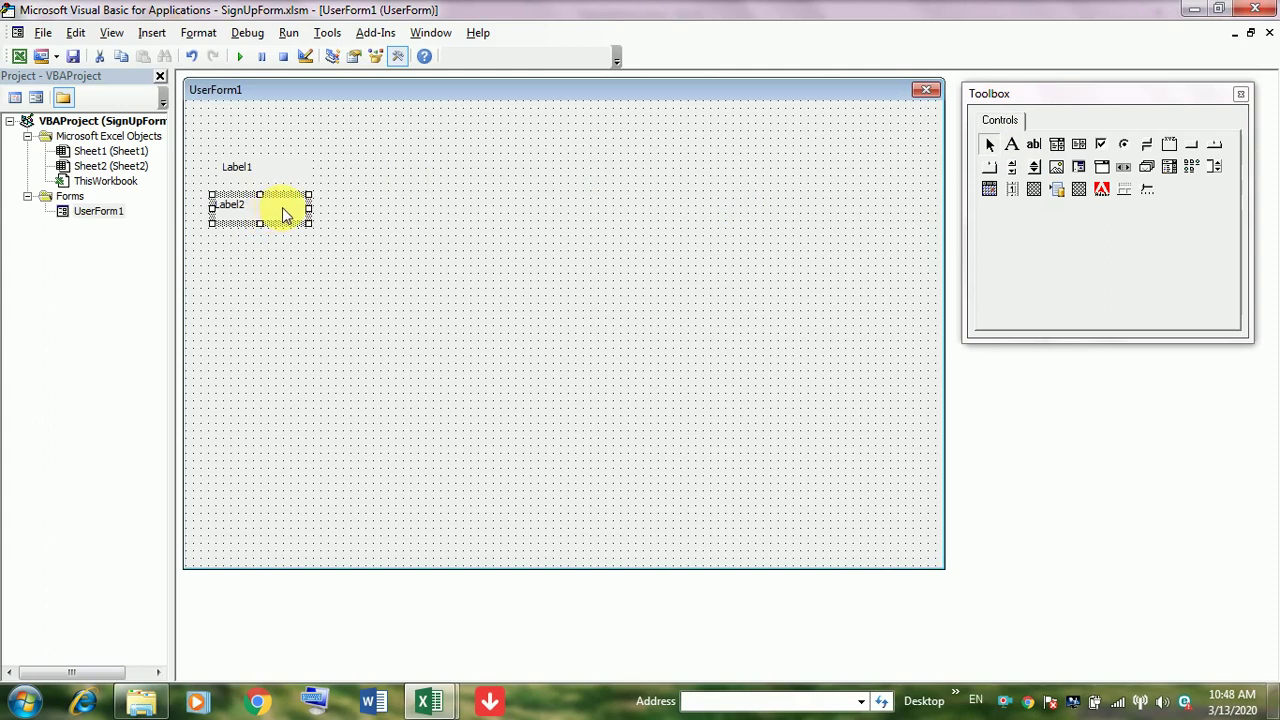
Caption Label1 'First Name' and Label2 as the surname label.
click(278, 179)
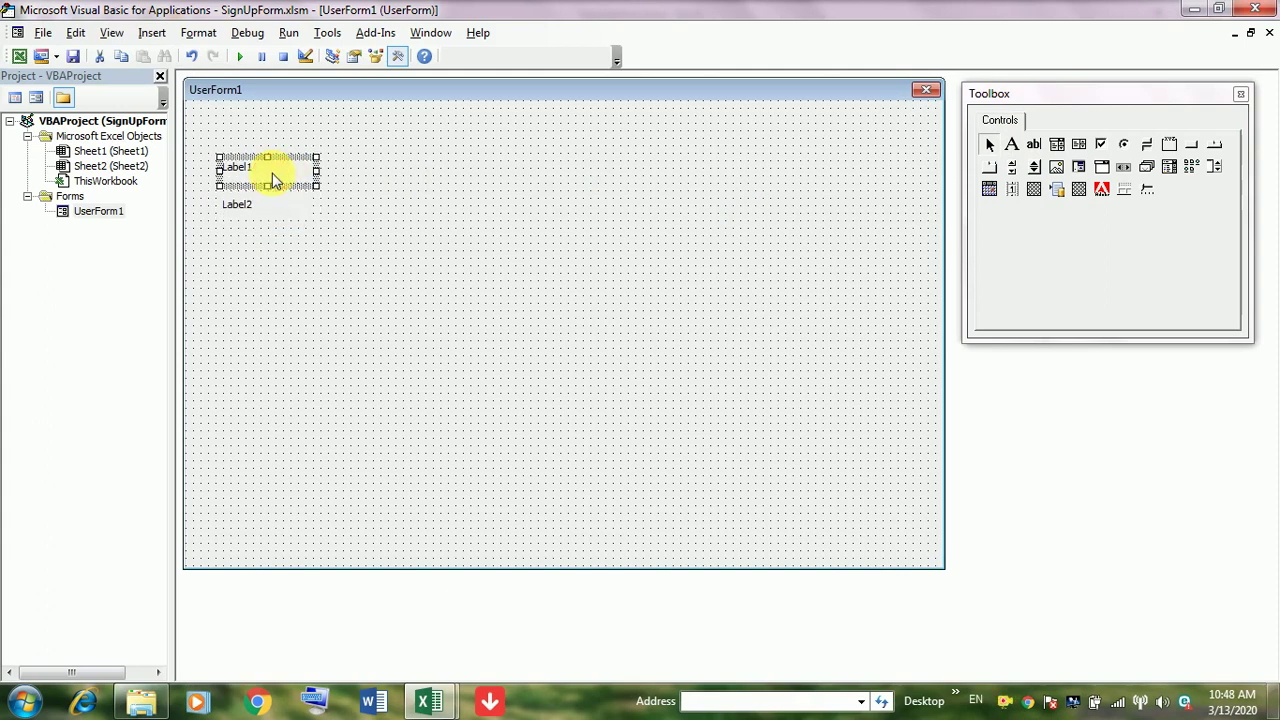
click(280, 176)
key(BackSpace)
text(First Name)
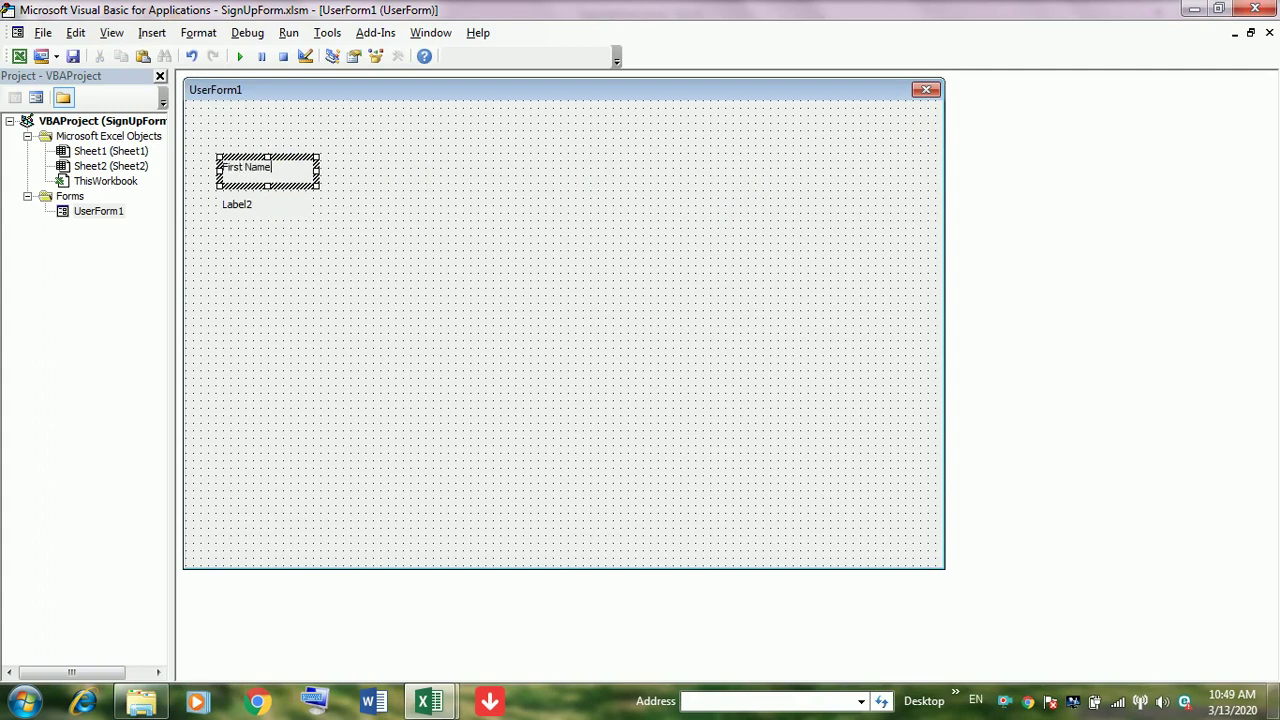
click(267, 207)
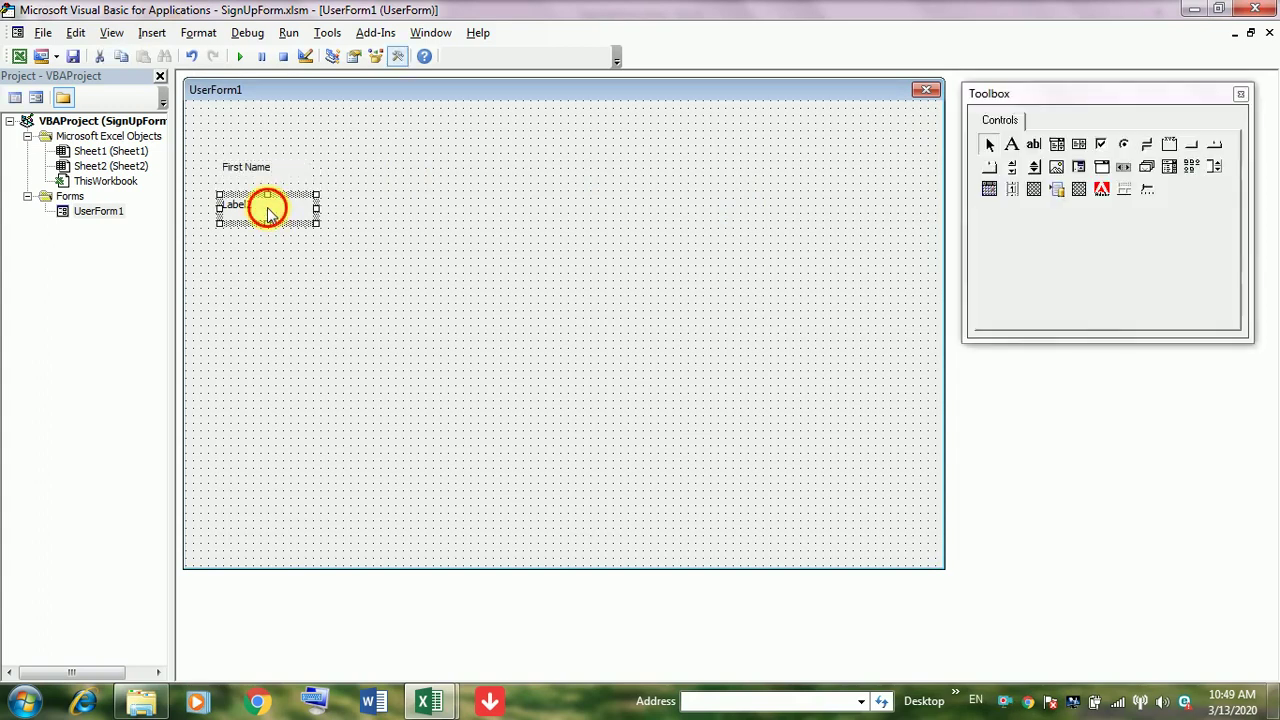
click(267, 207)
key(BackSpace)
key(BackSpace)
key(BackSpace)
text(Rawat)
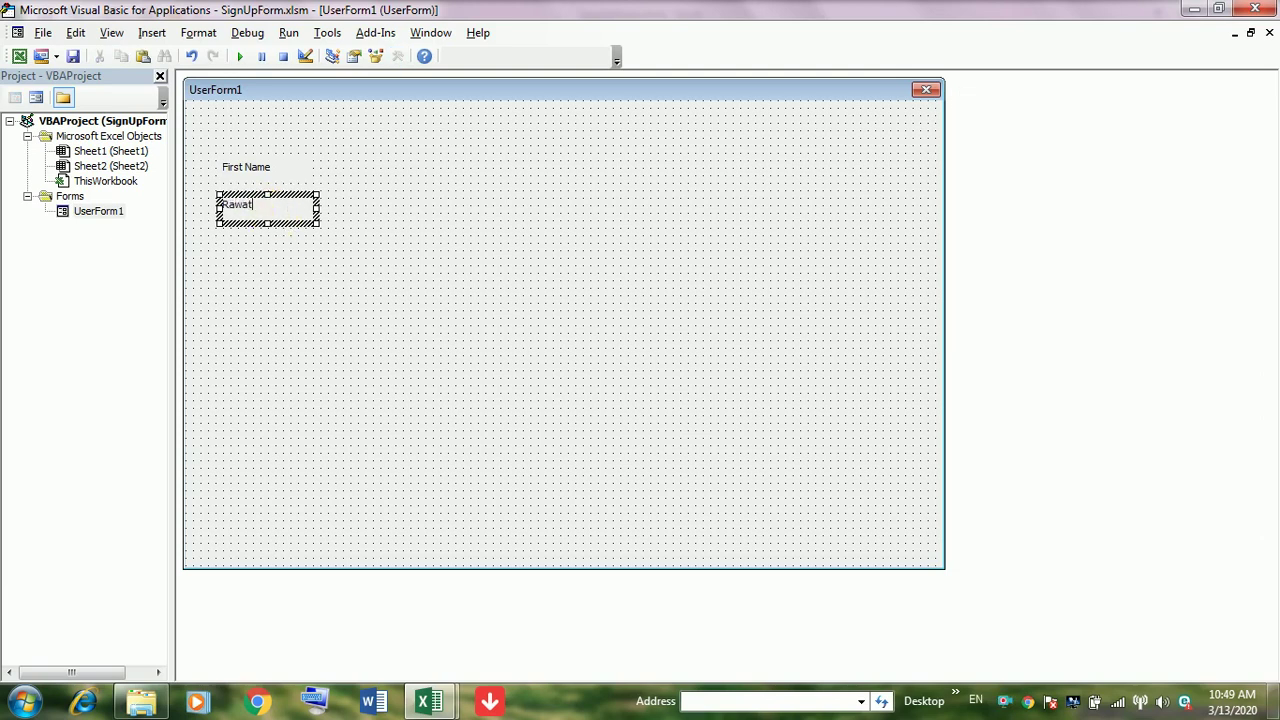
click(288, 262)
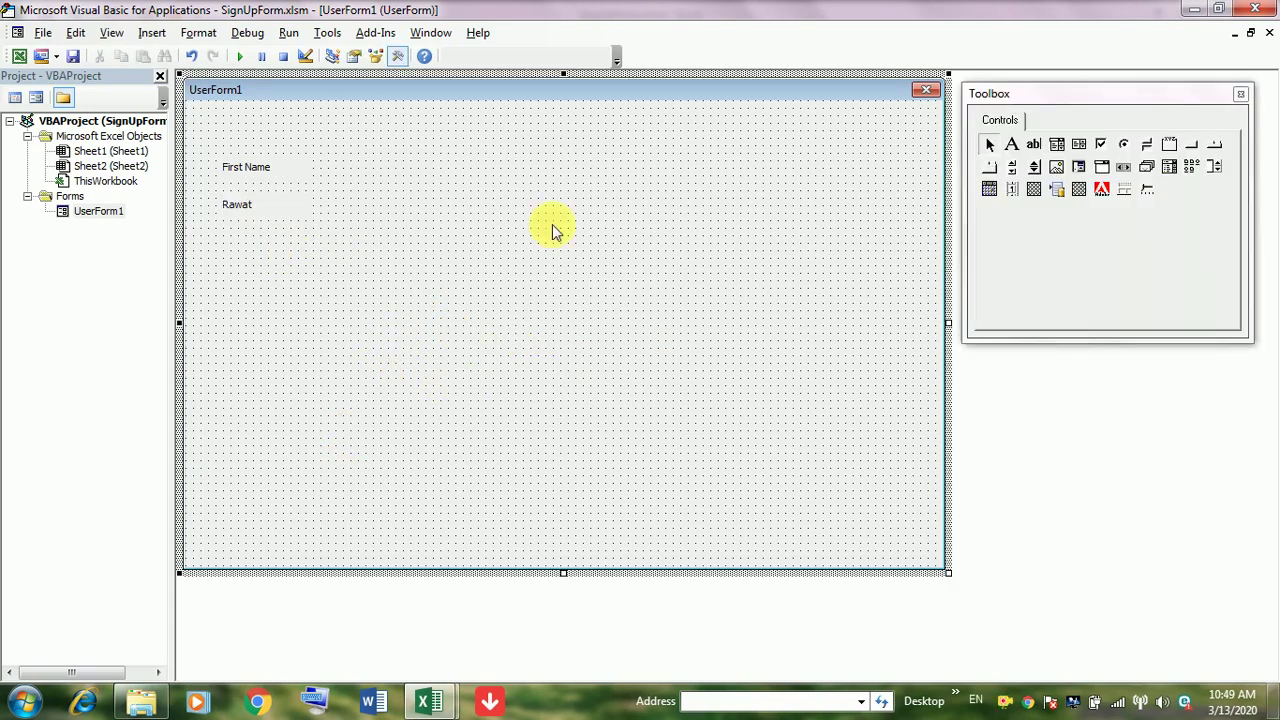
Save the workbook, accept the personal-information warning, and close the VBA editor and Excel.
click(72, 56)
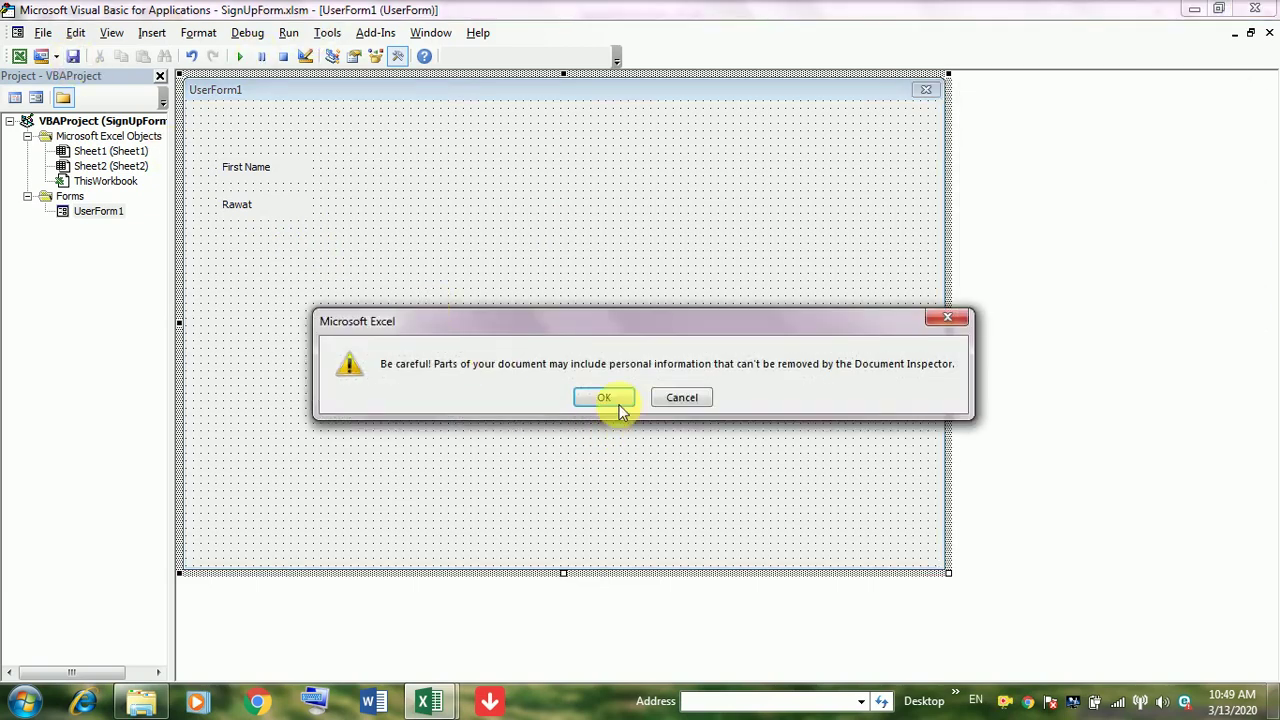
click(606, 398)
click(1262, 9)
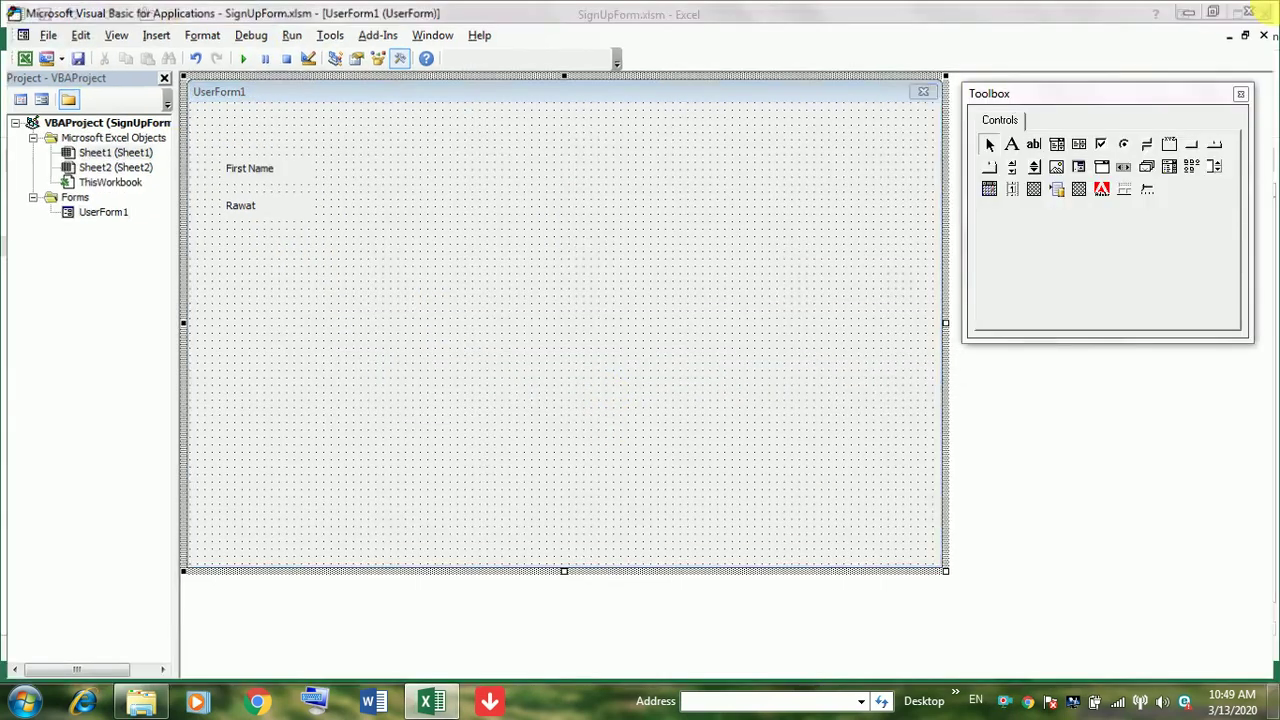
click(1265, 15)
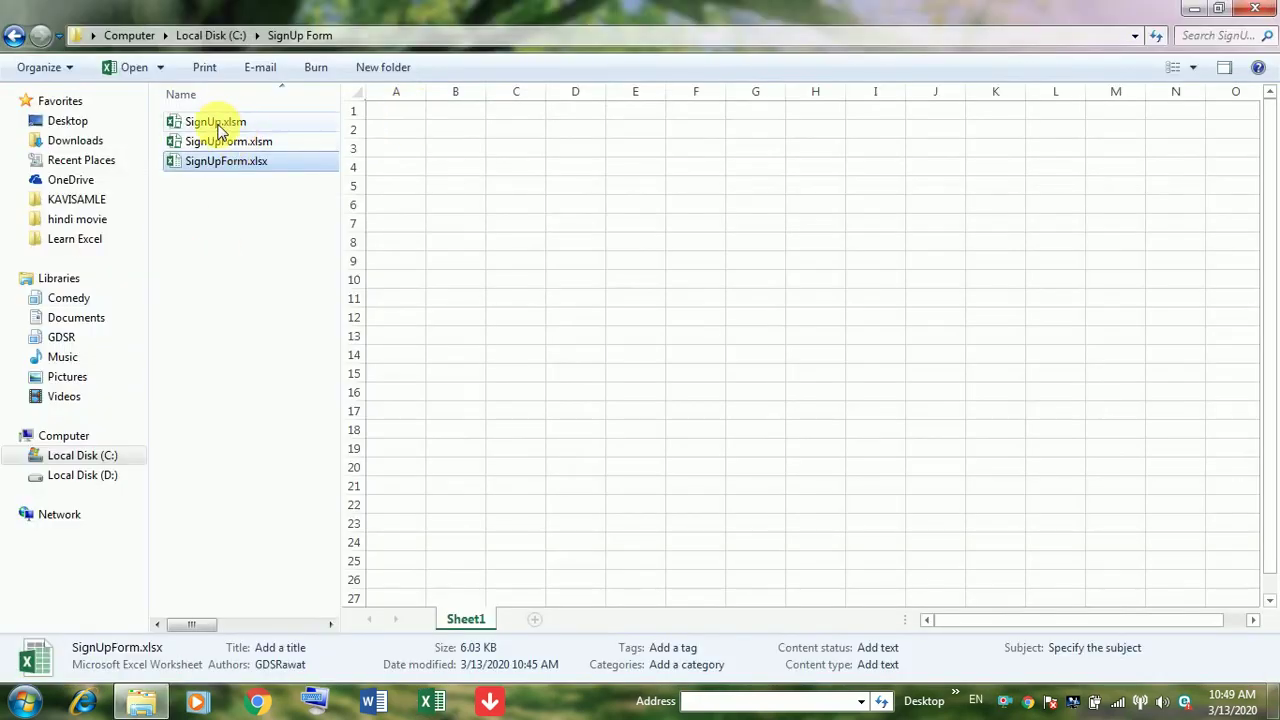
double_click(215, 123)
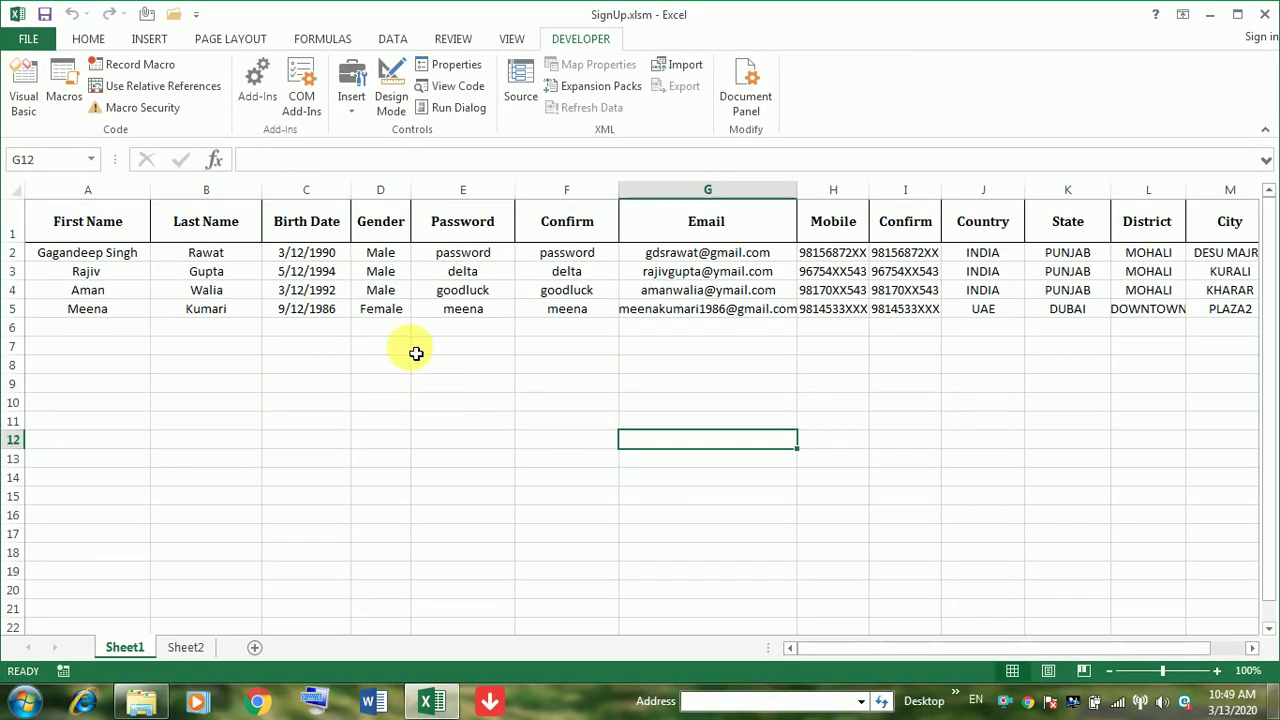
click(24, 92)
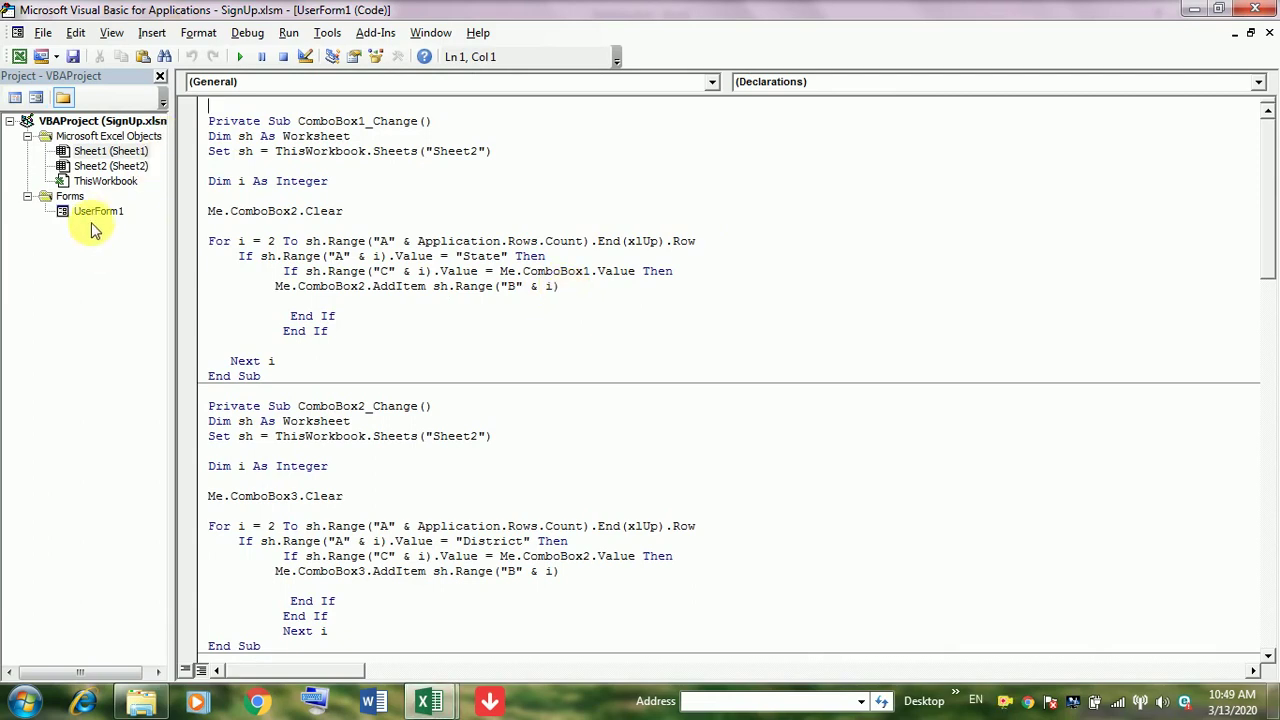
double_click(90, 212)
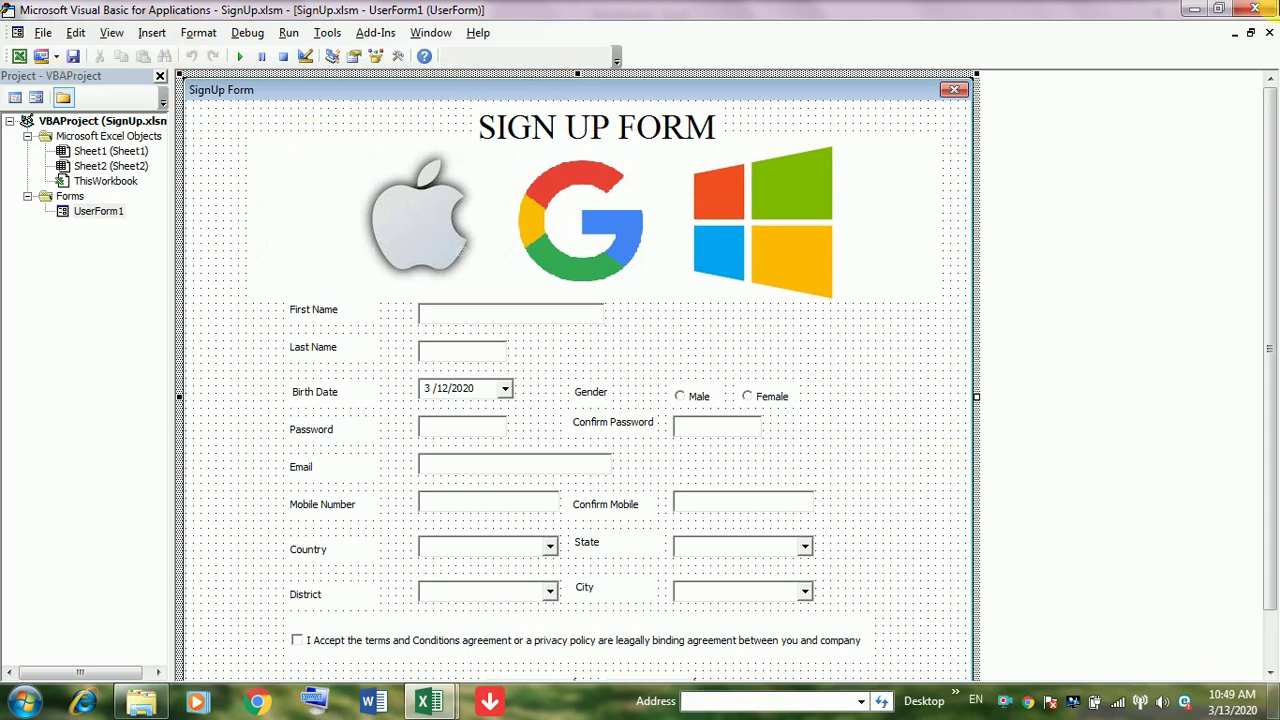
click(1256, 9)
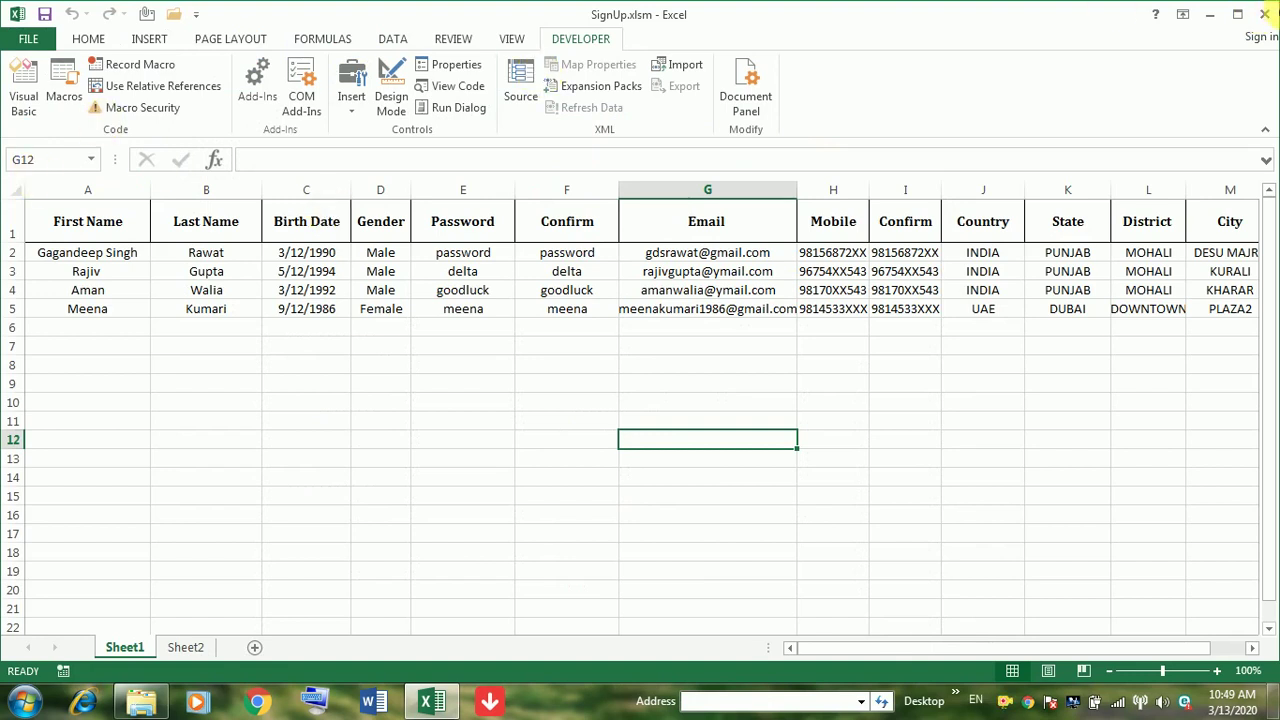
click(1263, 12)
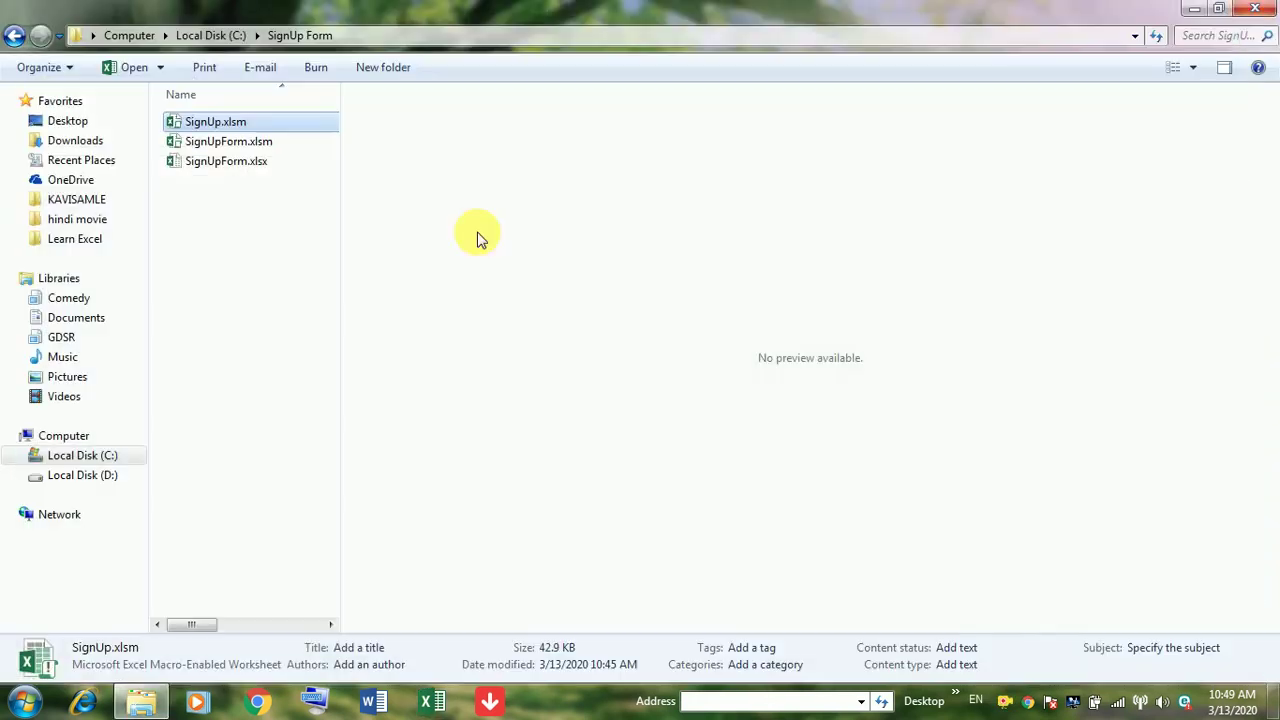
Open SignUpForm.xlsx, launch the VBA editor, and check the Insert menu options.
double_click(220, 162)
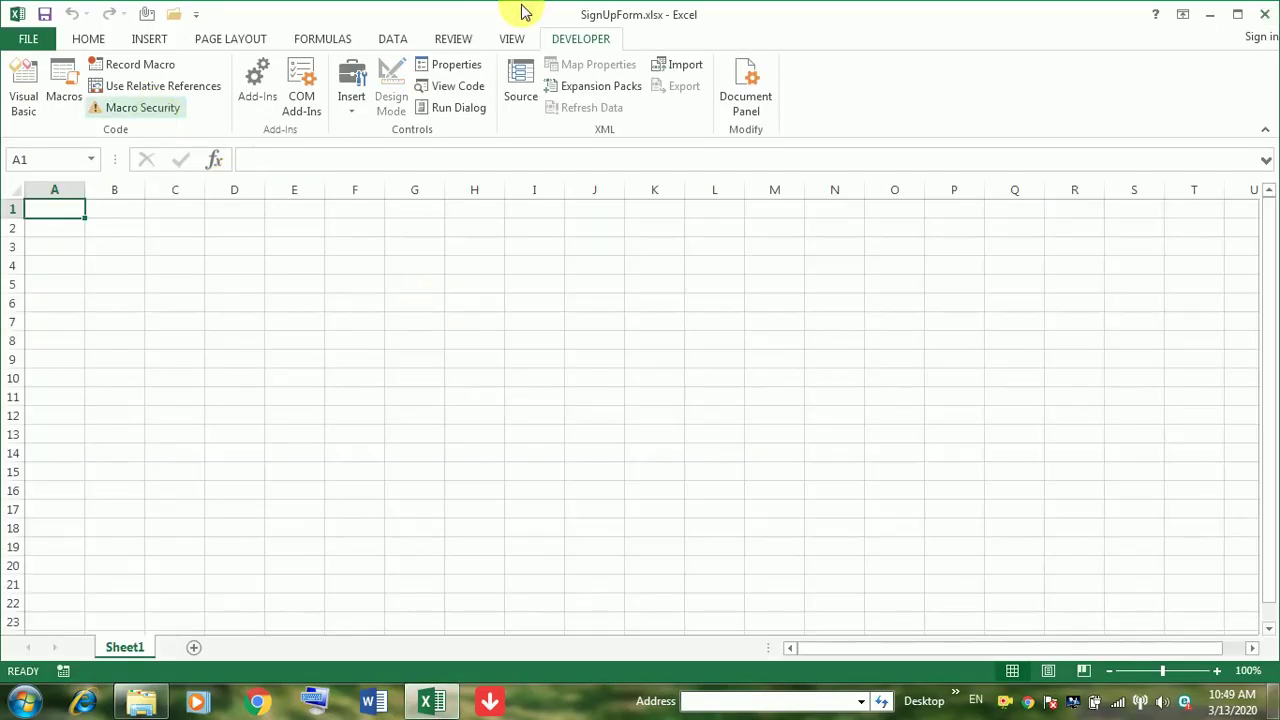
click(23, 95)
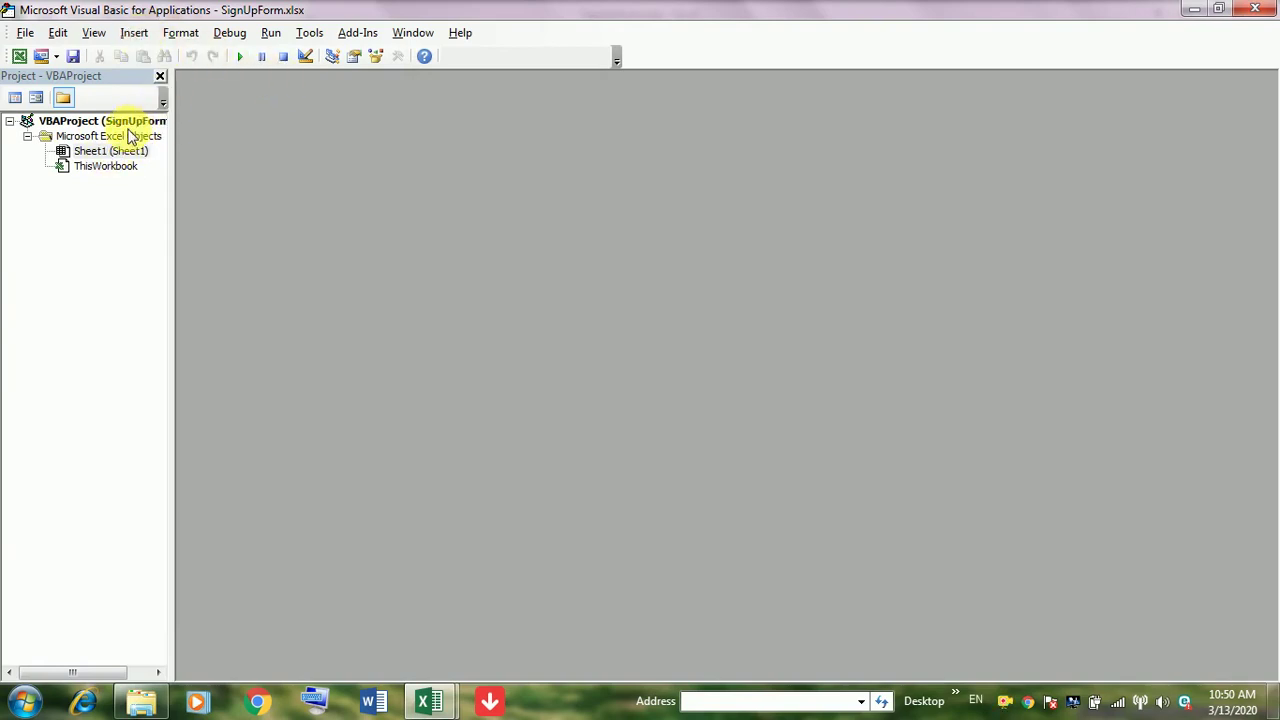
click(139, 38)
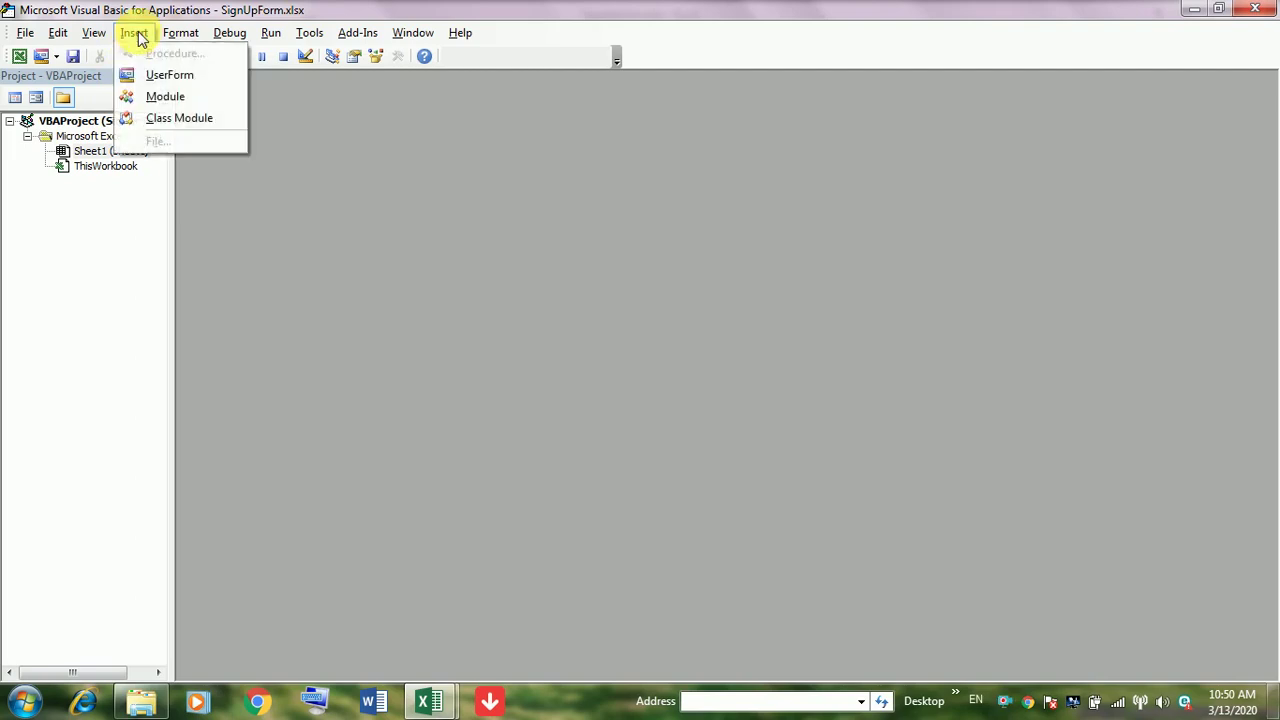
click(90, 155)
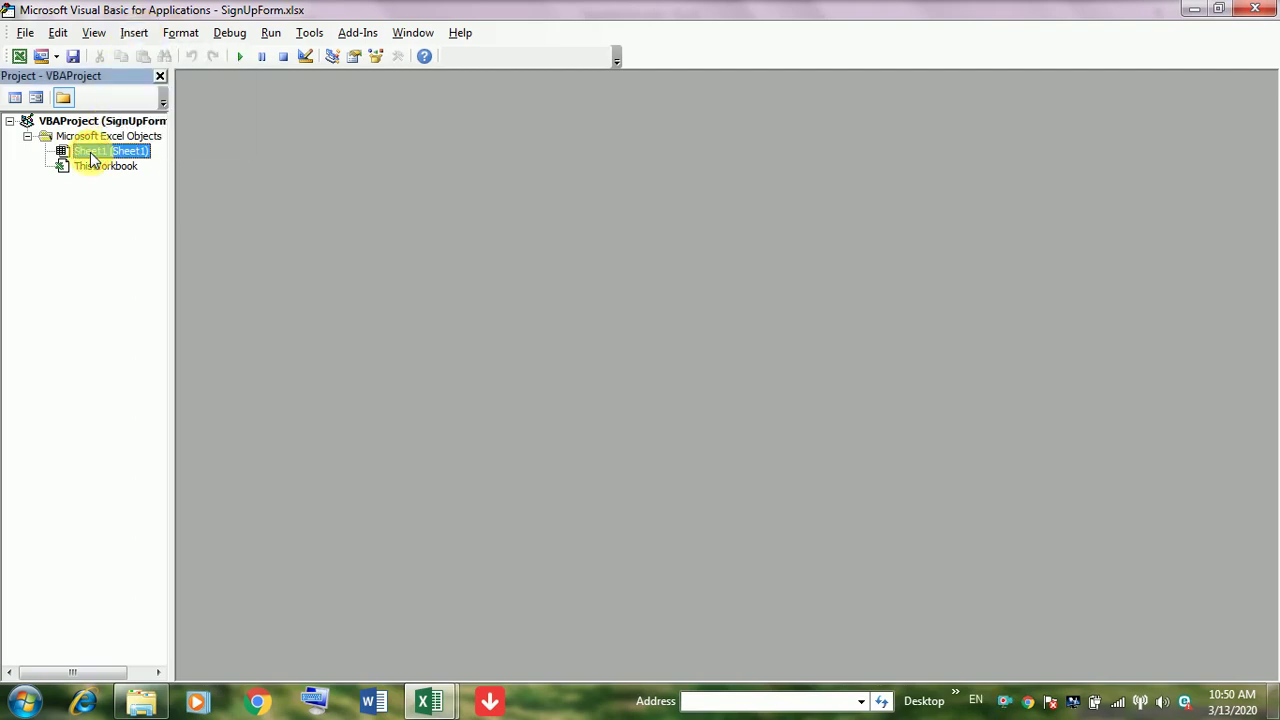
Close the editor and SignUpForm.xlsx, then open the macro-enabled SignUpForm.xlsm.
click(1255, 9)
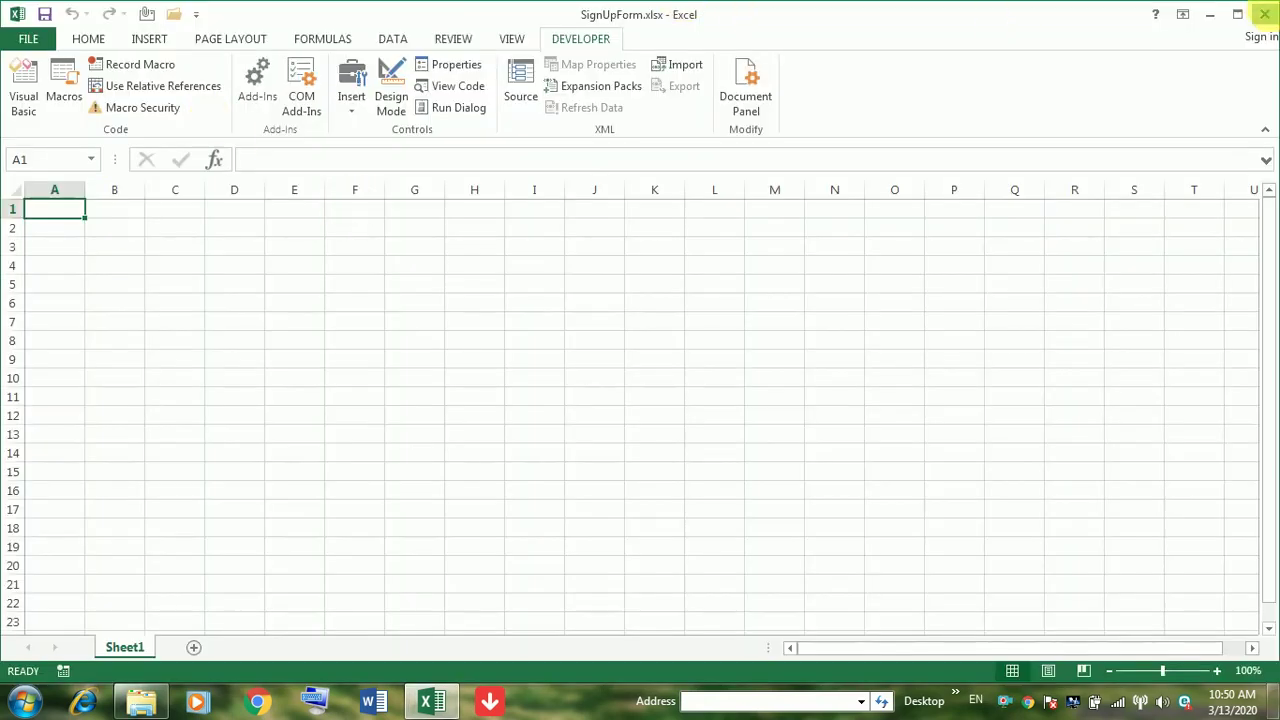
click(1265, 14)
double_click(232, 141)
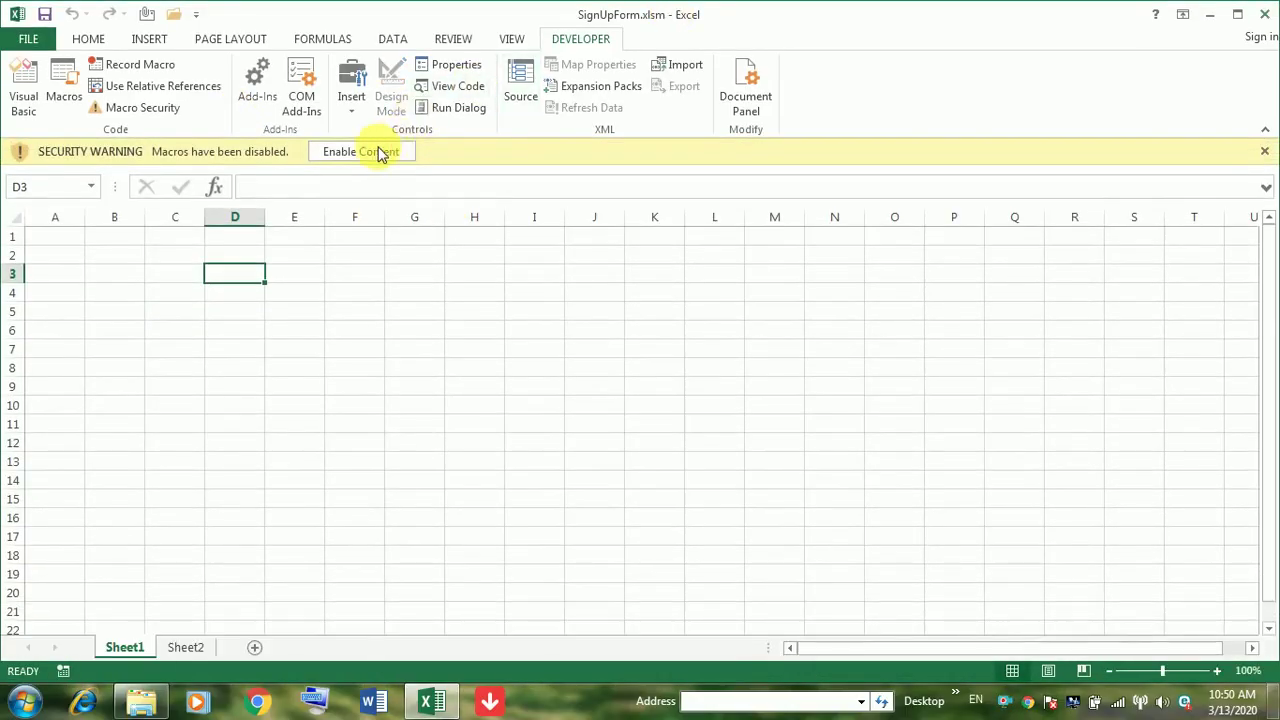
Enable the workbook's macros, open UserForm1 in the VBA editor, and show the Toolbox.
click(375, 149)
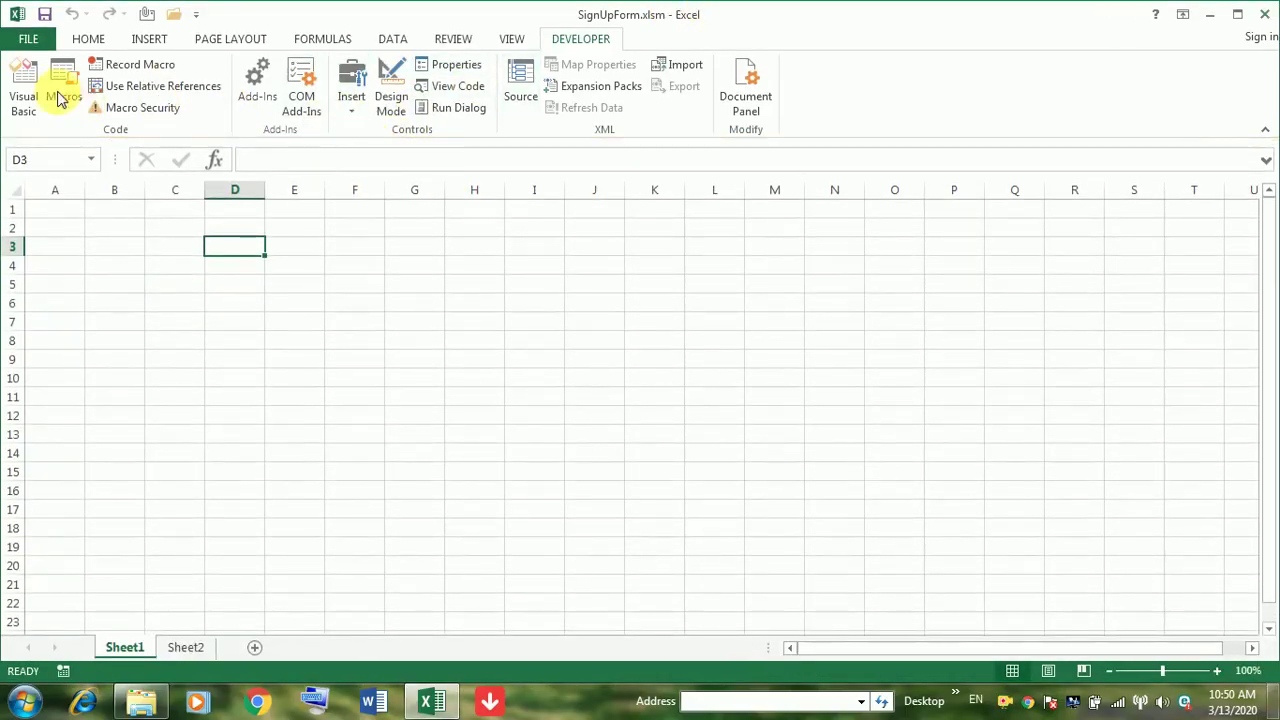
click(30, 90)
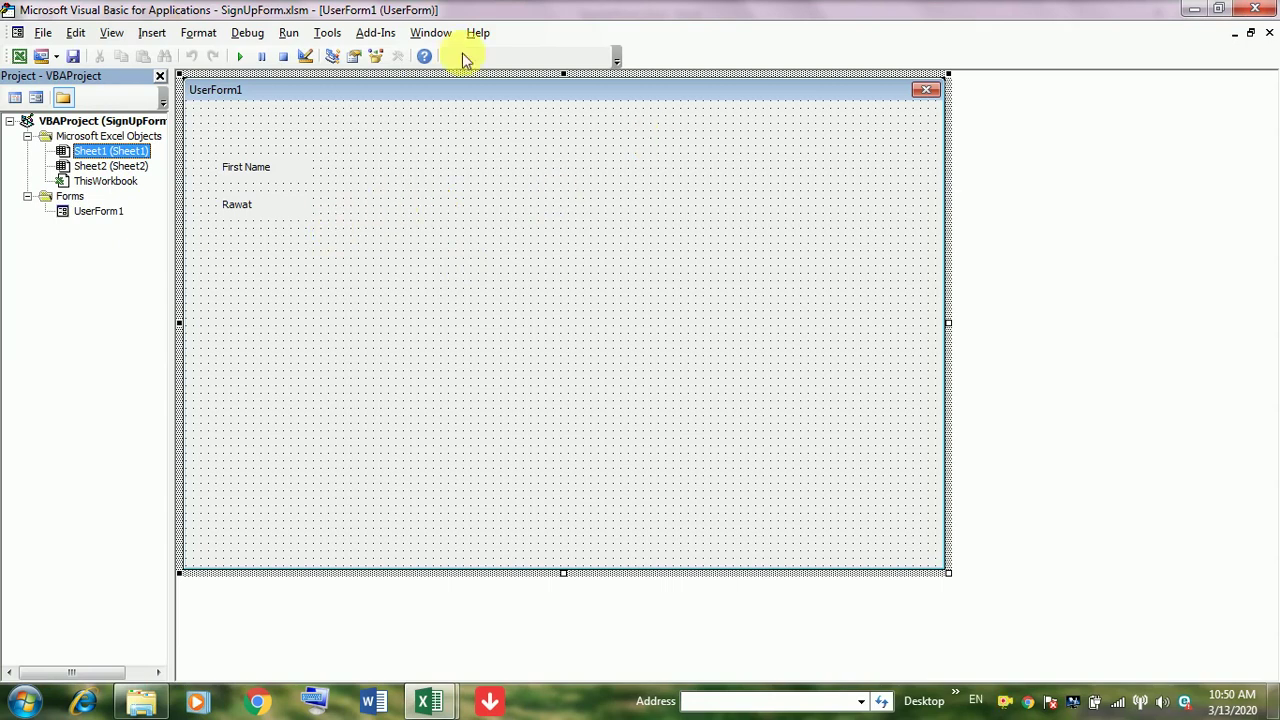
click(152, 33)
mouse_move(112, 32)
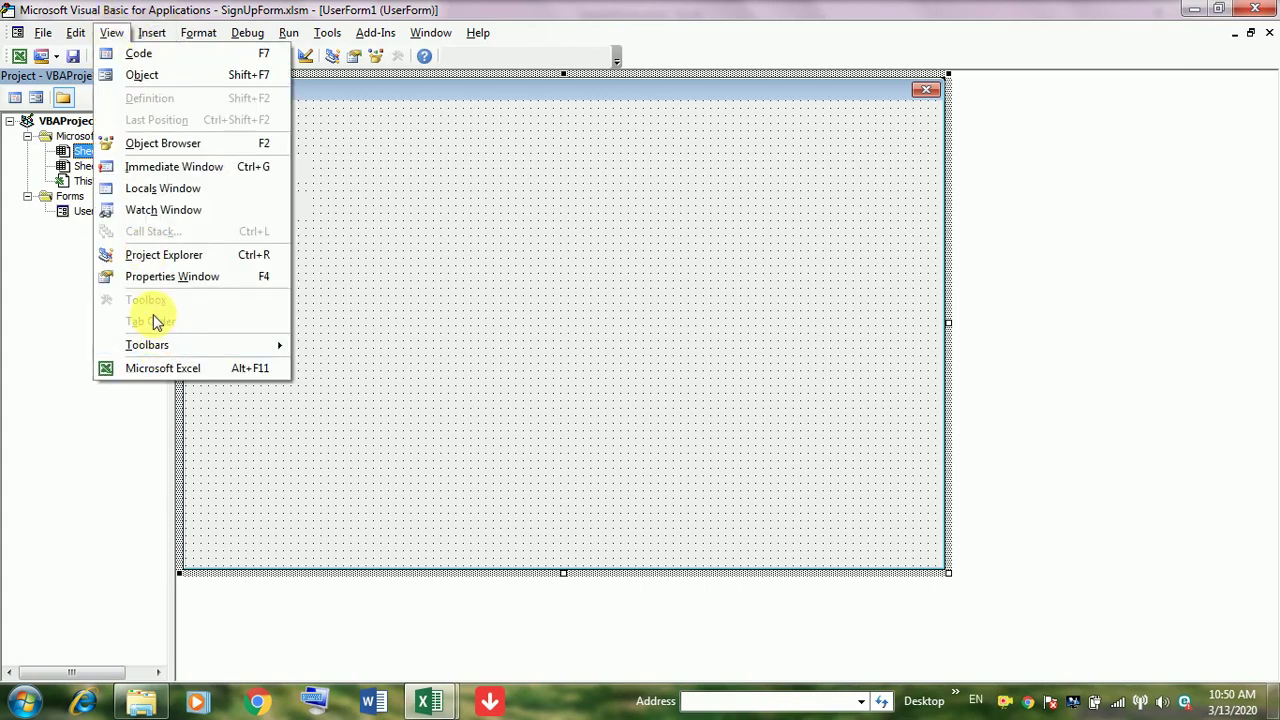
click(413, 90)
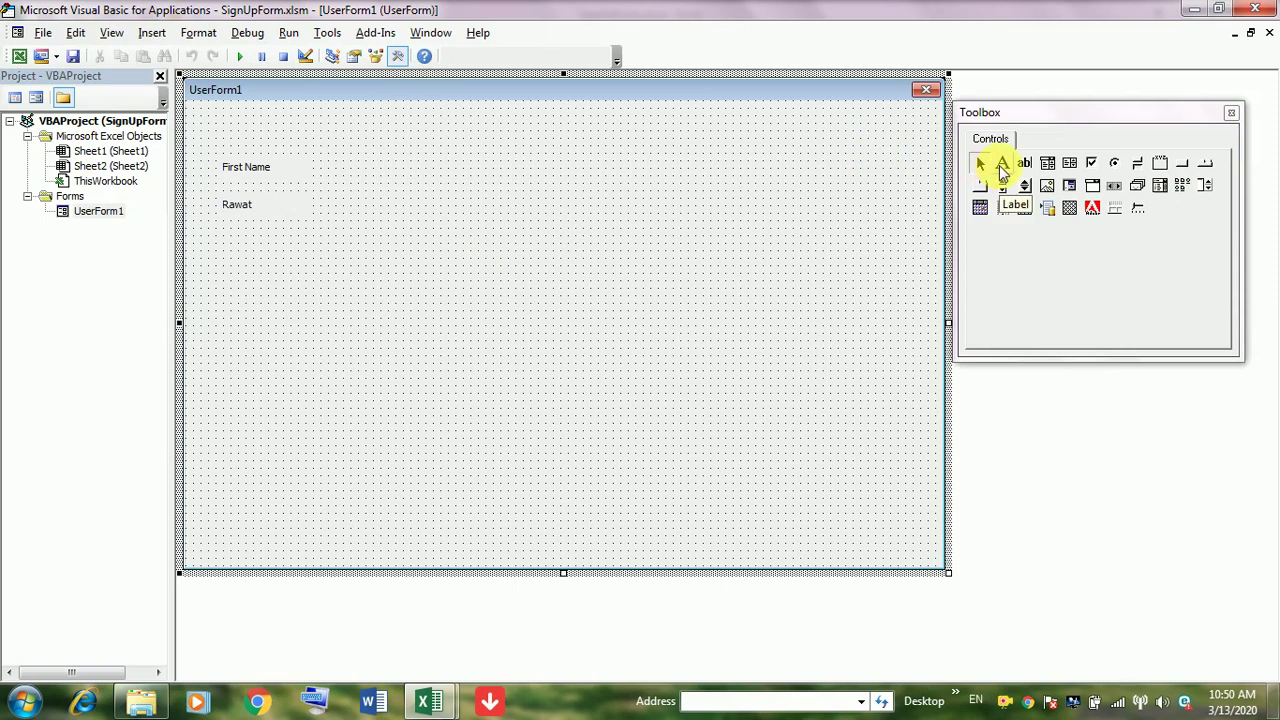
click(1003, 162)
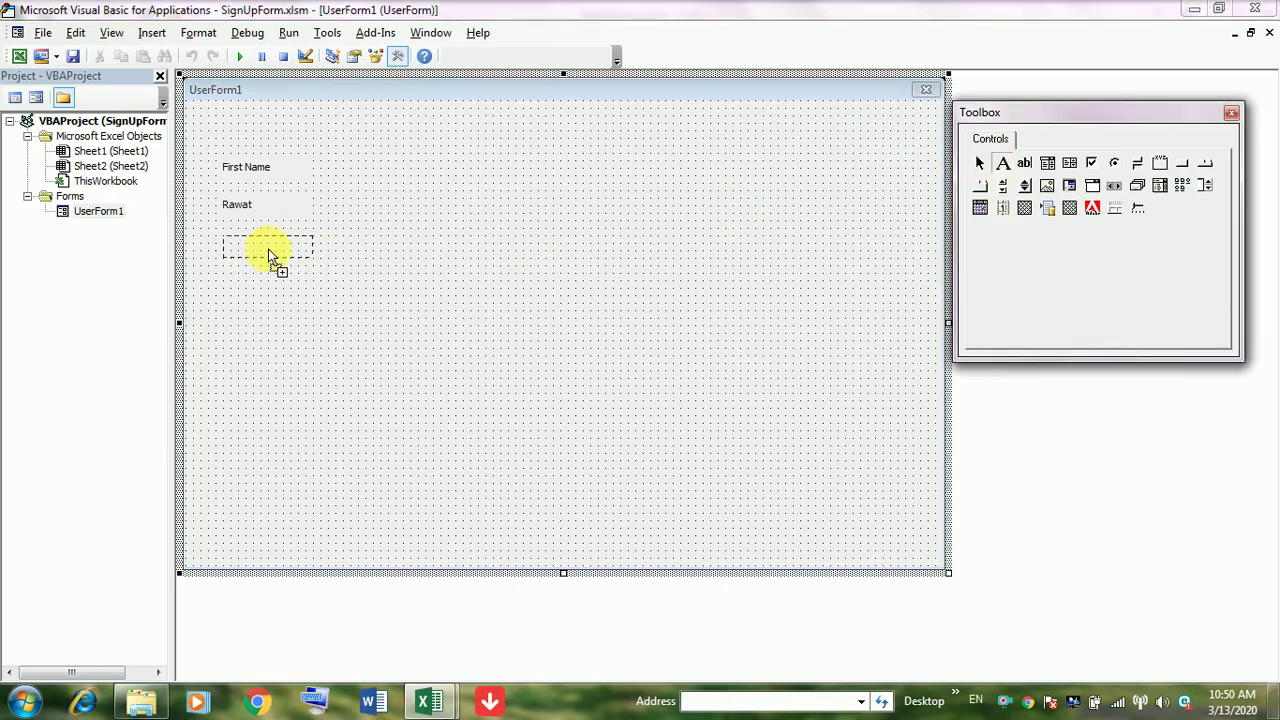
Add a Birth Date label below Rawat with a date picker beside it.
drag(263, 255, 270, 252)
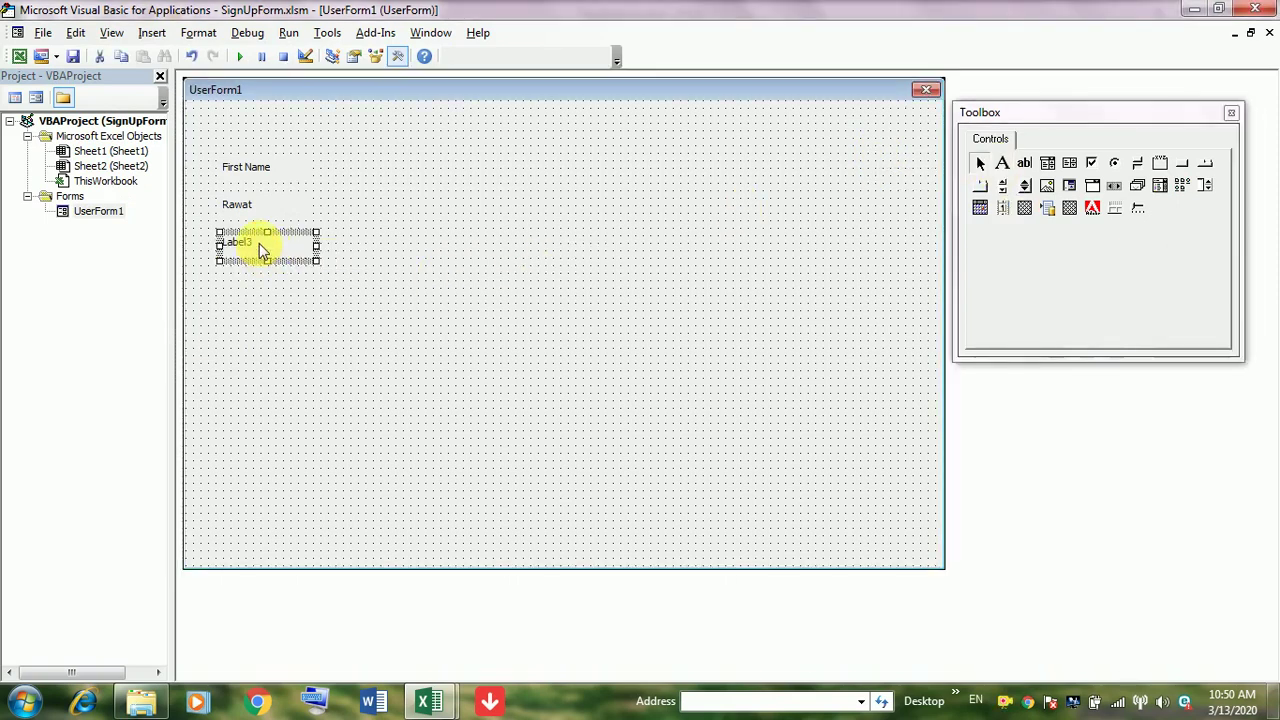
click(260, 250)
key(BackSpace)
text(Birth Date)
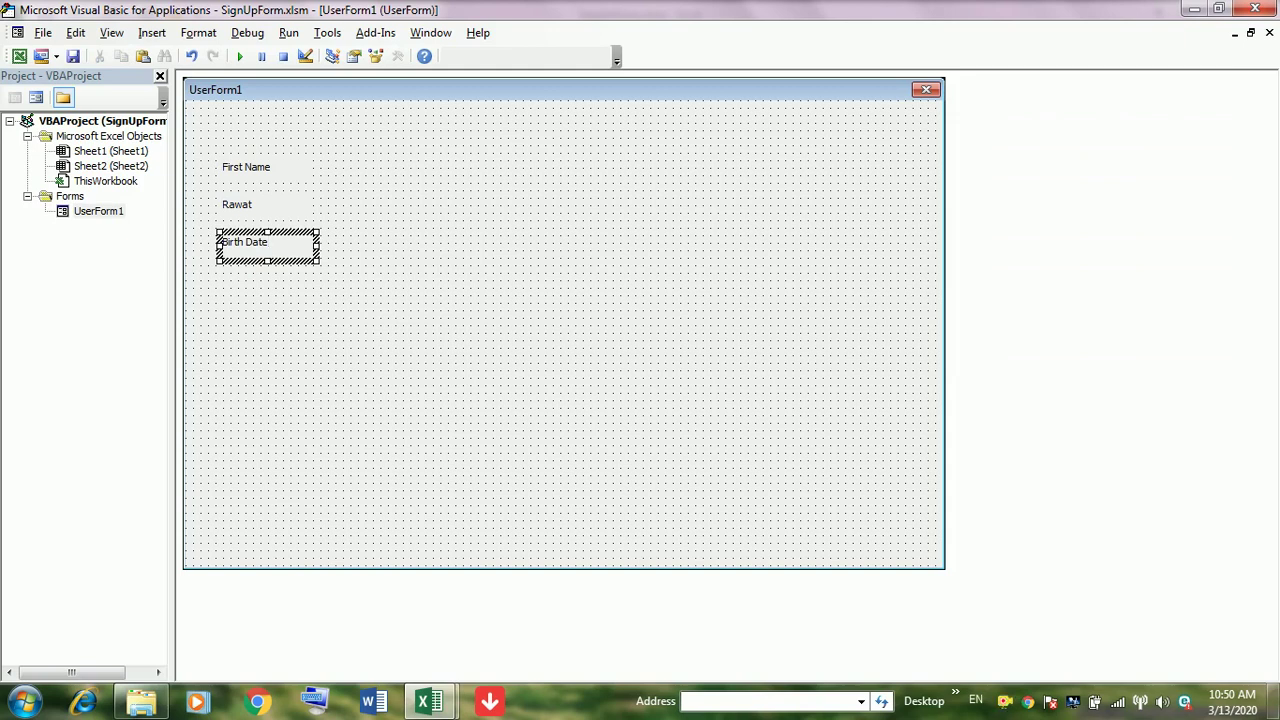
click(340, 270)
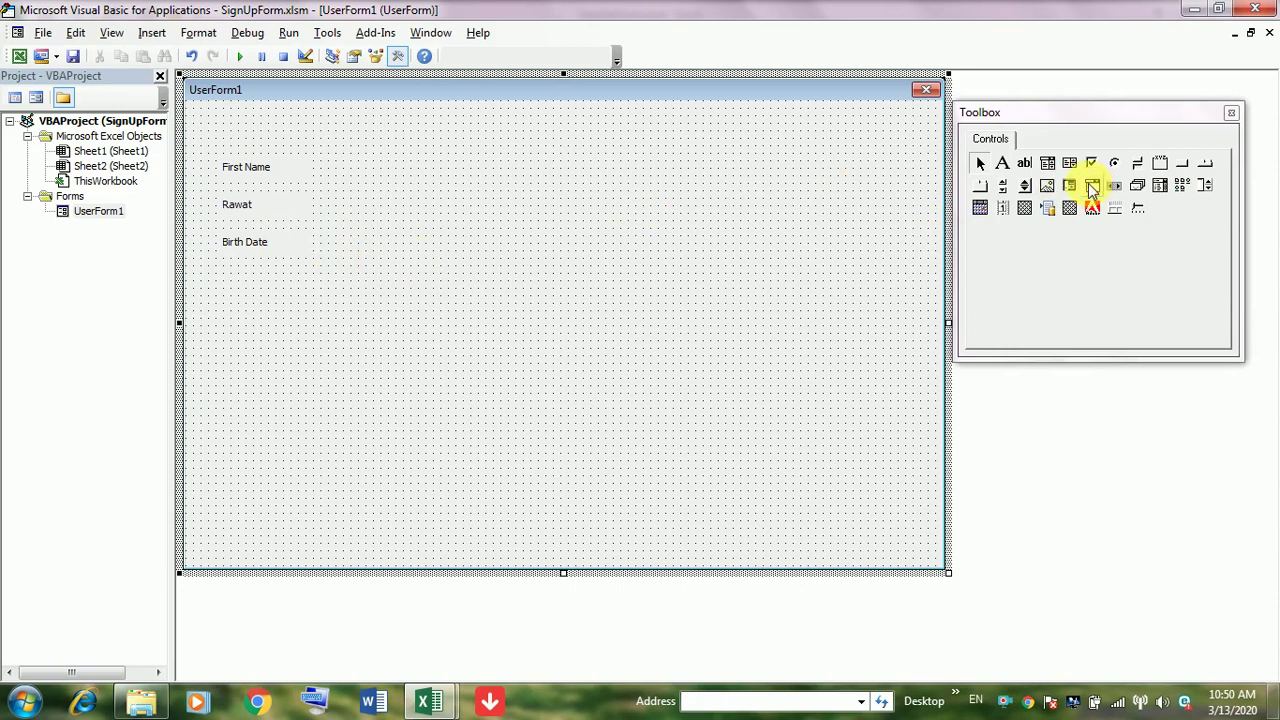
drag(1089, 185, 519, 241)
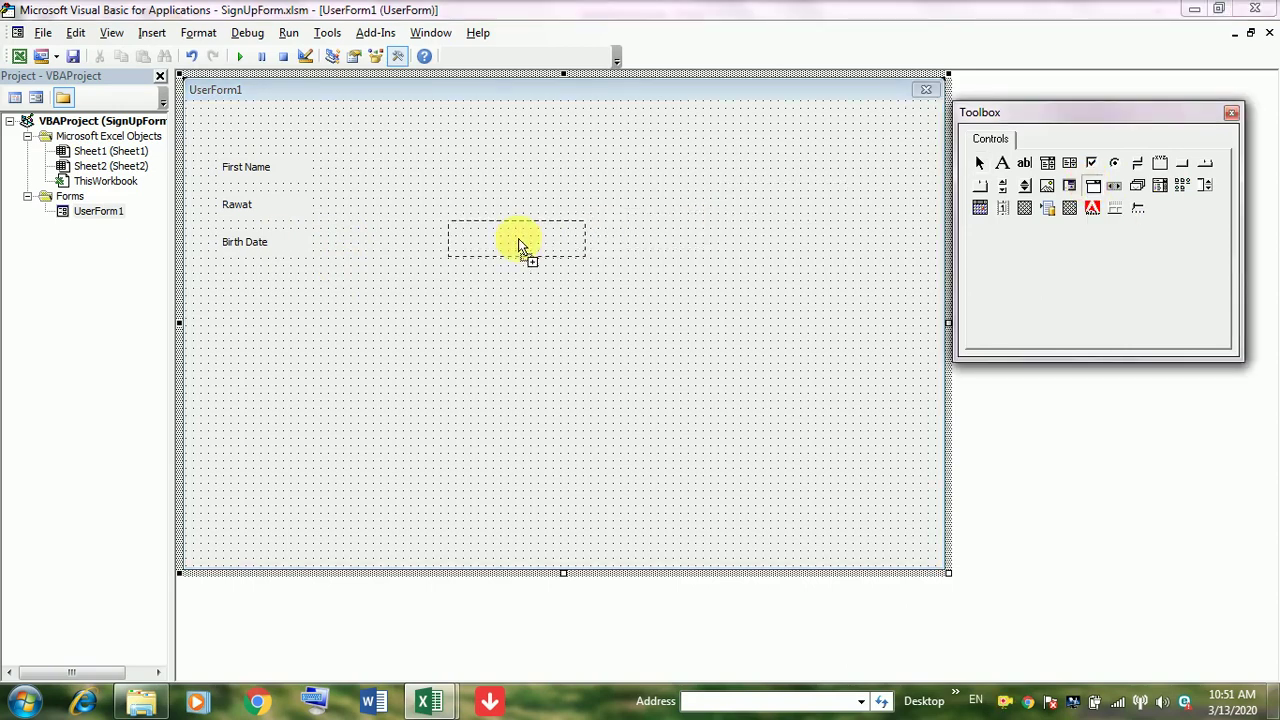
drag(388, 254, 400, 260)
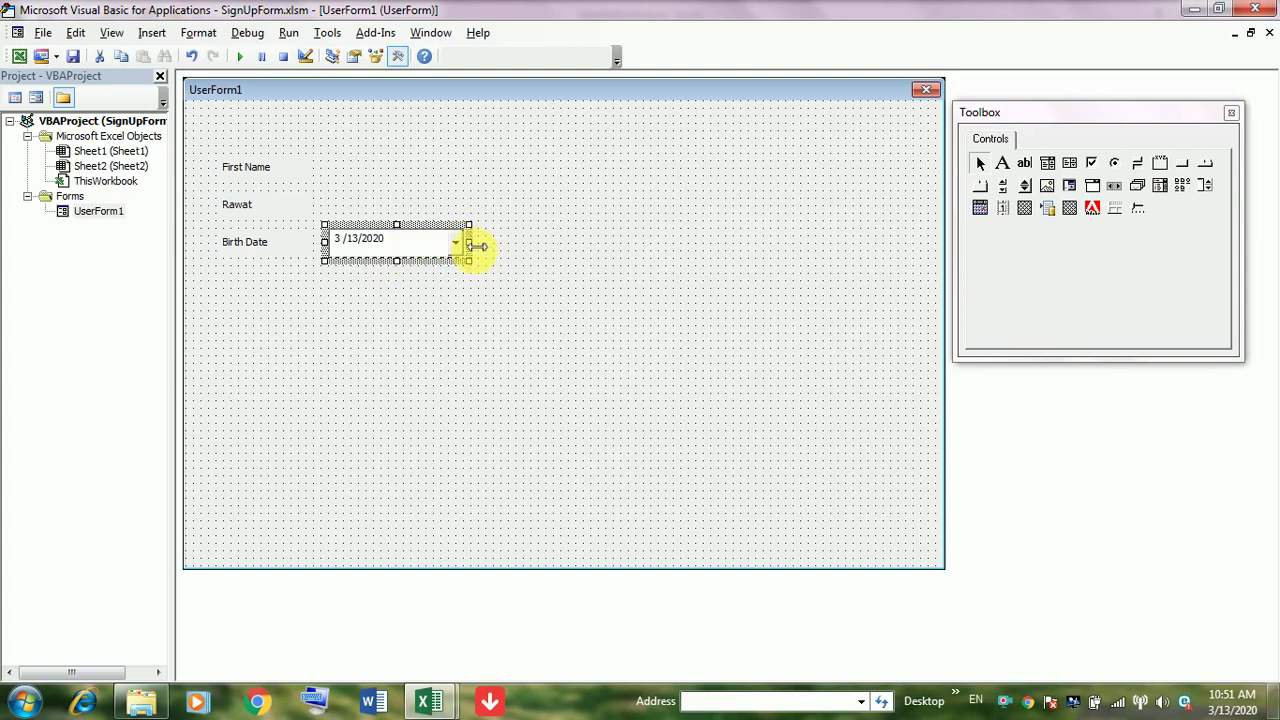
drag(476, 245, 470, 245)
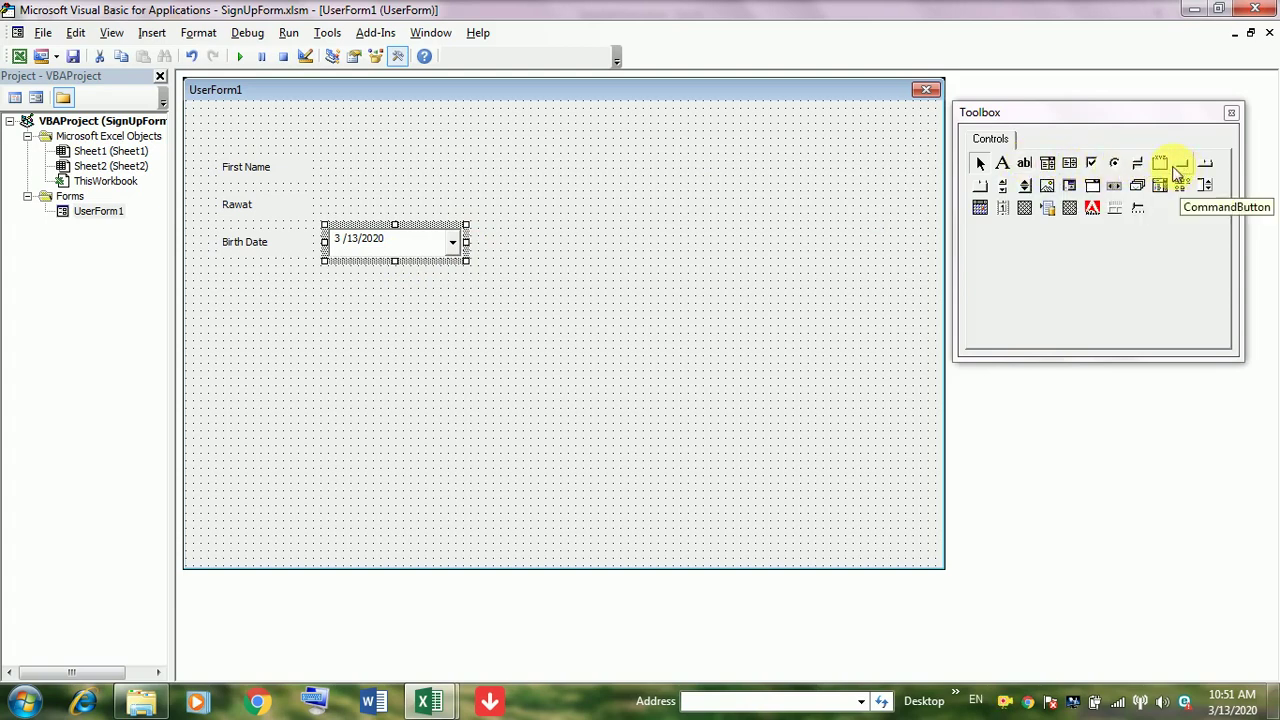
Add text boxes beside the First Name and Rawat labels, widening the First Name box.
click(1025, 165)
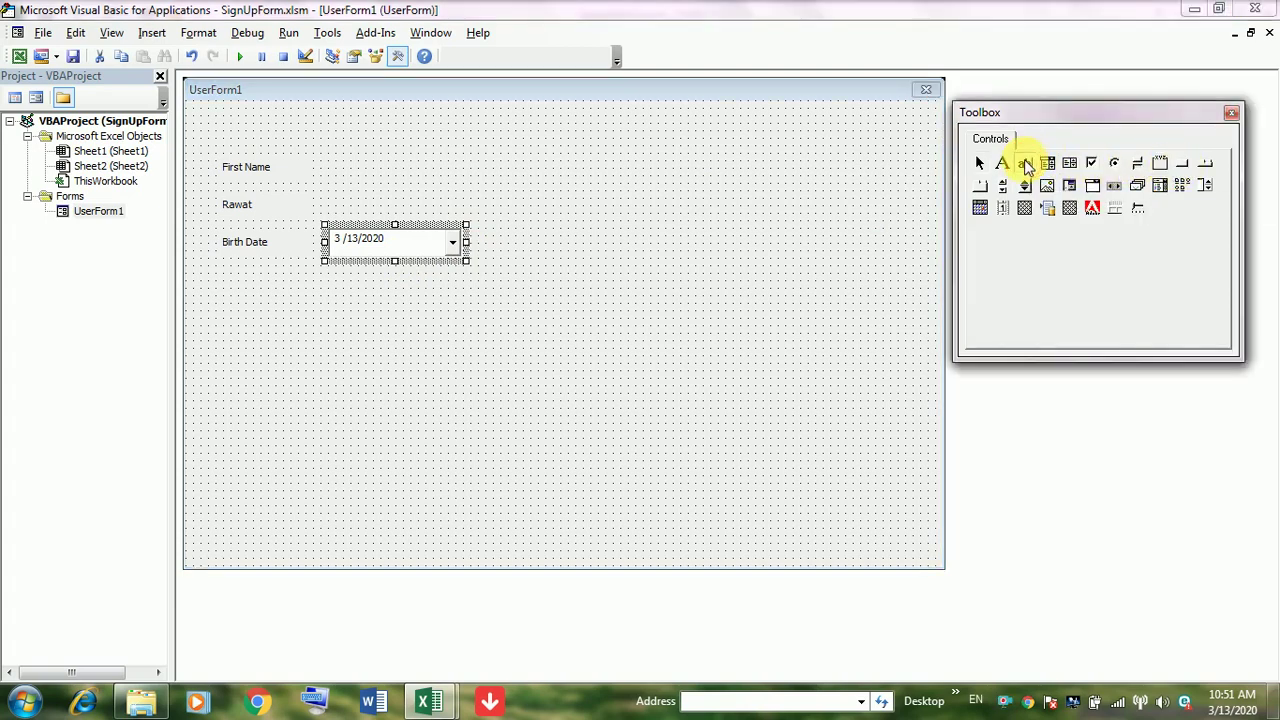
click(378, 172)
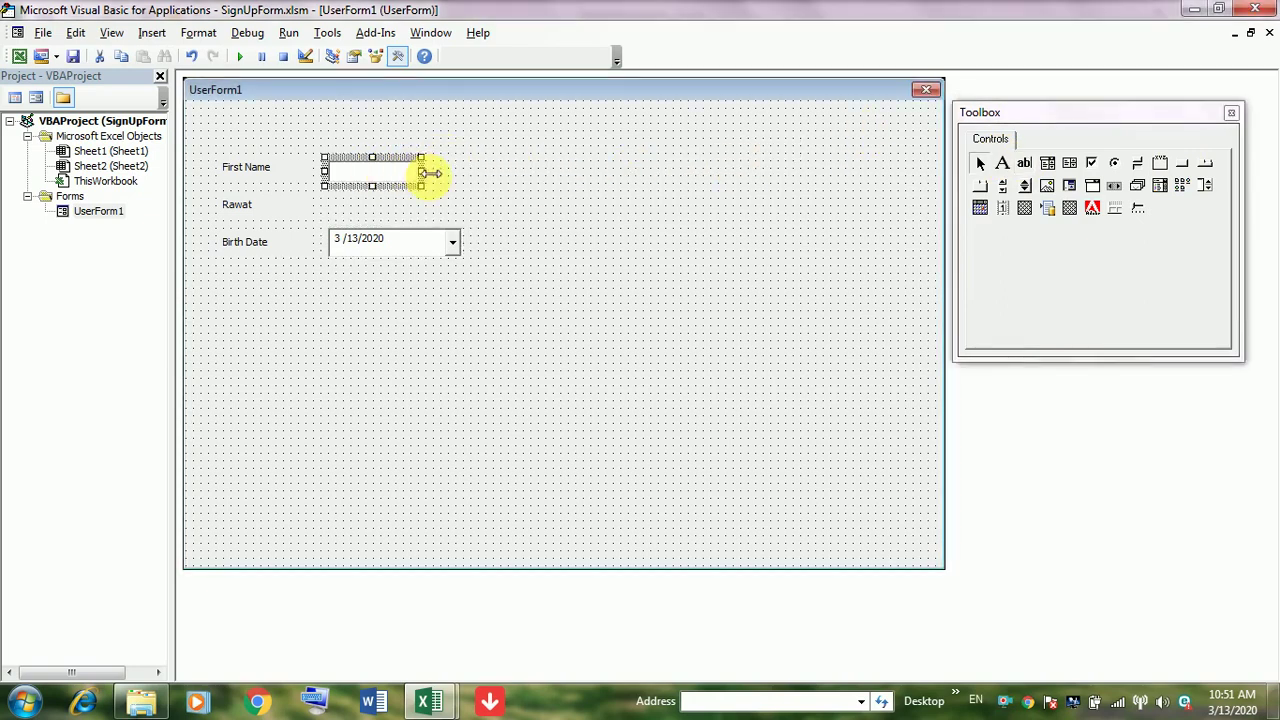
drag(428, 173, 543, 191)
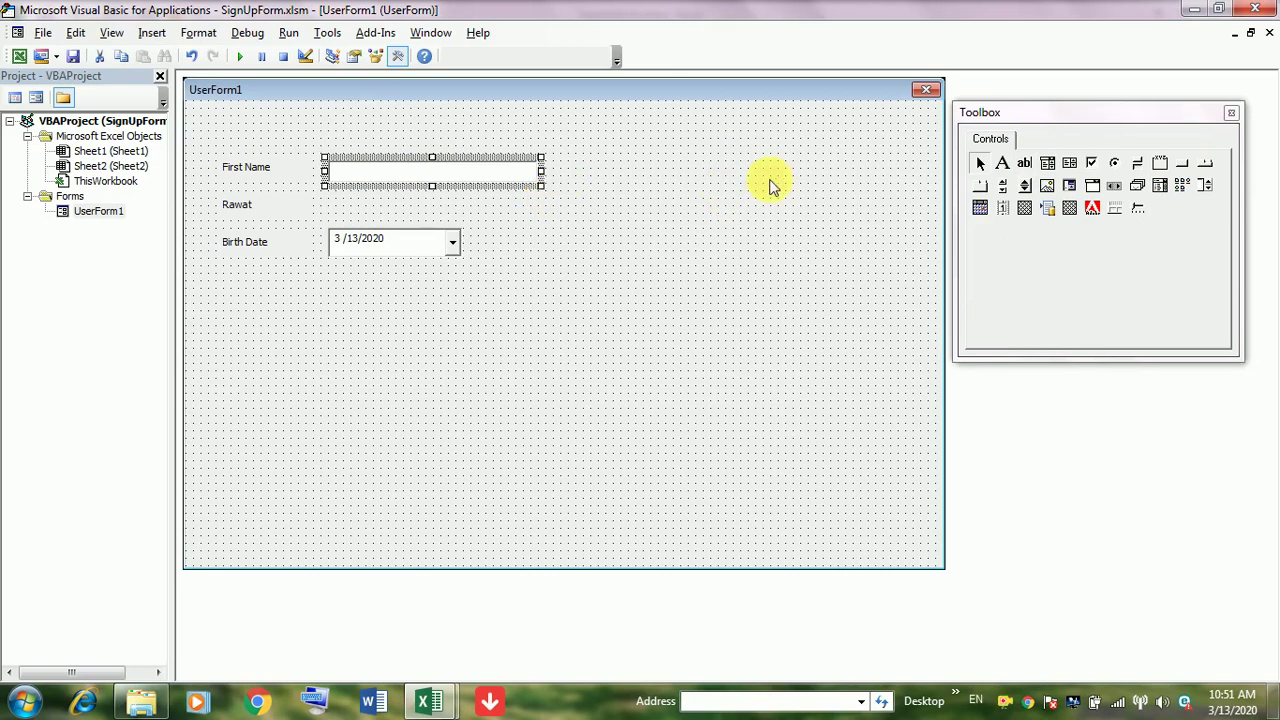
drag(1027, 165, 357, 238)
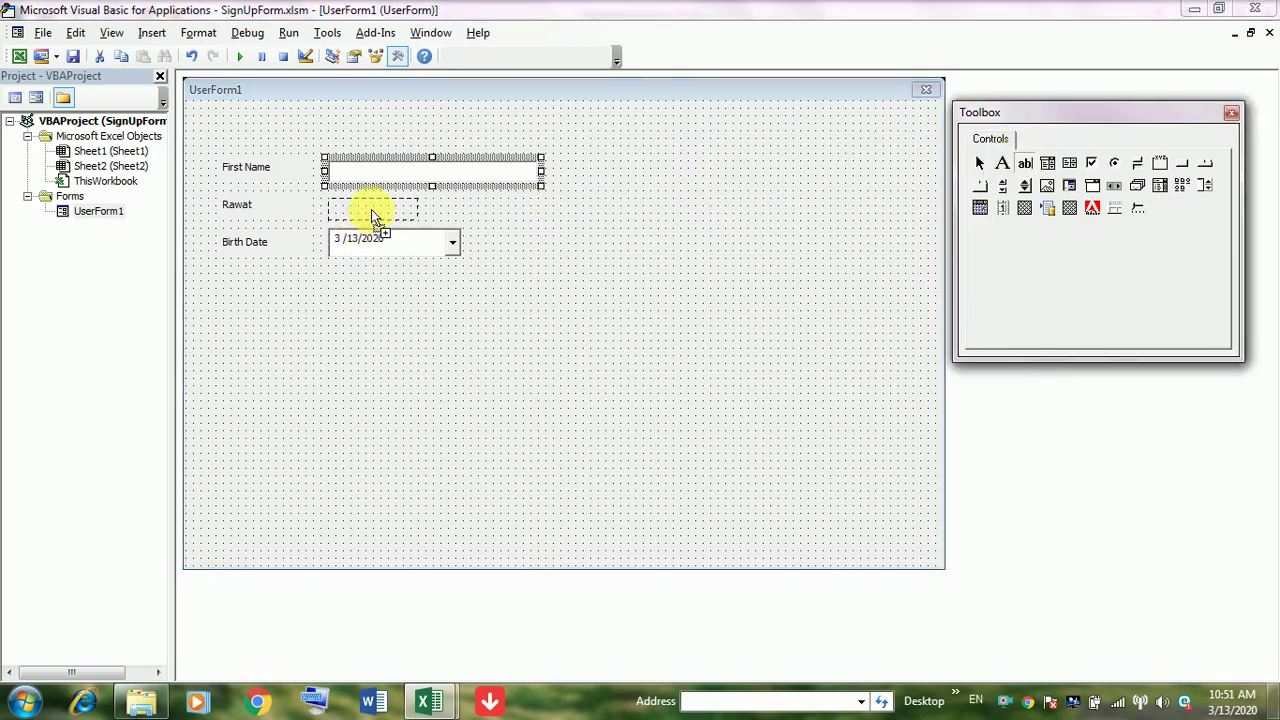
drag(365, 224, 371, 209)
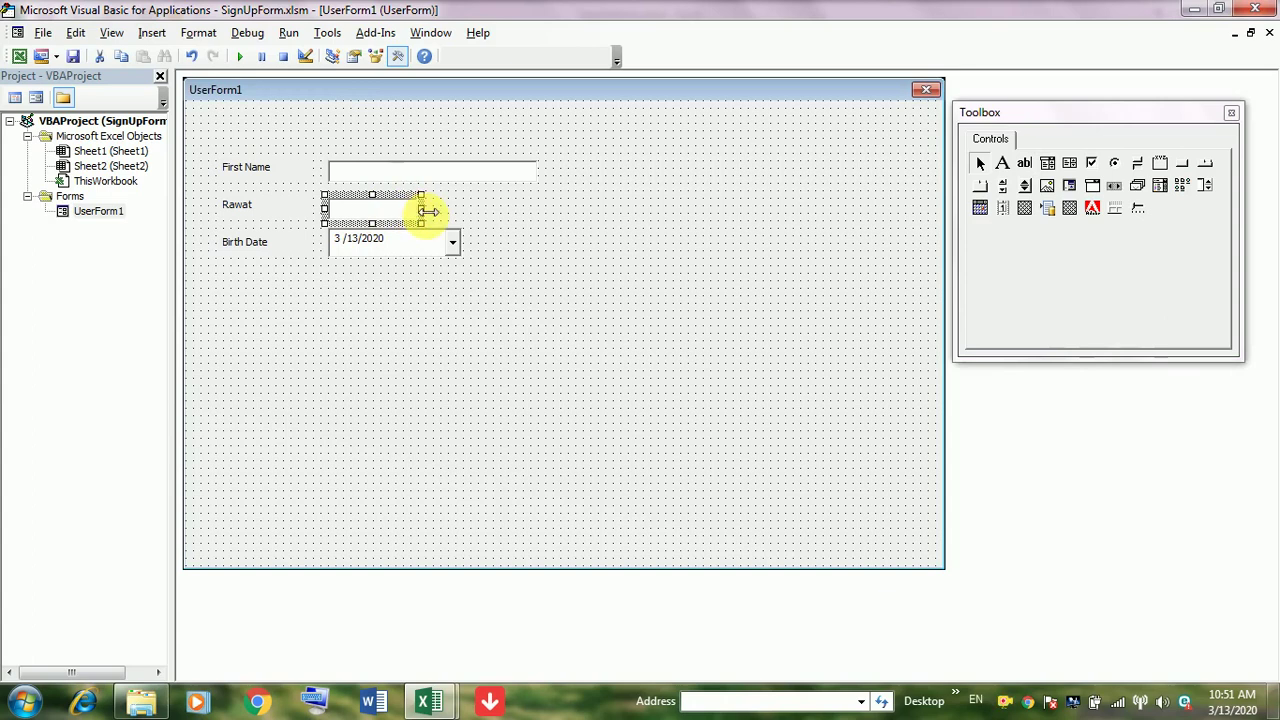
click(474, 219)
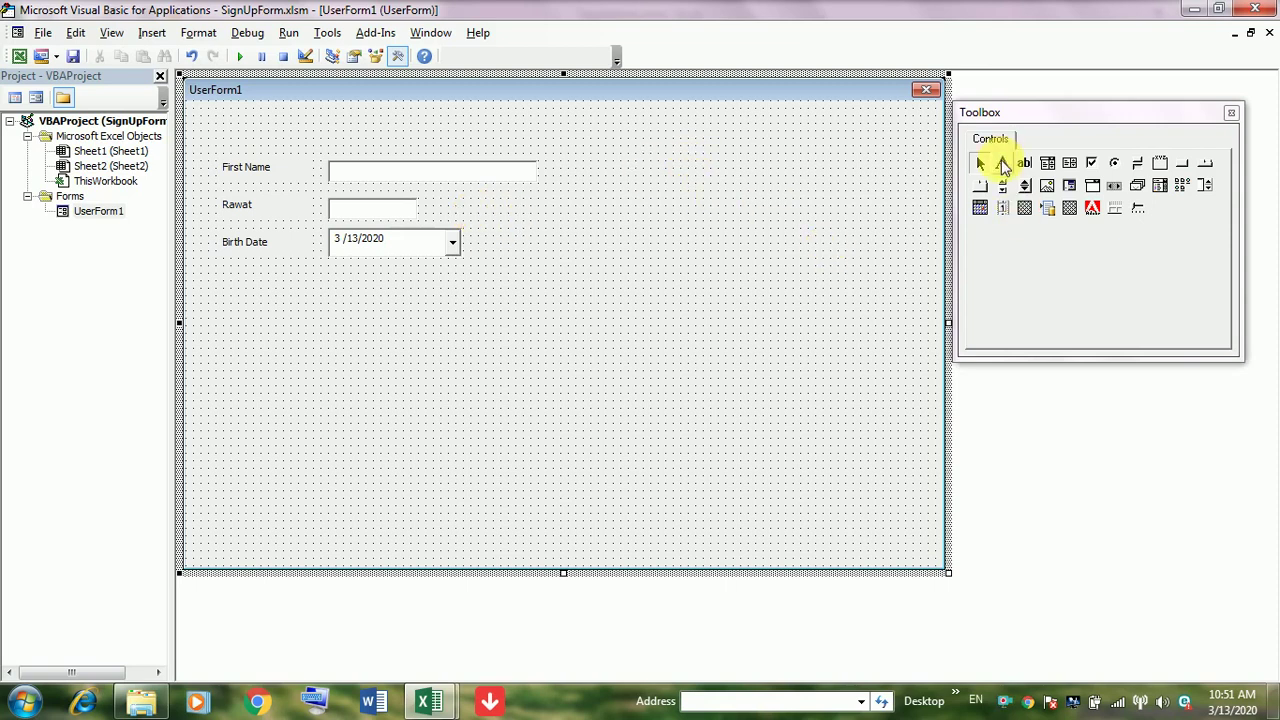
Add a Gender label right of the date picker with a Male option button beside it.
click(1003, 165)
drag(1003, 168, 545, 250)
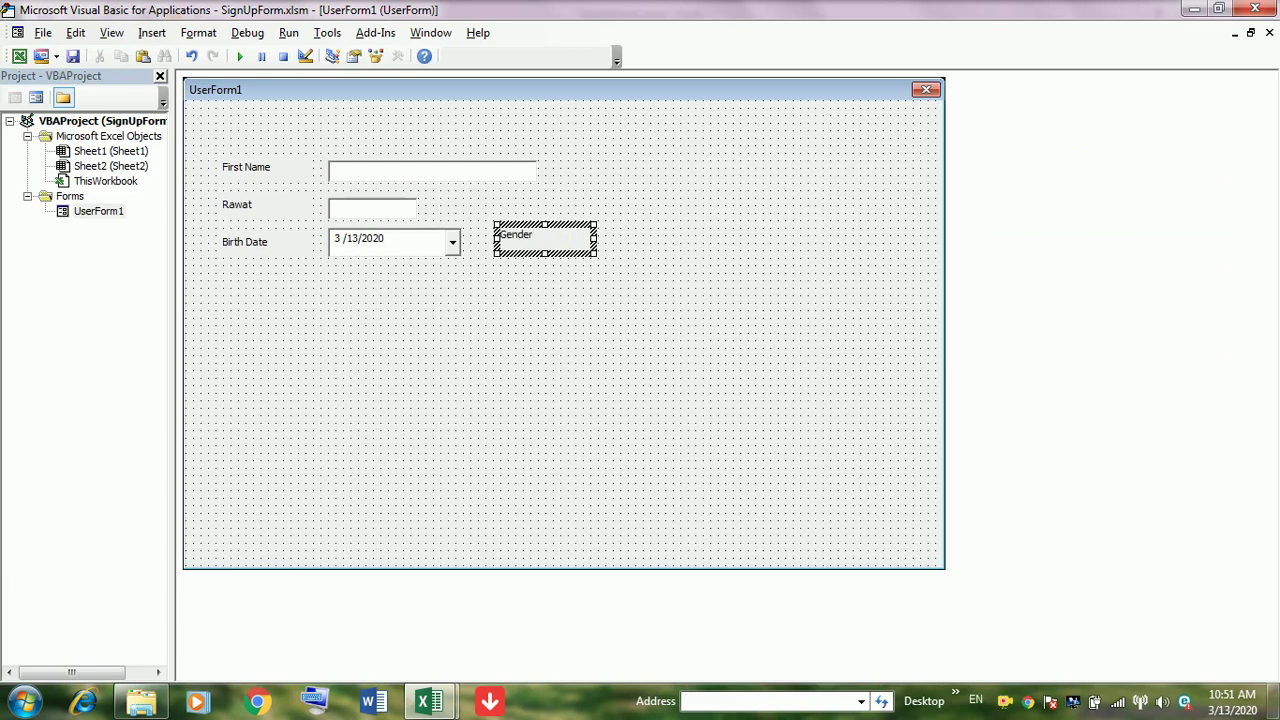
click(667, 245)
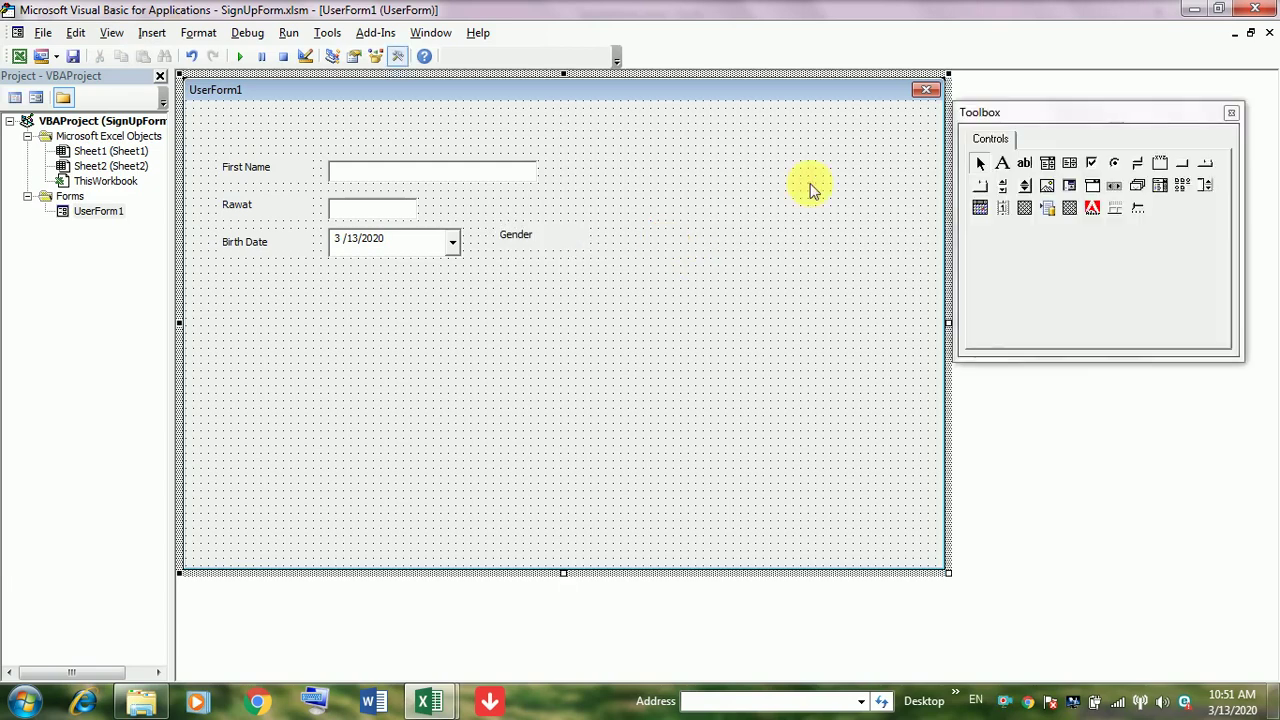
drag(1114, 165, 669, 246)
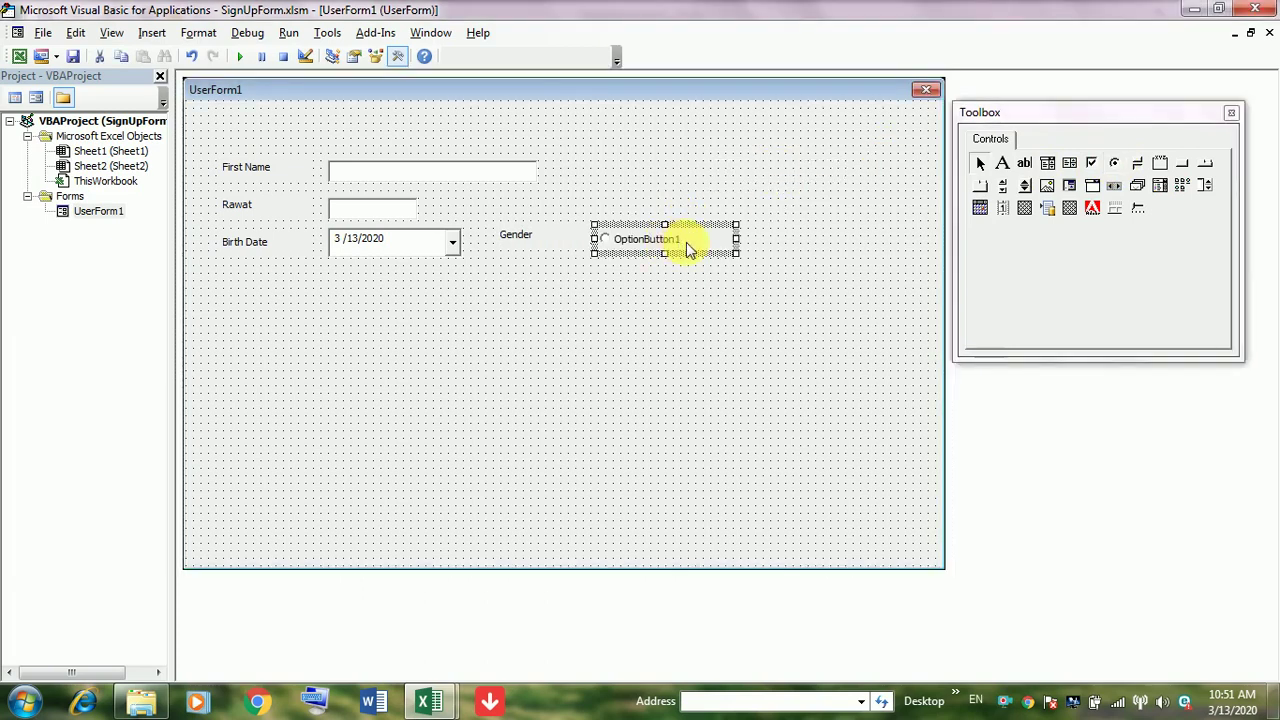
click(686, 250)
key(BackSpace)
key(BackSpace)
key(BackSpace)
key(BackSpace)
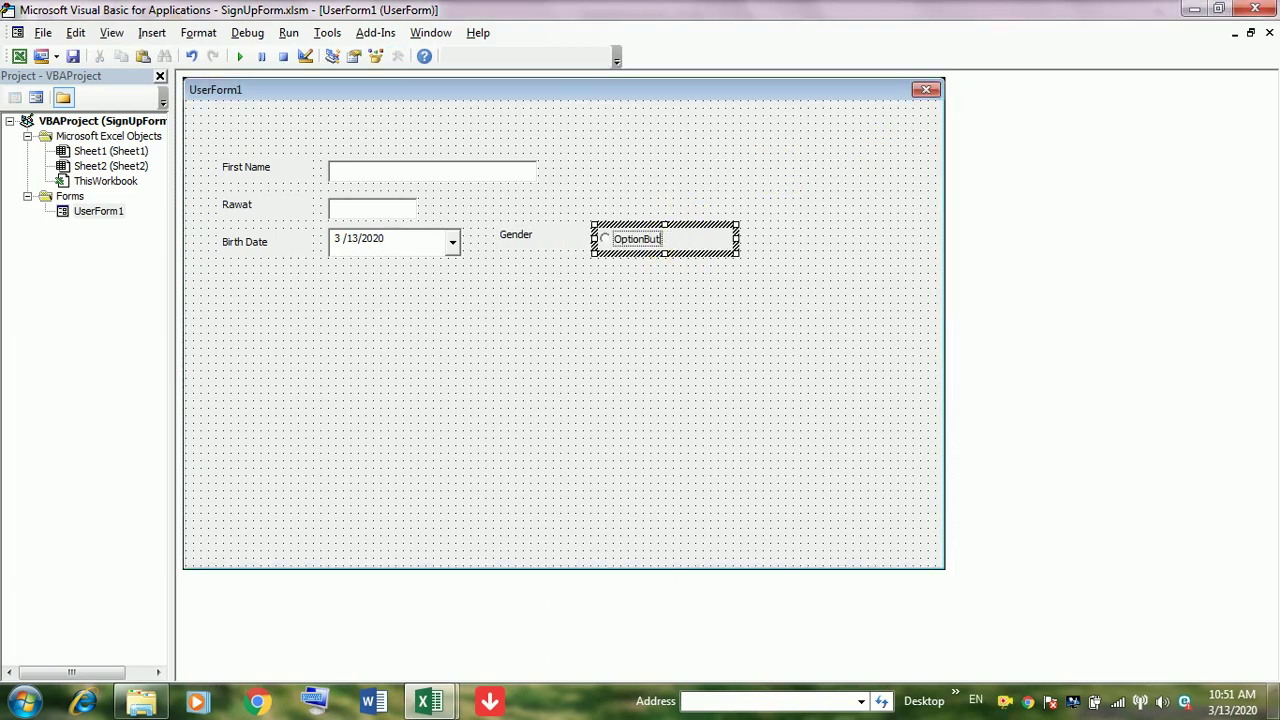
key(BackSpace)
key(BackSpace)
key(BackSpace)
text(Male)
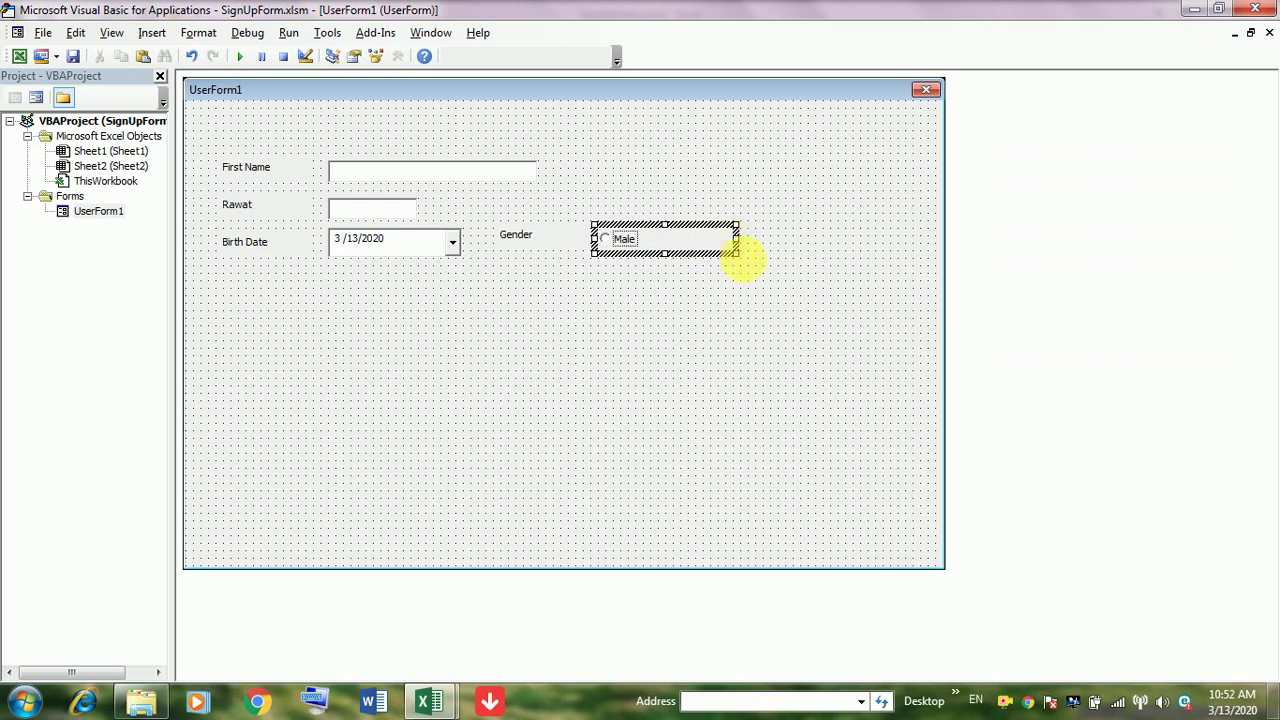
click(729, 251)
Shrink the Male option button to fit and add a Female option button next to it.
click(713, 248)
click(730, 243)
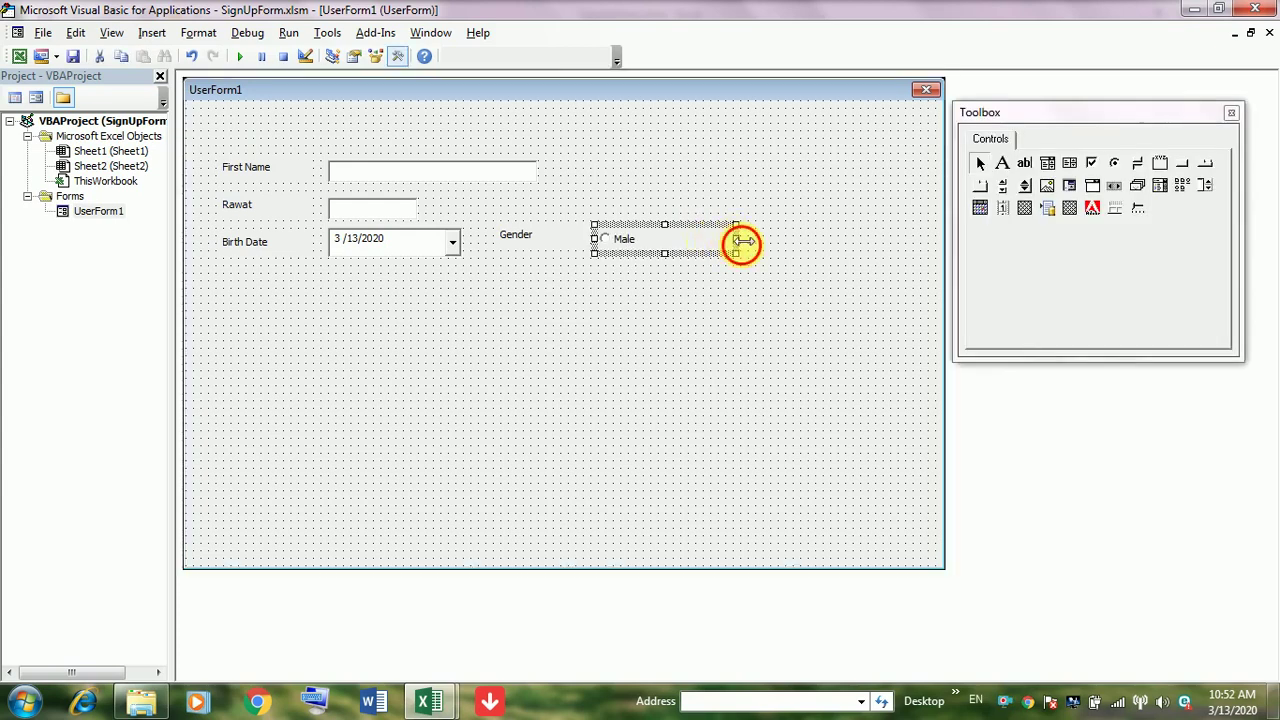
drag(736, 238, 652, 238)
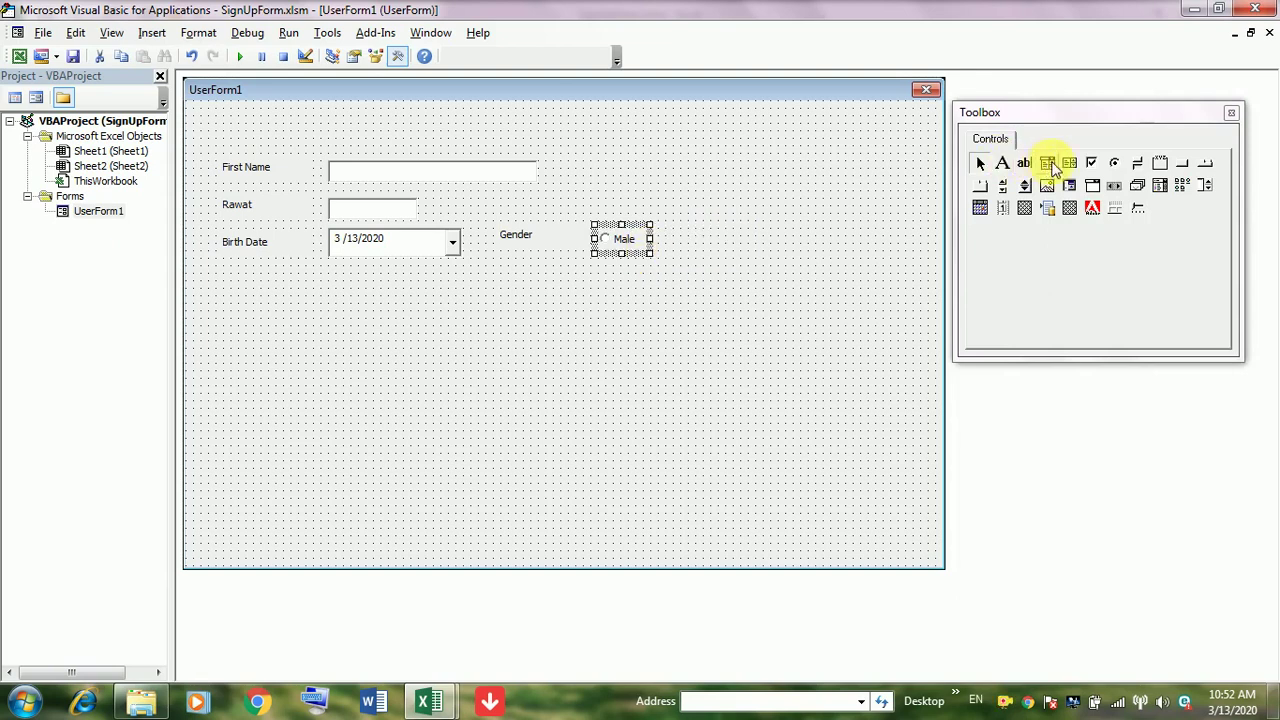
mouse_move(1116, 166)
mouse_down()
mouse_move(724, 246)
mouse_move(750, 244)
mouse_up()
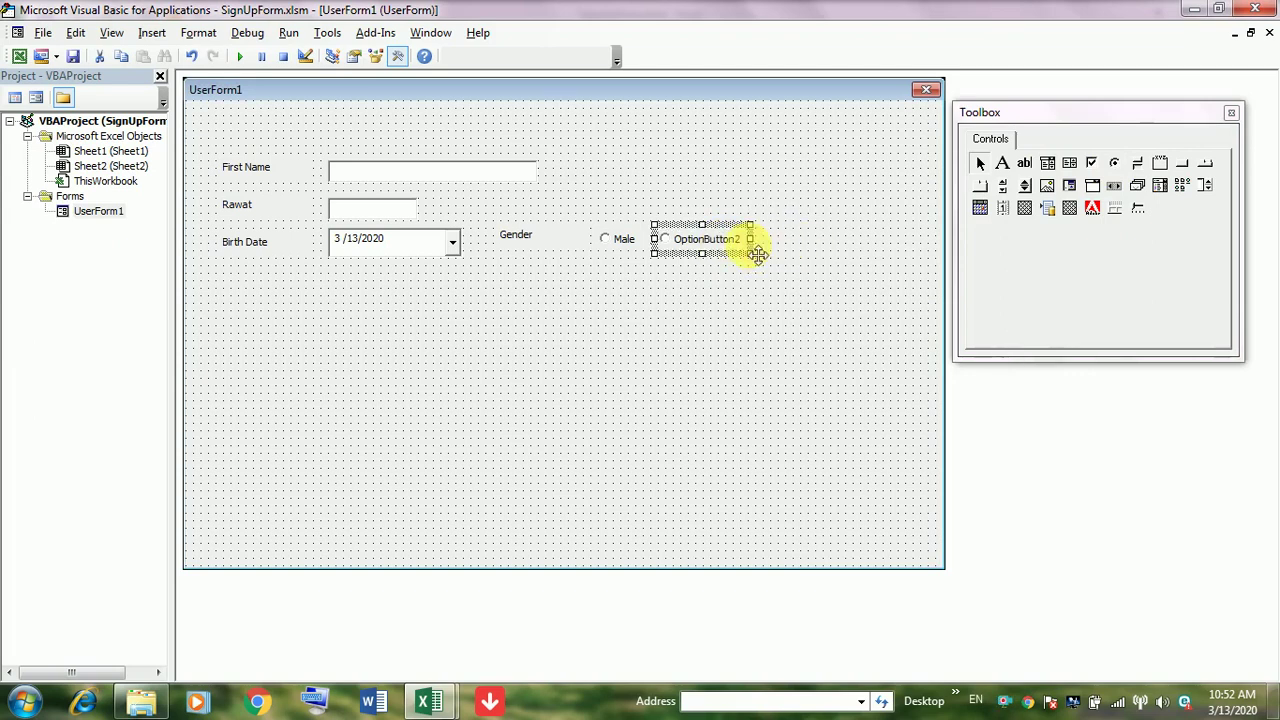
click(741, 247)
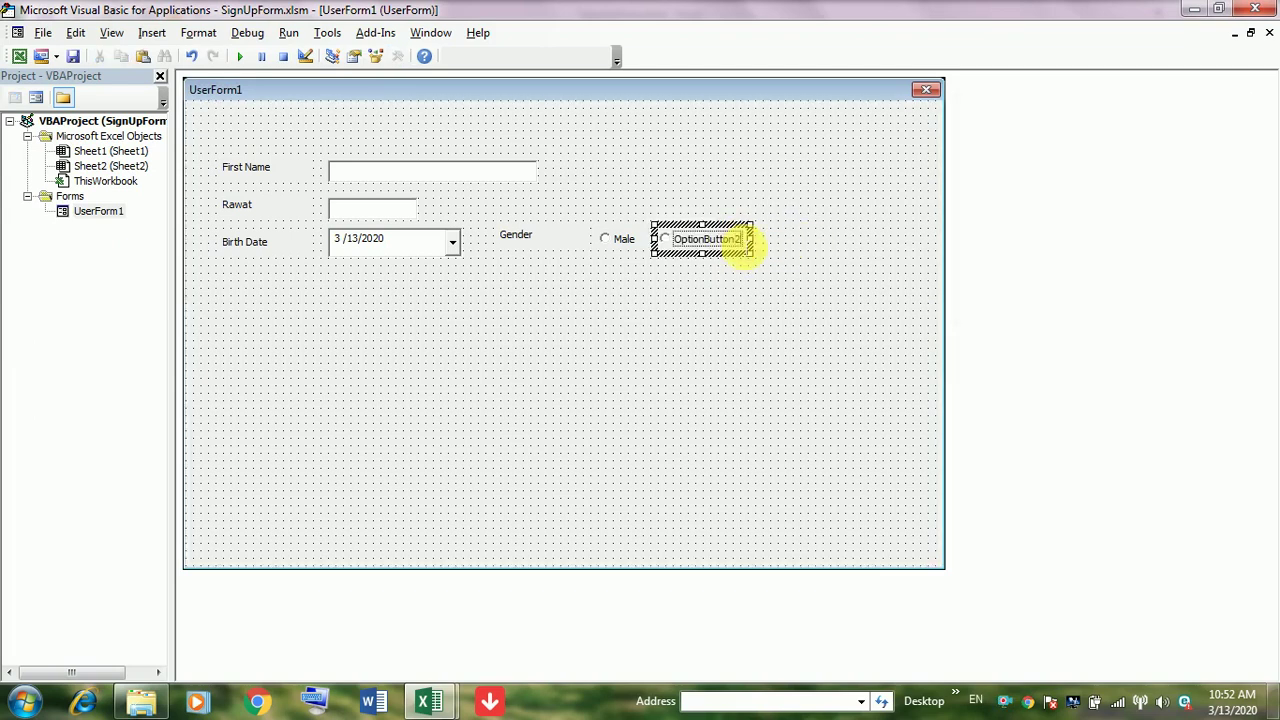
key(BackSpace)
key(BackSpace)
key(BackSpace)
key(BackSpace)
text(Female)
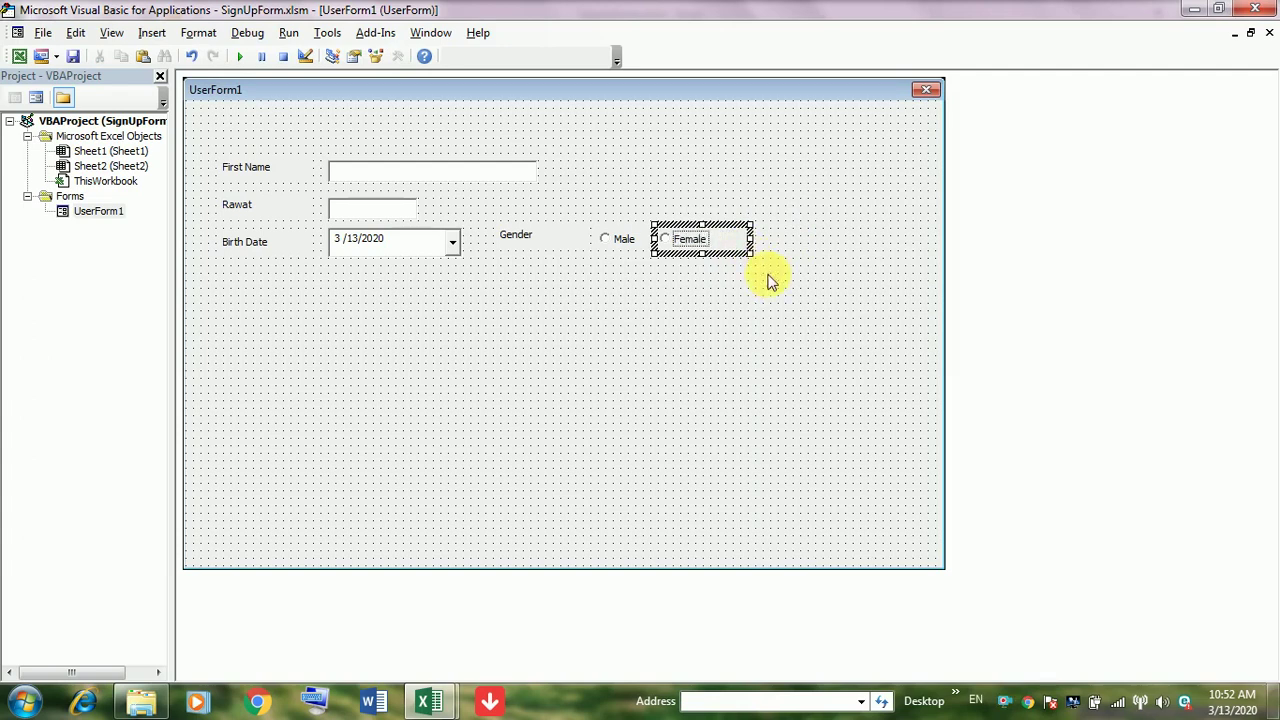
click(713, 294)
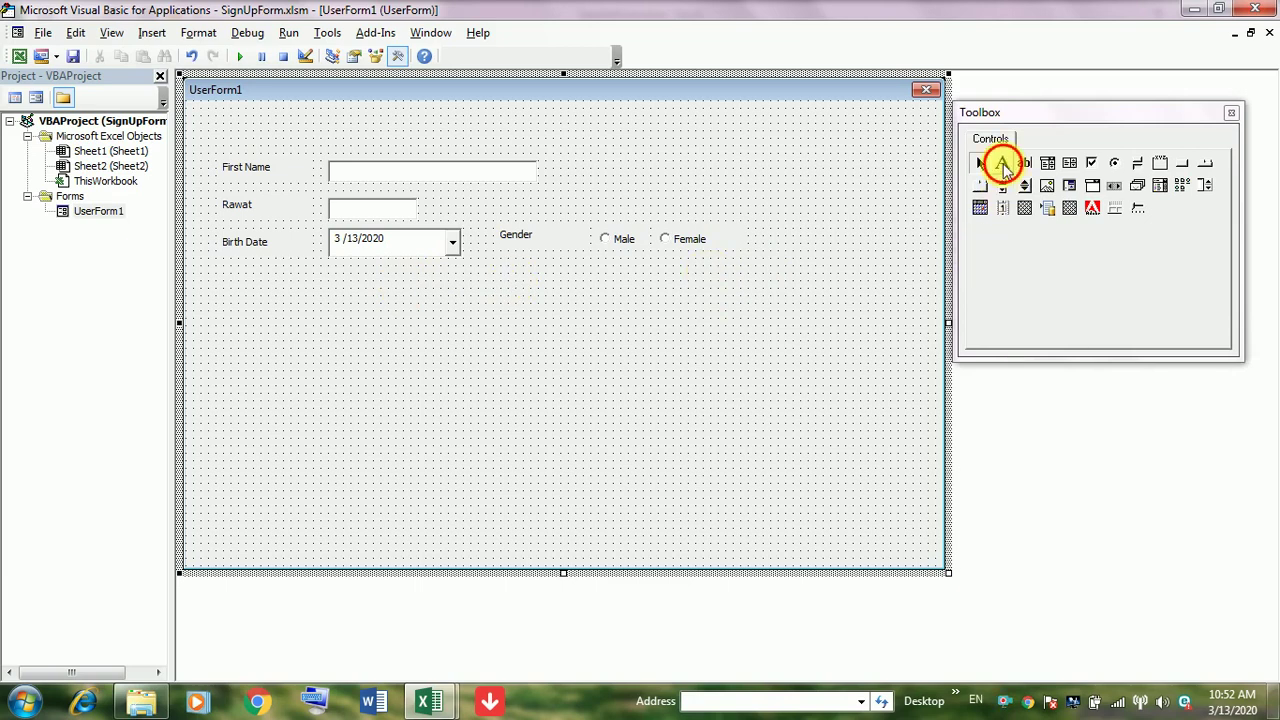
Add a Password label below Birth Date with a text box beside it.
click(1002, 162)
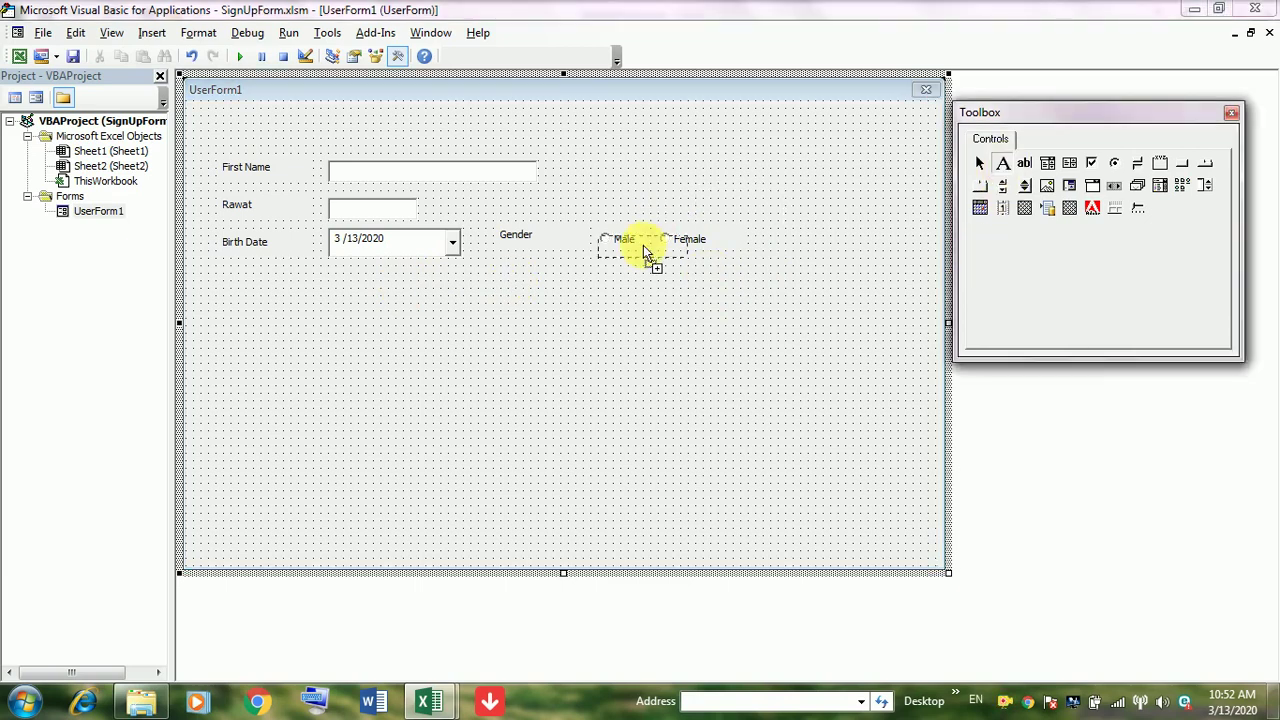
click(275, 290)
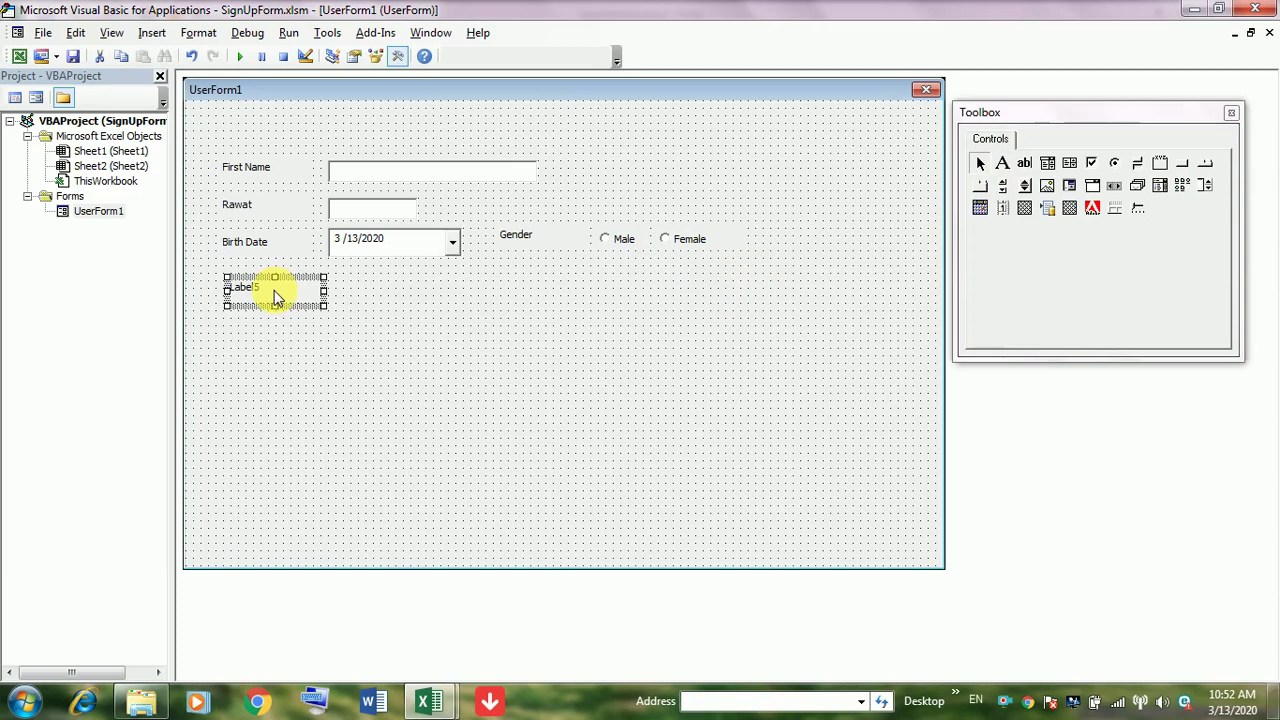
click(273, 291)
key(BackSpace)
key(BackSpace)
key(BackSpace)
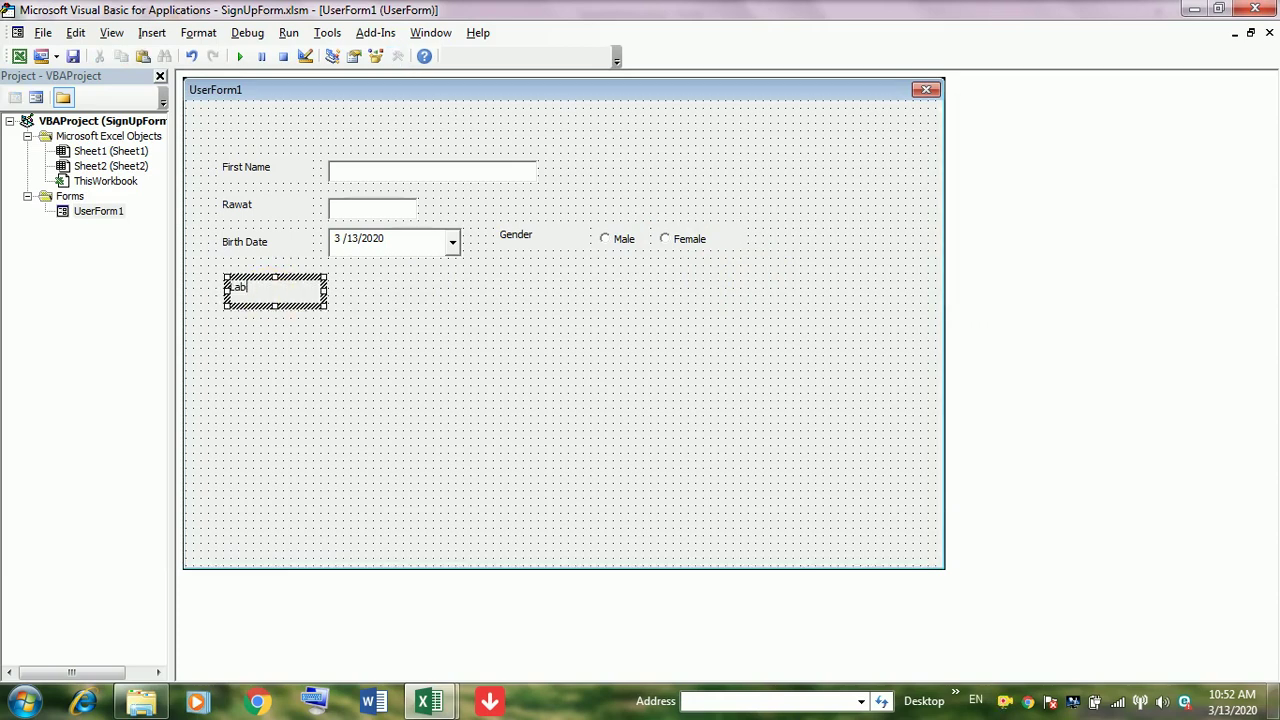
key(BackSpace)
key(BackSpace)
key(BackSpace)
text(assword)
click(343, 306)
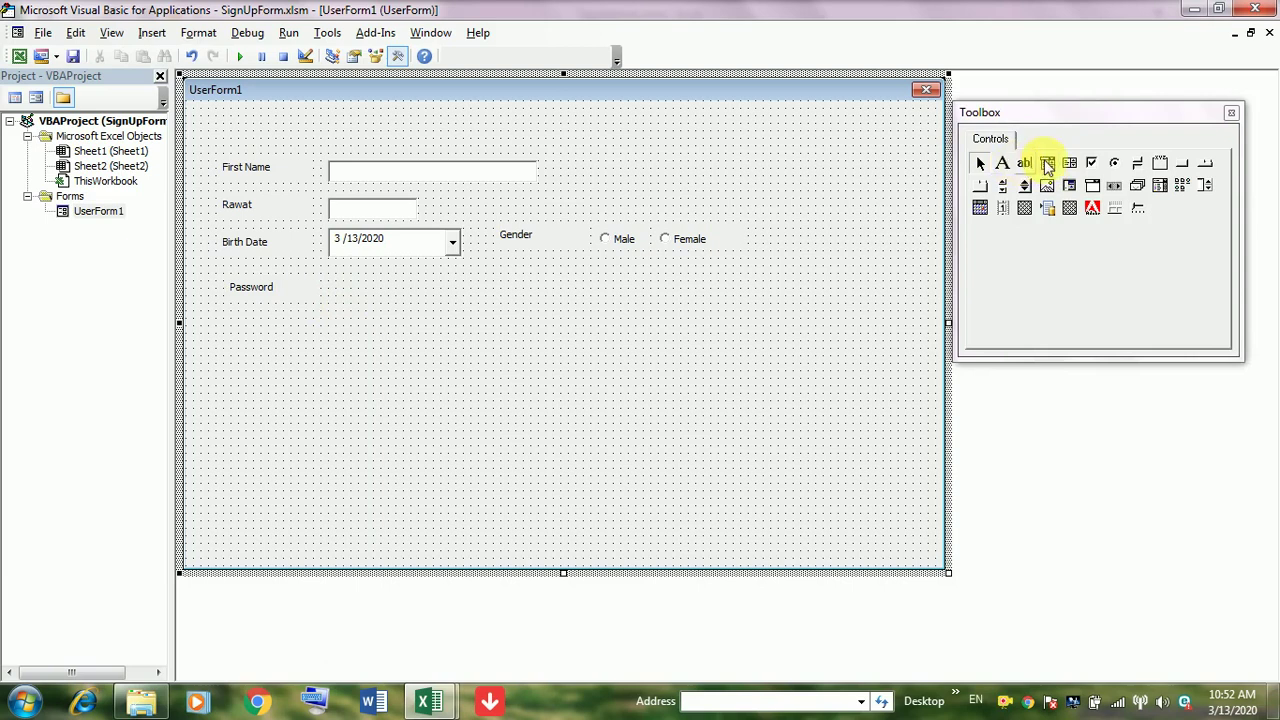
mouse_move(1025, 163)
mouse_down()
mouse_move(395, 310)
mouse_move(378, 297)
mouse_move(466, 298)
mouse_up()
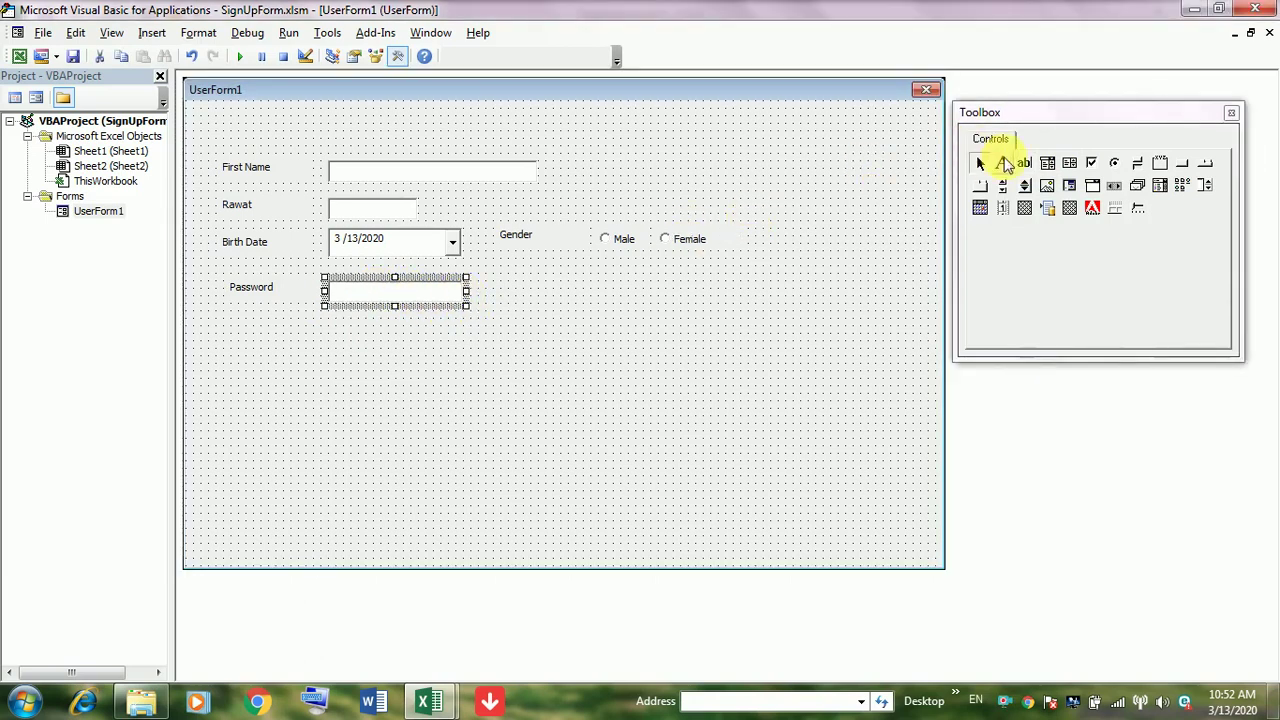
Add a Confirm Password label and text box to the right of the Password box.
drag(1003, 165, 533, 295)
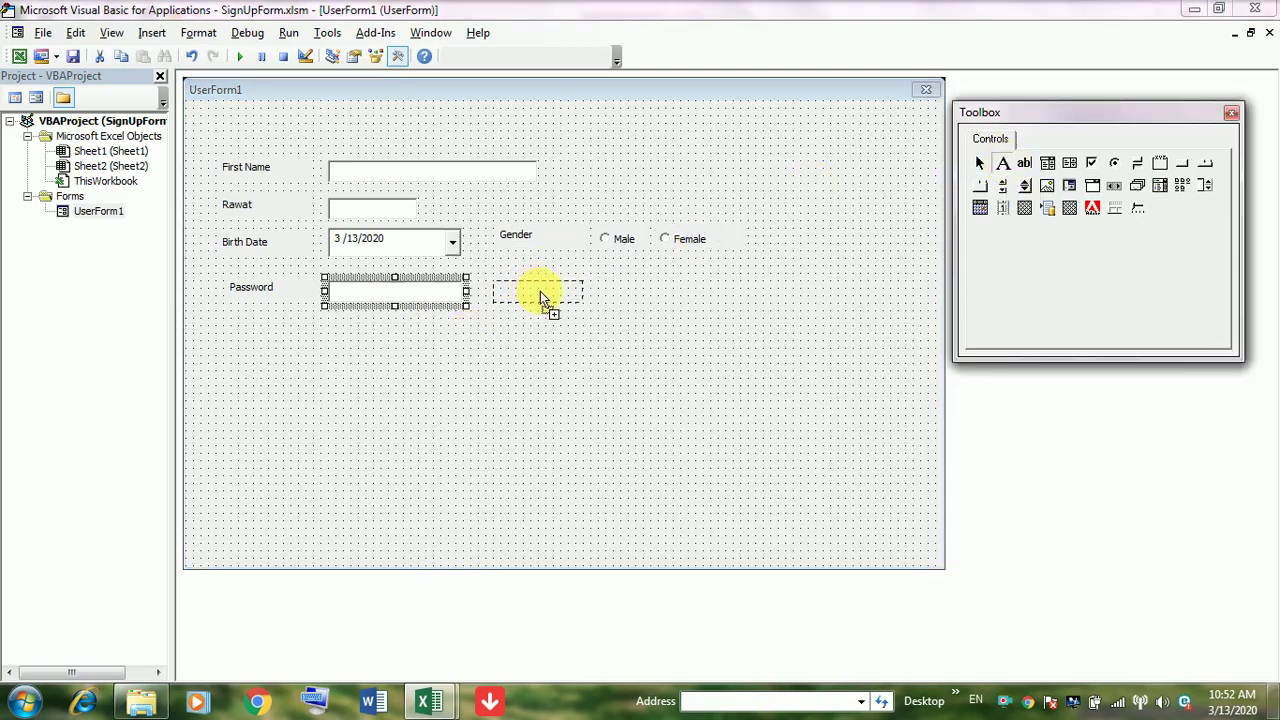
drag(543, 291, 543, 291)
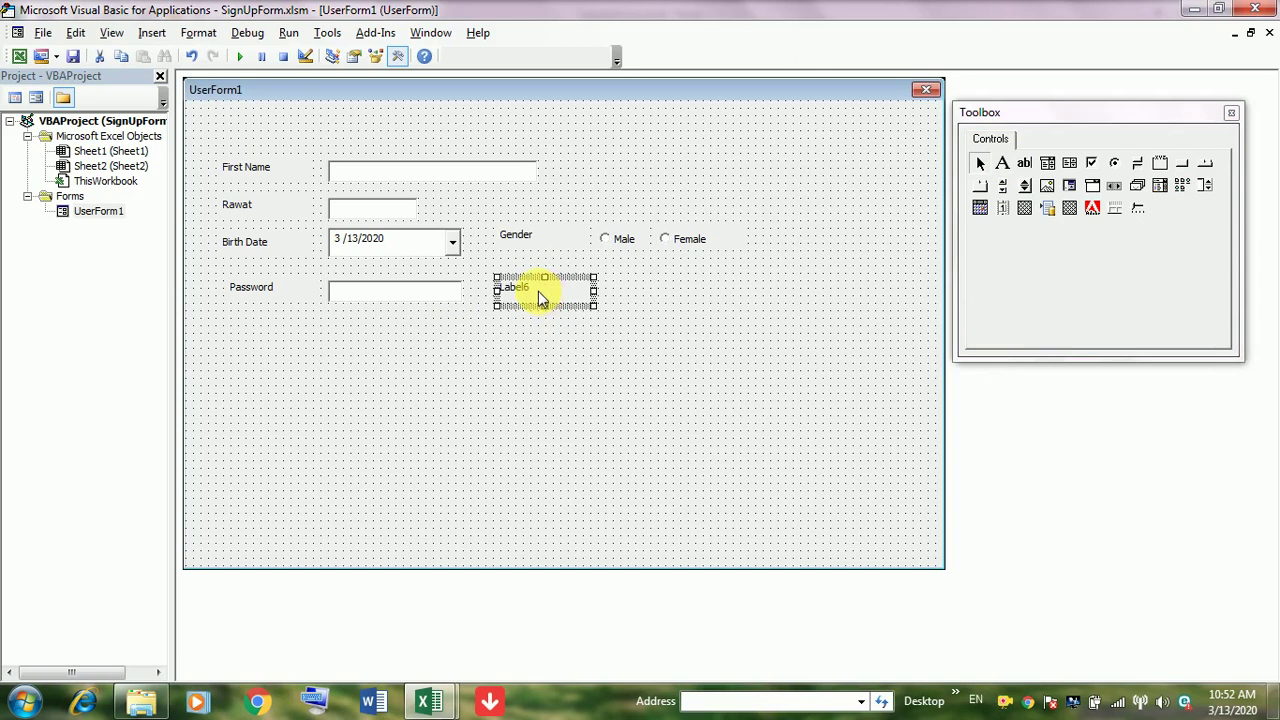
click(538, 291)
key(BackSpace)
key(BackSpace)
key(BackSpace)
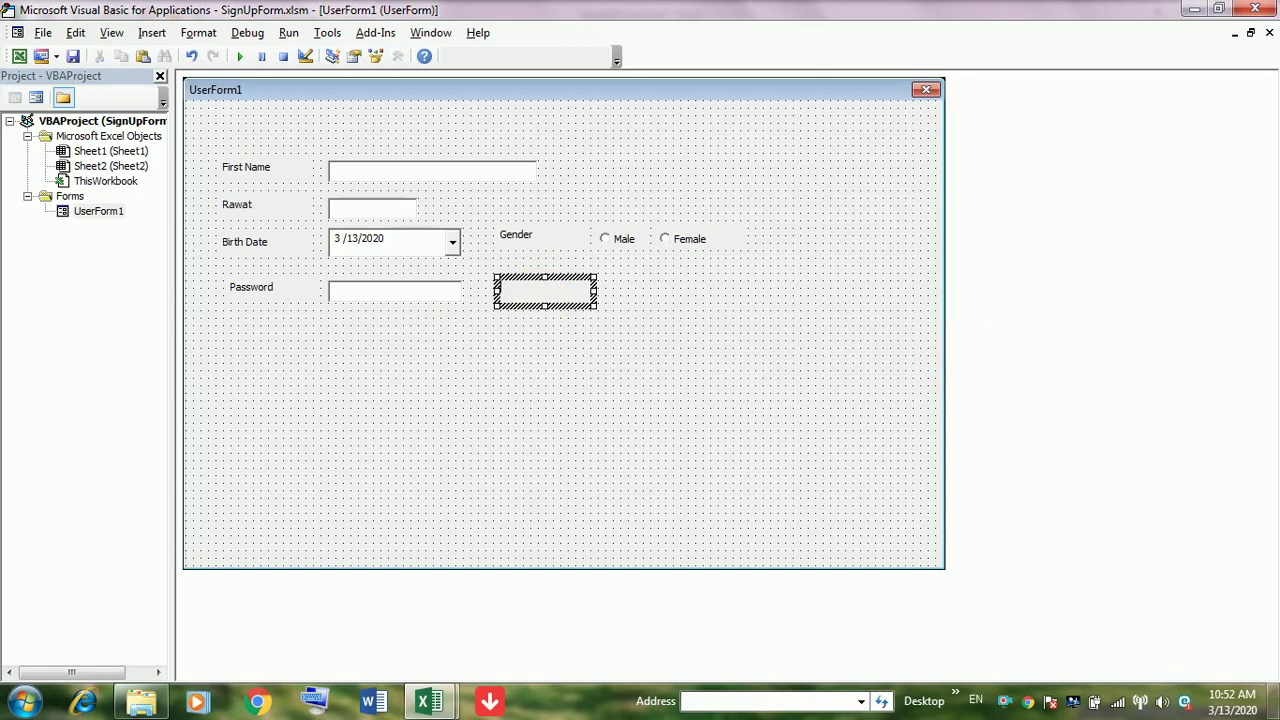
text(Confirm P)
text(assword)
click(630, 306)
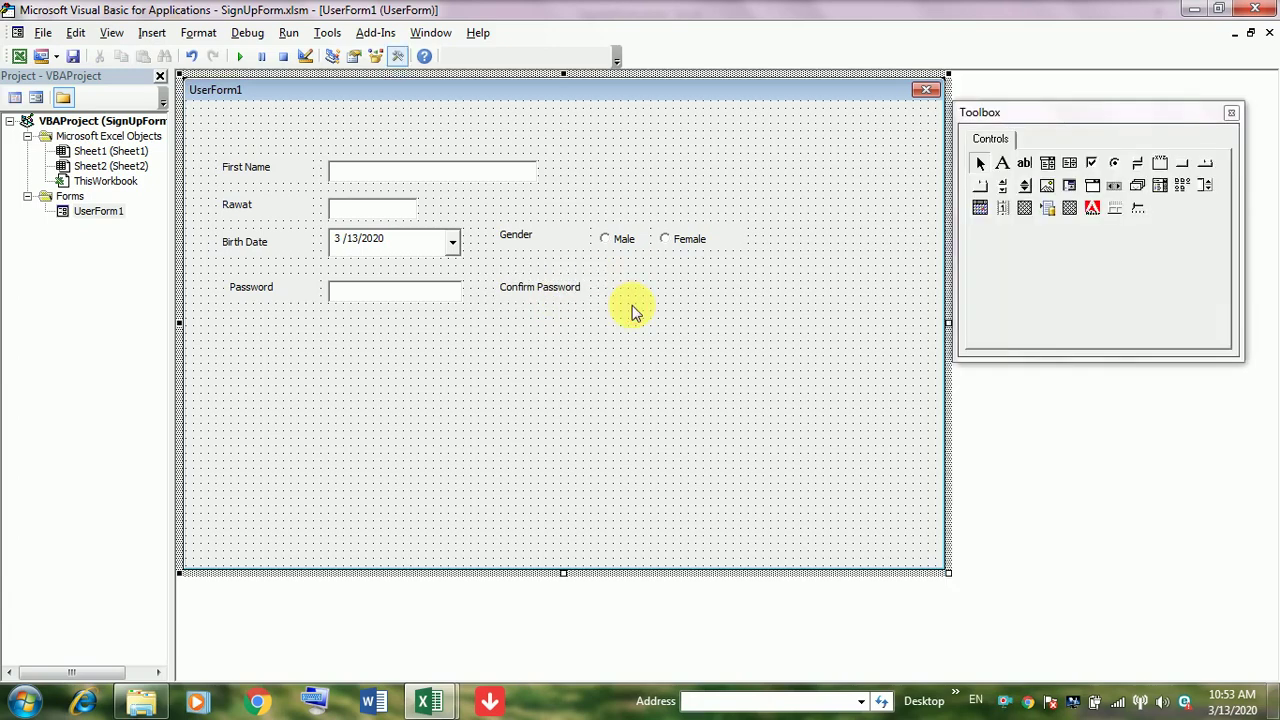
mouse_move(1025, 167)
mouse_down()
mouse_move(645, 293)
mouse_move(748, 295)
mouse_up()
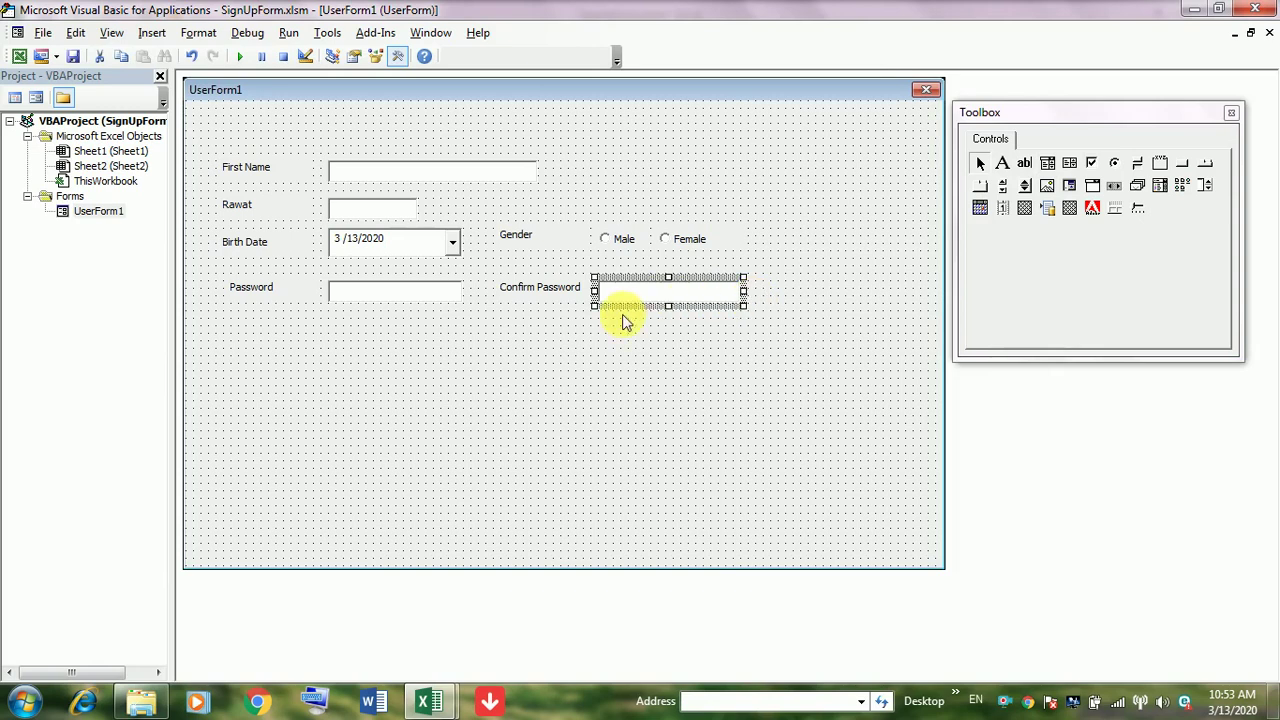
click(381, 365)
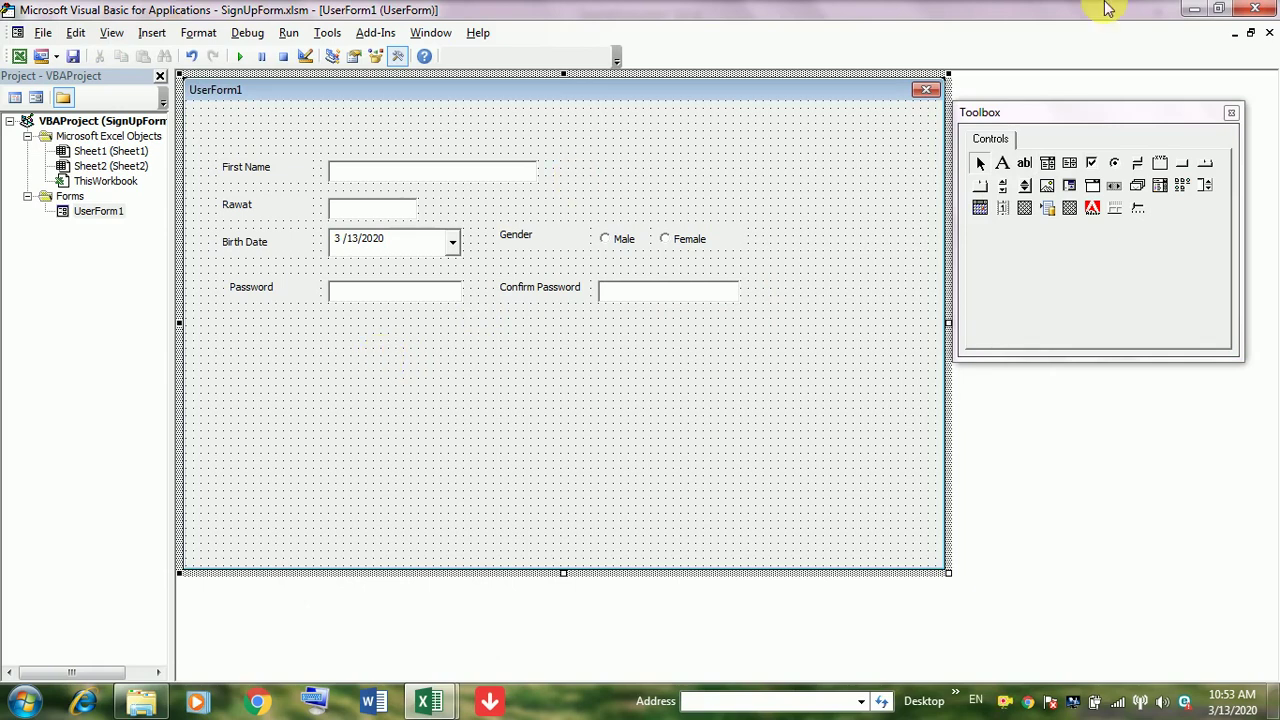
Add an Email label below the Password row with a widened text box beside it.
click(1003, 163)
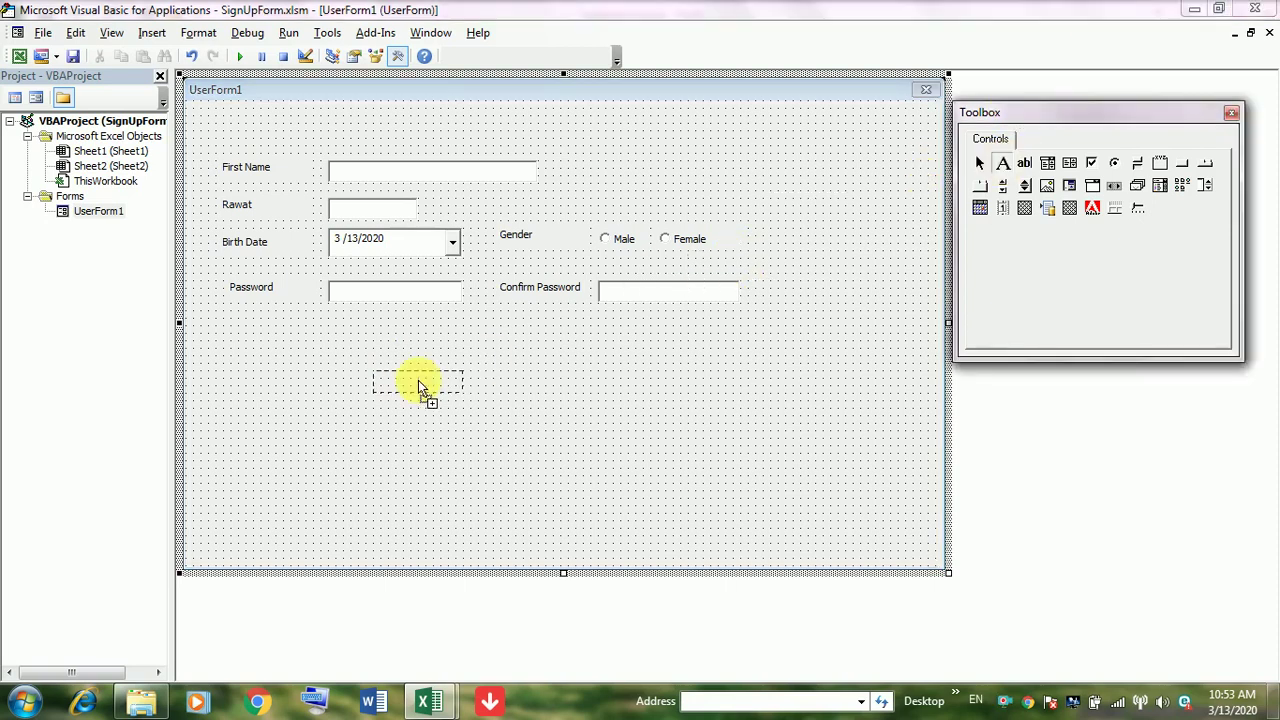
mouse_move(418, 380)
mouse_down()
mouse_move(288, 362)
mouse_move(271, 338)
mouse_up()
click(271, 340)
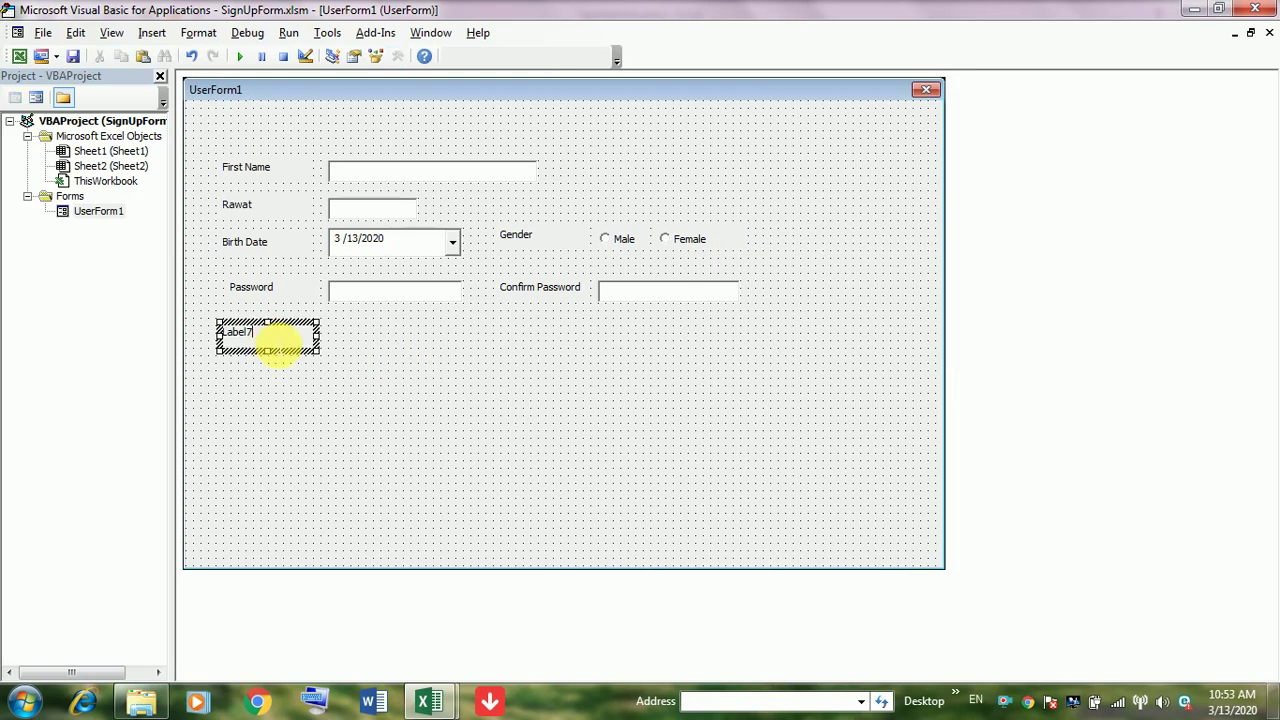
key(BackSpace)
key(BackSpace)
key(BackSpace)
key(BackSpace)
key(BackSpace)
key(BackSpace)
text(Email)
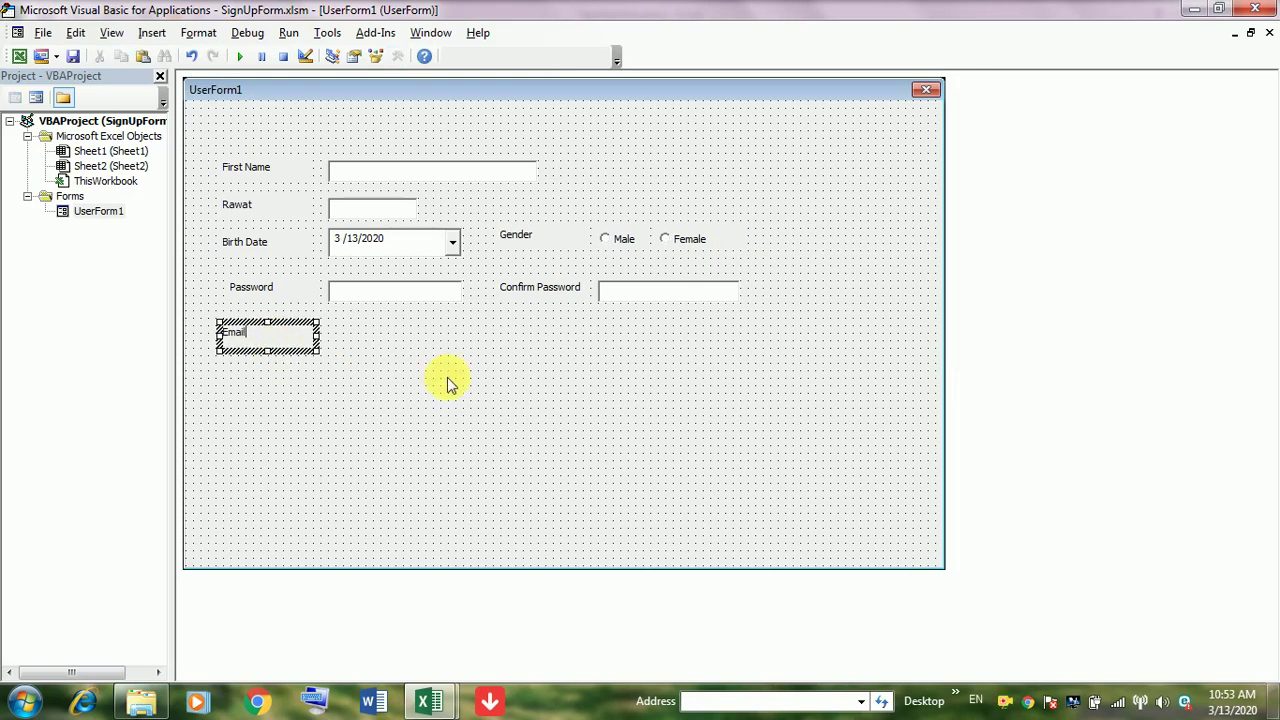
click(578, 360)
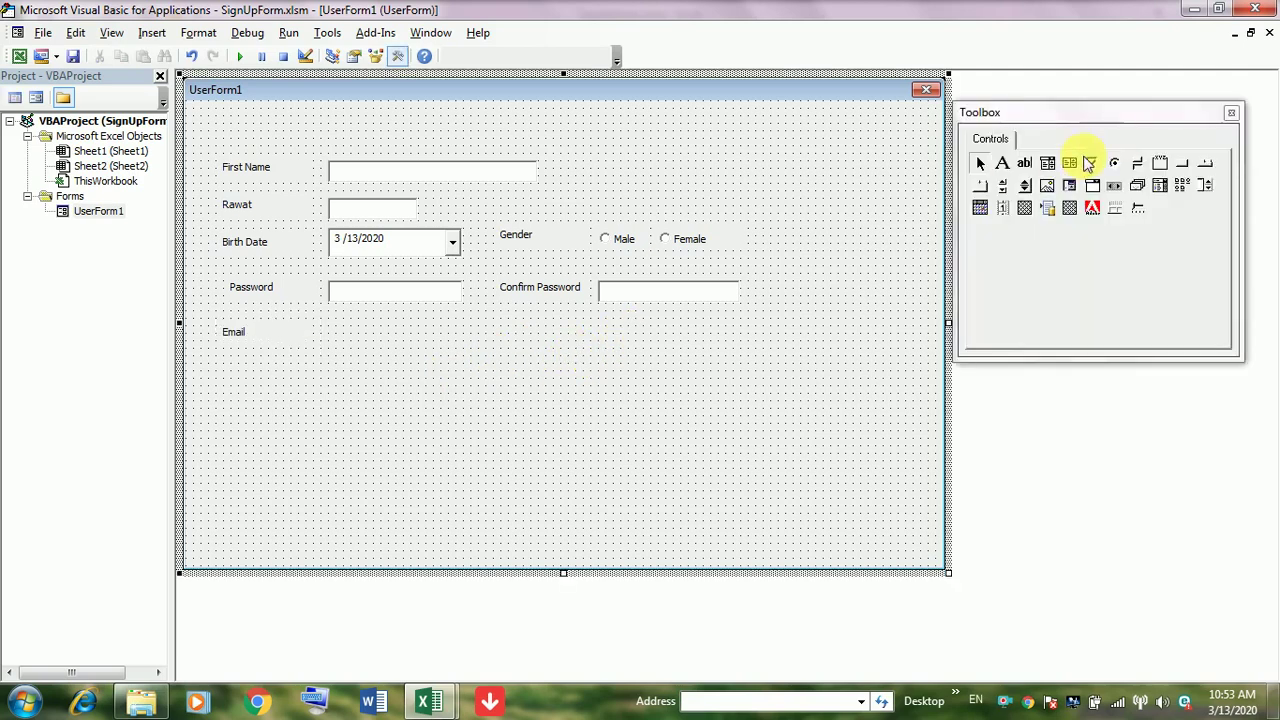
click(1022, 168)
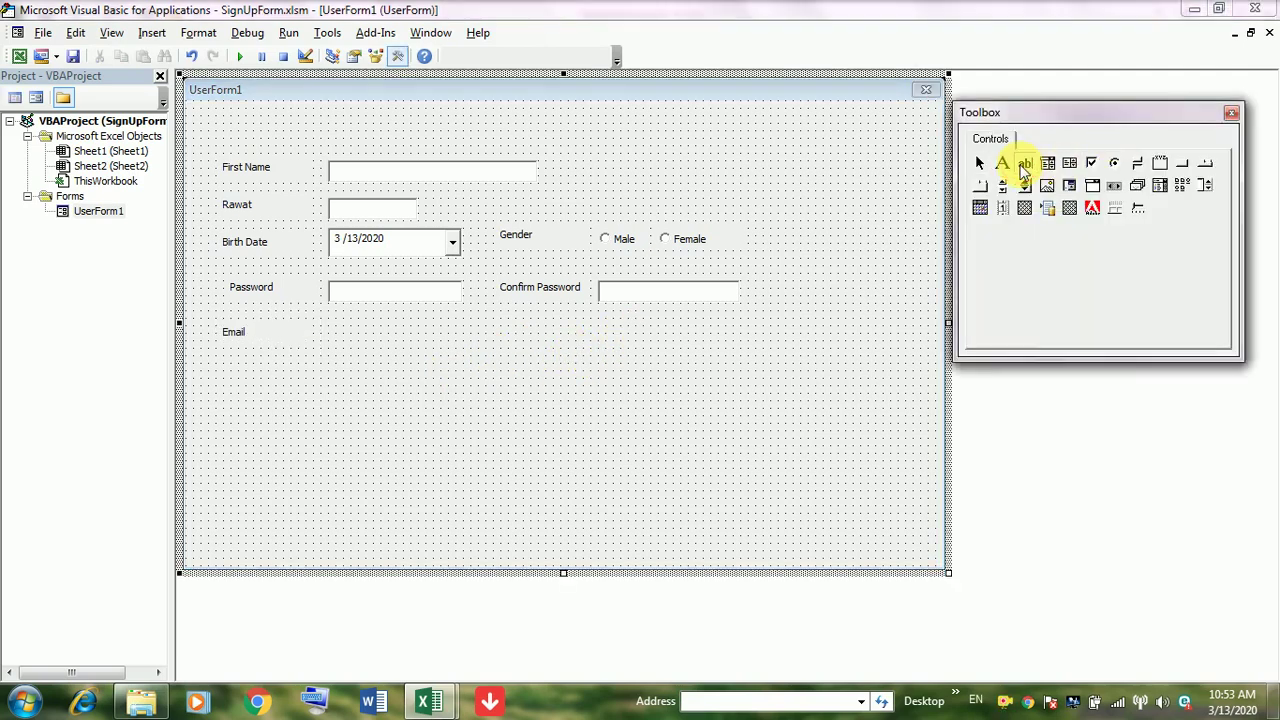
mouse_move(1022, 170)
mouse_down()
mouse_move(375, 343)
mouse_move(529, 342)
mouse_up()
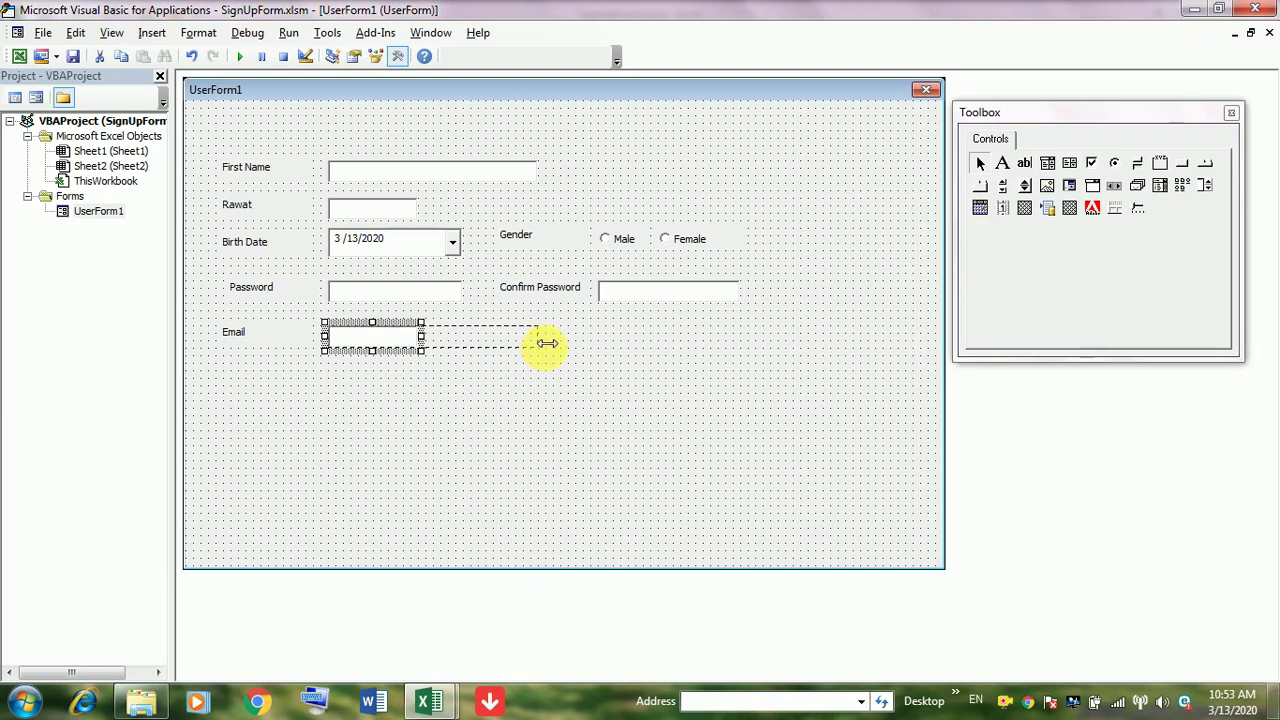
drag(529, 342, 540, 343)
click(587, 358)
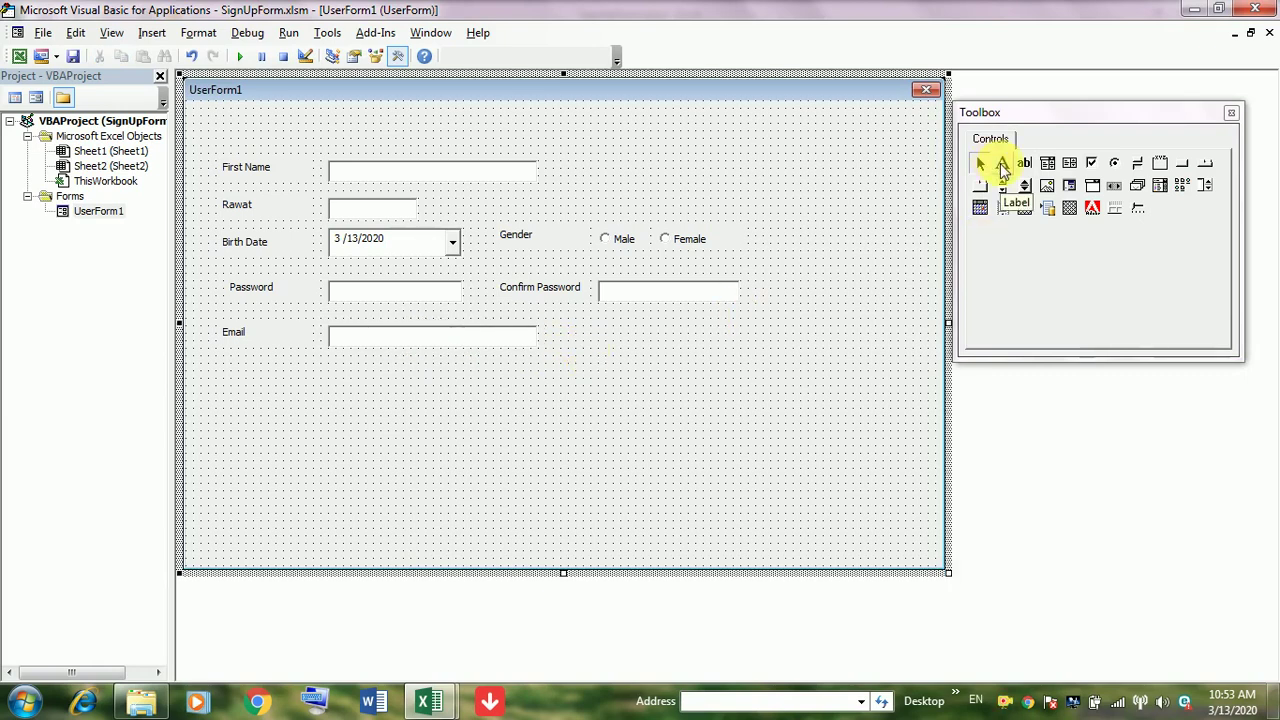
Add a Mobile label below Email with a text box beside it.
click(1003, 165)
drag(320, 364, 268, 387)
click(268, 387)
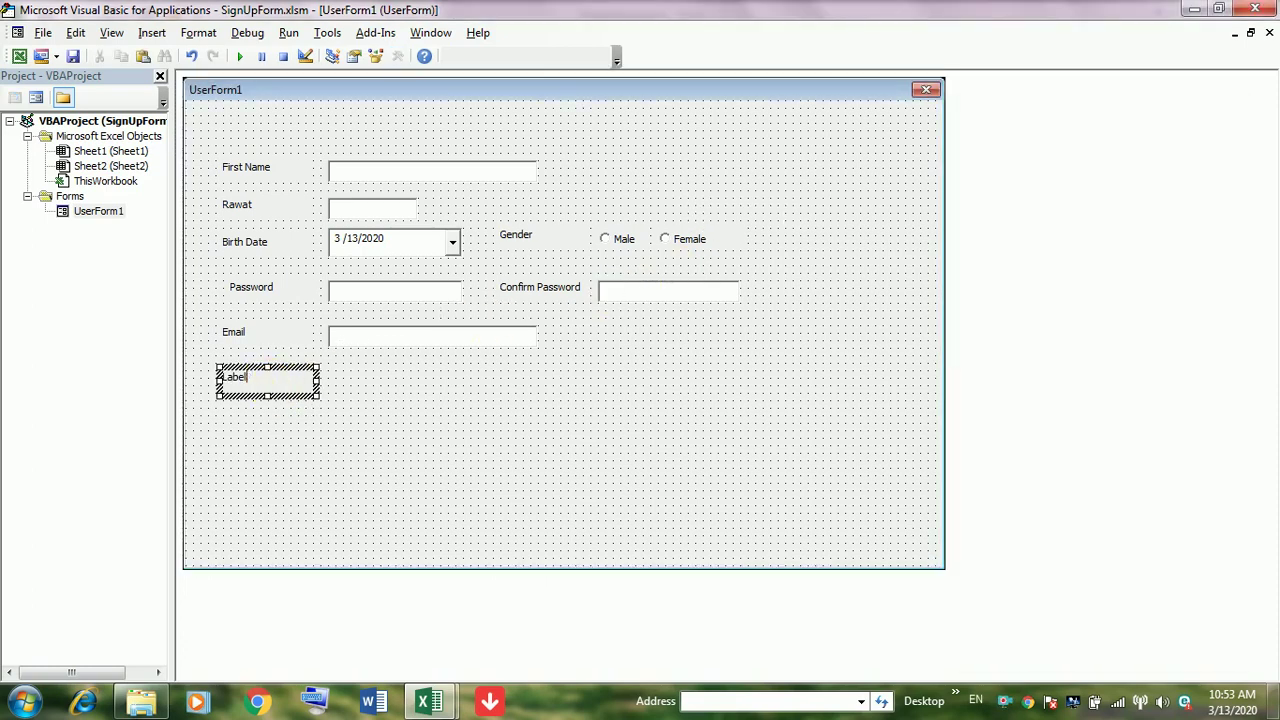
key(BackSpace)
key(BackSpace)
key(BackSpace)
text(bil)
click(378, 380)
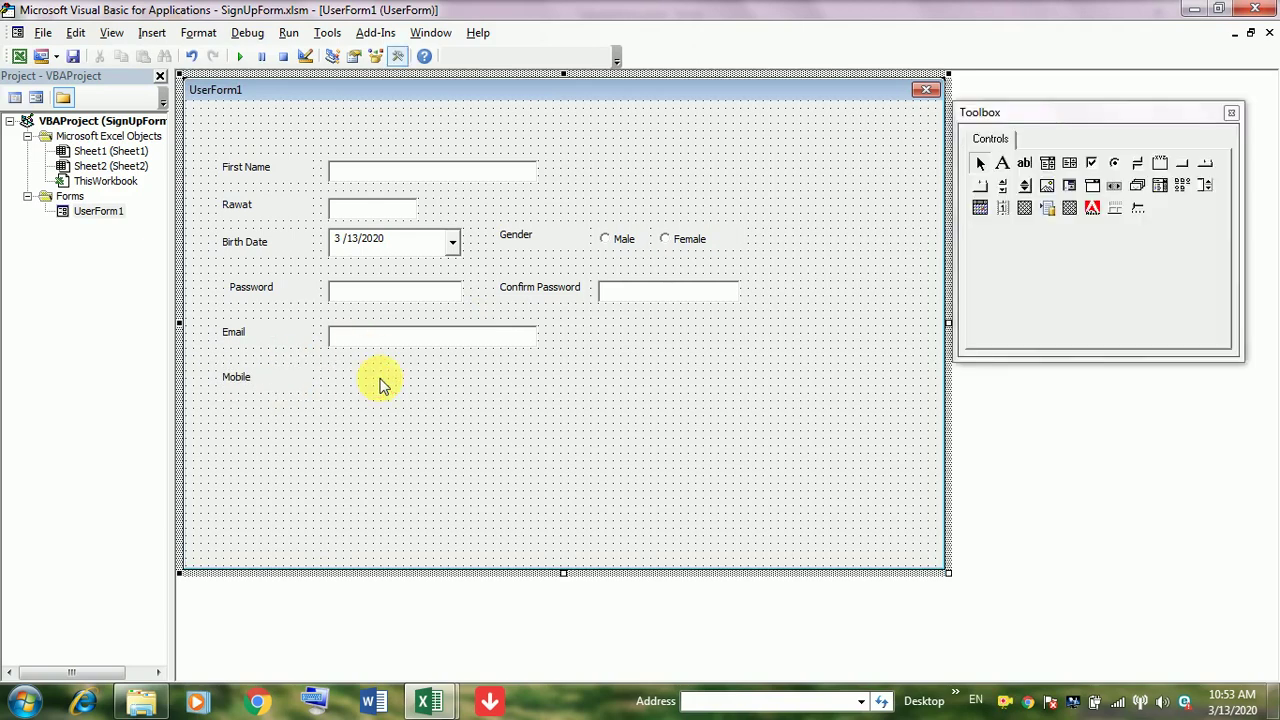
mouse_move(1025, 165)
mouse_down()
mouse_move(373, 381)
mouse_move(454, 383)
mouse_up()
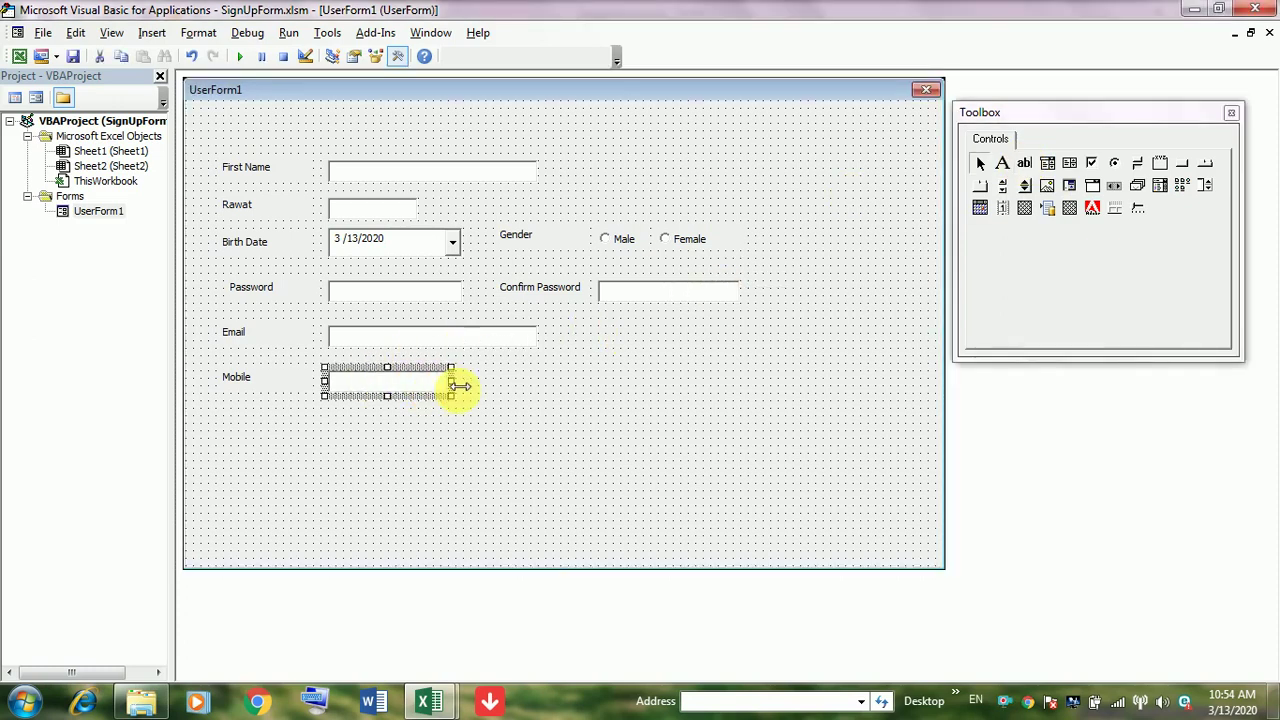
Add a Confirm Mobile label right of the Mobile box, aligned with the Mobile label.
drag(1002, 165, 631, 355)
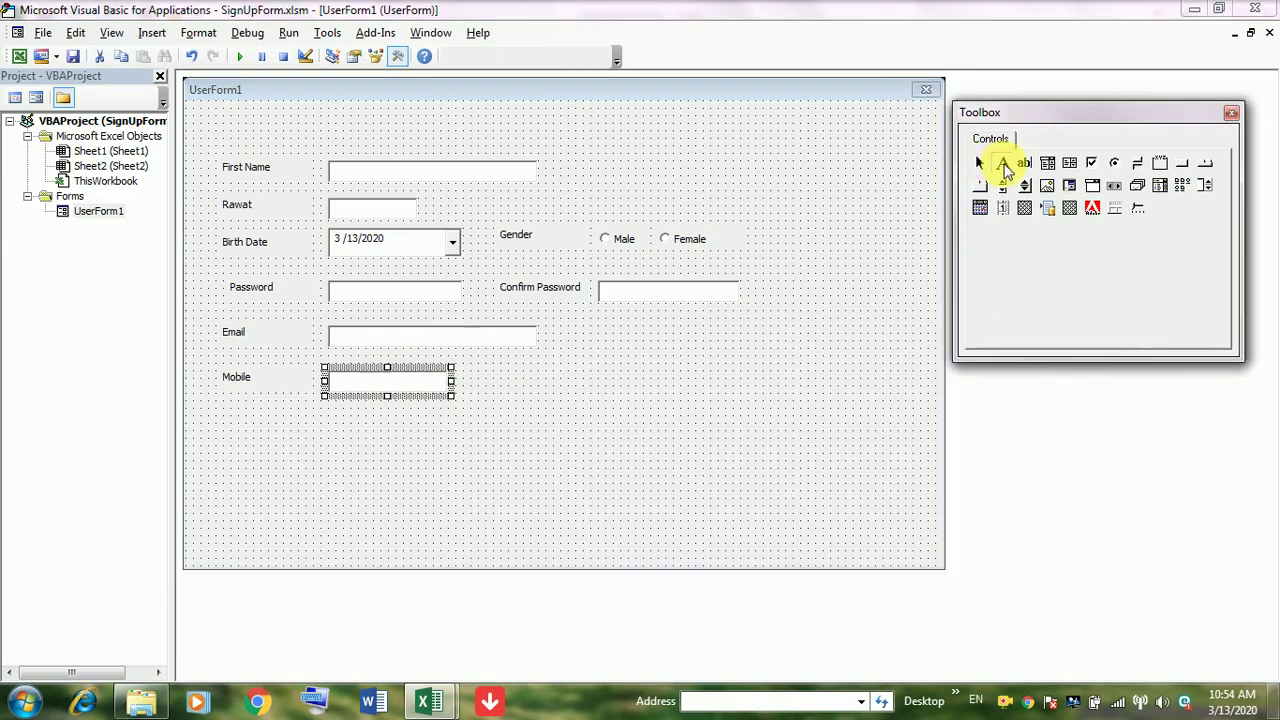
drag(541, 397, 543, 393)
click(543, 393)
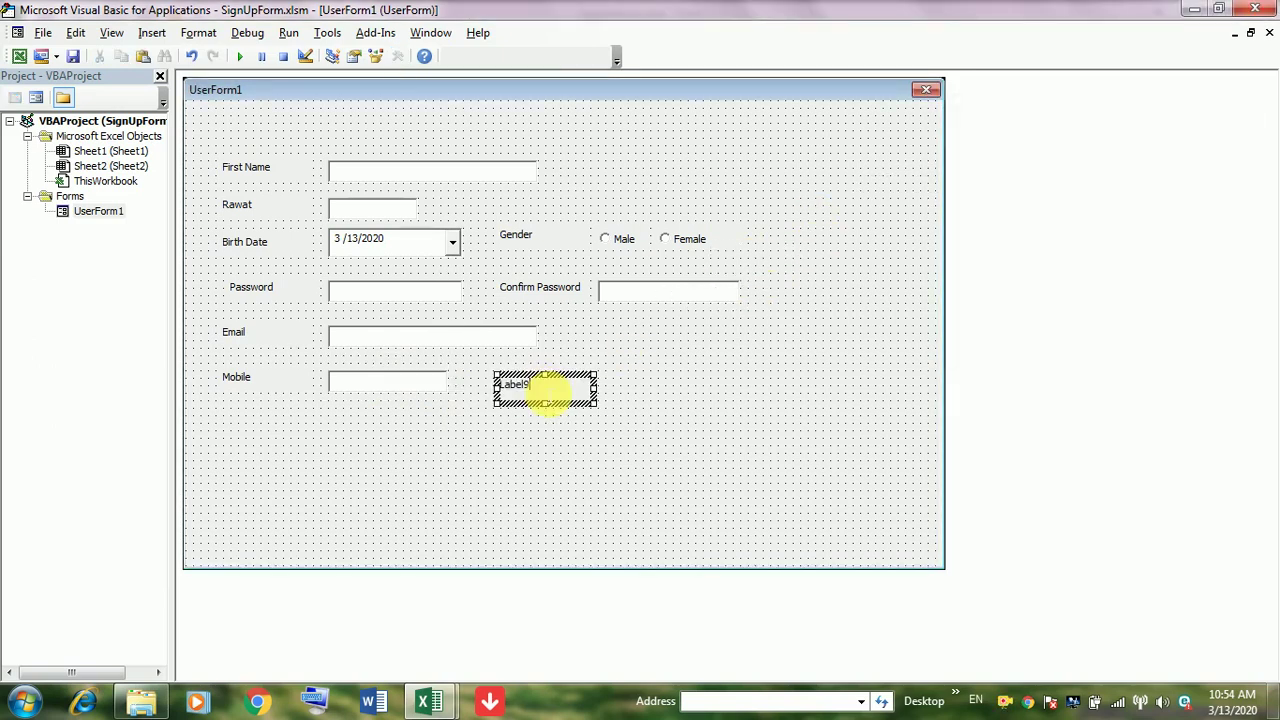
key(BackSpace)
key(BackSpace)
key(BackSpace)
key(BackSpace)
key(BackSpace)
key(BackSpace)
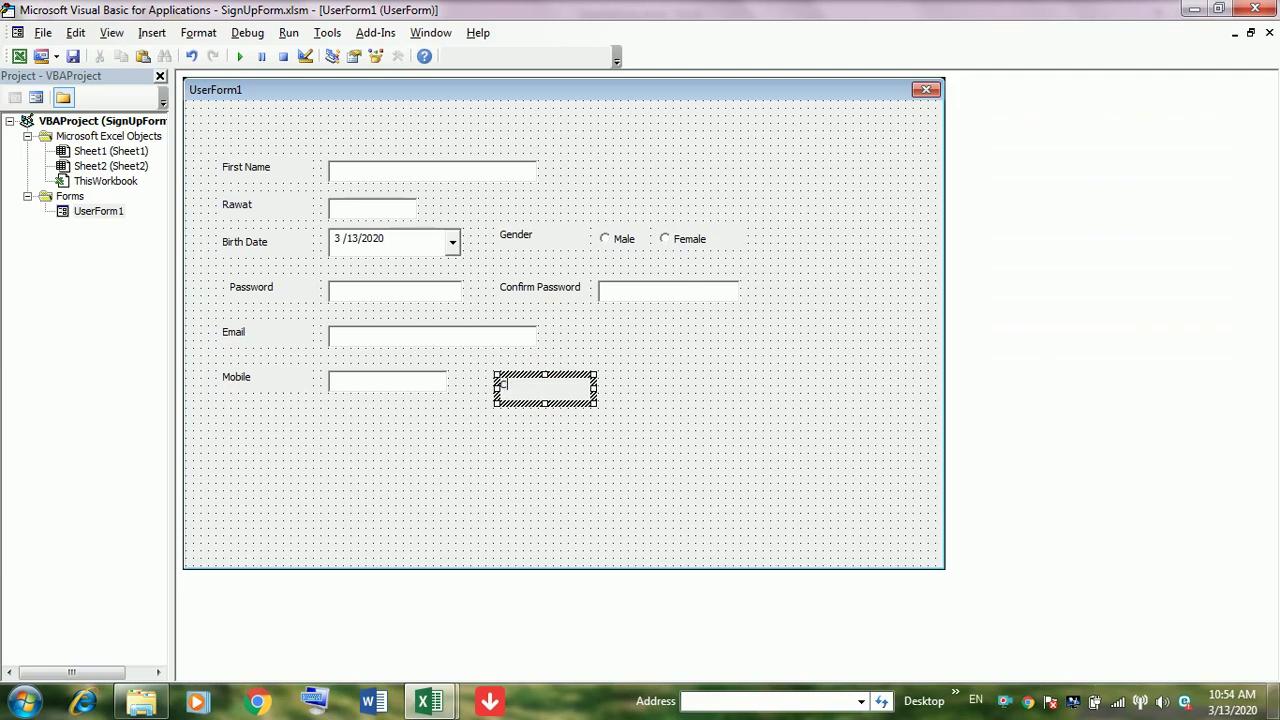
text(rm )
text(Mobile)
click(650, 406)
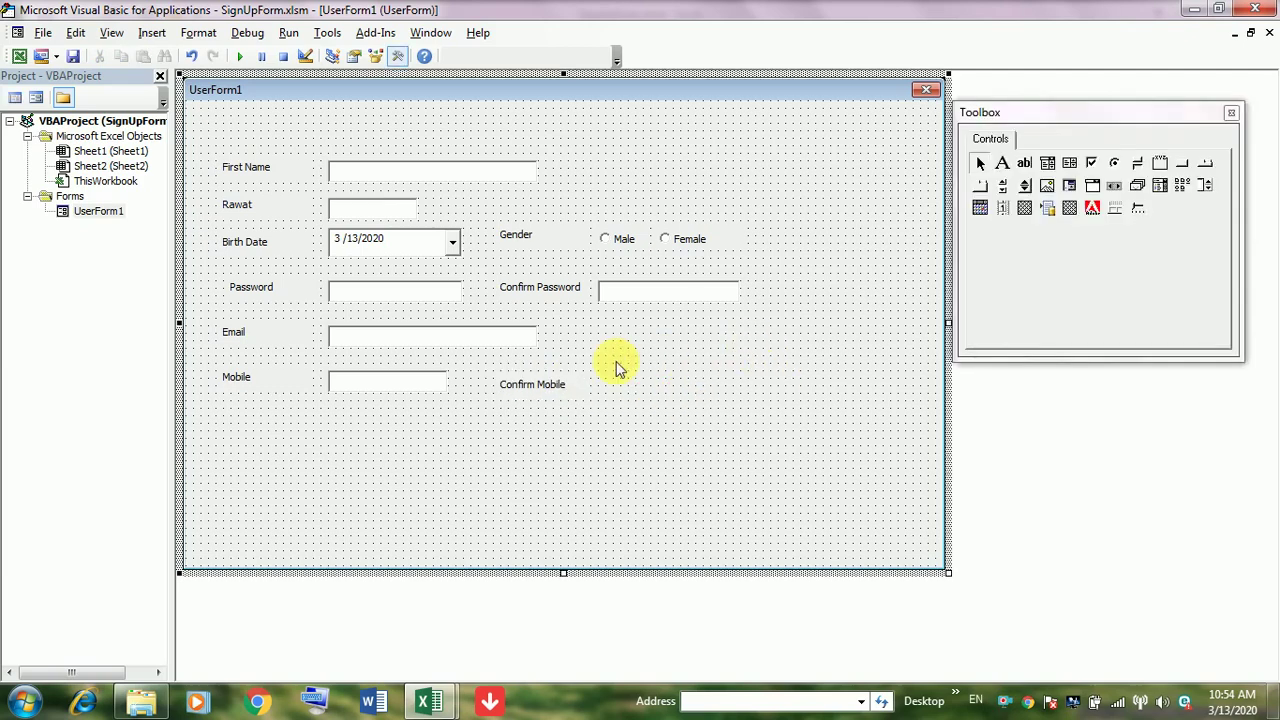
click(548, 392)
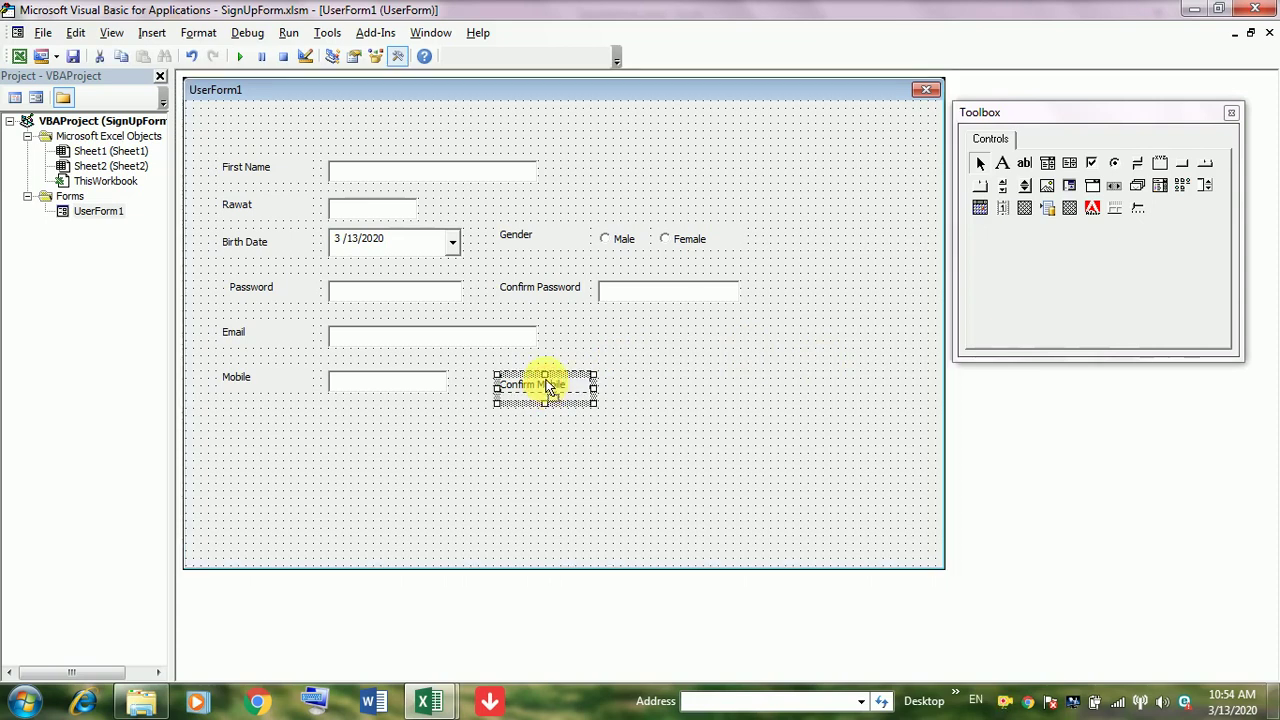
drag(548, 392, 546, 385)
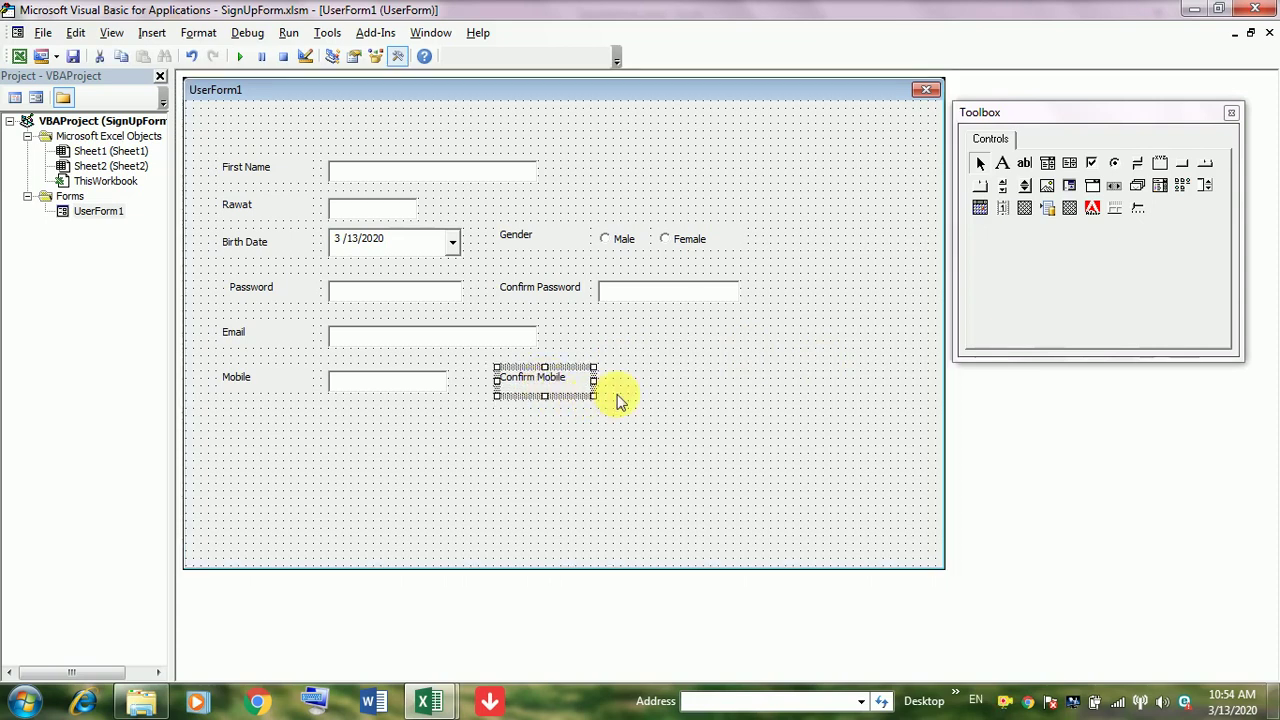
Place a widened text box beside the Confirm Mobile label.
click(1025, 164)
drag(1025, 164, 640, 388)
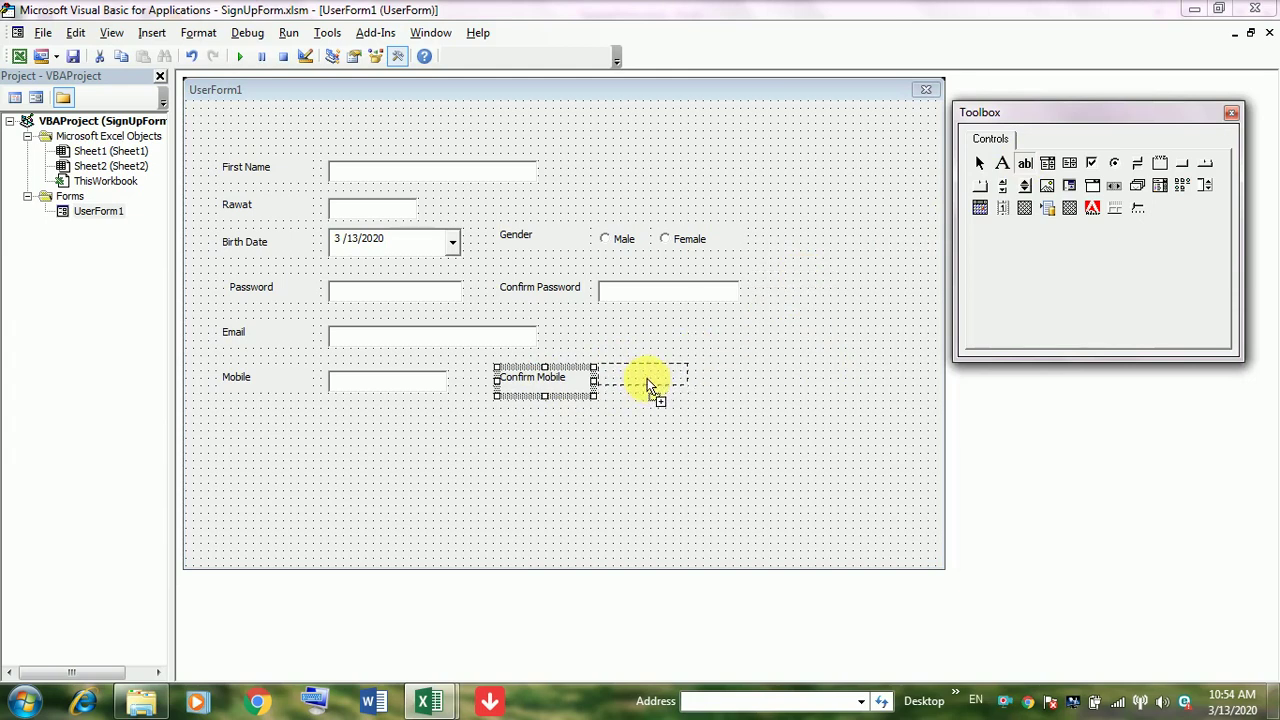
drag(647, 379, 648, 384)
drag(648, 389, 748, 386)
click(770, 388)
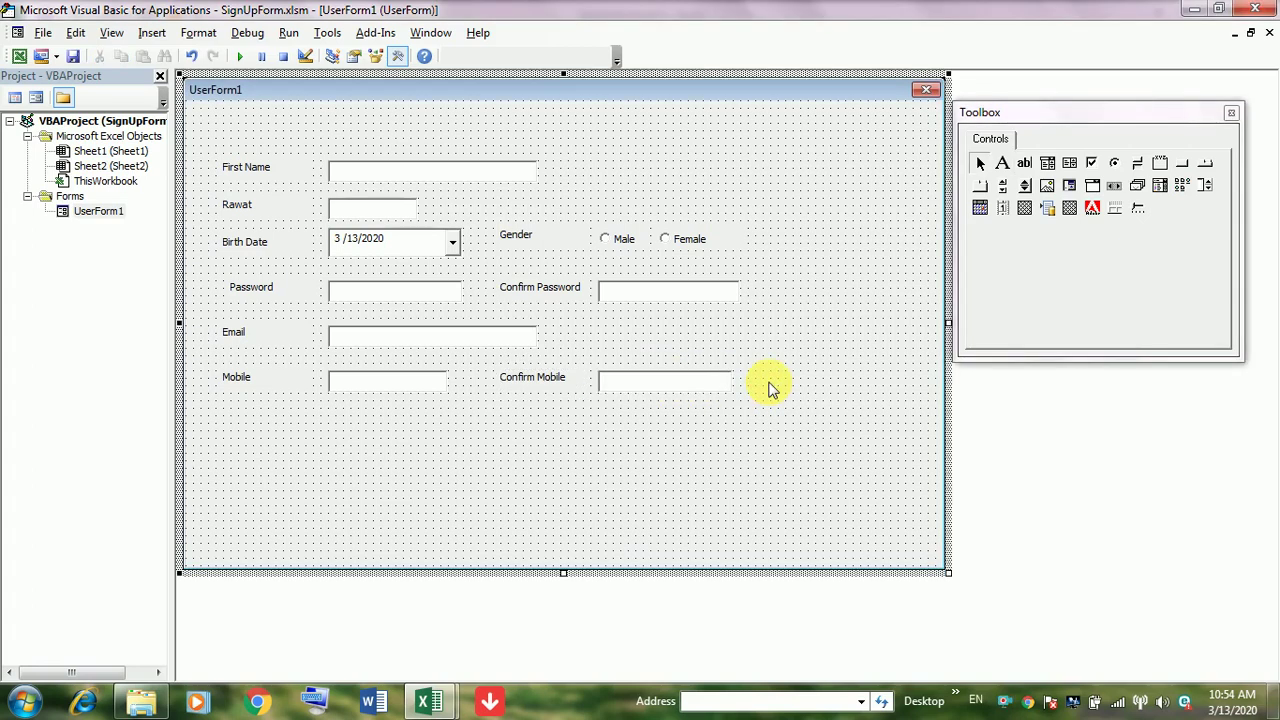
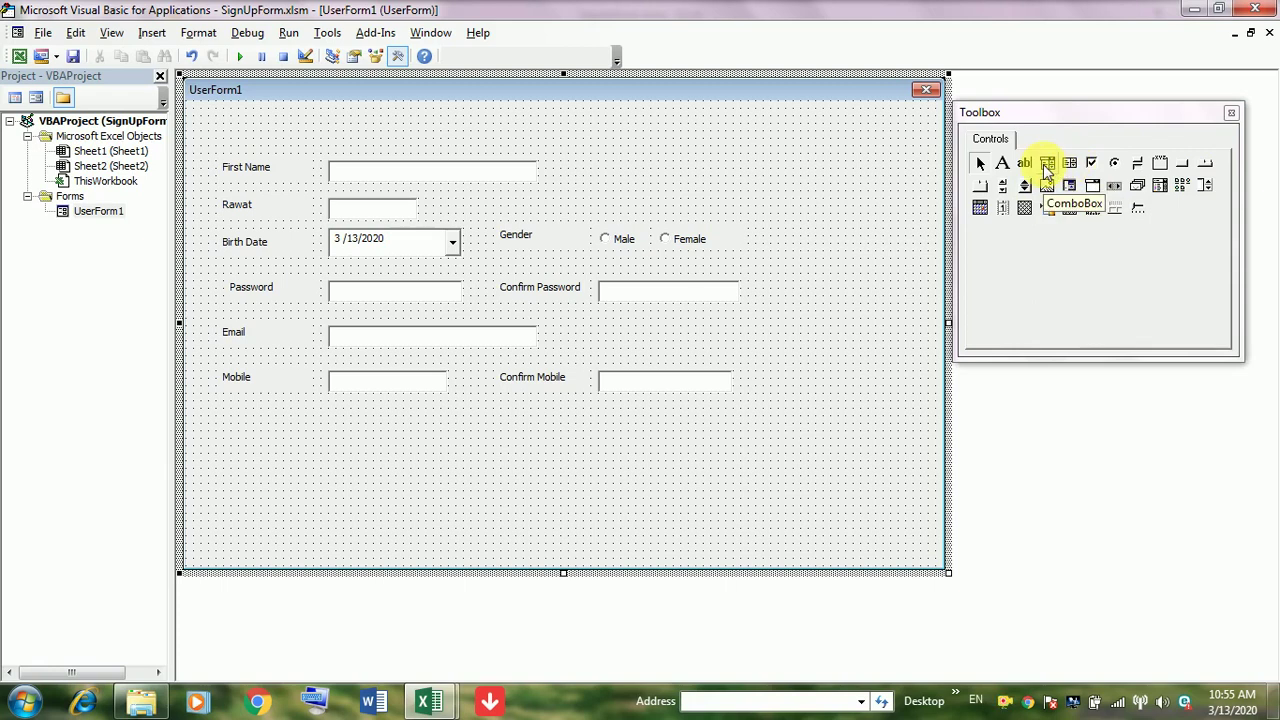
Add a dropdown below the Mobile field with a 'Country' label to its left.
click(1046, 166)
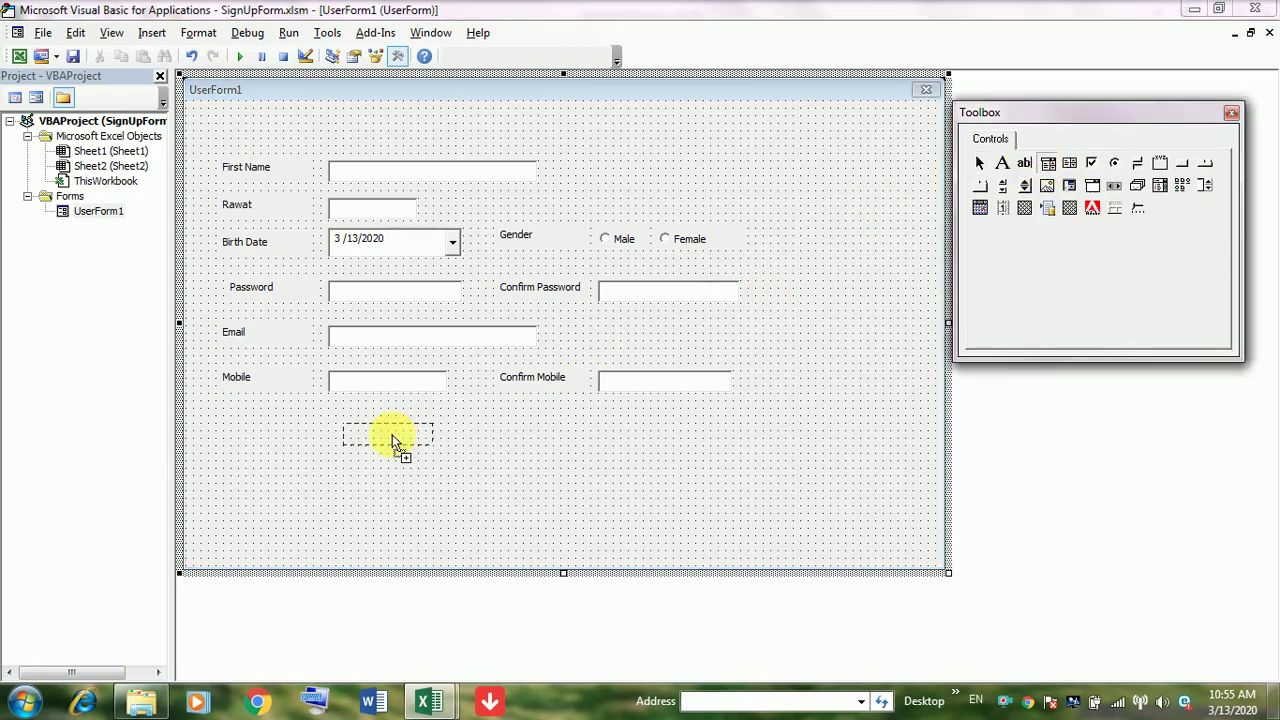
drag(393, 440, 378, 437)
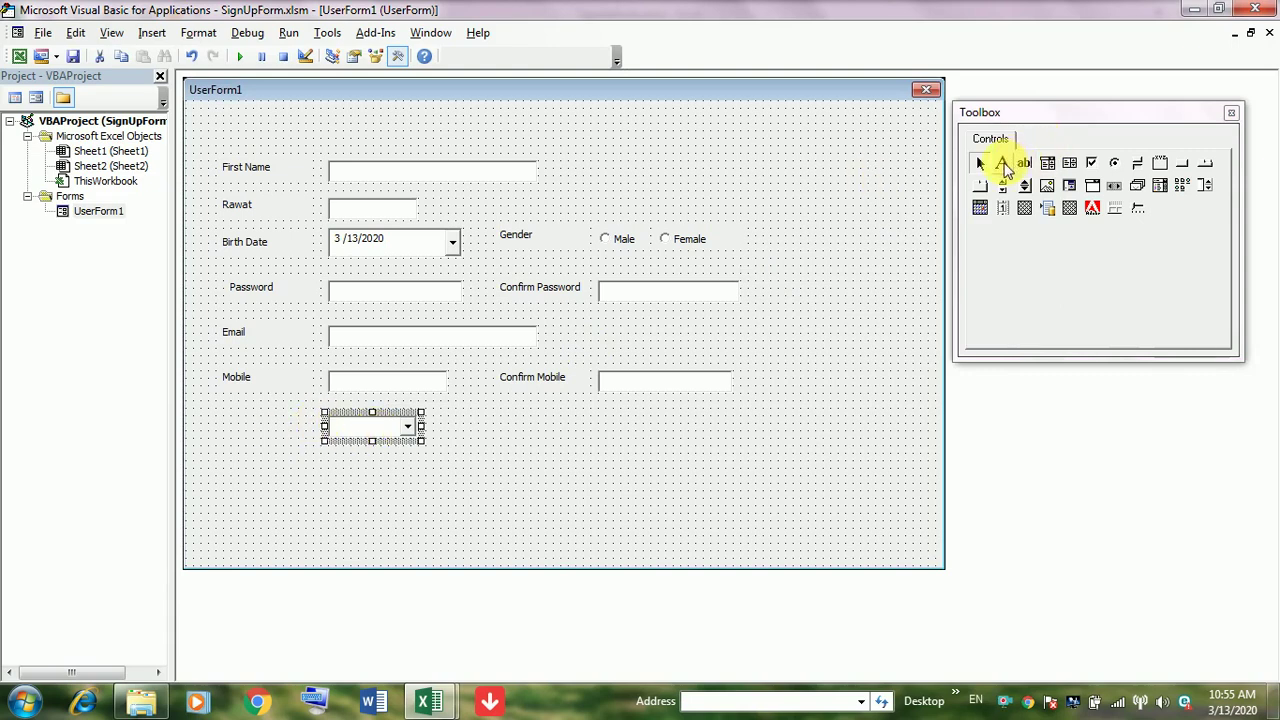
mouse_move(1003, 165)
mouse_down()
mouse_move(251, 437)
mouse_move(259, 425)
mouse_up()
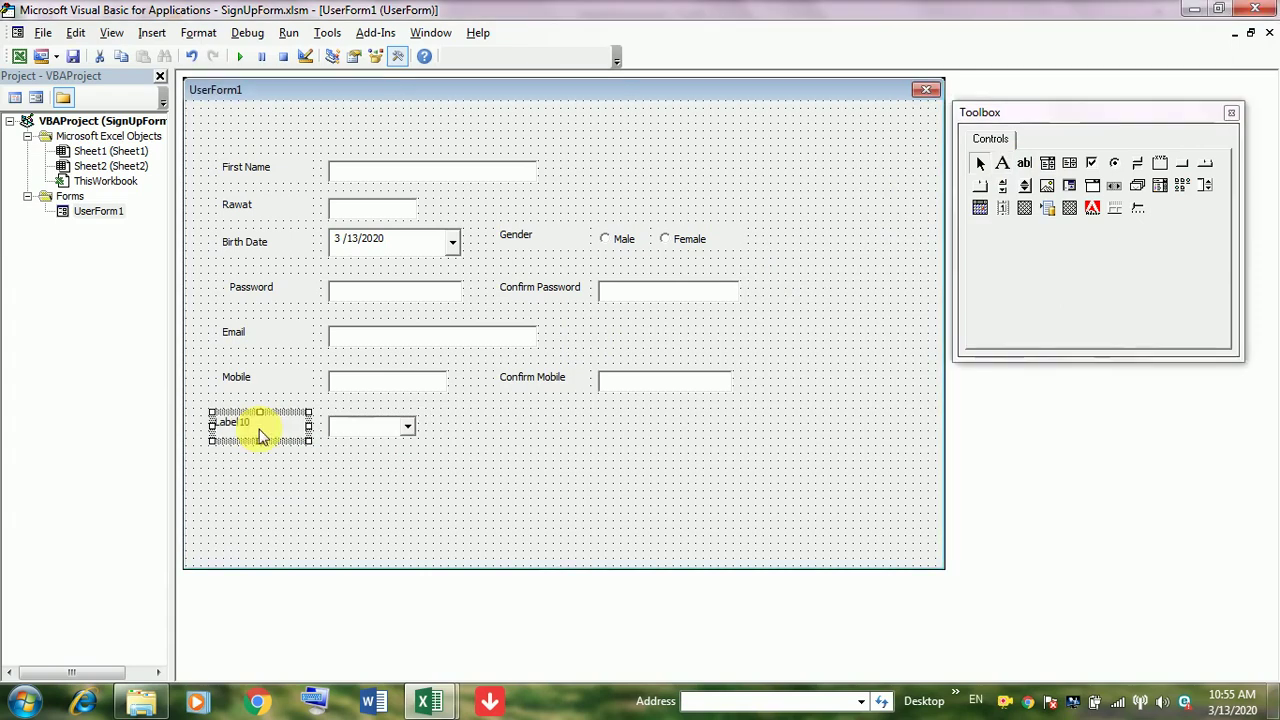
click(259, 423)
key(BackSpace)
key(BackSpace)
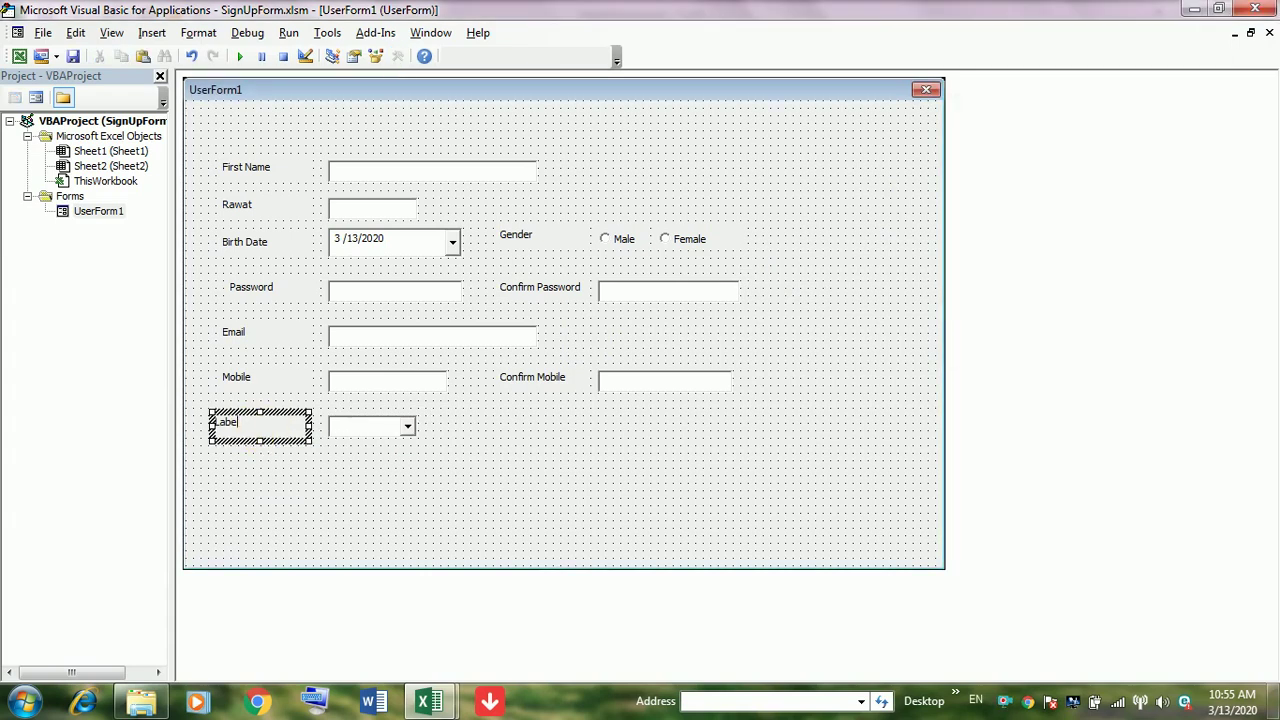
key(BackSpace)
key(BackSpace)
key(BackSpace)
key(BackSpace)
text(Cou)
click(486, 466)
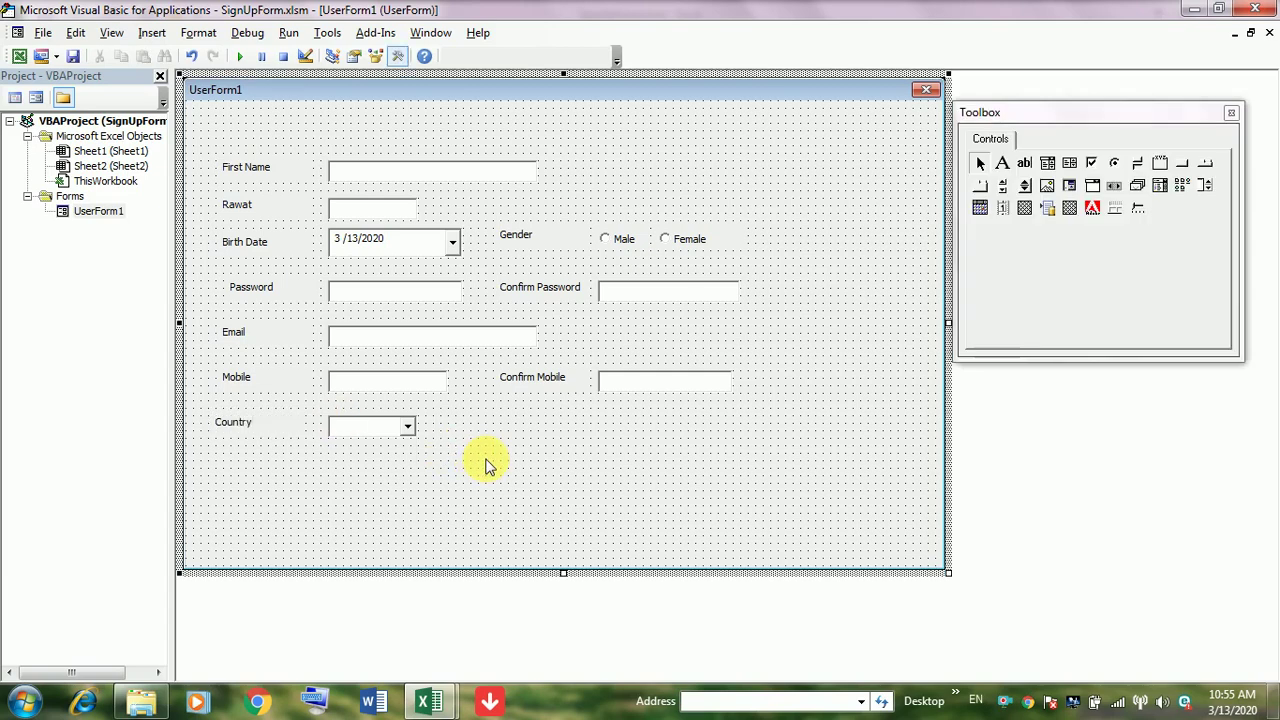
Widen the Country dropdown and add a 'State' label to its right.
click(391, 434)
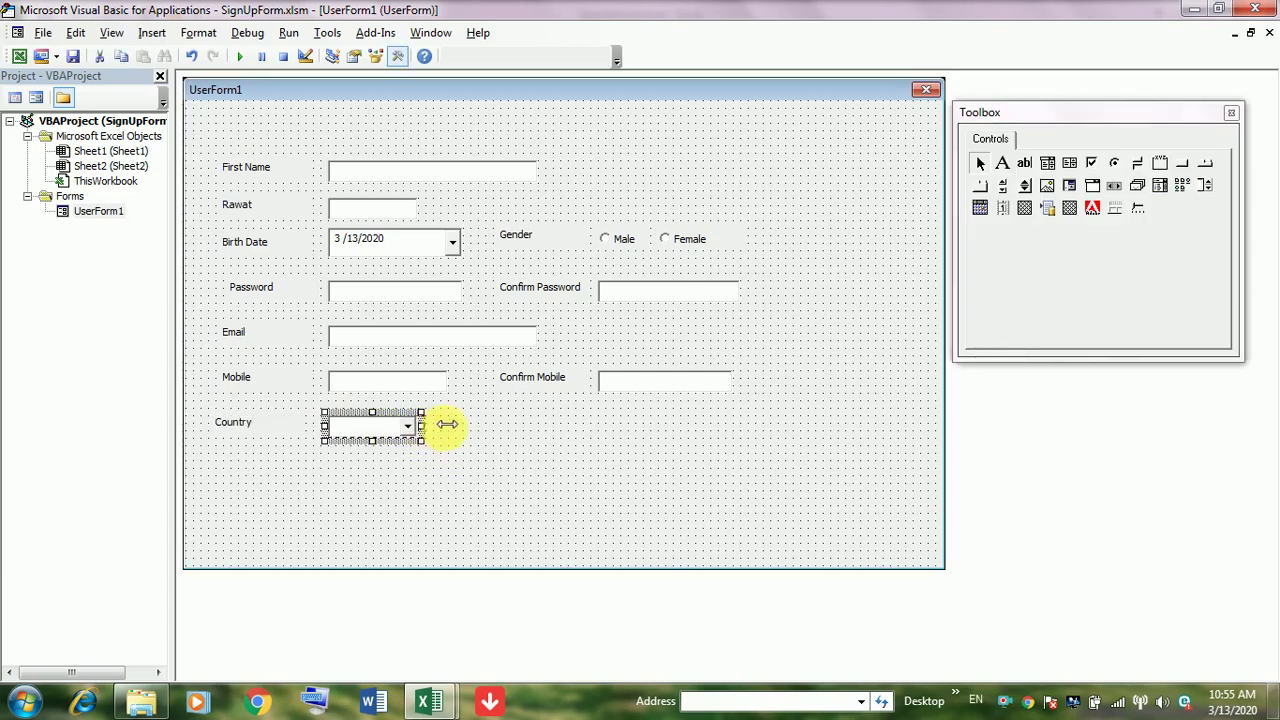
drag(447, 424, 451, 426)
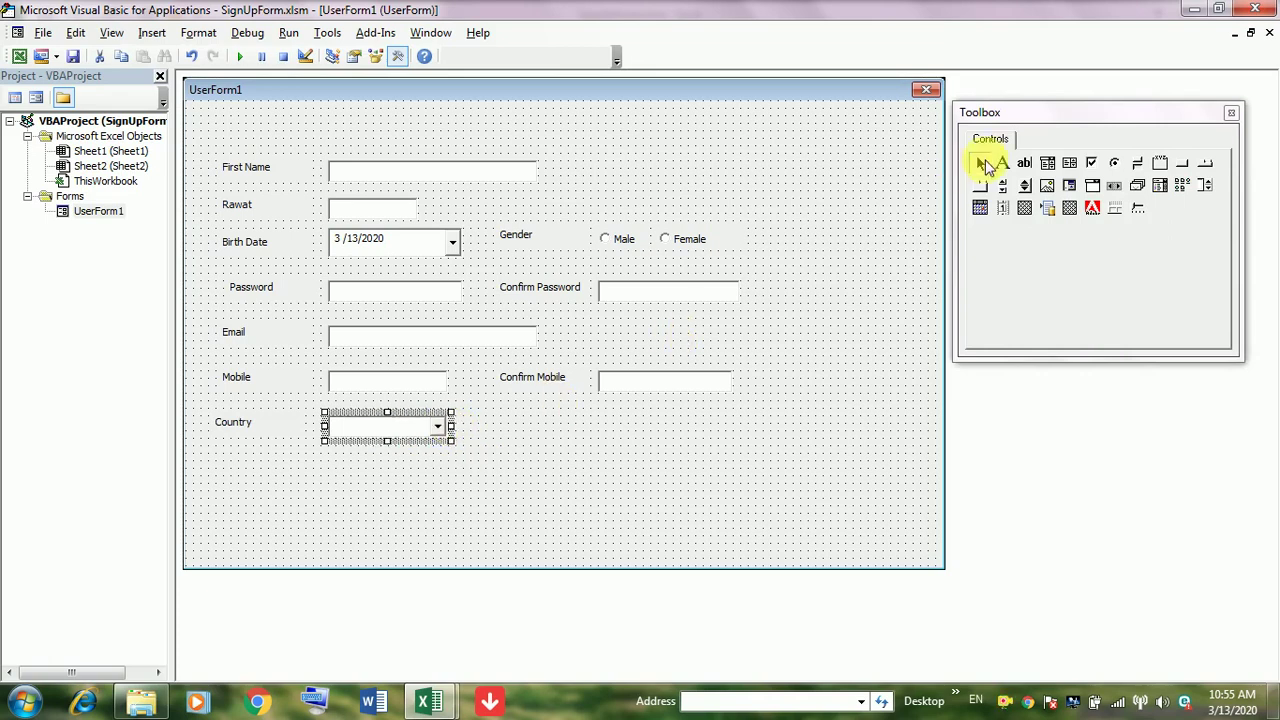
drag(1003, 163, 691, 353)
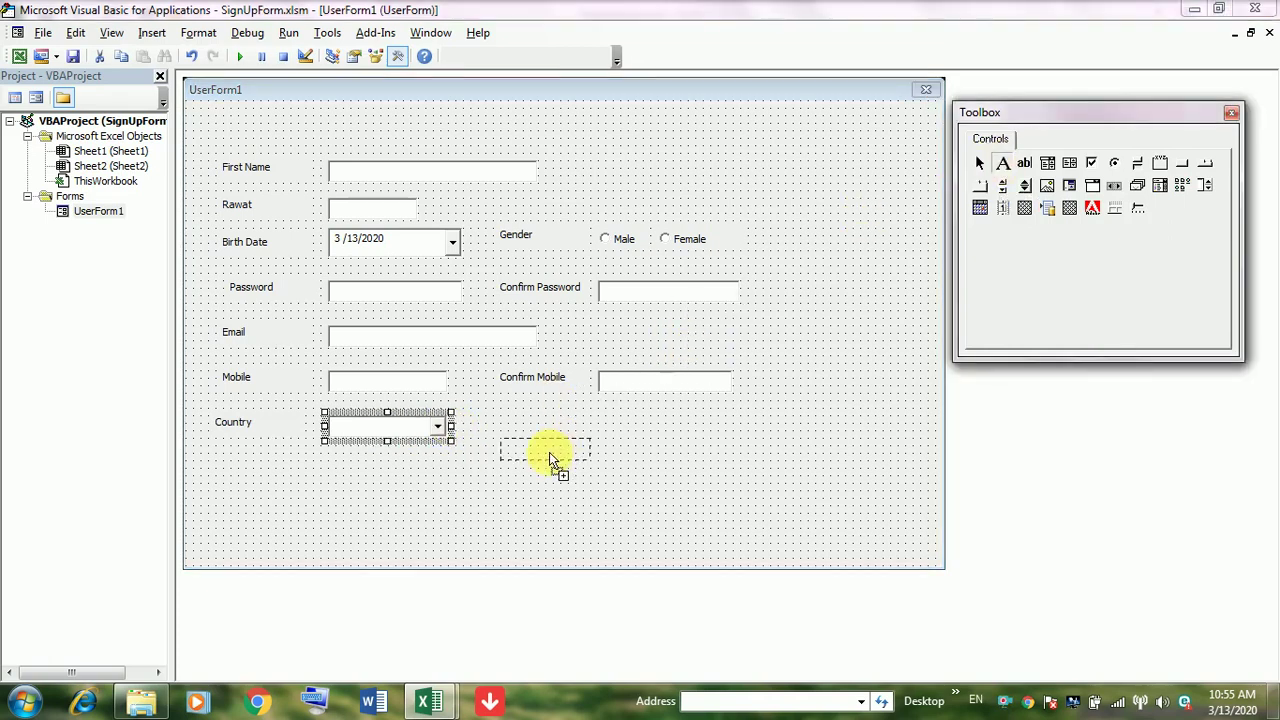
drag(550, 440, 540, 430)
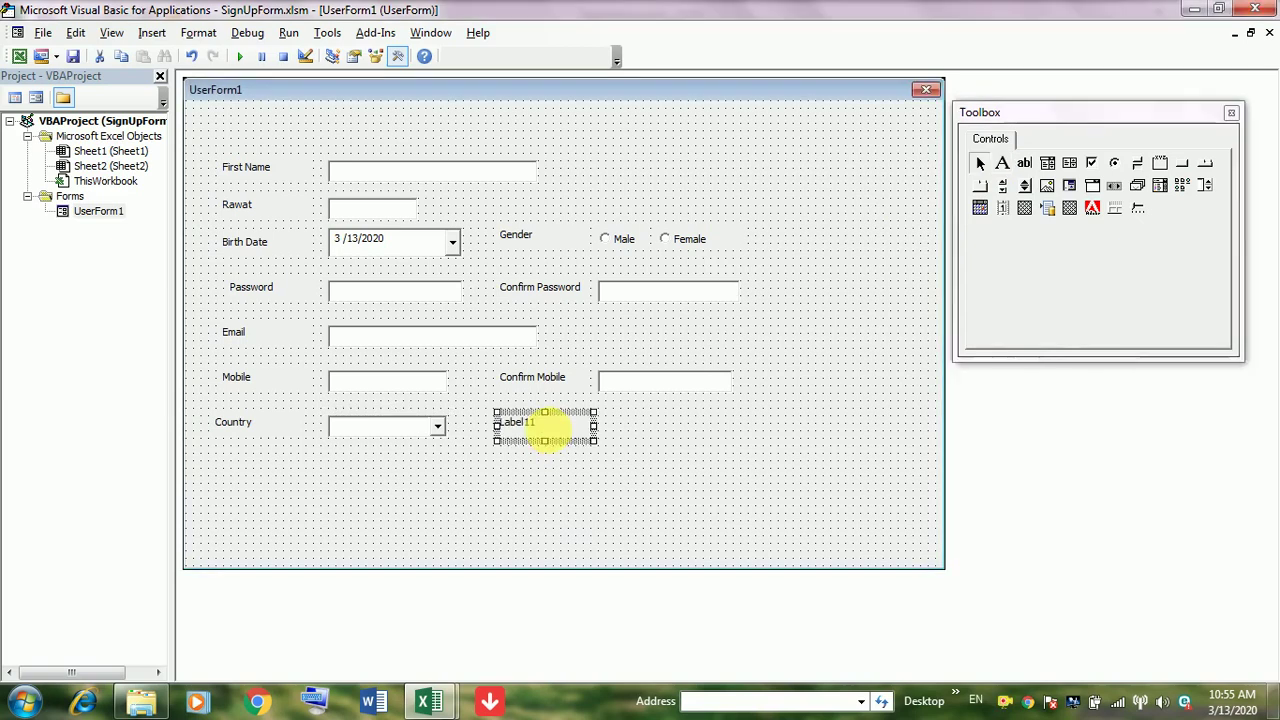
click(546, 428)
key(BackSpace)
text(State)
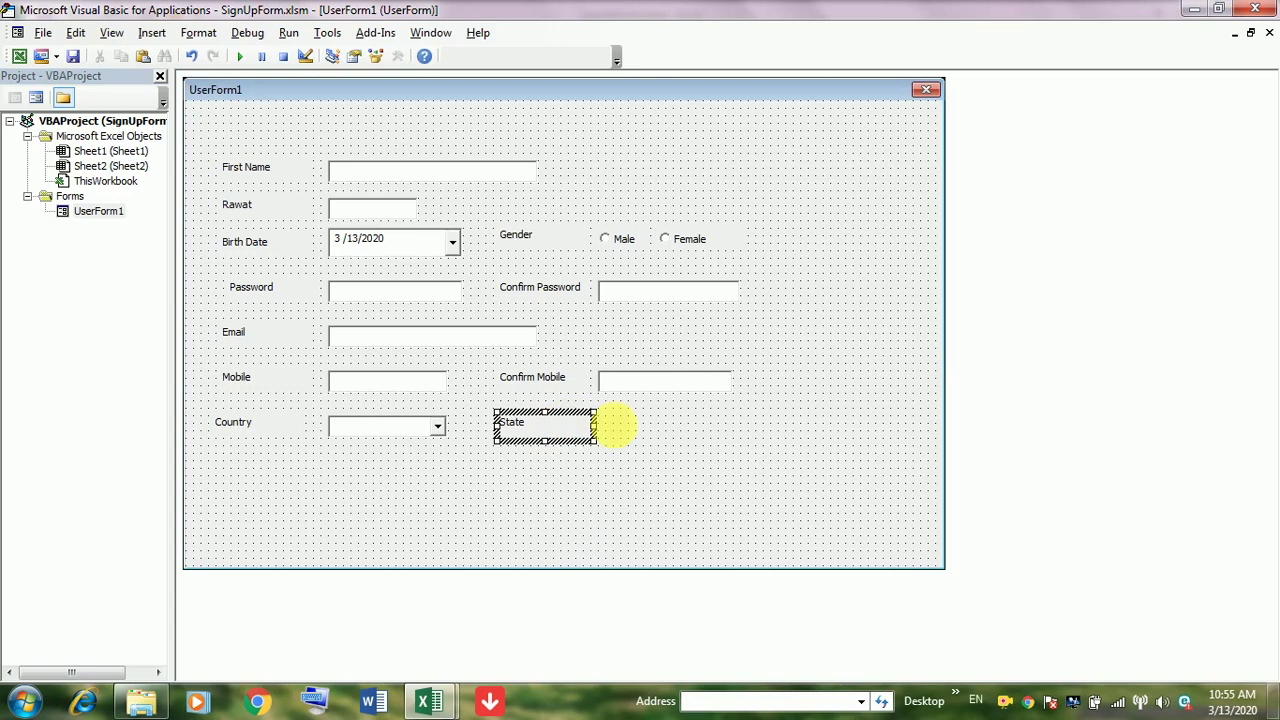
click(652, 450)
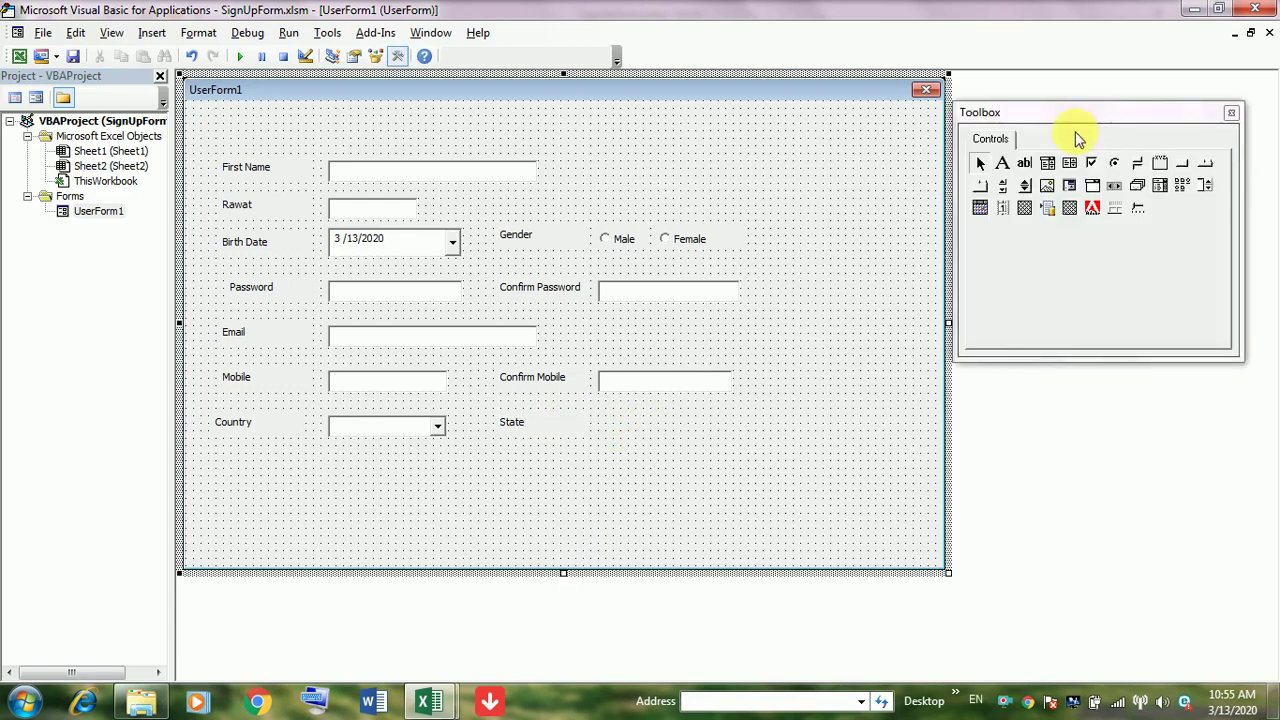
Place a widened dropdown beside the State label.
drag(1048, 170, 708, 458)
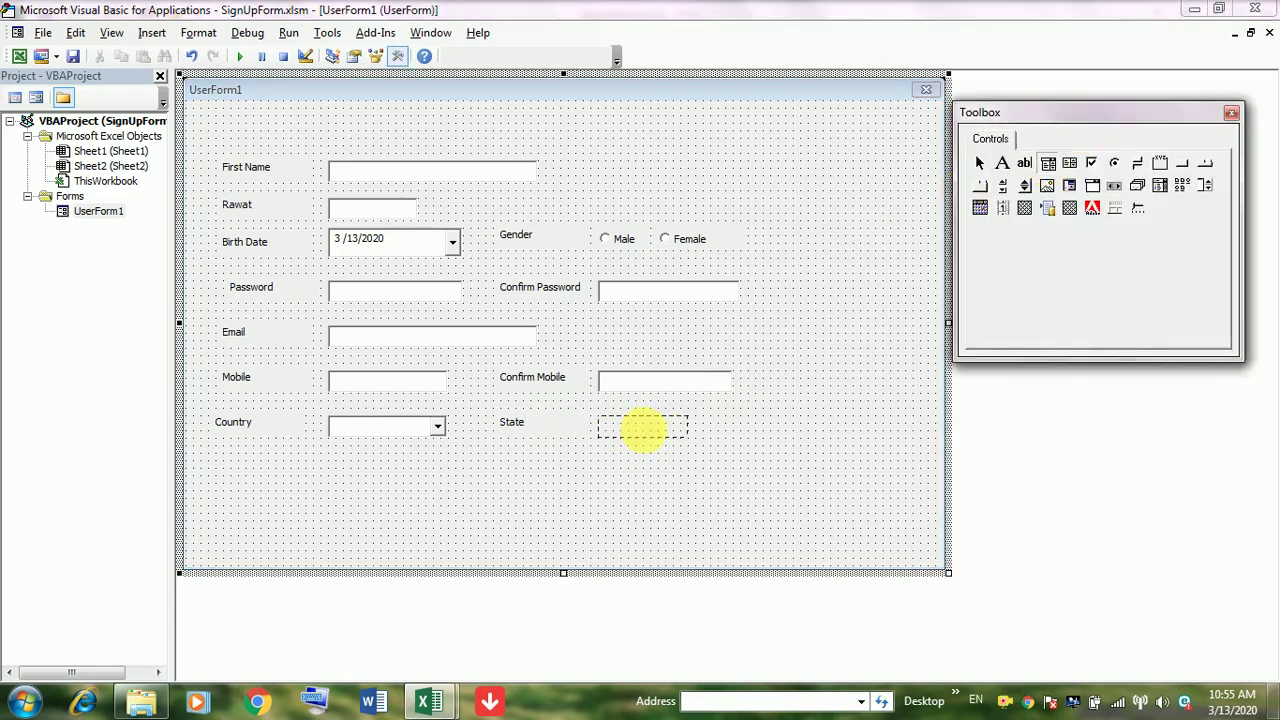
drag(643, 432, 733, 428)
click(797, 458)
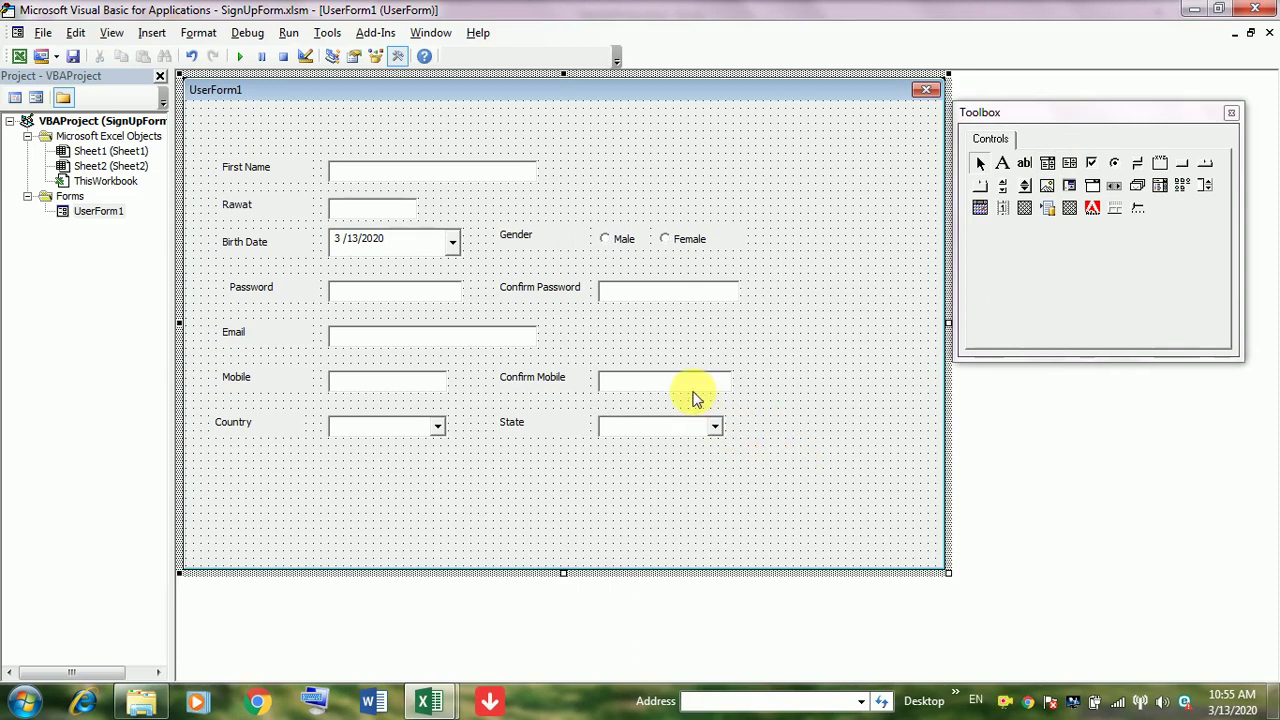
Add a 'District' label below Country with a dropdown beside it, deleting a stray text box.
mouse_move(1002, 163)
mouse_down()
mouse_move(585, 470)
mouse_move(228, 516)
mouse_up()
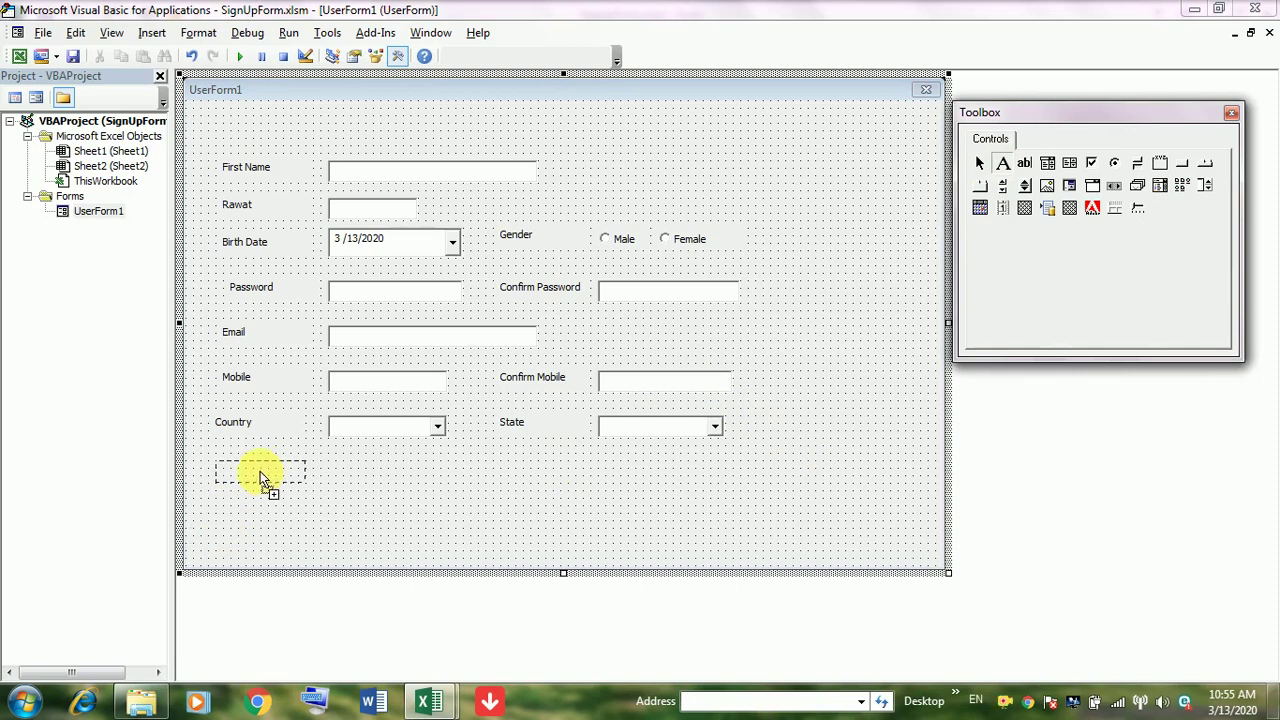
drag(260, 473, 260, 471)
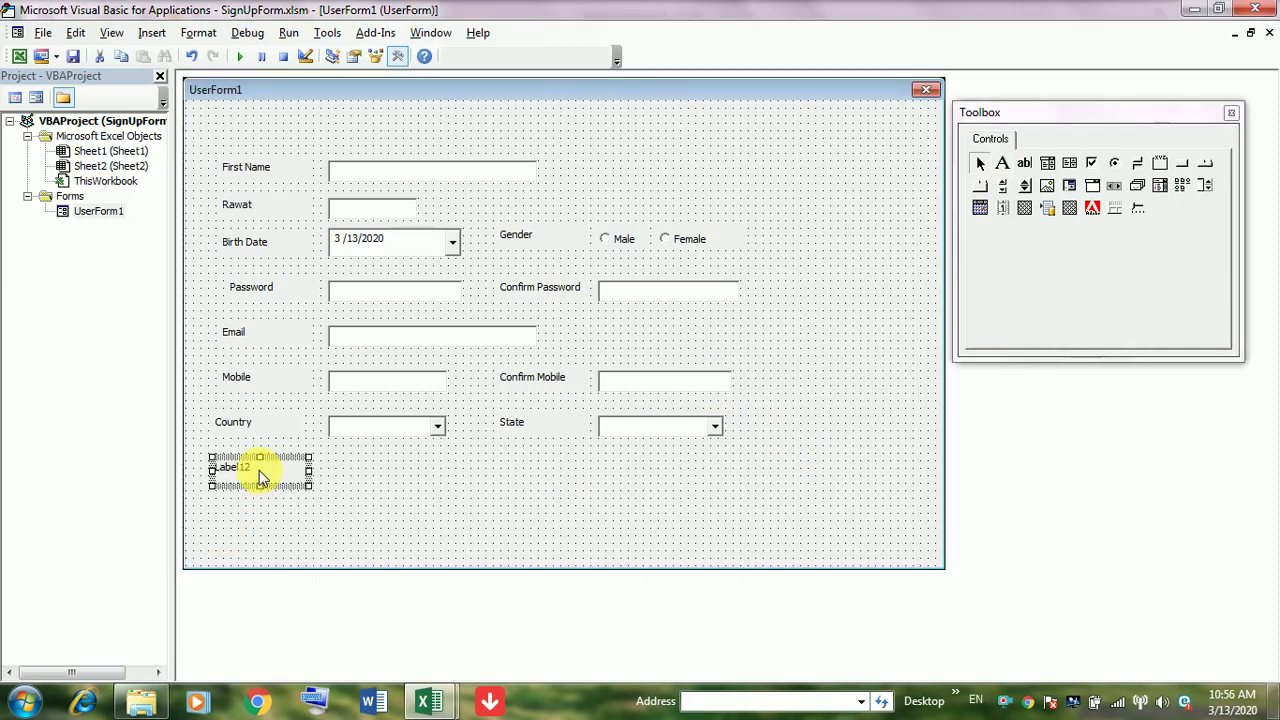
click(258, 470)
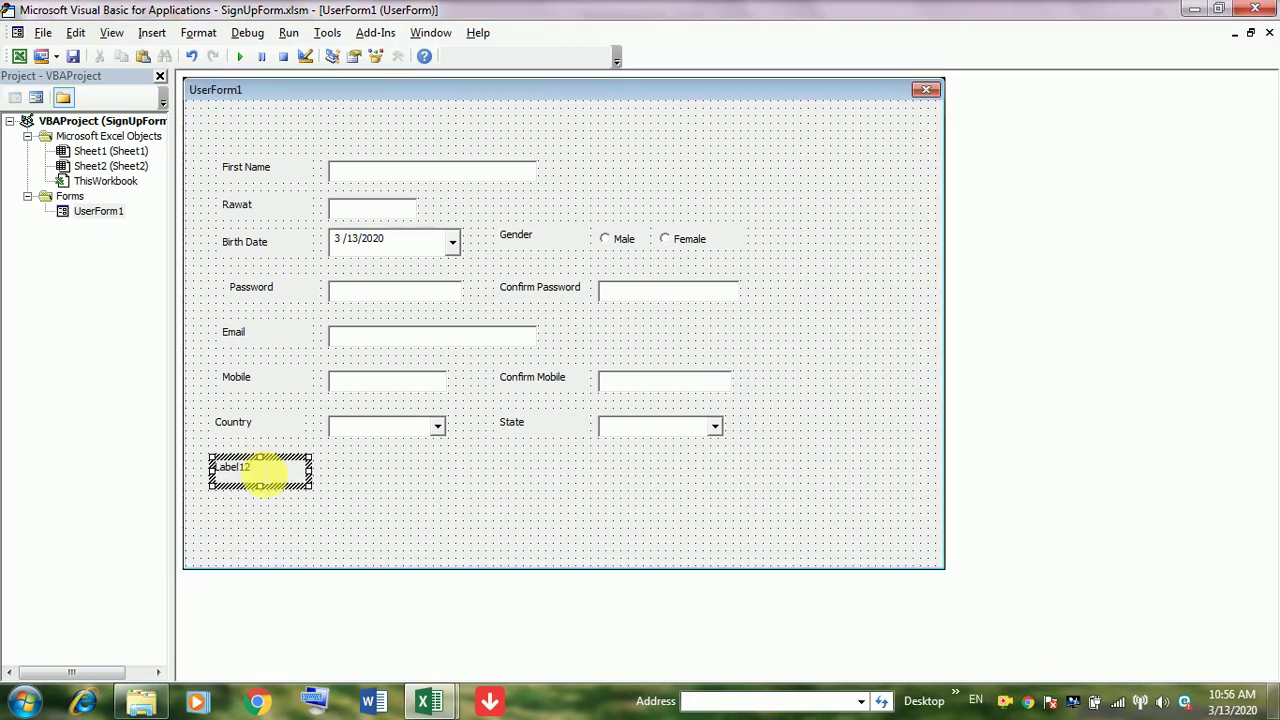
key(BackSpace)
key(BackSpace)
key(BackSpace)
key(BackSpace)
key(BackSpace)
click(412, 512)
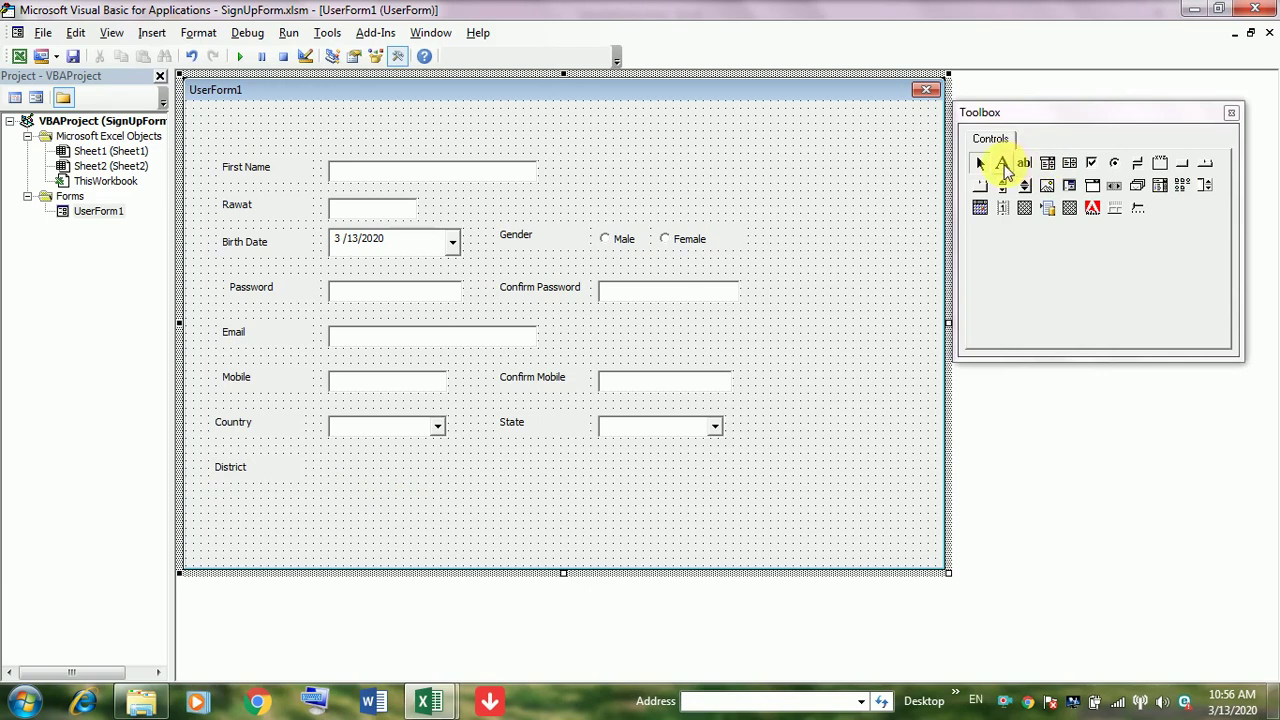
mouse_move(1024, 163)
mouse_down()
mouse_move(384, 482)
mouse_move(372, 470)
mouse_up()
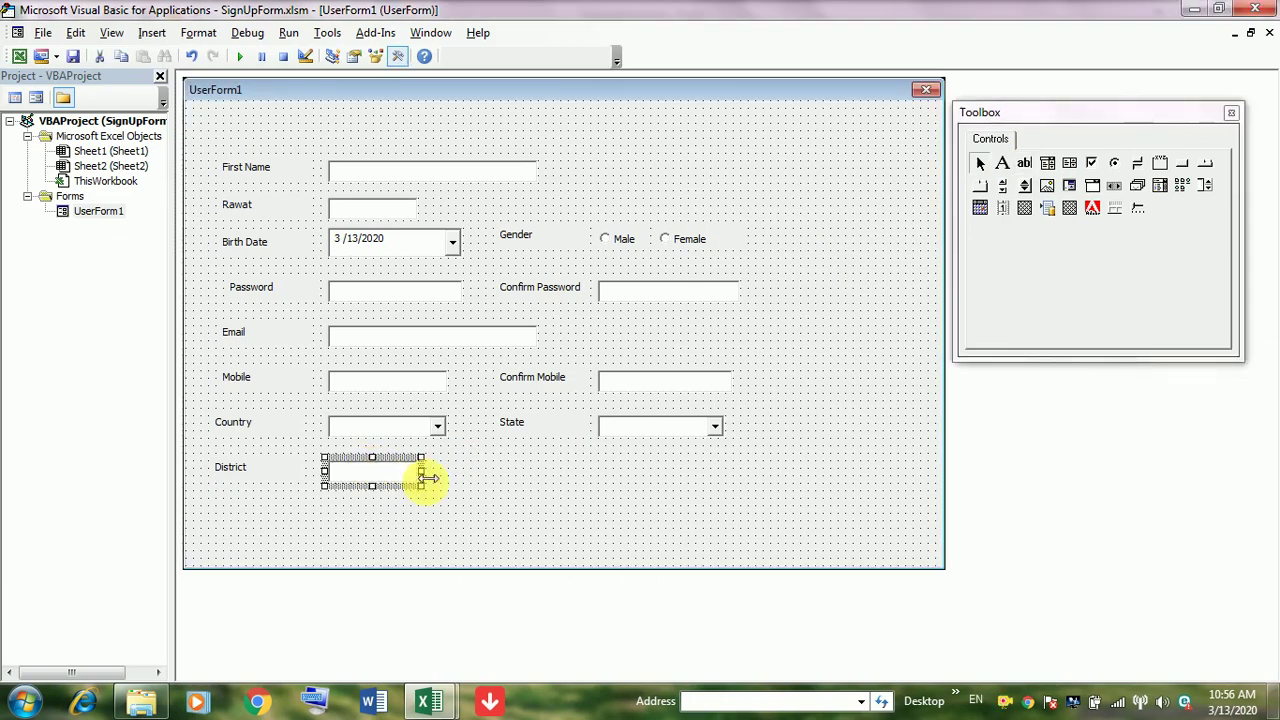
key(Delete)
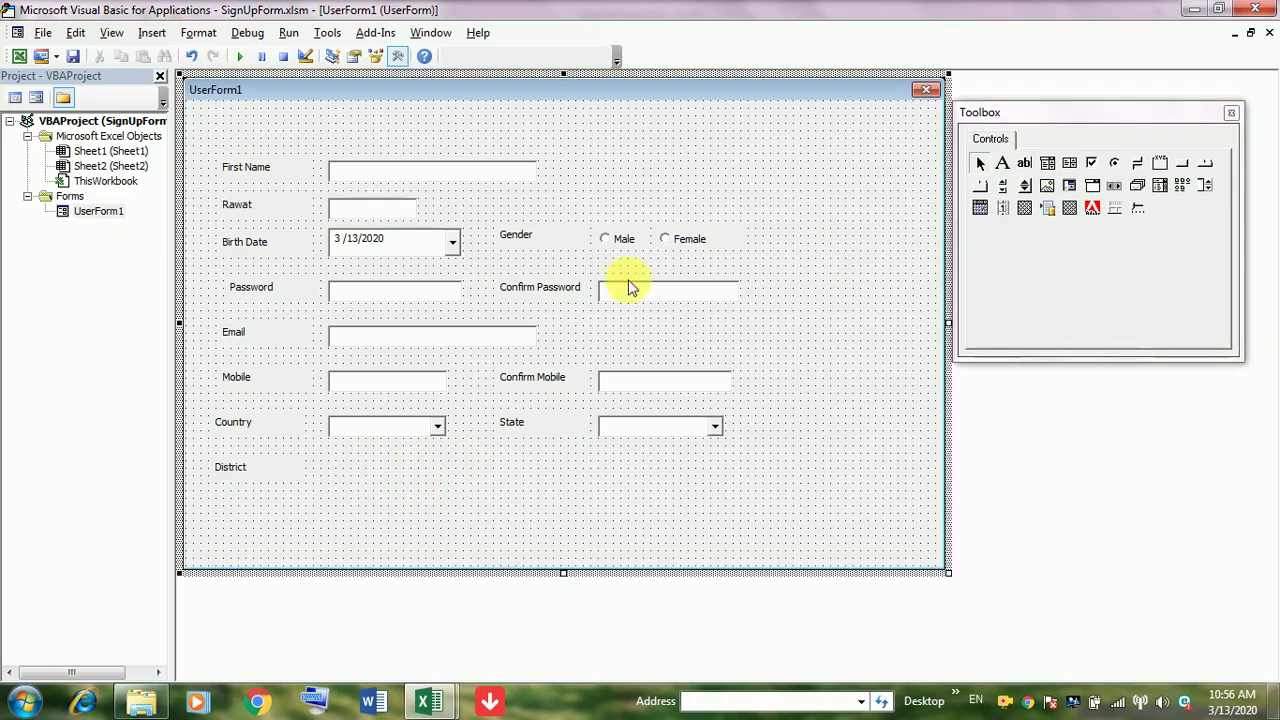
mouse_move(1047, 163)
mouse_down()
mouse_move(372, 478)
mouse_move(458, 470)
mouse_move(443, 467)
mouse_up()
Add a 'City' label right of the District dropdown with a widened dropdown beside it.
click(488, 474)
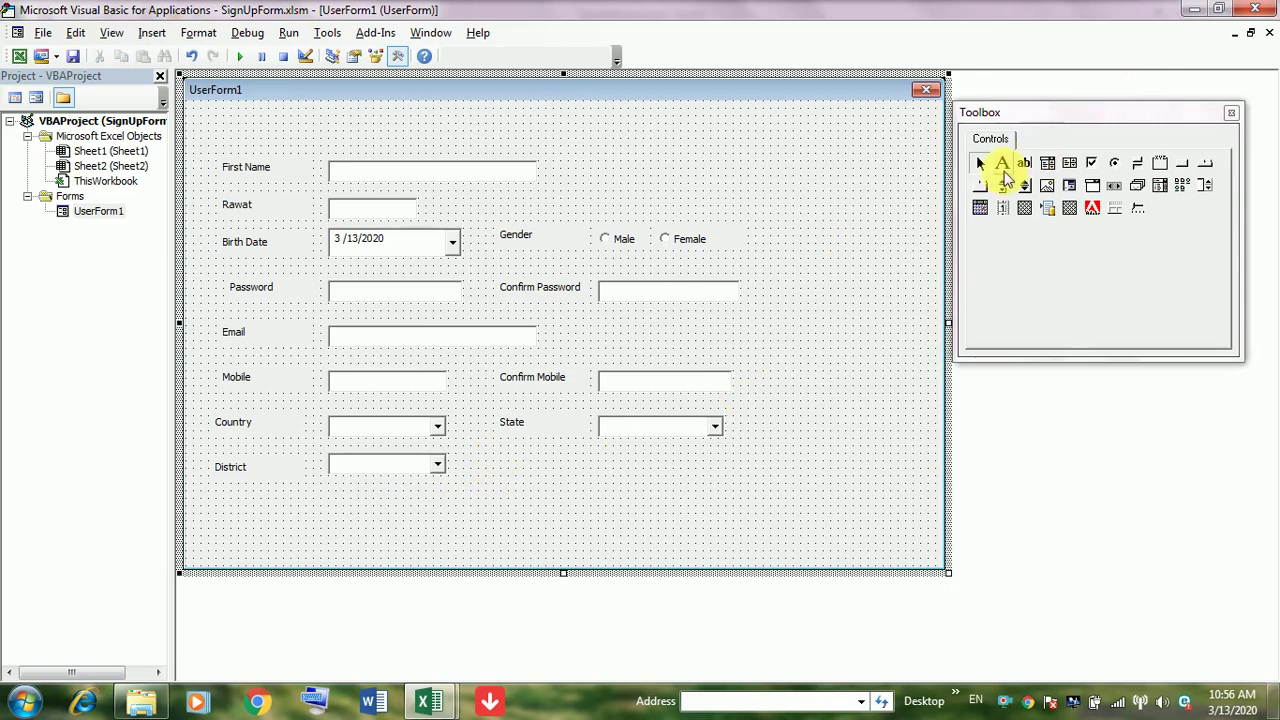
click(1003, 165)
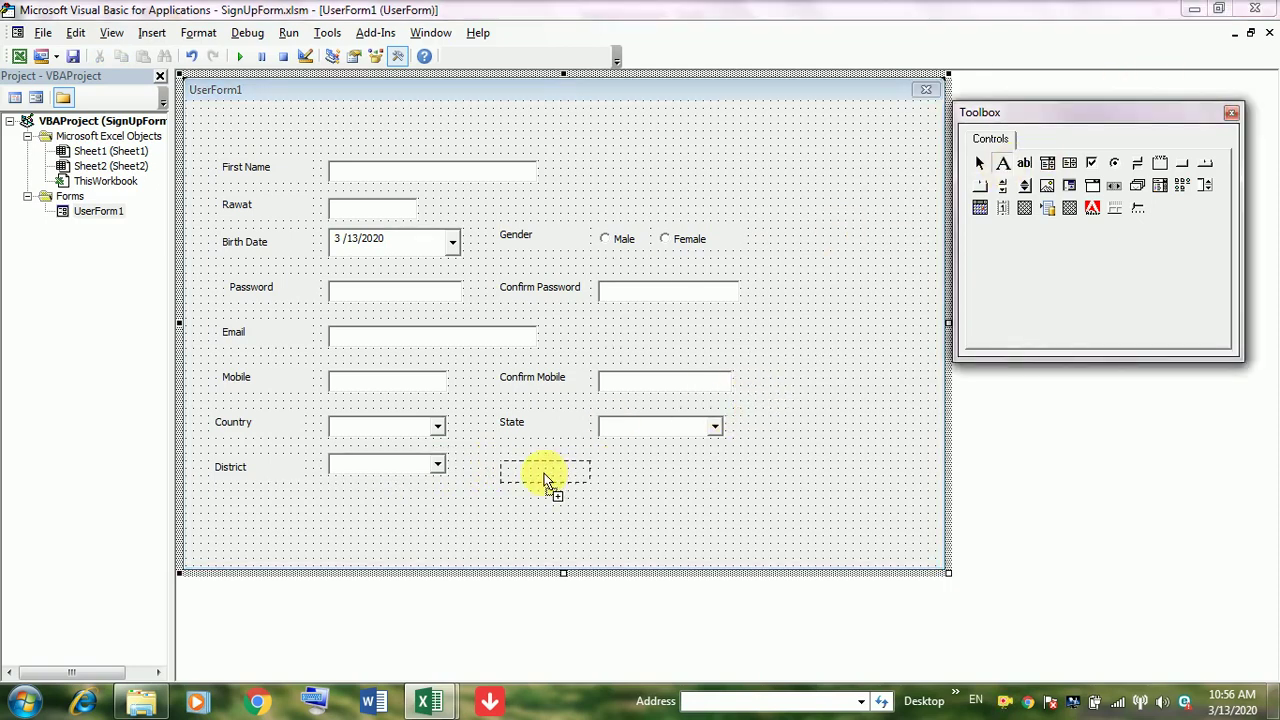
drag(545, 480, 545, 474)
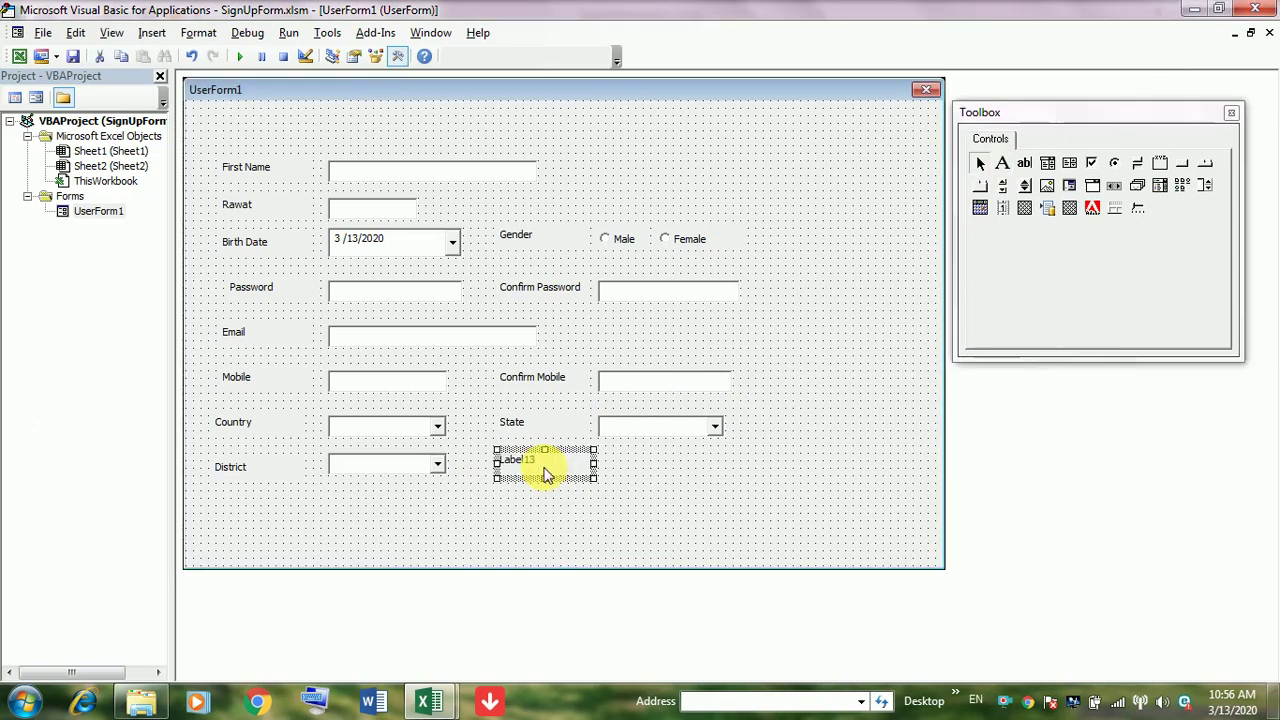
click(545, 474)
key(BackSpace)
key(BackSpace)
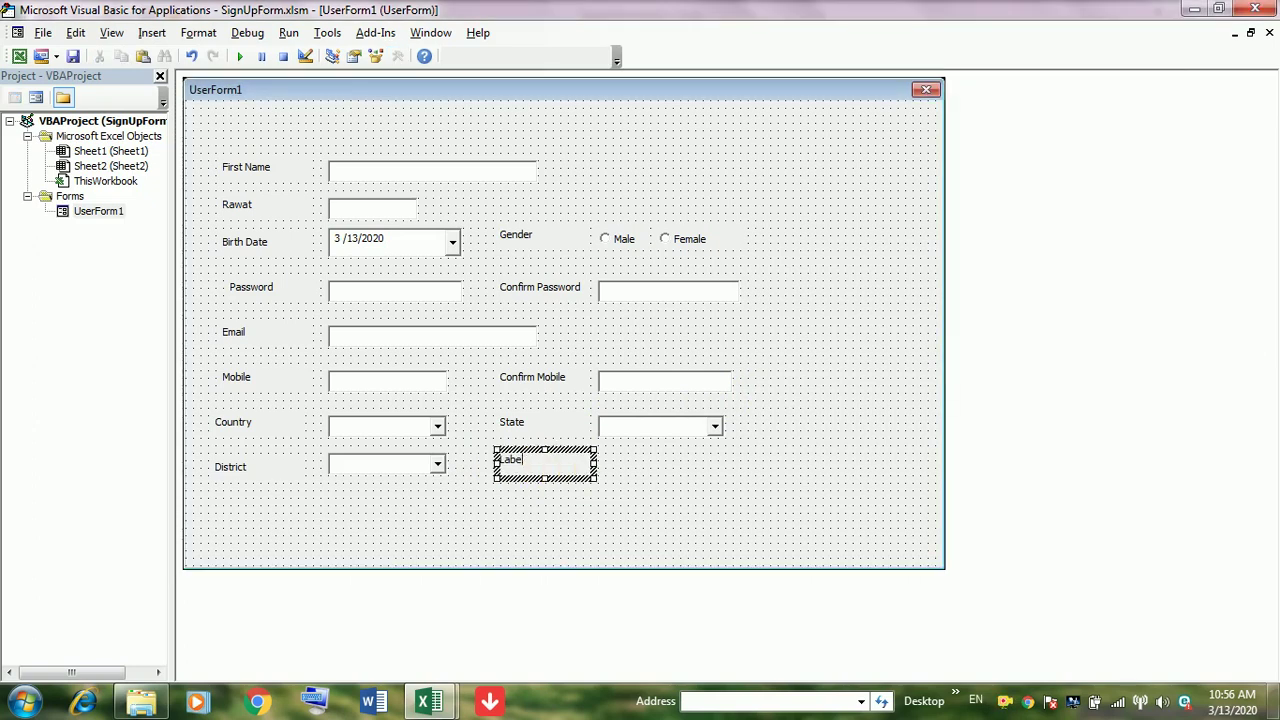
key(BackSpace)
key(BackSpace)
key(BackSpace)
click(625, 482)
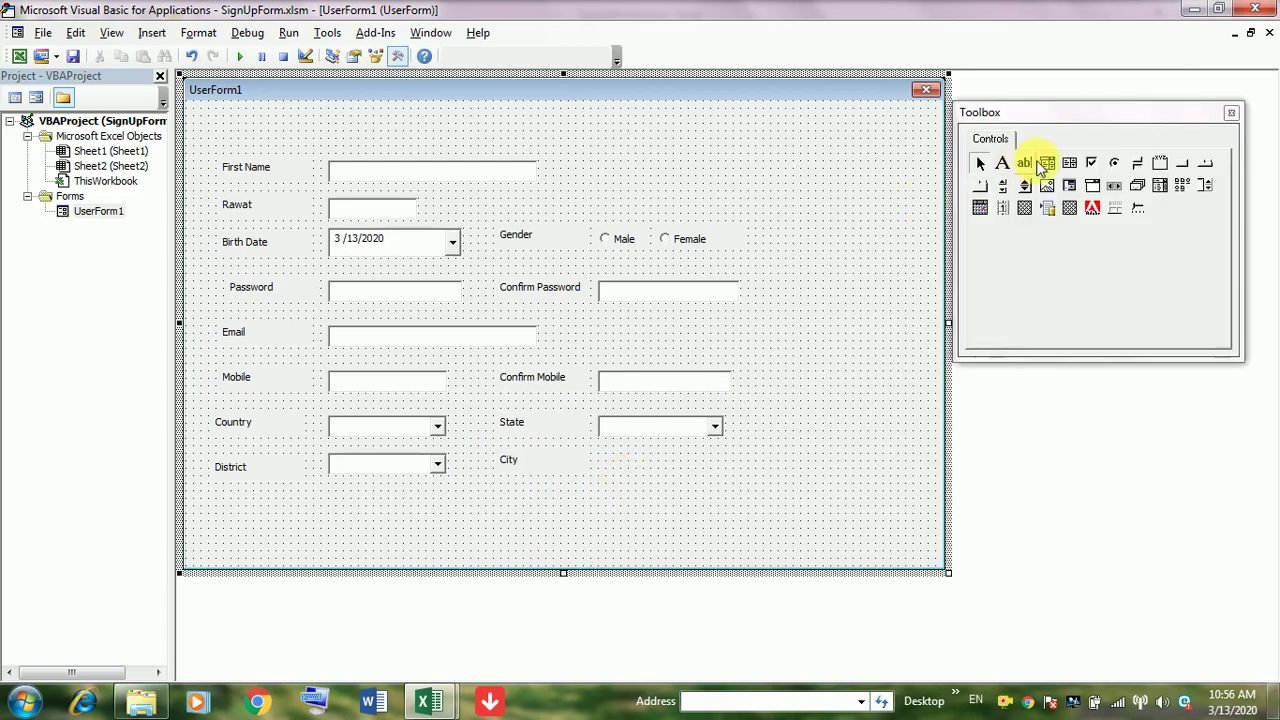
mouse_move(1046, 163)
mouse_down()
mouse_move(645, 467)
mouse_move(742, 468)
mouse_up()
click(766, 459)
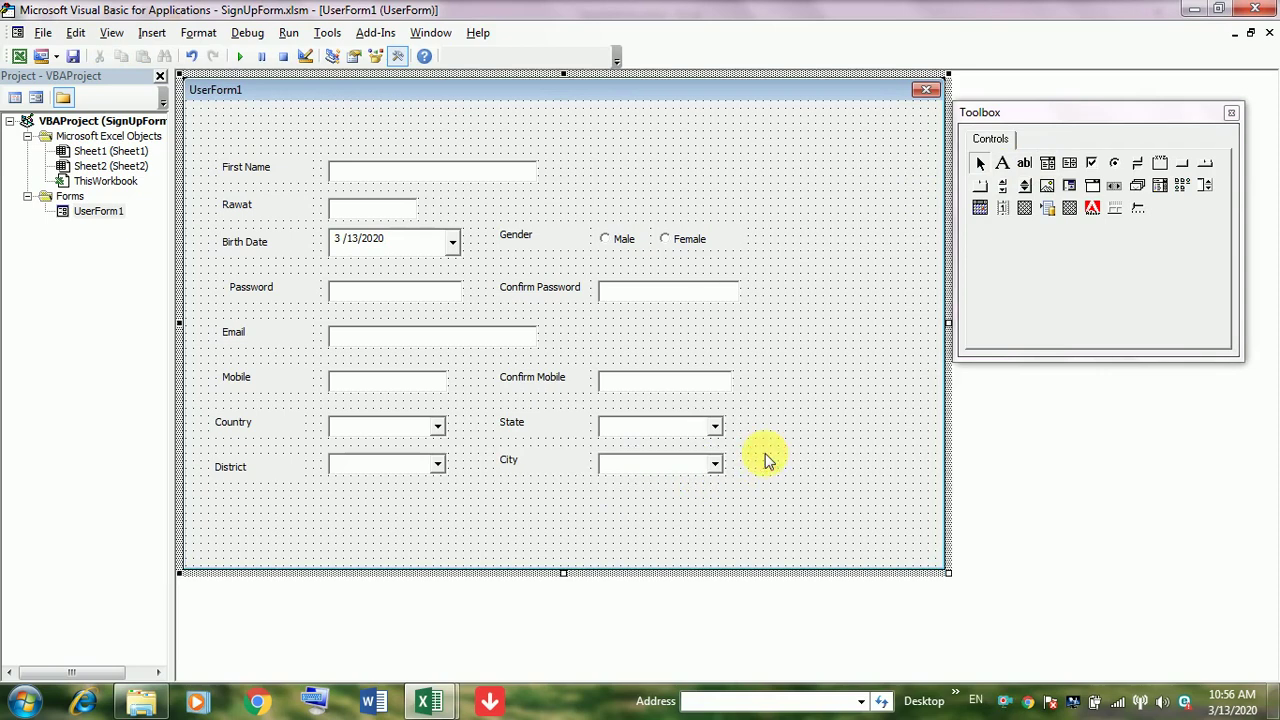
Select the Country dropdown and the State, District and City labels to check them.
click(382, 431)
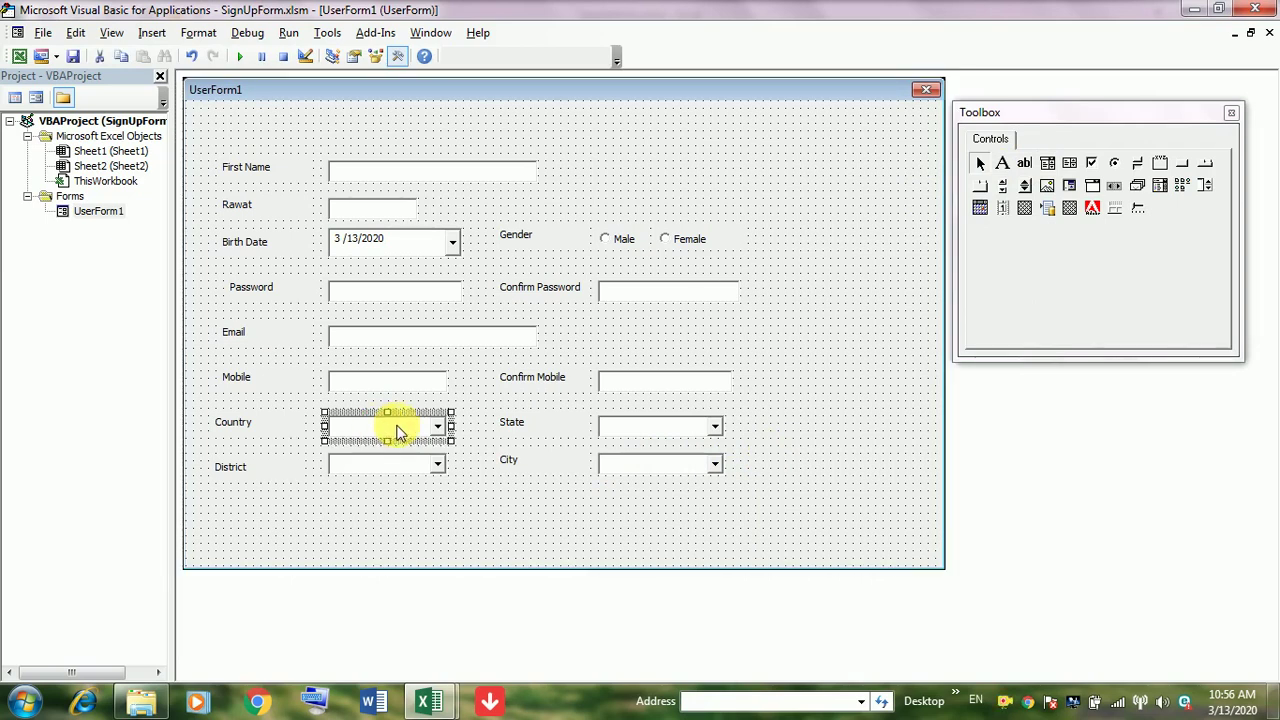
click(537, 425)
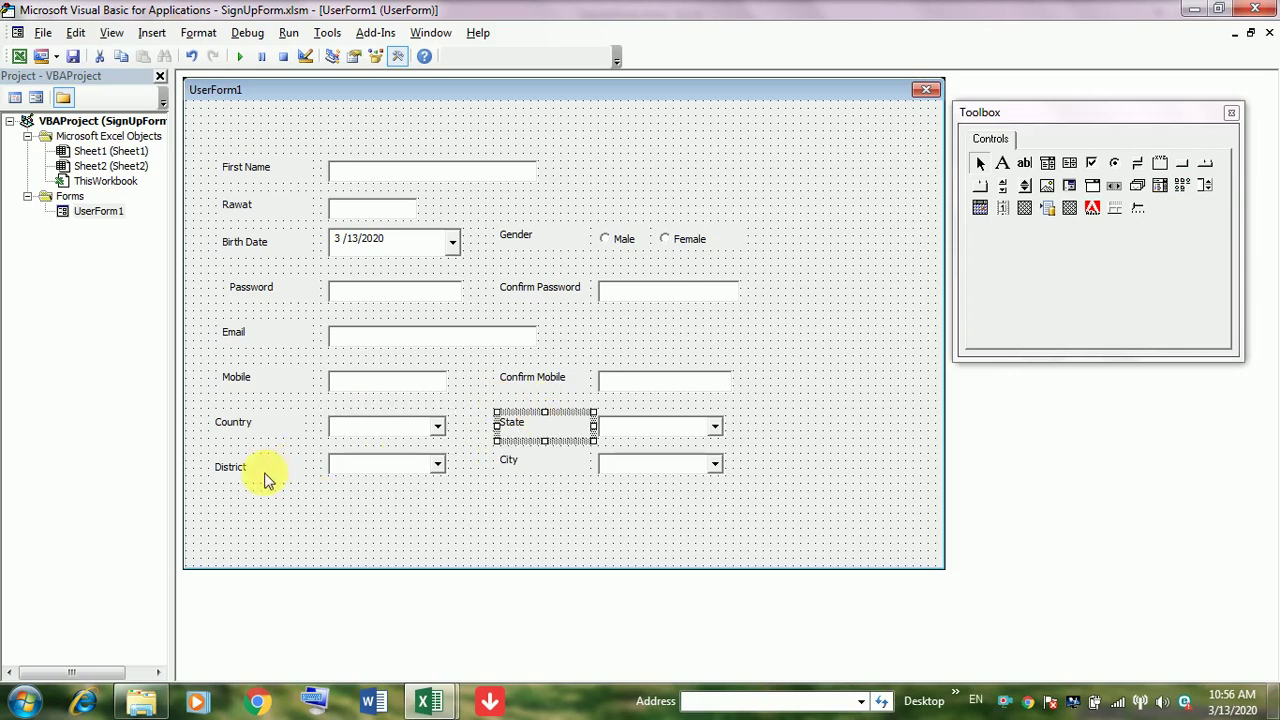
click(265, 475)
click(556, 465)
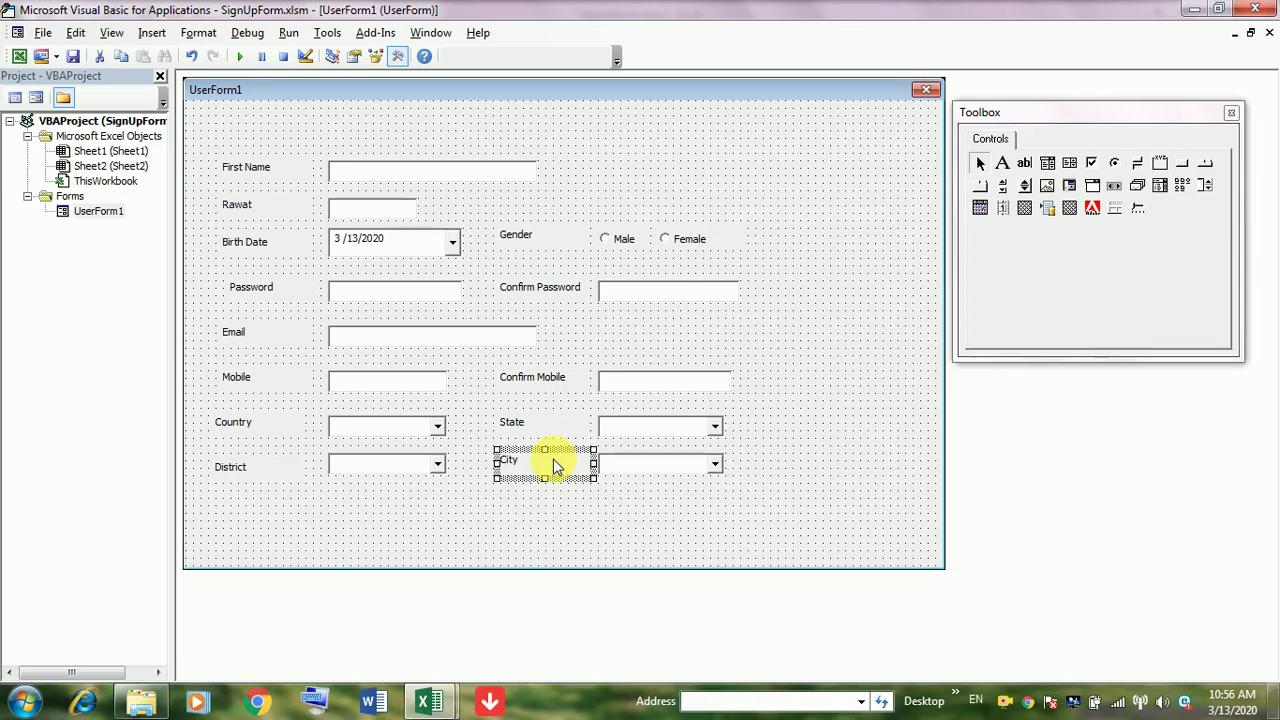
click(386, 433)
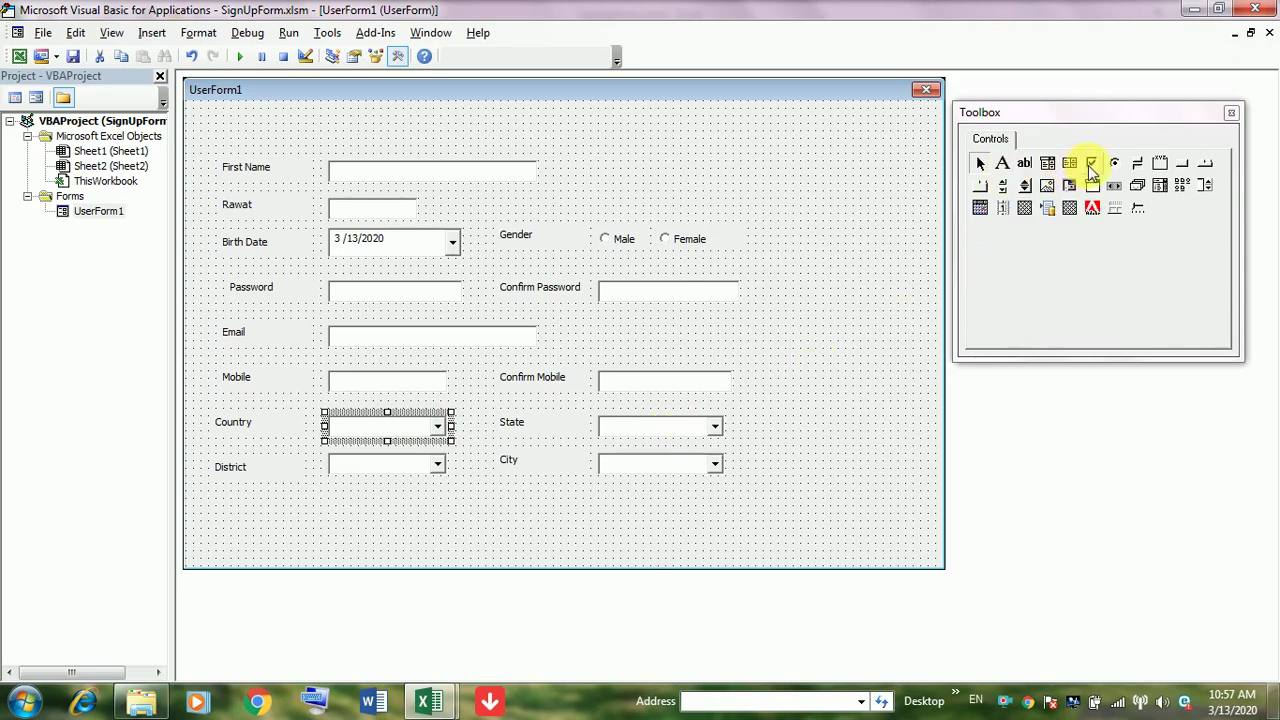
Add a checkbox below District captioned with the terms-and-conditions agreement text, widened across the form.
drag(1091, 170, 288, 528)
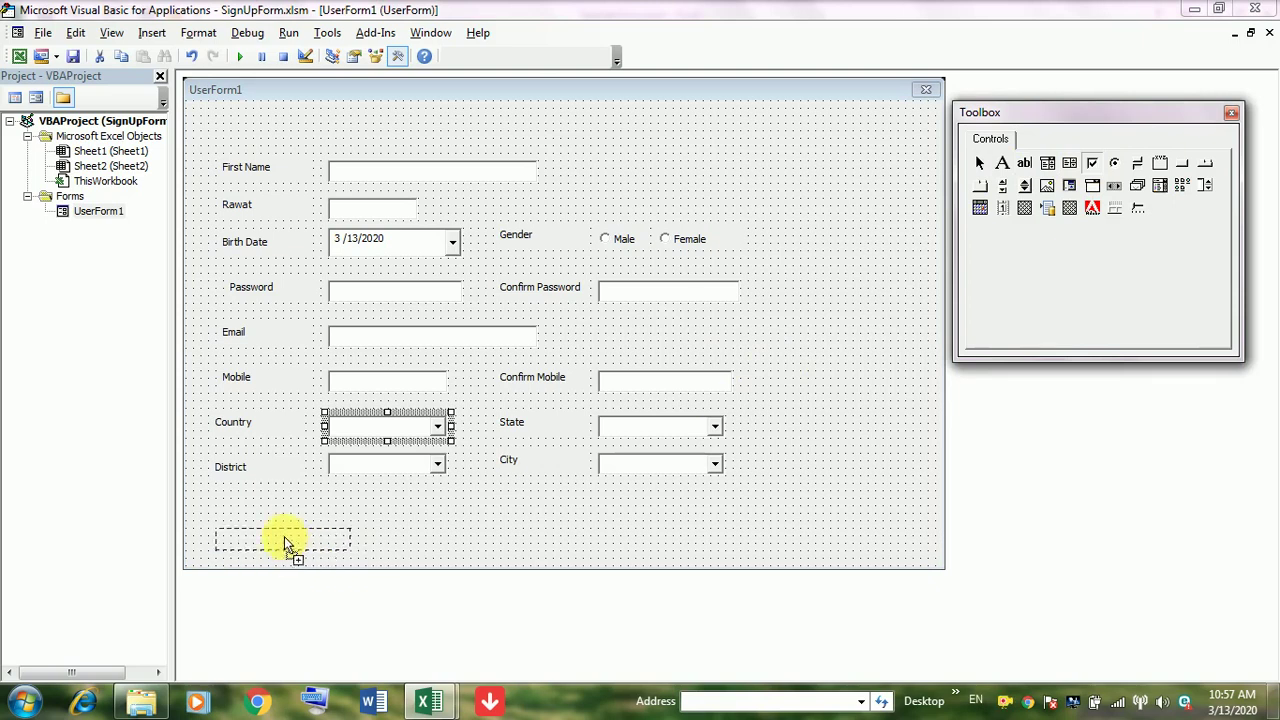
drag(288, 530, 328, 531)
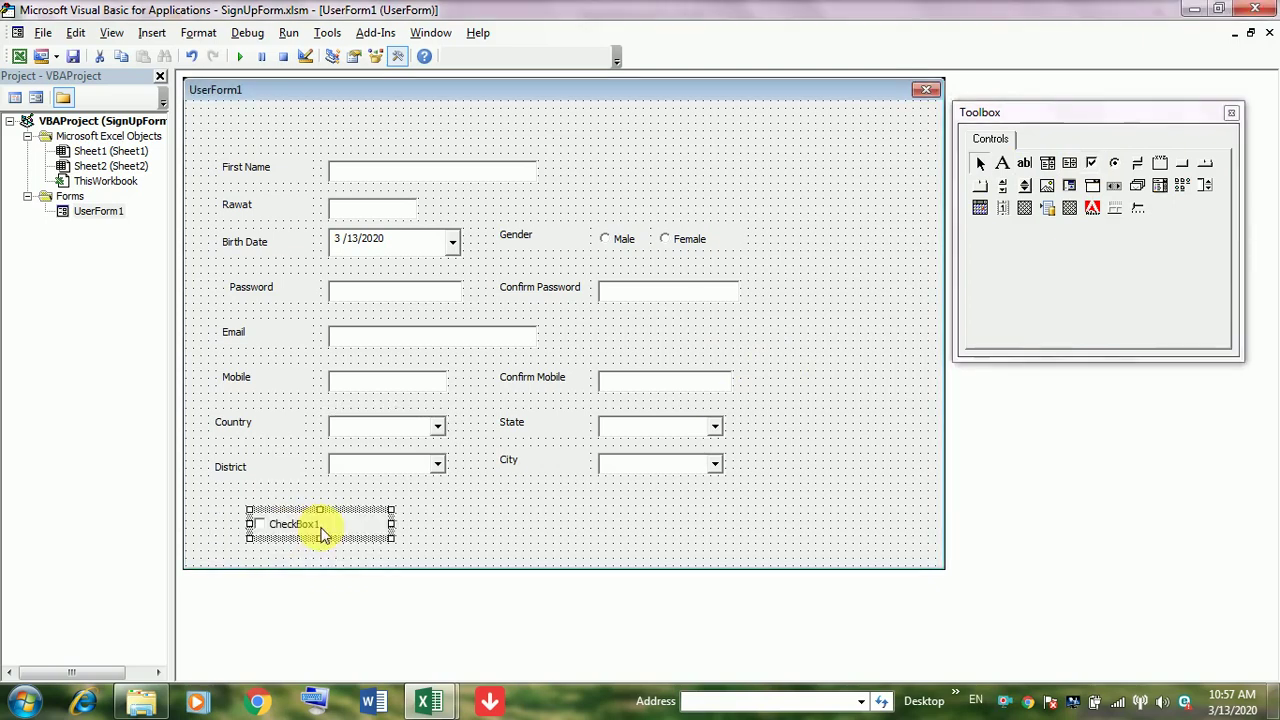
click(333, 533)
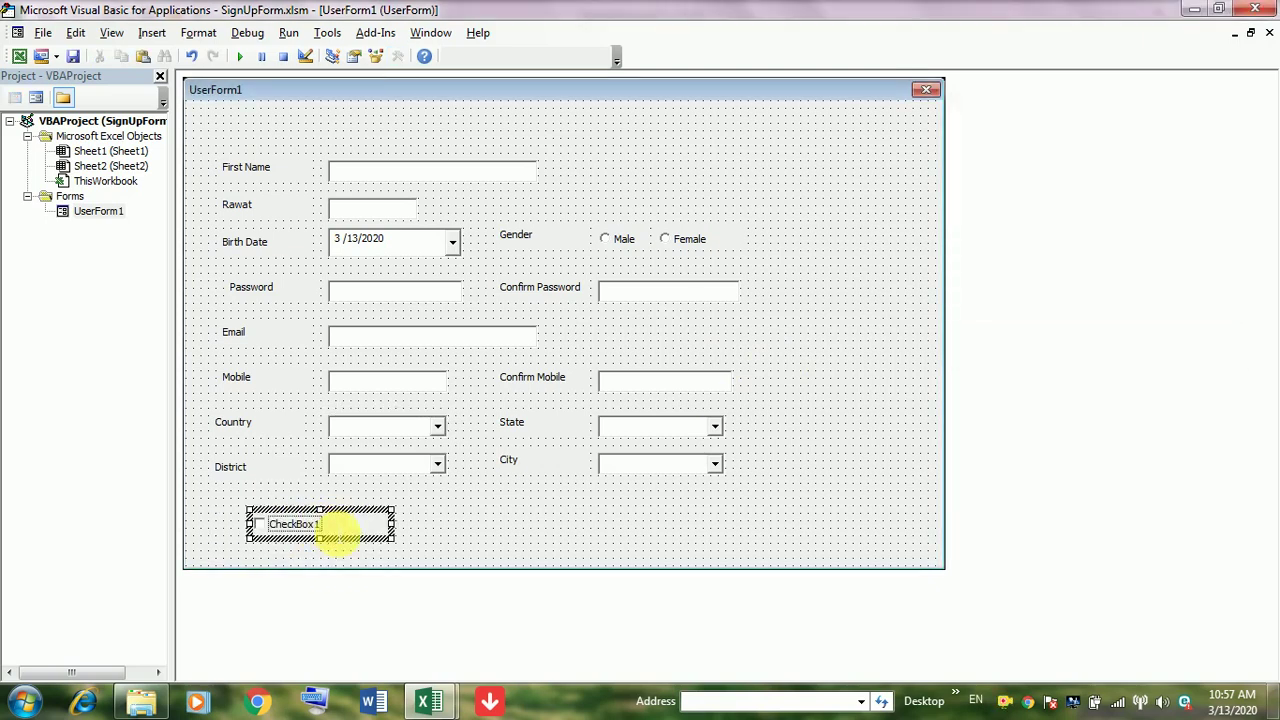
key(BackSpace)
key(BackSpace)
key(BackSpace)
key(BackSpace)
key(BackSpace)
key(BackSpace)
key(BackSpace)
key(BackSpace)
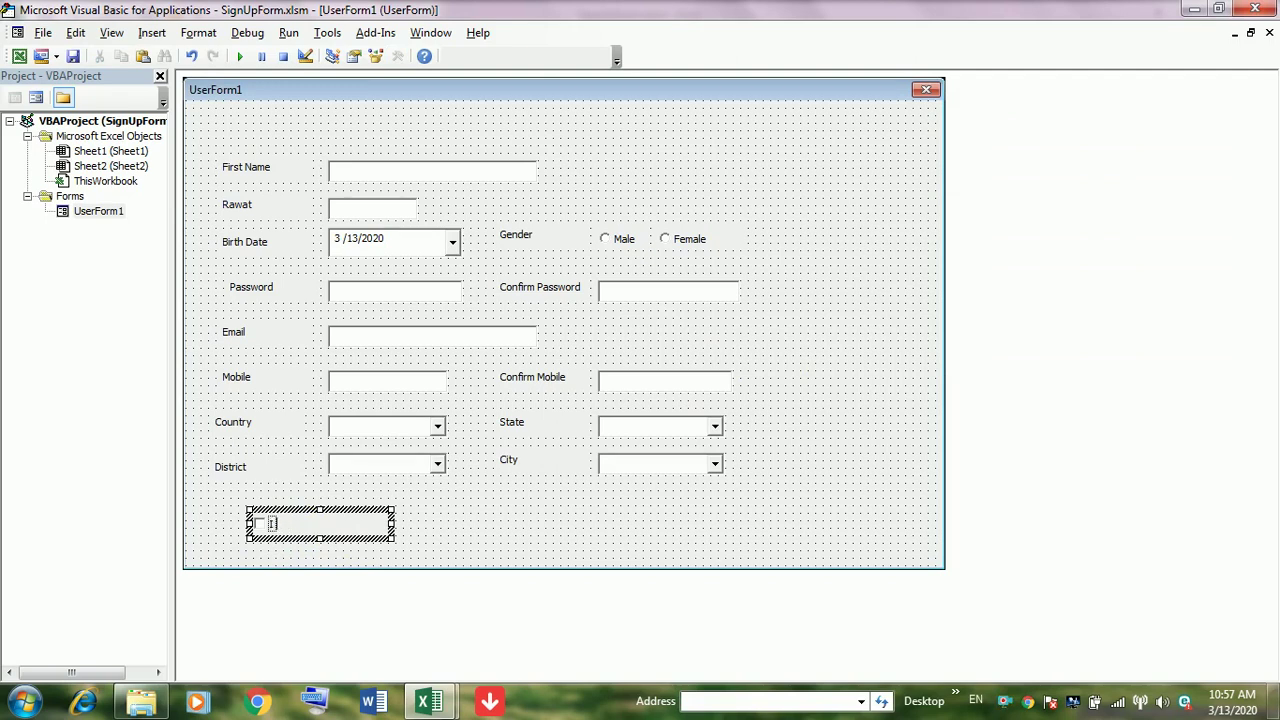
text(A)
text(gree t)
text(he ter)
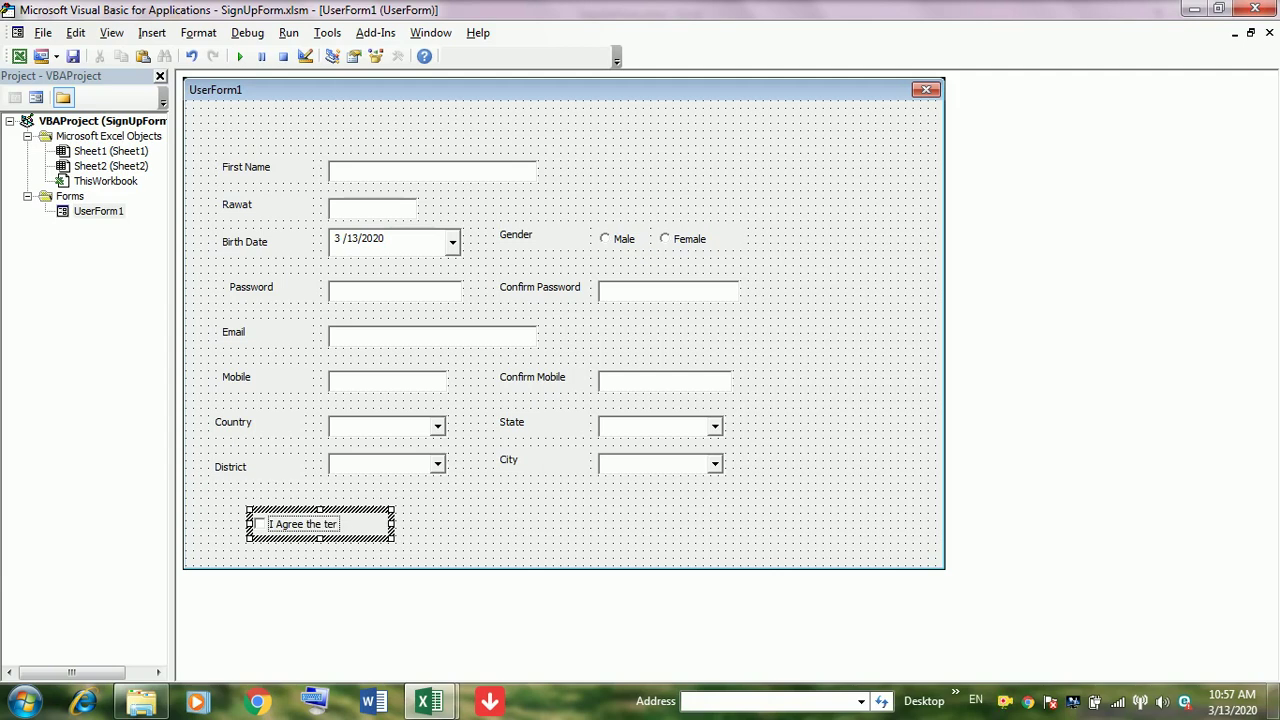
text(ms and)
text( C)
text(onditions)
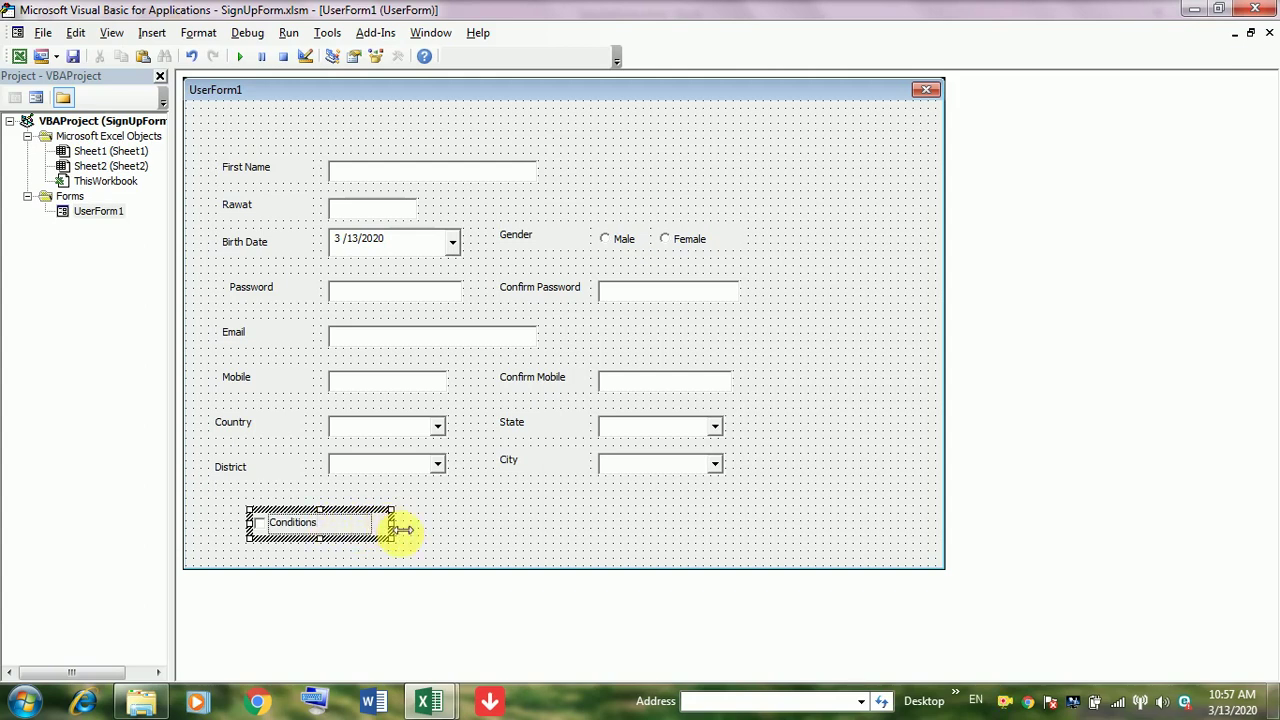
mouse_move(398, 528)
mouse_down()
mouse_move(875, 526)
mouse_move(858, 526)
mouse_up()
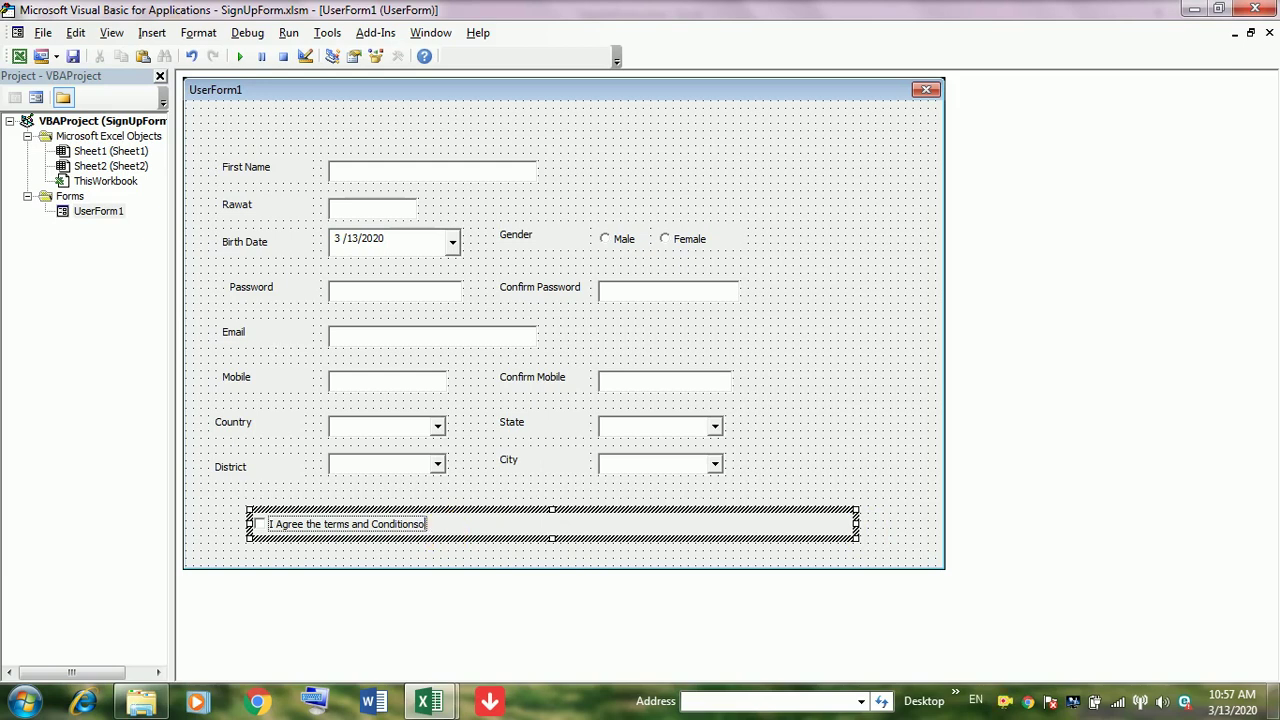
text(or a)
text( policy)
text(are)
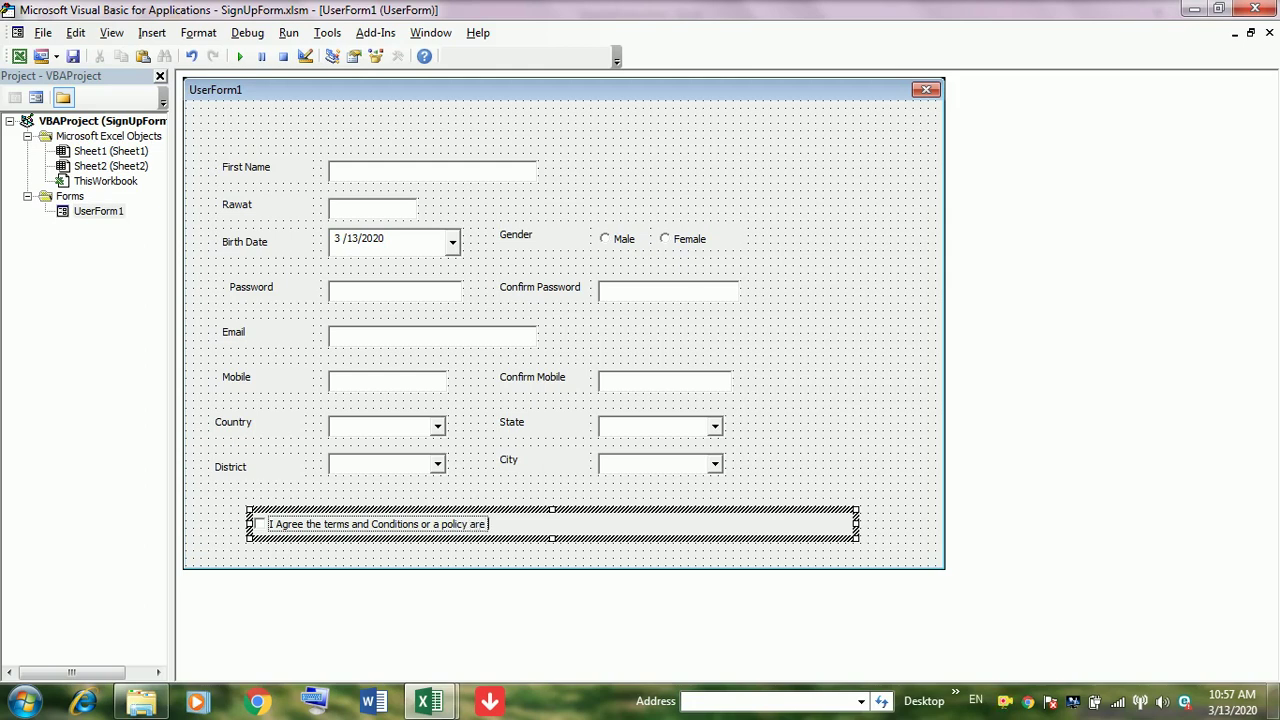
text( leag)
text(all)
text(y bindin)
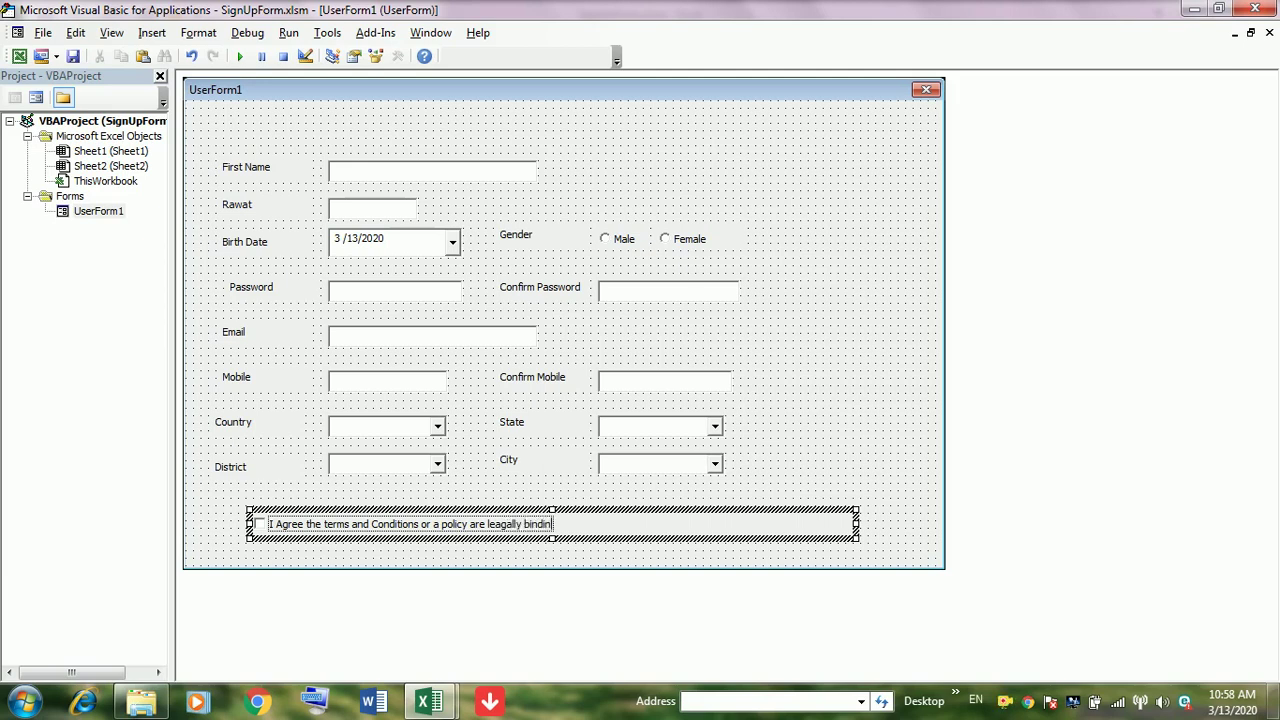
text(g)
text( agreem)
text(net bew)
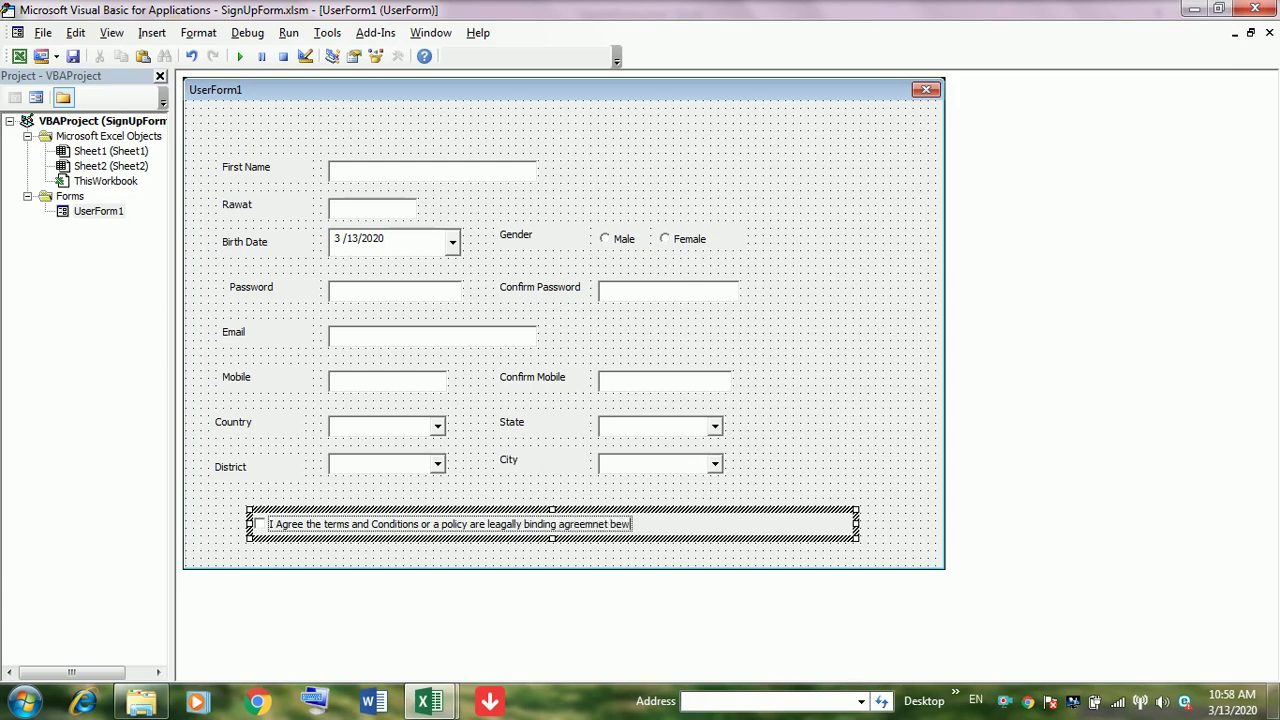
key(BackSpace)
key(BackSpace)
text(ettween)
text( you)
text( and the)
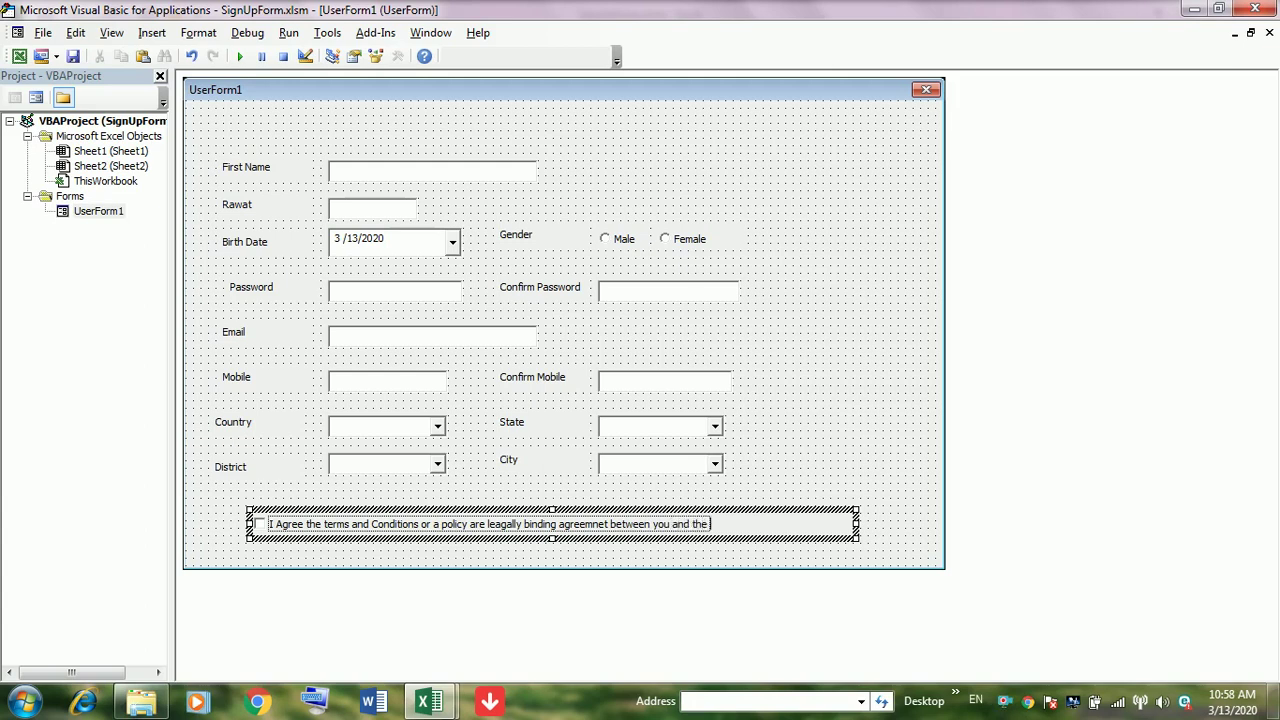
text( compn)
text(ny)
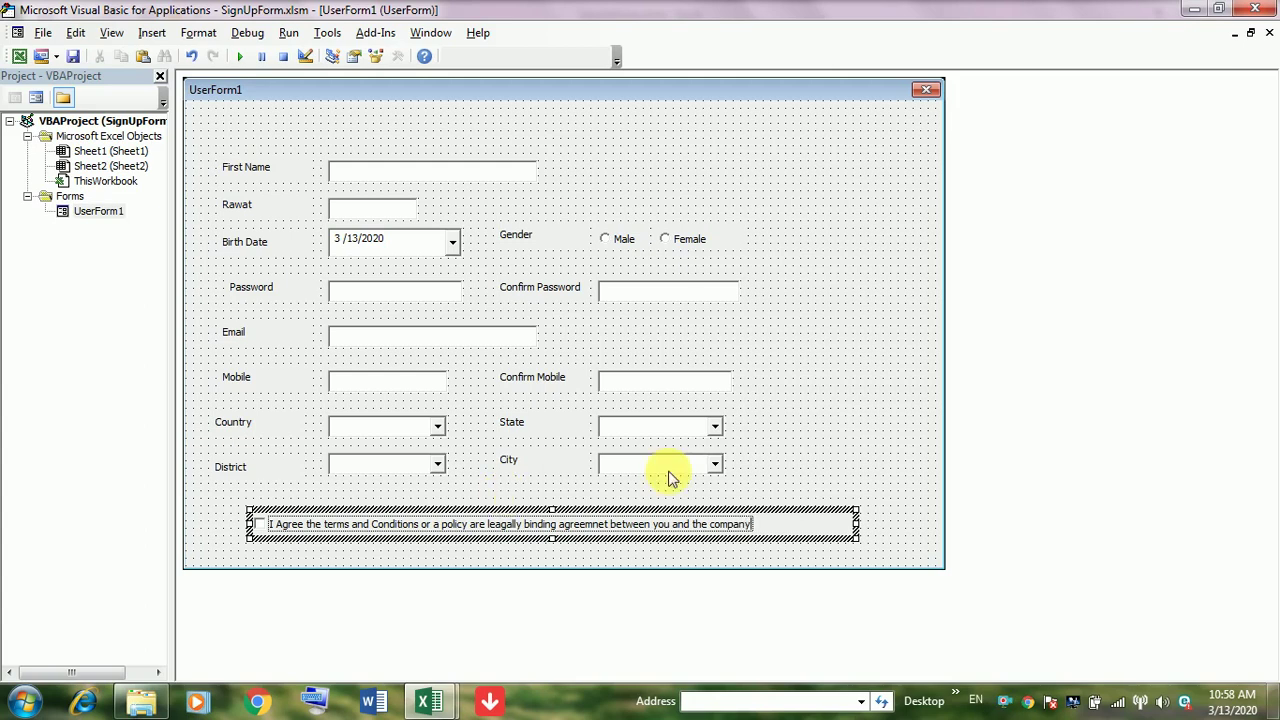
click(917, 512)
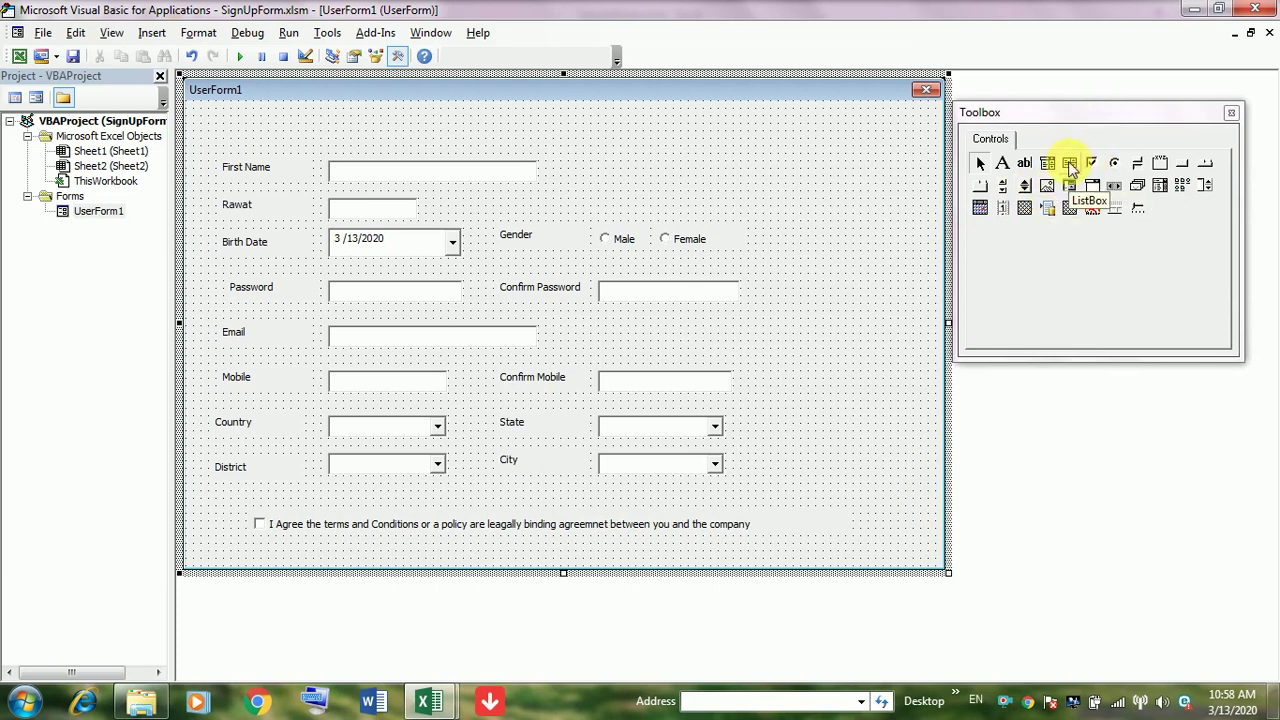
Add two buttons side by side below the checkbox and make the form taller.
click(1181, 166)
drag(1181, 166, 430, 558)
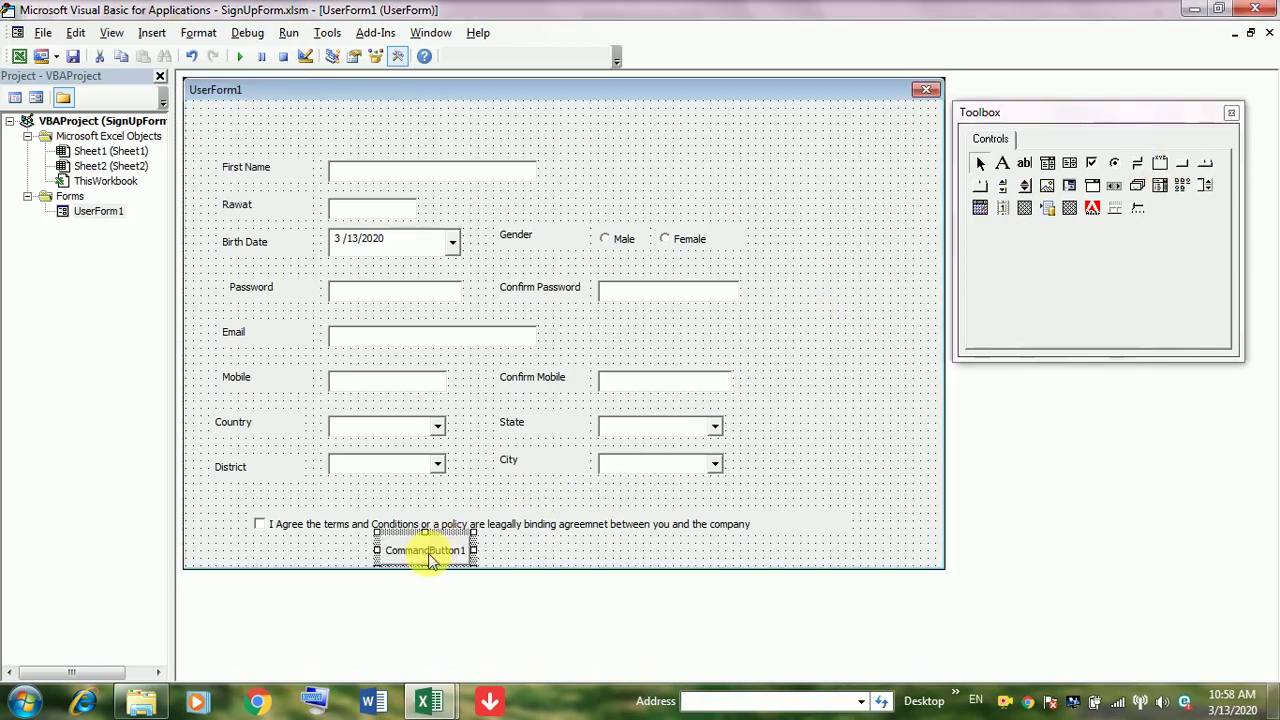
click(535, 556)
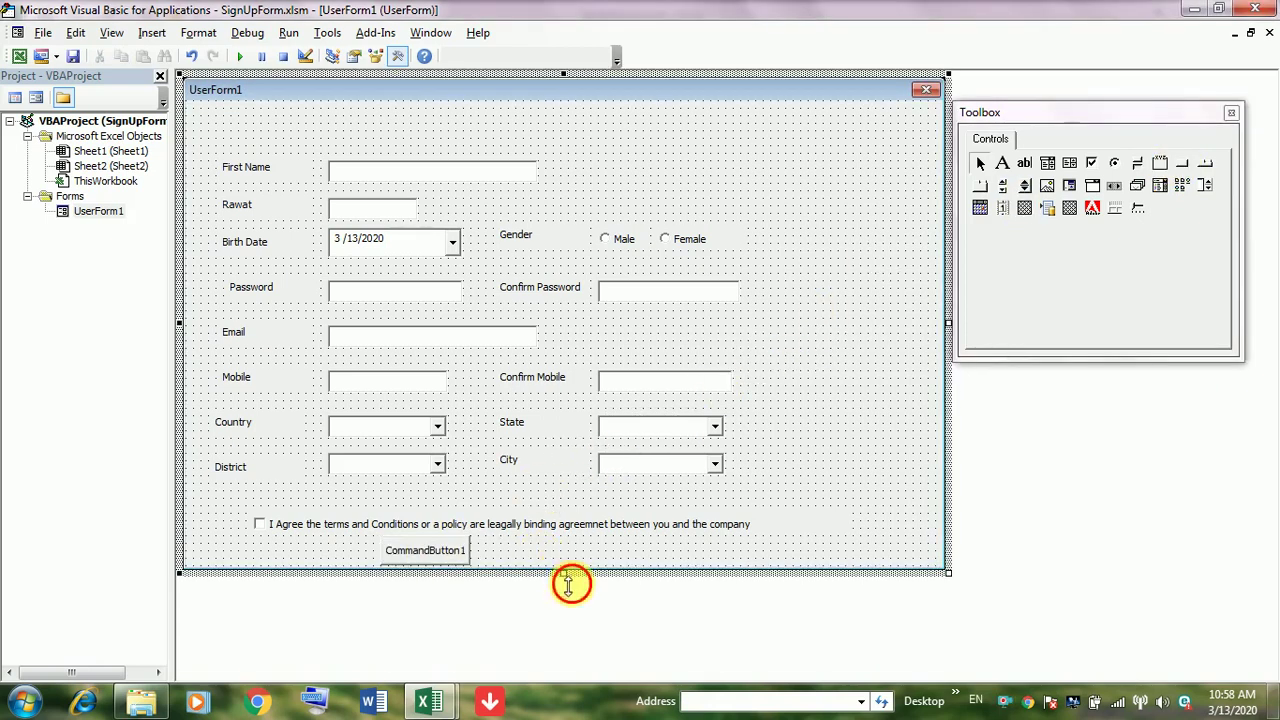
drag(563, 573, 566, 664)
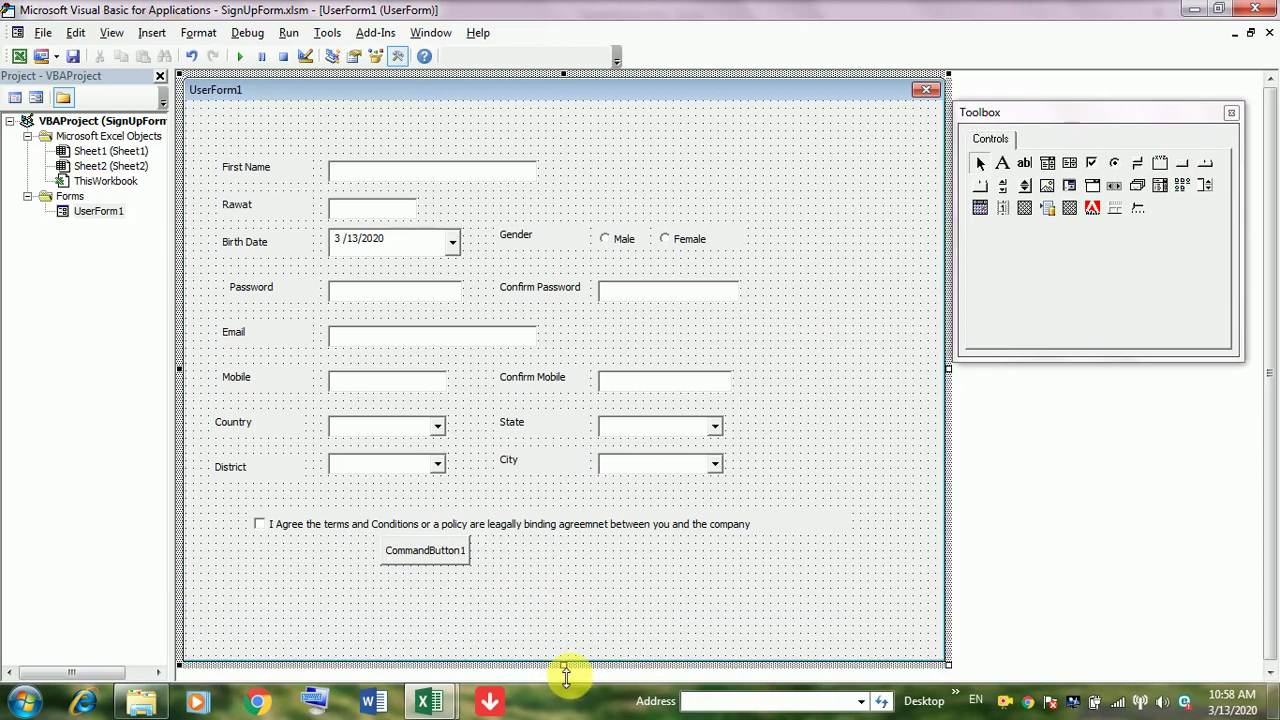
drag(430, 551, 478, 594)
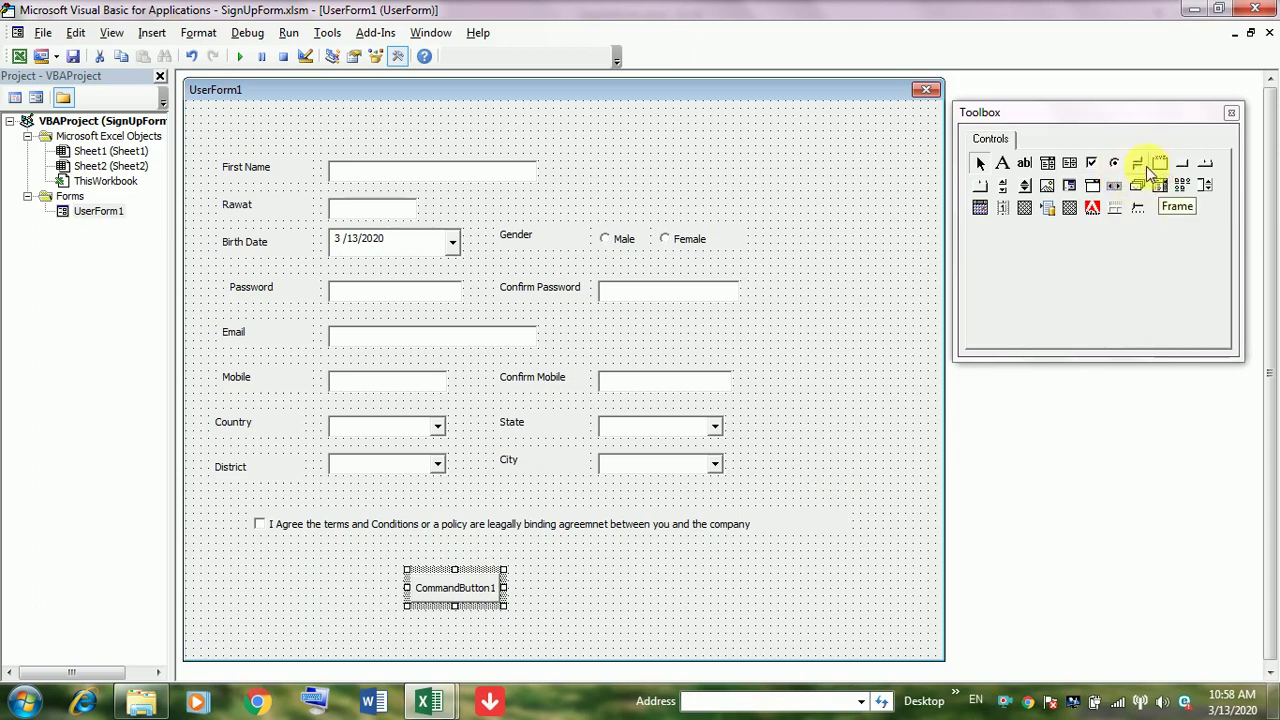
mouse_move(1182, 163)
mouse_down()
mouse_move(627, 631)
mouse_move(582, 584)
mouse_up()
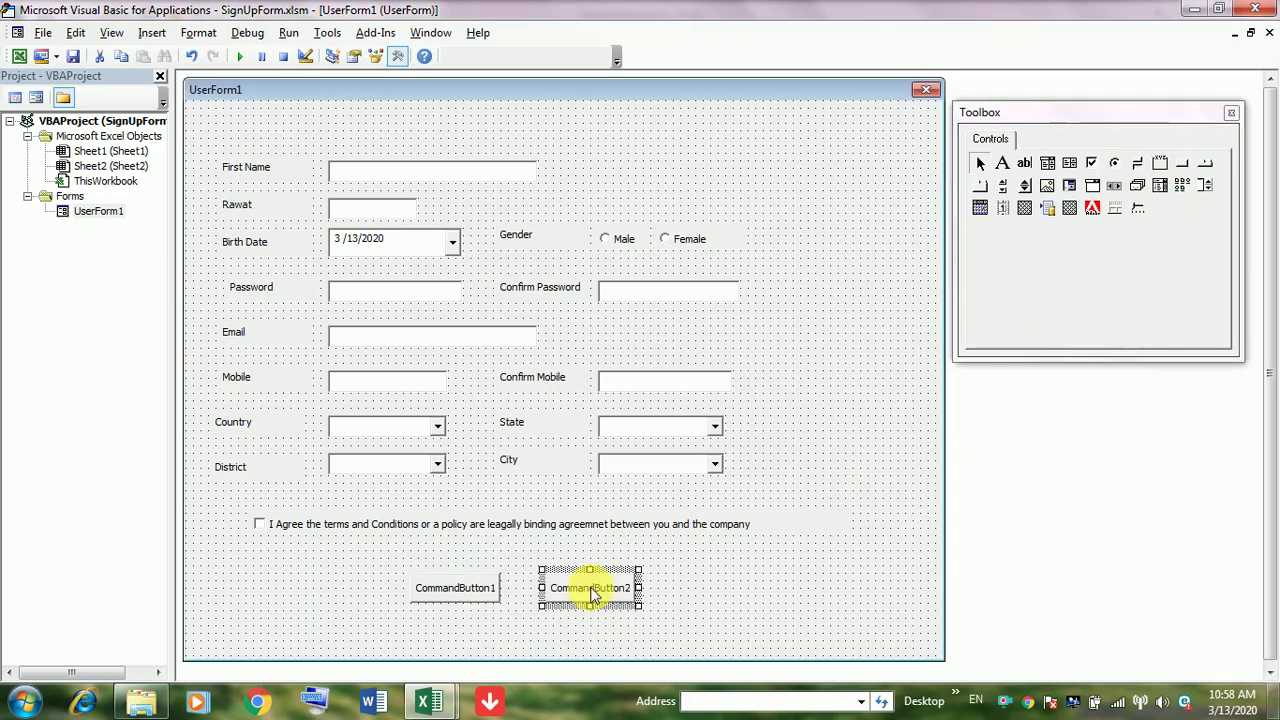
Caption the first button 'SIGN UP' and start editing the second button's caption.
click(480, 590)
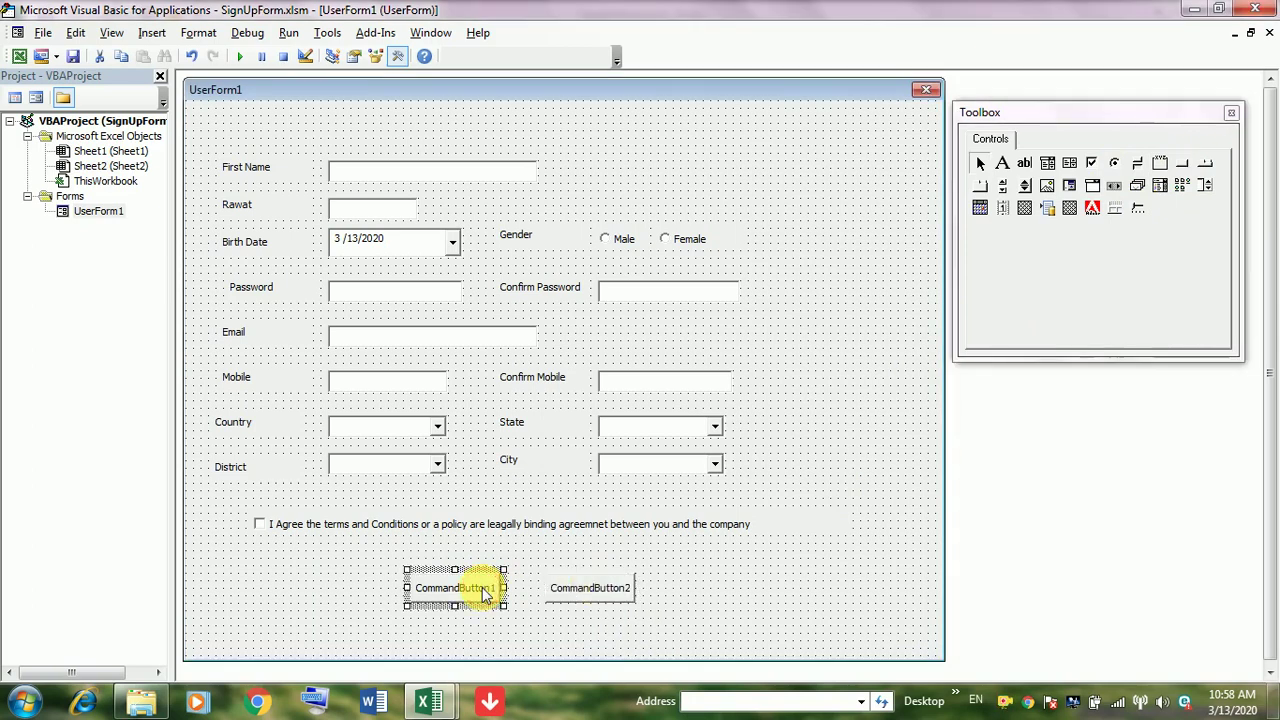
click(487, 594)
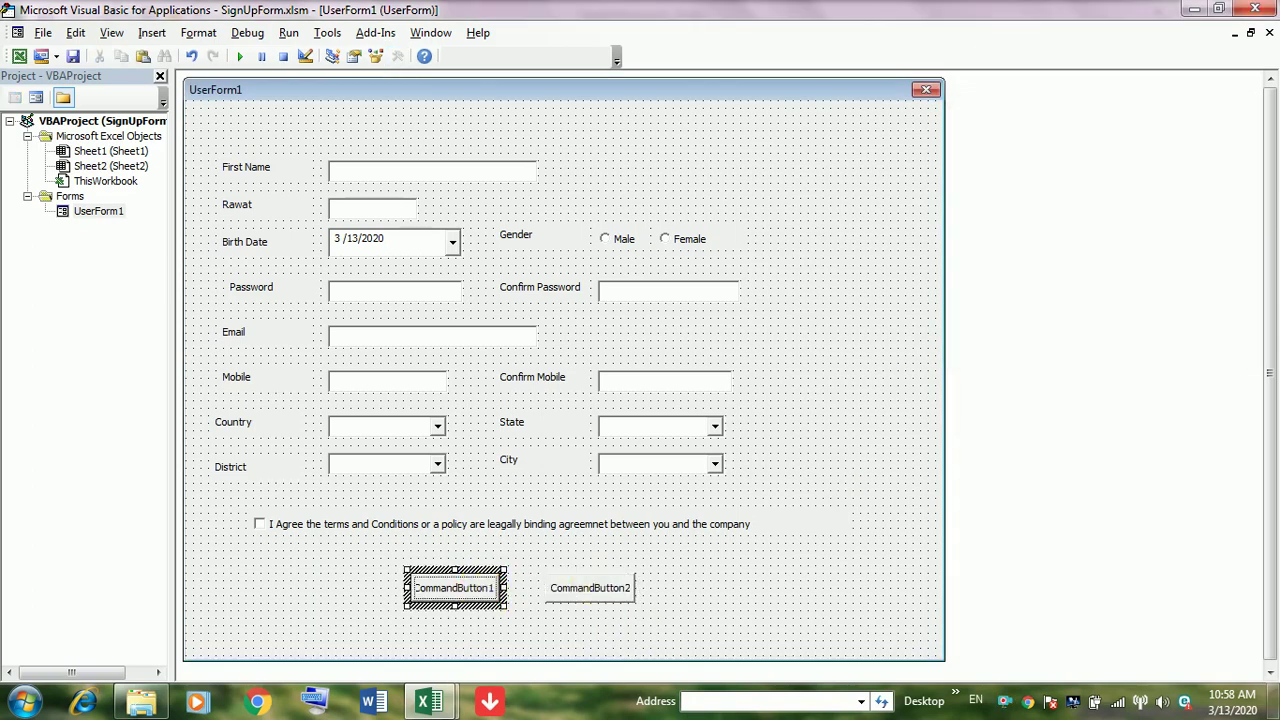
key(BackSpace)
key(BackSpace)
key(BackSpace)
key(BackSpace)
key(BackSpace)
key(BackSpace)
text(GN UP)
click(630, 618)
click(598, 597)
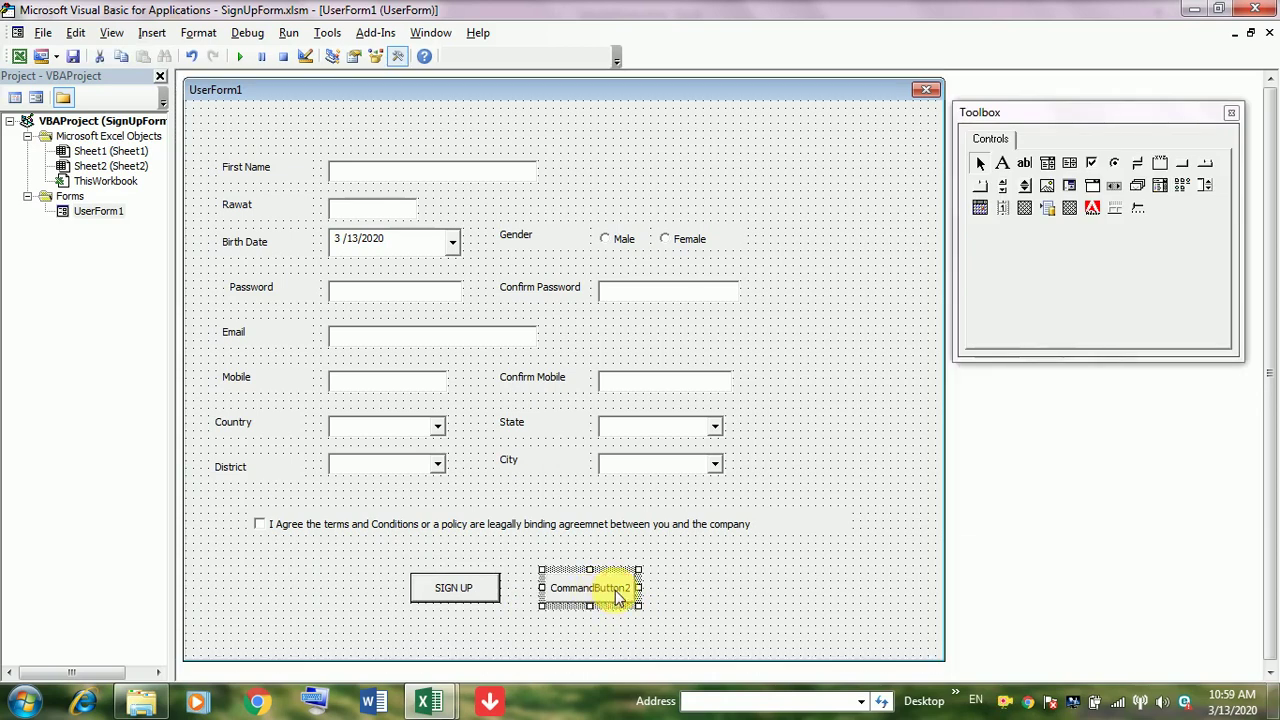
click(617, 597)
text(Reset)
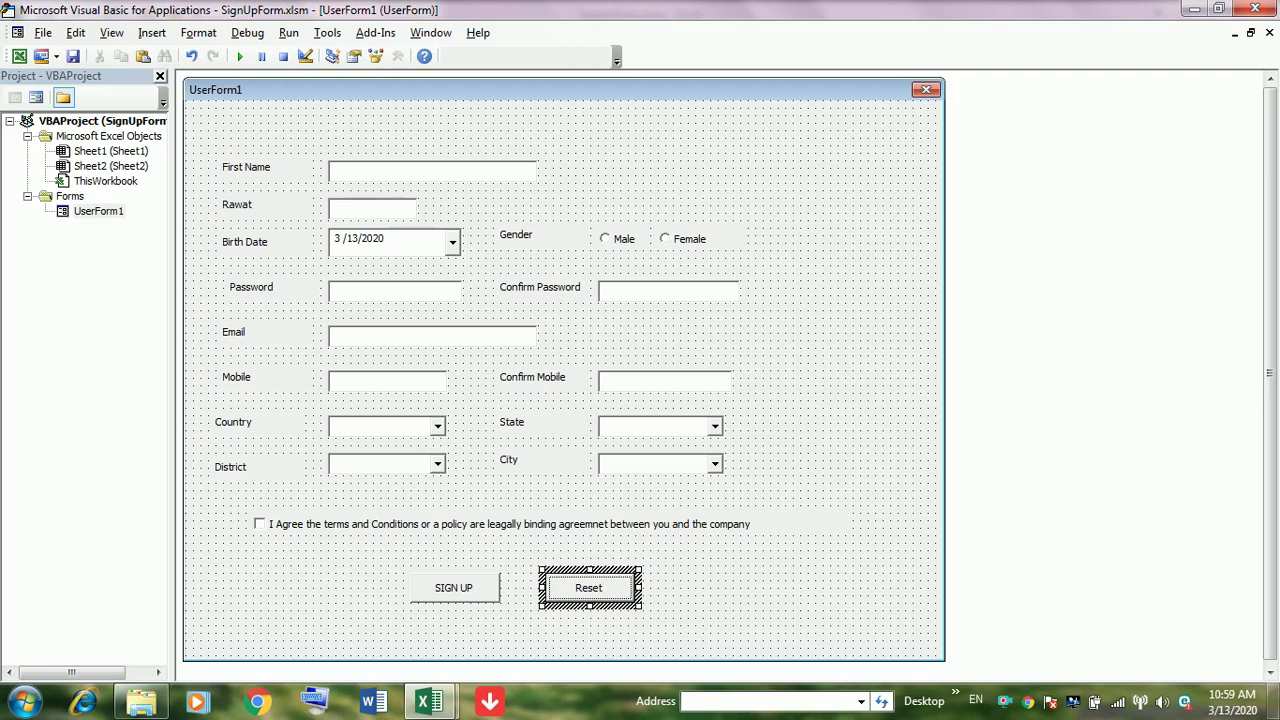
Finish the 'Reset' caption, narrow the form slightly, and left-align the field labels.
click(709, 591)
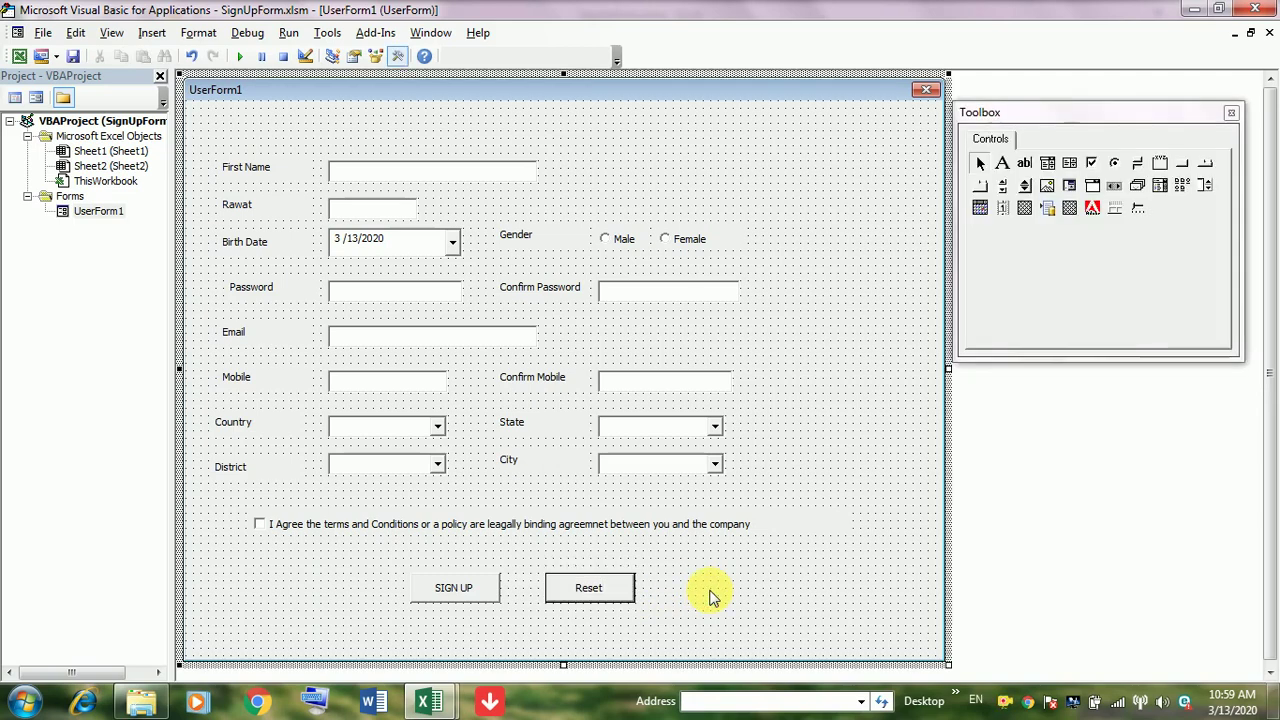
mouse_move(950, 372)
mouse_down()
mouse_move(917, 374)
mouse_move(929, 372)
mouse_up()
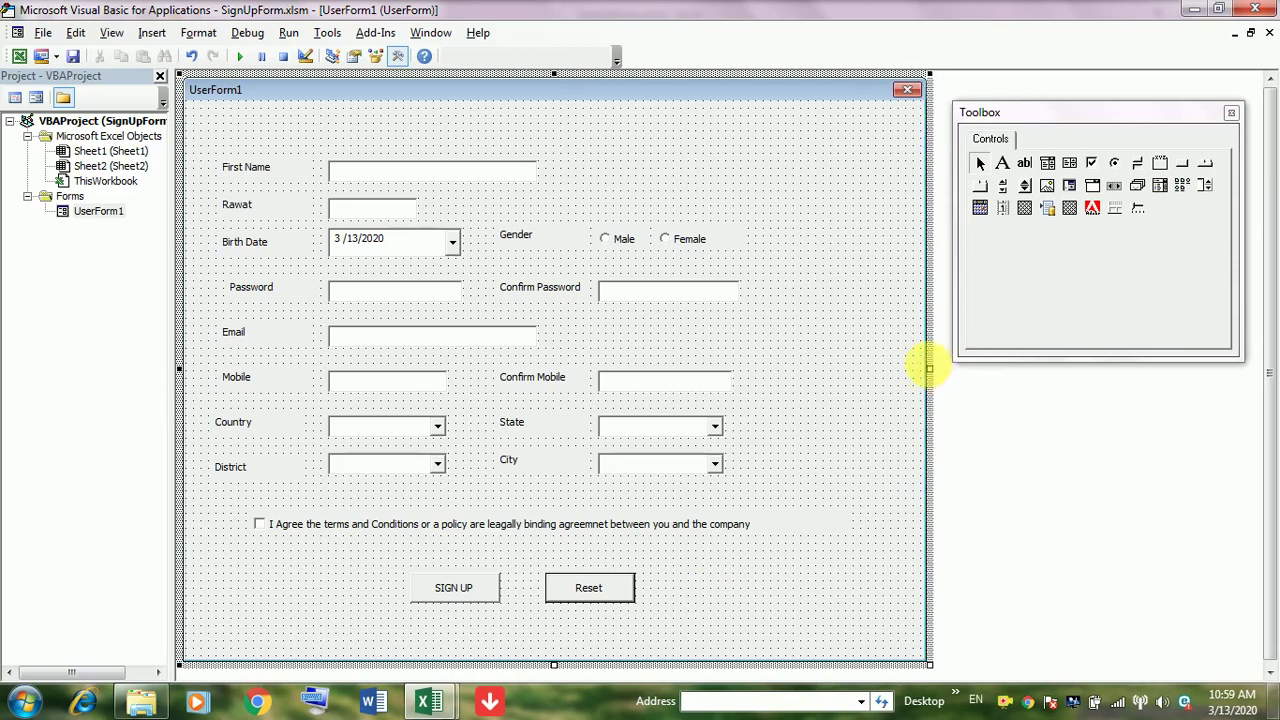
drag(211, 148, 305, 486)
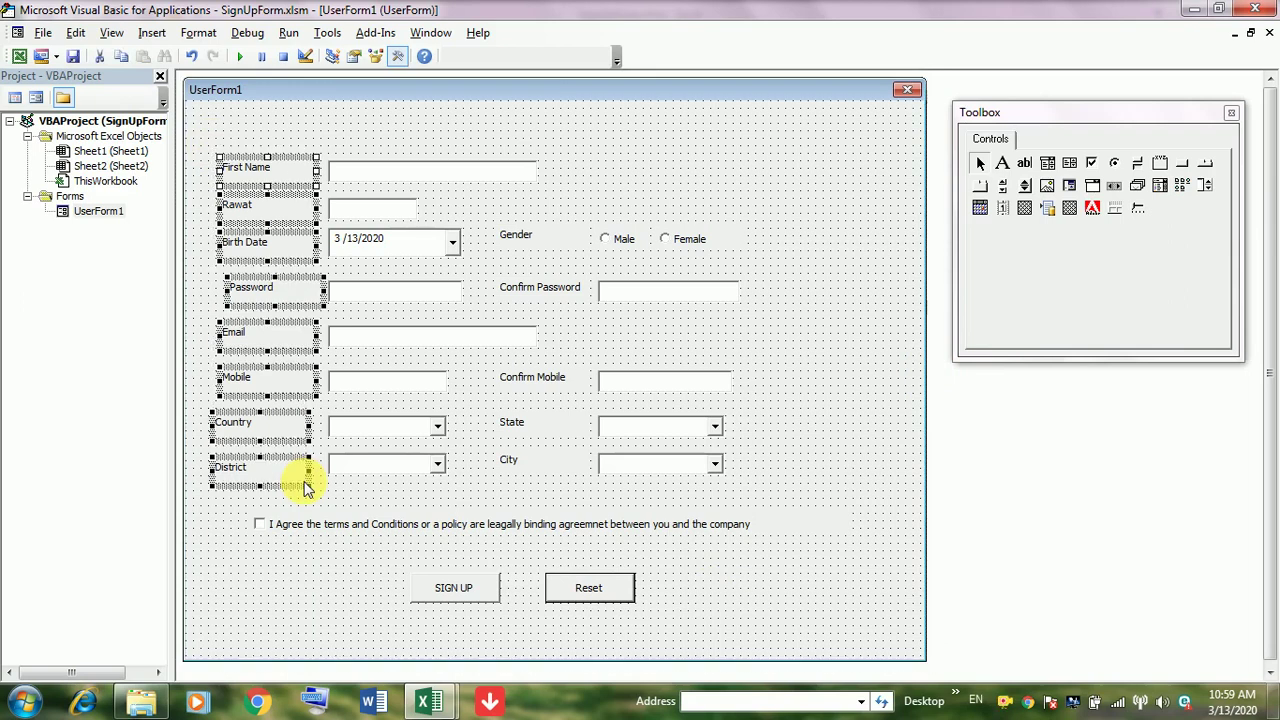
click(165, 38)
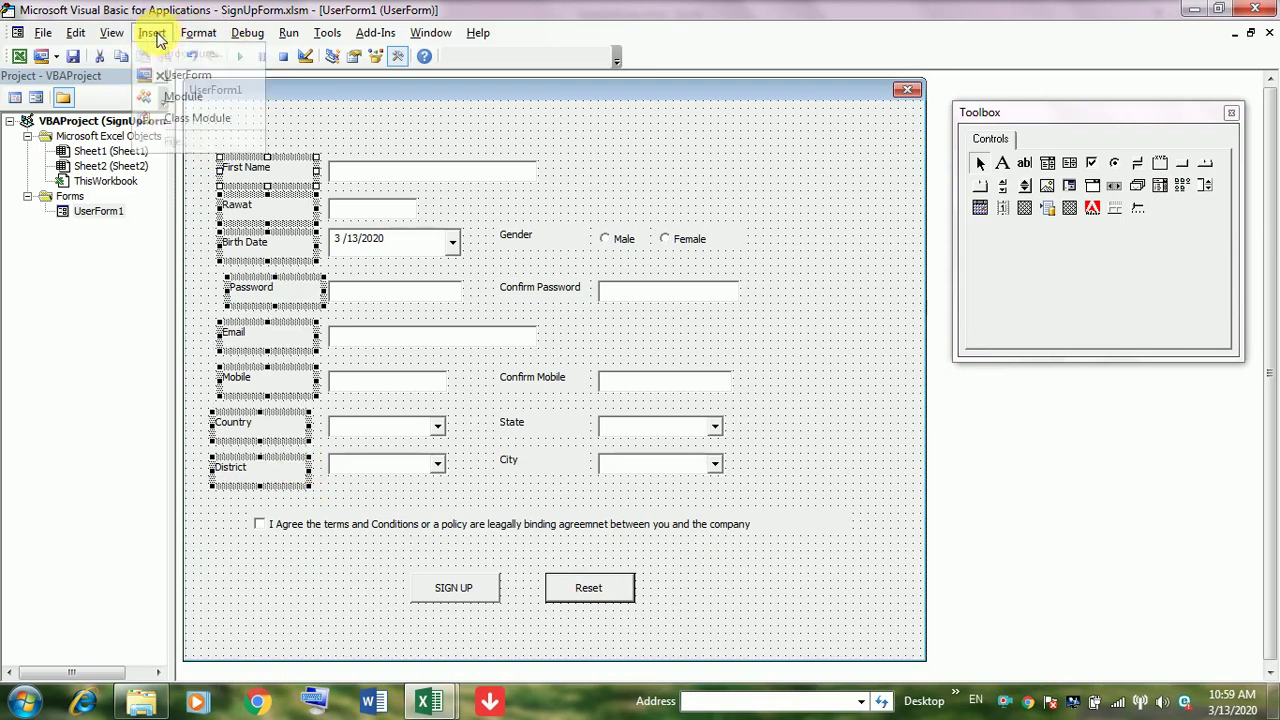
mouse_move(218, 62)
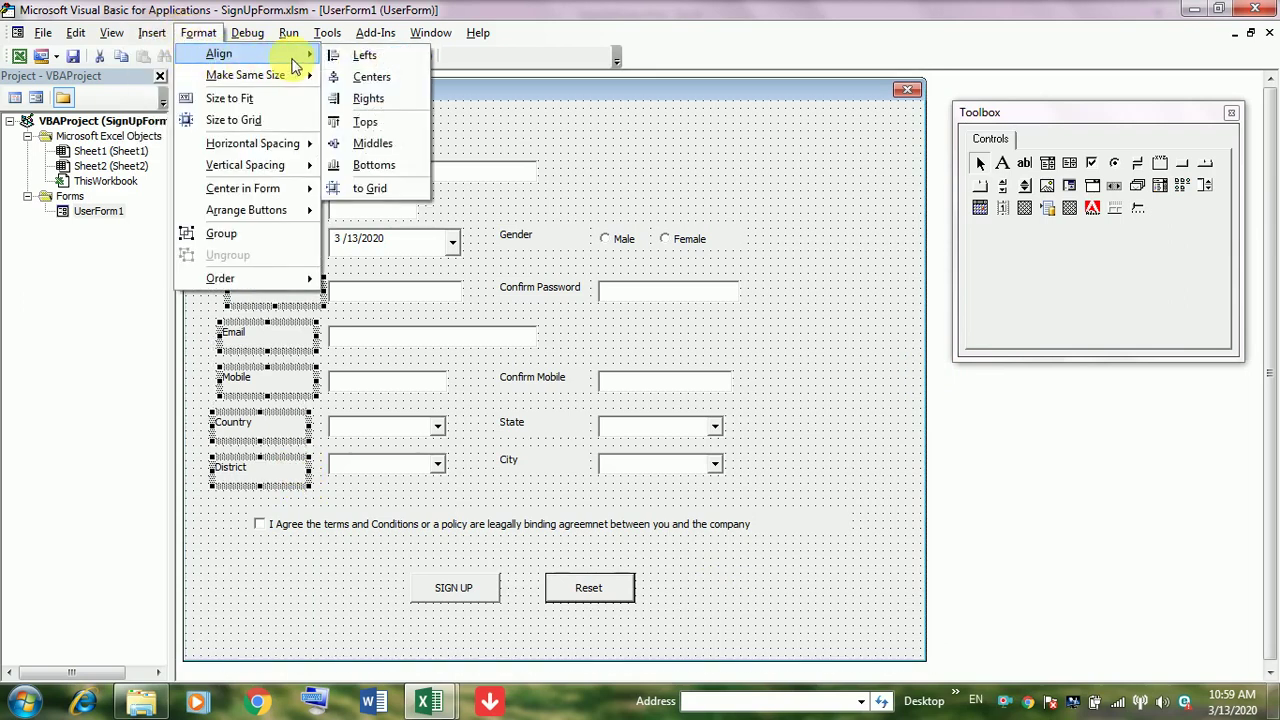
click(338, 57)
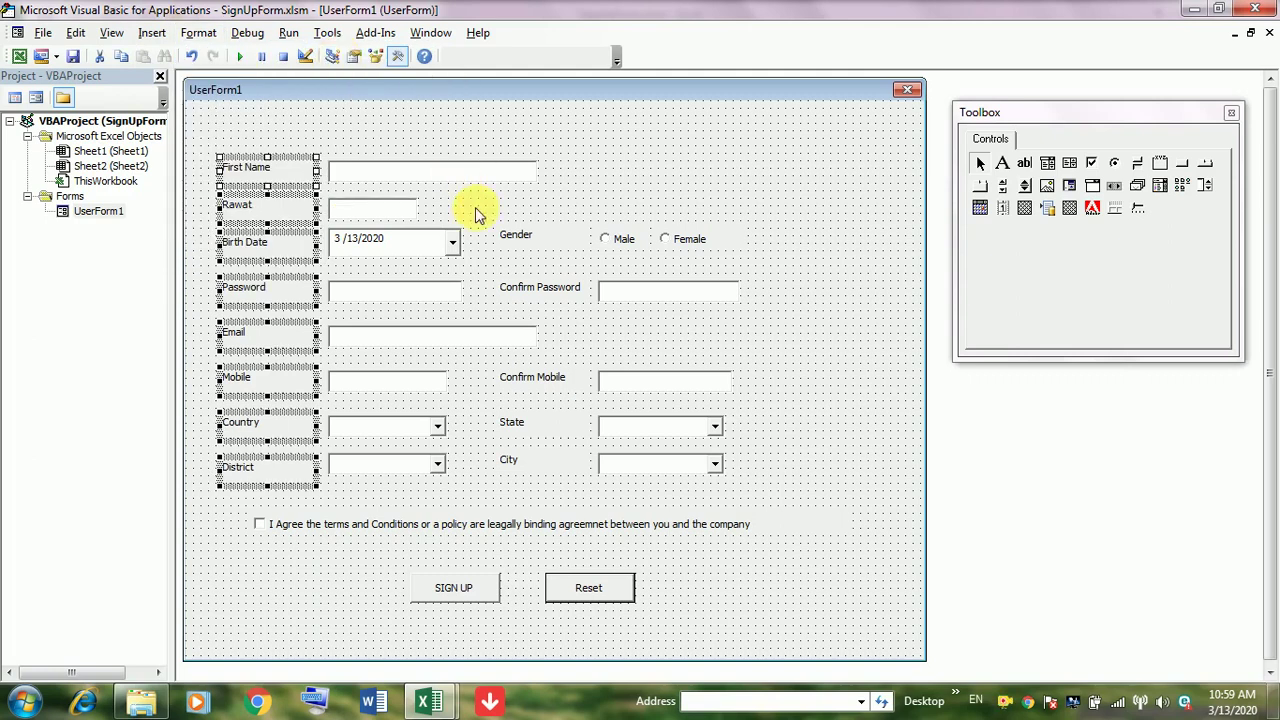
Left-align the left-column input fields down to the District row.
drag(338, 141, 446, 317)
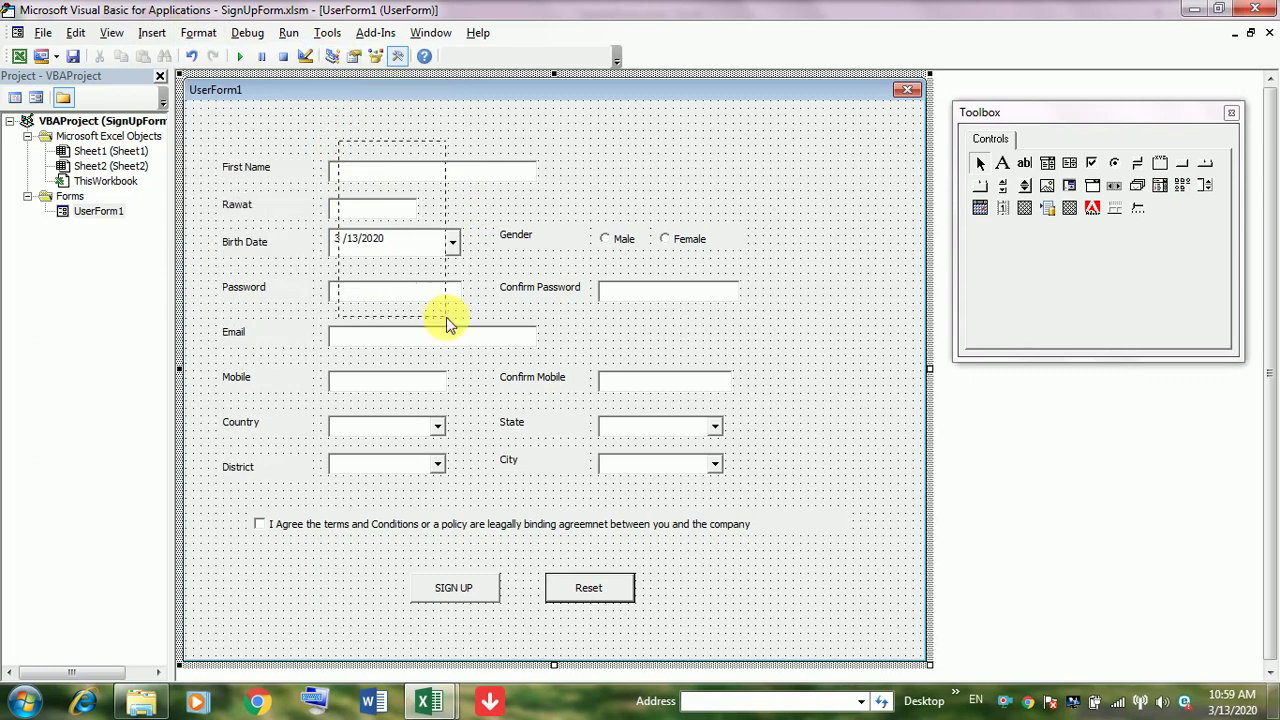
drag(476, 419, 474, 492)
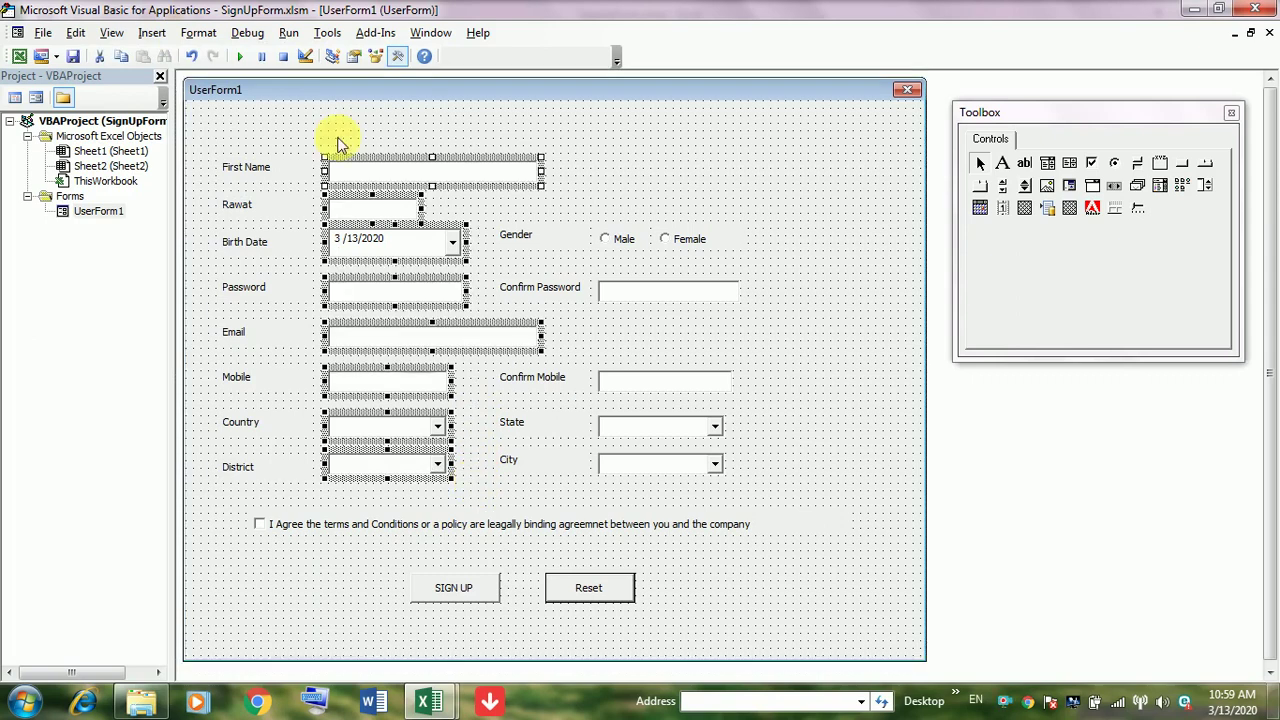
click(199, 33)
mouse_move(265, 53)
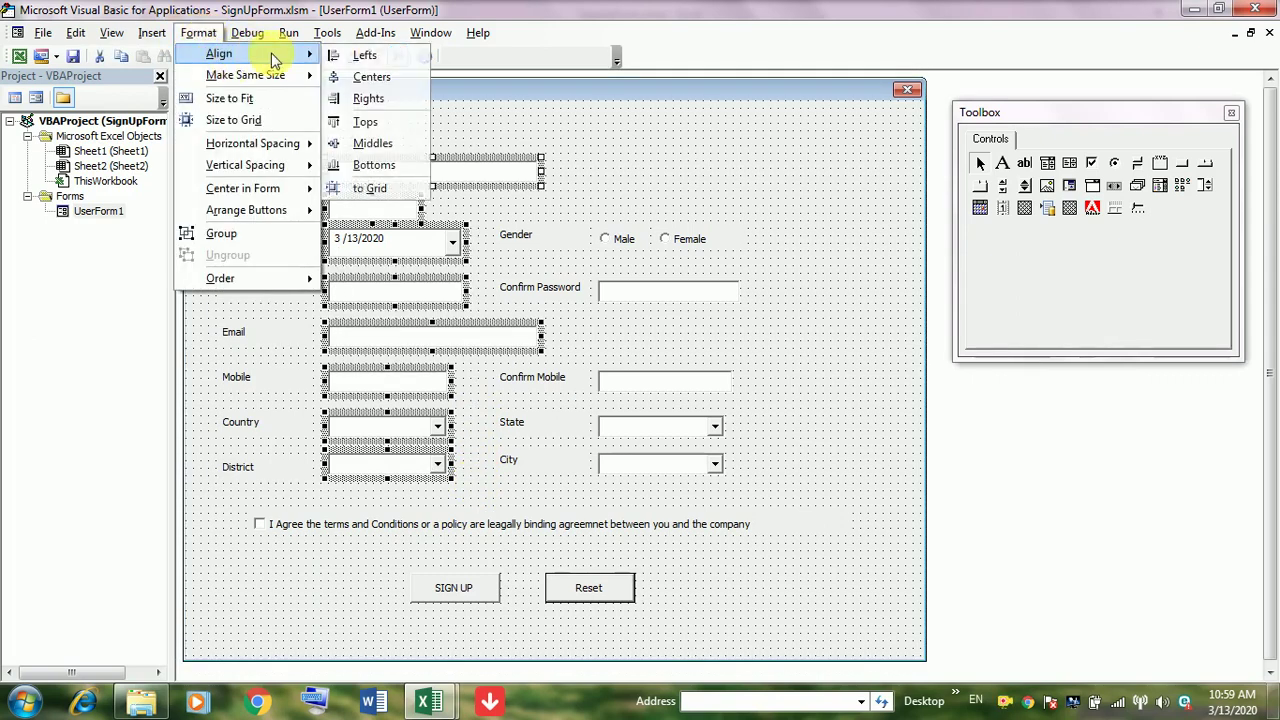
click(340, 58)
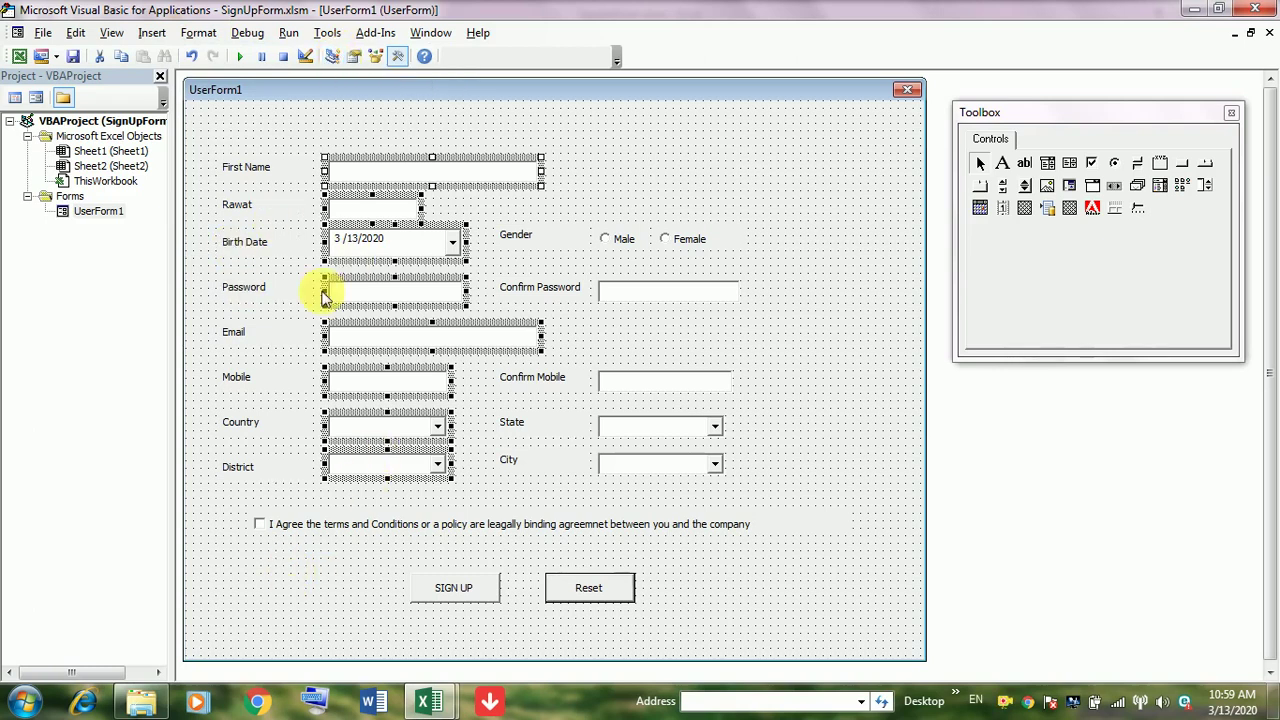
Move all the form's controls down and right, and make the form taller.
click(758, 590)
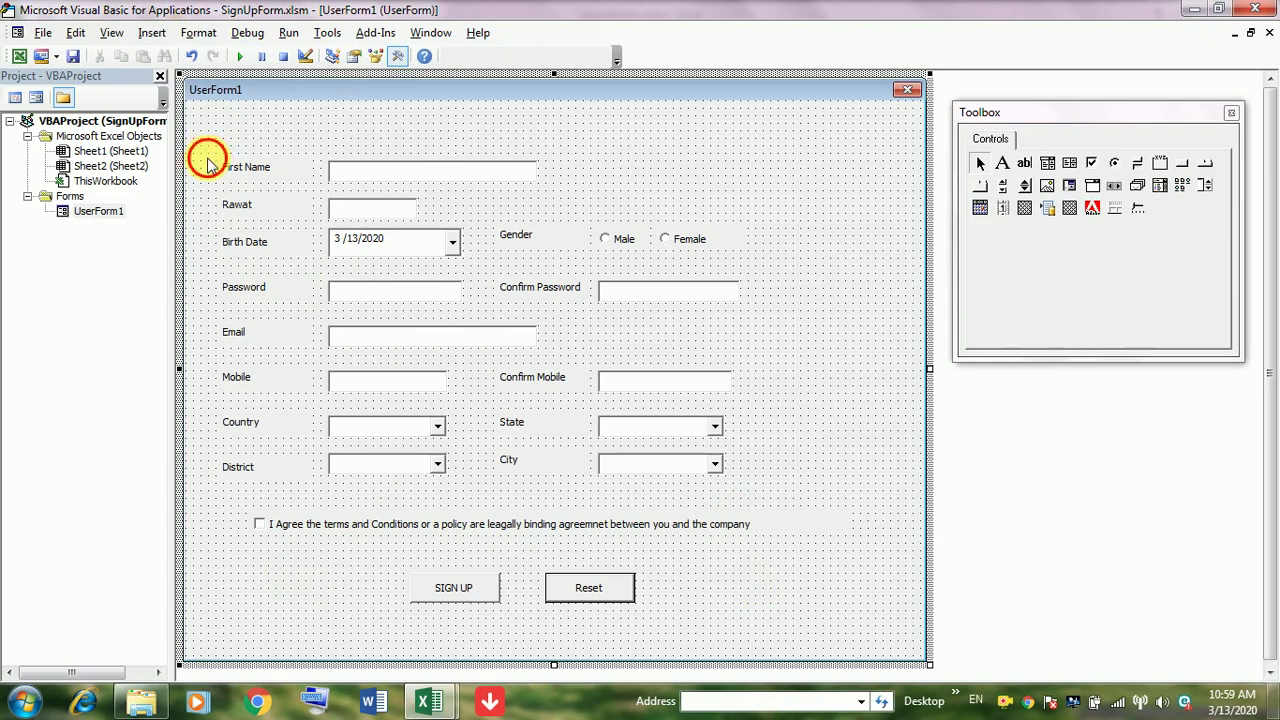
drag(207, 163, 736, 620)
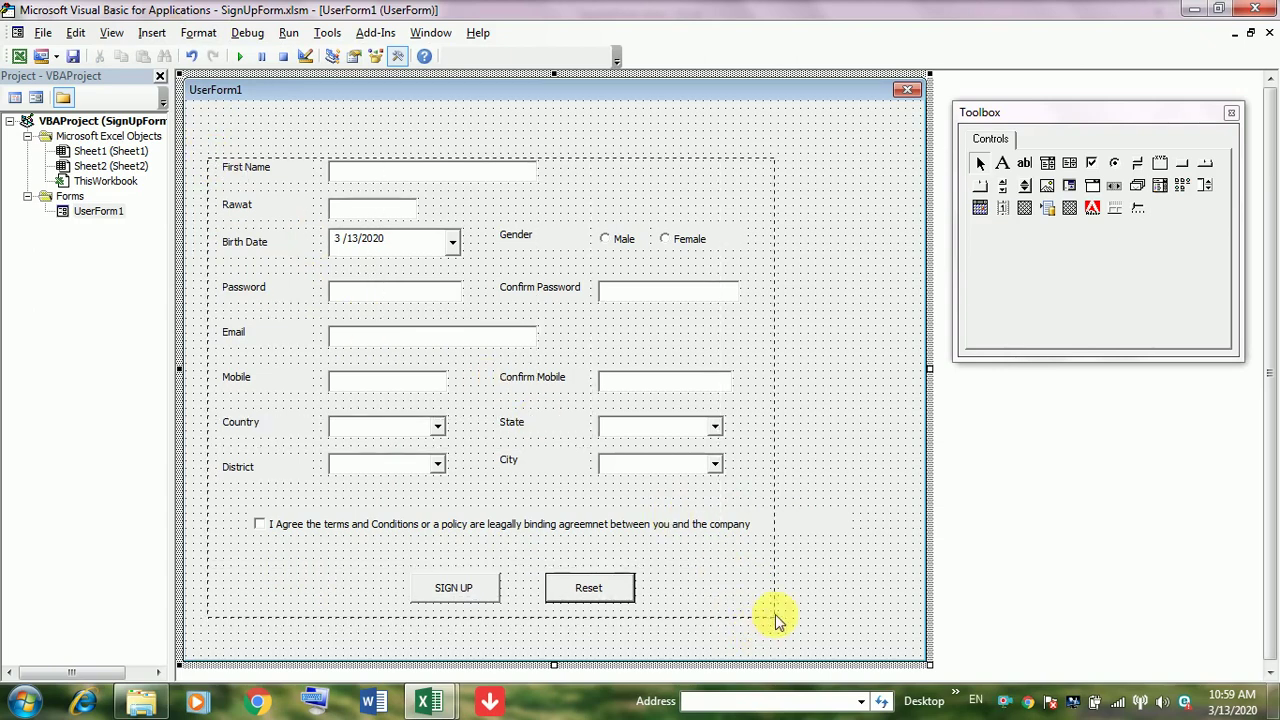
drag(778, 620, 785, 610)
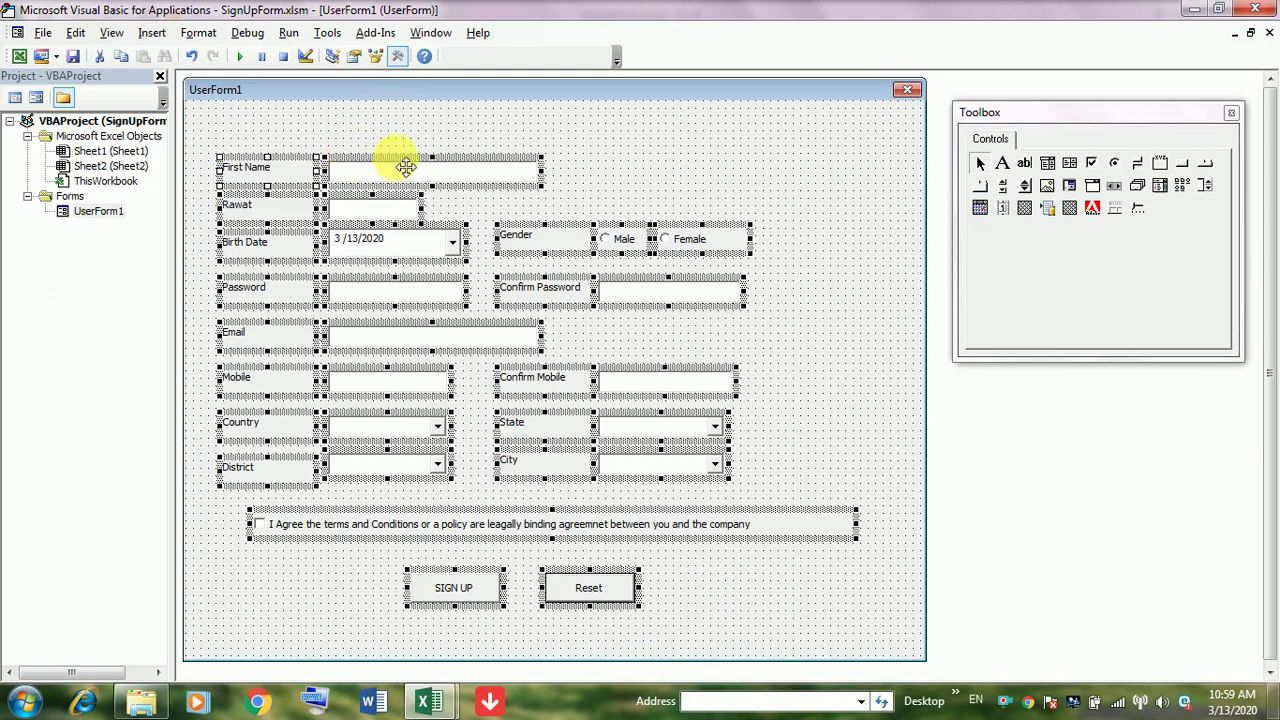
drag(400, 163, 444, 216)
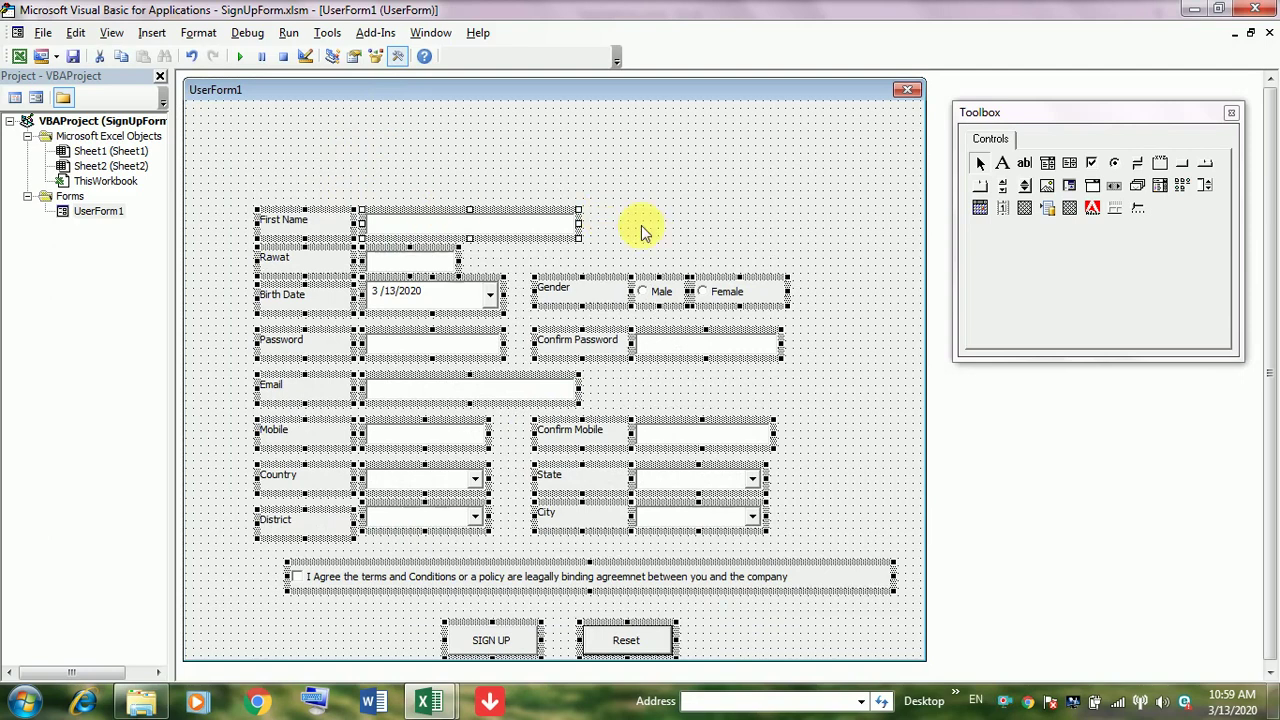
click(845, 408)
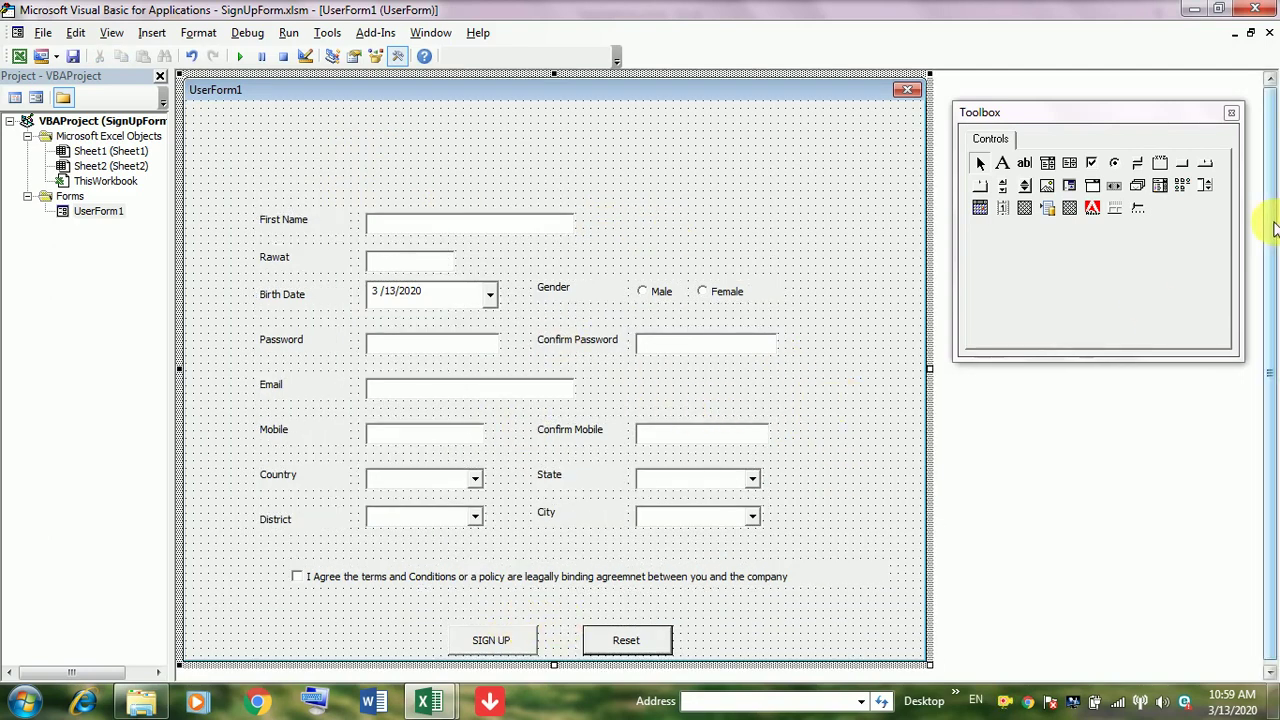
drag(1269, 372, 1269, 377)
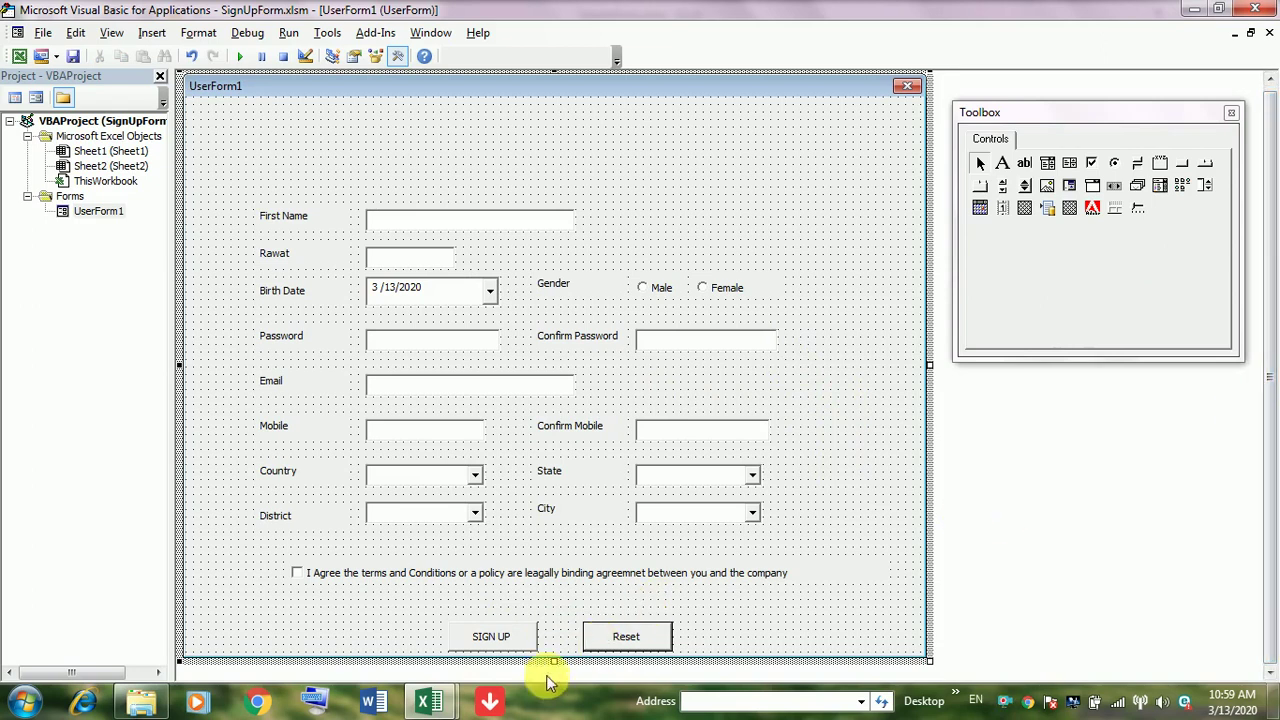
drag(557, 662, 557, 686)
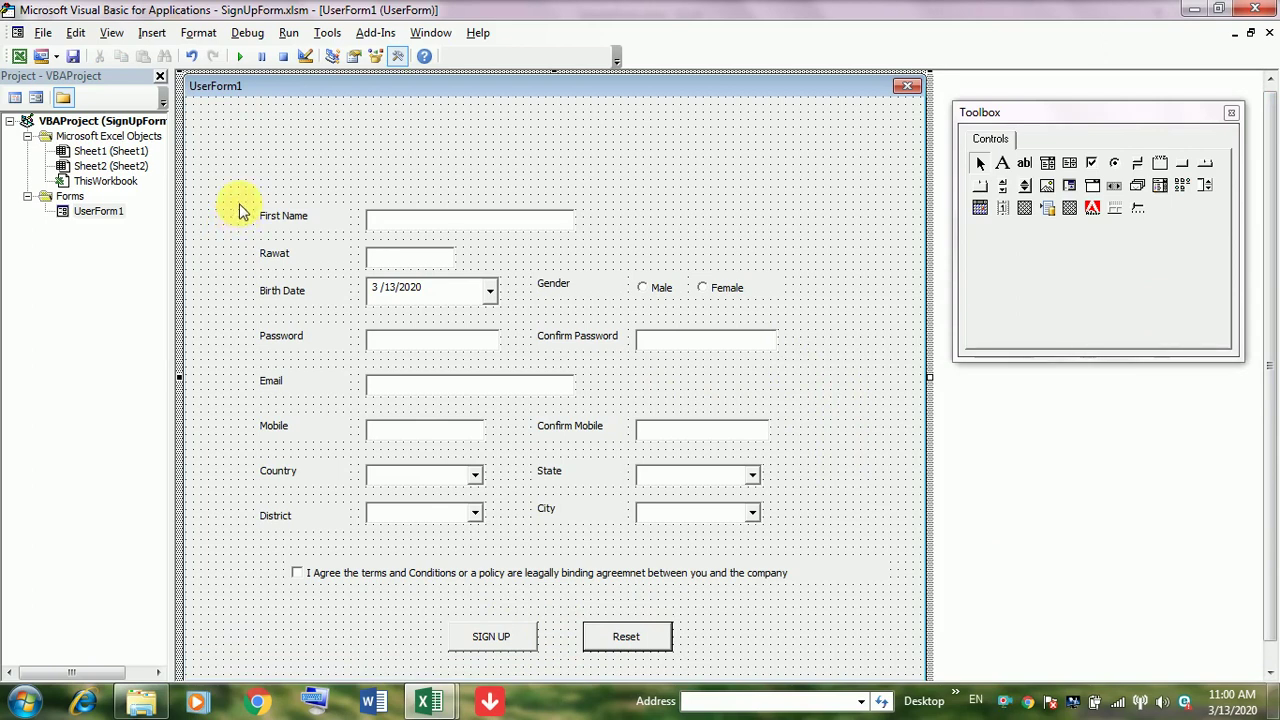
Shift all the controls further down and extend the form's bottom edge again.
mouse_move(245, 210)
mouse_down()
mouse_move(763, 627)
mouse_move(822, 660)
mouse_up()
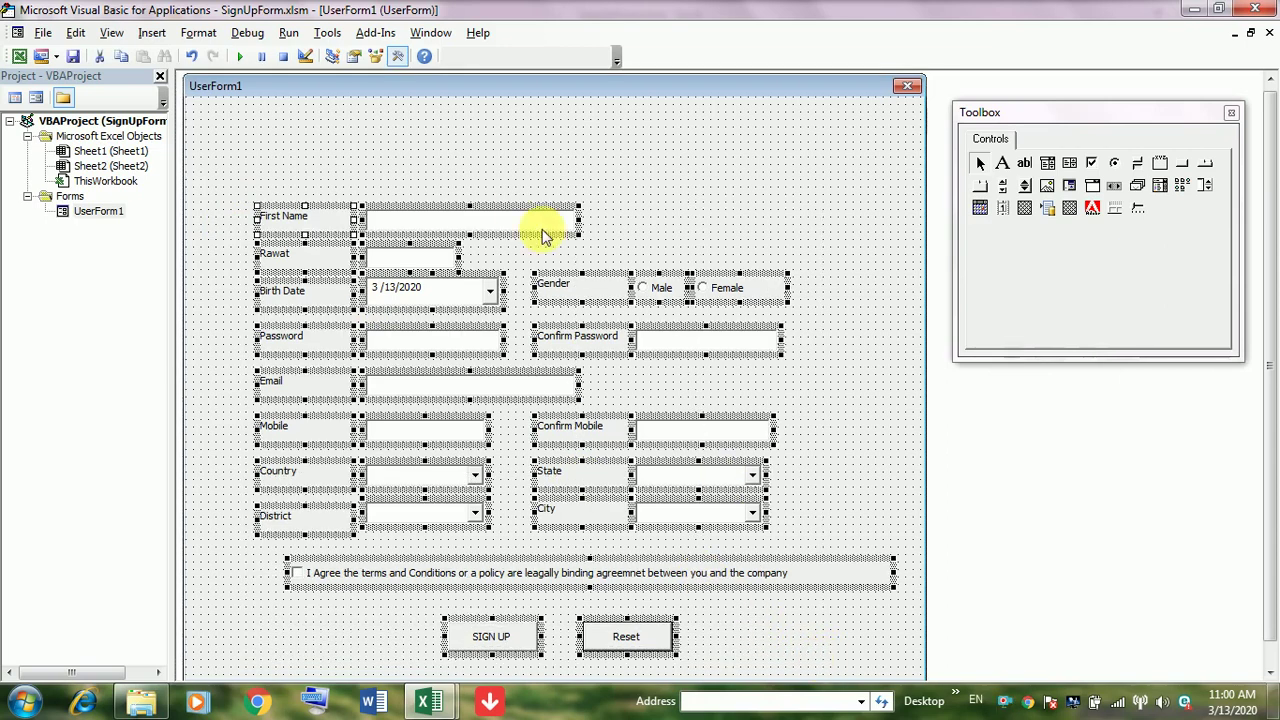
drag(531, 214, 532, 251)
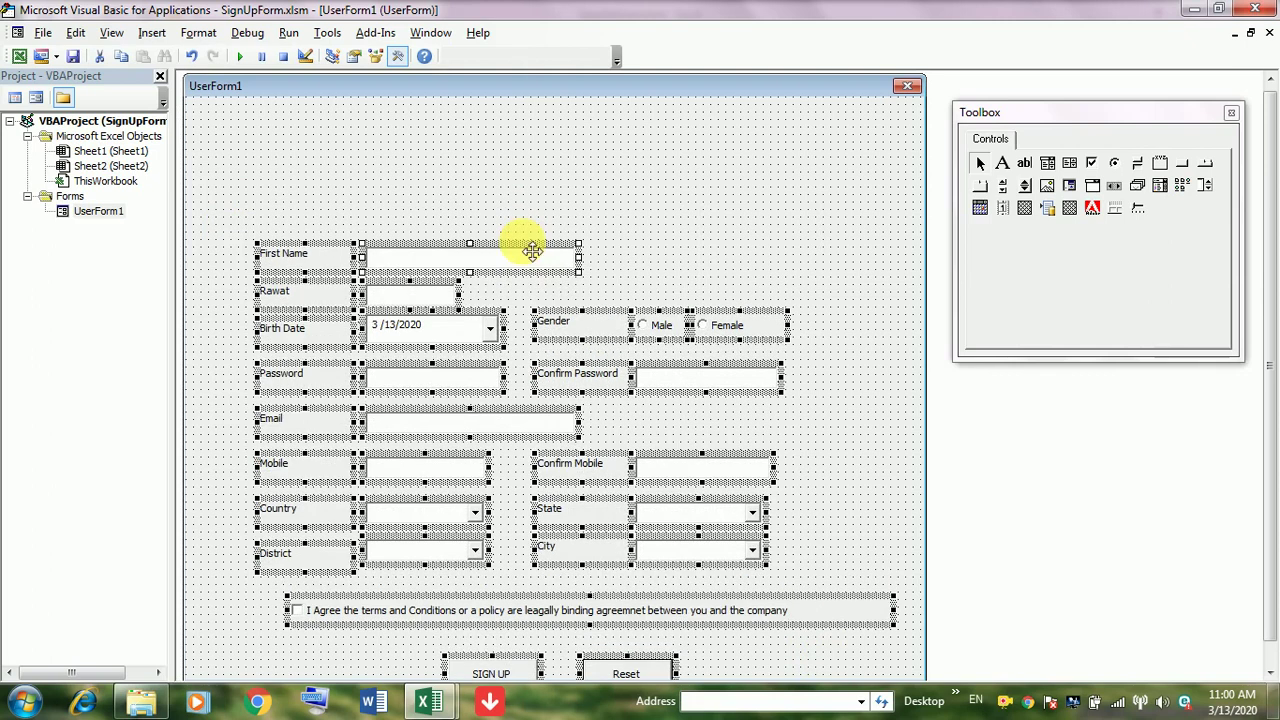
click(803, 209)
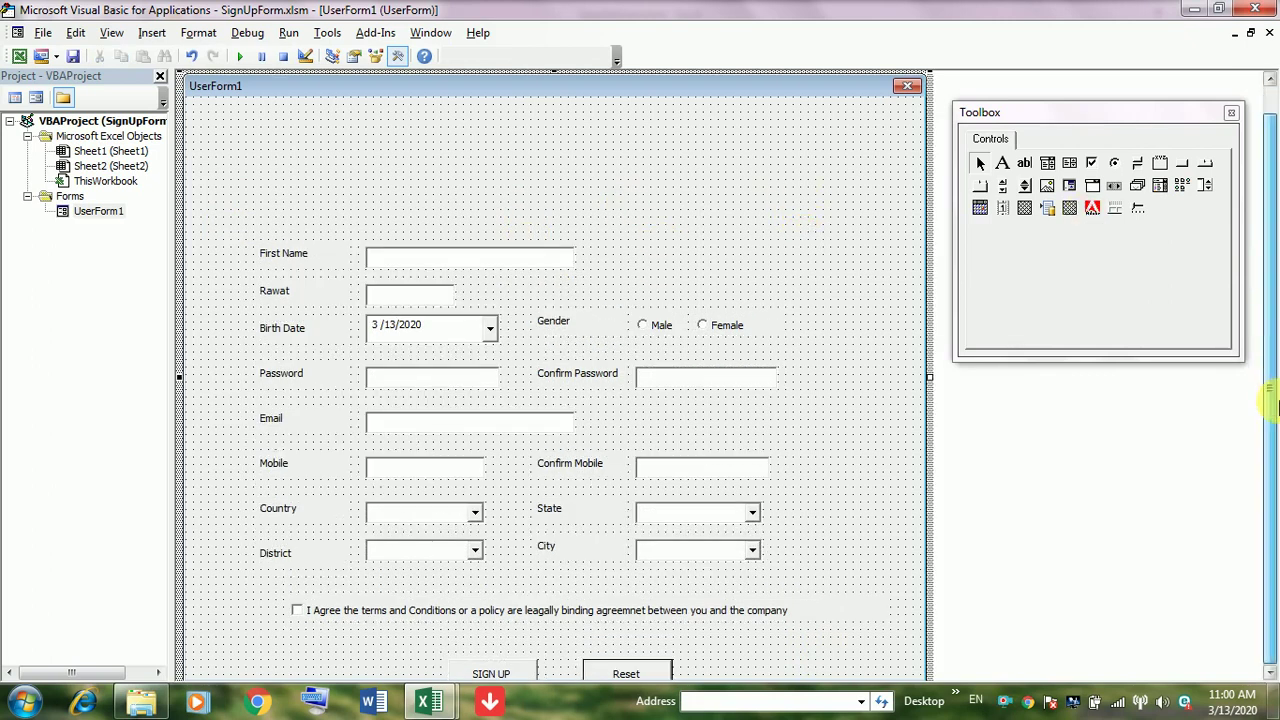
scroll(1268, 400, down, 1)
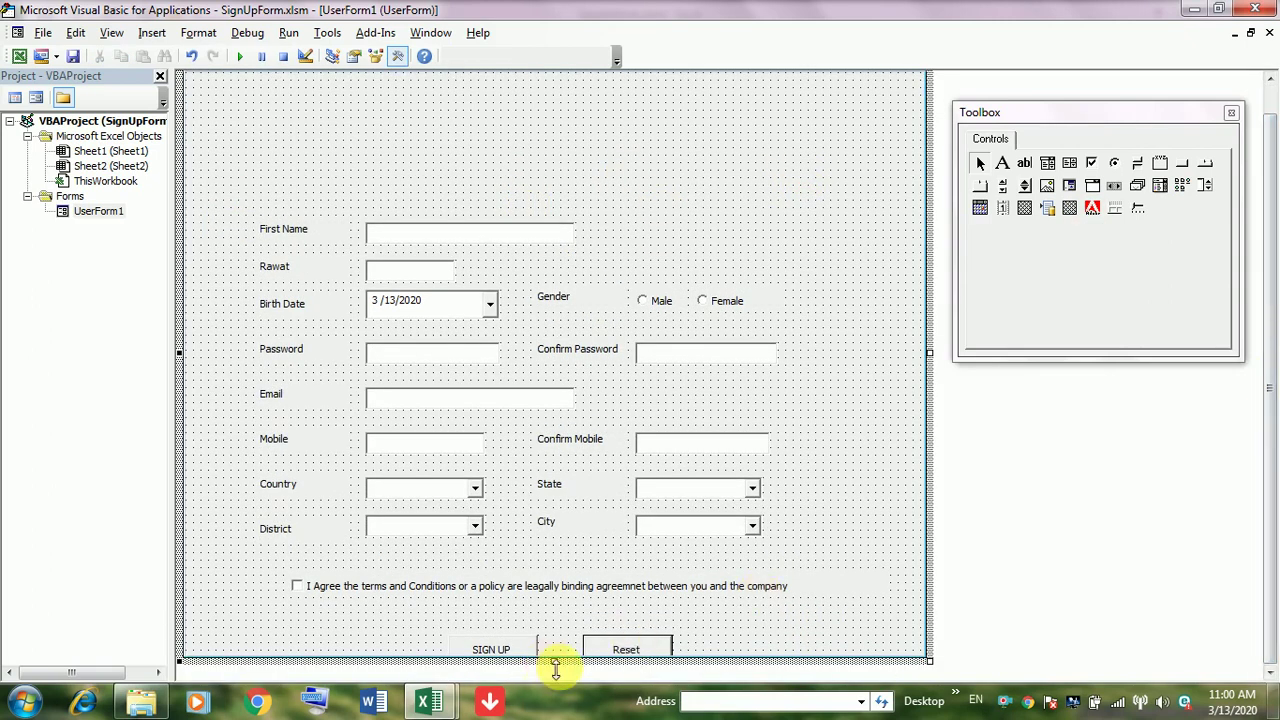
drag(555, 664, 553, 680)
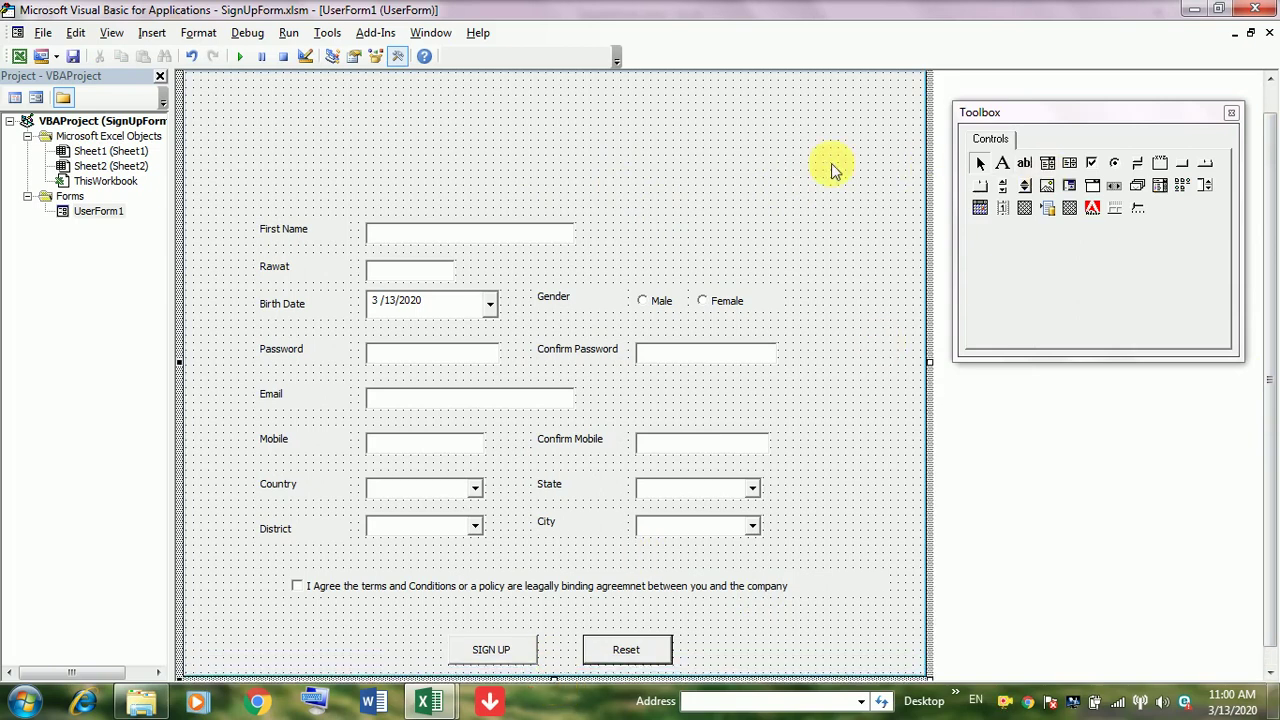
Draw an image box across the top band of the form and show its properties.
click(1048, 187)
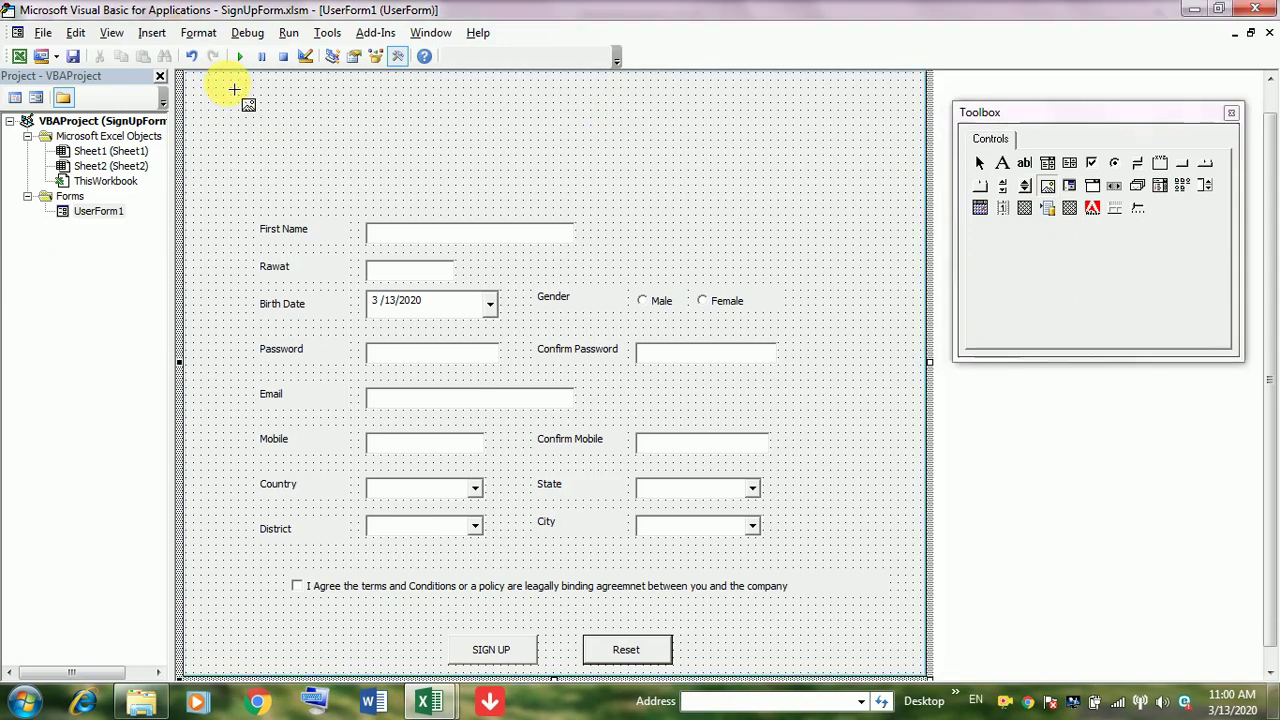
mouse_move(224, 80)
mouse_down()
mouse_move(780, 245)
mouse_move(900, 217)
mouse_up()
right_click(458, 146)
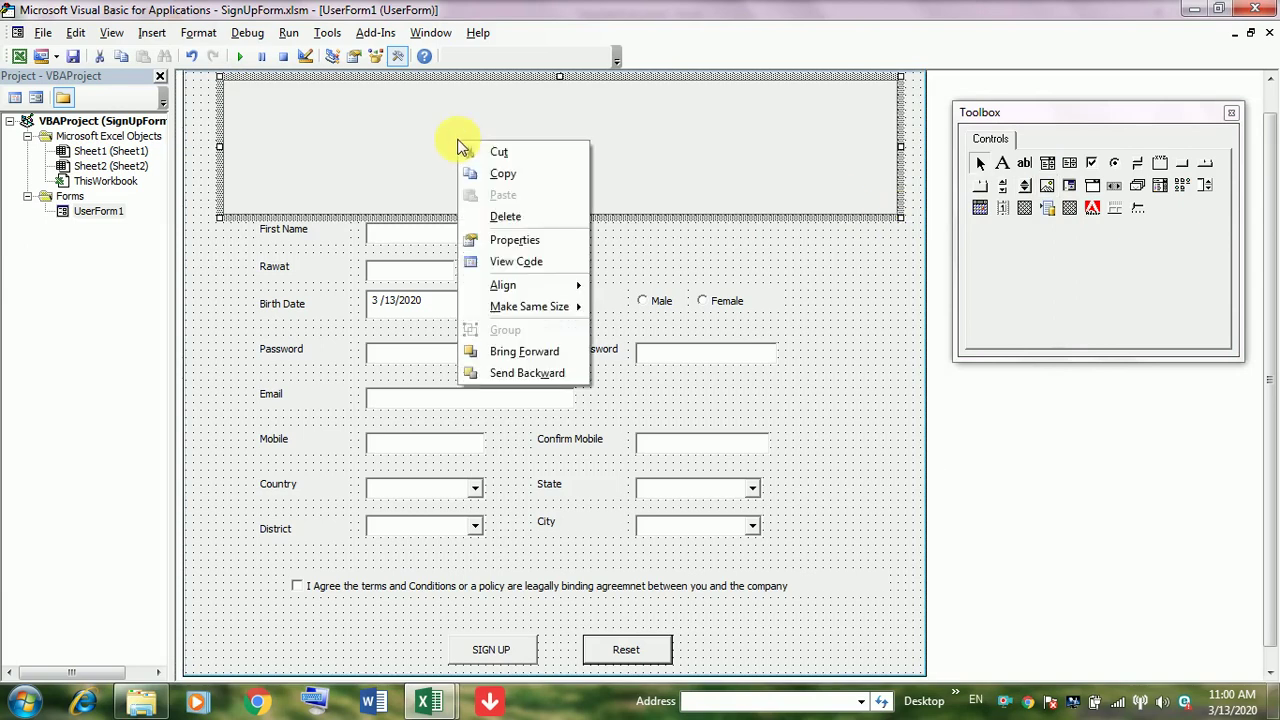
click(512, 243)
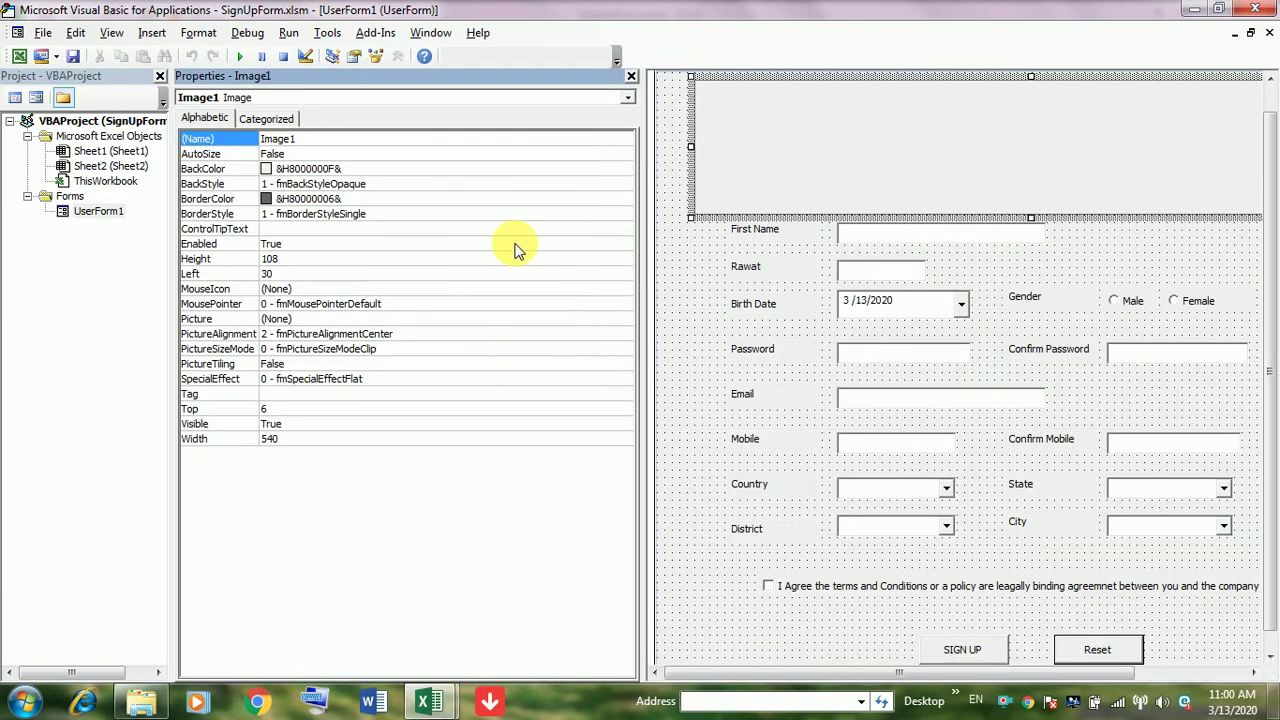
Set the image box's Picture to brandlogo.jpg and close the properties panel.
click(285, 318)
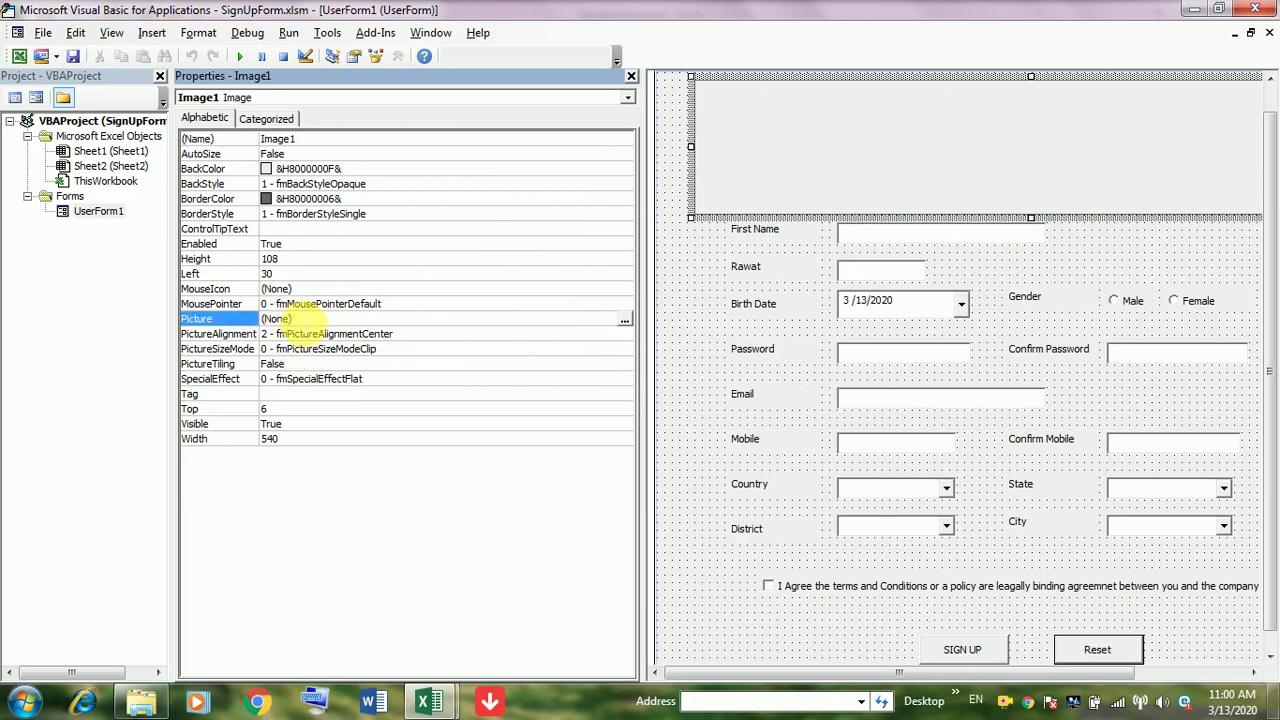
click(624, 319)
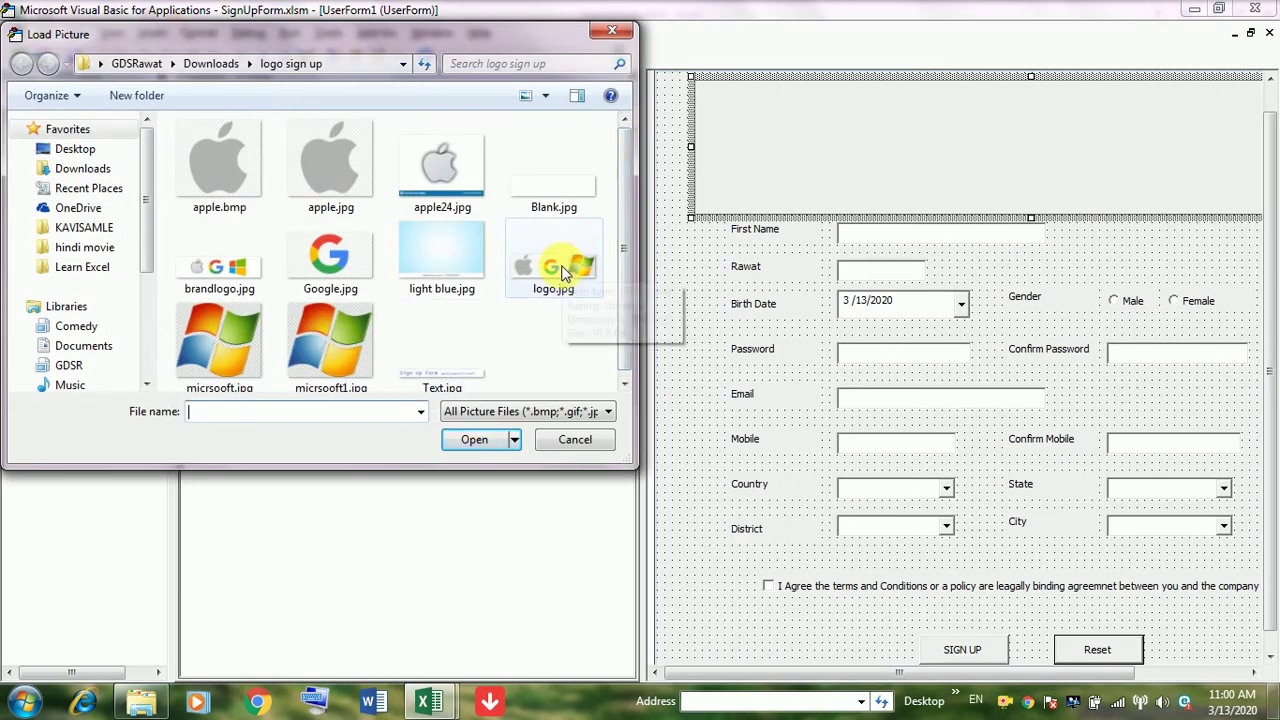
click(238, 262)
click(473, 442)
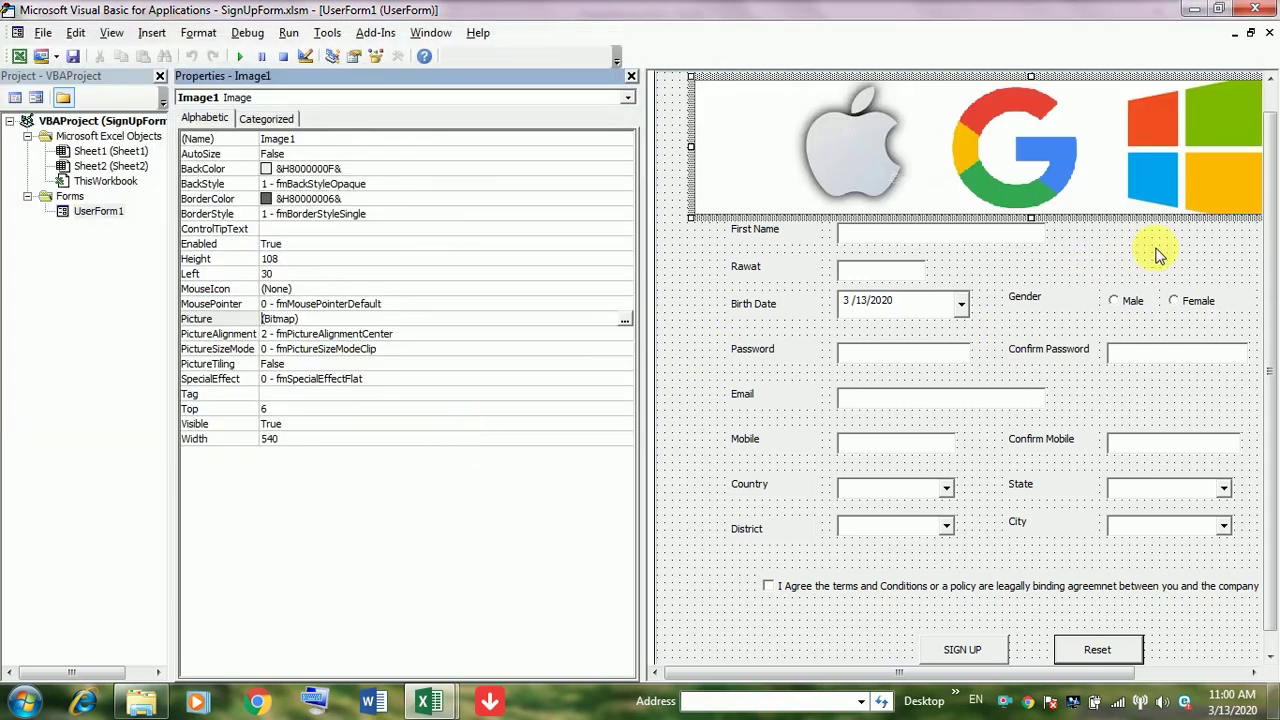
click(631, 76)
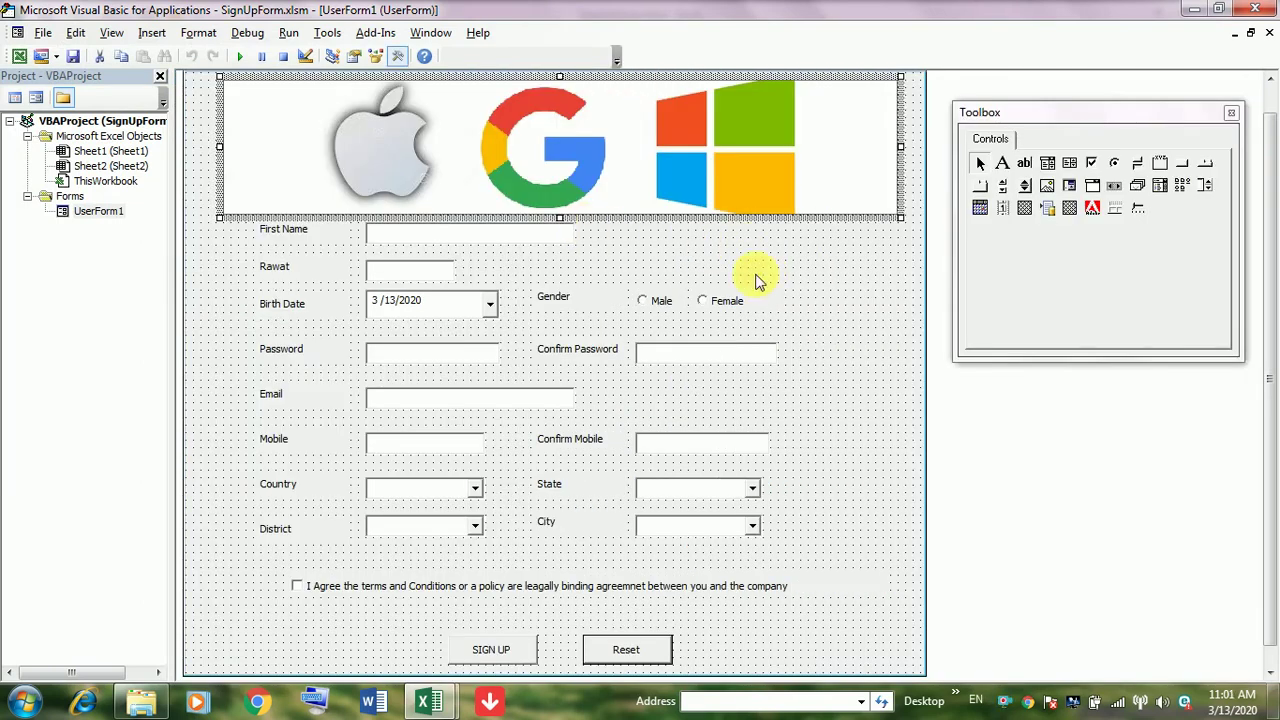
Raise the logo image's top edge slightly and widen the form to the right.
click(800, 288)
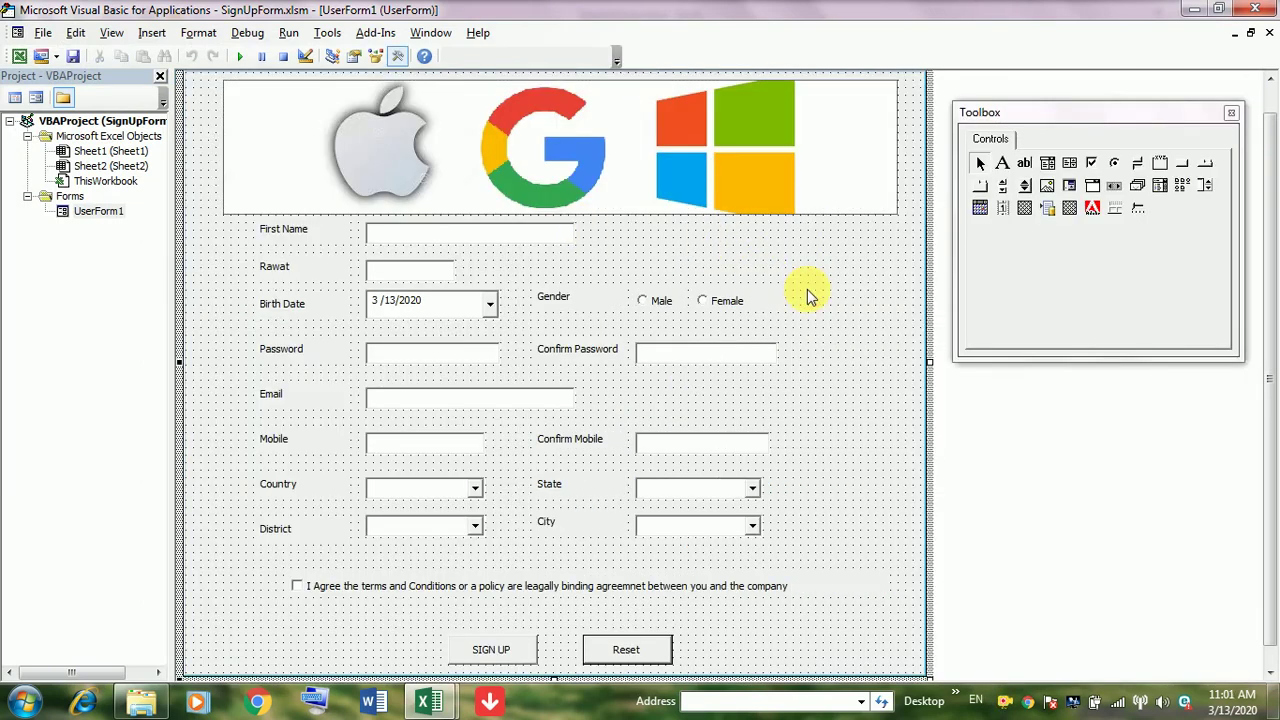
click(596, 156)
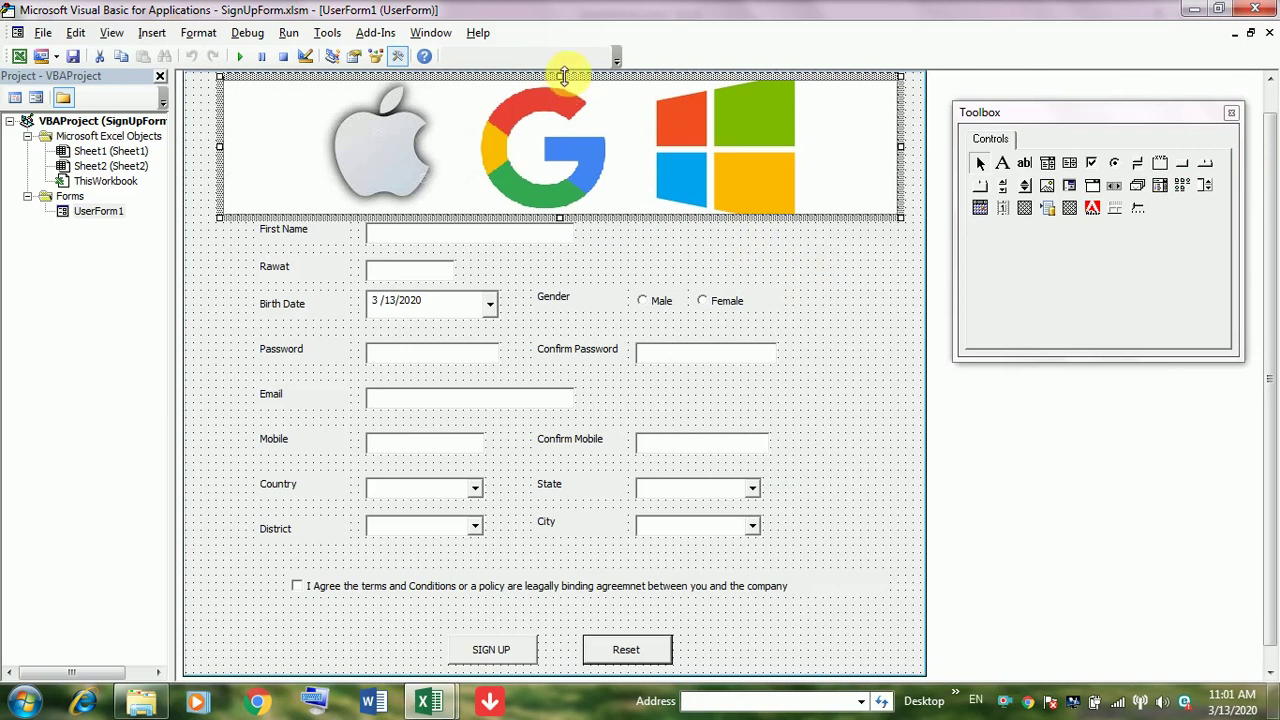
drag(564, 72, 564, 66)
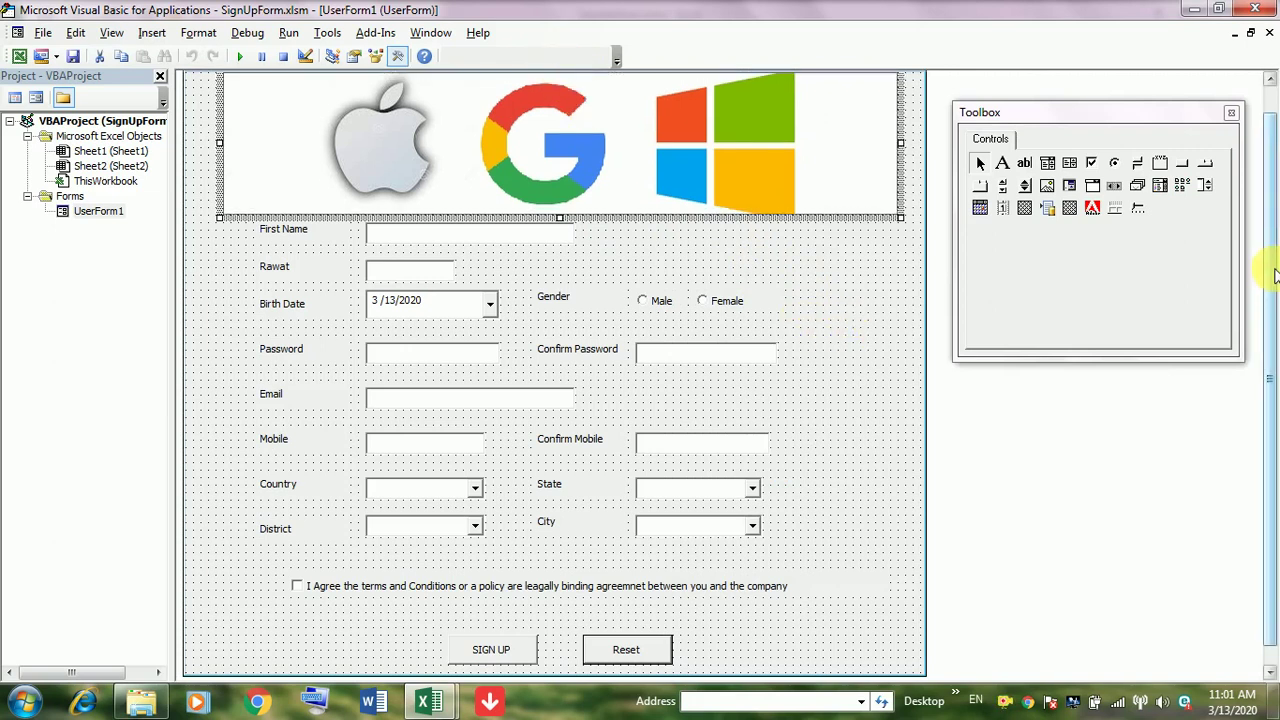
scroll(1270, 152, up, 1)
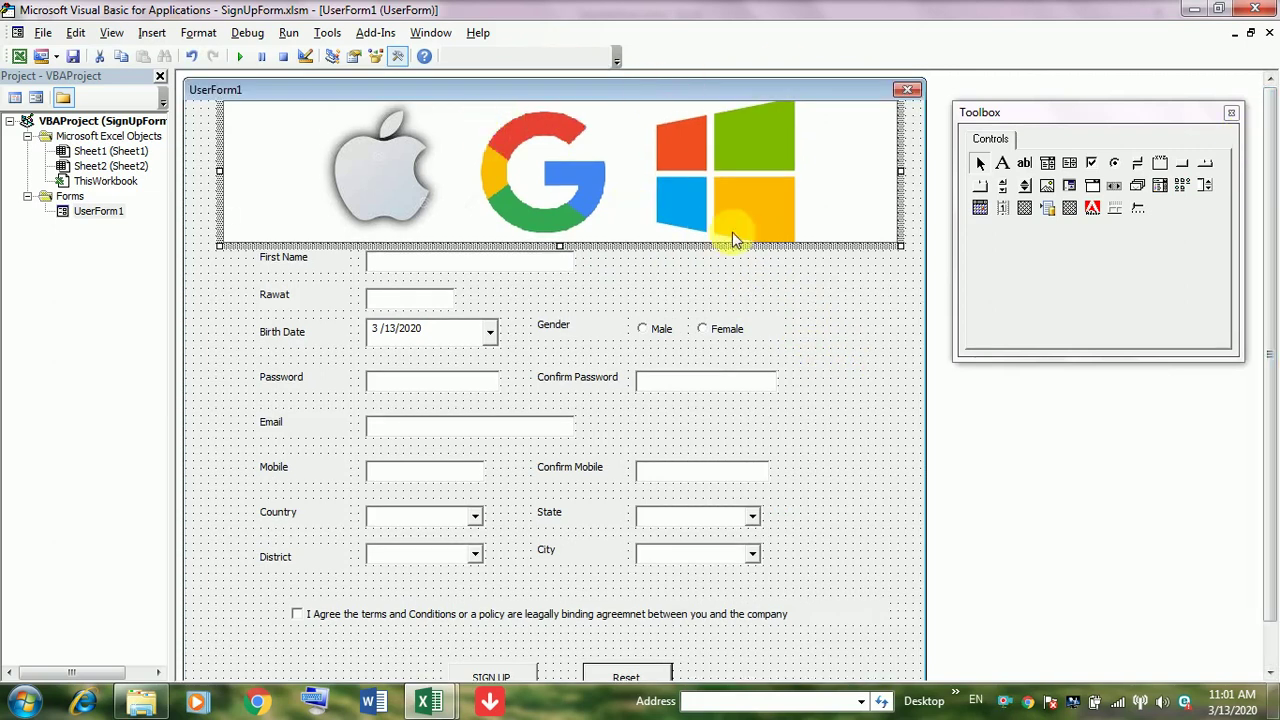
click(830, 450)
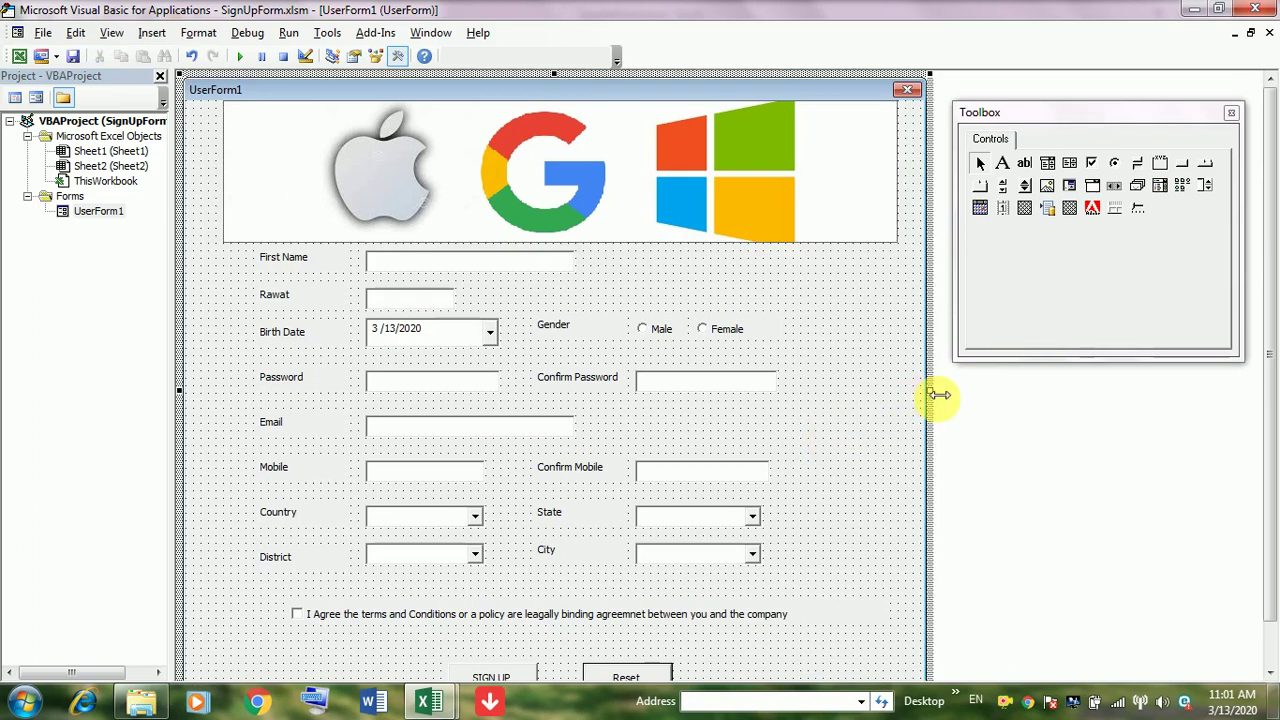
drag(929, 391, 966, 392)
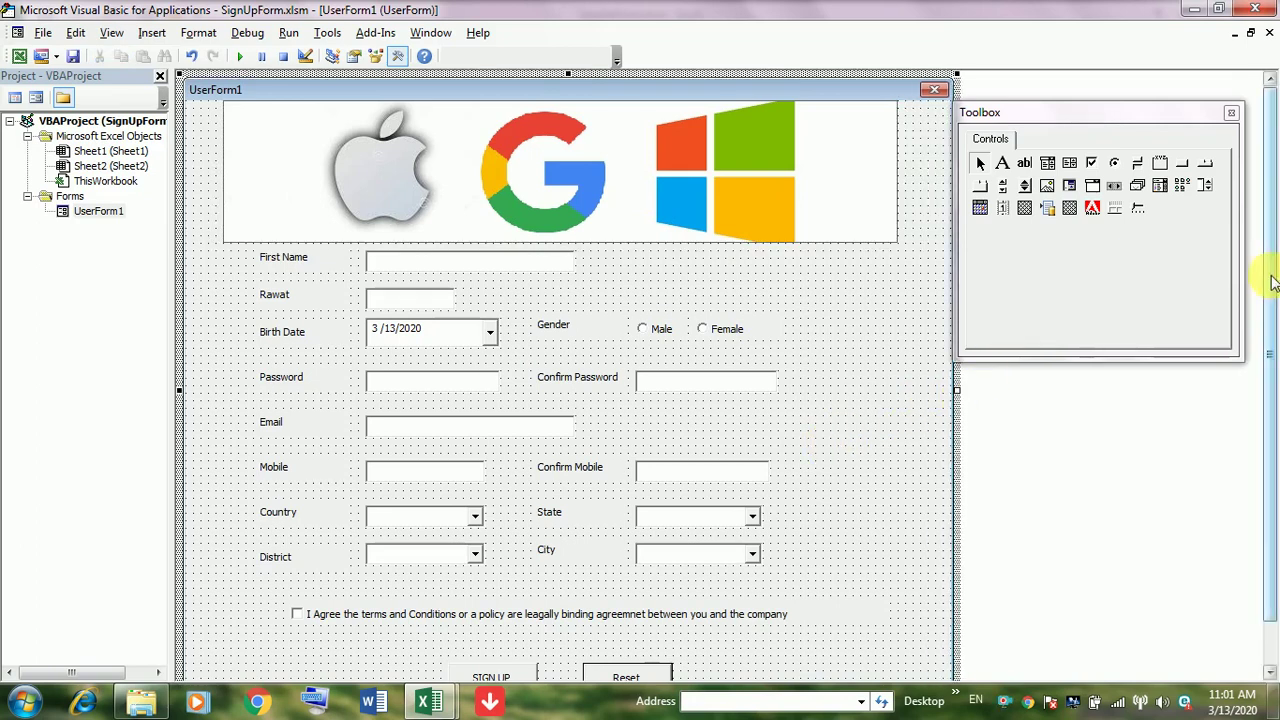
scroll(1269, 271, down, 2)
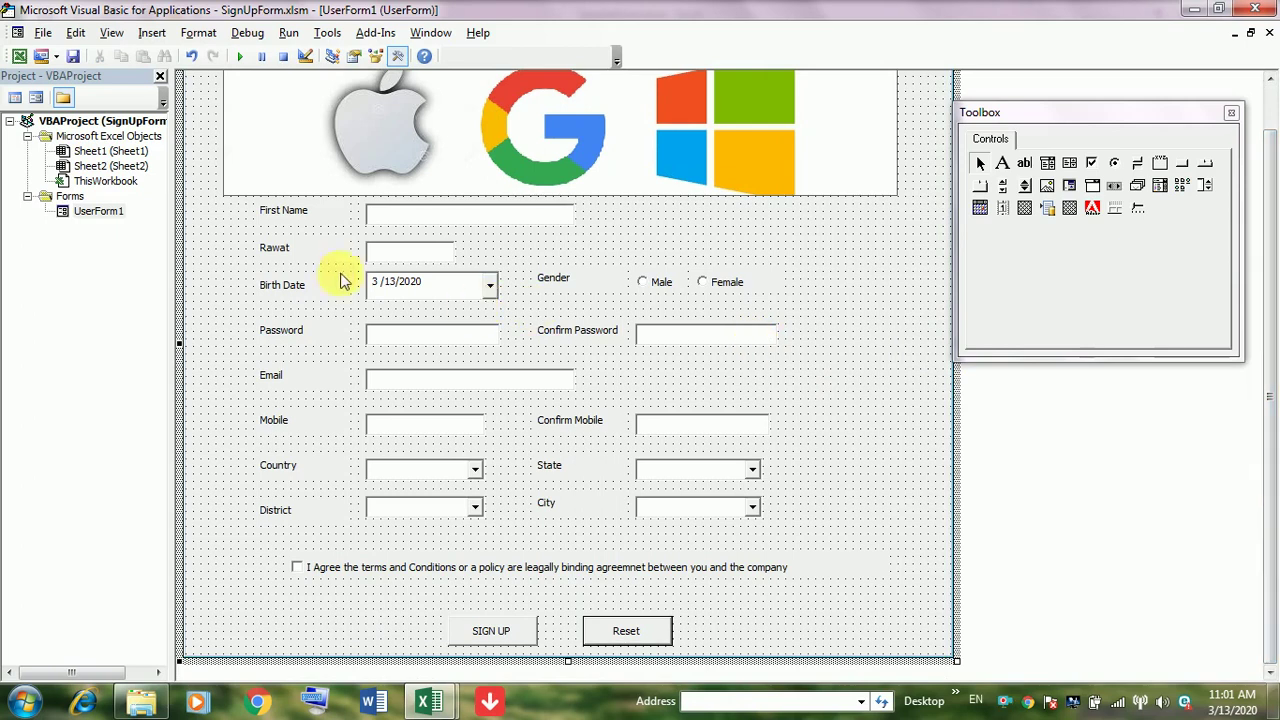
Move the fields below the logo down slightly, make the form taller, and extend the logo banner down.
click(647, 170)
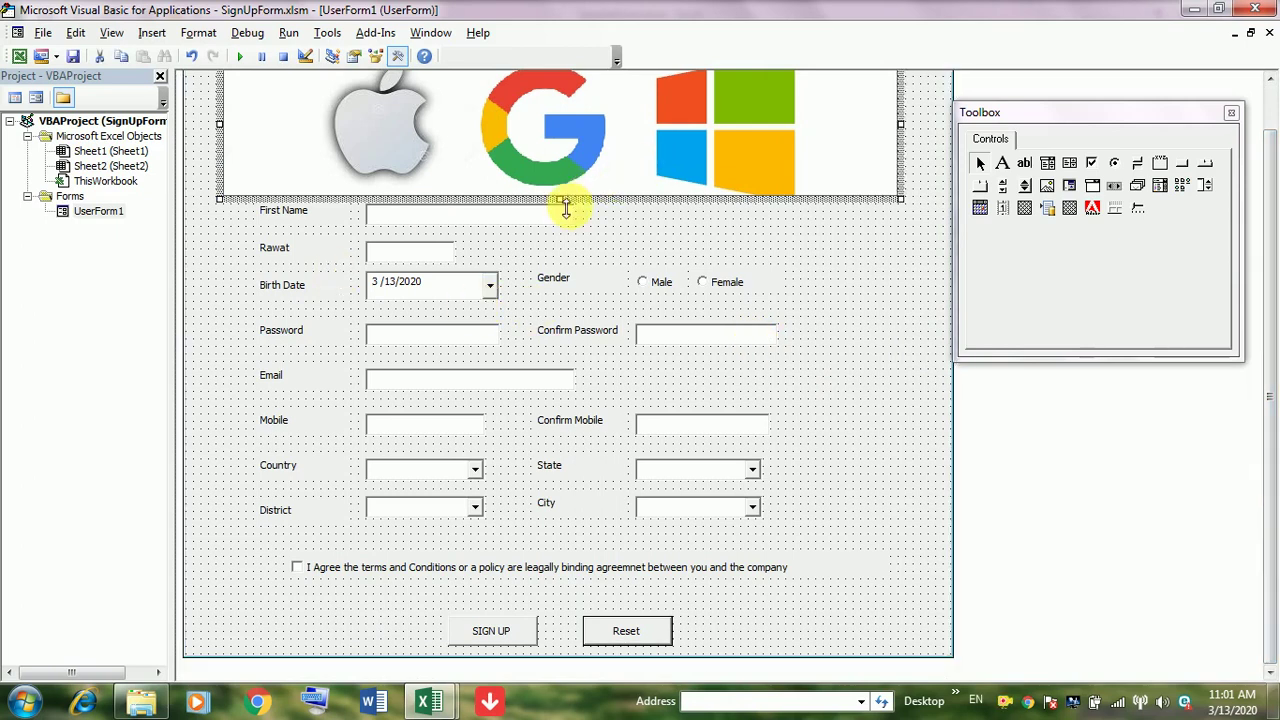
click(238, 214)
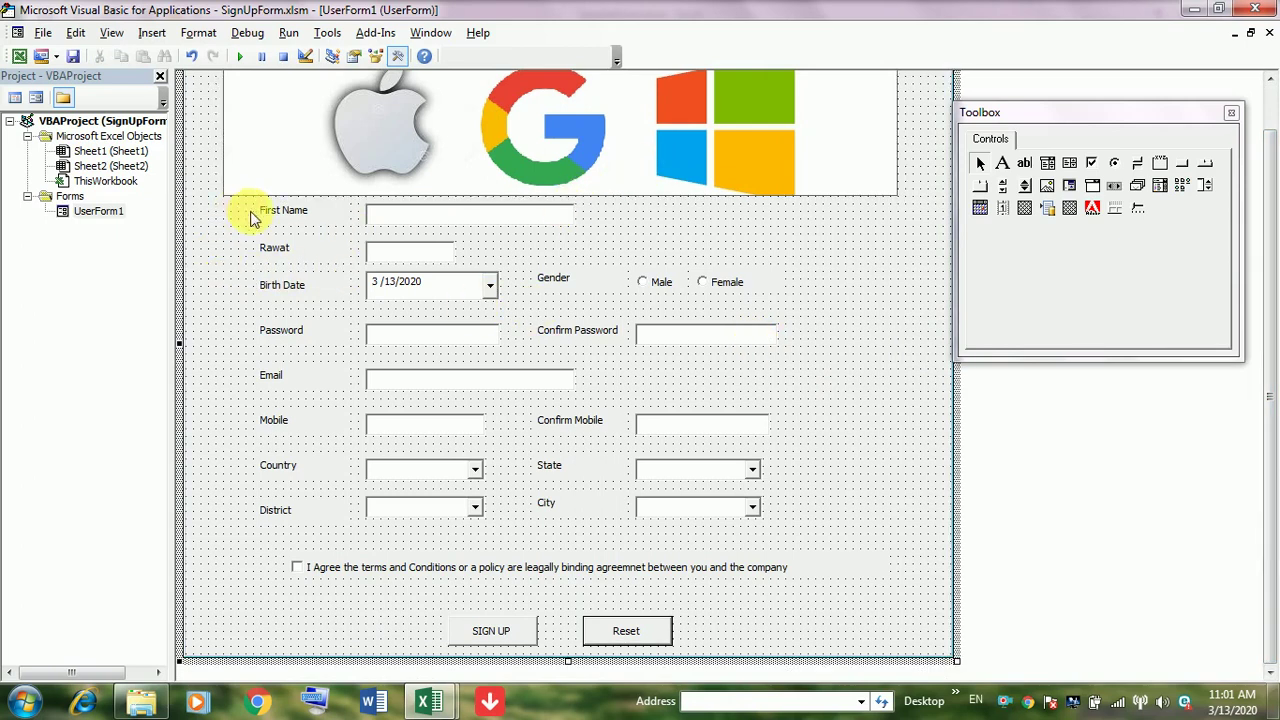
drag(248, 208, 843, 657)
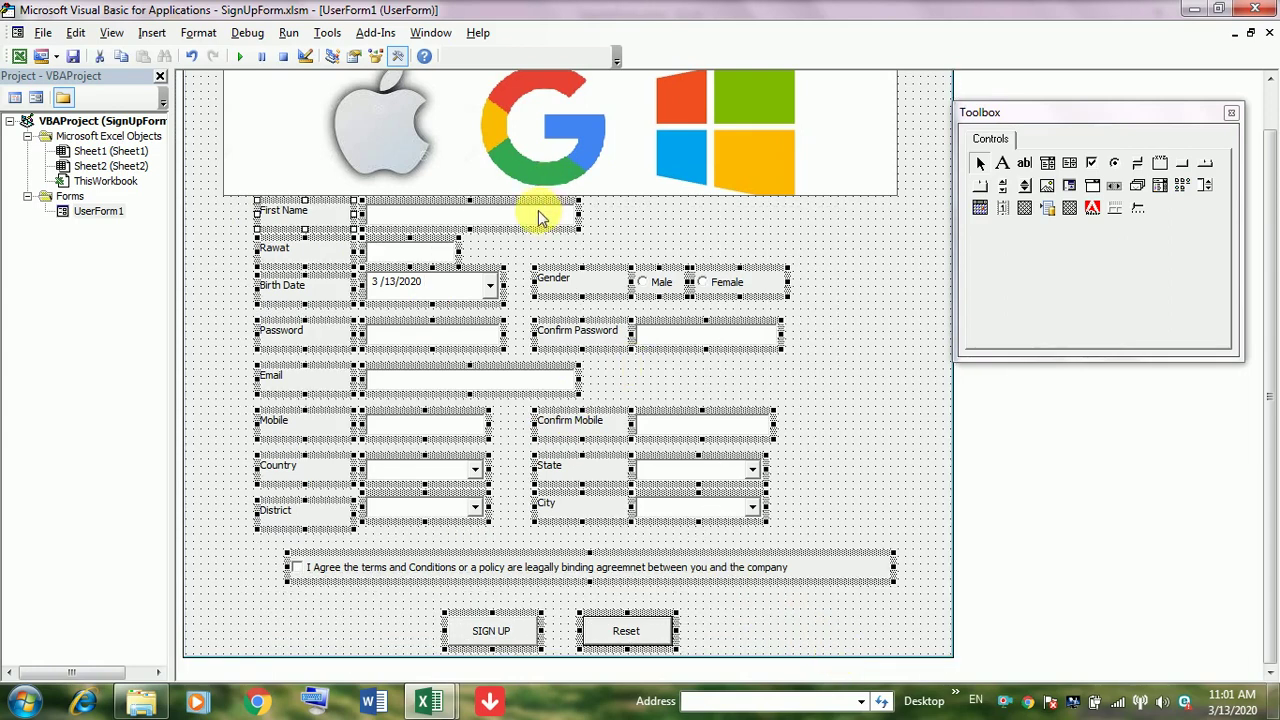
drag(547, 211, 555, 225)
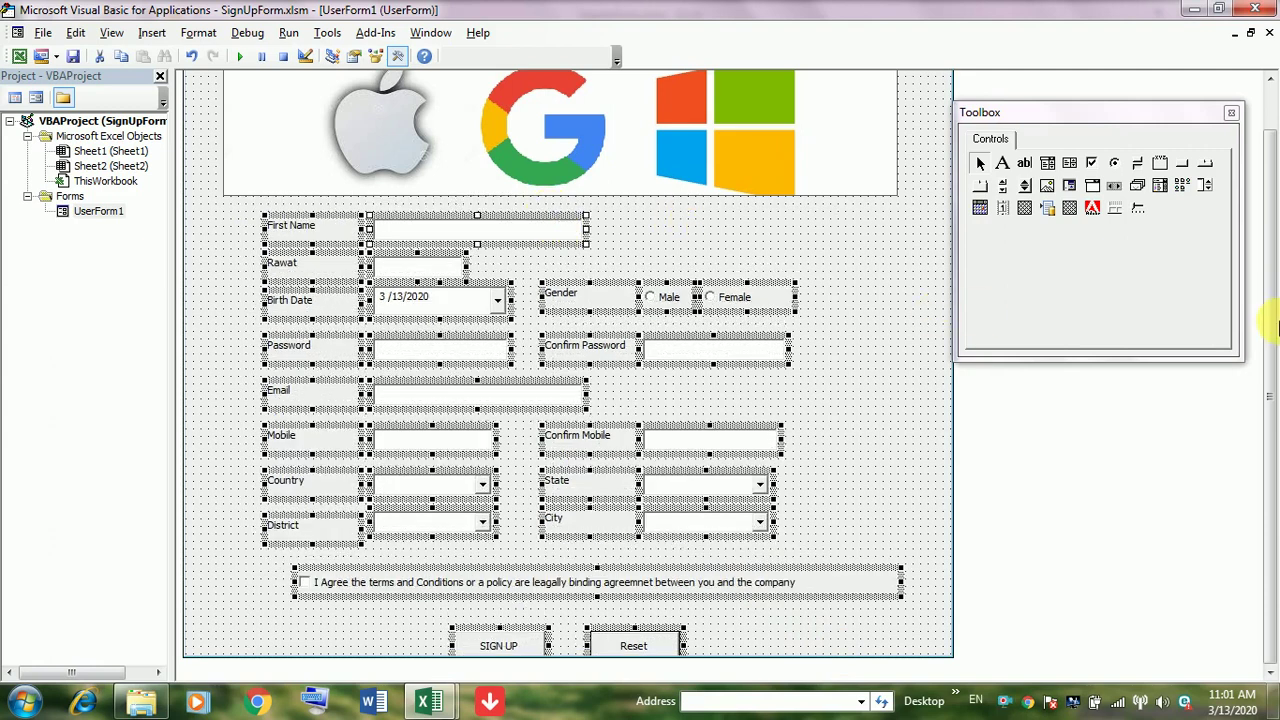
click(854, 466)
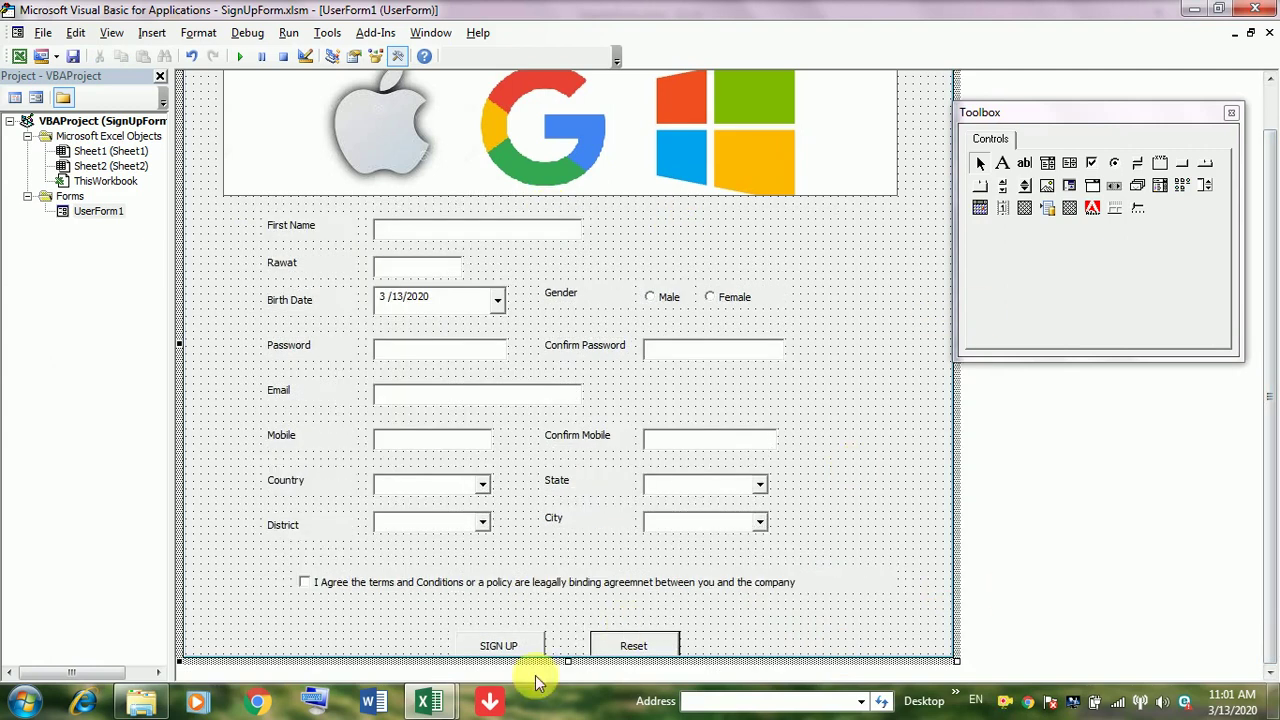
drag(560, 662, 562, 673)
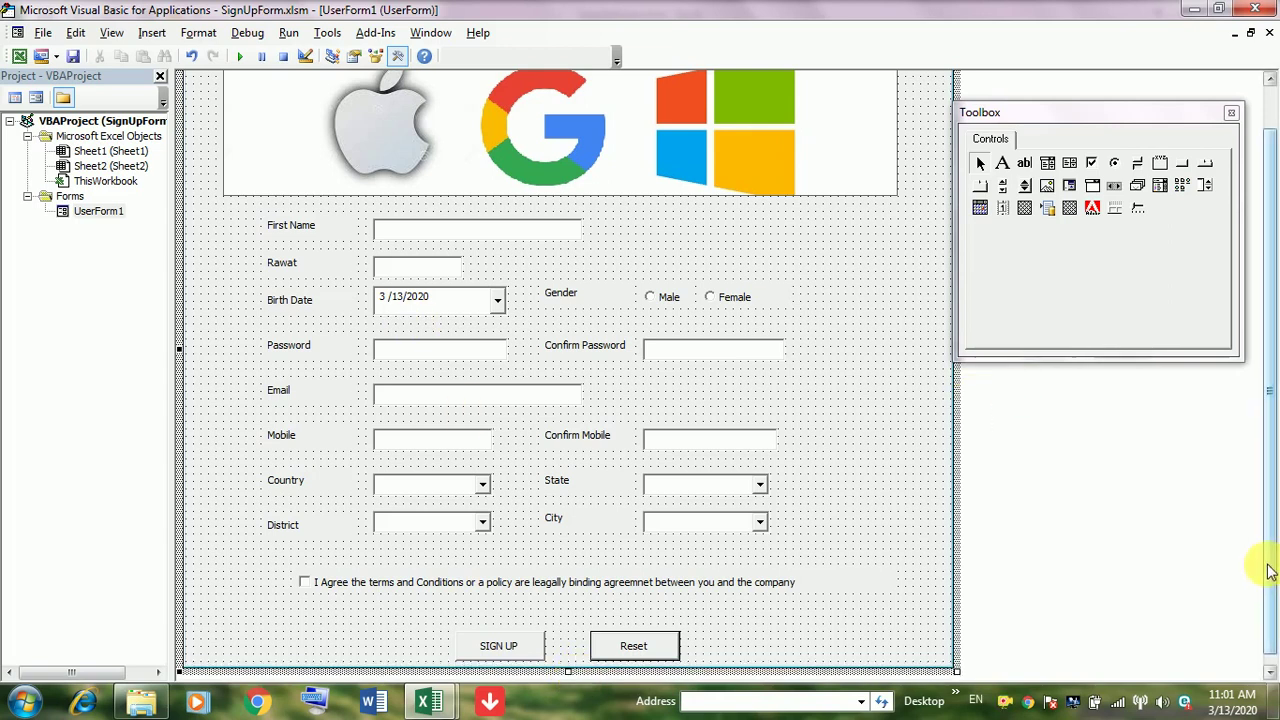
drag(1268, 392, 1262, 355)
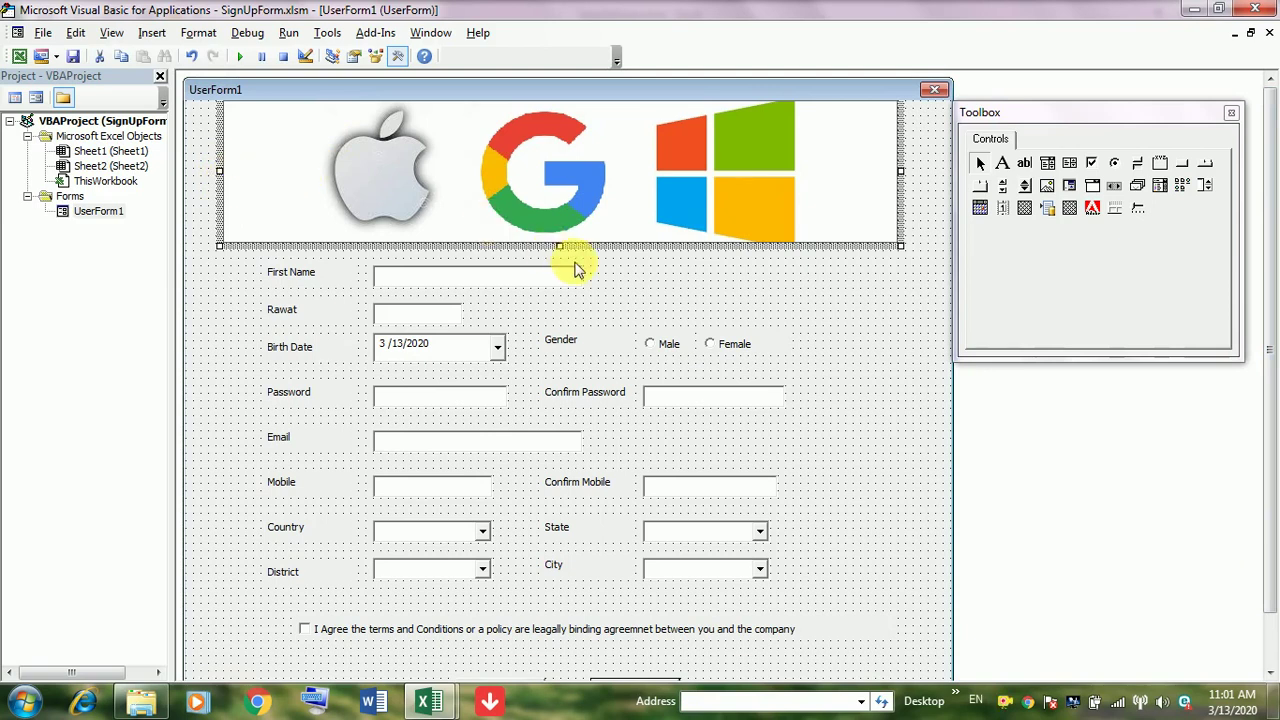
drag(562, 262, 562, 264)
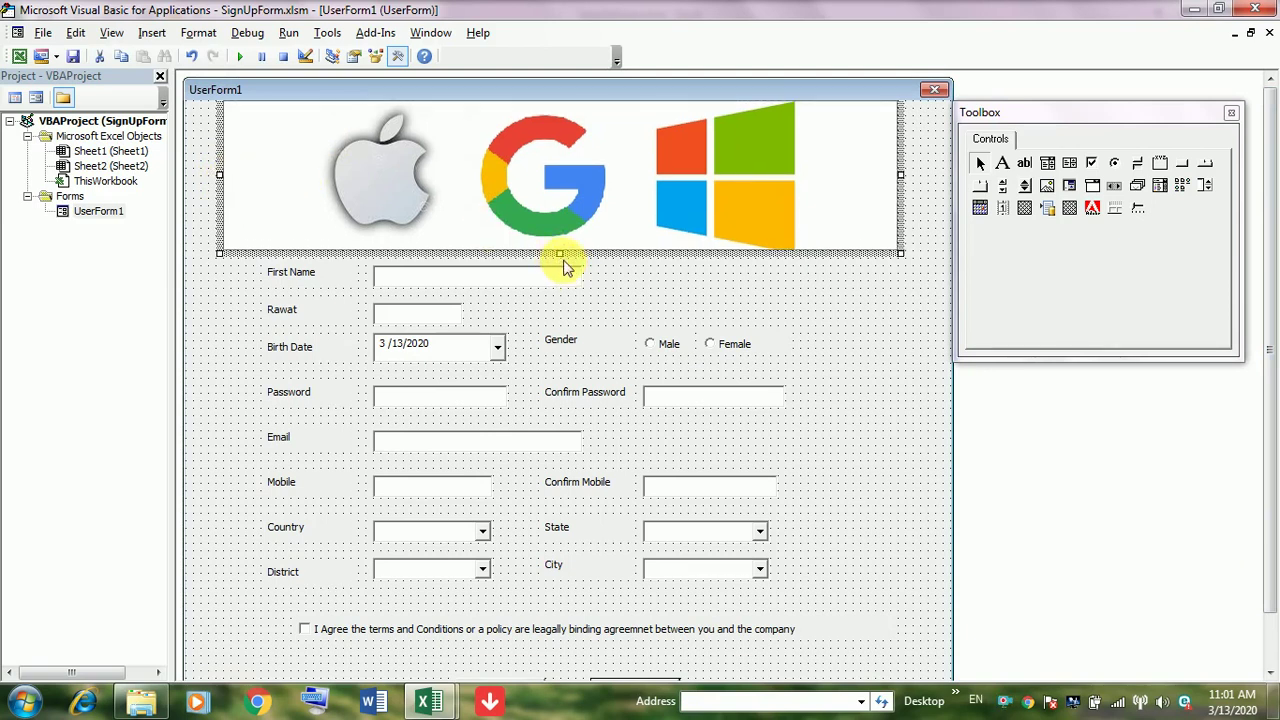
click(883, 318)
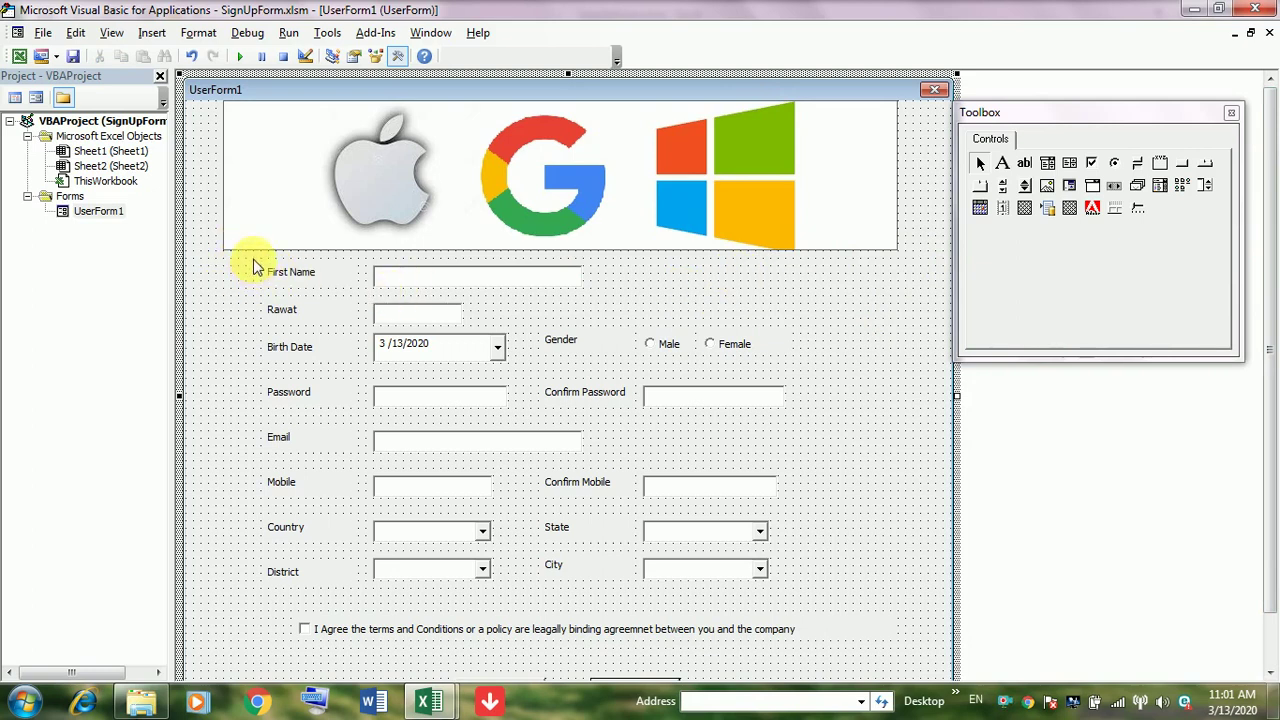
Set UserForm1's BackColor to the System colour Button Highlight (&H80000014&).
drag(253, 259, 355, 600)
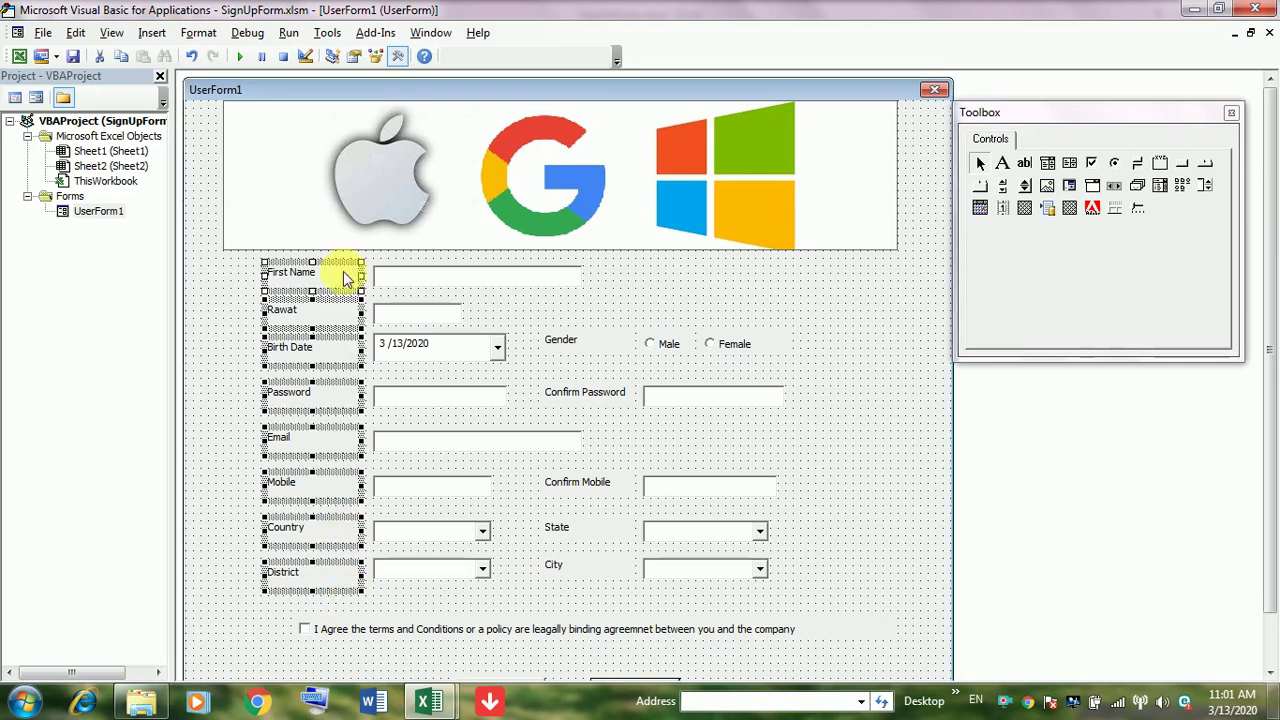
right_click(307, 278)
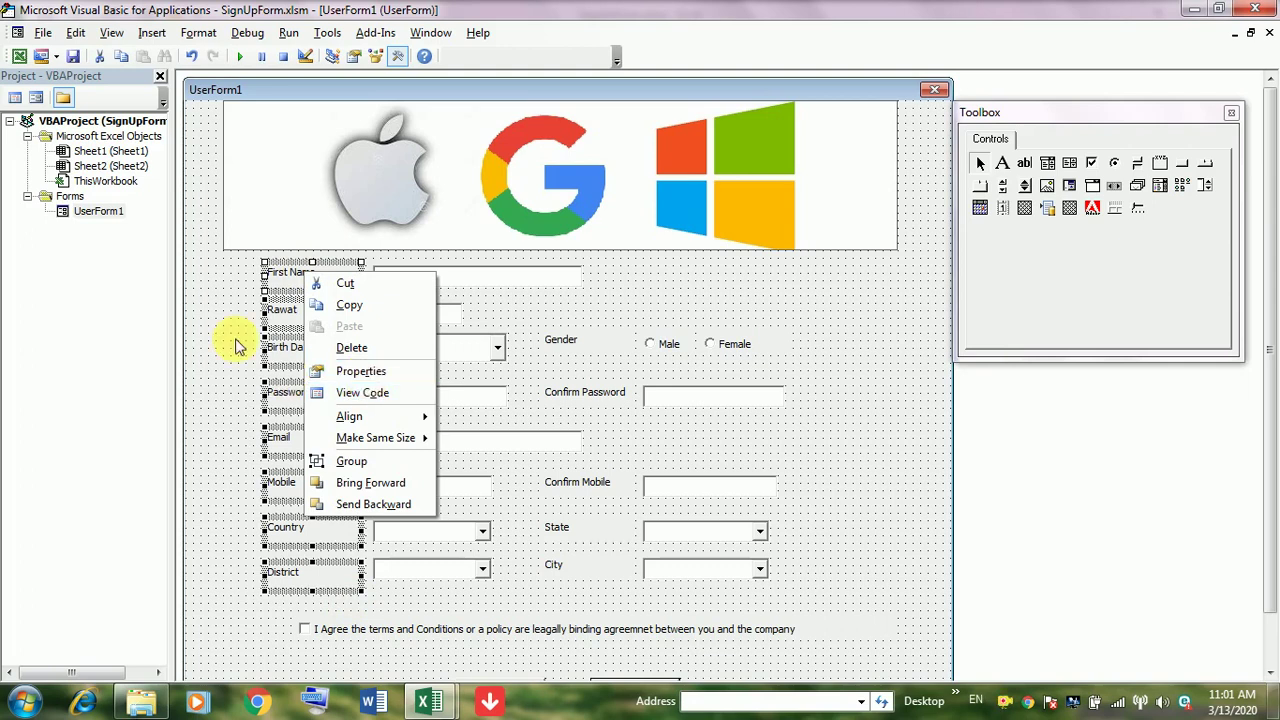
click(208, 297)
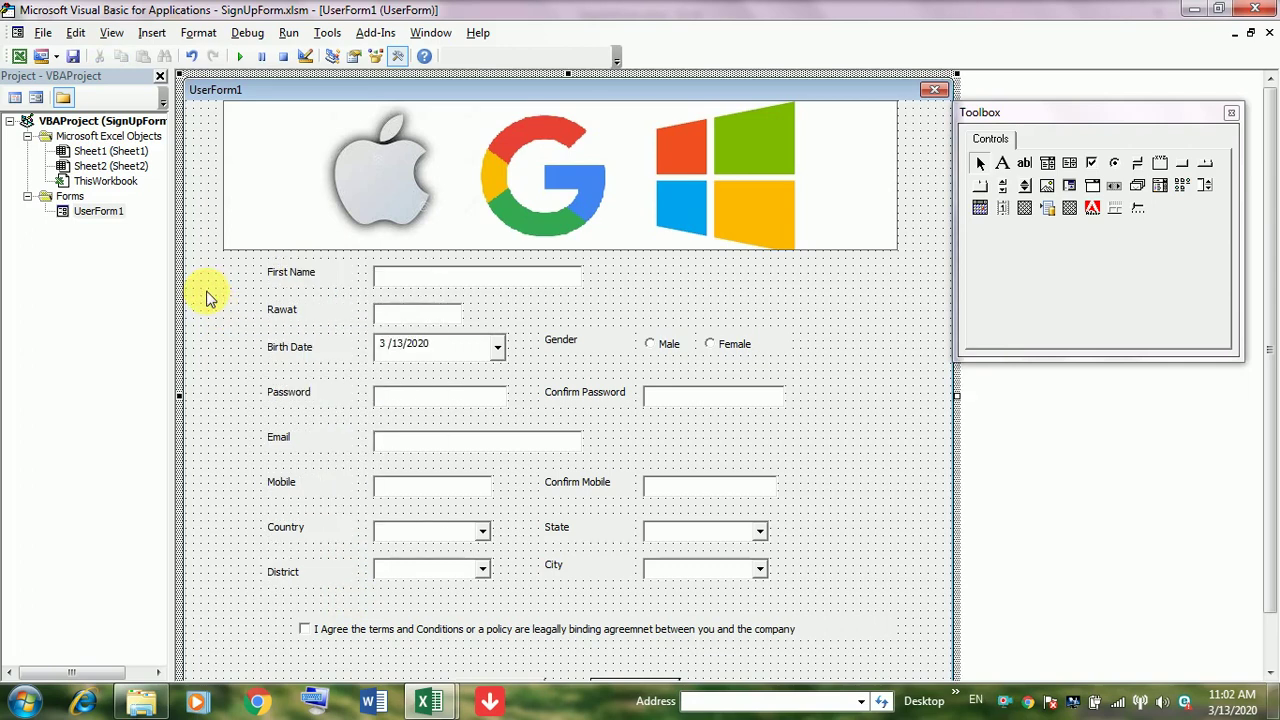
right_click(208, 297)
click(252, 372)
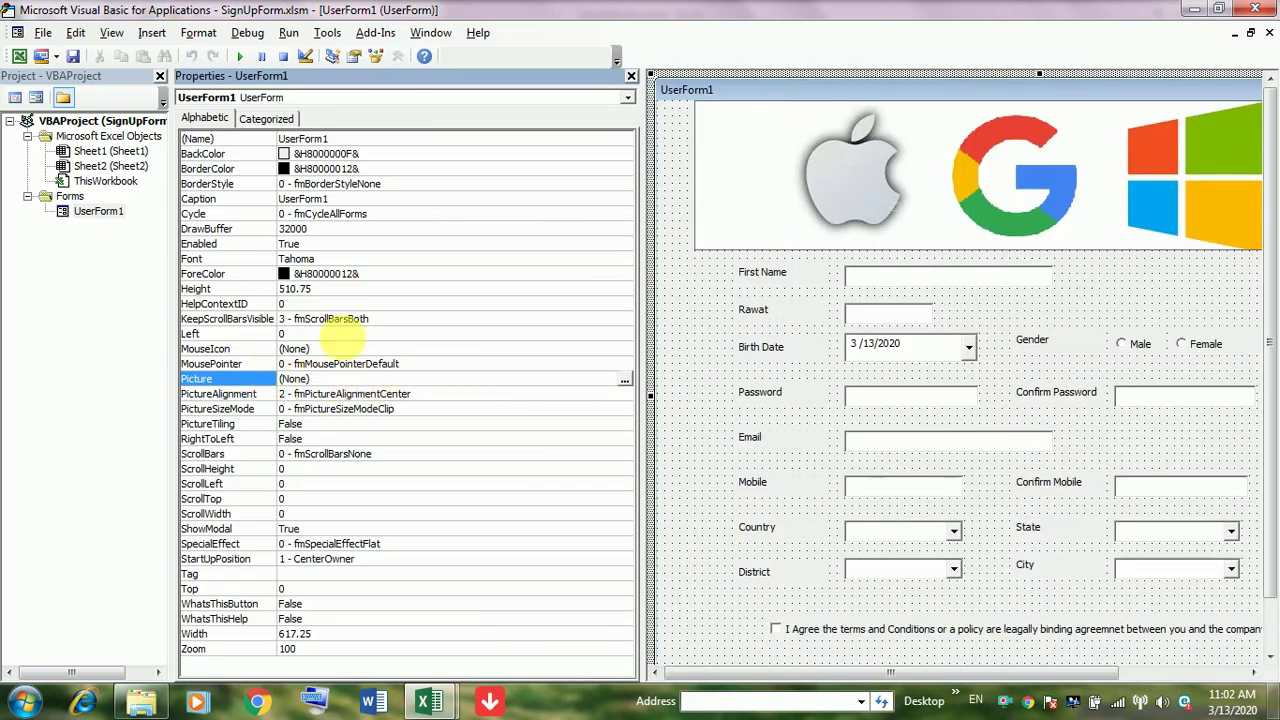
click(370, 163)
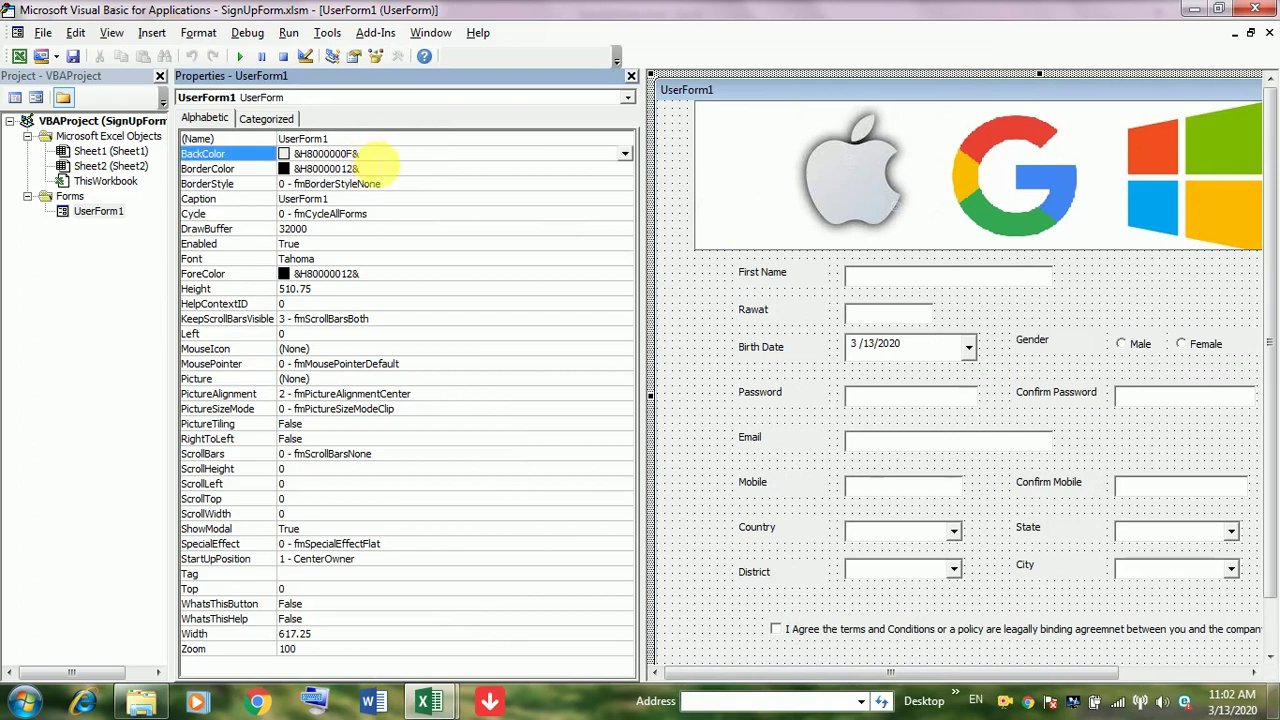
click(628, 155)
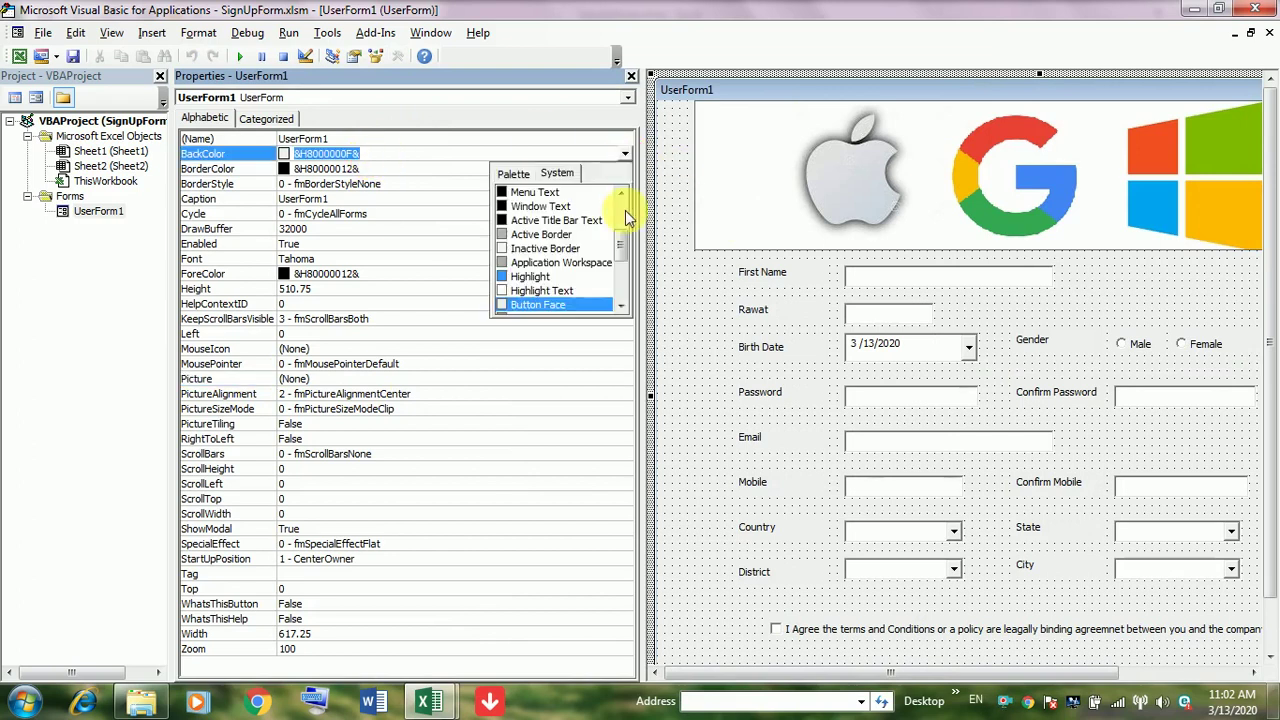
click(621, 308)
click(621, 308)
click(621, 308)
click(621, 308)
click(621, 308)
click(621, 308)
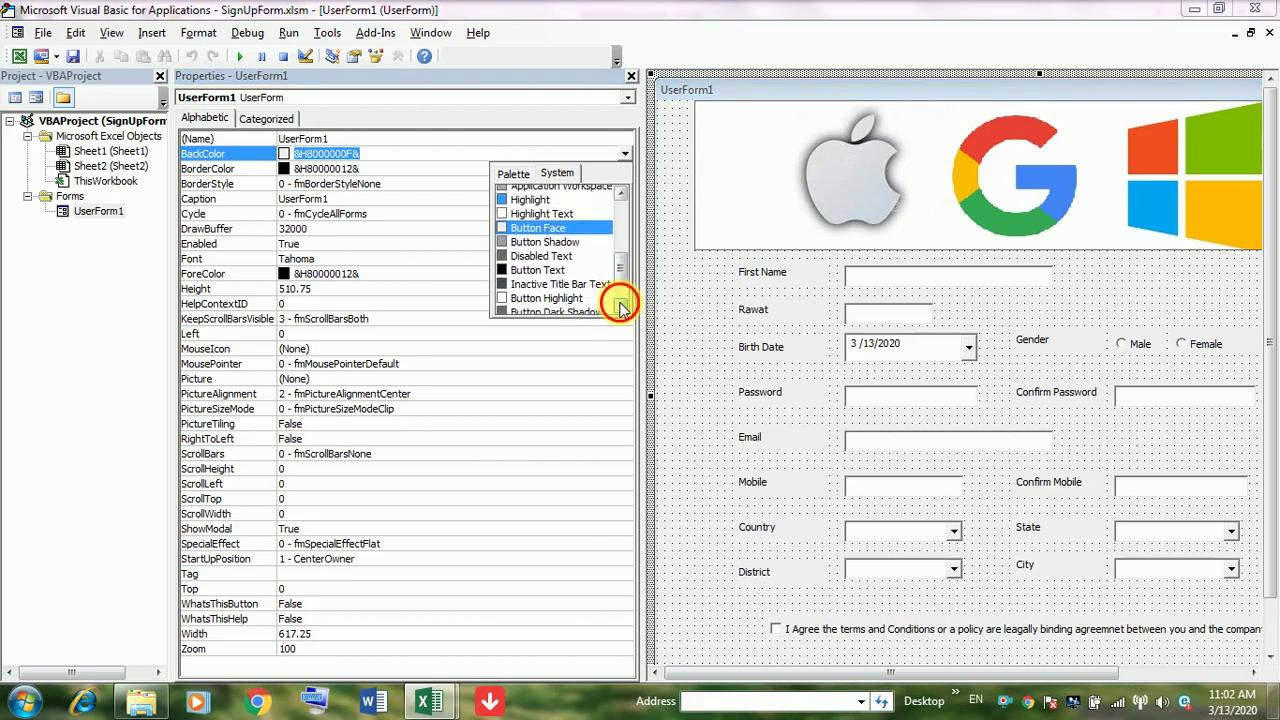
click(621, 308)
click(621, 308)
click(621, 308)
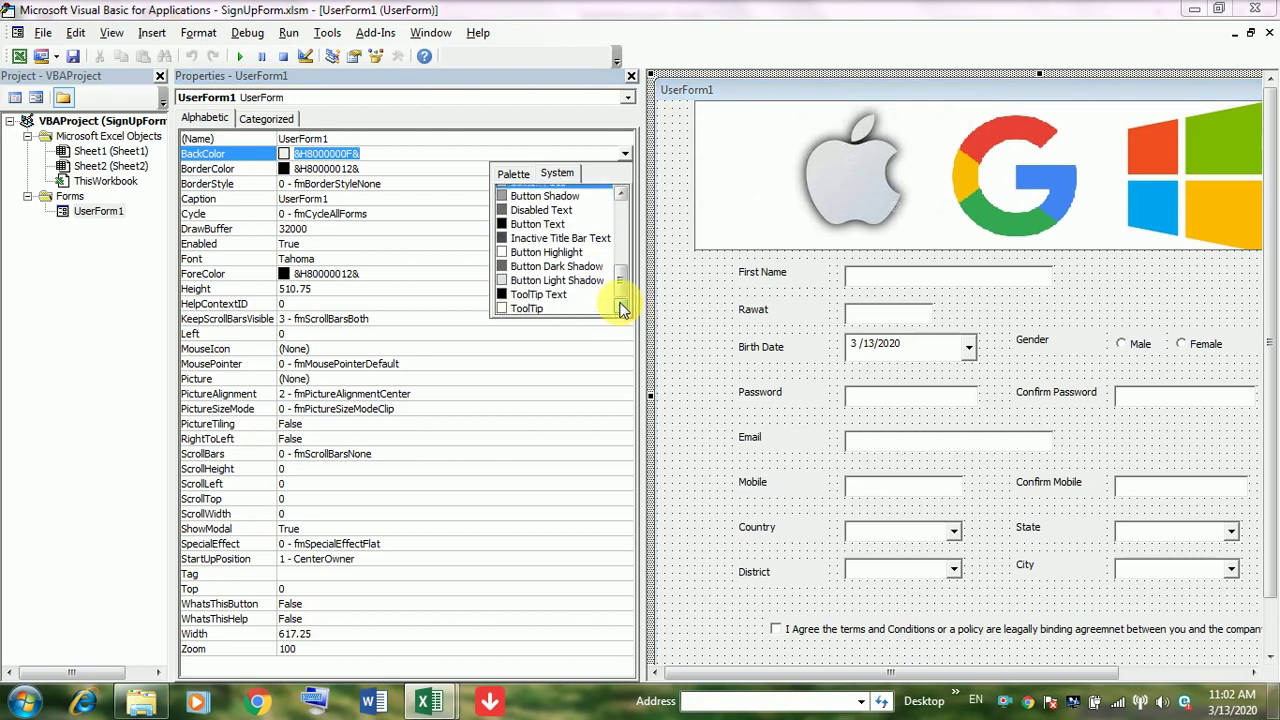
click(561, 250)
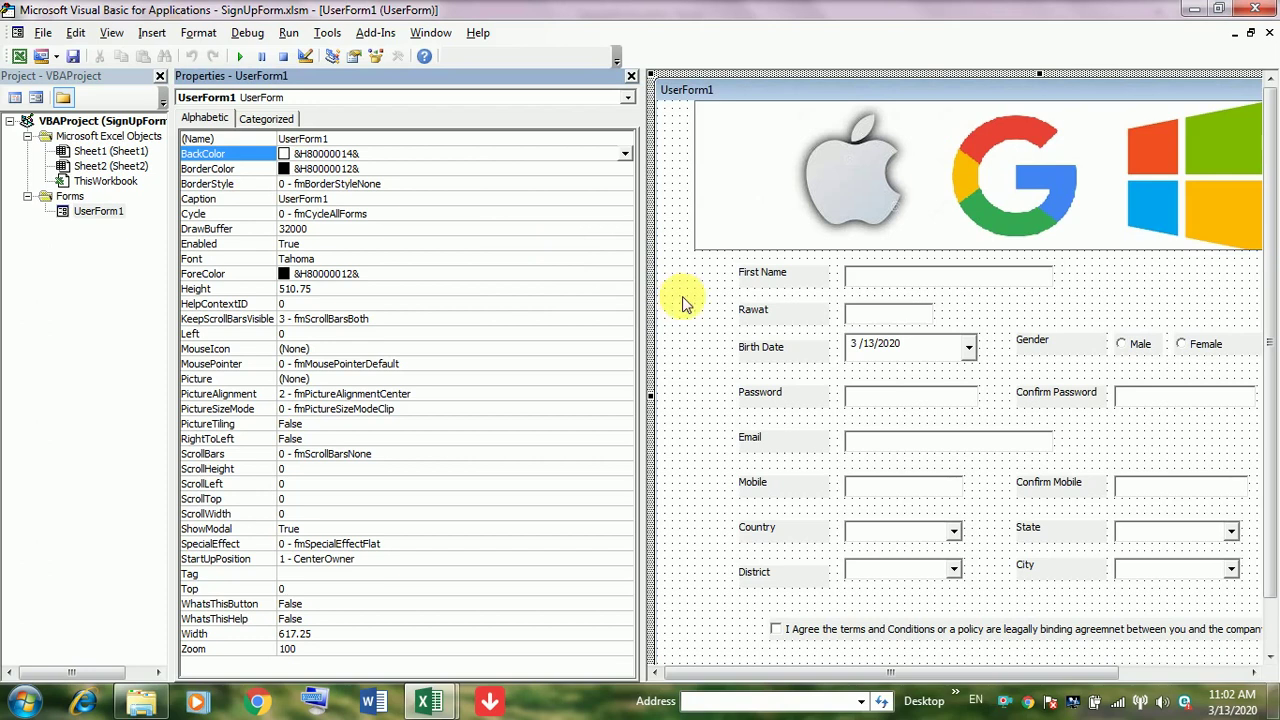
click(631, 77)
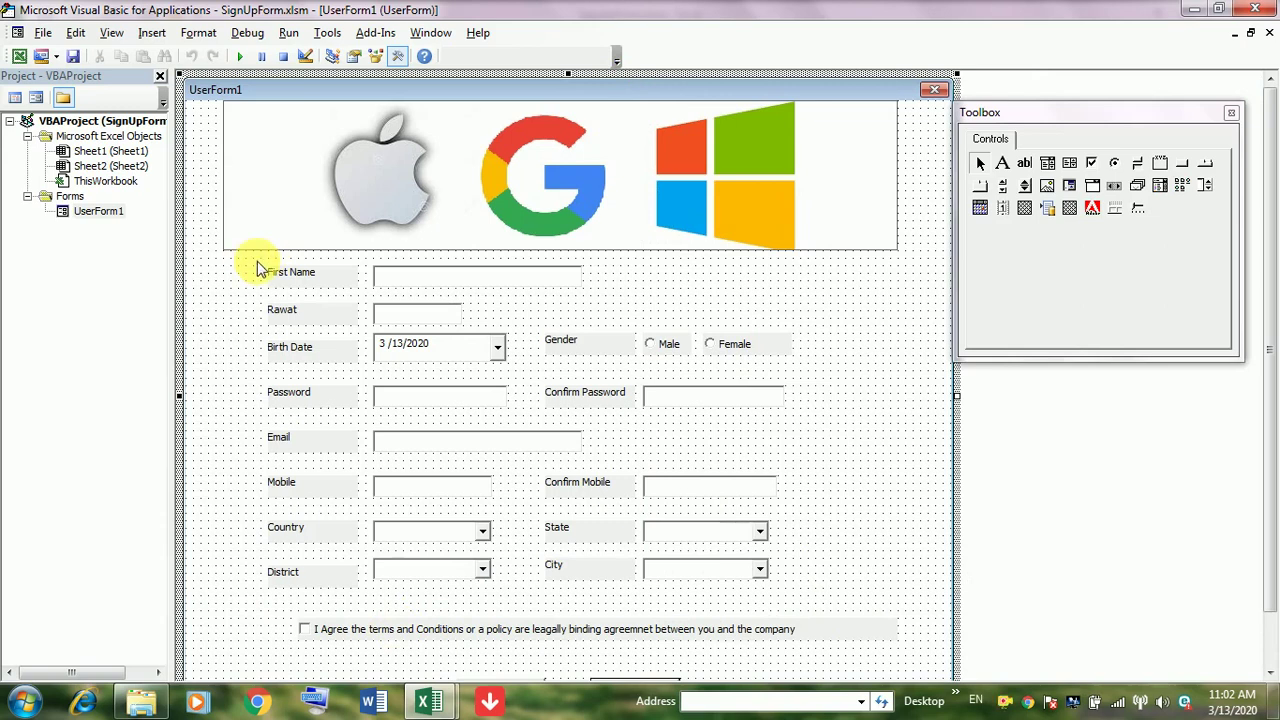
Give the left column of field labels a Button Highlight background.
drag(257, 264, 371, 591)
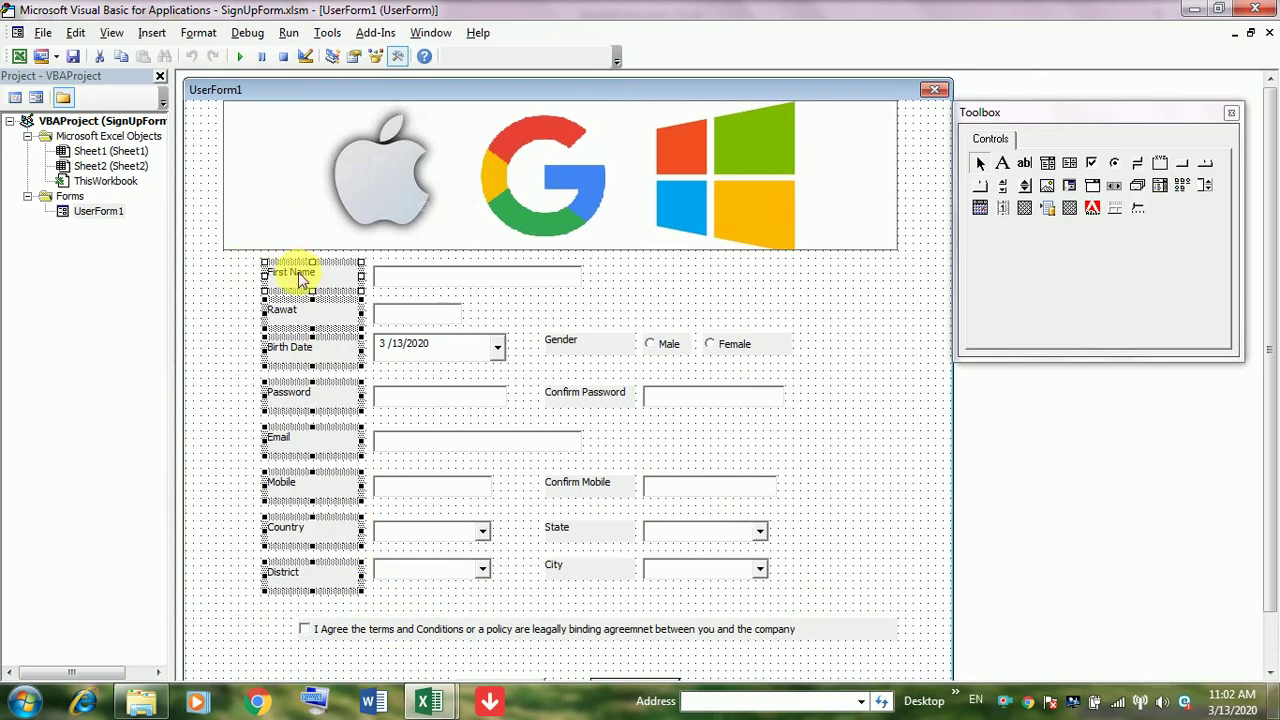
right_click(300, 276)
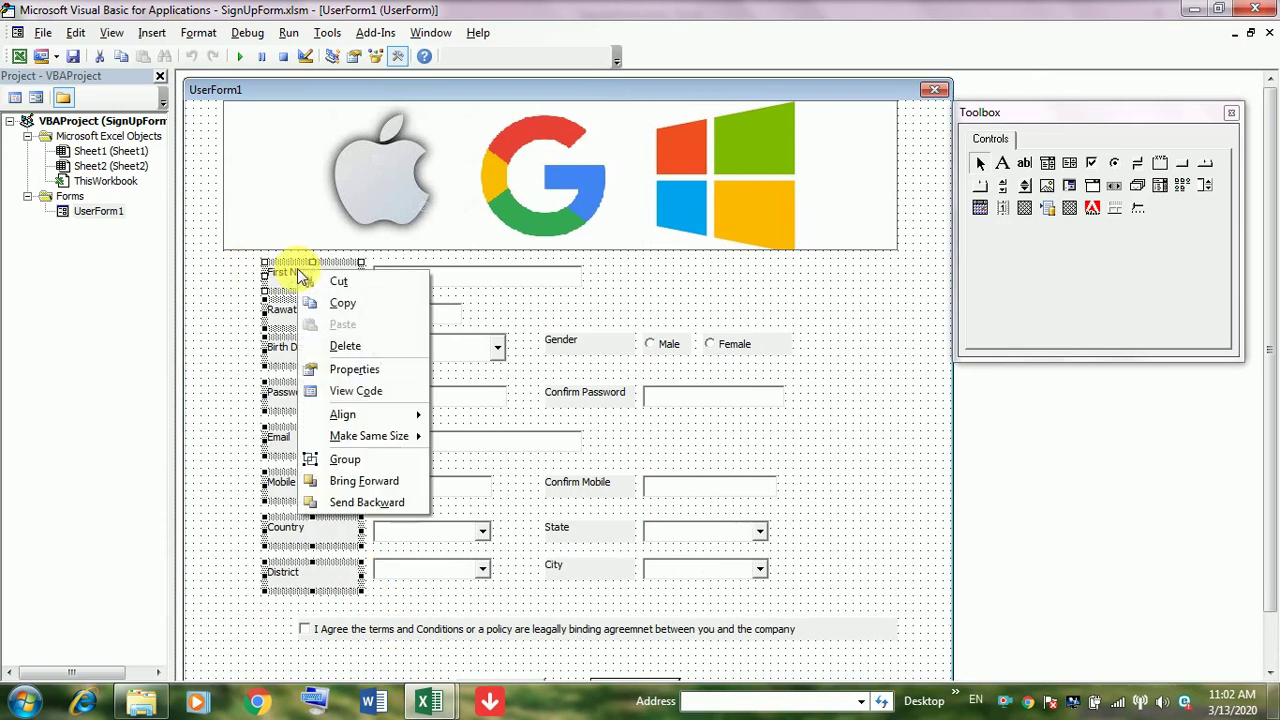
click(338, 367)
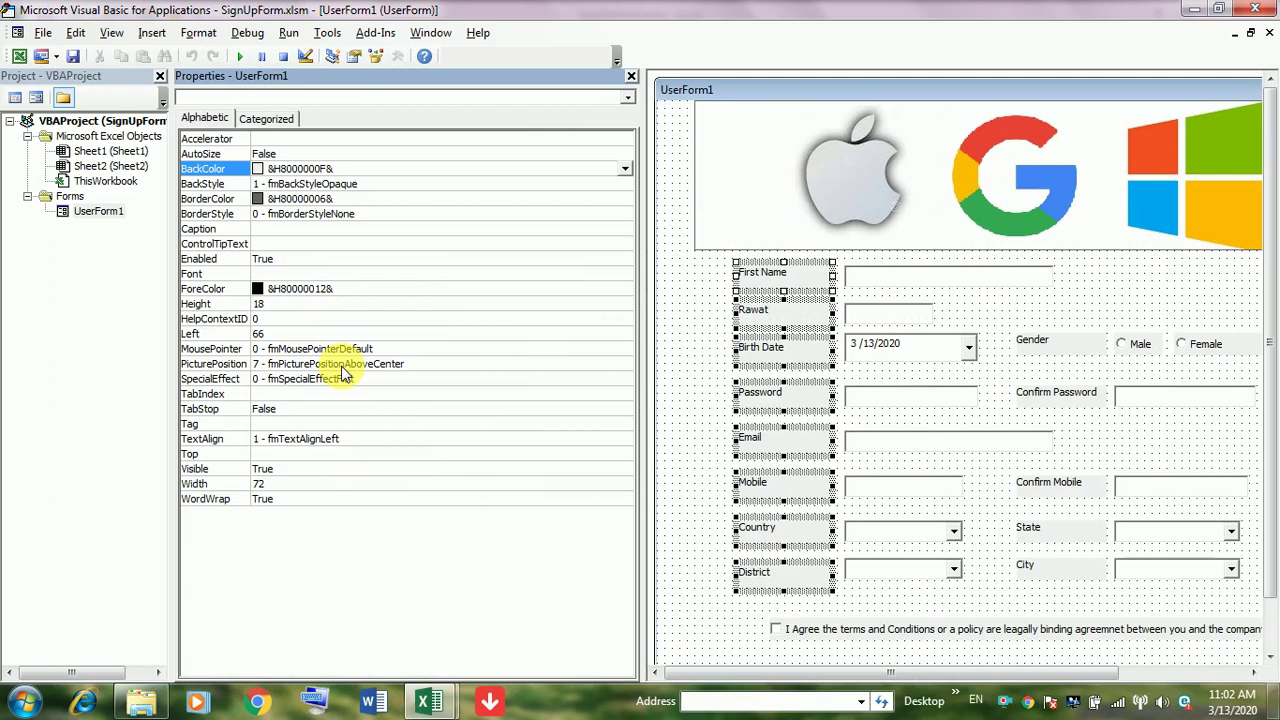
click(625, 169)
click(548, 277)
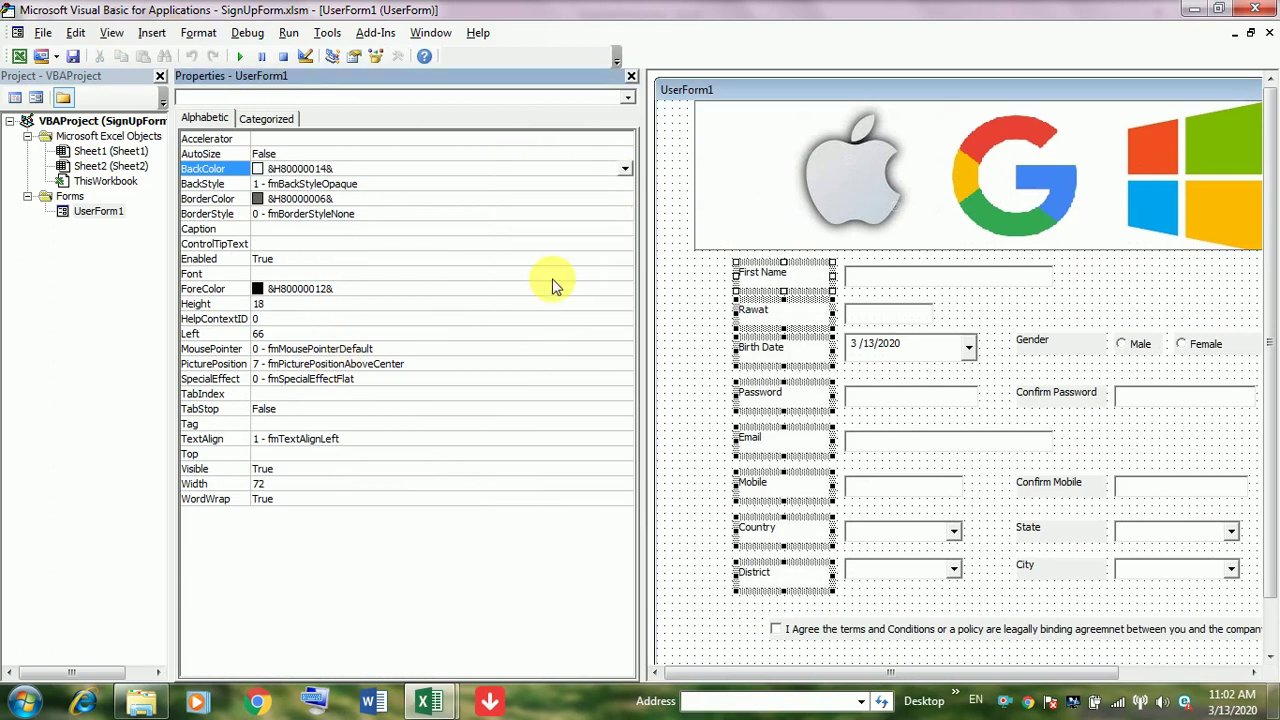
click(631, 76)
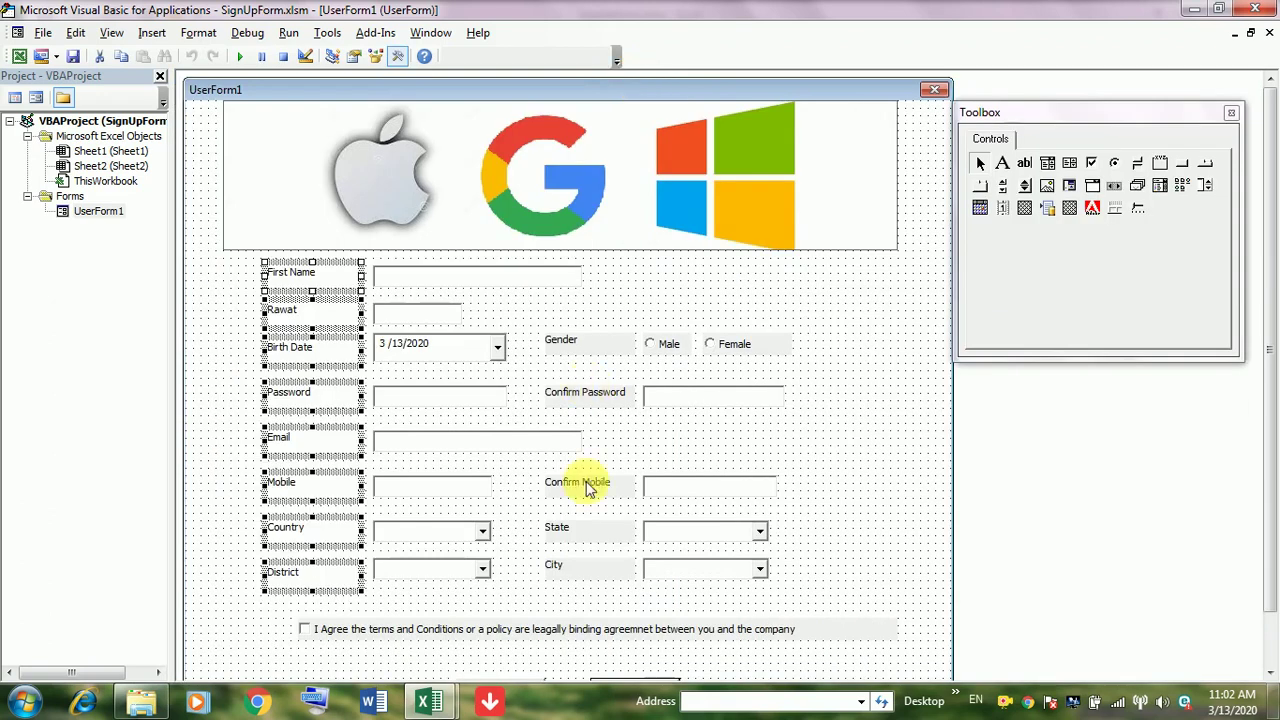
Set the terms checkbox CheckBox1's BackColor to Button Highlight.
click(846, 418)
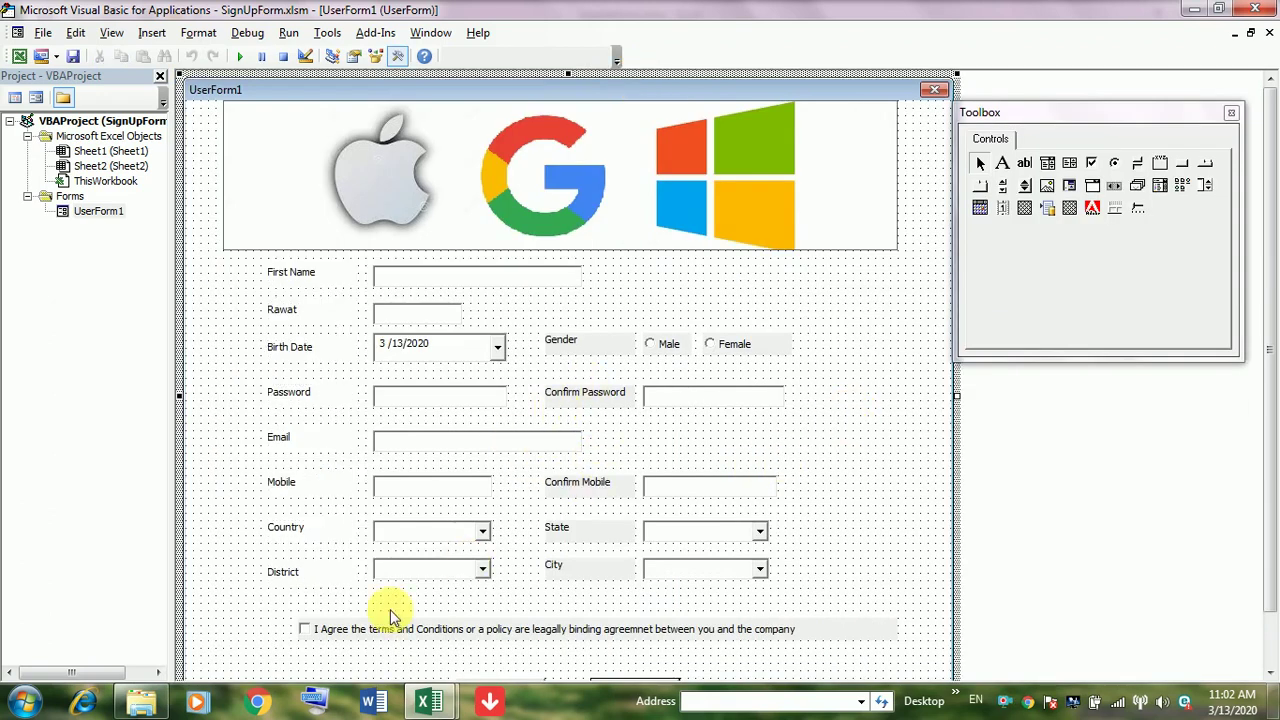
right_click(366, 632)
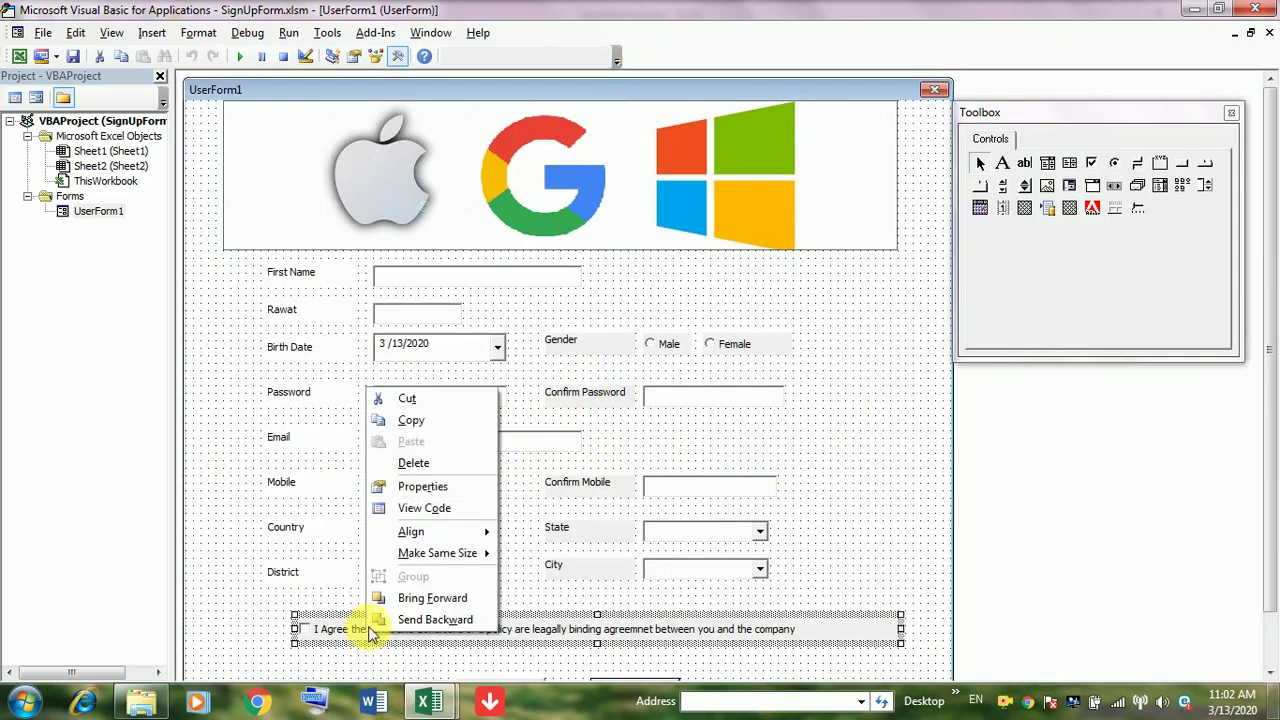
click(430, 488)
click(436, 490)
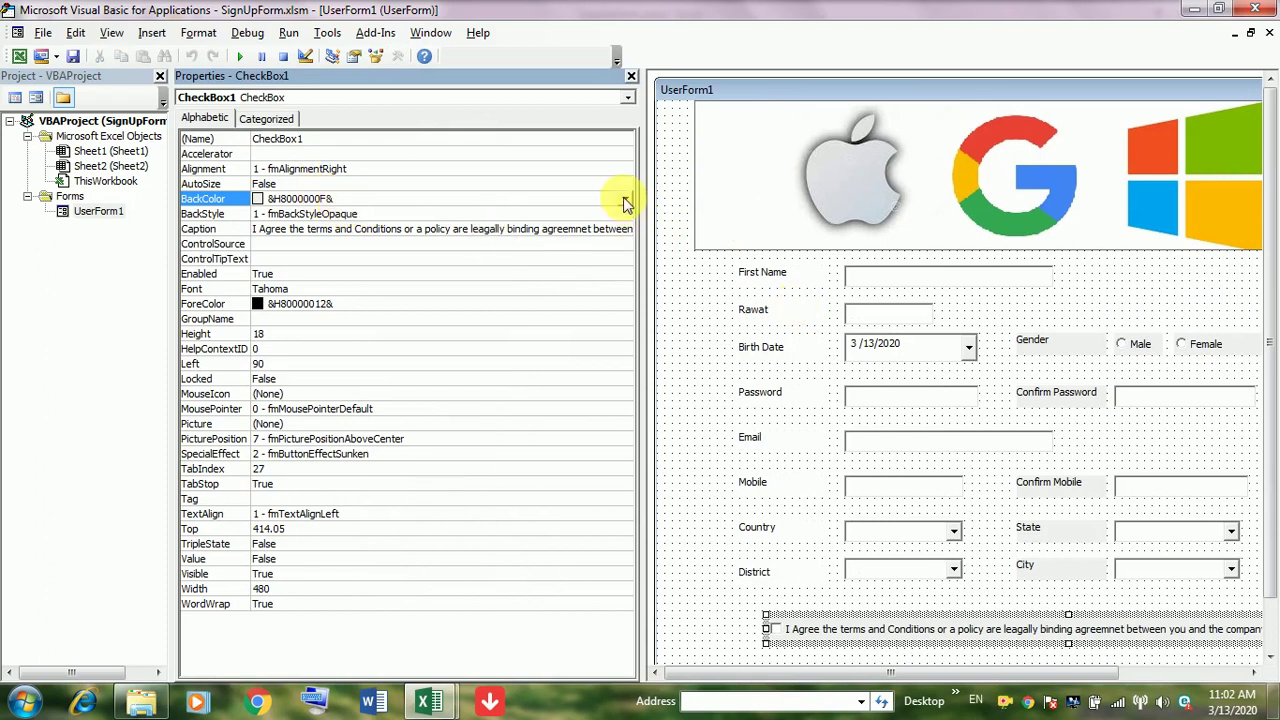
click(624, 198)
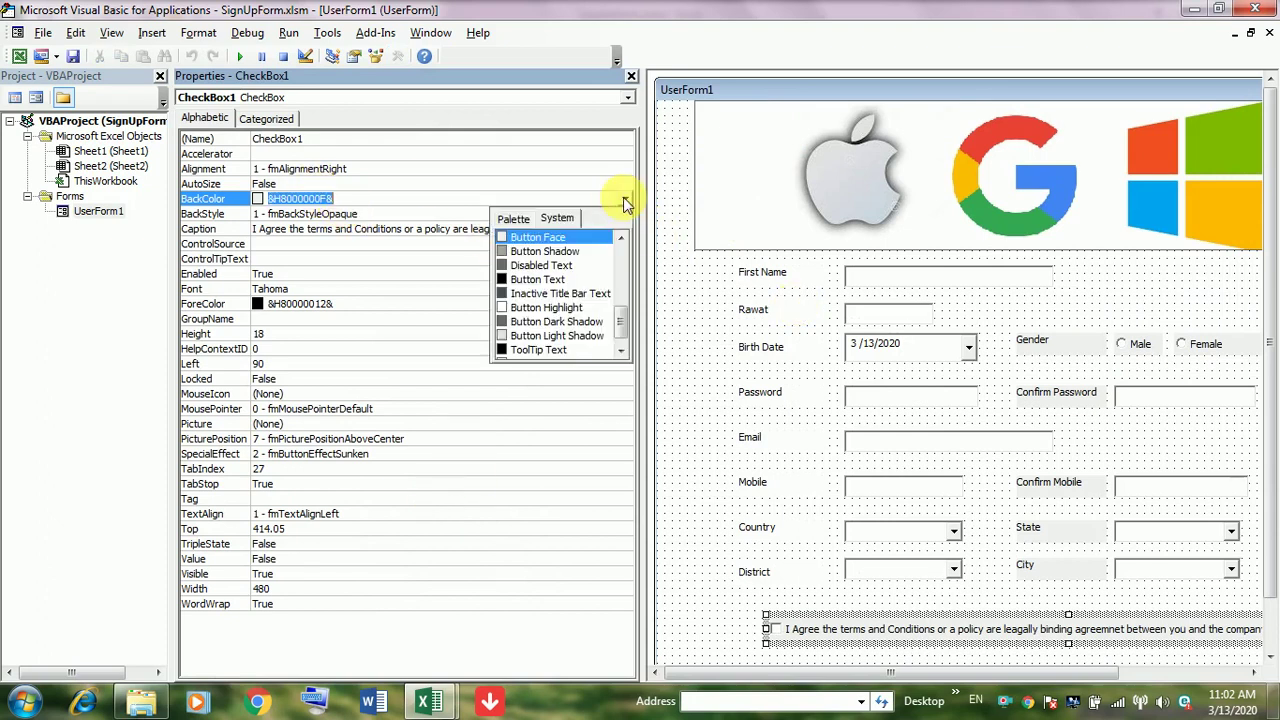
click(546, 308)
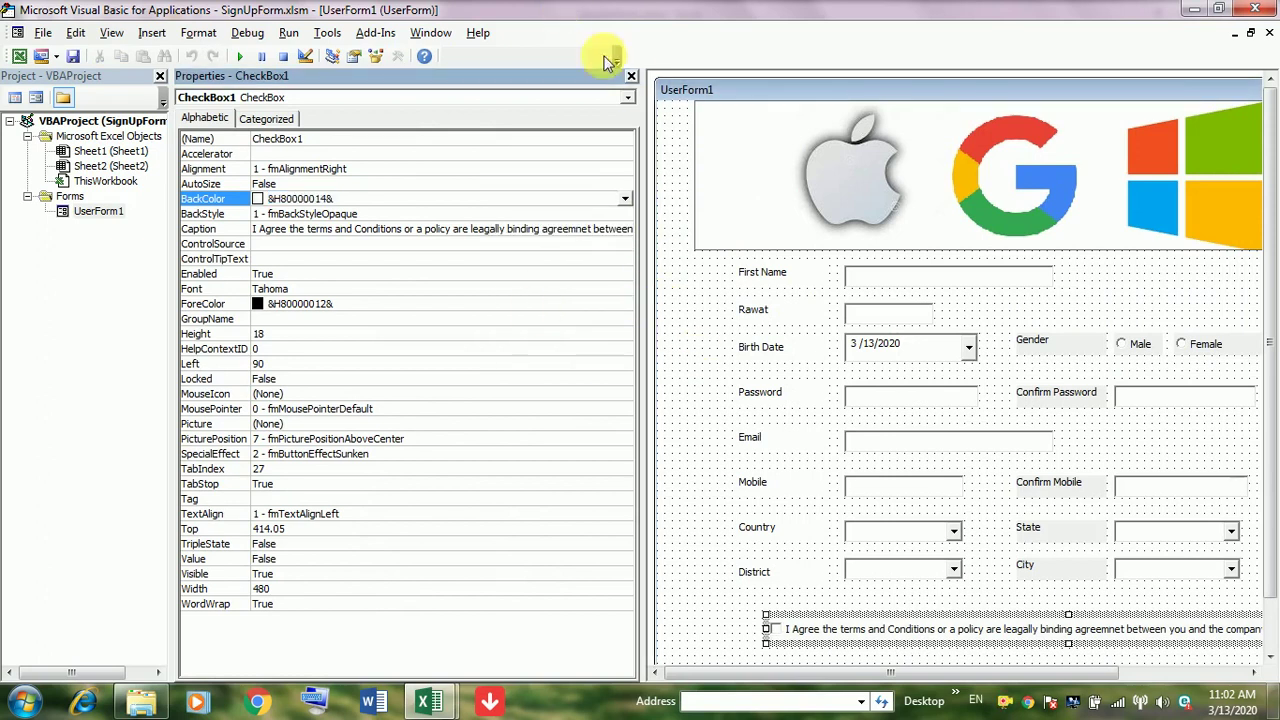
click(631, 76)
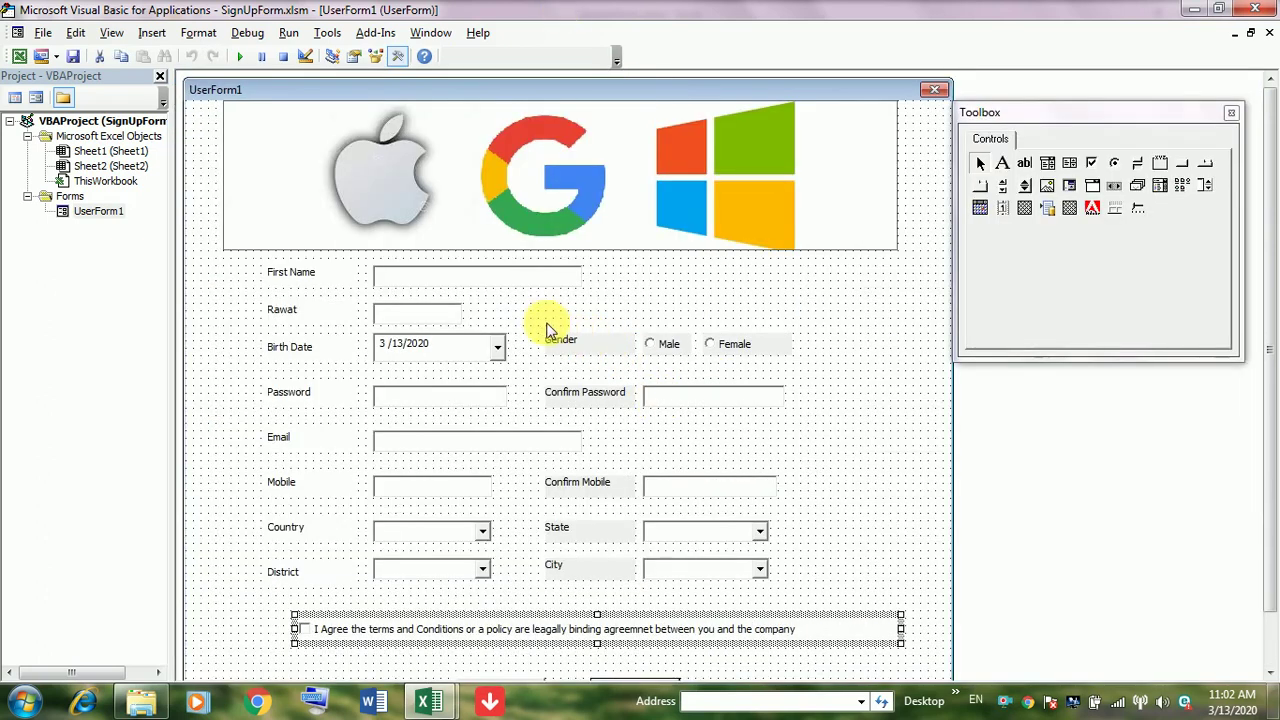
Give the Gender label and Male/Female options a Button Highlight background.
drag(543, 322, 785, 362)
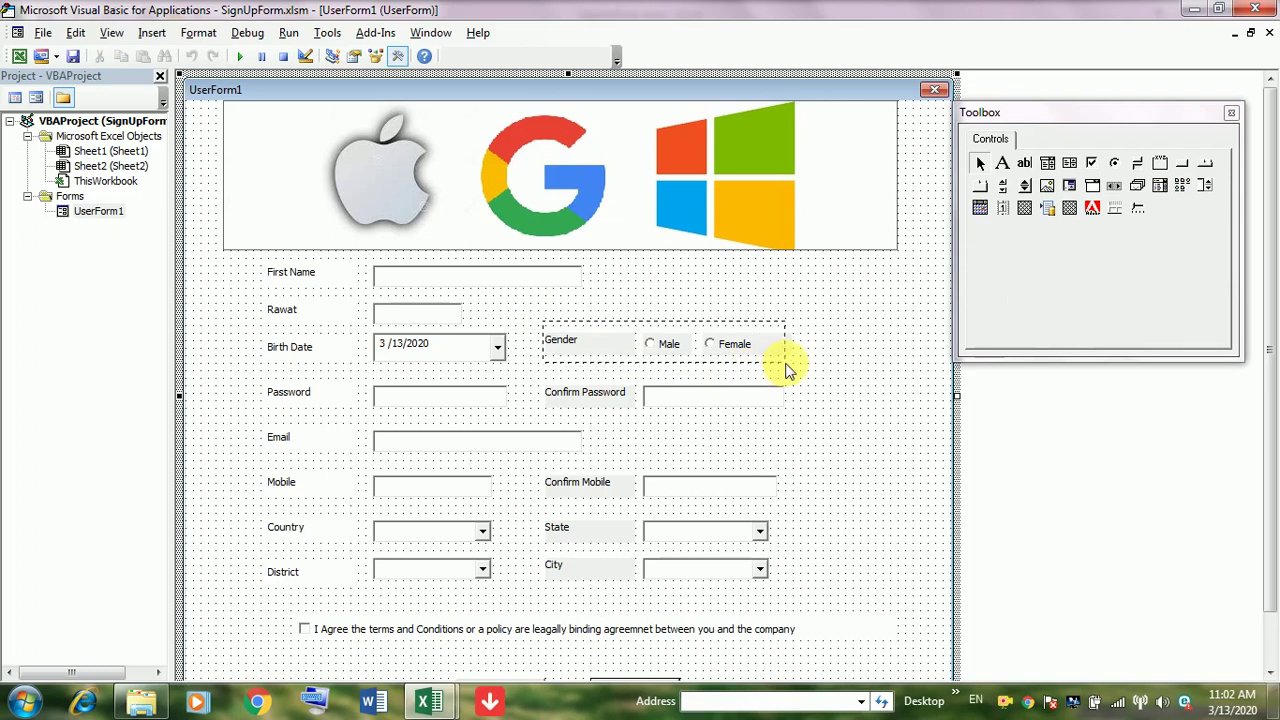
right_click(612, 352)
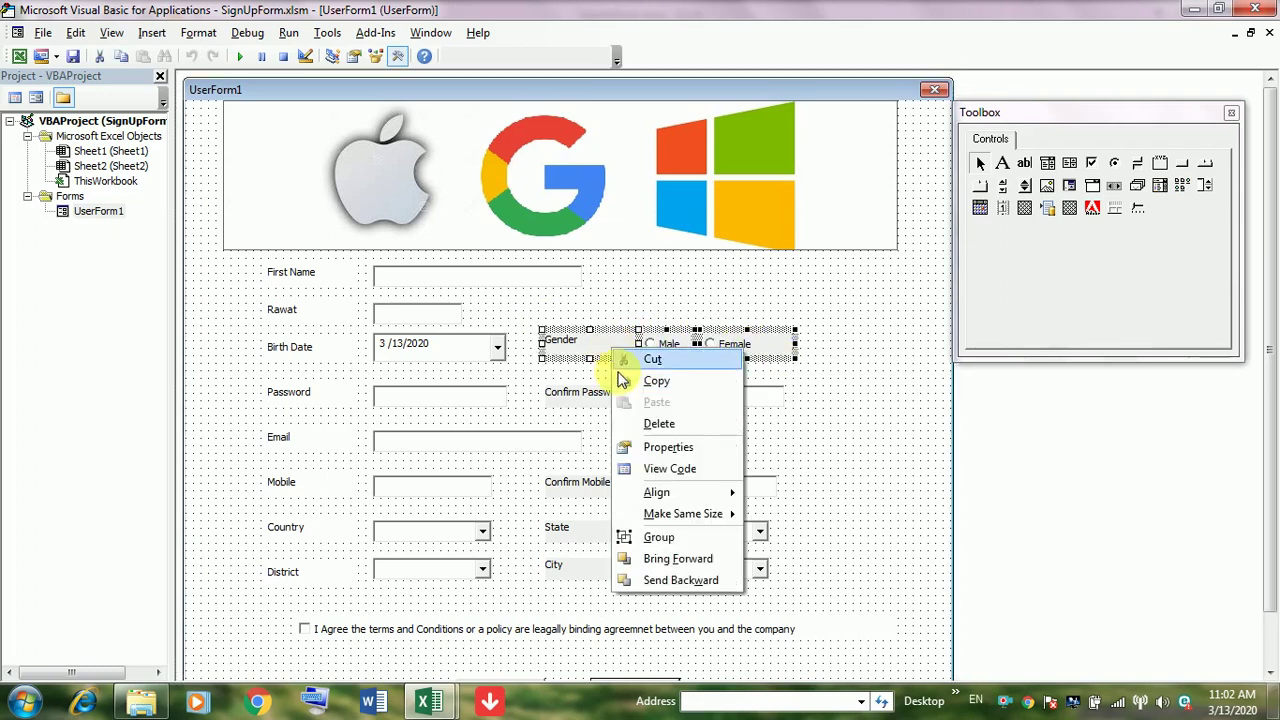
click(662, 447)
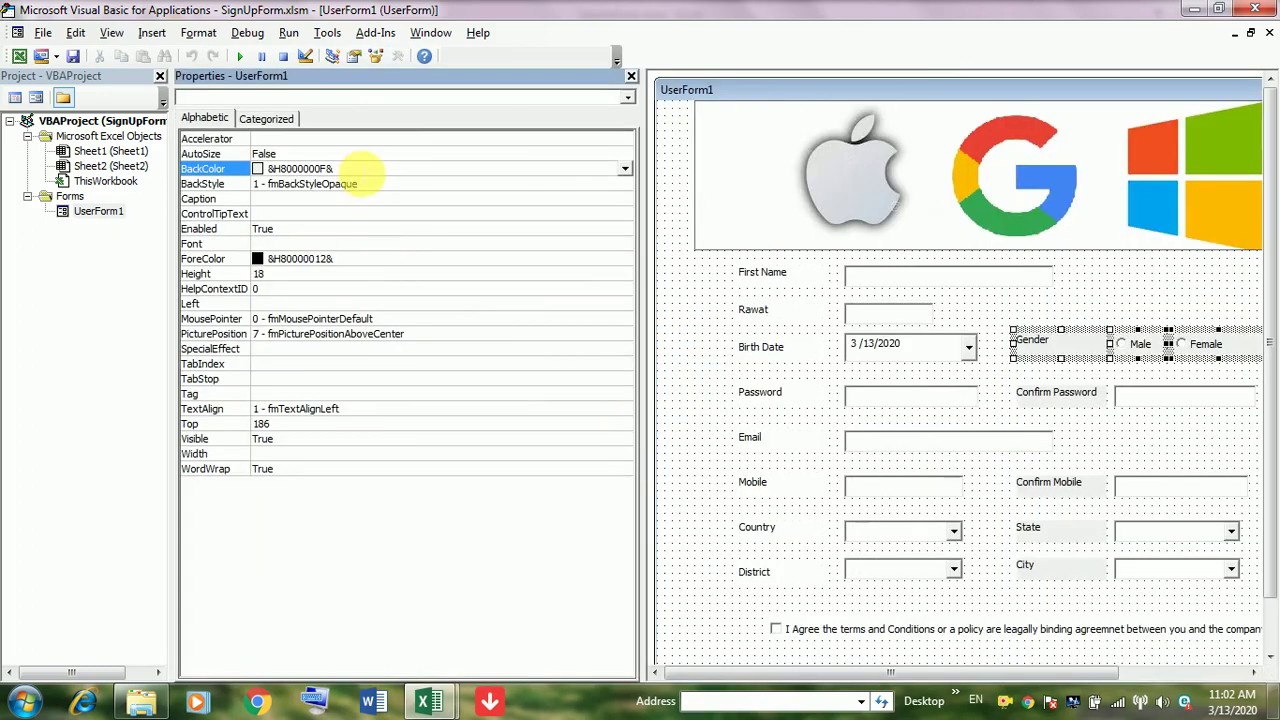
click(623, 176)
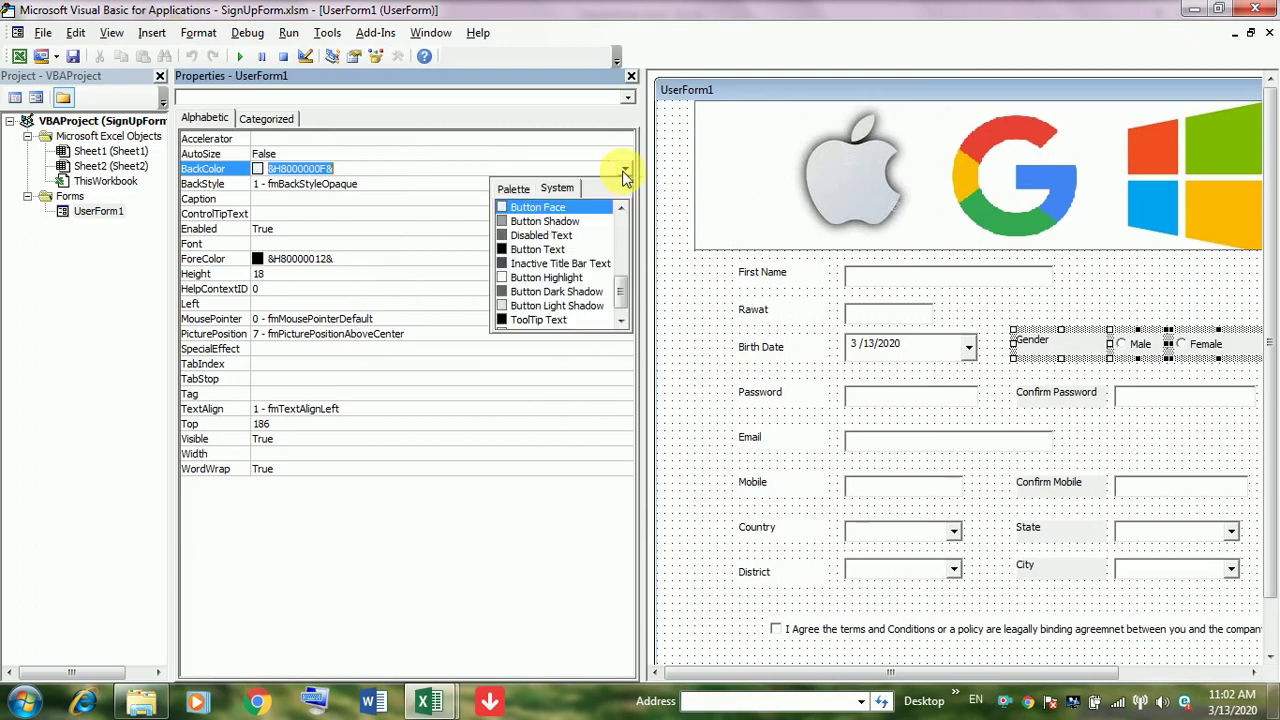
click(536, 287)
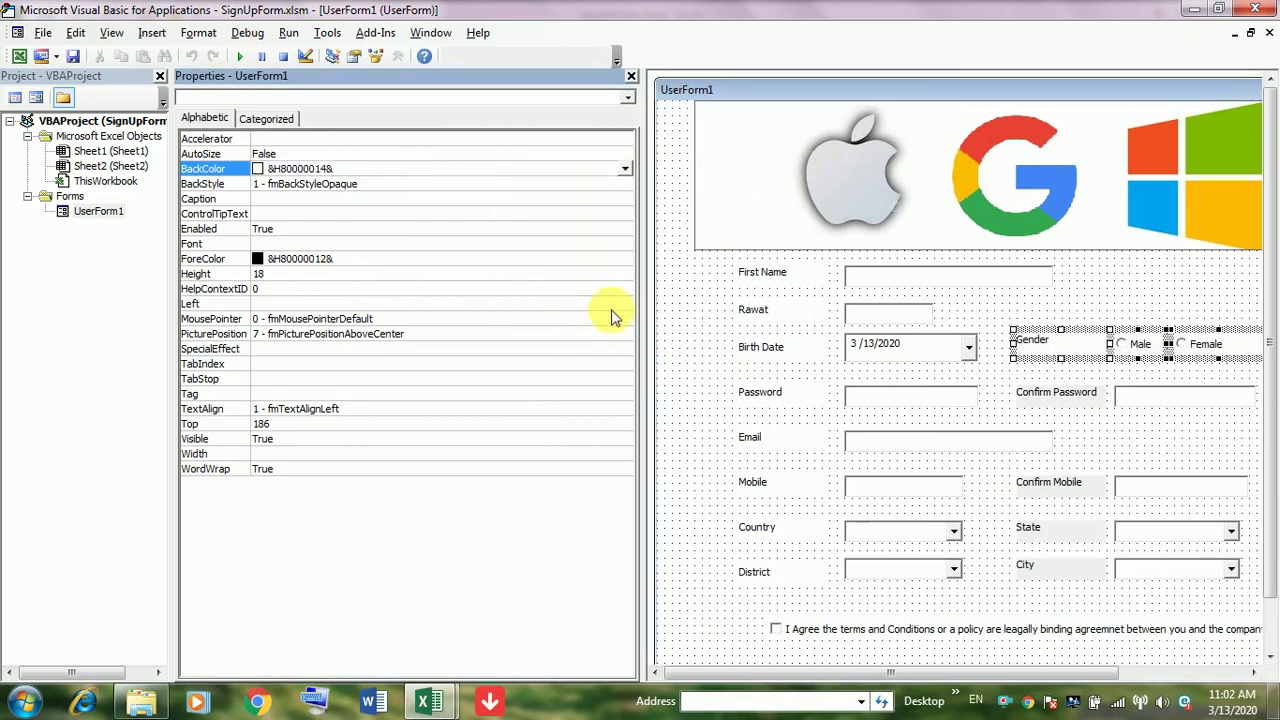
click(704, 376)
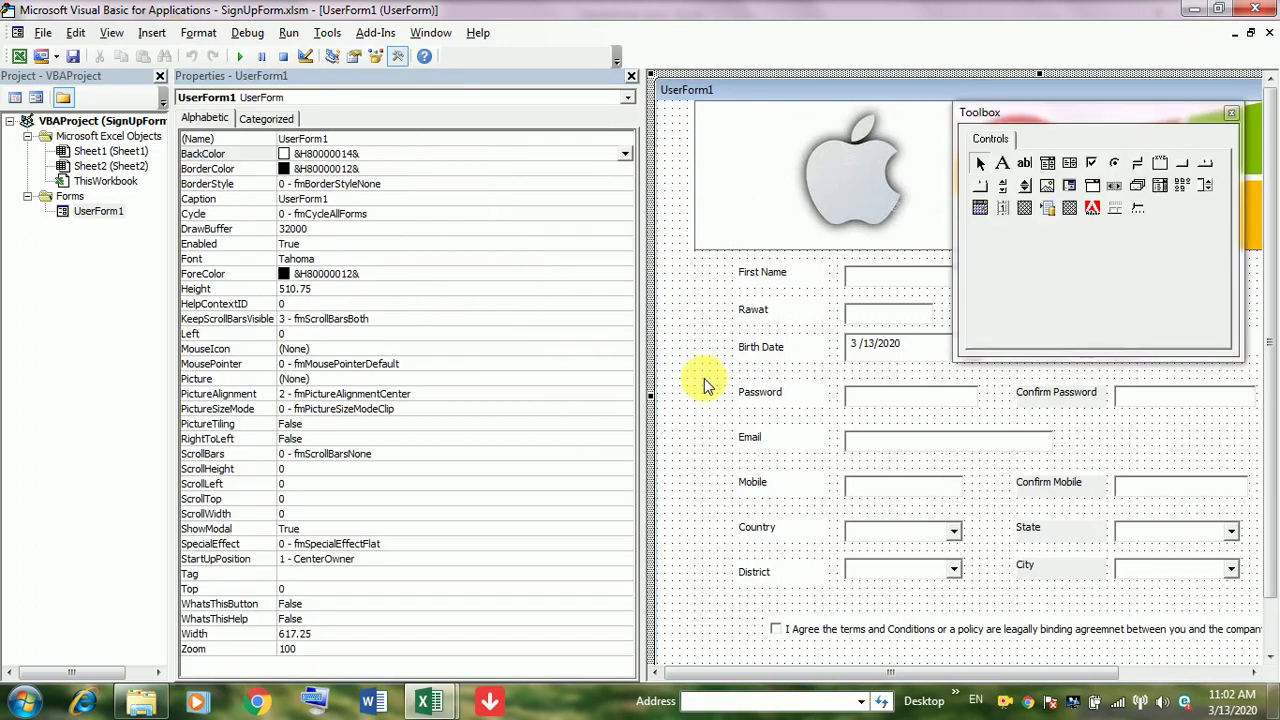
click(631, 76)
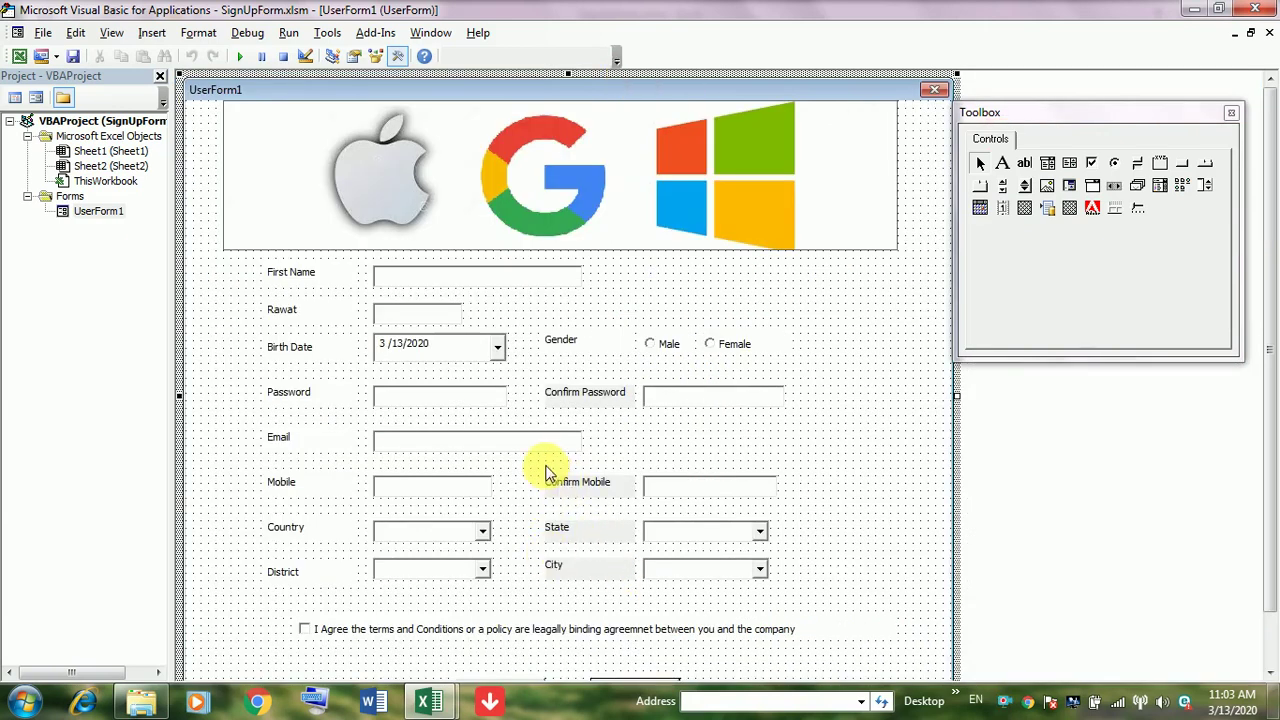
Set the Confirm Mobile, State and City labels' BackColor to Button Highlight.
drag(538, 462, 622, 588)
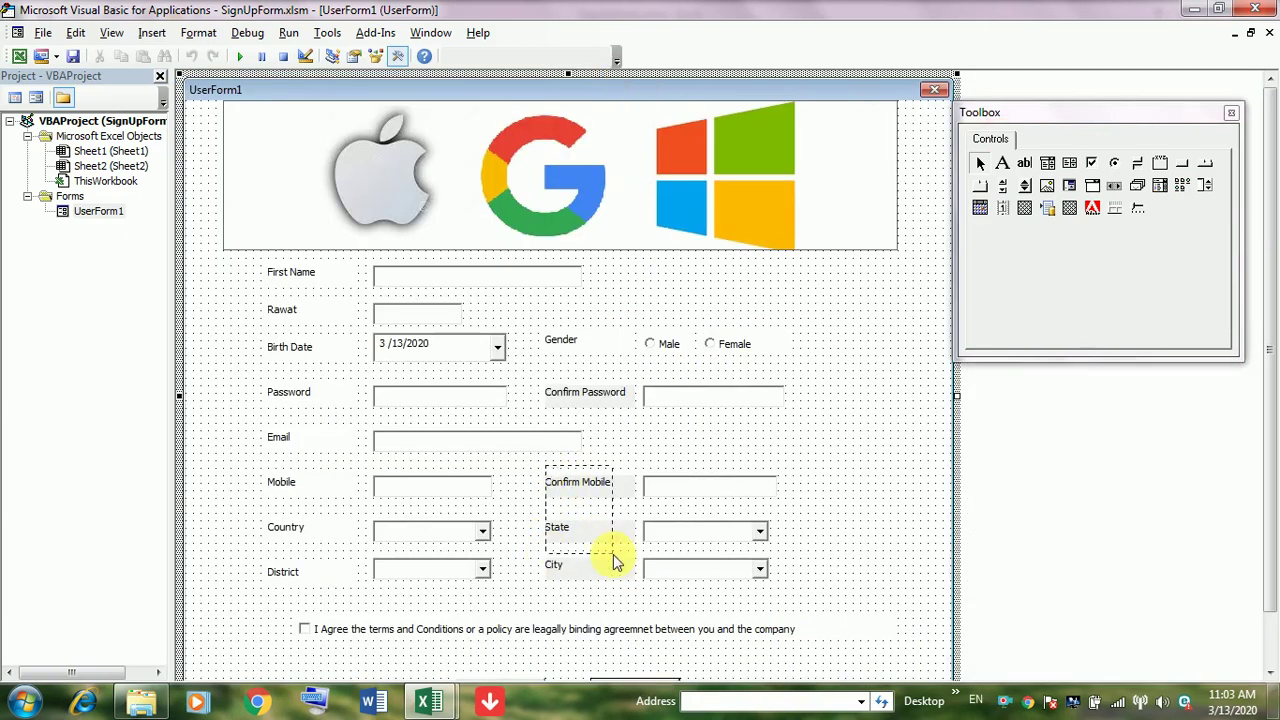
right_click(590, 485)
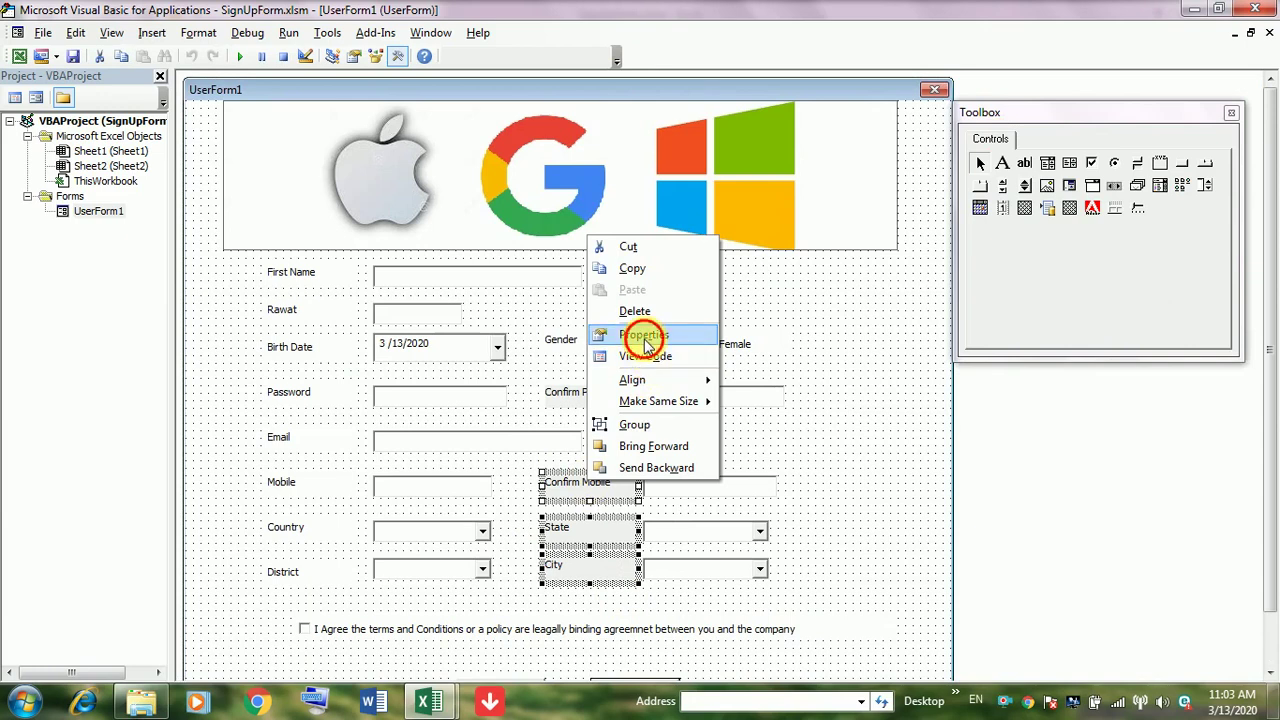
click(630, 336)
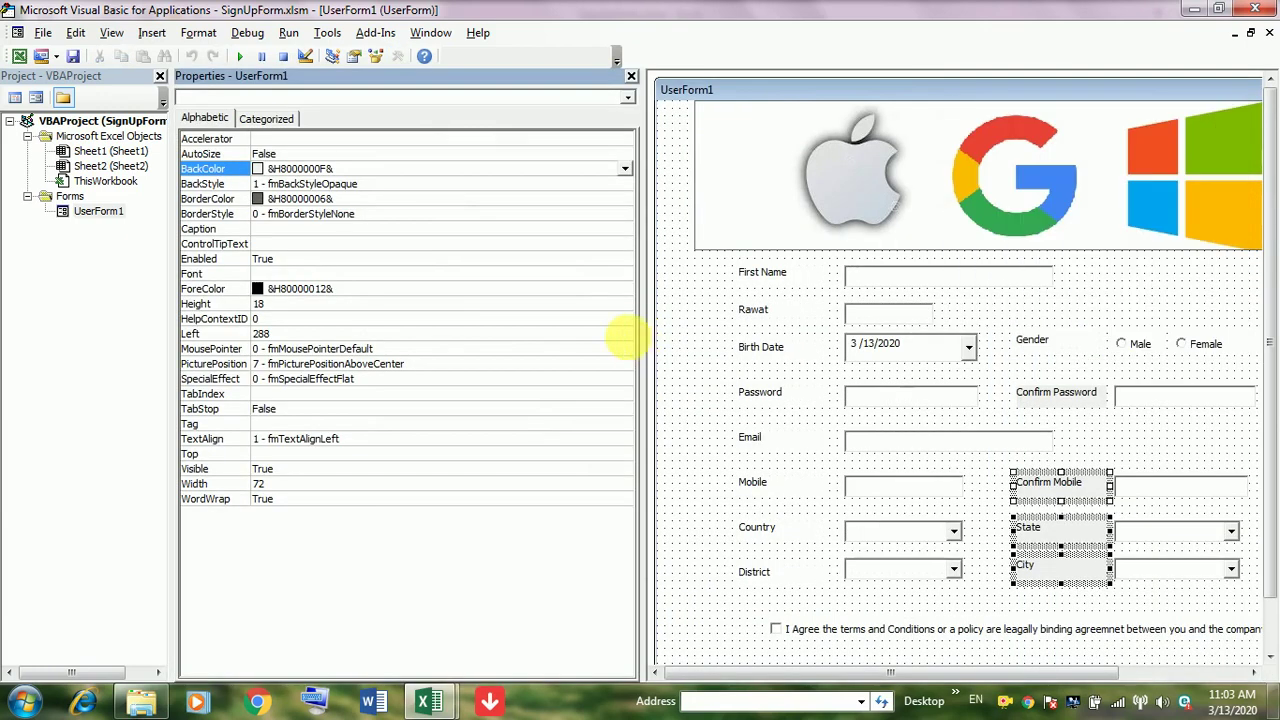
click(624, 172)
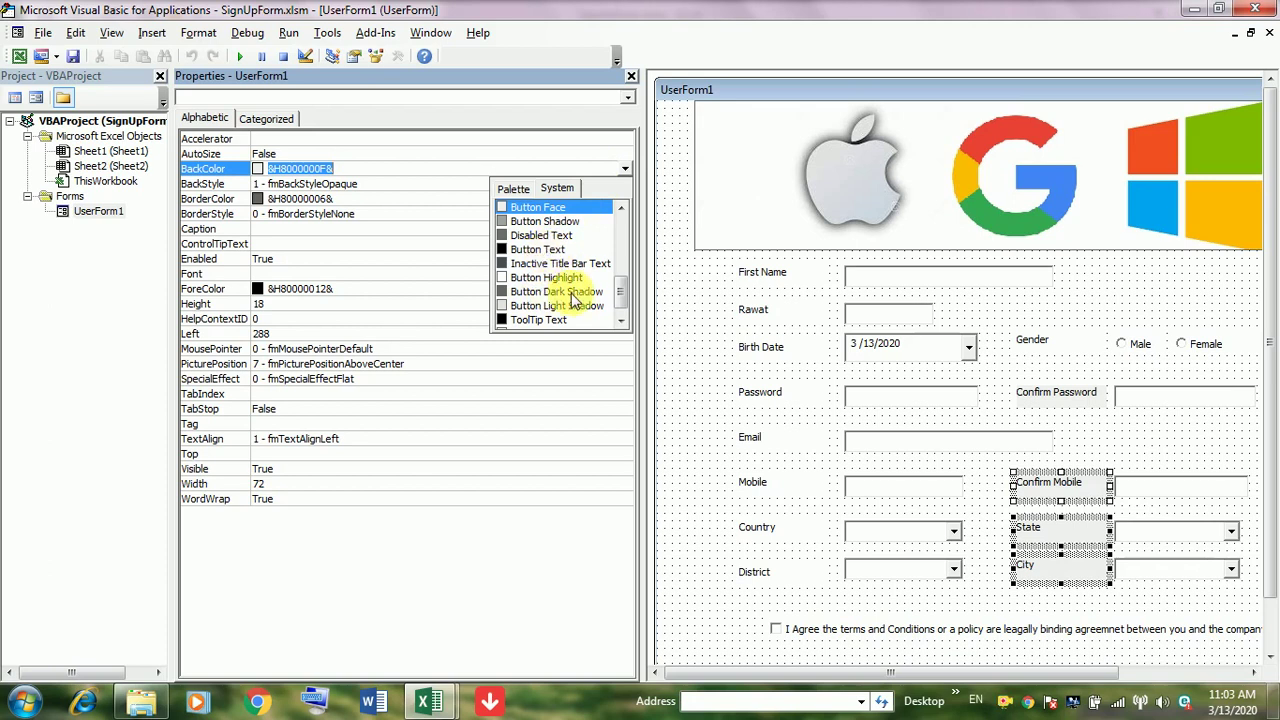
click(621, 326)
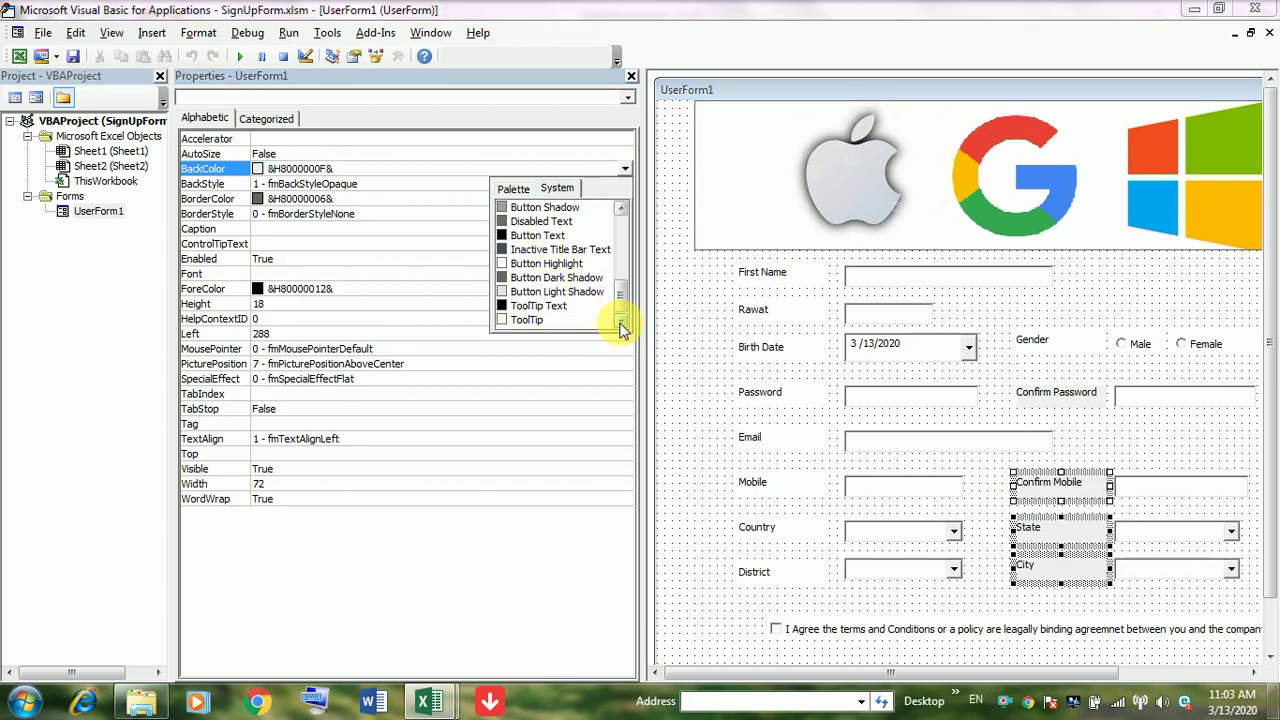
click(566, 263)
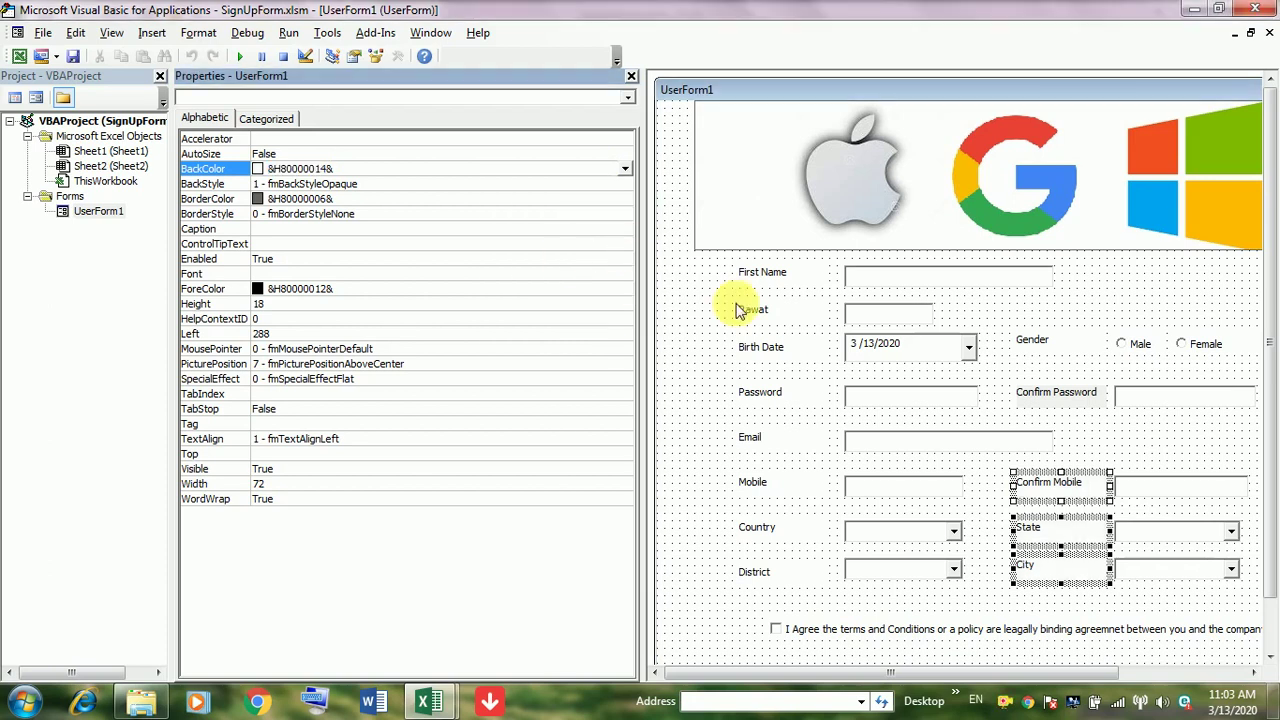
click(631, 76)
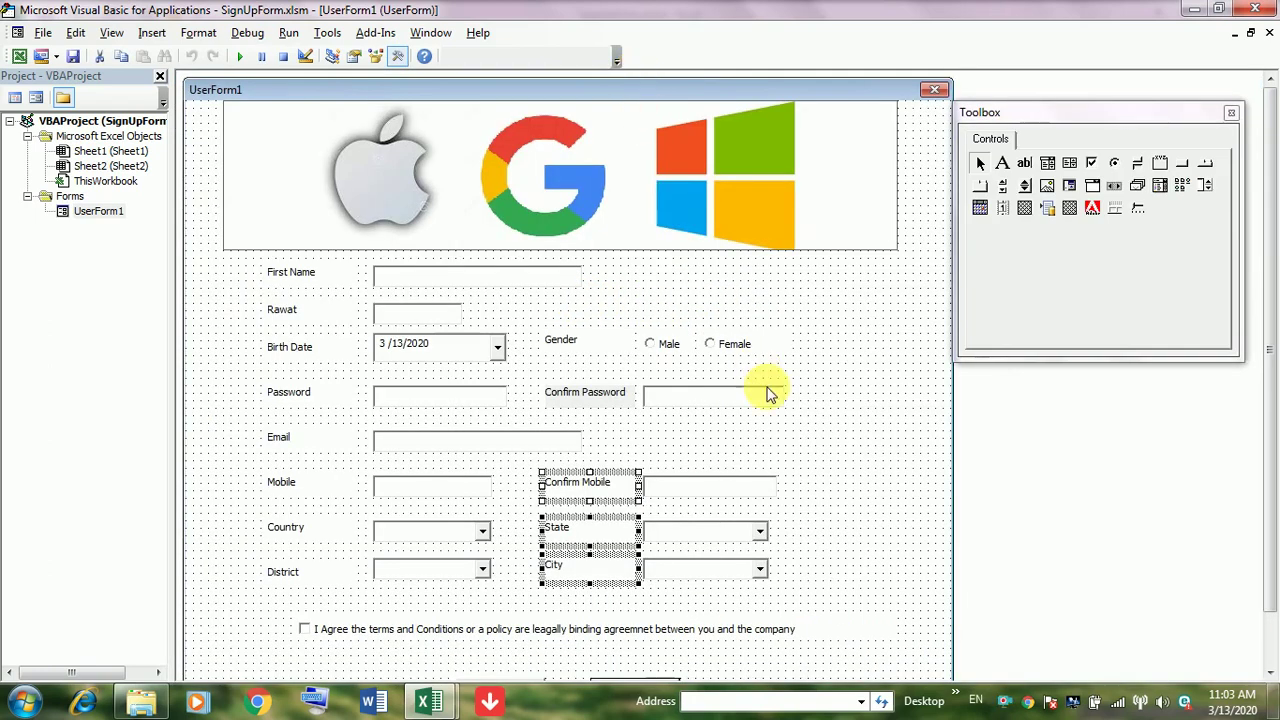
Set the Confirm Password label's BackColor to Button Highlight.
right_click(617, 390)
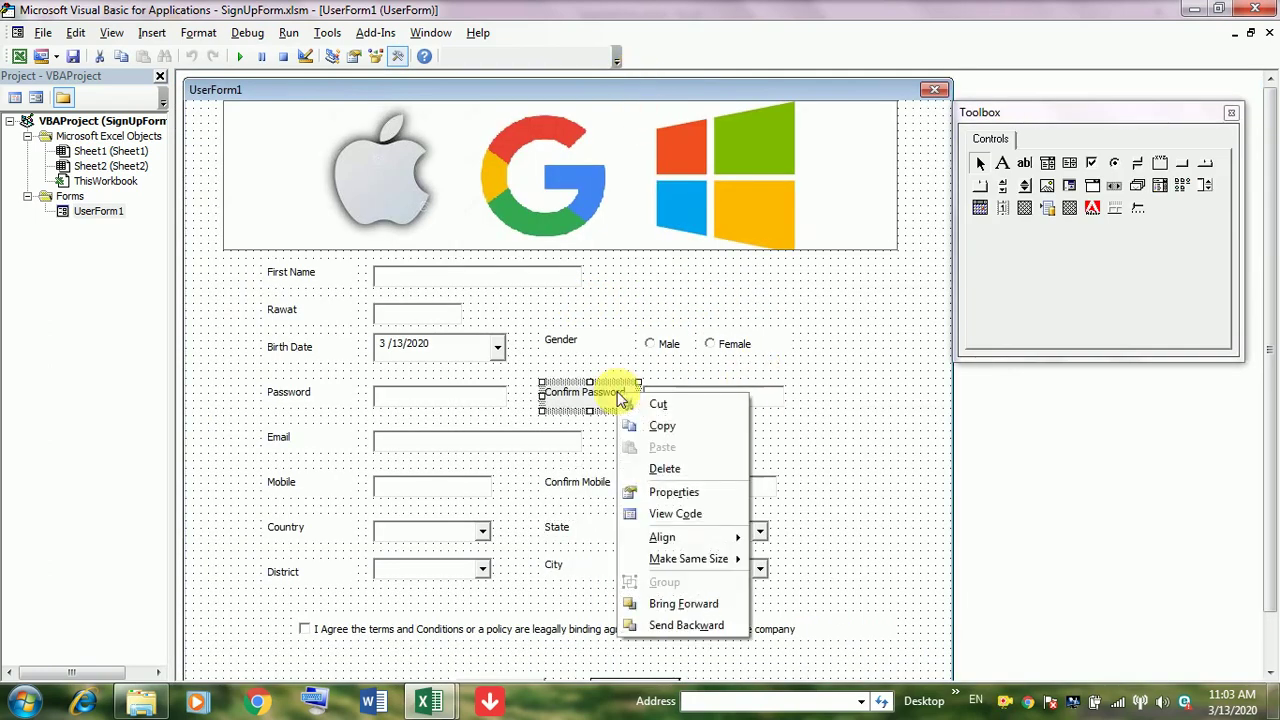
click(675, 492)
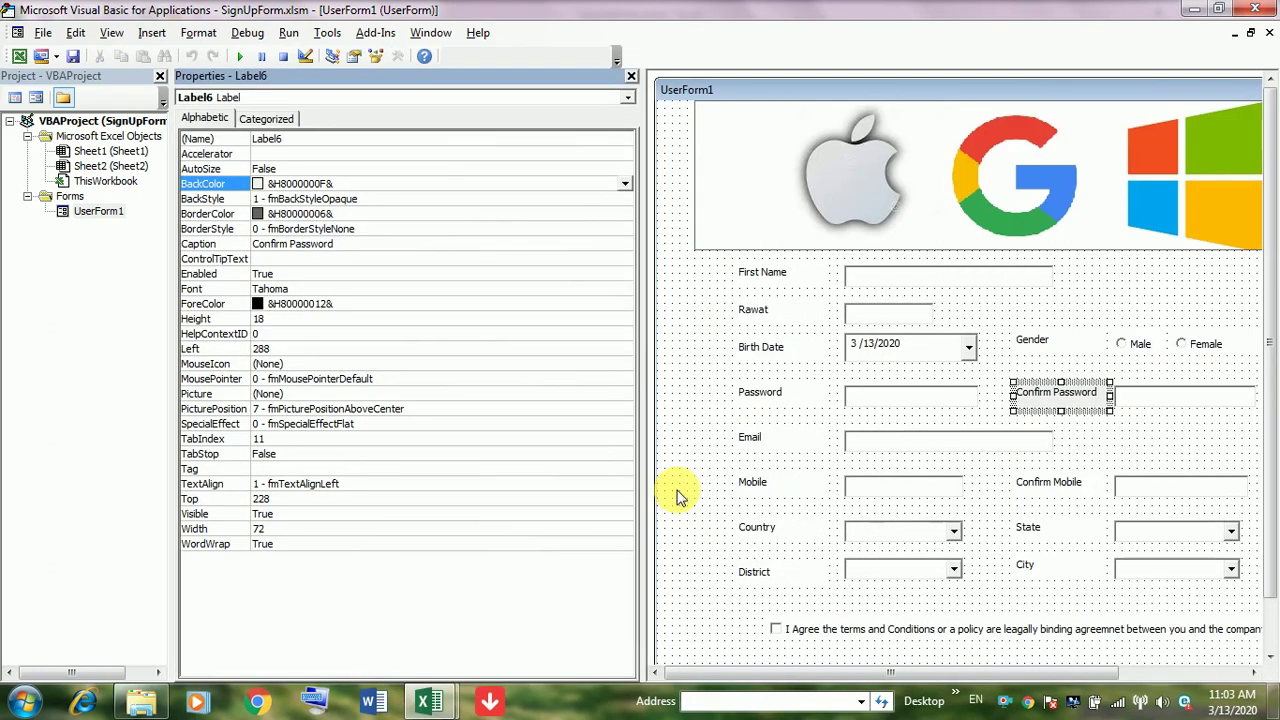
click(625, 185)
click(543, 291)
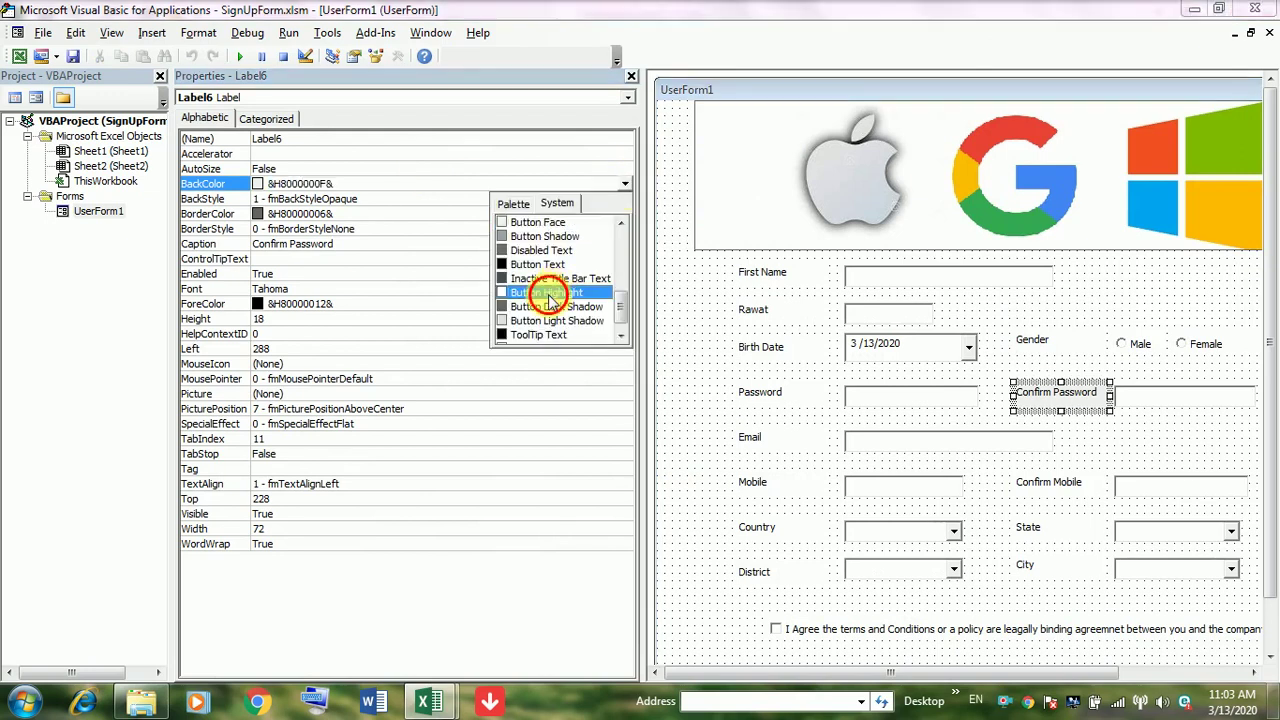
click(631, 76)
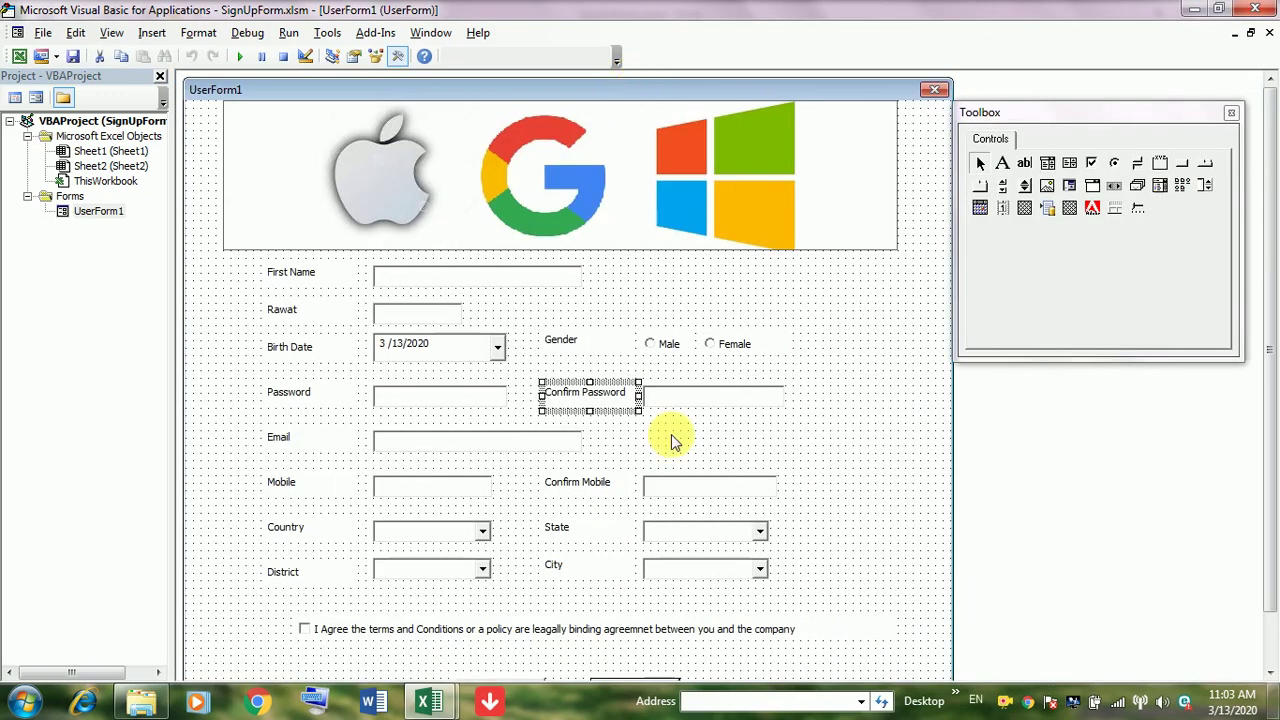
click(805, 465)
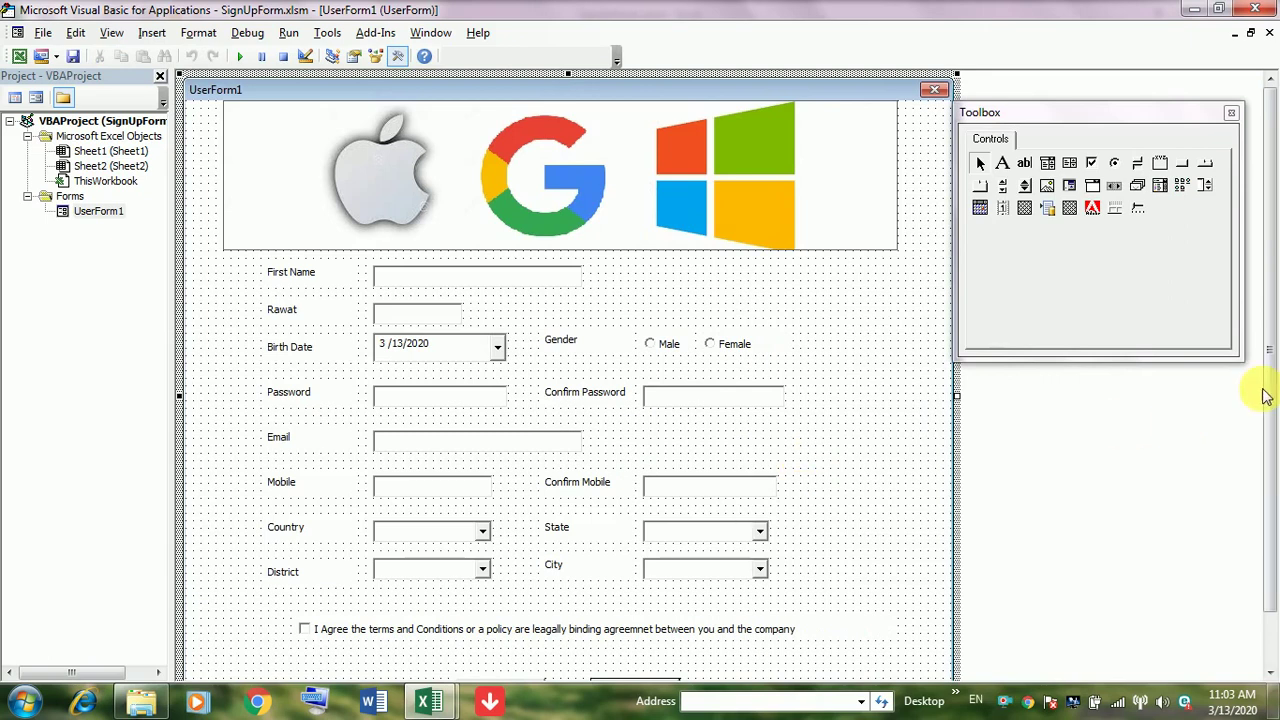
Give the SIGN UP button a Button Highlight background colour.
drag(1265, 400, 1265, 455)
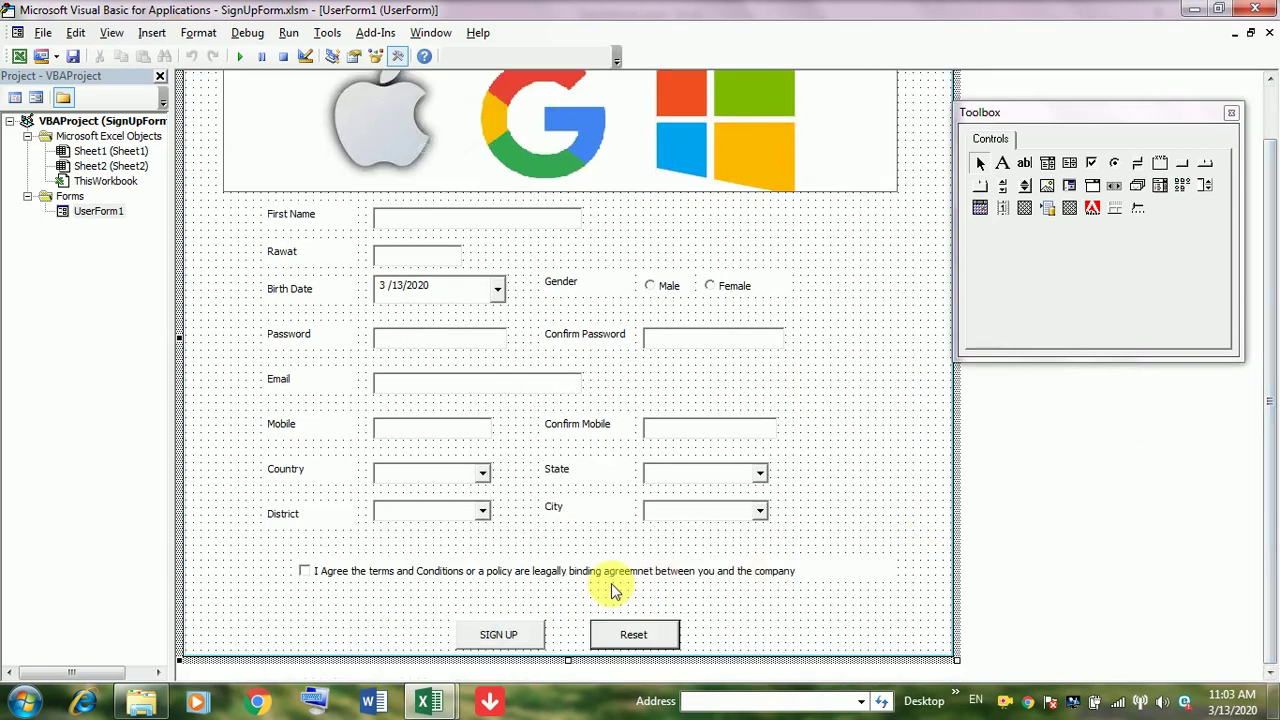
click(516, 637)
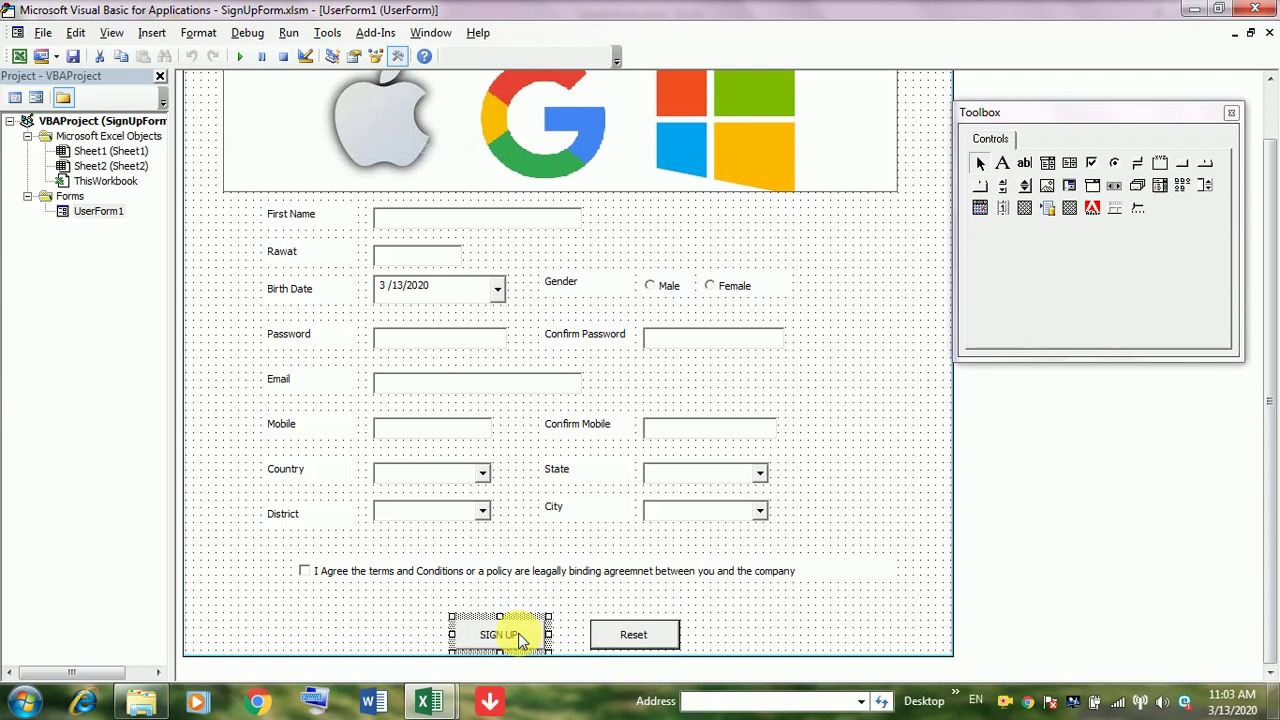
right_click(517, 637)
click(617, 489)
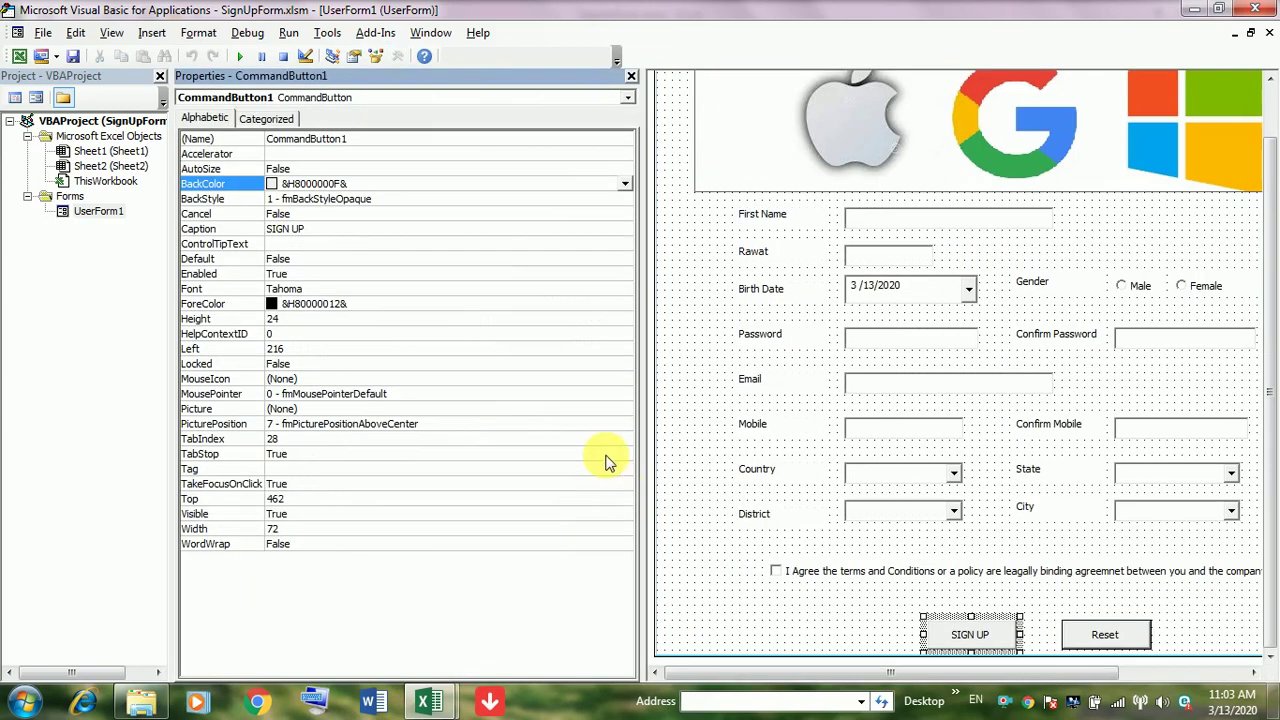
click(624, 183)
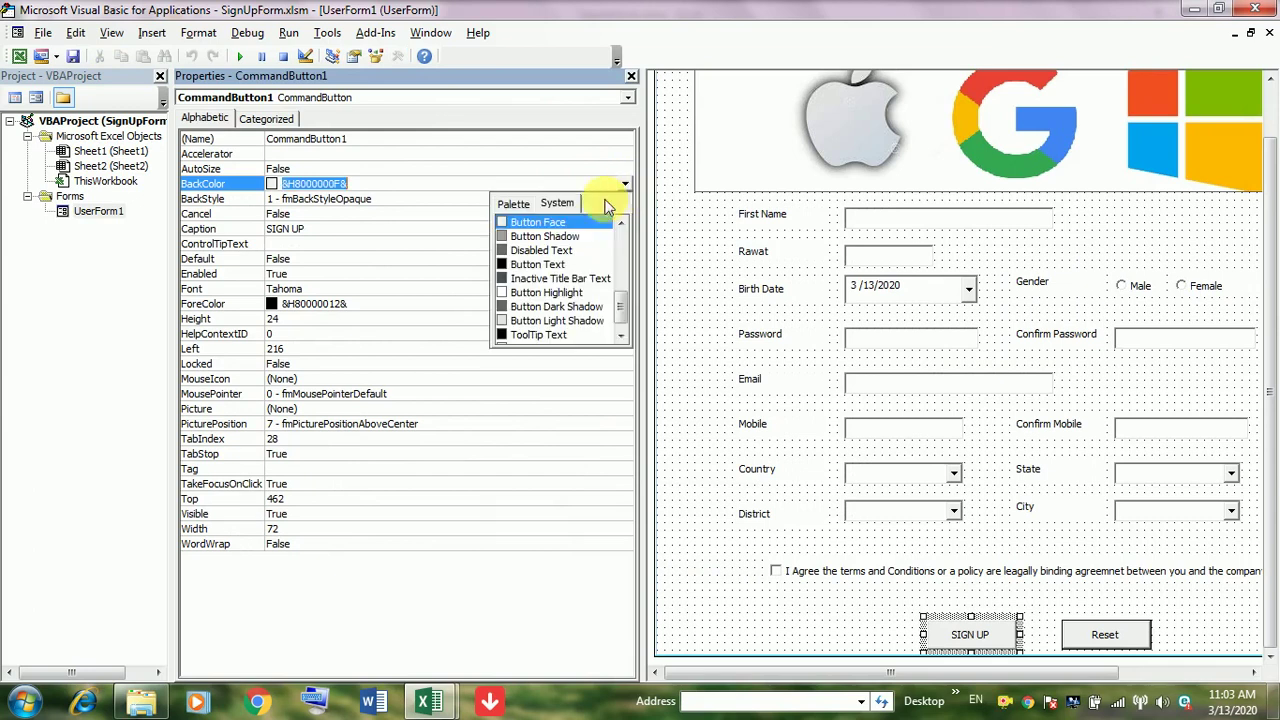
click(548, 292)
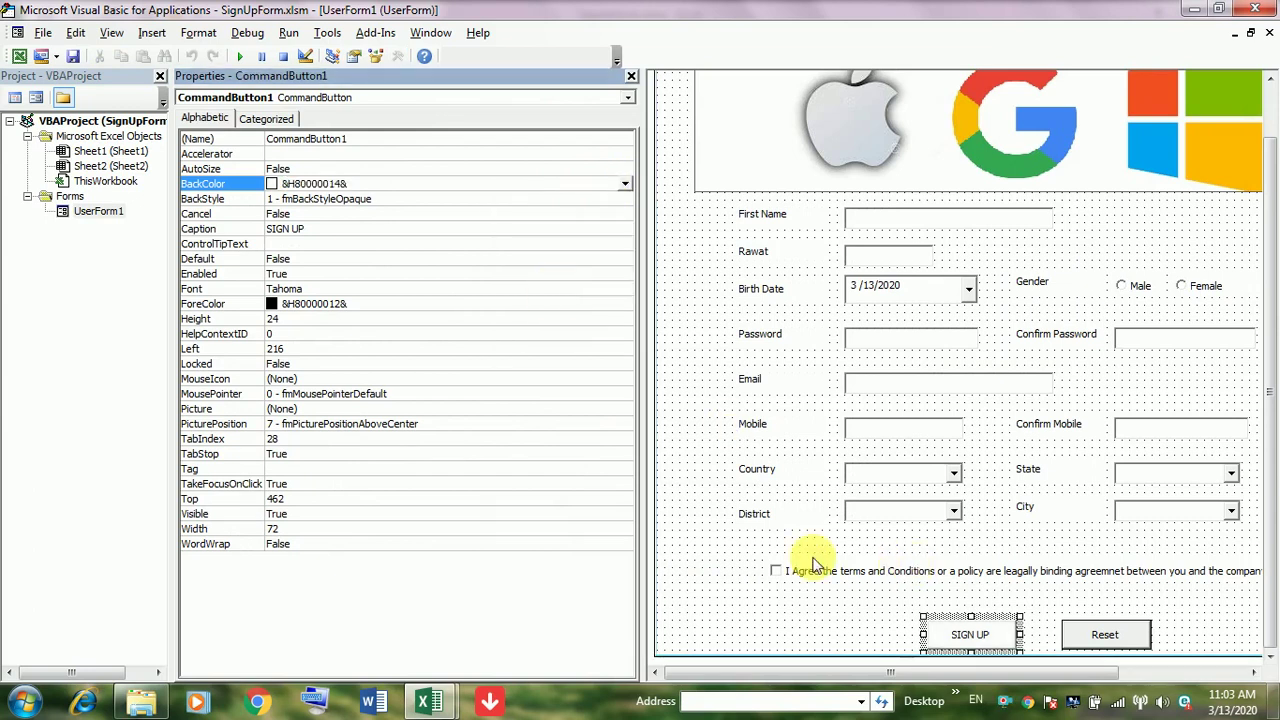
click(631, 76)
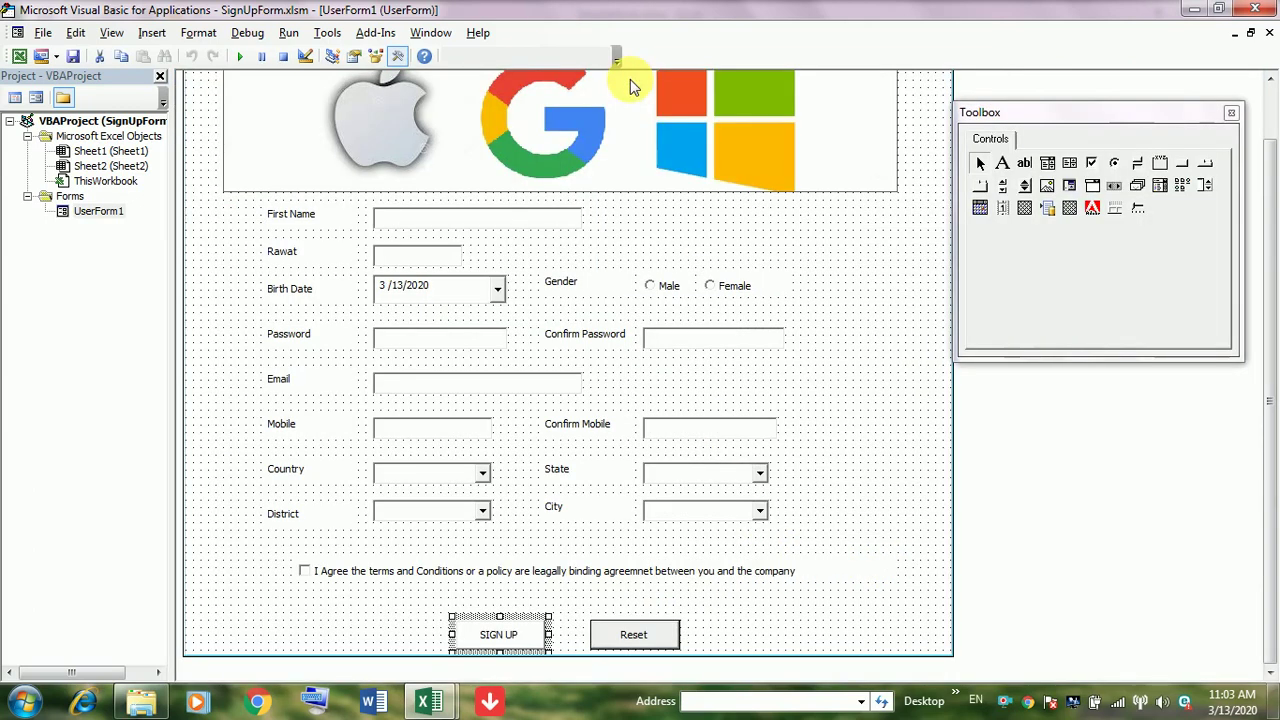
Give the Reset button a Button Highlight background colour.
click(659, 632)
right_click(659, 632)
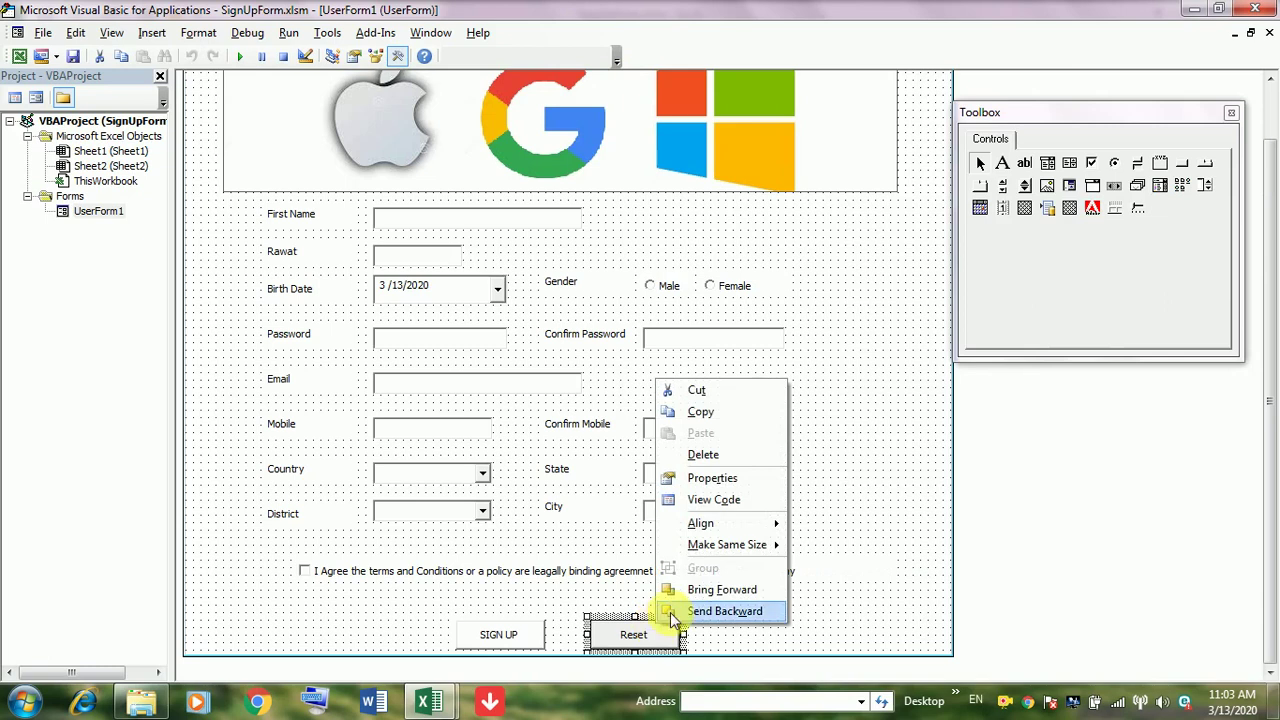
click(700, 478)
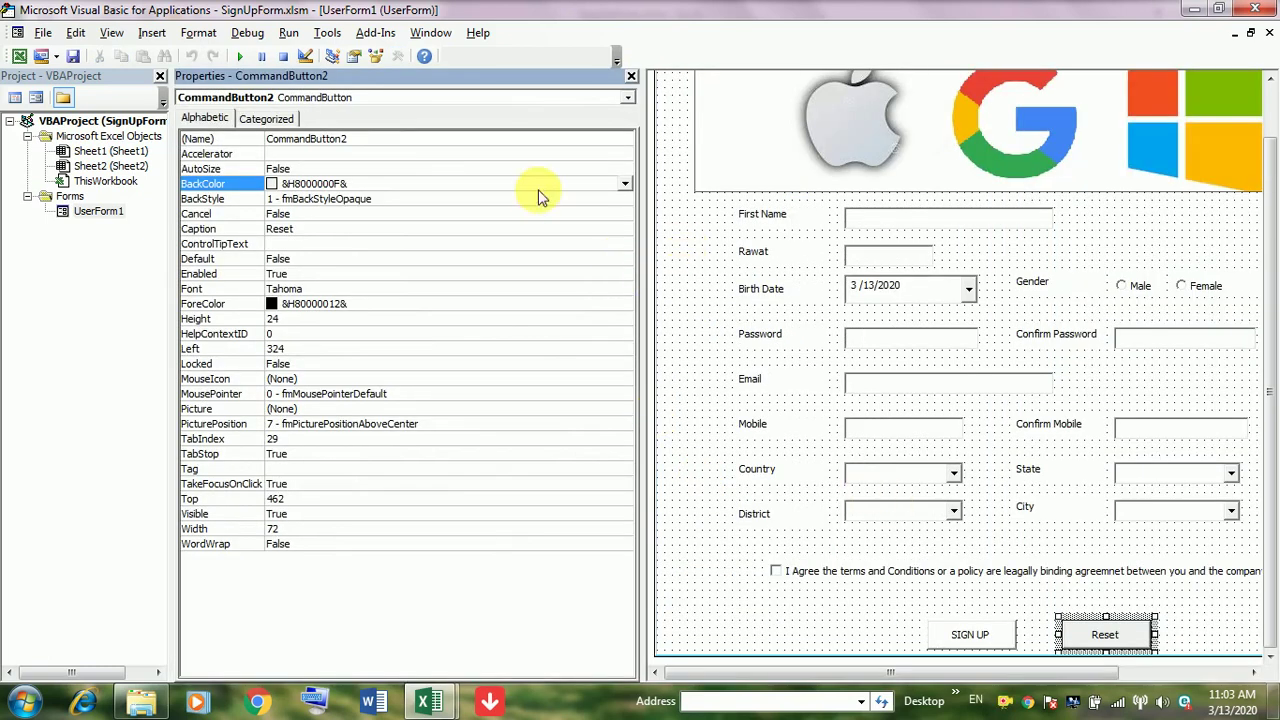
click(624, 184)
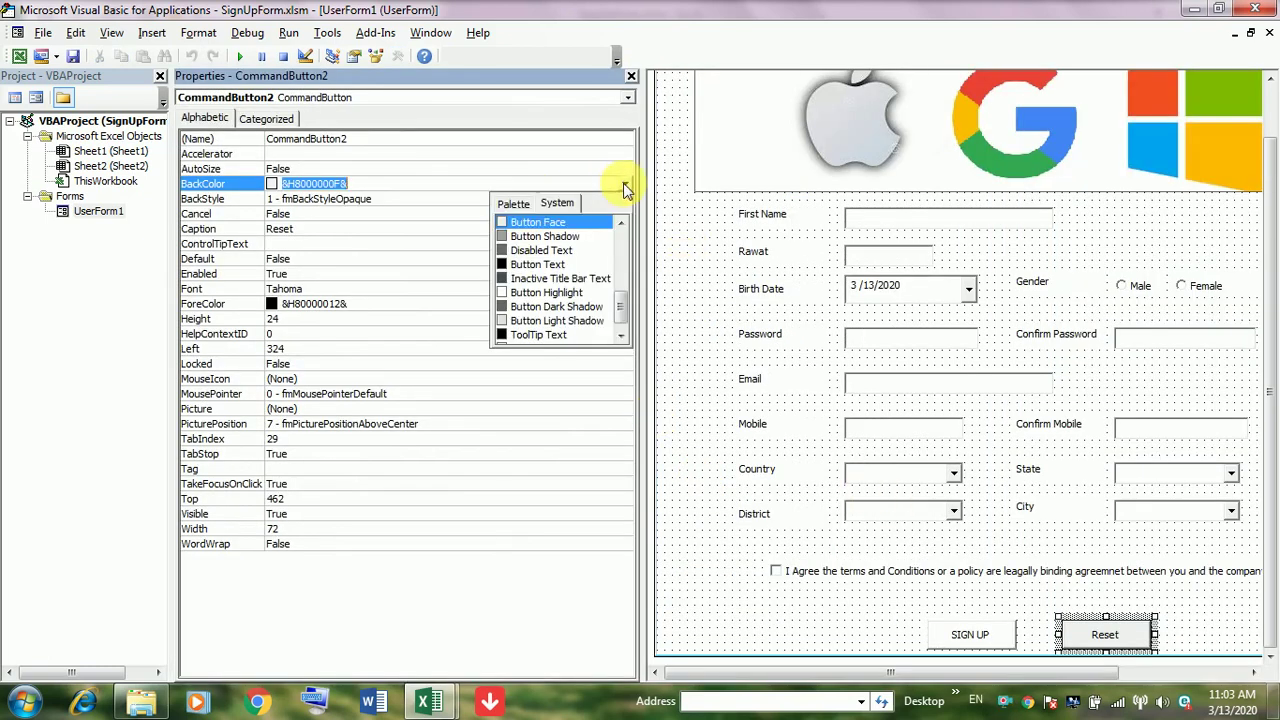
click(556, 292)
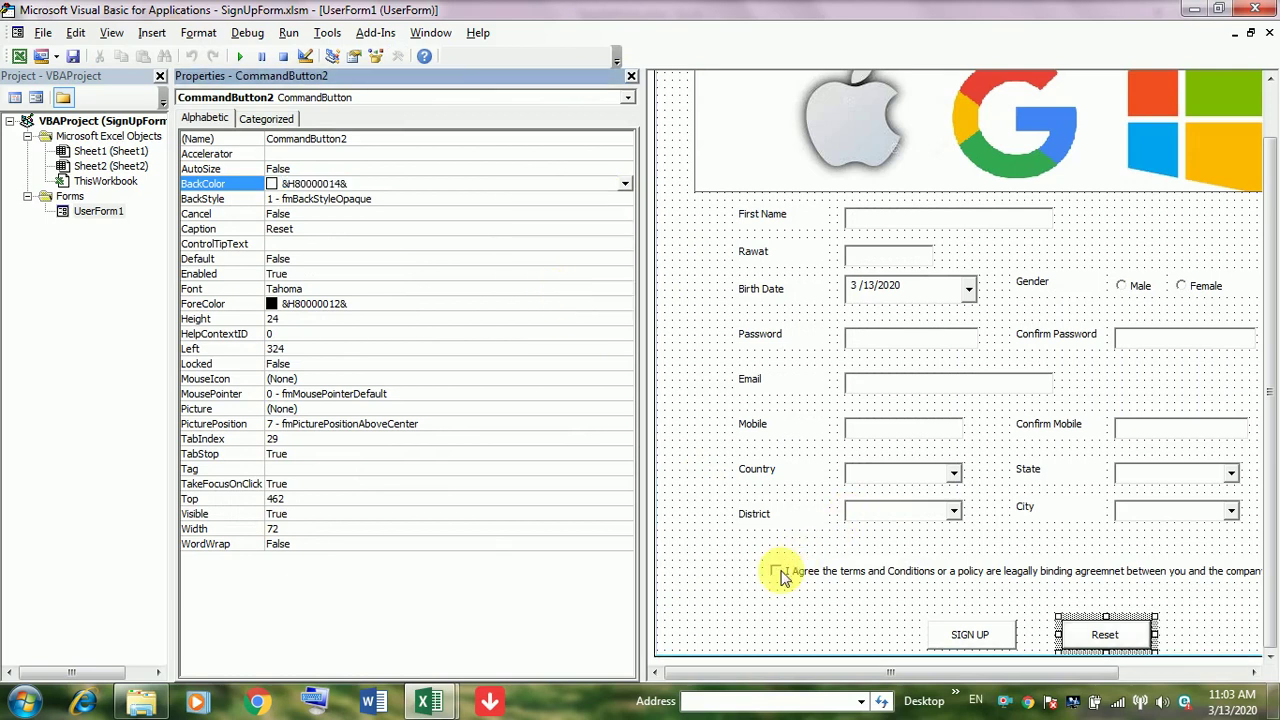
click(631, 76)
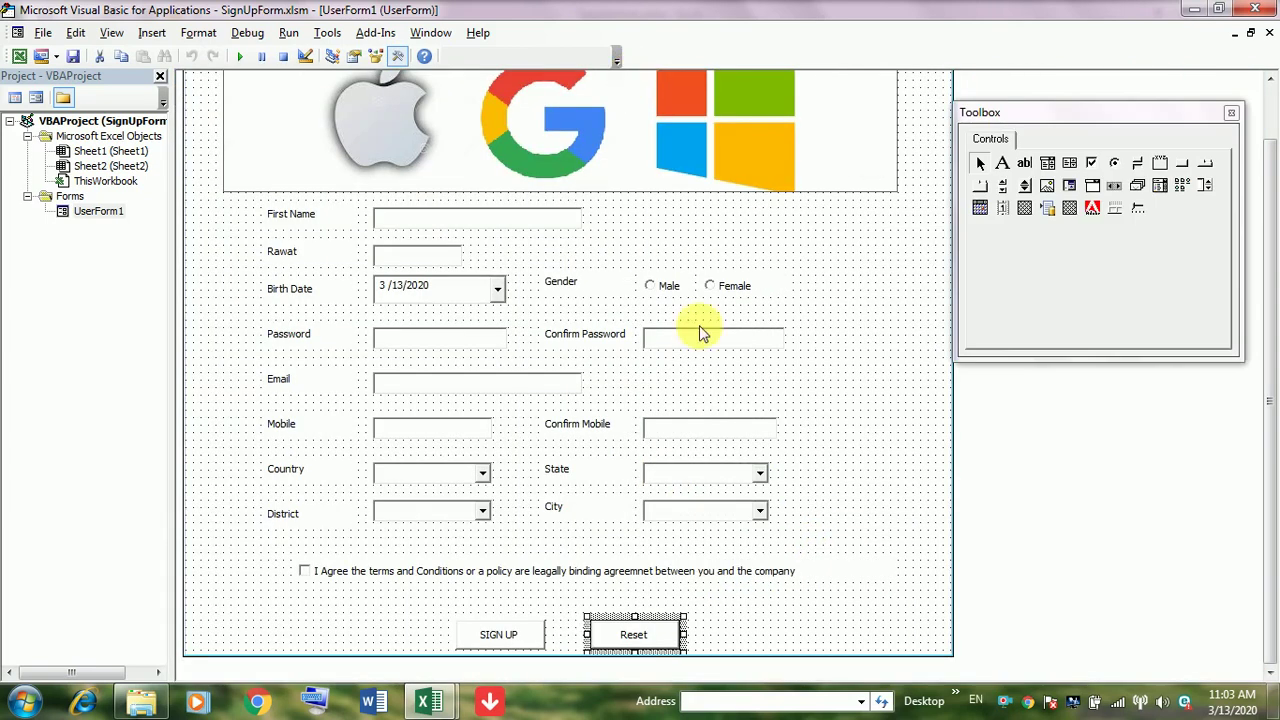
click(630, 196)
Set the logo banner Image1's BorderColor to Button Highlight (&H80000014&).
right_click(630, 196)
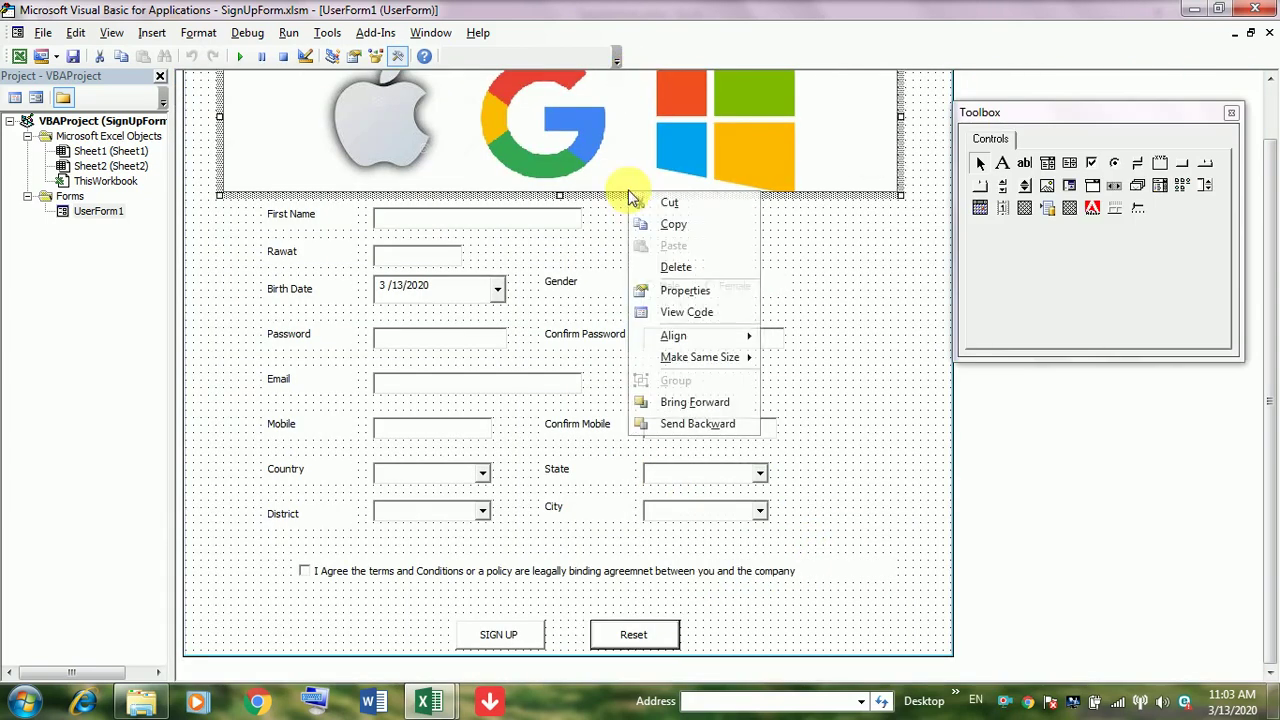
click(668, 290)
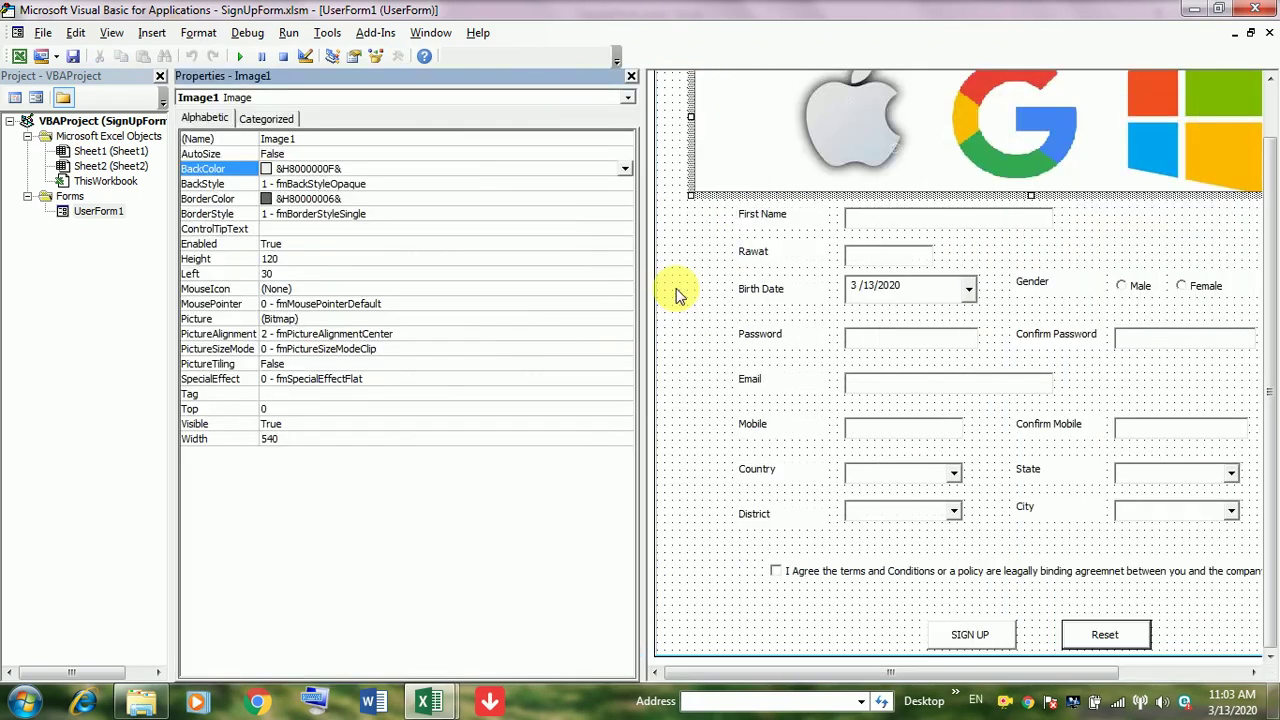
click(340, 198)
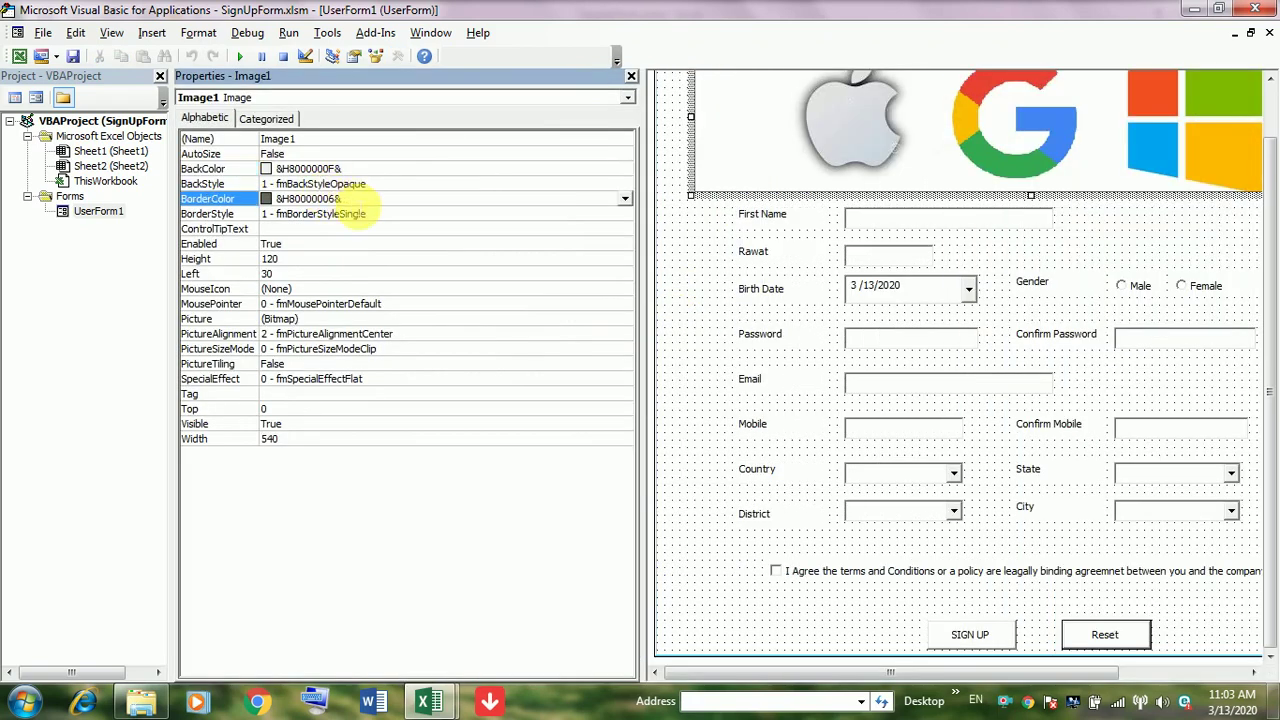
click(625, 199)
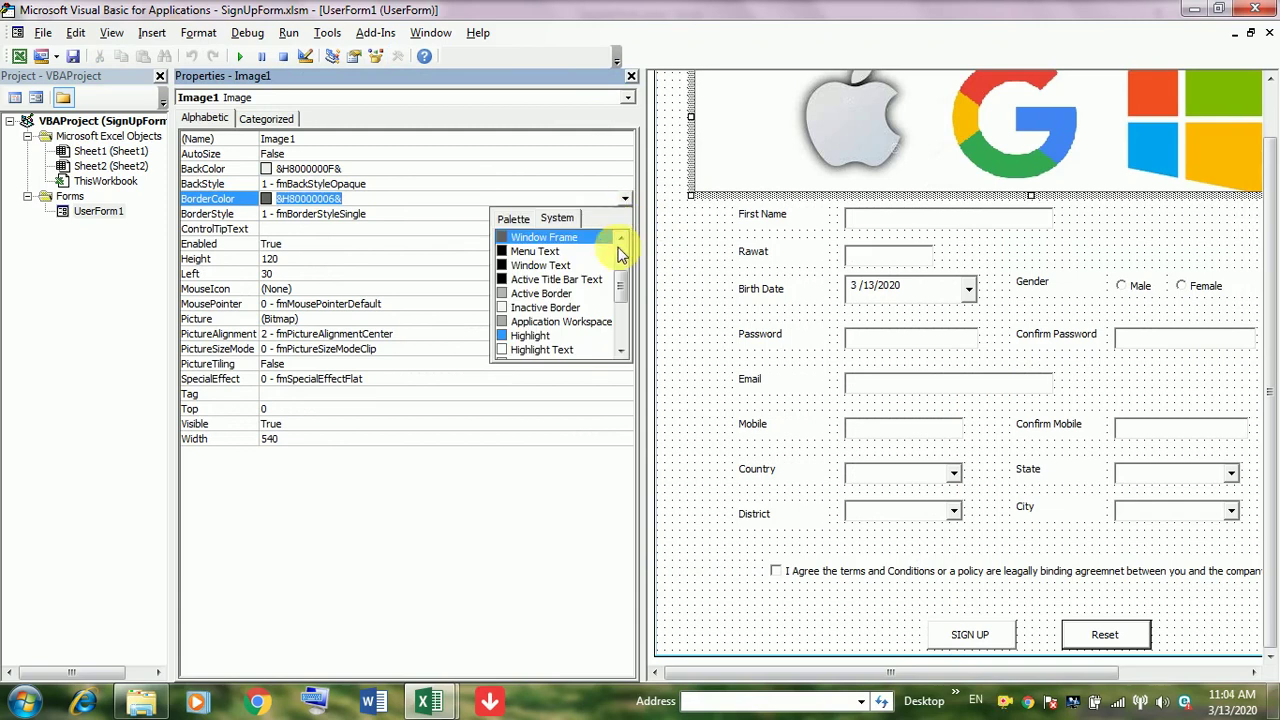
drag(620, 287, 588, 307)
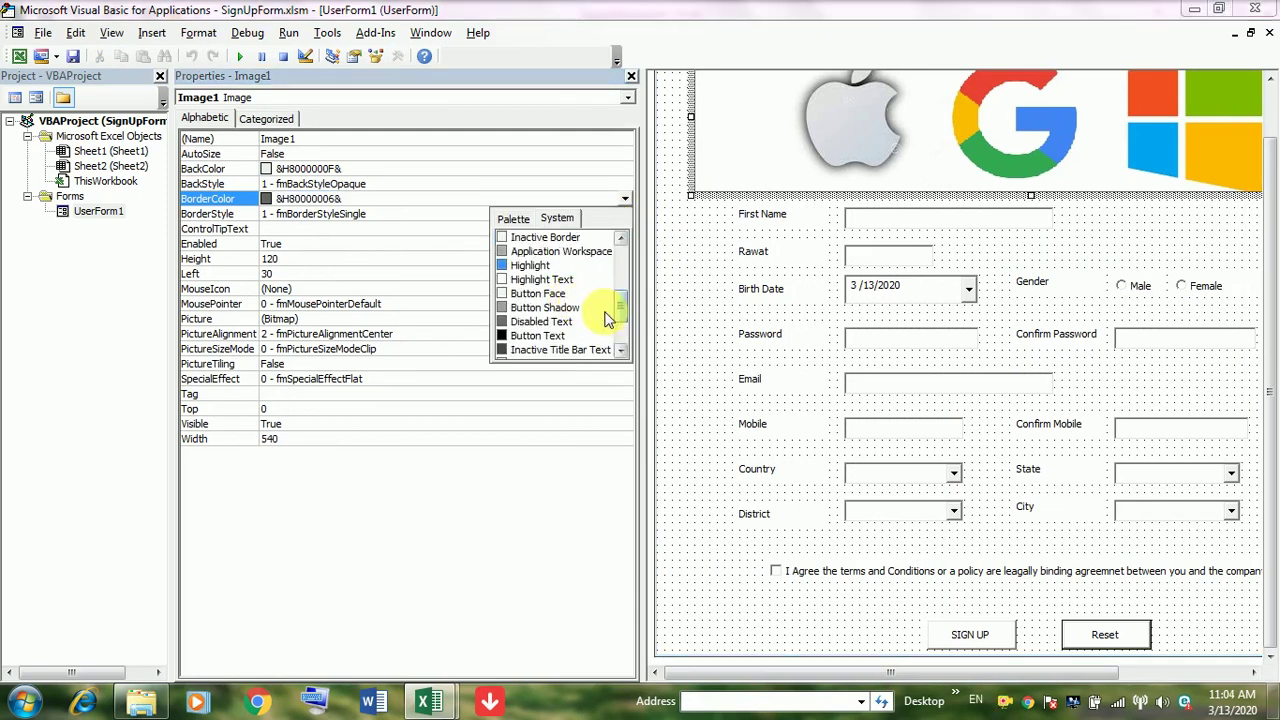
click(622, 350)
scroll(563, 320, down, 1)
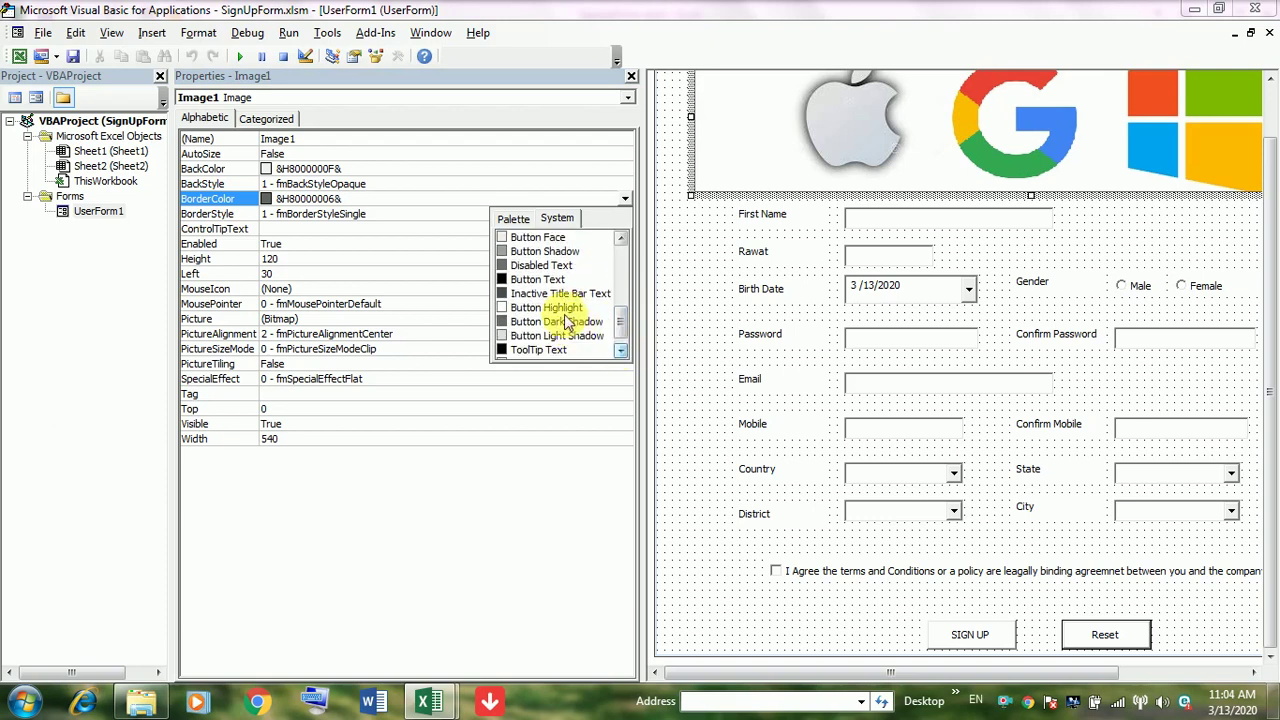
click(563, 305)
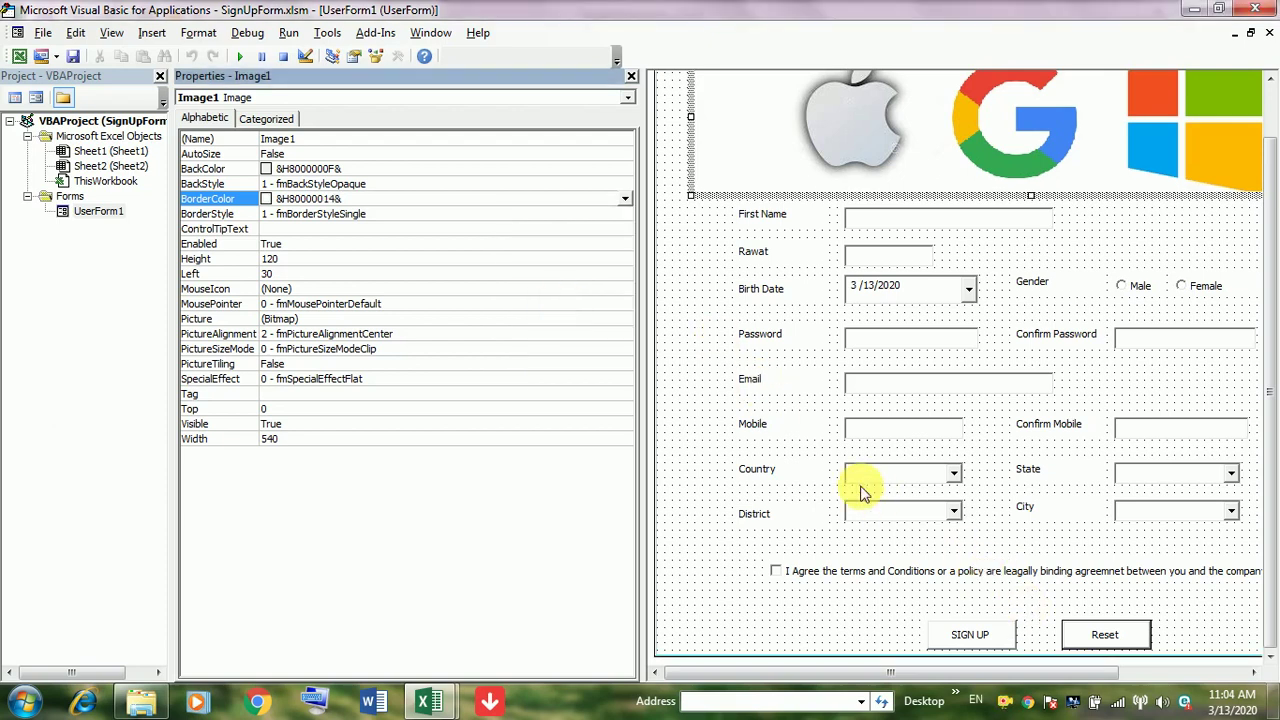
click(722, 432)
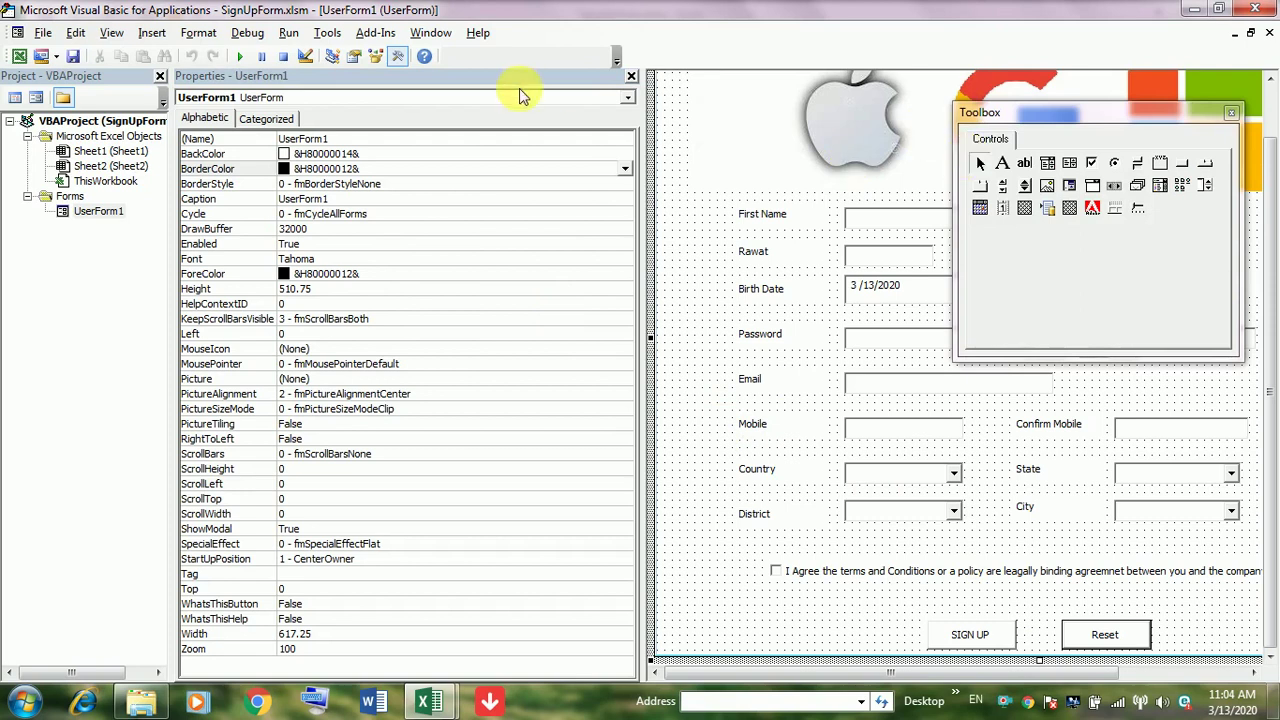
click(630, 76)
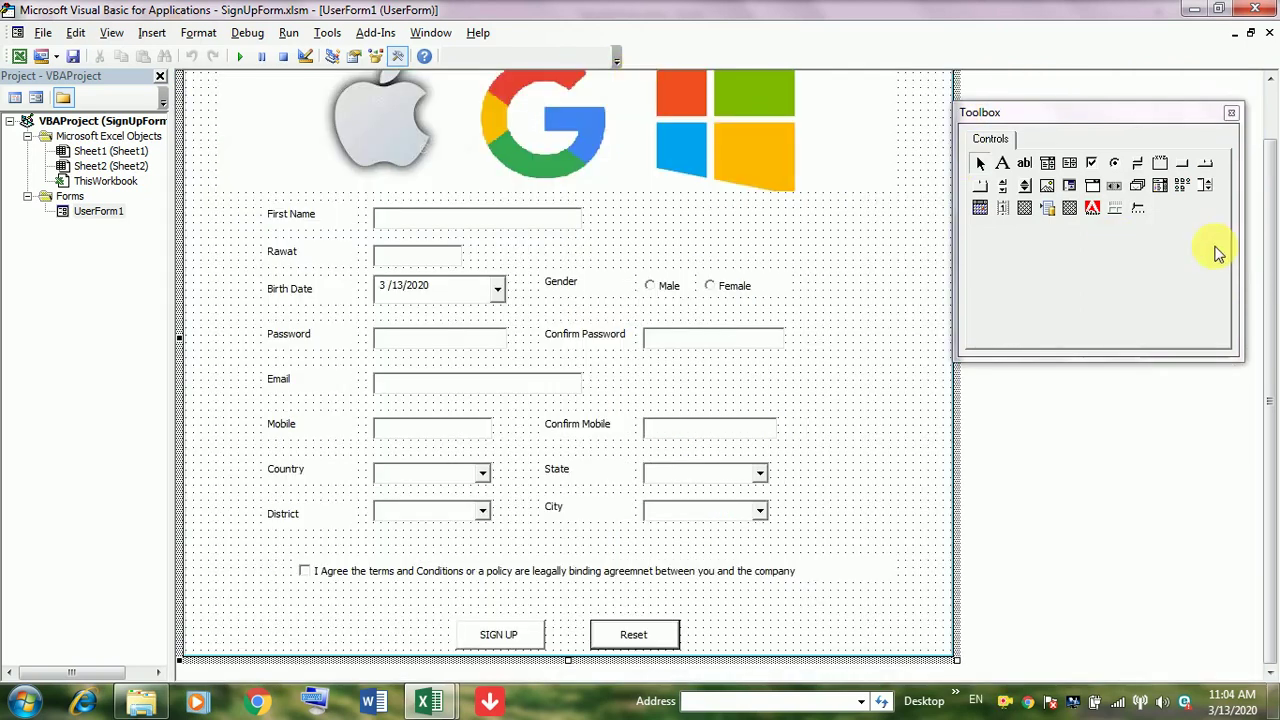
drag(1275, 163, 1276, 128)
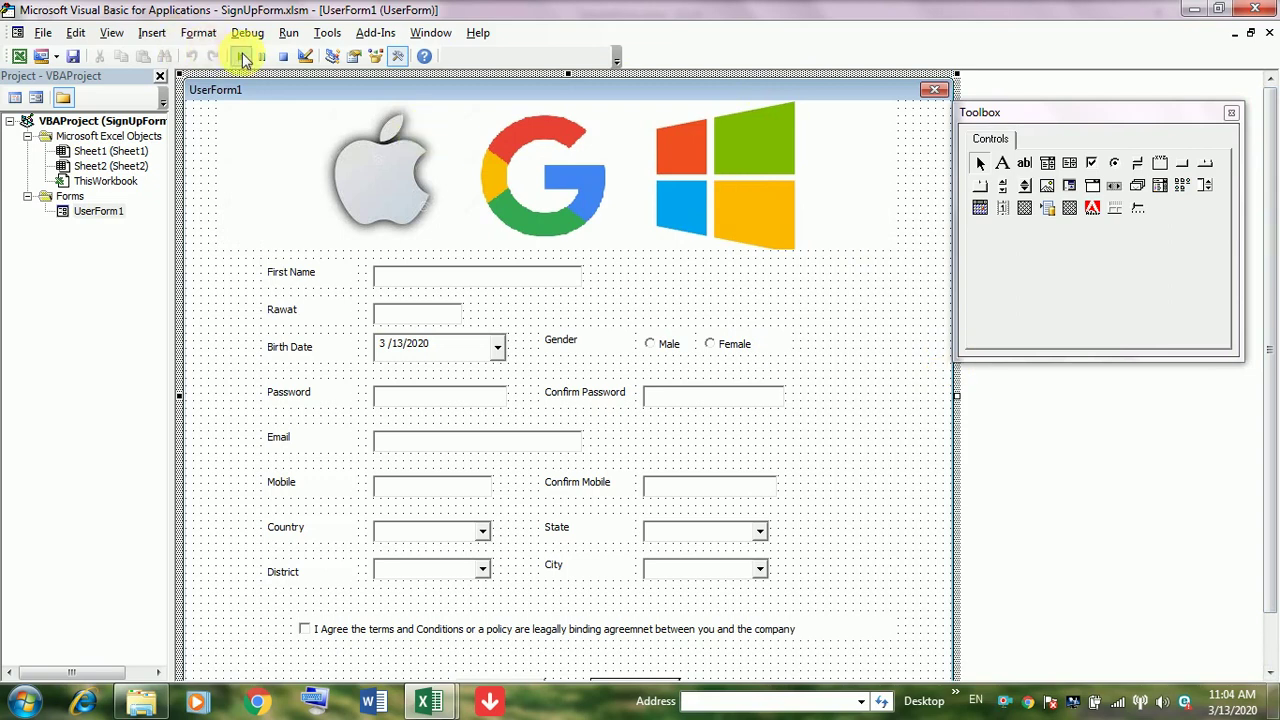
click(240, 56)
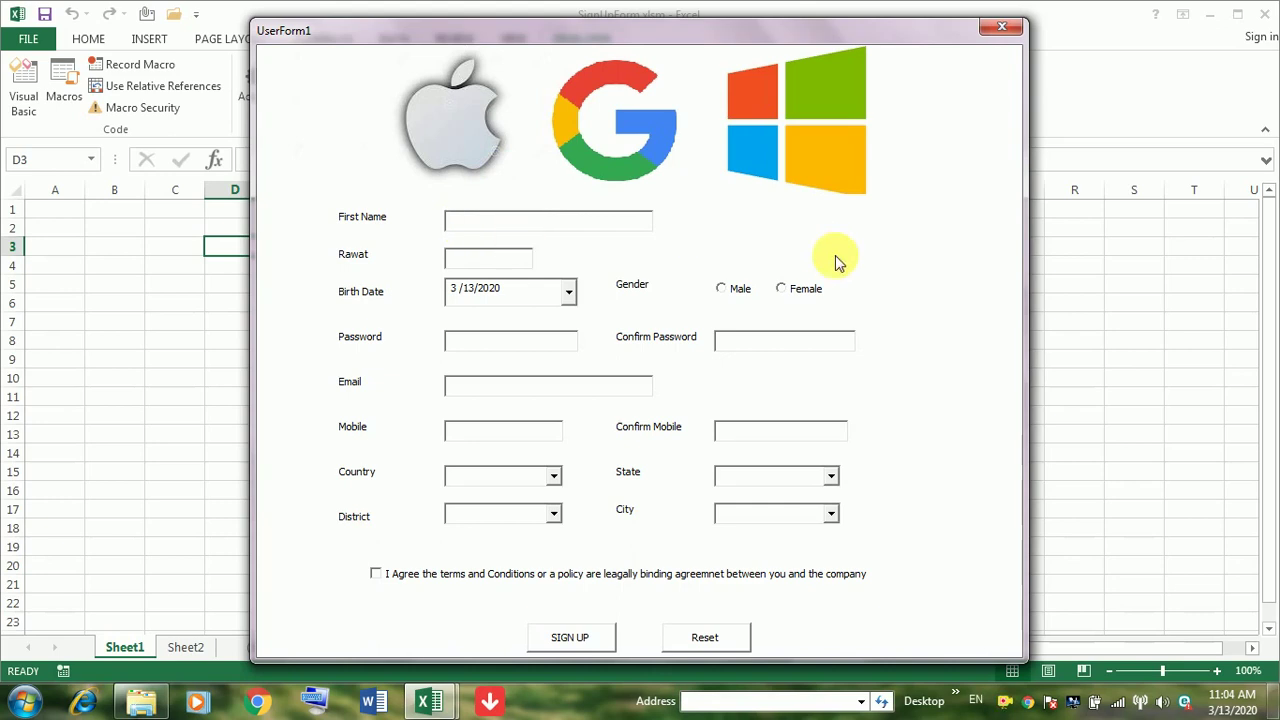
click(1004, 28)
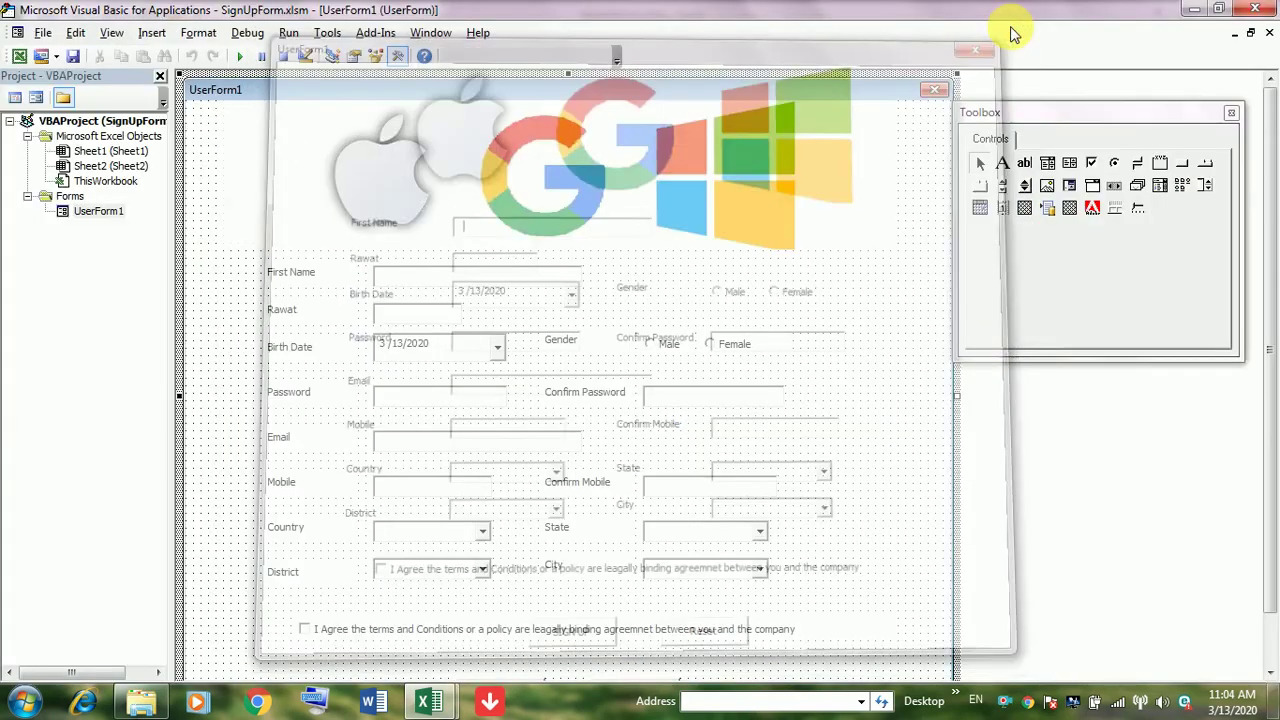
Set the Password box's PasswordChar to *.
click(456, 400)
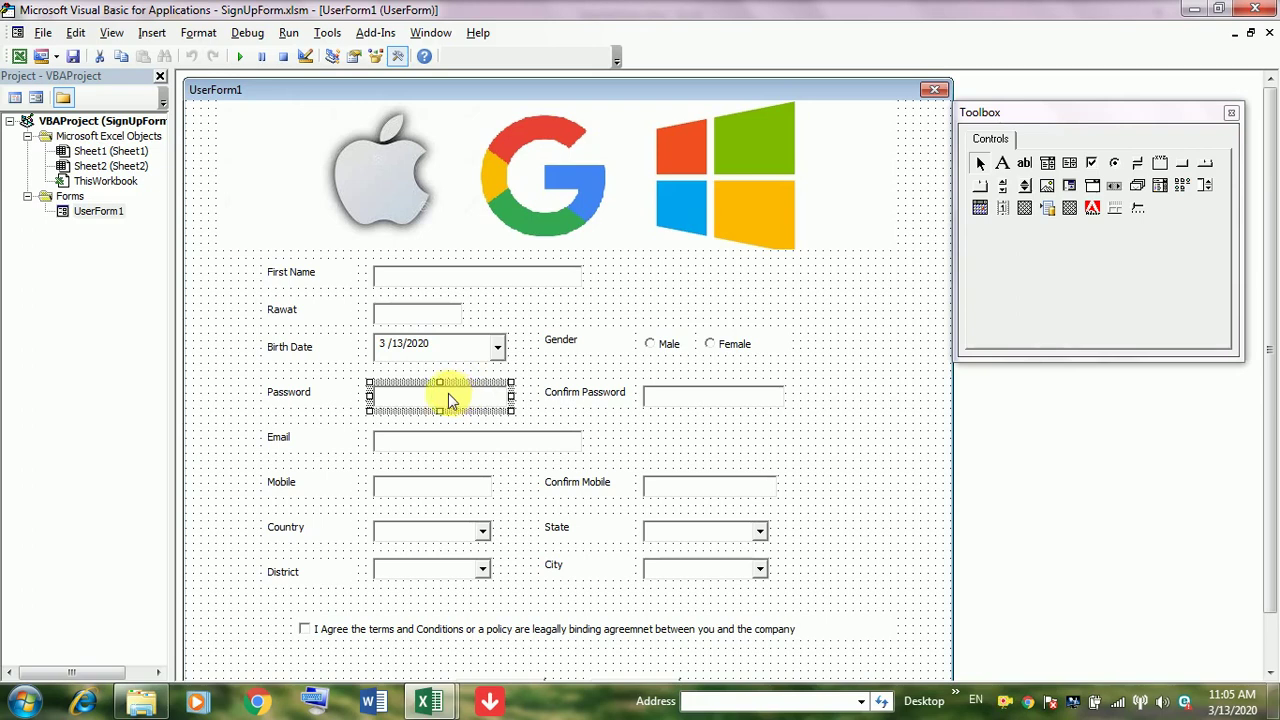
right_click(448, 398)
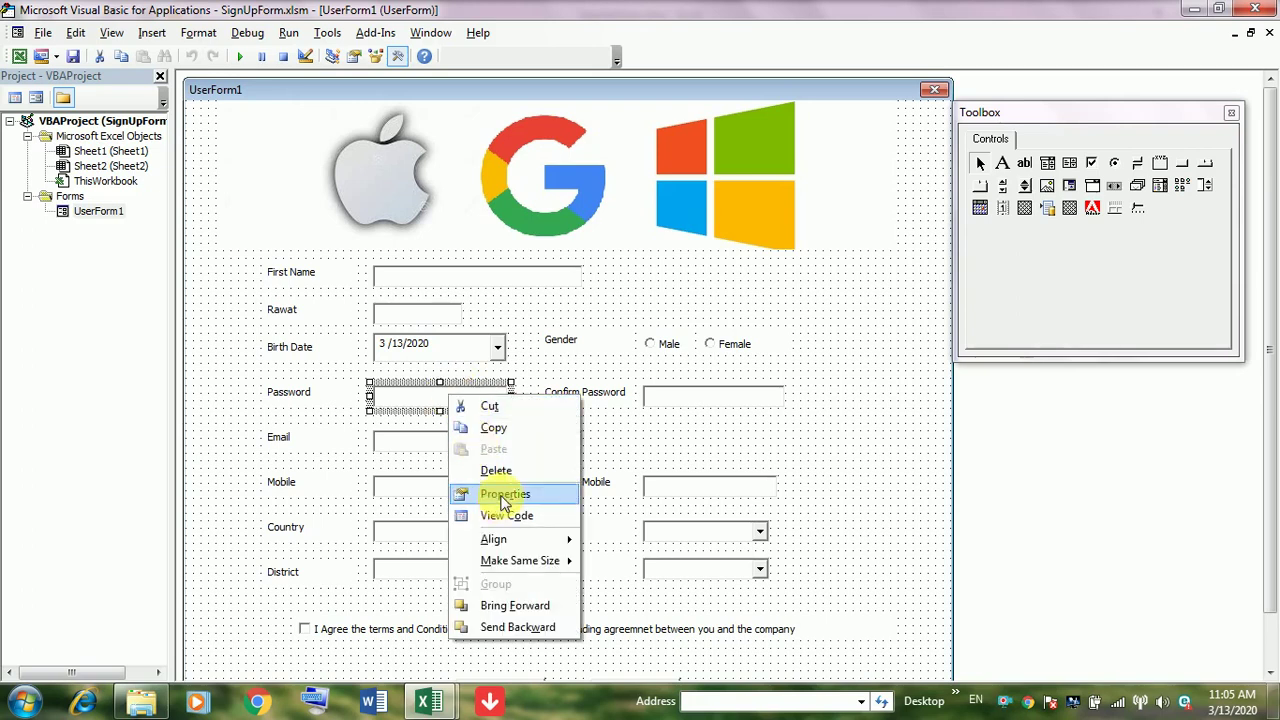
click(504, 497)
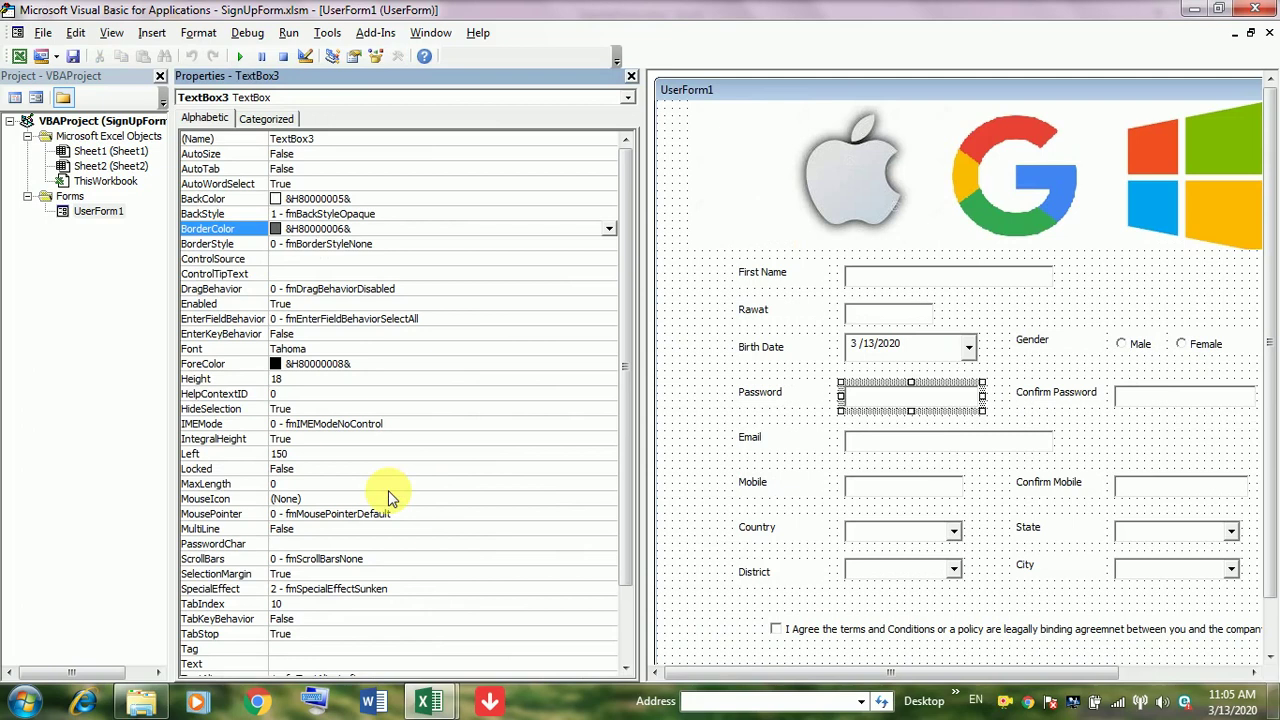
click(296, 543)
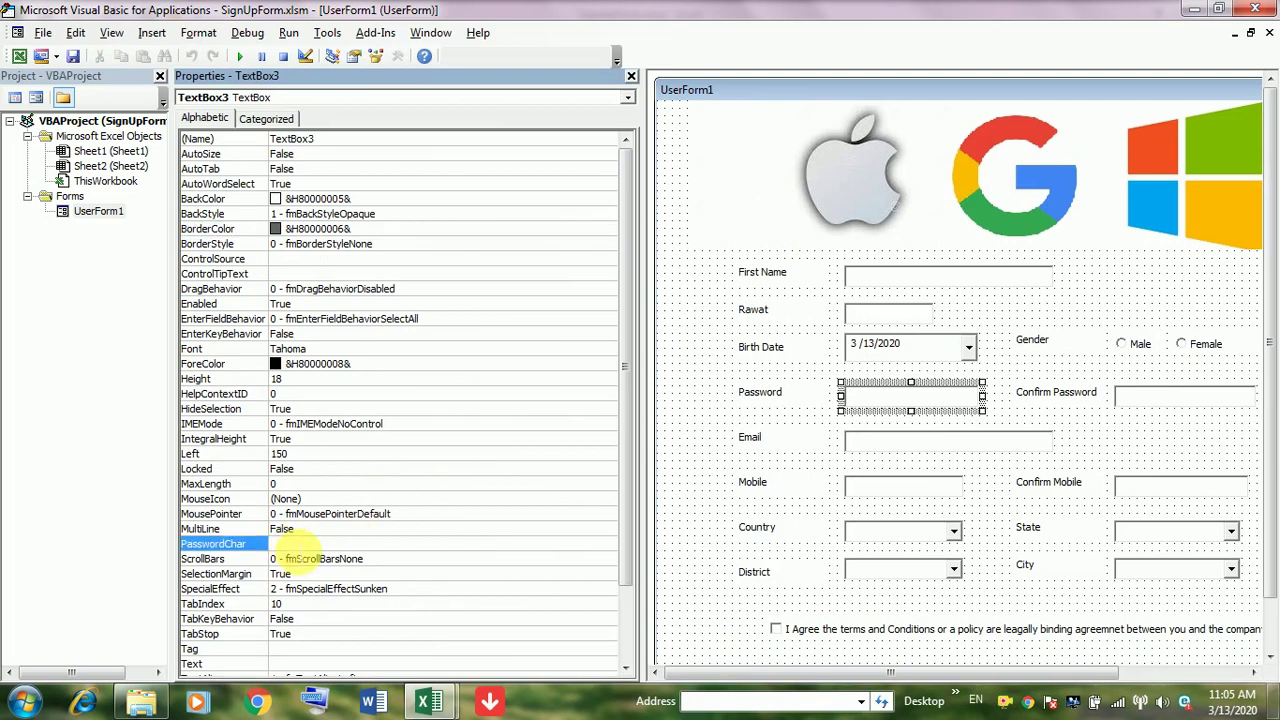
text(*)
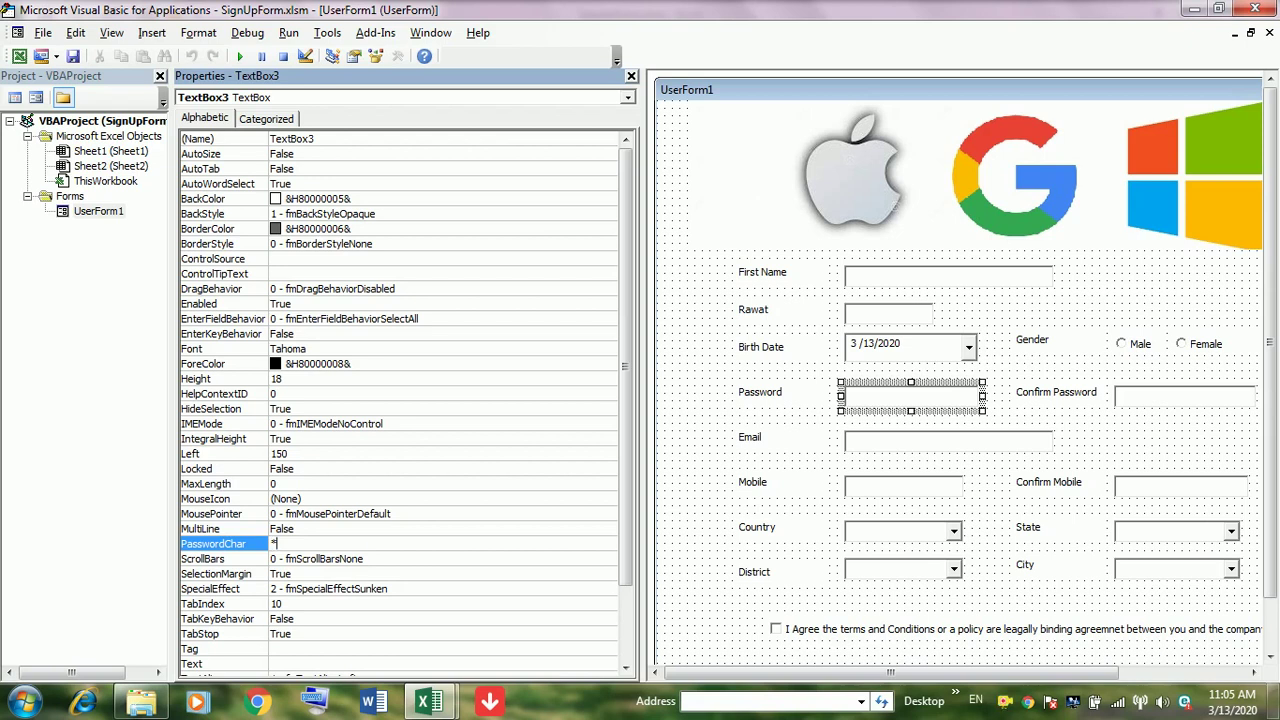
click(629, 76)
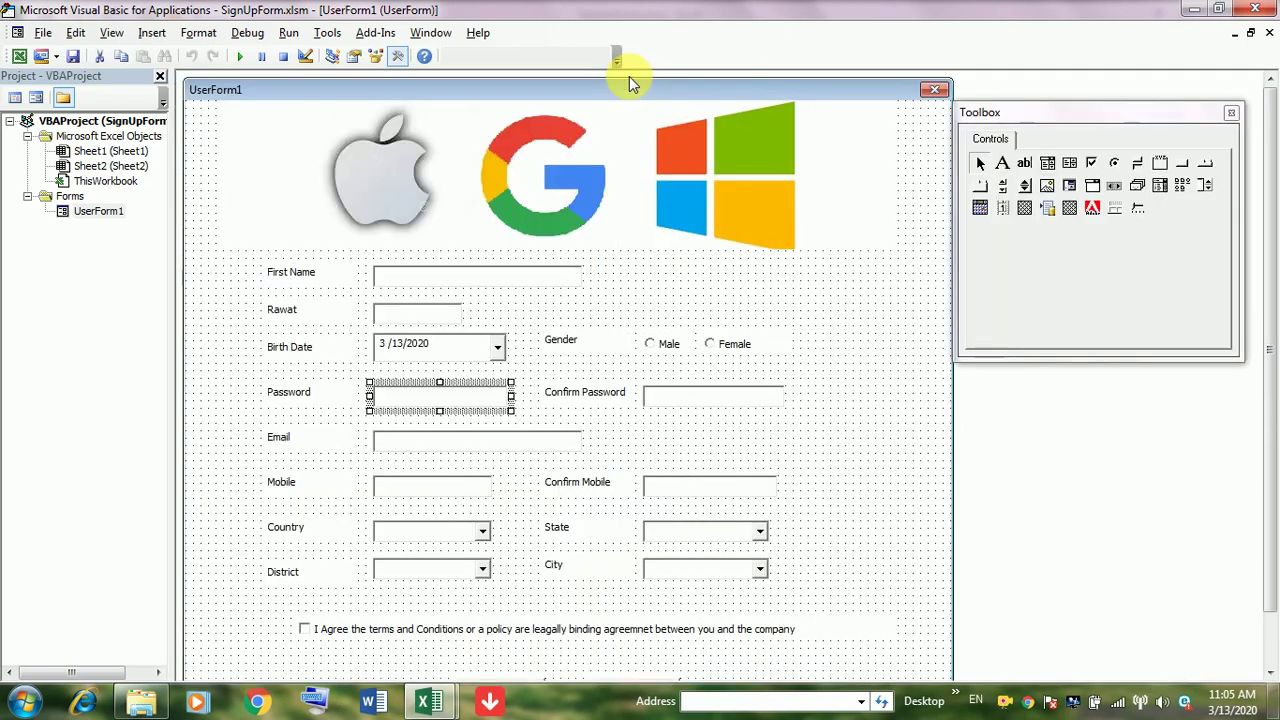
Set the Confirm Password box's PasswordChar to * as well.
right_click(658, 400)
click(700, 495)
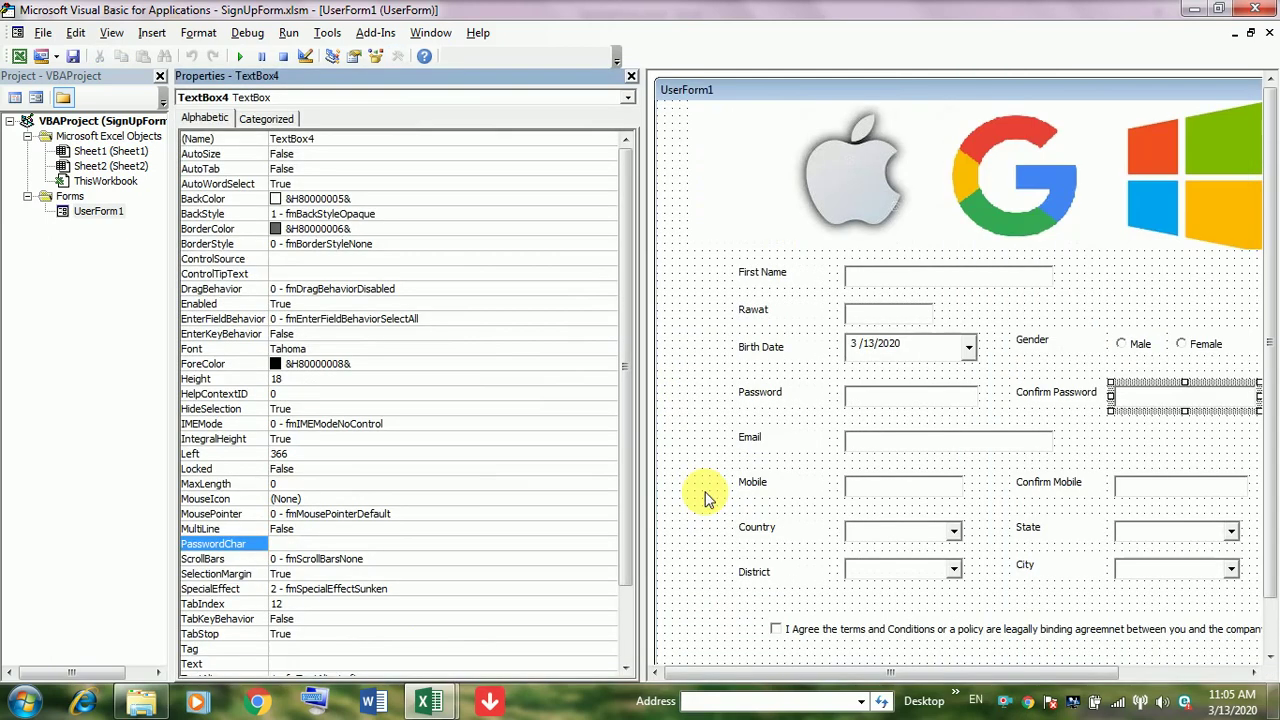
click(318, 528)
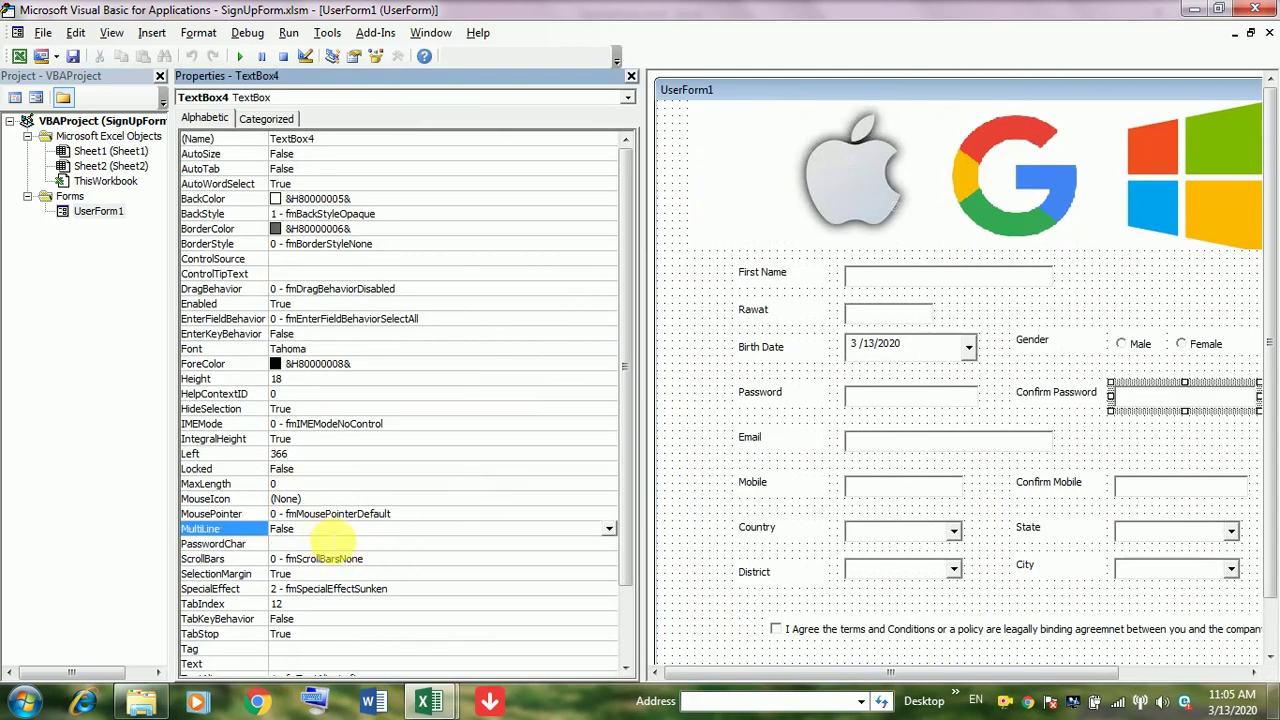
click(305, 548)
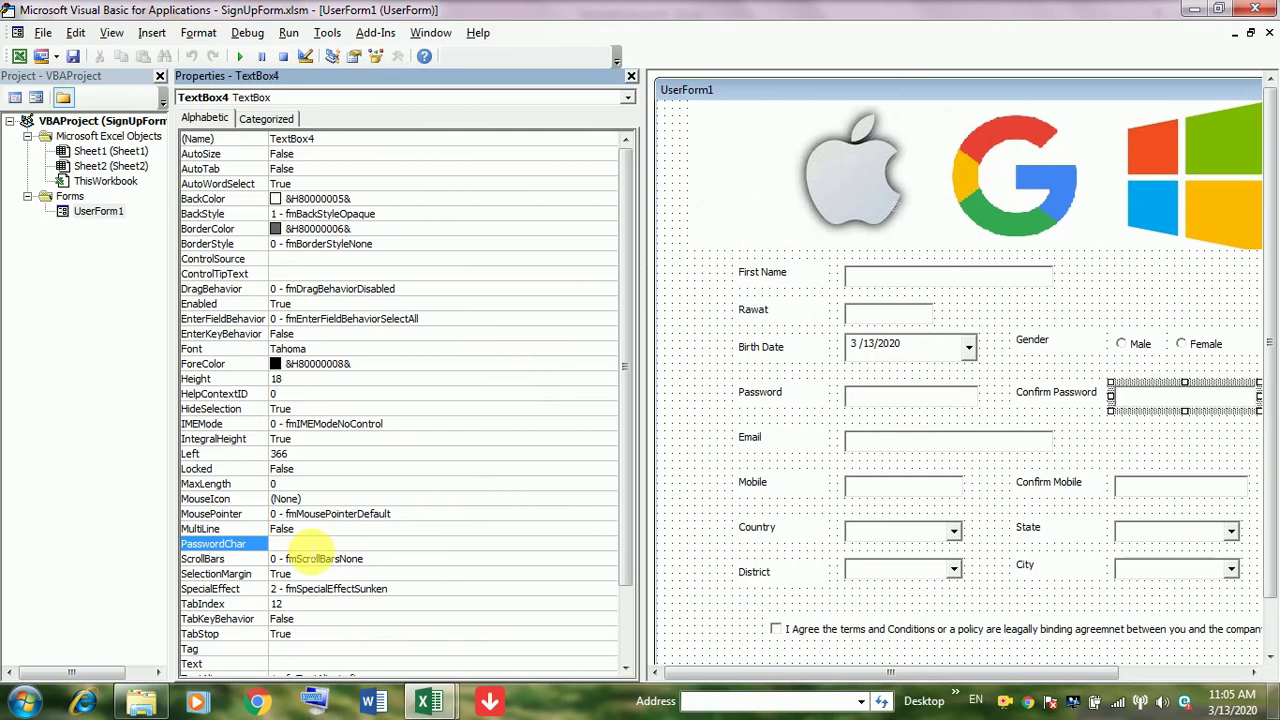
text(*)
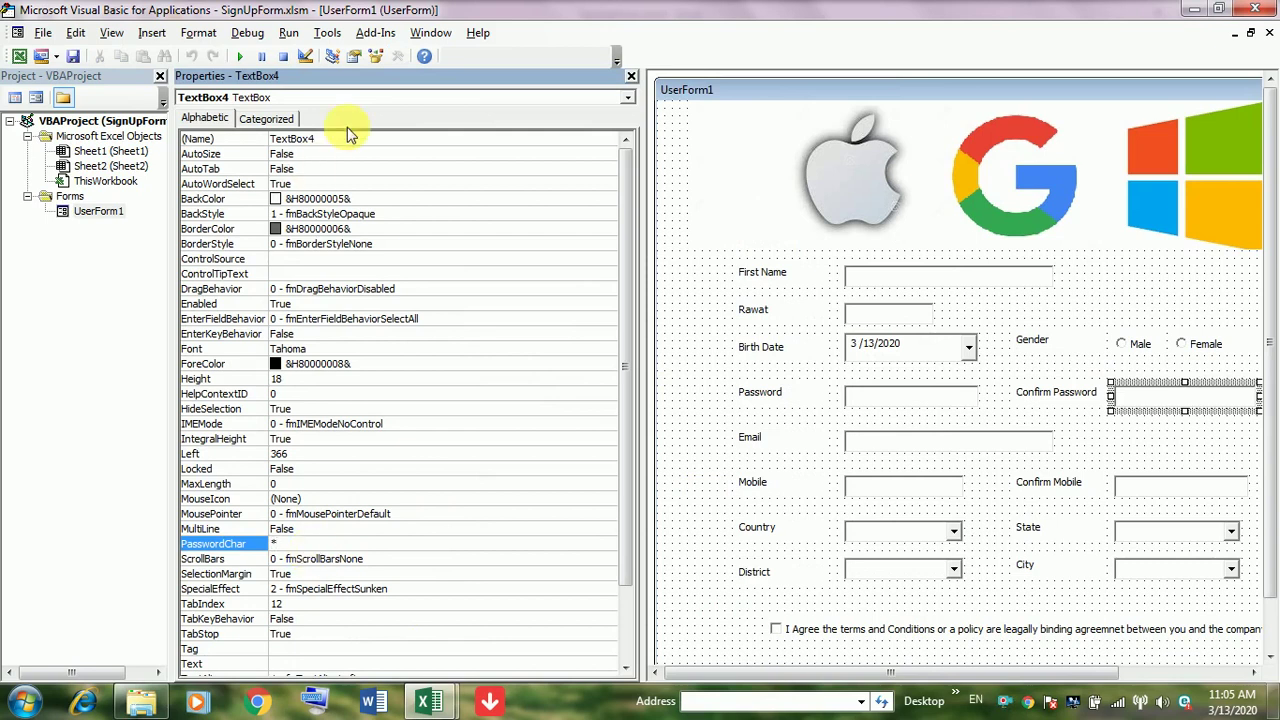
click(631, 76)
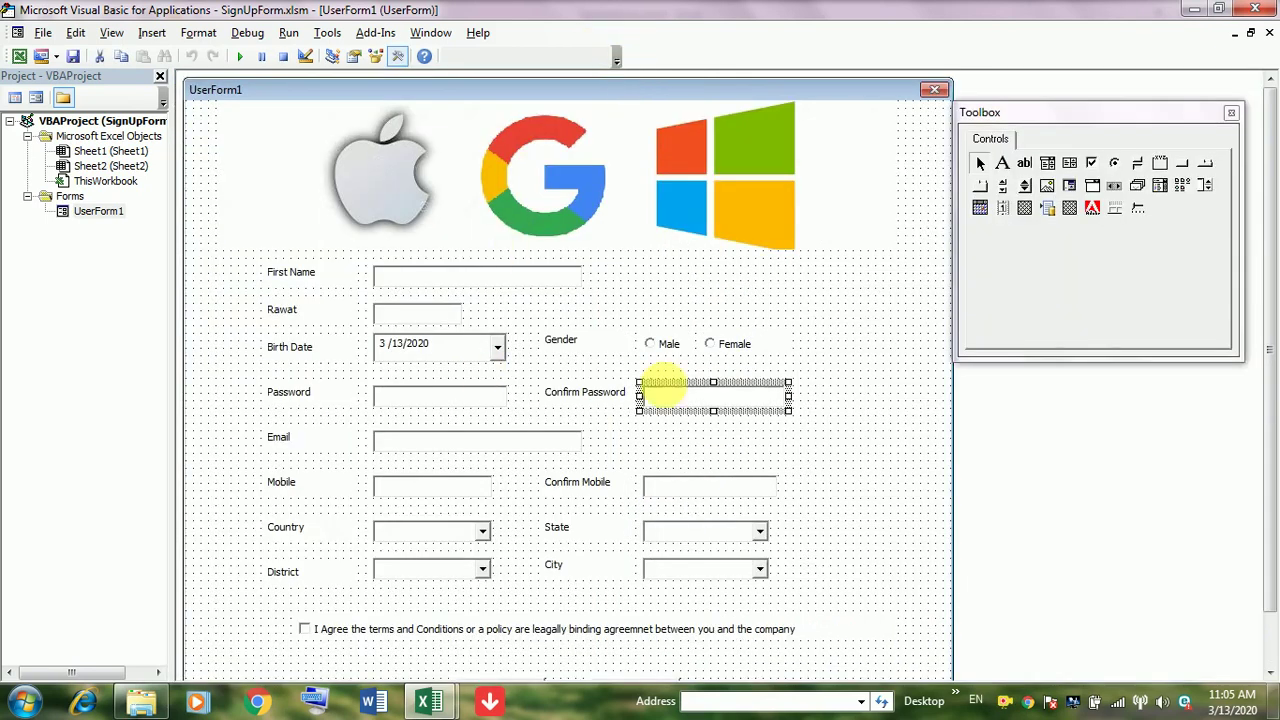
click(857, 466)
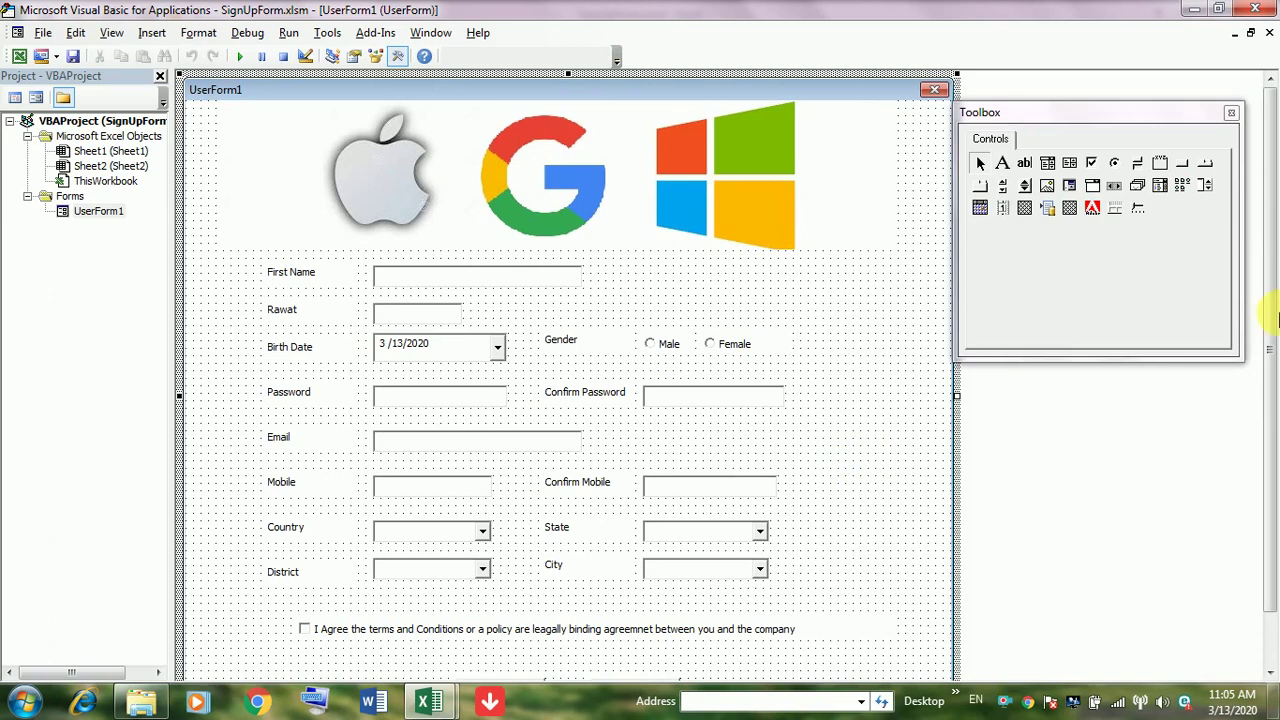
click(1272, 472)
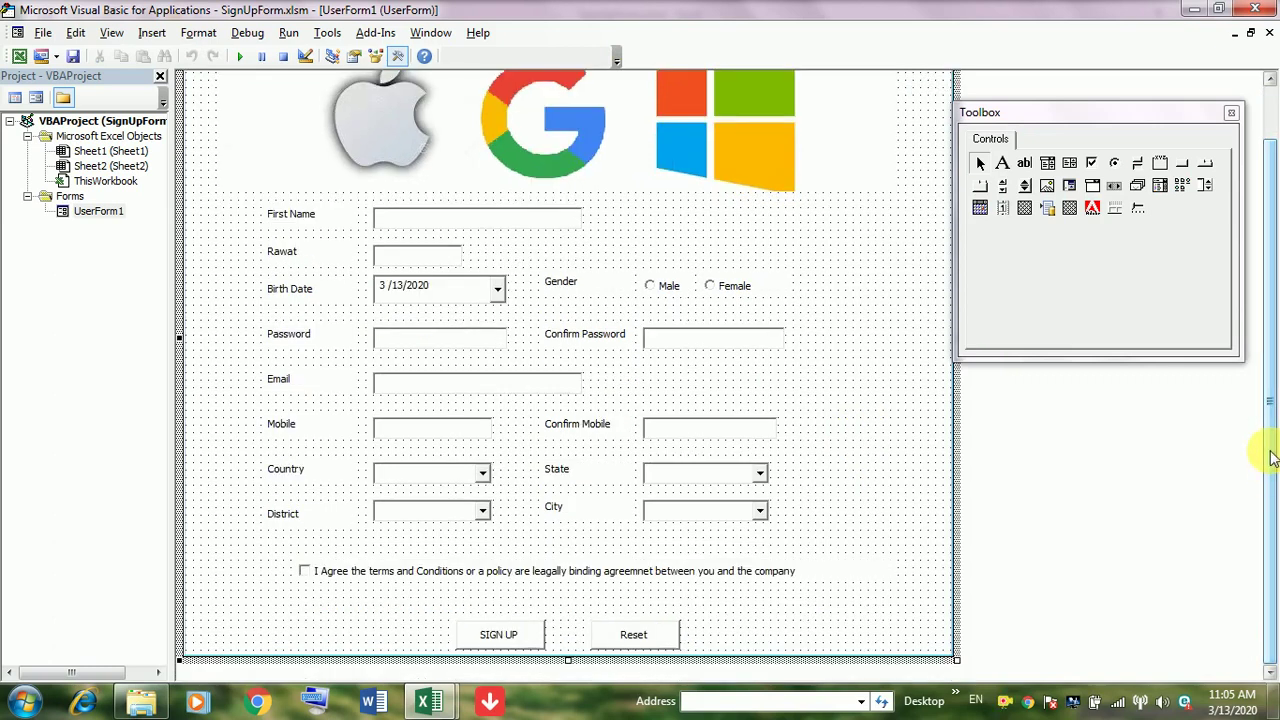
click(1268, 277)
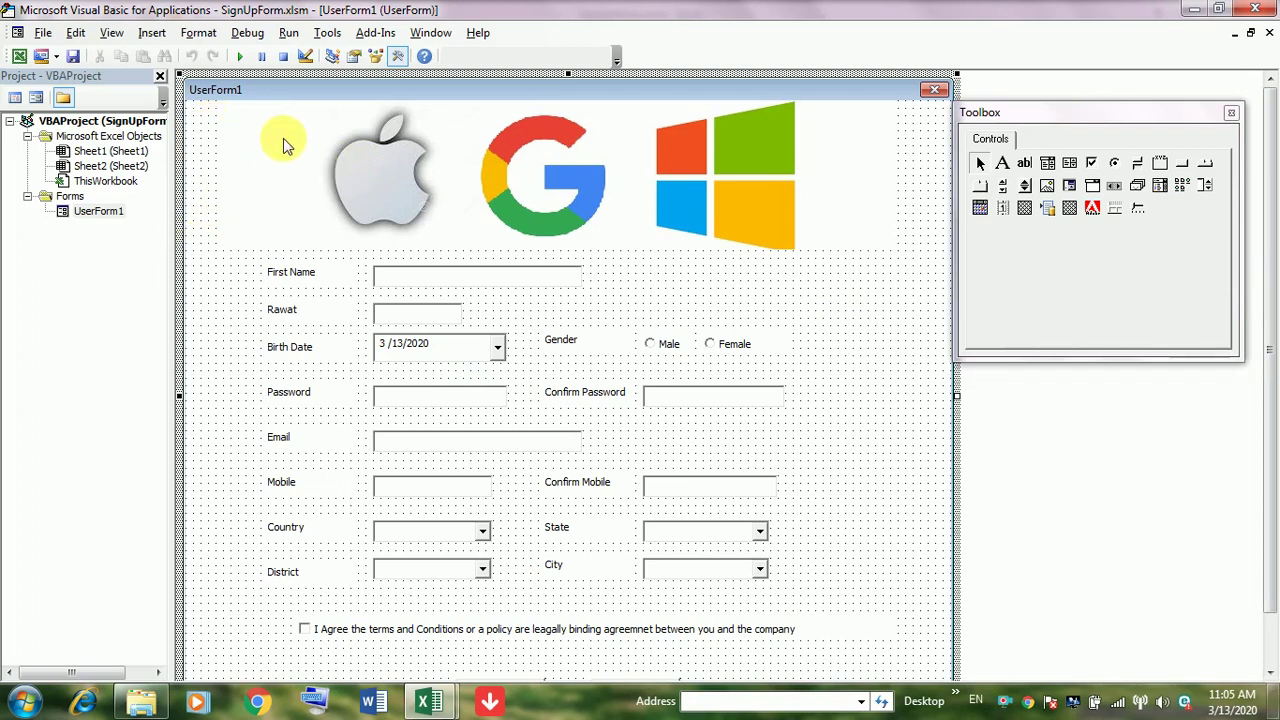
Run the form and type '12' in Password and '1' in Confirm Password to test masking.
click(241, 56)
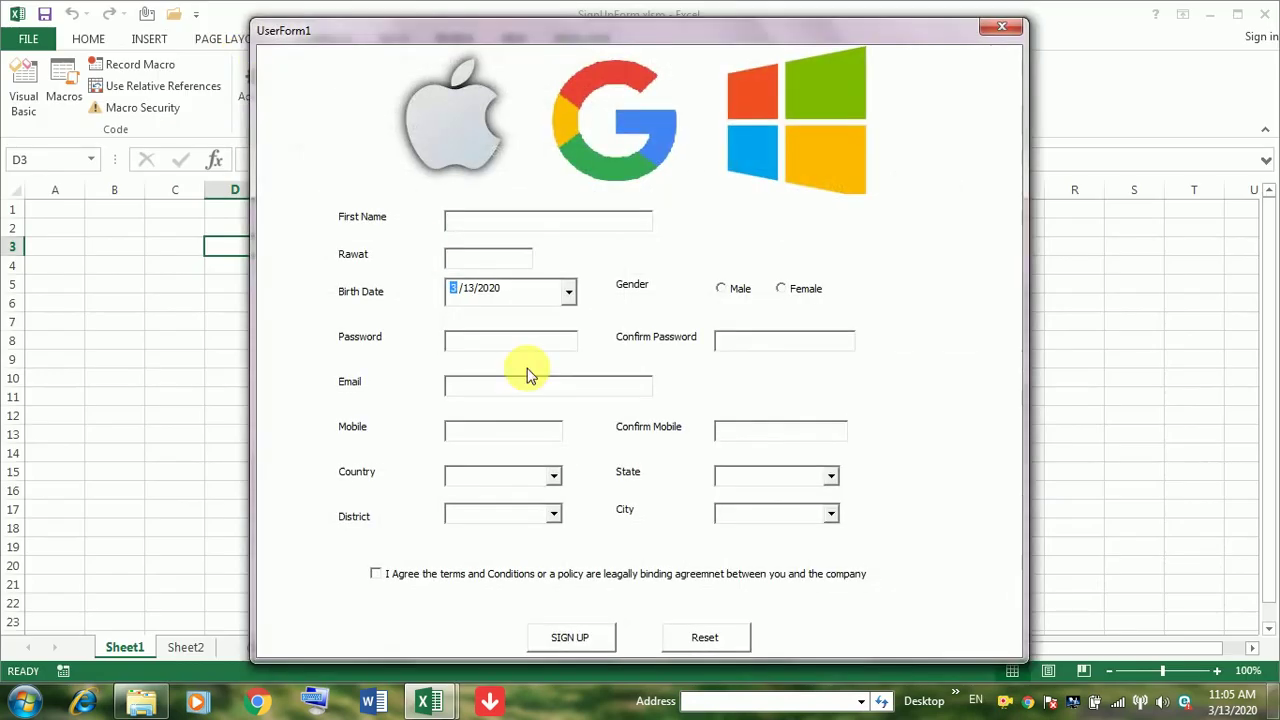
click(482, 343)
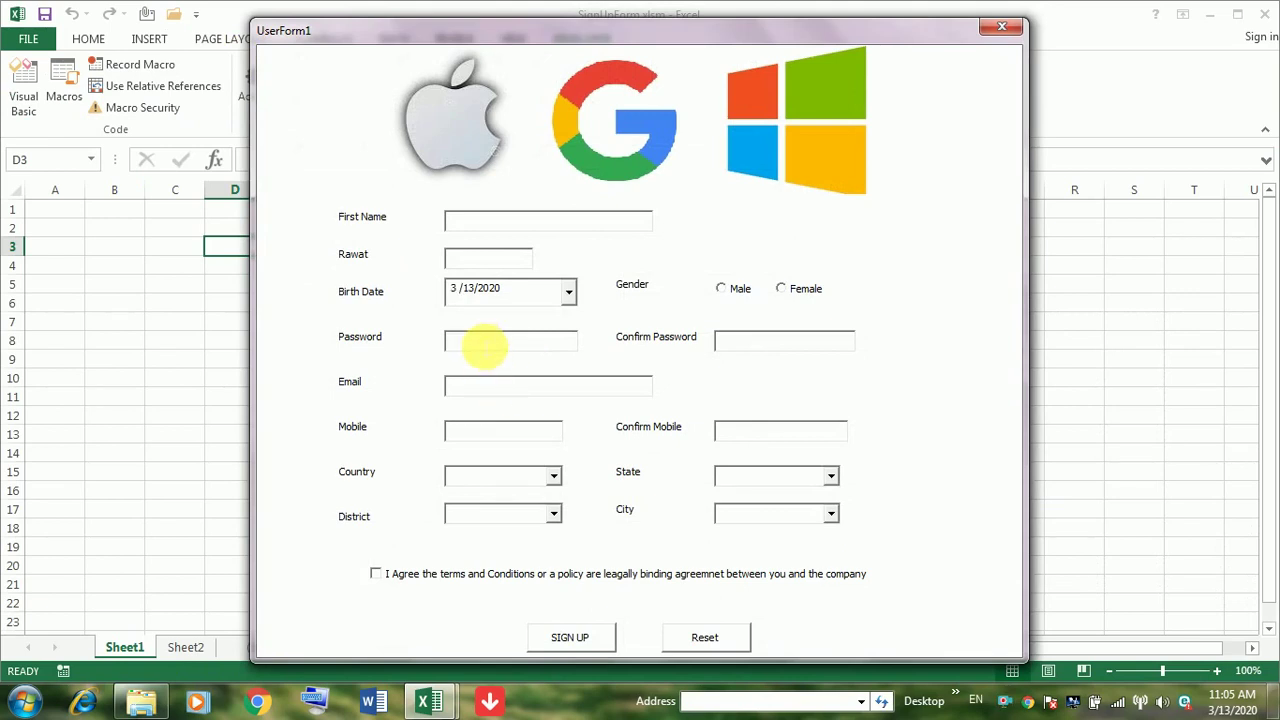
text(12)
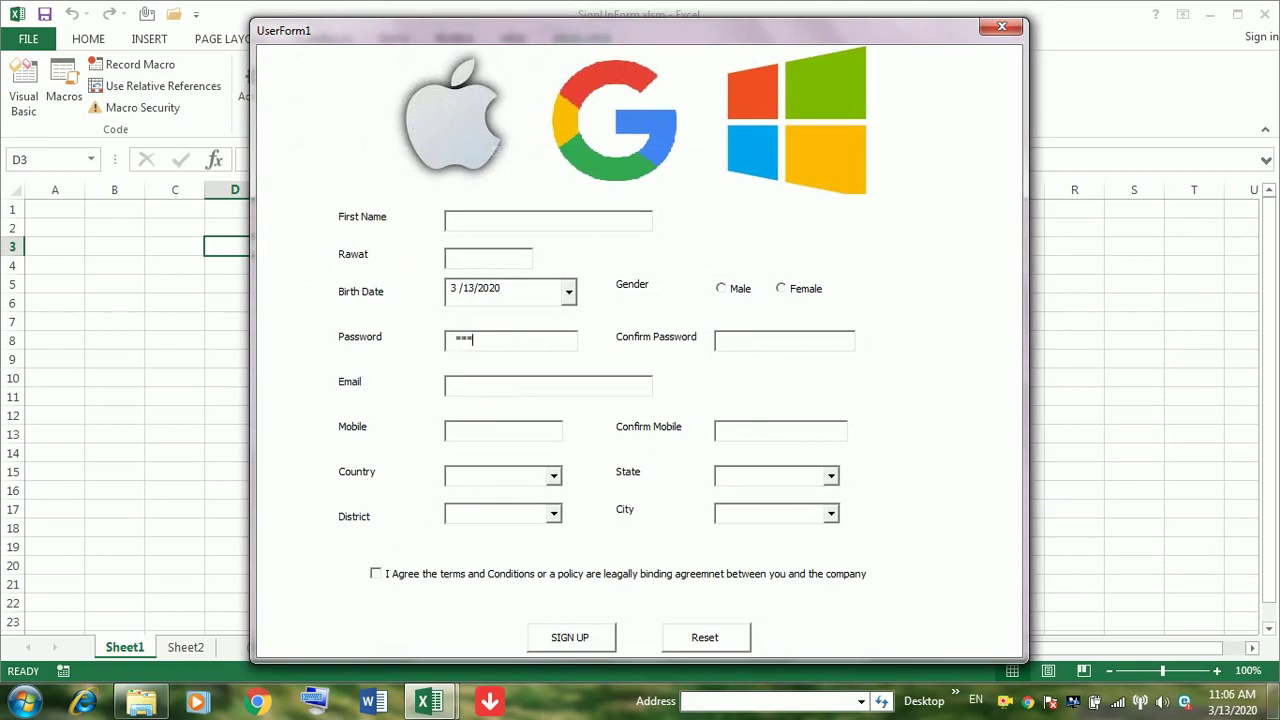
click(734, 342)
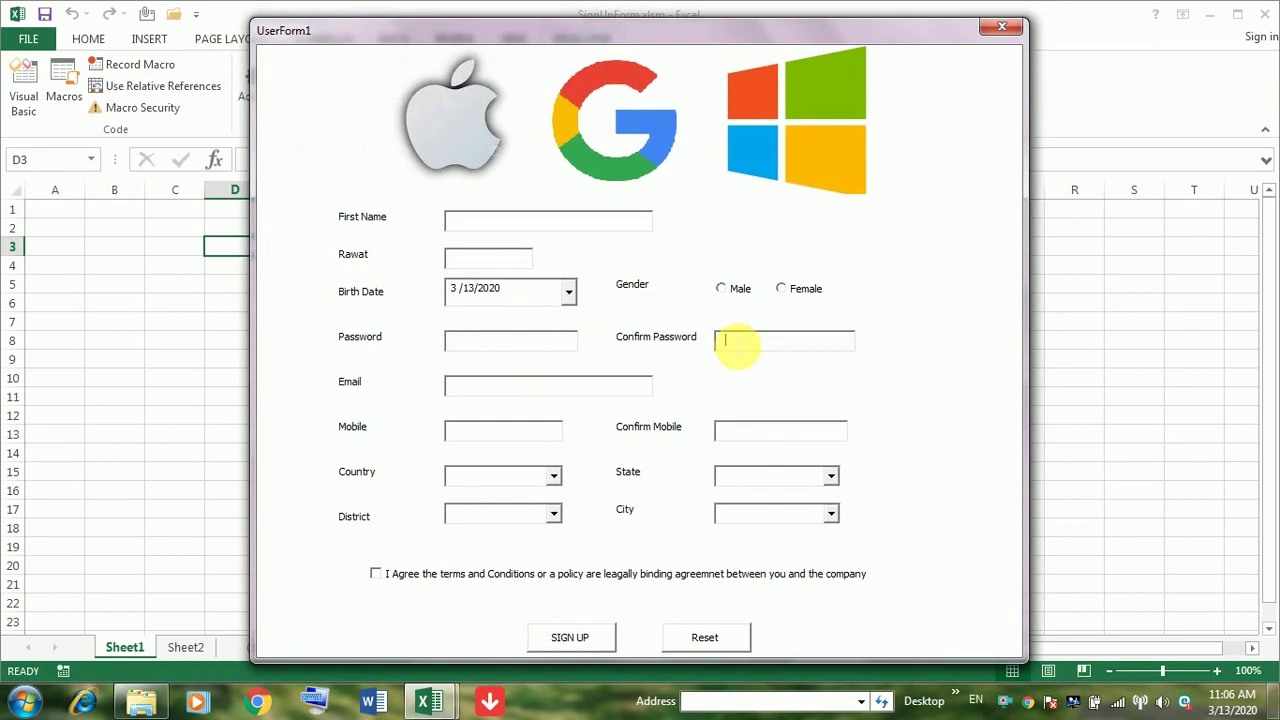
text(1)
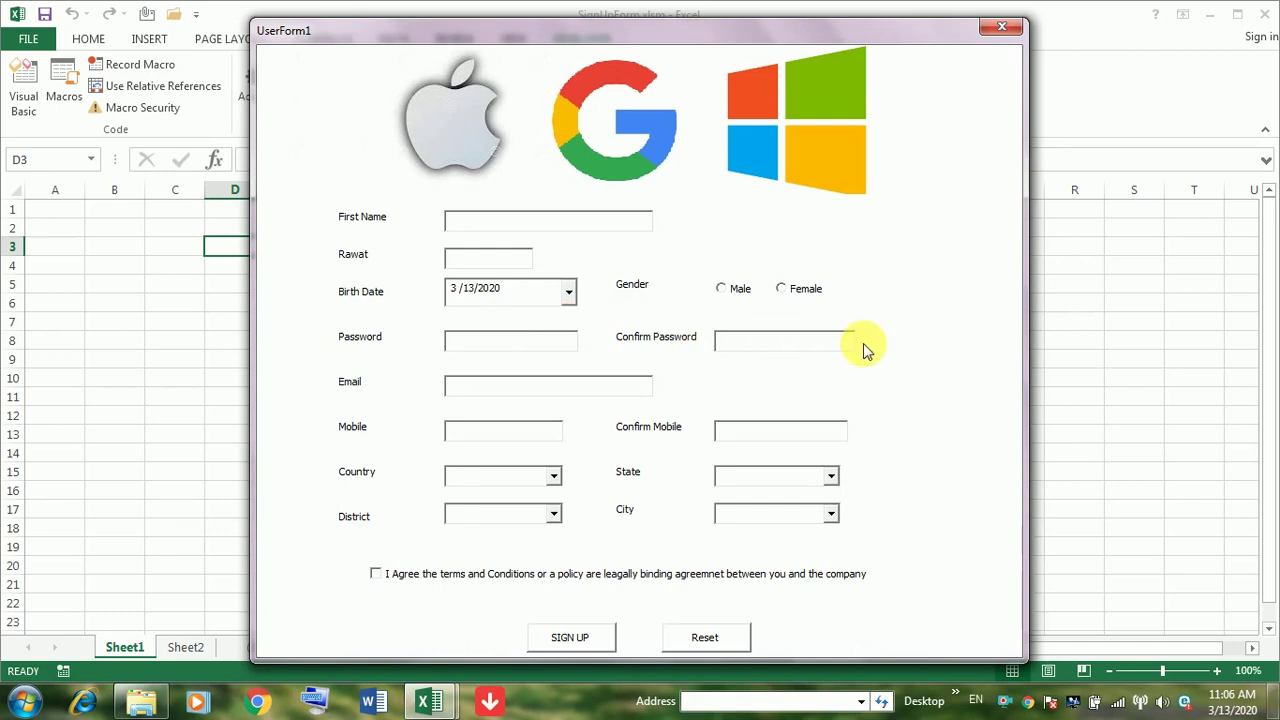
Close the running form and check Sheet2 of the SignUpForm workbook.
click(1002, 27)
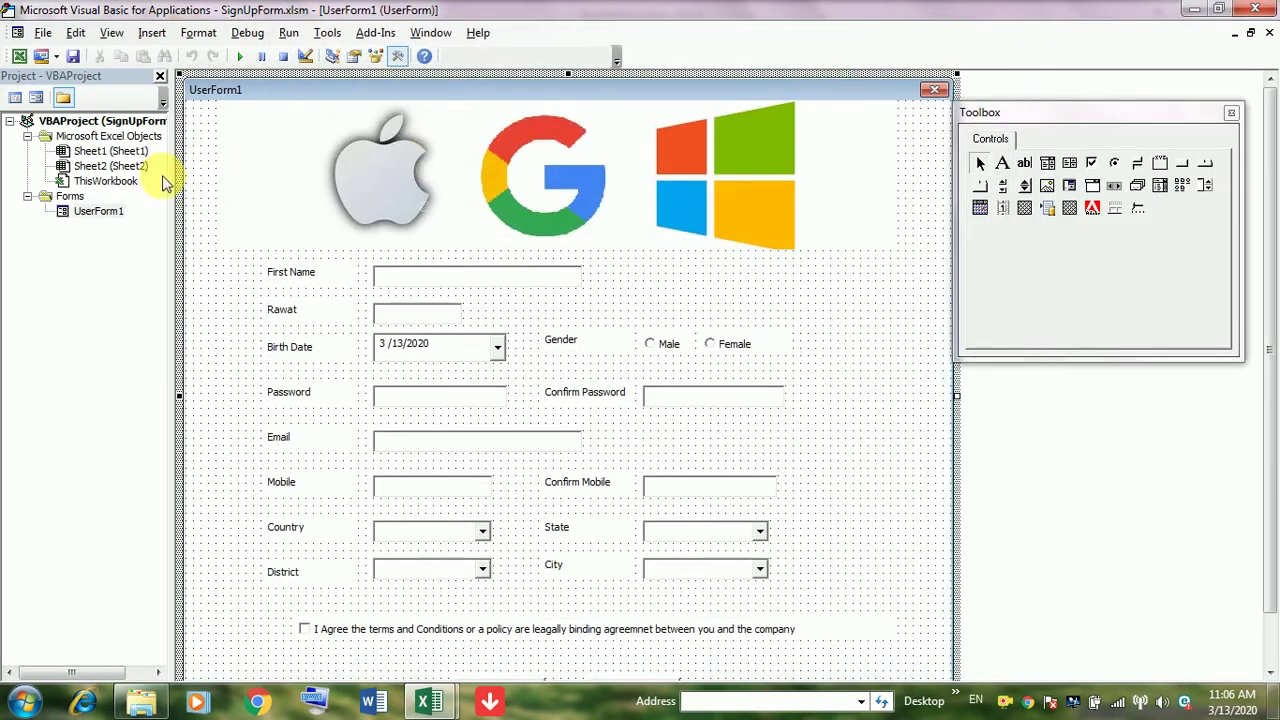
click(88, 166)
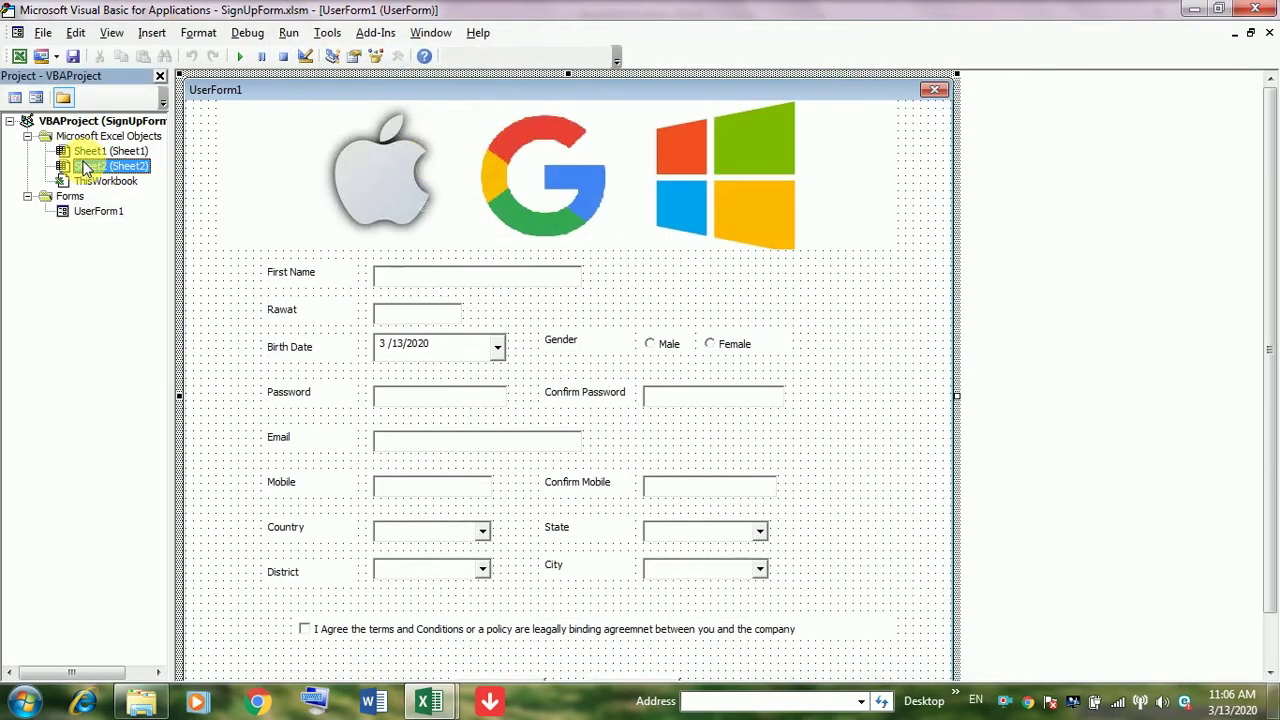
click(14, 55)
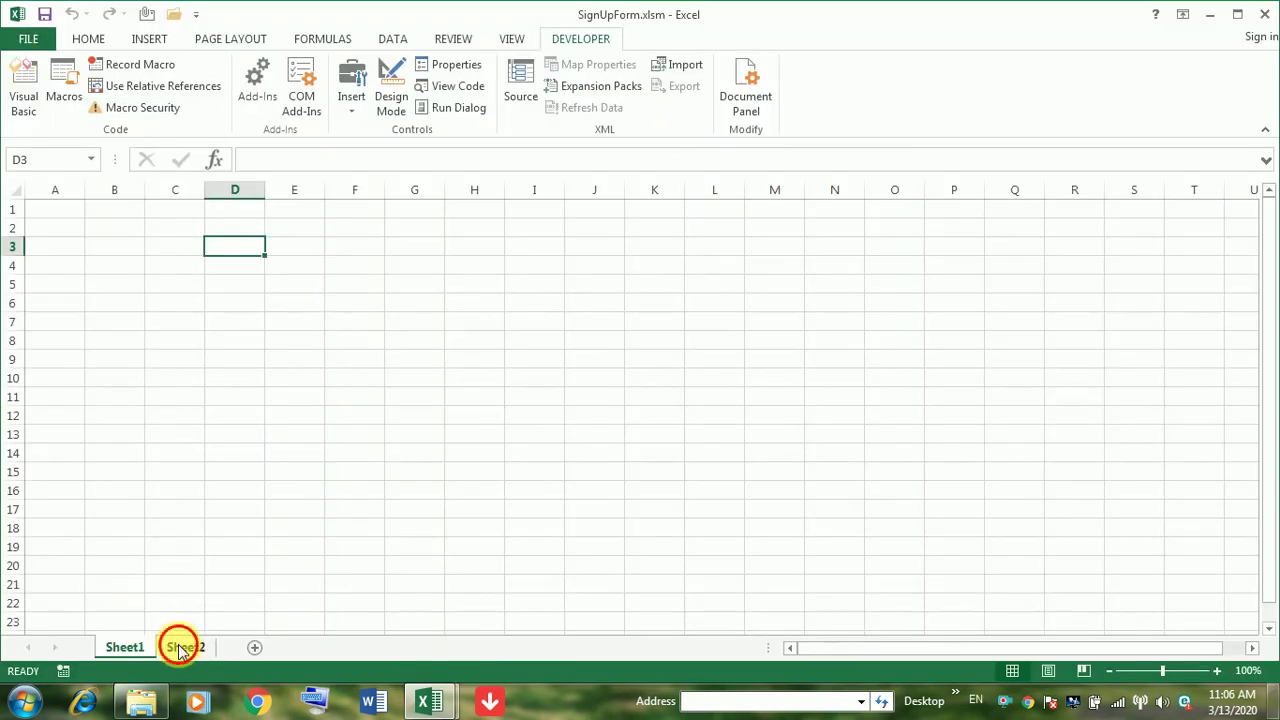
click(180, 648)
click(58, 216)
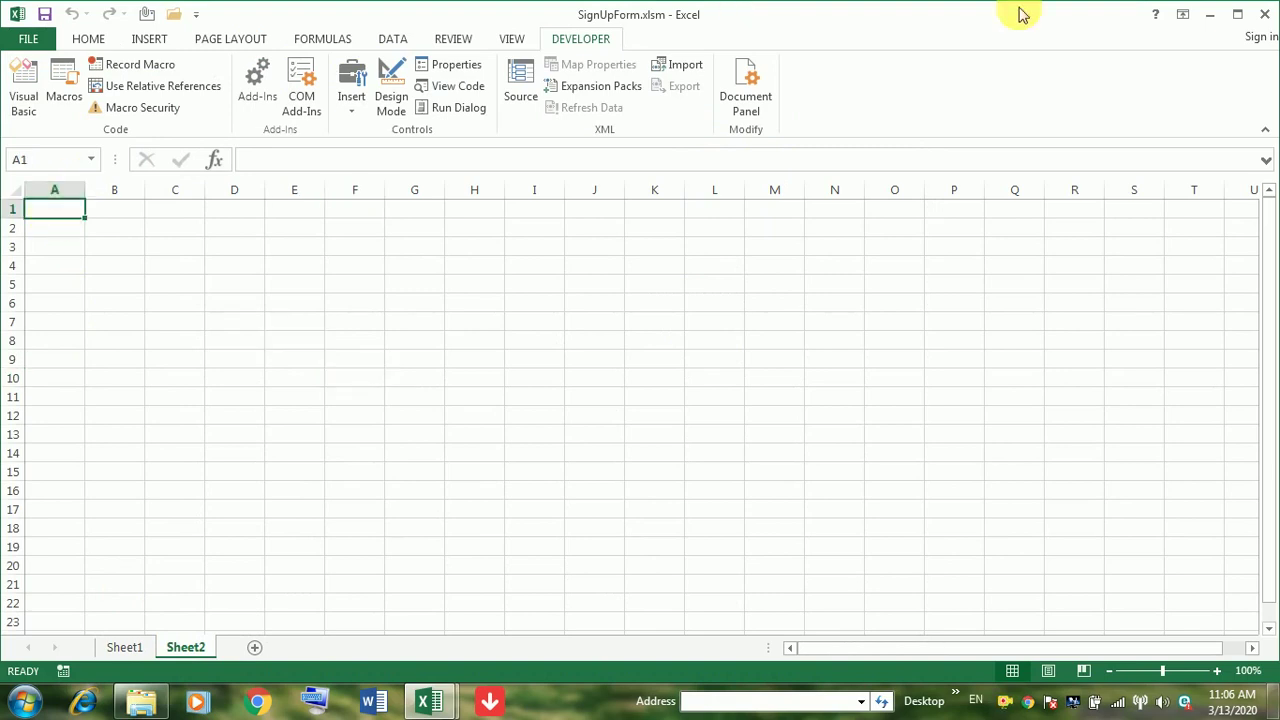
click(1213, 17)
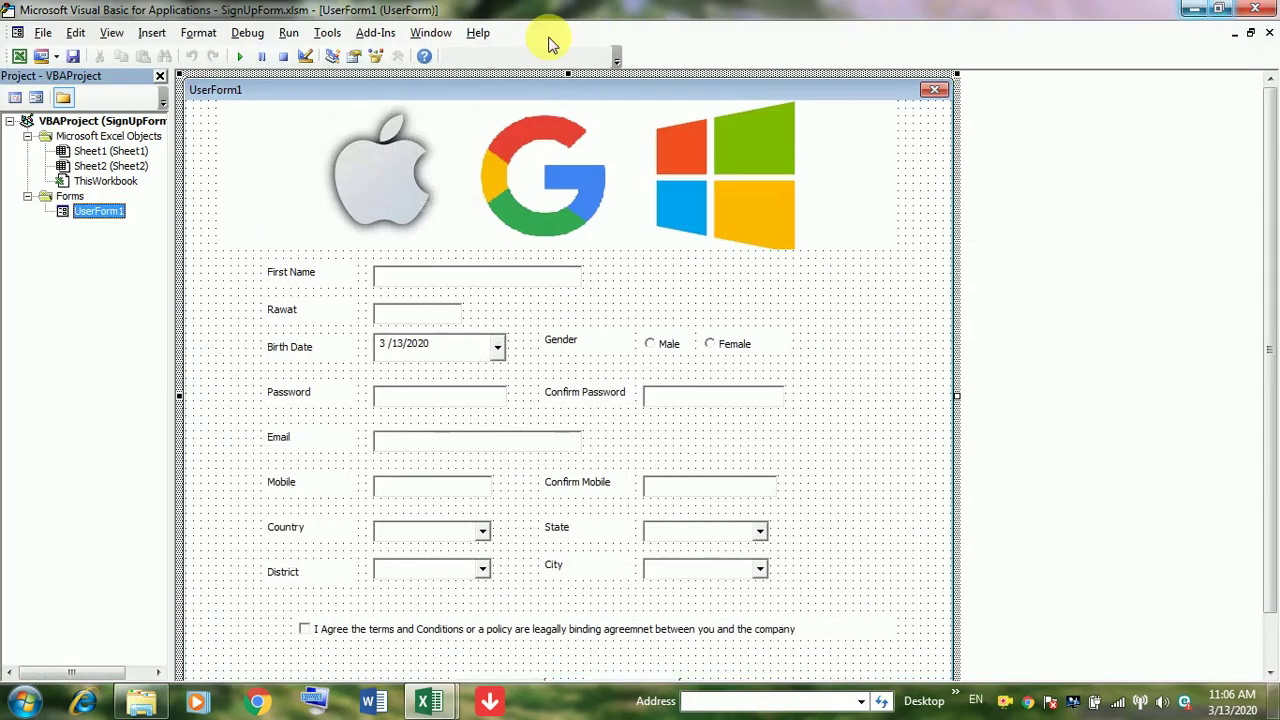
Save the project past the personal-information warning, close the editor and Excel, then open SignUp.xlsm.
click(73, 57)
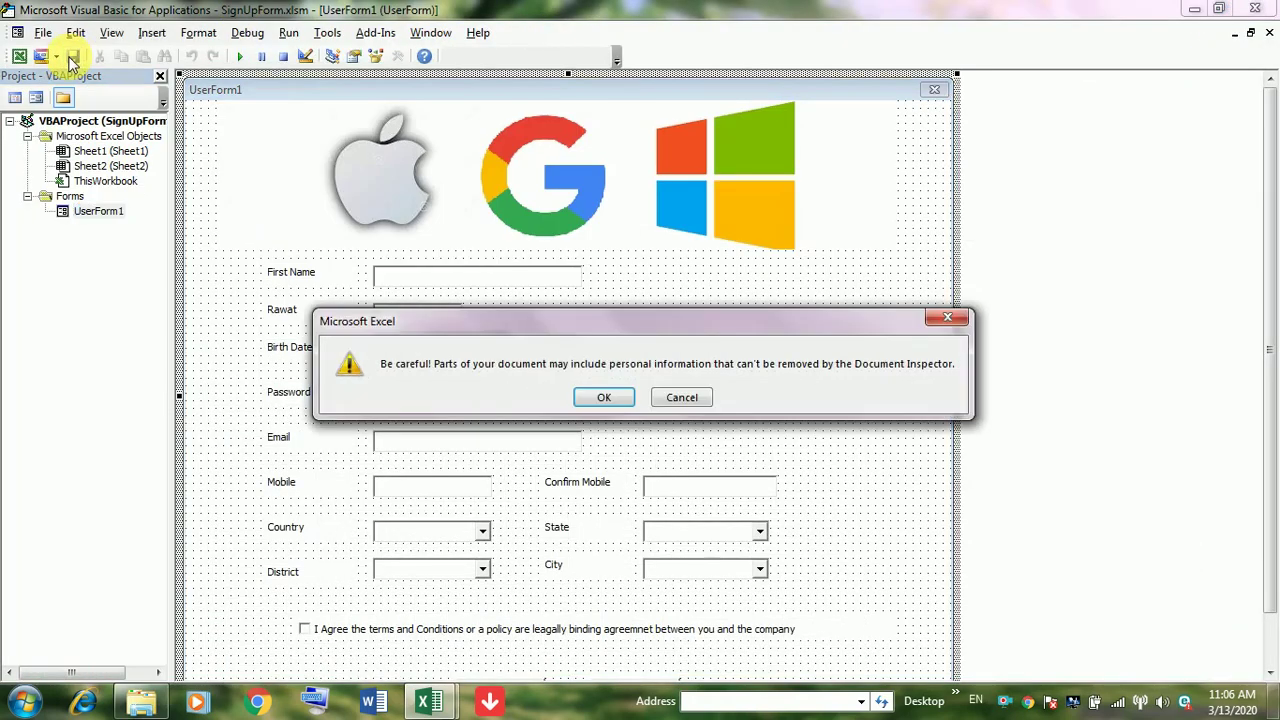
click(585, 398)
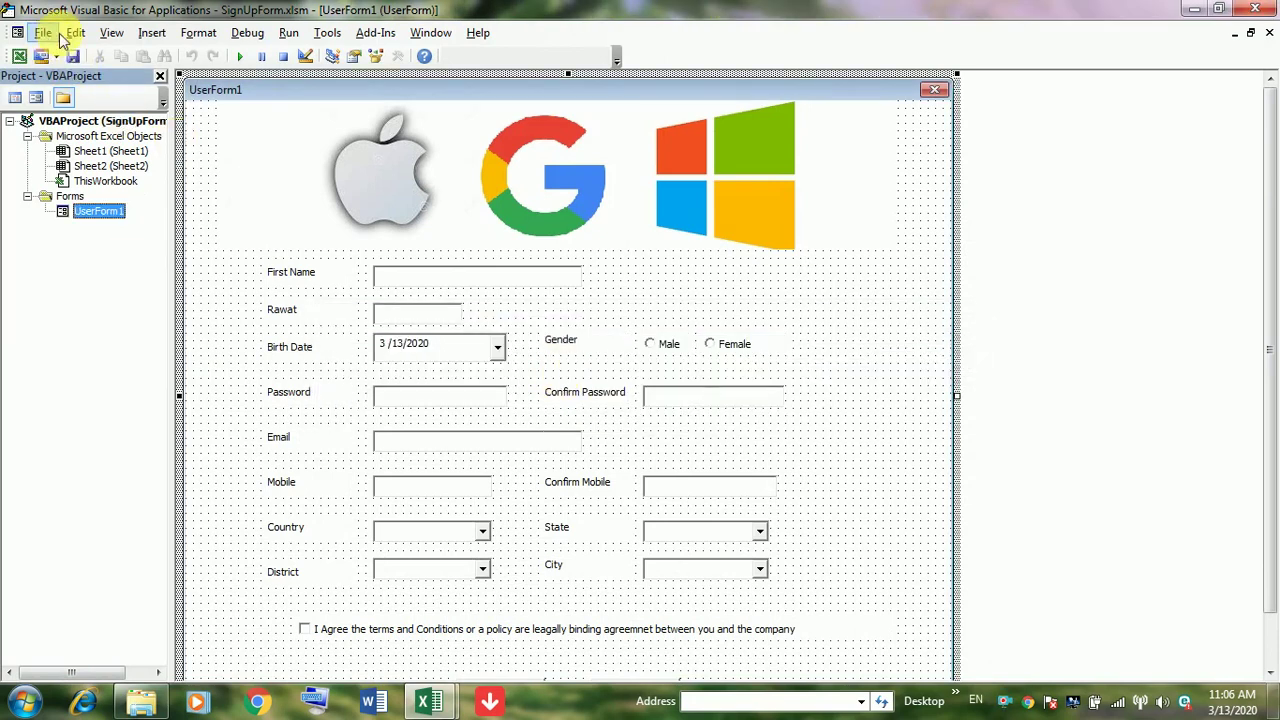
click(1268, 13)
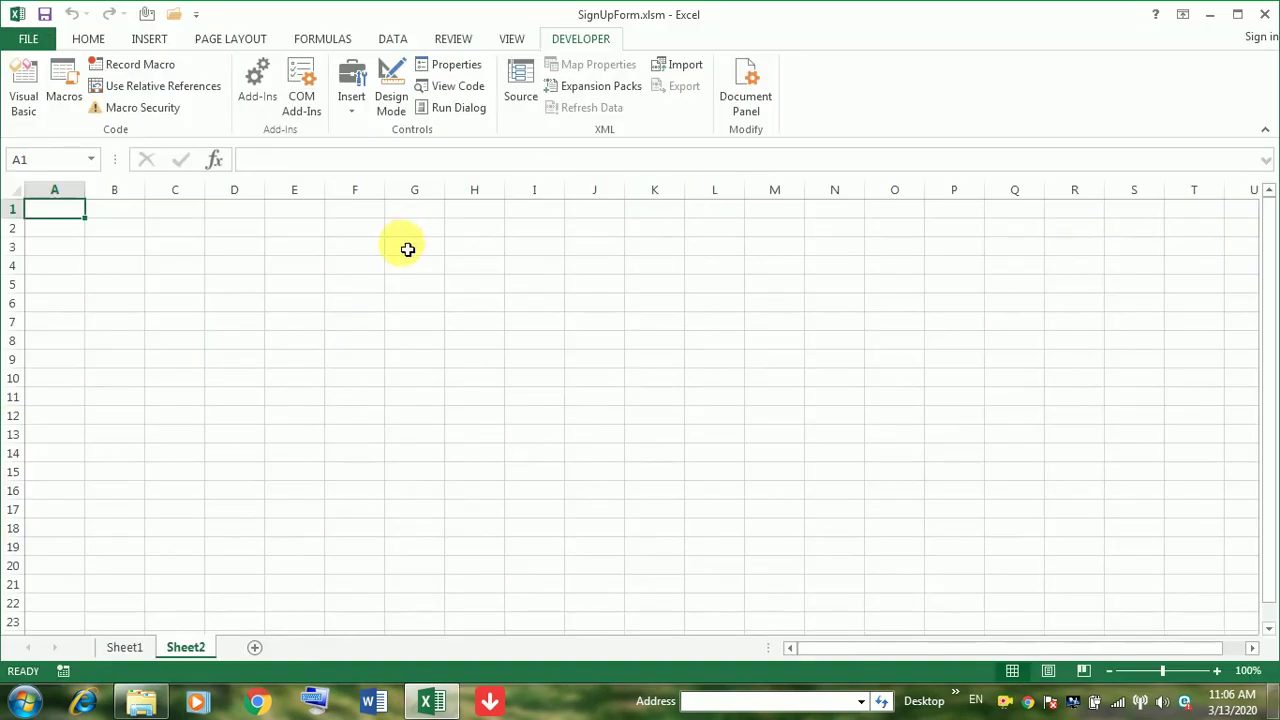
click(1264, 13)
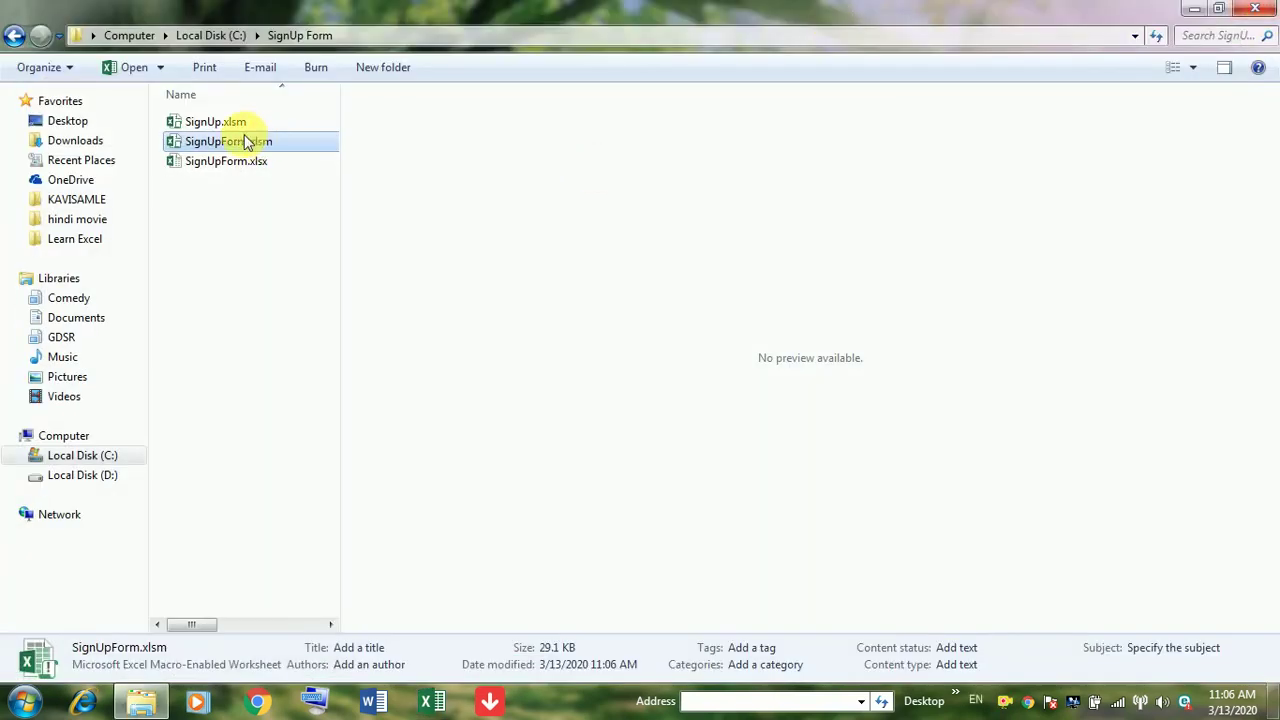
click(228, 124)
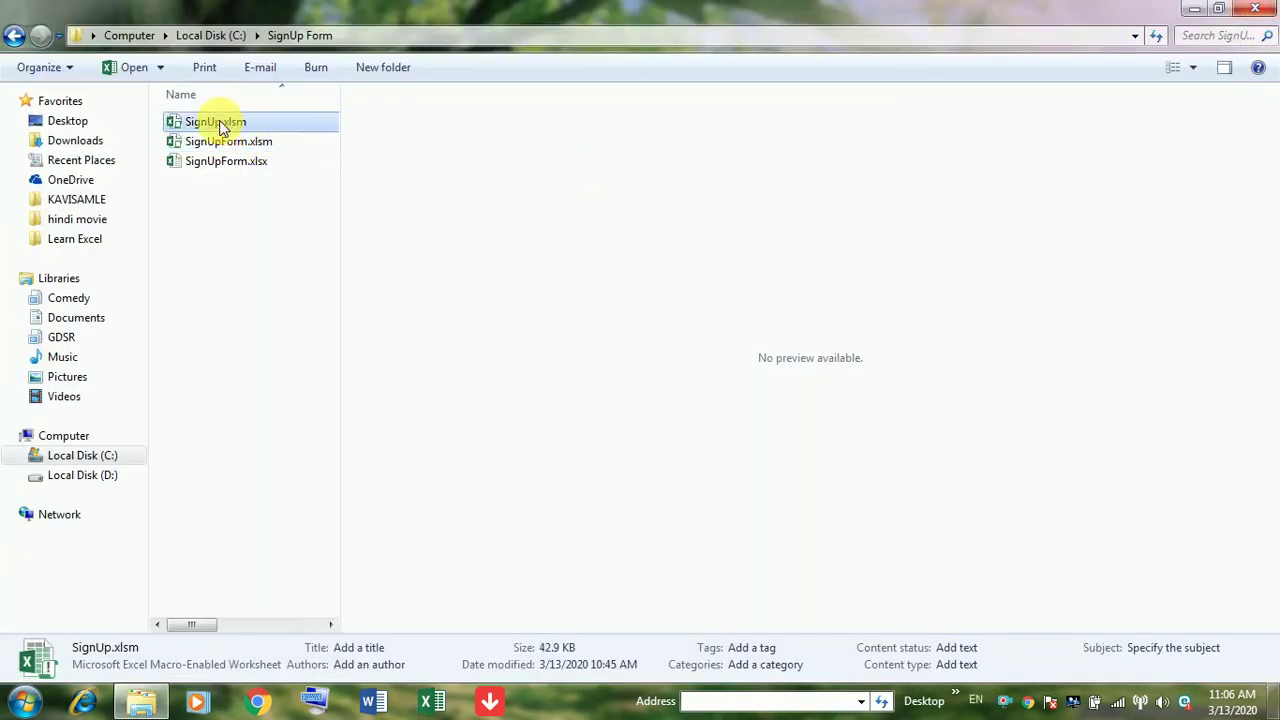
double_click(222, 124)
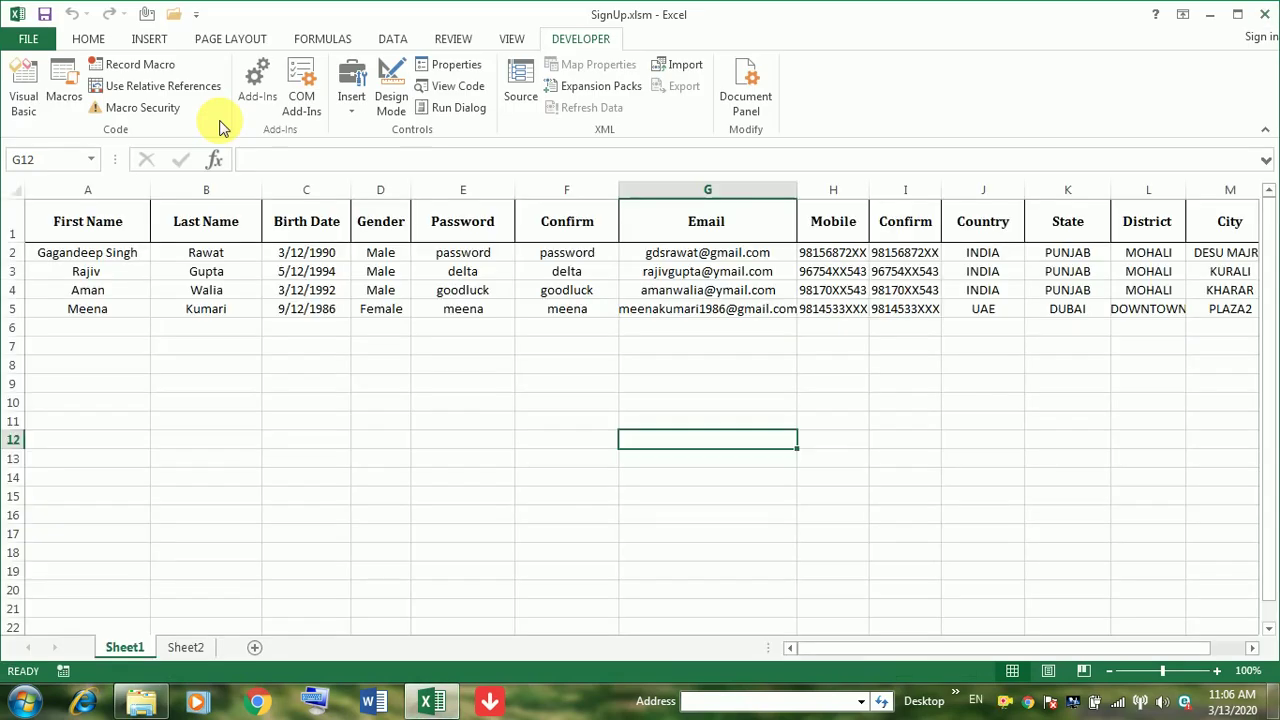
Copy the drop-down list table A1:C55 from SignUp.xlsm's Sheet2.
click(192, 648)
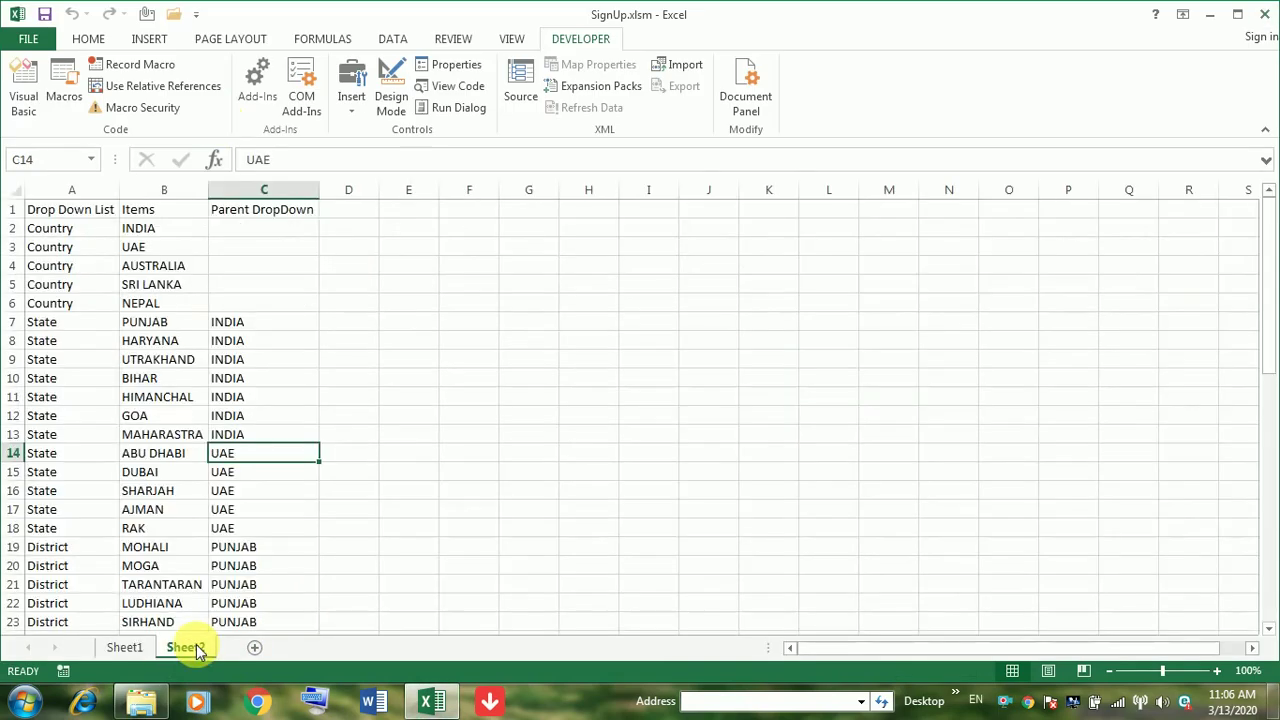
click(40, 214)
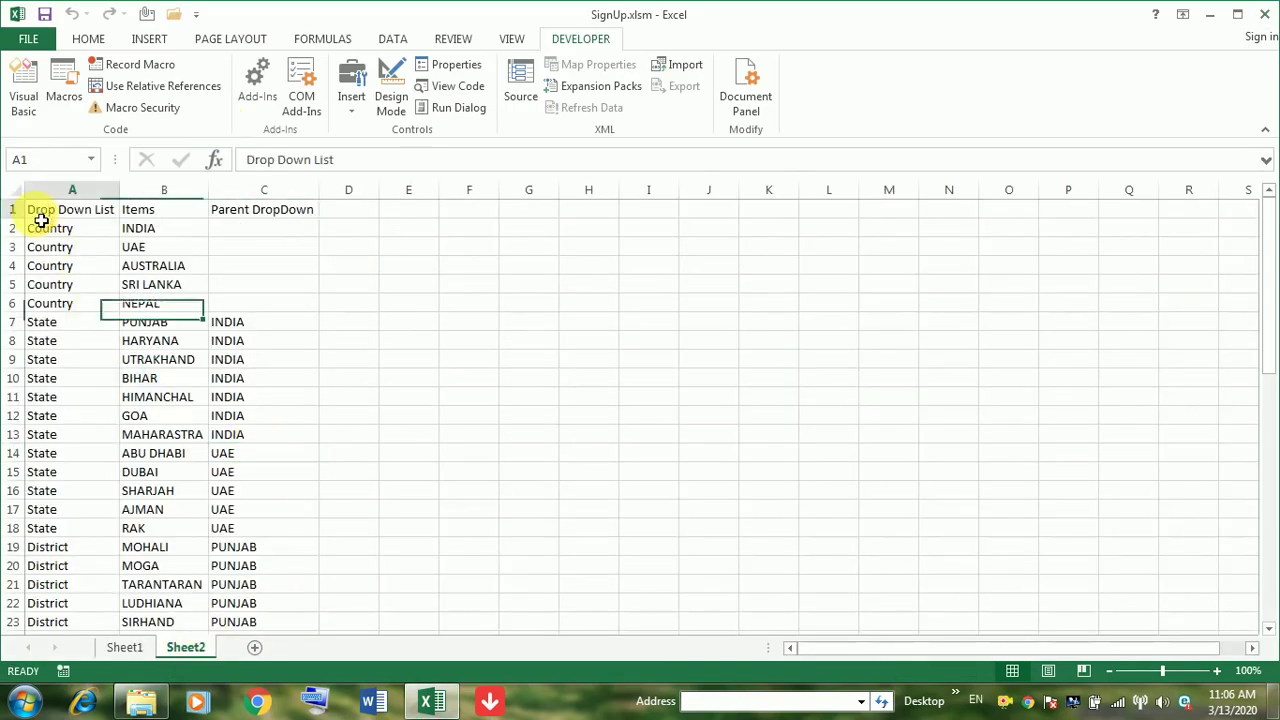
mouse_move(41, 220)
mouse_down()
mouse_move(316, 365)
mouse_move(316, 383)
mouse_up()
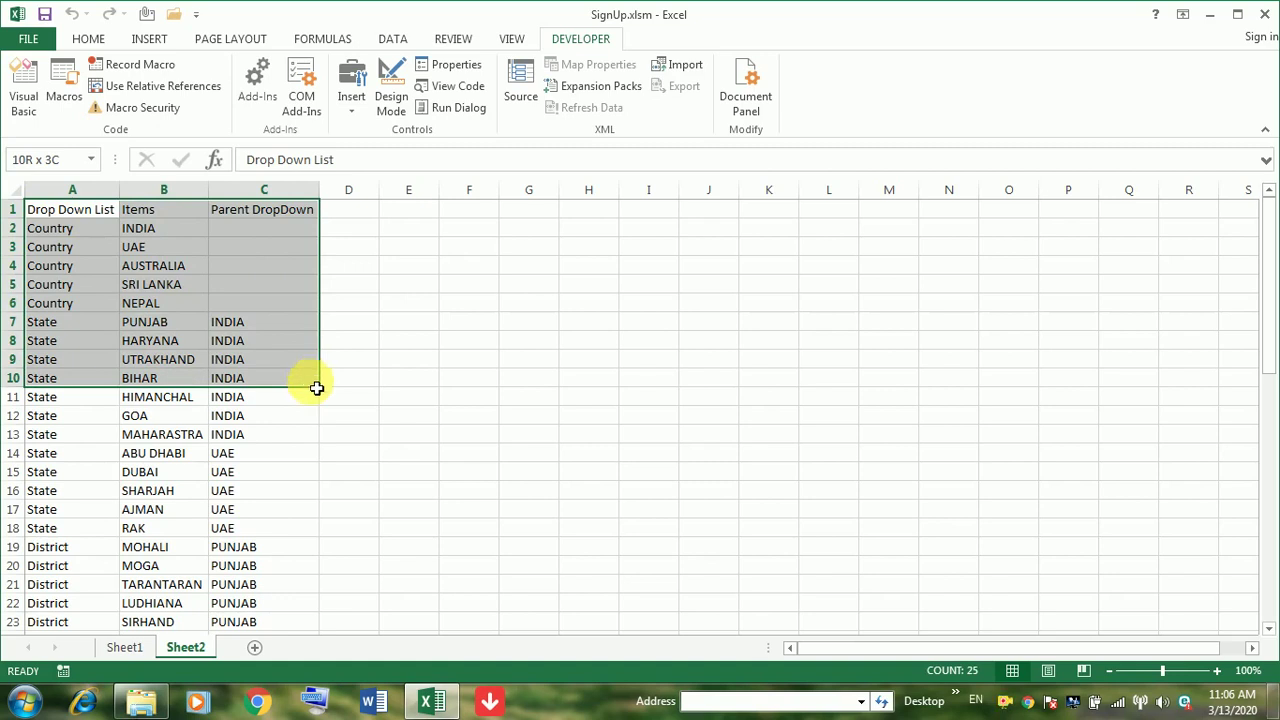
mouse_move(316, 388)
mouse_down()
mouse_move(329, 551)
mouse_move(307, 653)
mouse_up()
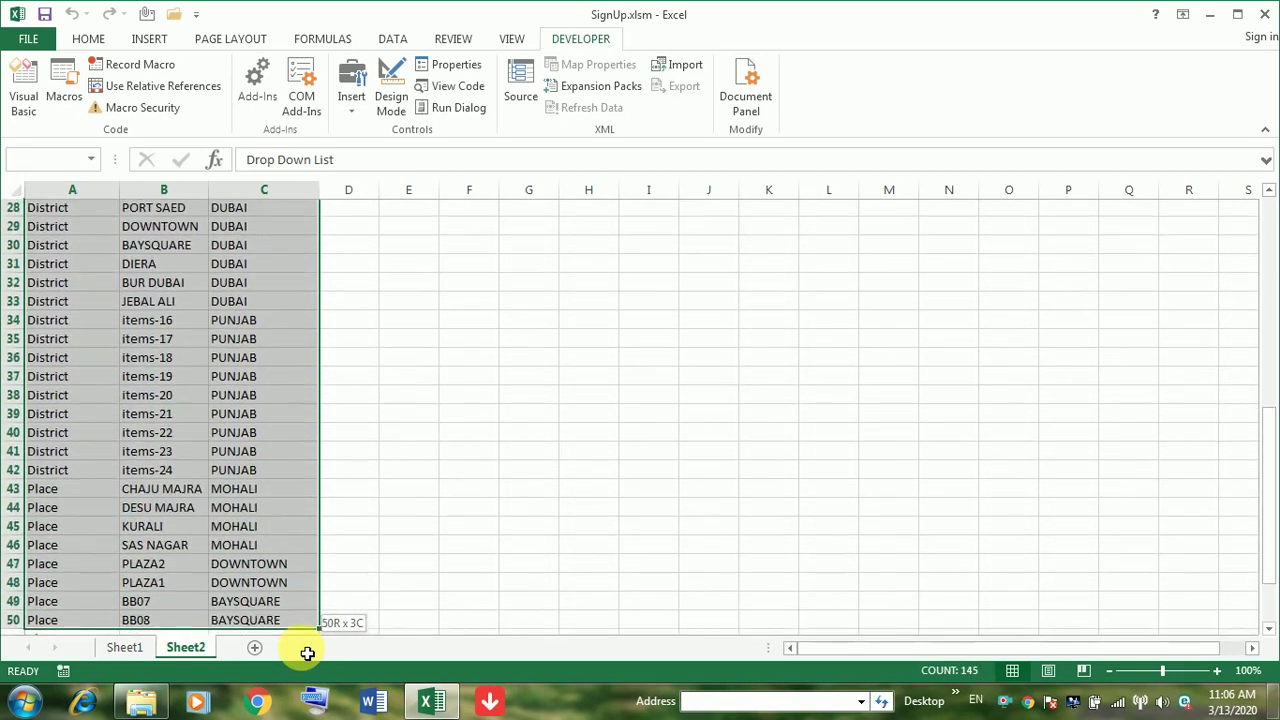
drag(307, 653, 285, 554)
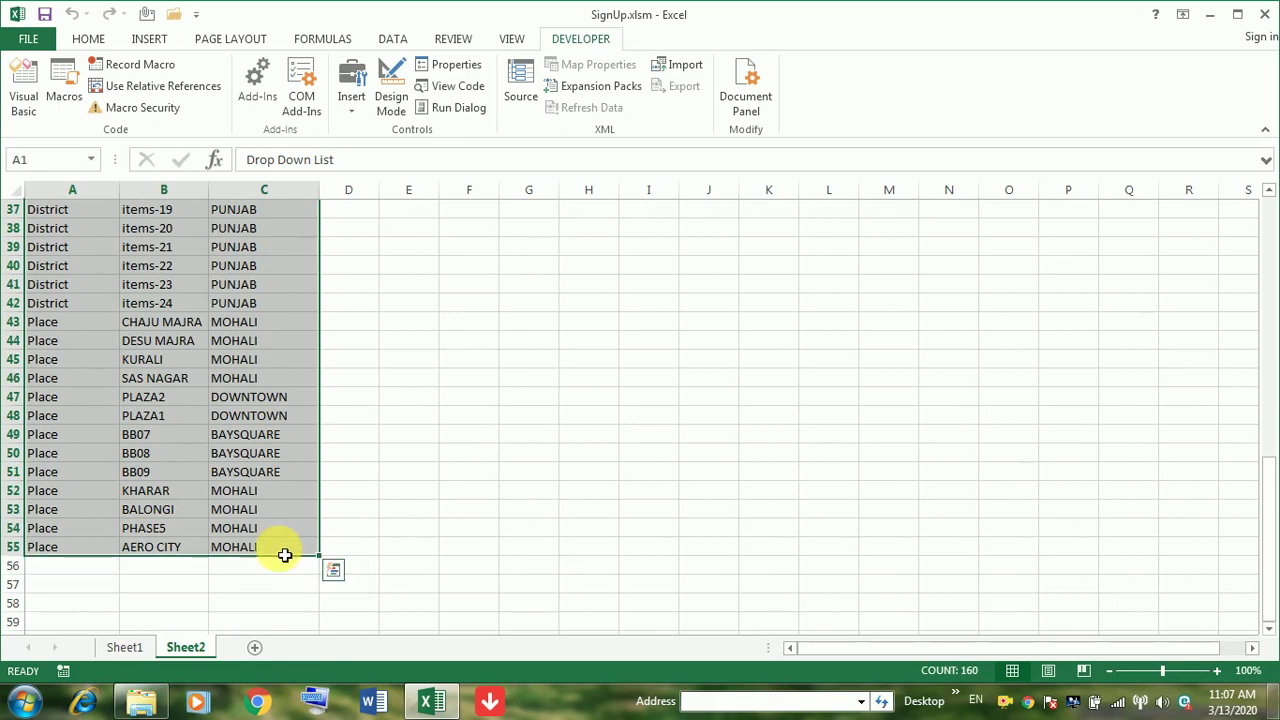
key(ctrl+c)
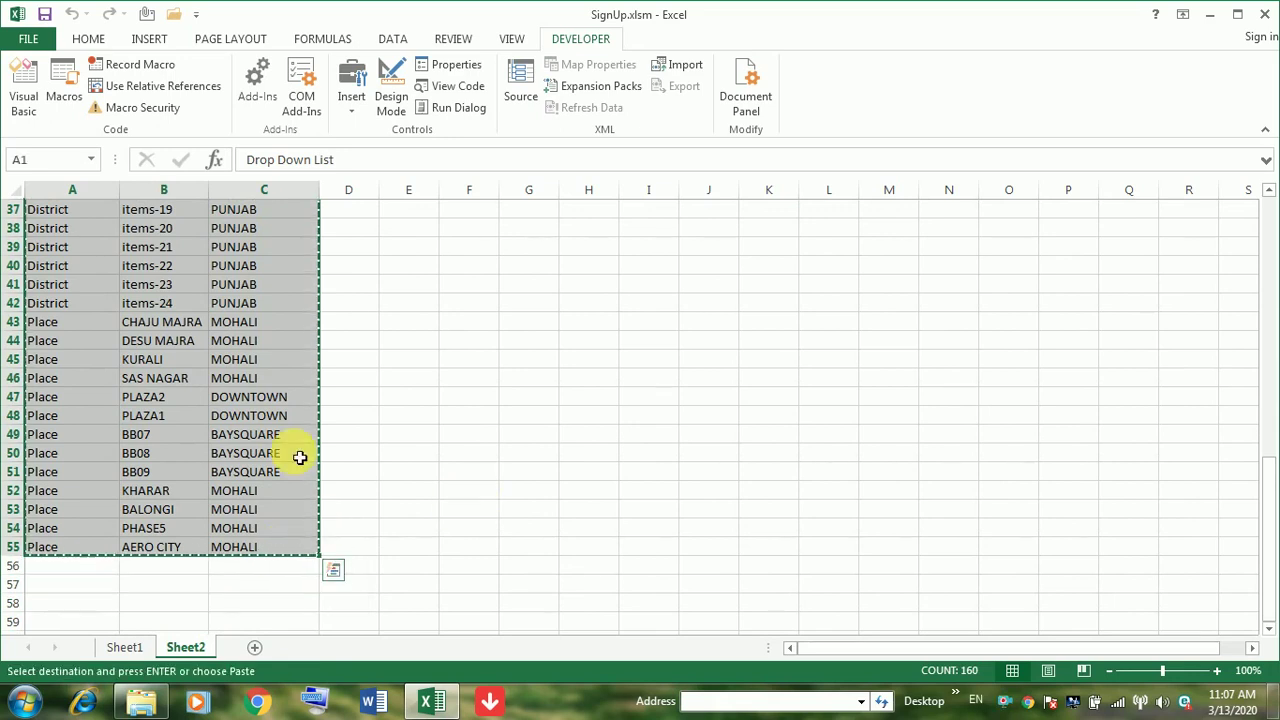
Minimize SignUp.xlsm and open SignUpForm.xlsm from Explorer.
click(1212, 13)
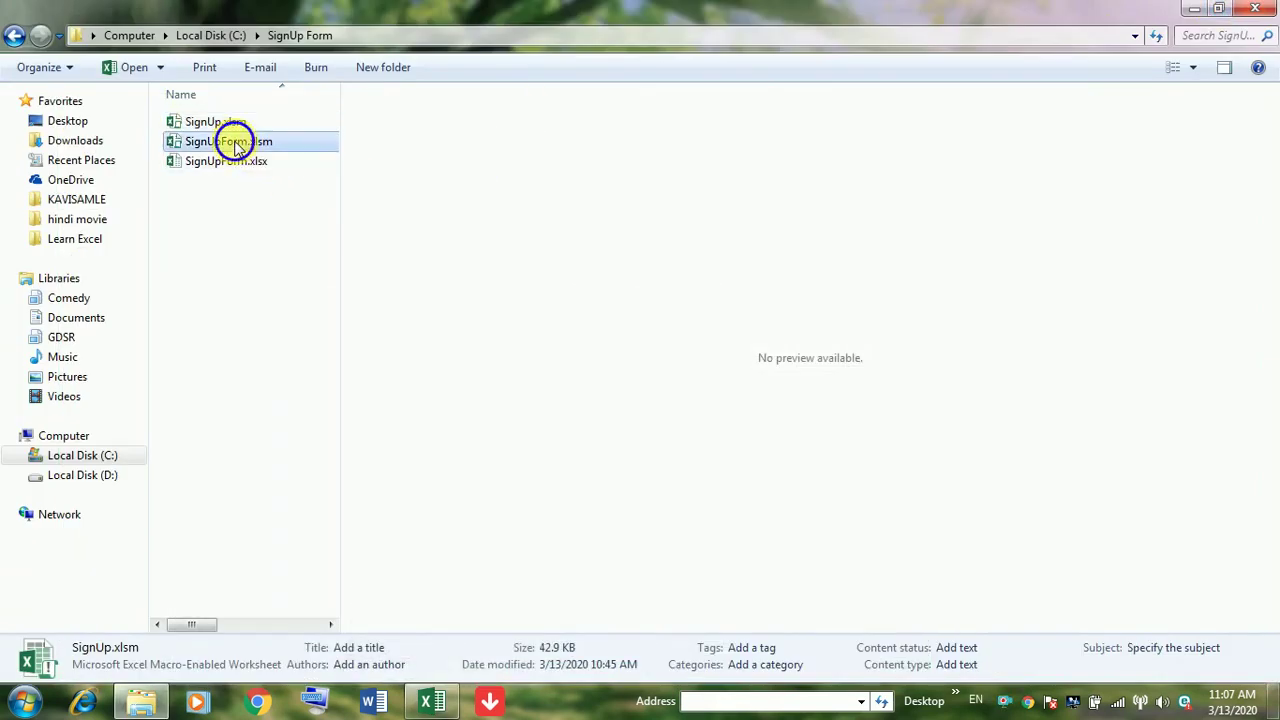
right_click(238, 145)
click(270, 152)
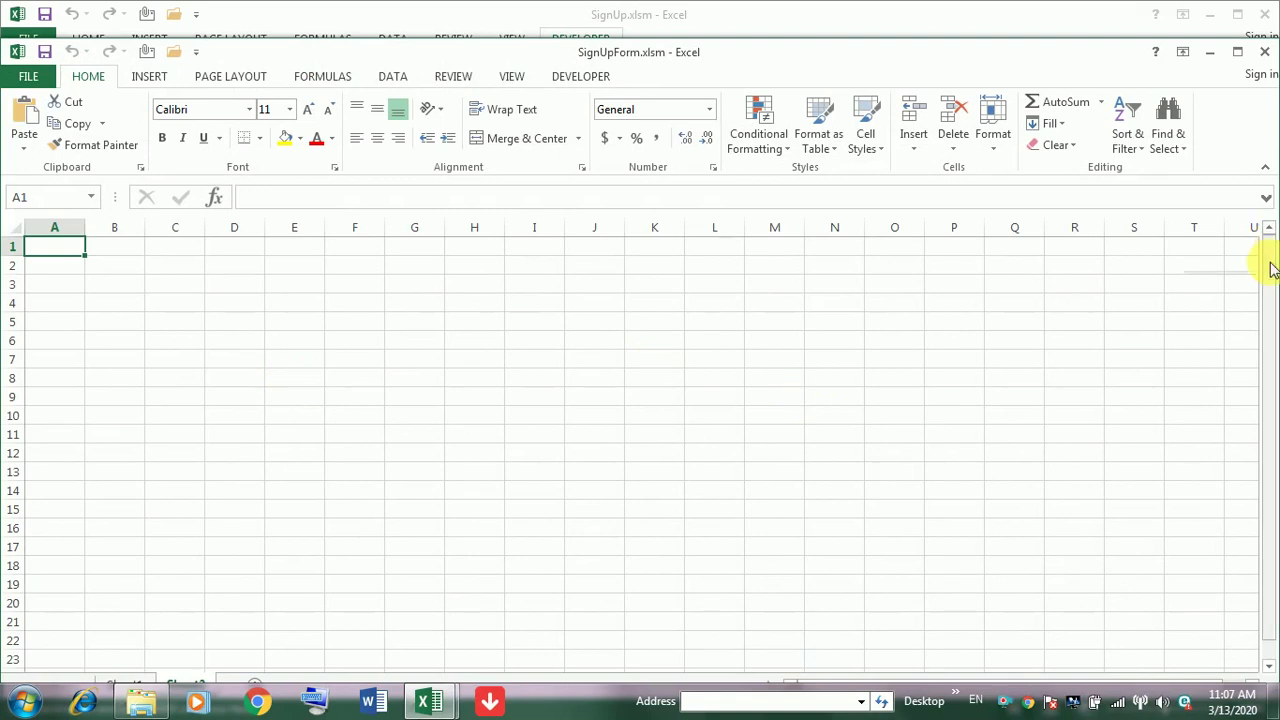
Maximize SignUpForm.xlsm and paste the drop-down list data at A1 of Sheet2.
drag(1270, 268, 1266, 423)
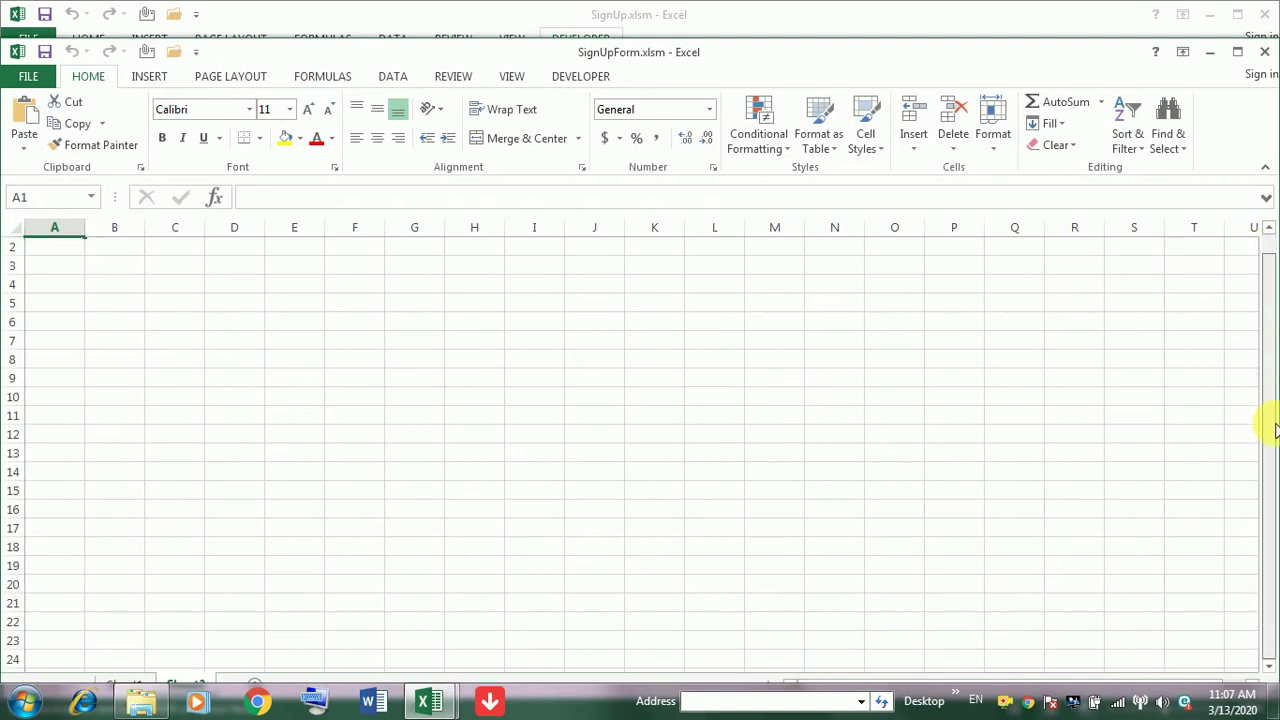
click(1272, 338)
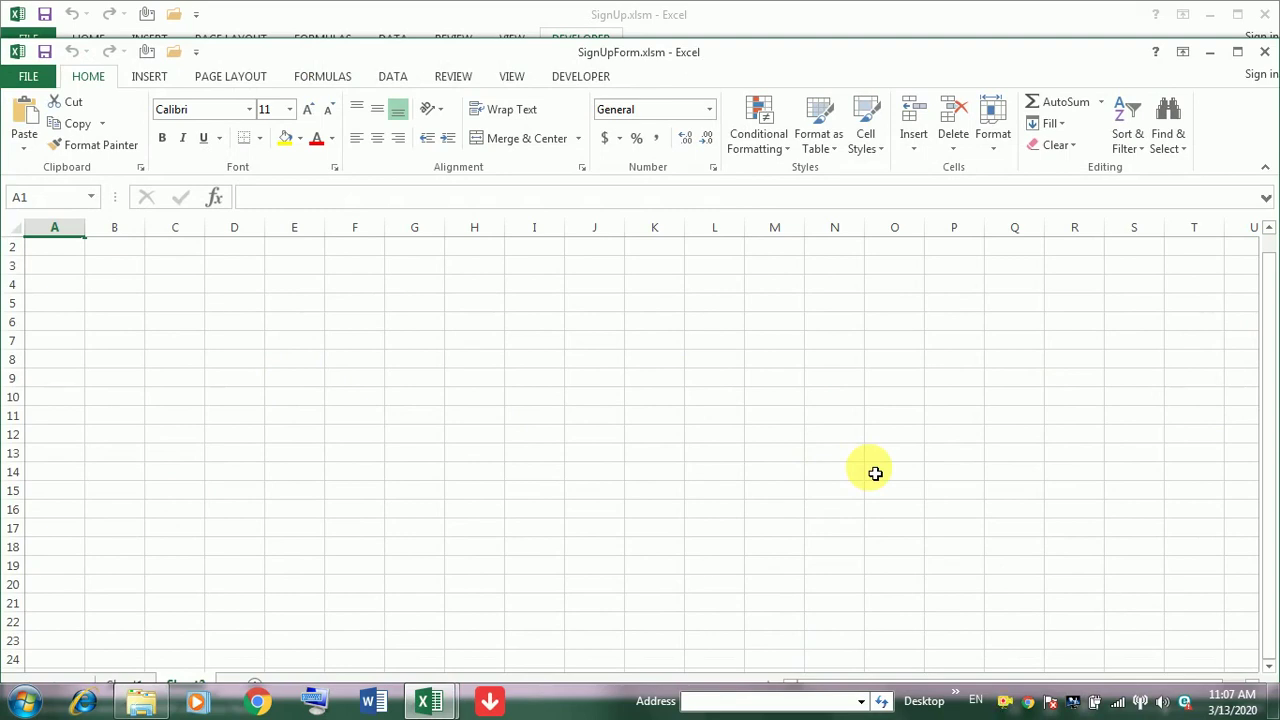
double_click(742, 56)
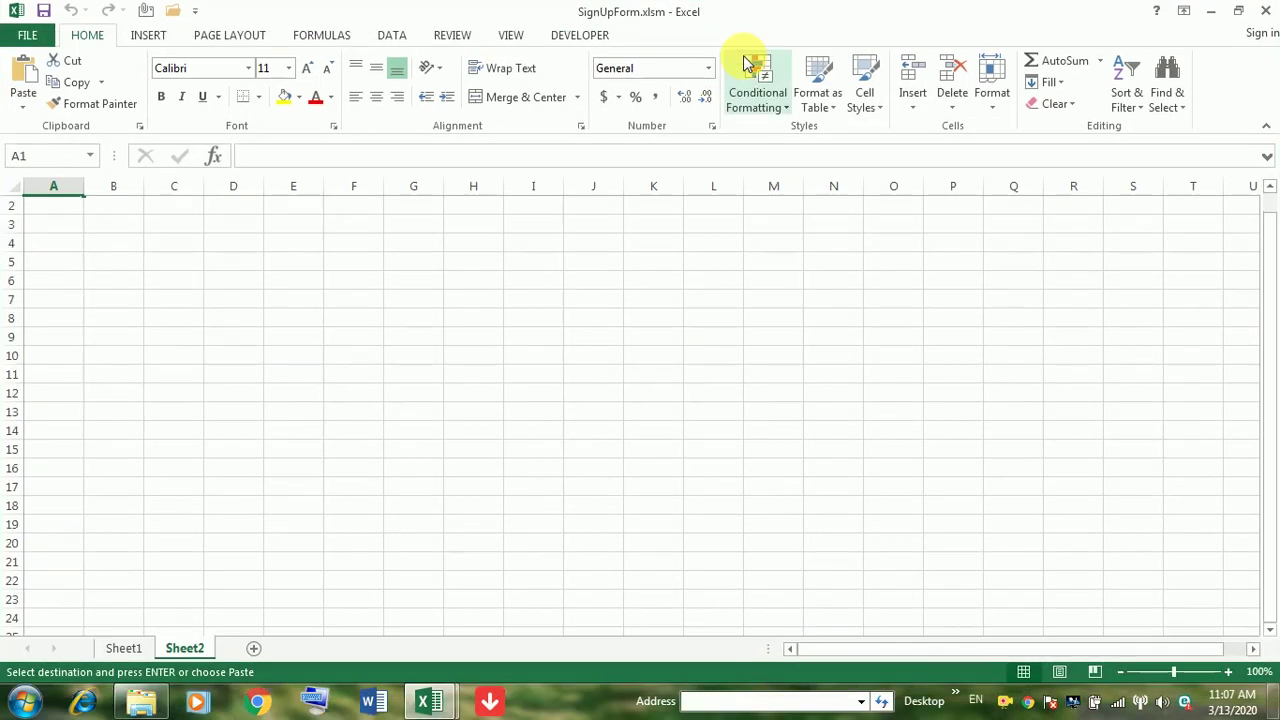
click(43, 206)
drag(1271, 300, 1267, 258)
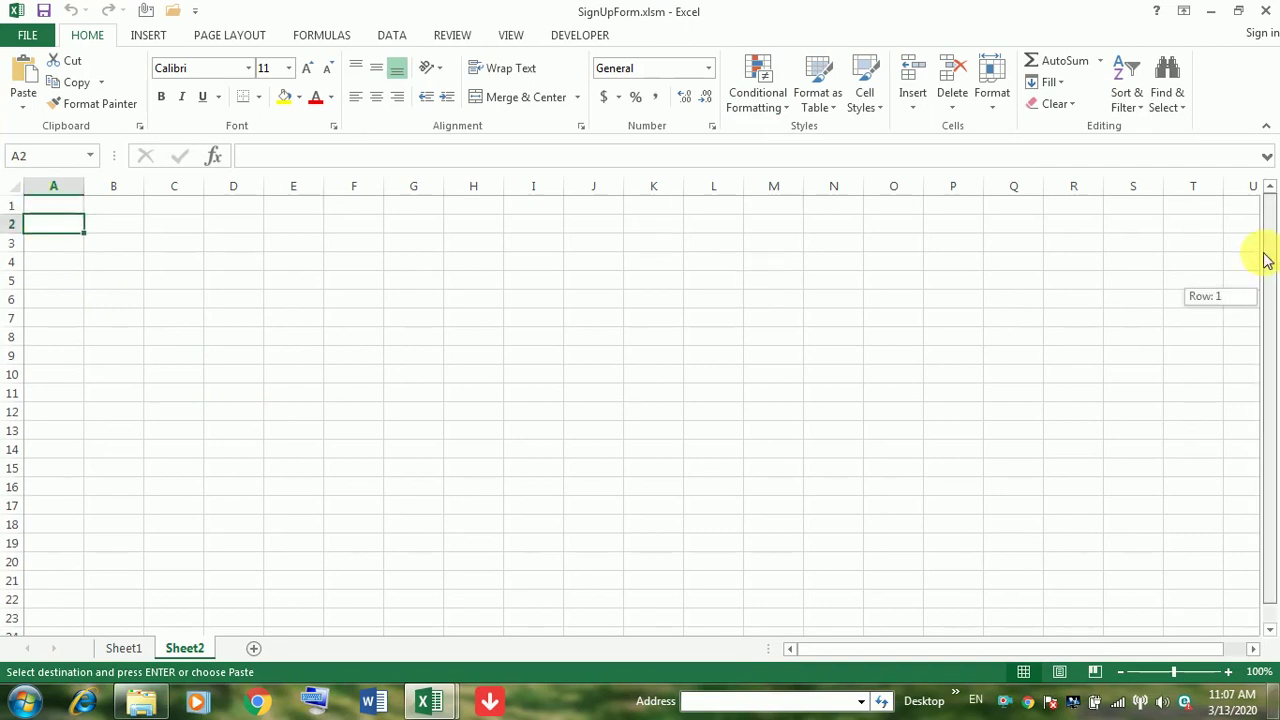
click(59, 207)
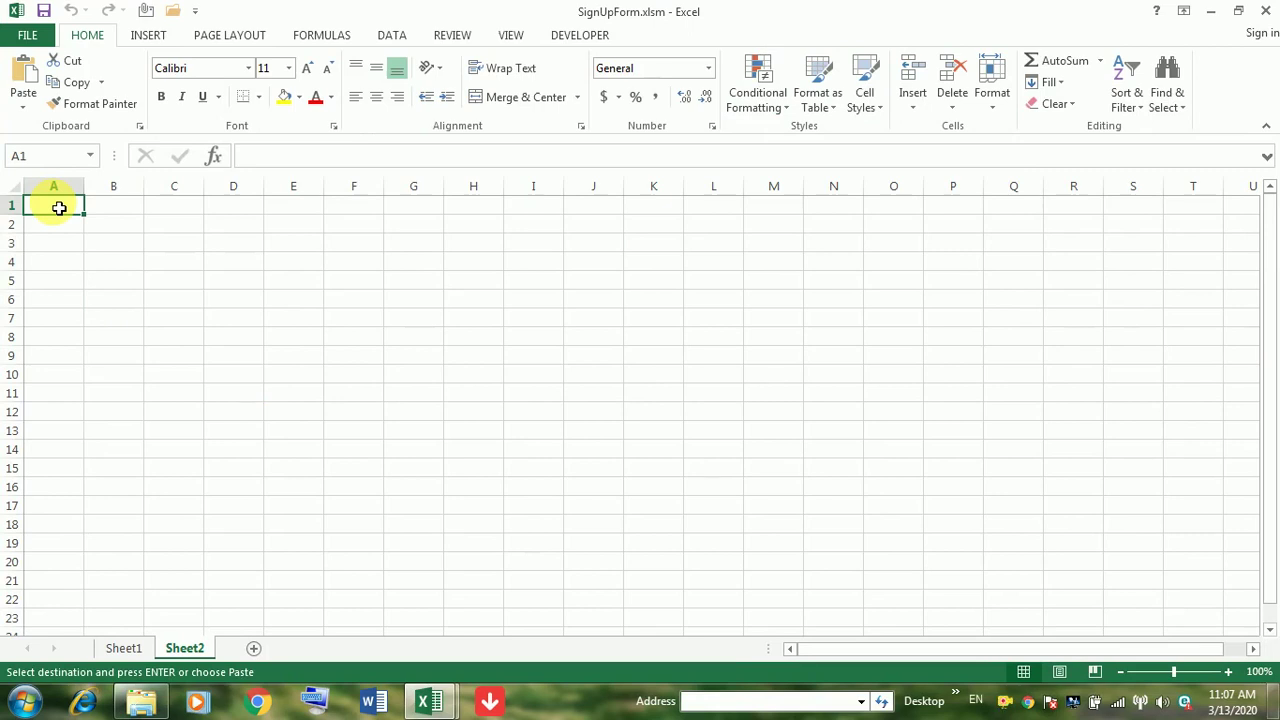
key(ctrl+v)
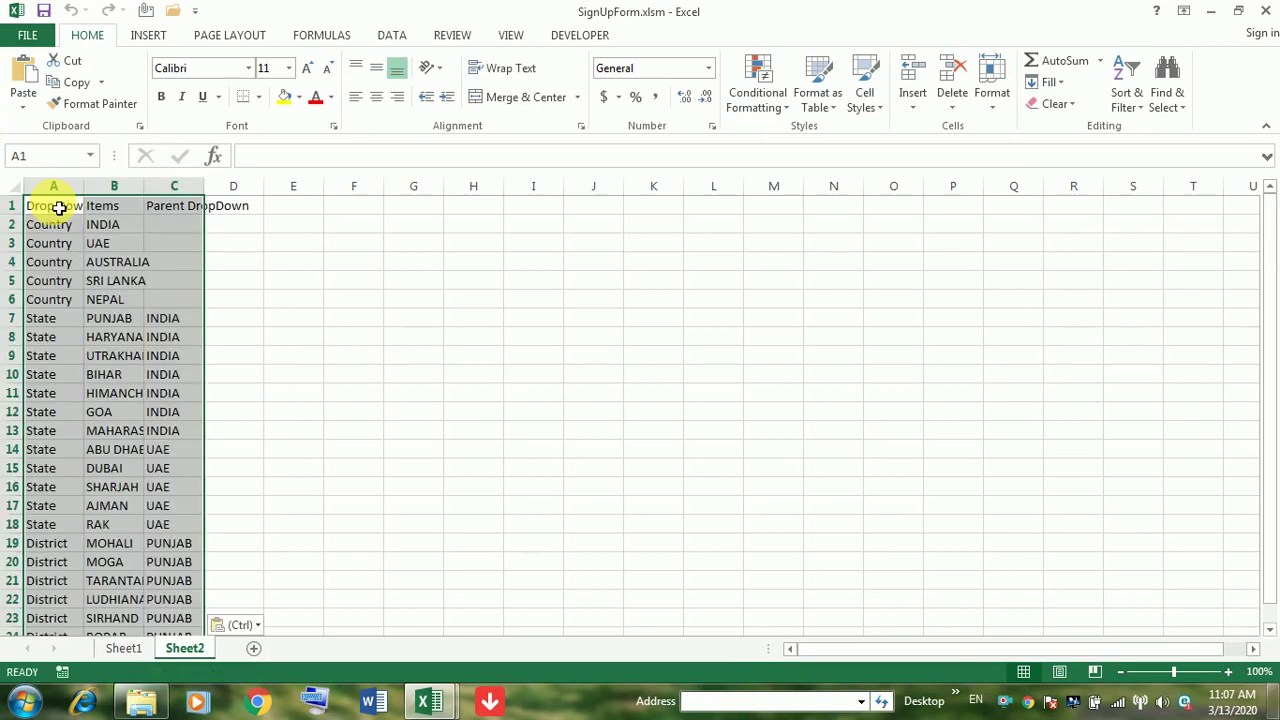
Autofit columns A, B and C to their contents.
double_click(144, 187)
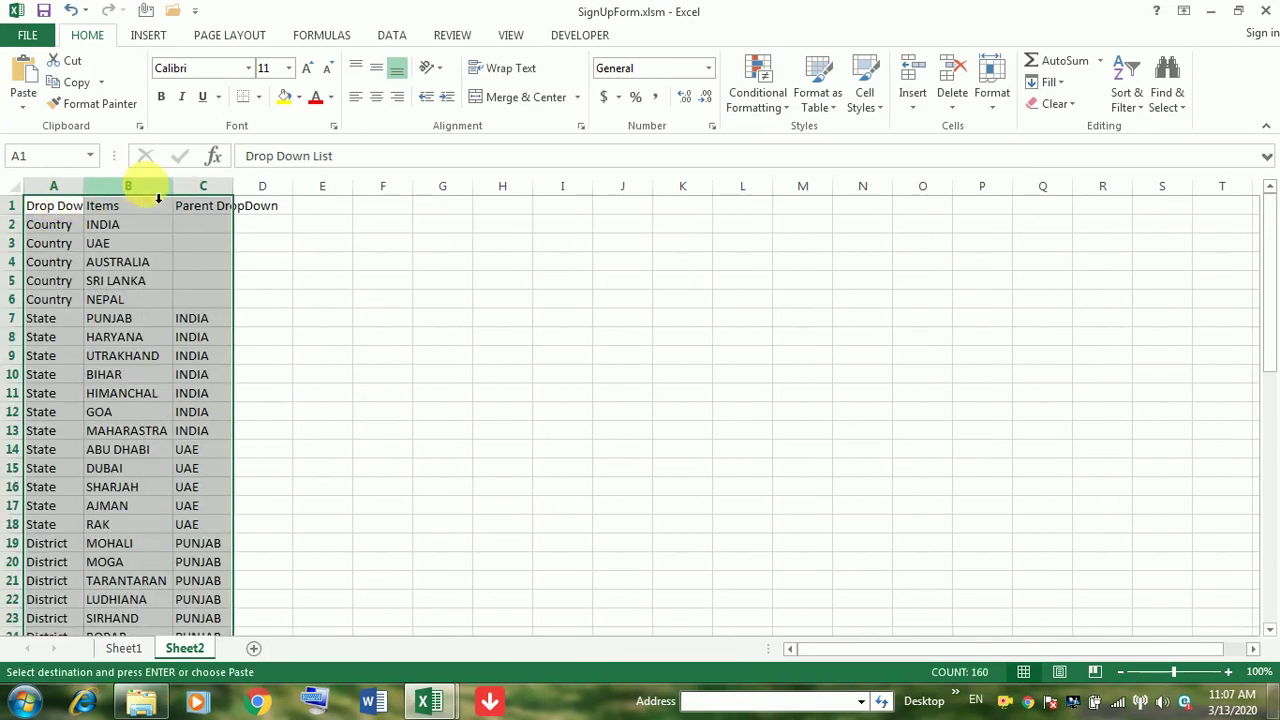
double_click(84, 187)
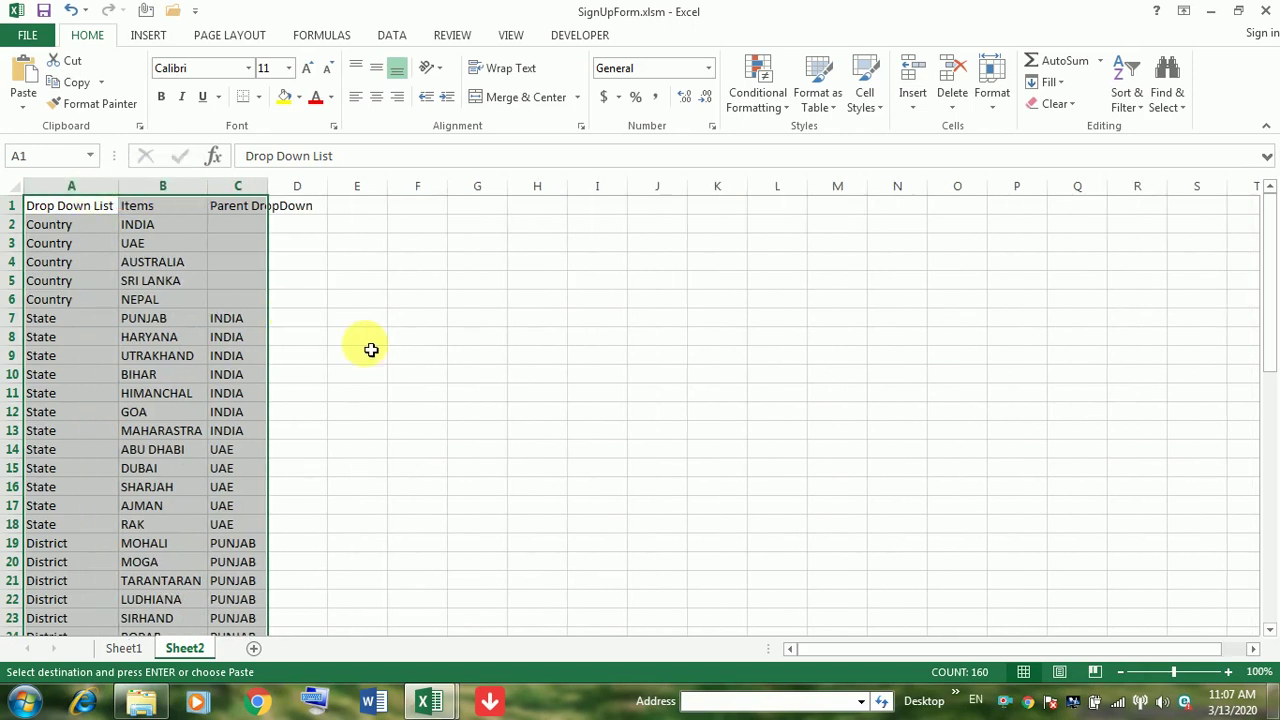
double_click(268, 187)
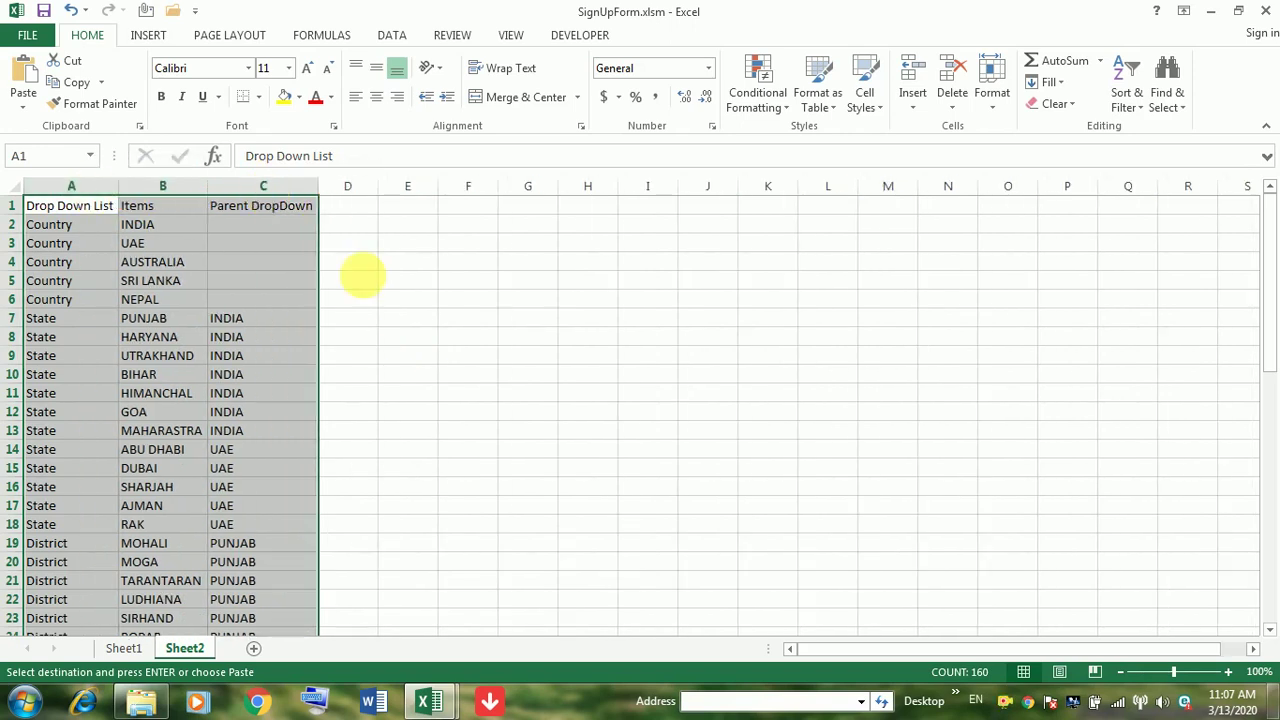
click(410, 318)
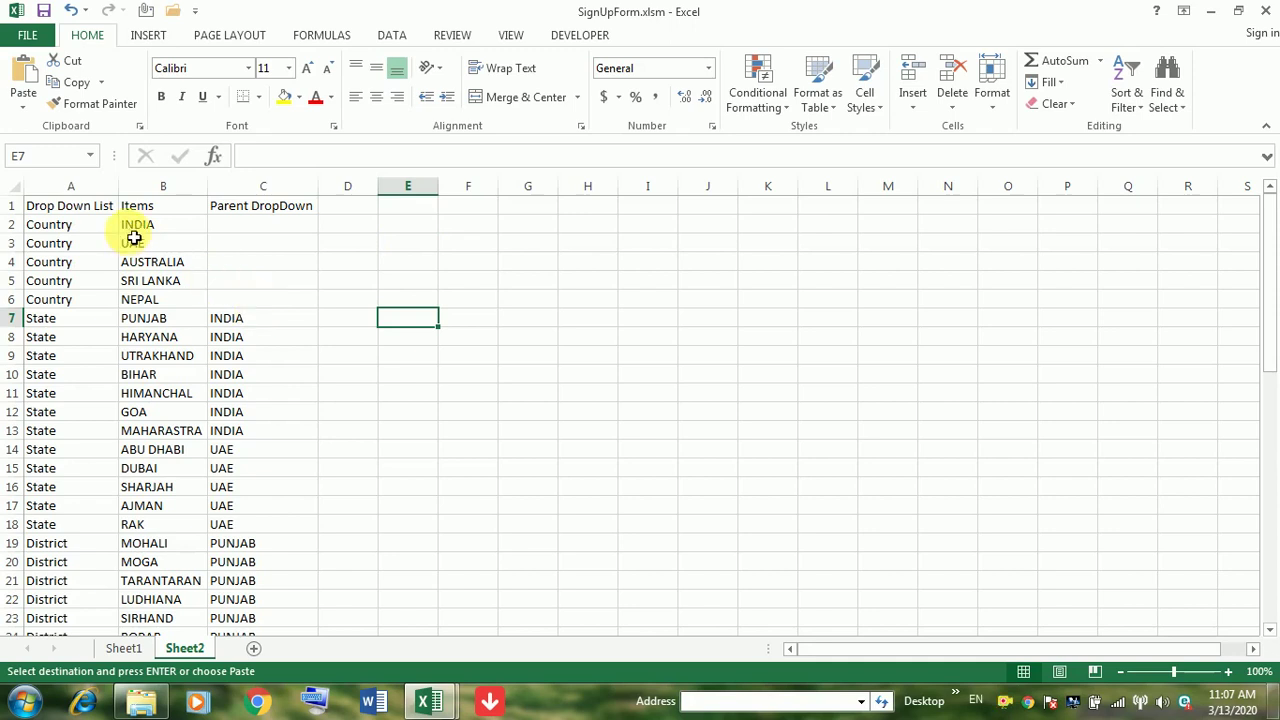
drag(139, 231, 158, 301)
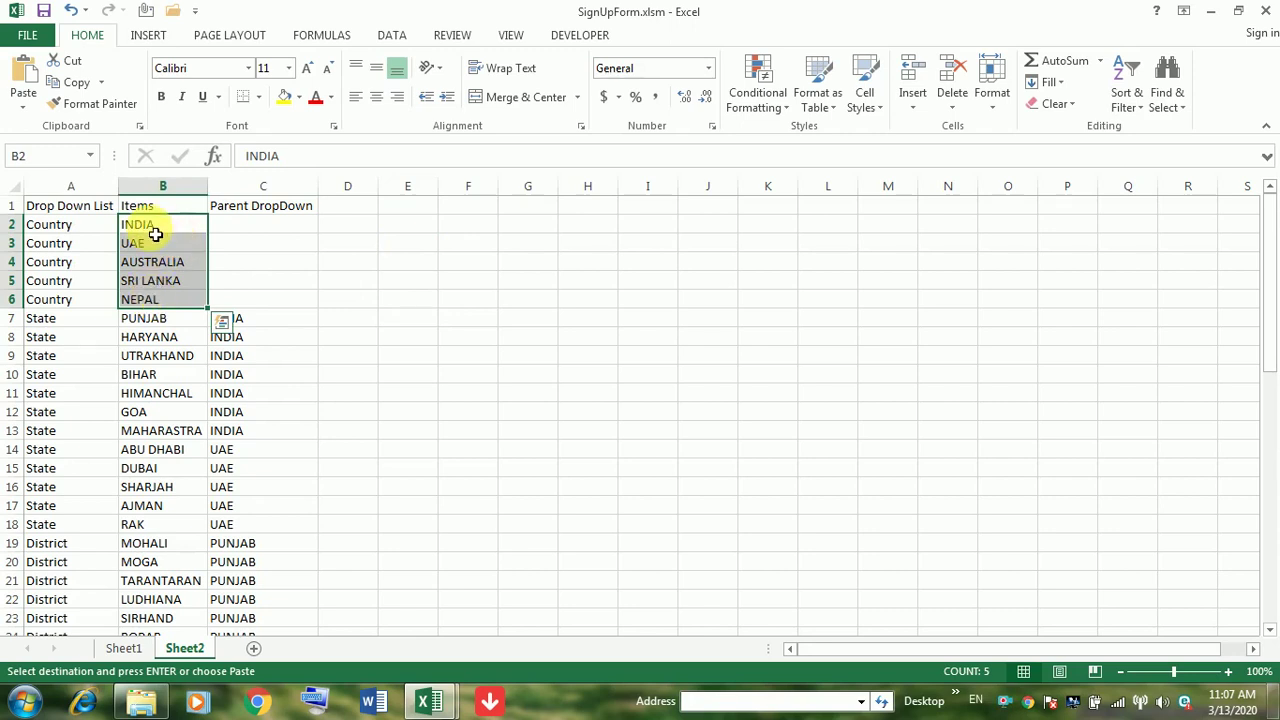
drag(158, 231, 160, 305)
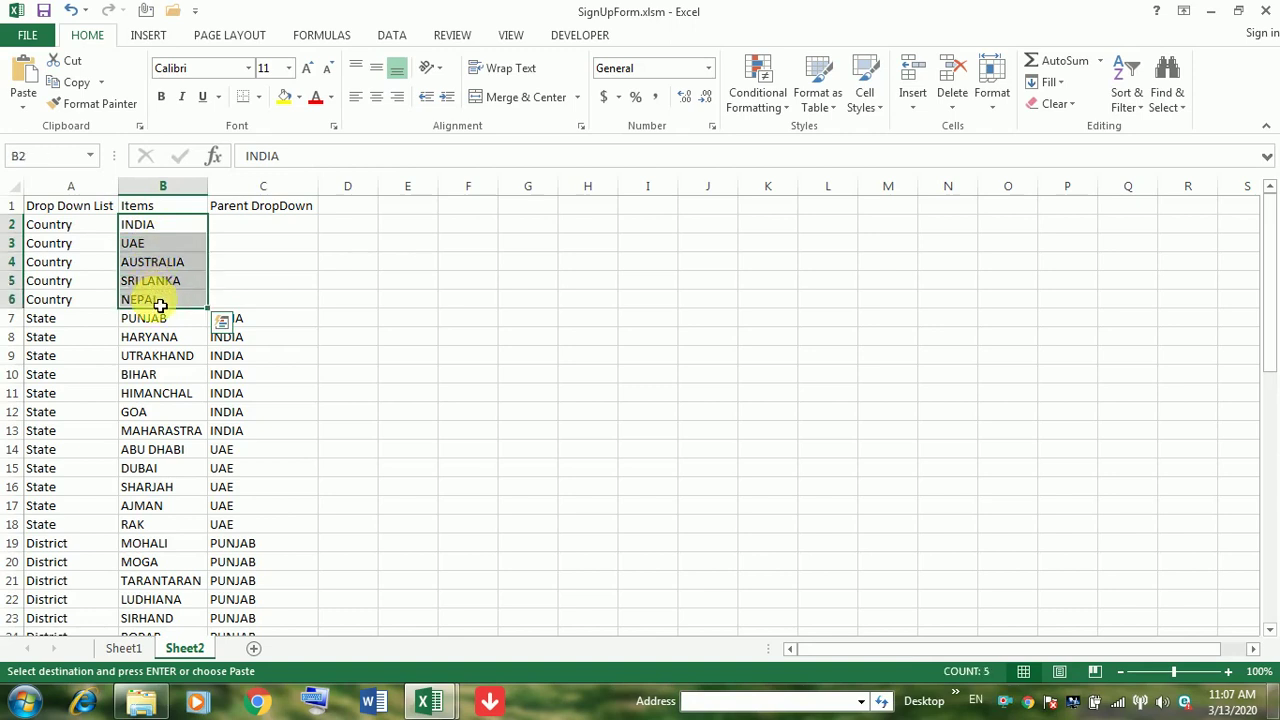
click(89, 327)
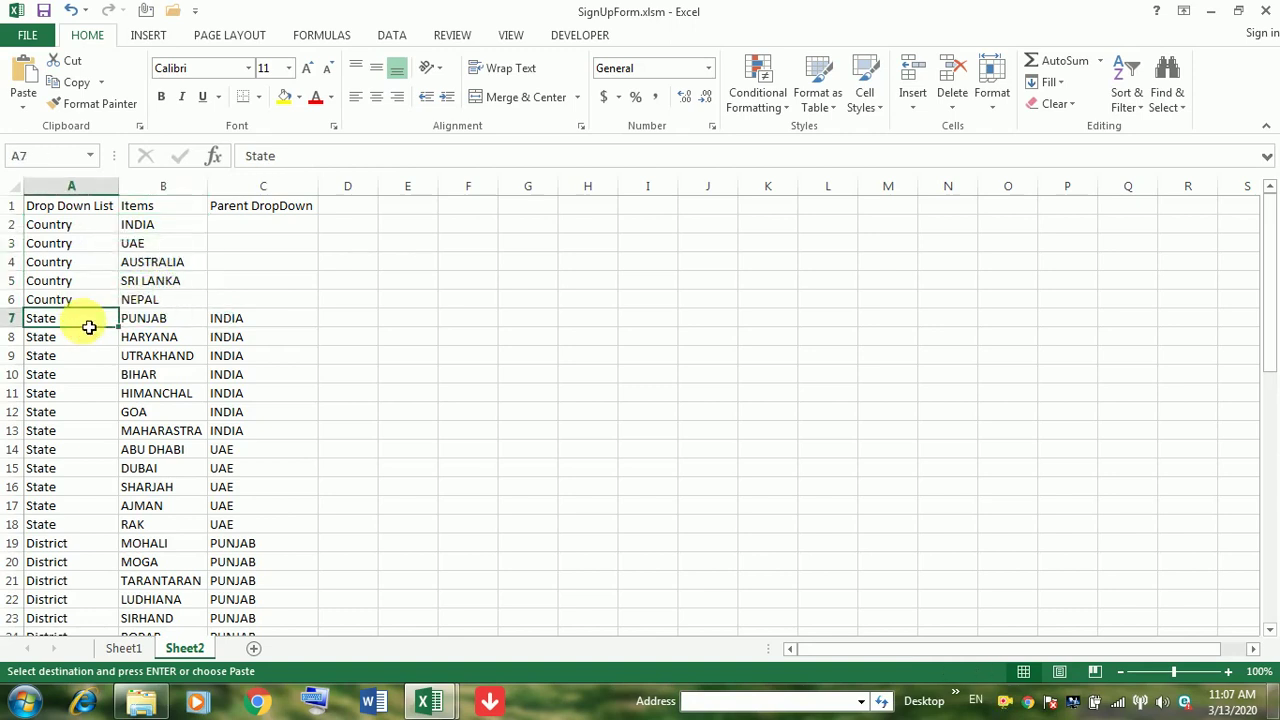
drag(89, 327, 71, 537)
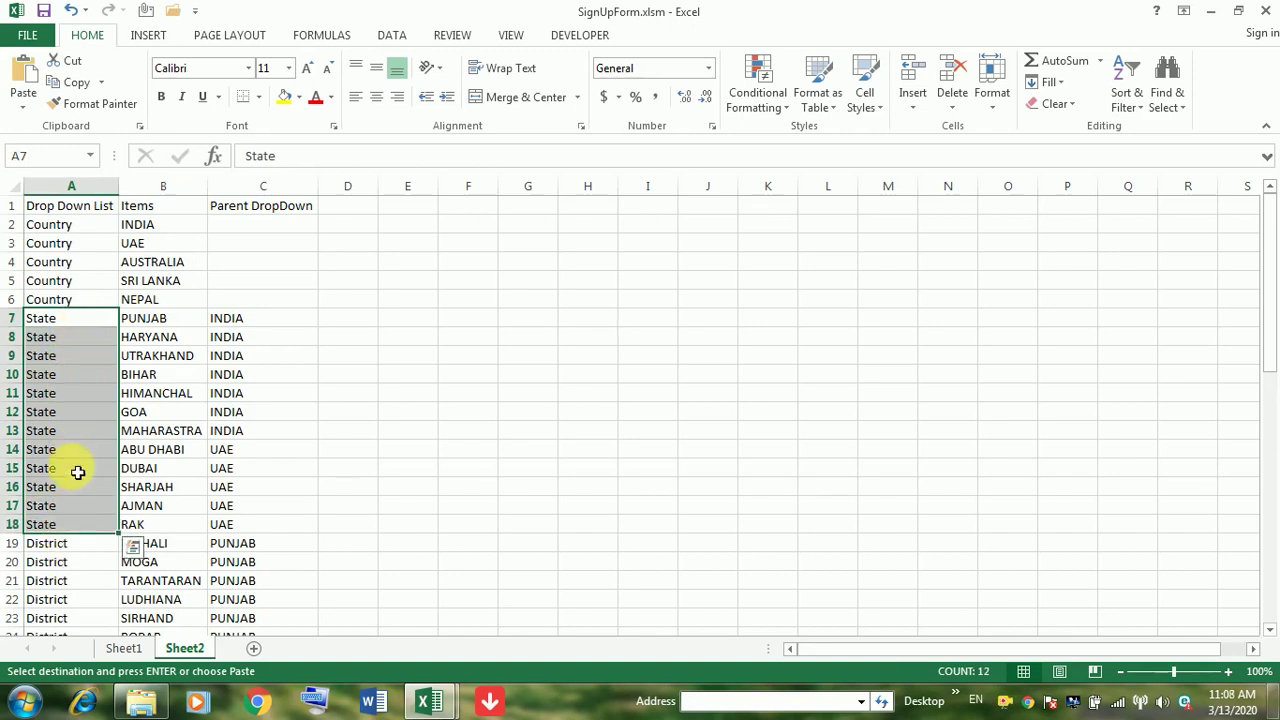
mouse_move(80, 550)
mouse_down()
mouse_move(78, 627)
mouse_move(72, 523)
mouse_up()
click(74, 525)
drag(82, 568, 84, 653)
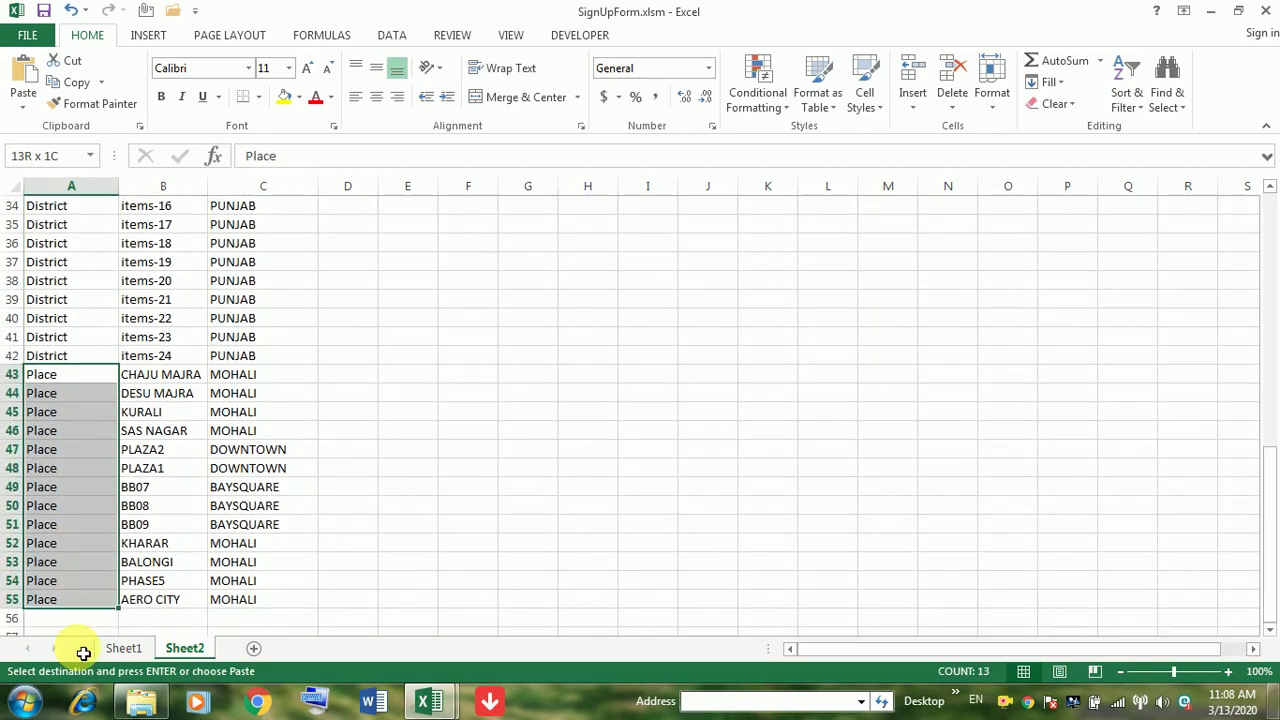
drag(84, 653, 83, 591)
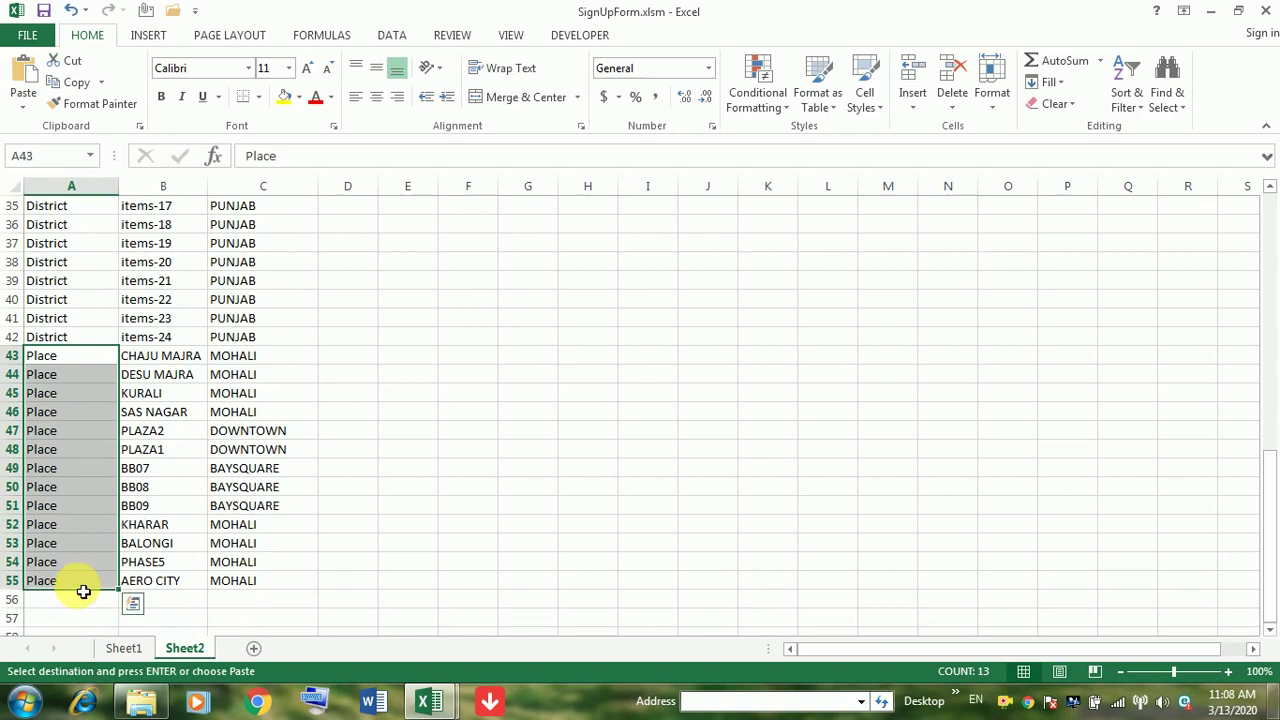
click(329, 583)
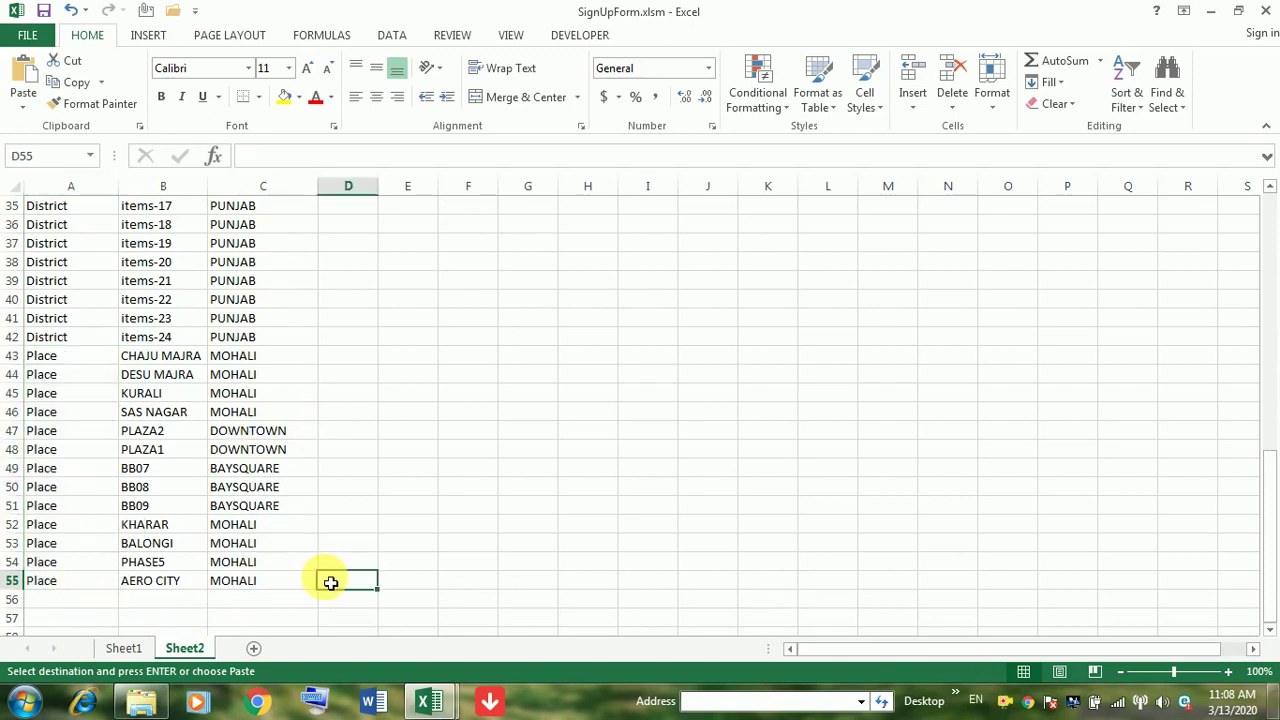
drag(1270, 487, 1270, 155)
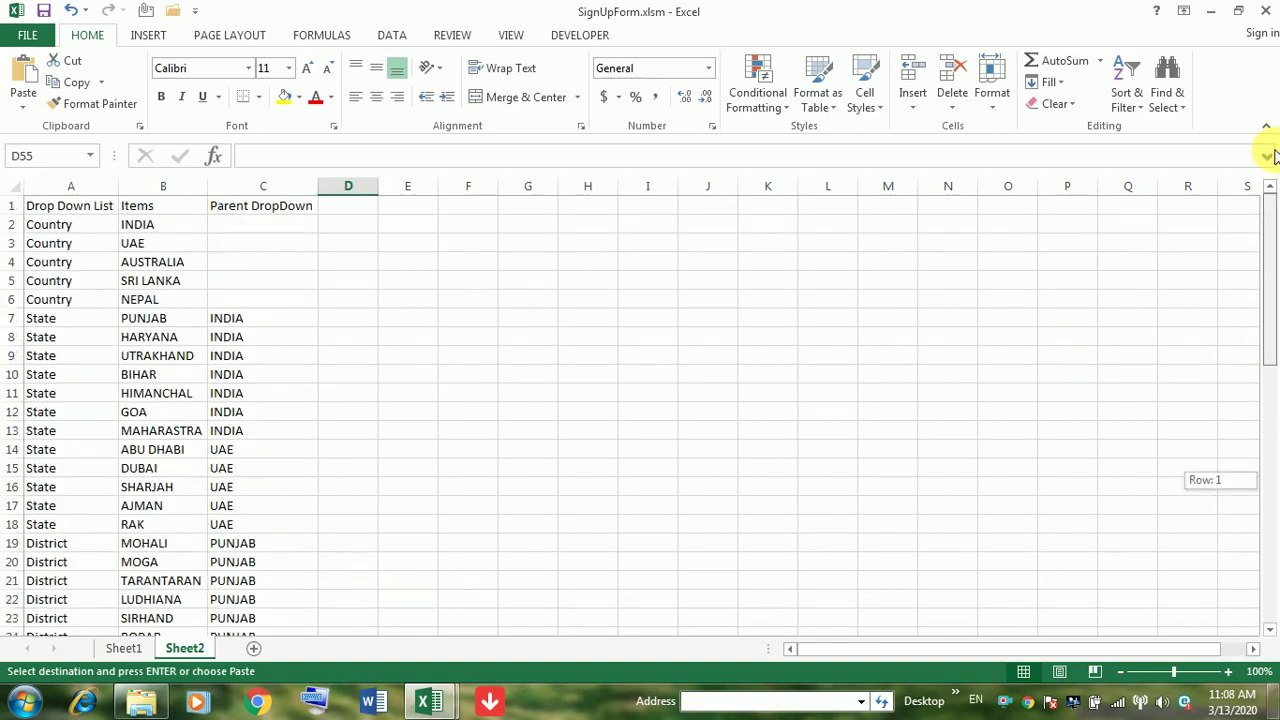
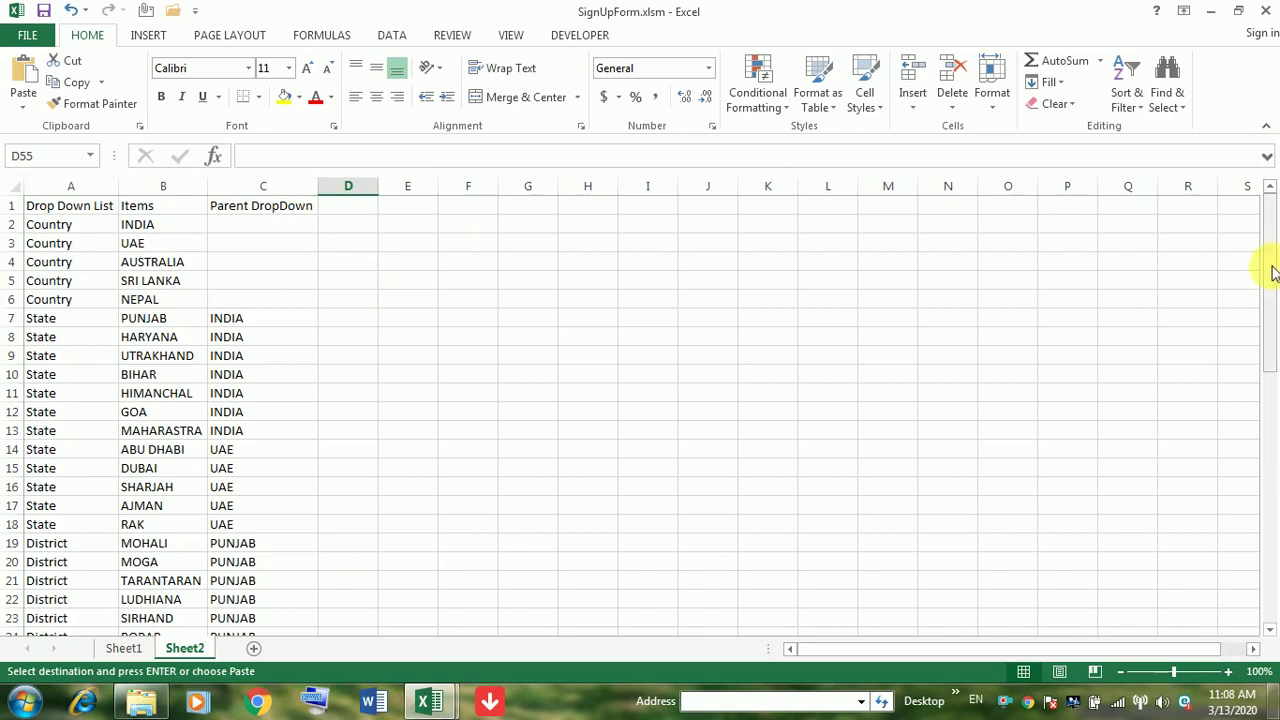
Save the workbook.
drag(1271, 268, 1276, 580)
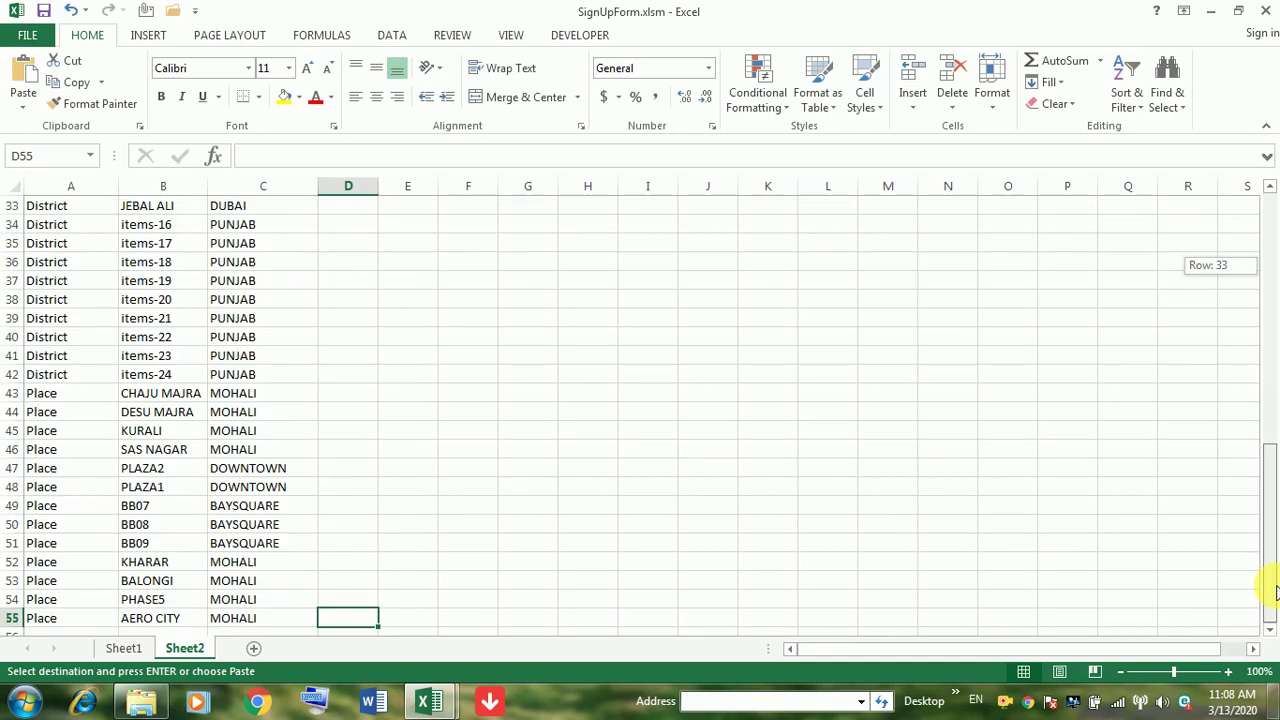
drag(1274, 543, 1249, 208)
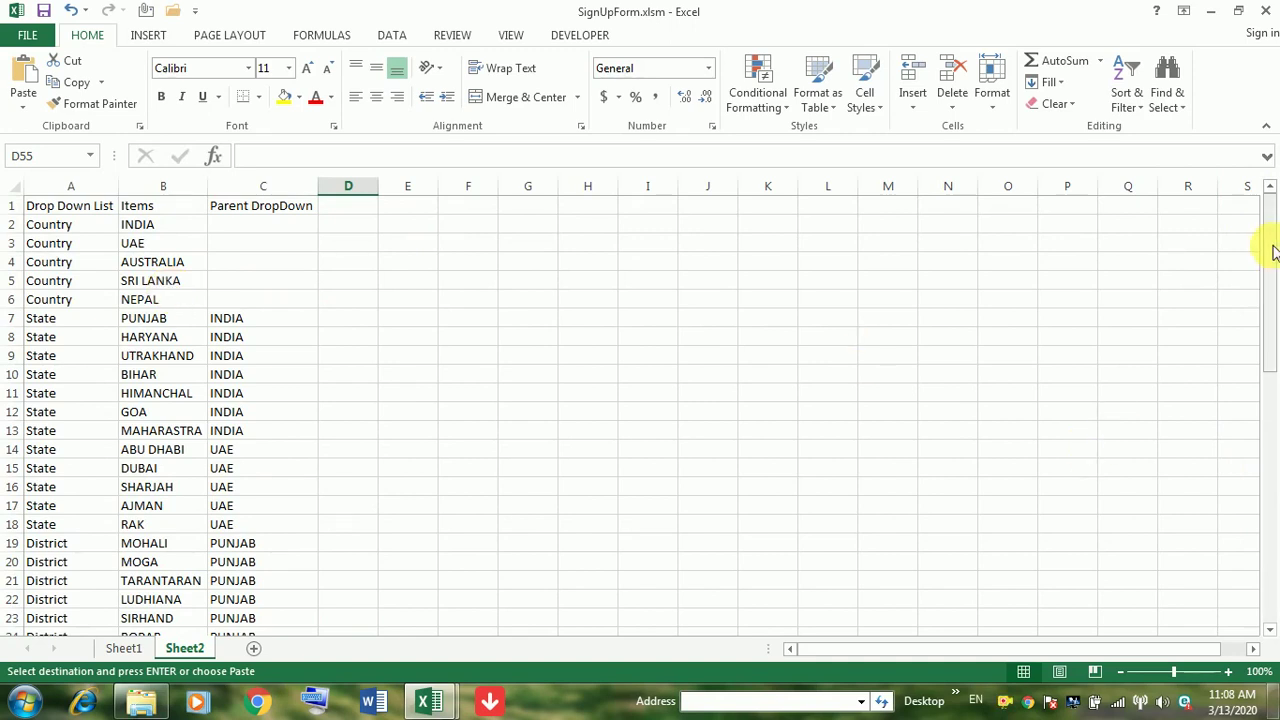
mouse_move(1272, 246)
mouse_down()
mouse_move(1268, 537)
mouse_move(1270, 228)
mouse_up()
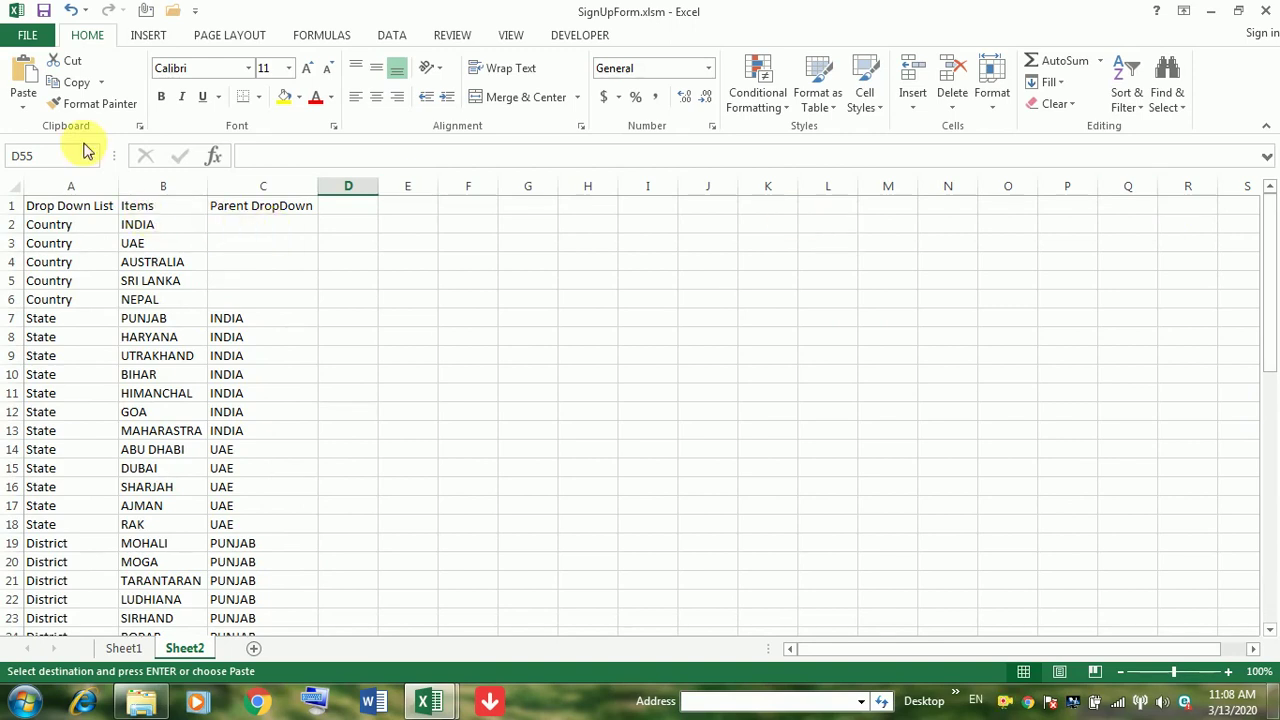
click(43, 11)
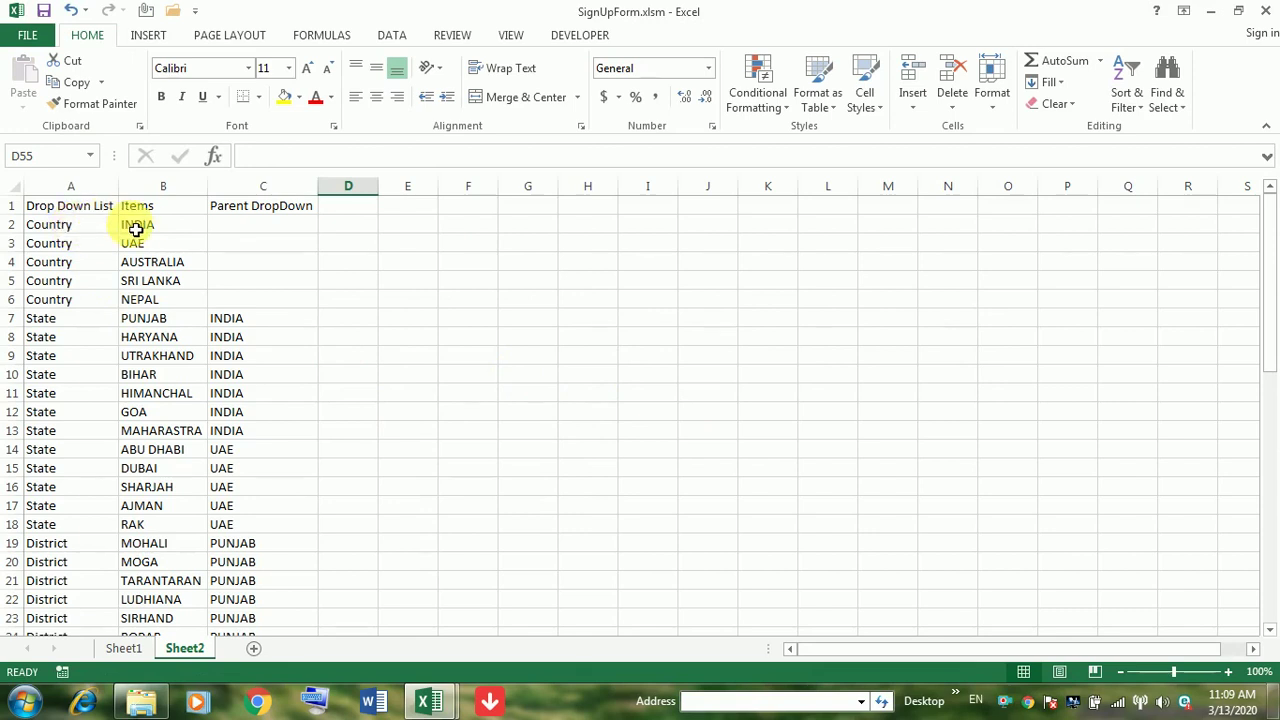
Check that state parents in column C match INDIA (B2) and district parents match PUNJAB (B7).
drag(136, 229, 148, 308)
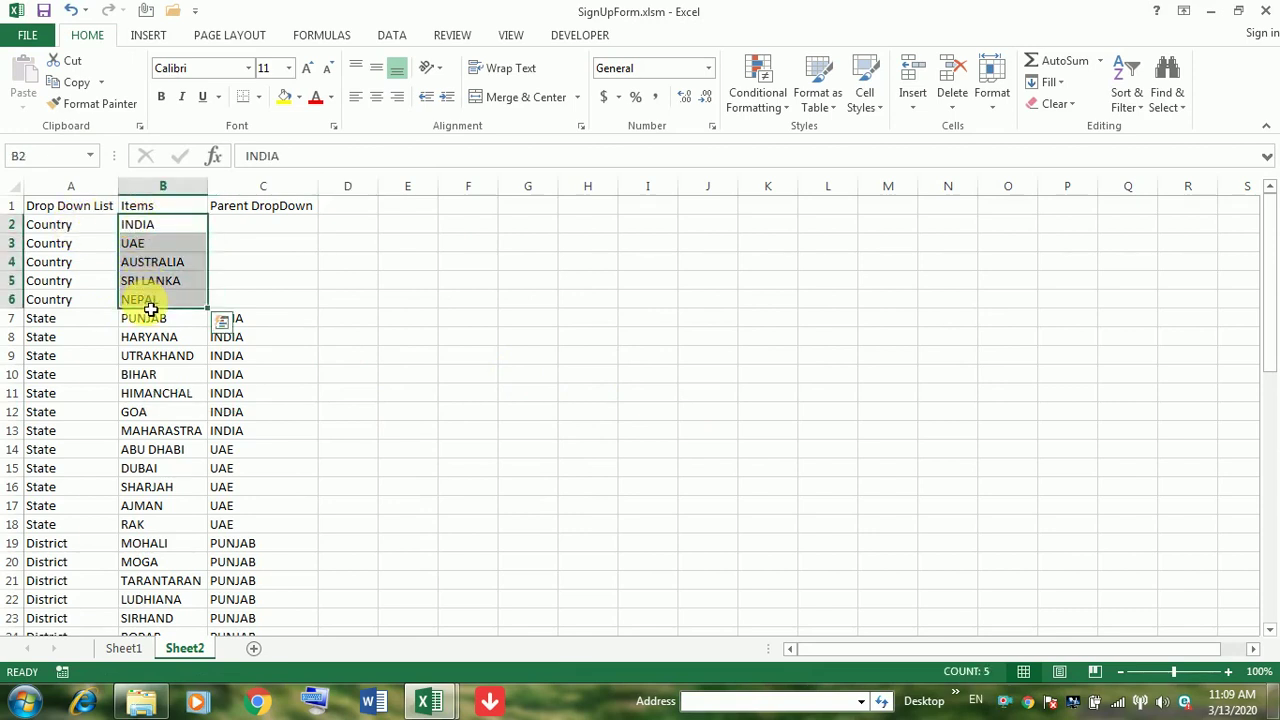
click(261, 319)
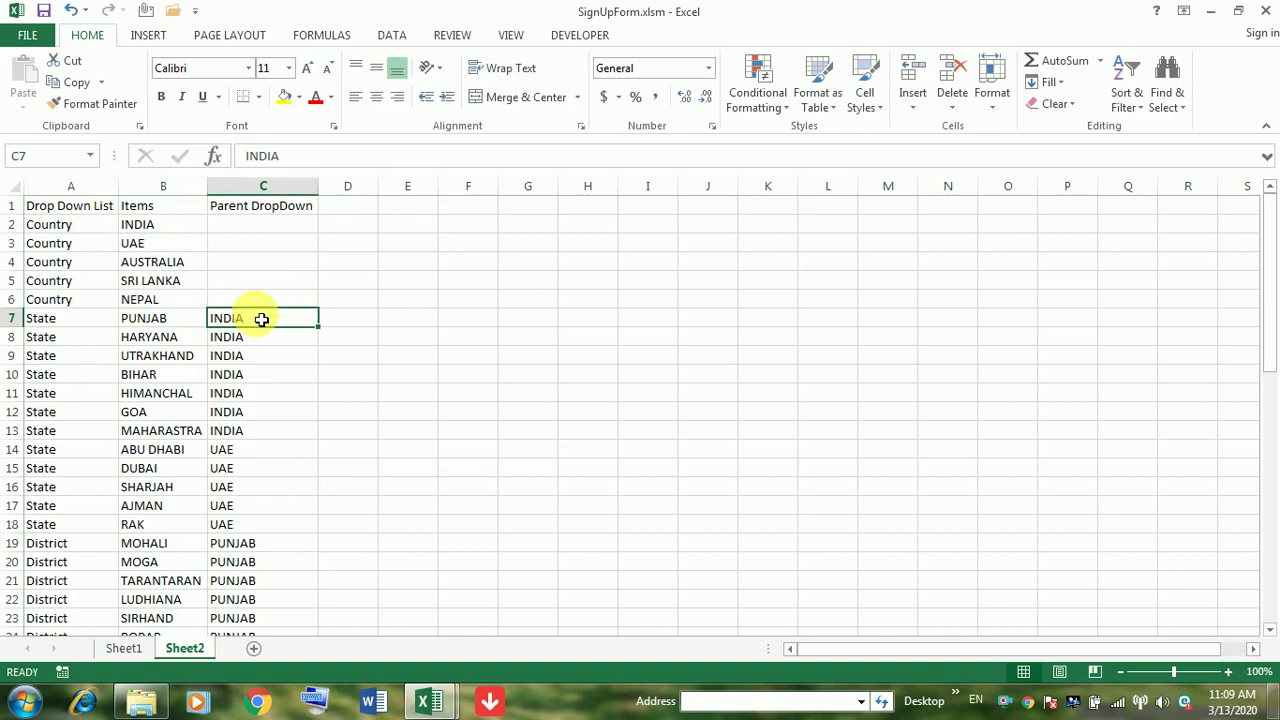
drag(261, 319, 262, 437)
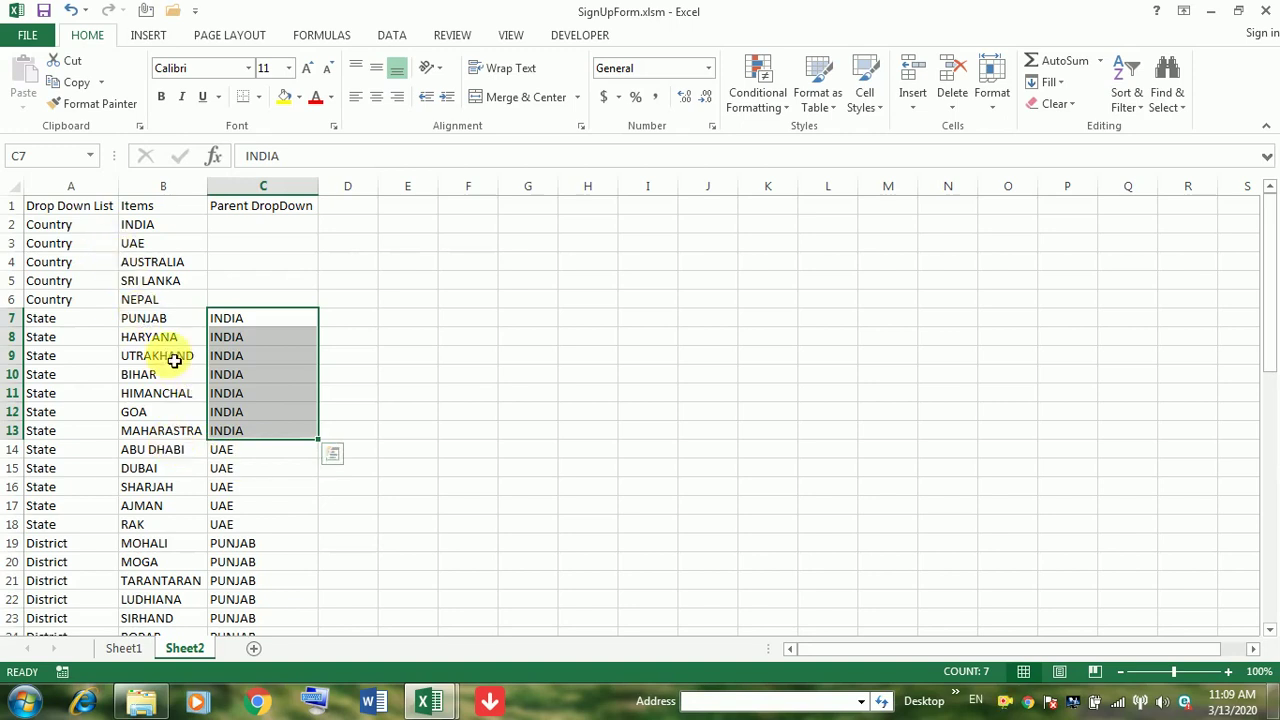
click(152, 320)
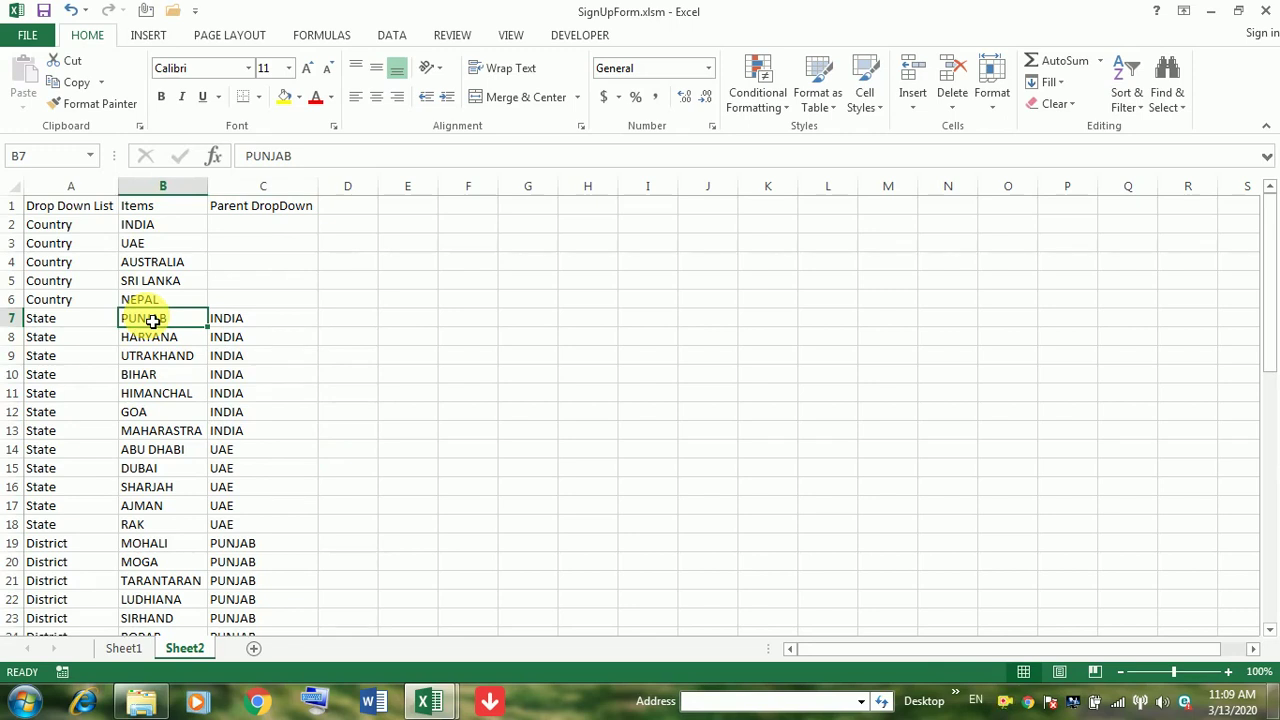
click(252, 549)
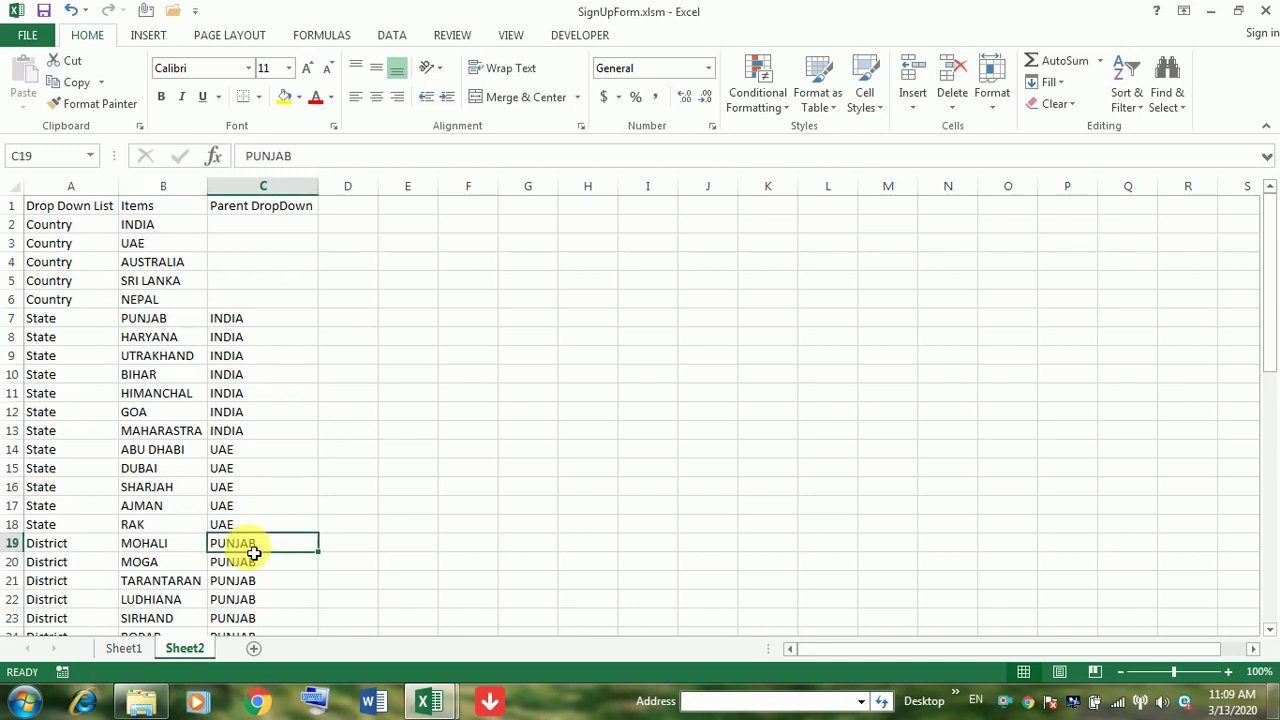
click(160, 316)
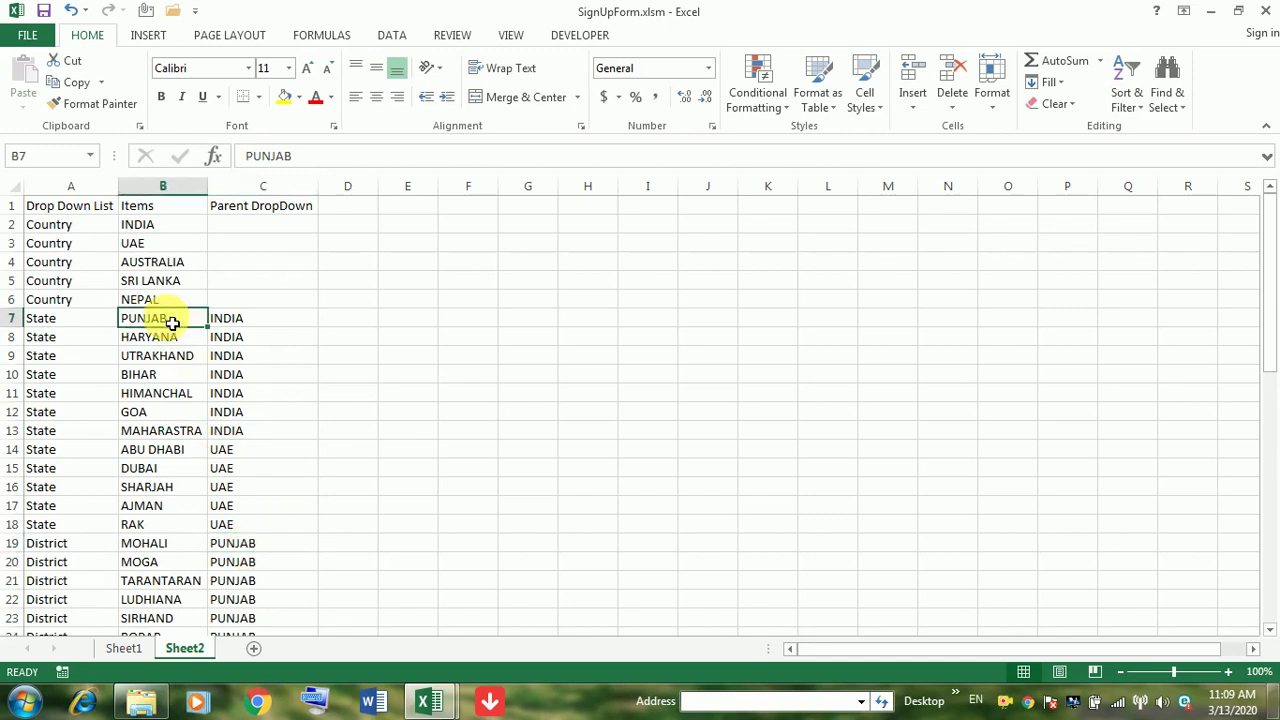
click(256, 549)
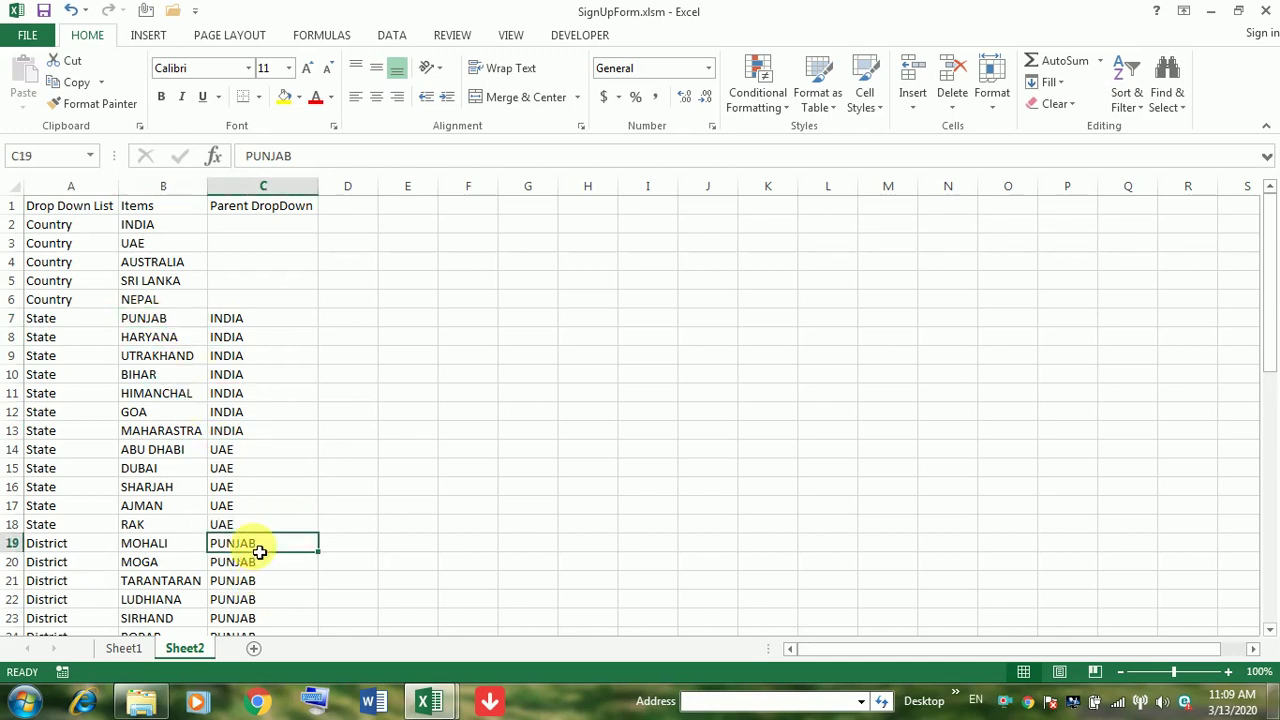
click(155, 322)
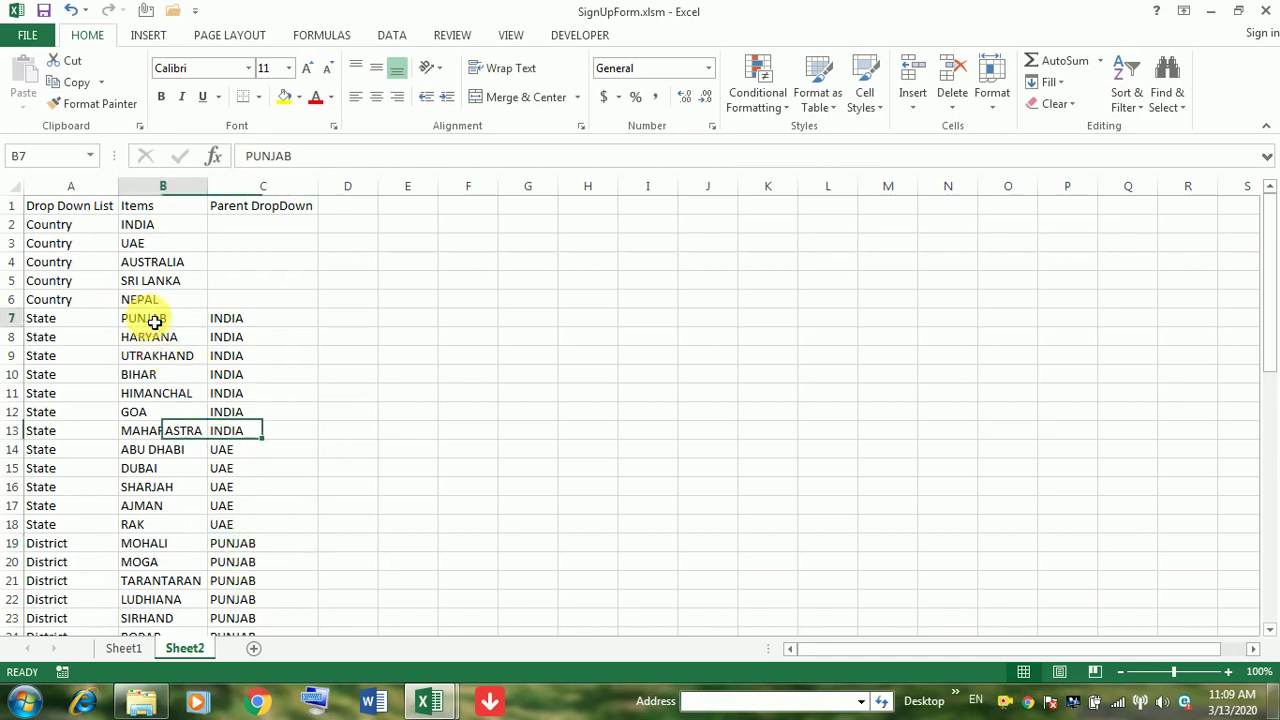
click(147, 230)
click(238, 322)
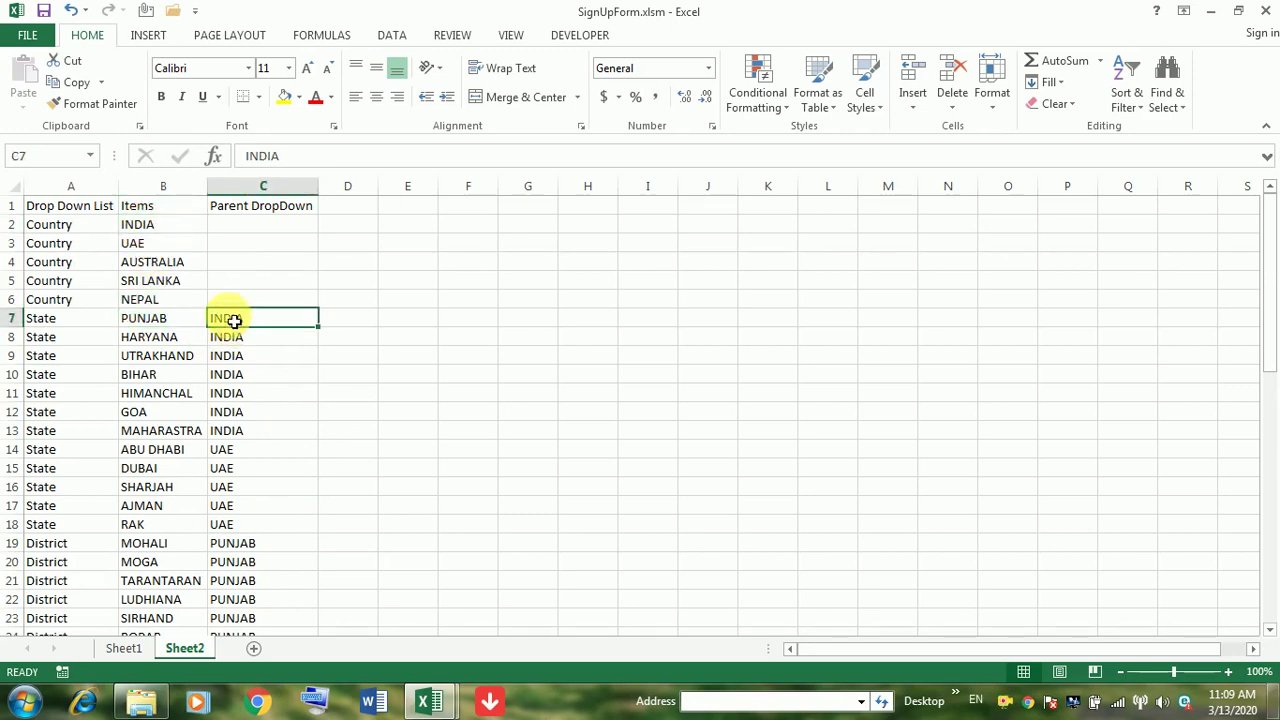
click(165, 233)
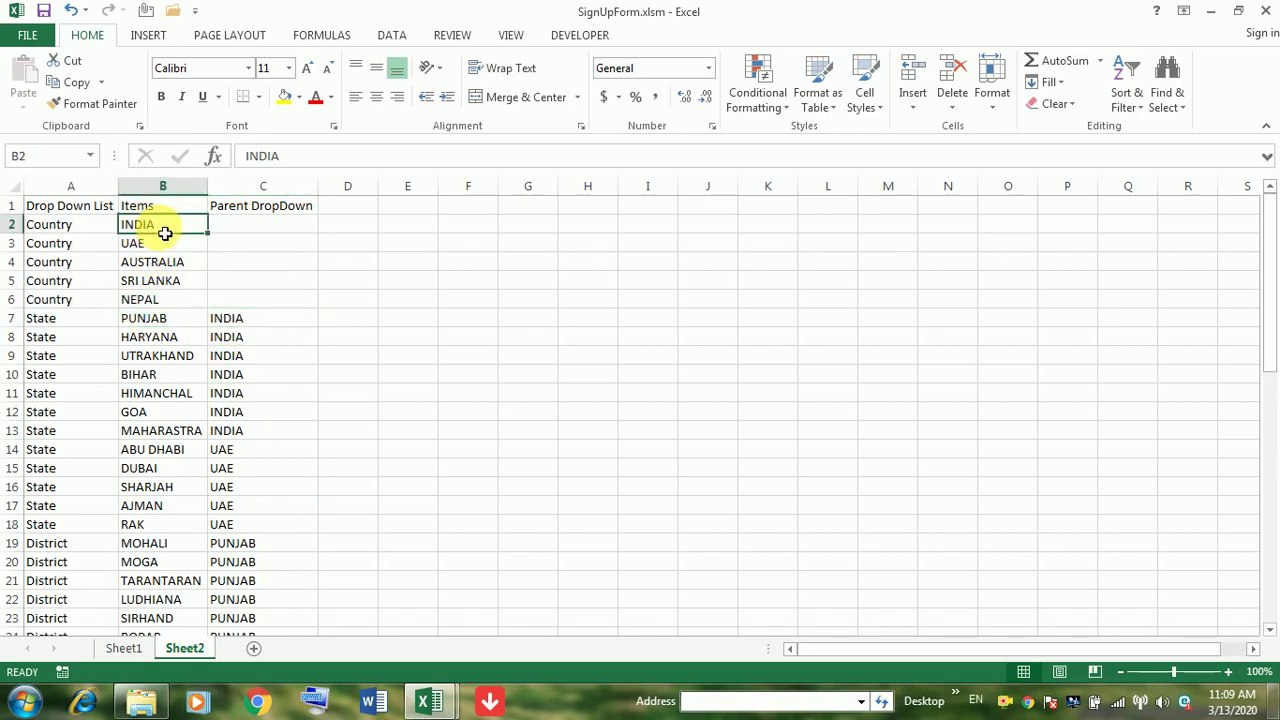
click(239, 325)
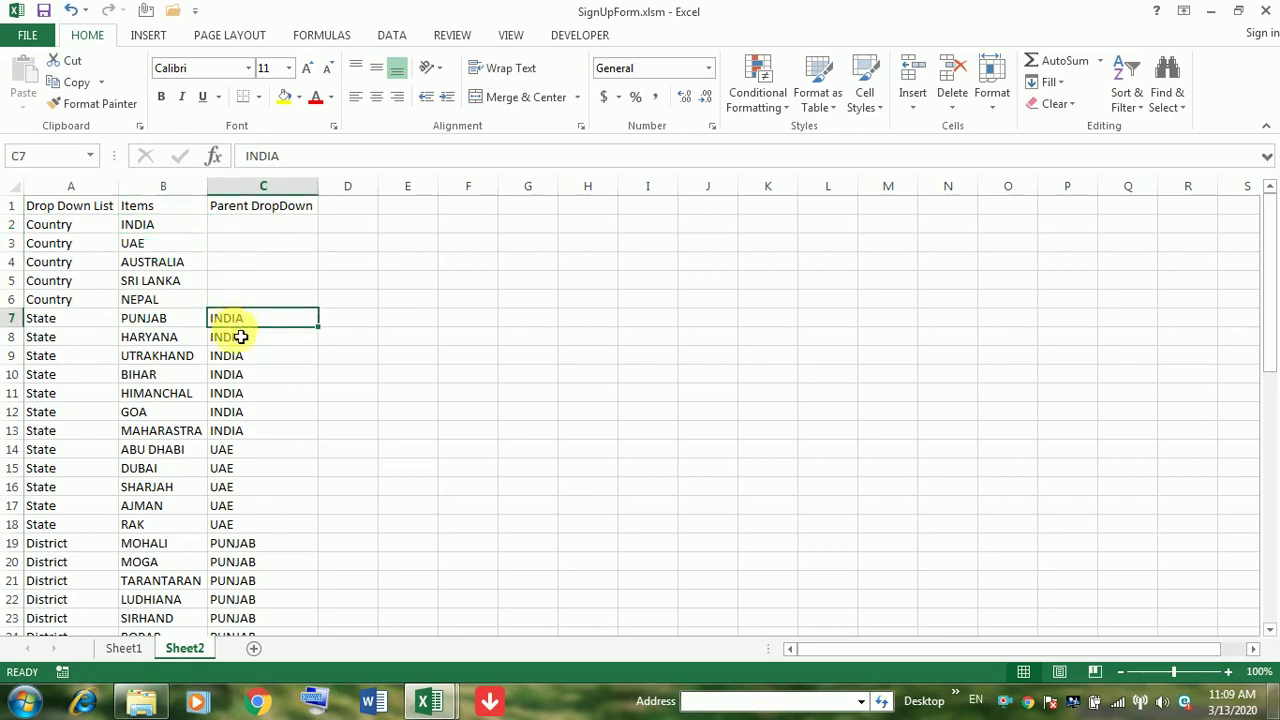
Select the PUNJAB parent range C19:C27 and inspect C26's text in the formula bar.
click(267, 547)
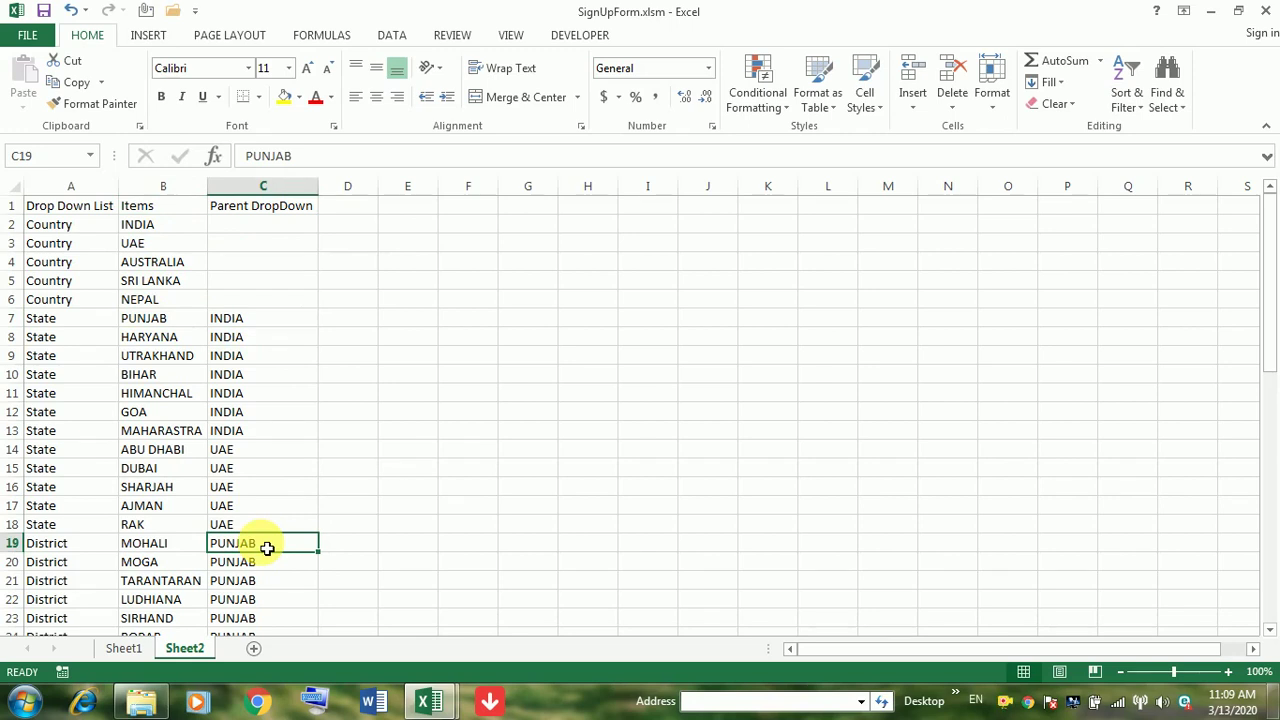
drag(267, 547, 269, 658)
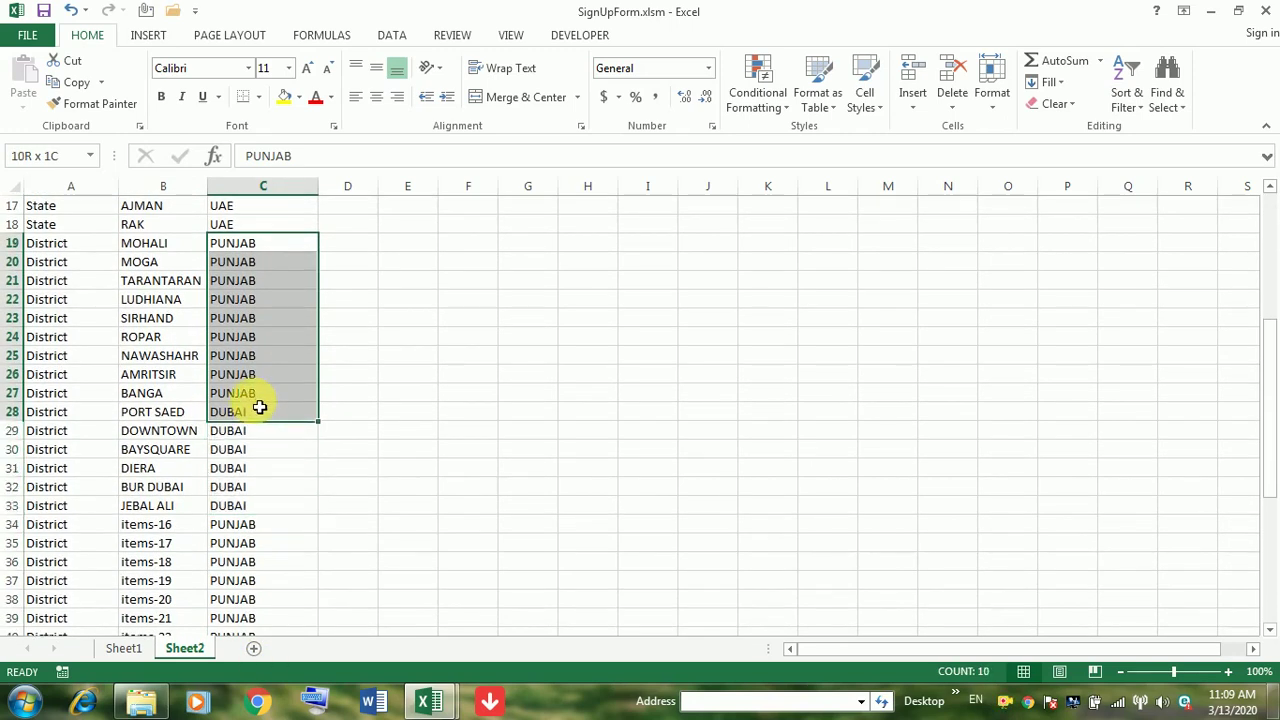
drag(269, 658, 257, 399)
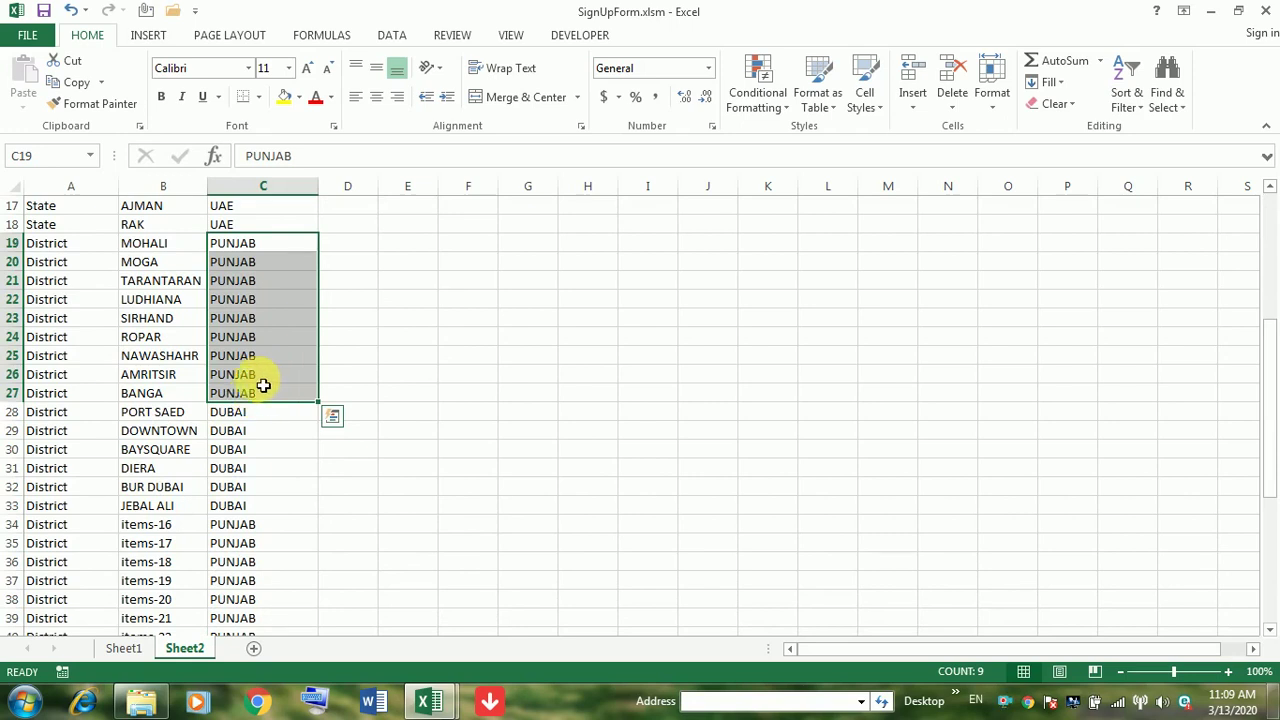
click(258, 379)
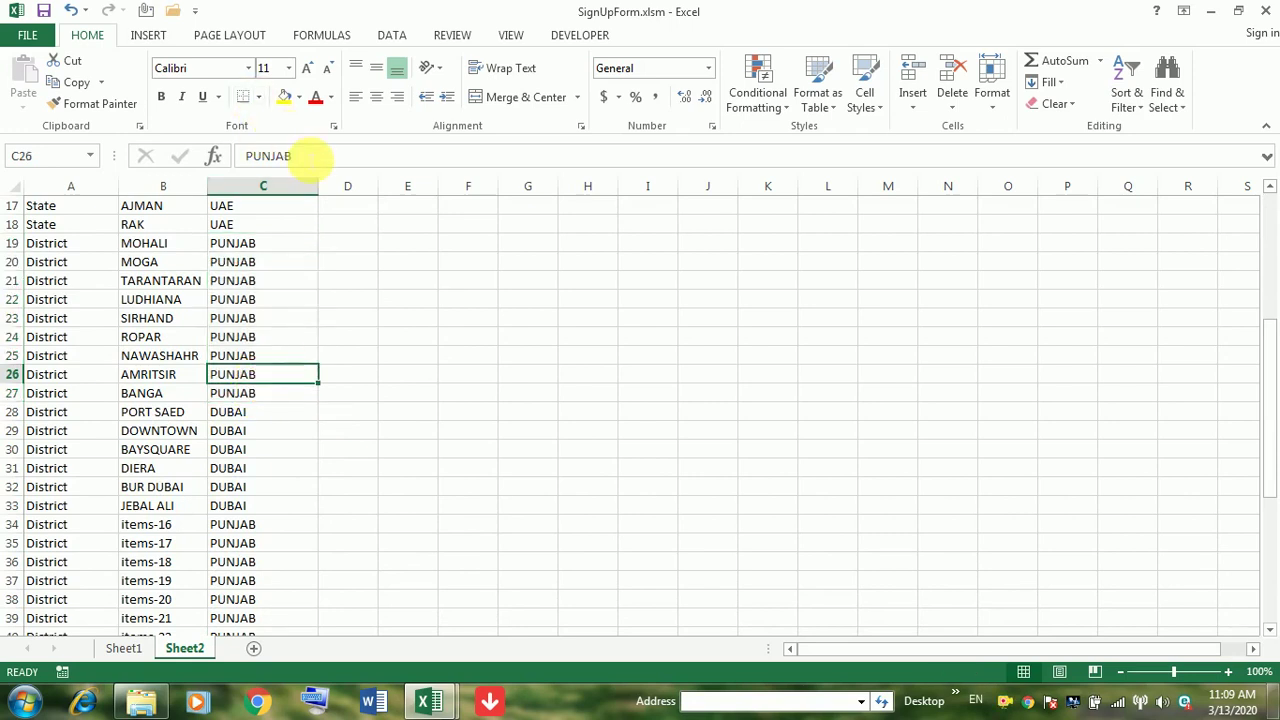
click(292, 156)
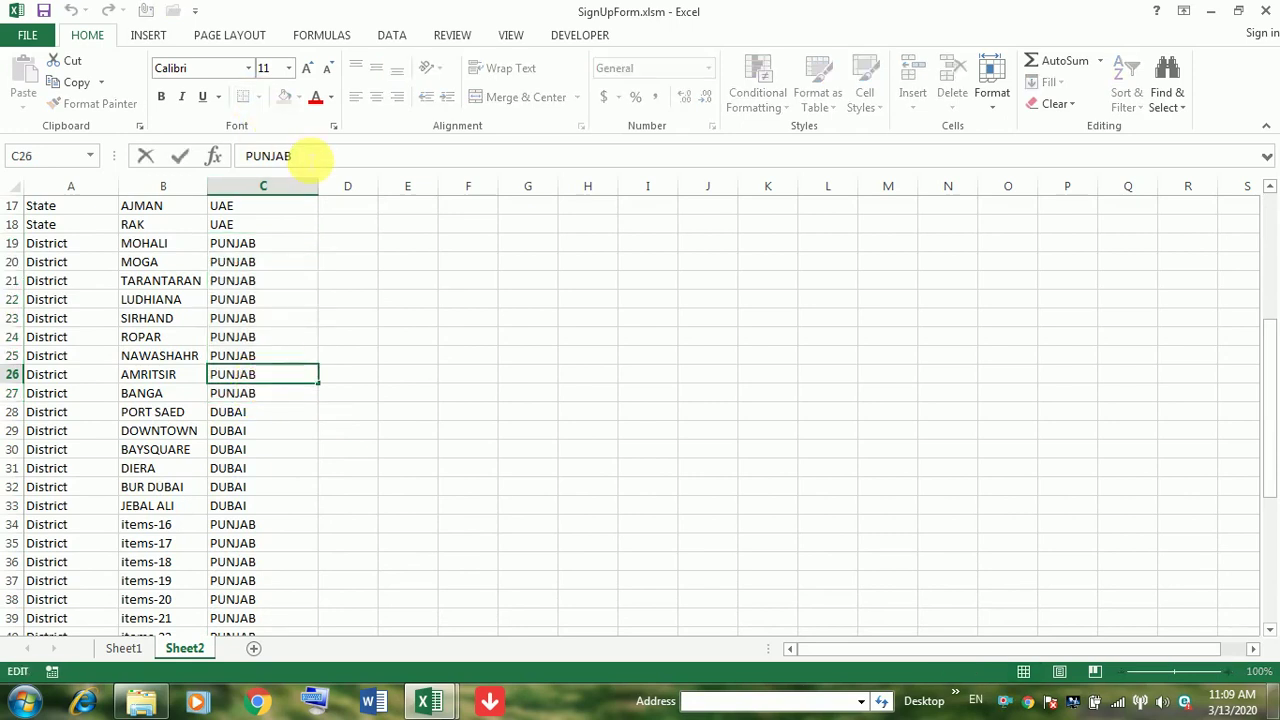
text(')
click(366, 360)
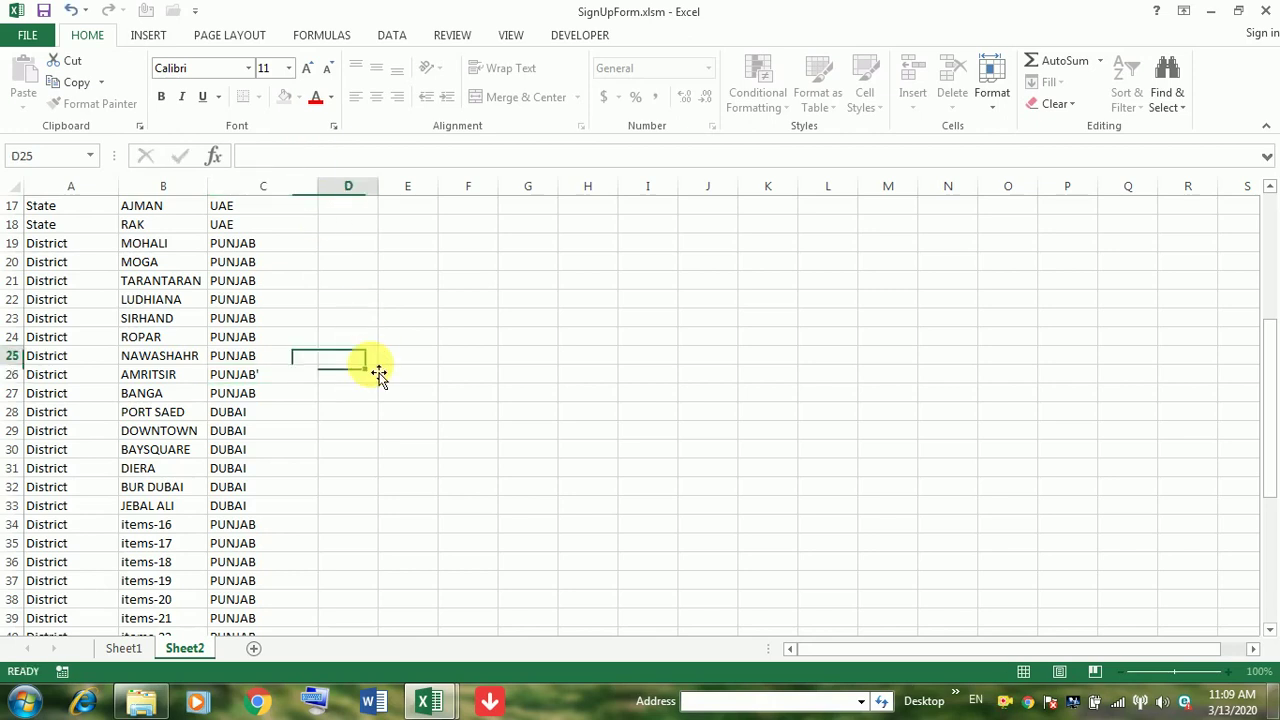
Delete the trailing apostrophe so C26 (AMRITSIR's parent) reads PUNJAB.
click(191, 376)
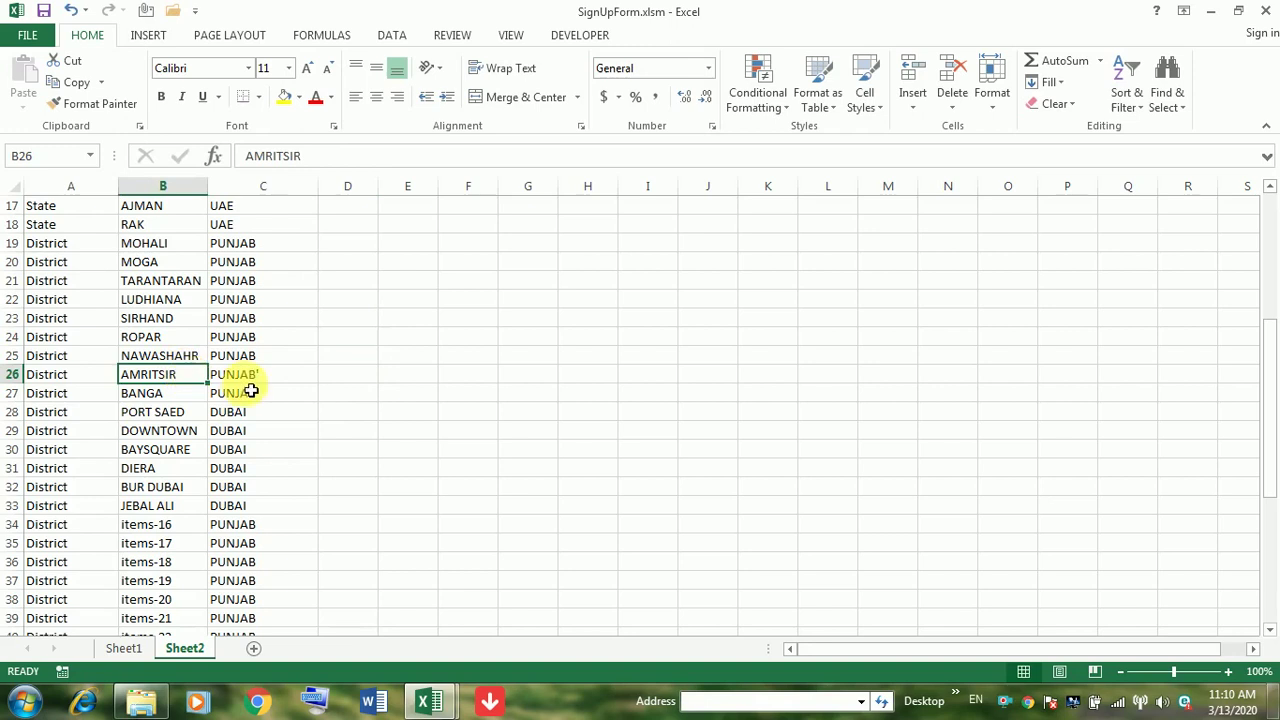
click(266, 380)
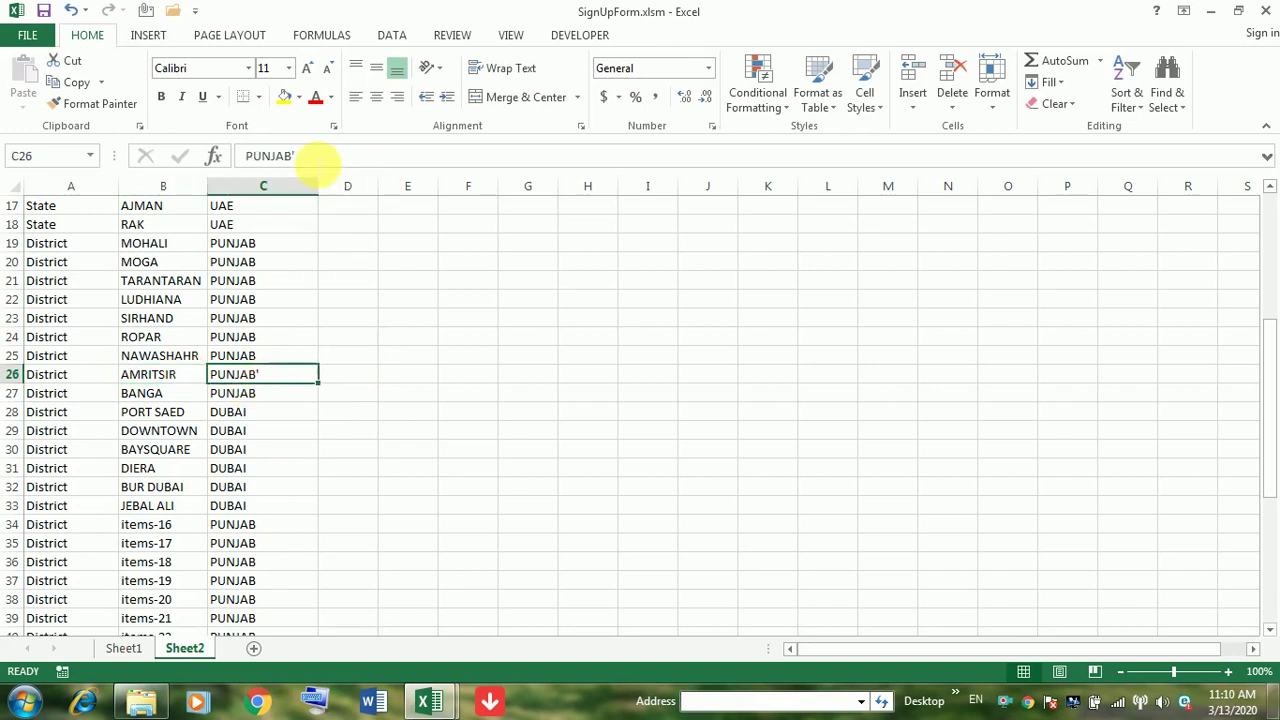
click(310, 157)
key(BackSpace)
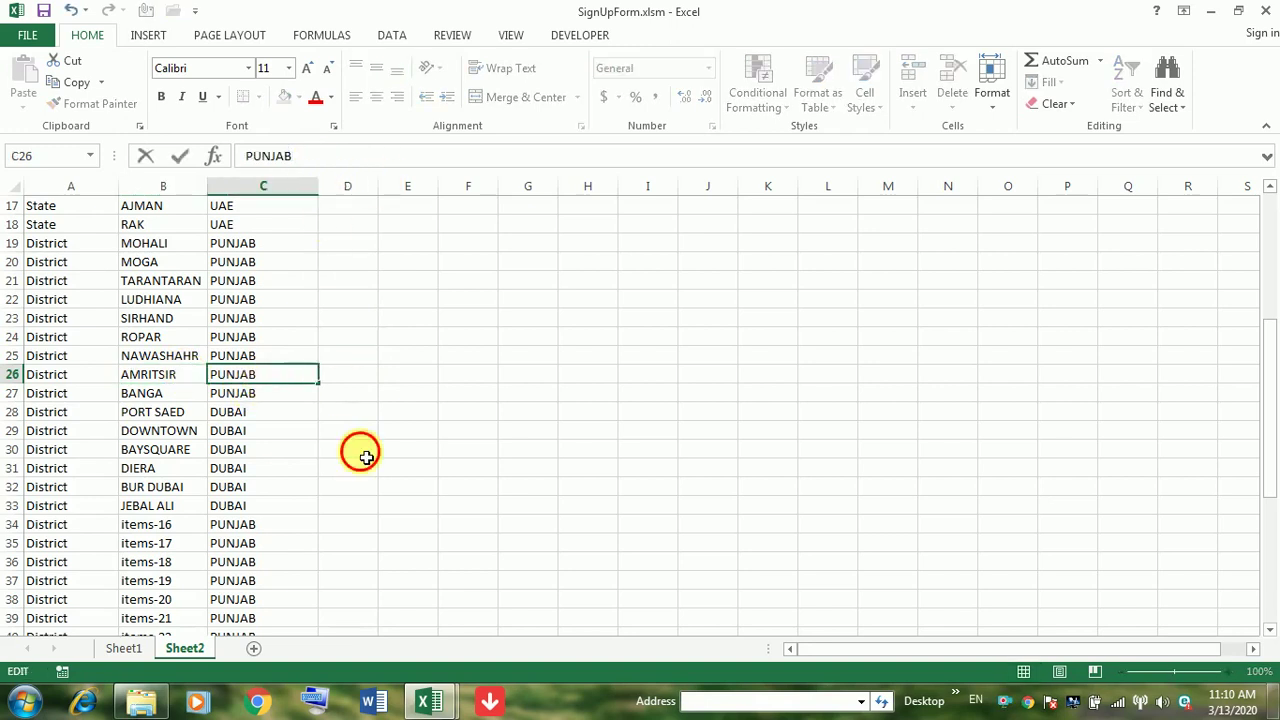
click(360, 450)
Save the workbook again, accepting the personal-information warning.
drag(1270, 350, 1267, 188)
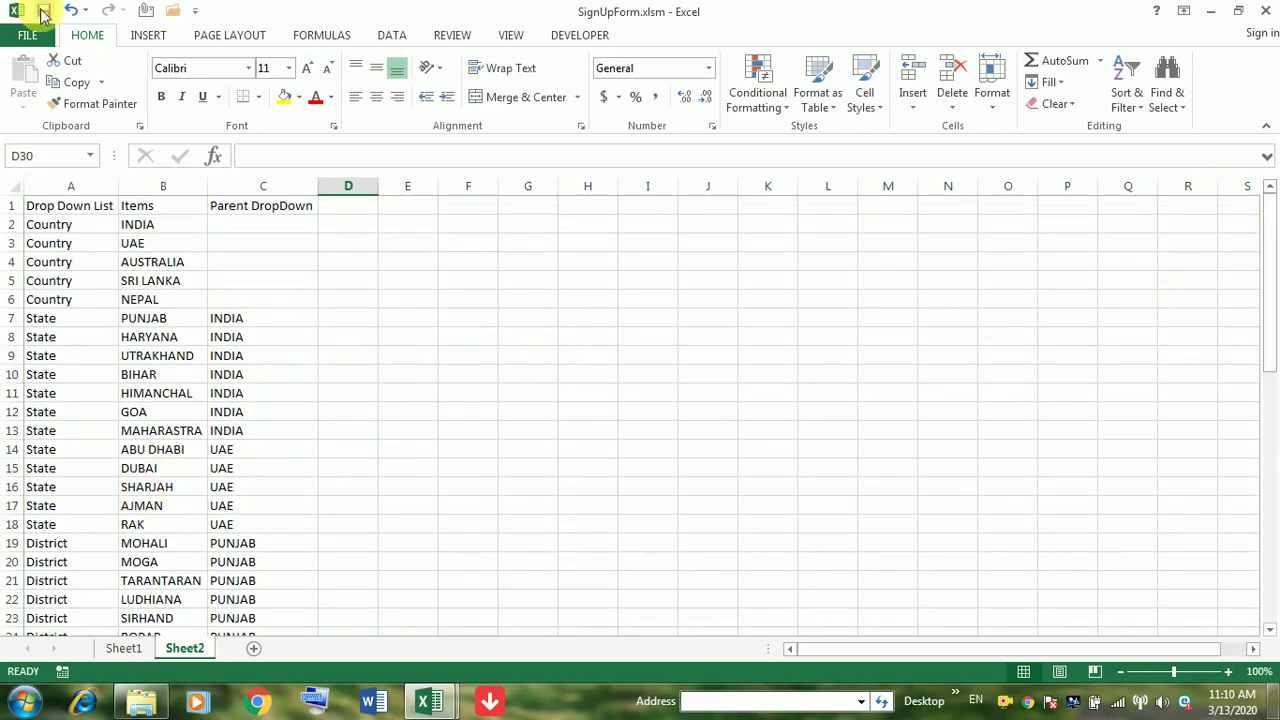
click(43, 10)
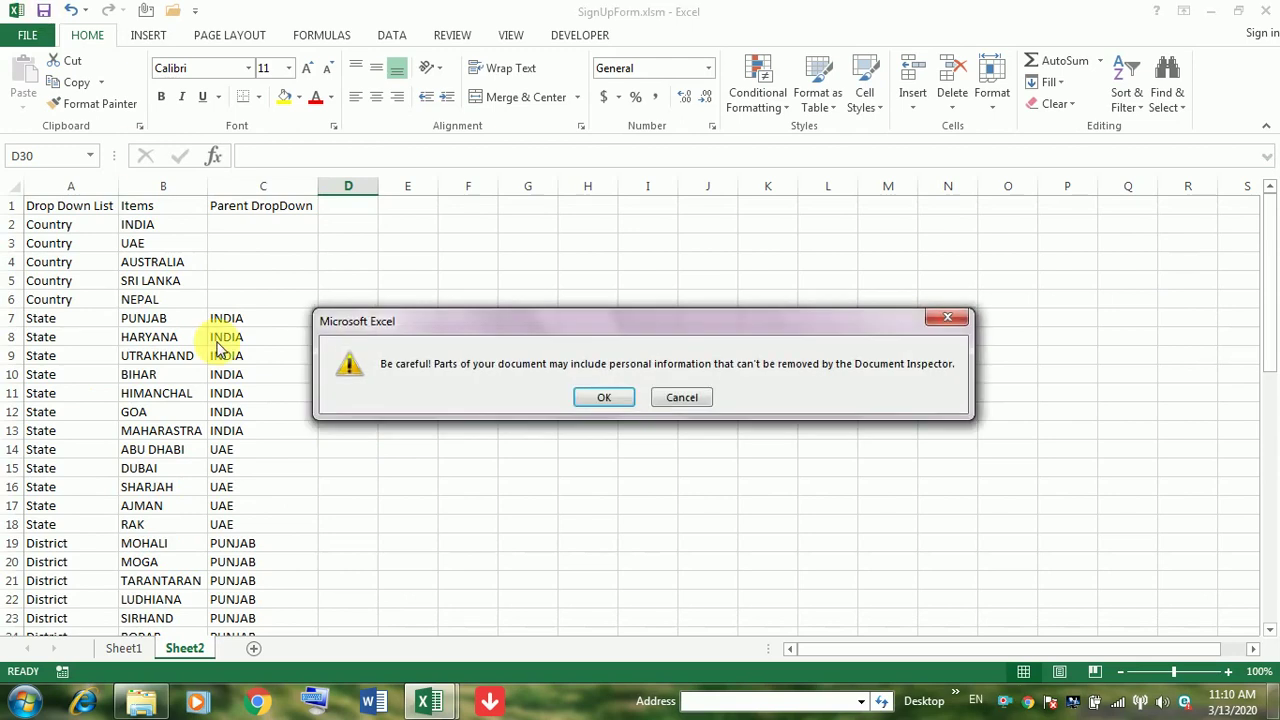
click(594, 397)
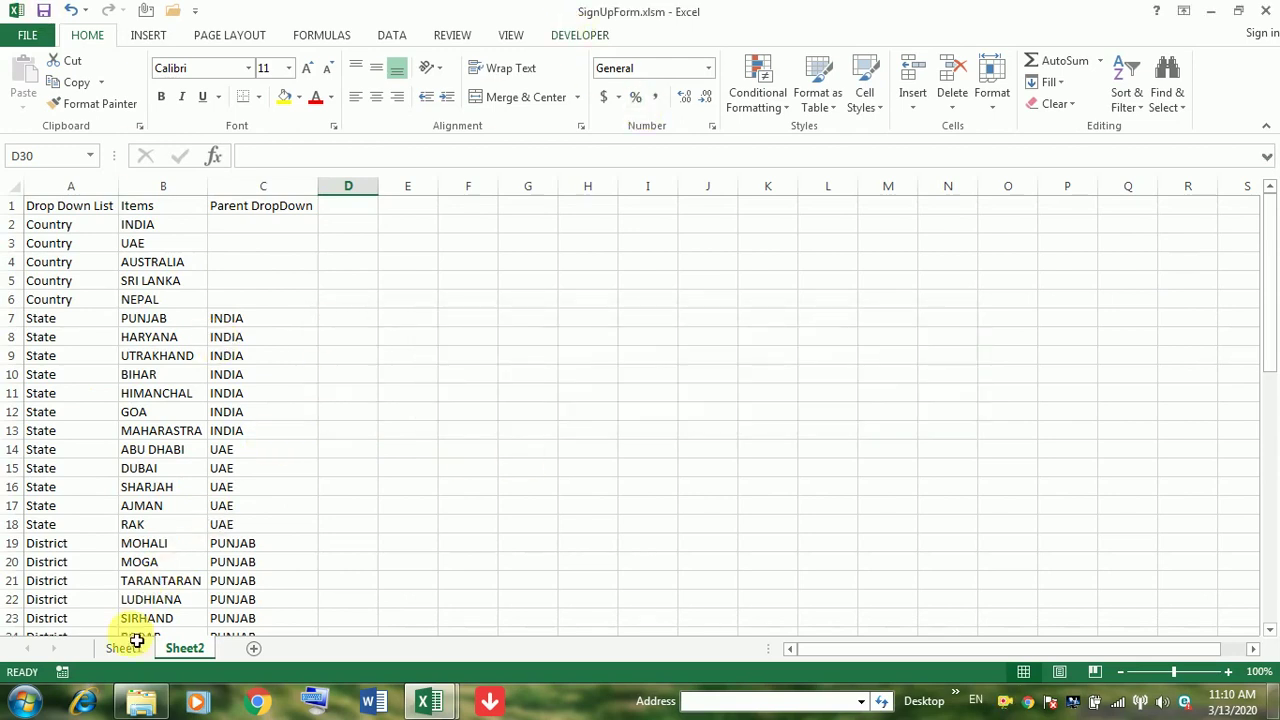
On Sheet1, enter First Name and Last Name in A1:B1 and autofit both columns.
click(125, 649)
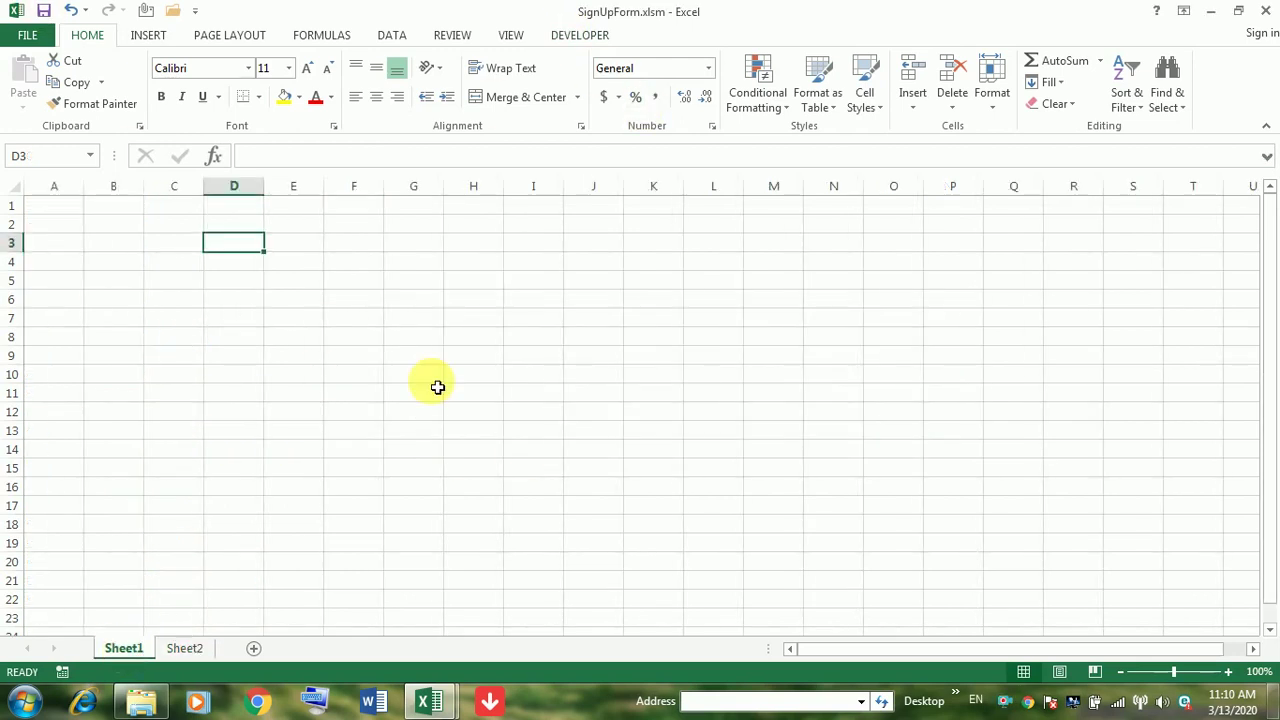
click(61, 209)
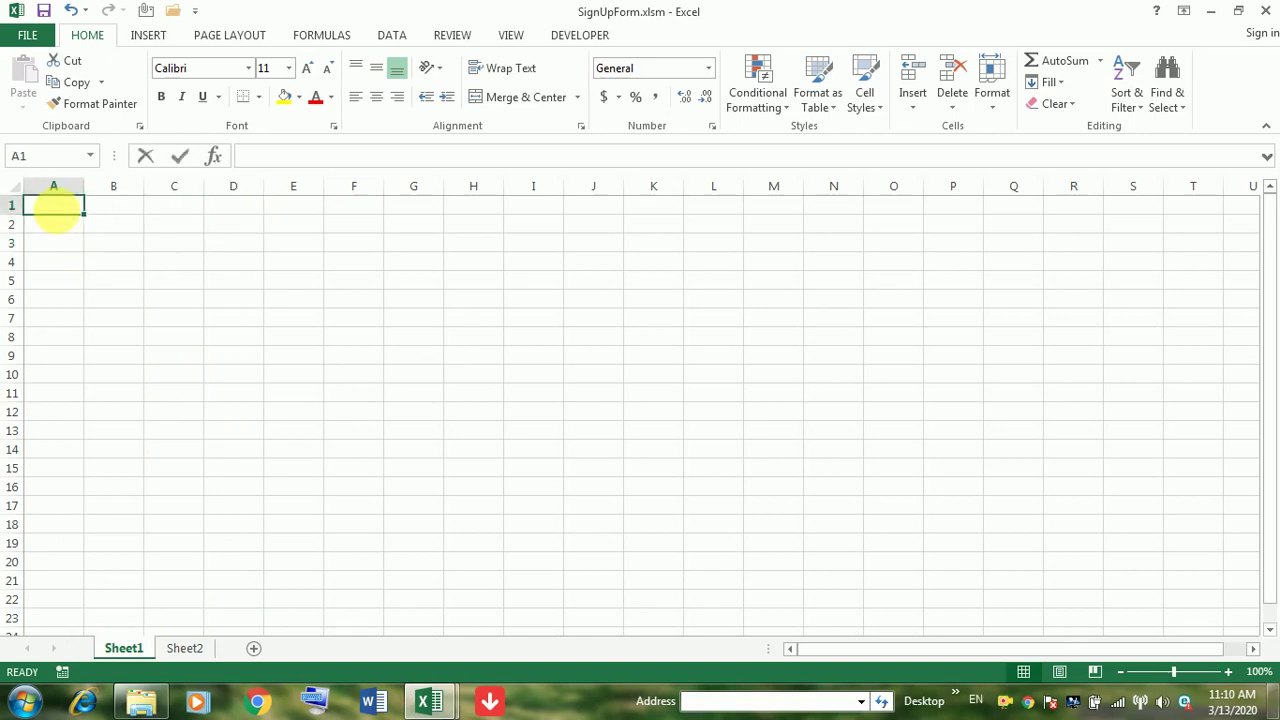
text(First N)
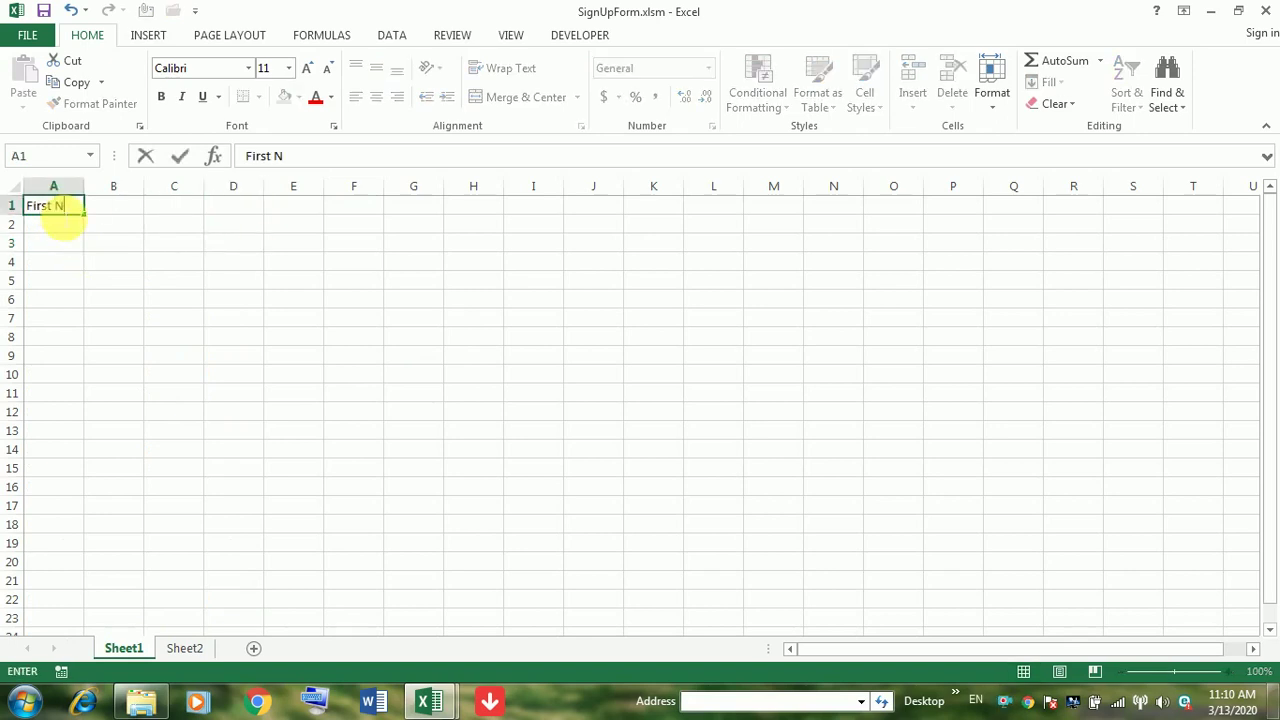
text(ame)
click(125, 279)
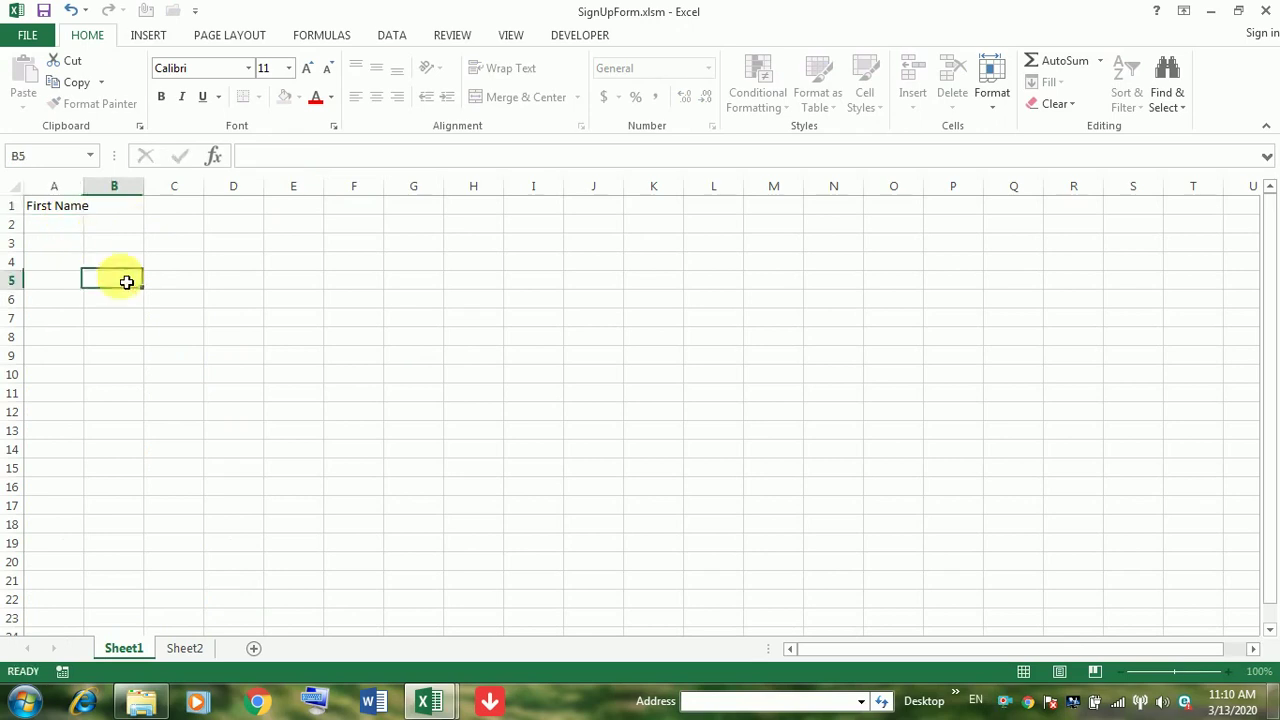
click(134, 212)
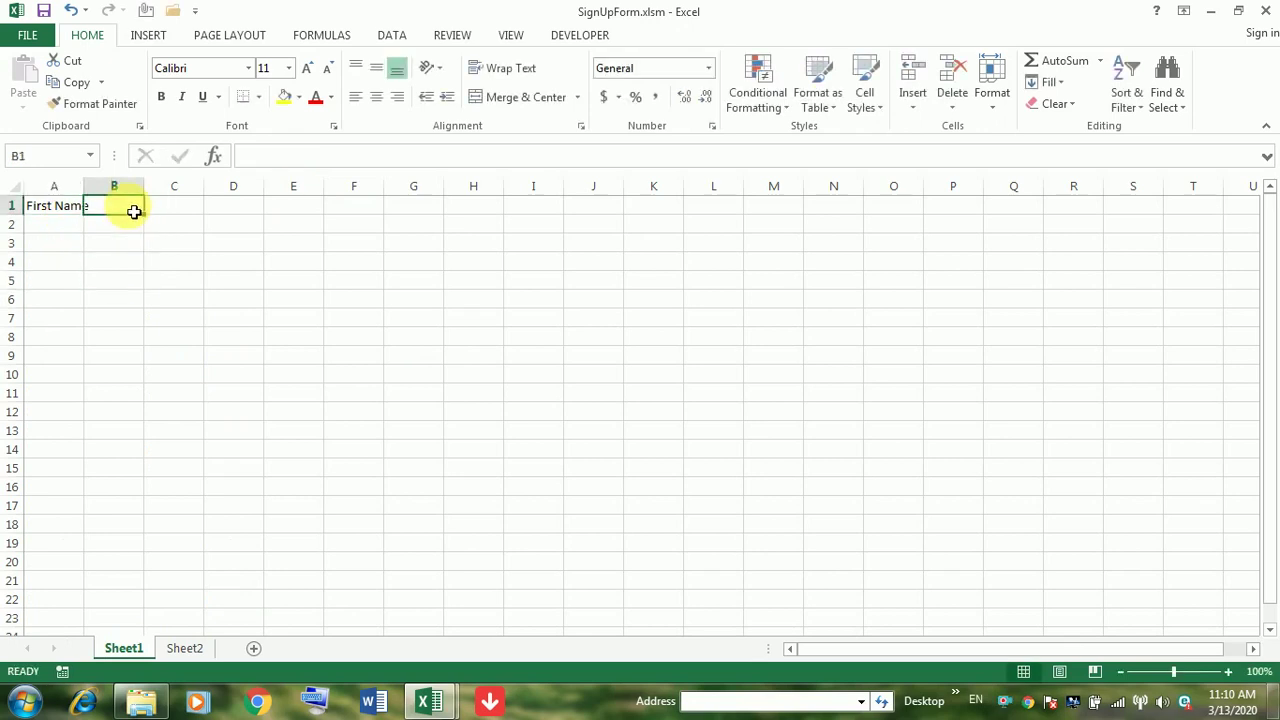
double_click(84, 186)
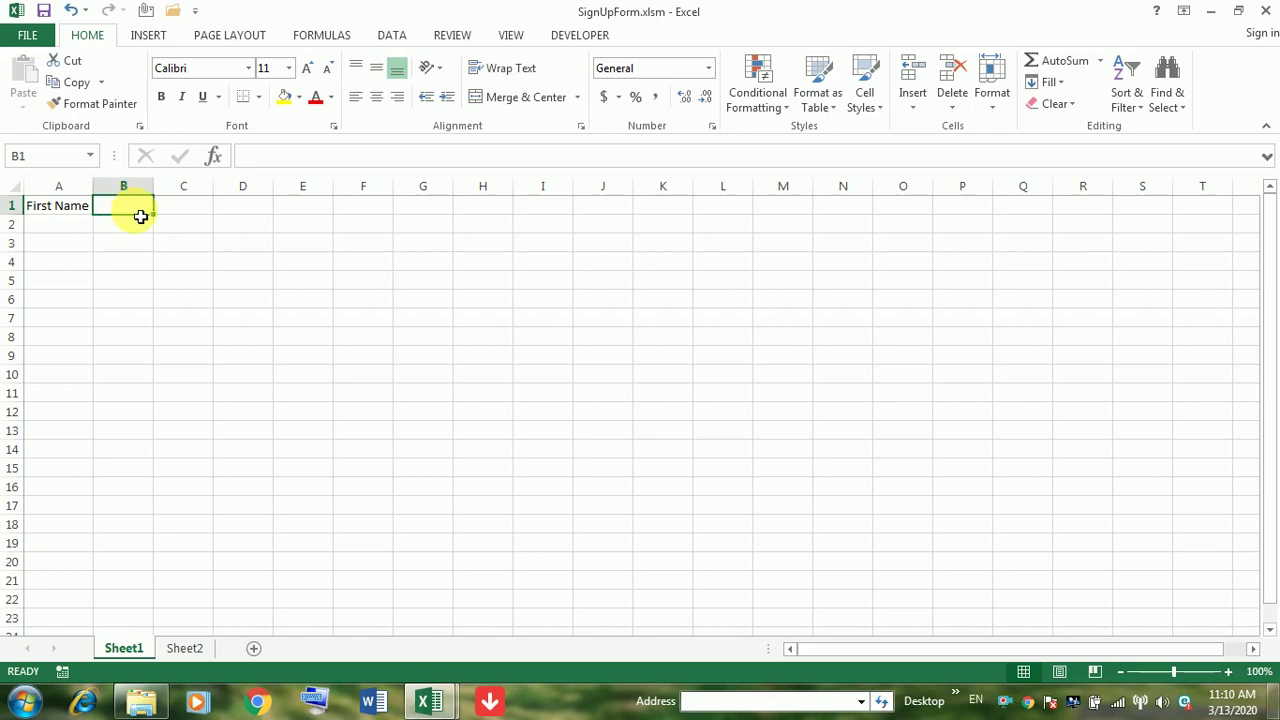
text(Last )
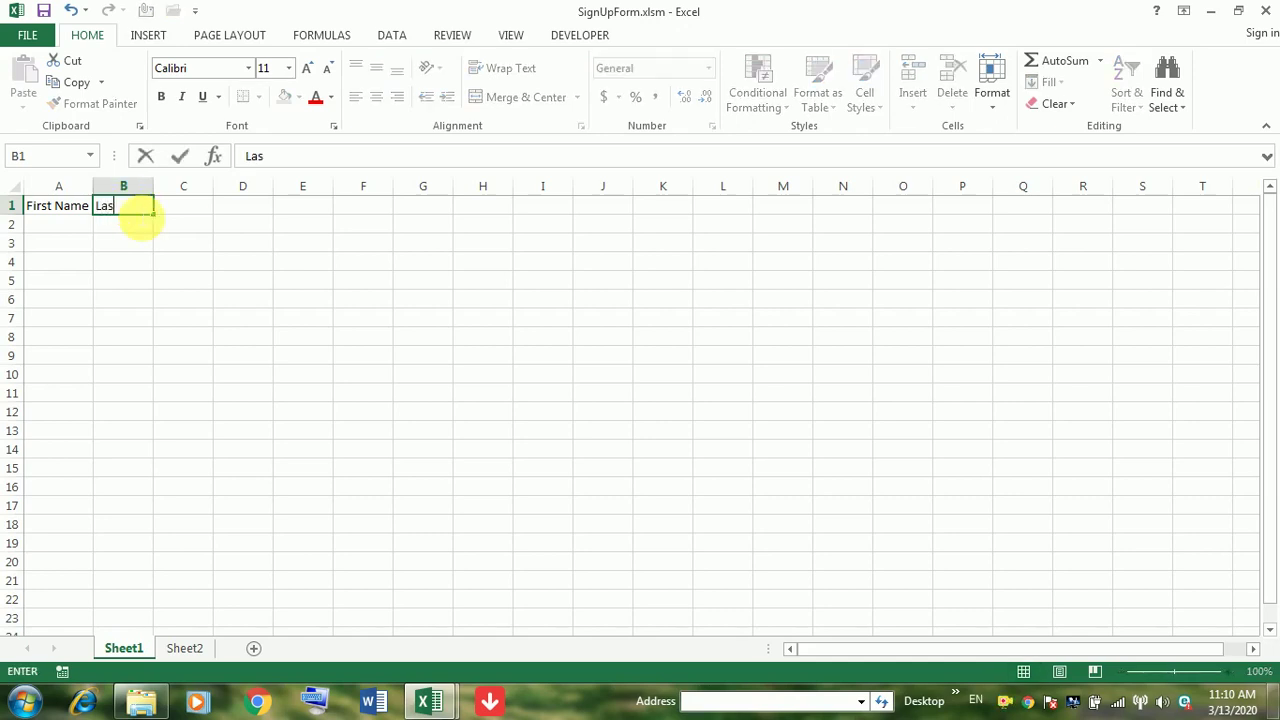
text(Na)
text(me)
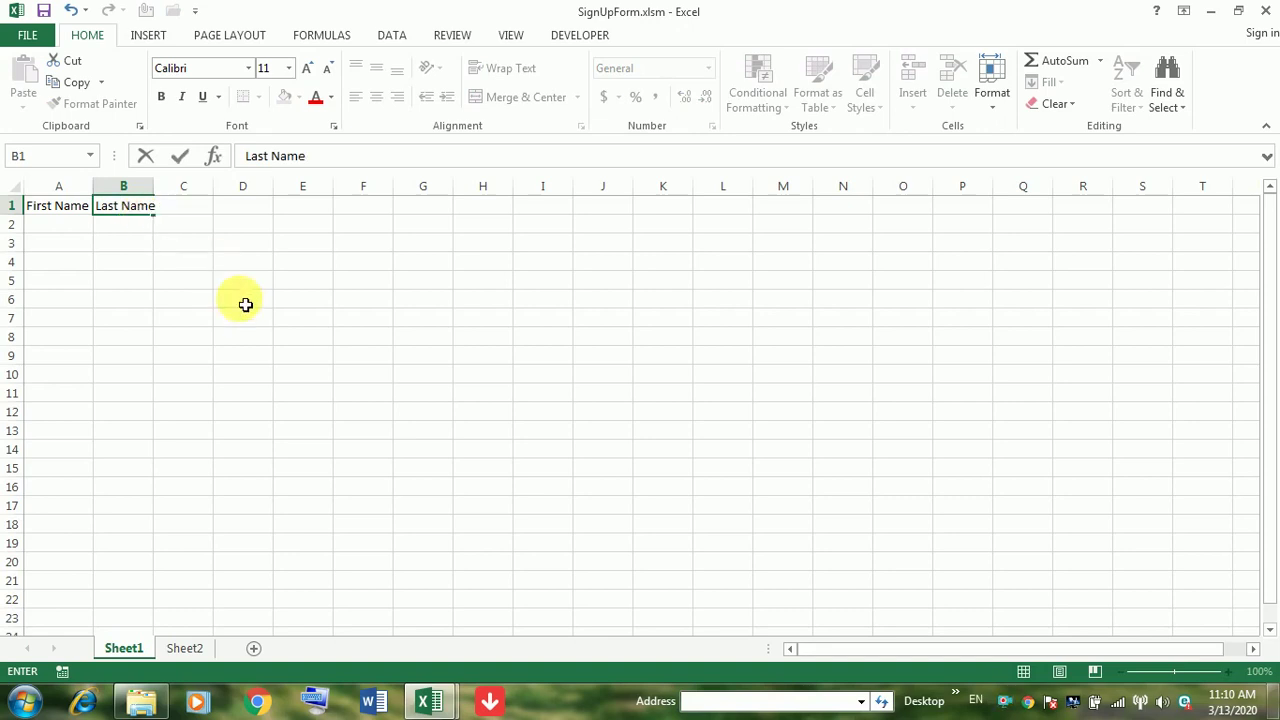
click(245, 304)
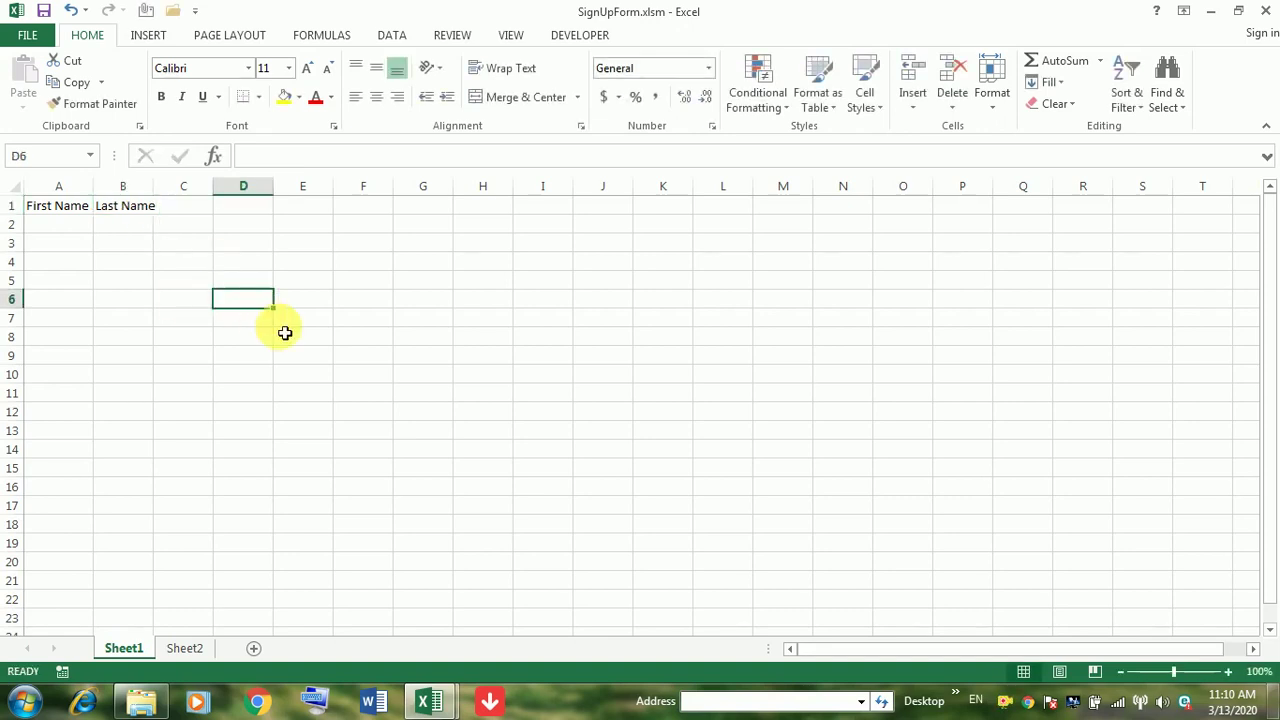
click(180, 187)
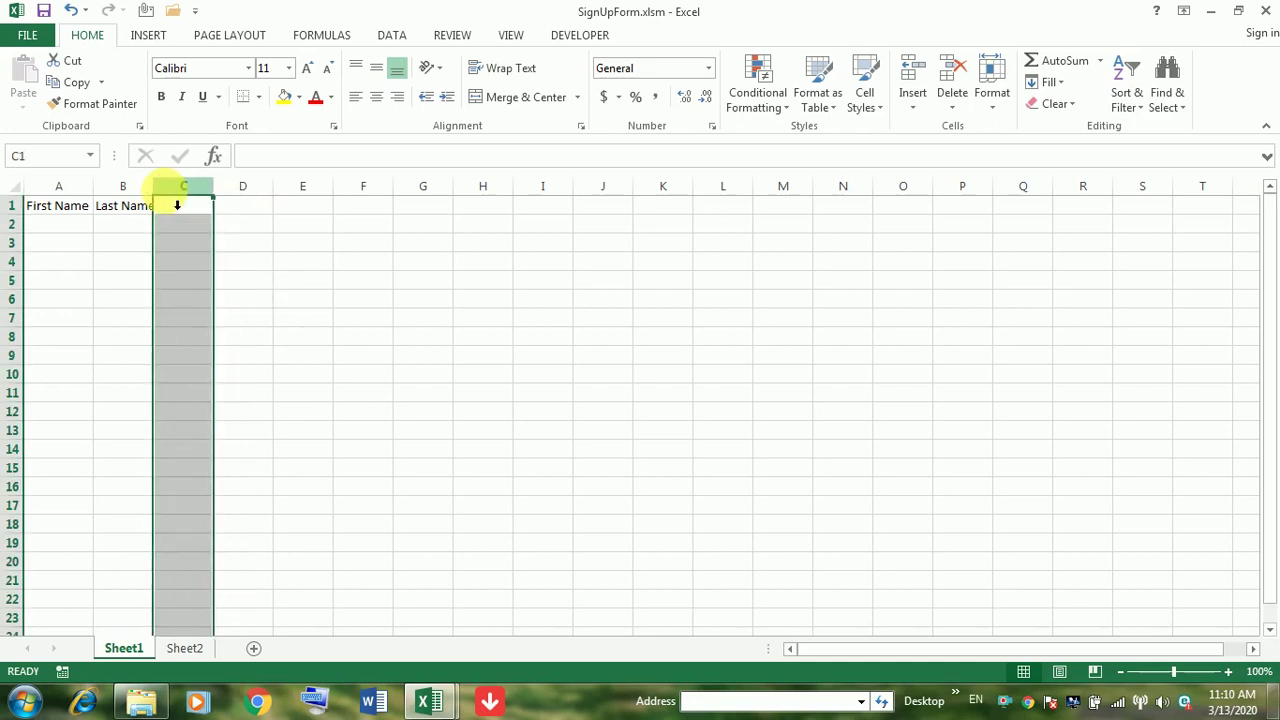
double_click(155, 187)
Enter the headers Birth Date, Gender and Password in C1:E1.
click(319, 290)
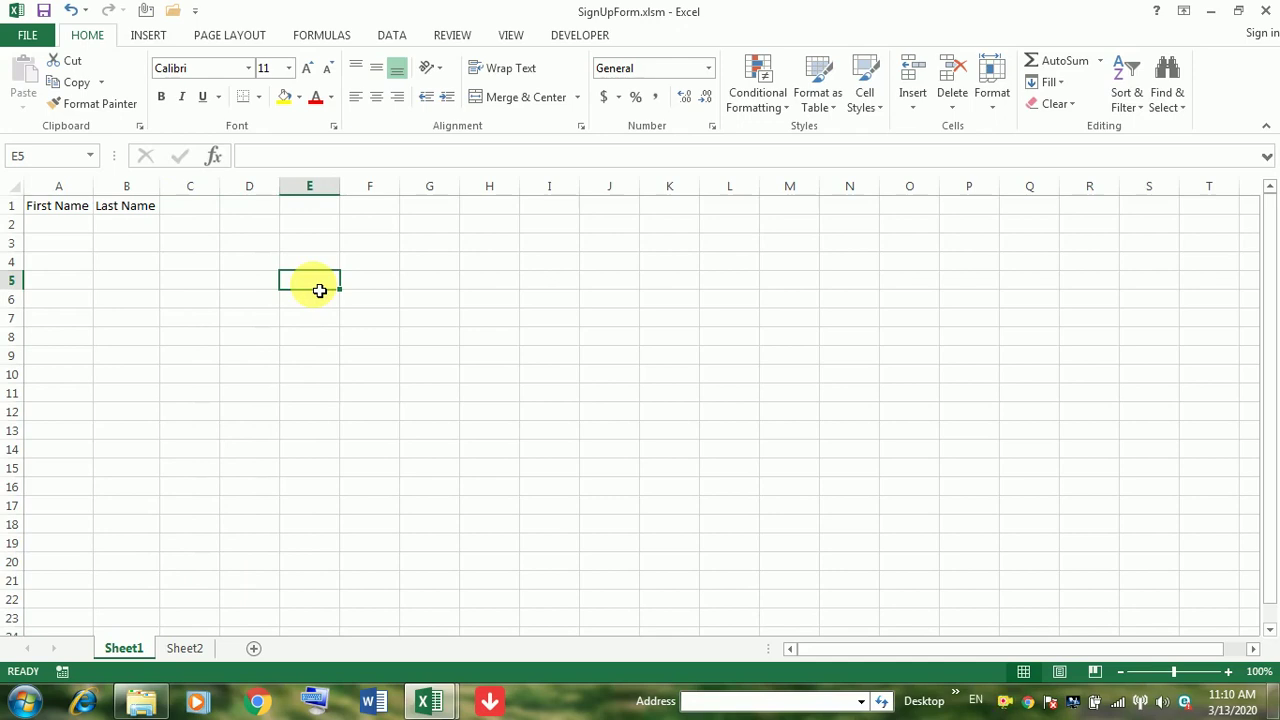
click(203, 209)
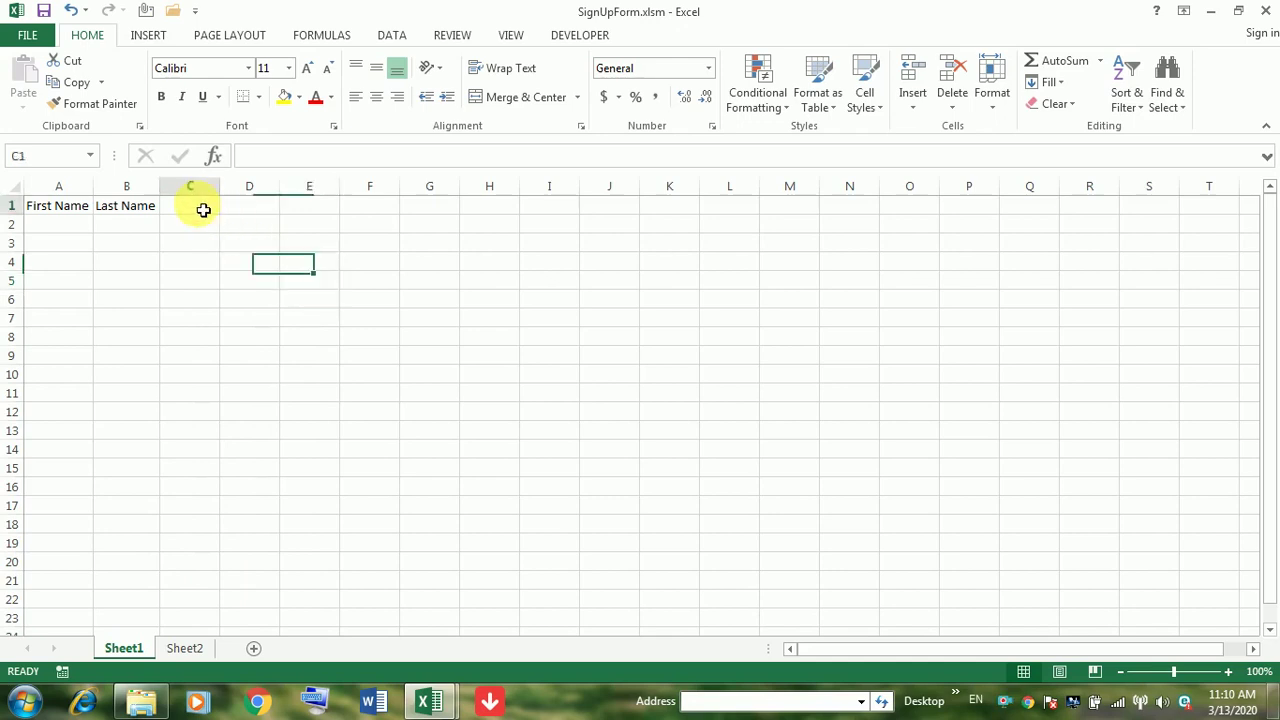
text(Bi)
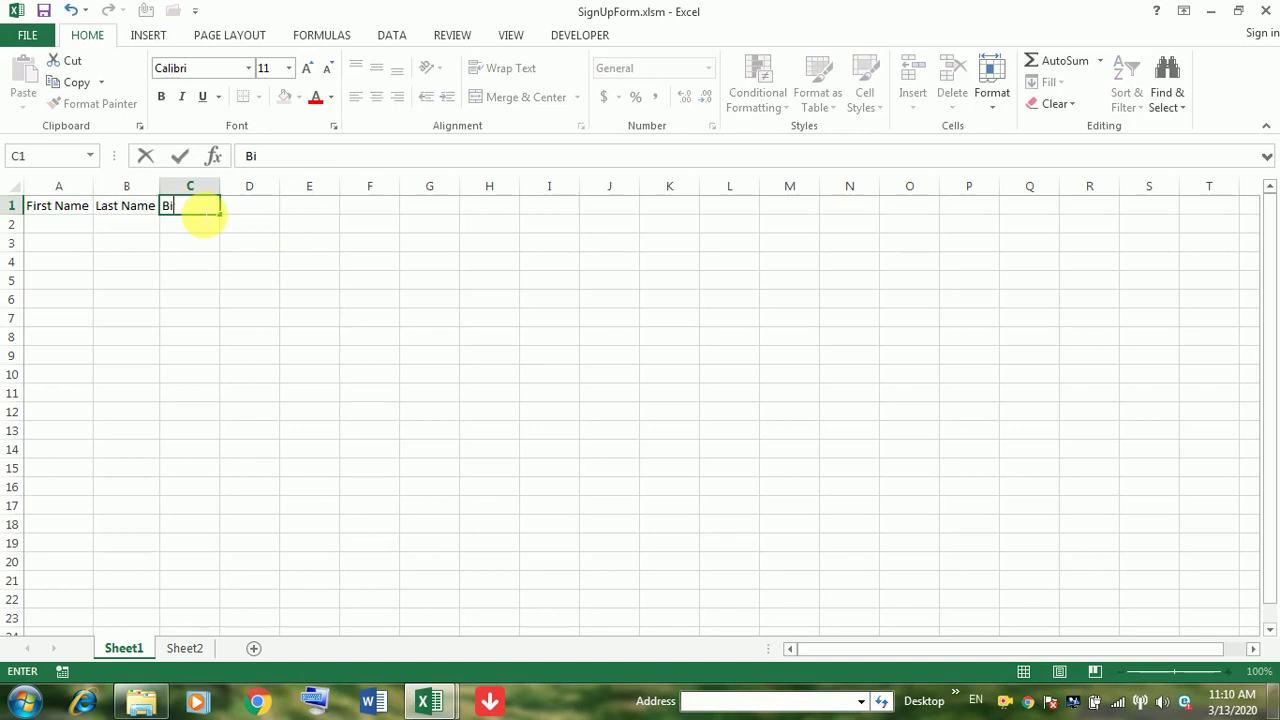
text(rth Date)
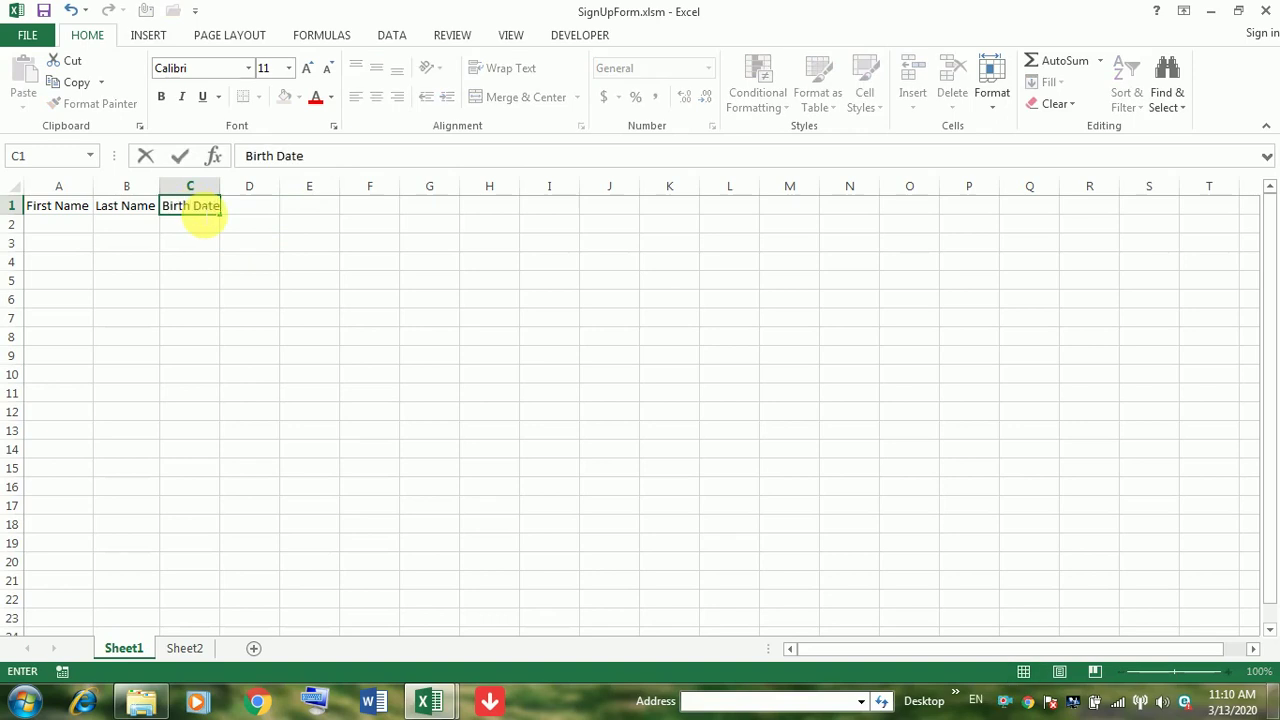
click(249, 264)
click(266, 217)
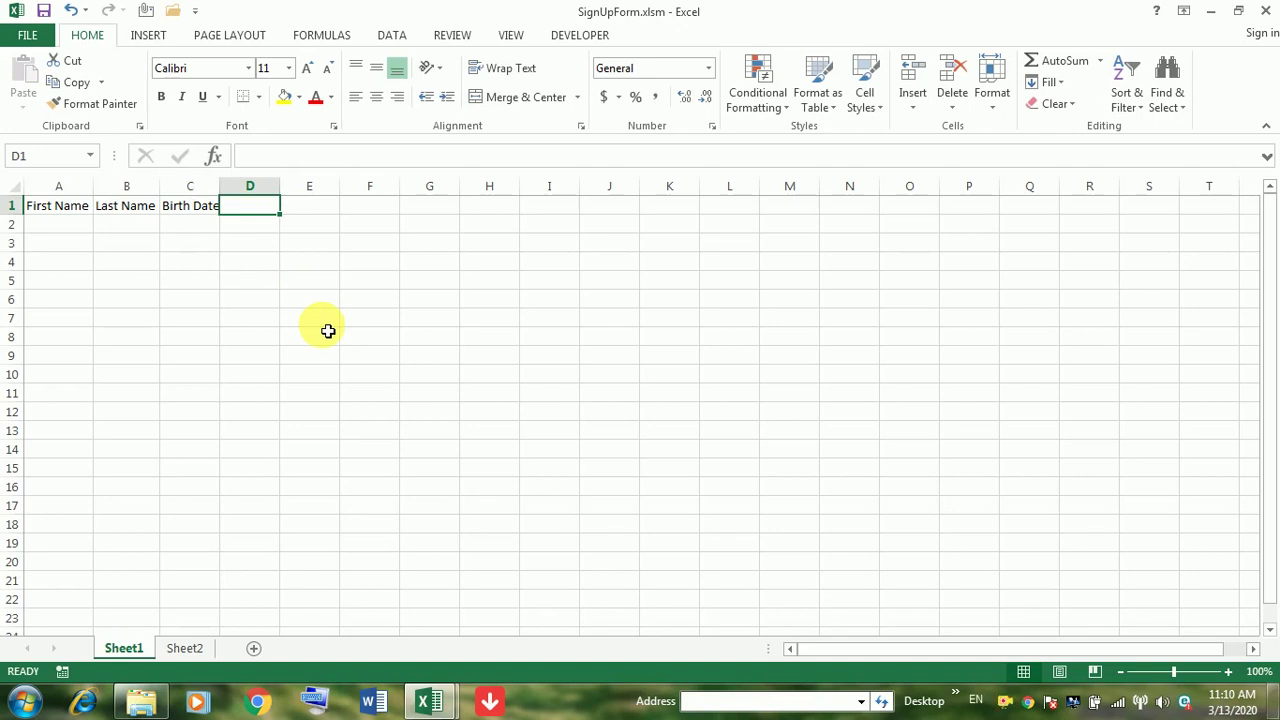
text(Gender)
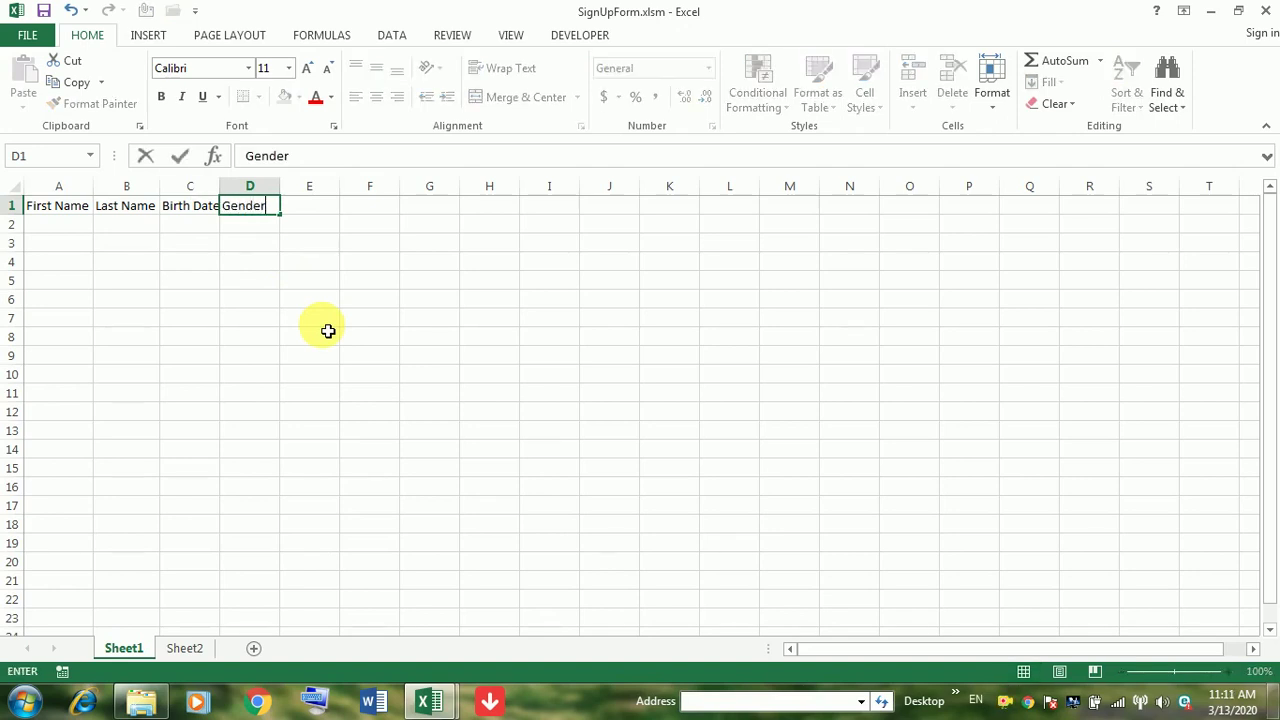
click(320, 212)
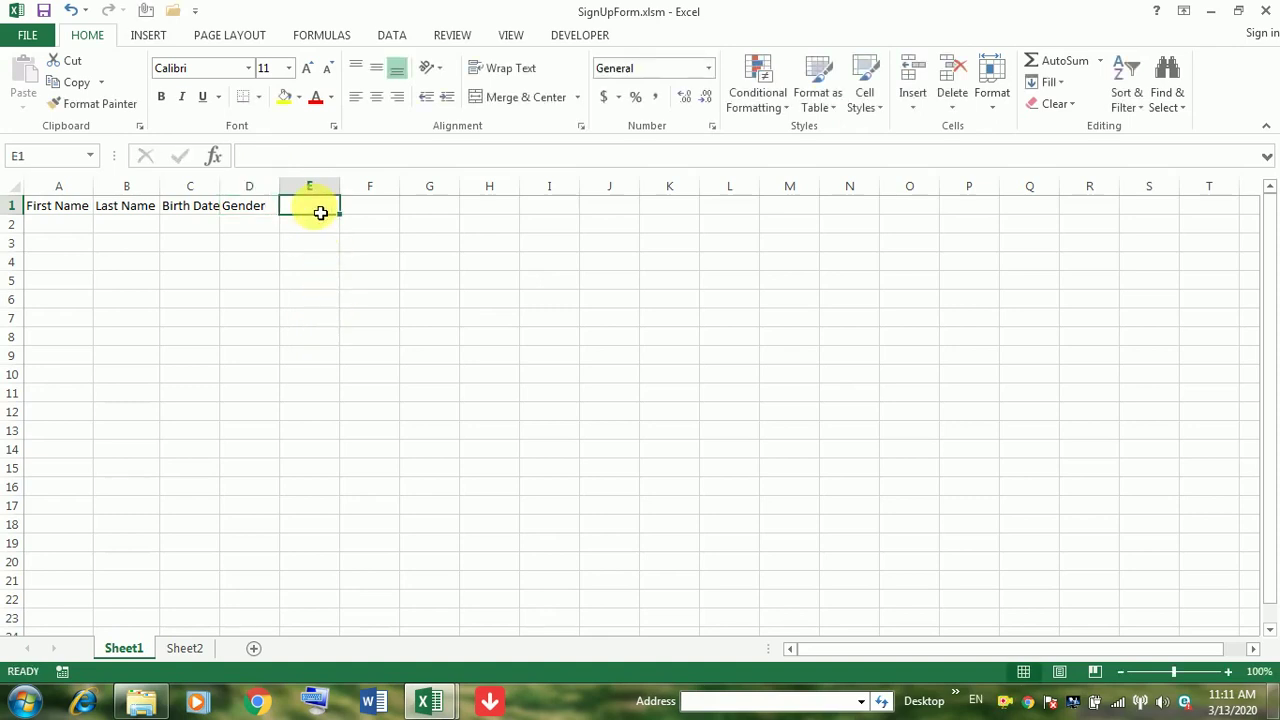
text(Pa)
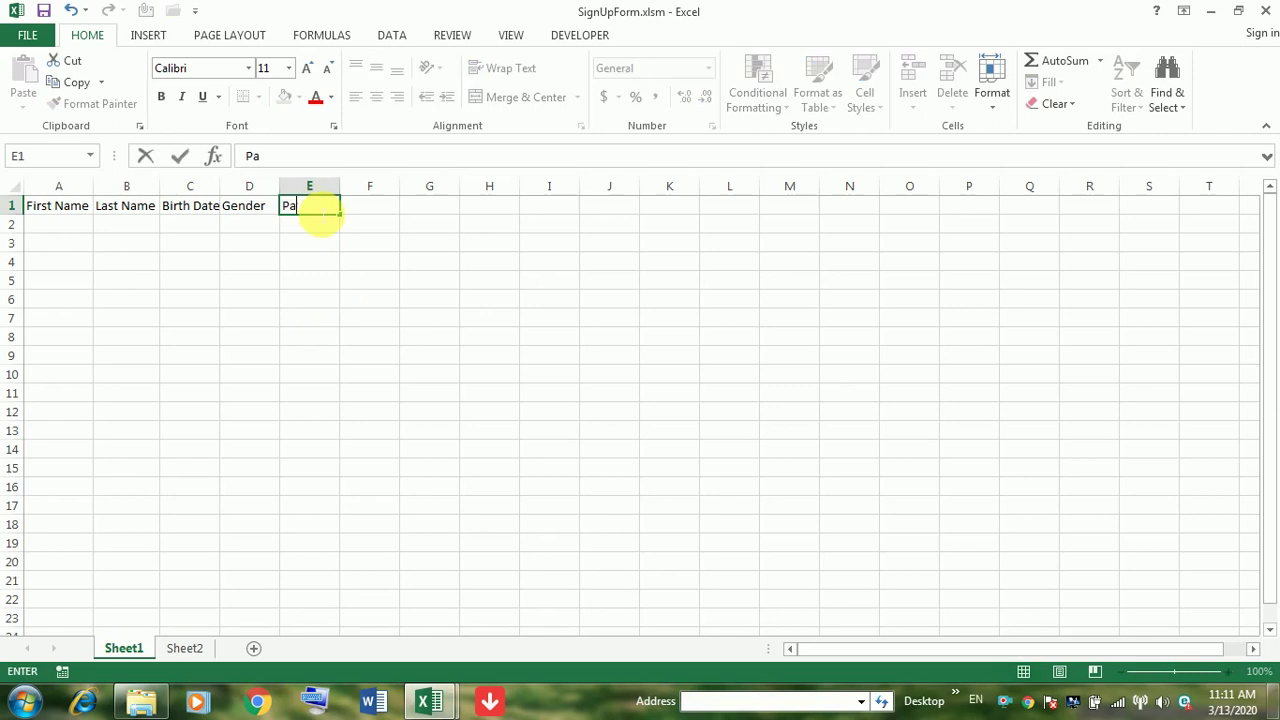
text(ssword)
click(374, 245)
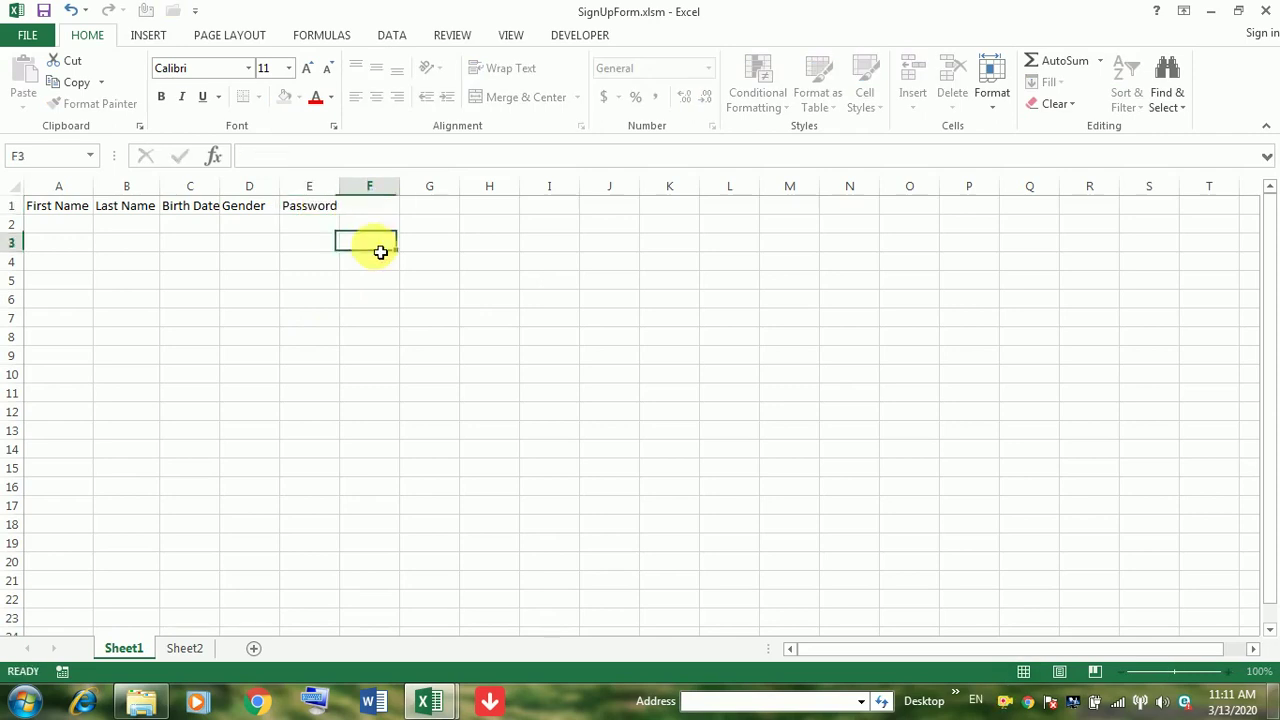
click(374, 206)
Enter Confirm in F1, Email in G1 and Mobile in H1, clearing a stray entry.
text(Confirm)
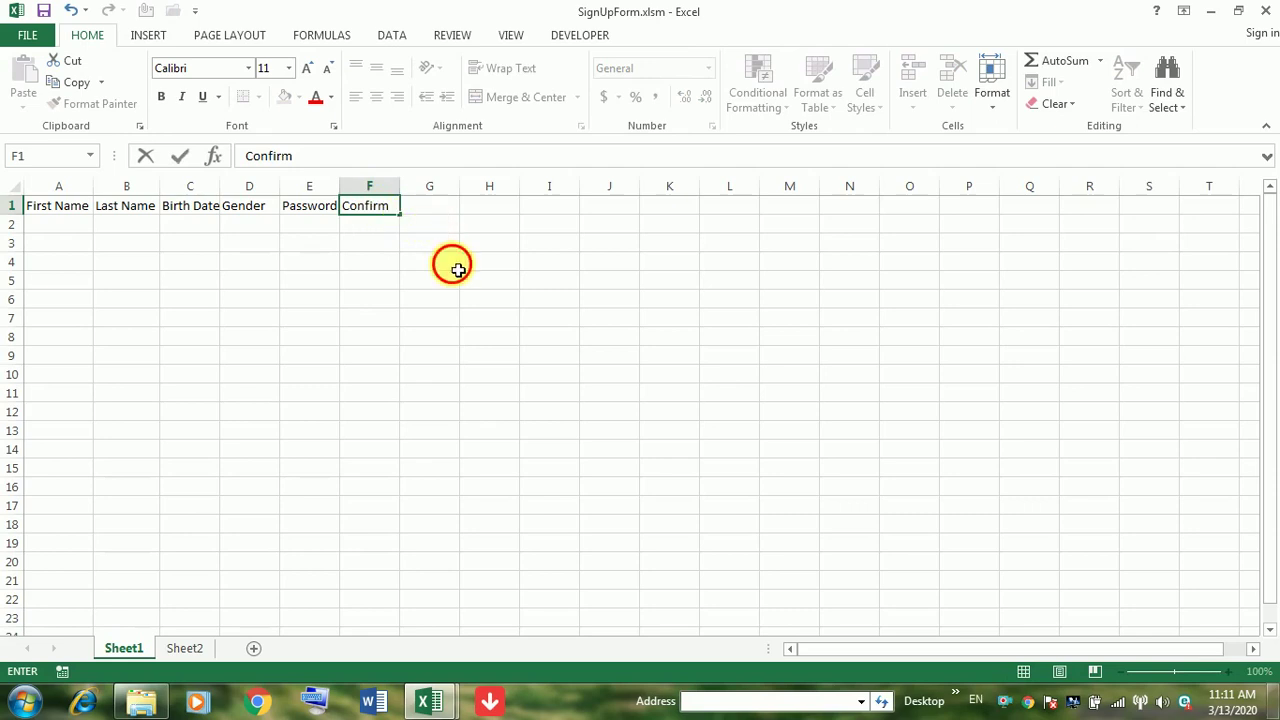
click(449, 262)
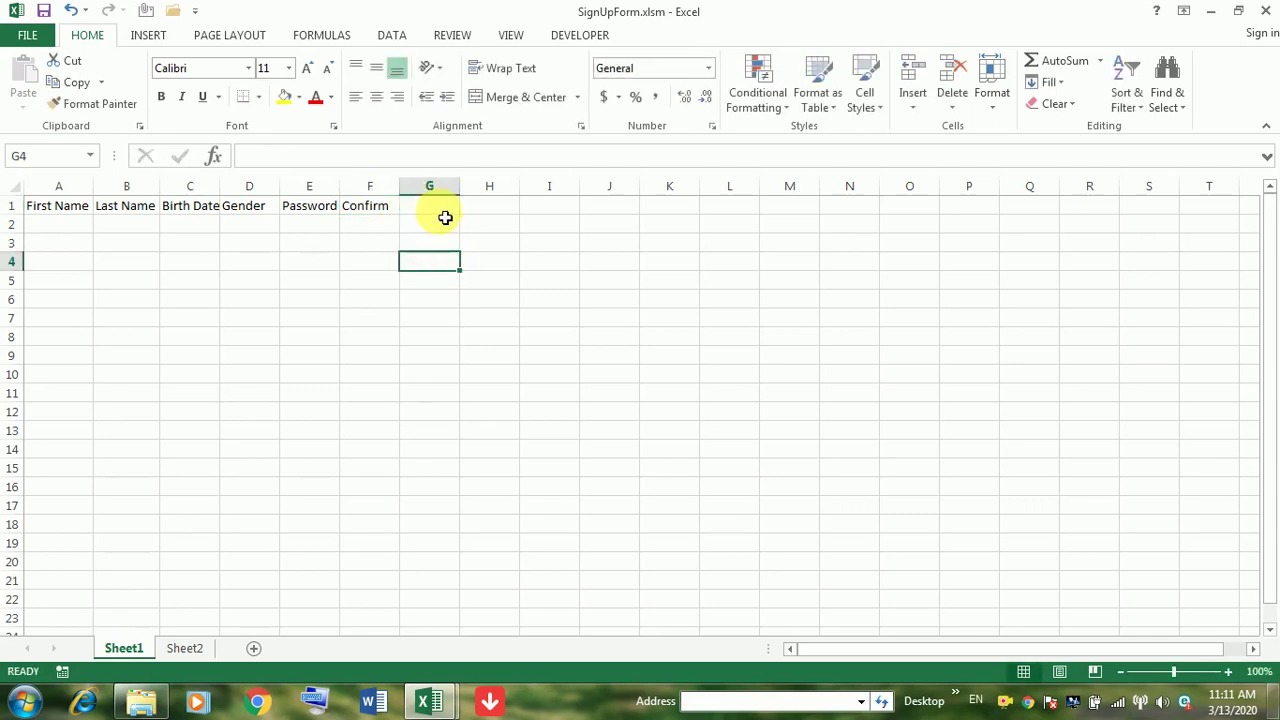
click(443, 213)
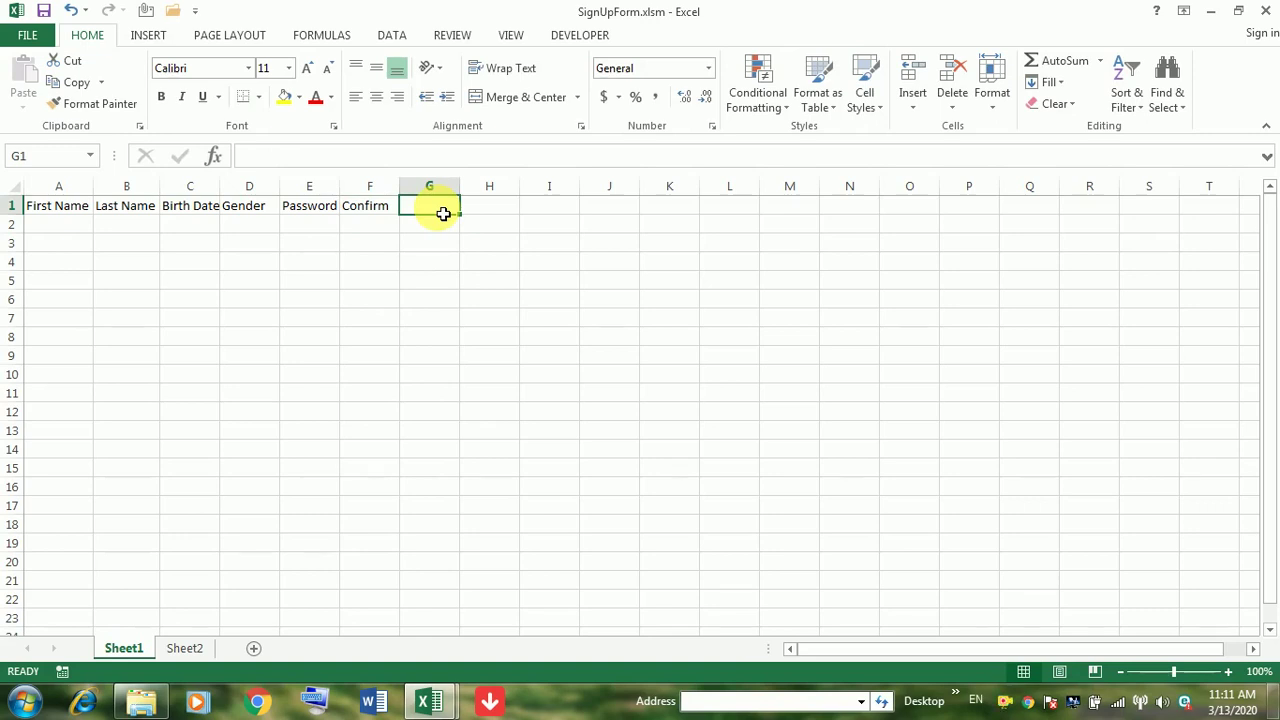
key(Tab)
key(Tab)
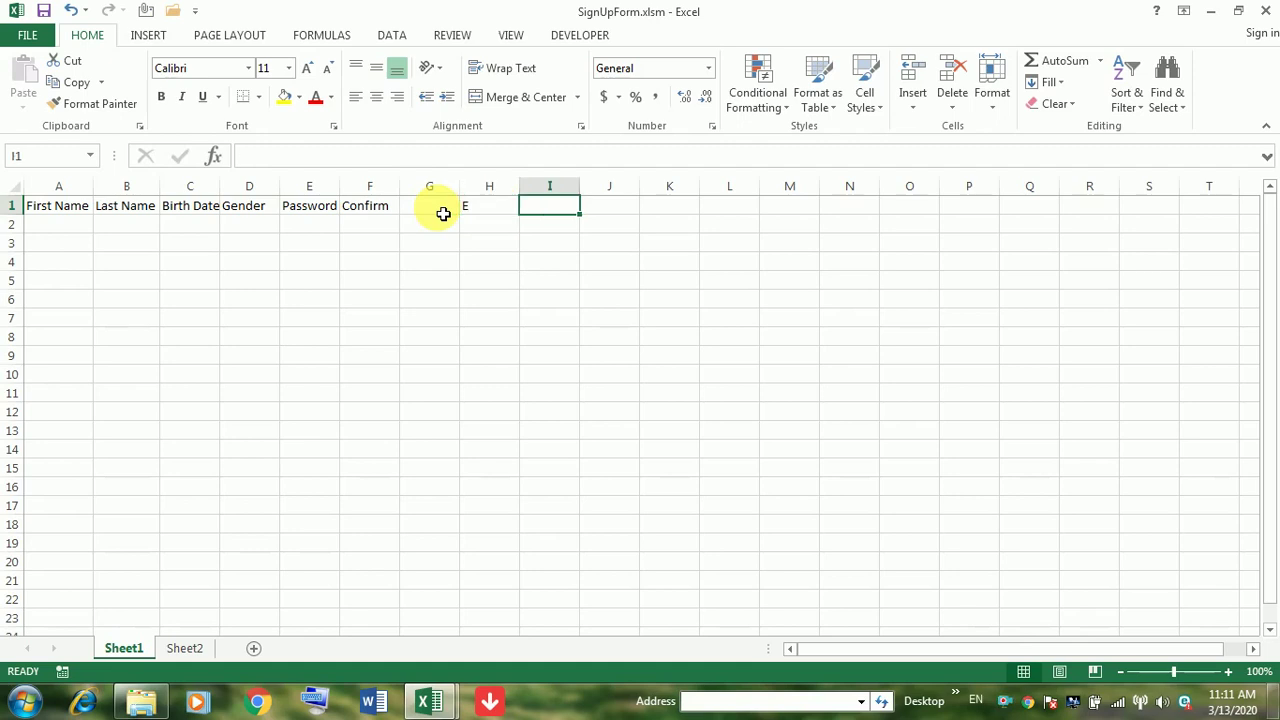
text(E)
click(480, 210)
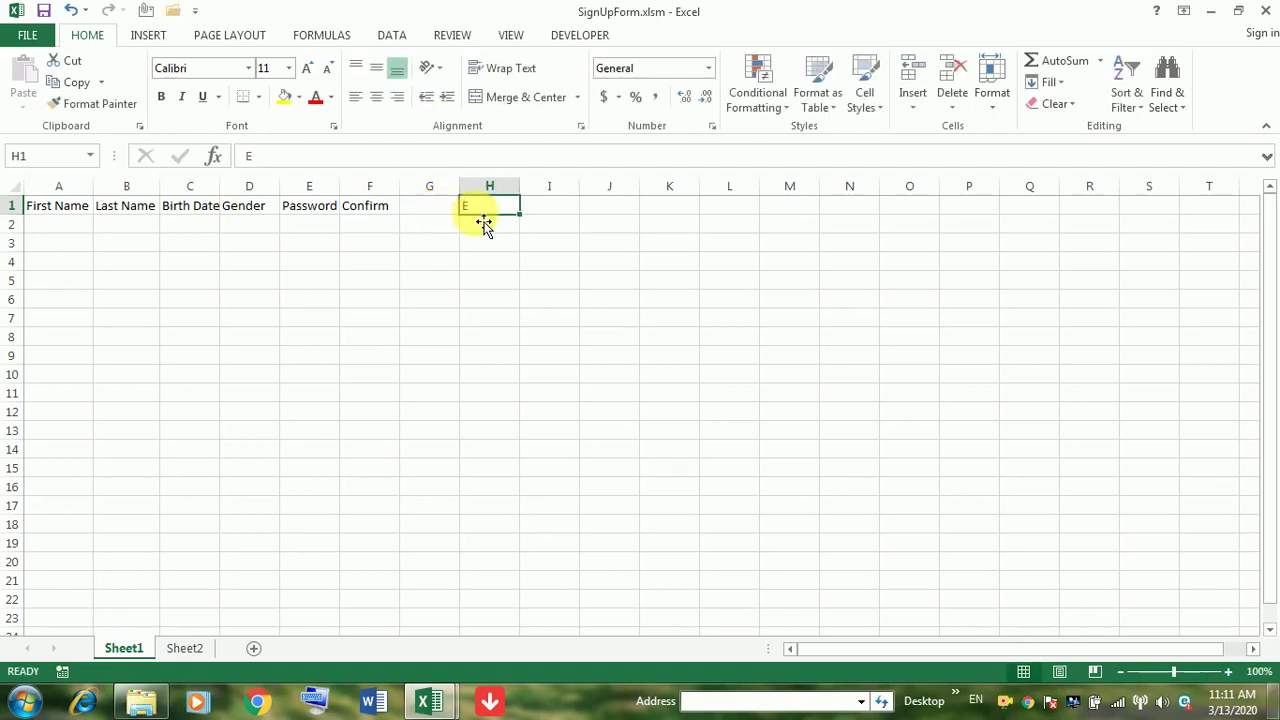
click(441, 215)
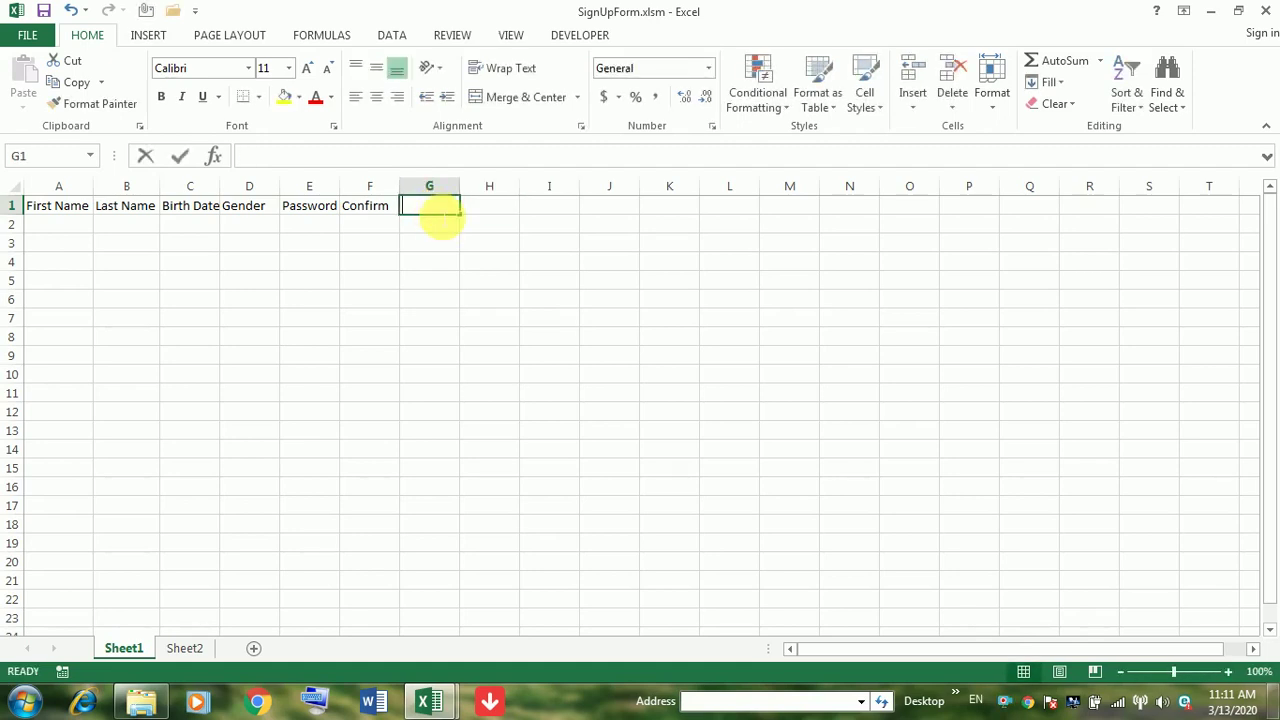
text(e)
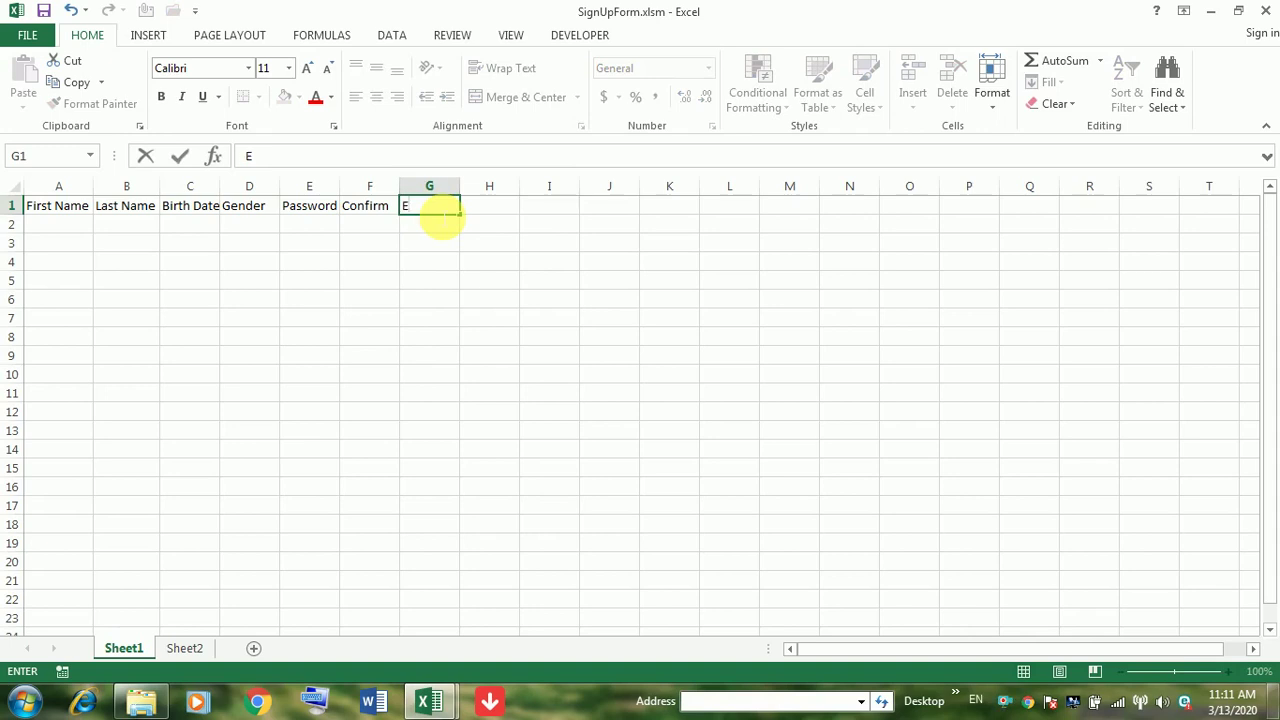
text(mail)
click(486, 212)
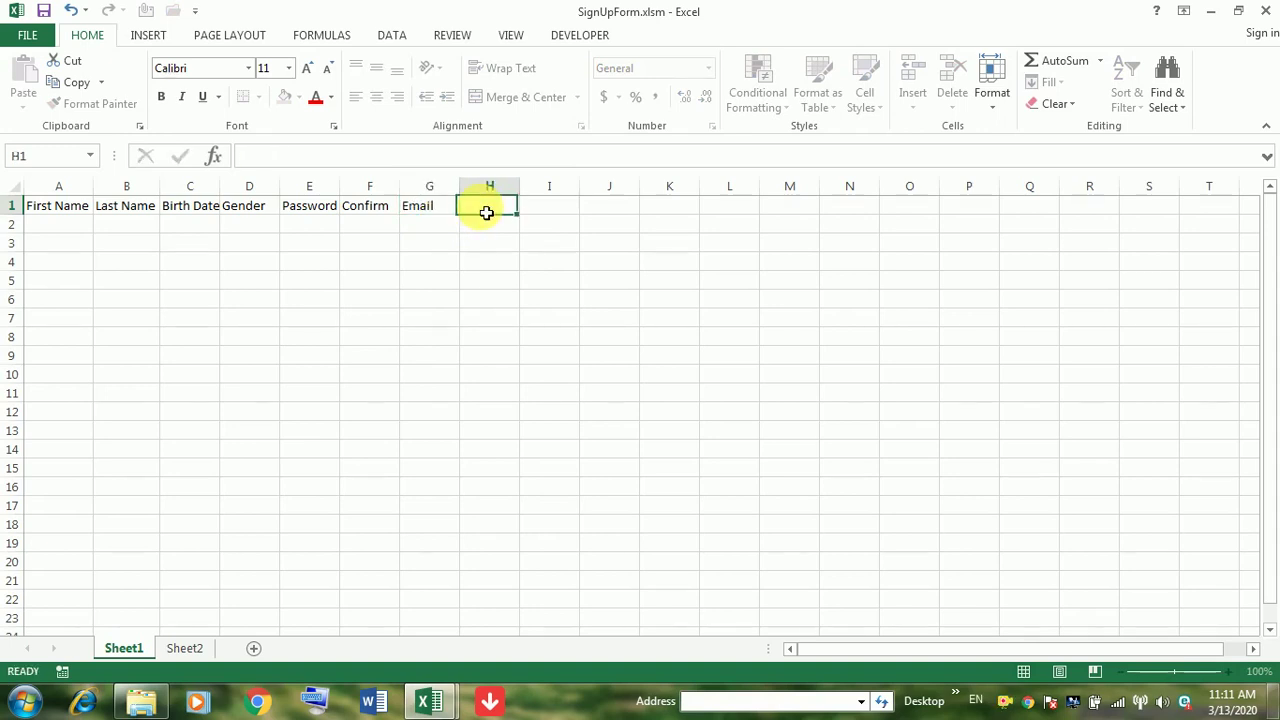
text(Mobile)
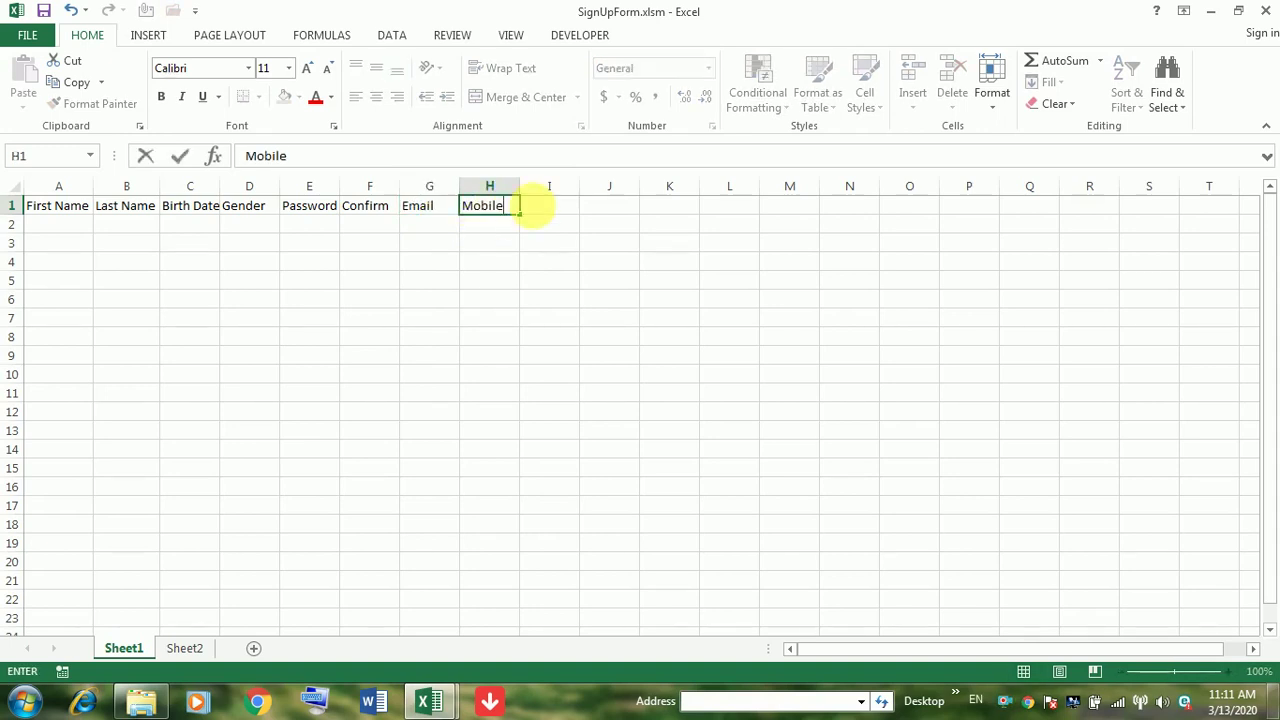
click(562, 207)
Enter Confirm Mobile, Country, State, District and City in I1:M1, autofitting column I.
text(Confi)
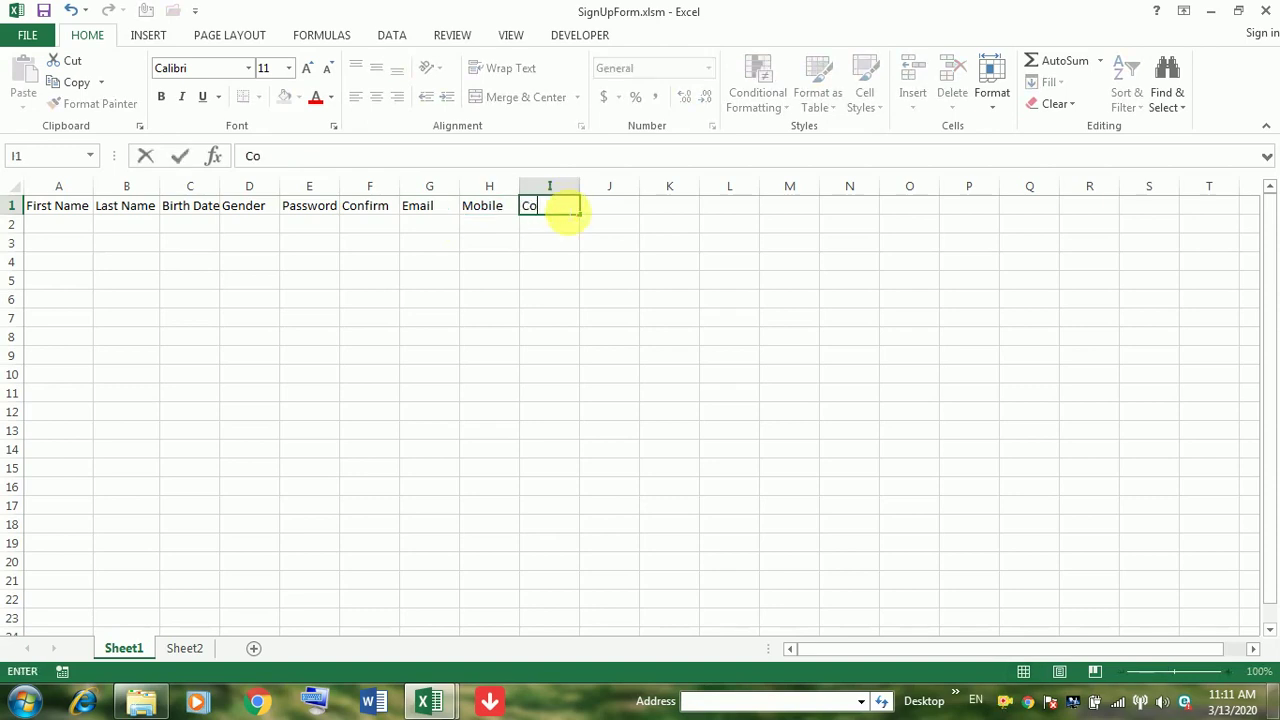
text(rm Mob)
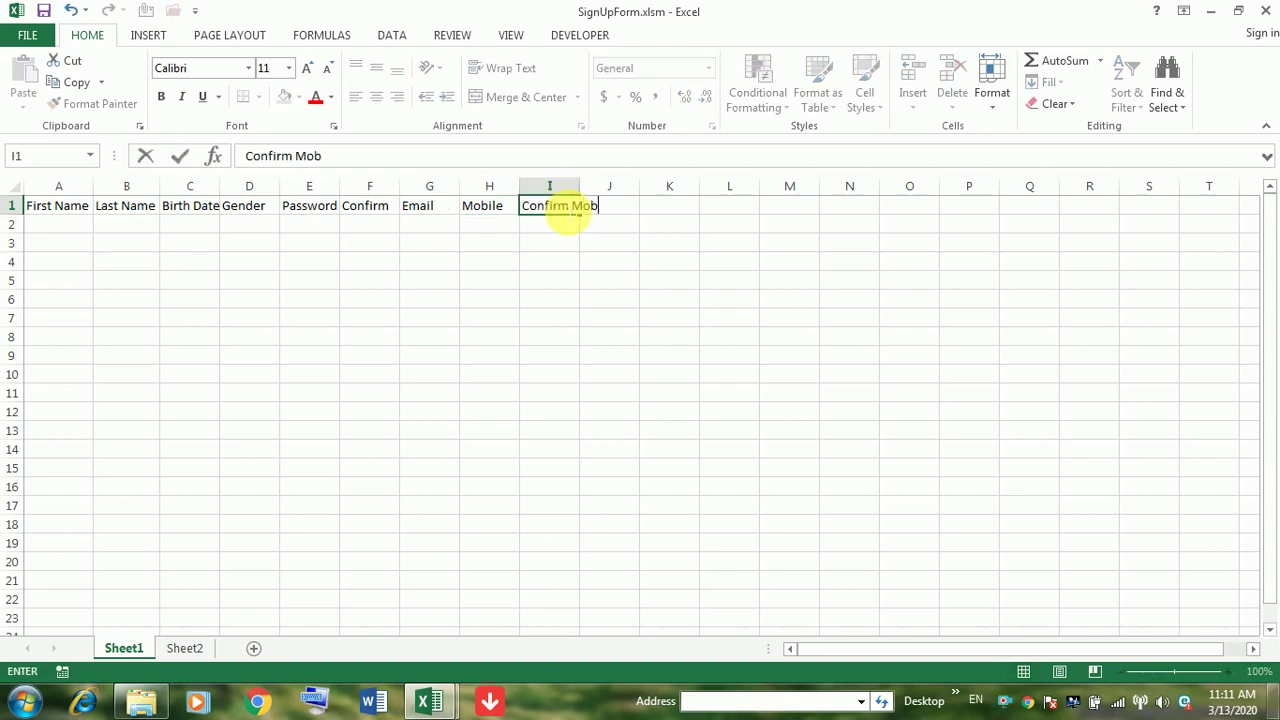
text(ile)
click(632, 297)
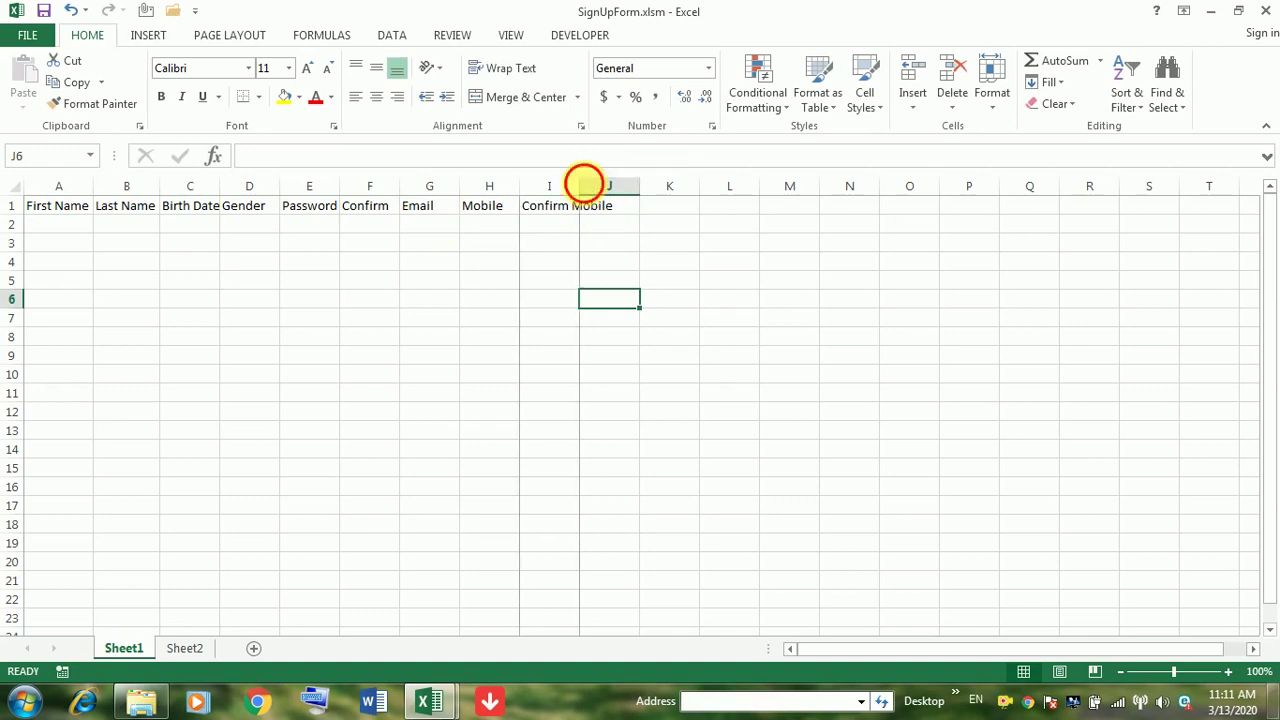
double_click(580, 186)
click(651, 214)
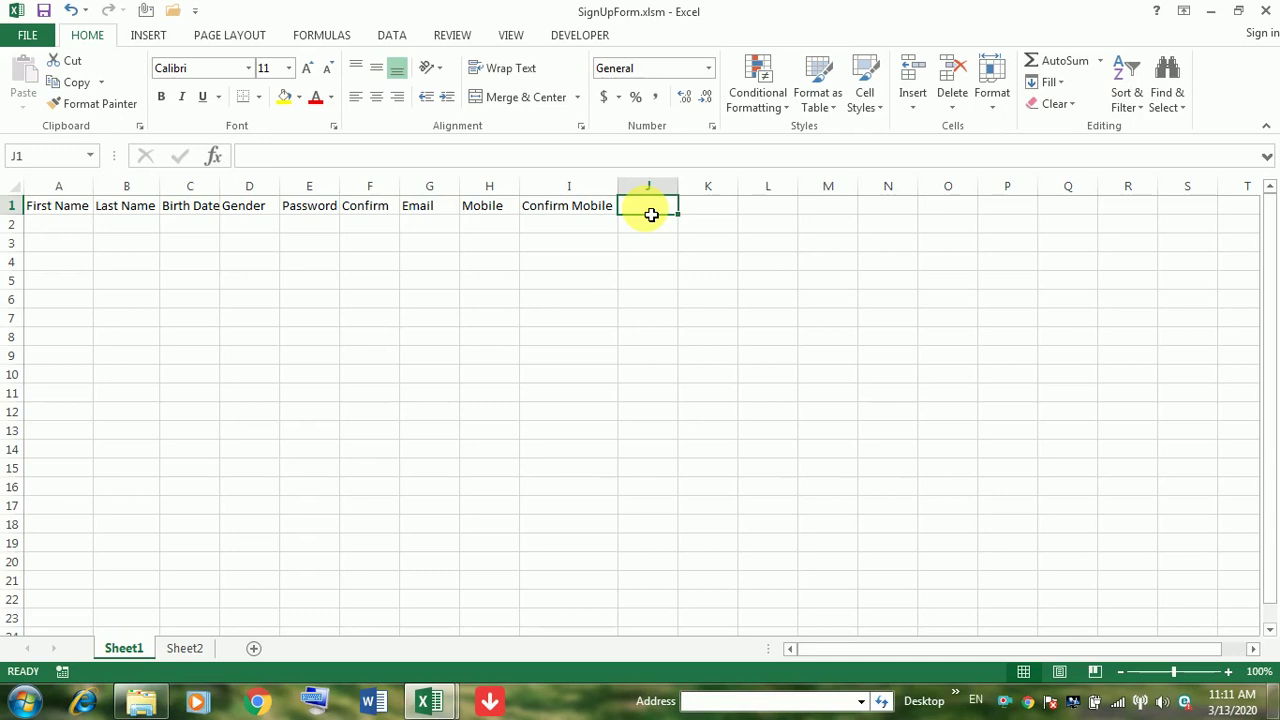
text(Country)
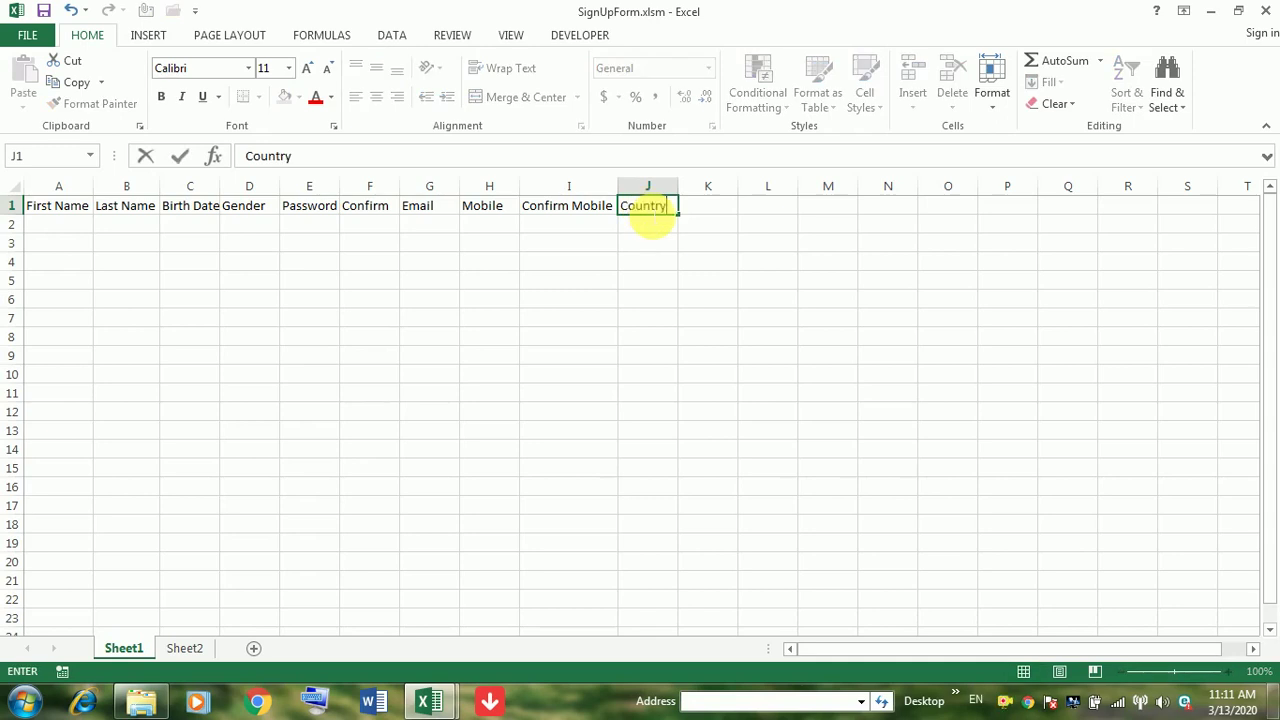
click(698, 210)
text(State)
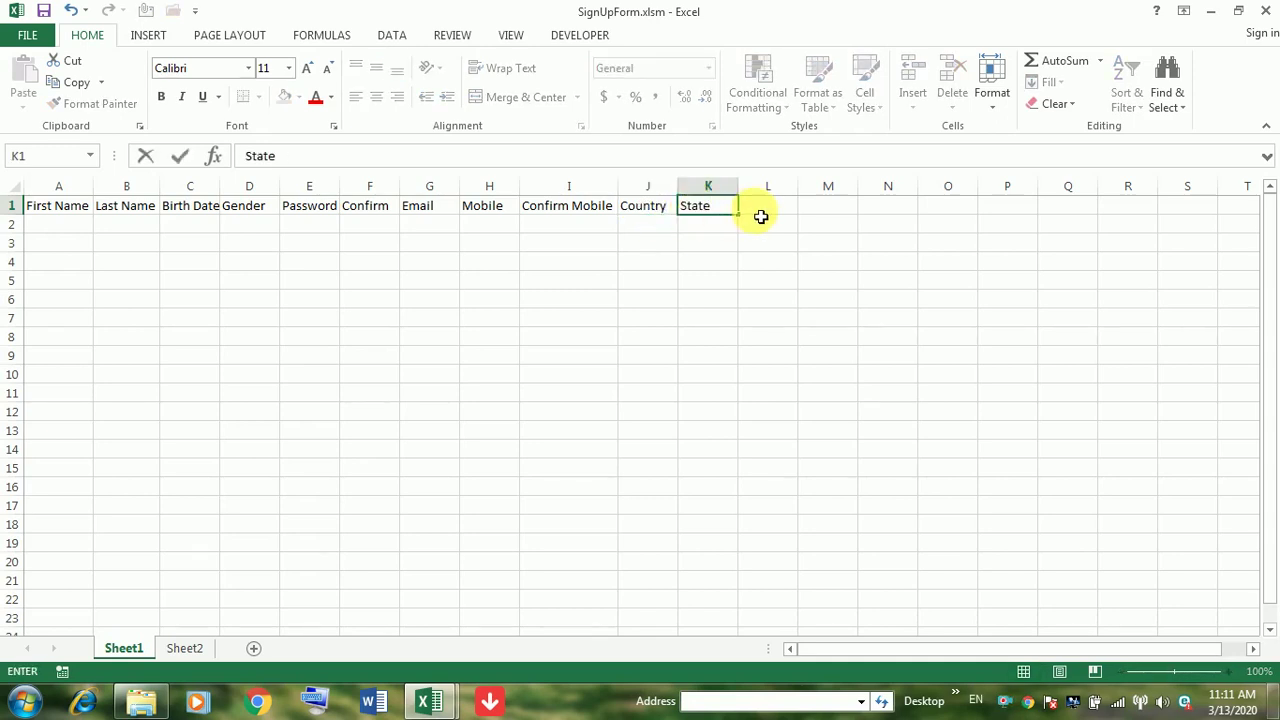
click(761, 214)
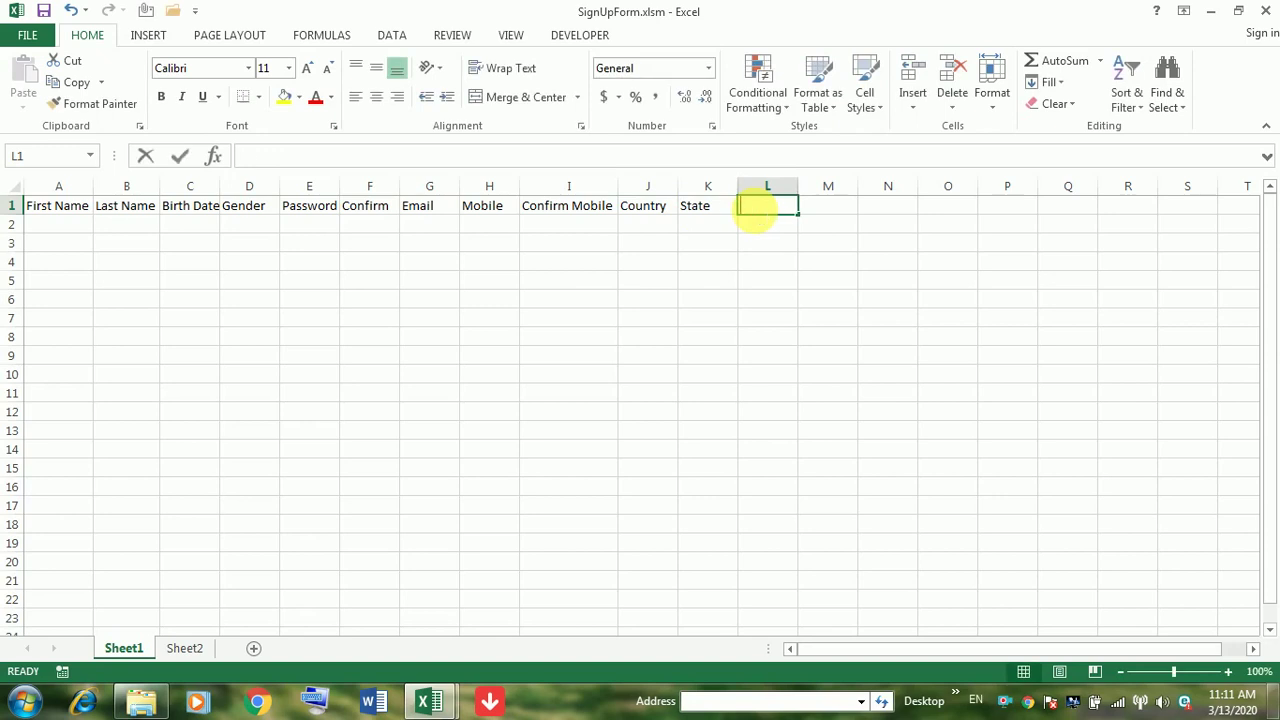
text(S)
text(ist)
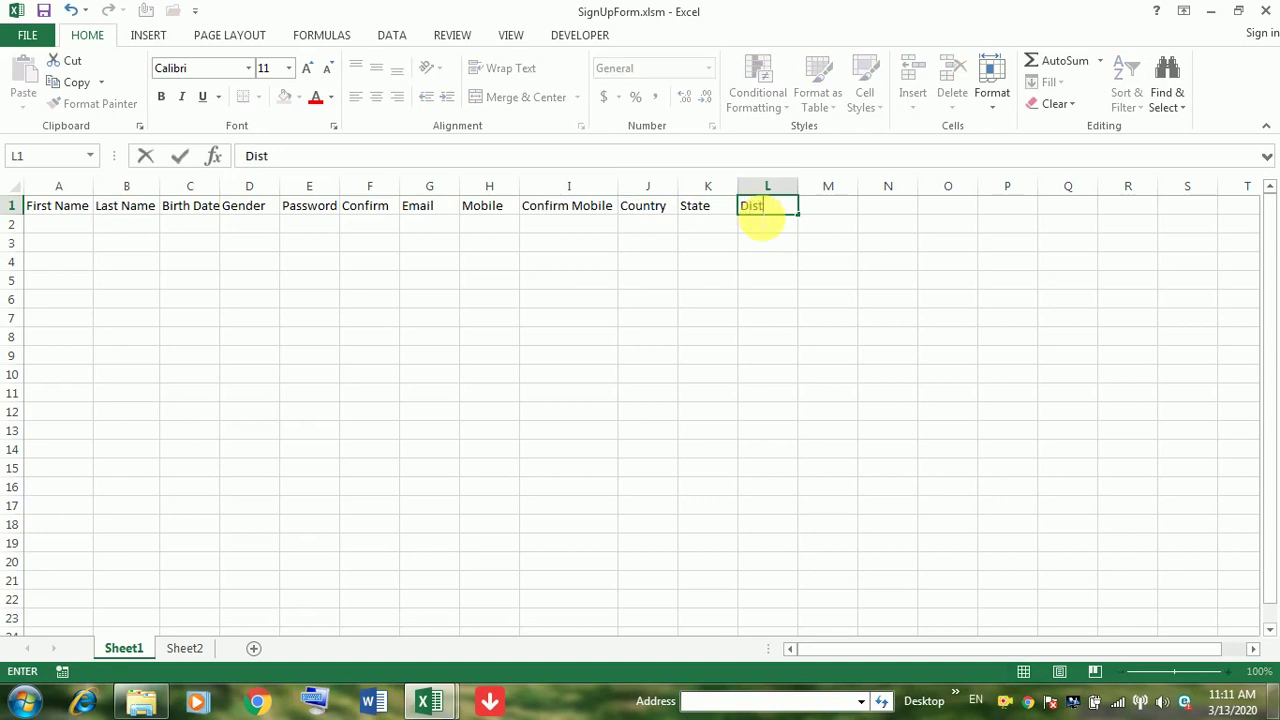
text(rict)
click(818, 213)
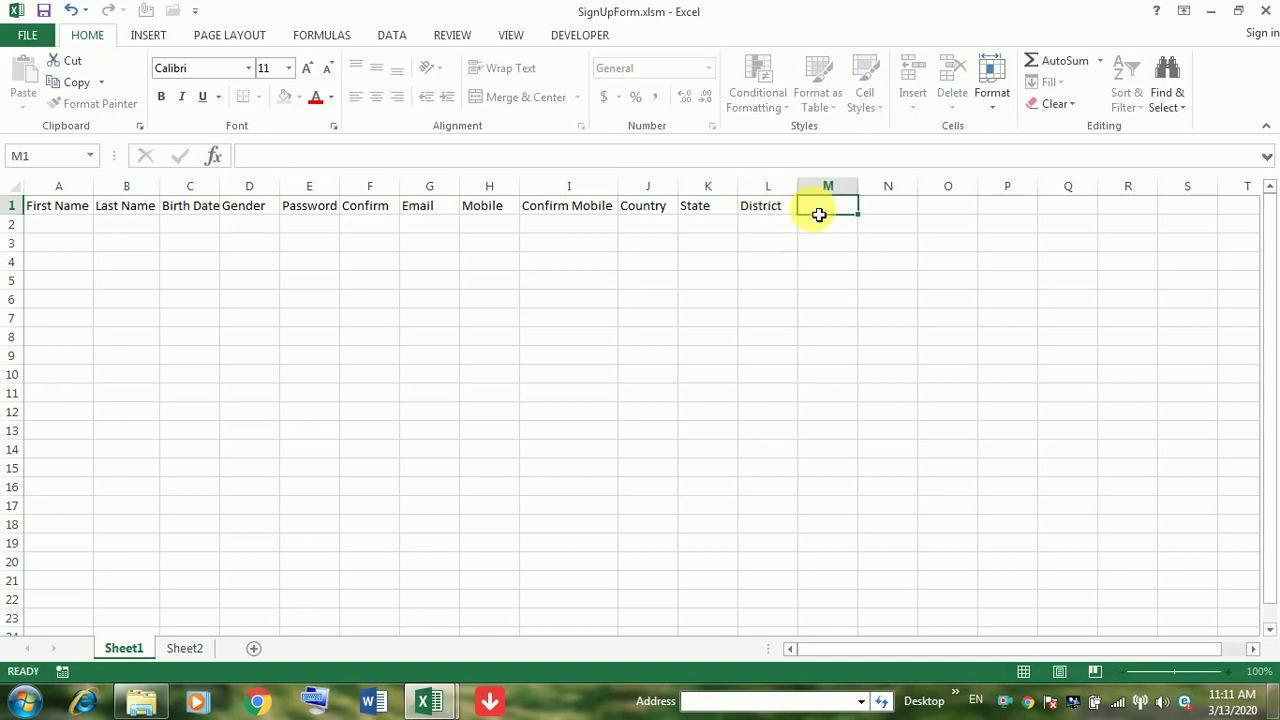
text(C)
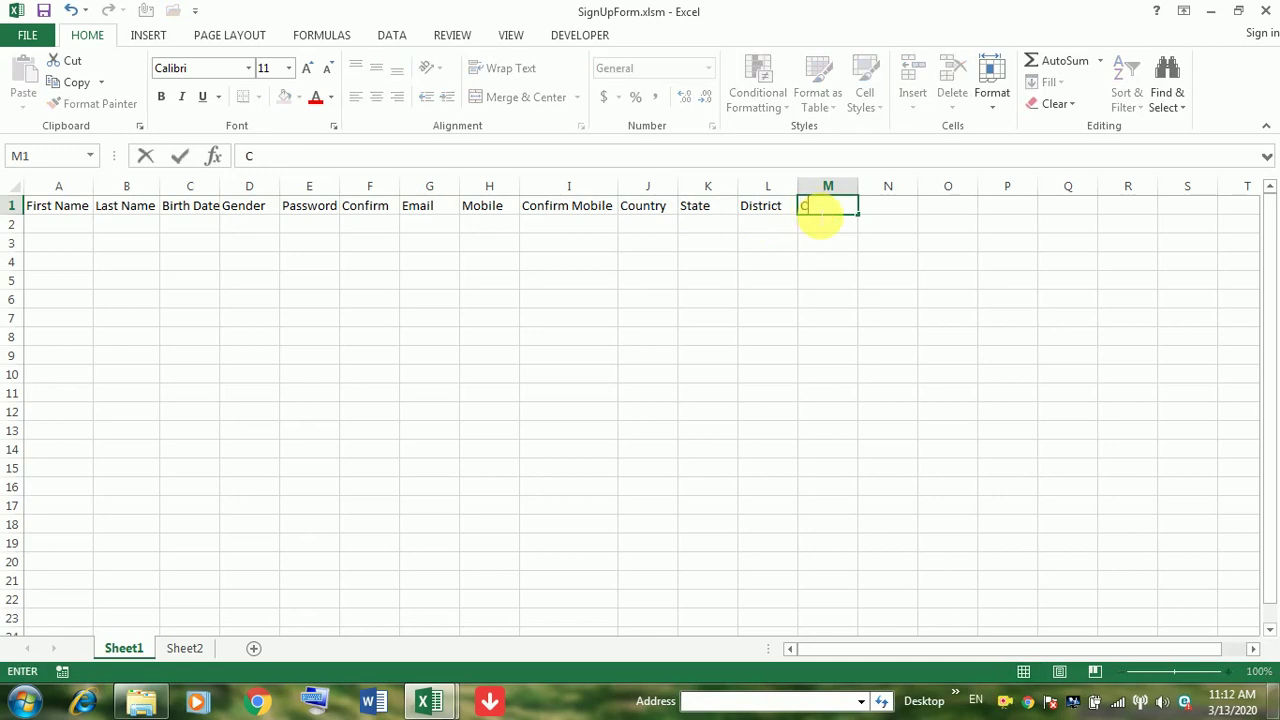
text(ity)
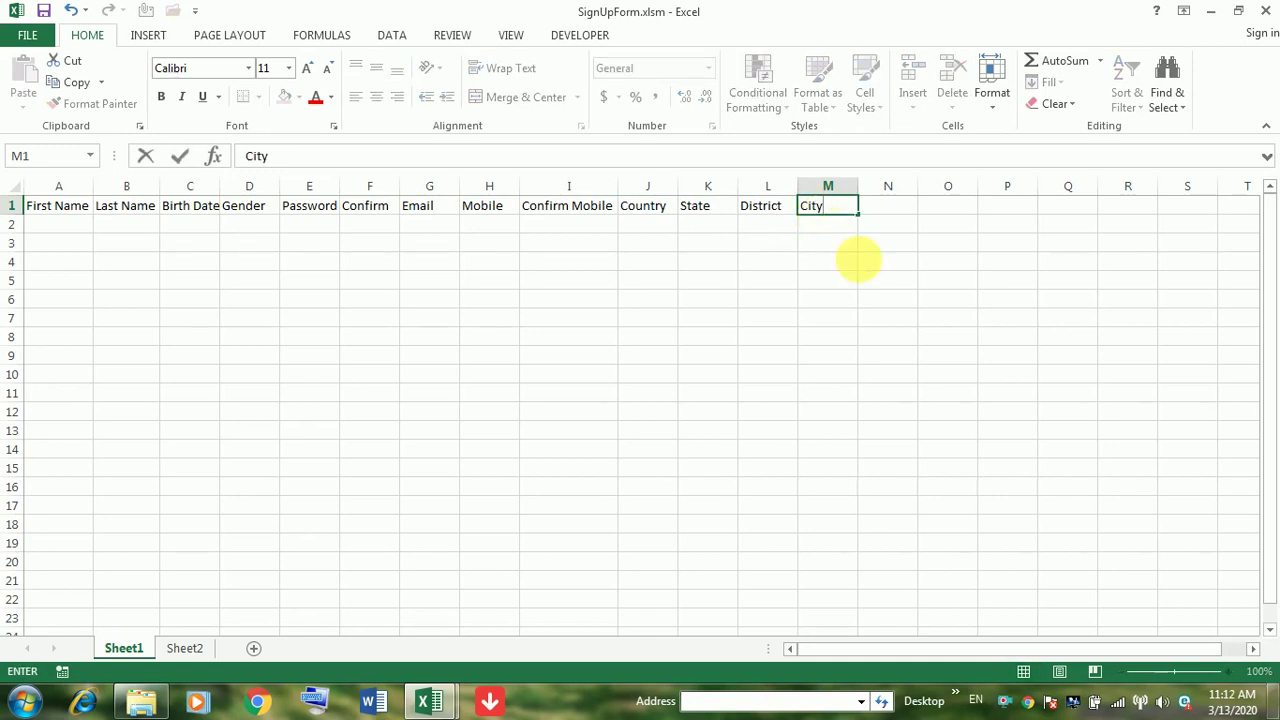
click(860, 262)
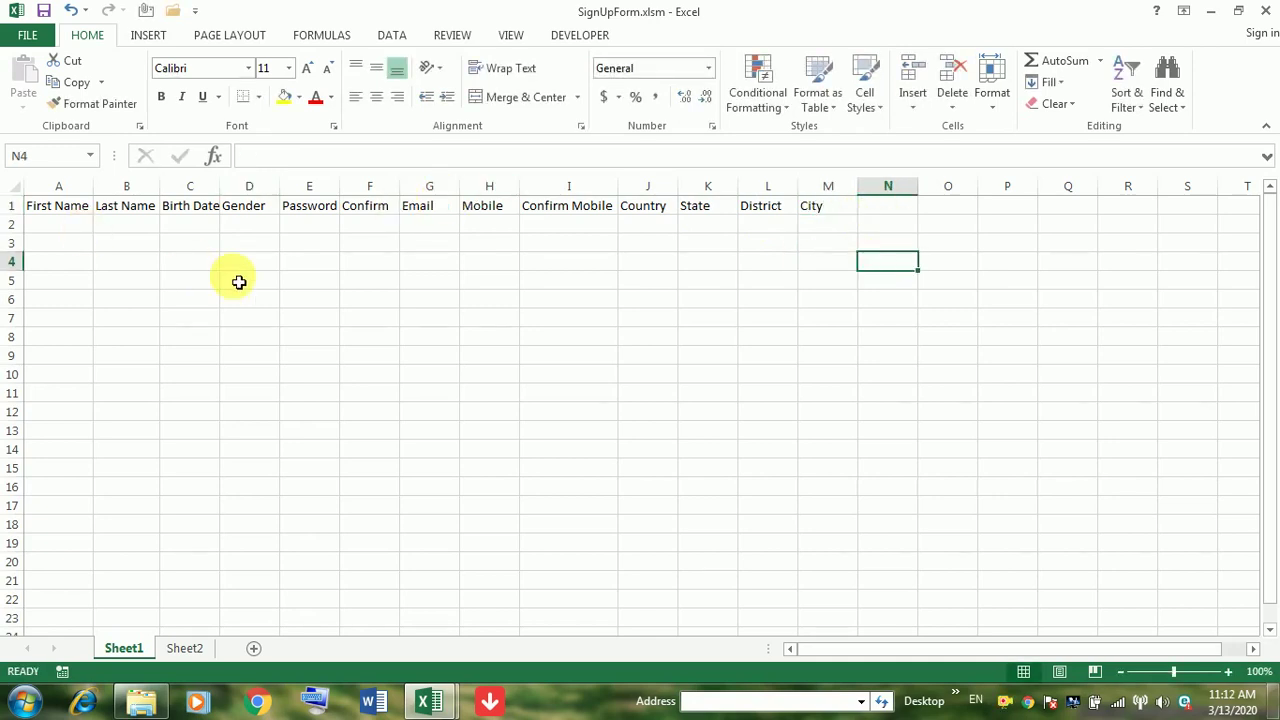
Widen columns G (Email, much wider), J, K, A, C and E so their headers fit.
drag(460, 186, 685, 192)
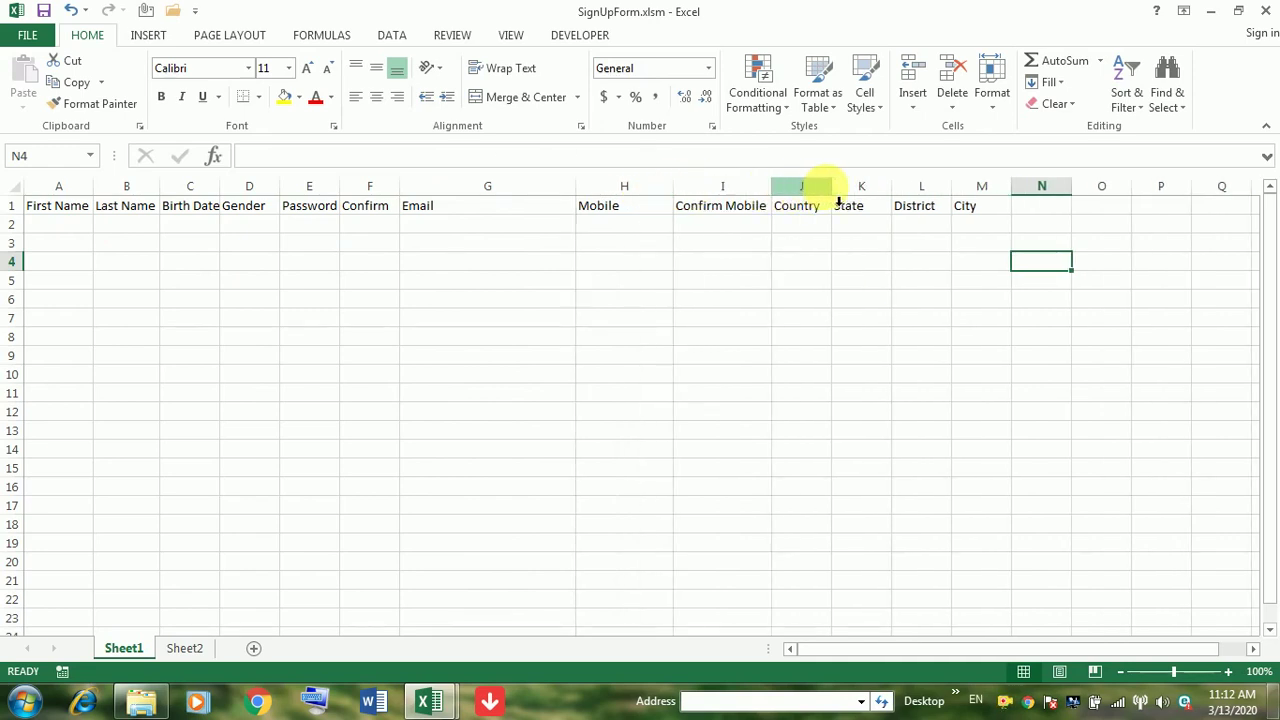
drag(831, 188, 858, 195)
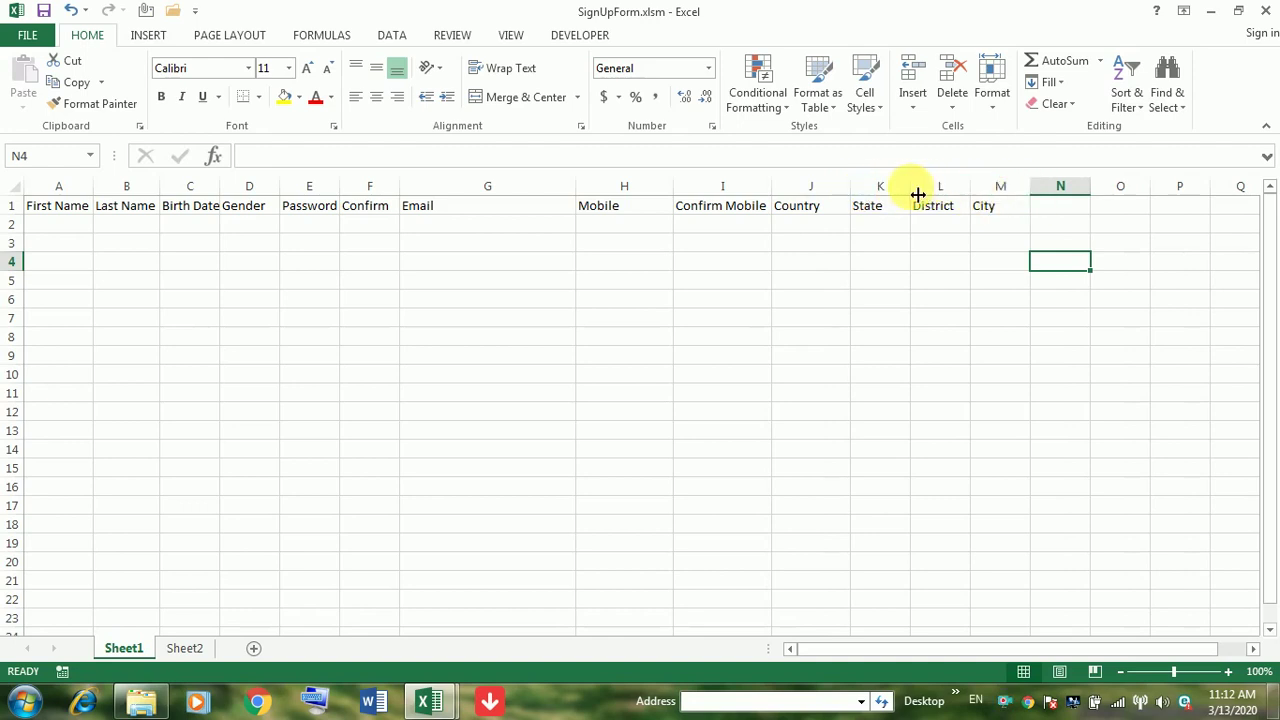
drag(911, 186, 1089, 186)
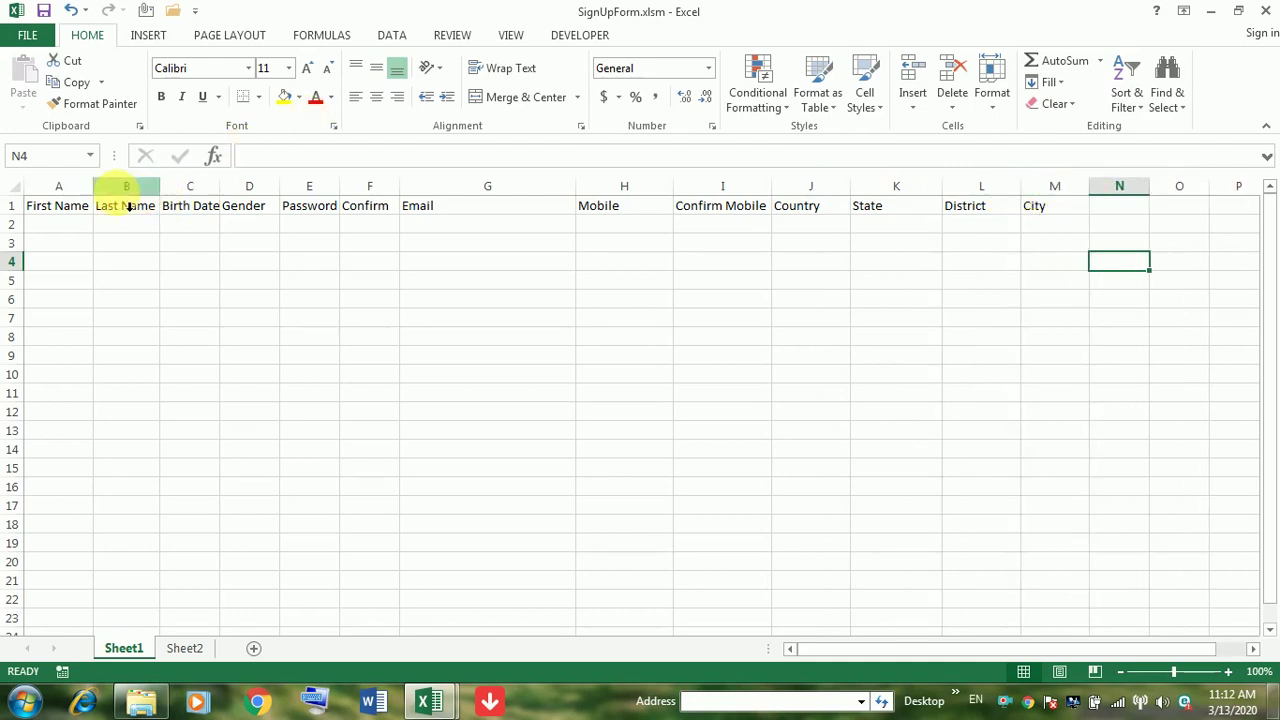
drag(93, 186, 147, 196)
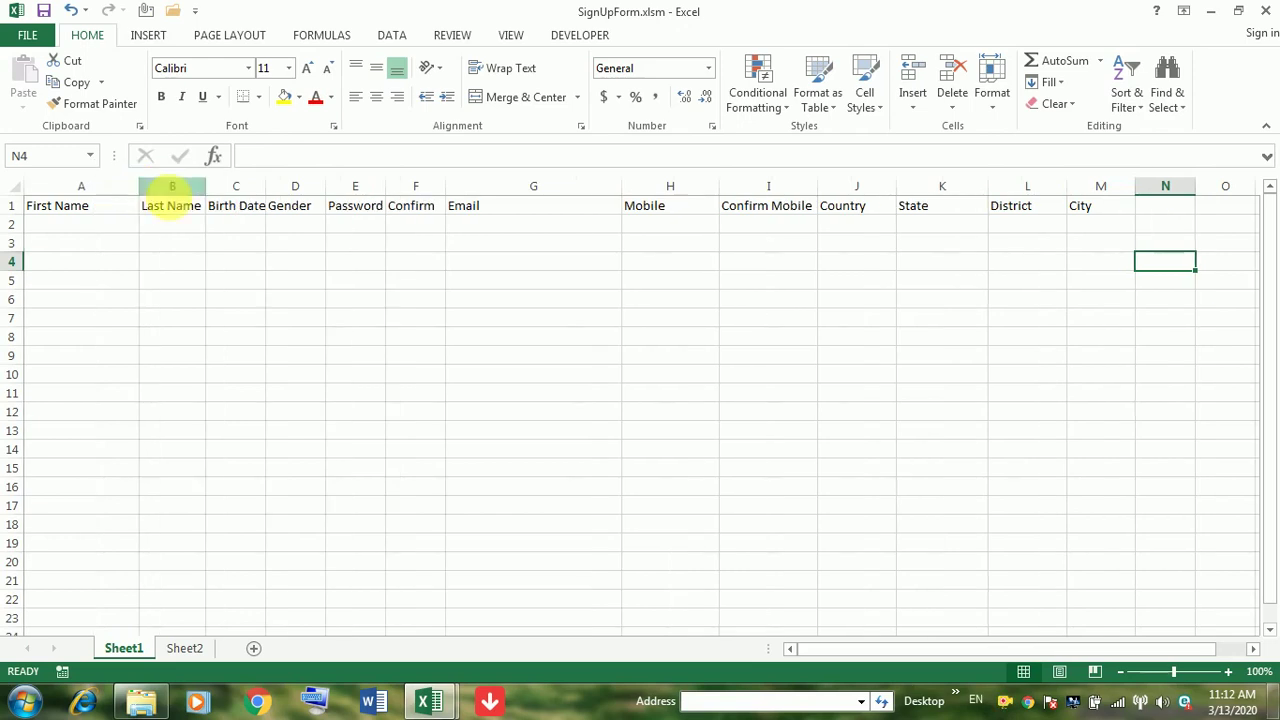
drag(266, 192, 286, 195)
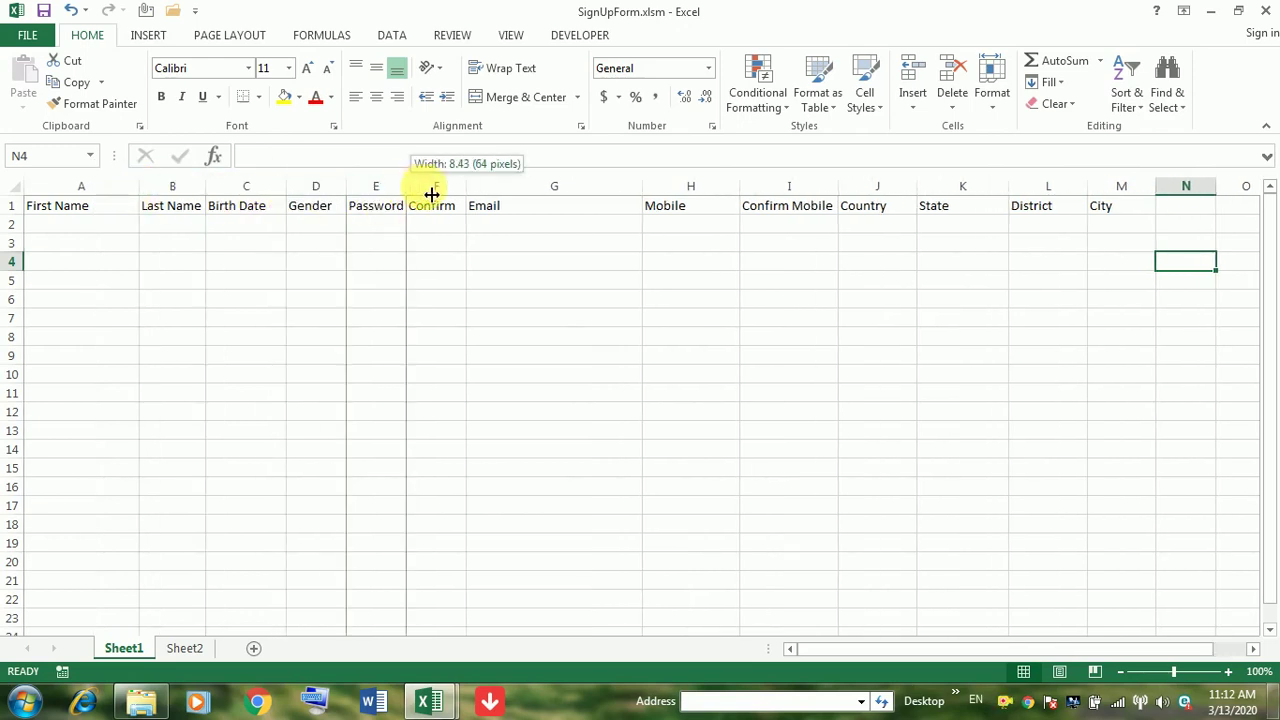
drag(418, 194, 511, 191)
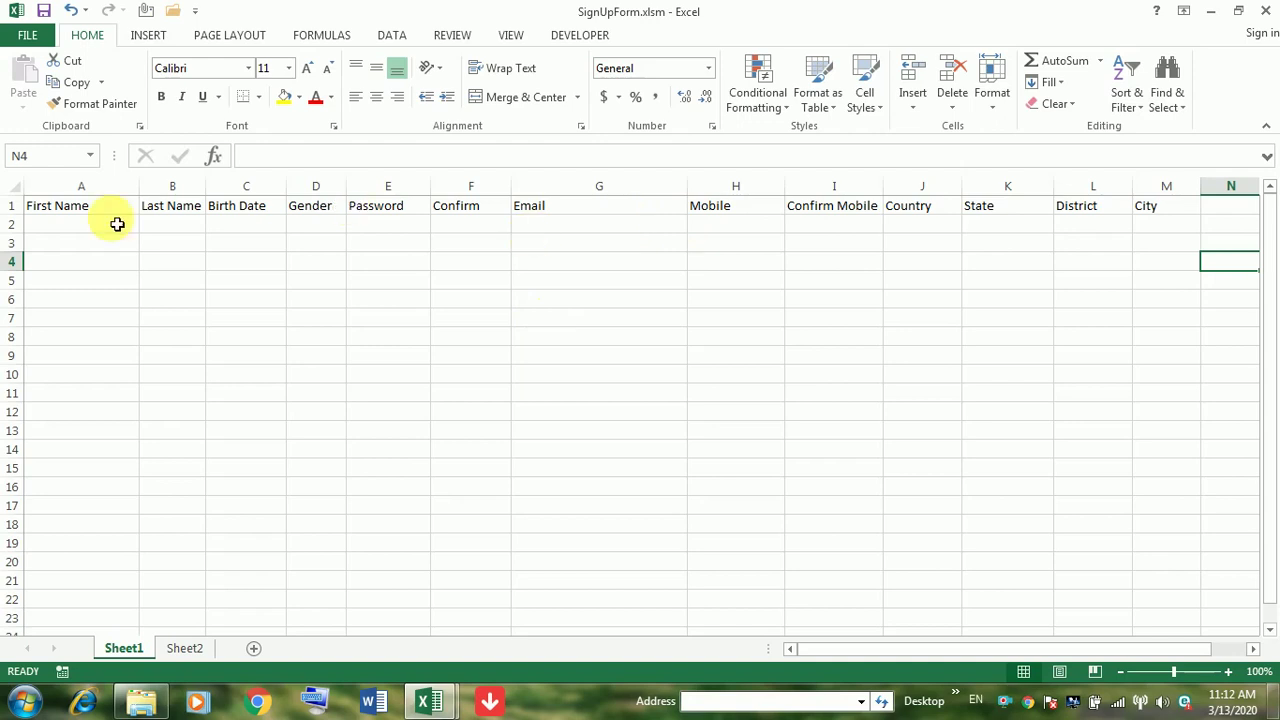
Centre-align the contents of the whole sheet.
click(12, 205)
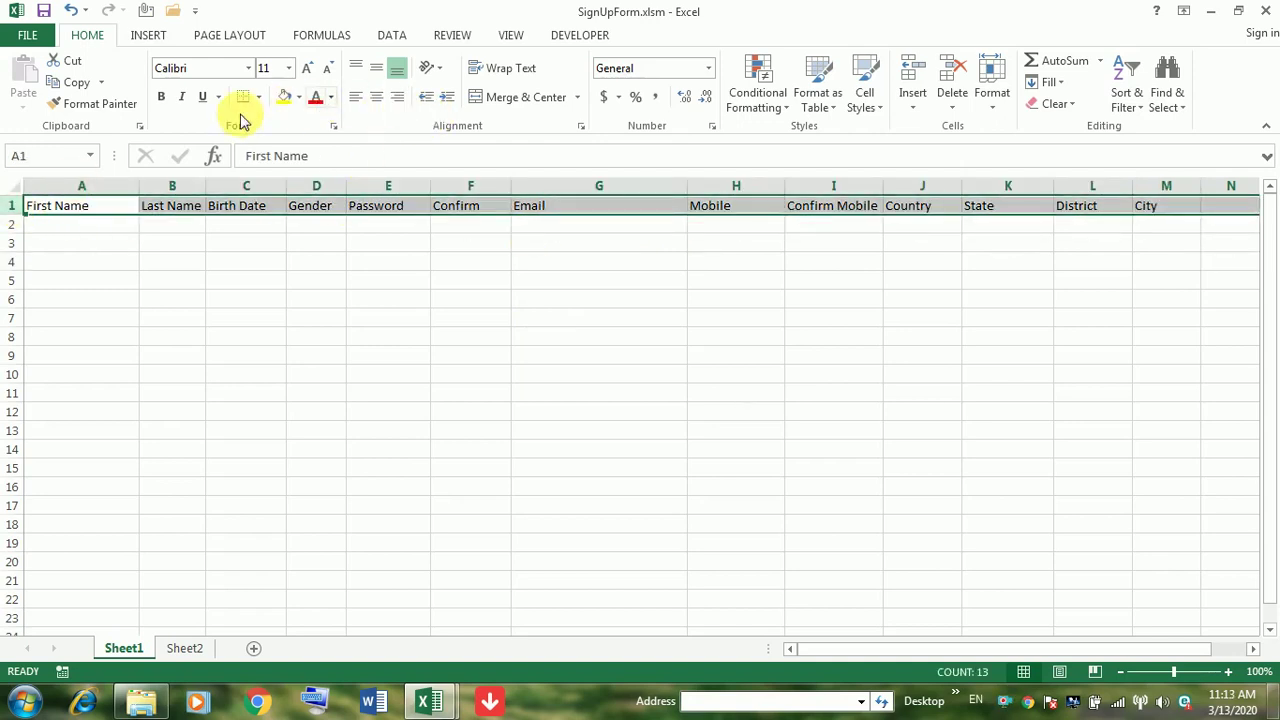
click(18, 191)
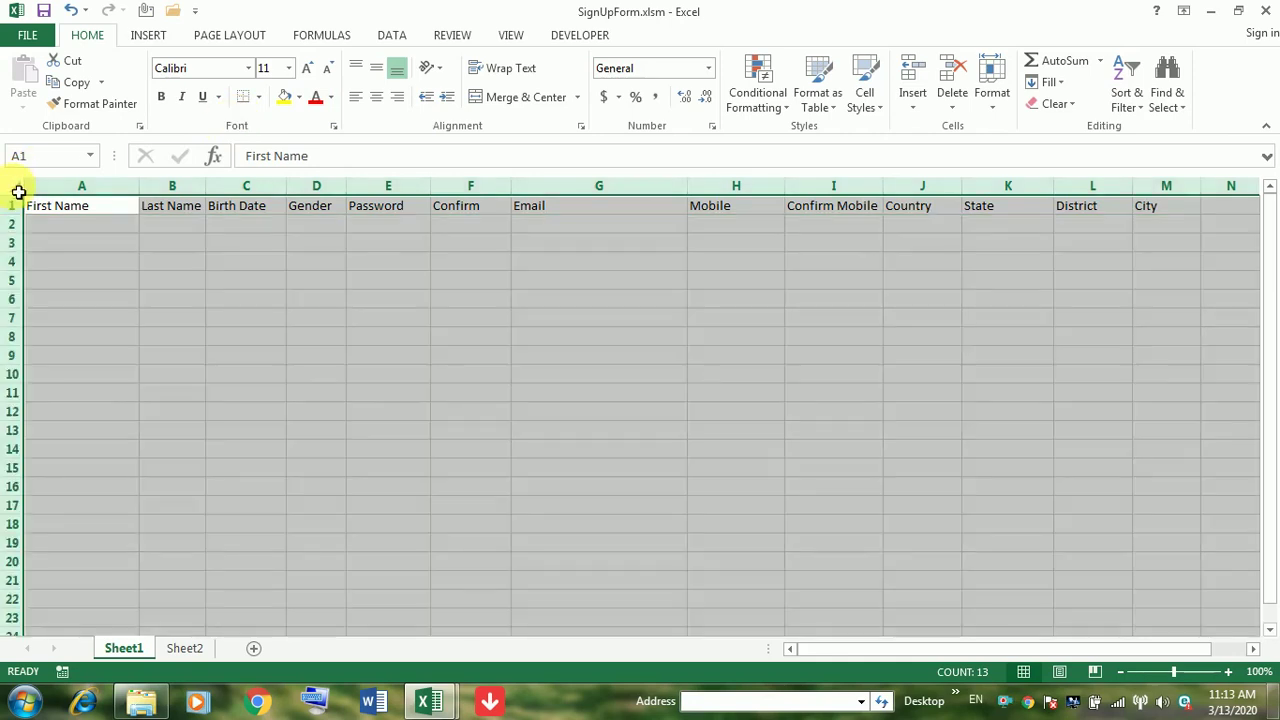
click(376, 100)
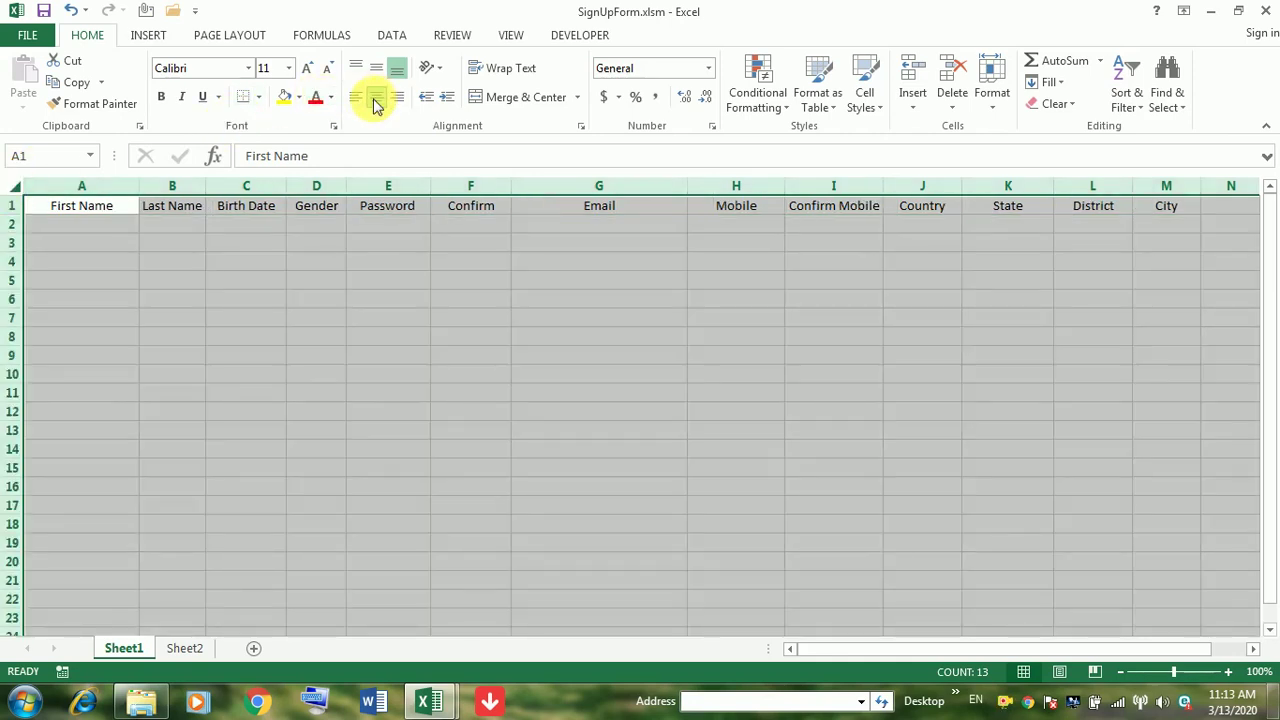
click(284, 321)
Make header row 1 bold, size 12 with all borders, and widen columns A and B.
click(14, 205)
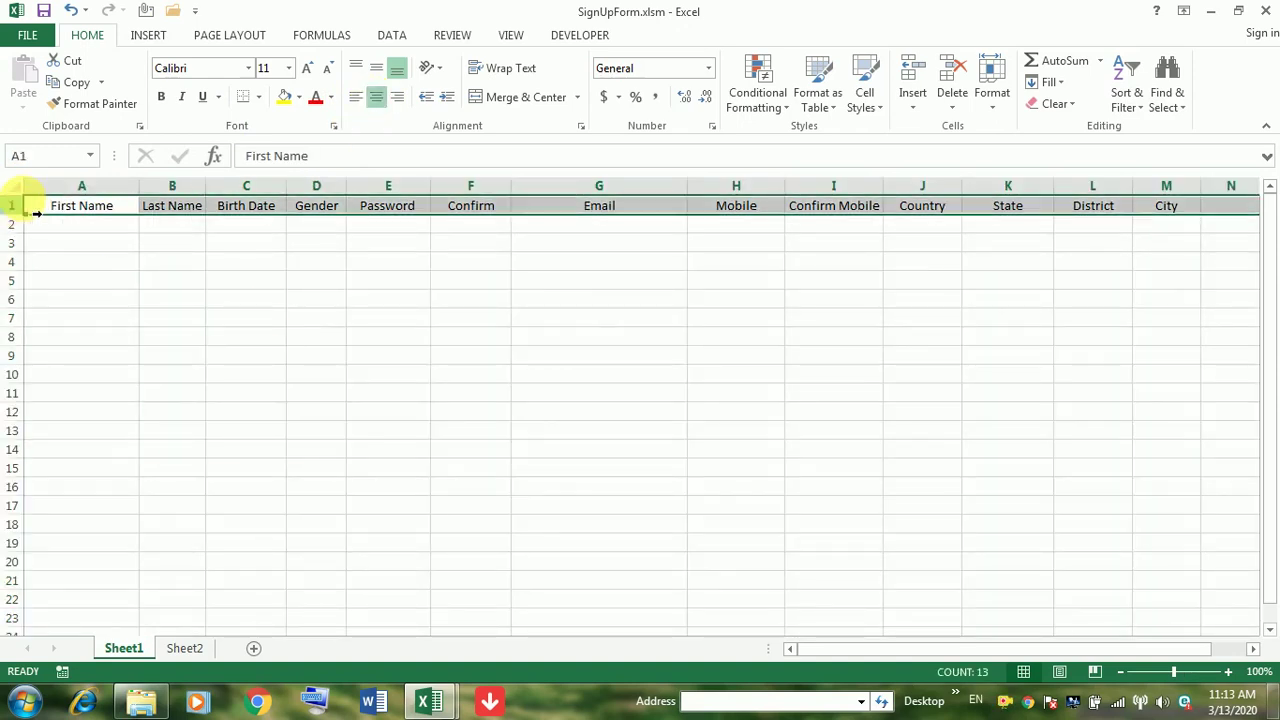
click(161, 96)
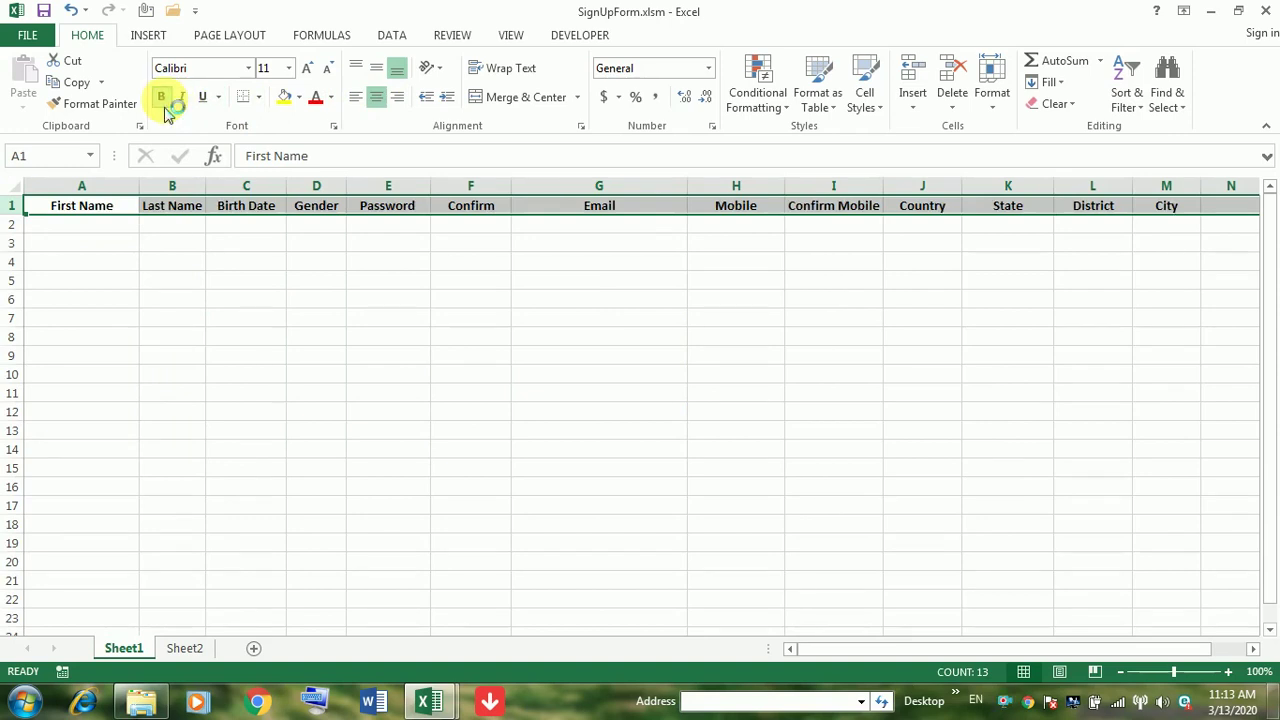
click(288, 68)
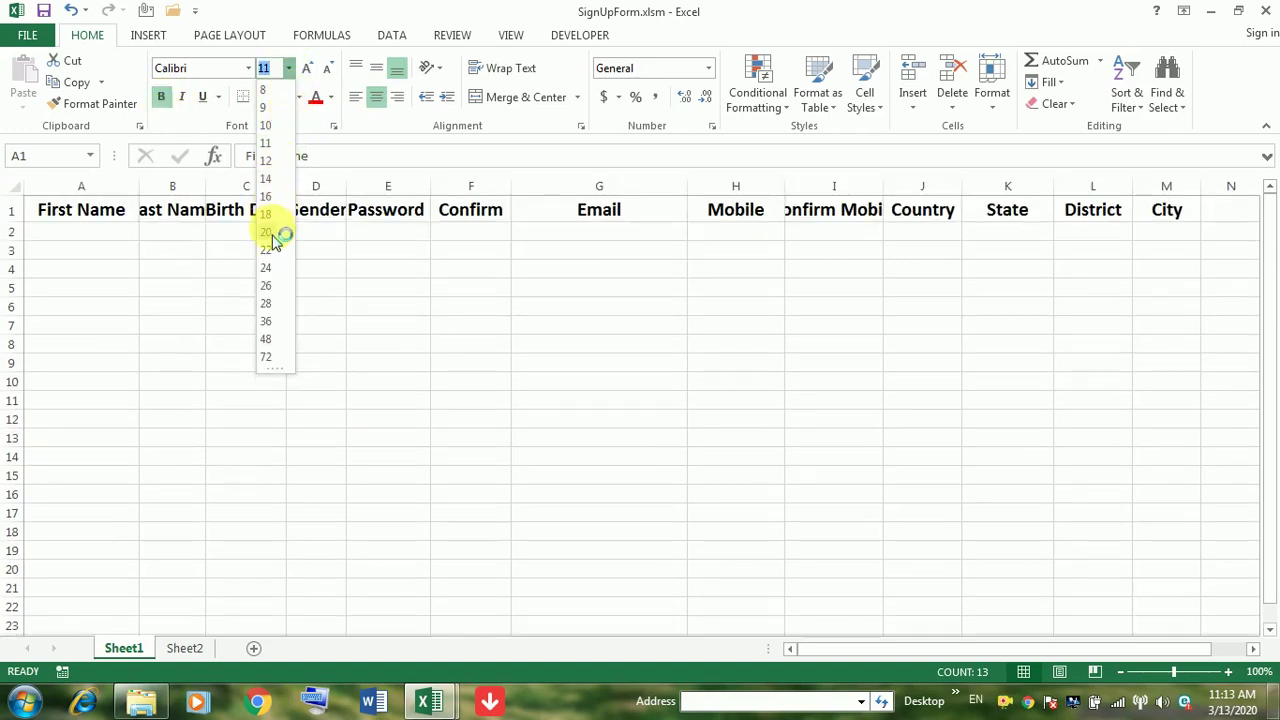
click(268, 162)
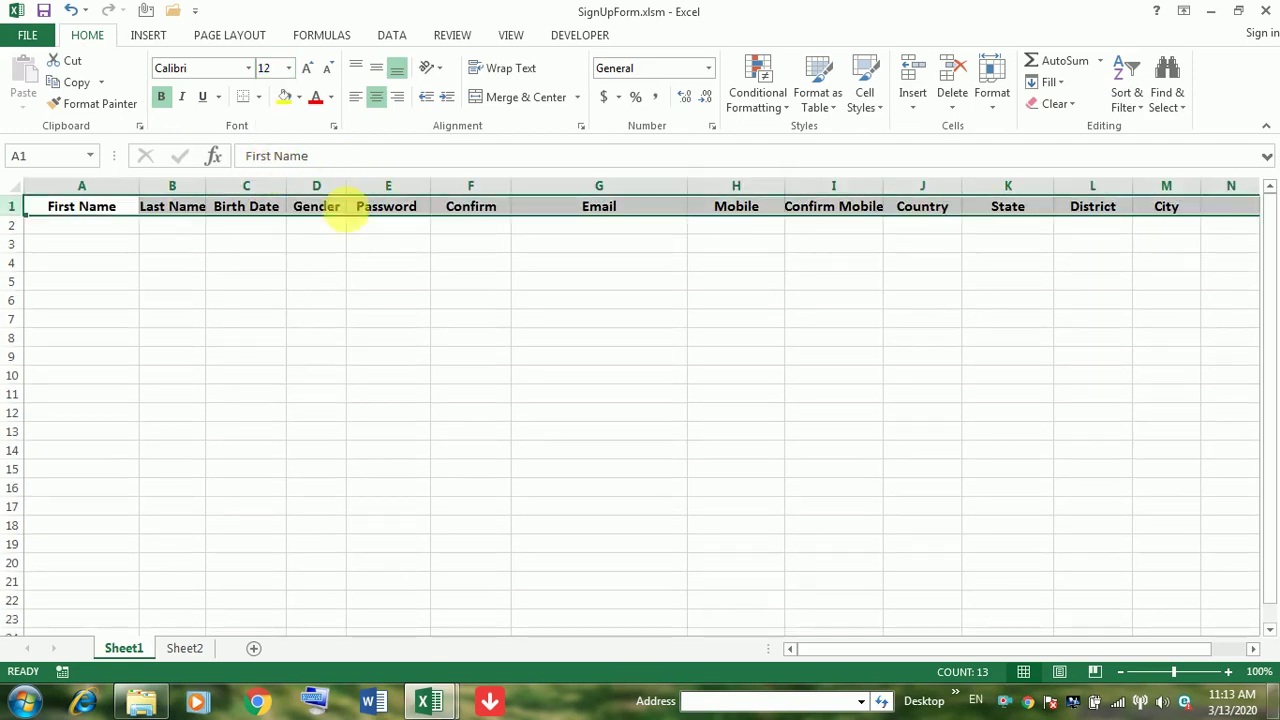
click(258, 97)
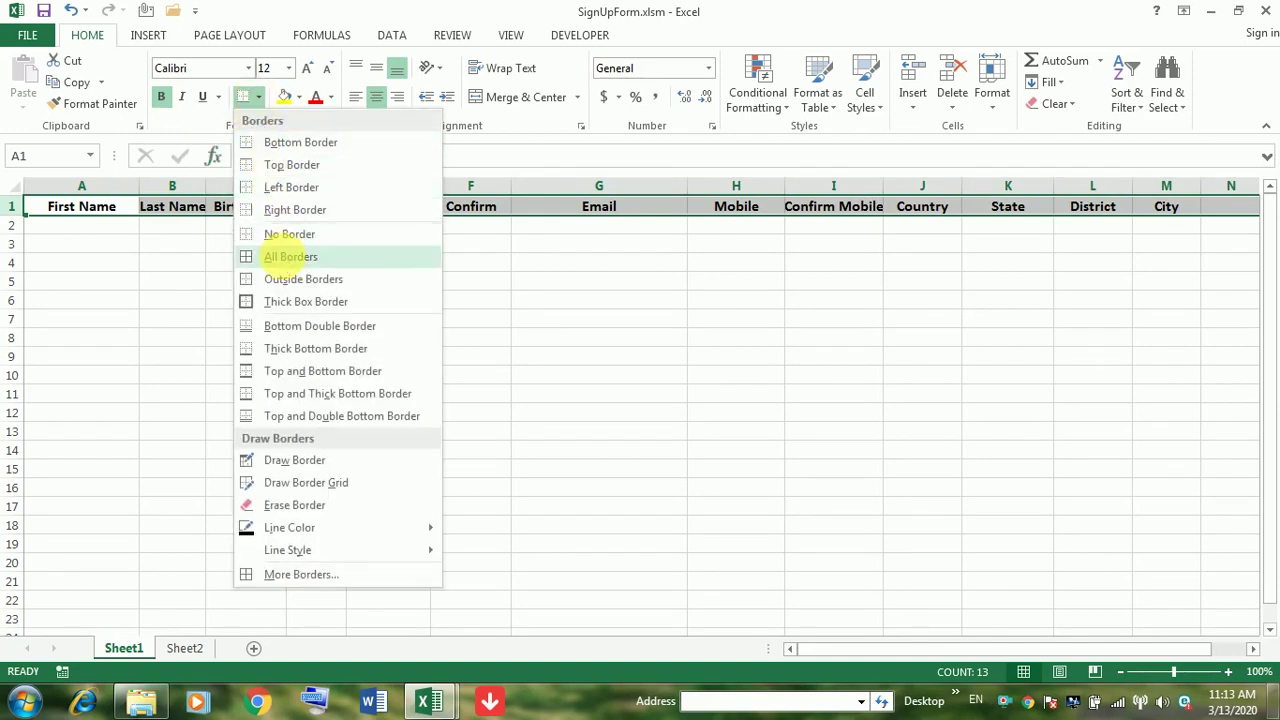
click(285, 256)
click(226, 279)
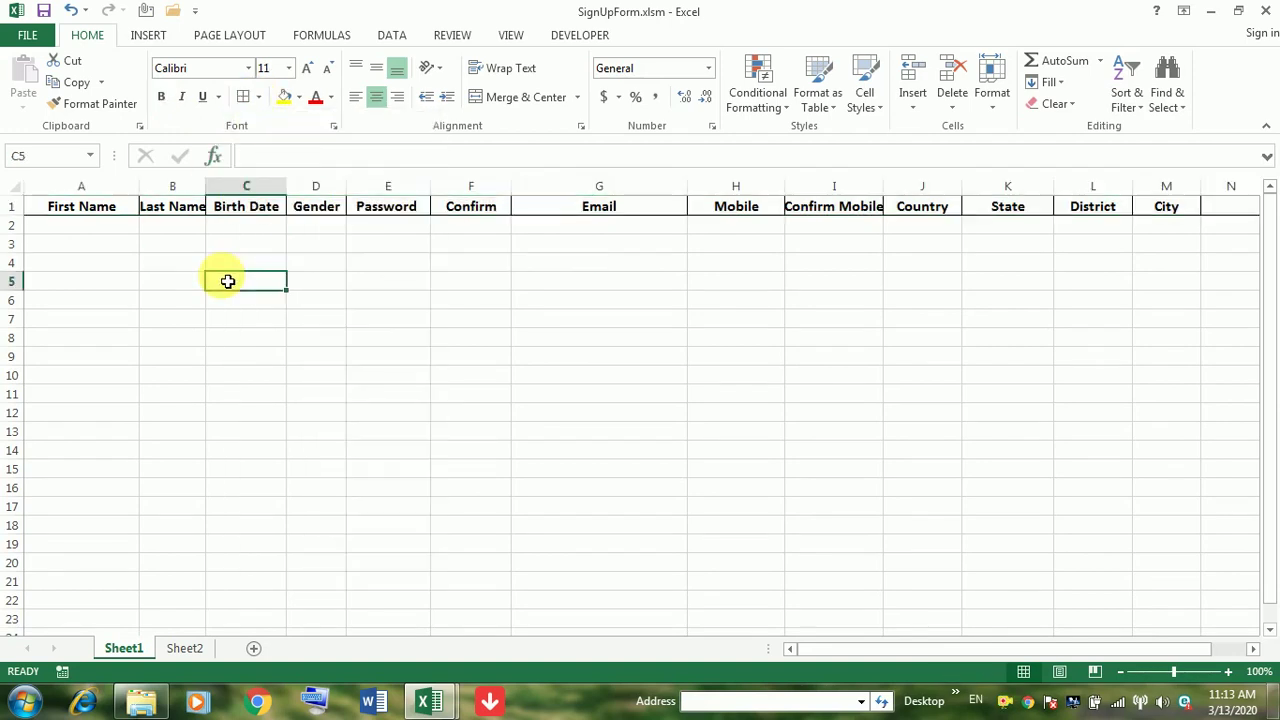
click(720, 343)
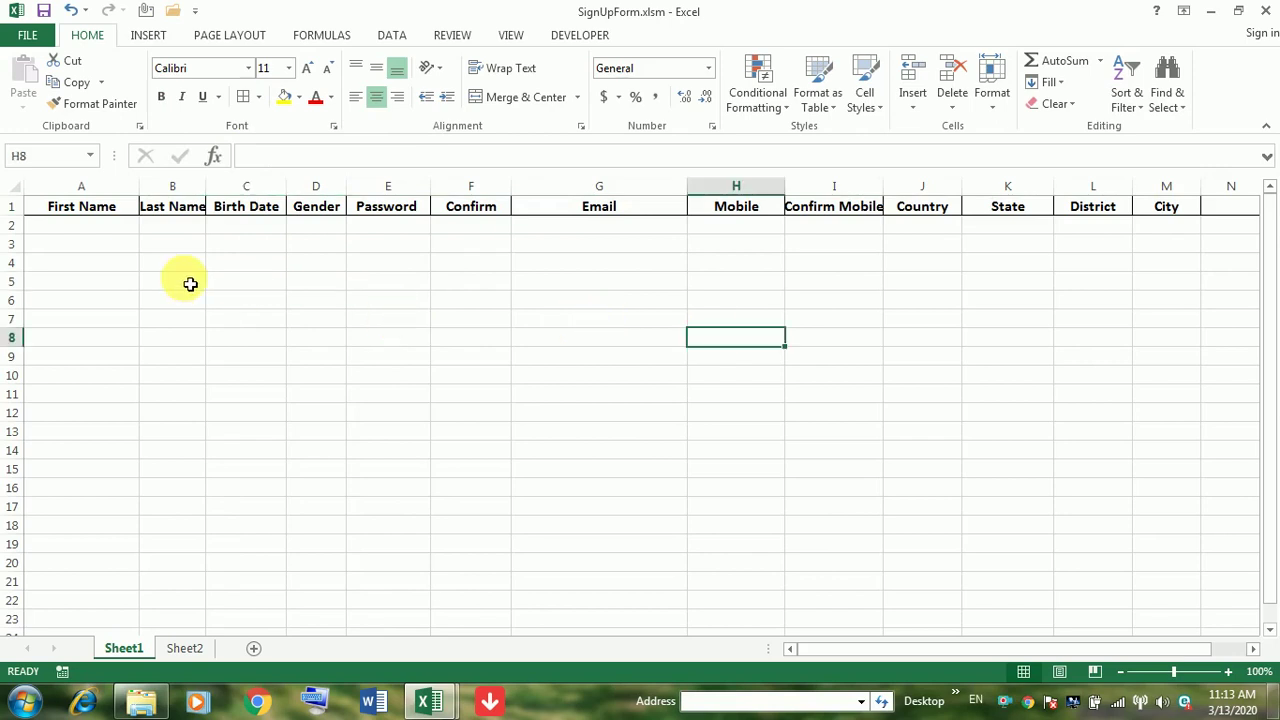
drag(146, 196, 195, 204)
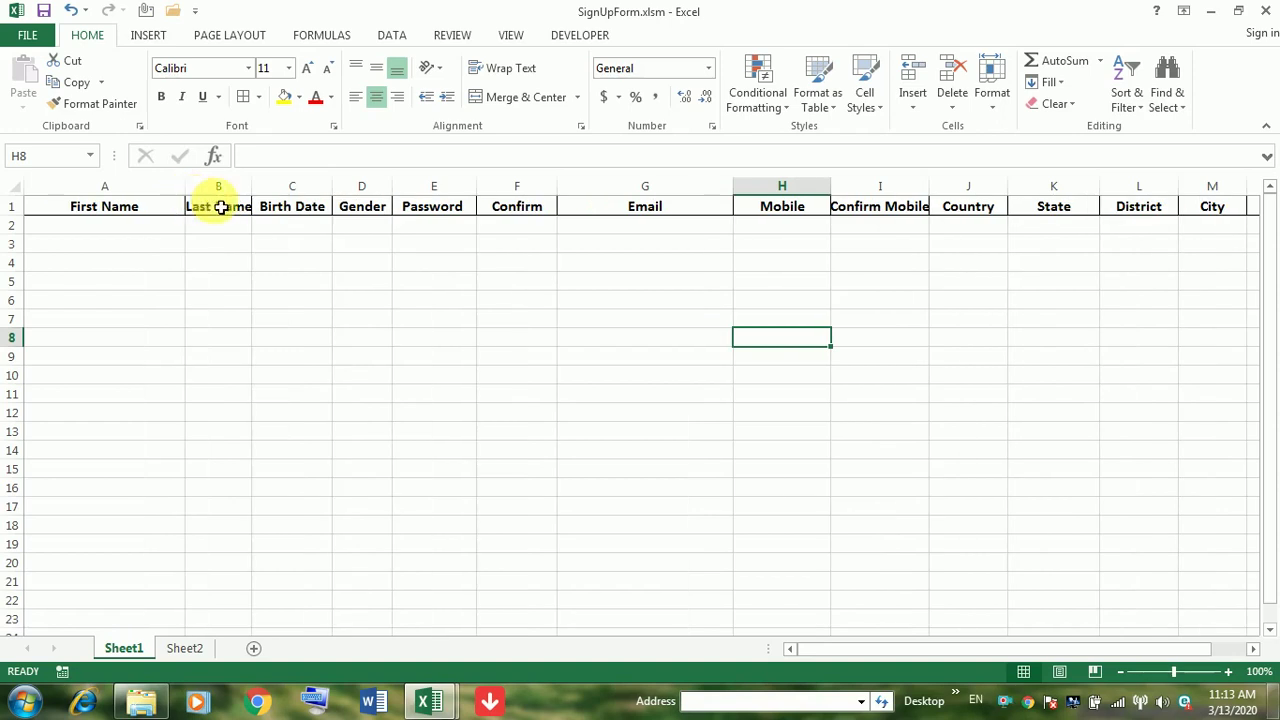
drag(261, 200, 271, 200)
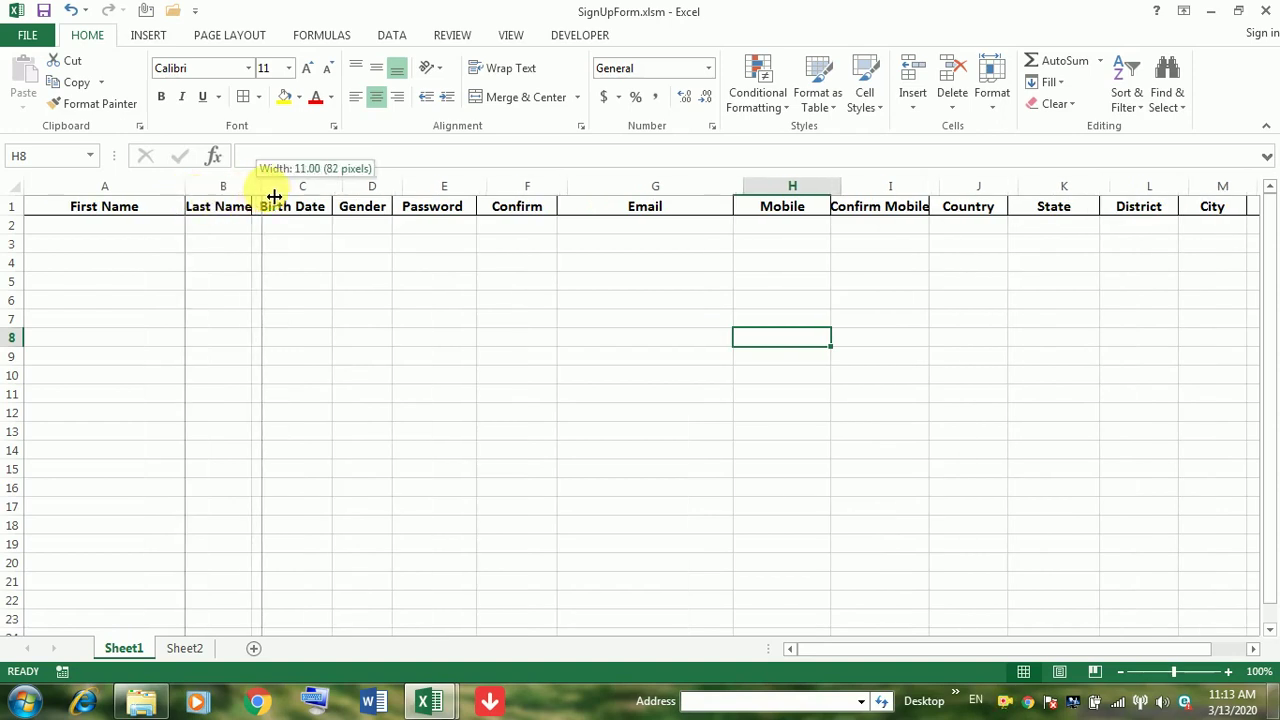
click(377, 320)
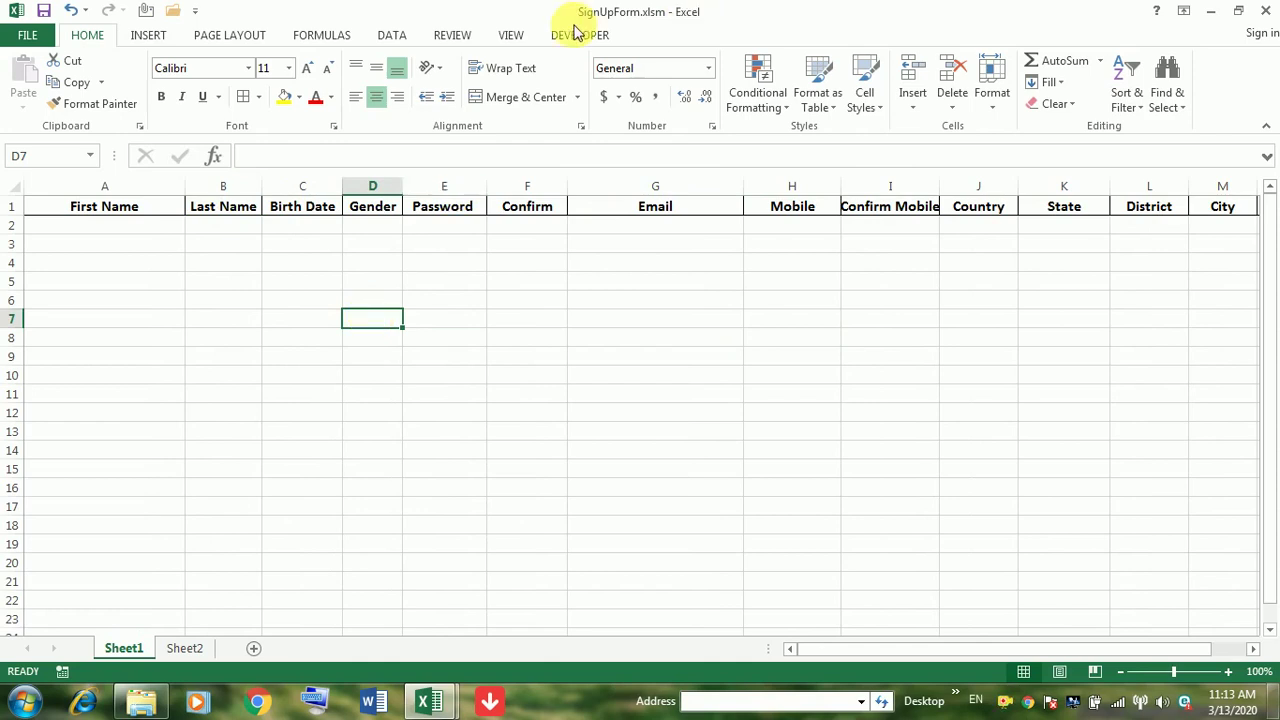
In the Visual Basic editor, open UserForm1's SIGN UP button Click procedure.
click(575, 35)
click(22, 76)
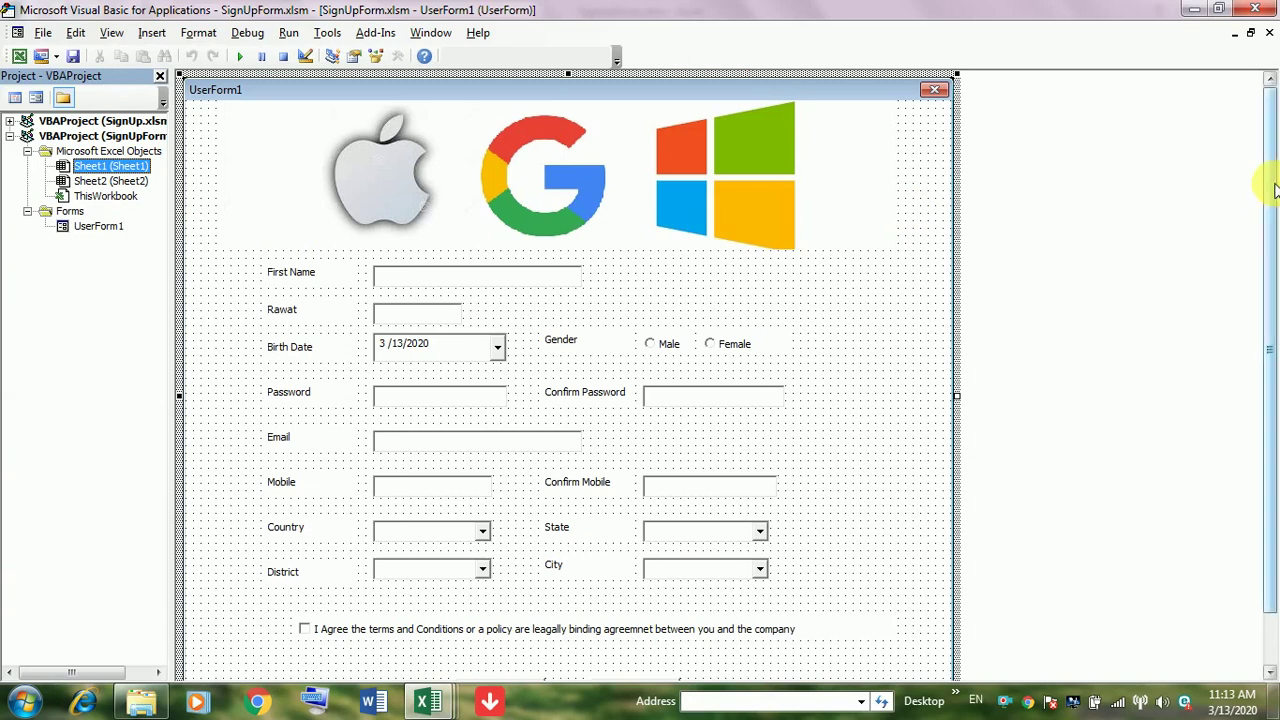
drag(1268, 185, 1275, 420)
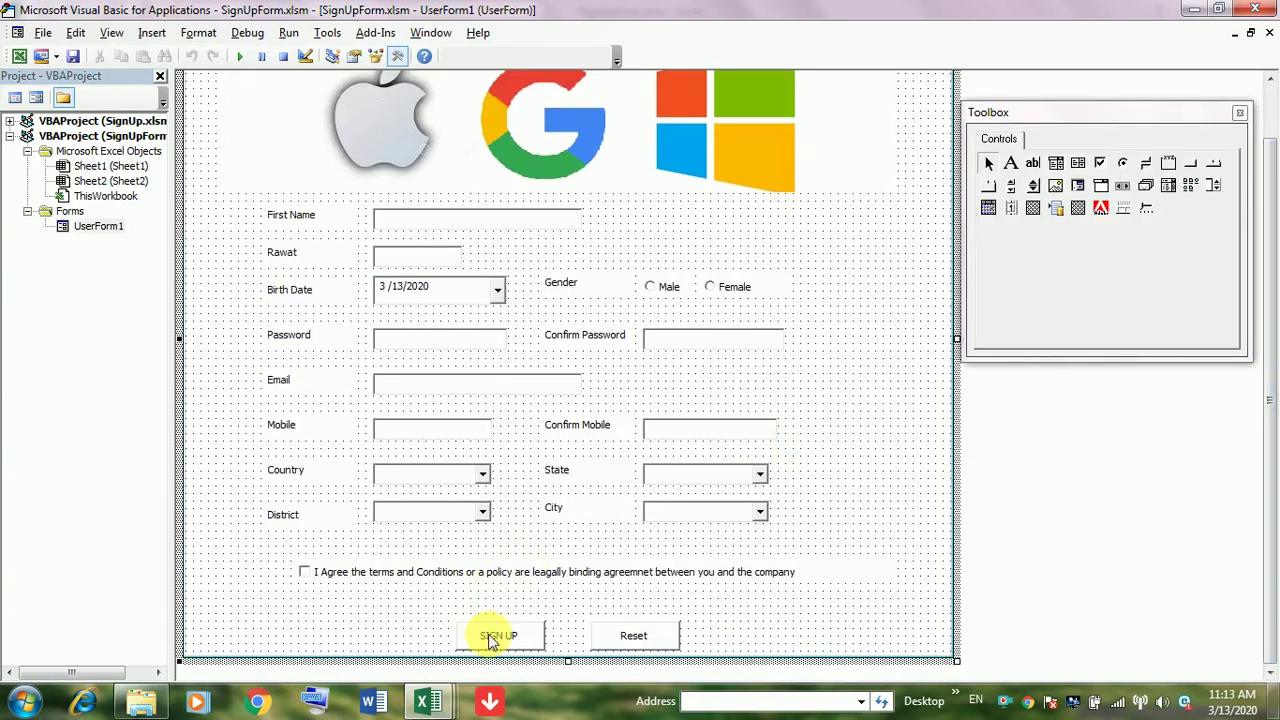
double_click(492, 641)
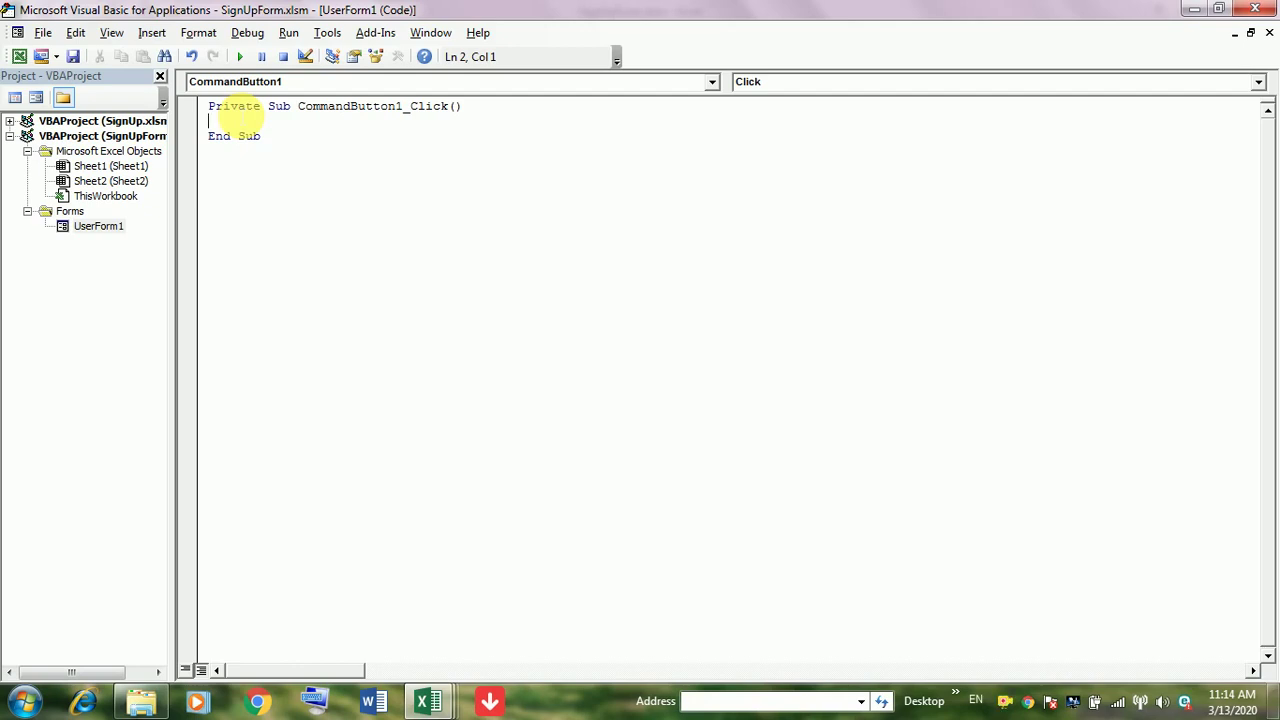
Declare Dim x As Long and Dim y As Worksheet in CommandButton1_Click.
text(Dim )
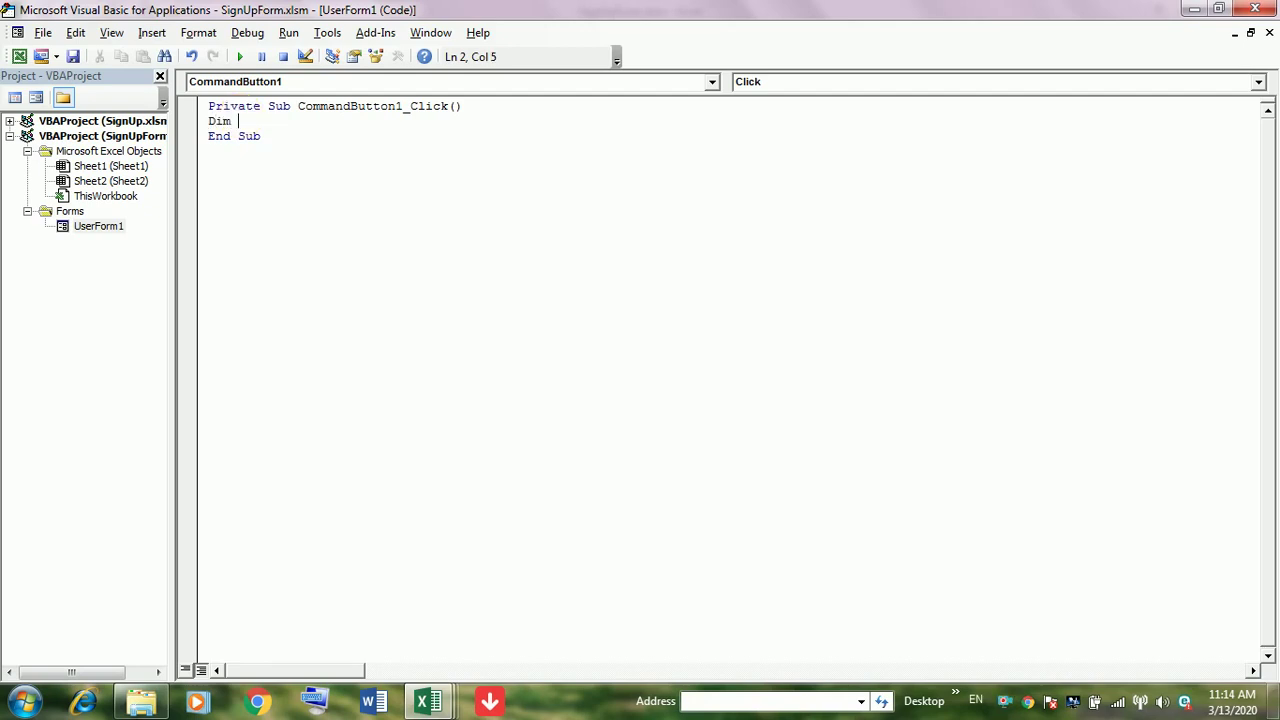
text(y as Lon)
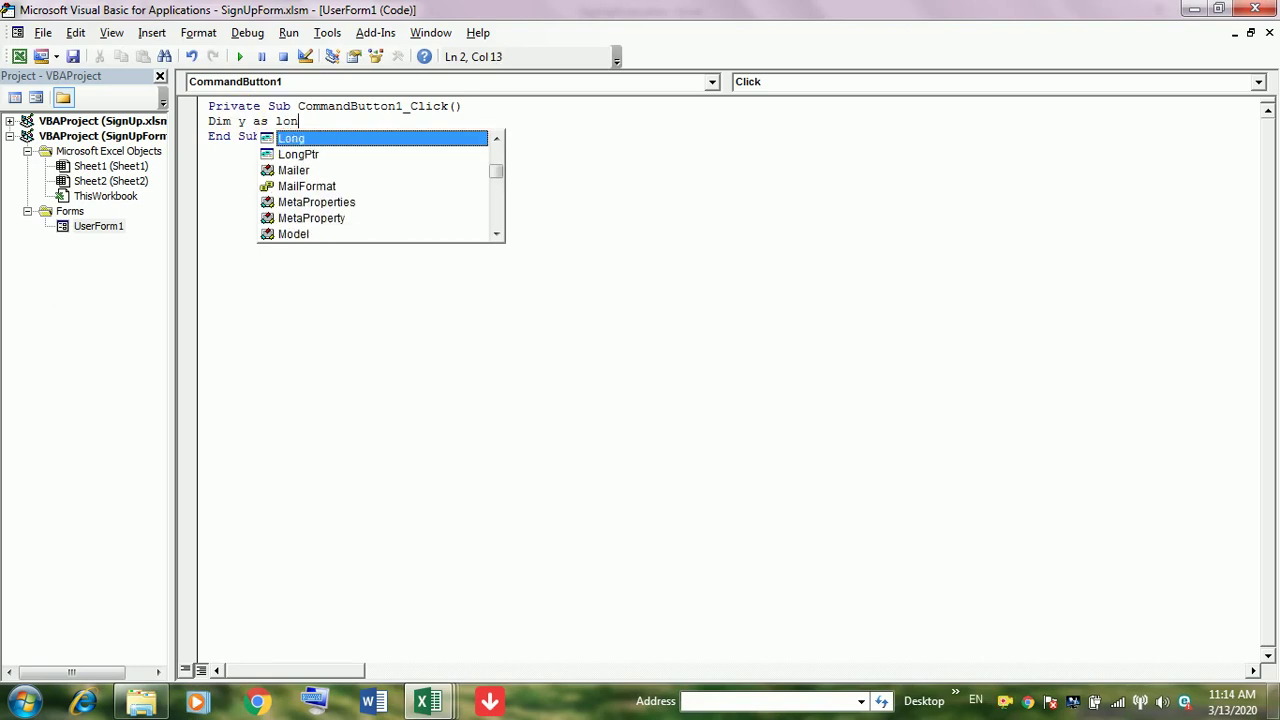
text(g)
key(Return)
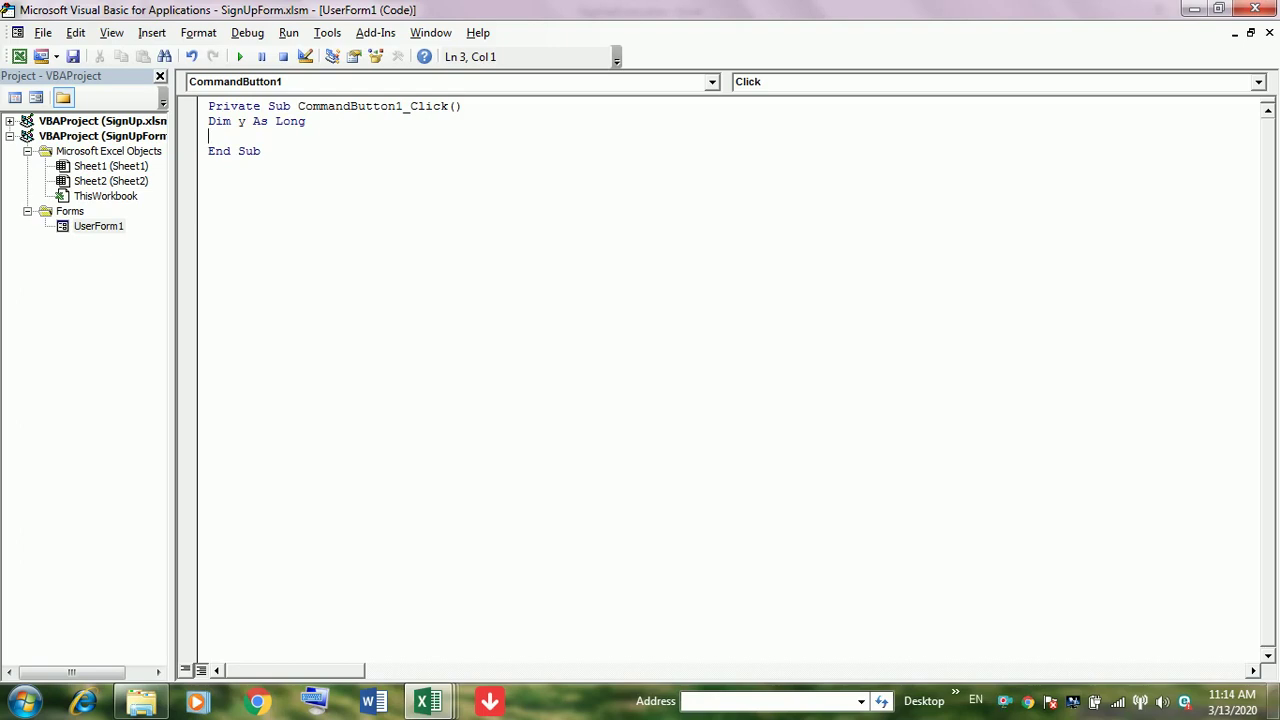
click(245, 121)
key(BackSpace)
text(x)
click(322, 124)
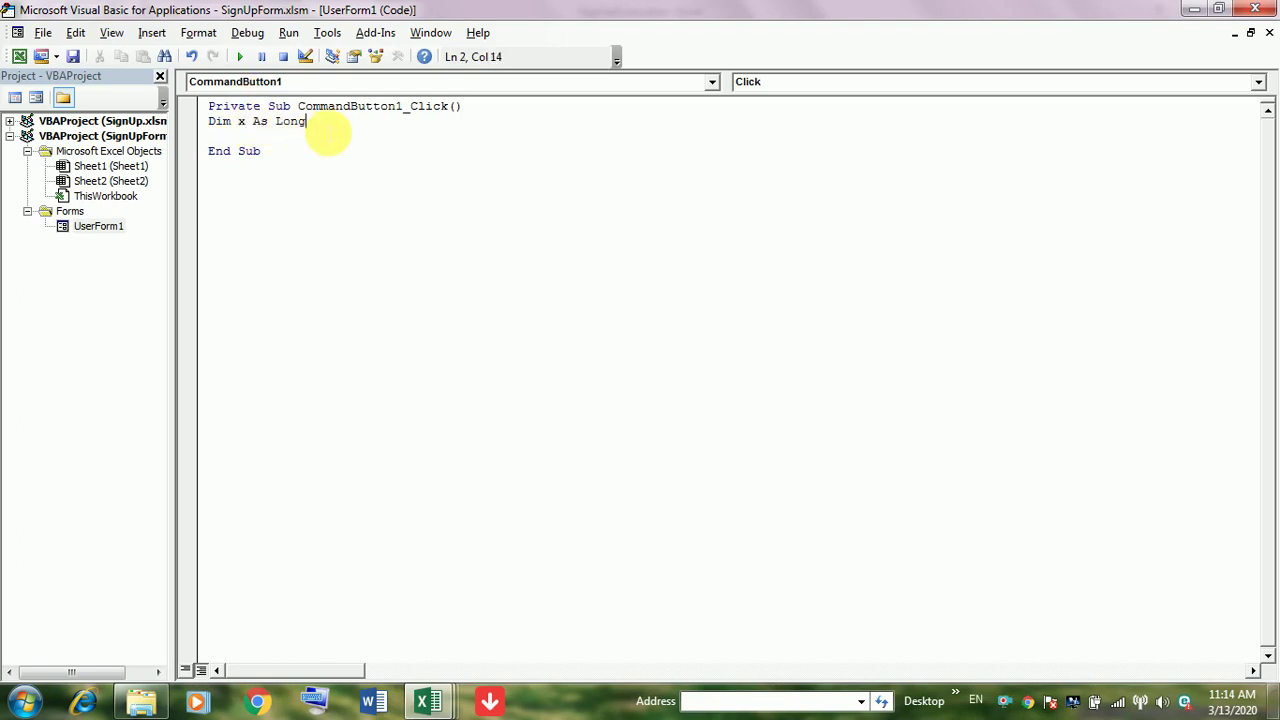
key(Return)
text(dim y a)
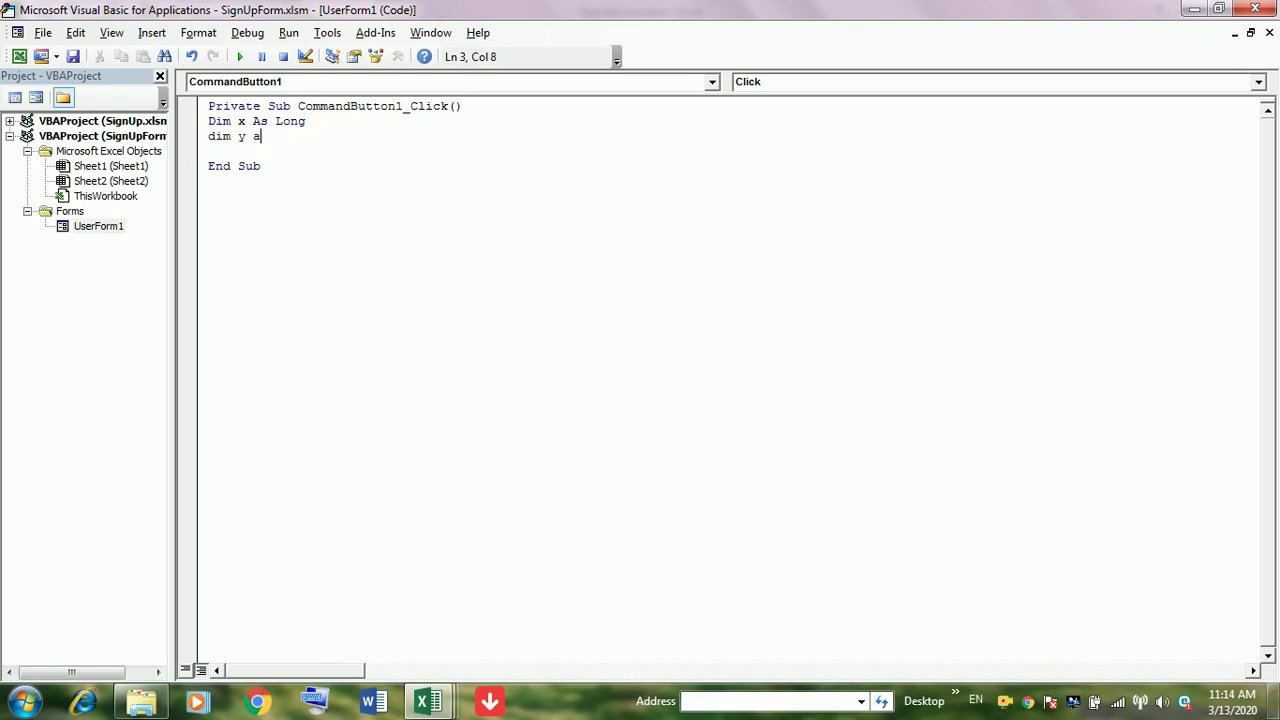
text(s )
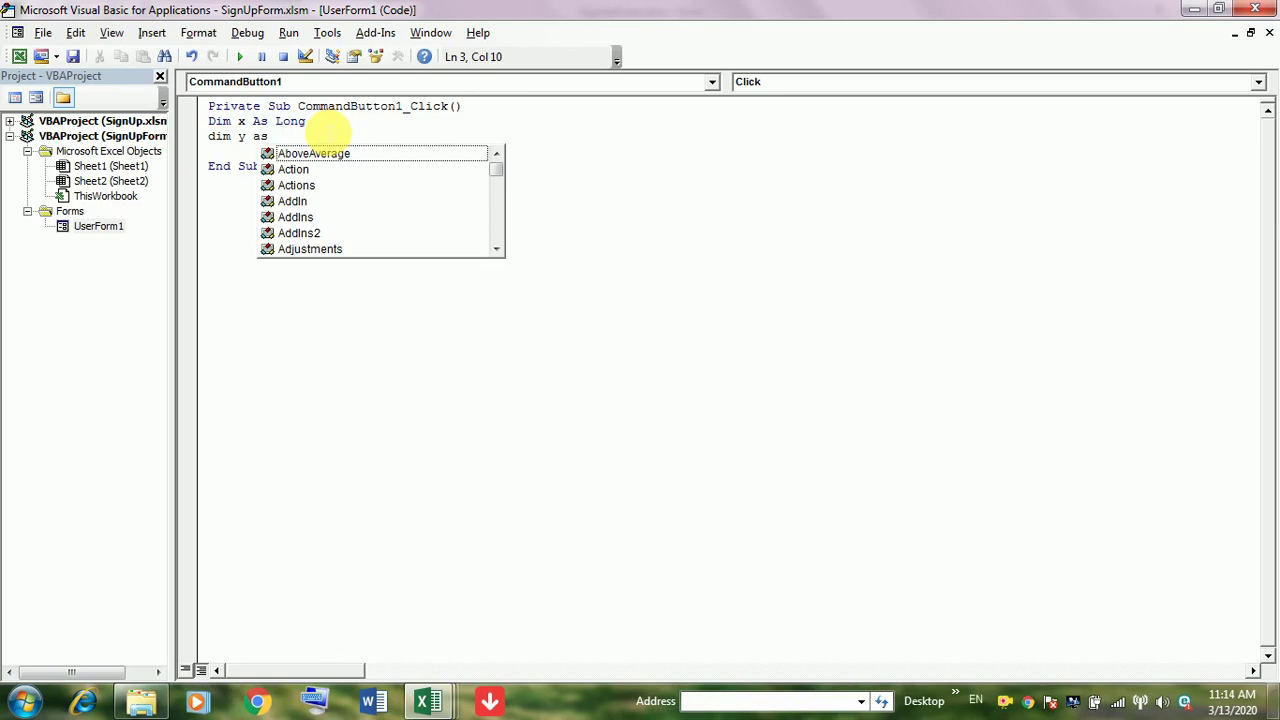
text(worksh)
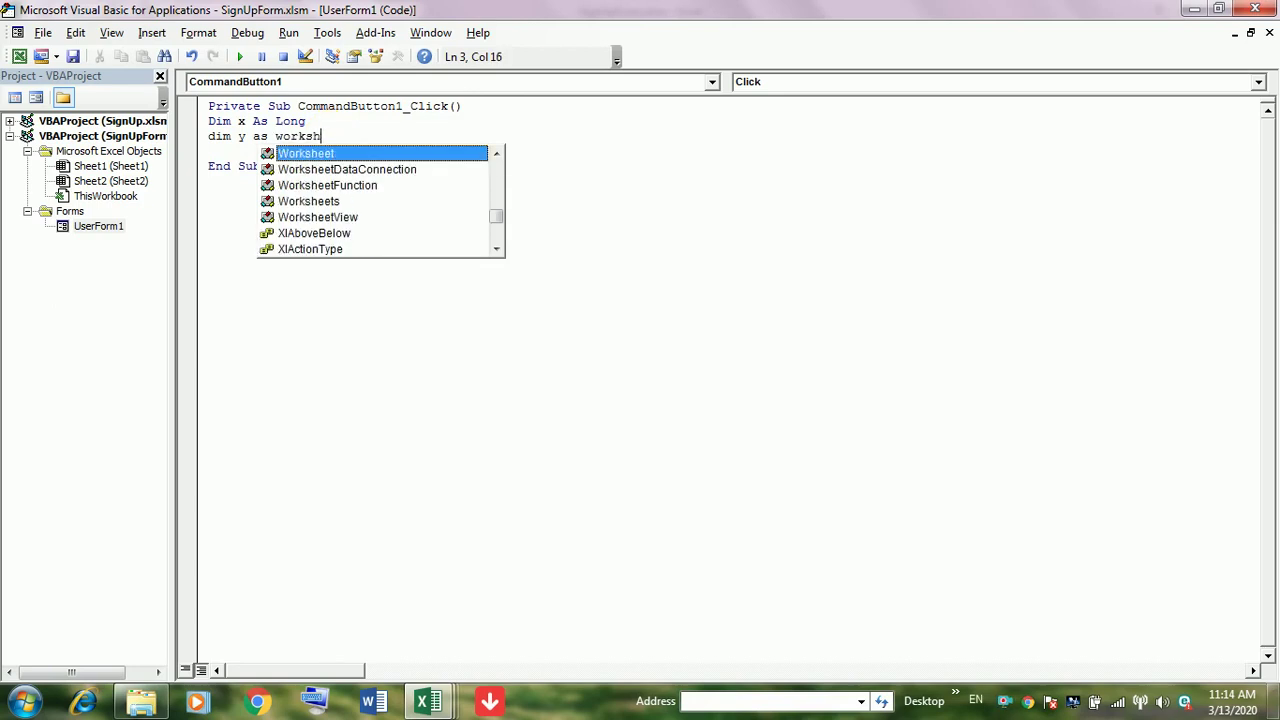
text(eet)
key(Return)
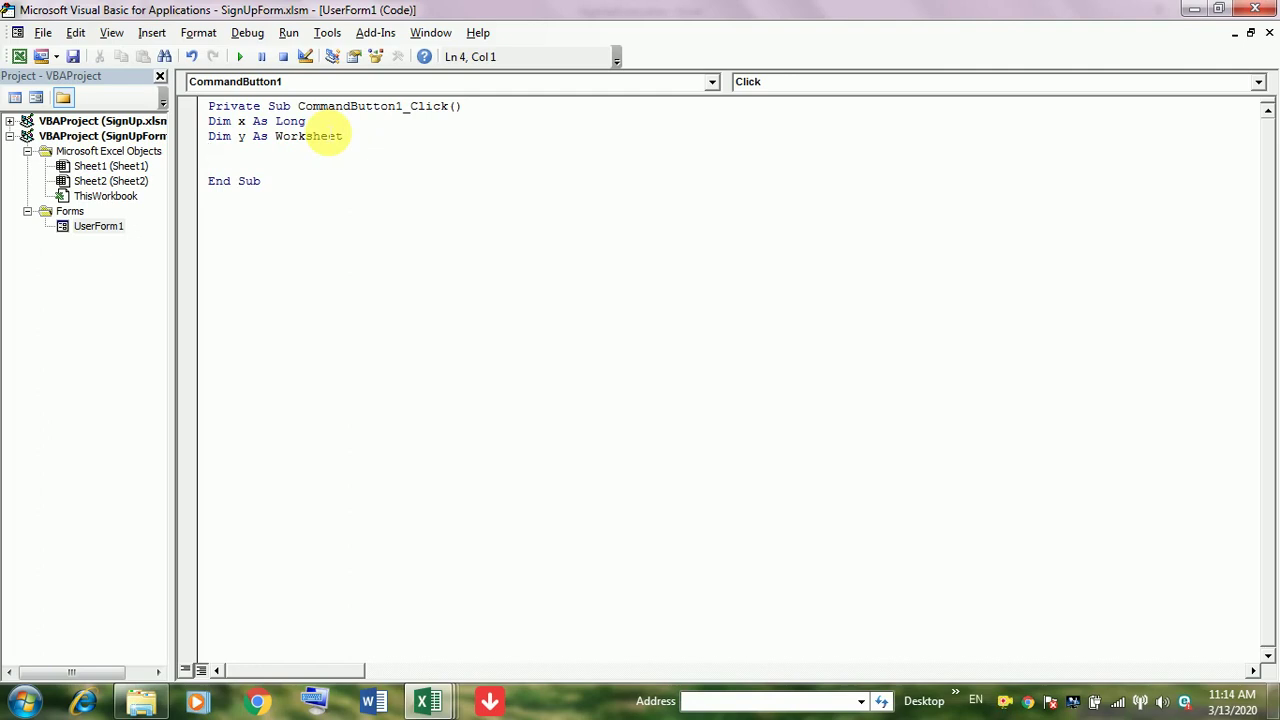
Add Set y = Sheets("sheet1") and x = y.Range("A" & Rows.Count).End(xlUp).Row.
text(se)
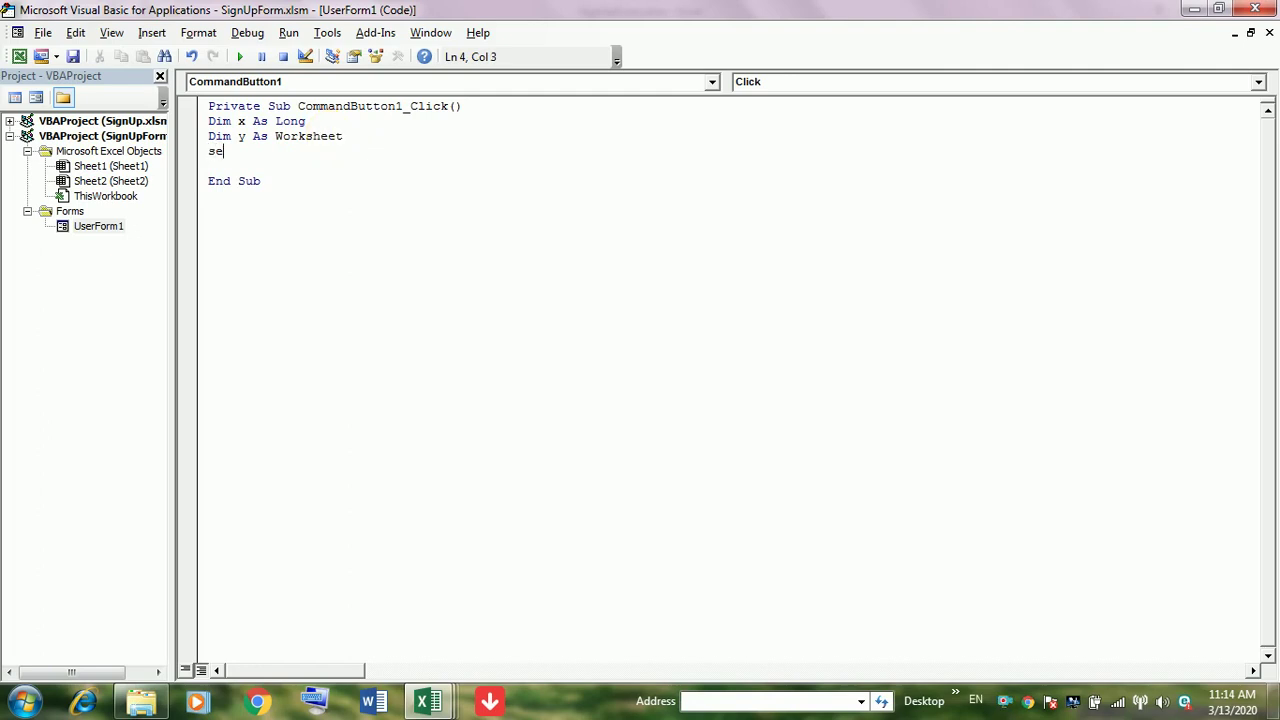
text(t y )
text(= she)
text(ets)
text(("s)
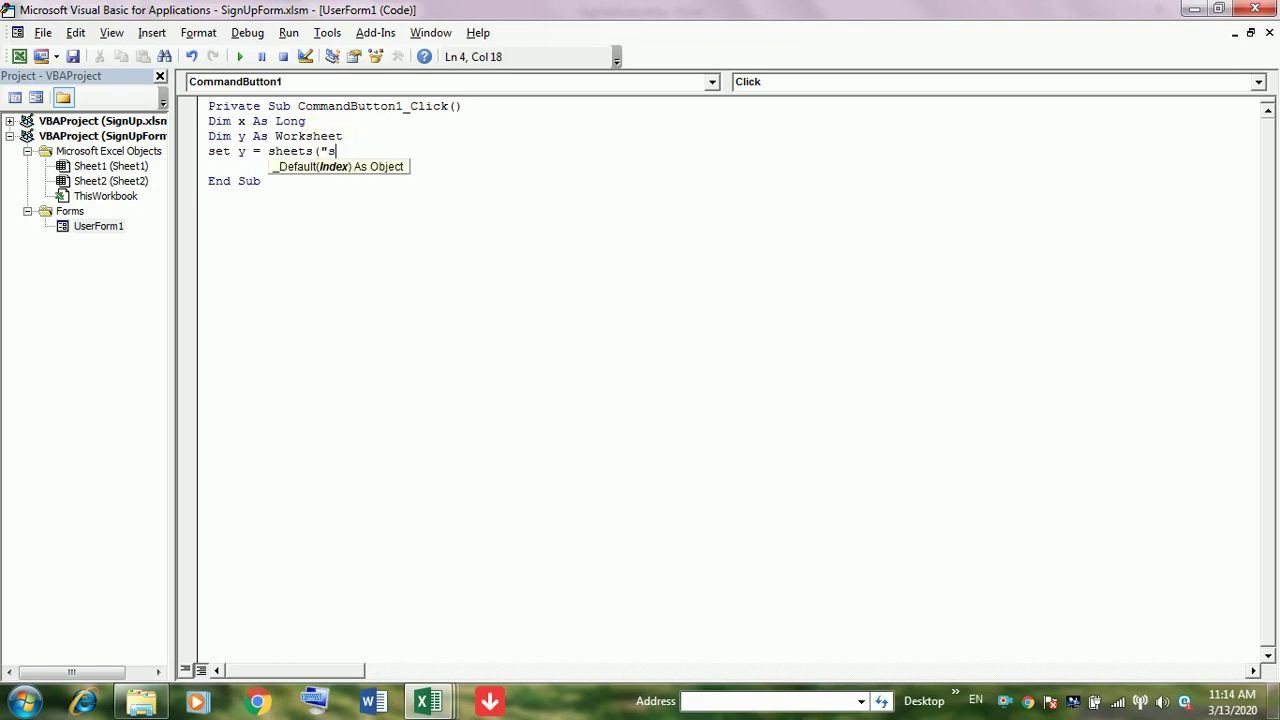
text(heet1)
text(")
text())
key(Return)
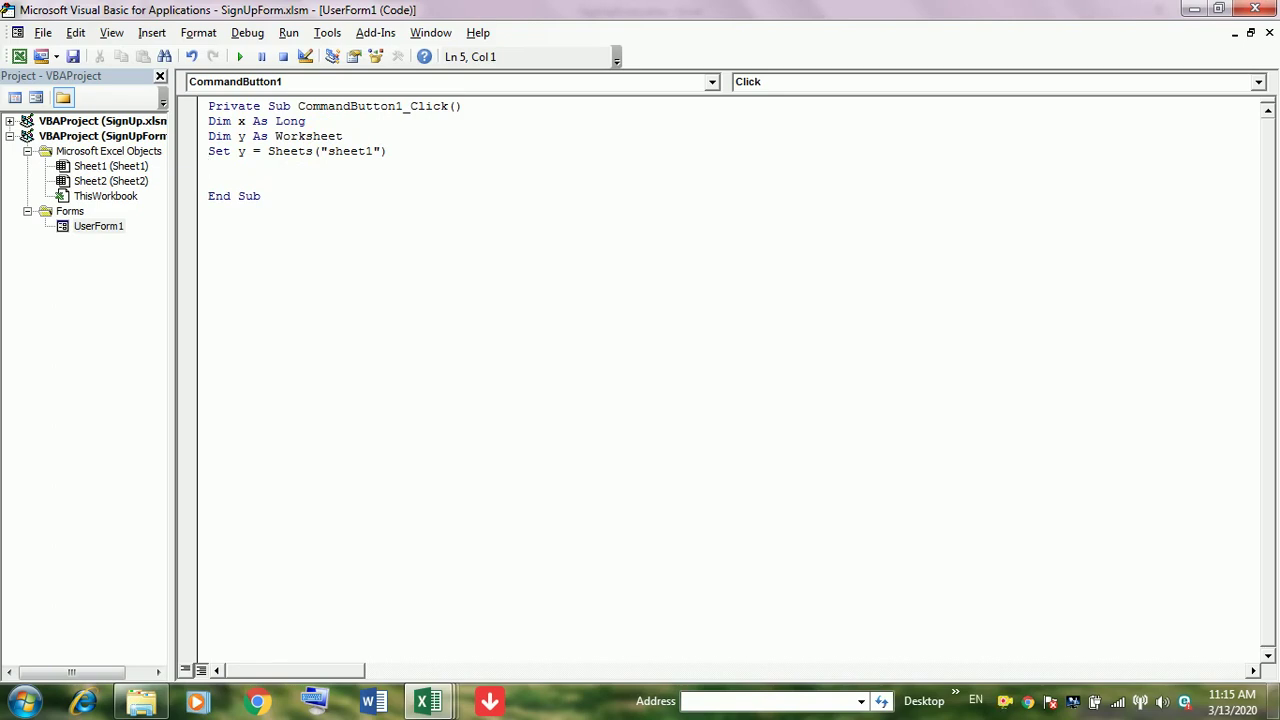
text(x)
text( = )
text(y.ra)
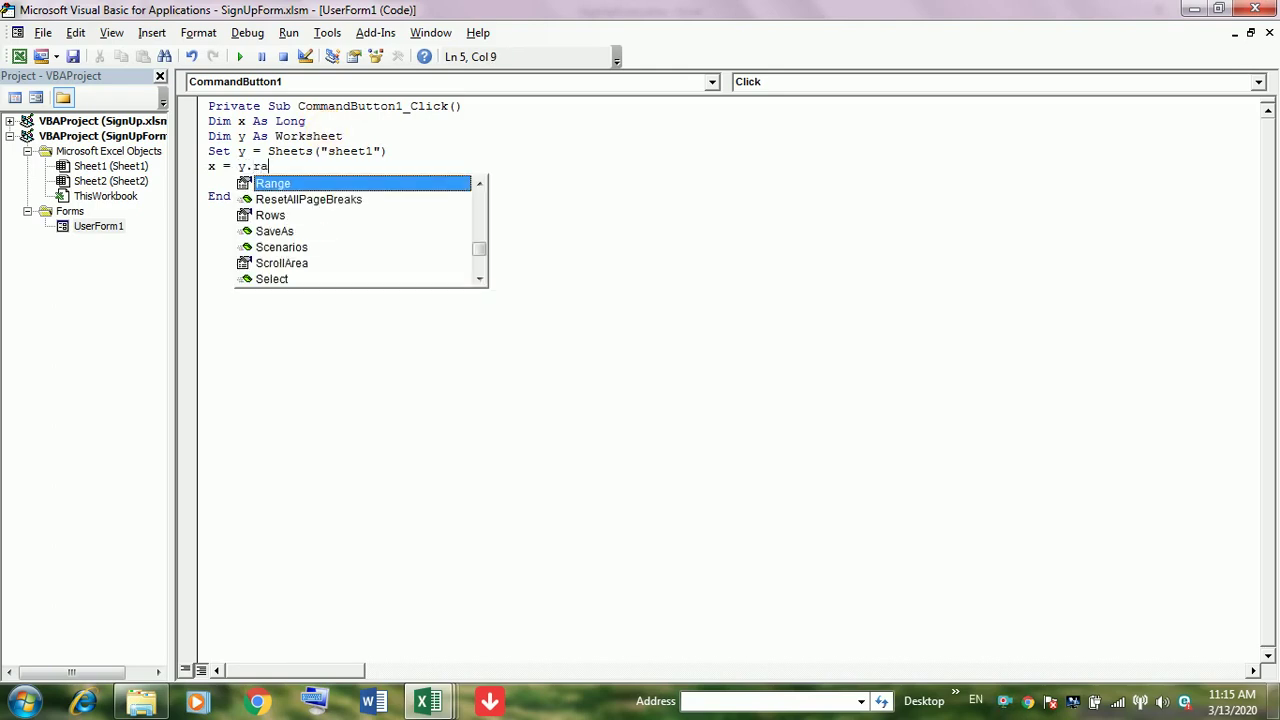
text(nge)
text(()
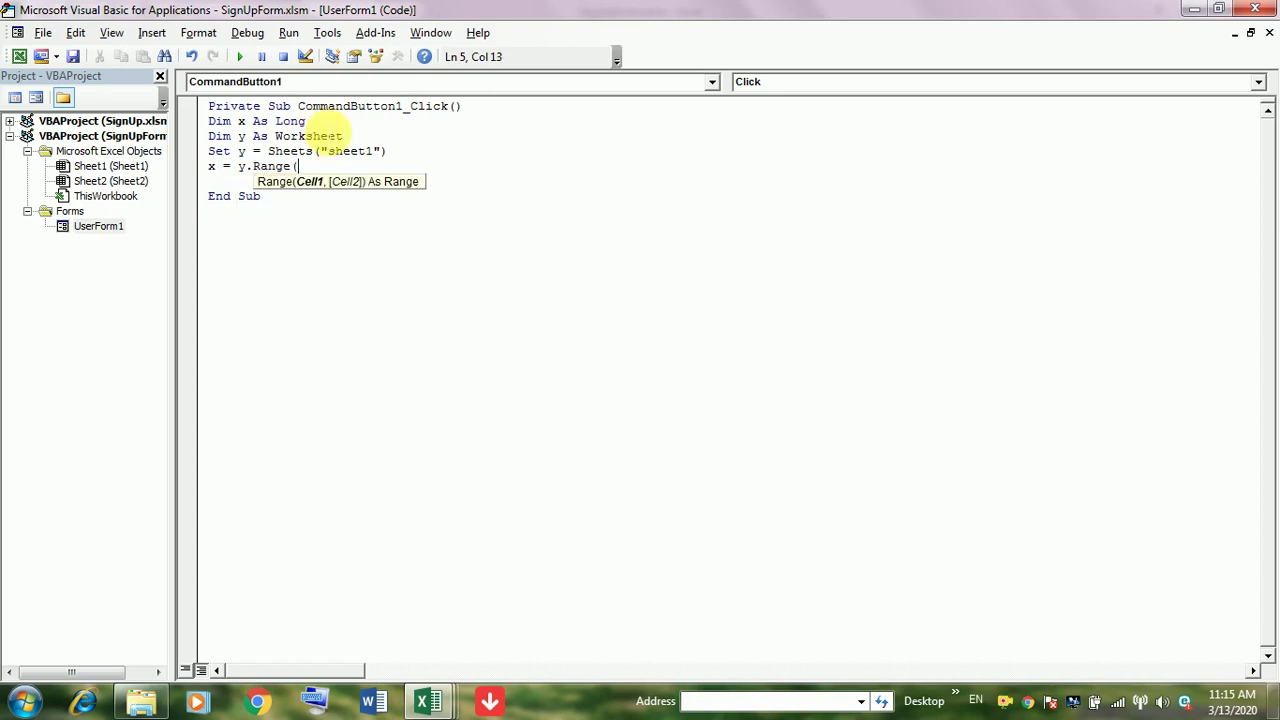
text("A")
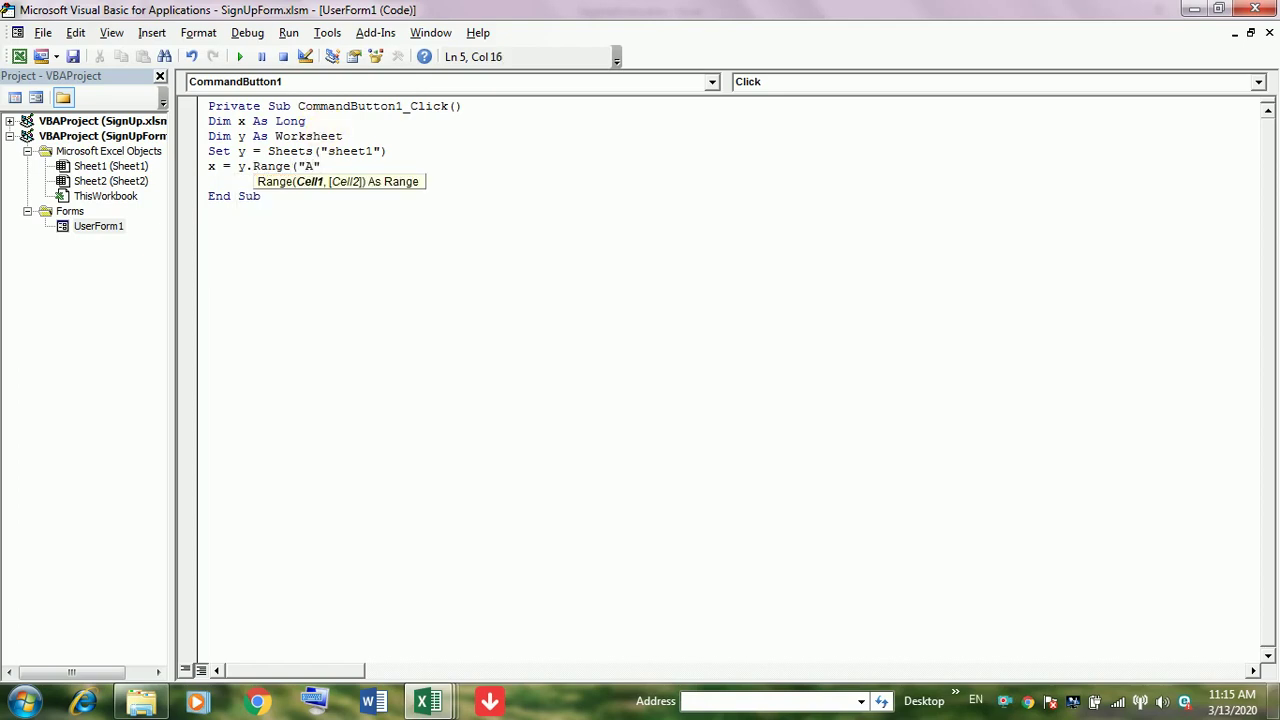
text( & )
text(r)
key(BackSpace)
text(R)
text(ows)
text(.coun)
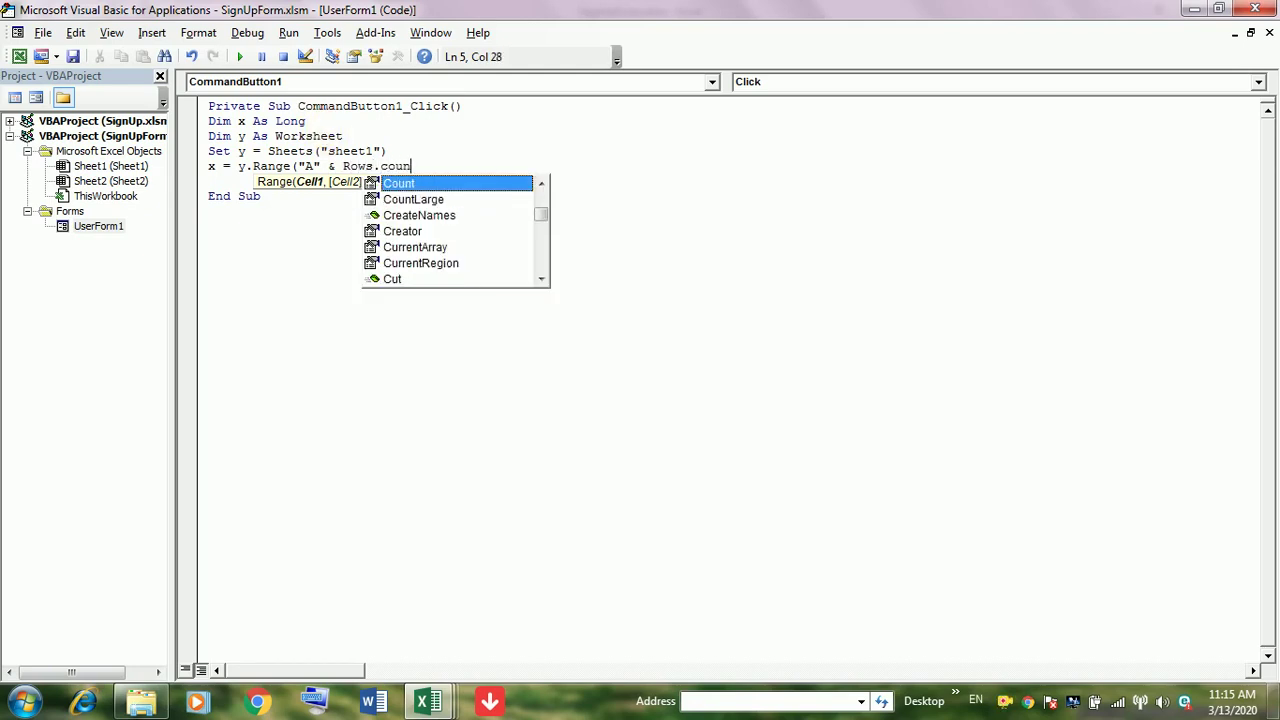
text(t)
text().)
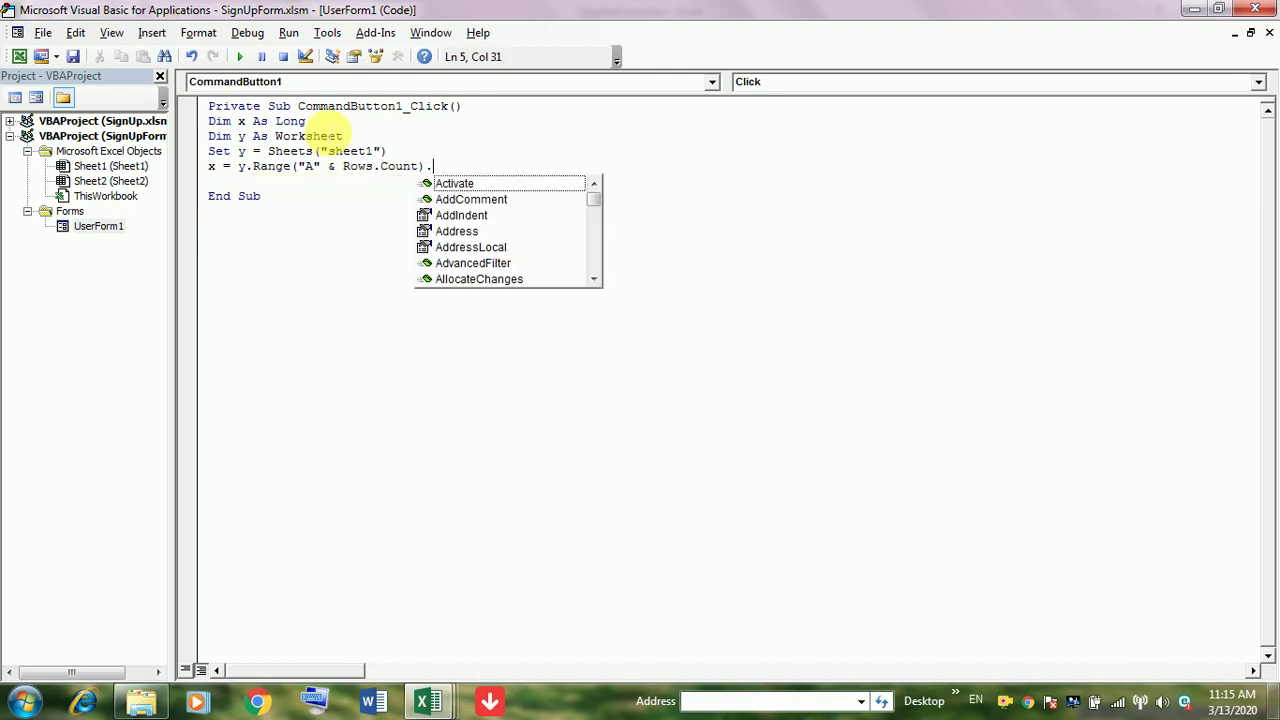
text(end)
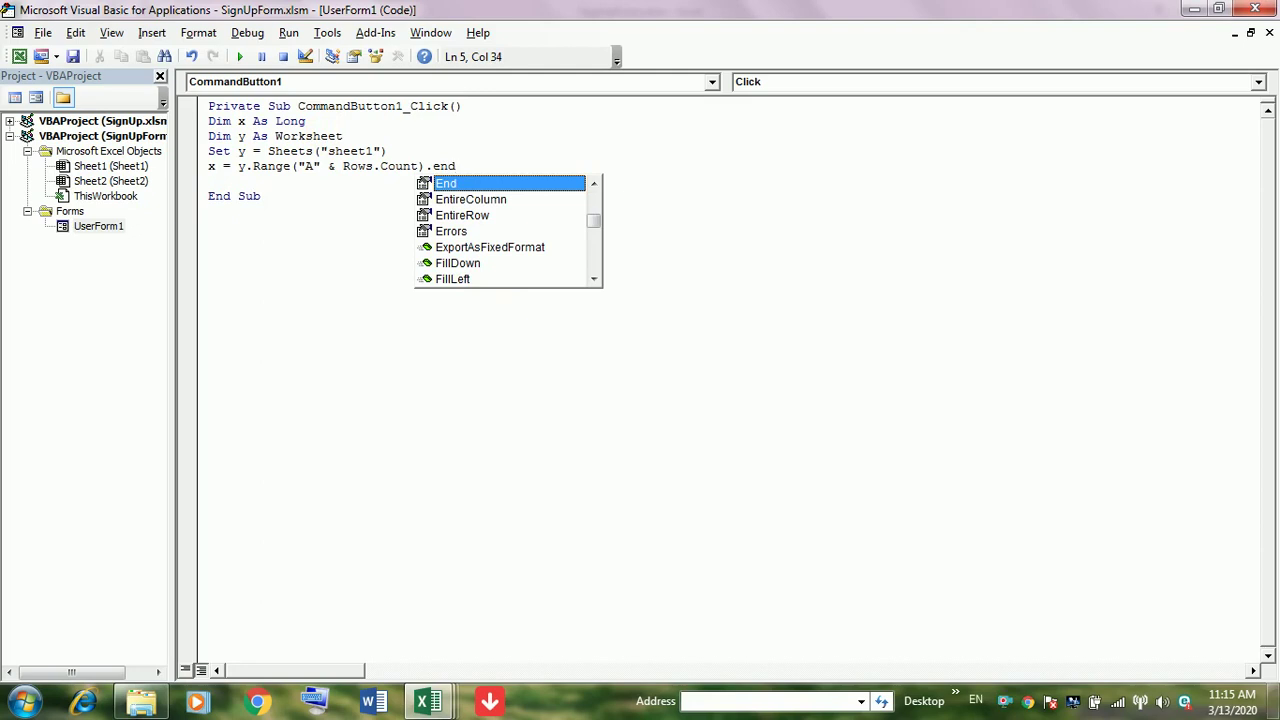
text((xl)
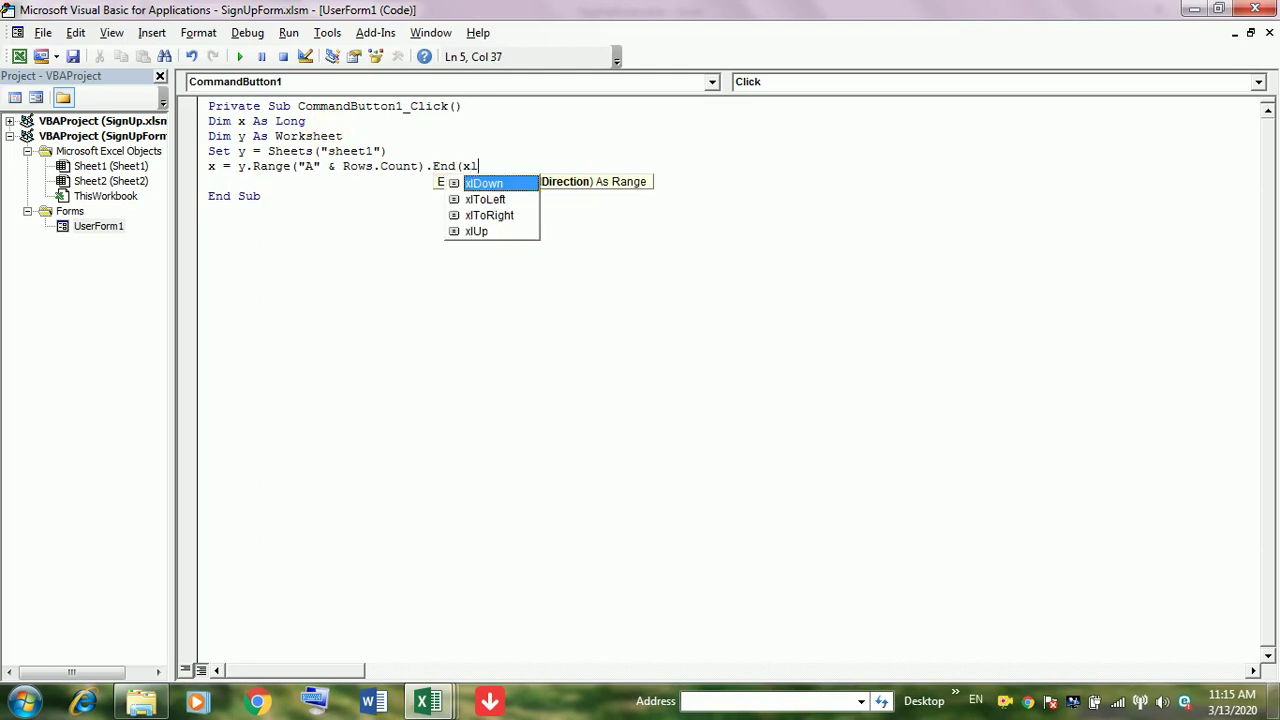
text(up)
text())
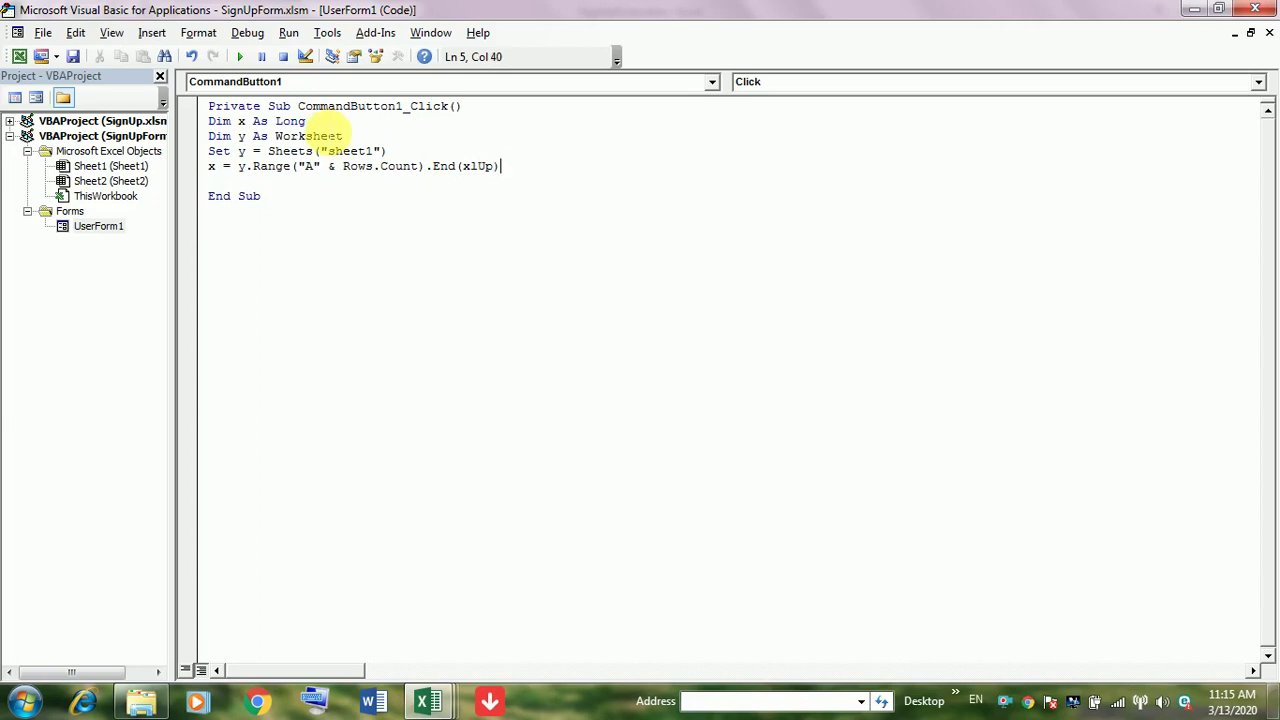
text(.r)
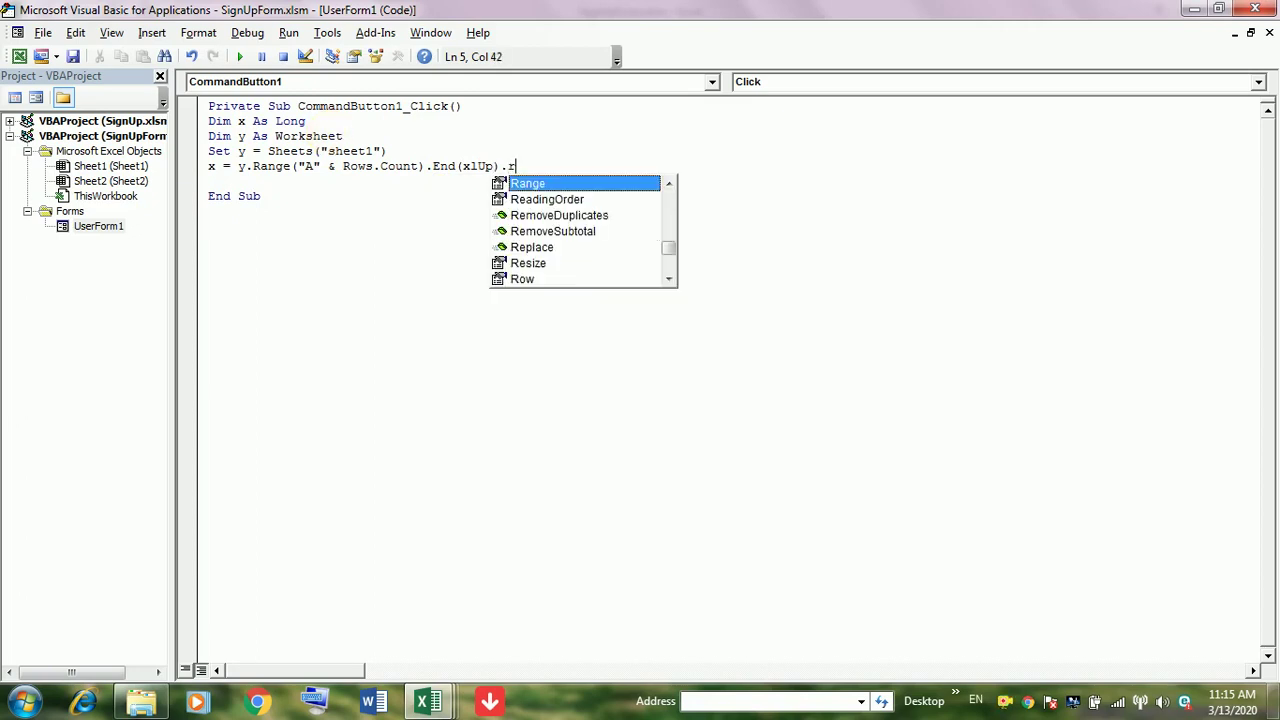
text(ow)
key(Return)
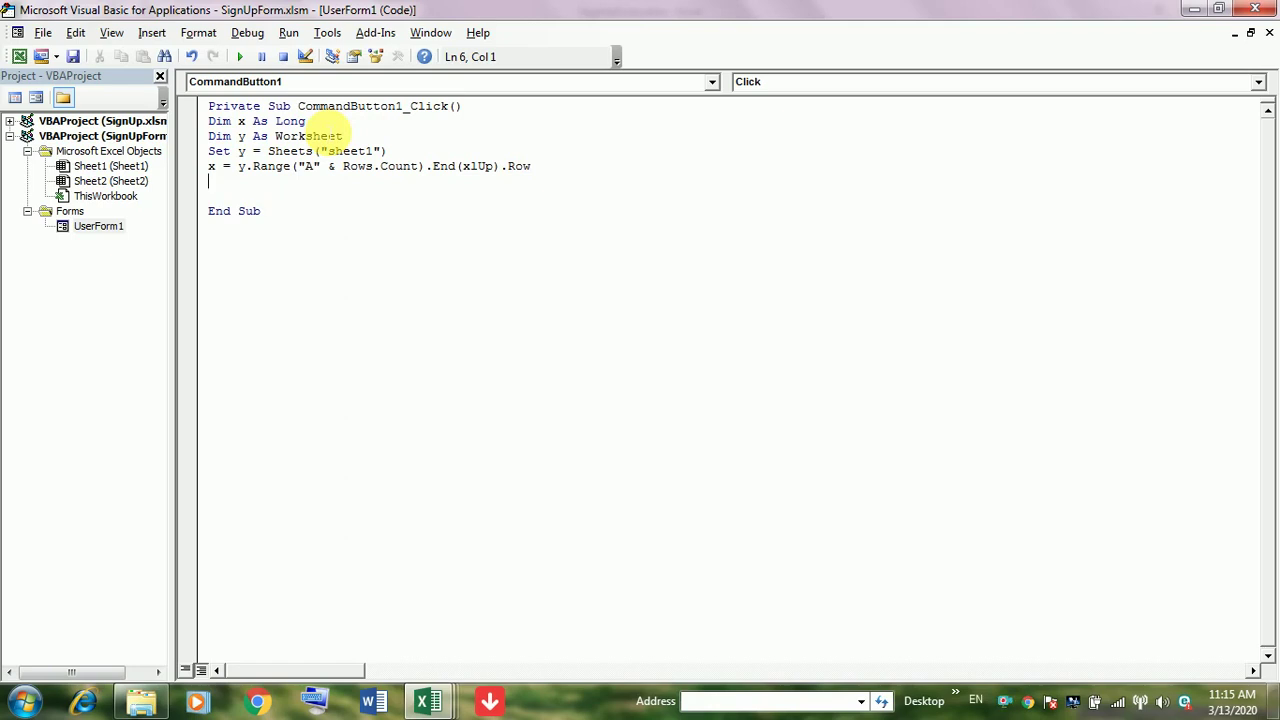
Start a With y block writing TextBox1.Text into .Cells(x + 1, "A").Value.
key(Return)
text(with )
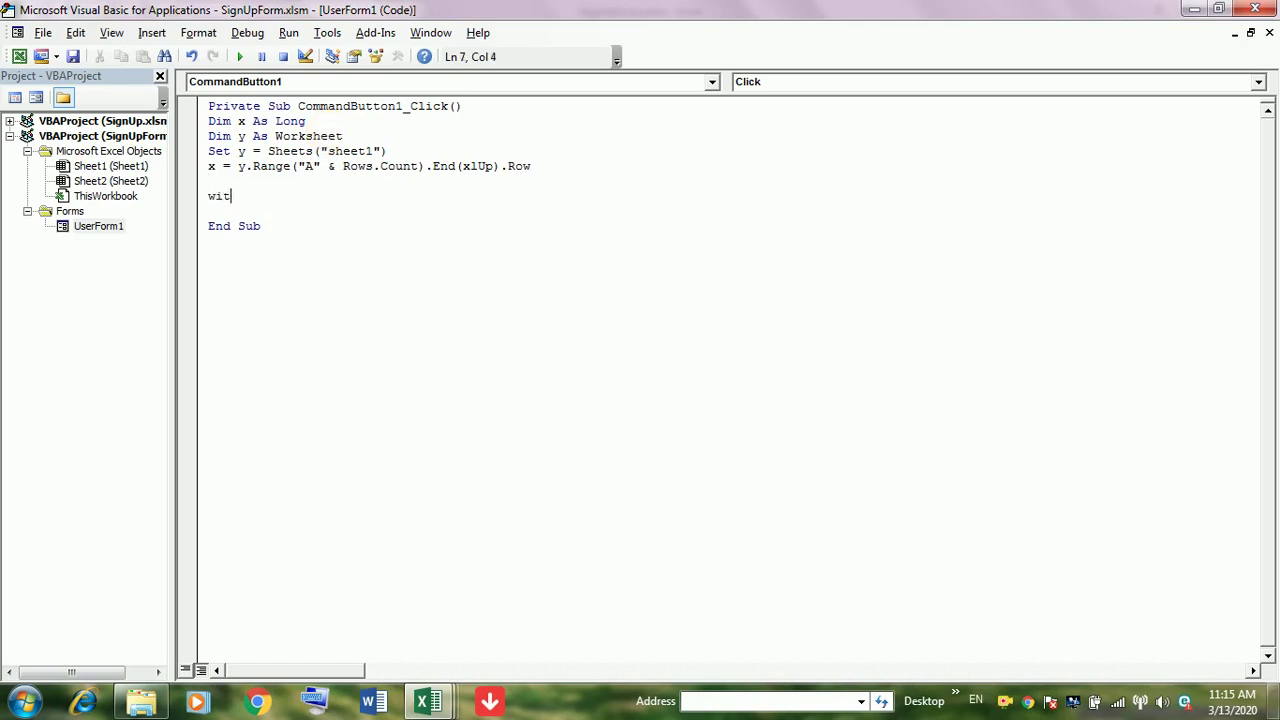
text(y)
key(Return)
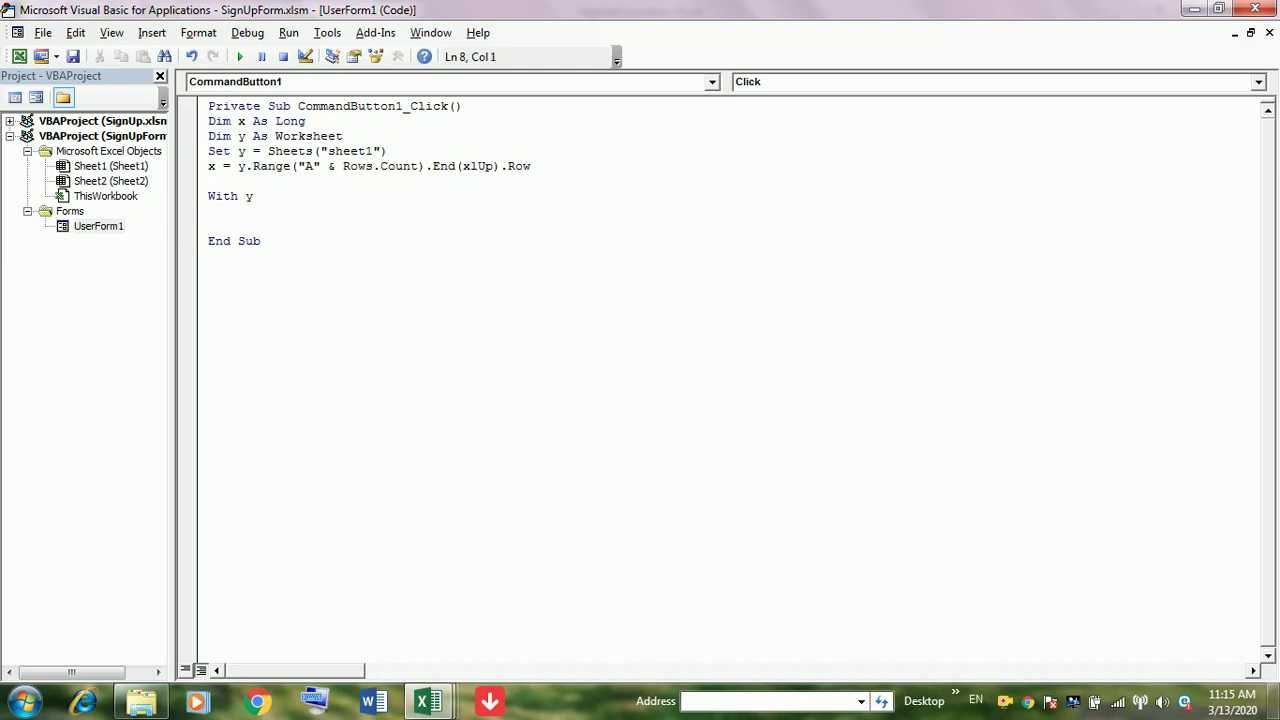
text(.)
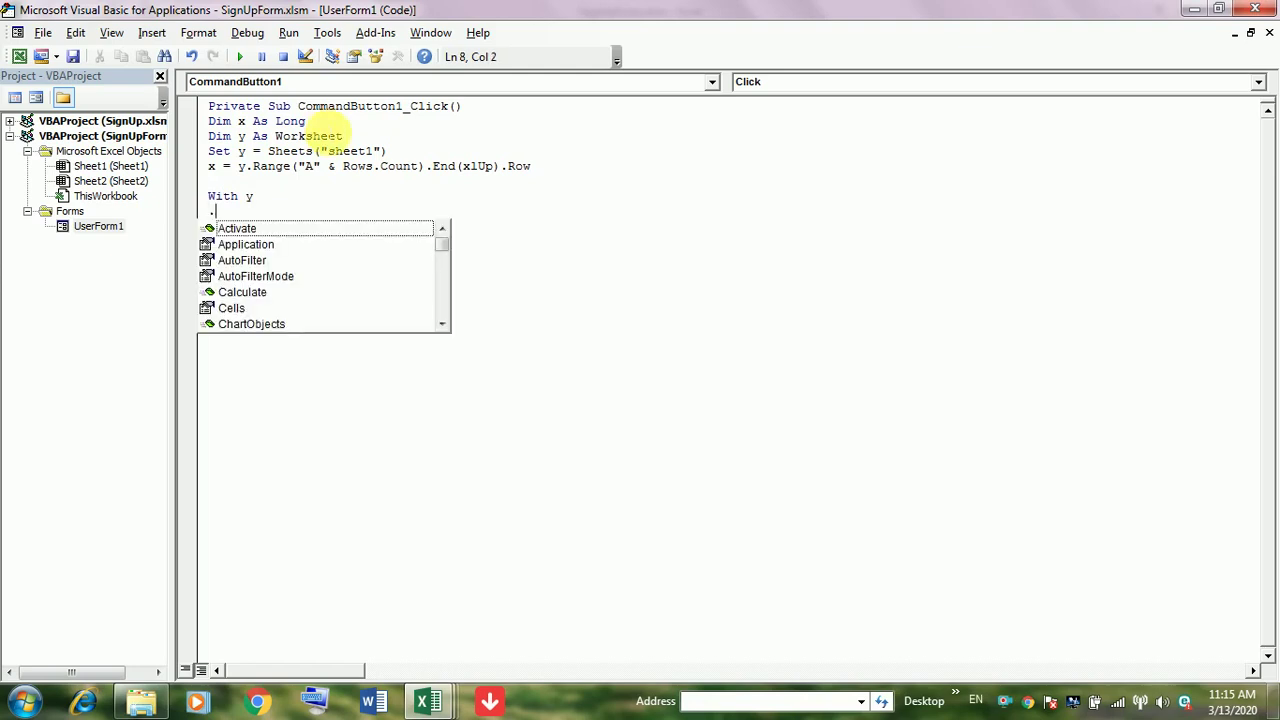
text(cle)
key(BackSpace)
key(BackSpace)
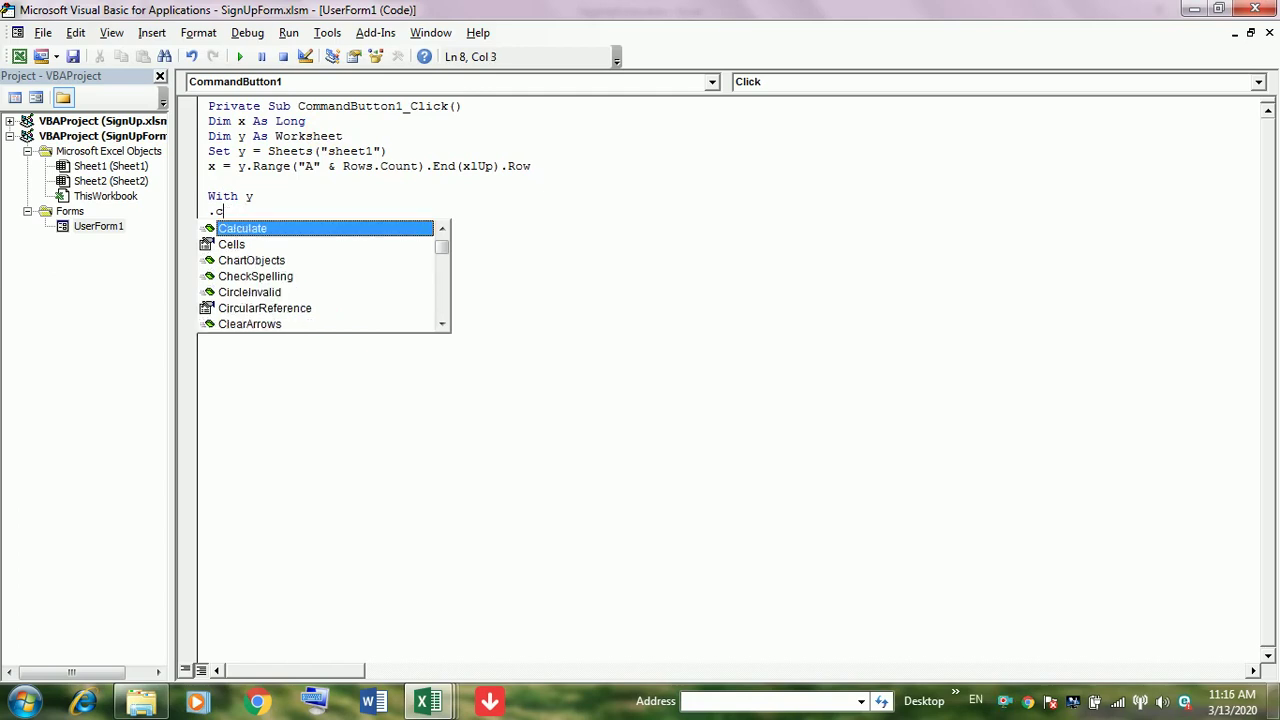
text(ells)
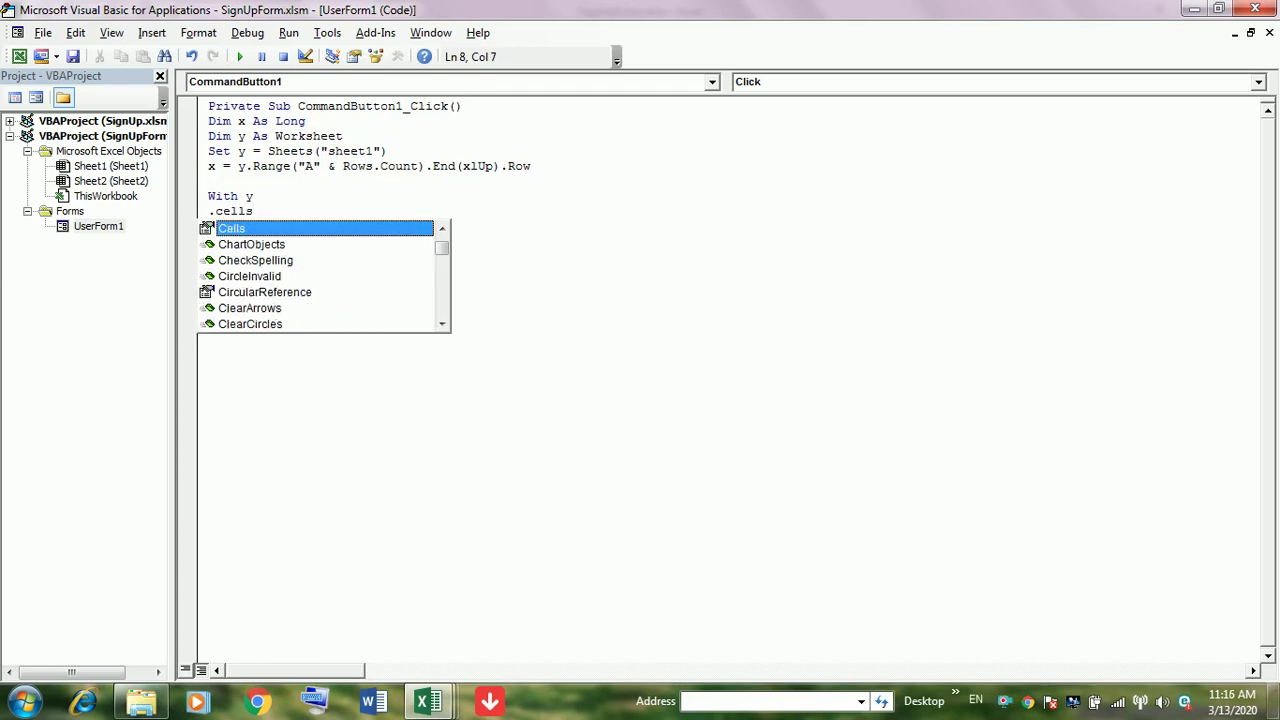
text(()
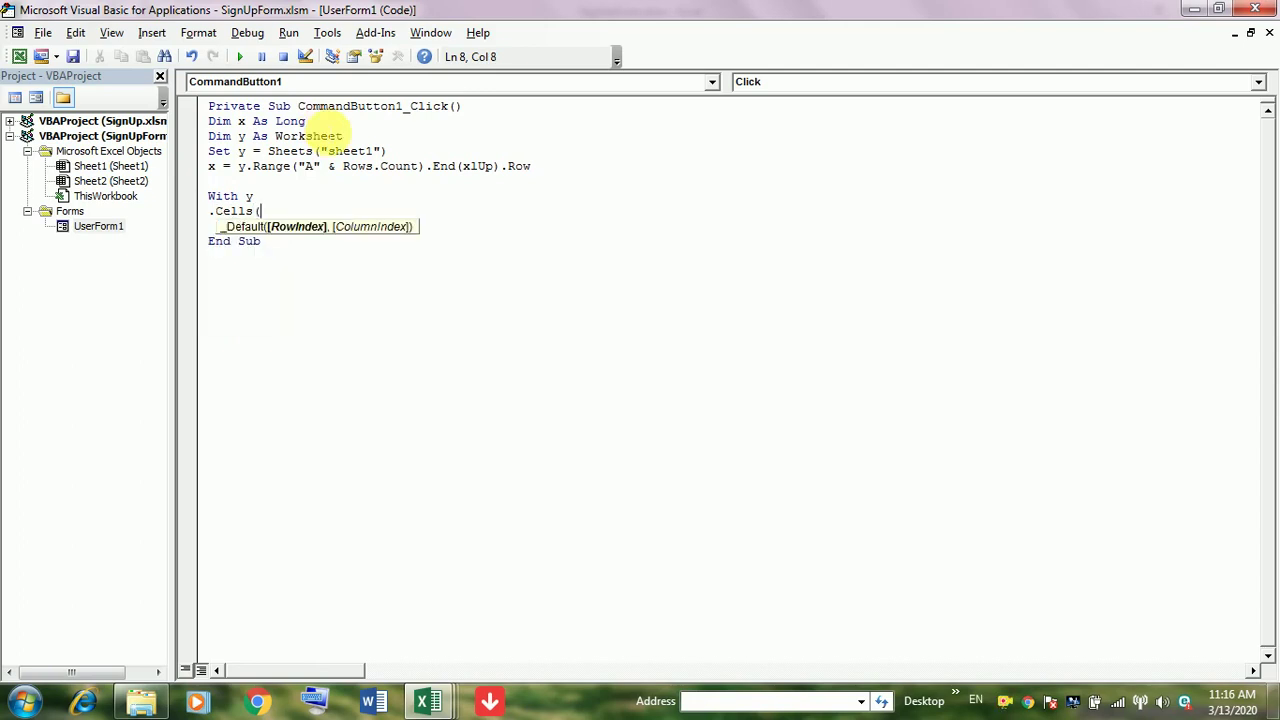
text(x)
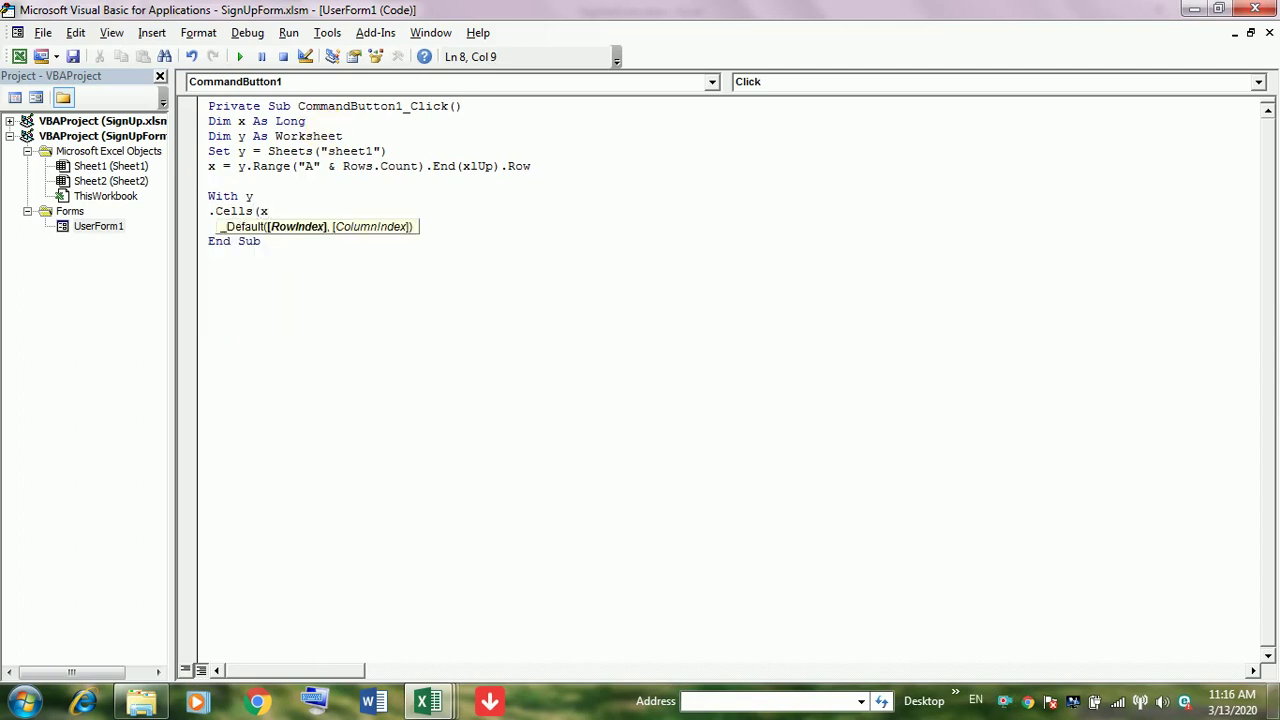
text( +)
text(1 ))
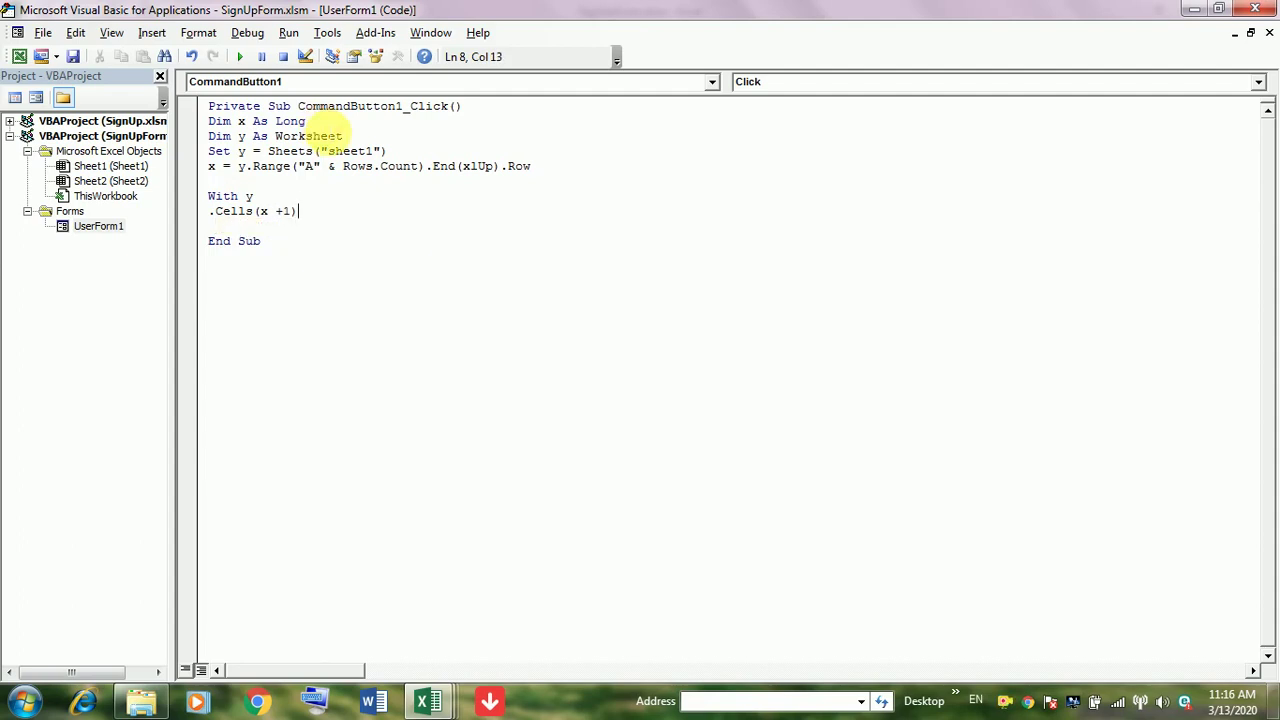
key(BackSpace)
key(BackSpace)
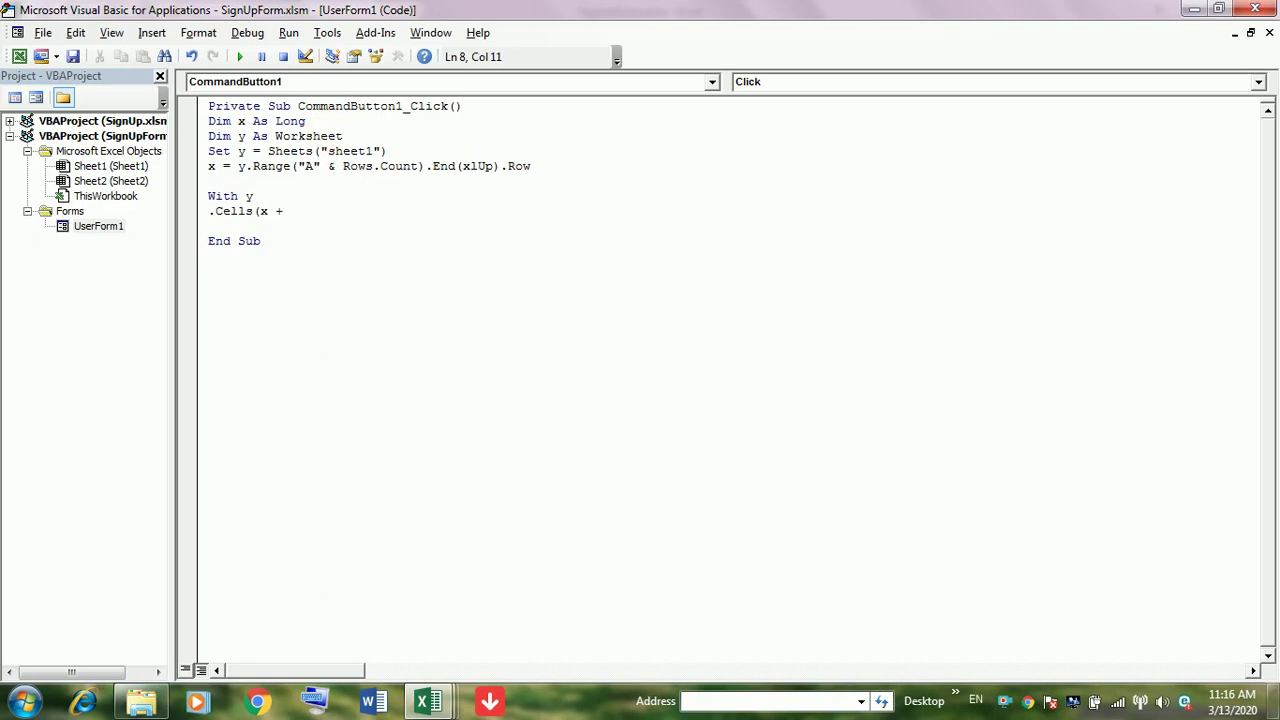
text(1,)
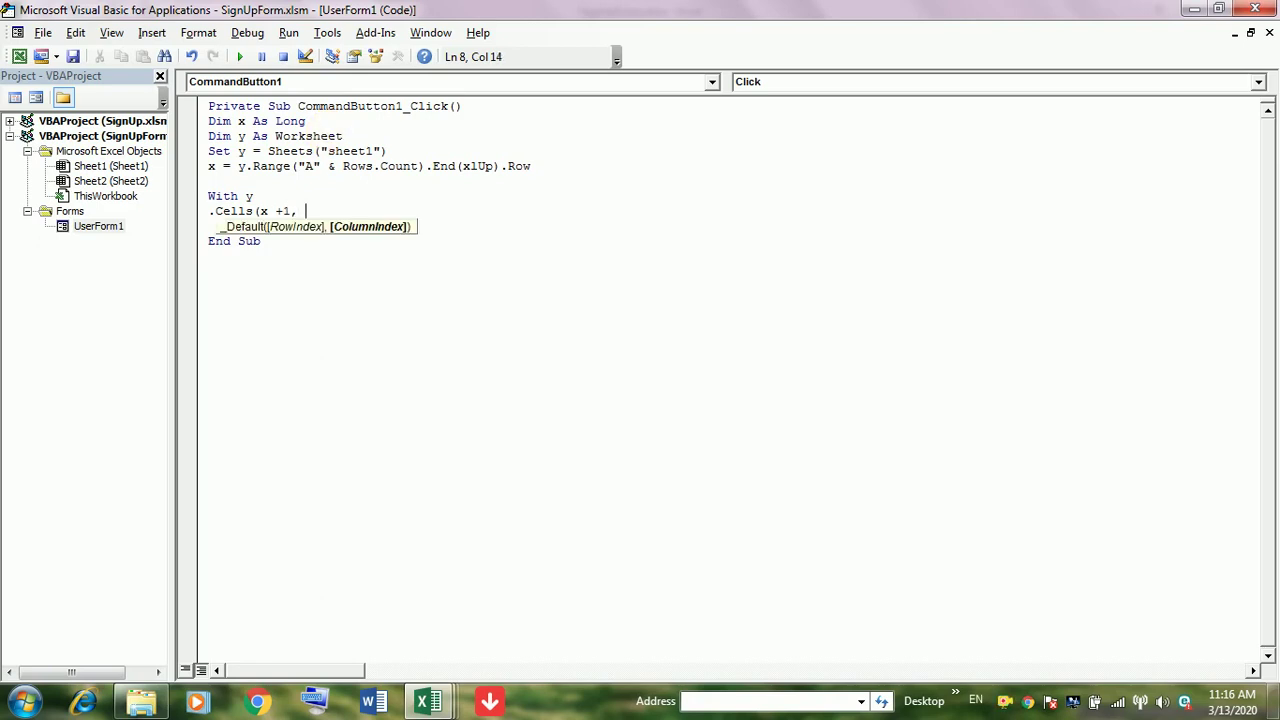
text( ")
text(A")
text())
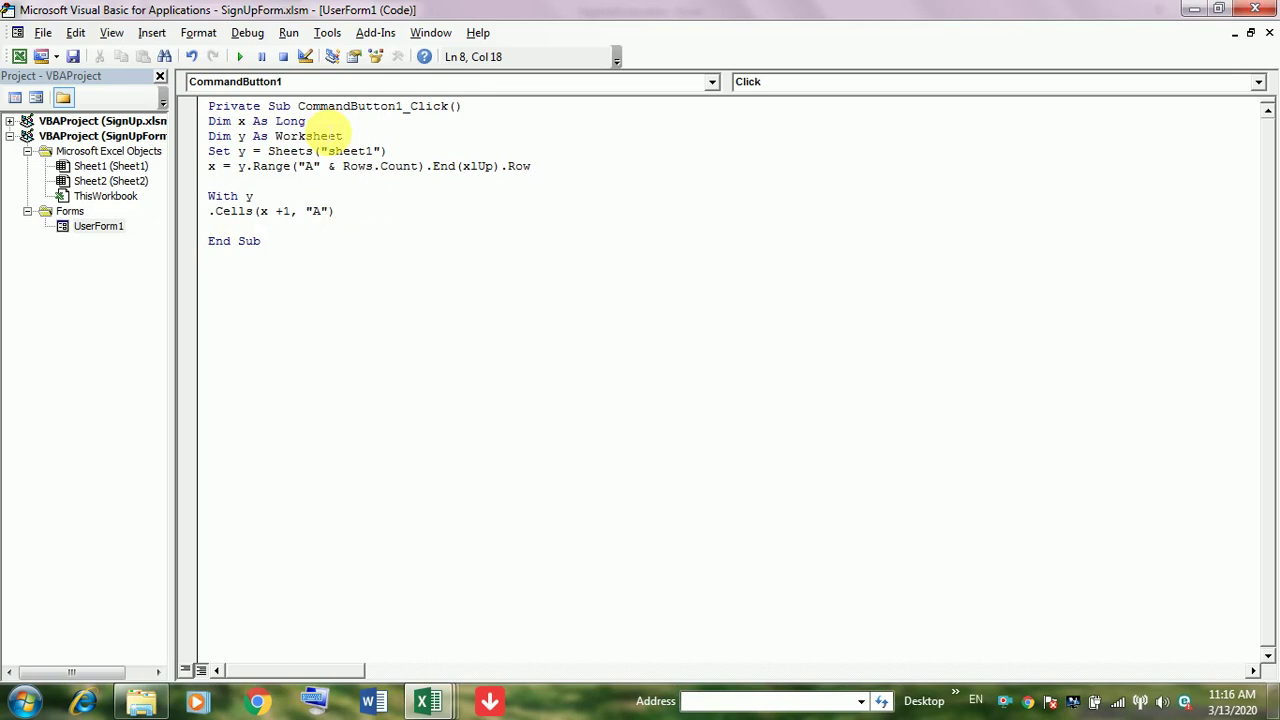
text(.)
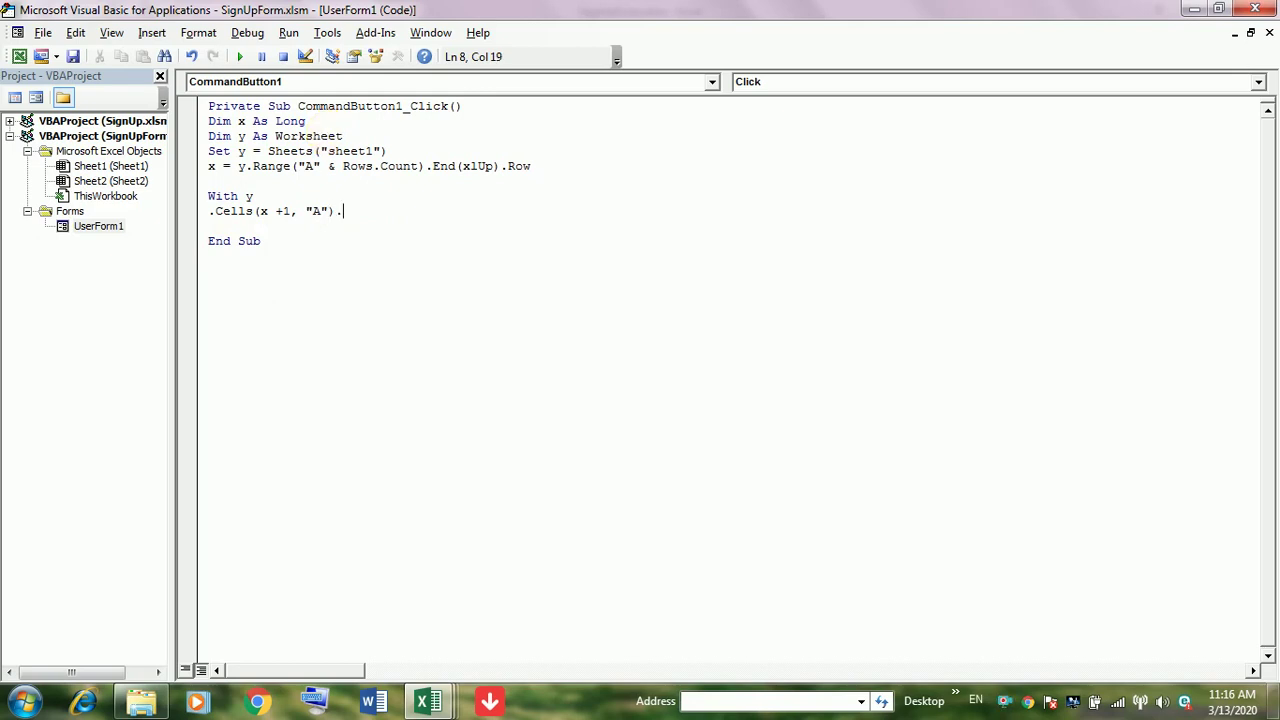
text(VALUE)
key(BackSpace)
key(BackSpace)
key(BackSpace)
key(BackSpace)
text(alue)
text( = )
text(Textb)
text(ox1)
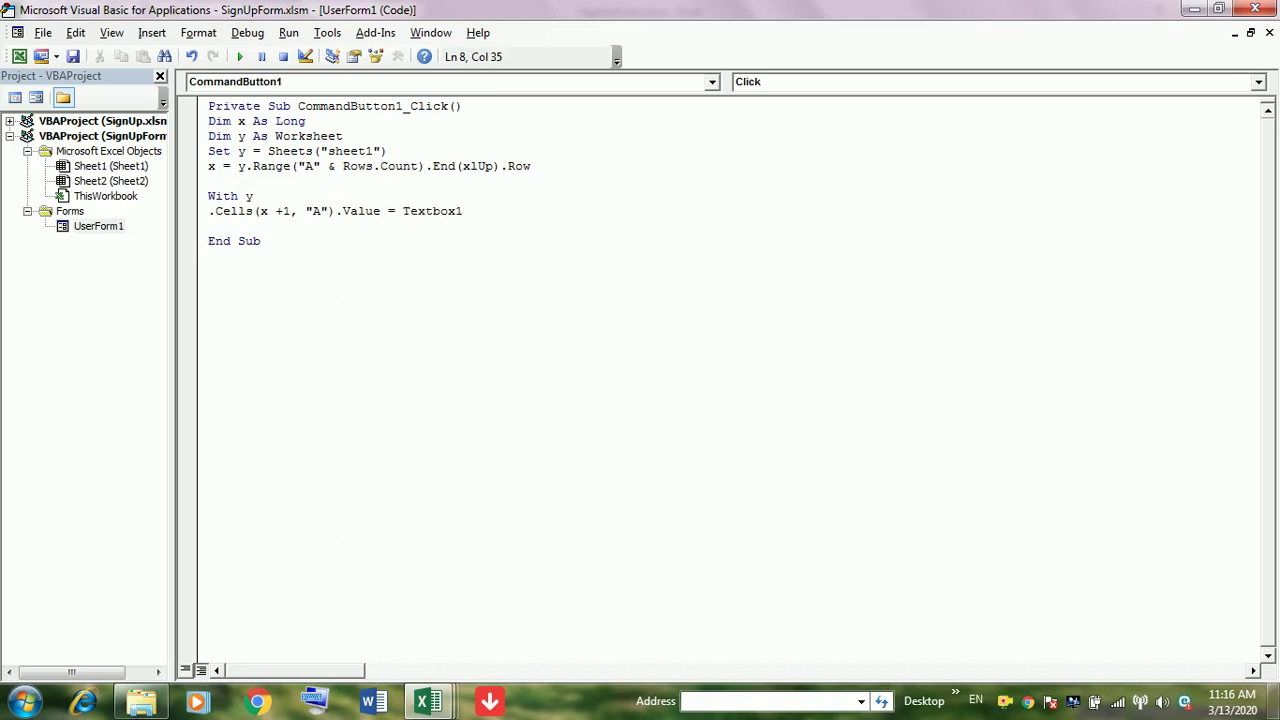
text(.text)
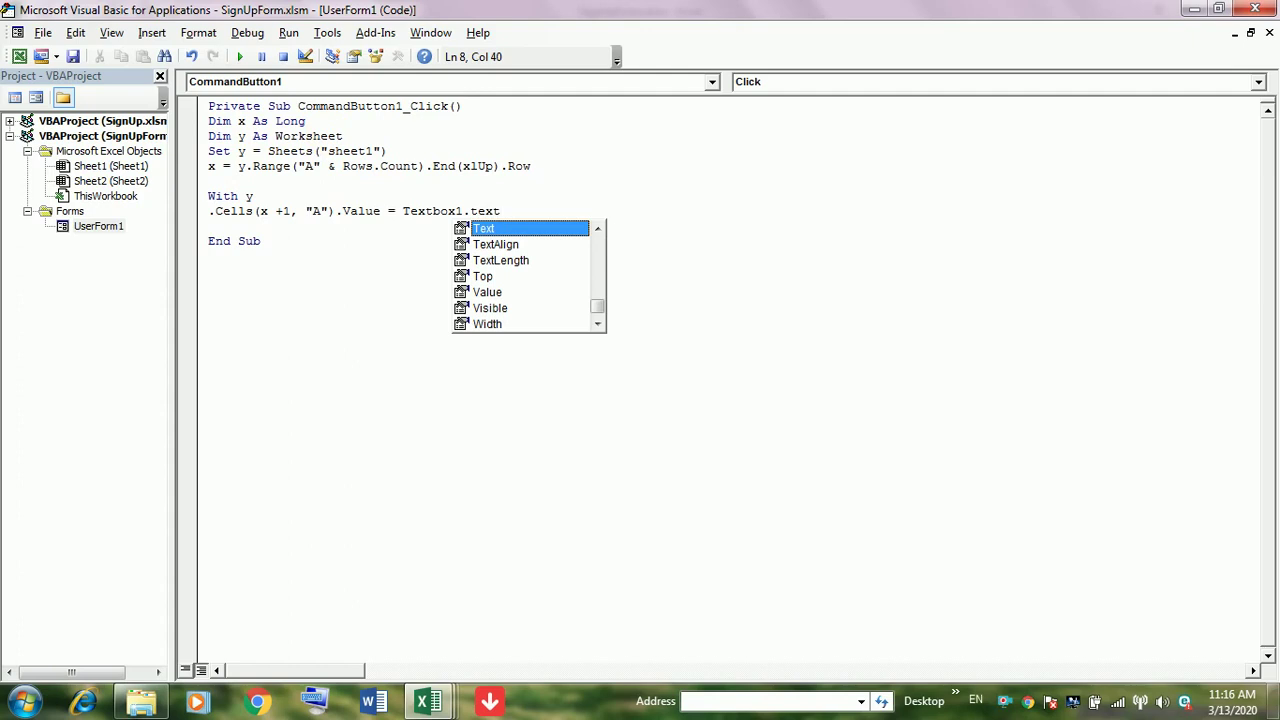
key(Return)
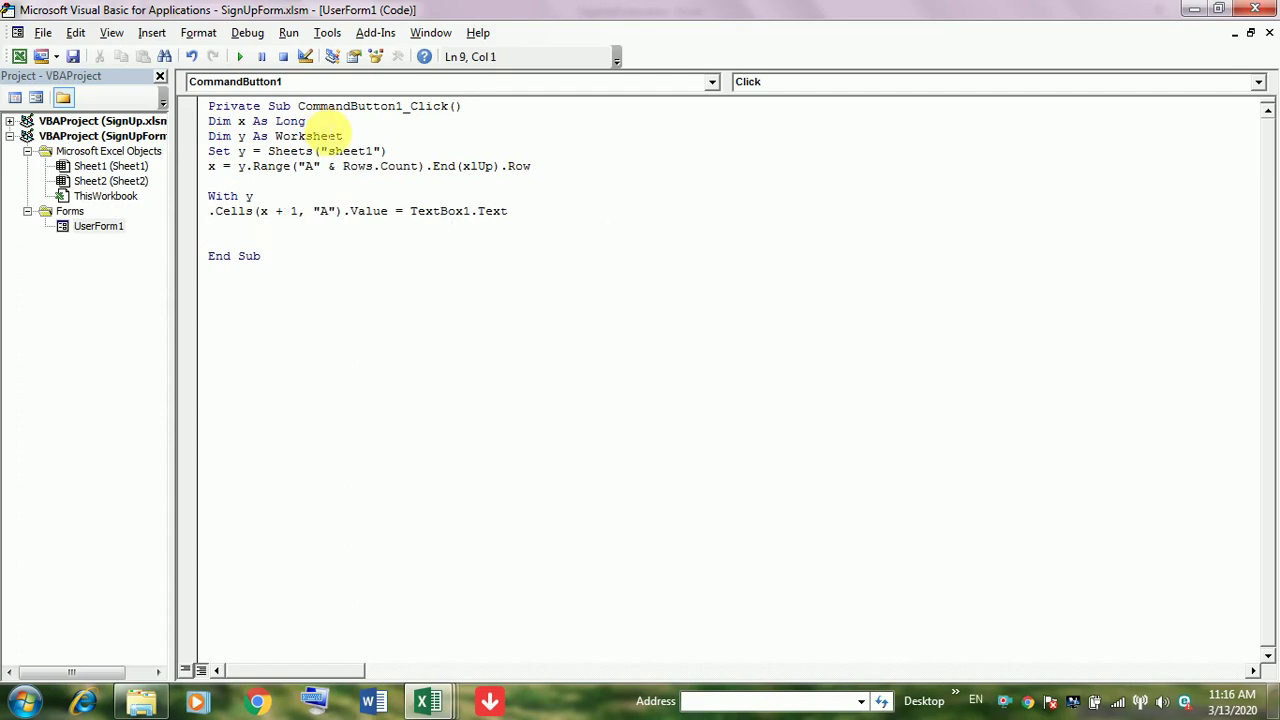
Duplicate the column A line as .Cells(x + 1, "B").Value = TextBox2.Text.
mouse_move(527, 213)
mouse_down()
mouse_move(300, 197)
mouse_move(213, 222)
mouse_up()
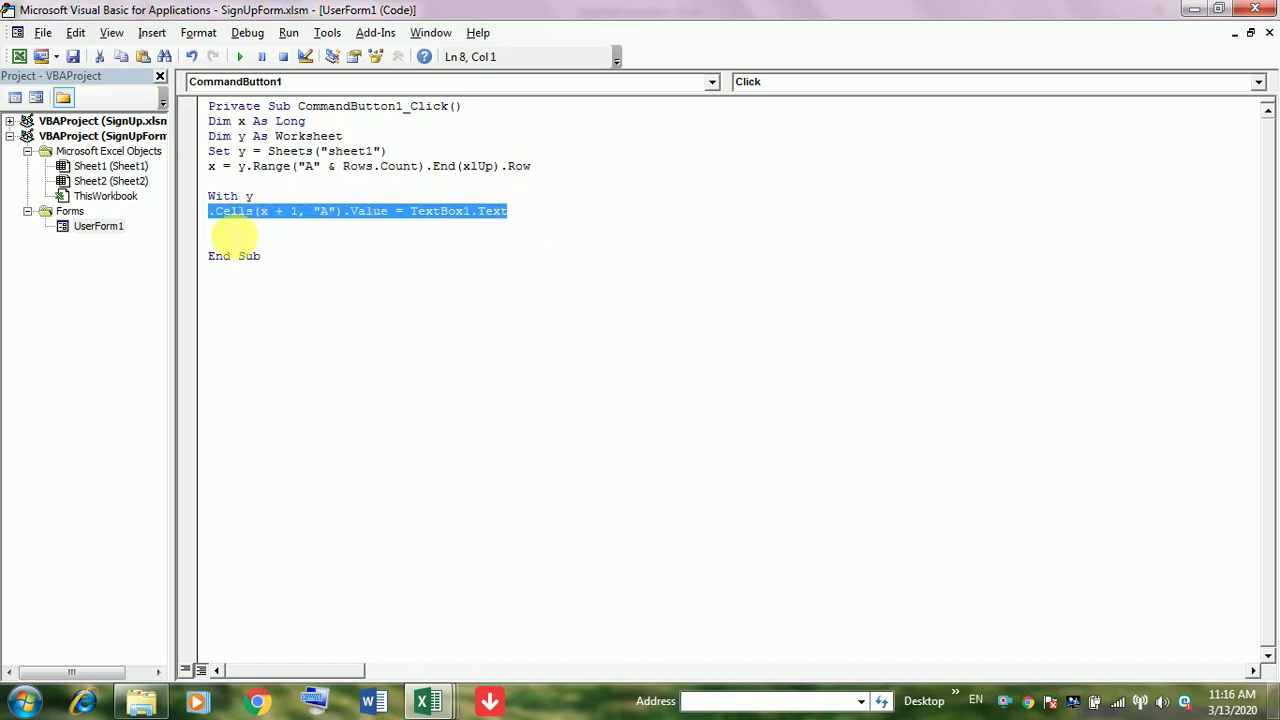
click(226, 228)
text(.Cells(x + 1, "A").Value = TextBox1.Text)
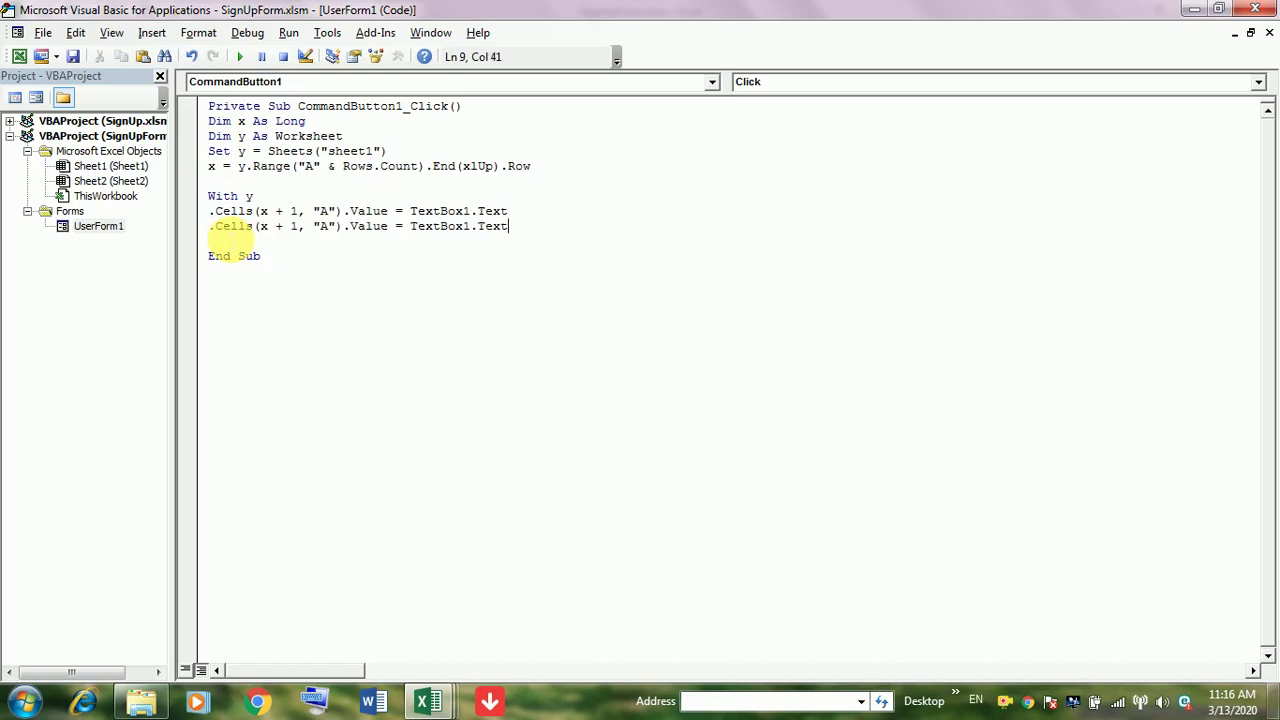
click(329, 228)
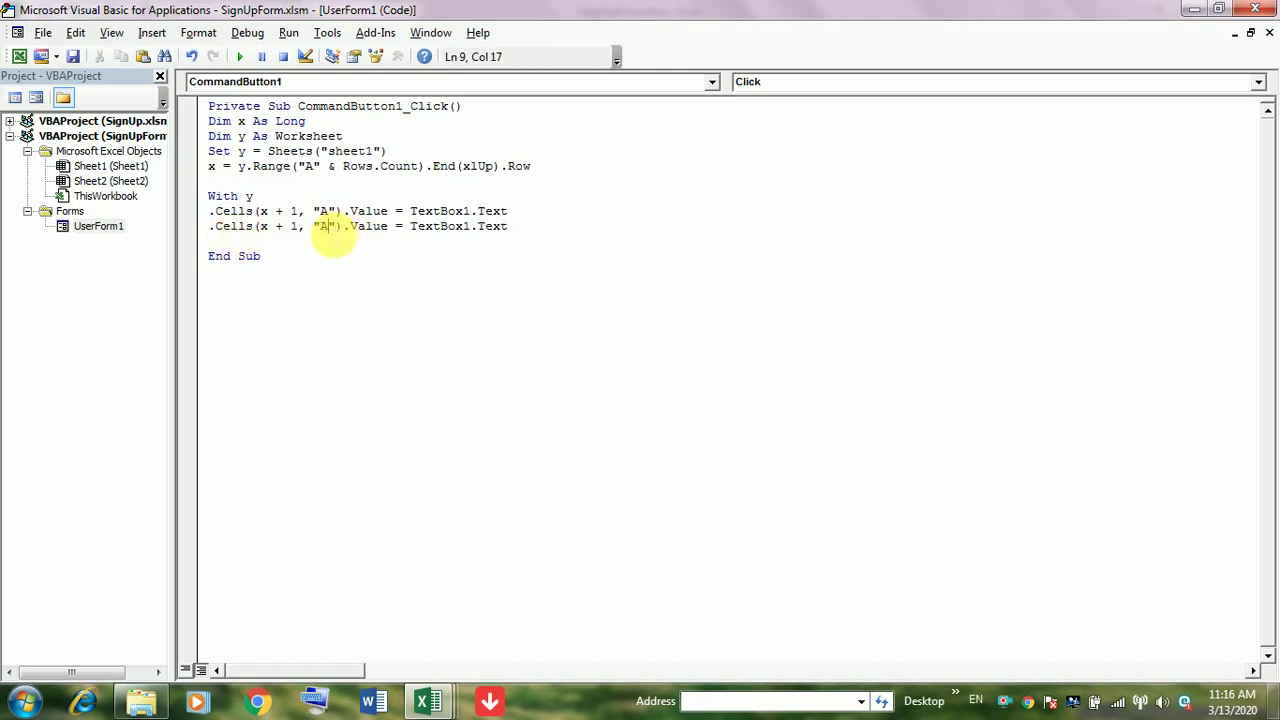
key(BackSpace)
text(B)
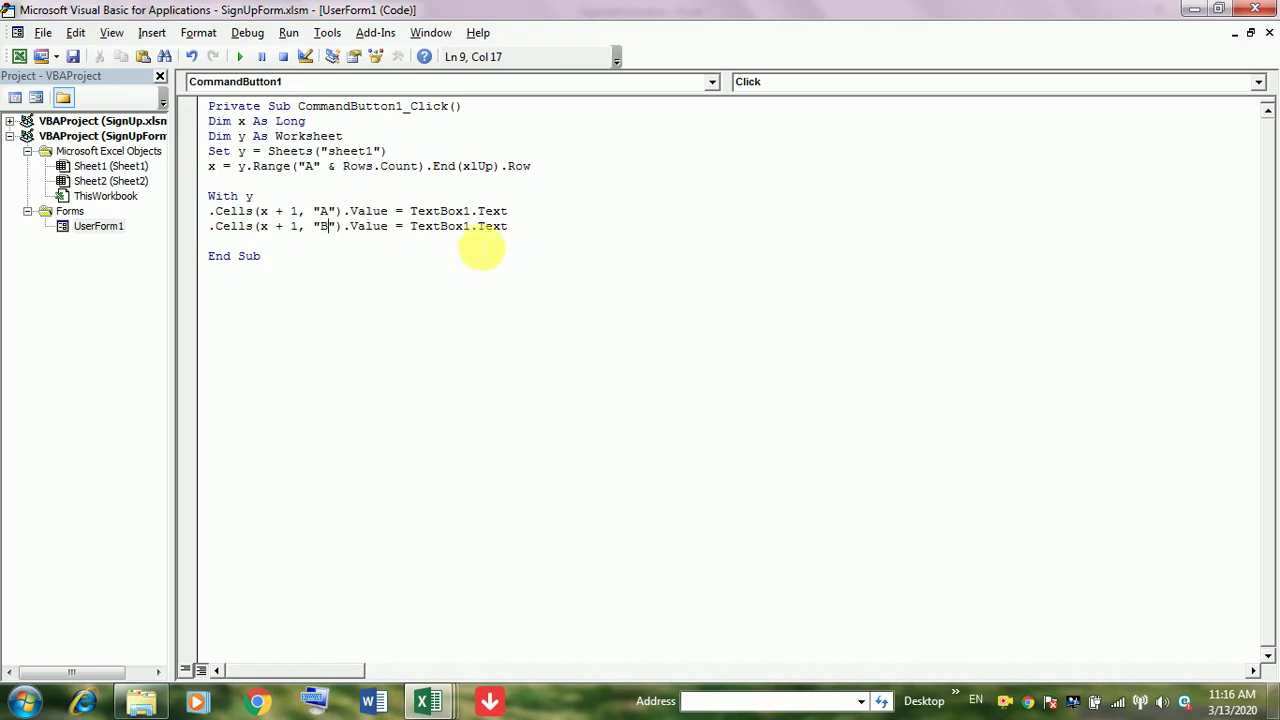
click(470, 228)
key(BackSpace)
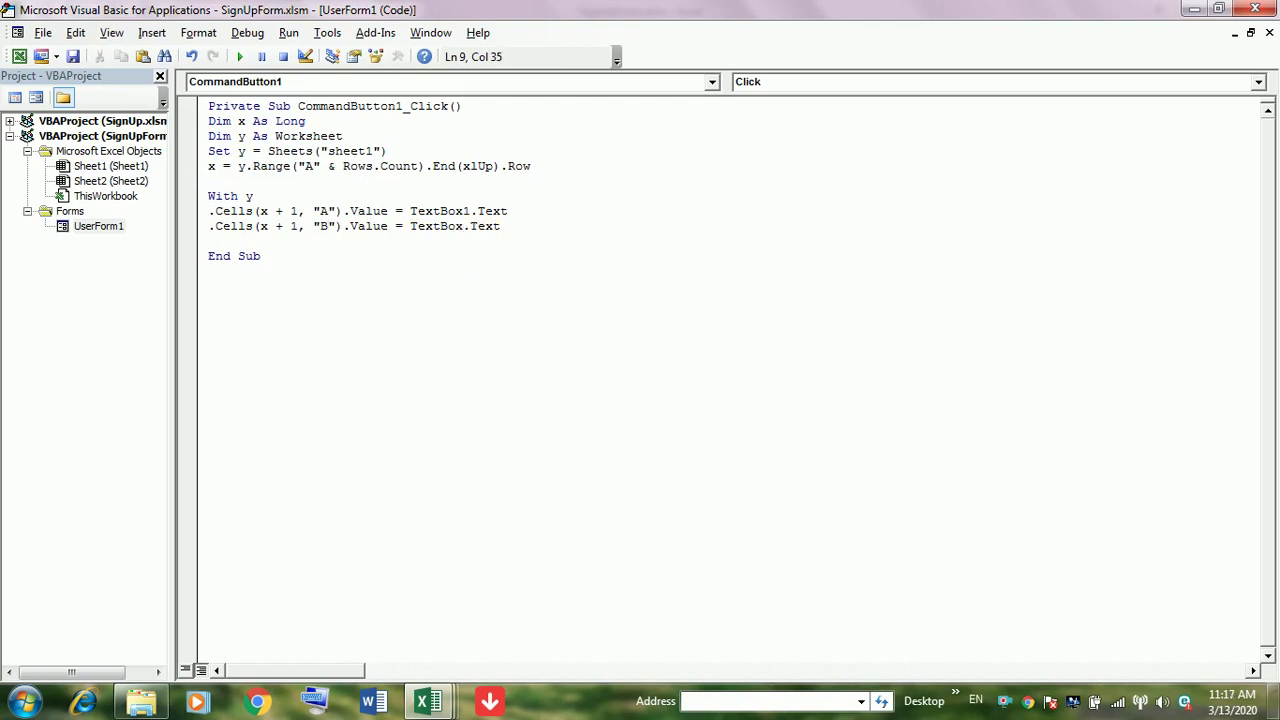
text(2)
click(510, 228)
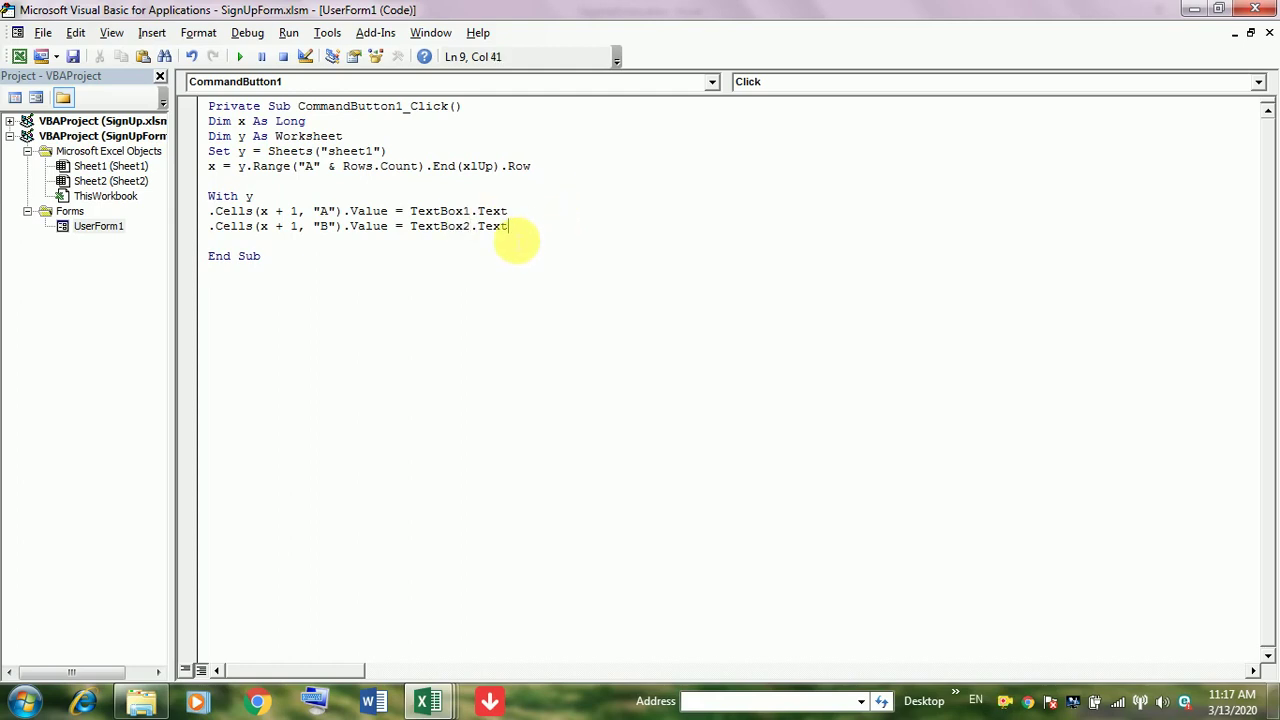
drag(512, 230, 210, 230)
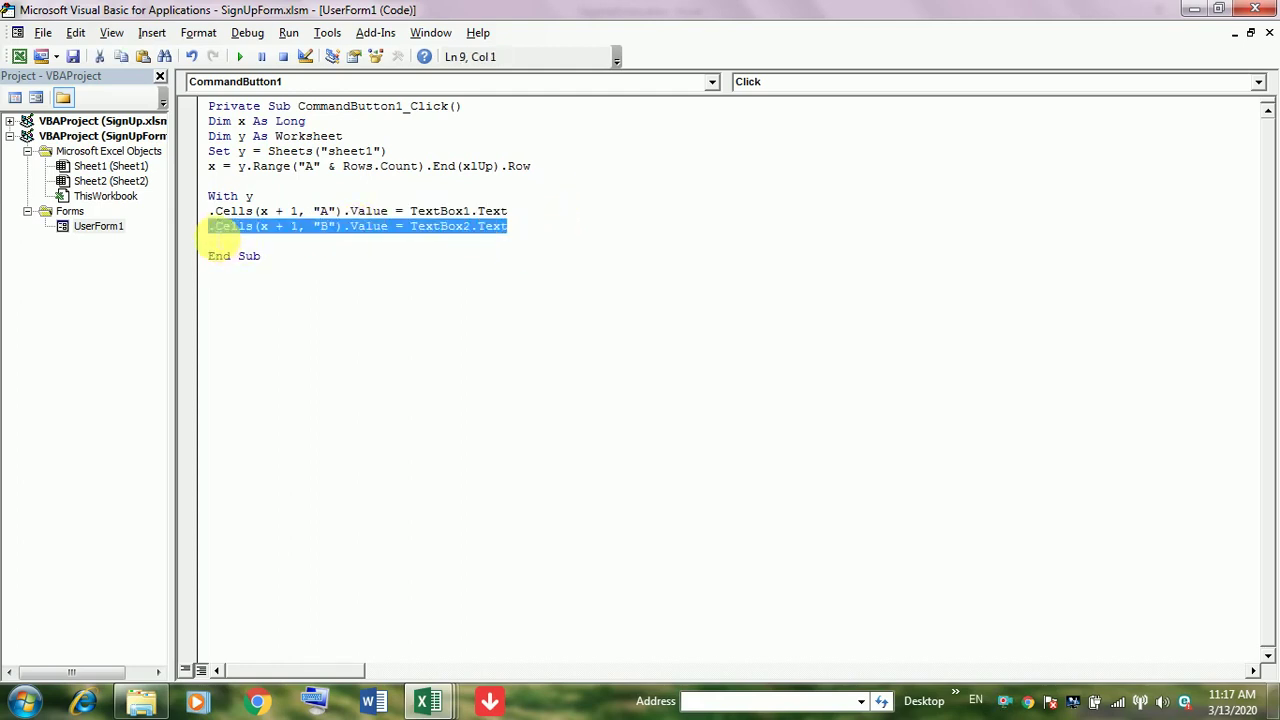
Paste a copy of the column B line and replace TextBox2.Text with DTPicker1.
click(210, 228)
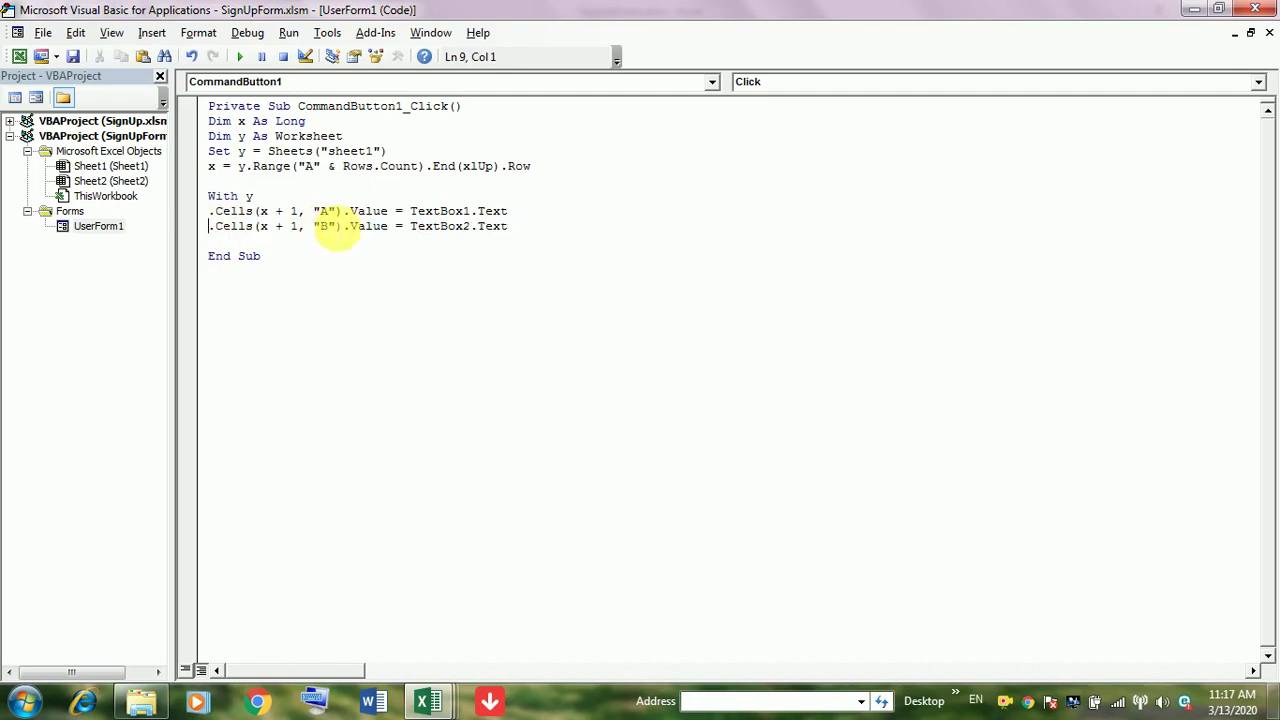
drag(512, 228, 211, 228)
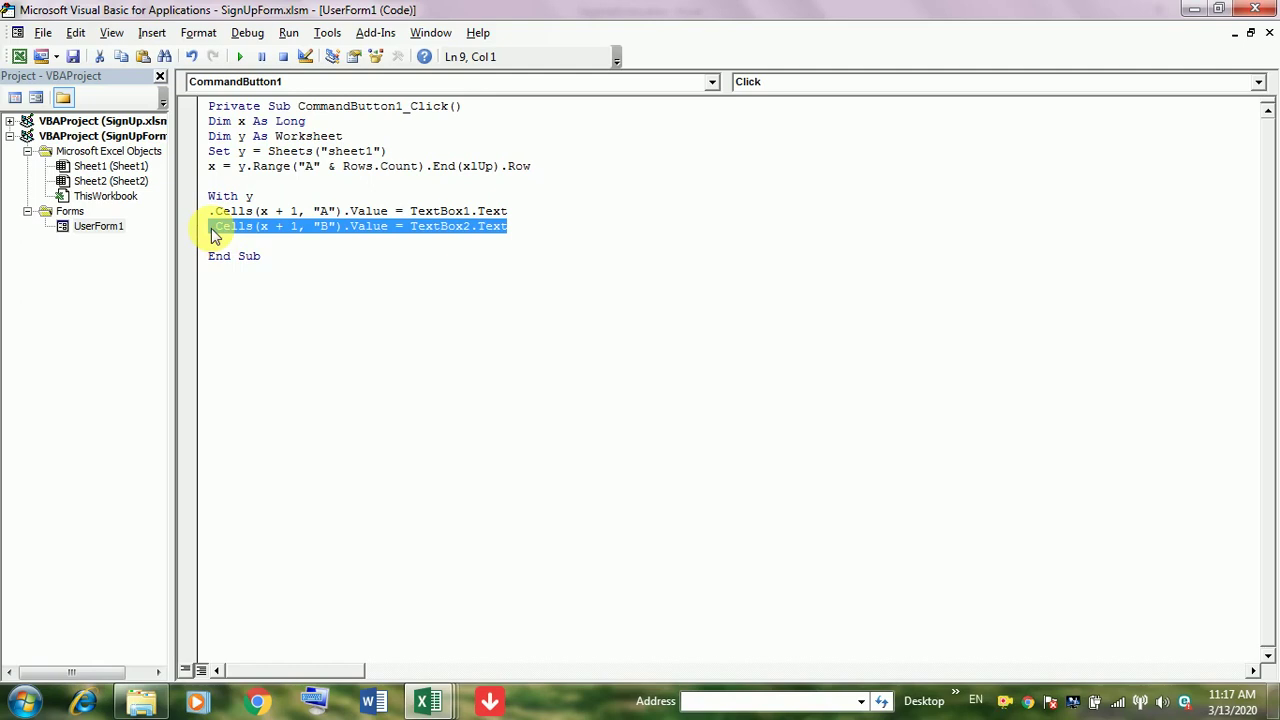
click(218, 246)
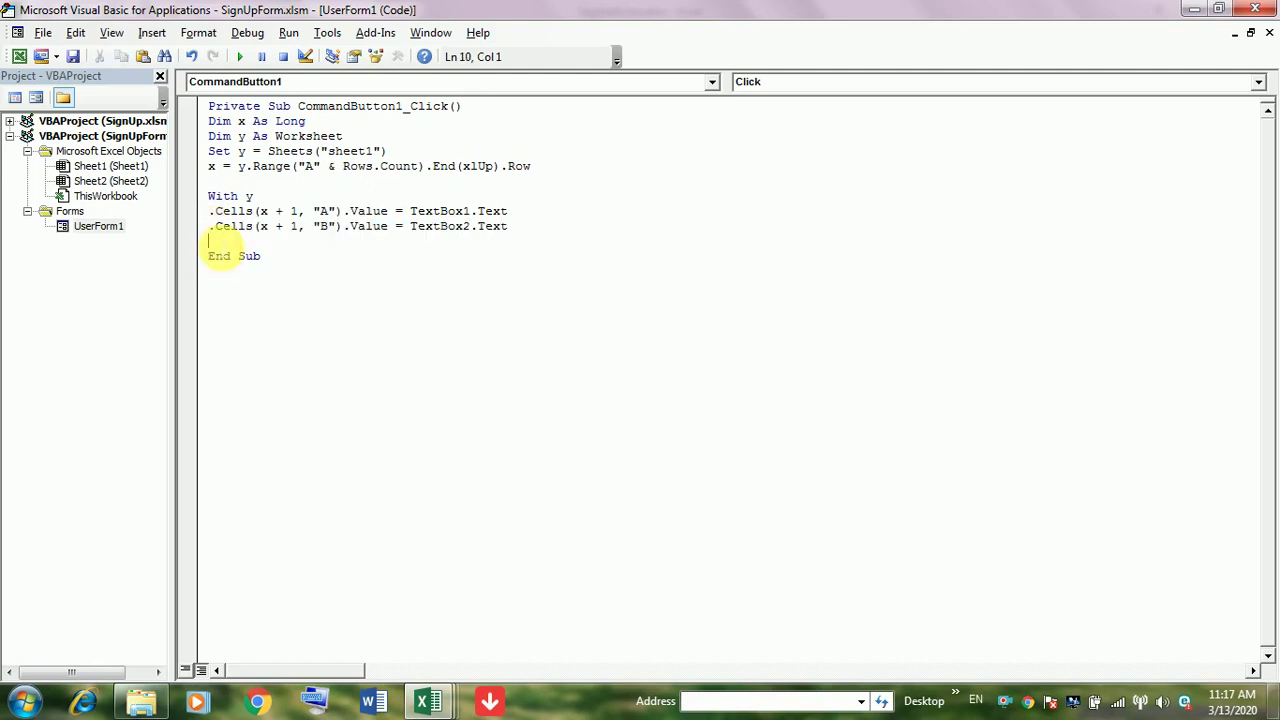
text(.Cells(x + 1, "B").Value = TextBox2.Text)
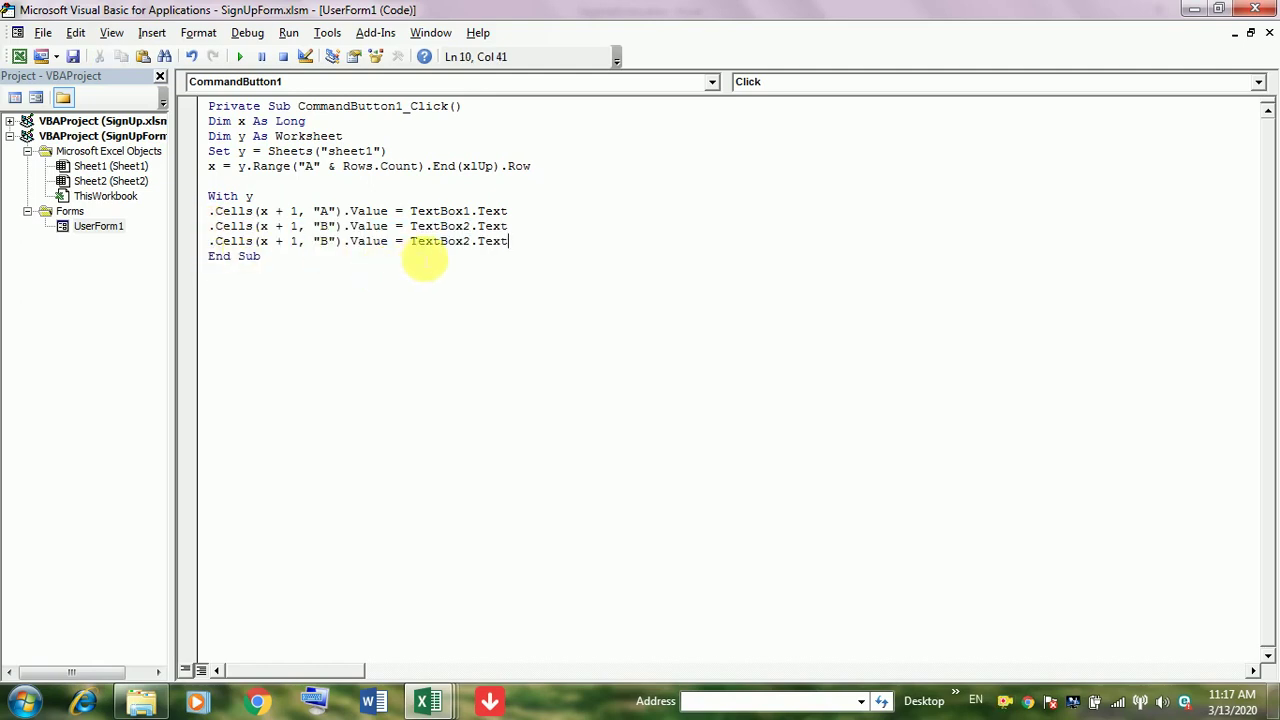
drag(508, 246, 410, 246)
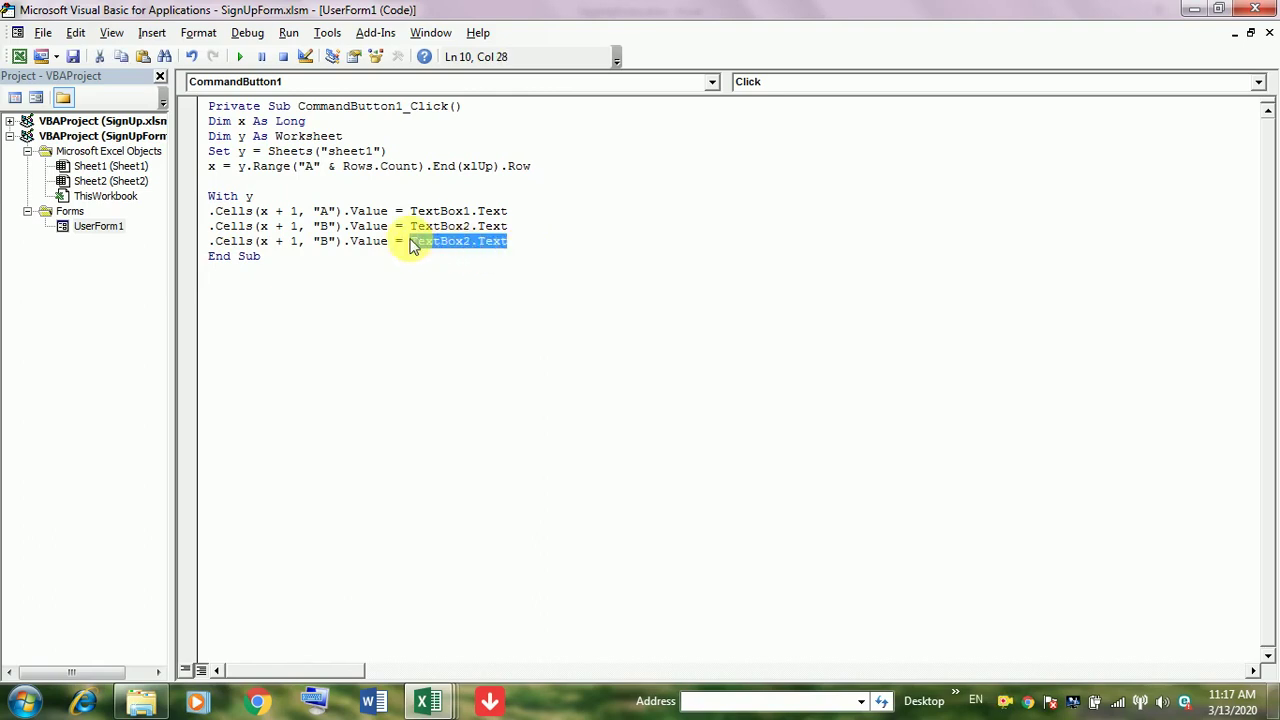
text(Te)
key(BackSpace)
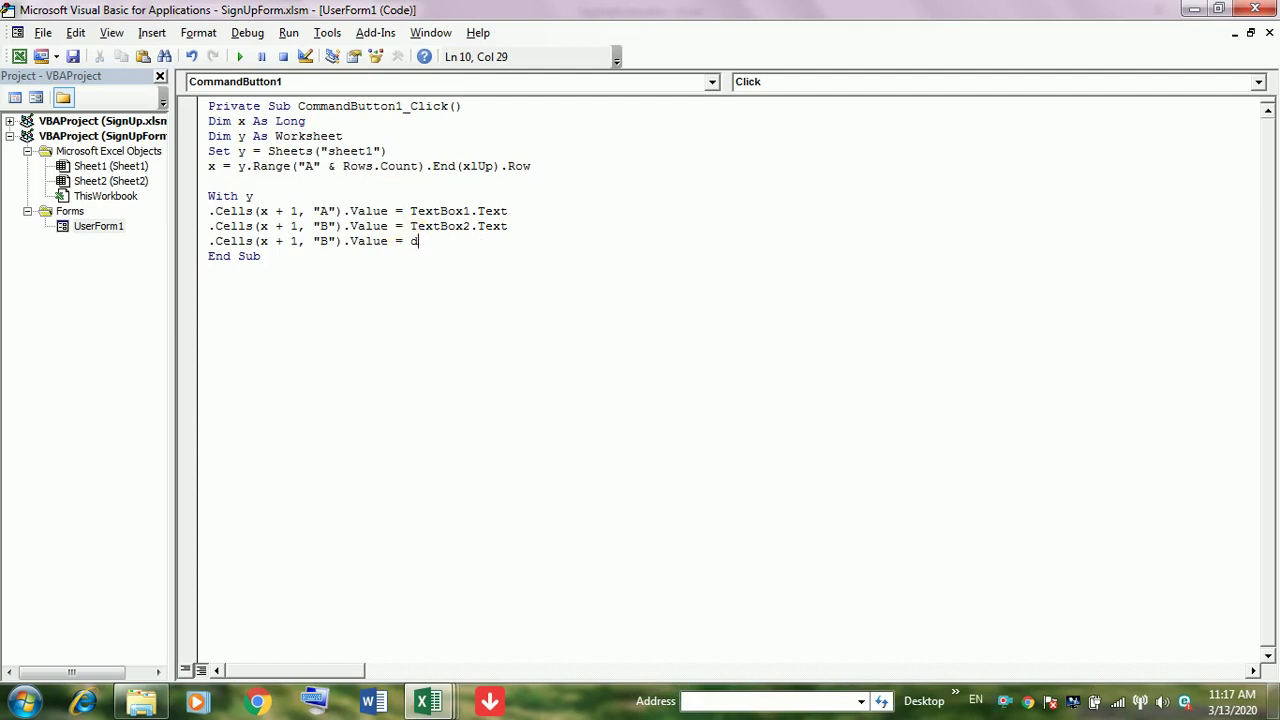
key(BackSpace)
text(DTP)
text(icker)
text(1)
key(Return)
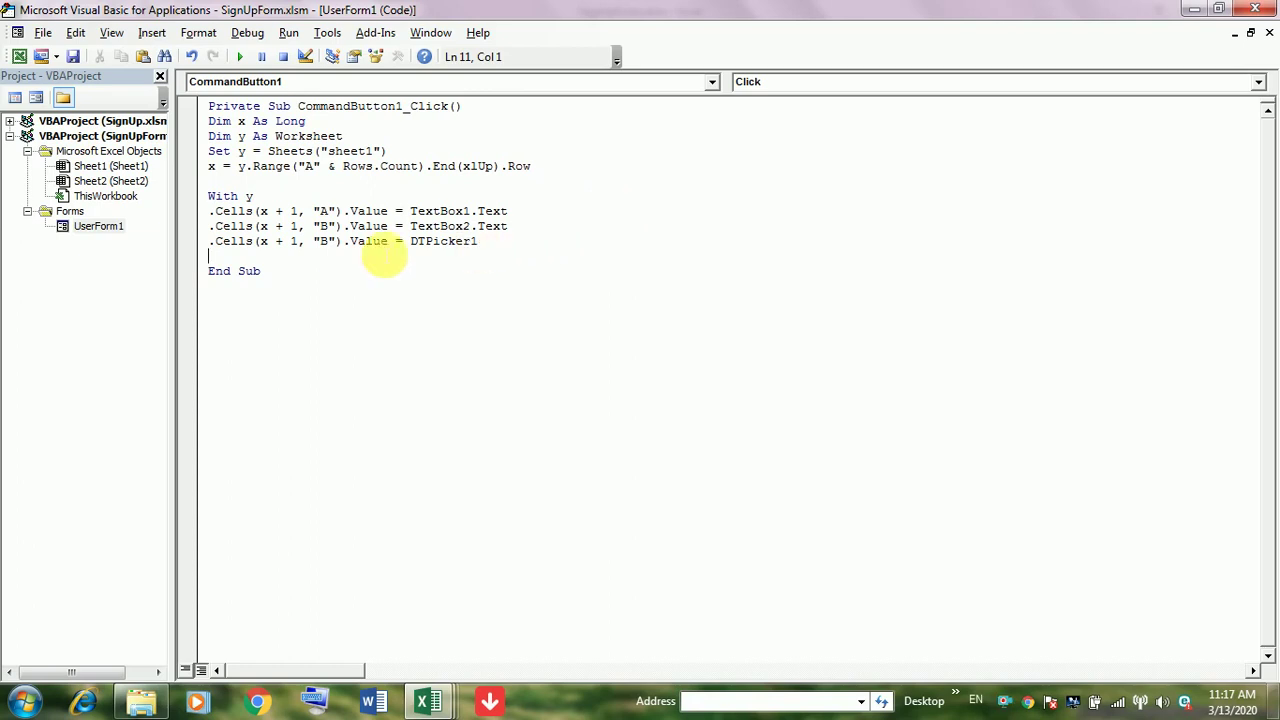
Change the date line's column from "B" to "C" and copy the column B line again.
click(327, 241)
key(BackSpace)
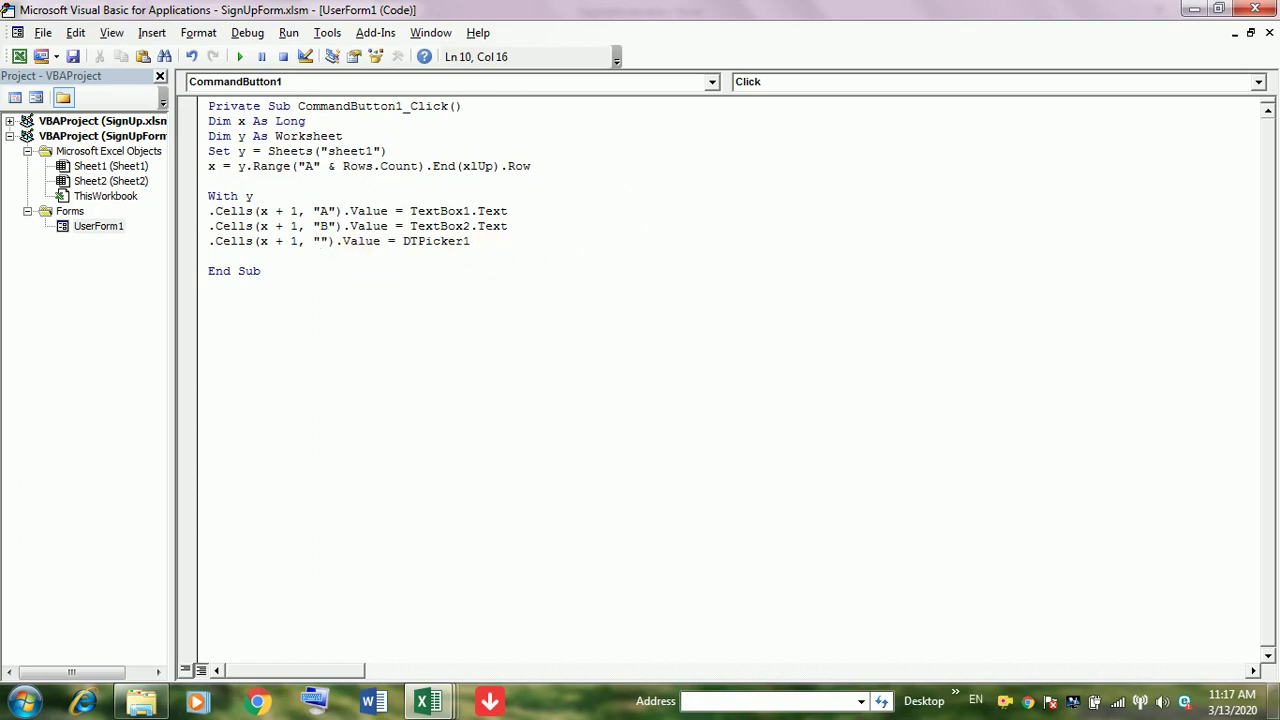
text(C)
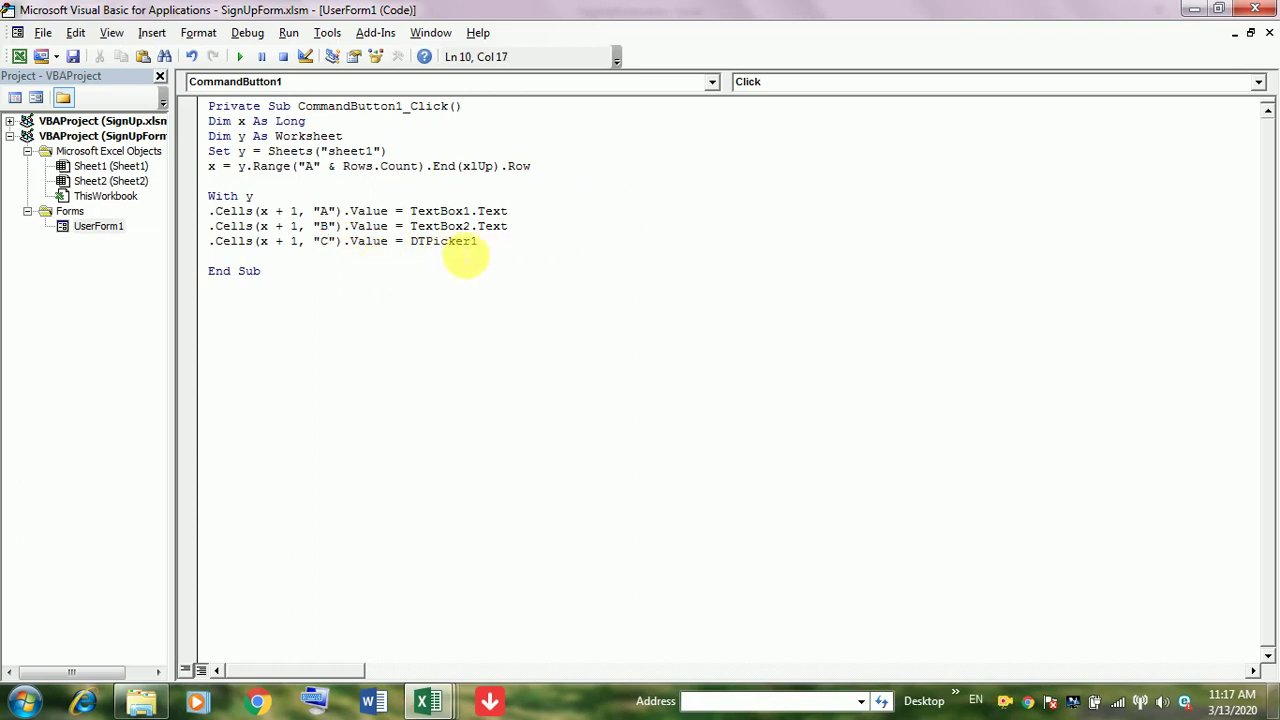
drag(509, 227, 210, 229)
key(ctrl+c)
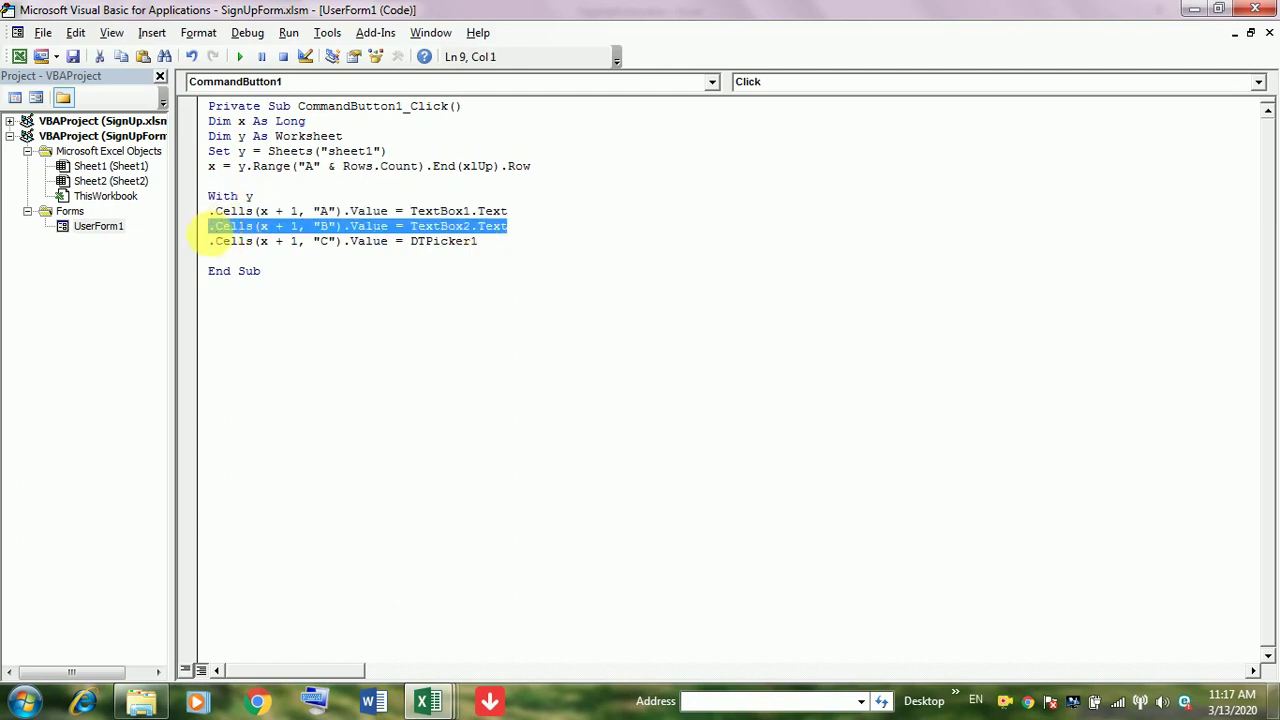
Paste another copy of the column B line below the date line and erase its TextBox2 source.
click(214, 258)
key(ctrl+v)
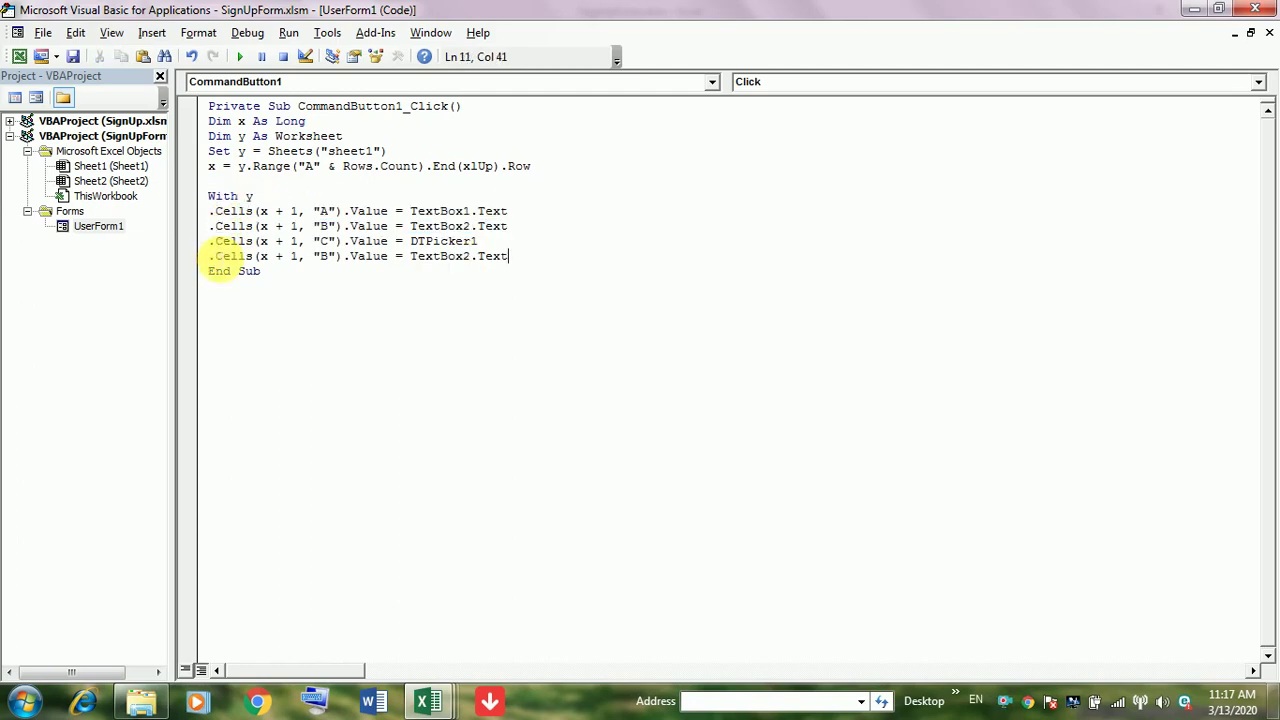
key(BackSpace)
key(BackSpace)
key(BackSpace)
key(BackSpace)
key(BackSpace)
key(BackSpace)
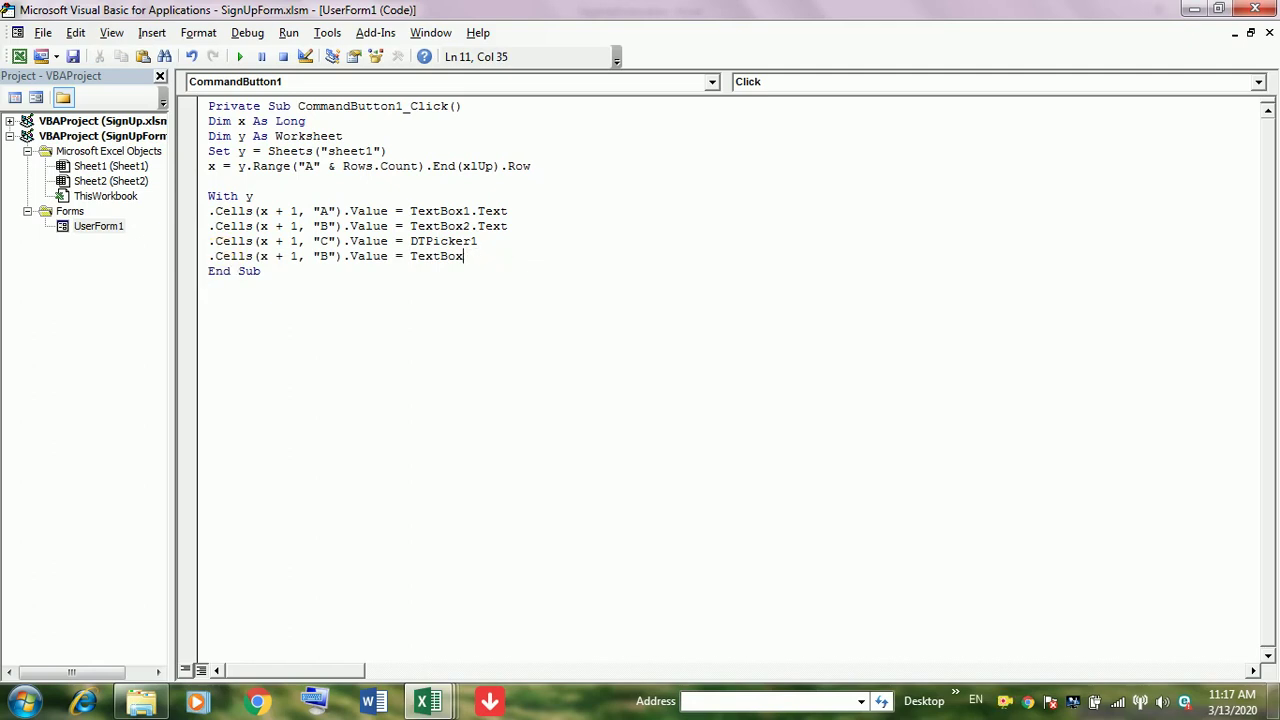
Begin the new line's value with IIf(OptionButton1.Value = true, as the gender test.
key(BackSpace)
key(BackSpace)
key(BackSpace)
key(BackSpace)
key(BackSpace)
key(BackSpace)
text(Ii)
text(f)
key(BackSpace)
key(BackSpace)
text(IF)
key(BackSpace)
key(BackSpace)
text(if)
key(BackSpace)
key(BackSpace)
text(IF)
text((Op)
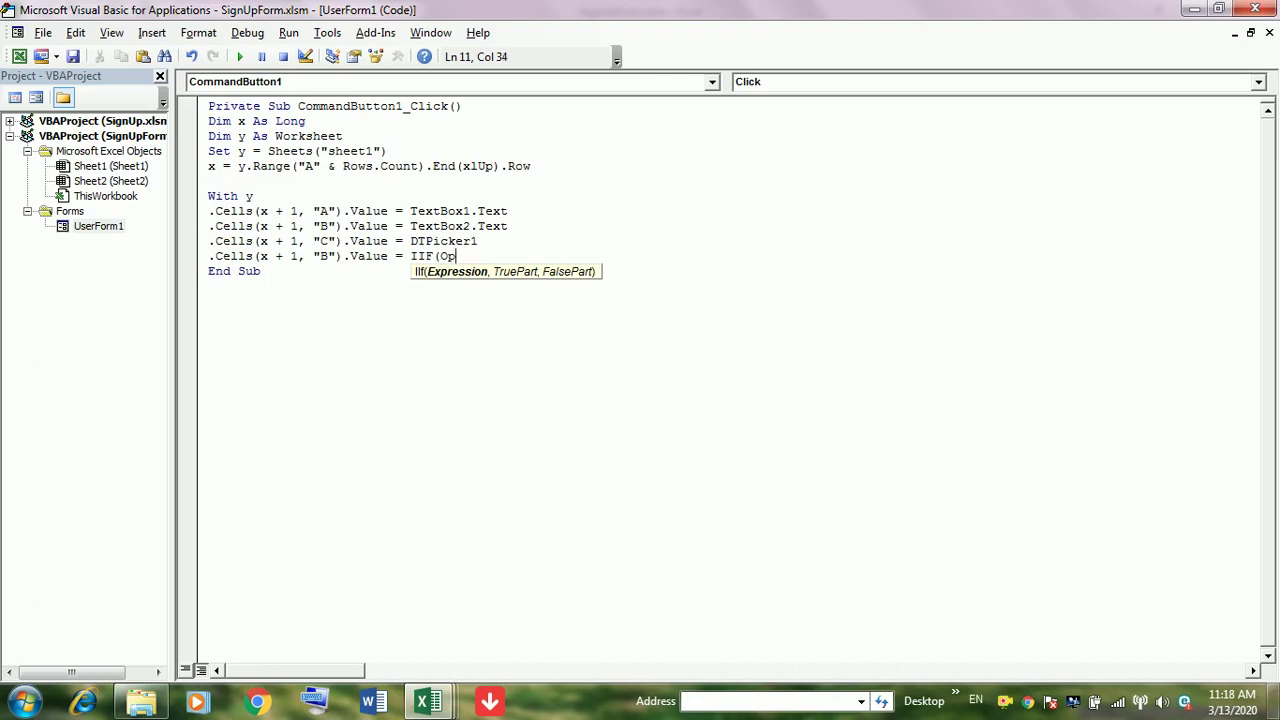
text(t)
text(iona)
text(n)
key(BackSpace)
key(BackSpace)
text(bu)
text(tton1)
text(.)
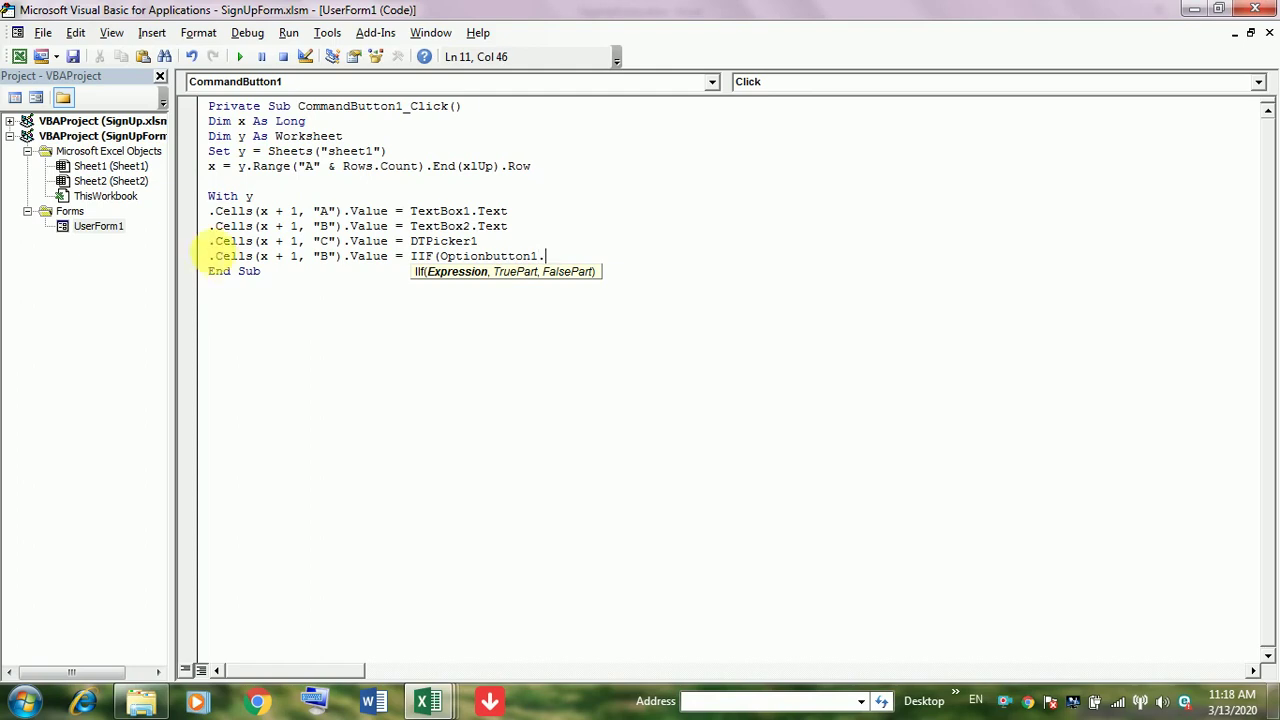
text(valu)
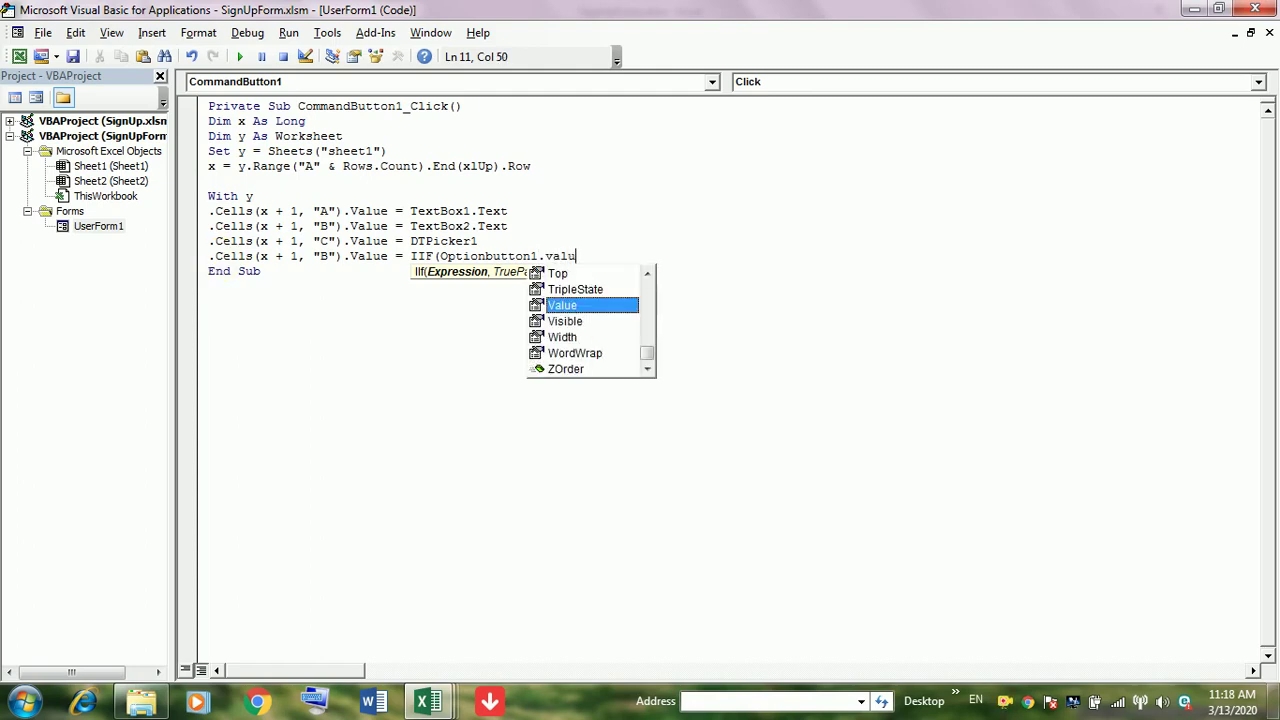
text(e)
text( = tr)
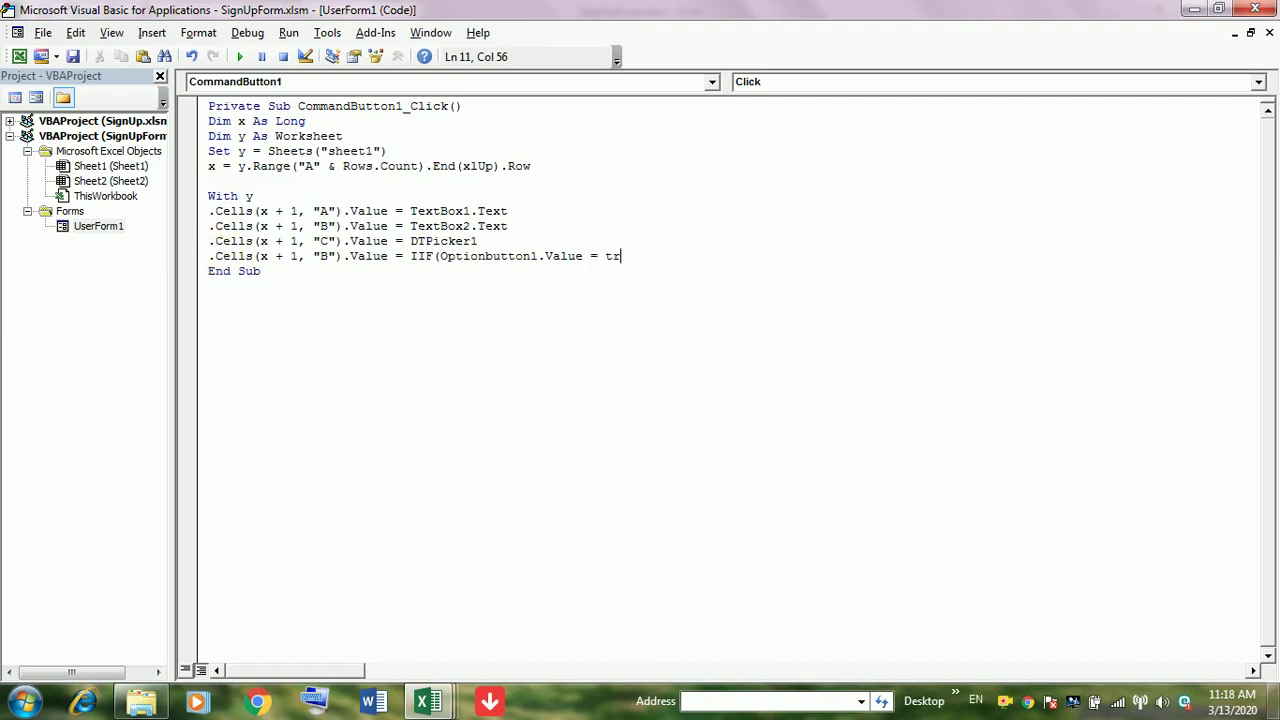
text(ue)
key(BackSpace)
text(,)
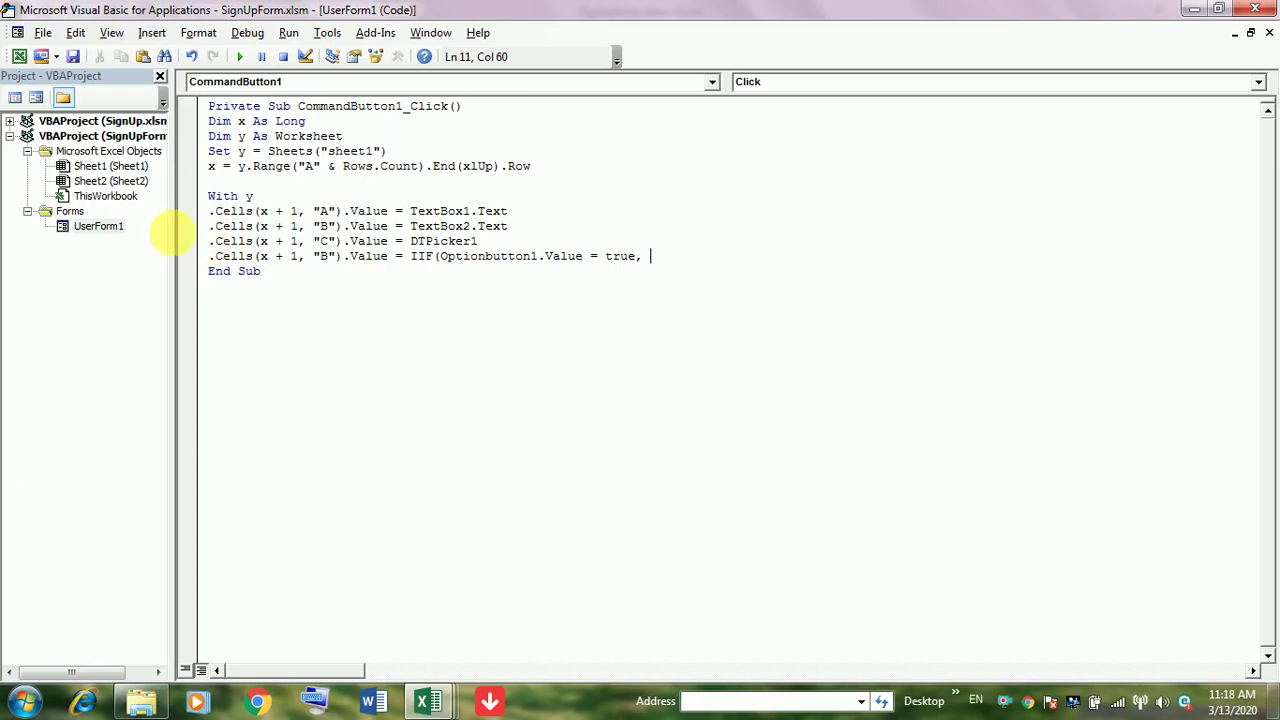
Complete the gender line as IIf(OptionButton1.Value = True, "Male", "Female") and select the TextBox2.Text line.
key(BackSpace)
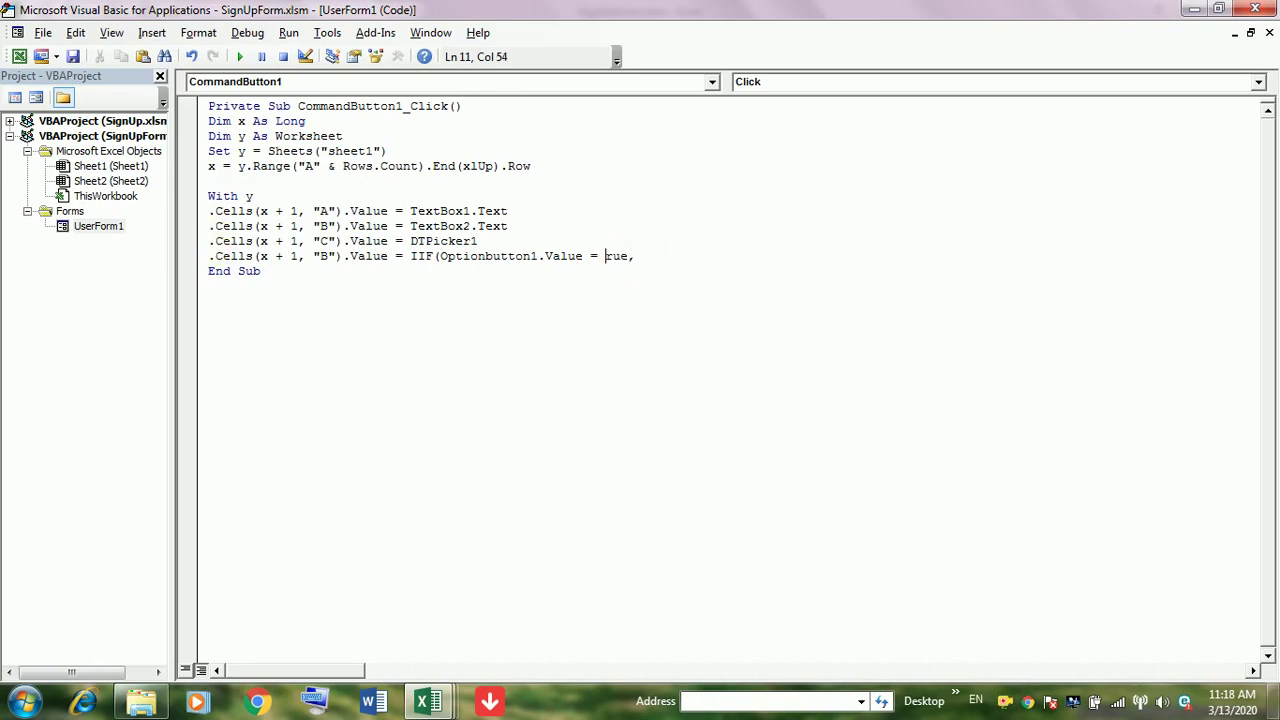
text(True,)
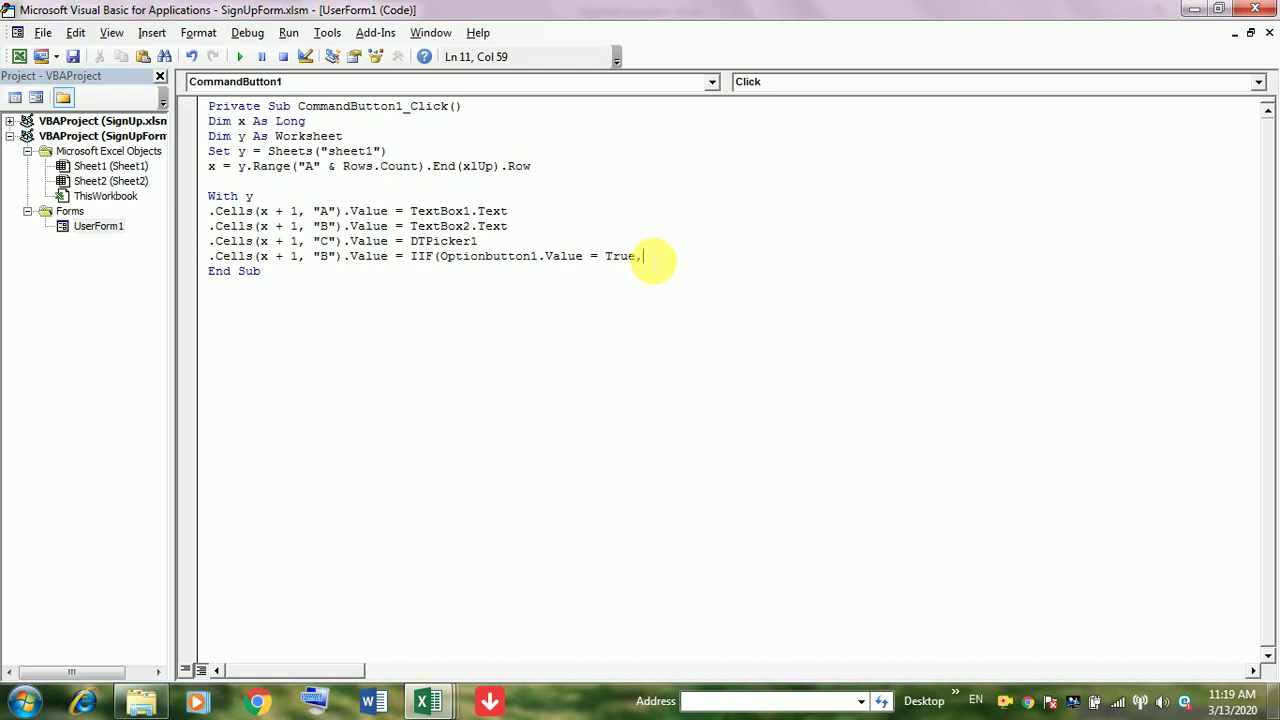
text(")
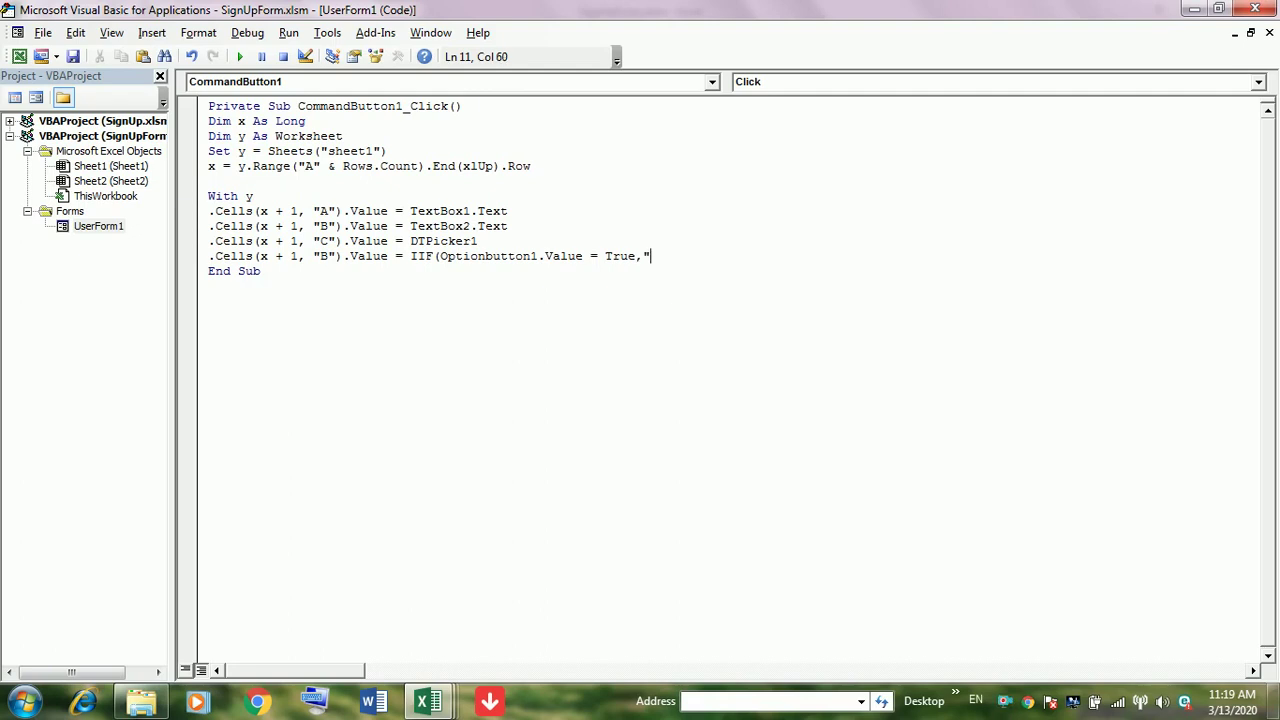
text(mALE)
key(BackSpace)
key(BackSpace)
key(BackSpace)
key(BackSpace)
text(Ma)
text(le)
text(")
text(, )
text(")
text(Fe)
text(male)
text(")
key(Return)
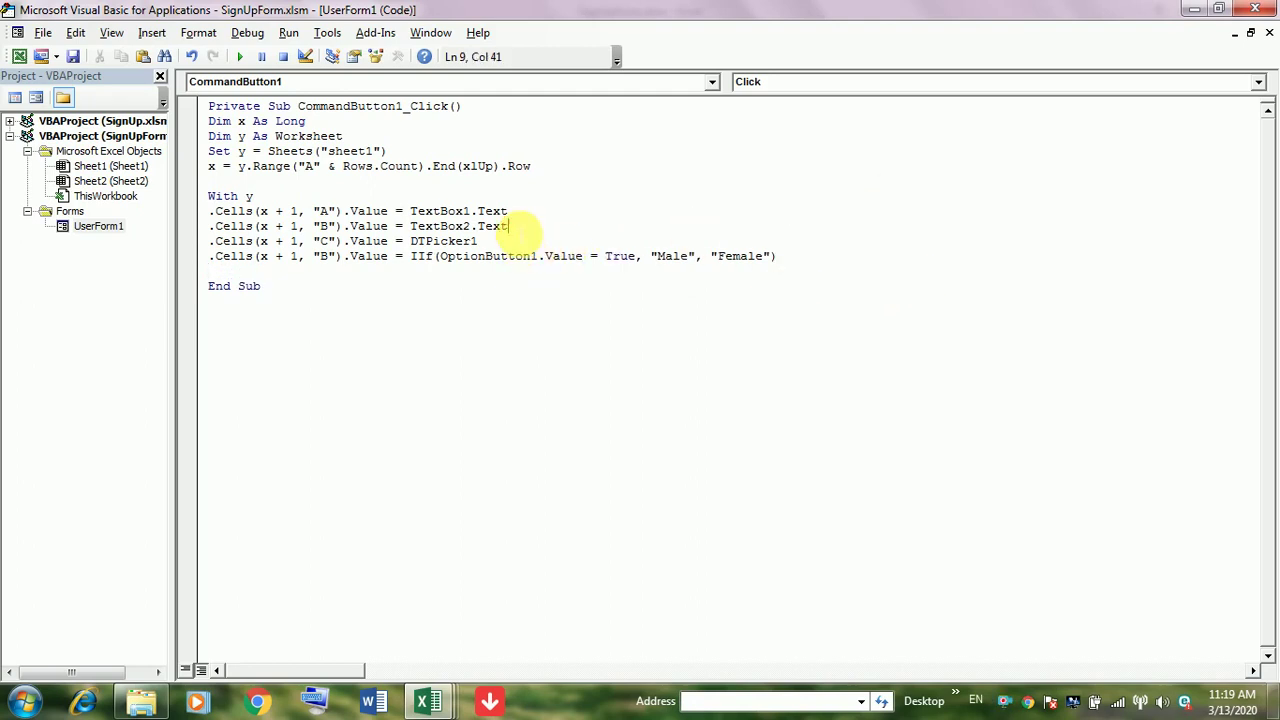
mouse_move(512, 226)
mouse_down()
mouse_move(214, 241)
mouse_move(210, 226)
mouse_up()
key(ctrl+c)
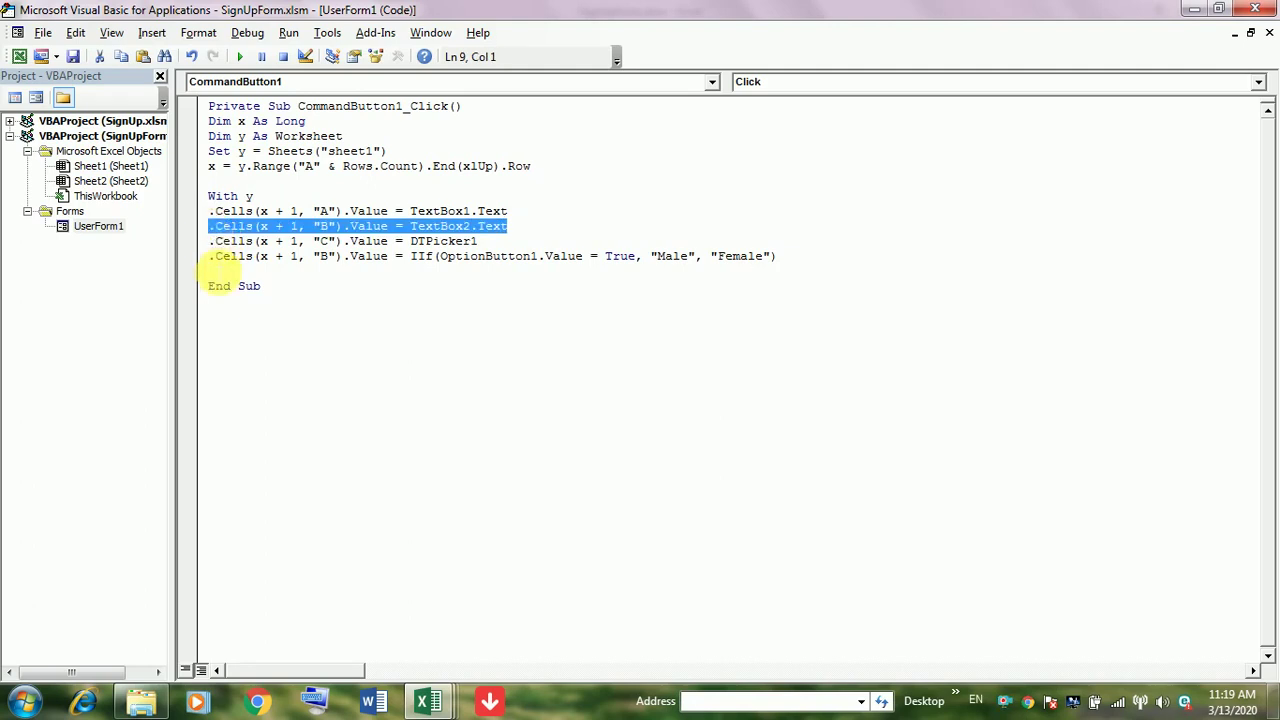
Paste the copied line before End Sub and move the gender output to column "D".
click(210, 271)
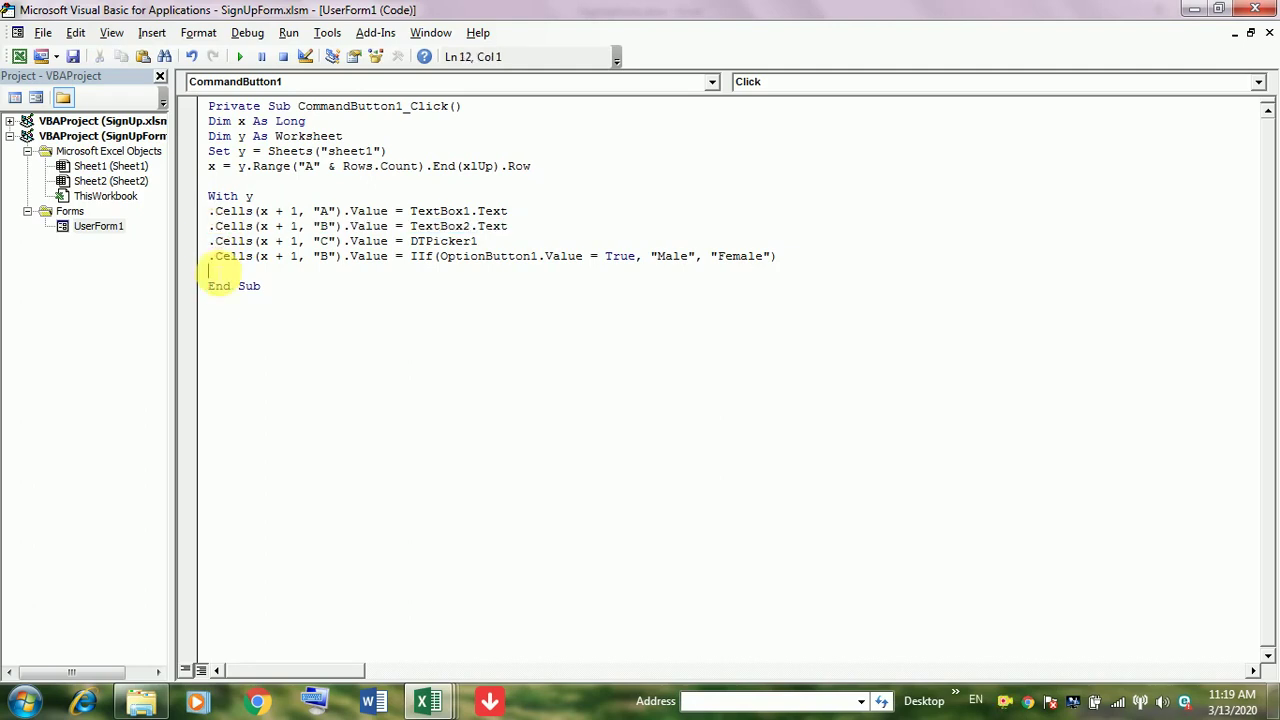
key(ctrl+v)
click(329, 256)
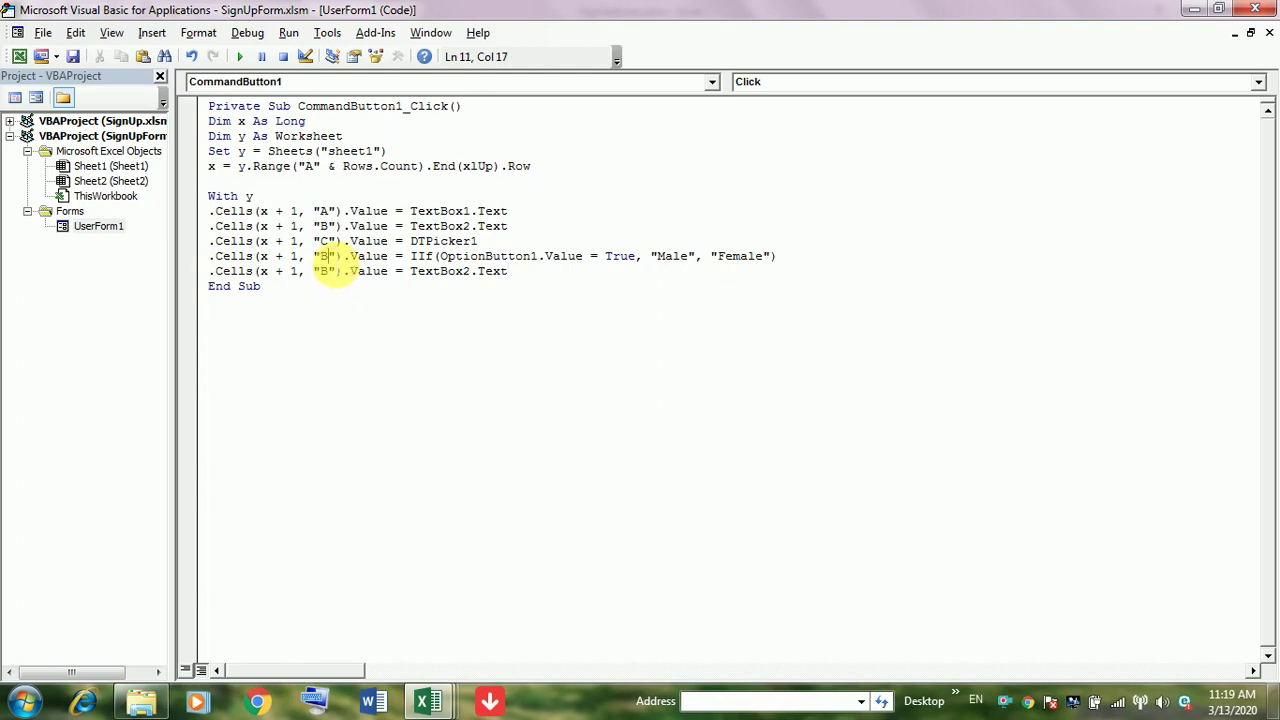
key(BackSpace)
text(D)
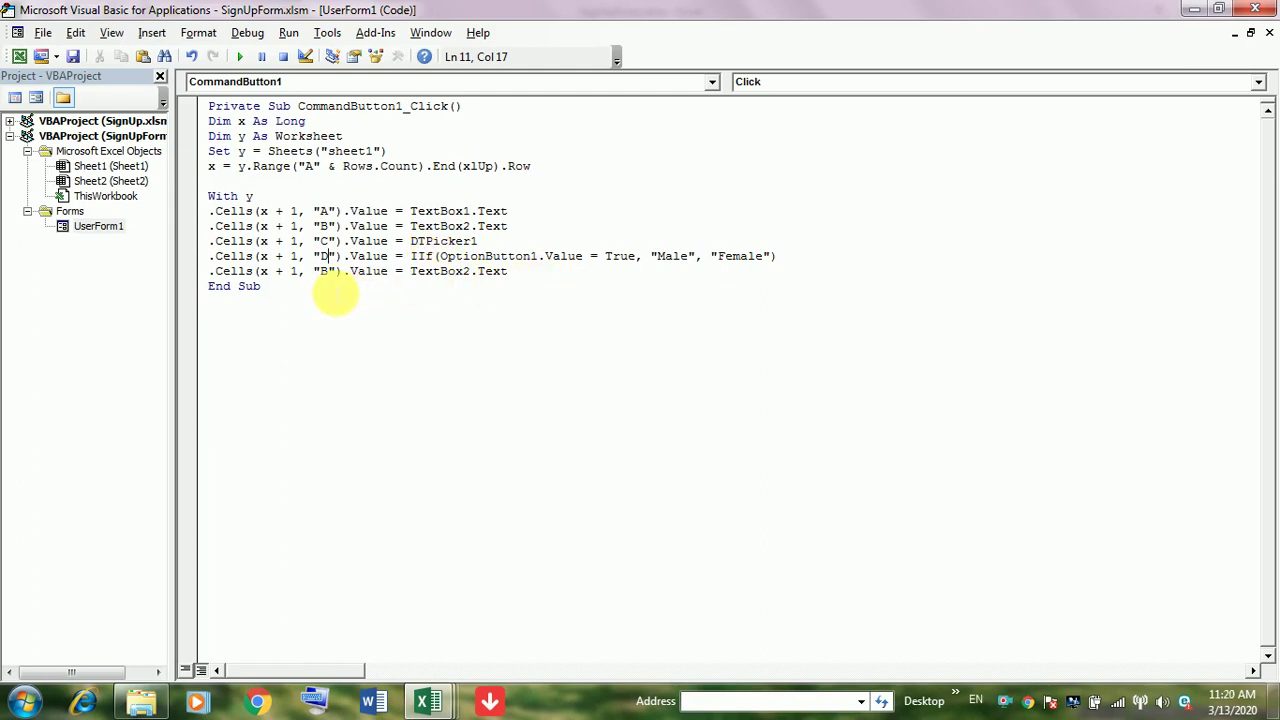
Make the new line write TextBox3.Text into column "E", then save the workbook.
double_click(326, 271)
text(E)
key(BackSpace)
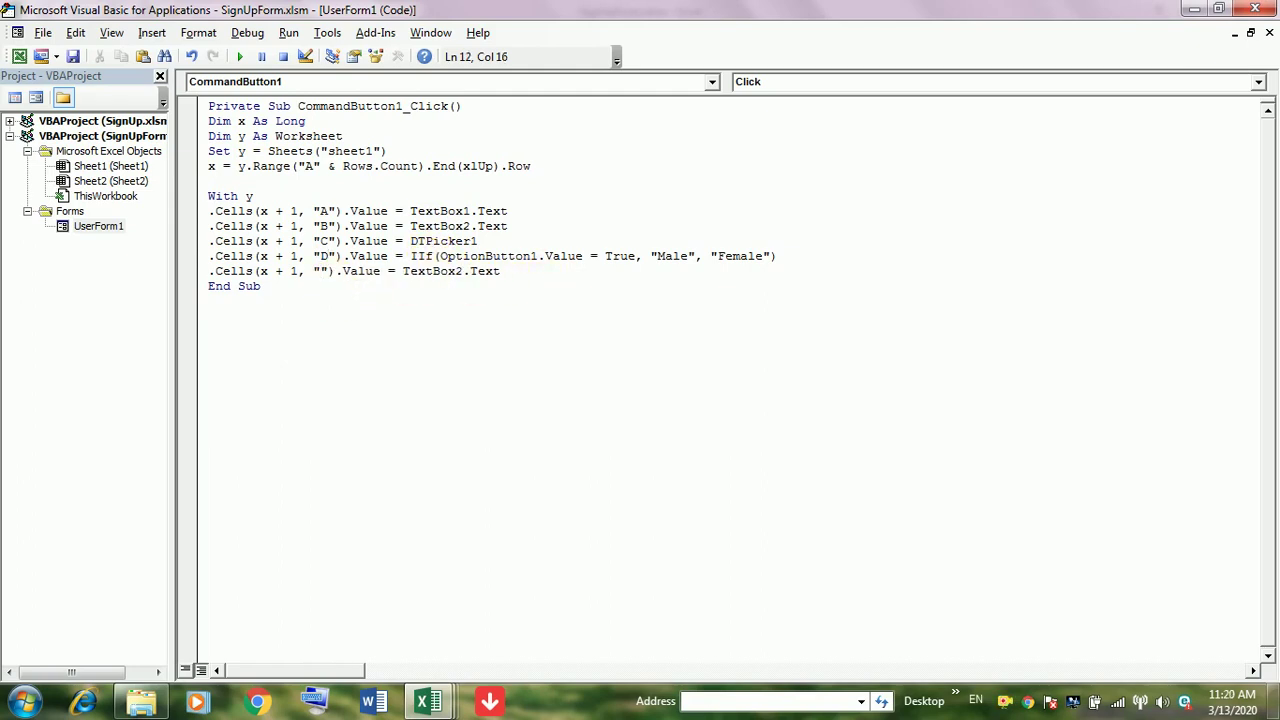
text(E)
key(BackSpace)
text(E)
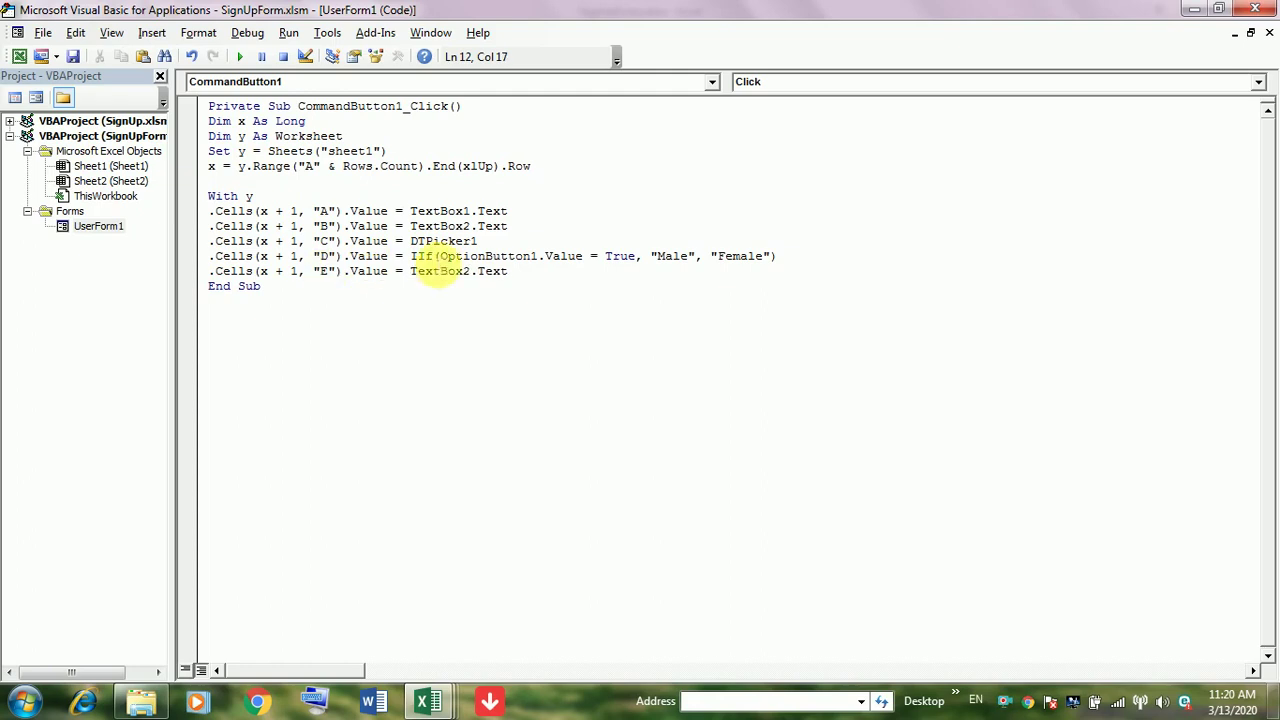
click(470, 271)
key(BackSpace)
text(3)
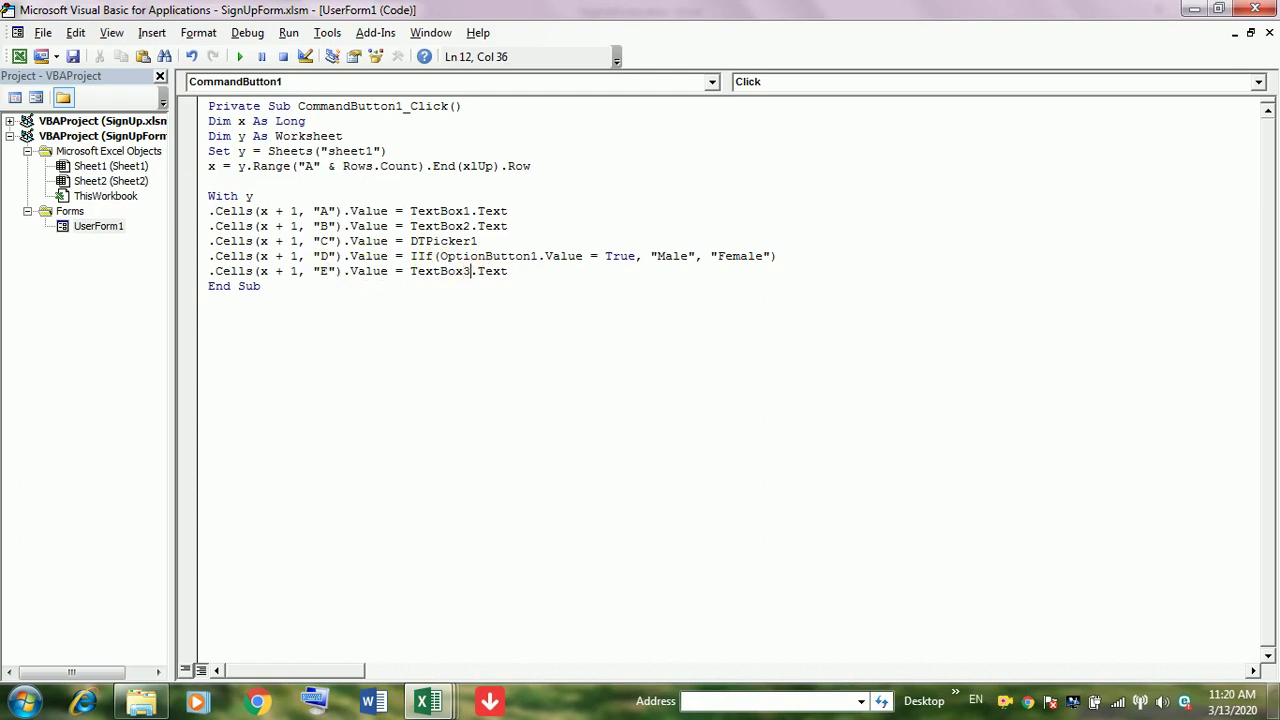
click(519, 315)
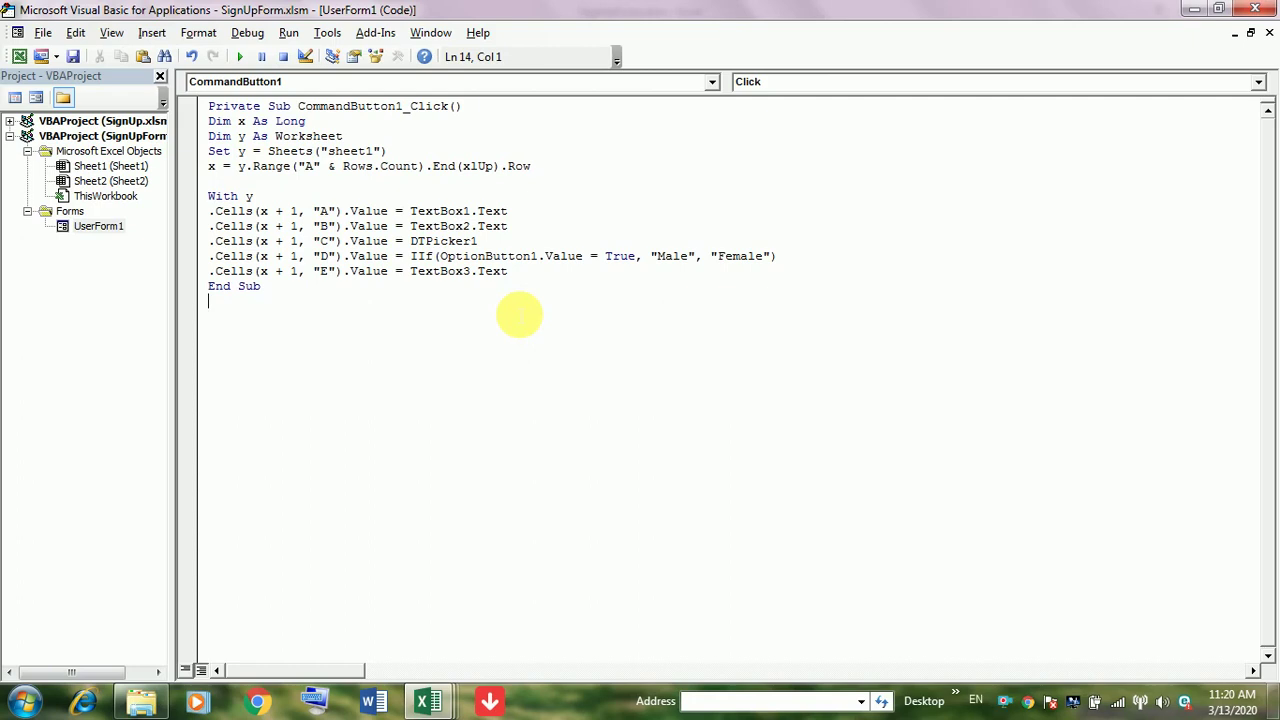
click(73, 57)
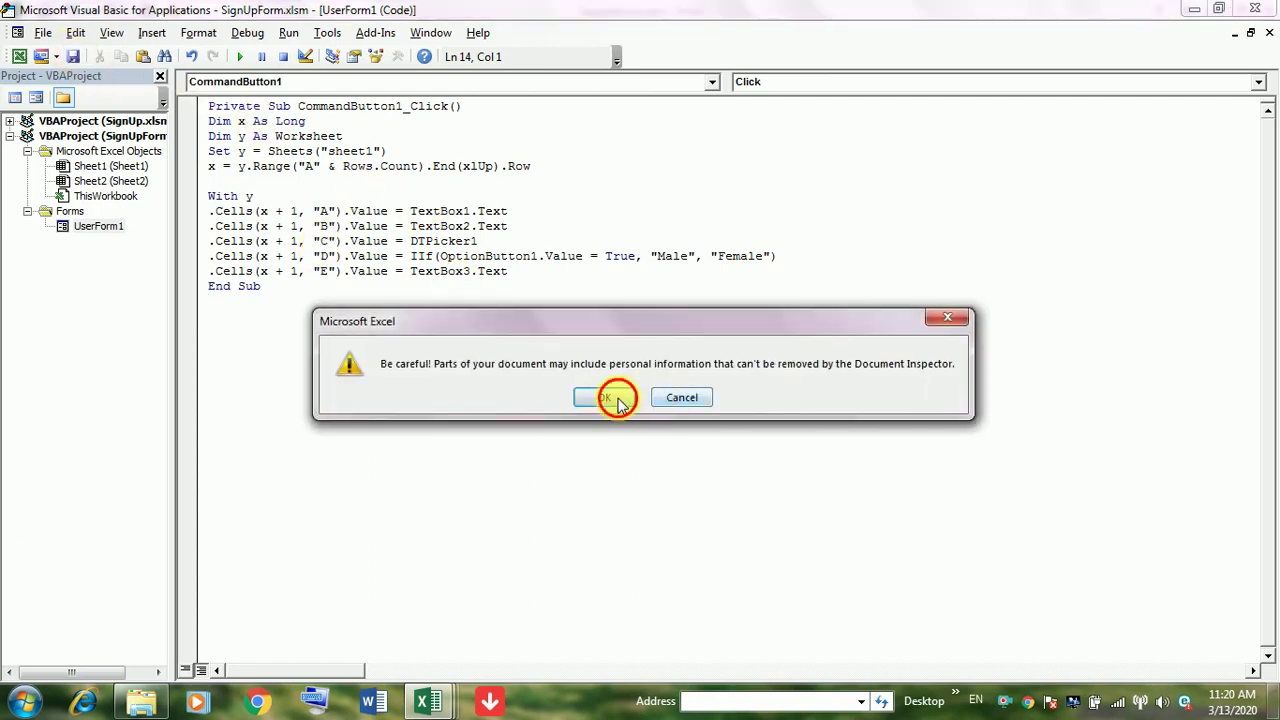
Dismiss the personal-information warning, run the form, and enter a first and last name.
click(605, 398)
click(240, 57)
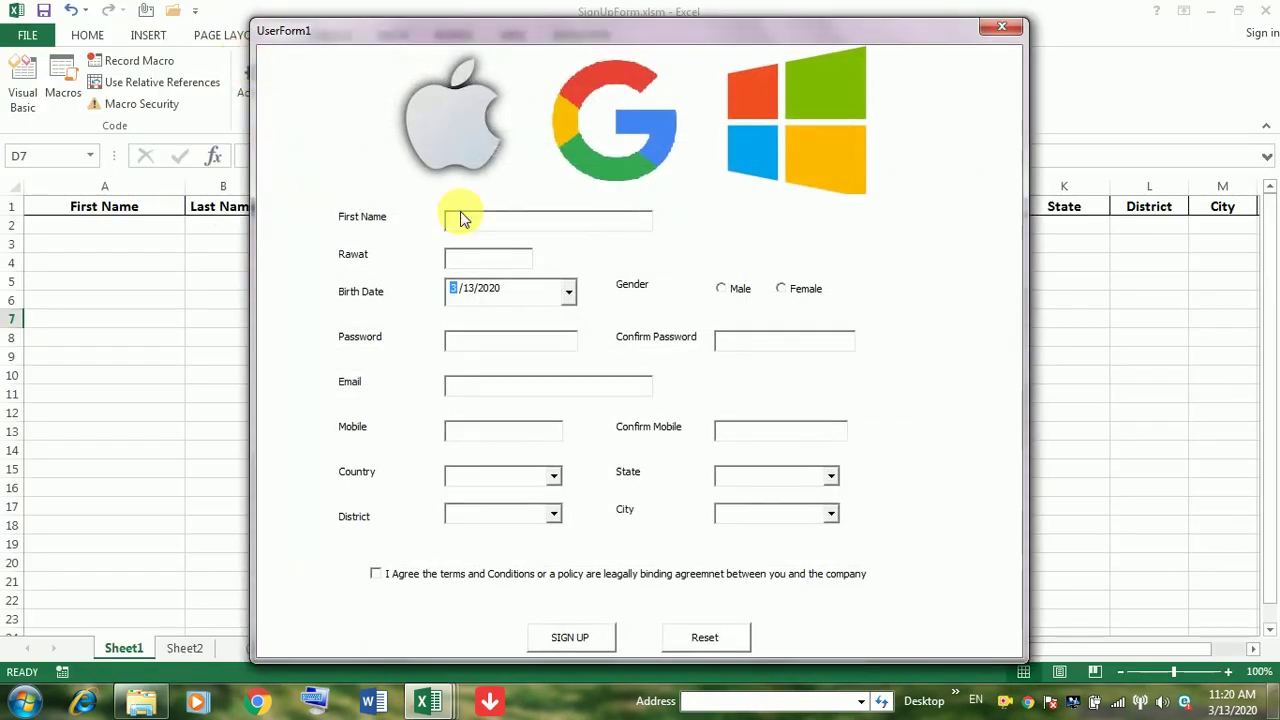
click(487, 226)
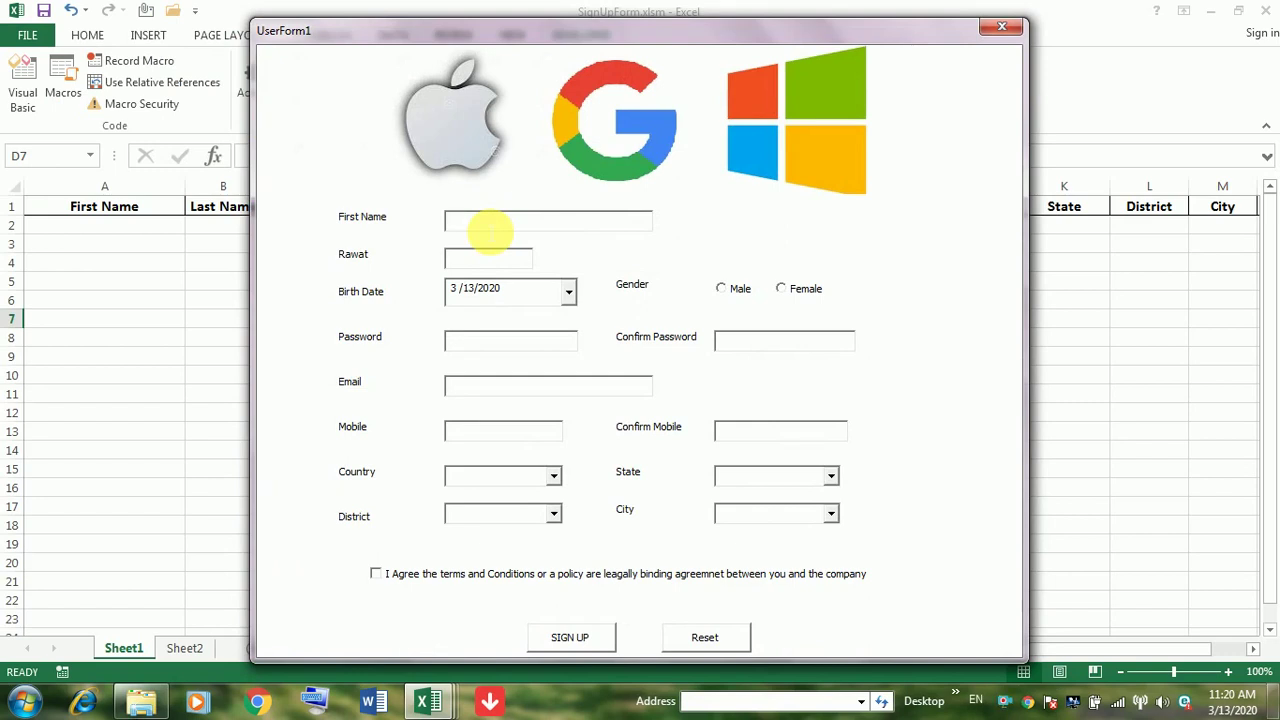
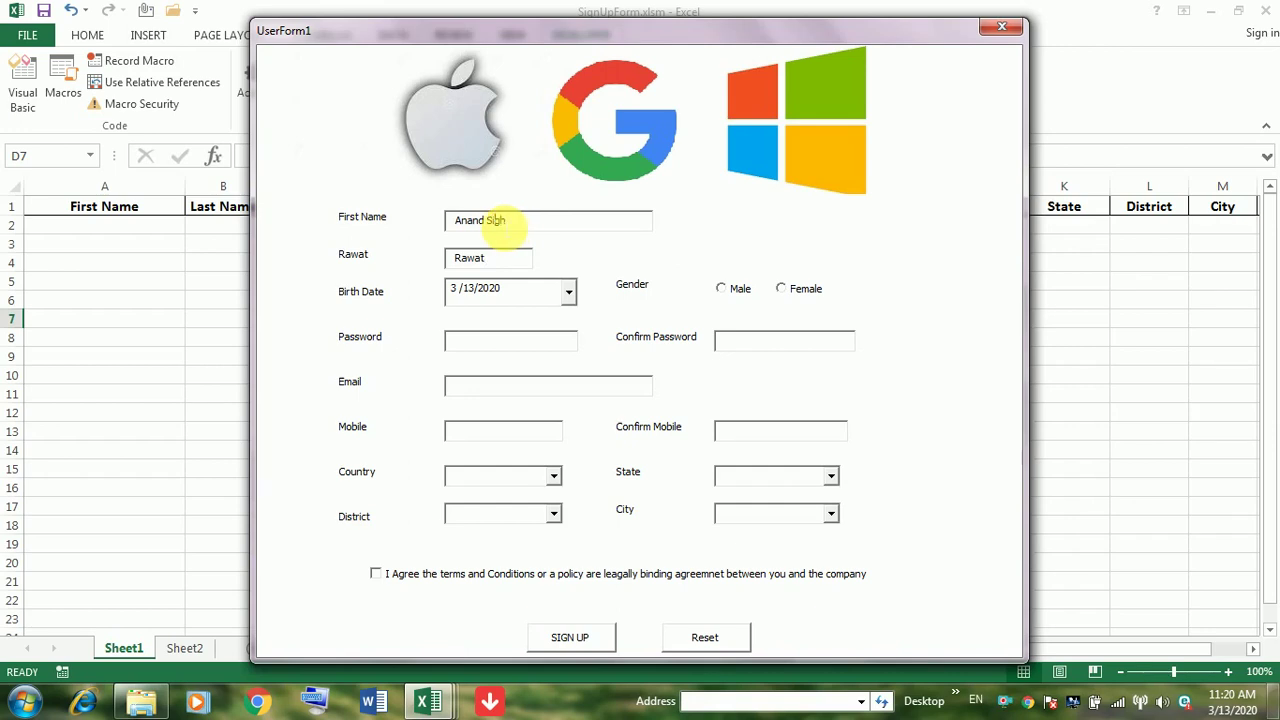
click(494, 221)
text(n)
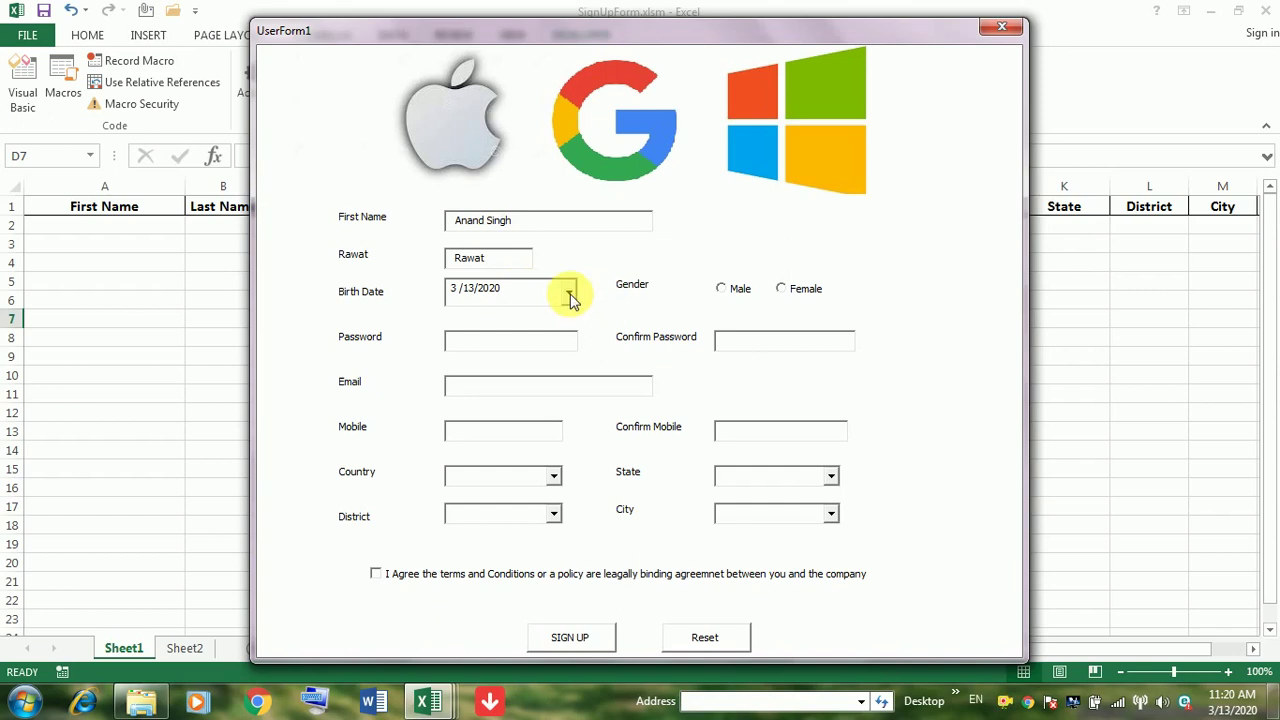
Pick birth date 7/6/1968 in the calendar and select Male as gender.
click(570, 295)
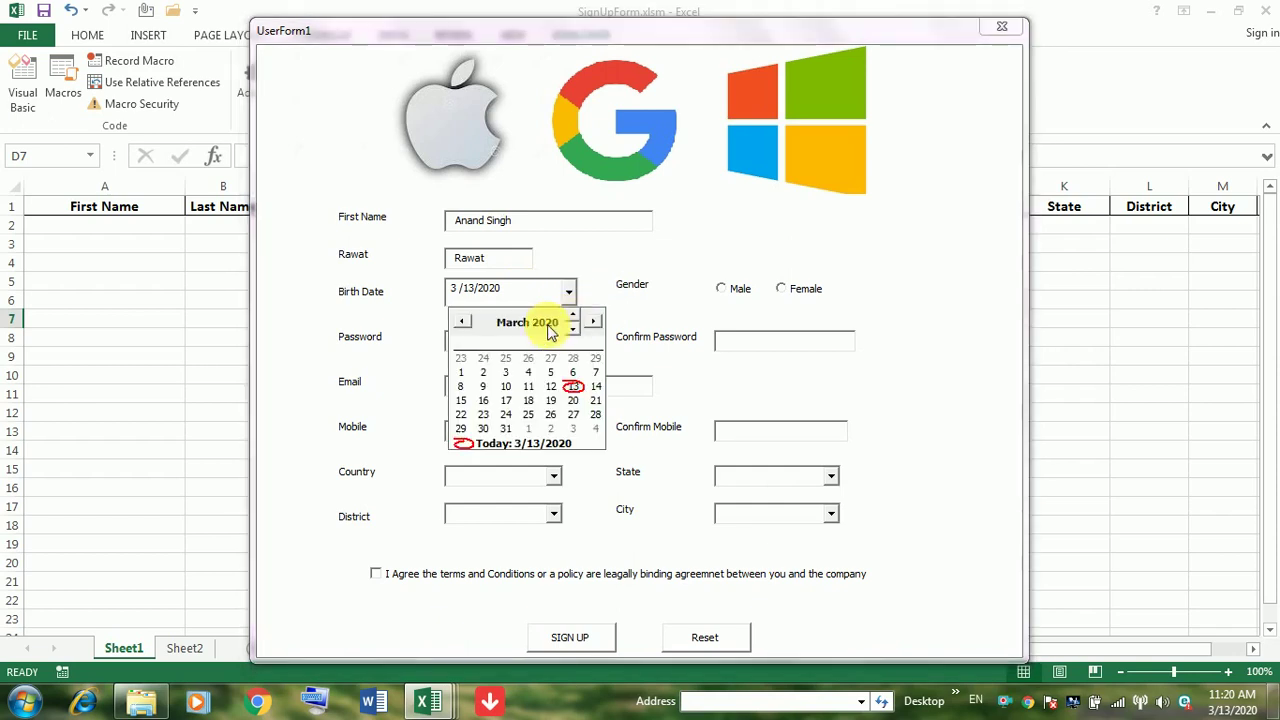
click(573, 329)
click(573, 329)
click(573, 329)
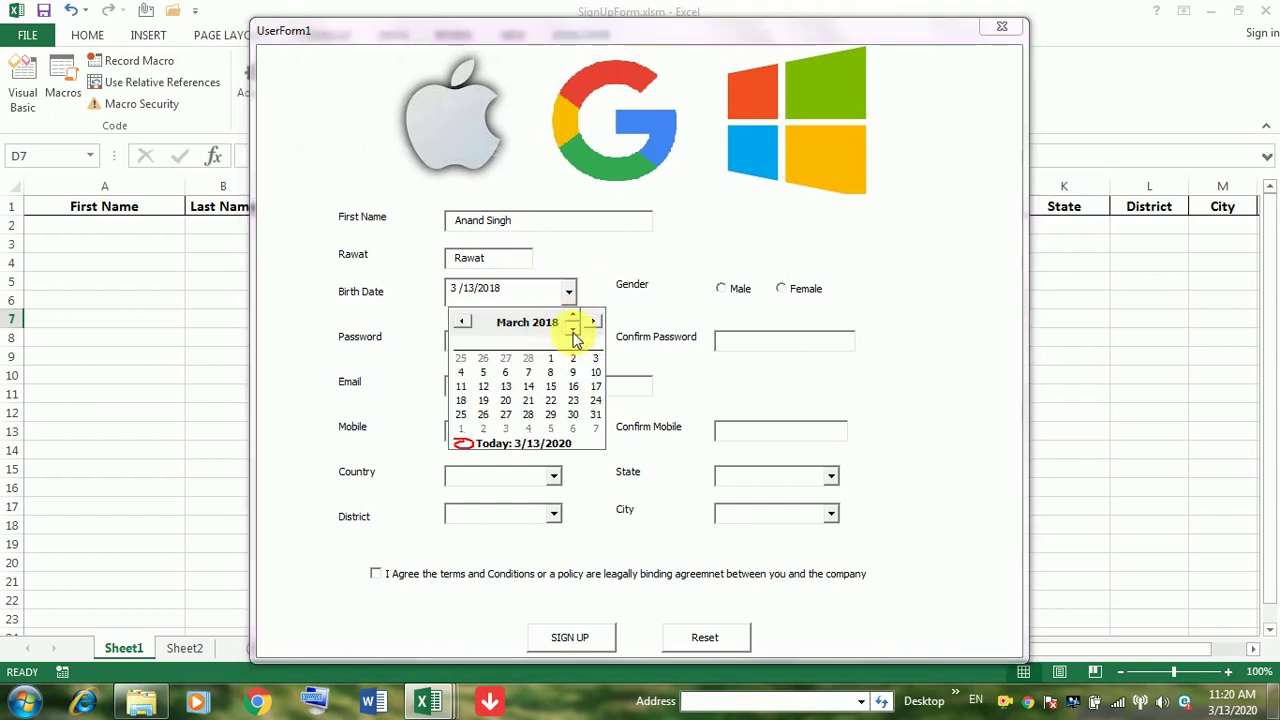
drag(573, 329, 573, 316)
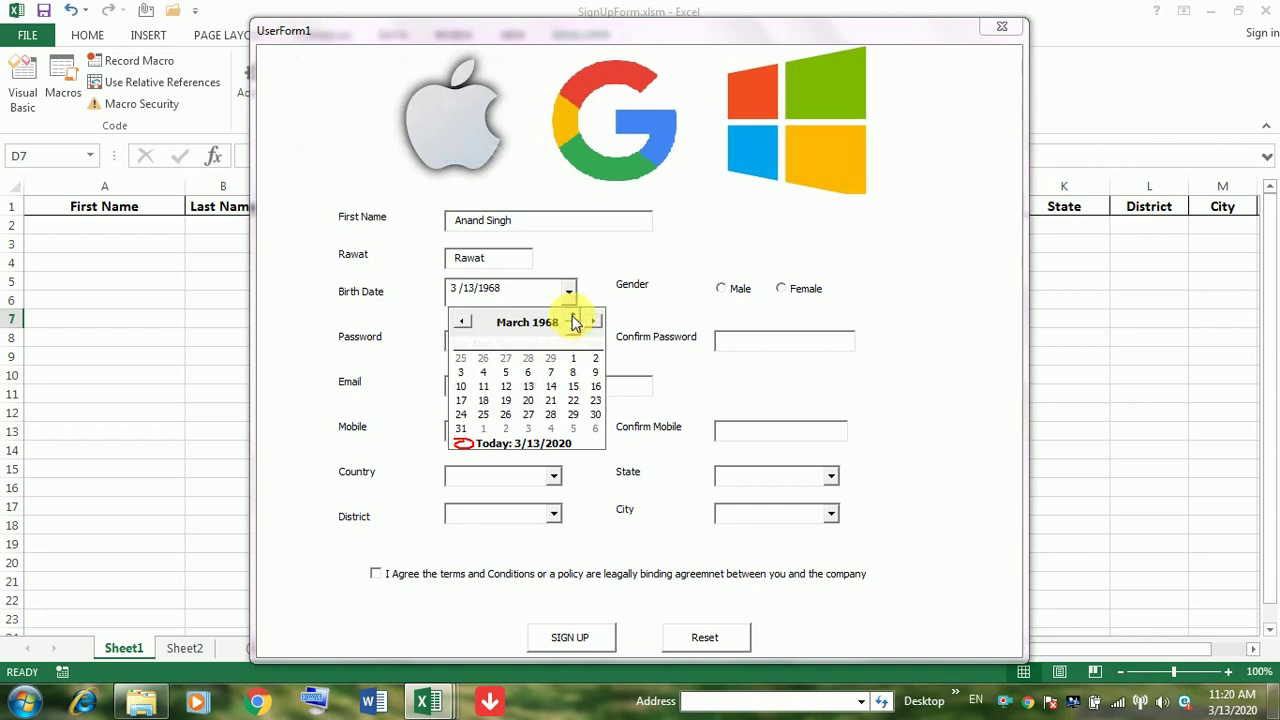
click(497, 324)
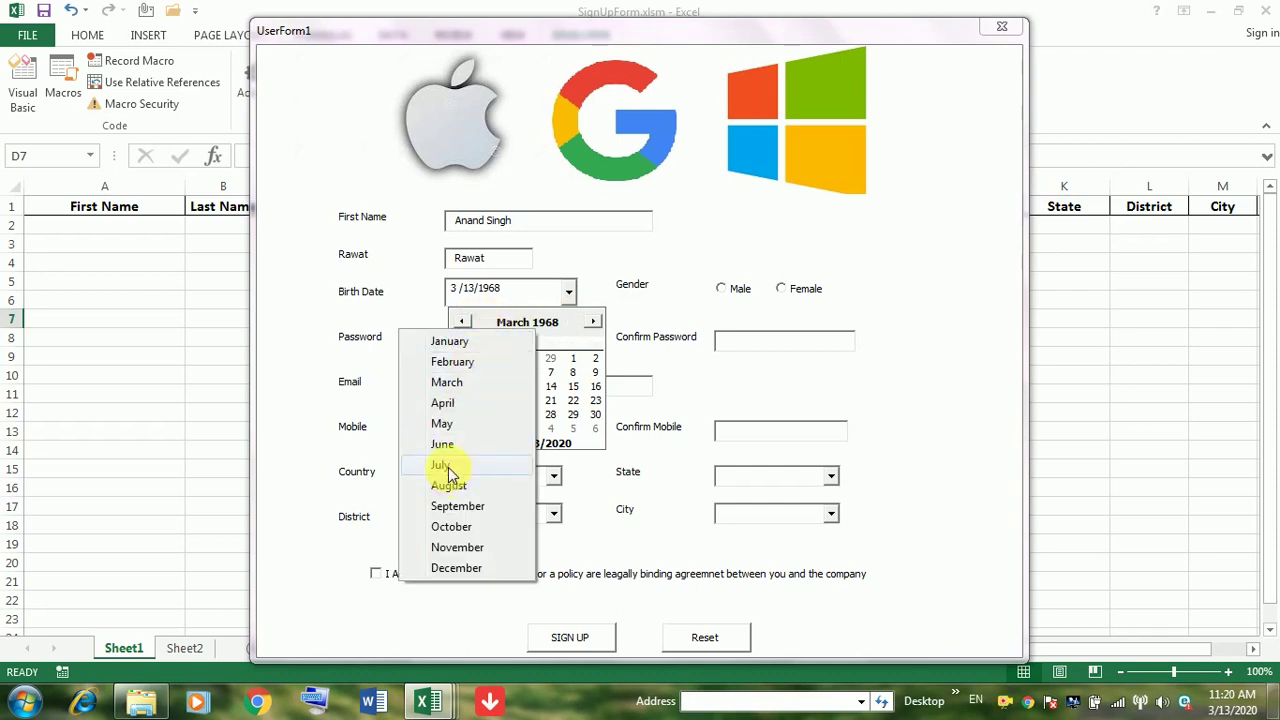
click(455, 465)
click(595, 358)
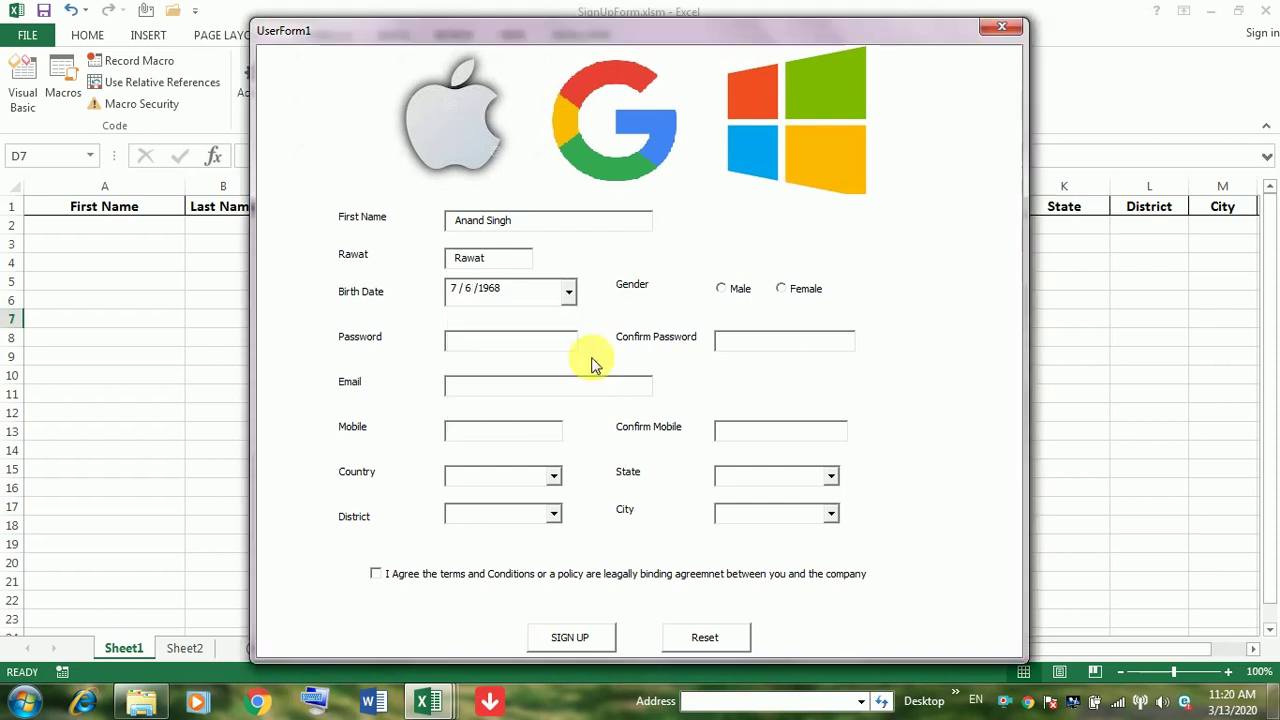
click(720, 290)
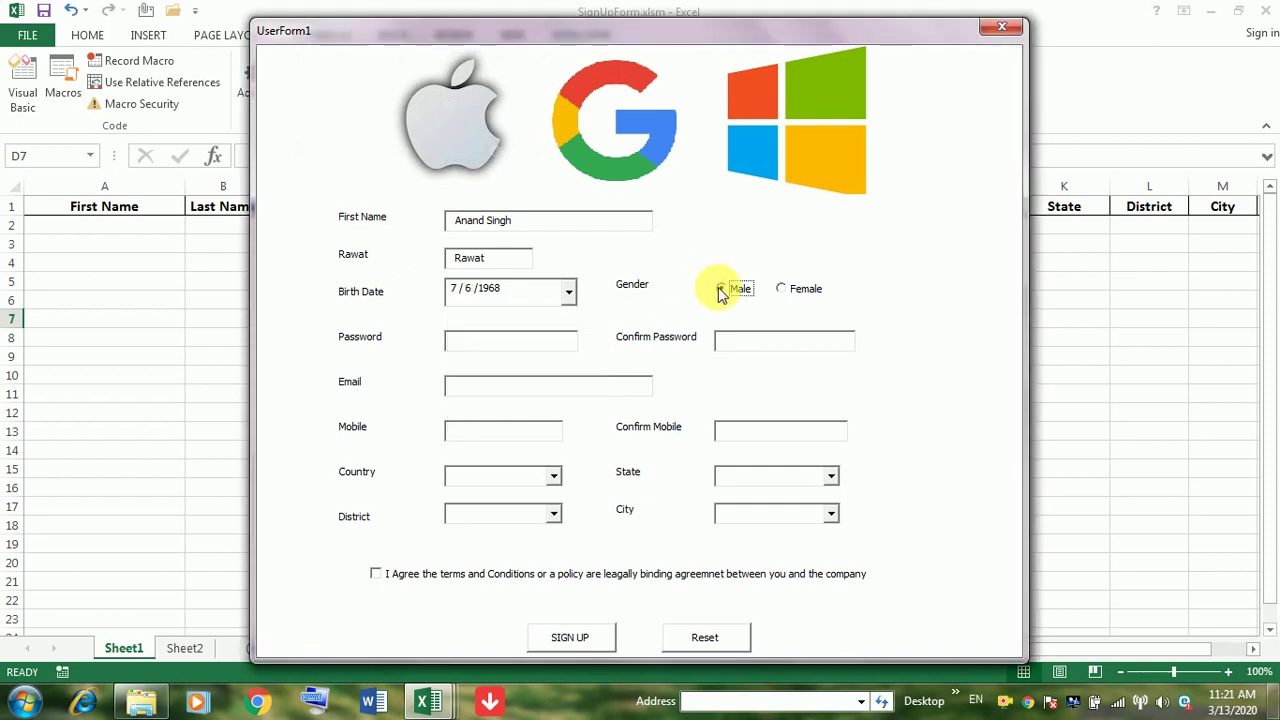
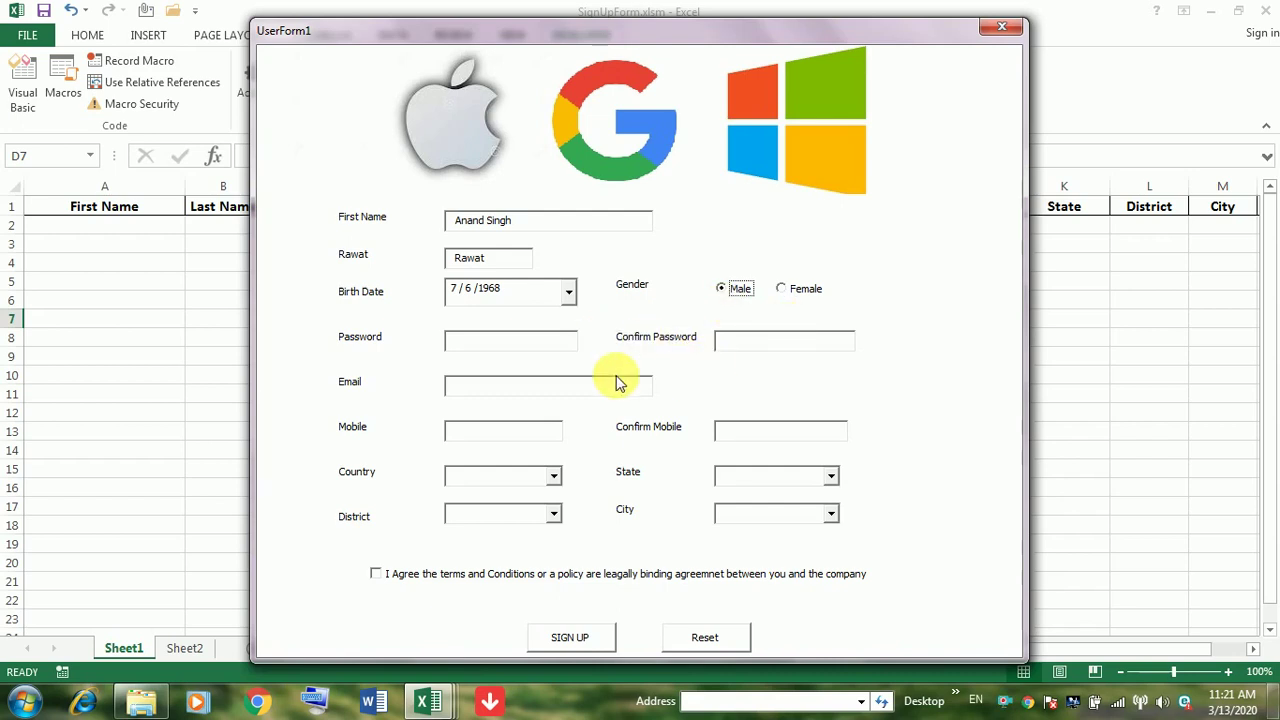
Fix the form's compile error by adding End With before End Sub.
click(570, 637)
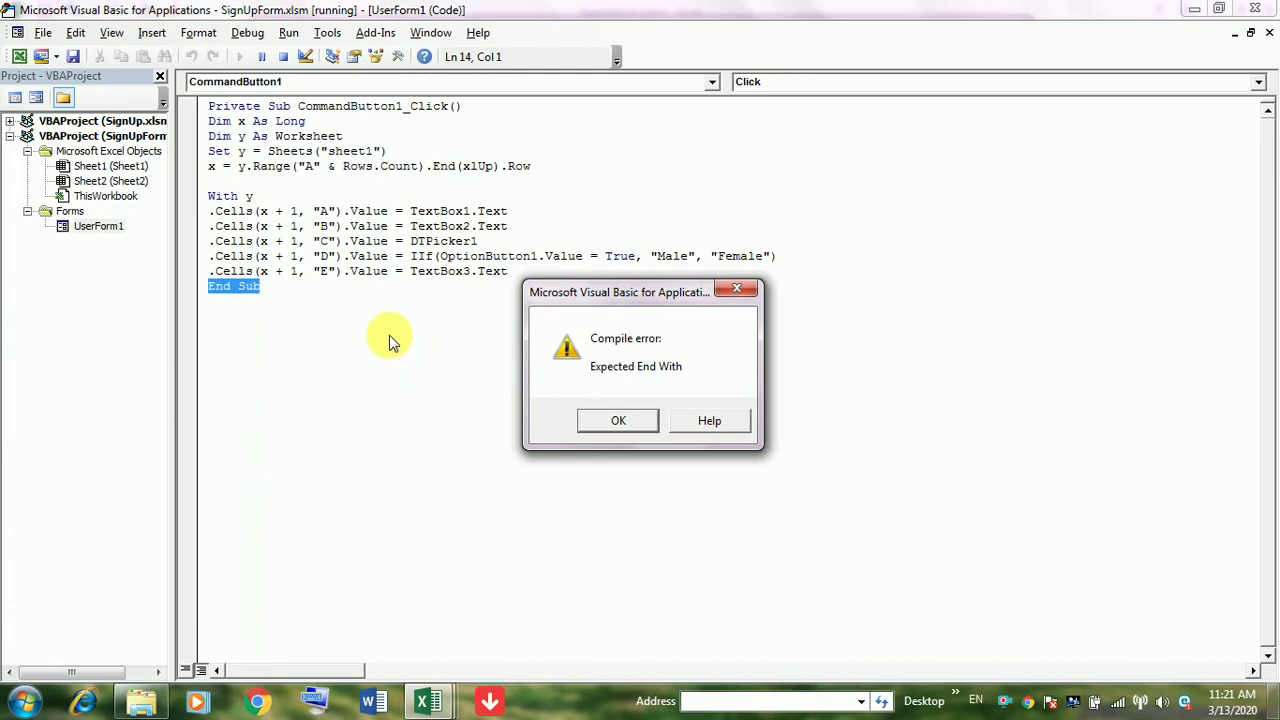
click(594, 420)
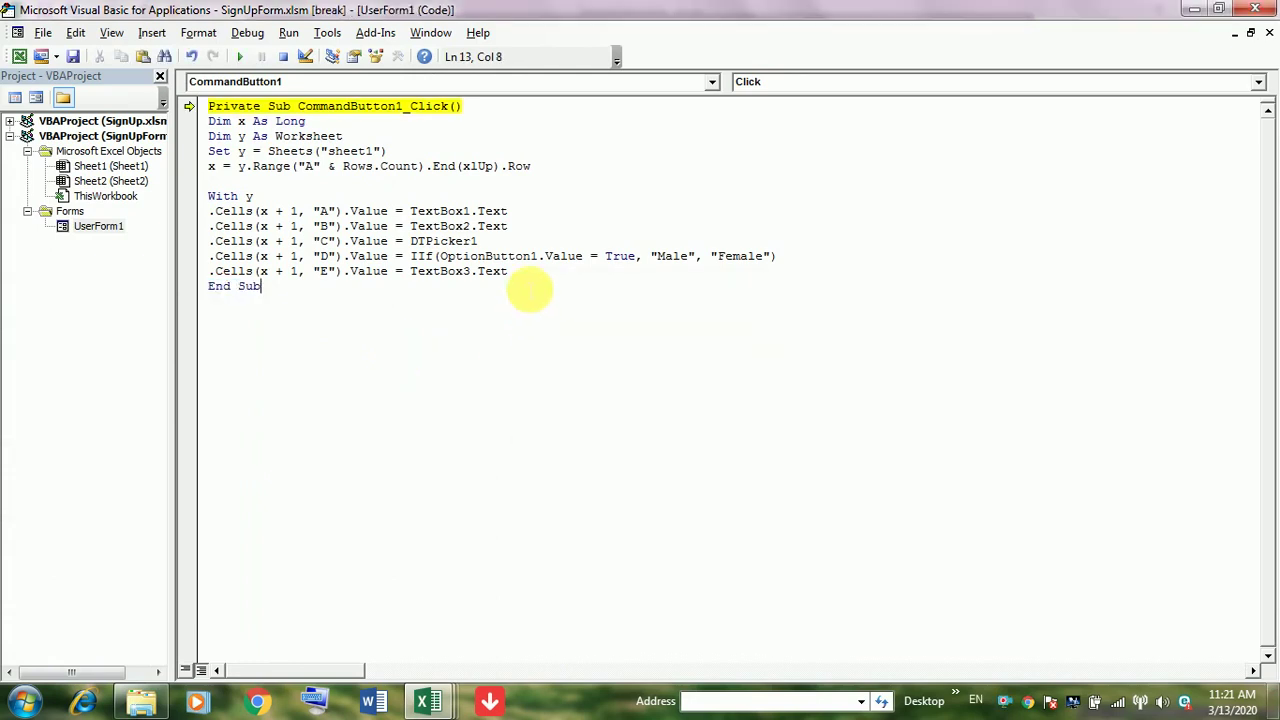
click(529, 271)
key(Return)
text(end )
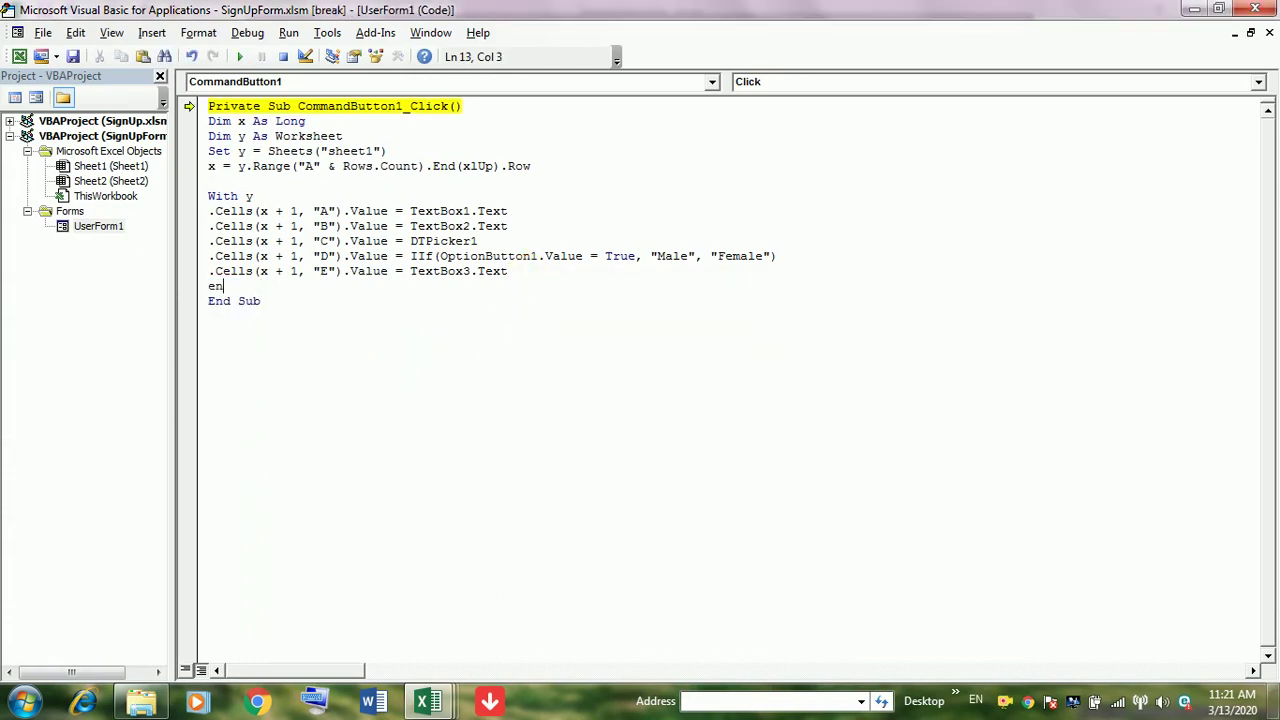
text(w)
text(ith)
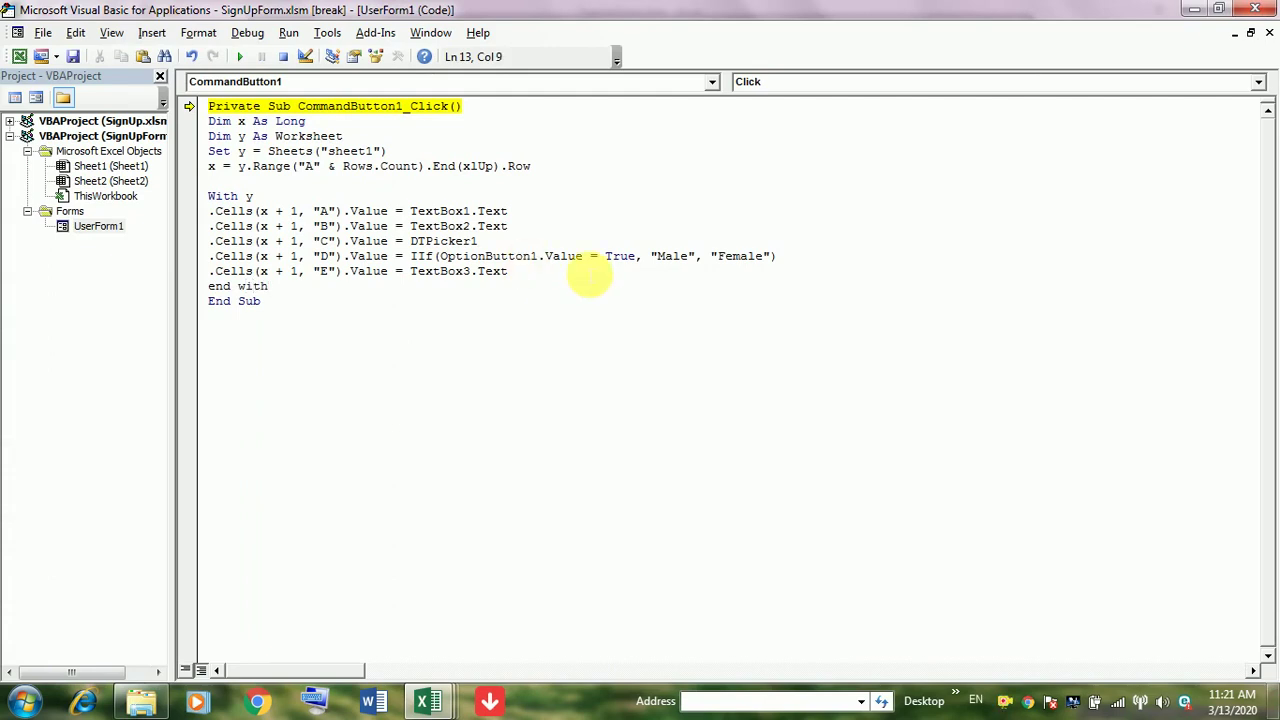
key(Return)
Rerun and submit the sign-up form, then close it and return to the workbook.
click(239, 56)
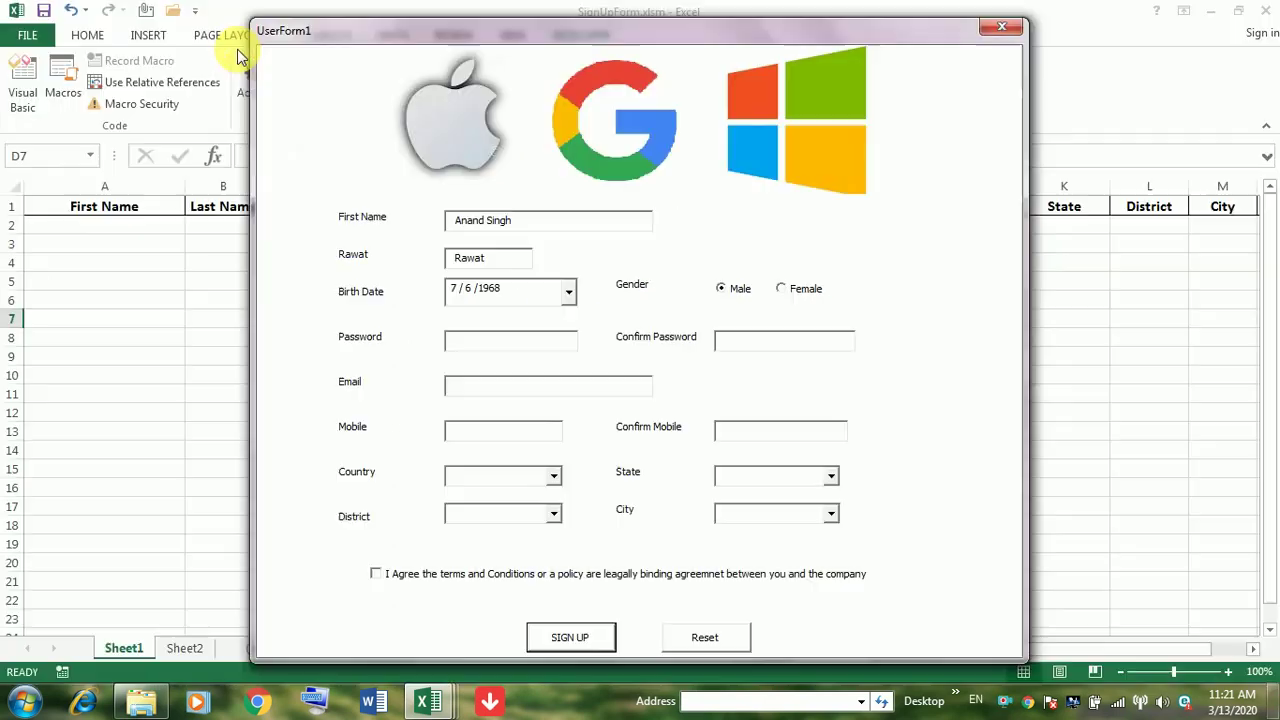
click(992, 30)
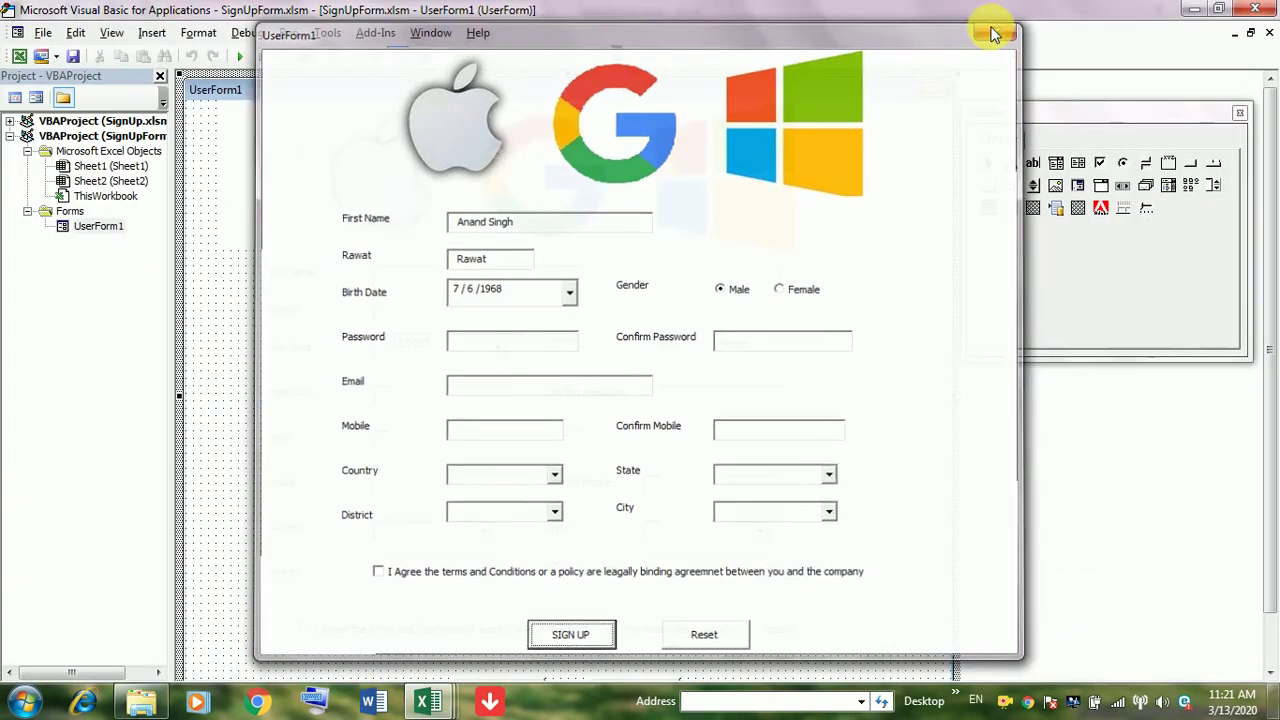
click(19, 57)
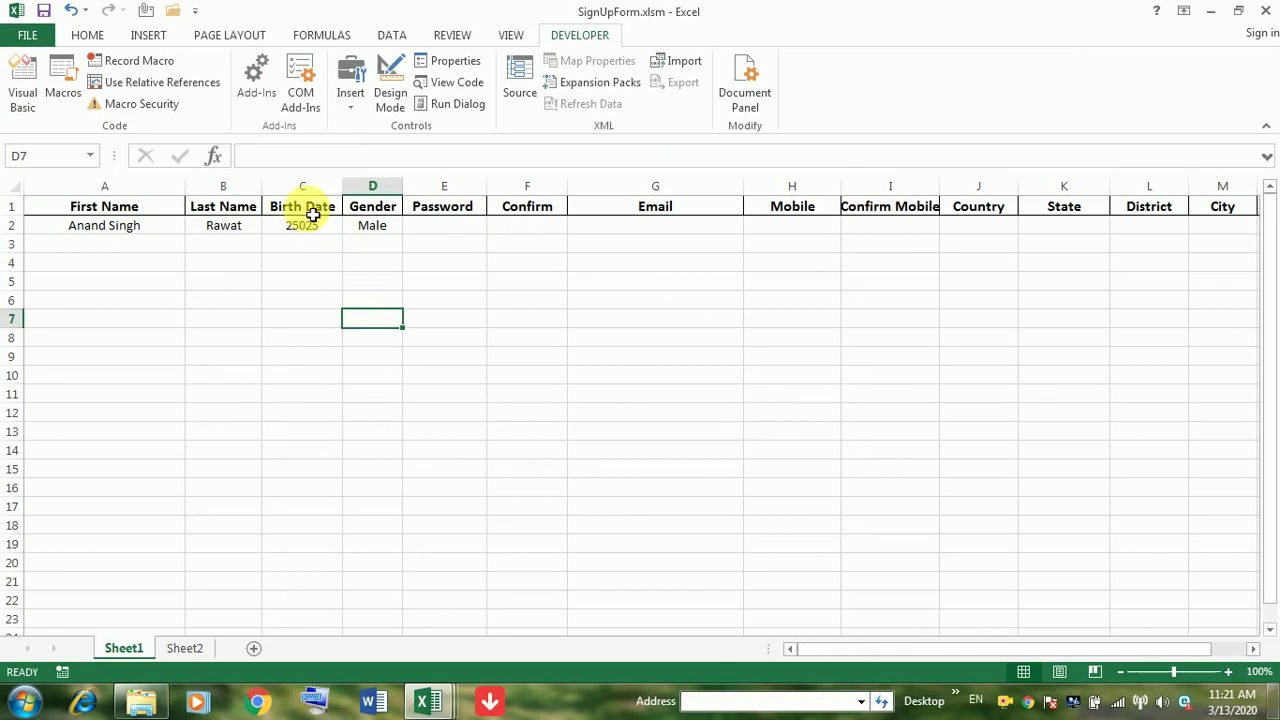
Format the Birth Date column C as Short Date and save the workbook.
click(302, 187)
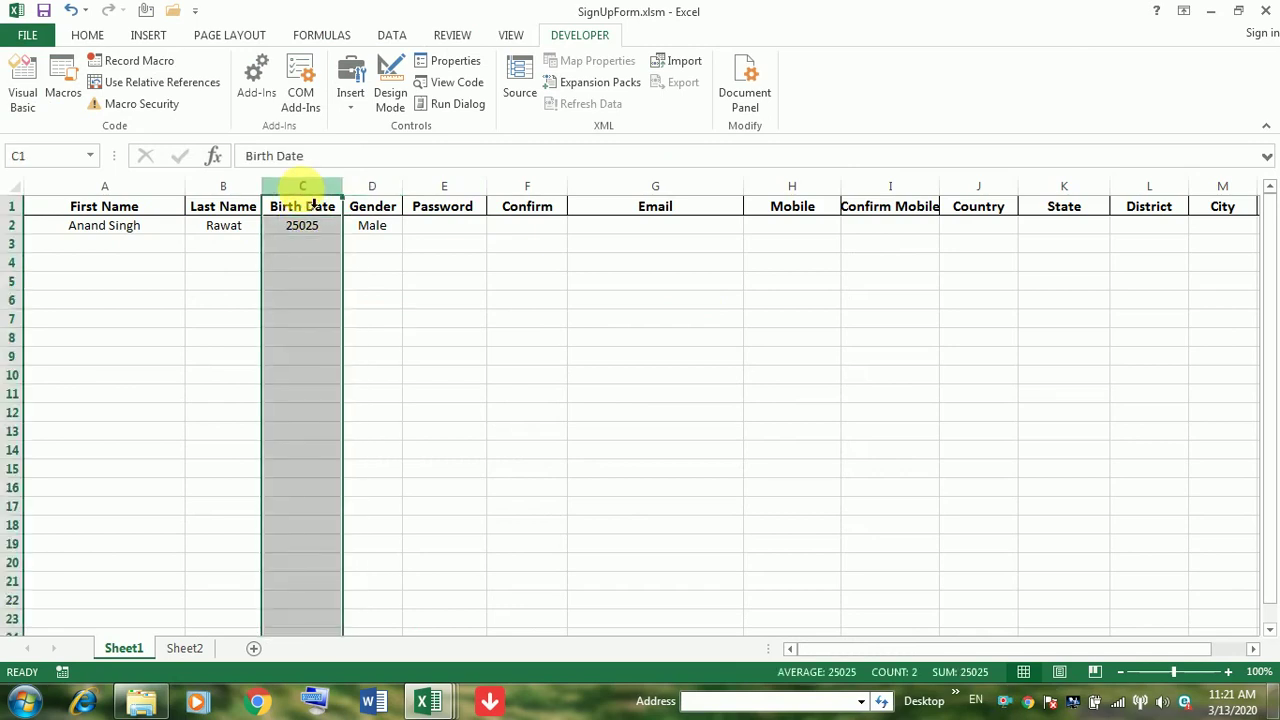
click(87, 36)
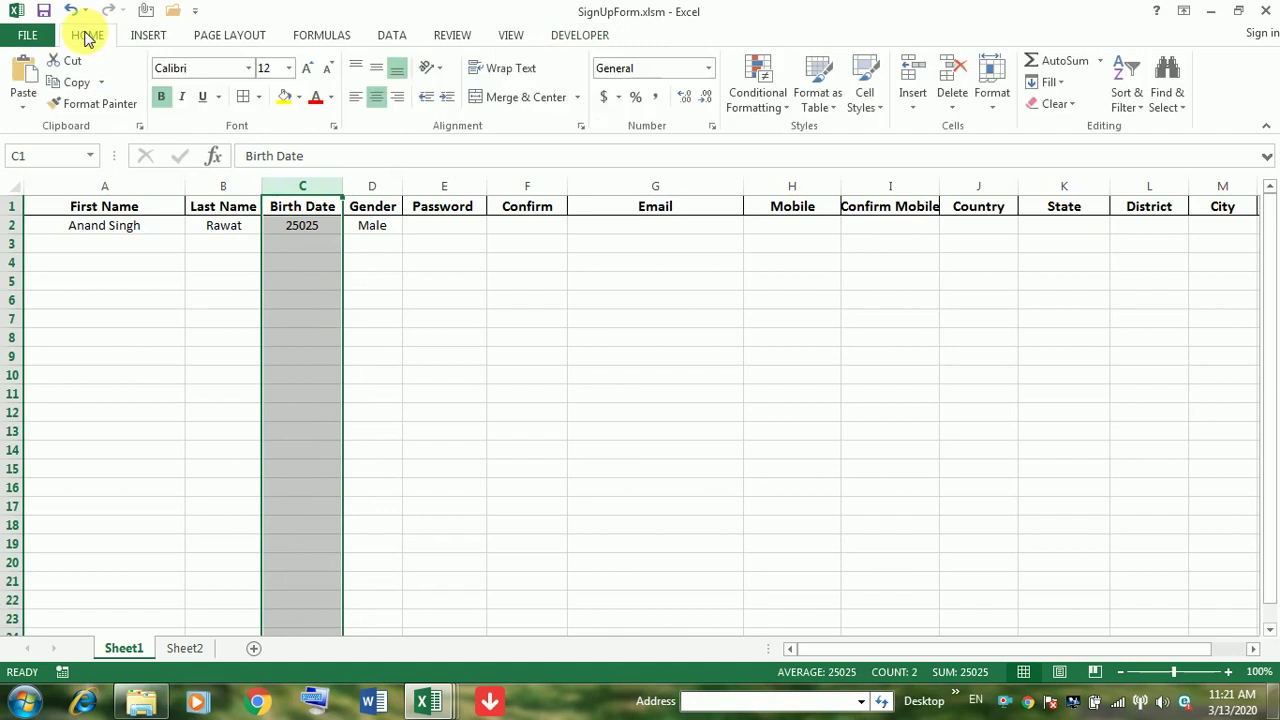
click(708, 69)
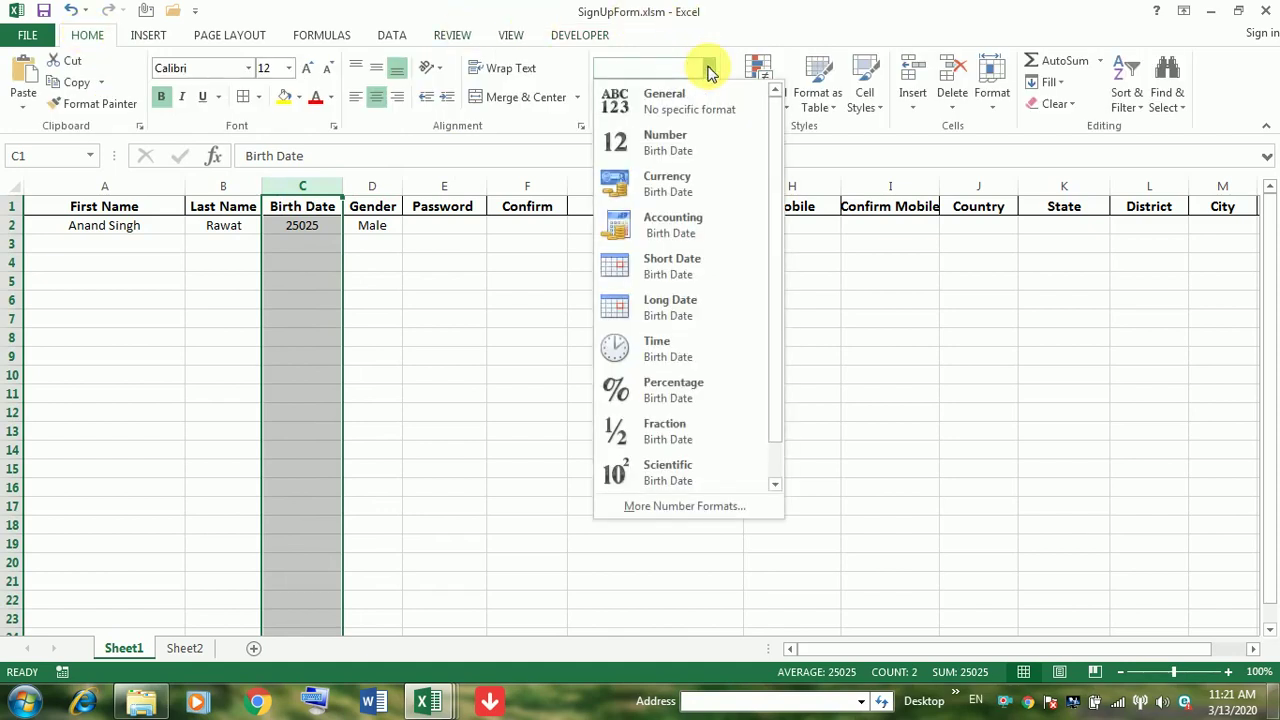
click(680, 268)
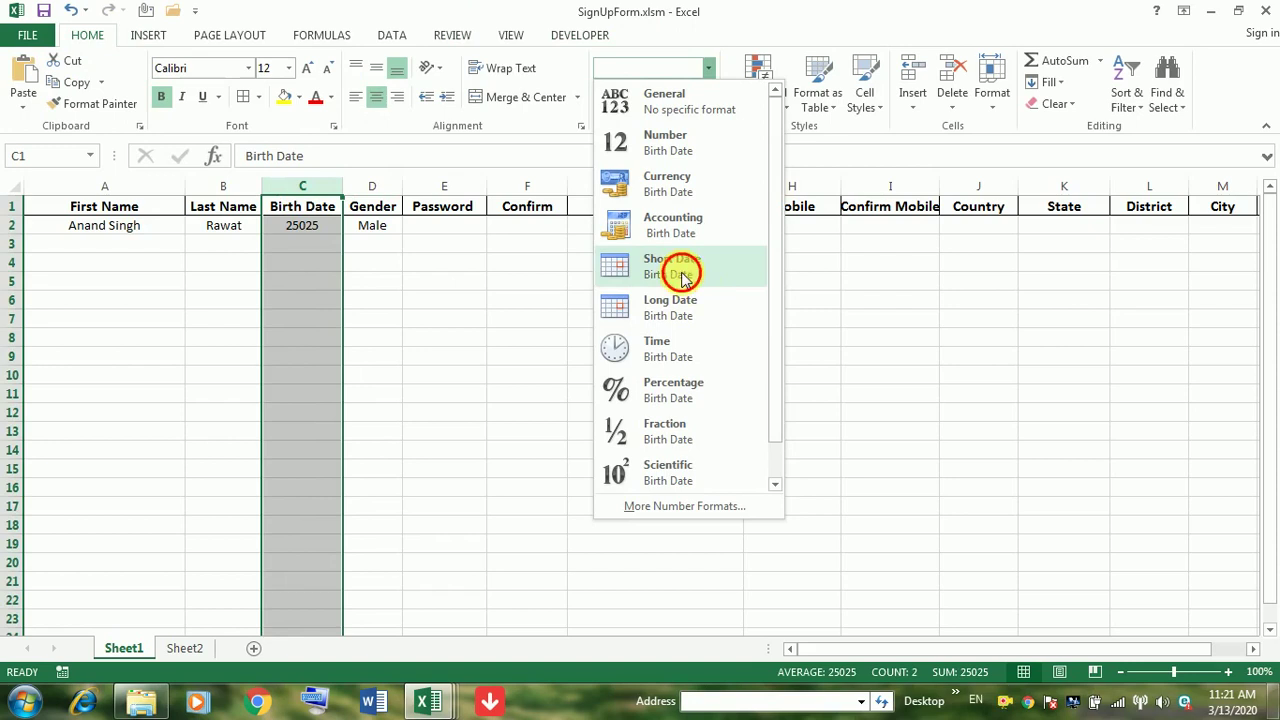
click(411, 338)
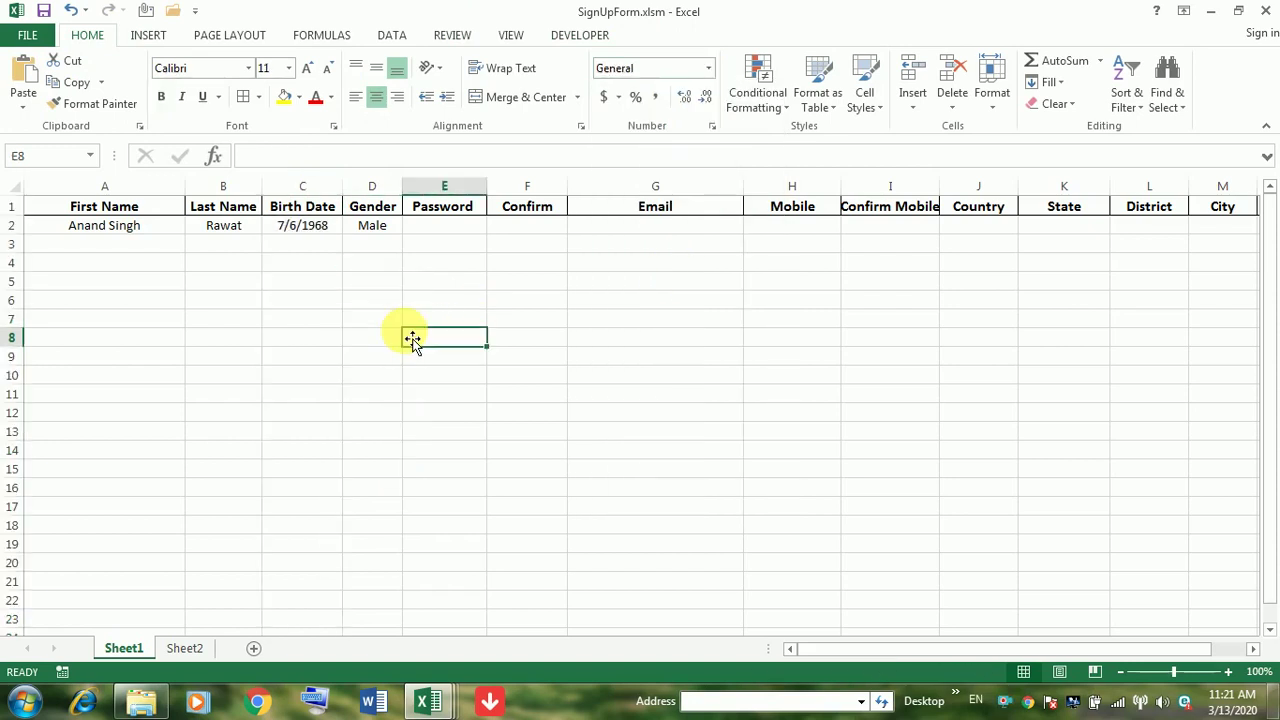
click(44, 11)
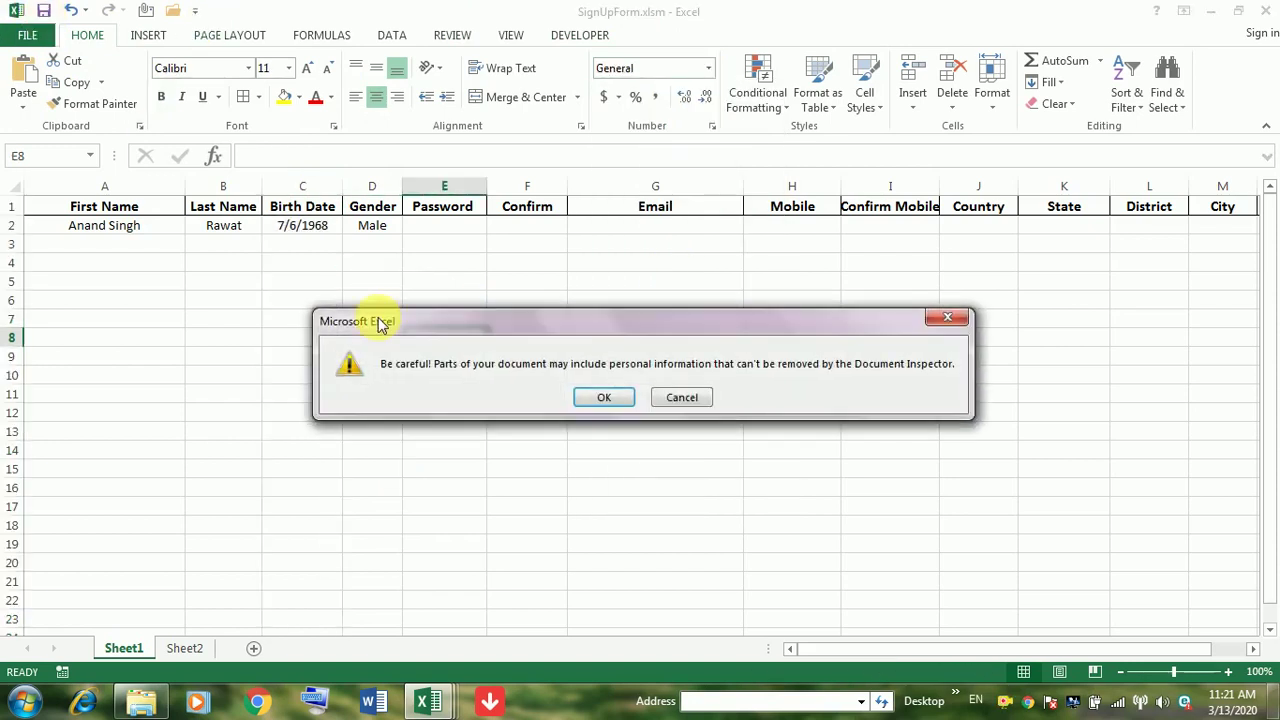
click(604, 397)
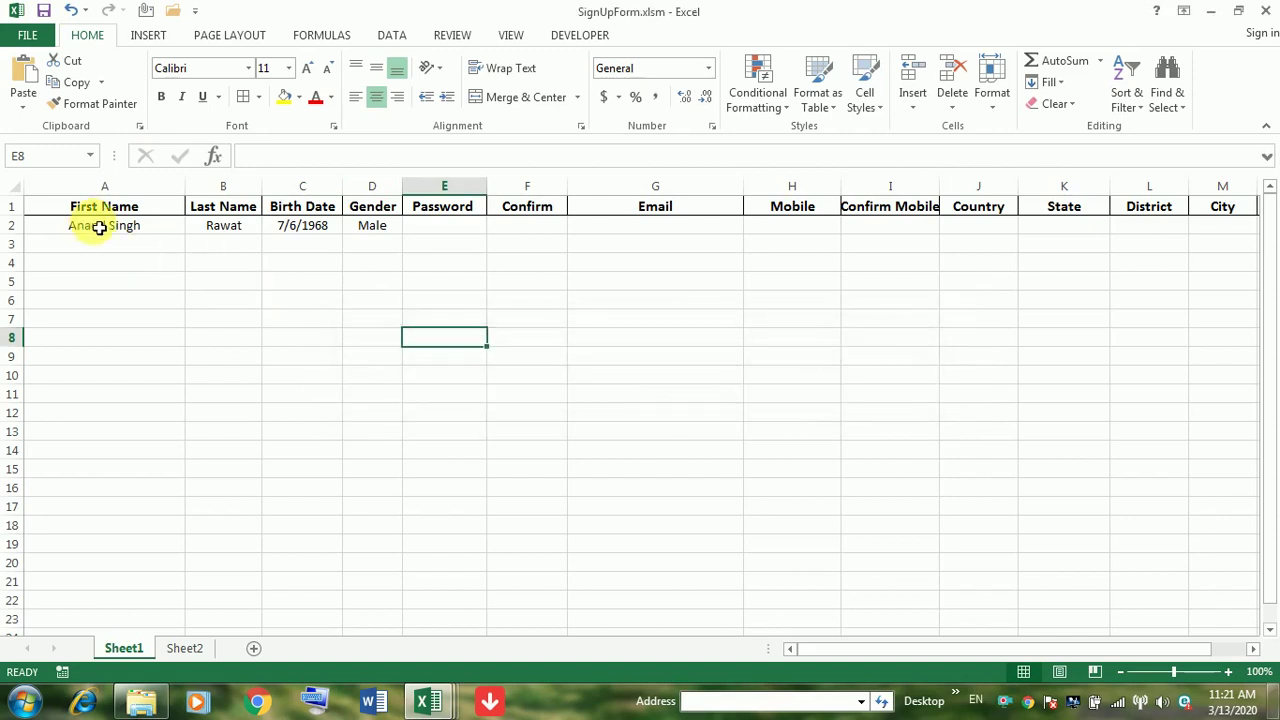
Clear the test record in A2:D2 and save the workbook again.
drag(100, 227, 390, 232)
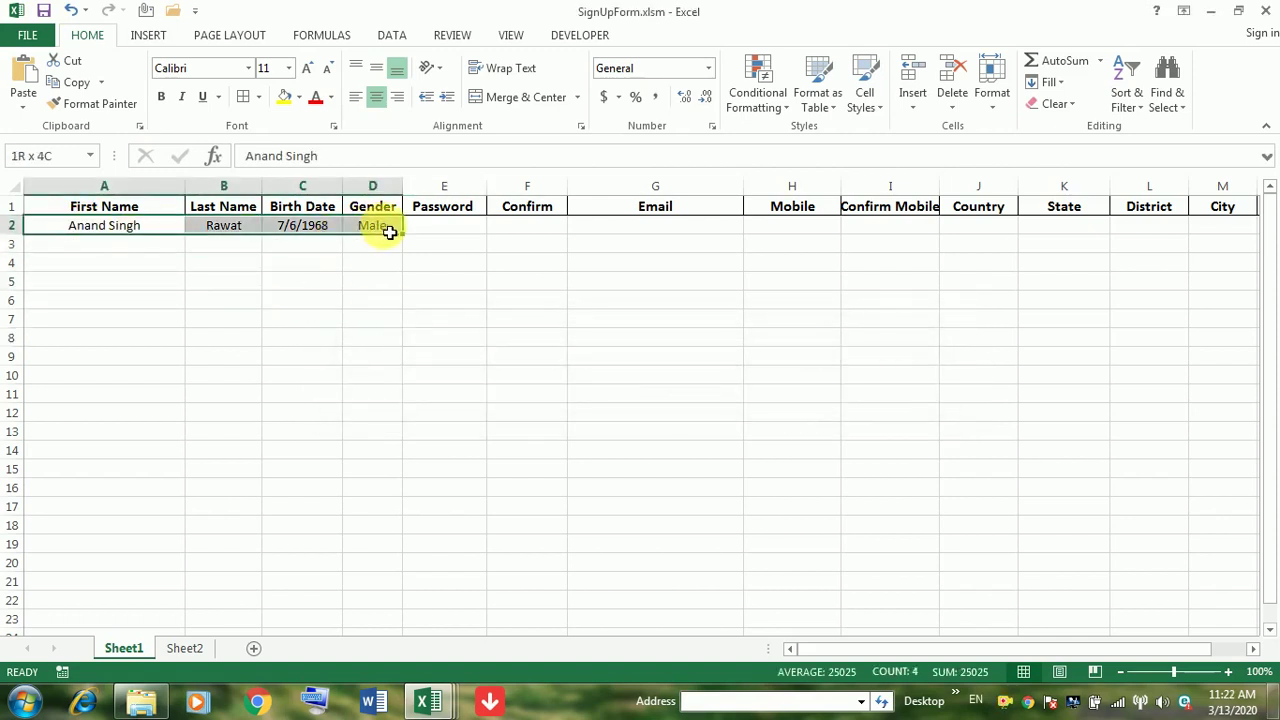
key(Delete)
click(241, 330)
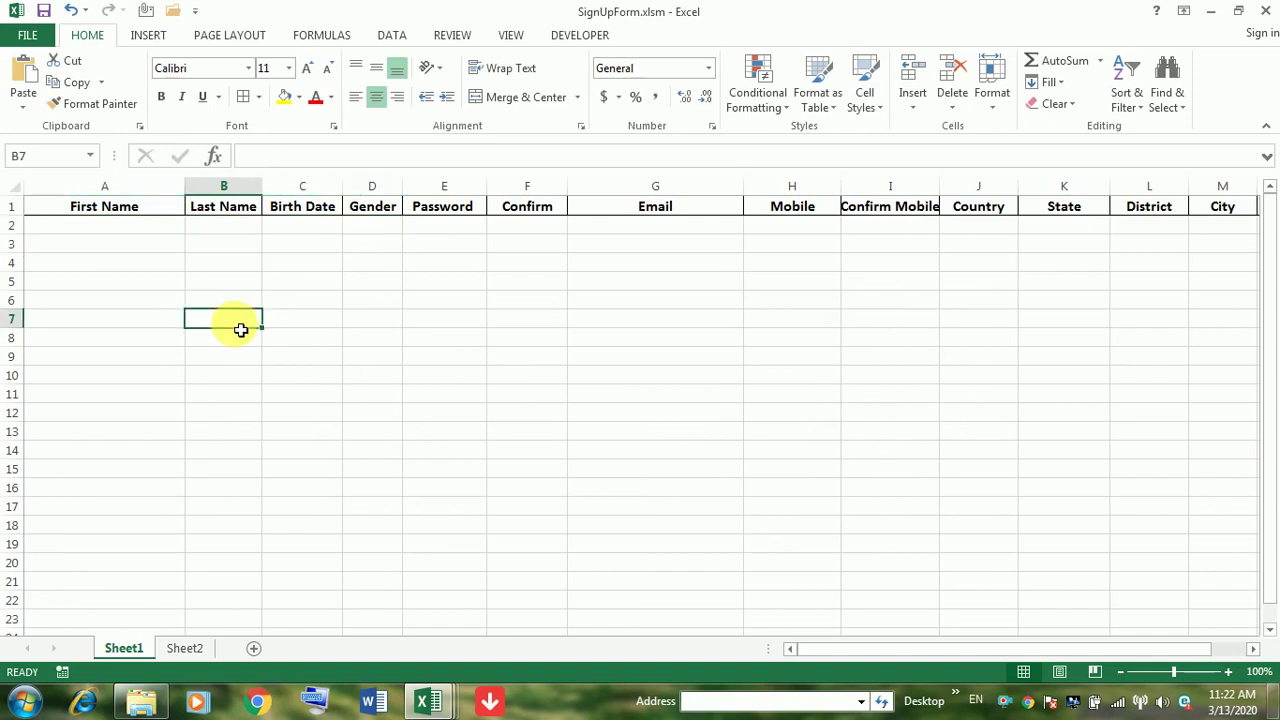
click(44, 11)
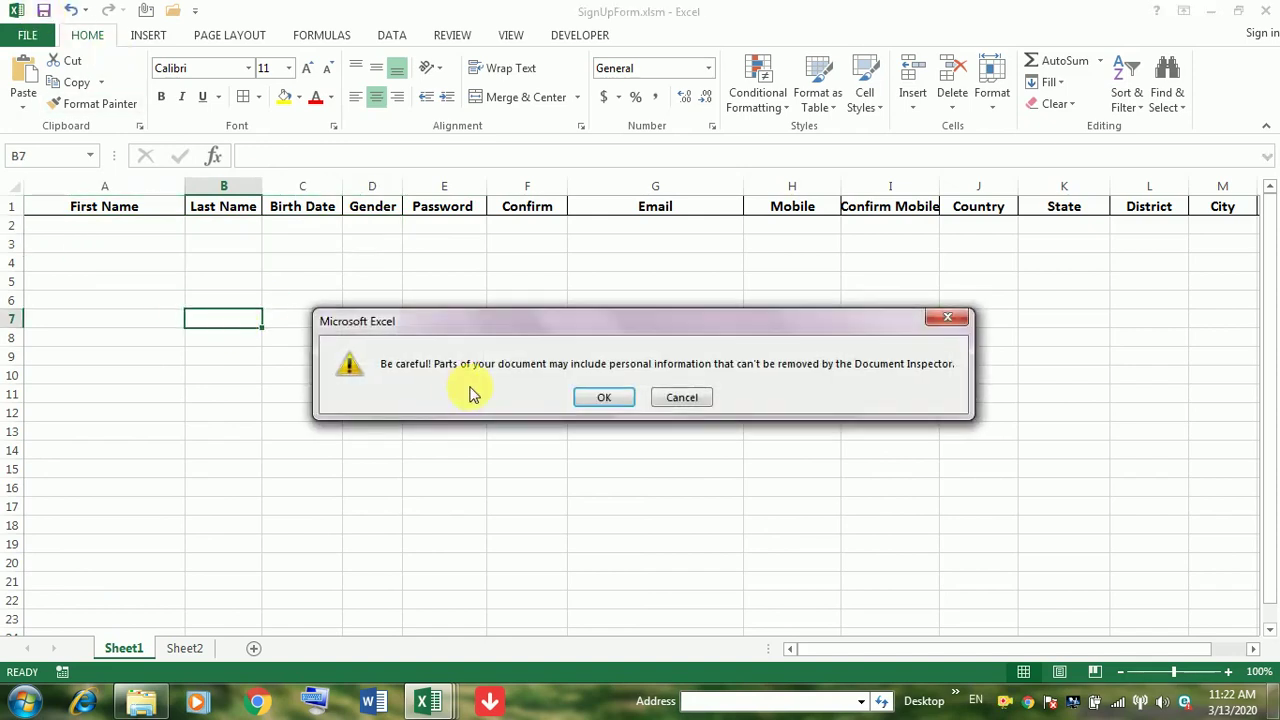
click(604, 397)
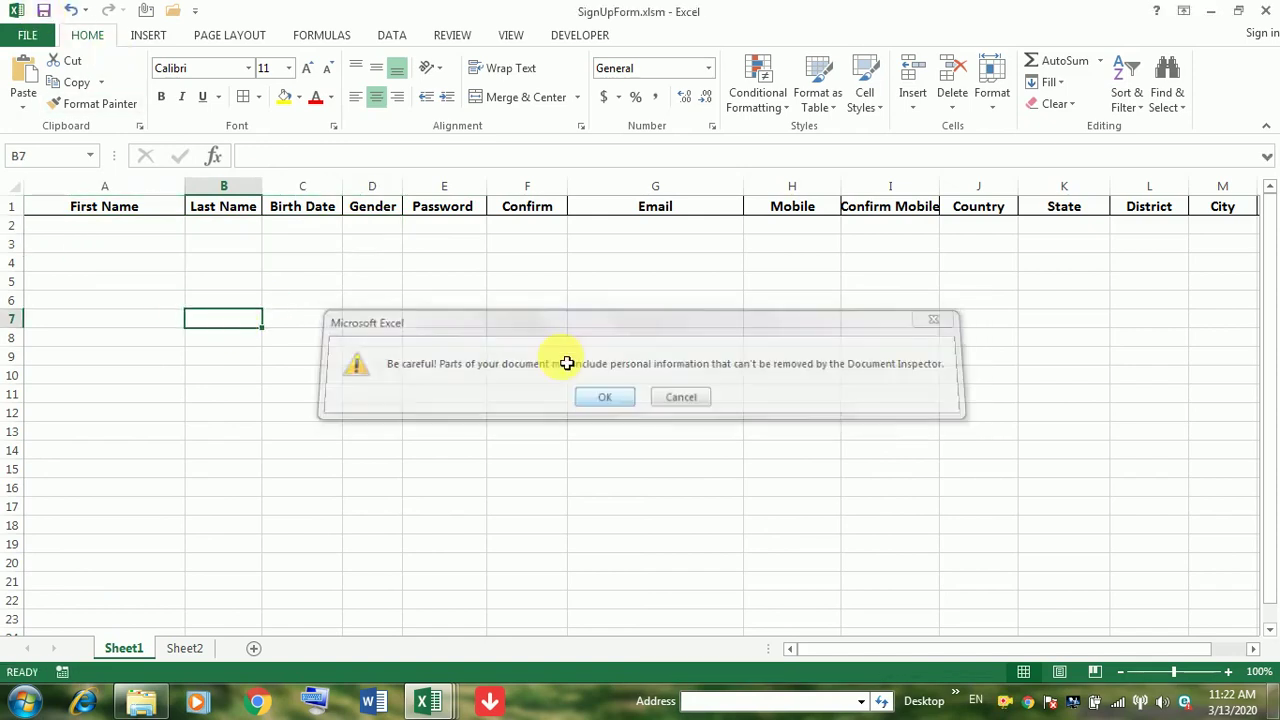
click(552, 40)
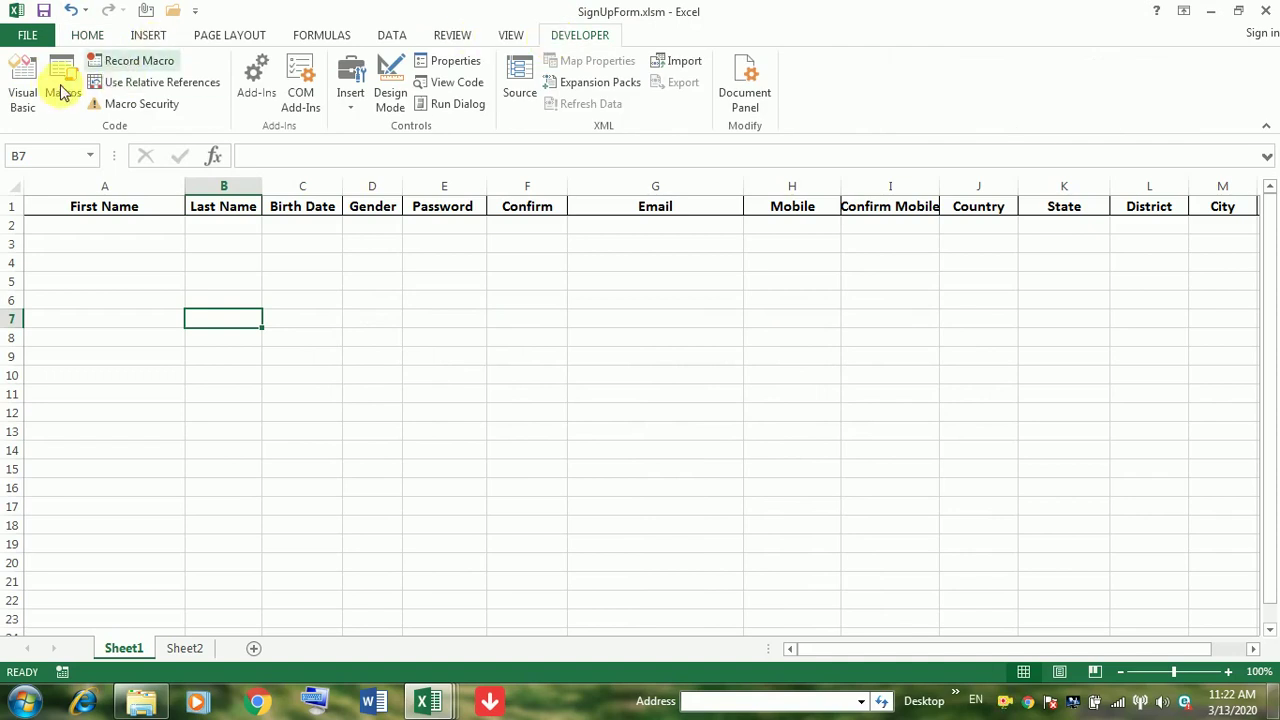
In the sign-up button's click code, duplicate the column E .Cells line twice above End With.
click(22, 75)
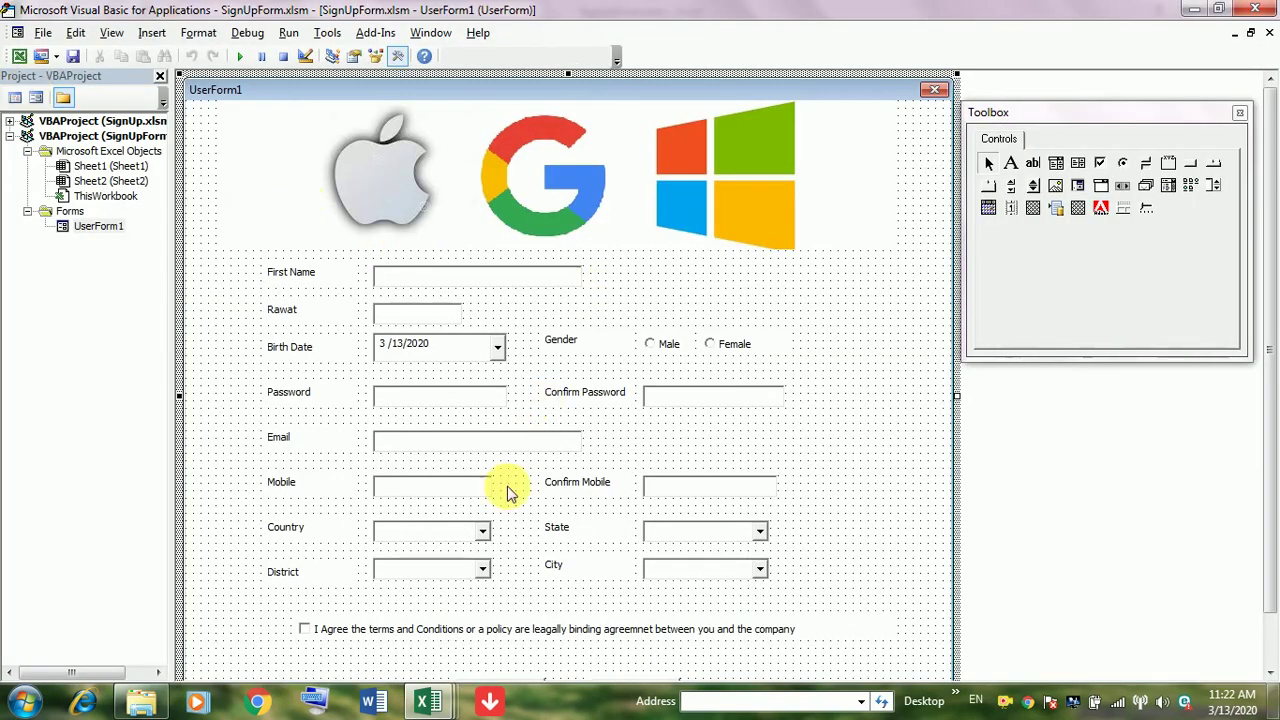
scroll(1276, 455, down, 3)
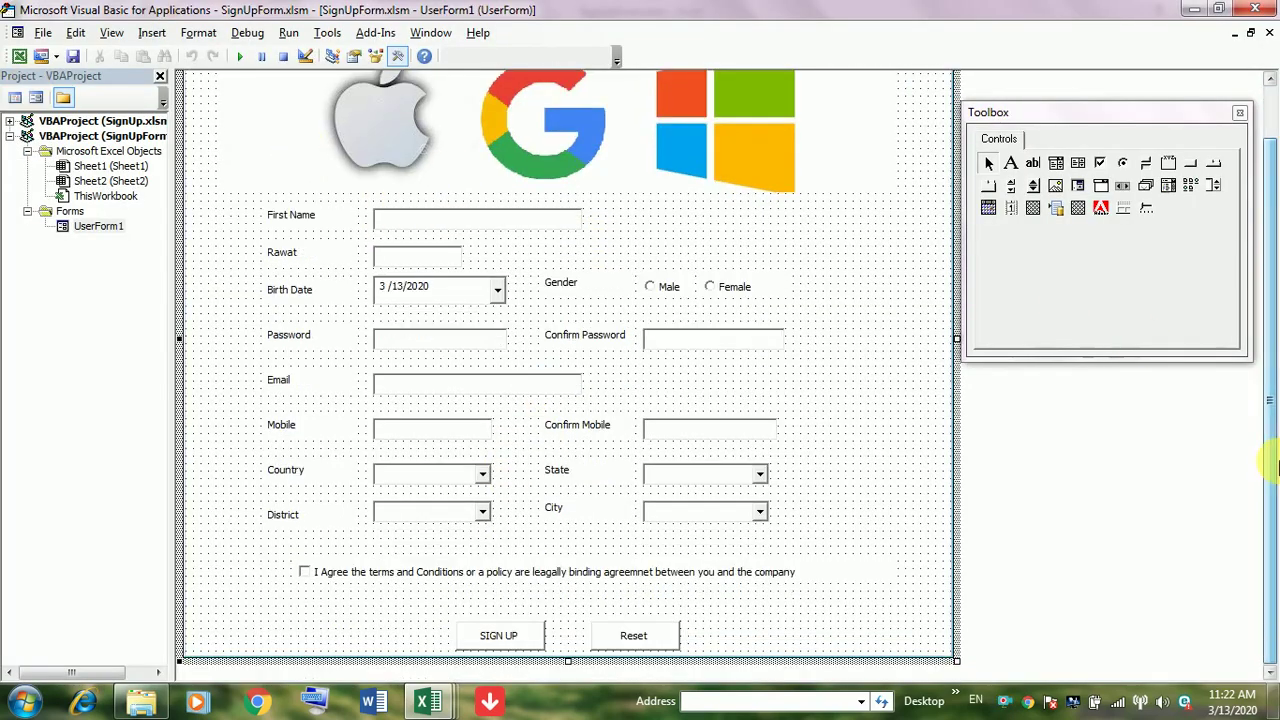
double_click(495, 640)
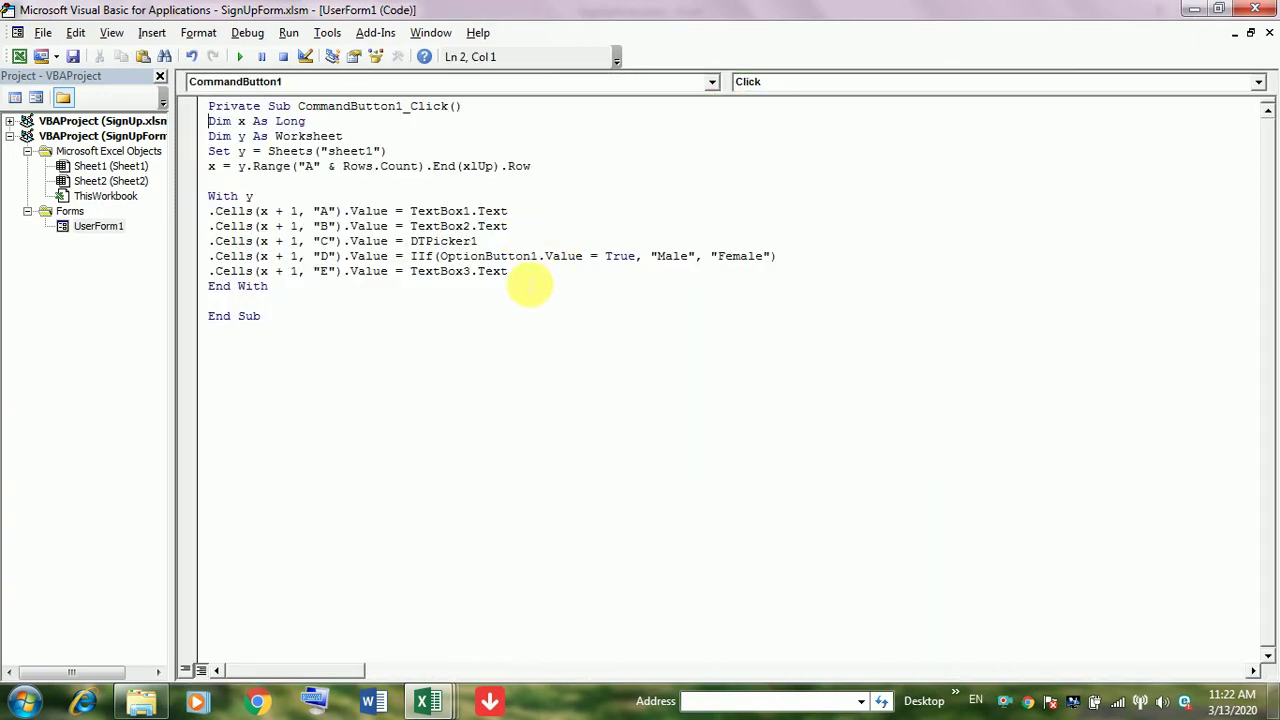
drag(523, 277, 475, 285)
drag(280, 263, 216, 272)
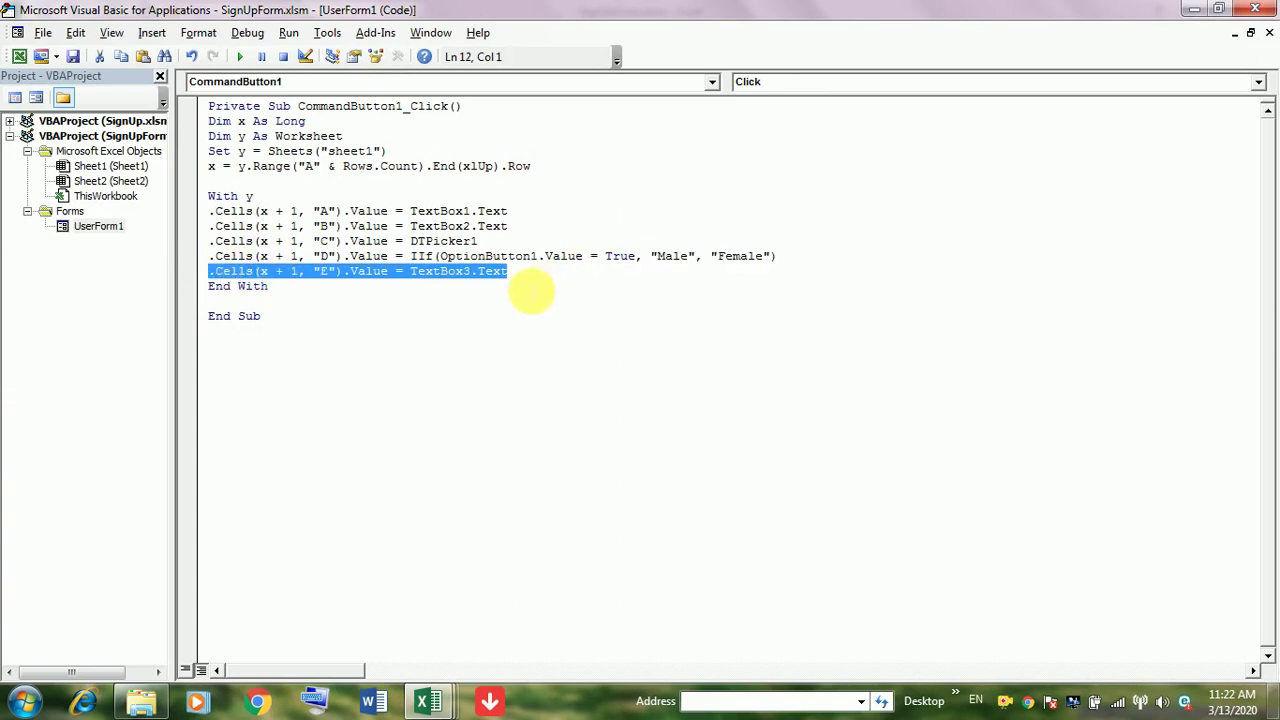
click(528, 289)
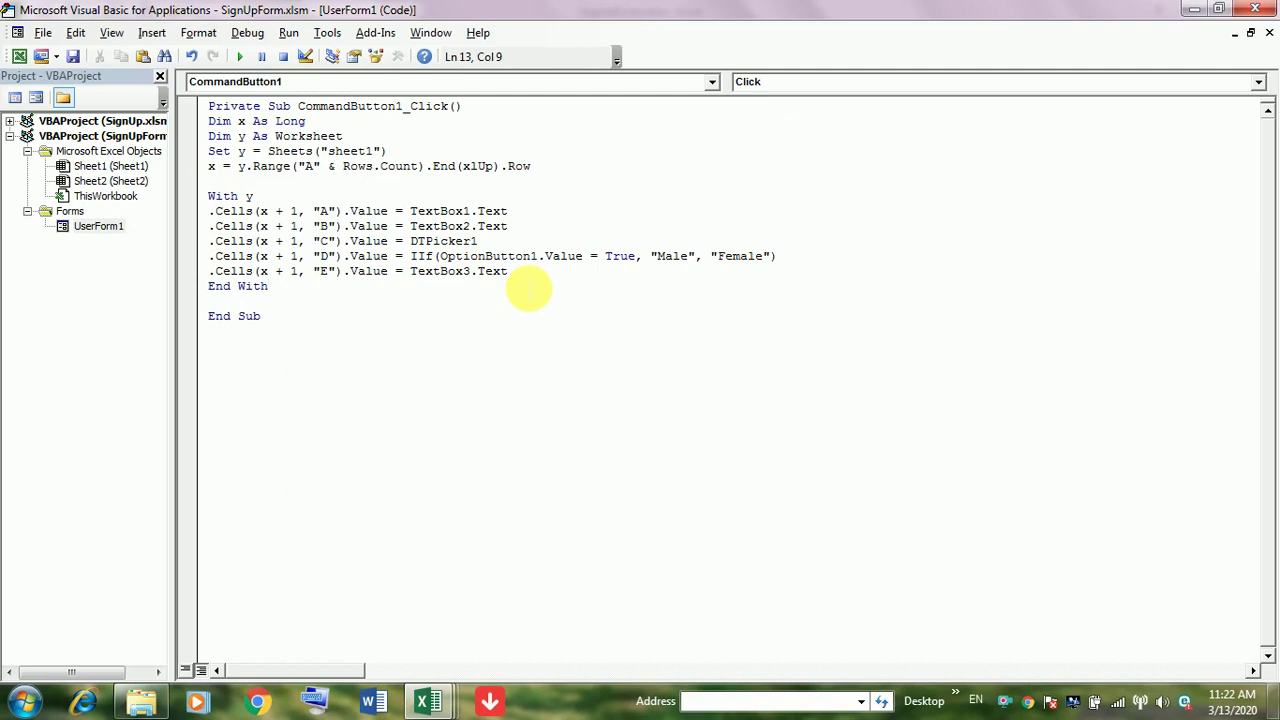
key(Return)
click(214, 286)
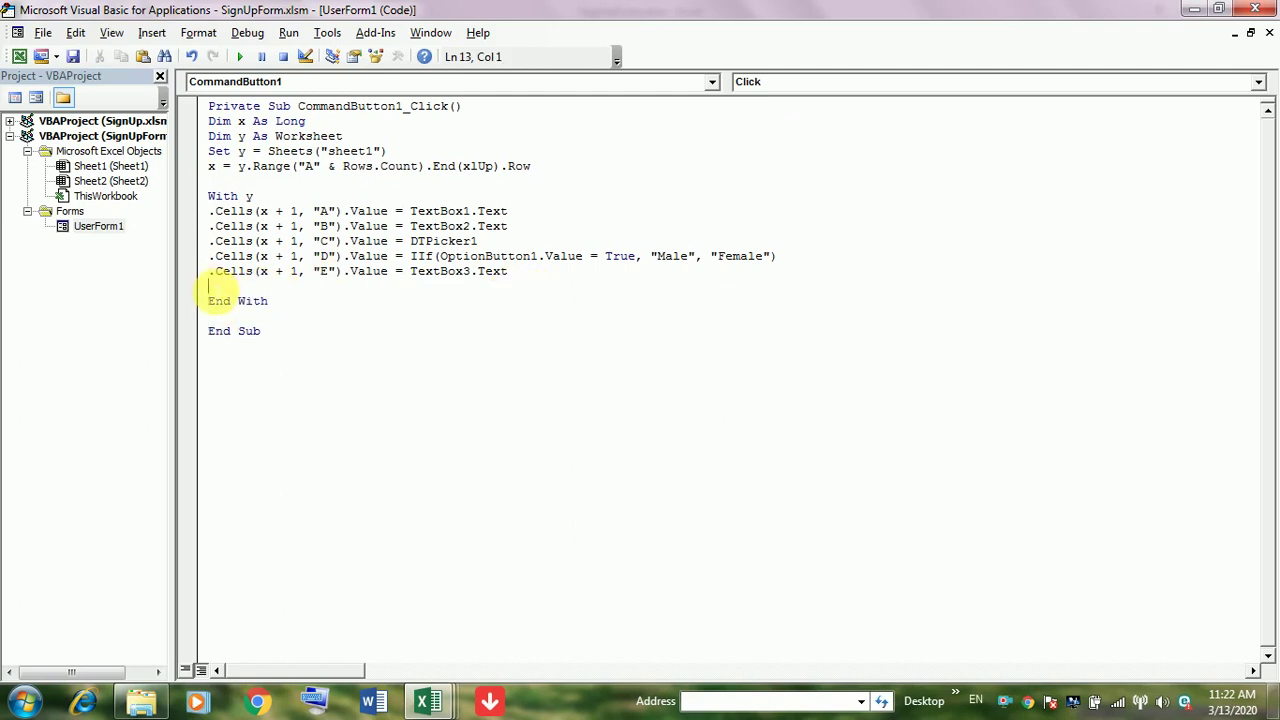
text(.Cells(x + 1, "E").Value = TextBox3.Text)
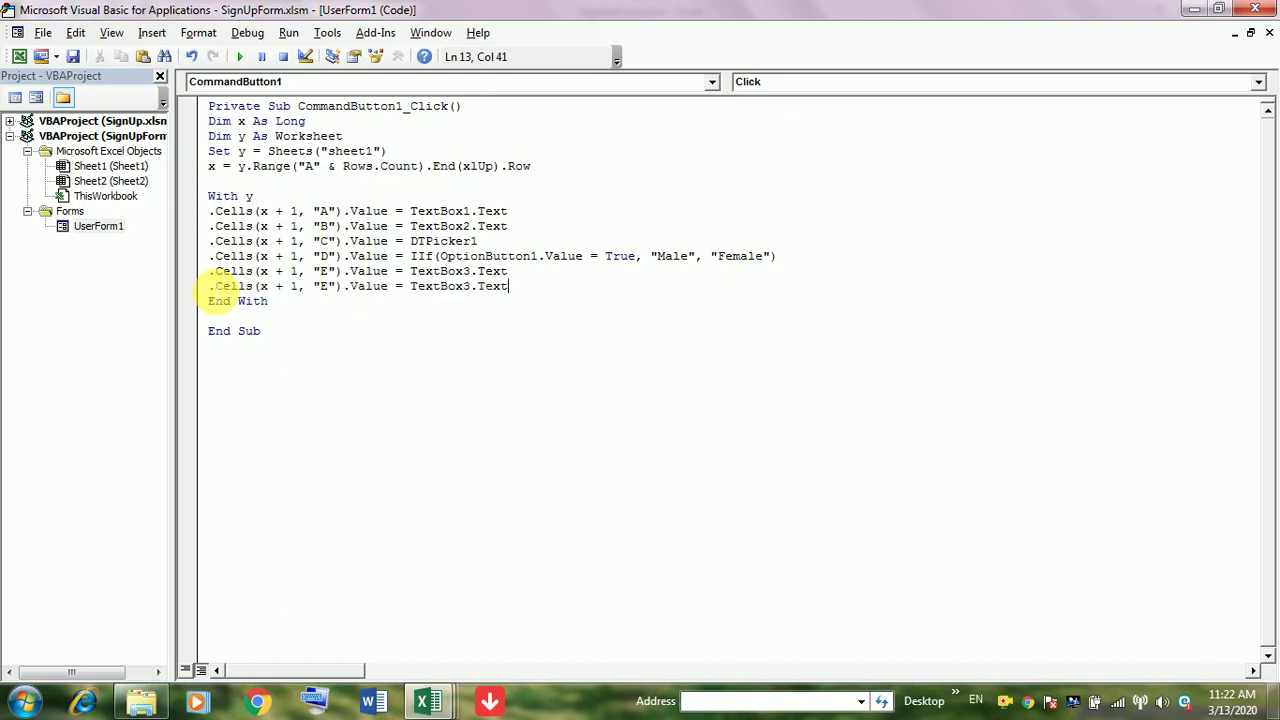
key(Return)
text(.Cells(x + 1, "E").Value = TextBox3.Text)
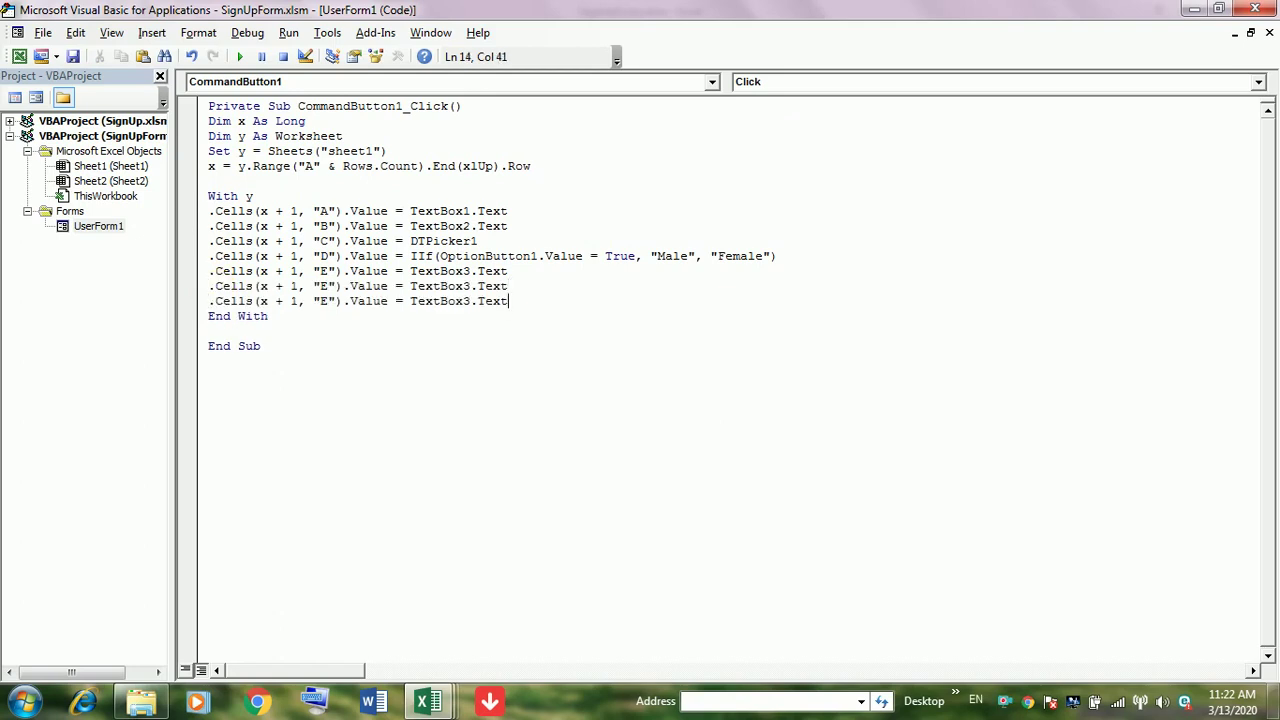
key(Return)
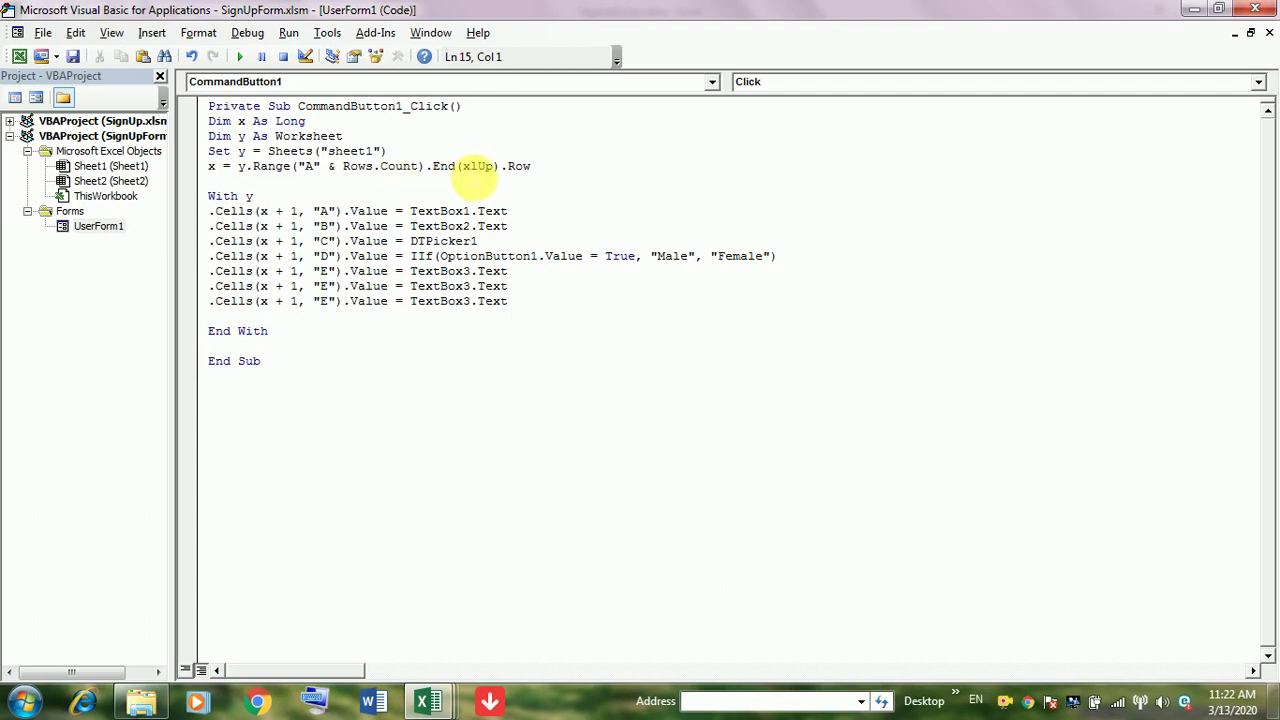
Edit the copies to write TextBox4 to column F and TextBox5 to column G.
click(471, 286)
key(BackSpace)
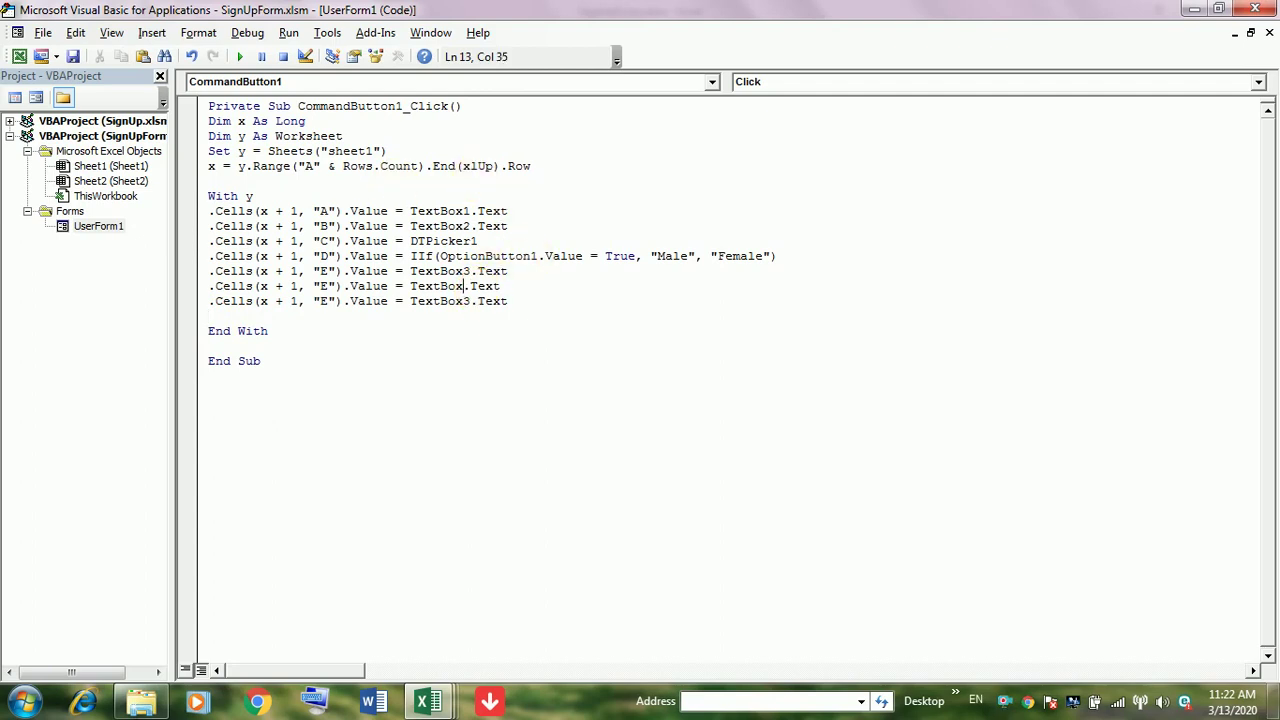
text(5)
key(BackSpace)
text(4)
click(466, 302)
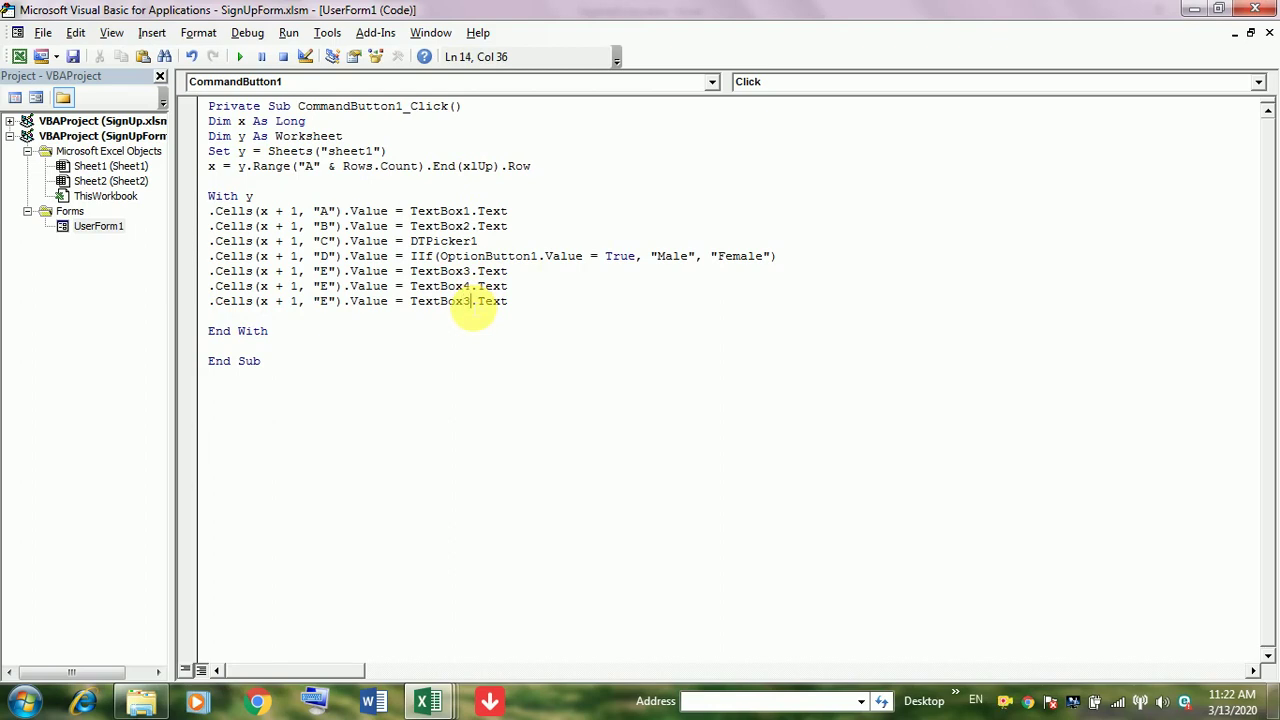
key(BackSpace)
text(5)
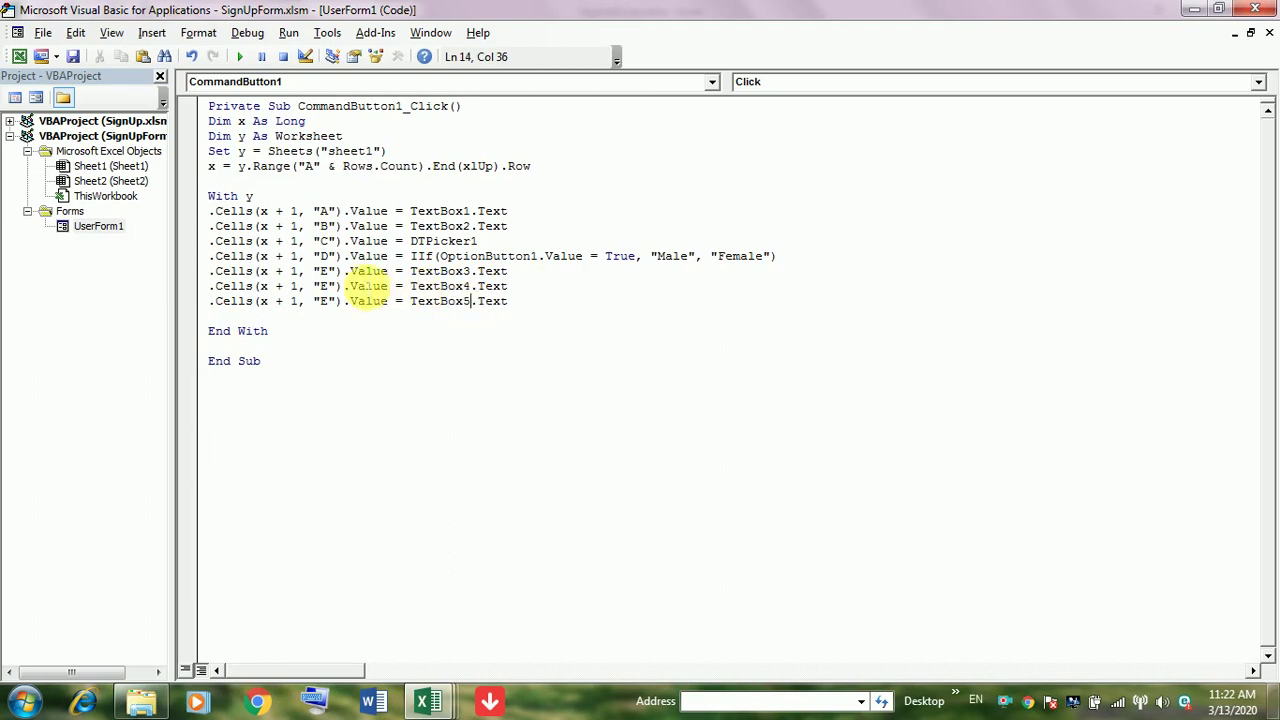
click(329, 286)
key(BackSpace)
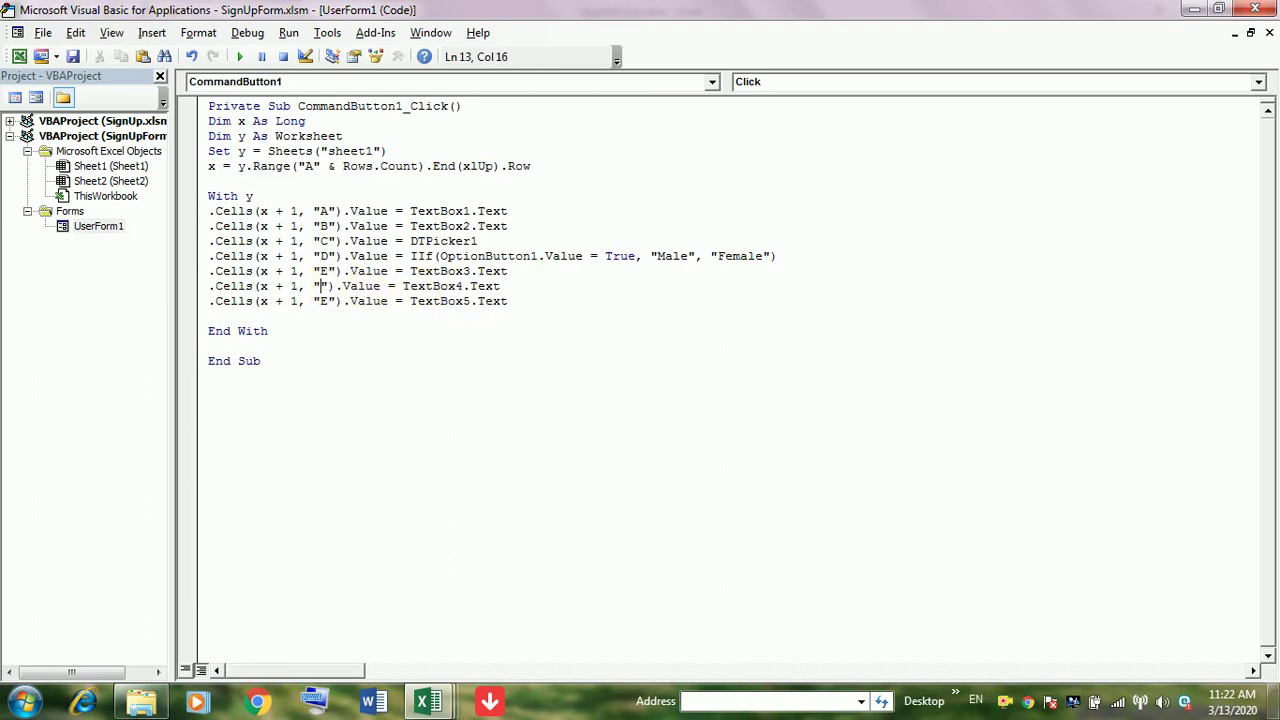
text(F)
click(330, 301)
key(BackSpace)
text(G)
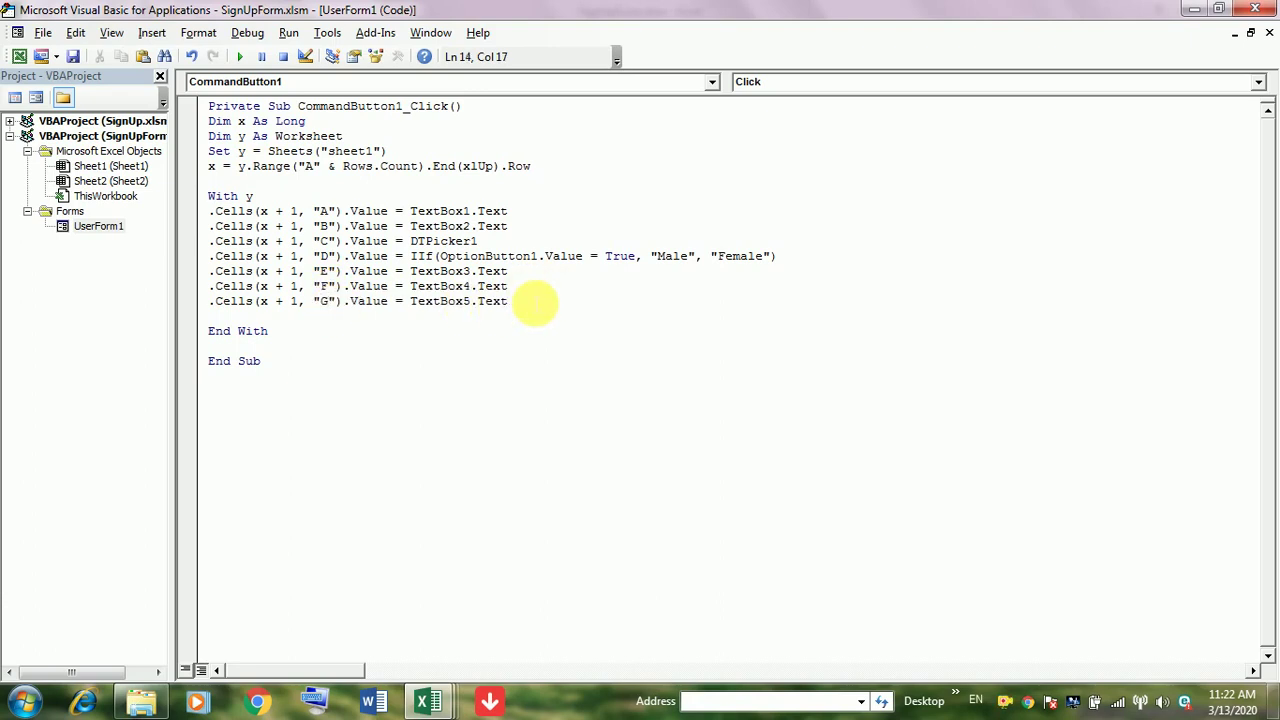
click(530, 308)
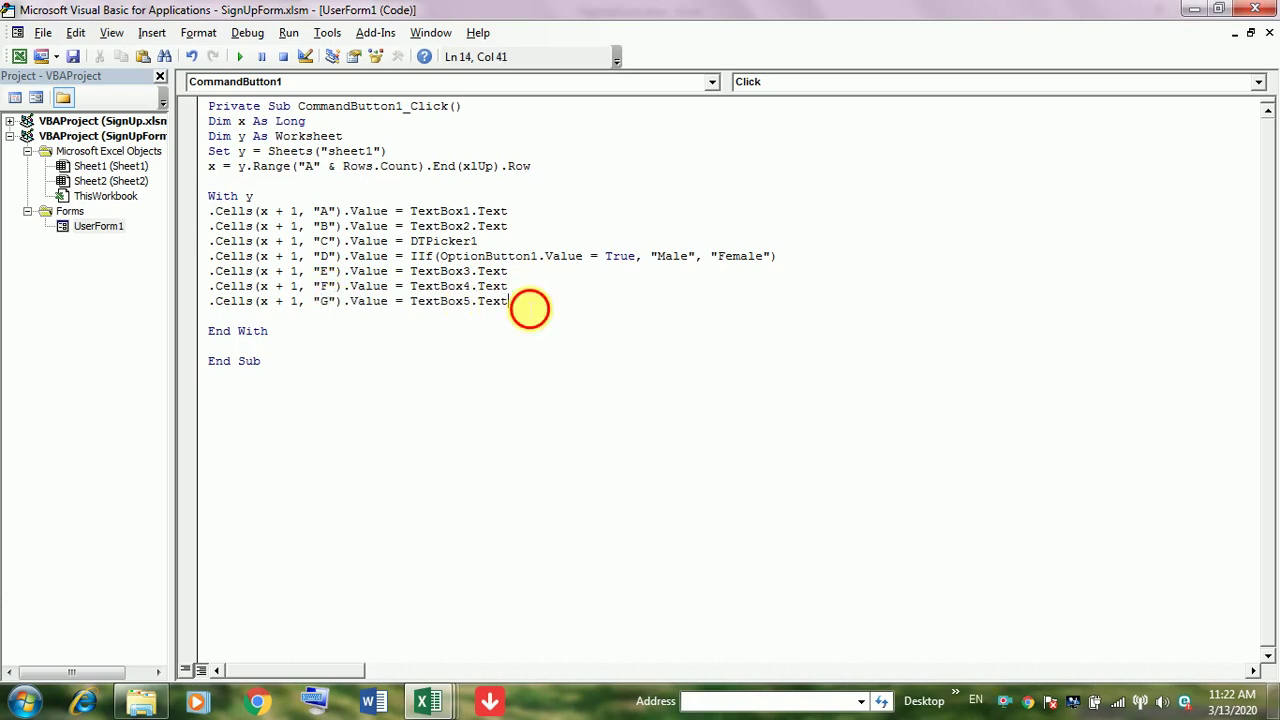
Save the workbook past the privacy warning and return to Excel.
click(73, 56)
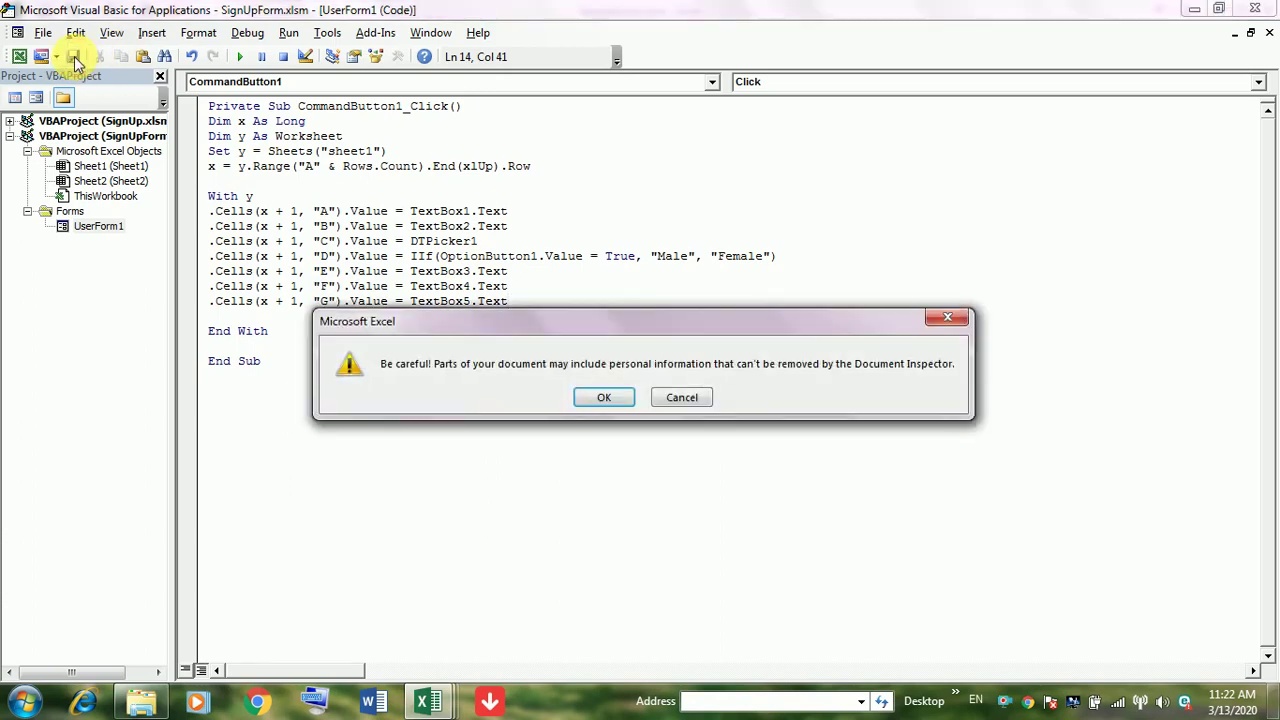
click(597, 397)
click(19, 56)
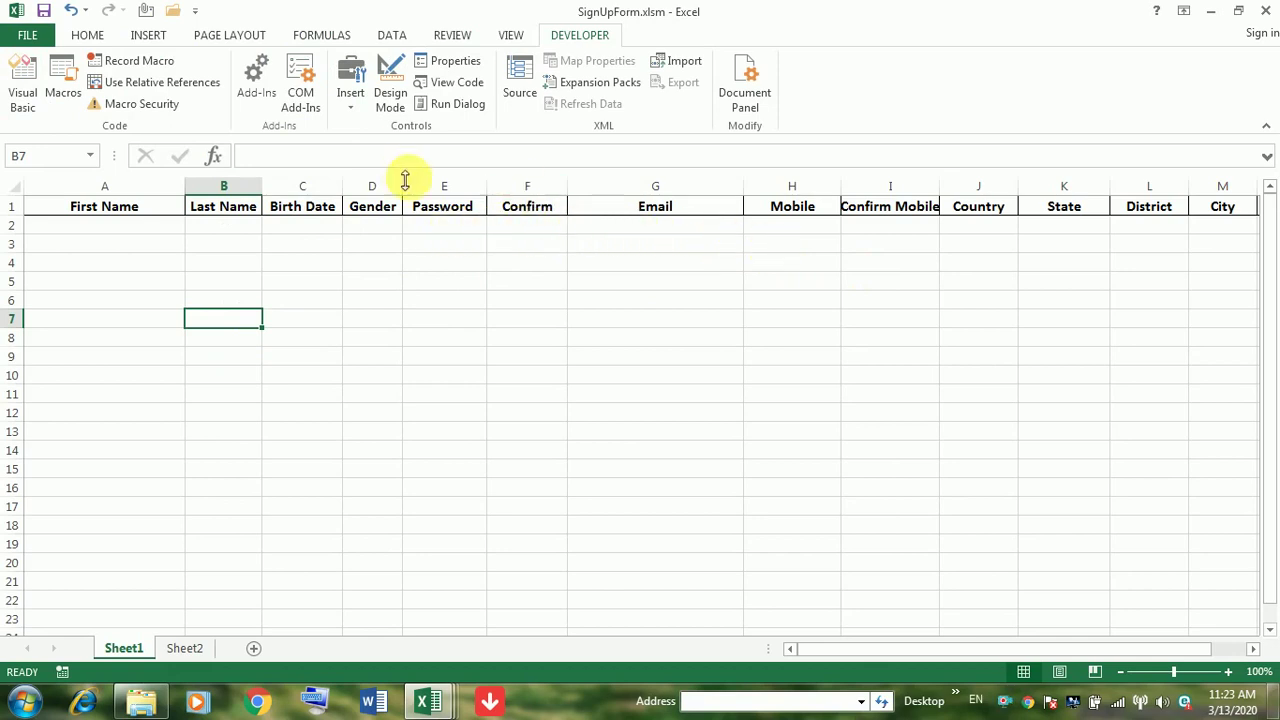
Copy the F and G .Cells lines and paste them below the G line.
click(23, 86)
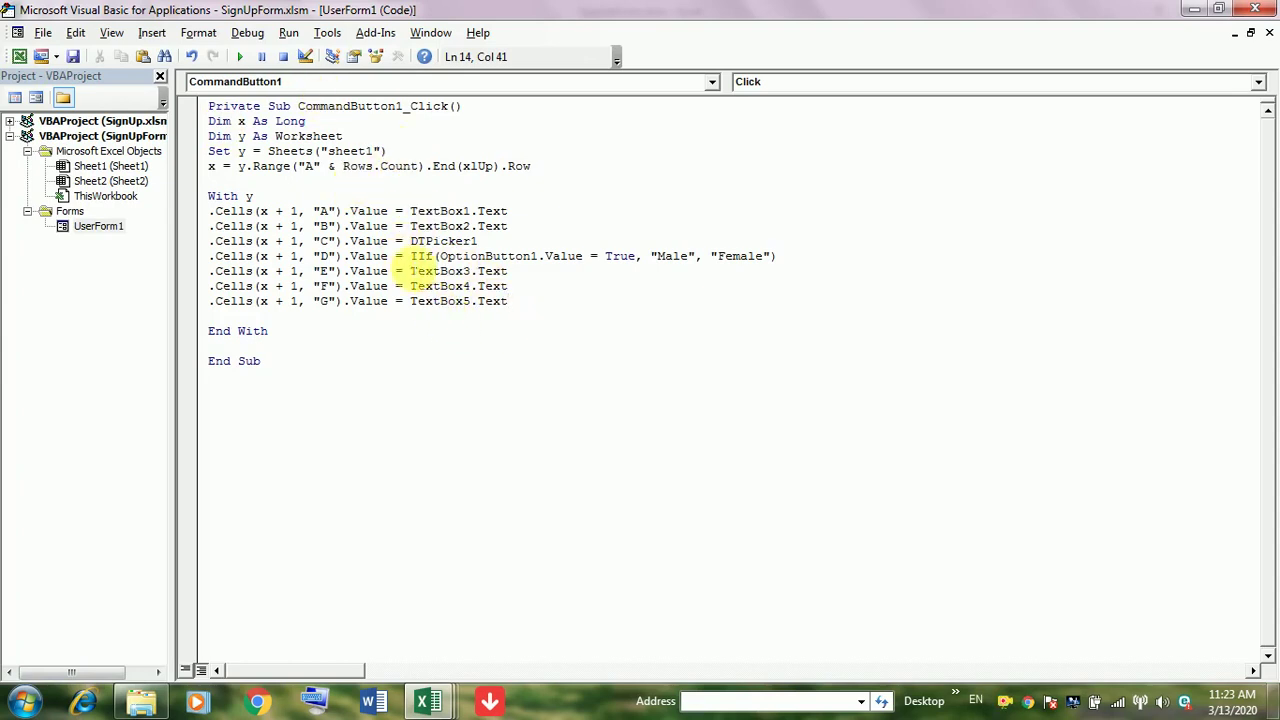
drag(528, 303, 343, 316)
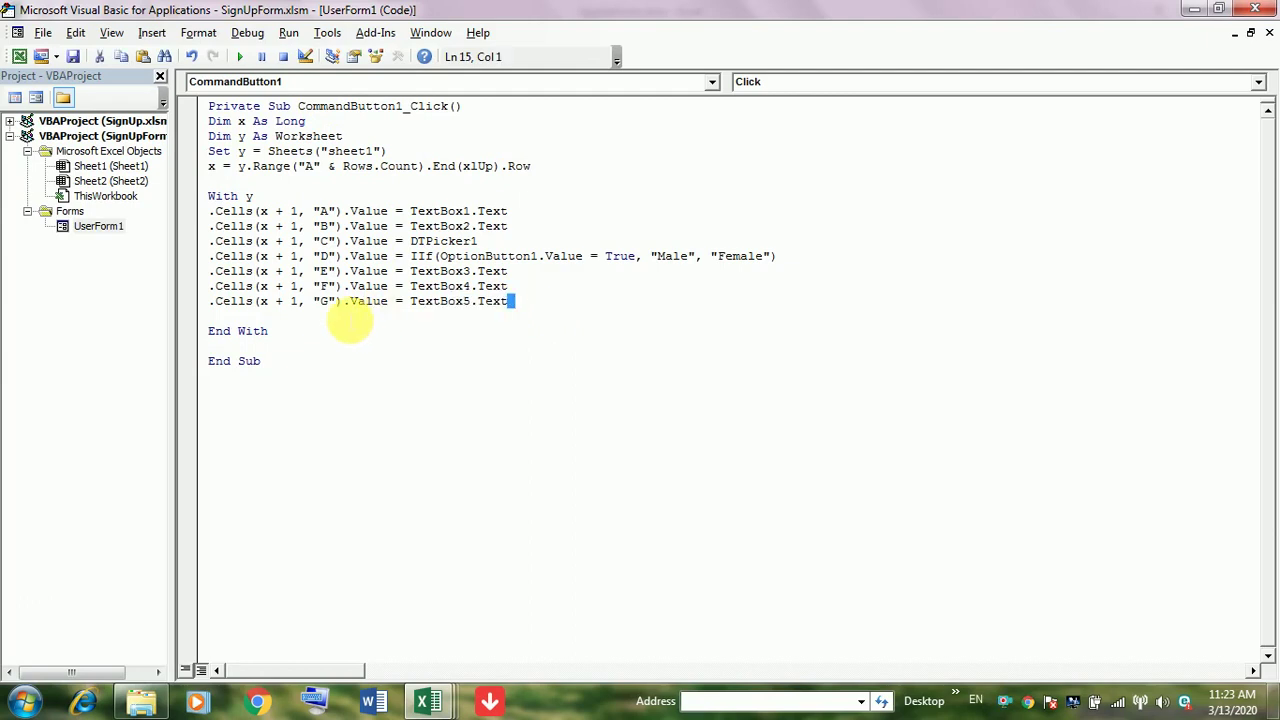
drag(236, 298, 214, 290)
key(ctrl+c)
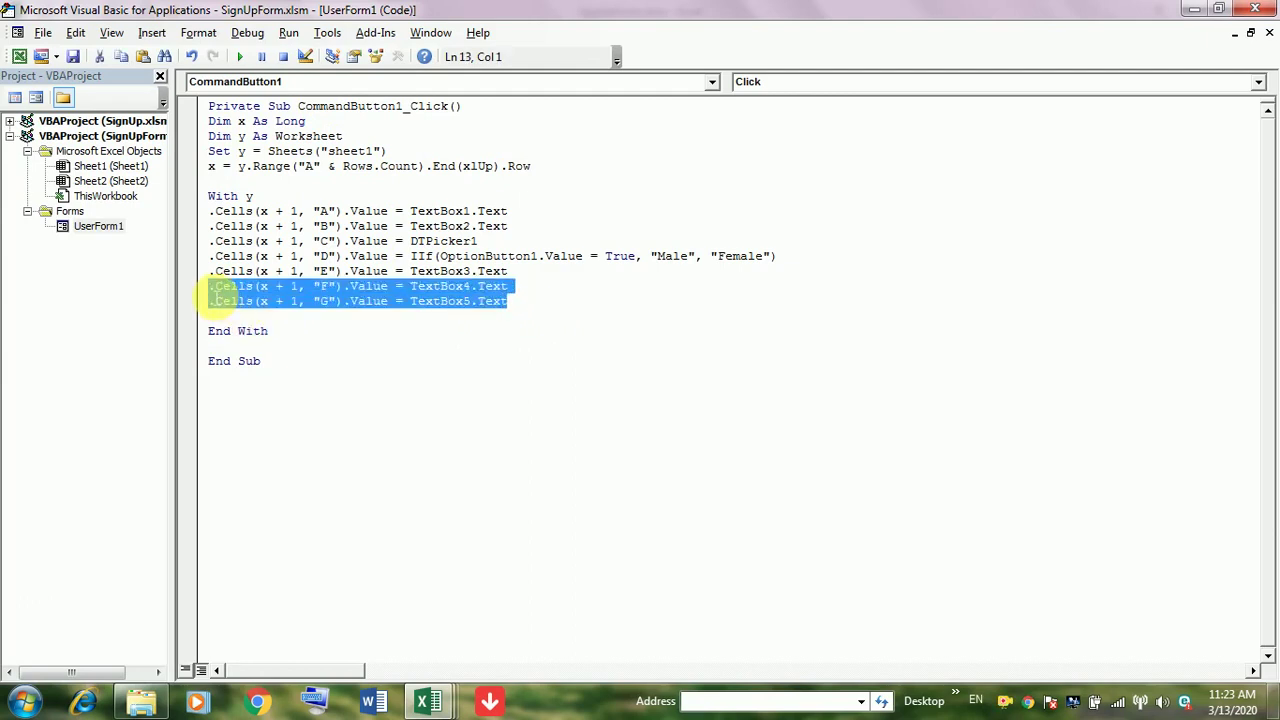
click(512, 289)
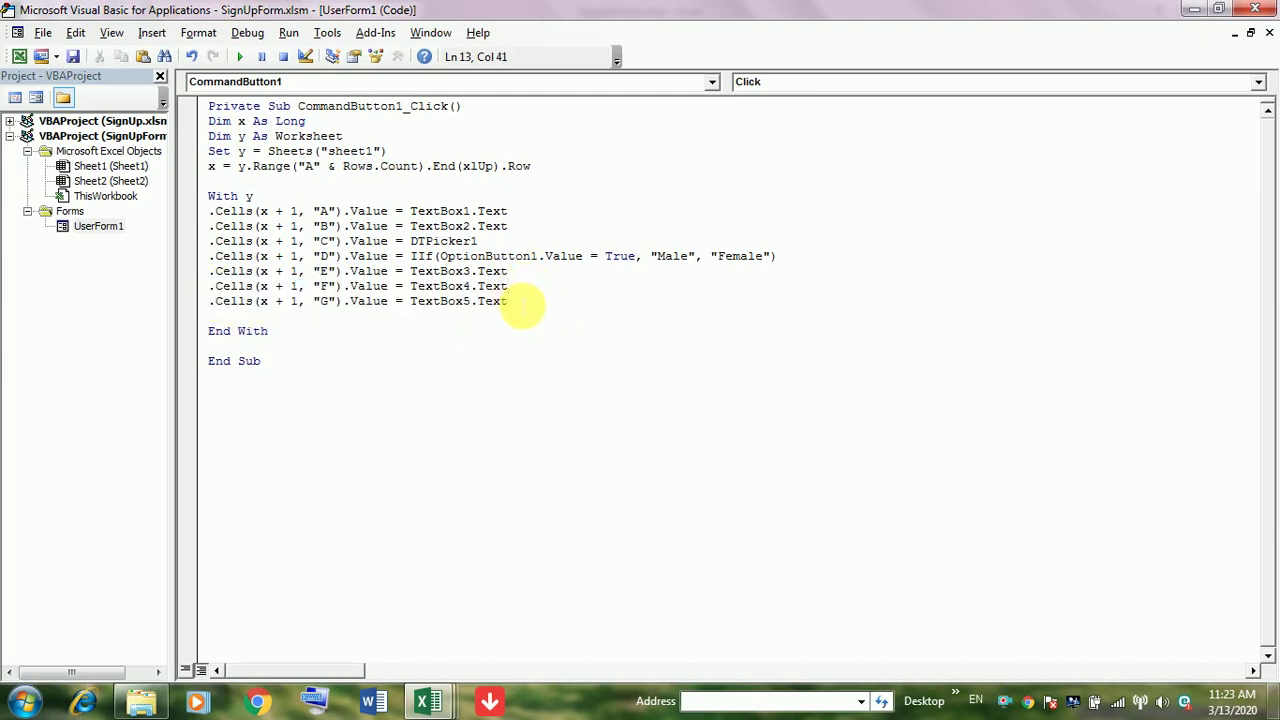
key(Return)
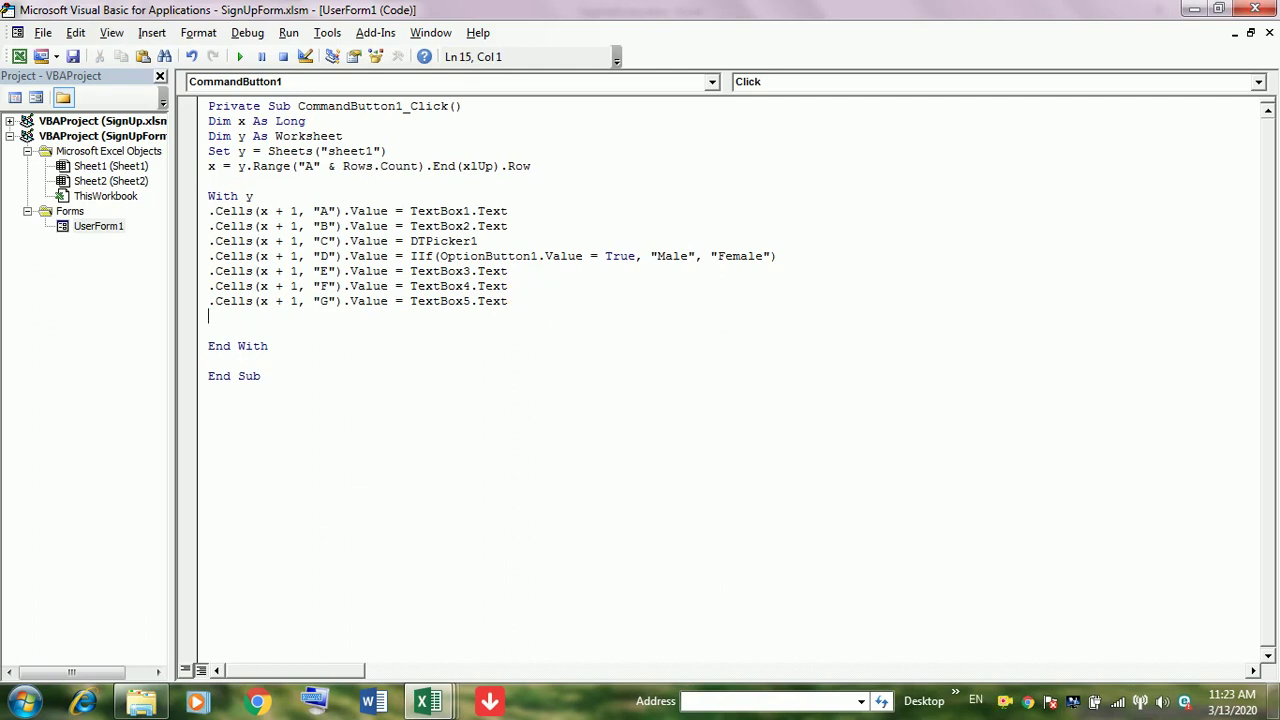
key(ctrl+v)
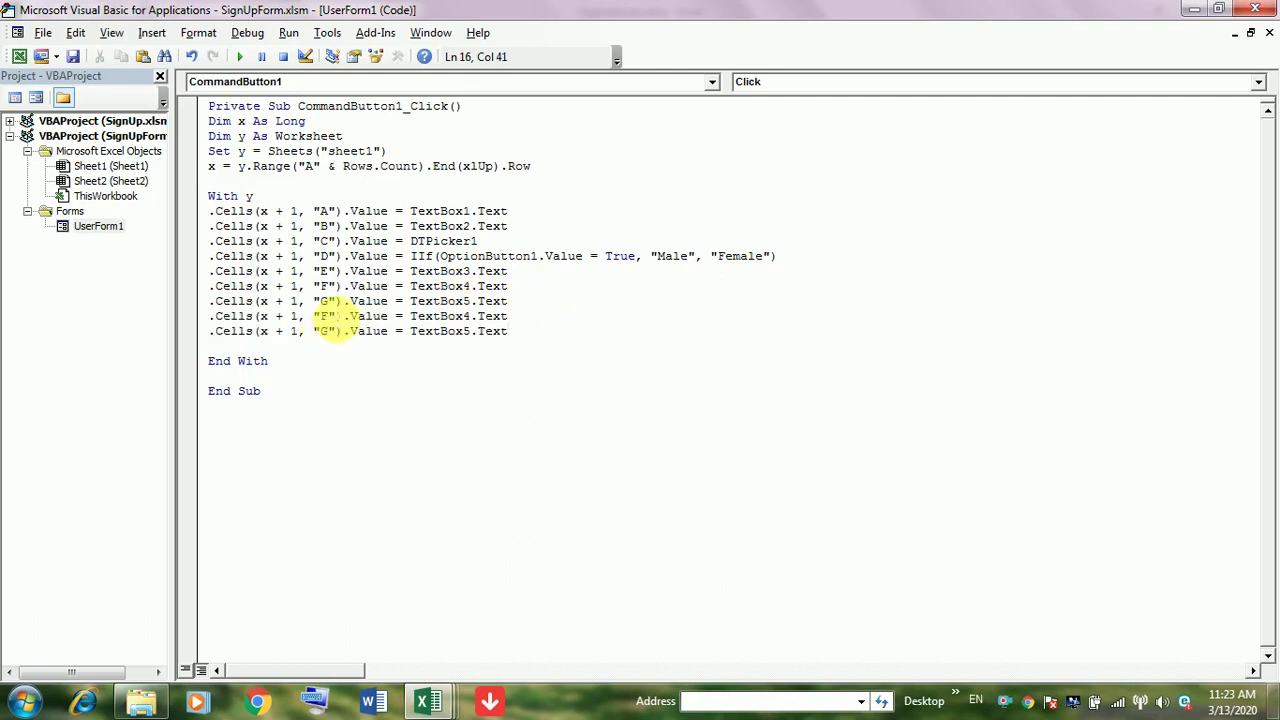
Edit the pasted lines to send TextBox6 to column H and TextBox7 to column I.
click(331, 316)
key(BackSpace)
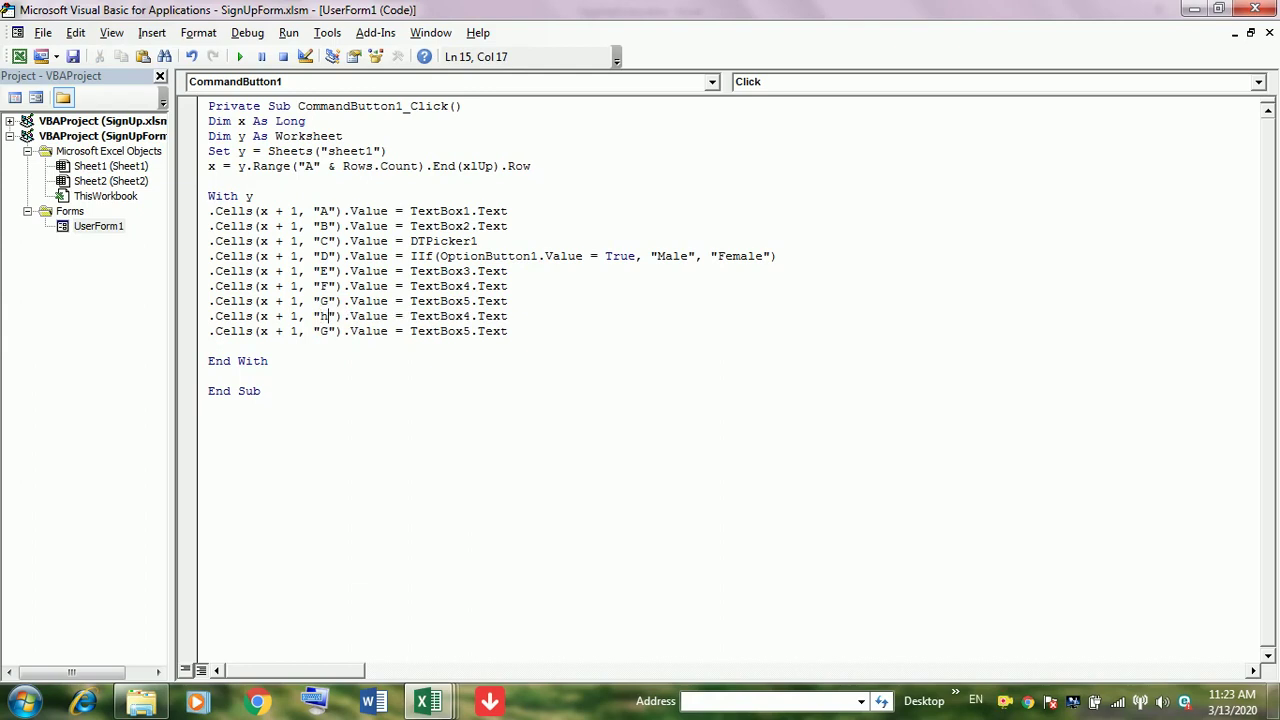
text(H)
click(331, 331)
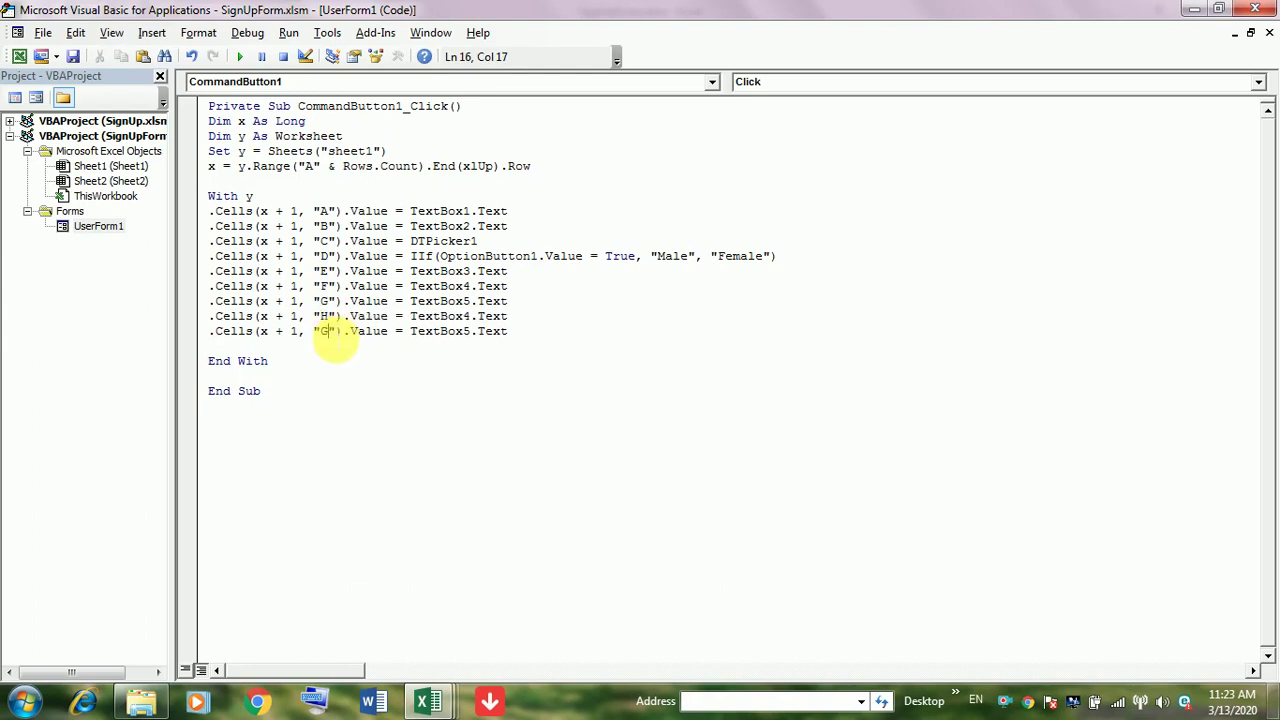
key(BackSpace)
text(I)
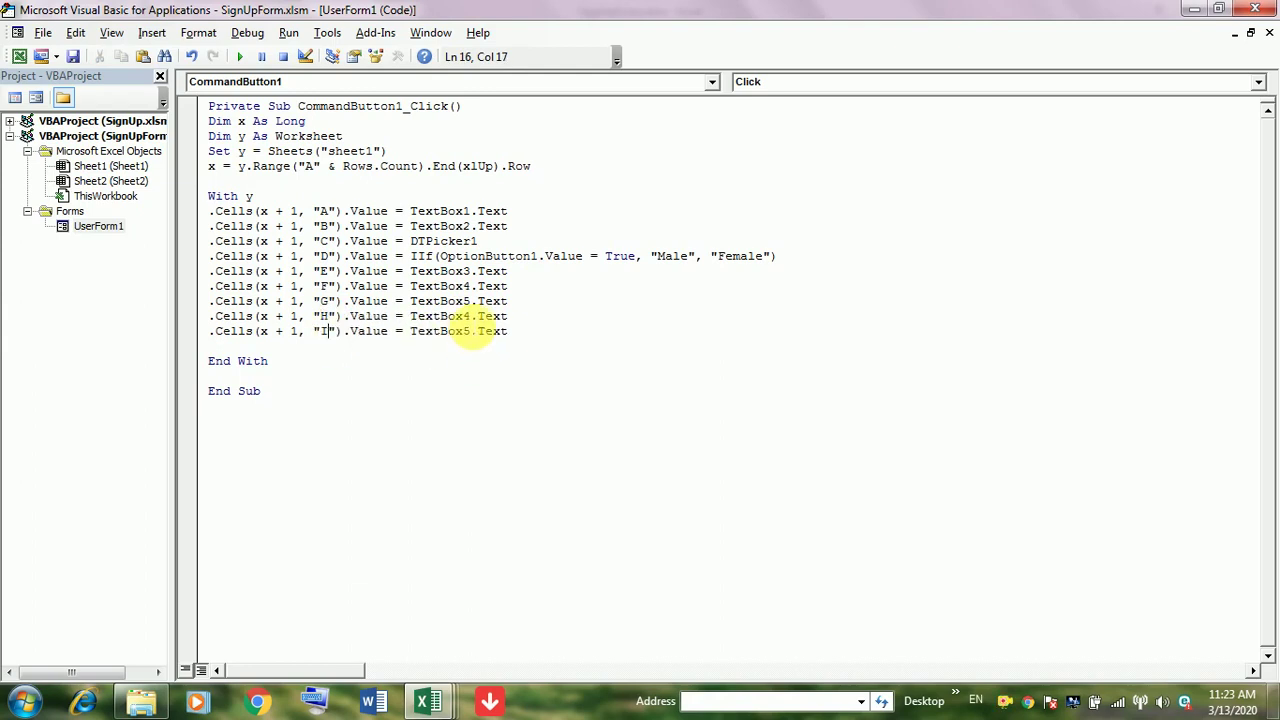
key(BackSpace)
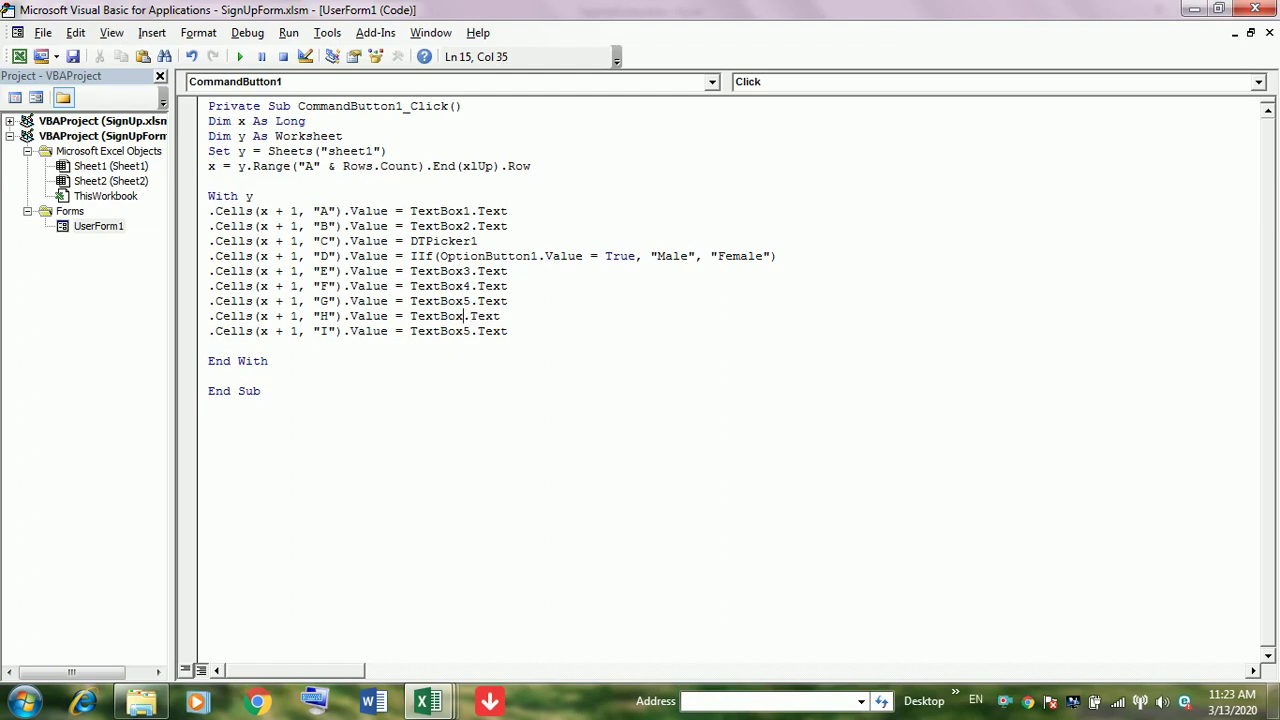
text(6)
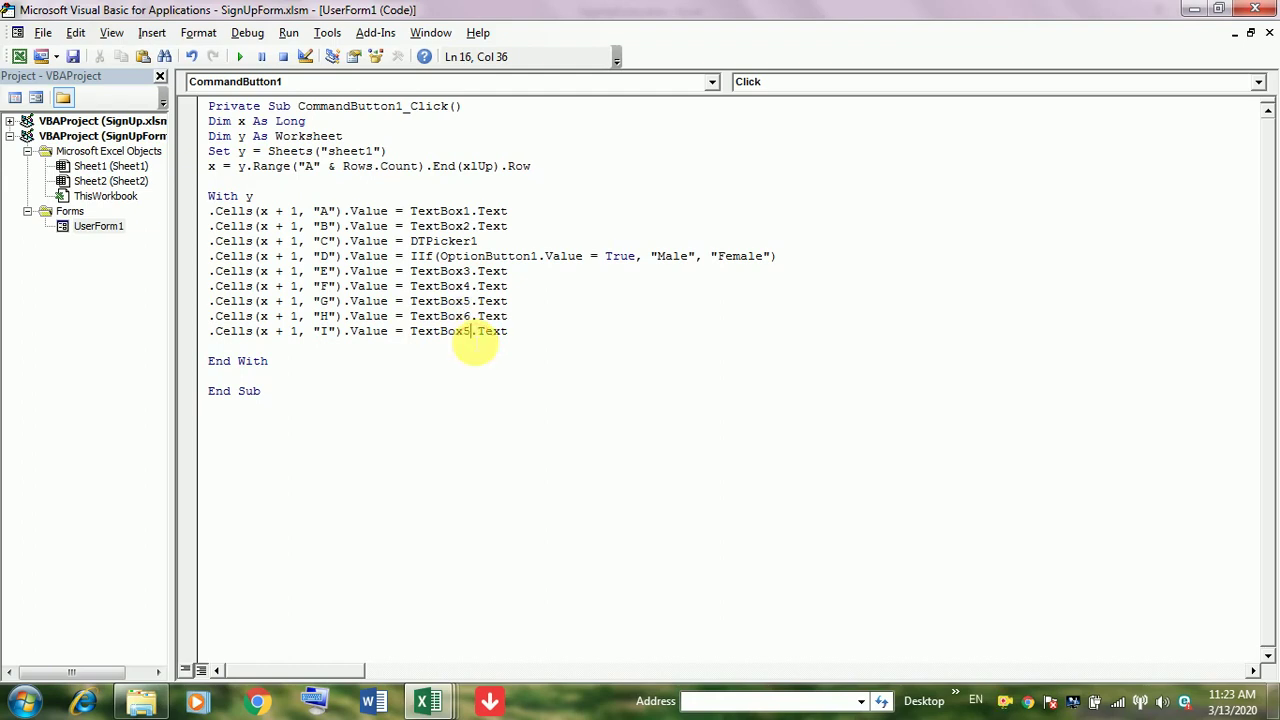
key(BackSpace)
text(7)
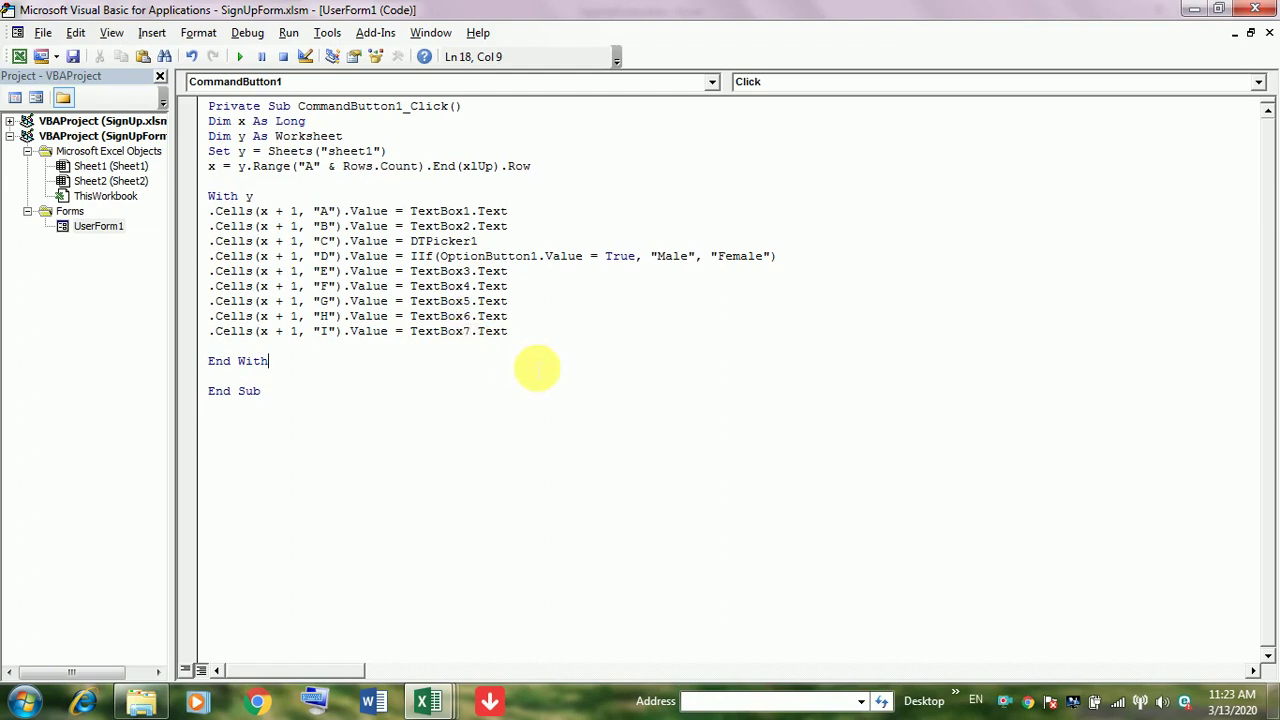
Add a copied line that writes ComboBox1 to column J.
click(537, 335)
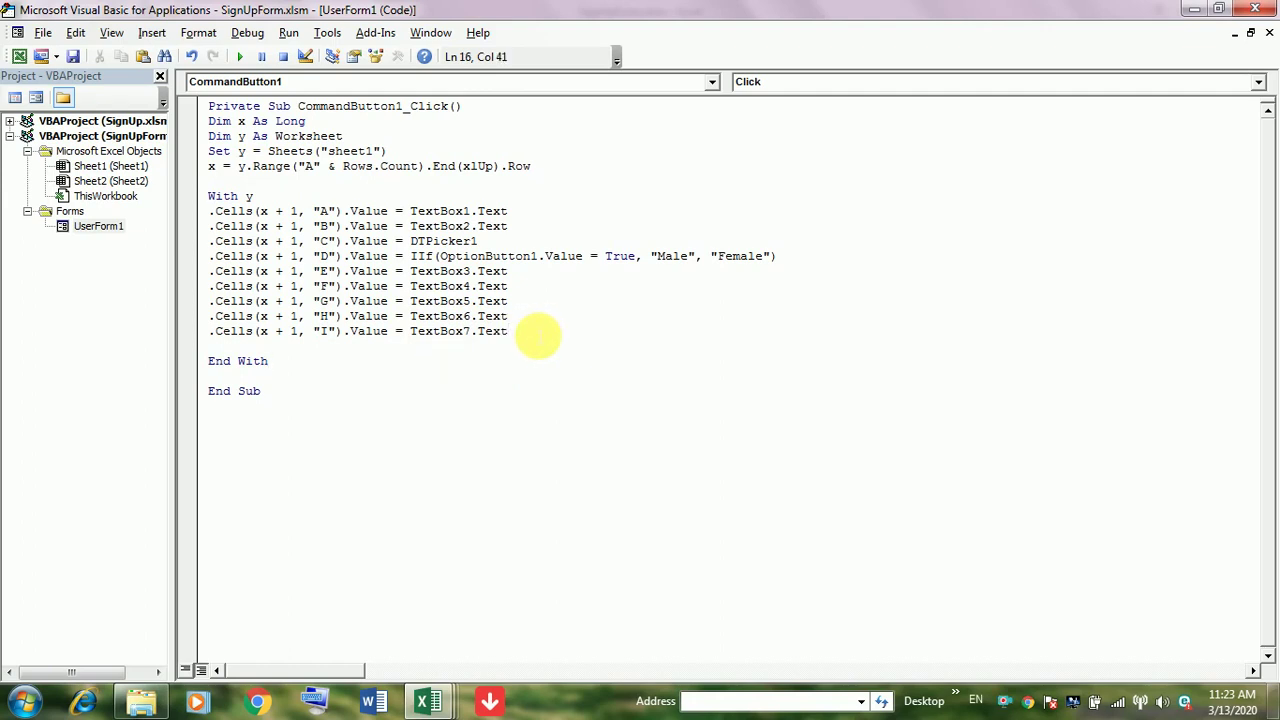
key(Return)
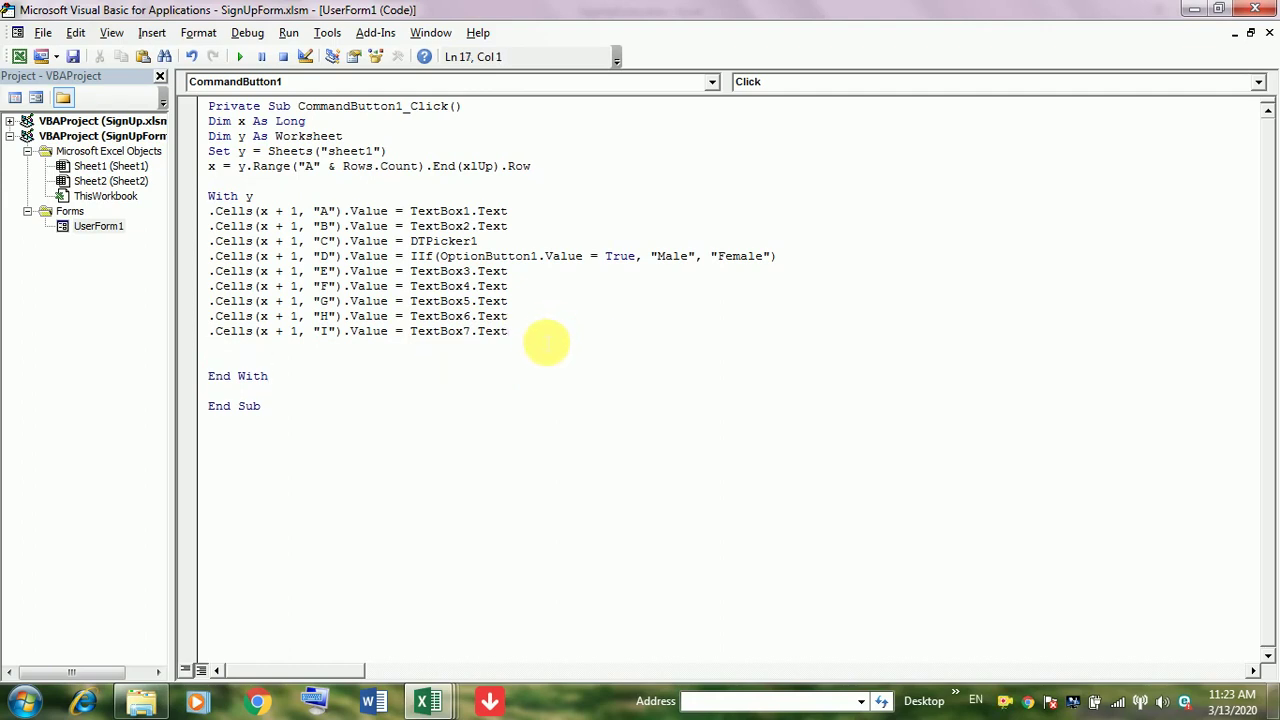
drag(523, 337, 215, 338)
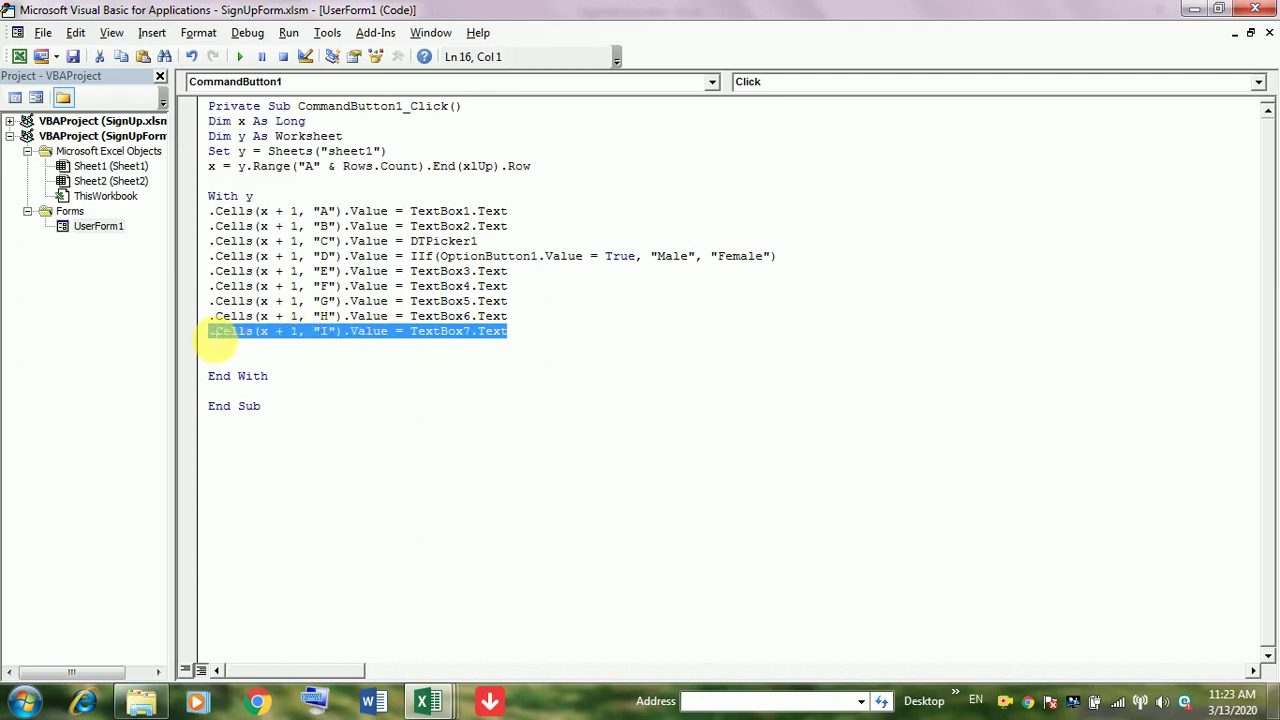
click(527, 333)
key(Return)
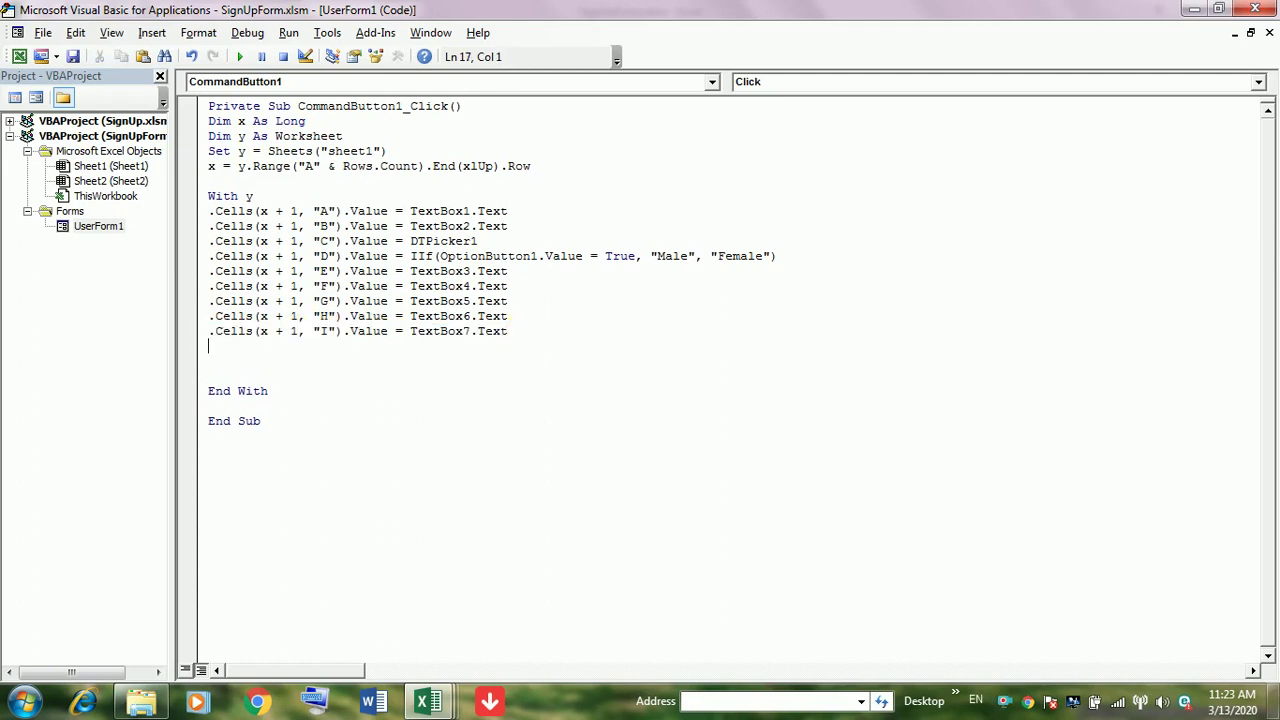
text(.Cells(x + 1, "I").Value = TextBox7.Text)
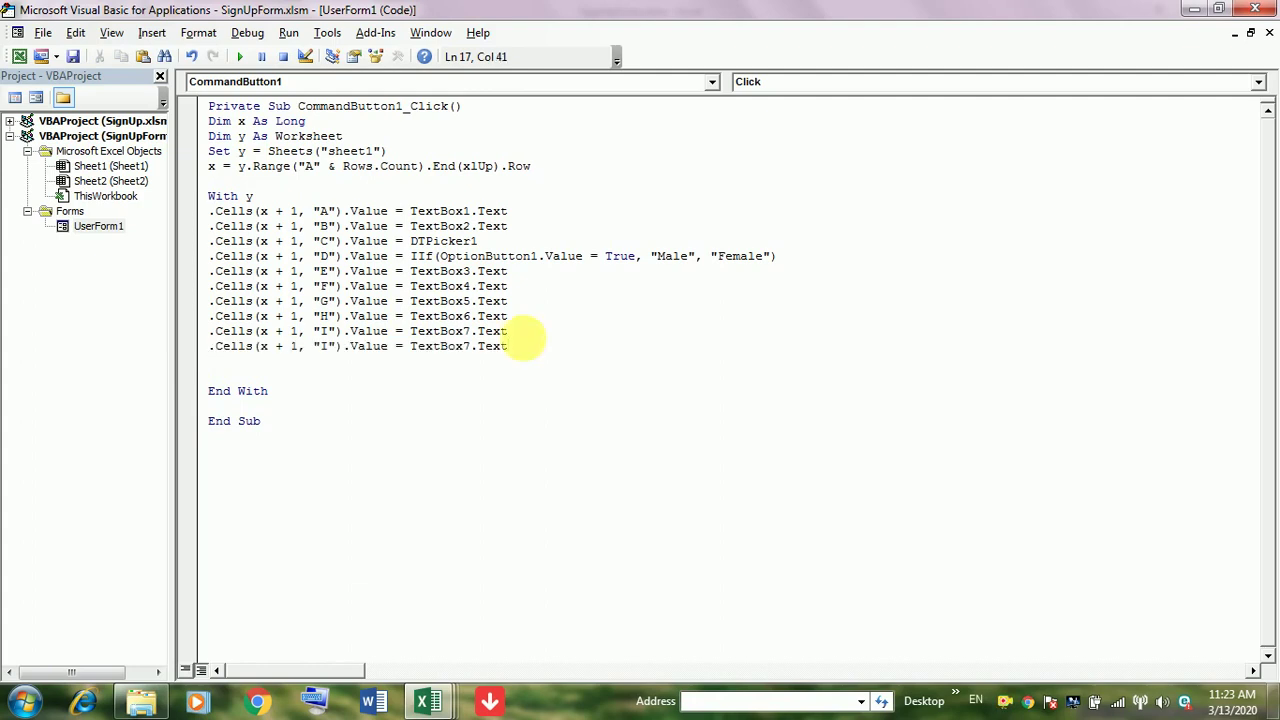
click(329, 346)
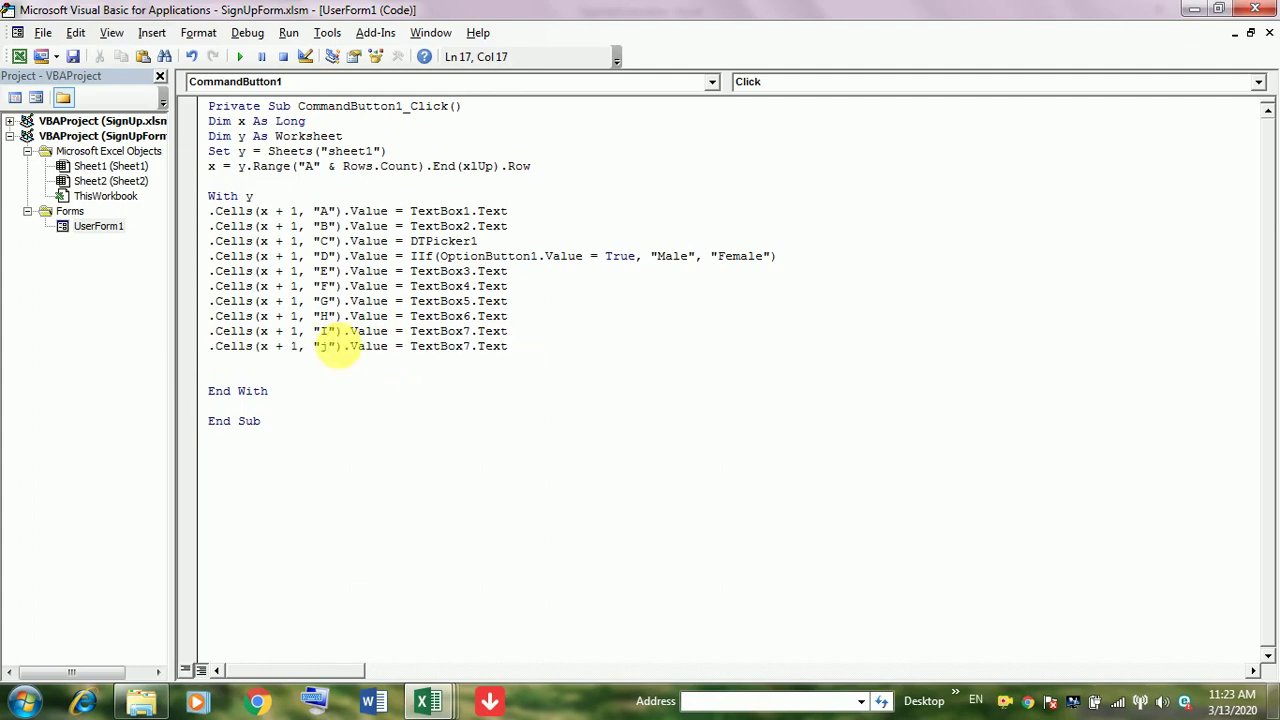
key(BackSpace)
text(J)
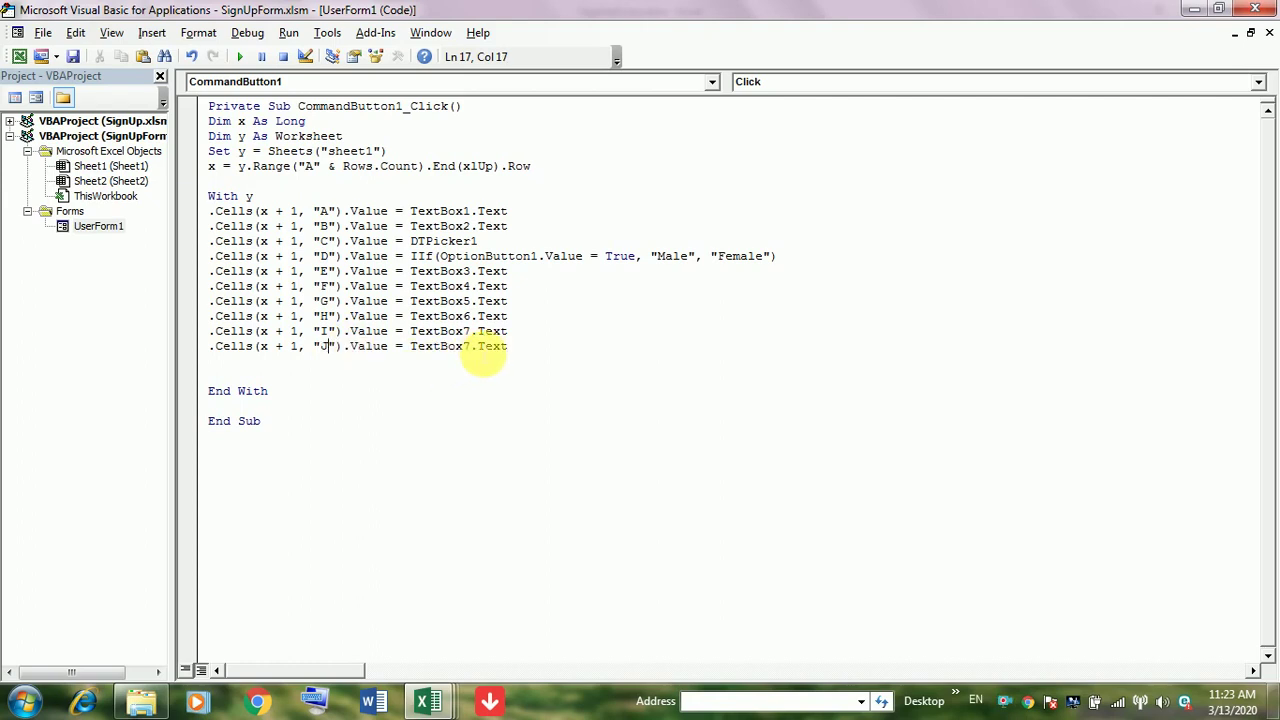
drag(508, 347, 410, 348)
text(c)
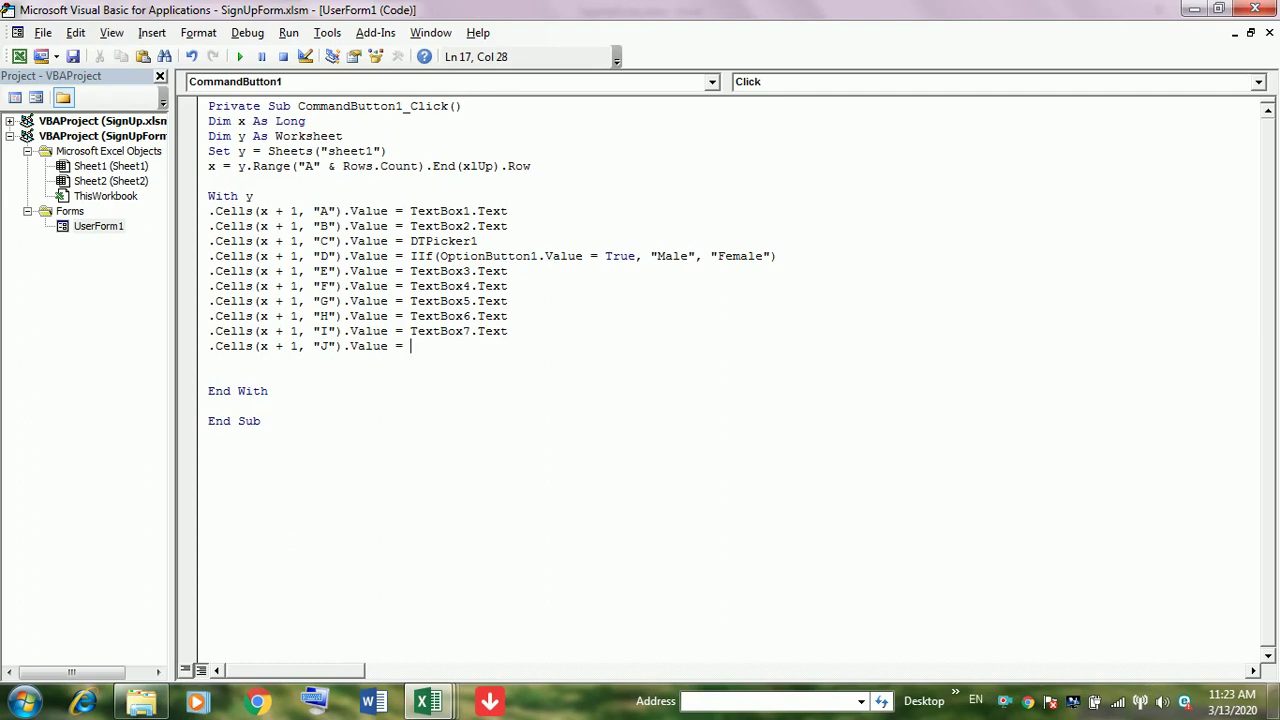
text(c)
key(BackSpace)
text(Co)
text(mb)
text(bo)
text(1)
click(509, 406)
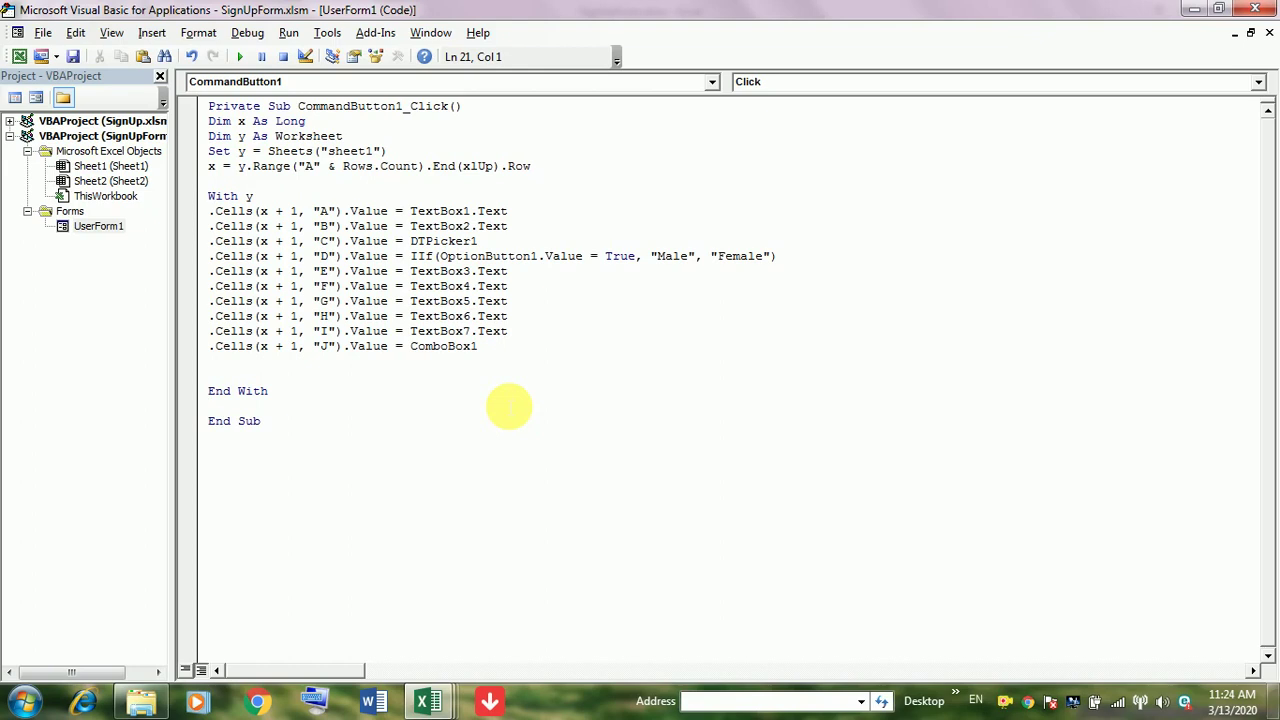
drag(490, 355, 220, 352)
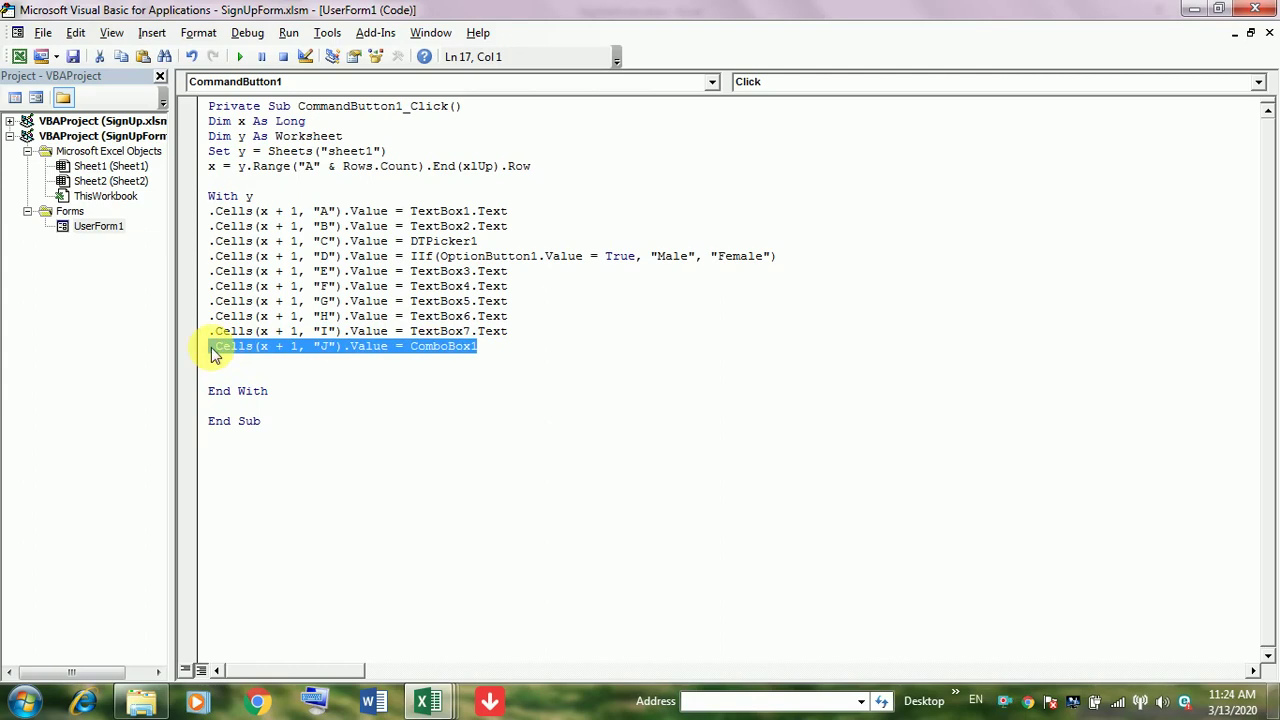
Paste three copies of the ComboBox1 line below it.
click(485, 345)
key(Return)
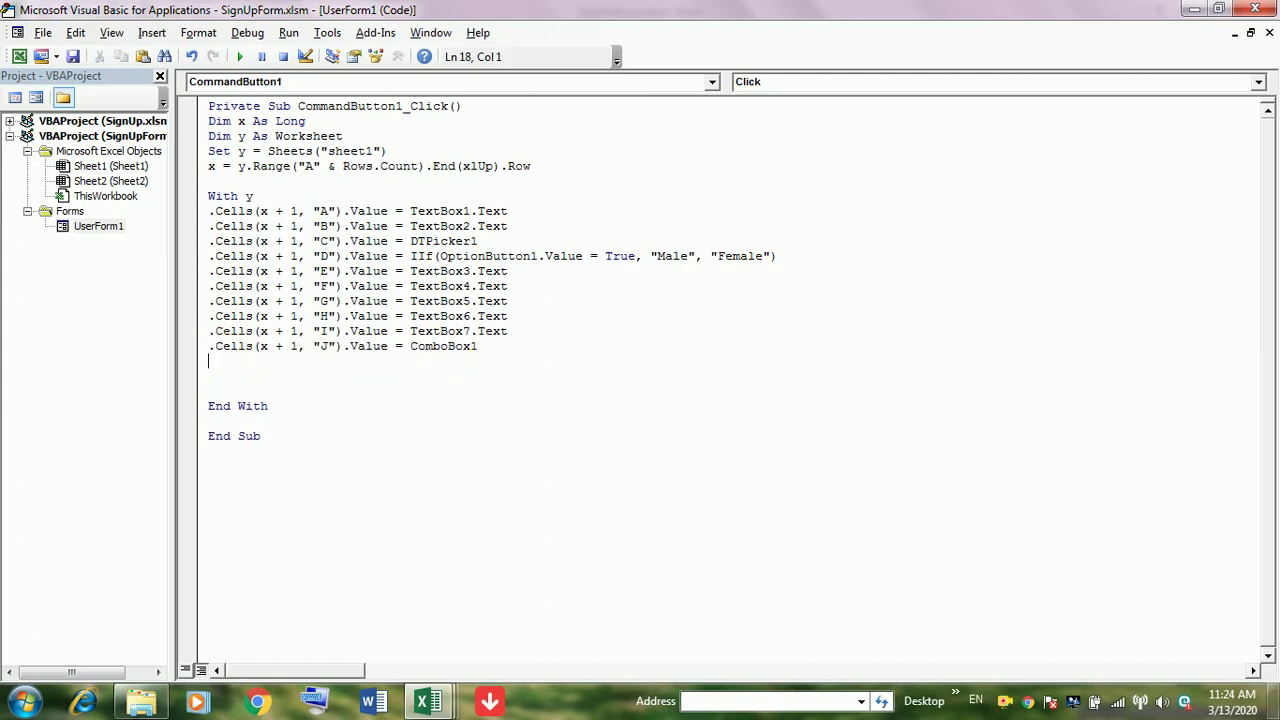
text(.Cells(x + 1, "J").Value = ComboBox1)
key(Return)
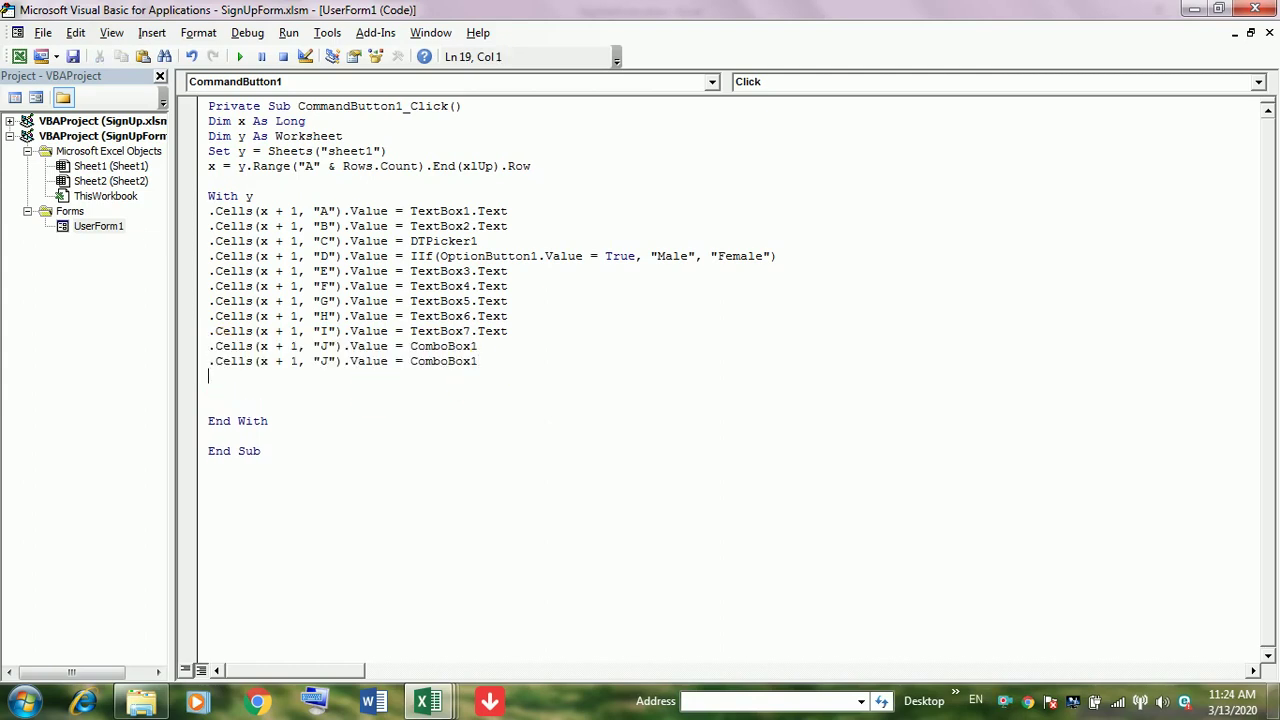
text(.Cells(x + 1, "J").Value = ComboBox1)
key(Return)
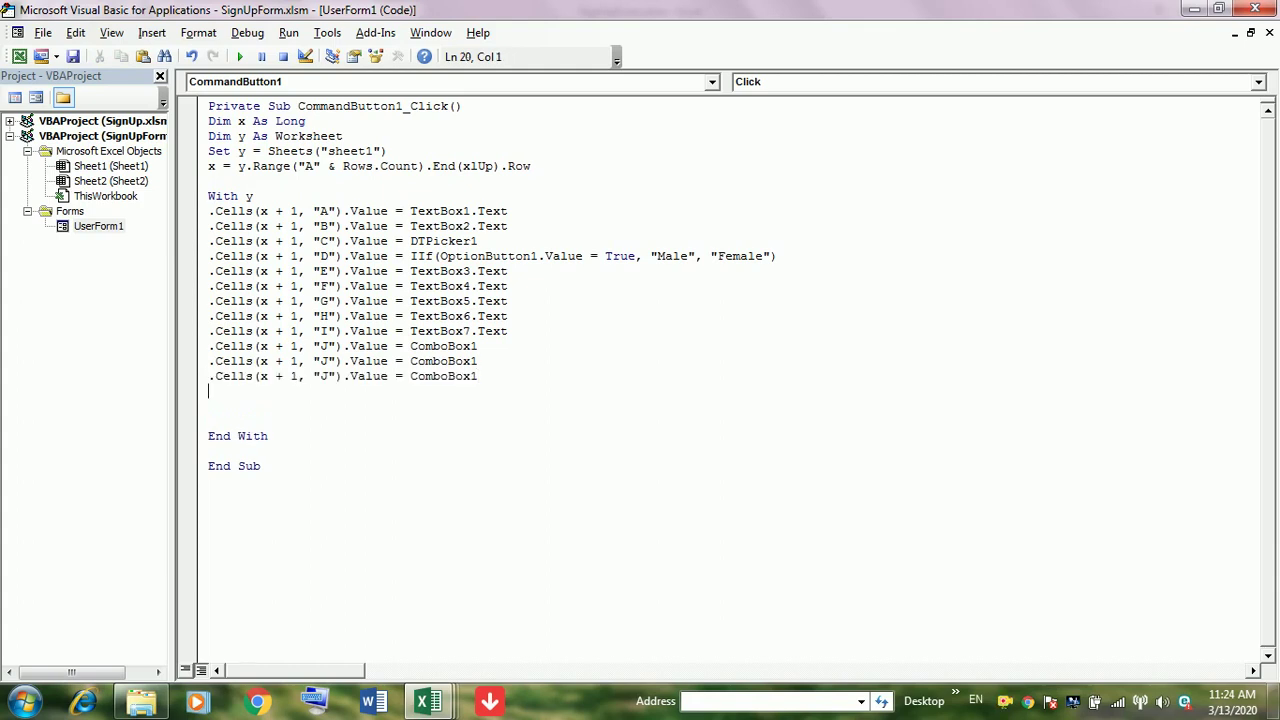
text(.Cells(x + 1, "J").Value = ComboBox1)
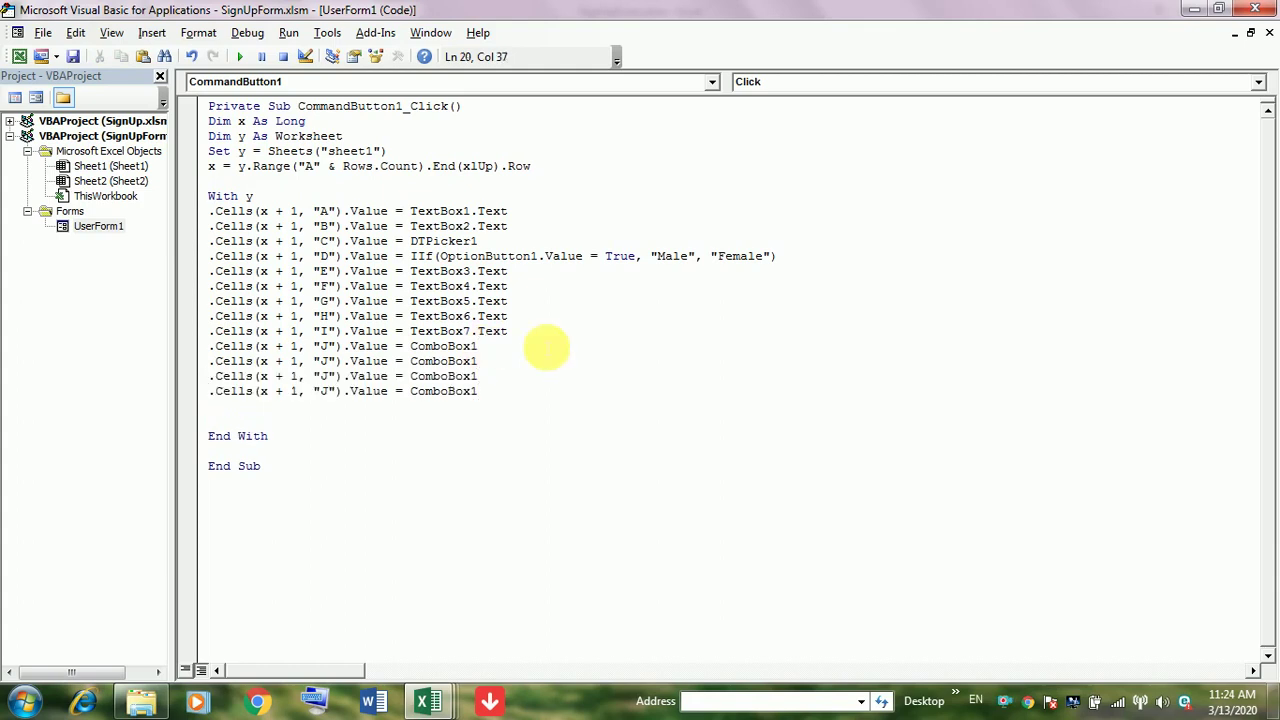
Renumber the copies to ComboBox2, ComboBox3 and ComboBox4.
click(493, 363)
key(BackSpace)
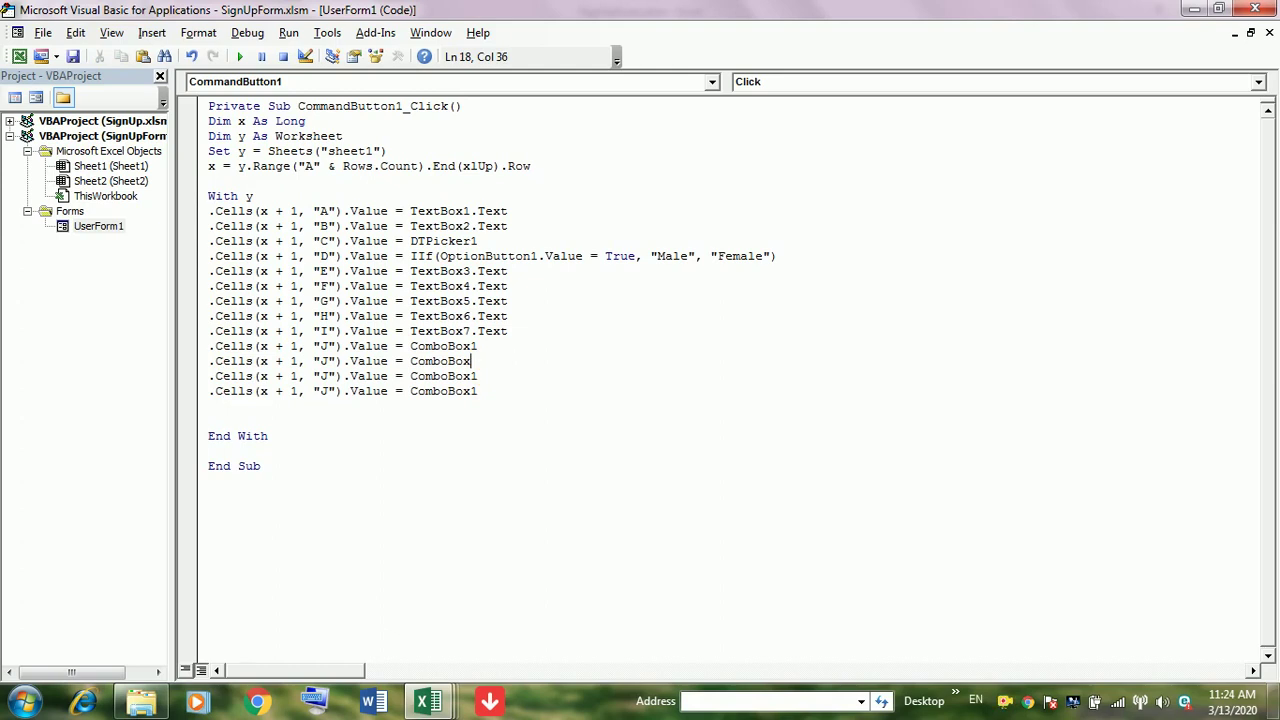
text(2)
click(483, 381)
key(BackSpace)
text(3)
click(481, 392)
key(BackSpace)
text(4)
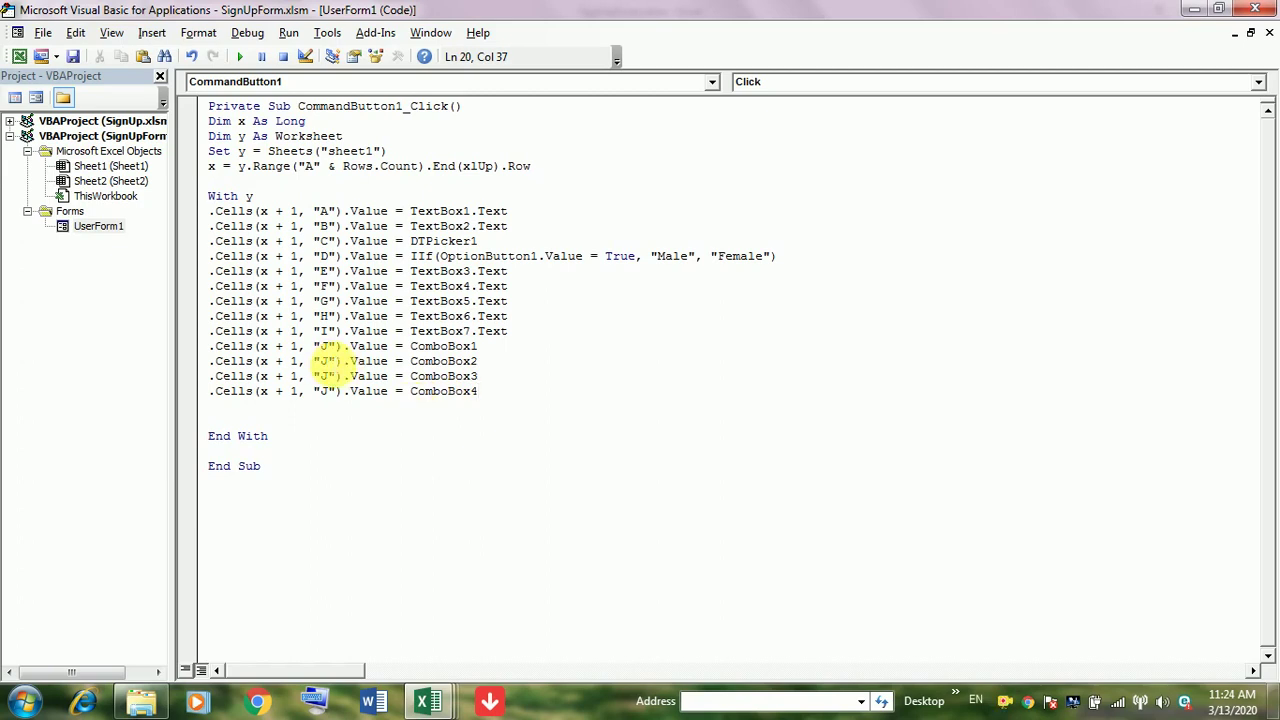
Change the copies' column letters to K, L and M.
key(BackSpace)
text(K)
click(332, 378)
key(BackSpace)
text(L)
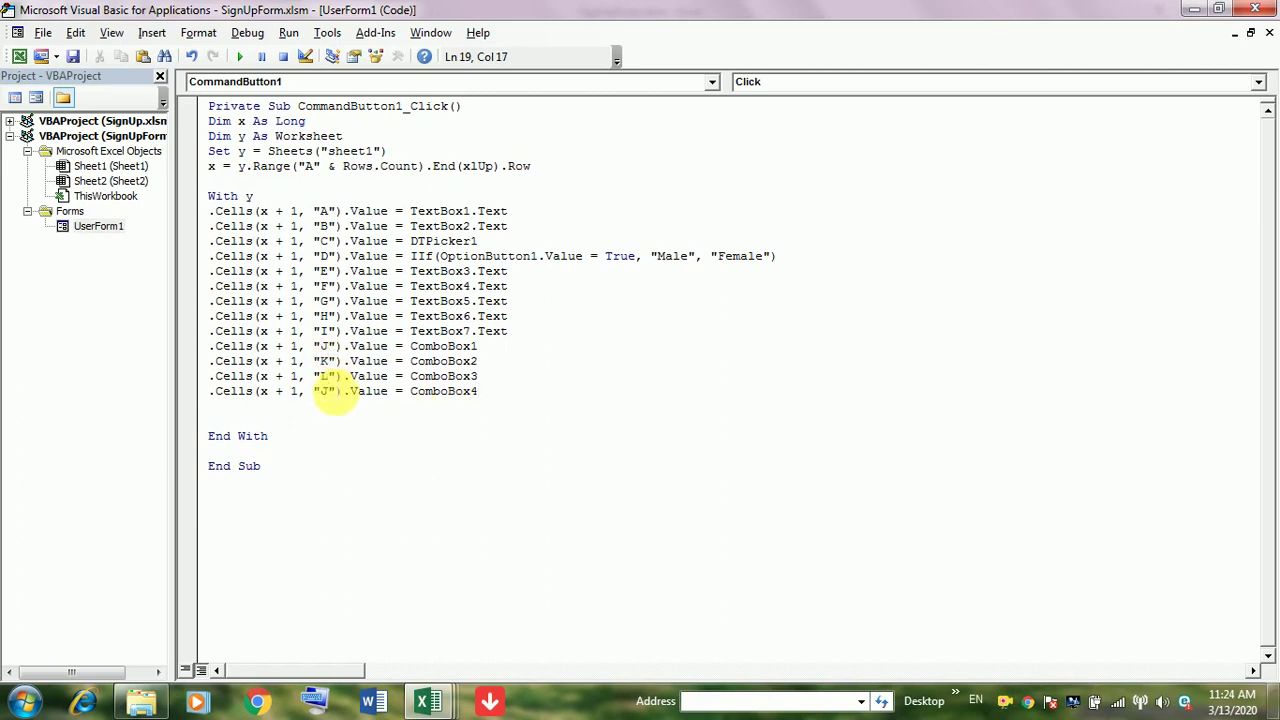
click(332, 391)
key(BackSpace)
text(M)
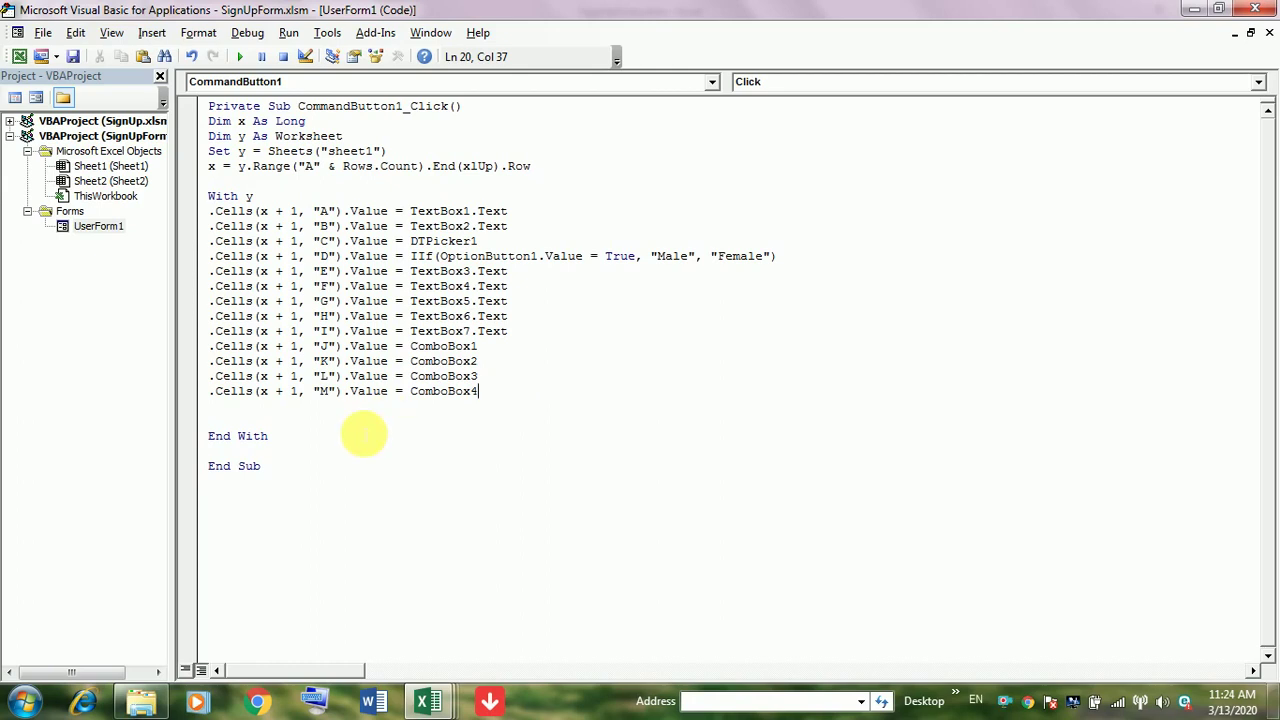
click(337, 436)
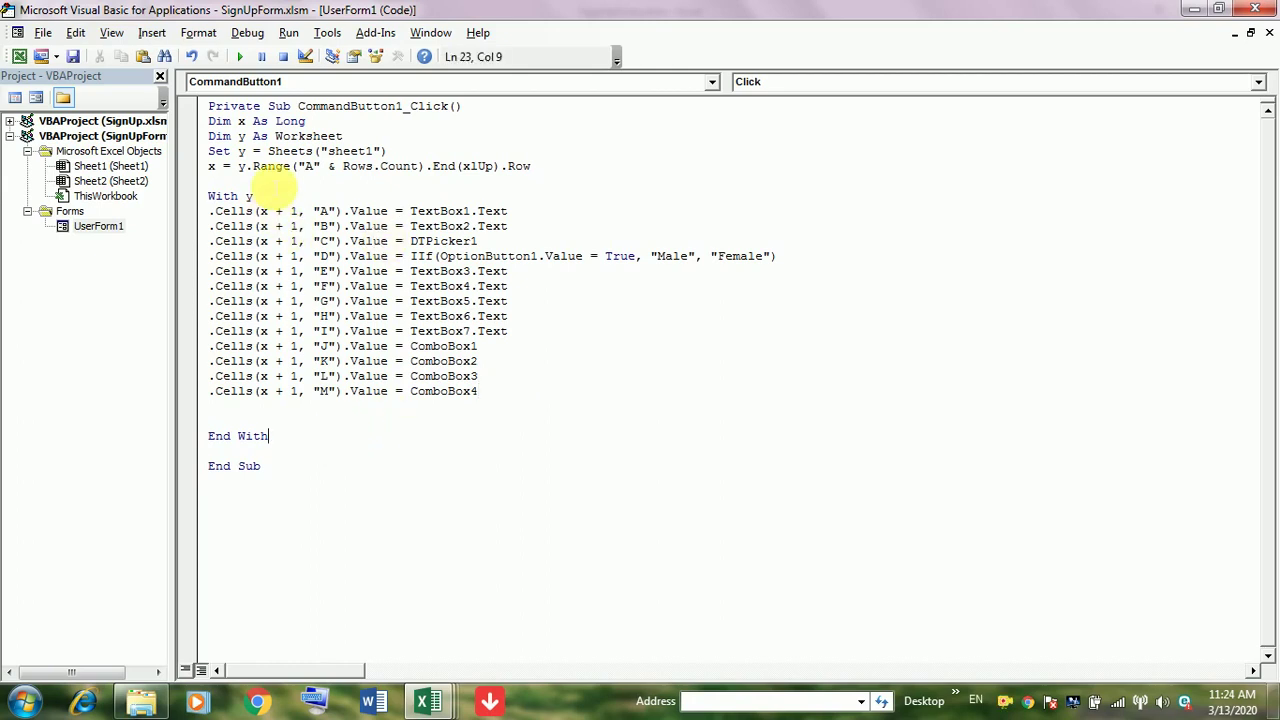
Save the VBA project past the warning and remove the extra blank lines.
click(73, 57)
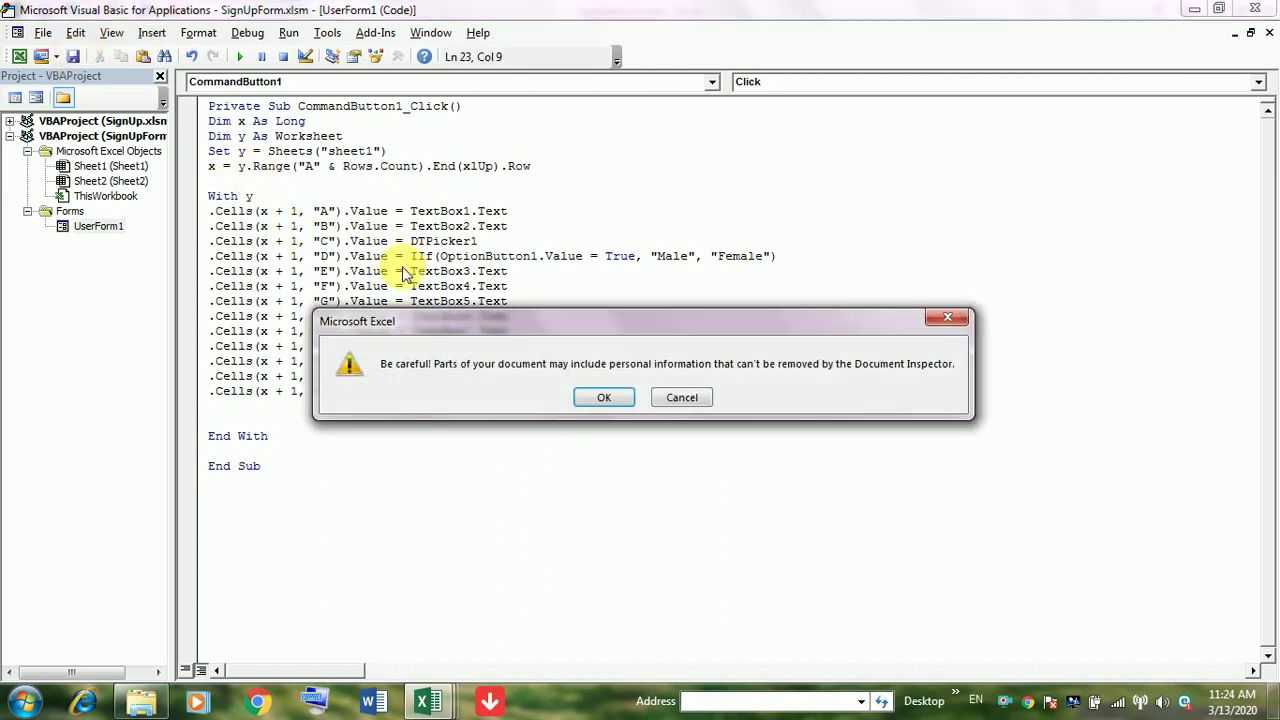
click(606, 397)
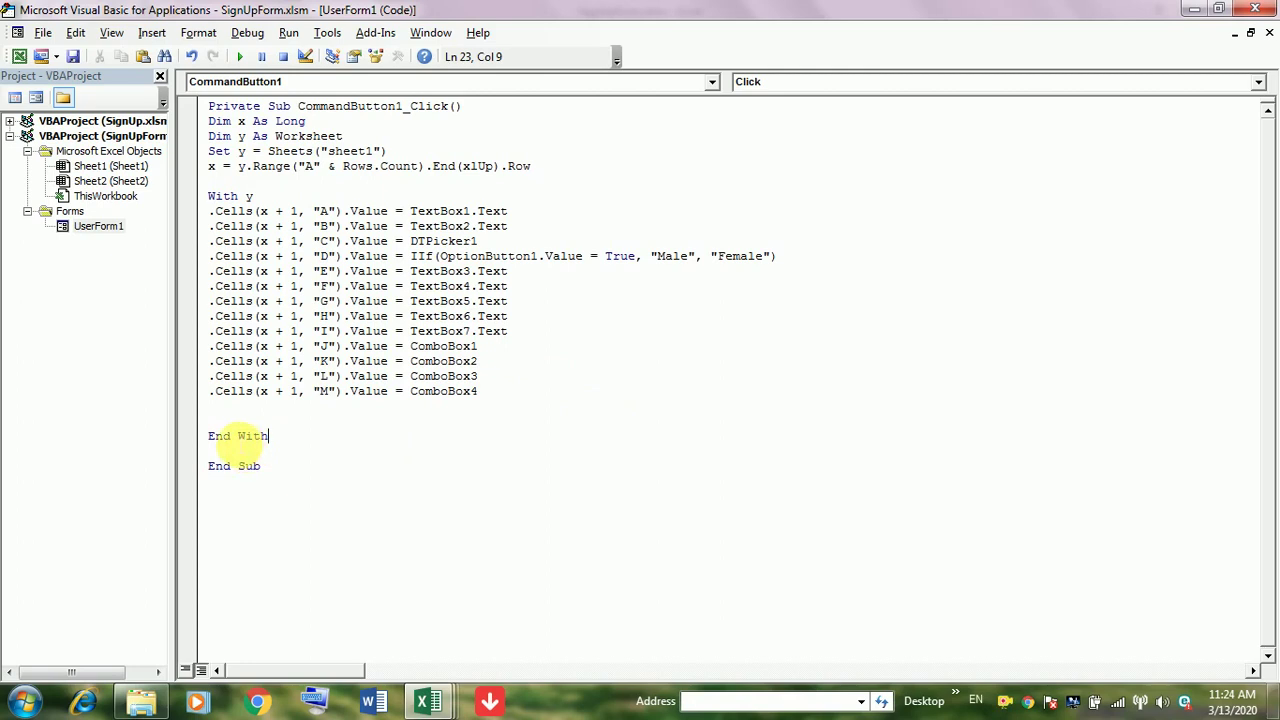
key(BackSpace)
key(BackSpace)
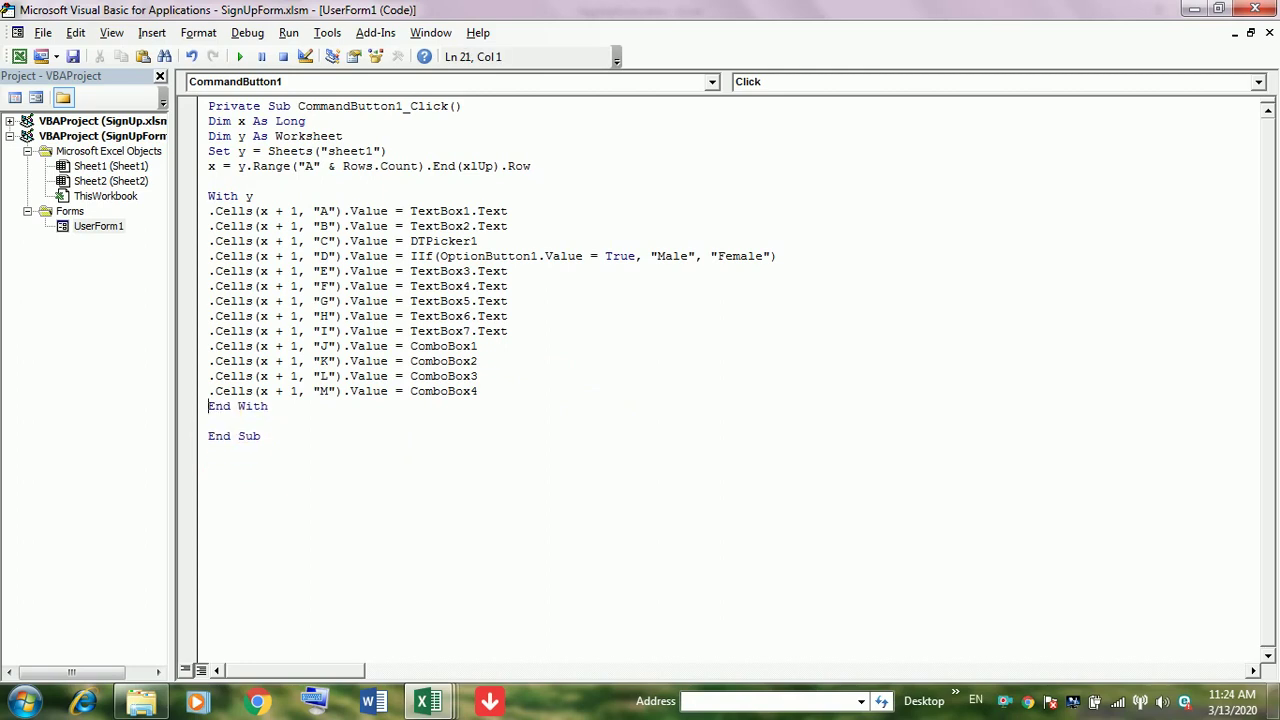
Add the lines UPLOAD Me and UserForm1.Show after End With.
key(Return)
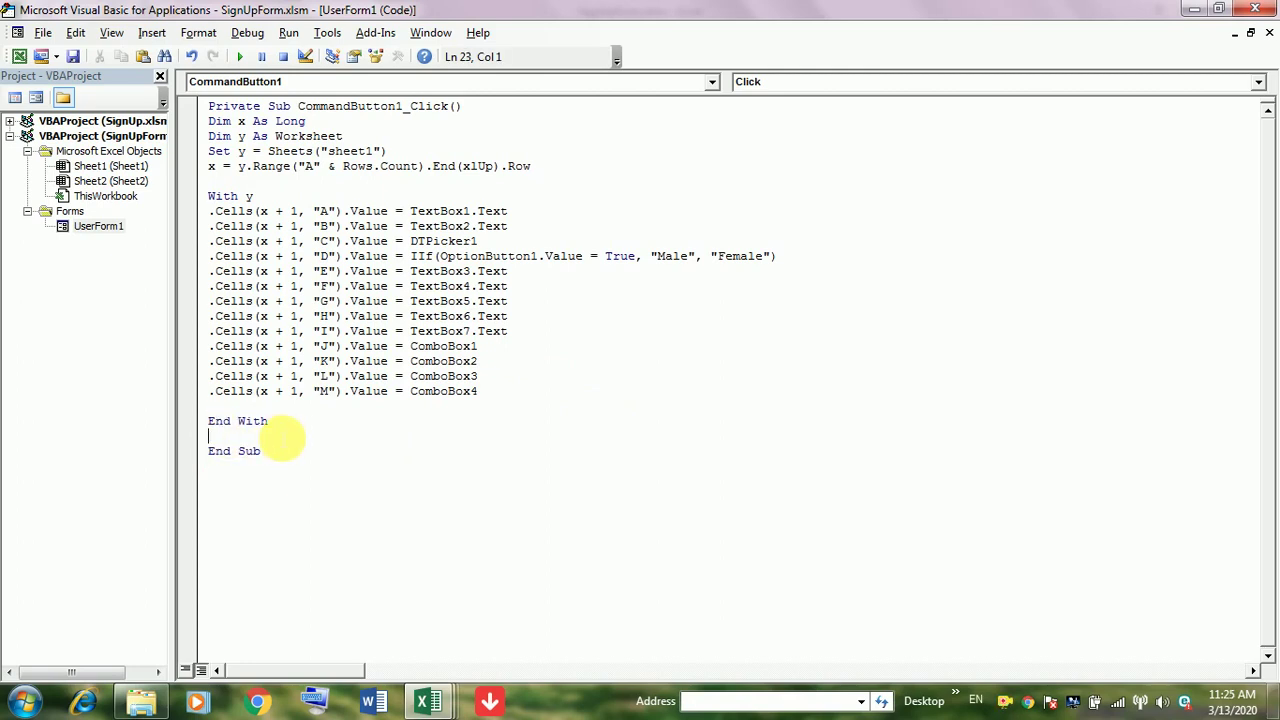
text(UPLOAD )
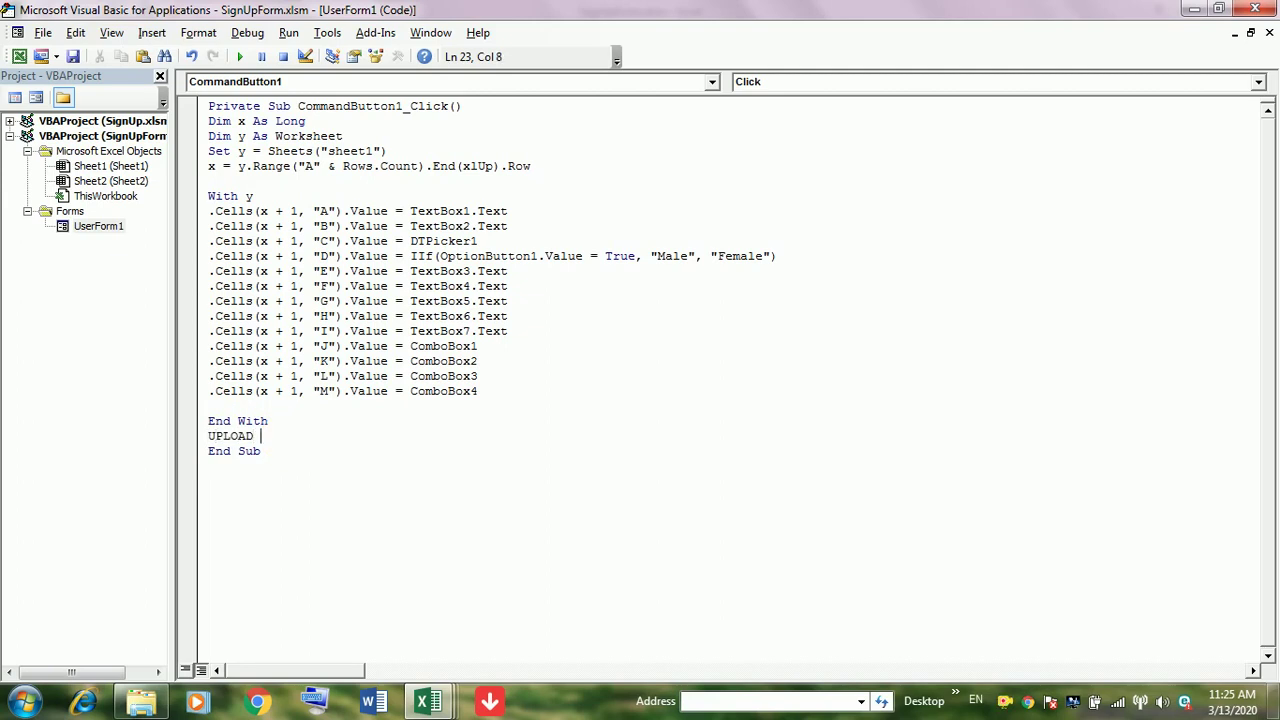
text(Me)
key(Return)
text(US)
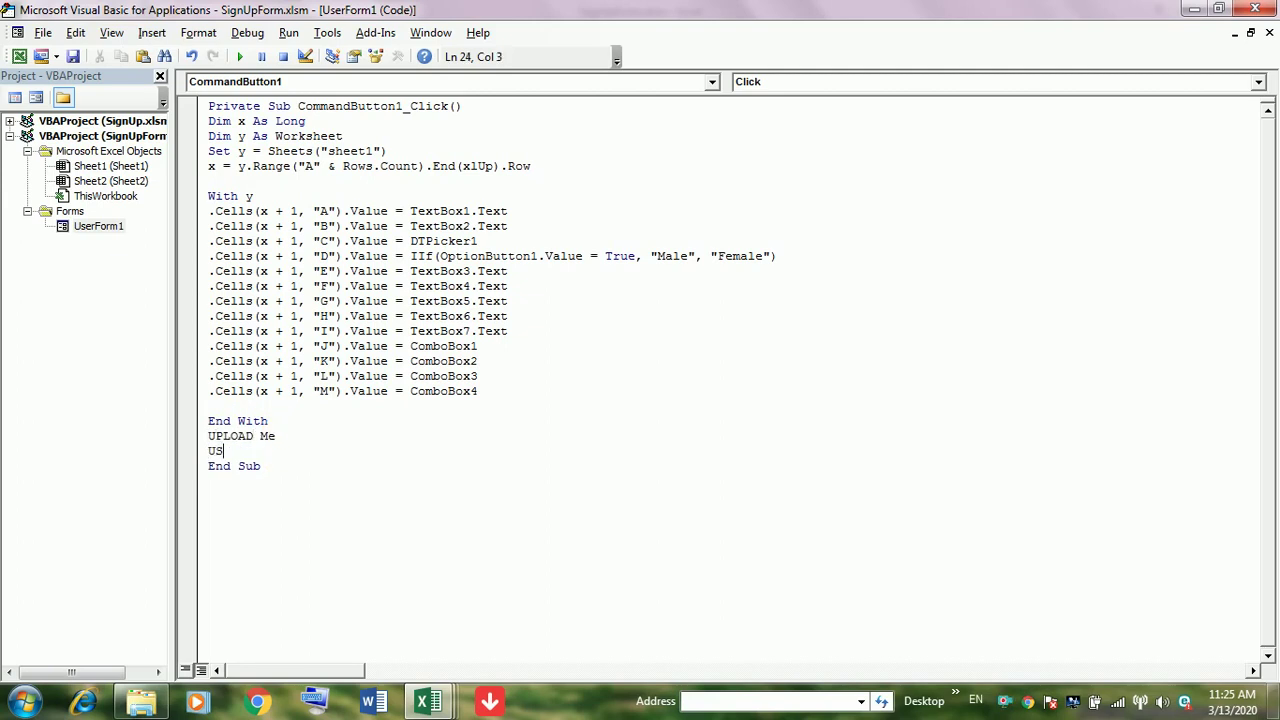
text(ERFORM)
text(1.SHOW)
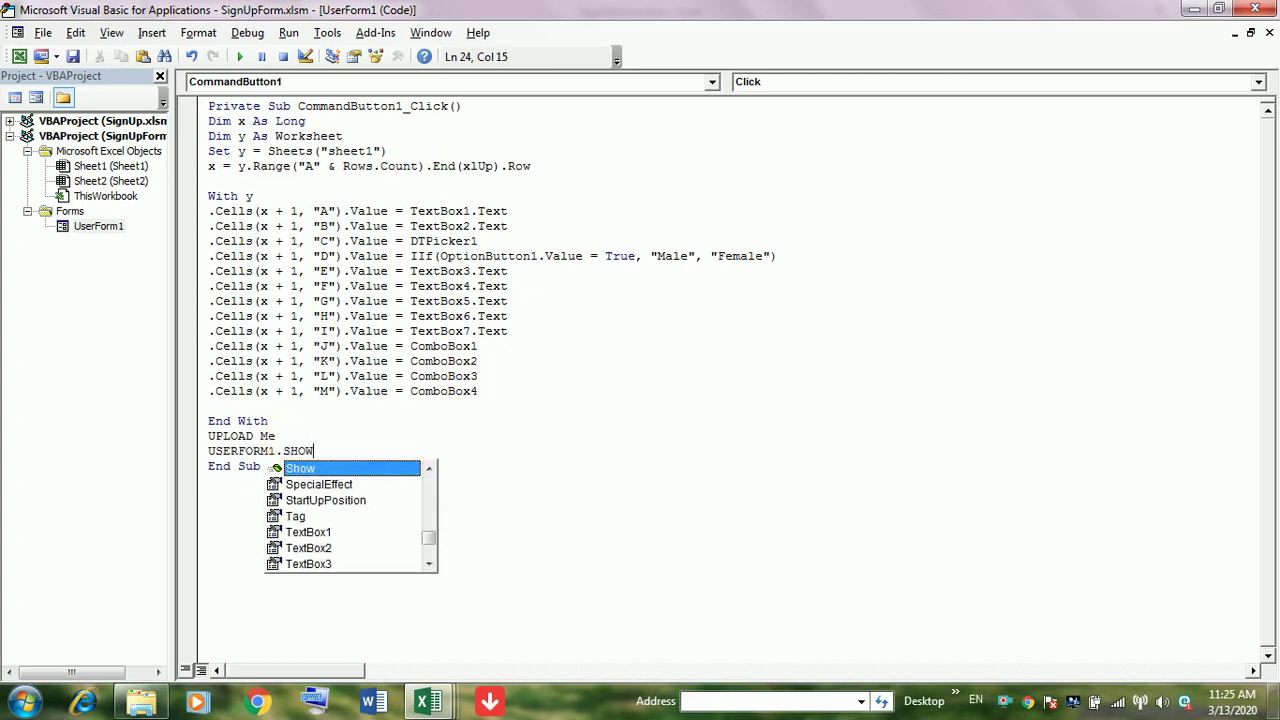
click(456, 443)
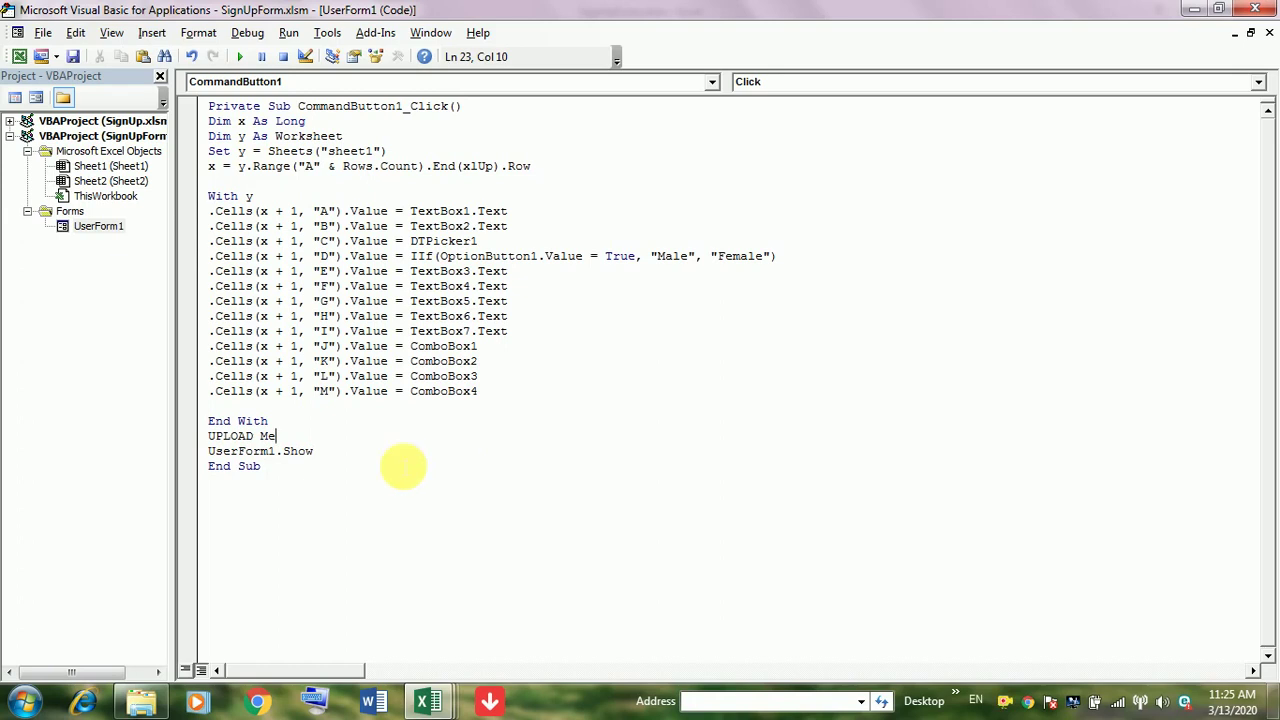
click(346, 462)
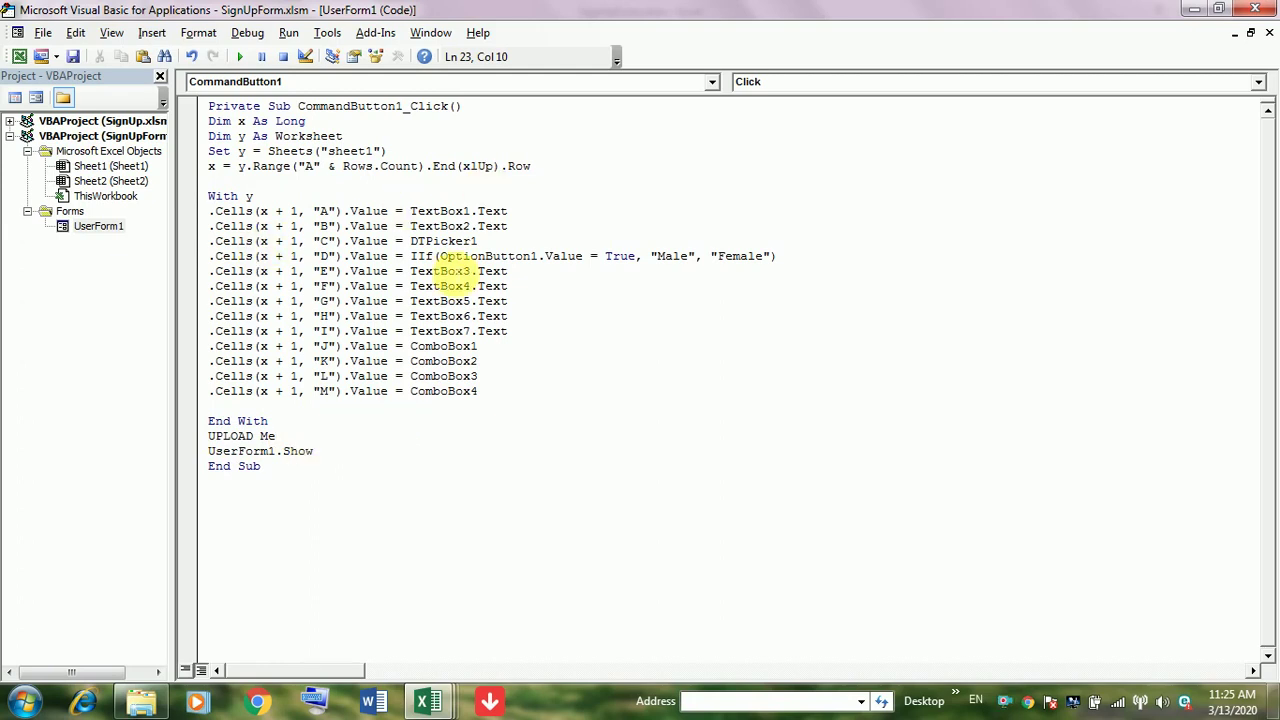
Review the handler by highlighting TextBox1, columns A and B, gender, ComboBox4 and the closing lines.
click(515, 214)
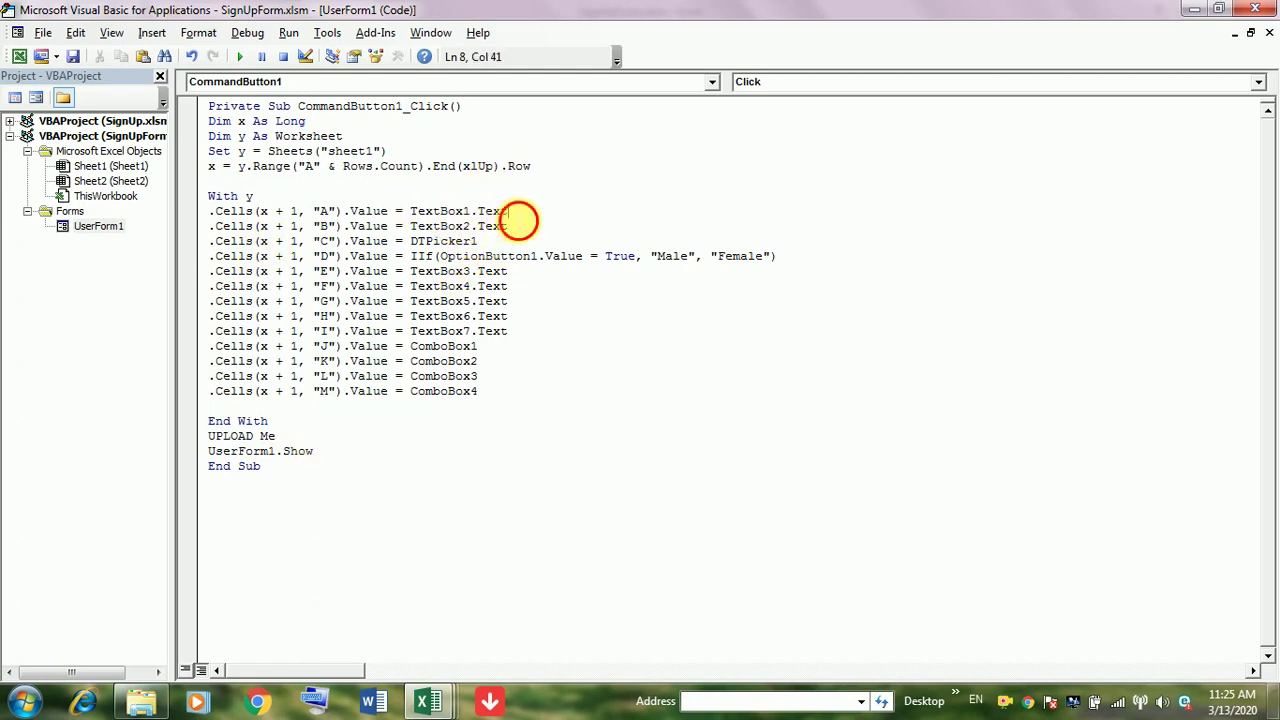
drag(519, 221, 421, 212)
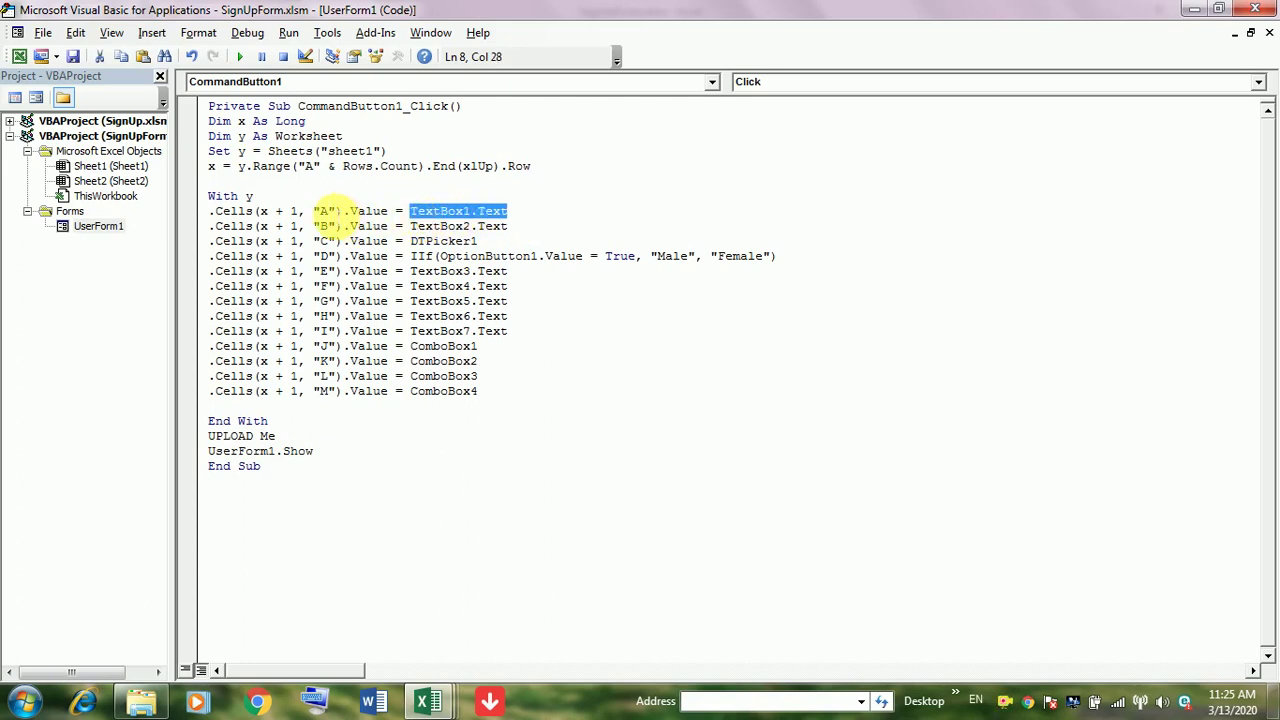
click(330, 211)
drag(329, 211, 319, 211)
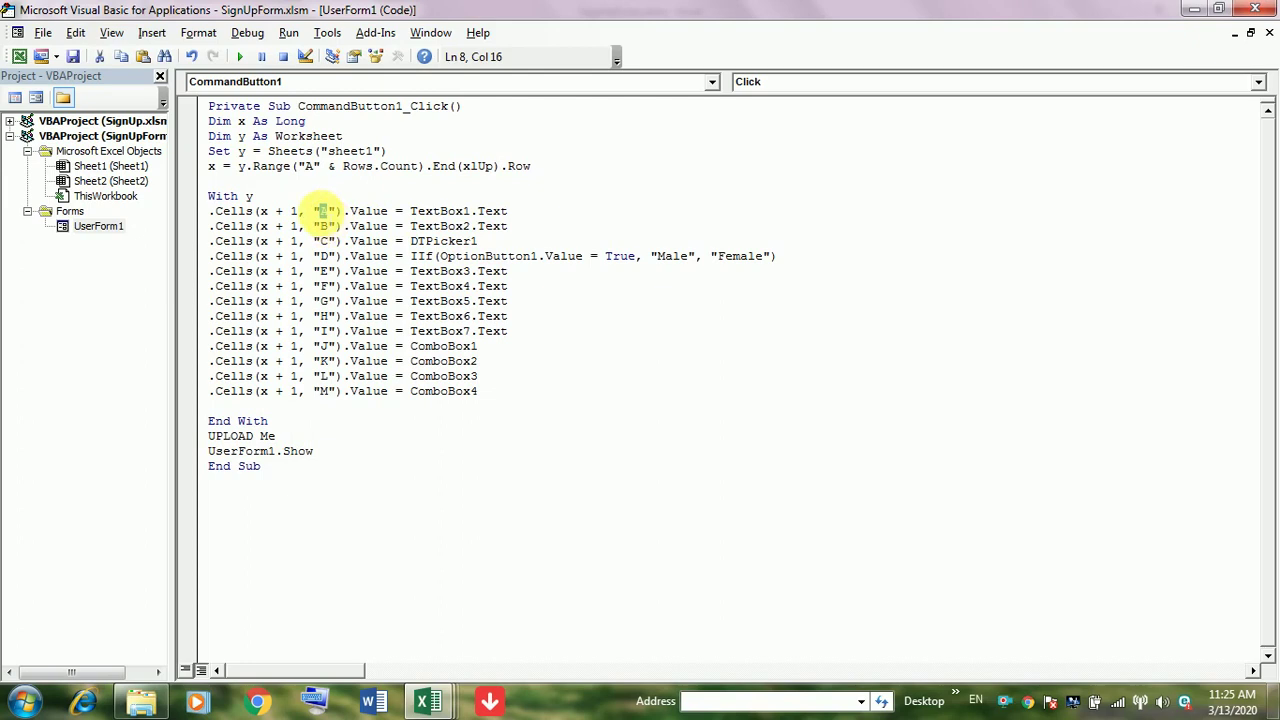
click(326, 226)
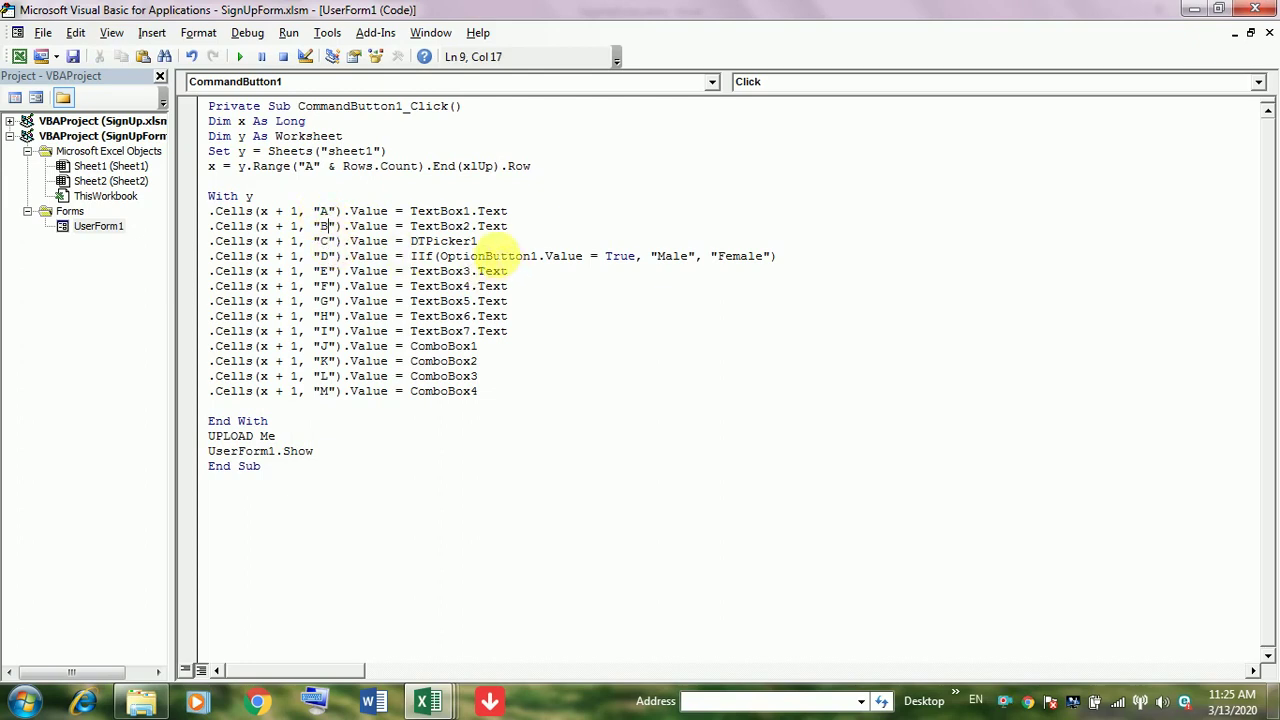
click(488, 243)
drag(488, 243, 410, 257)
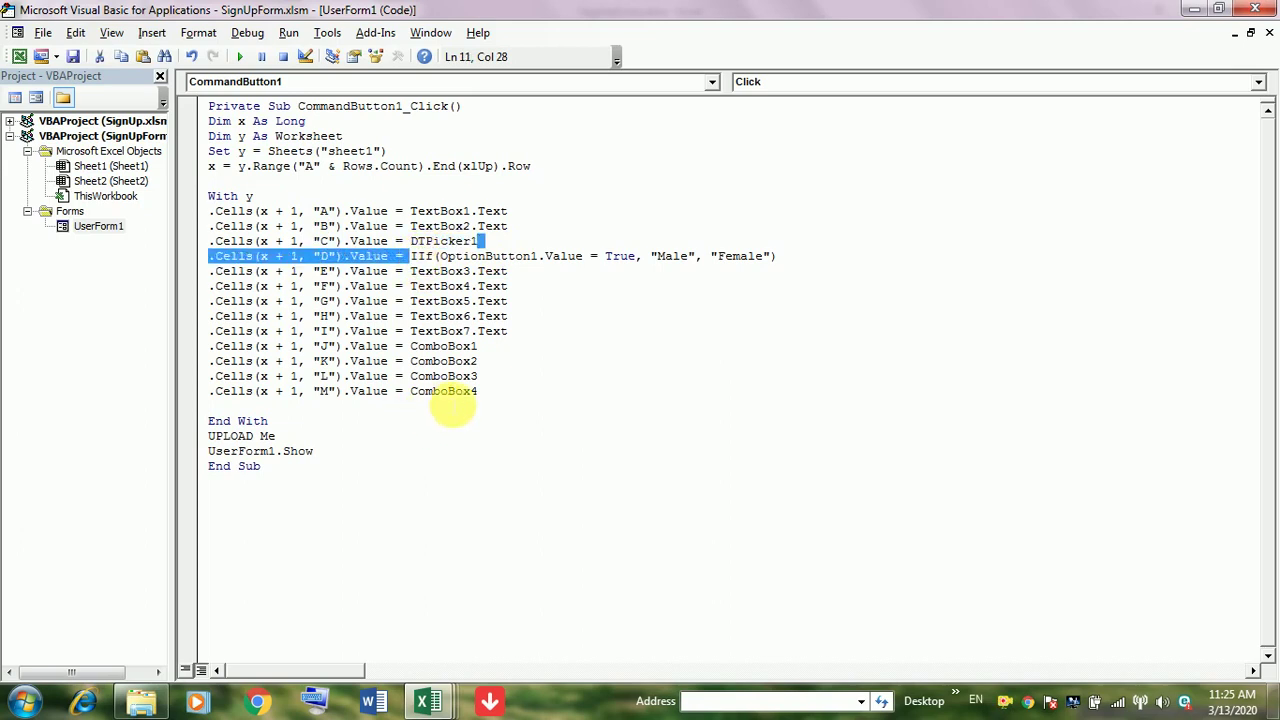
click(488, 395)
drag(428, 400, 408, 393)
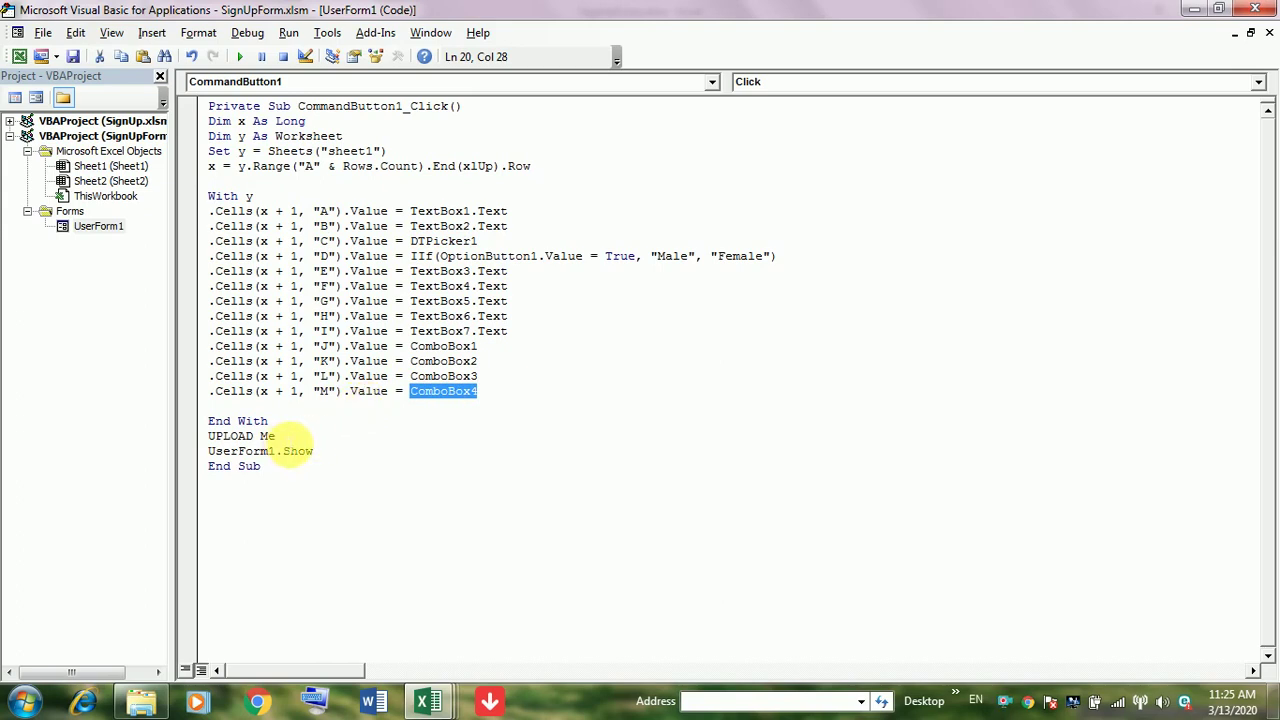
click(277, 437)
drag(277, 437, 210, 444)
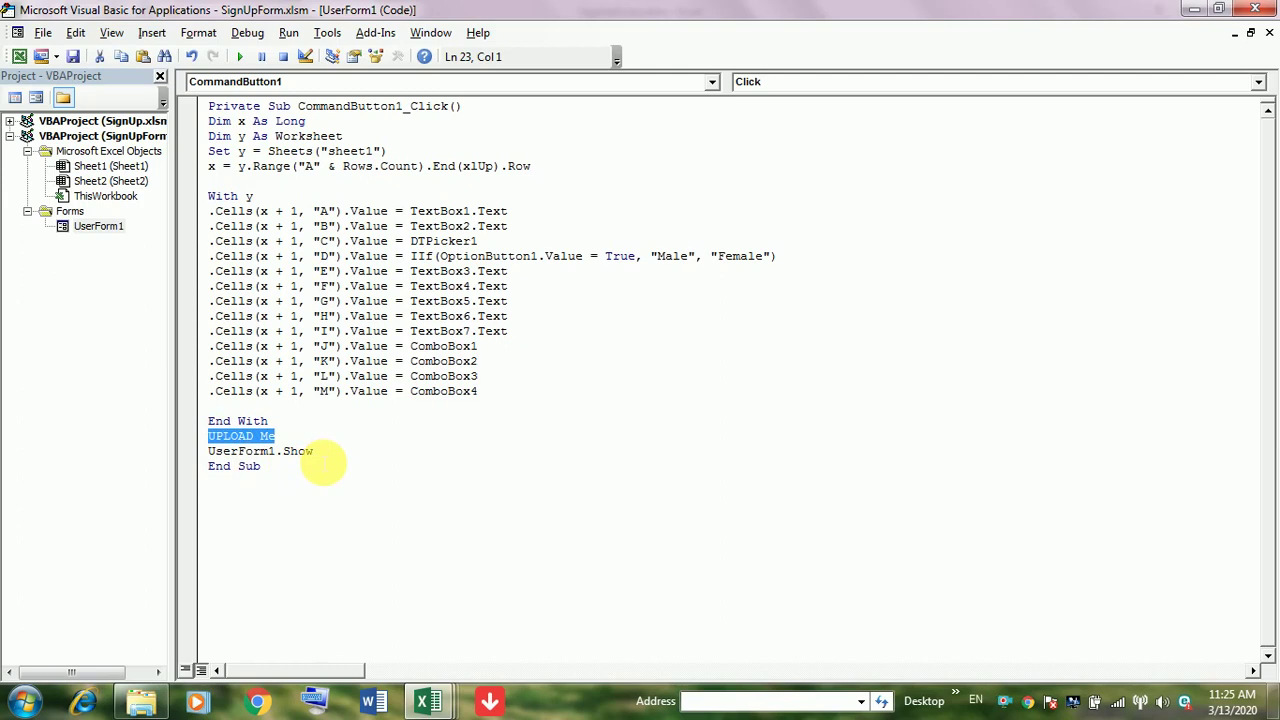
drag(316, 453, 210, 458)
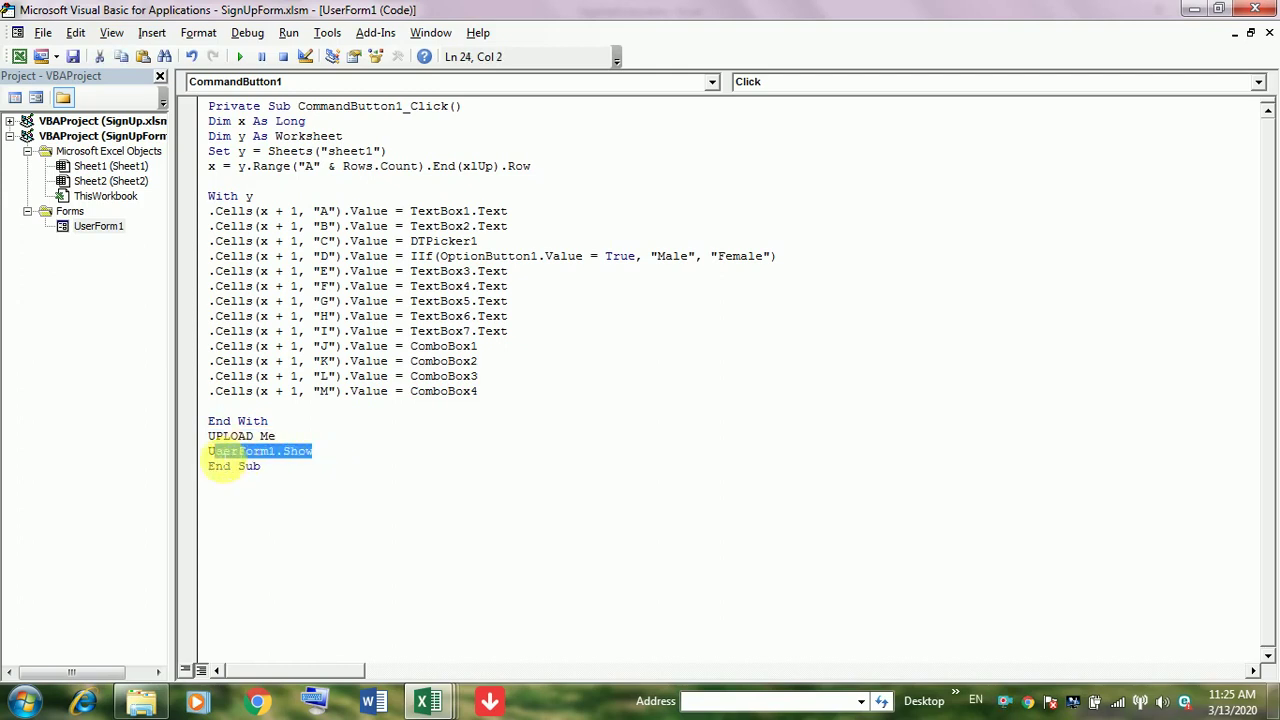
Retype UPLOAD Me as Upload Me and add a new line below End Sub.
click(255, 437)
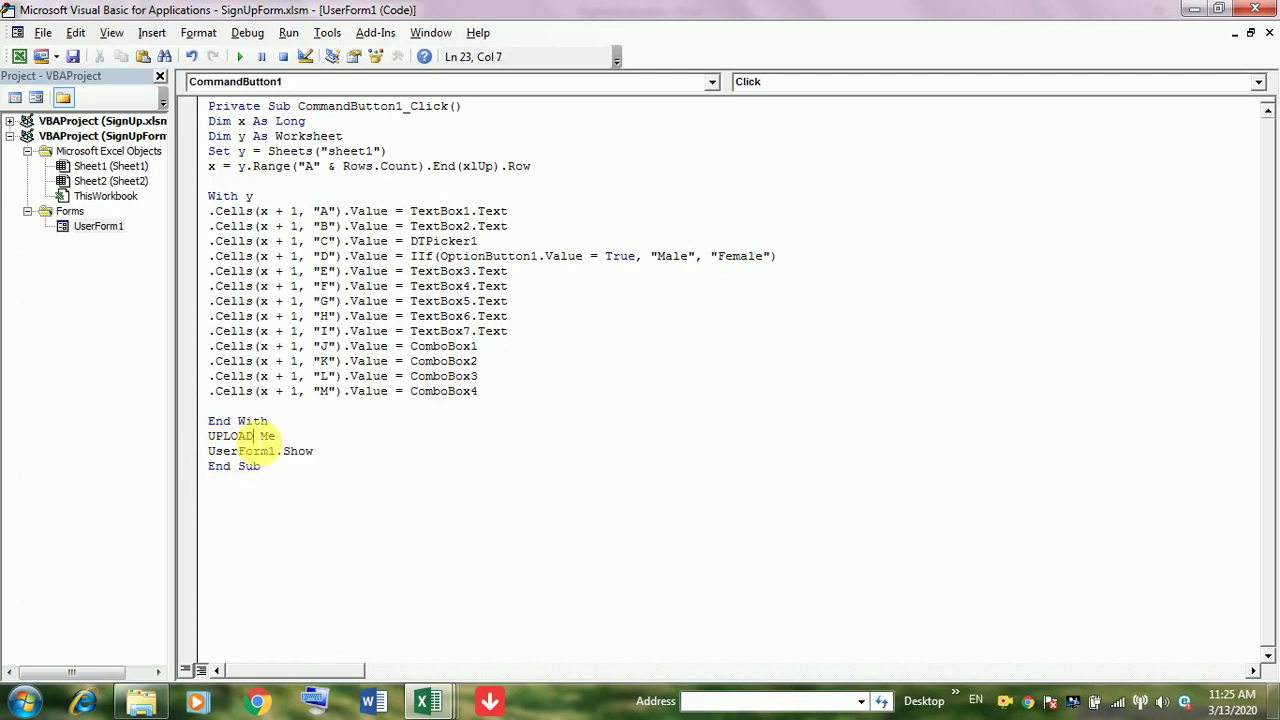
key(BackSpace)
key(BackSpace)
key(BackSpace)
text(pl)
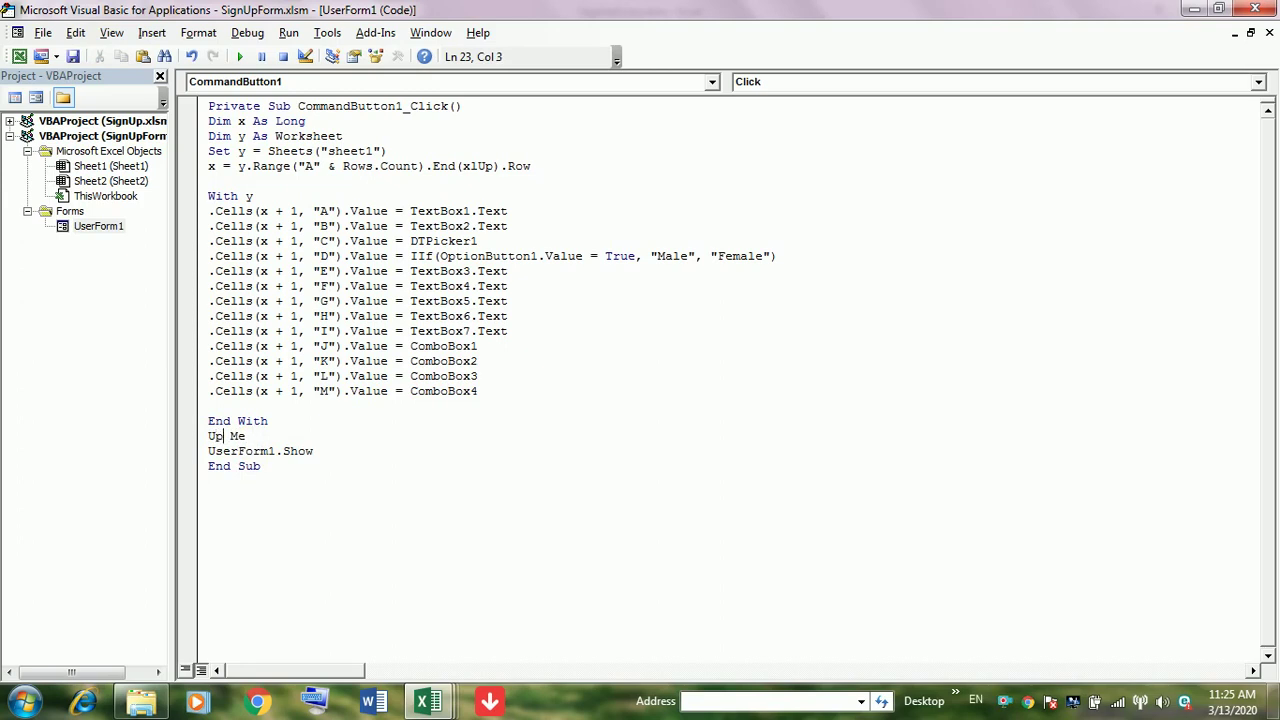
text(oad)
click(320, 468)
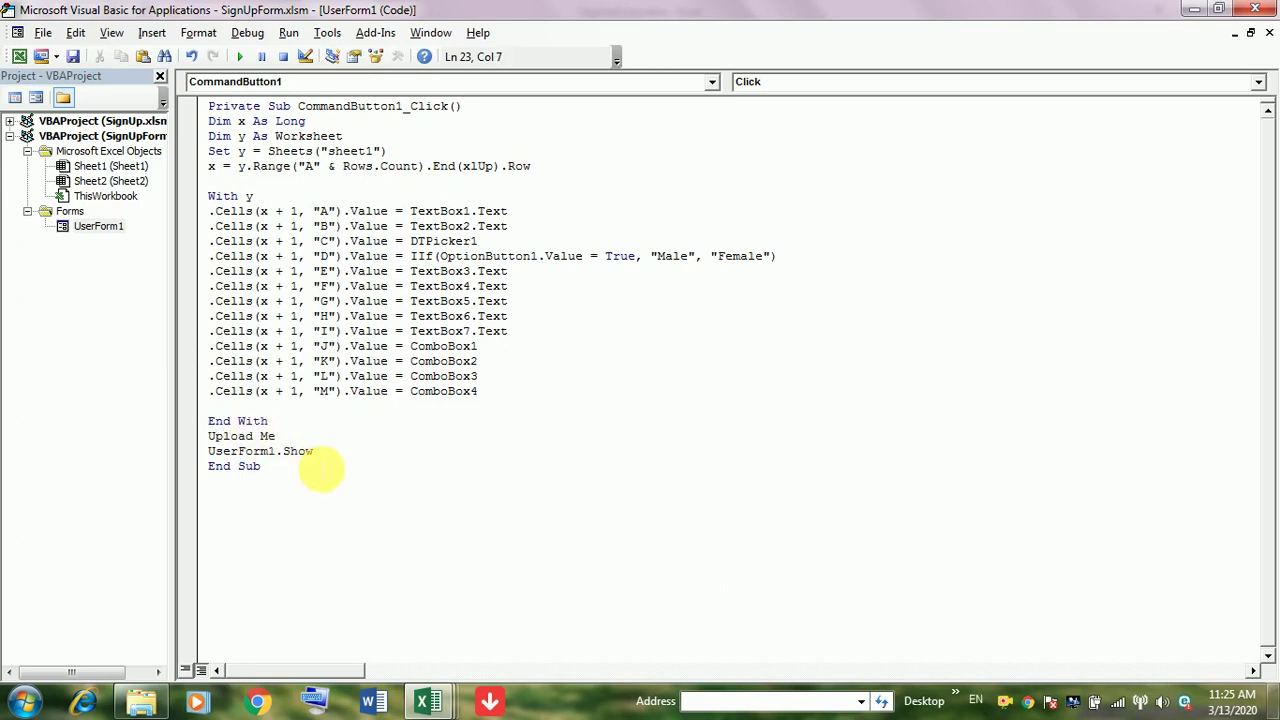
click(330, 488)
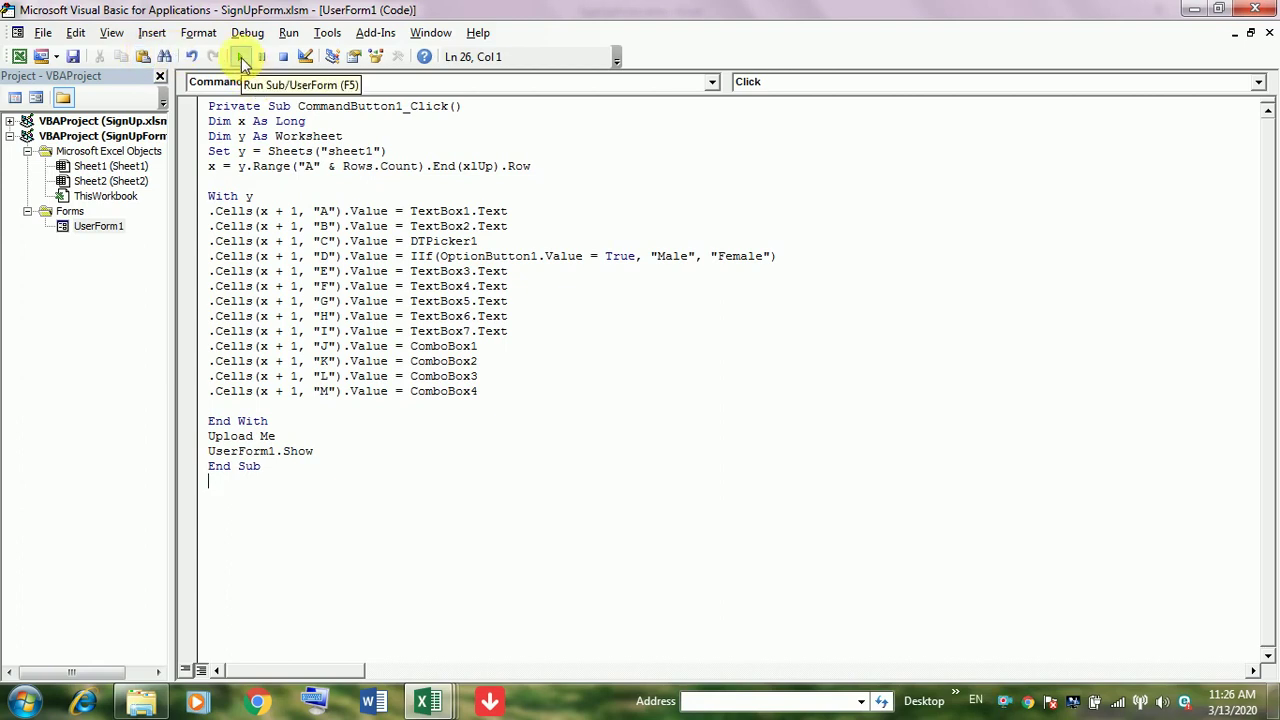
Run the sign-up form and enter the user's first and last name.
click(241, 62)
click(477, 231)
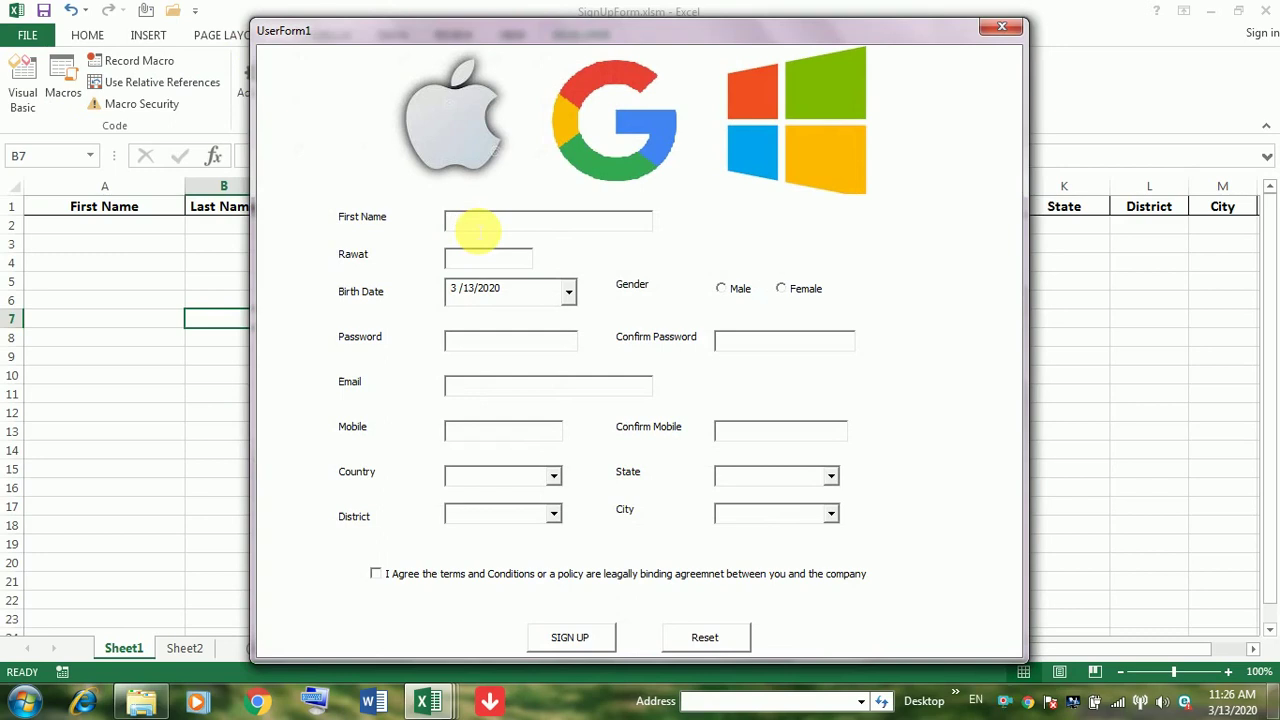
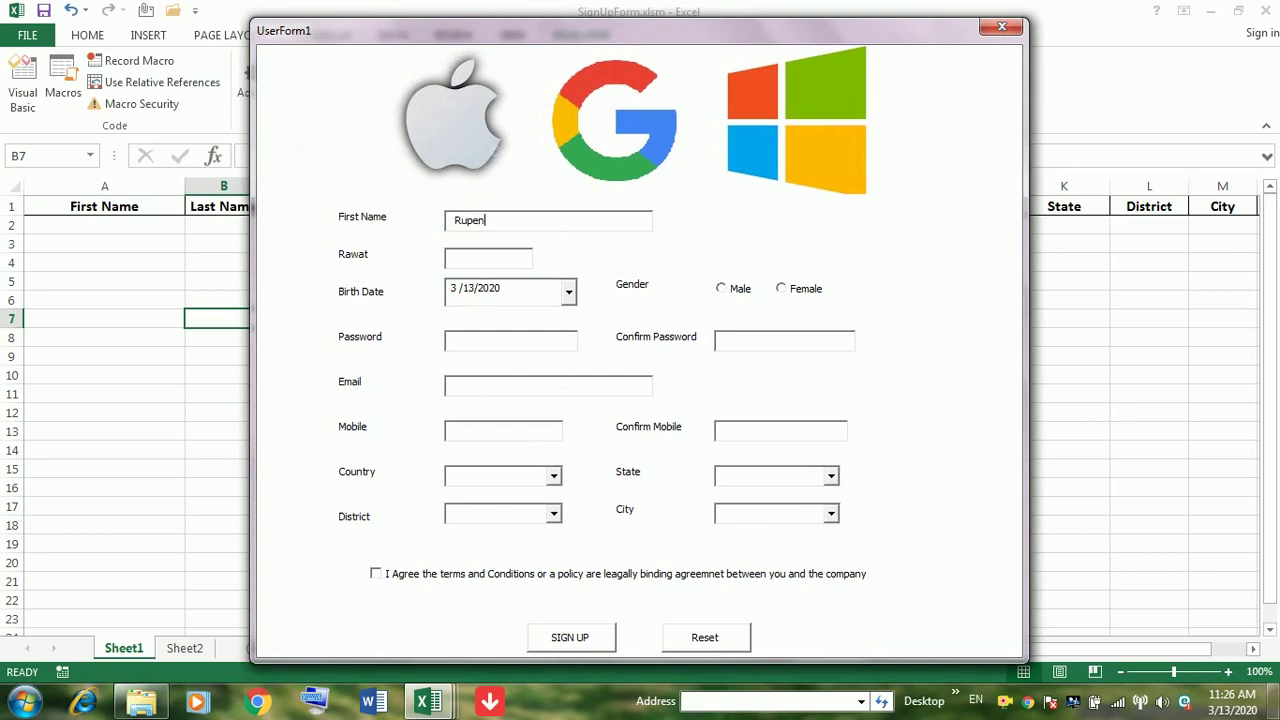
click(466, 260)
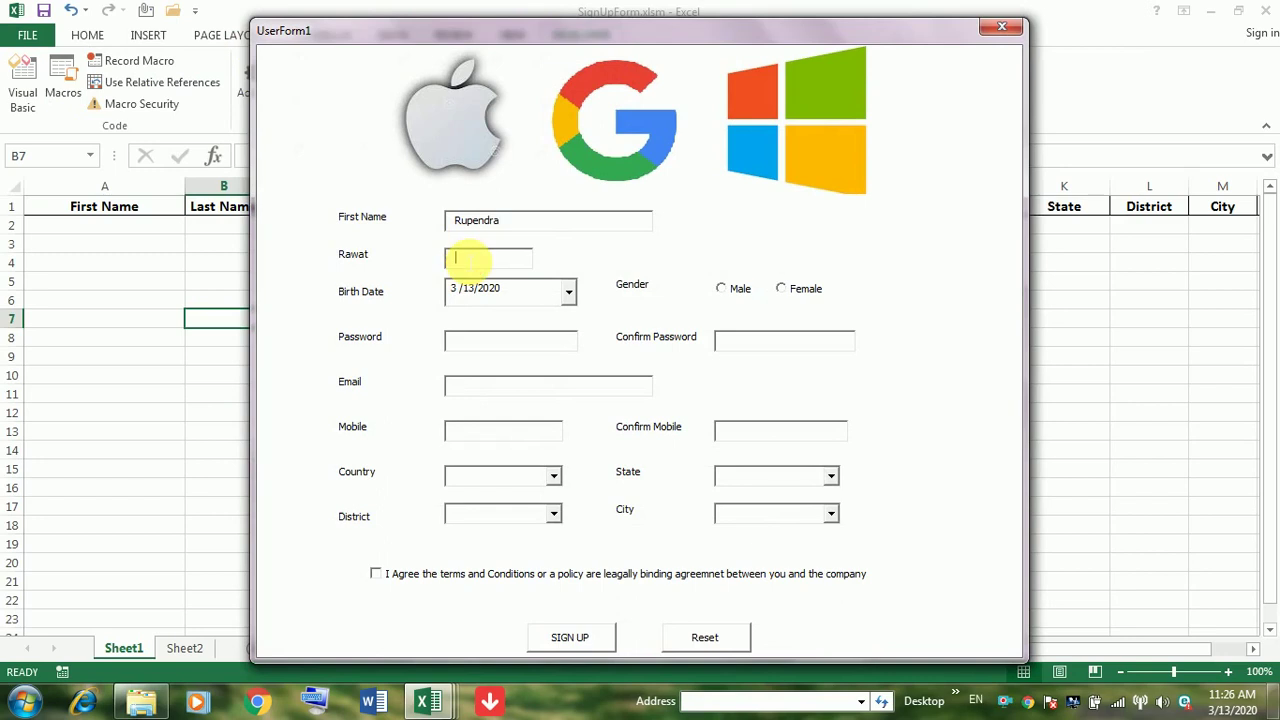
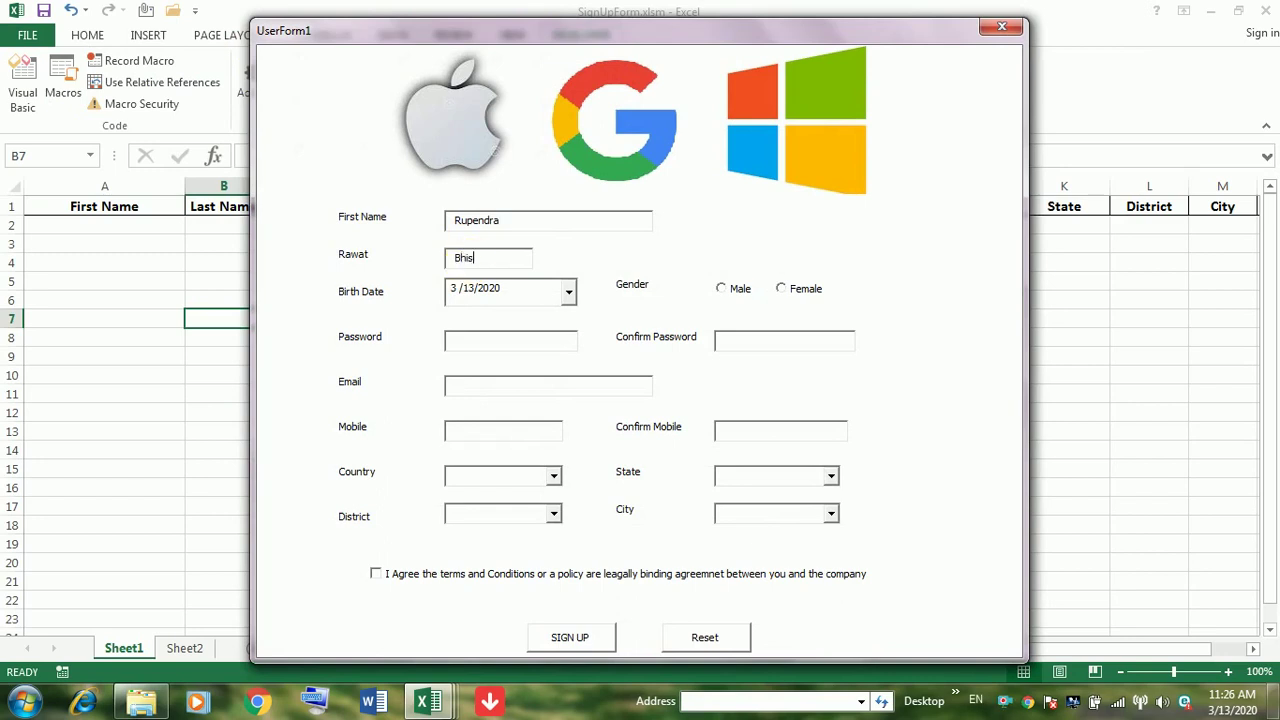
Set the birth date to 3/21/2012 in the calendar and choose Male as gender.
click(568, 291)
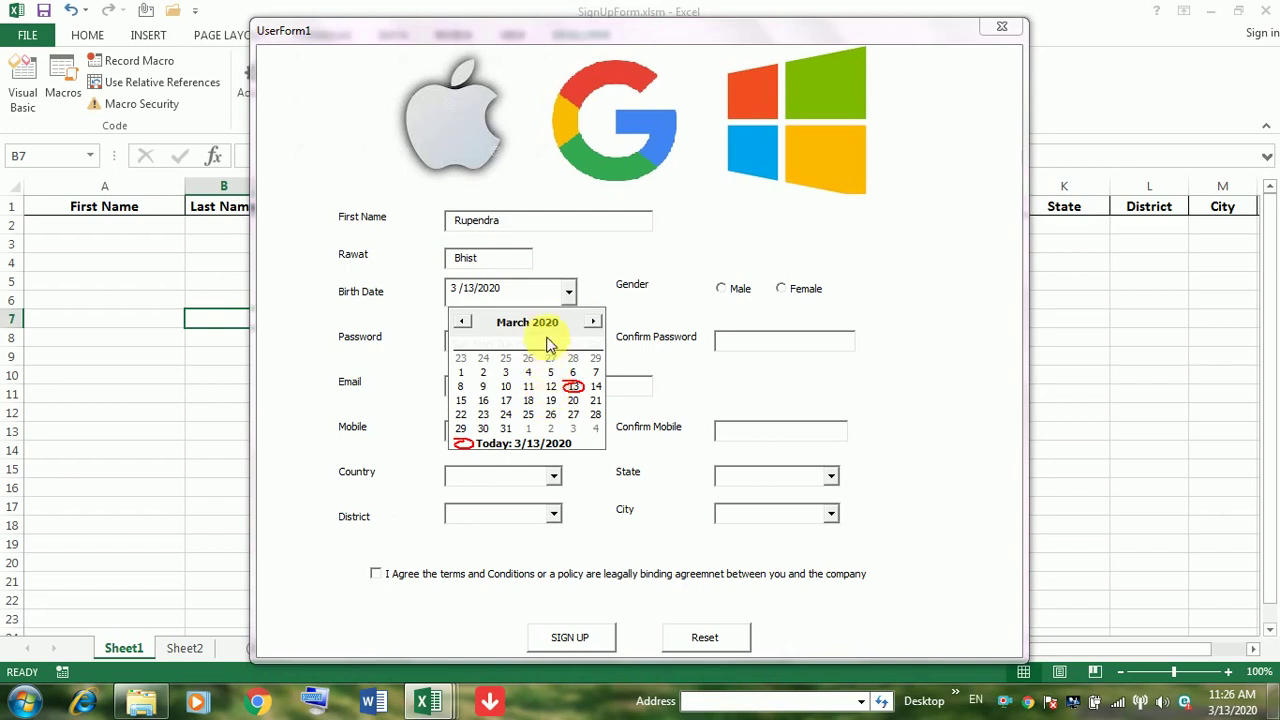
click(548, 323)
click(572, 329)
click(572, 329)
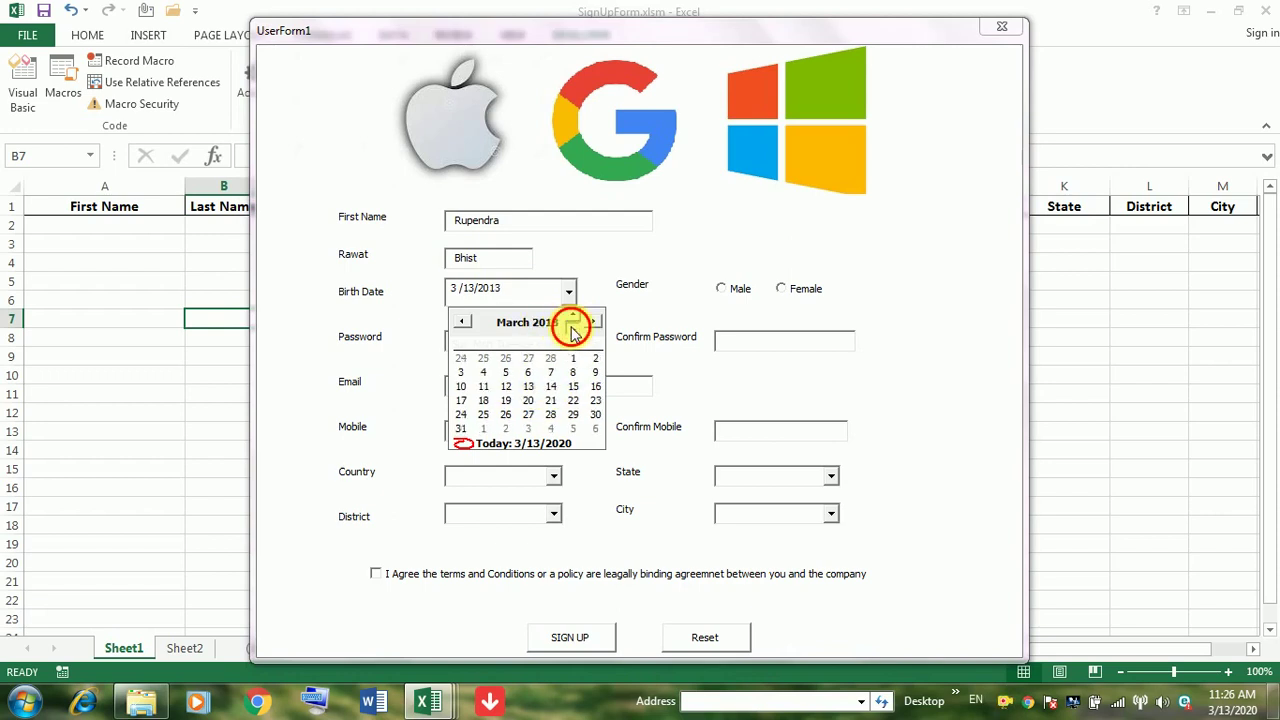
click(572, 329)
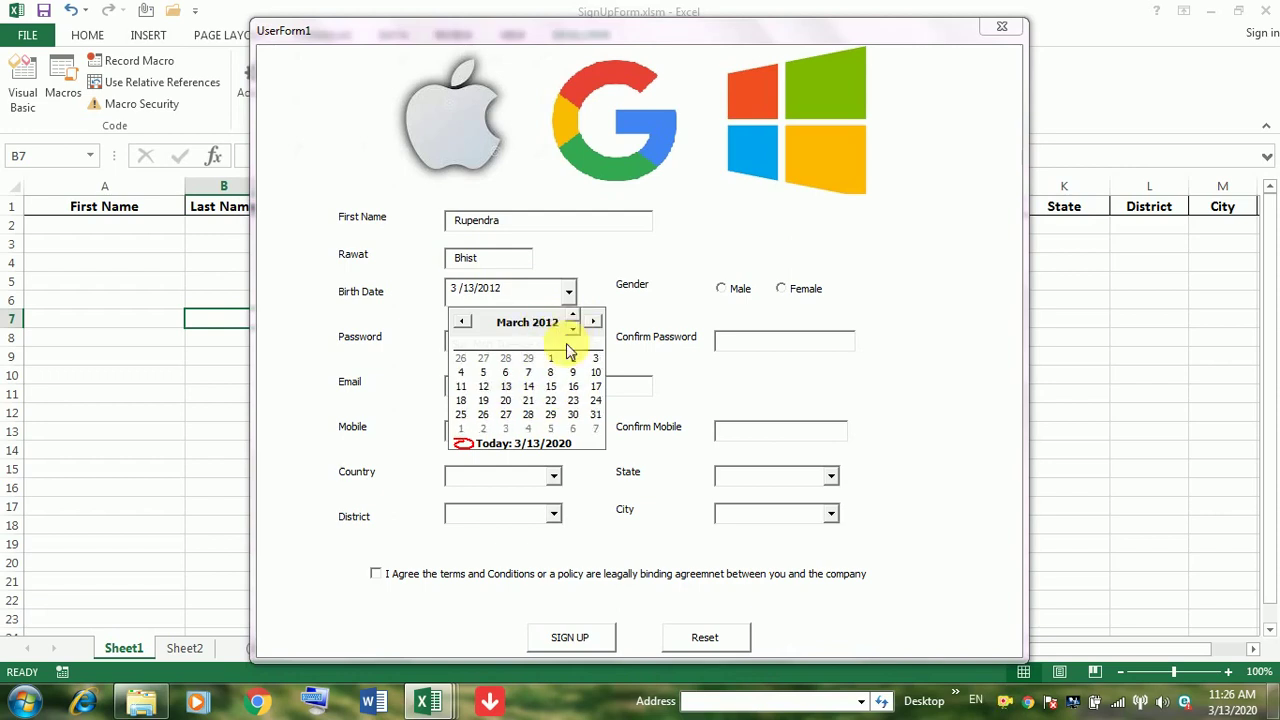
click(528, 400)
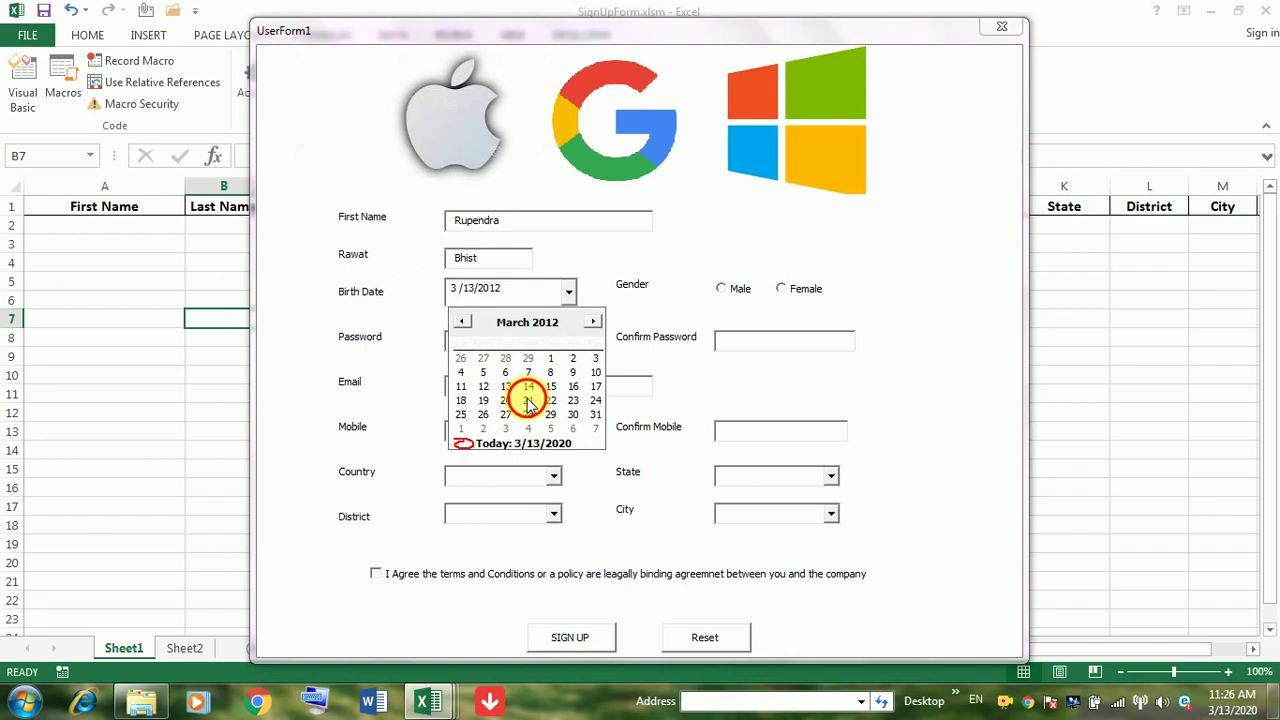
click(734, 290)
Enter a matching password in both password fields and fill in the user's e-mail.
click(476, 351)
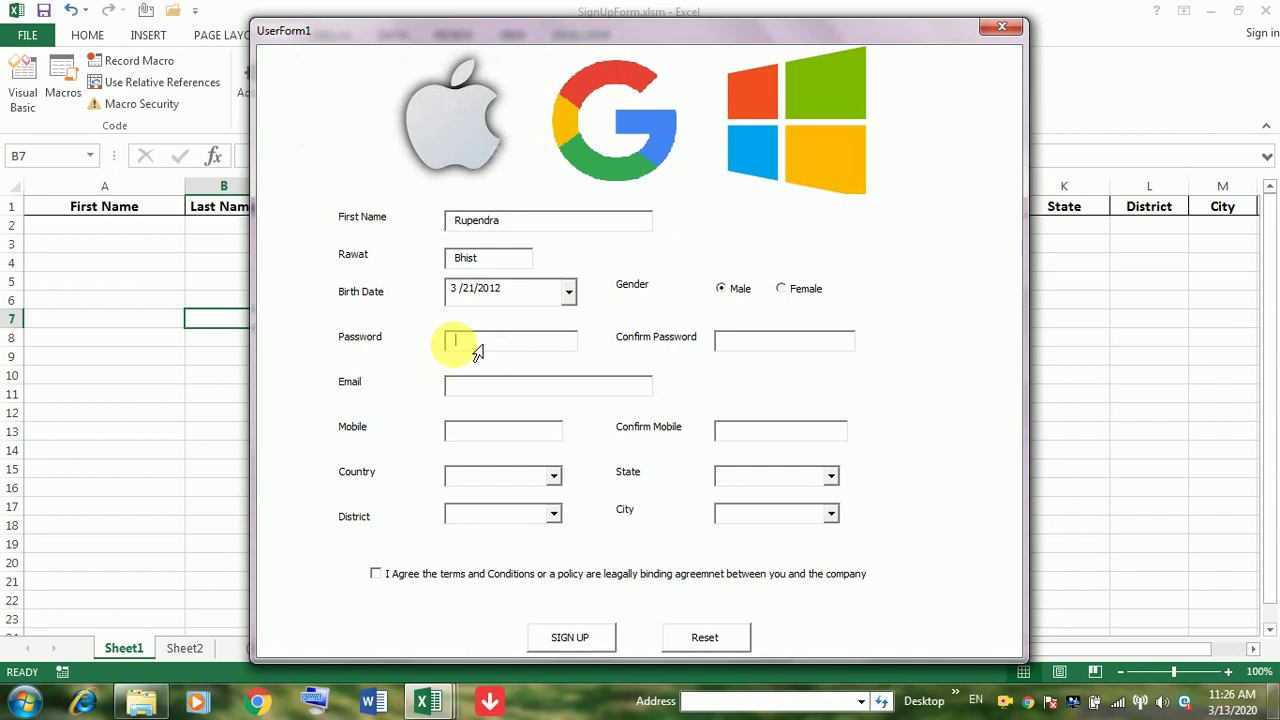
text(12345678)
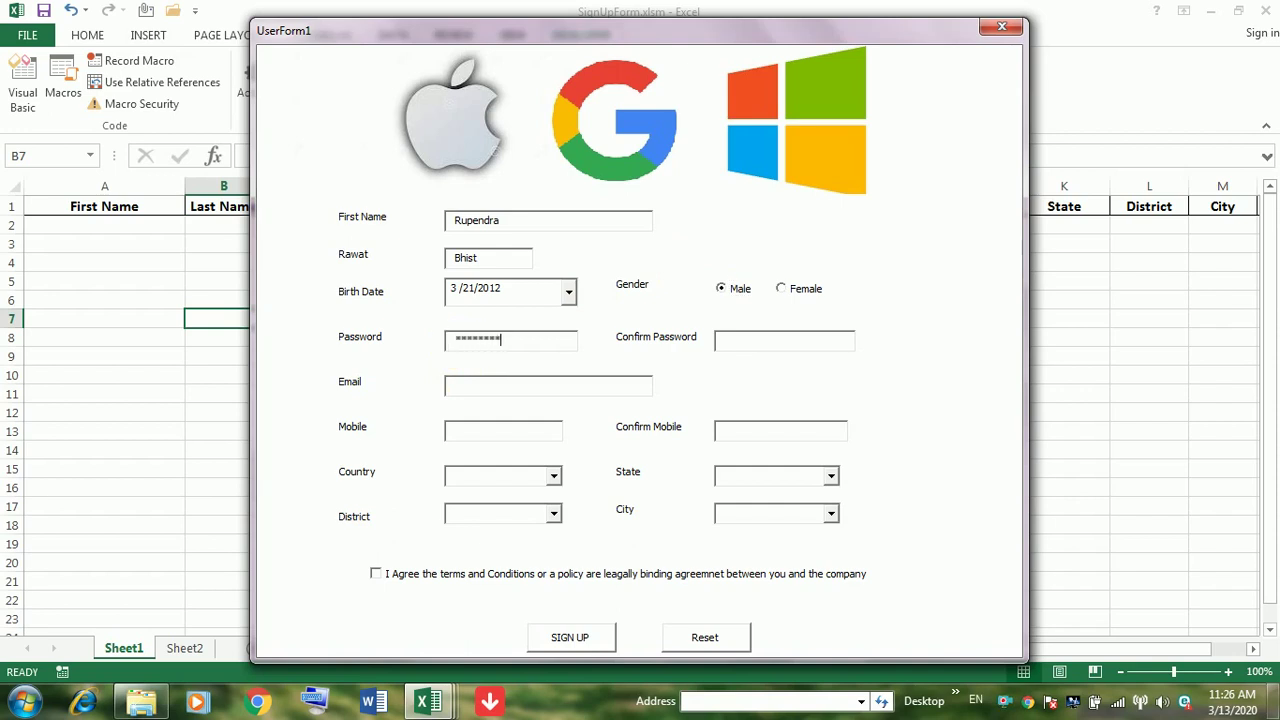
click(730, 337)
text(1234567)
text(8)
click(587, 394)
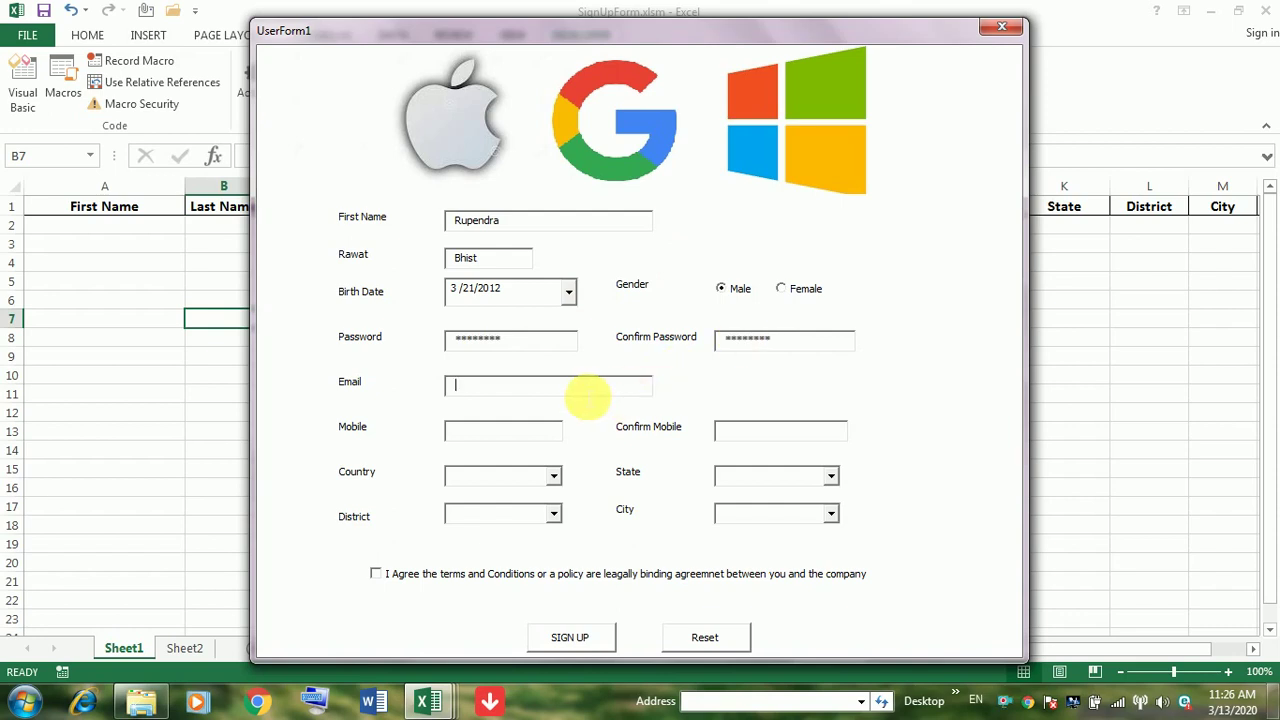
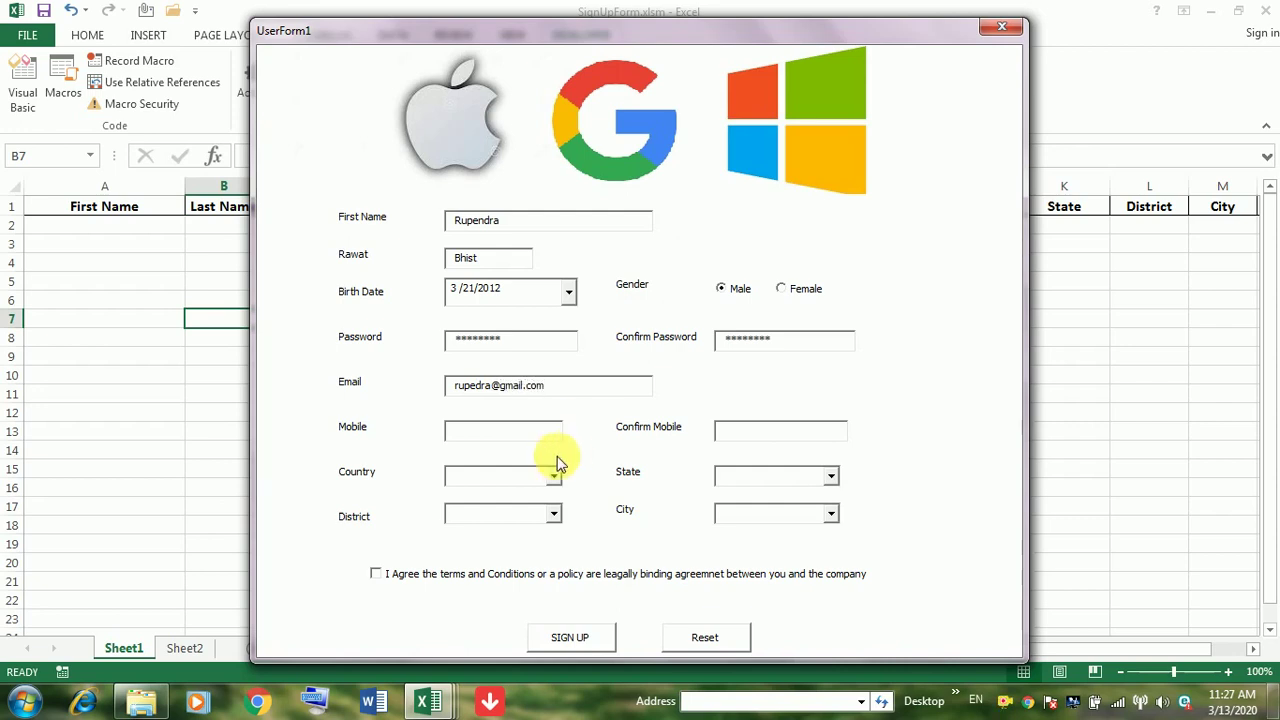
Enter the mobile number and copy it into the Confirm Mobile field.
click(517, 438)
text(9815)
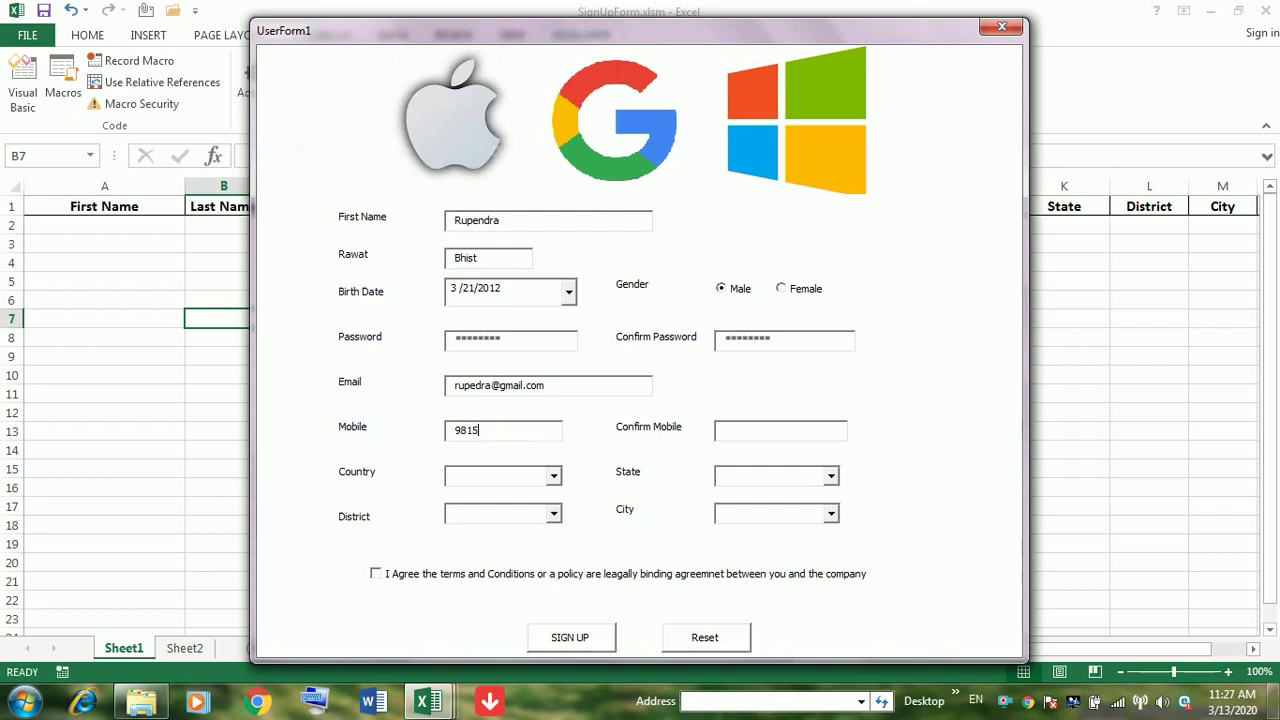
text(6XXX)
text(34)
drag(516, 432, 418, 445)
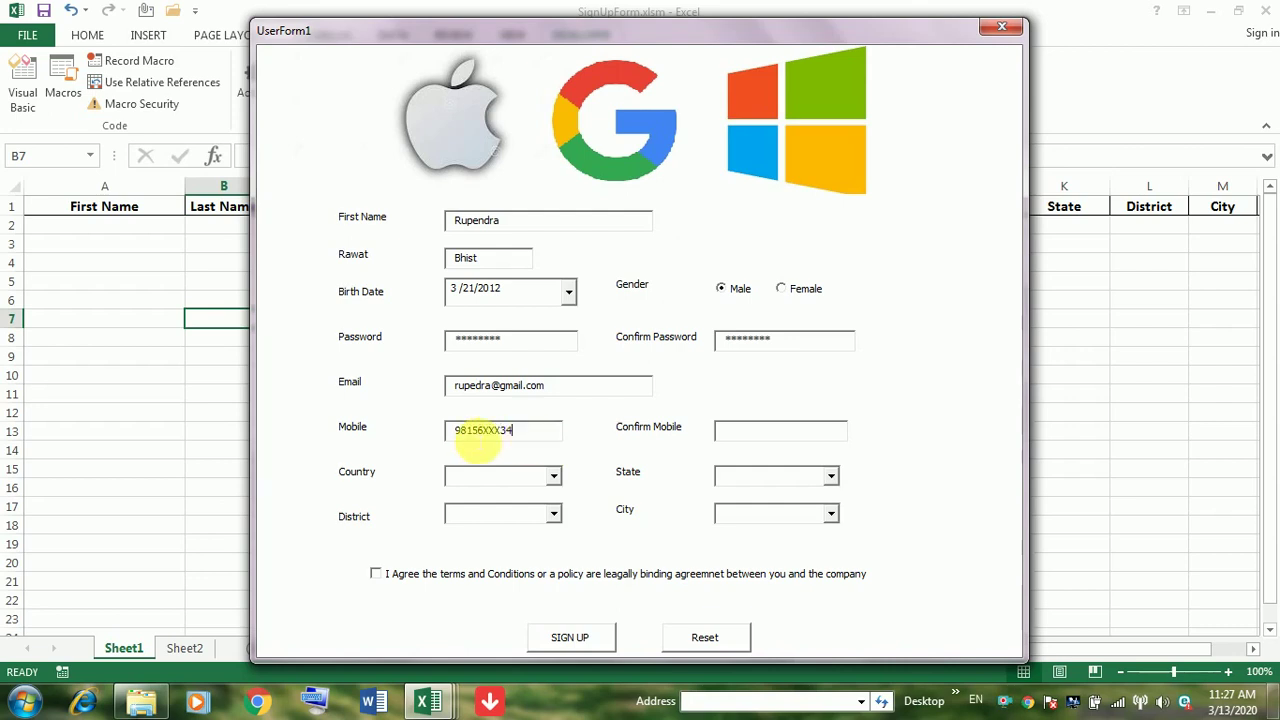
key(ctrl+c)
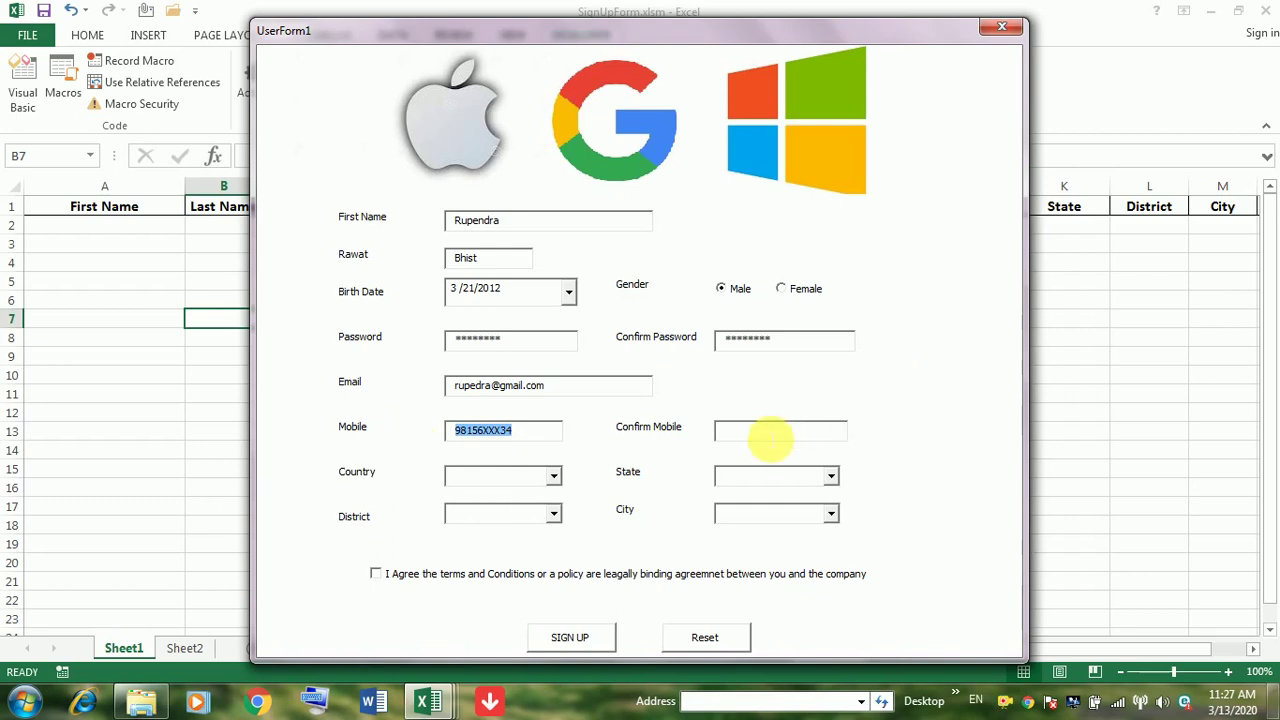
click(771, 432)
key(ctrl+v)
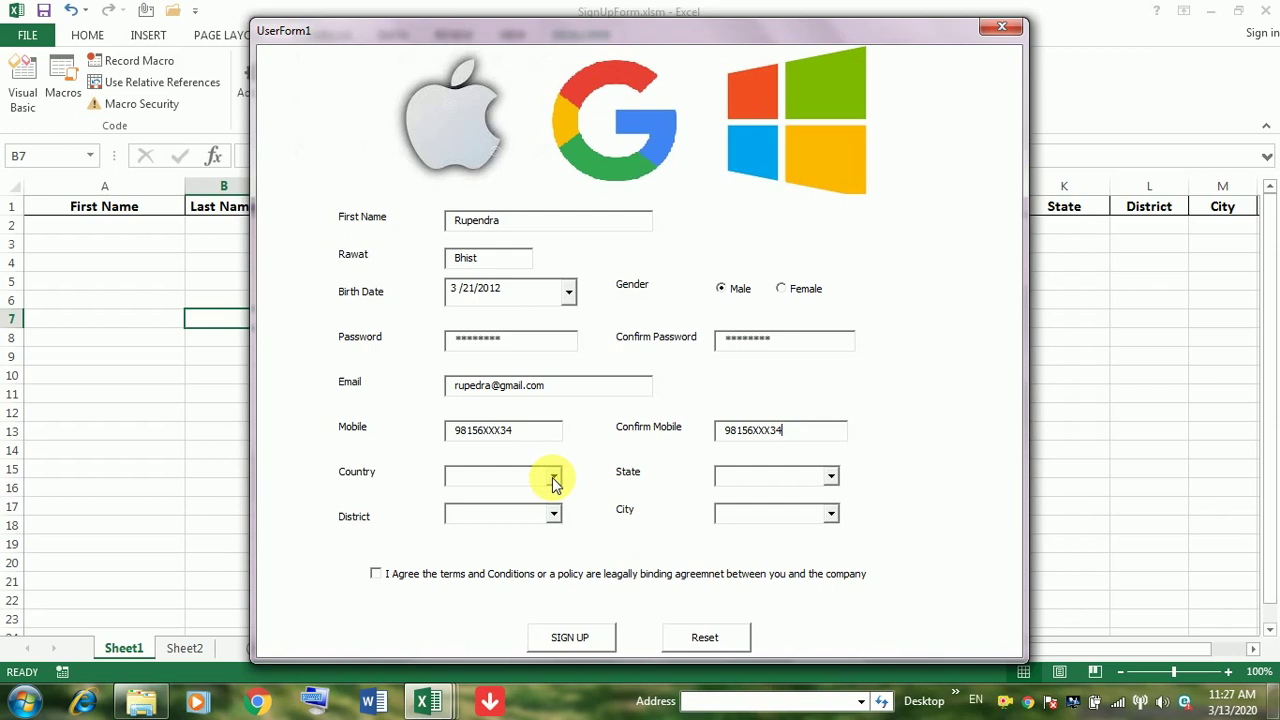
Submit the form, dismiss the compile error, and correct 'Upload Me' to 'Unload Me'.
click(596, 637)
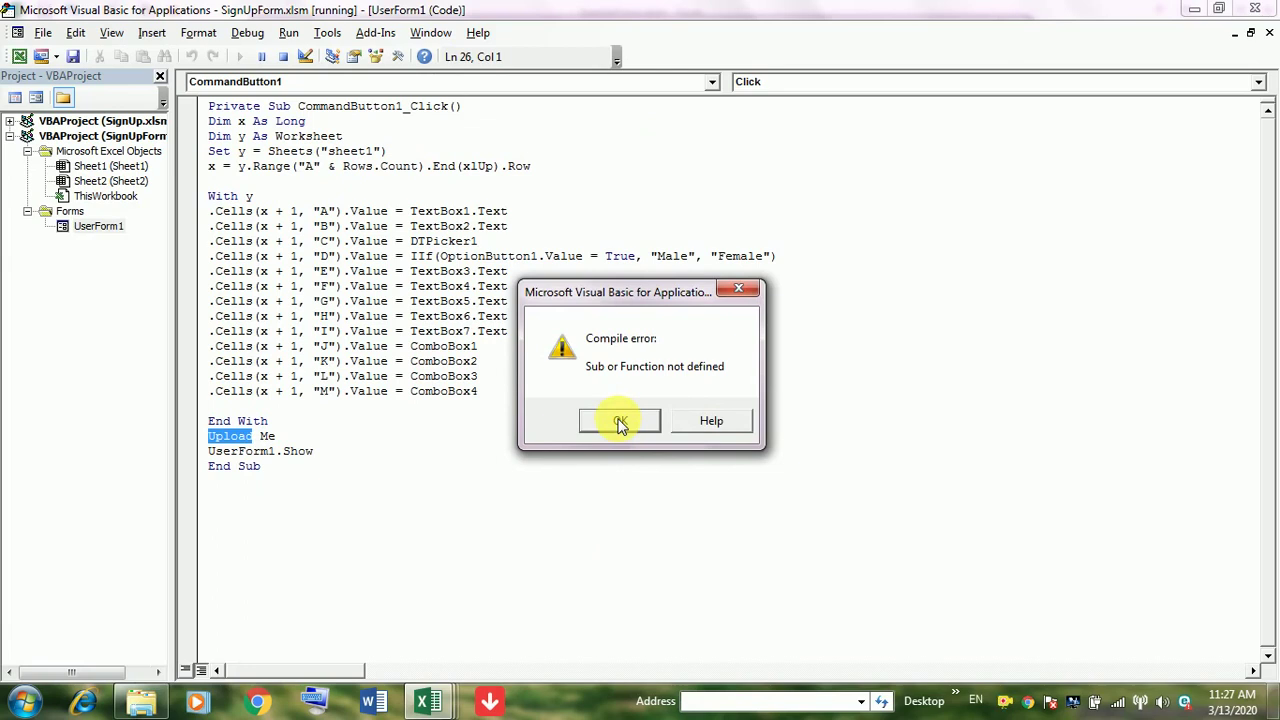
click(620, 424)
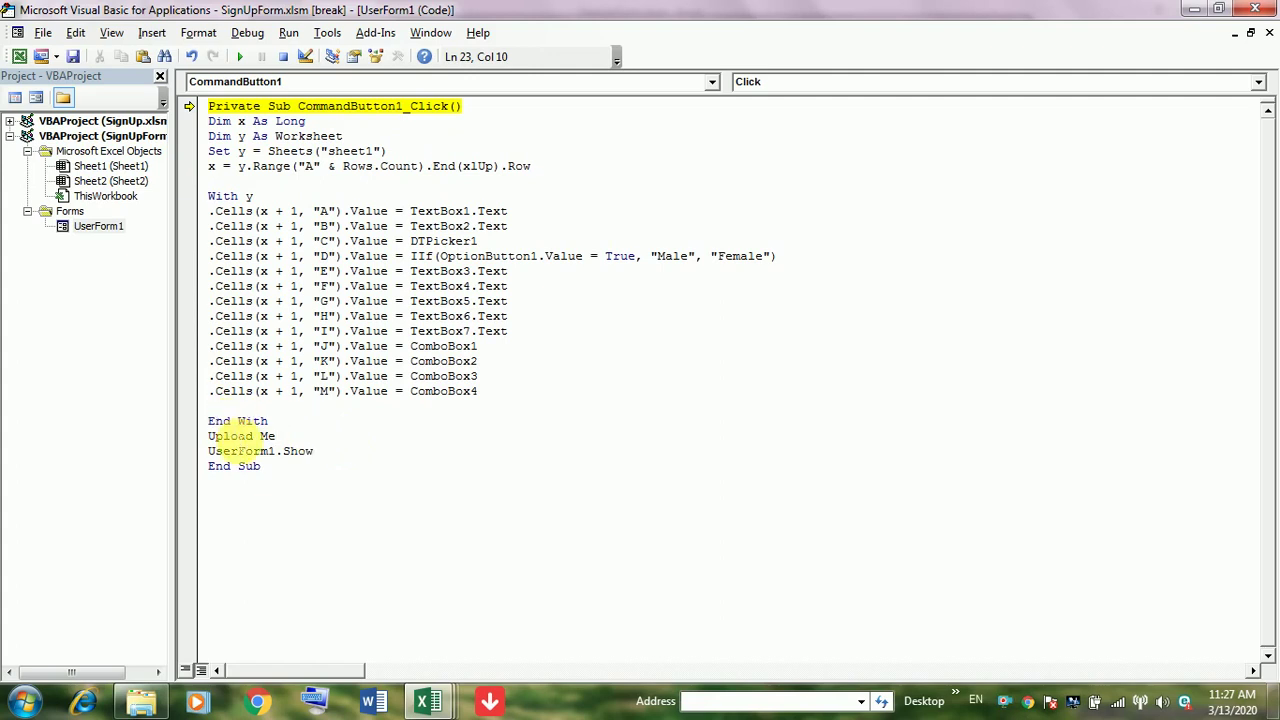
click(212, 436)
text(N)
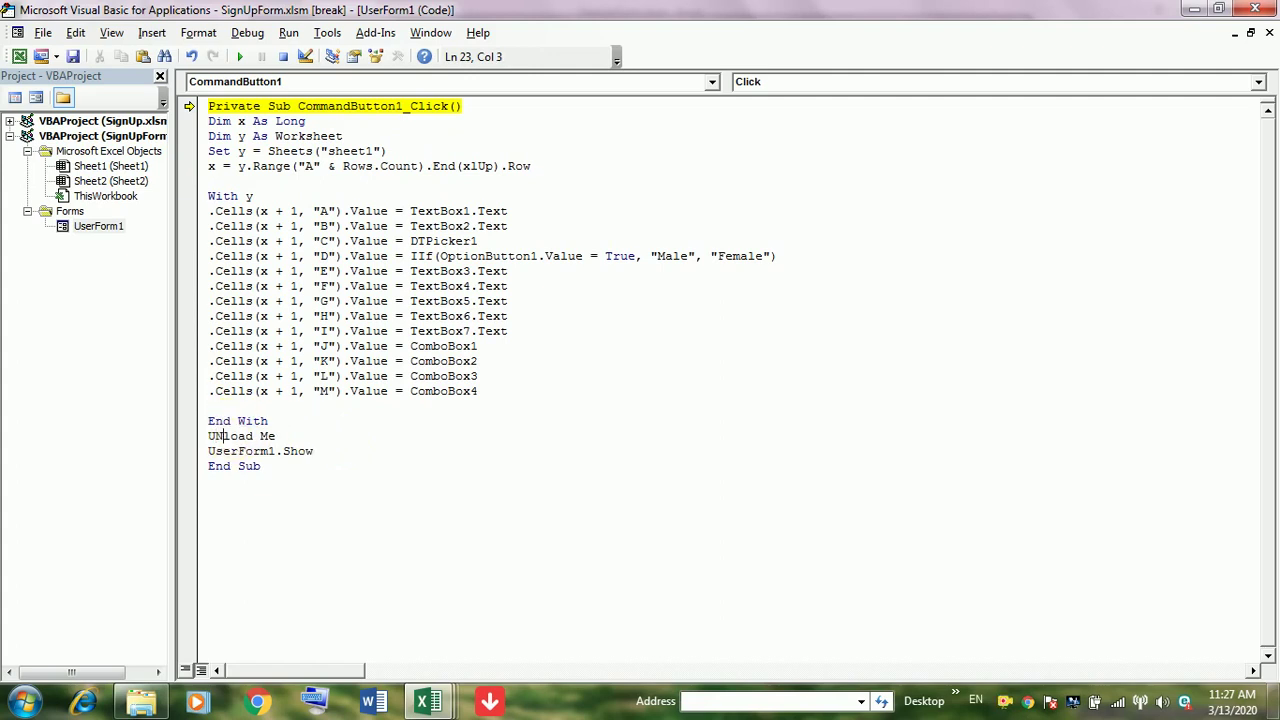
key(BackSpace)
text(n)
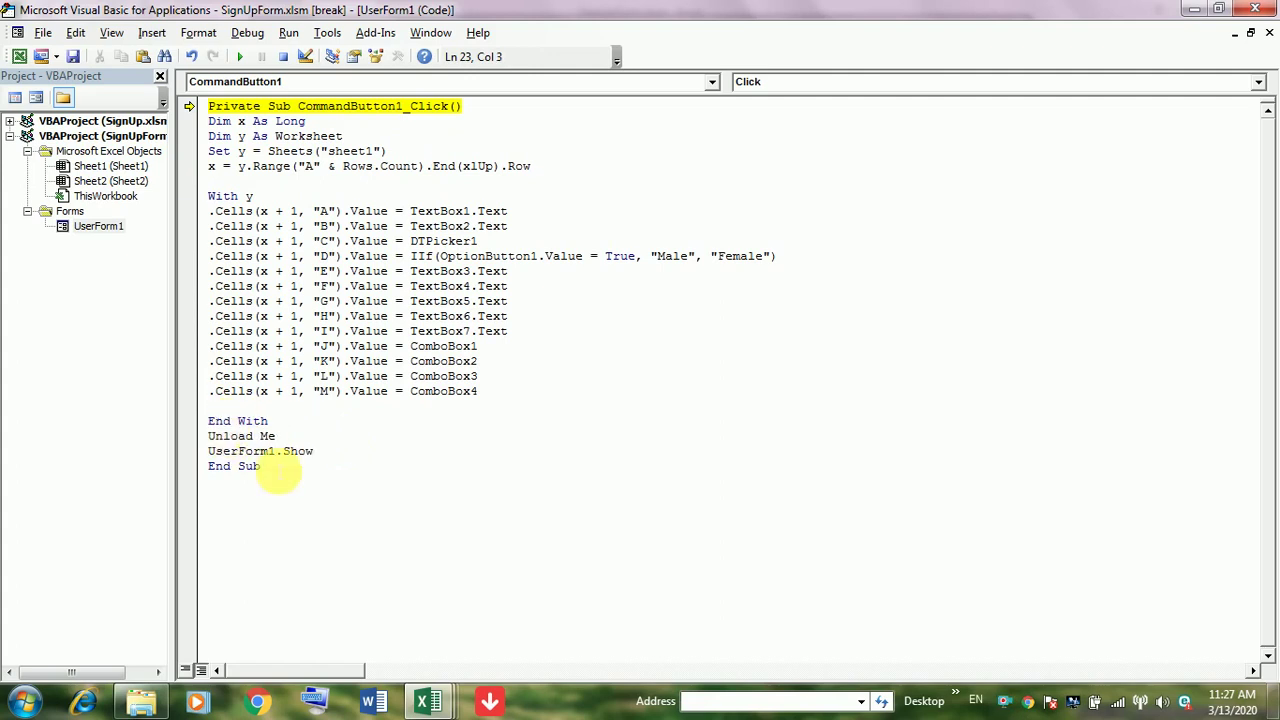
Insert a blank line before End Sub and resume running the corrected code.
click(297, 489)
click(272, 467)
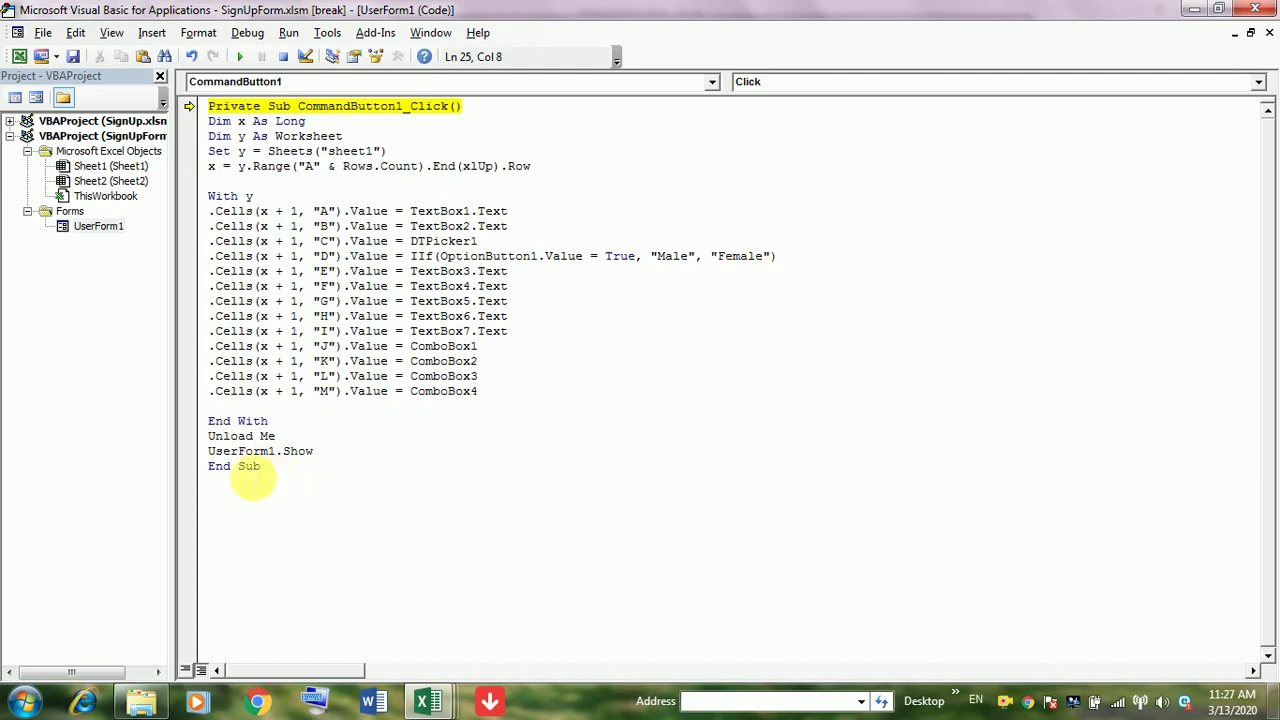
click(221, 436)
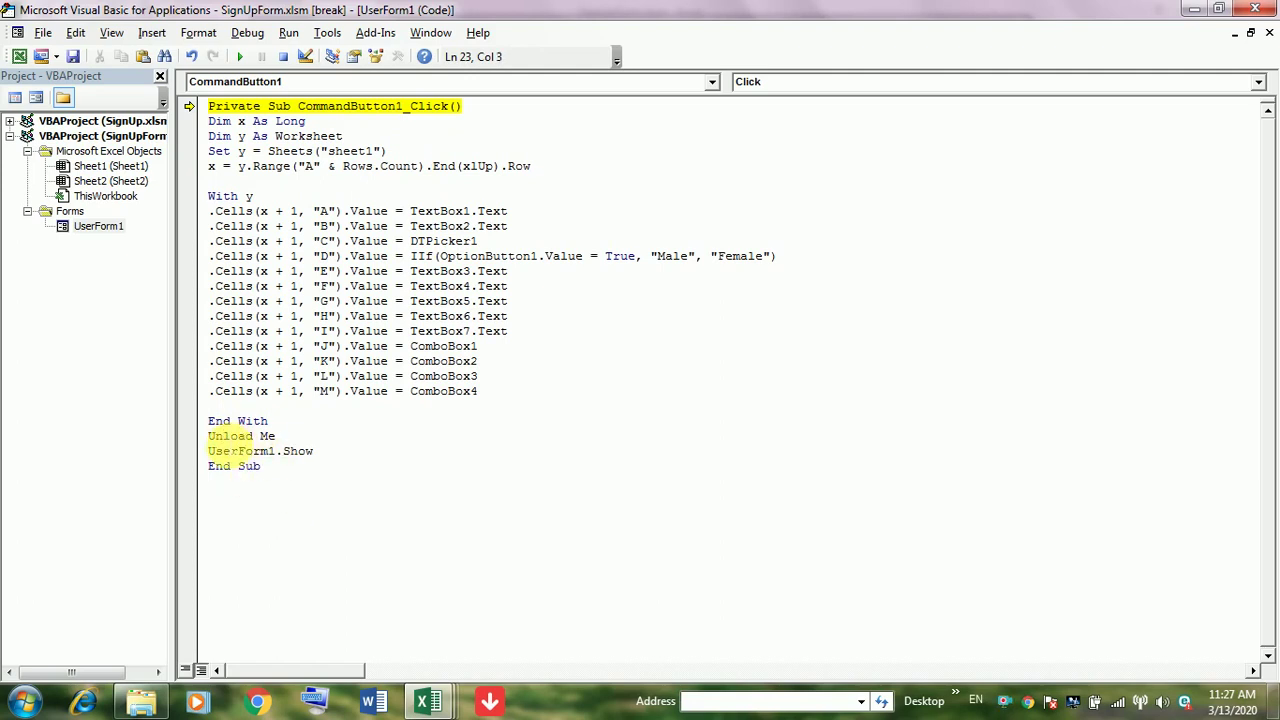
click(285, 468)
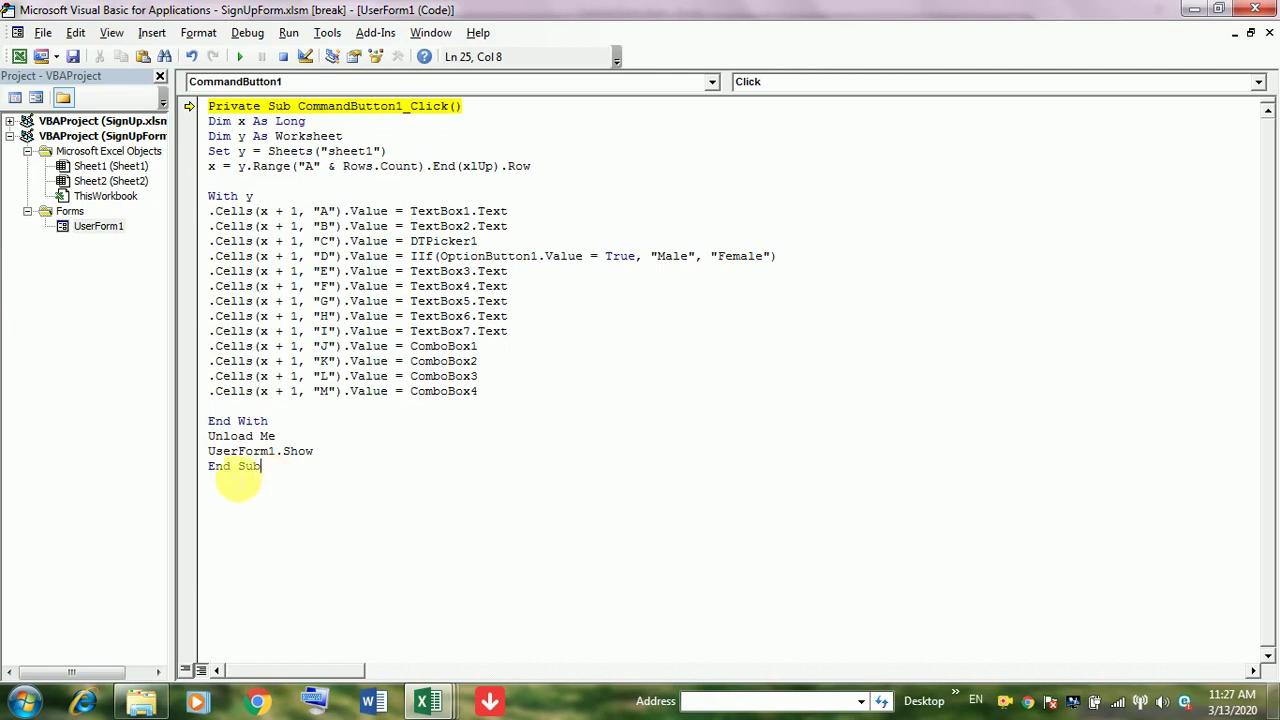
click(208, 466)
key(Return)
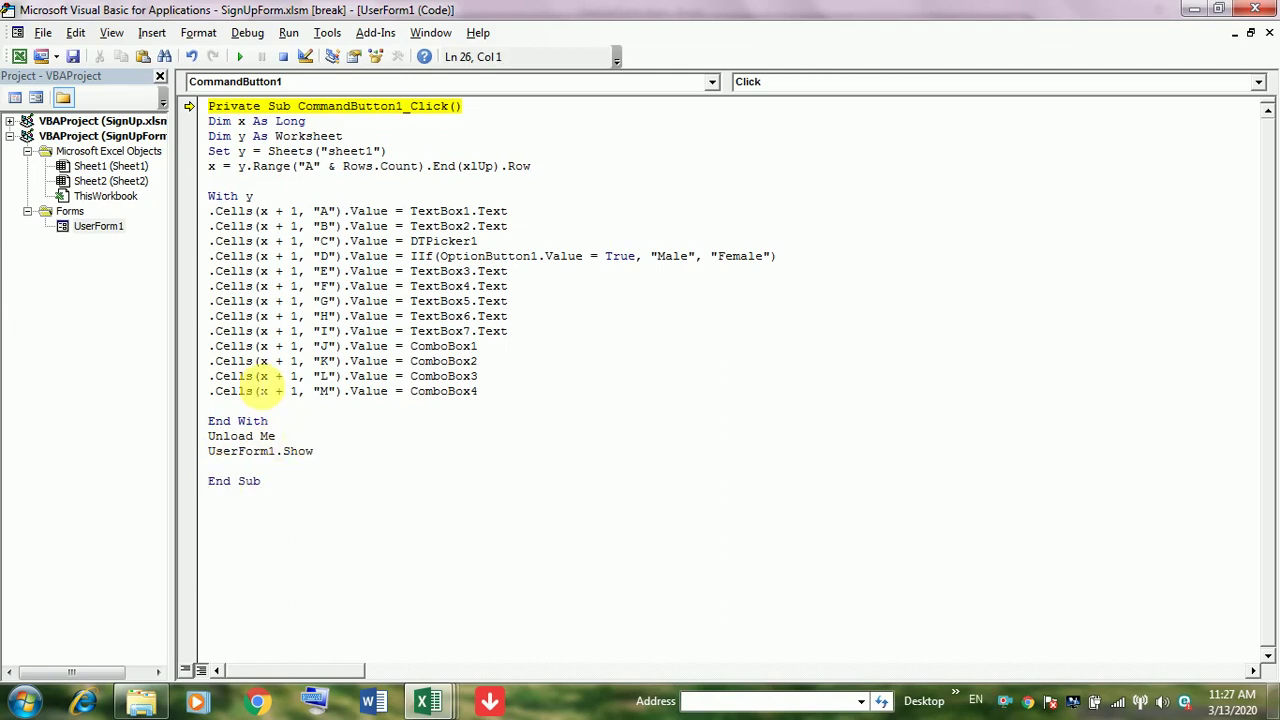
click(240, 56)
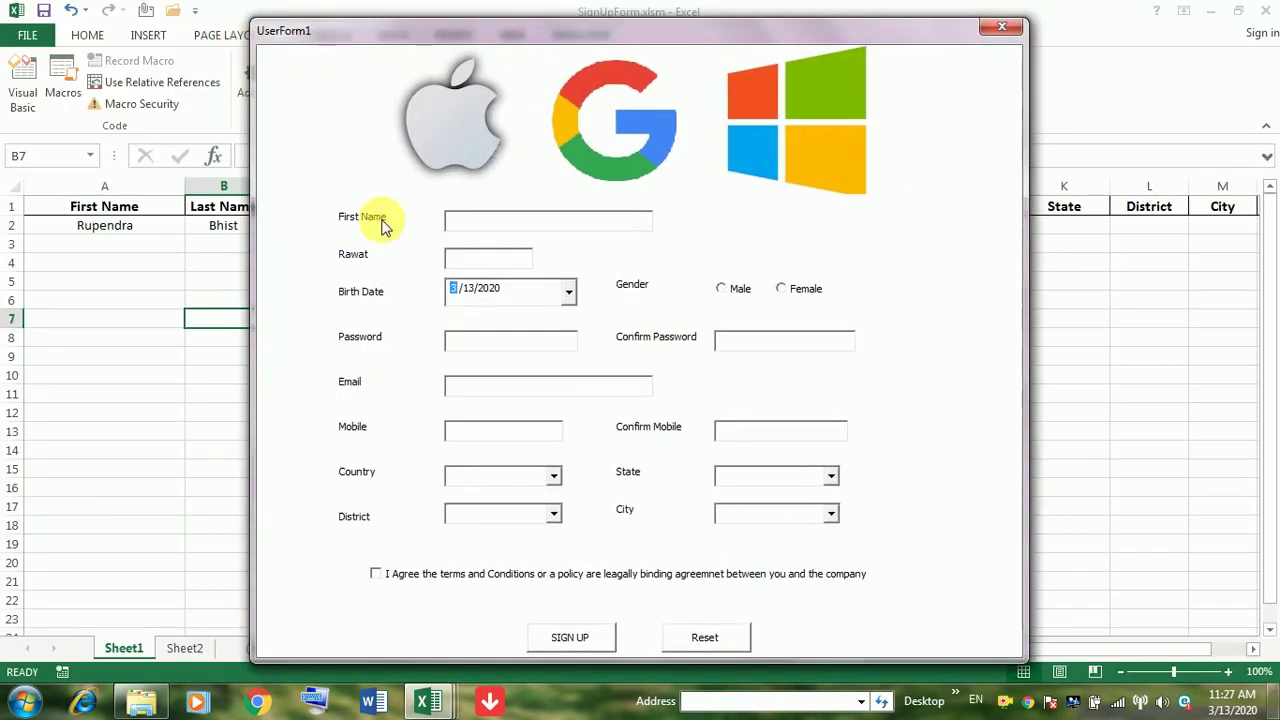
Close the running form and clear the test record from Sheet1 row 2, keeping the headers.
click(1001, 27)
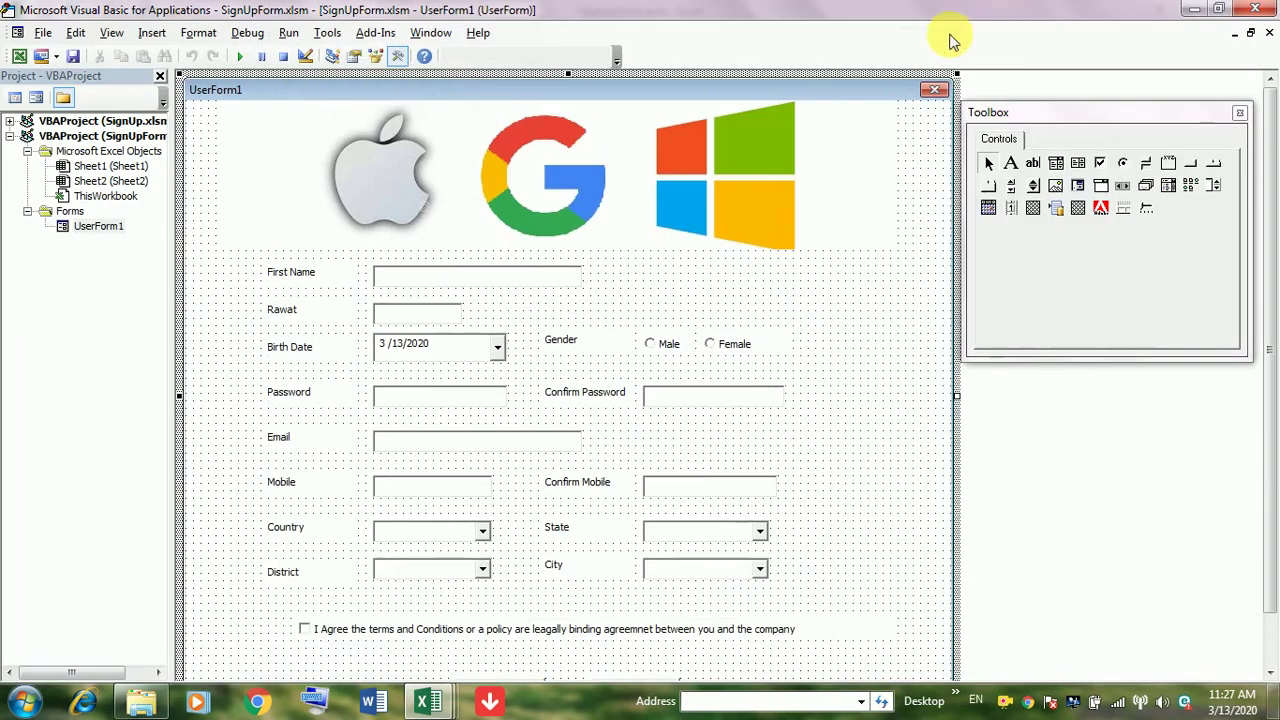
click(19, 56)
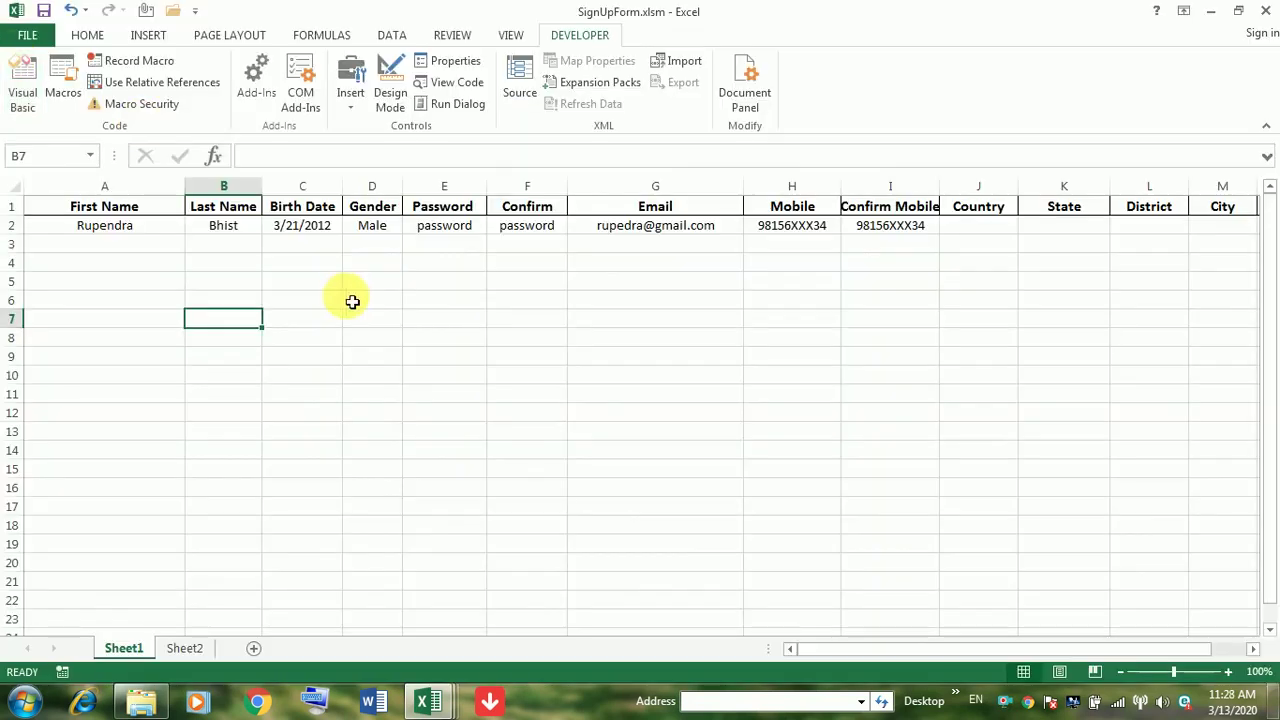
drag(69, 228, 230, 262)
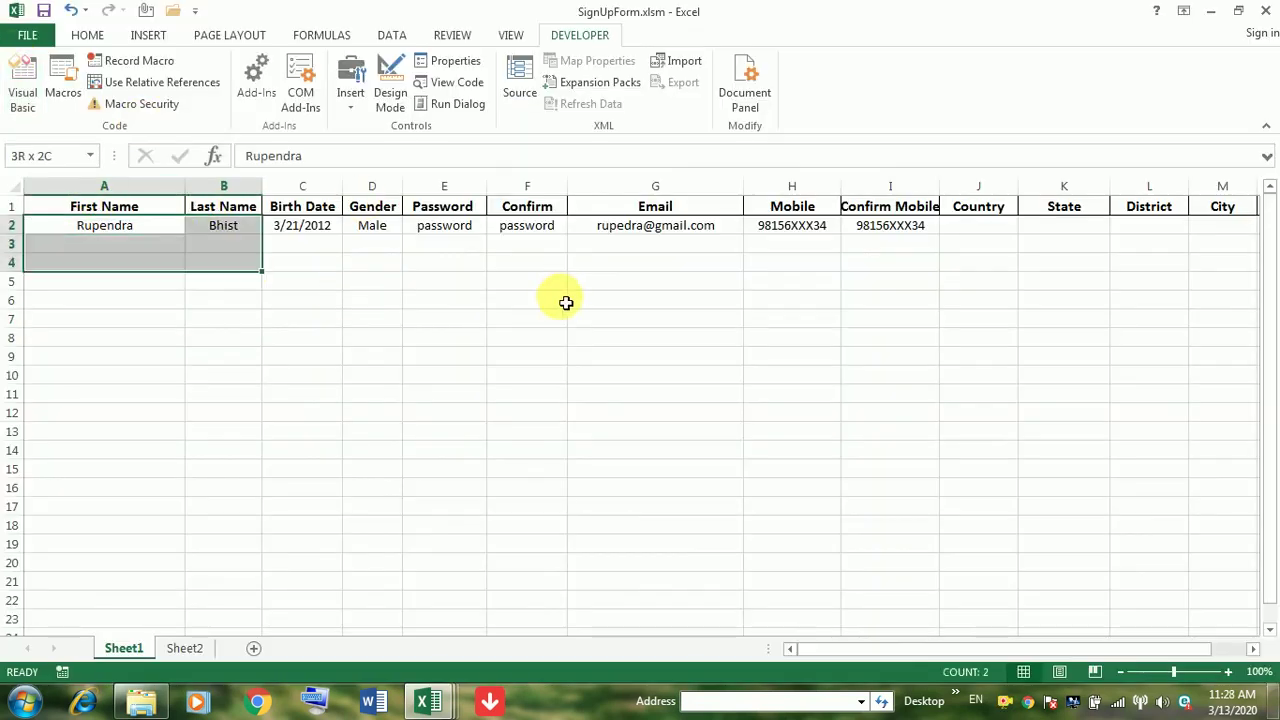
mouse_move(565, 303)
mouse_down()
mouse_move(906, 245)
mouse_move(903, 234)
mouse_up()
key(Delete)
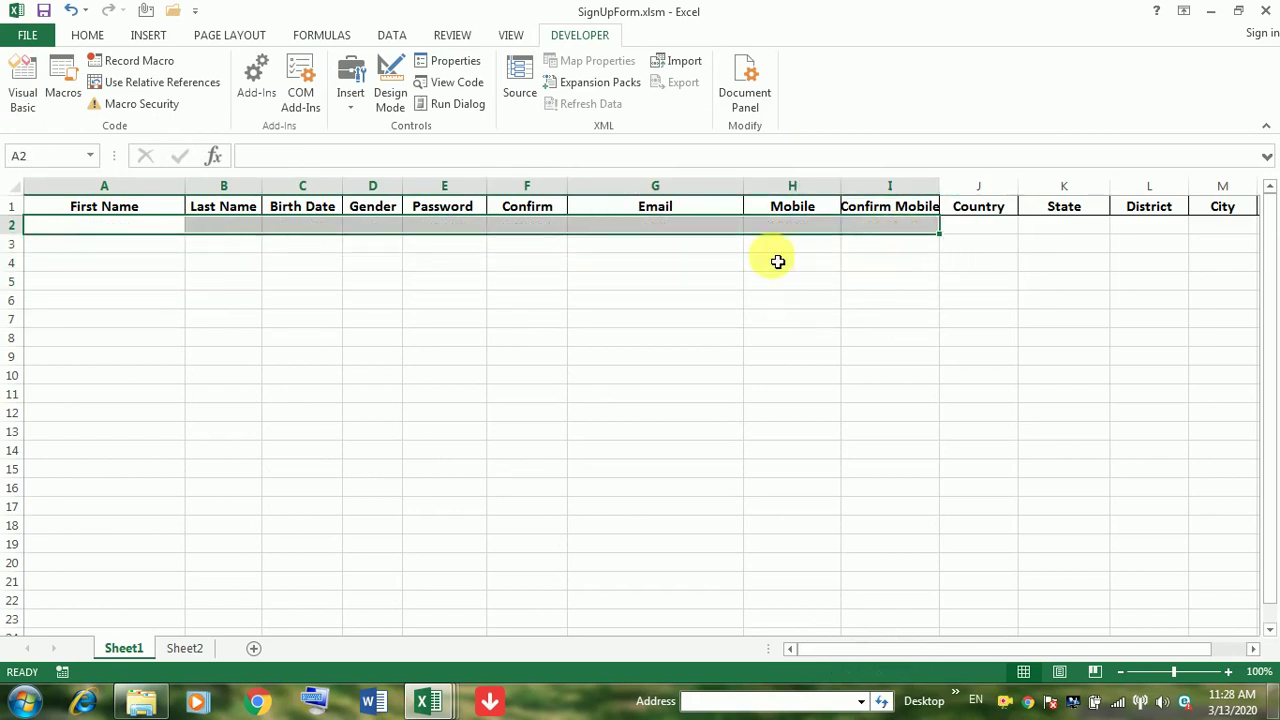
click(562, 320)
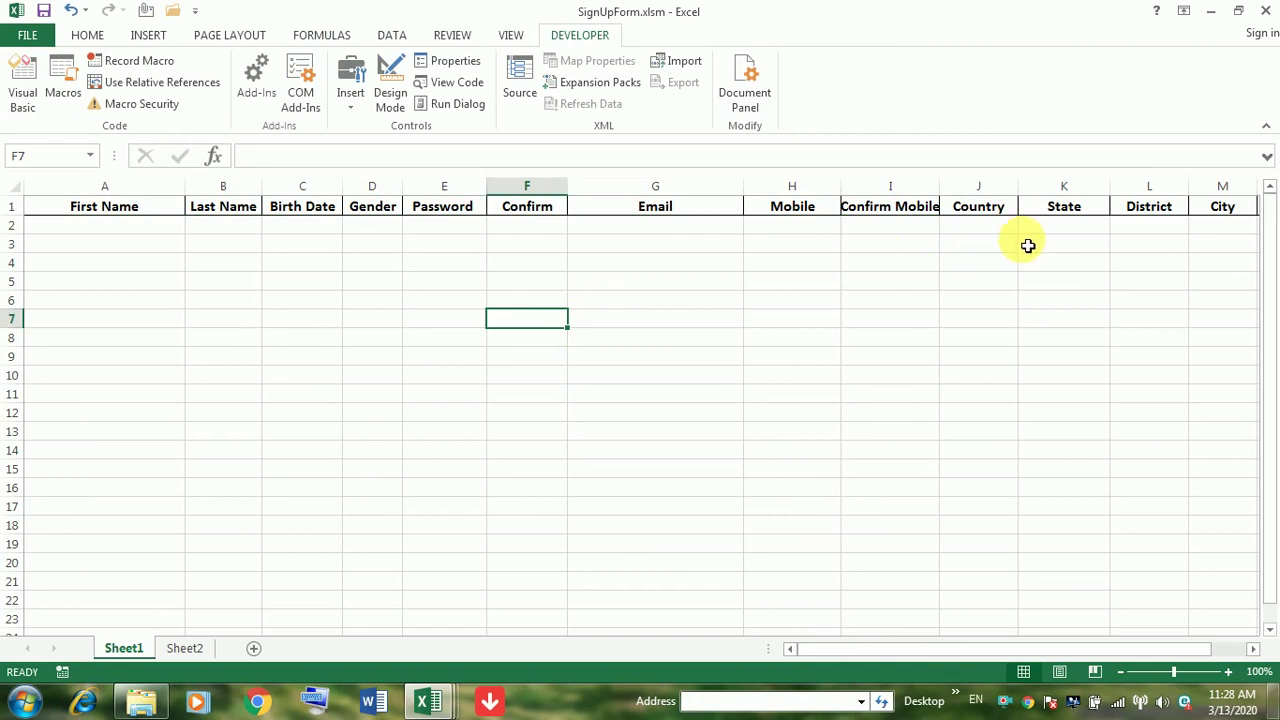
click(985, 234)
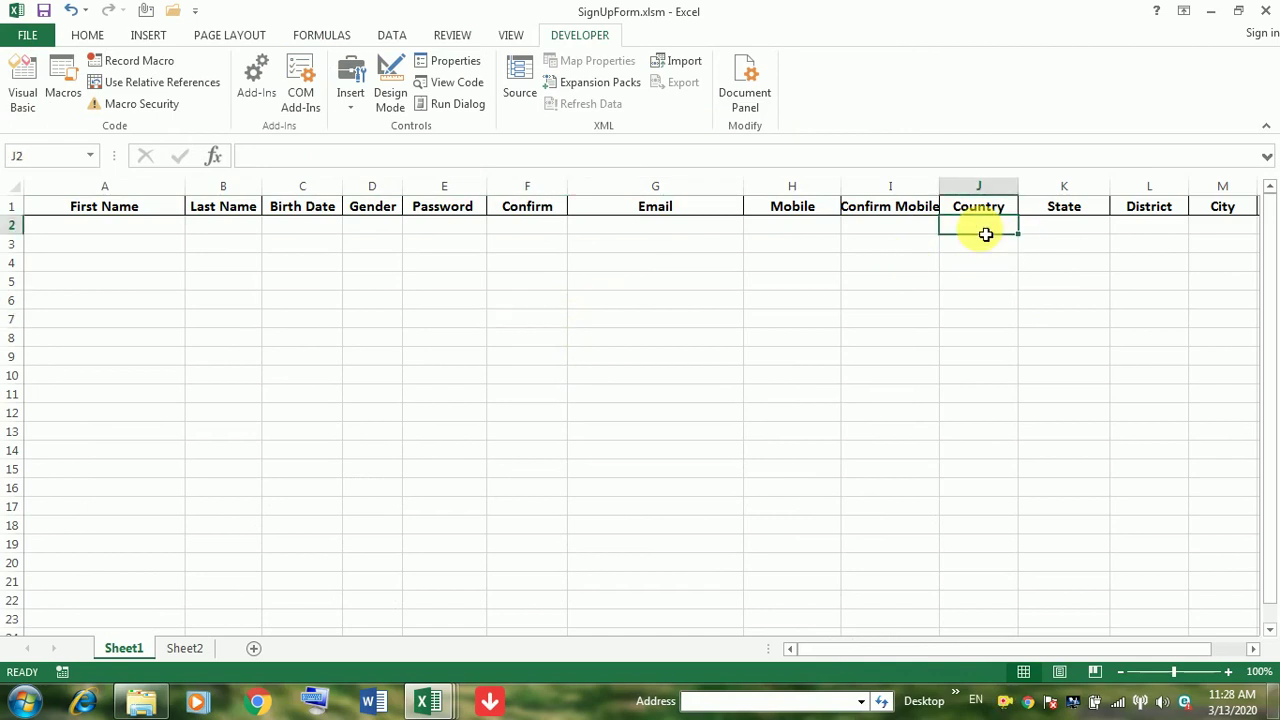
click(432, 700)
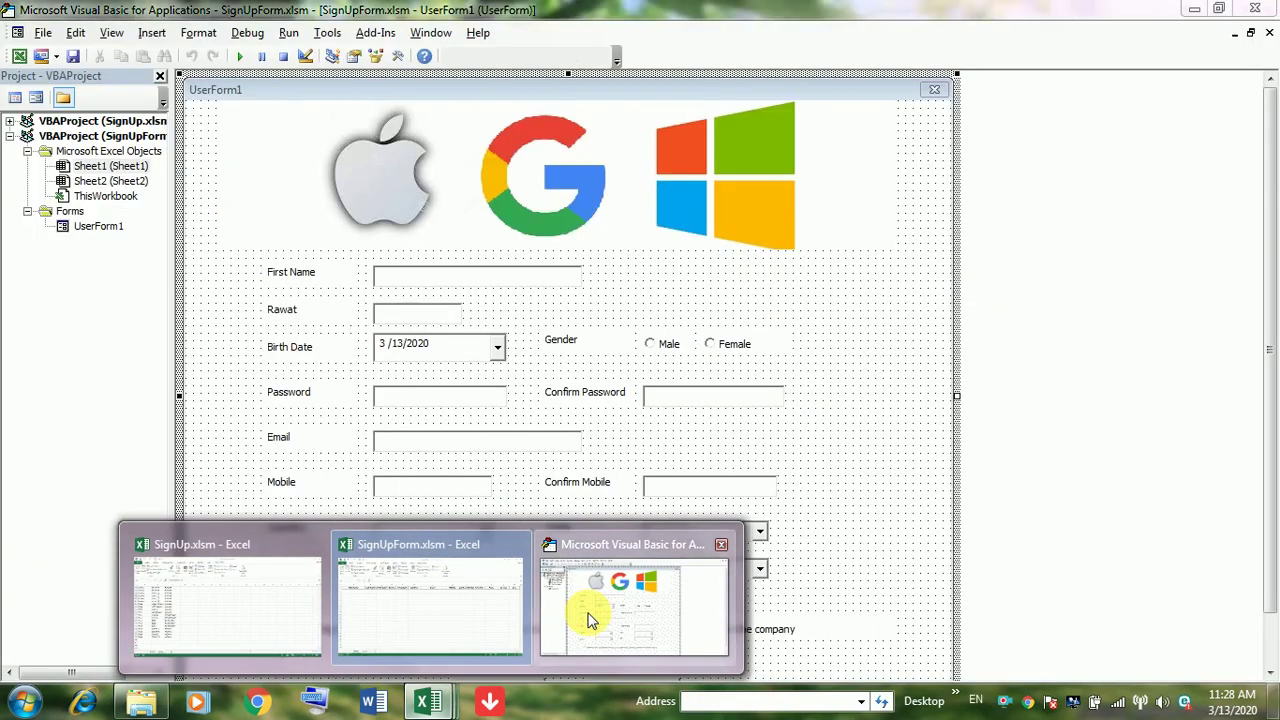
Create the Change event procedure for the Country ComboBox1 on UserForm1.
click(588, 618)
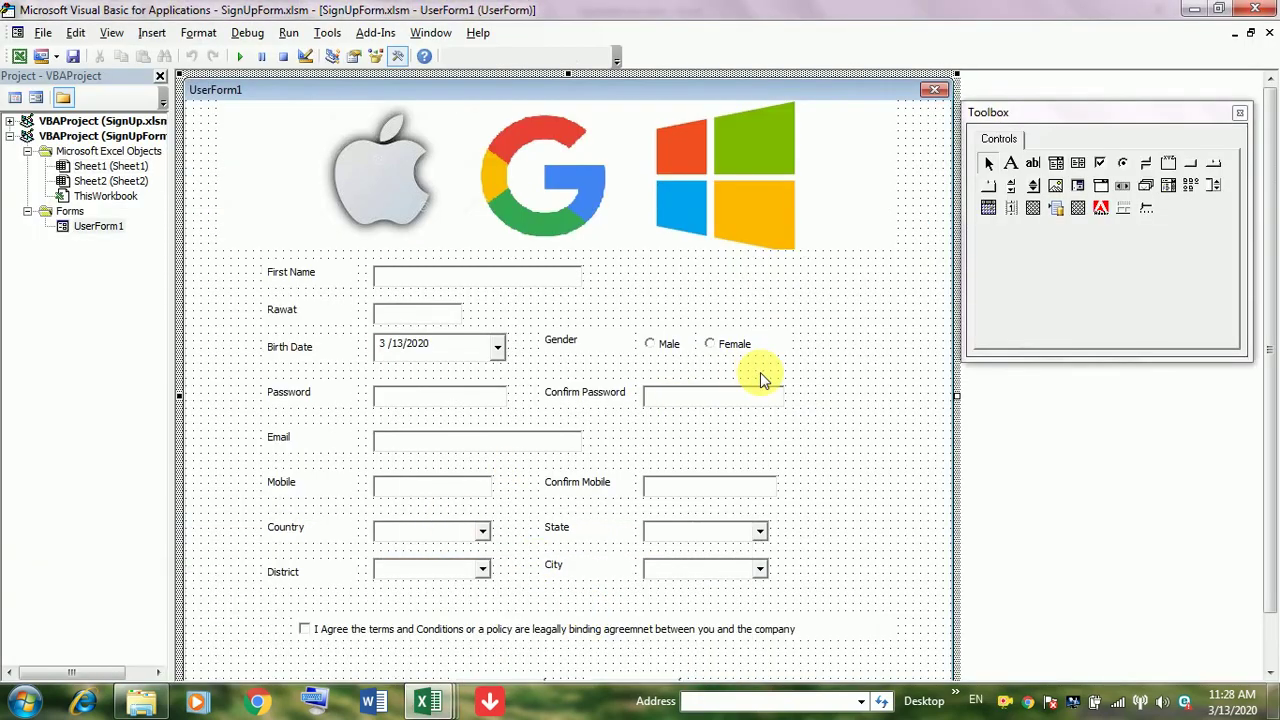
click(393, 535)
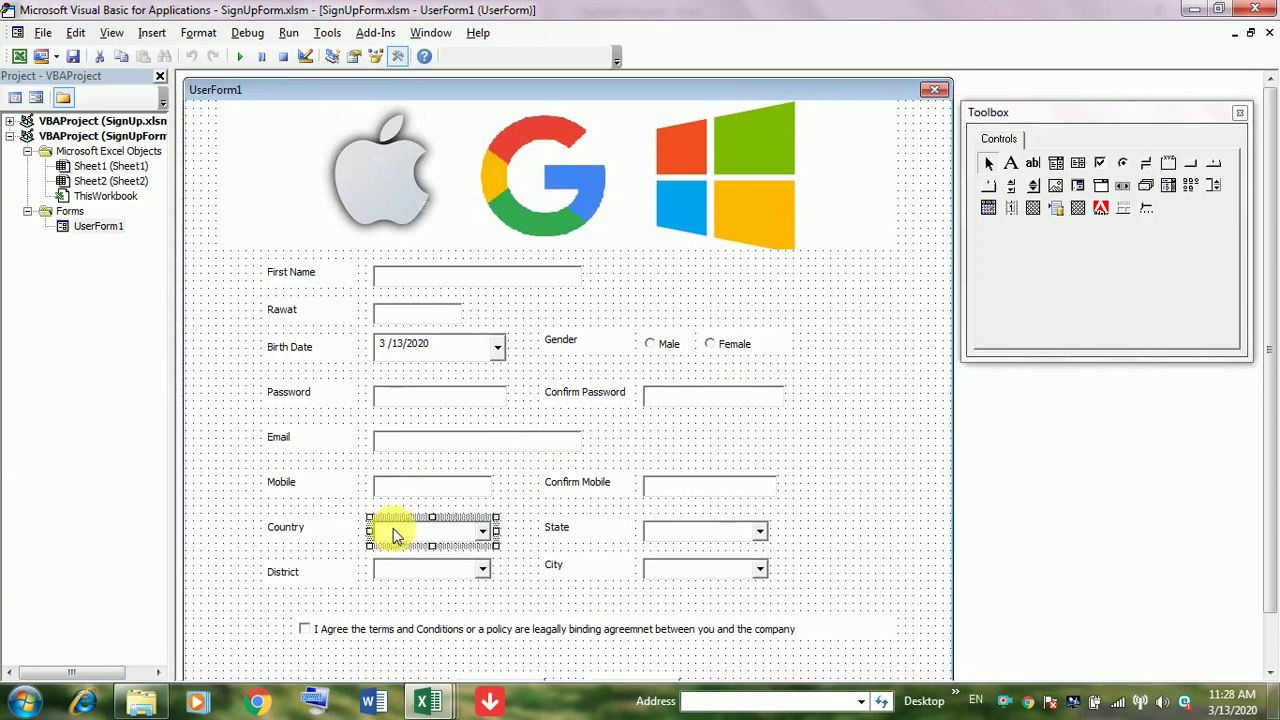
double_click(393, 535)
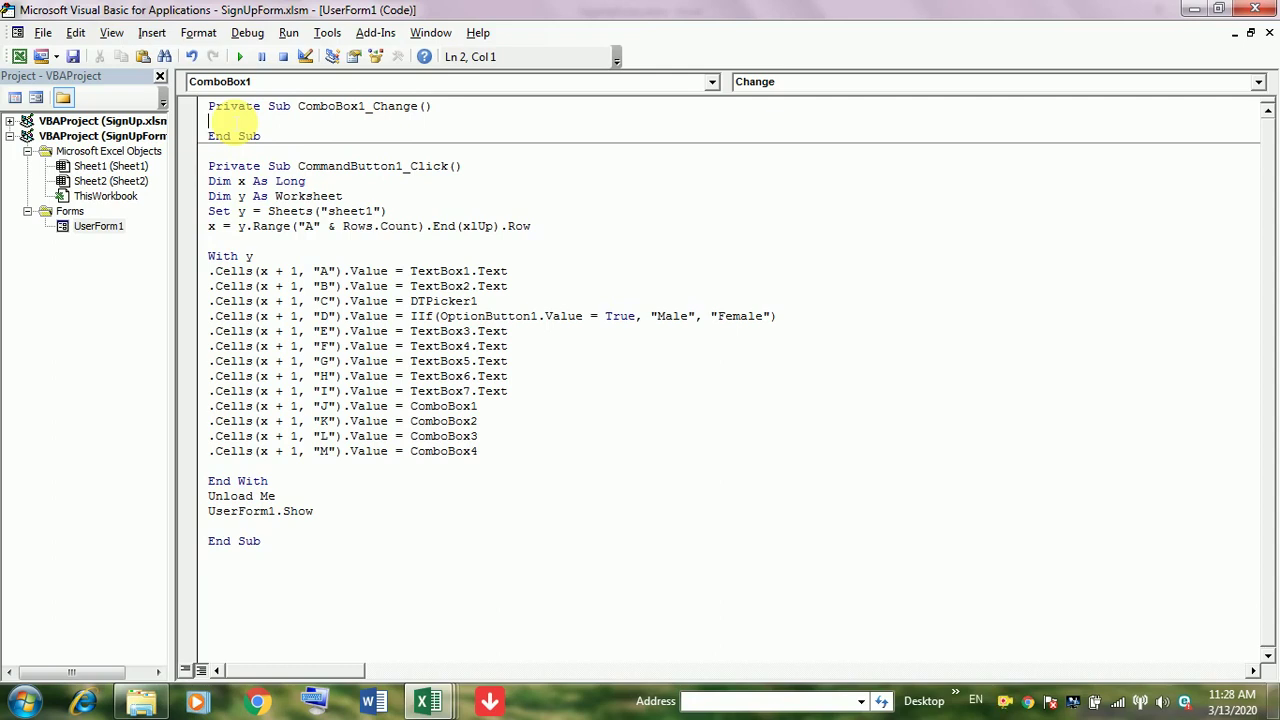
Declare sh As Worksheet and set it to ThisWorkbook.Sheets("sheet2").
text(dim )
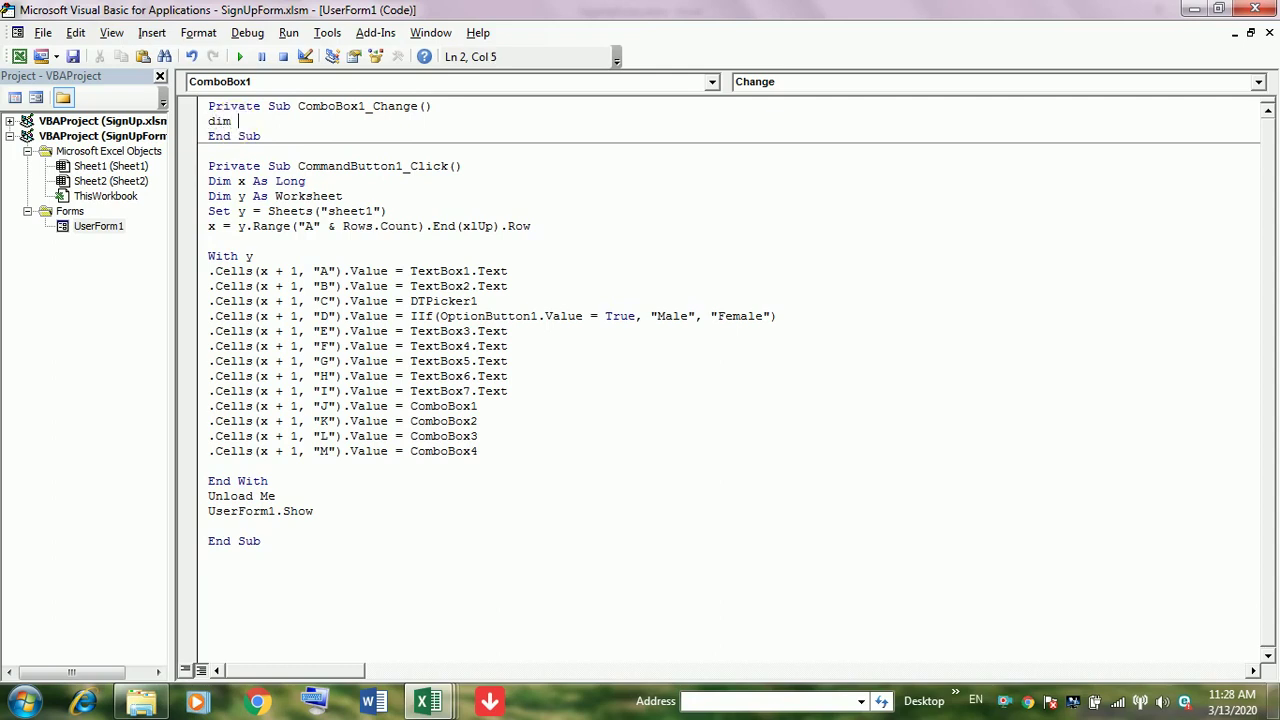
text(sh as w)
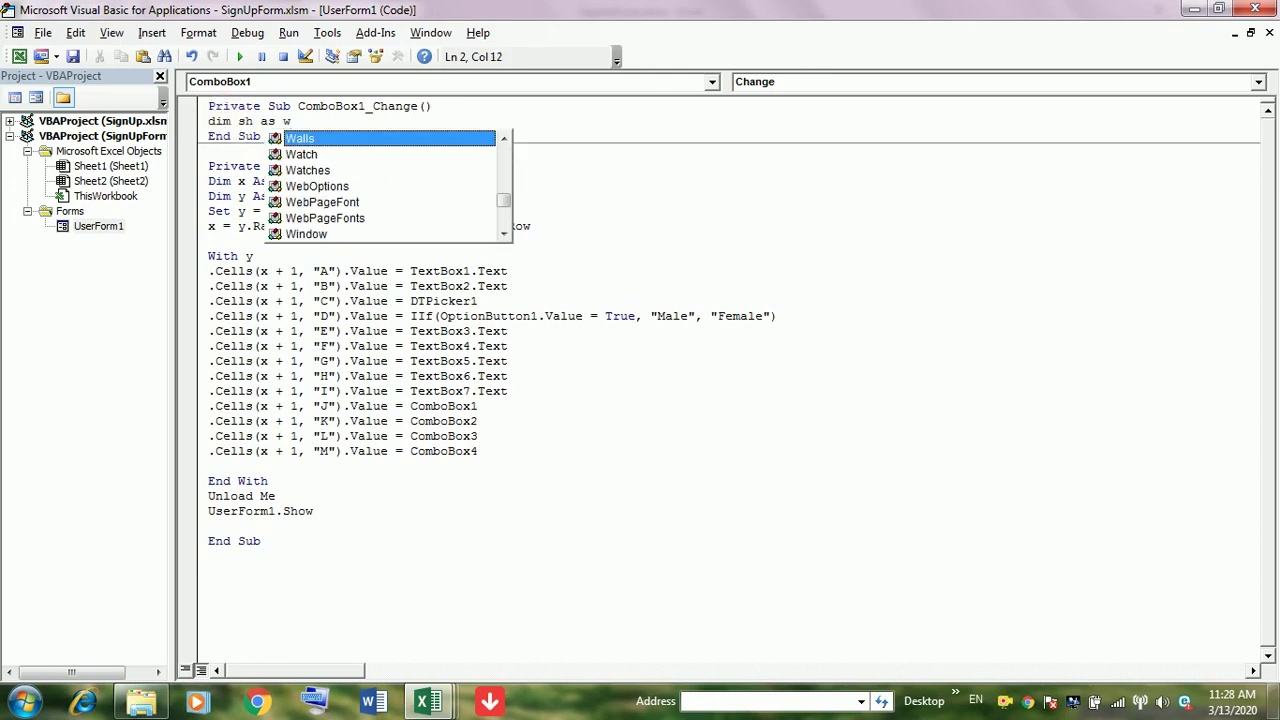
text(orks)
text(hee)
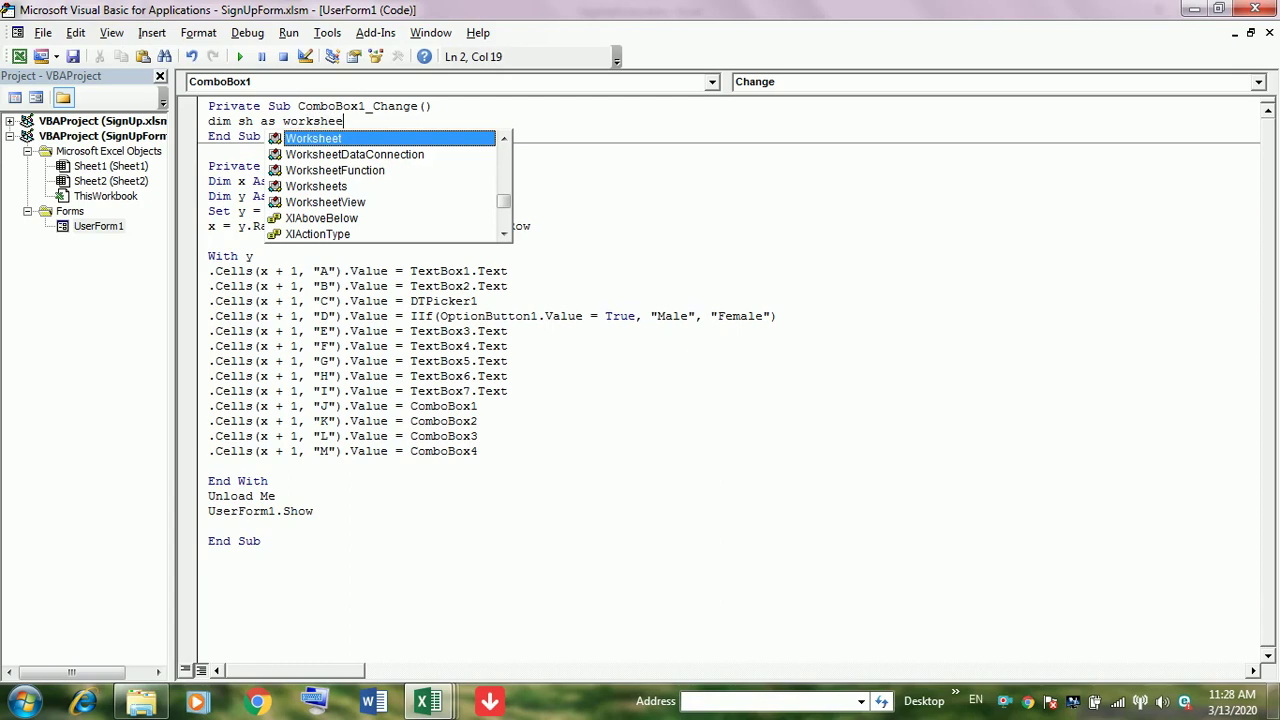
text(t)
key(Return)
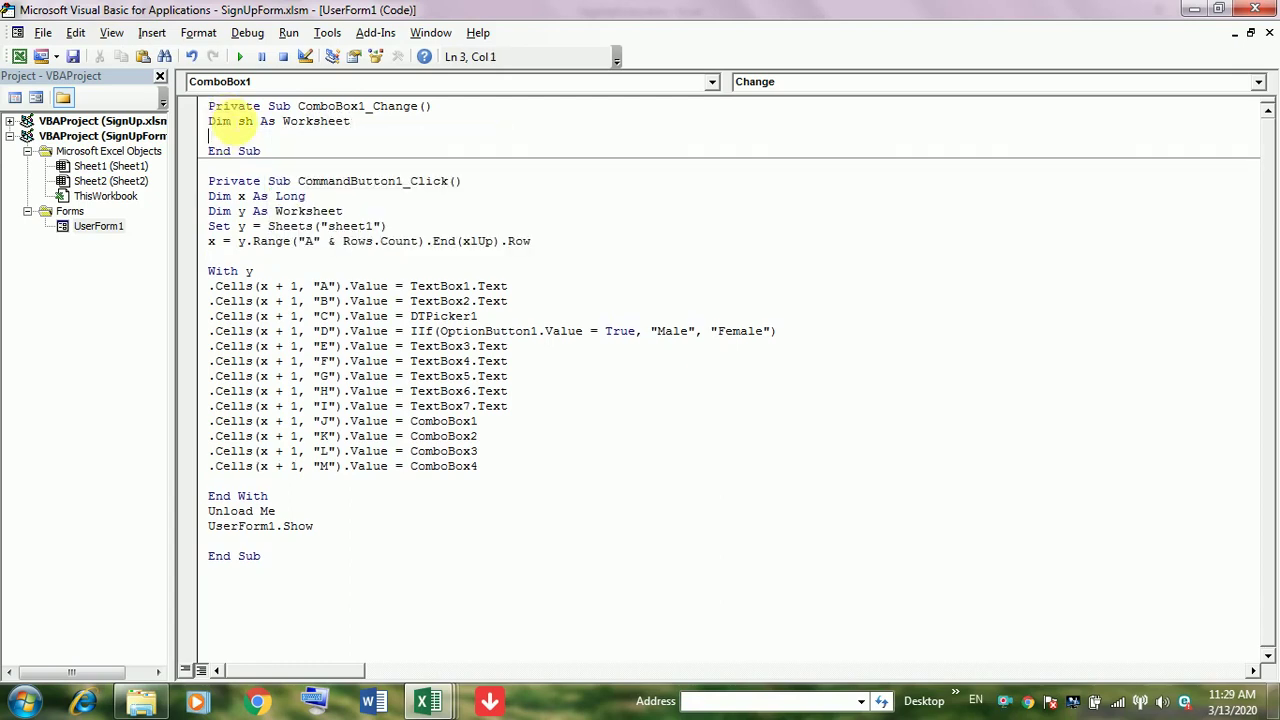
text(set)
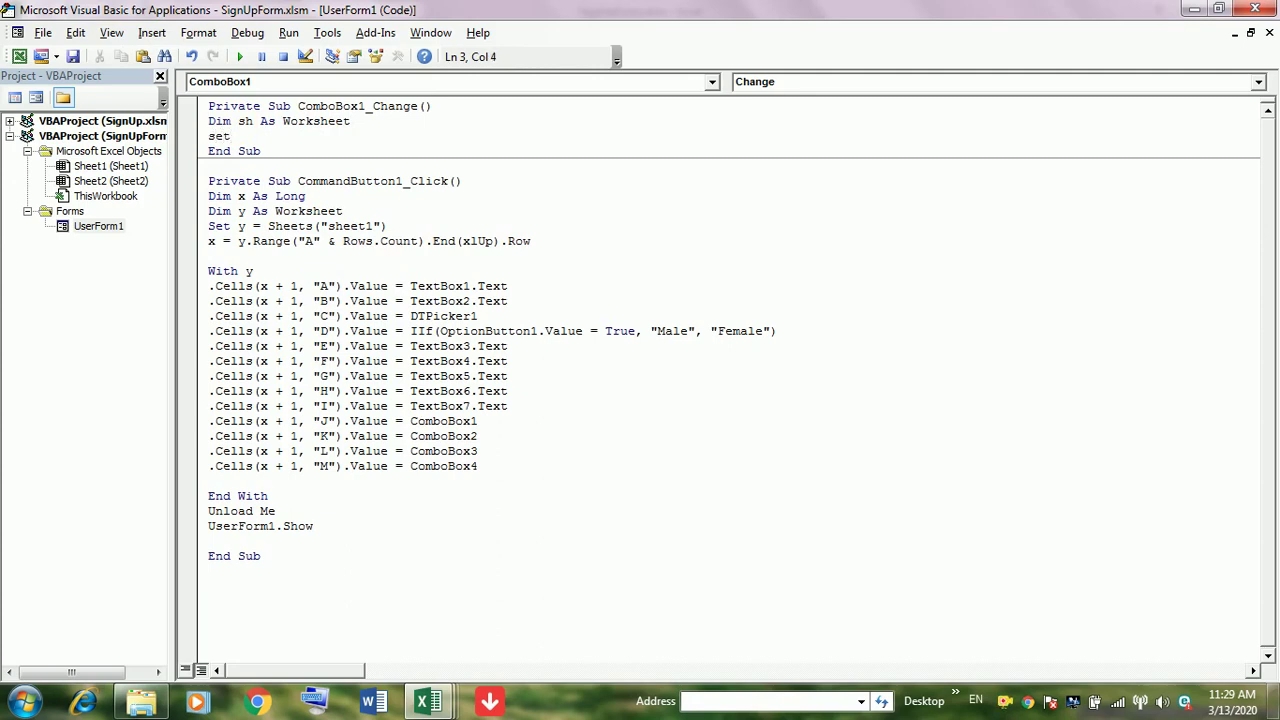
text( sh)
text( = )
text(t)
text(hiswork)
text(bo)
text(ok.)
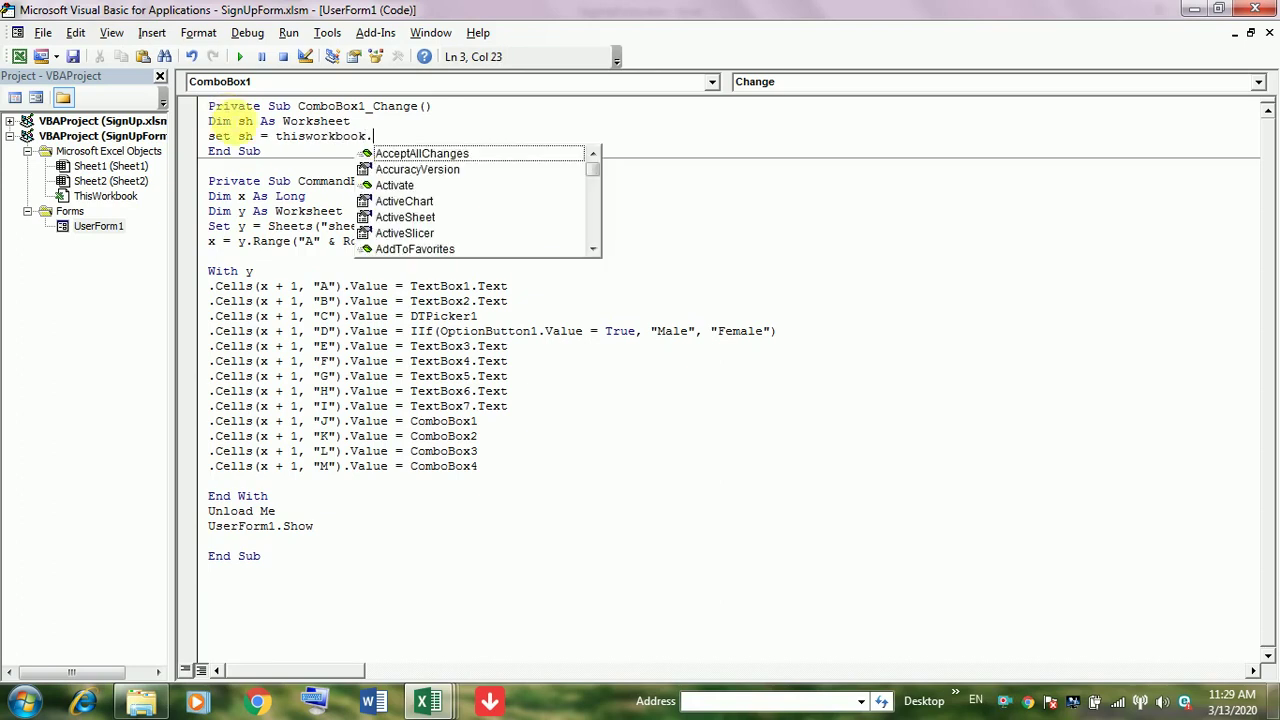
text(sheet)
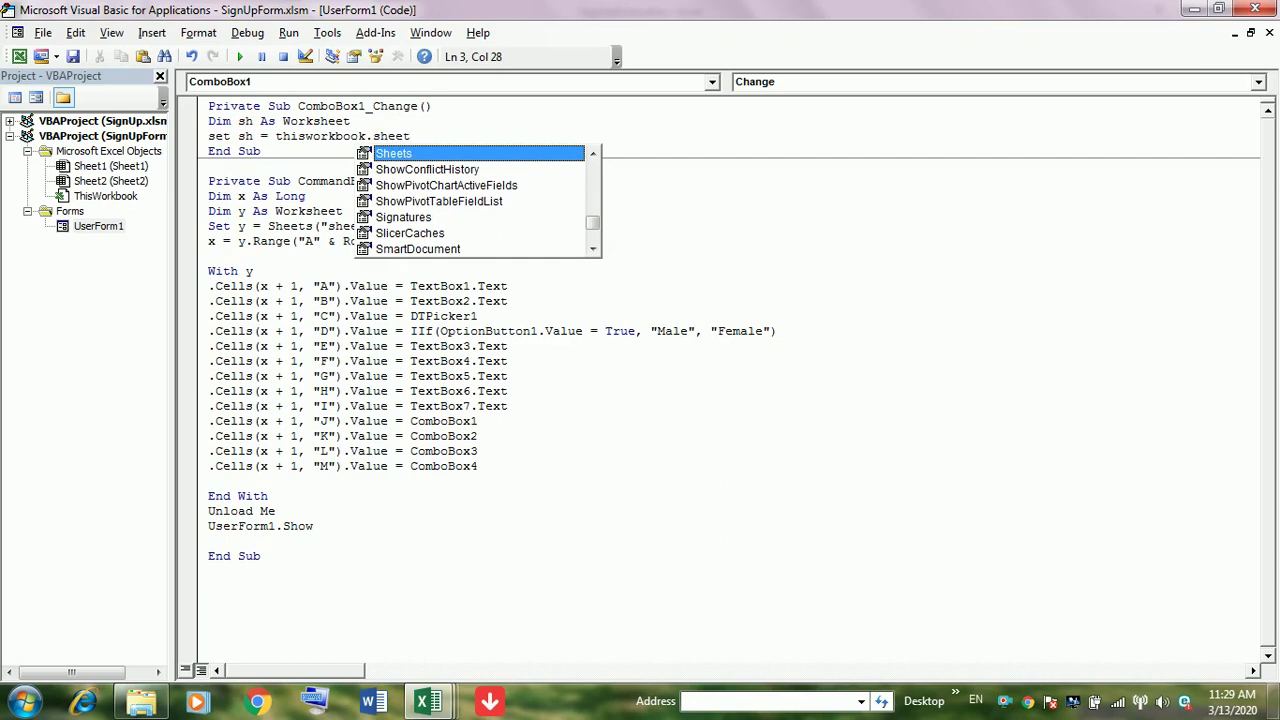
text(s()
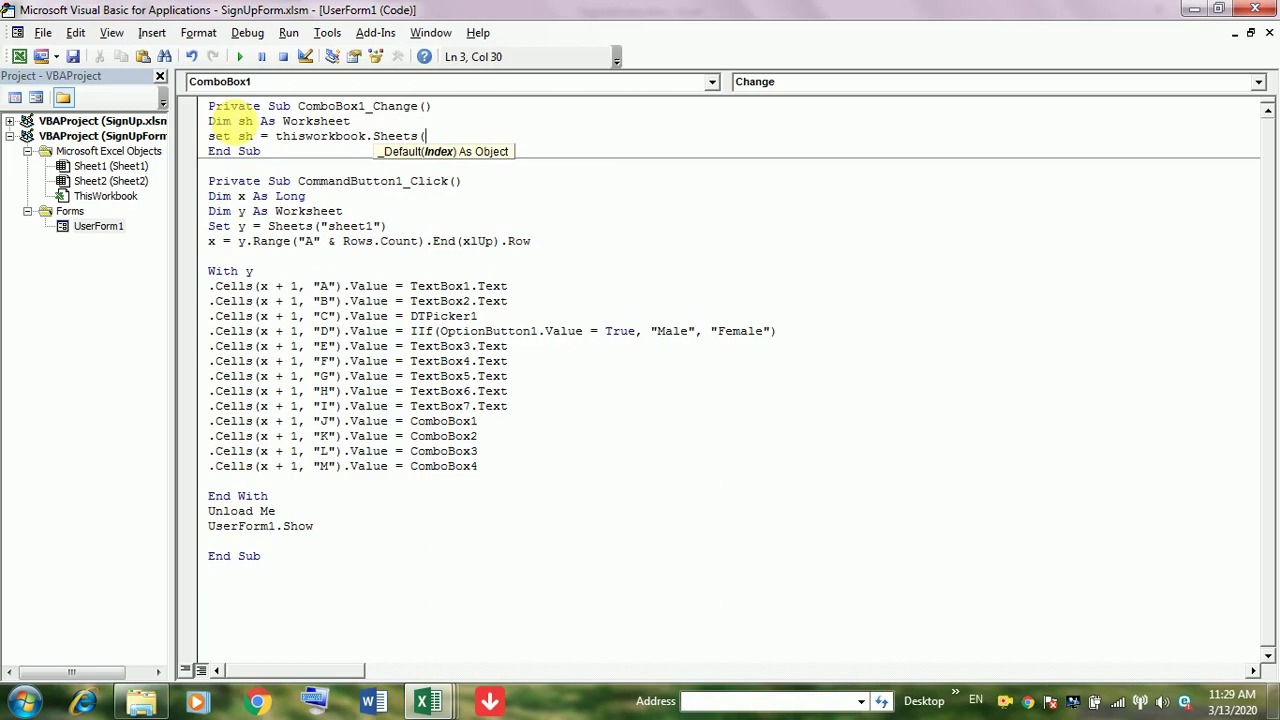
text("shee)
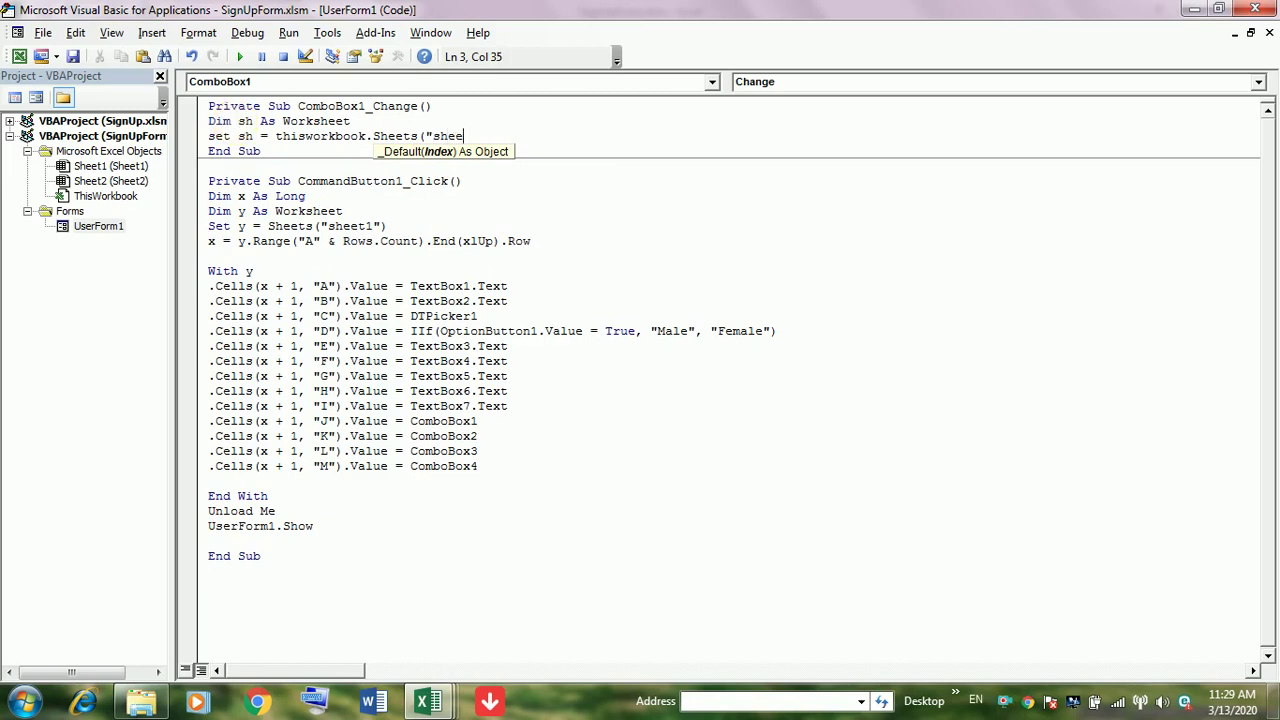
text(ts2)
key(BackSpace)
key(BackSpace)
text(2")
text())
key(Return)
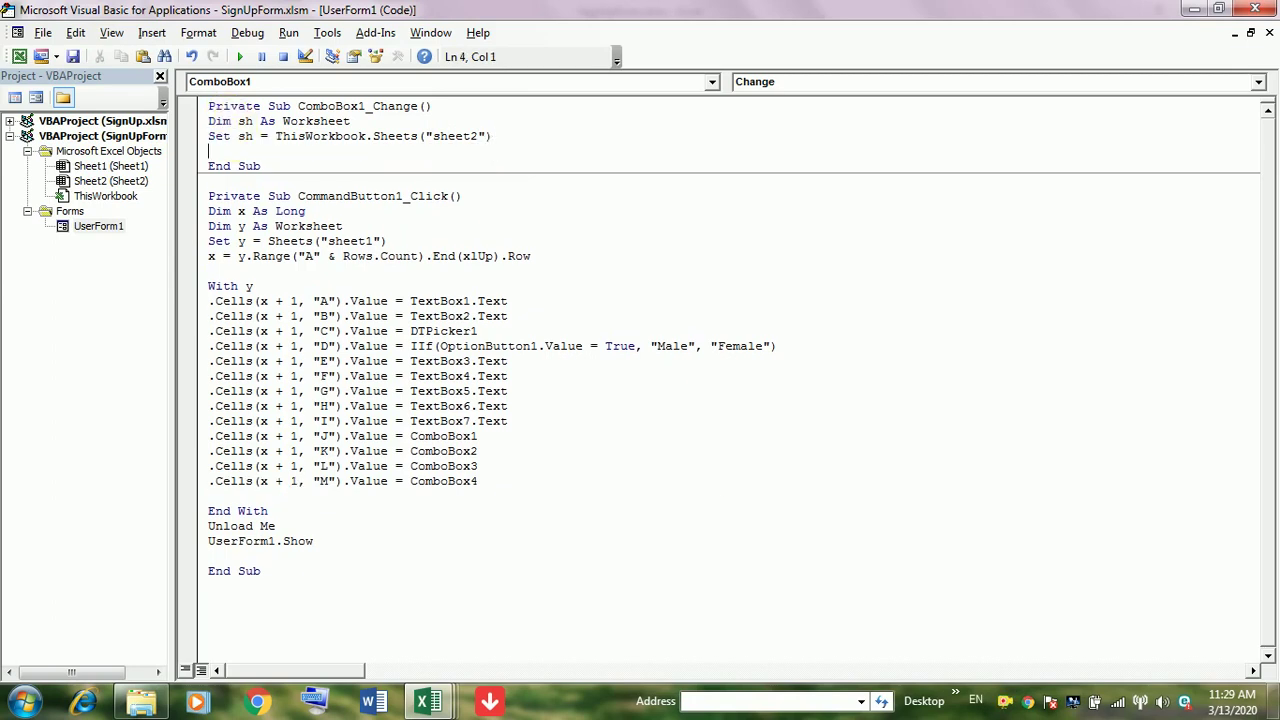
Declare i As Integer and add Me.ComboBox1.Clear to the handler.
text(d)
text(im i as )
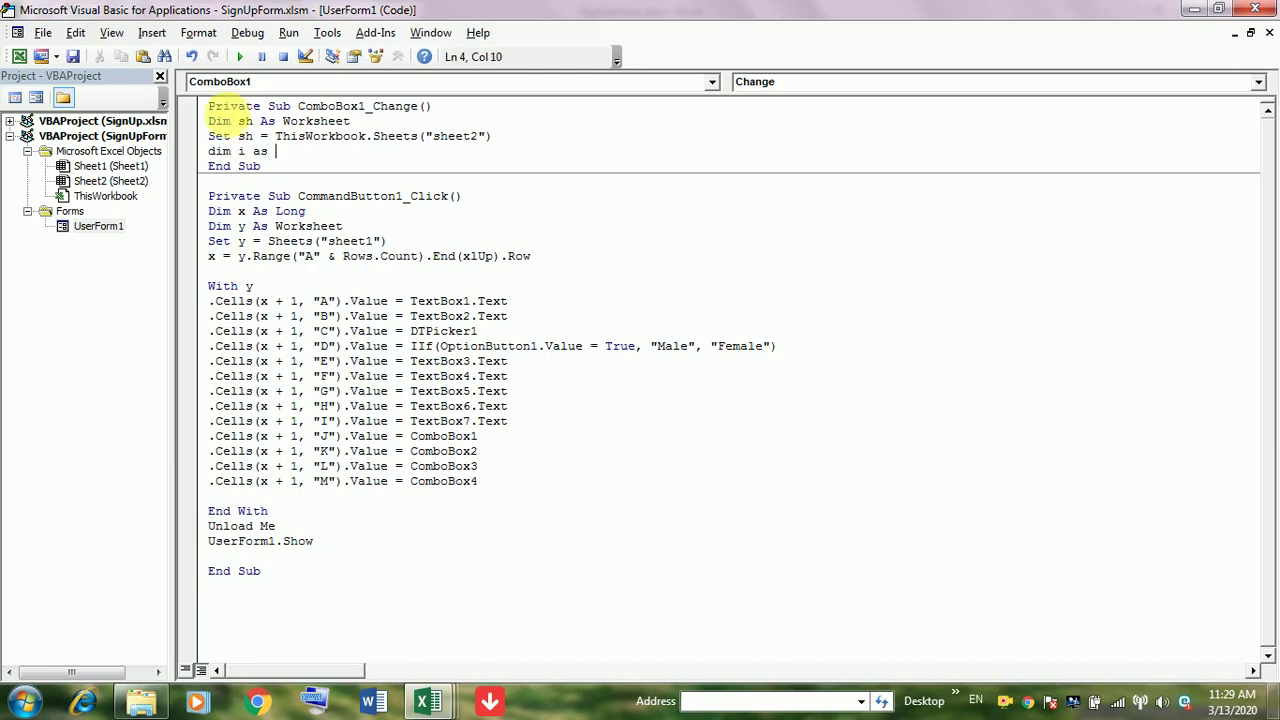
text(inet)
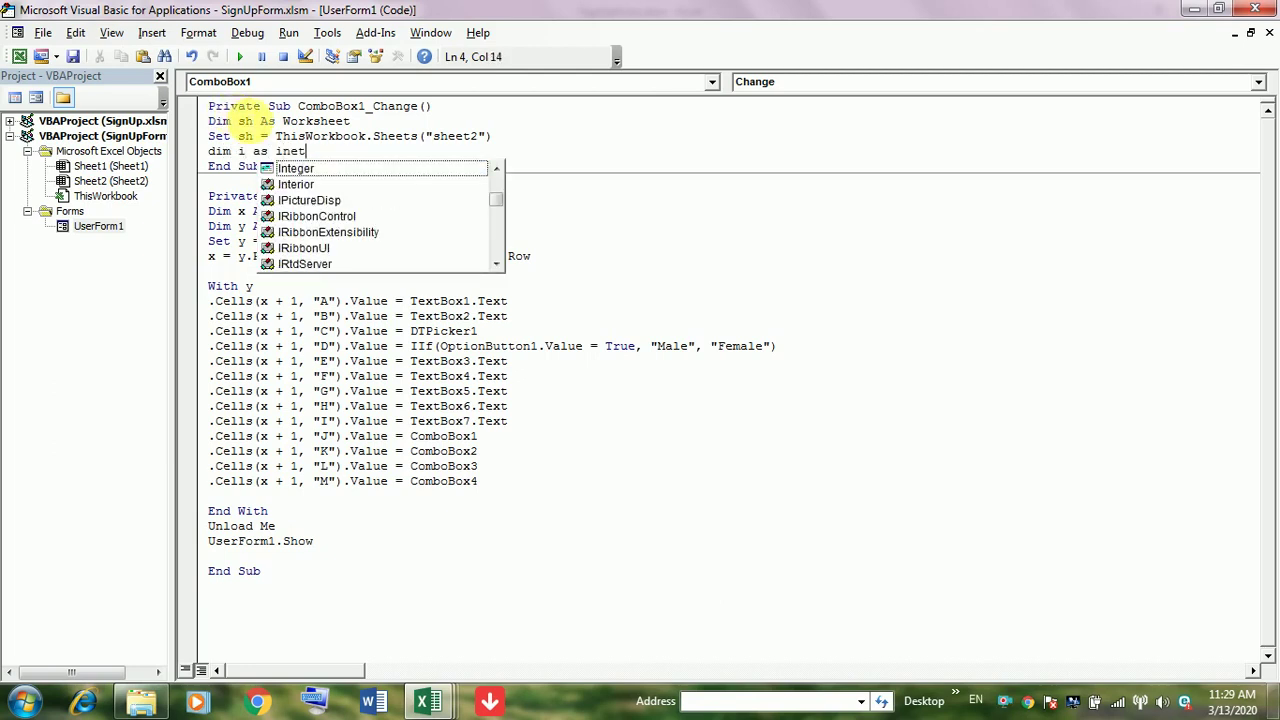
double_click(295, 168)
key(Return)
key(Return)
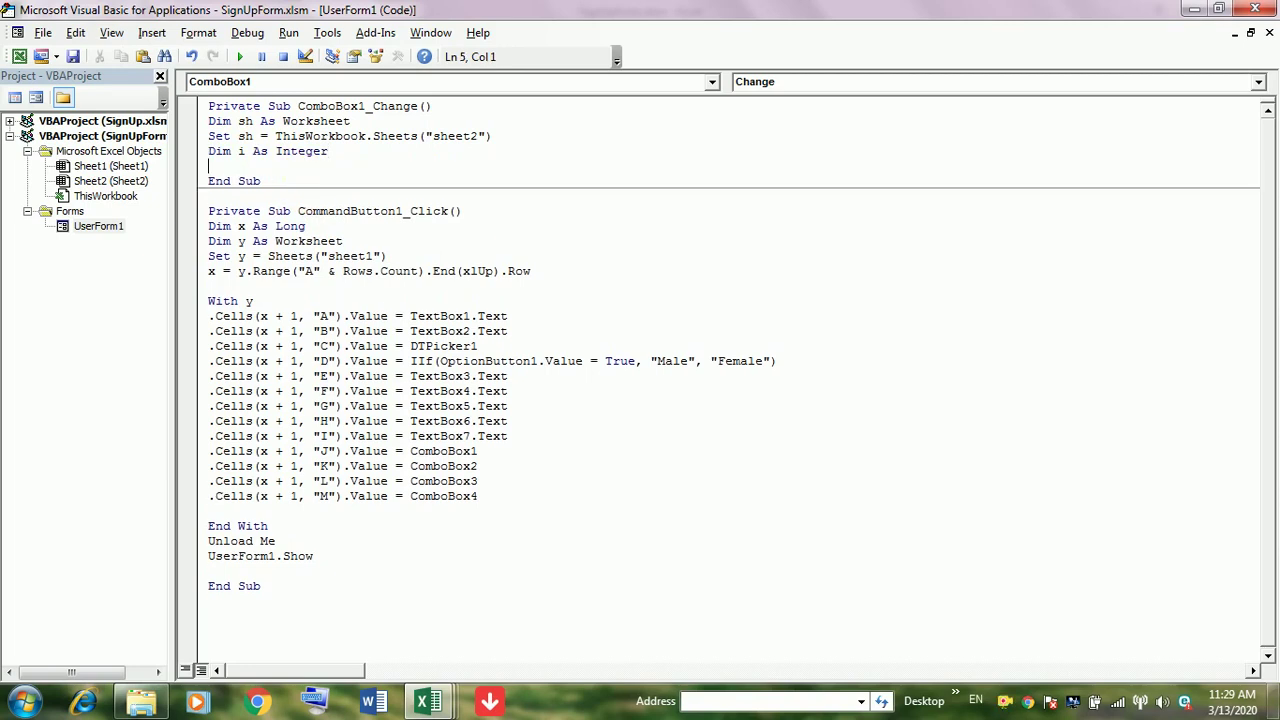
key(Return)
key(Return)
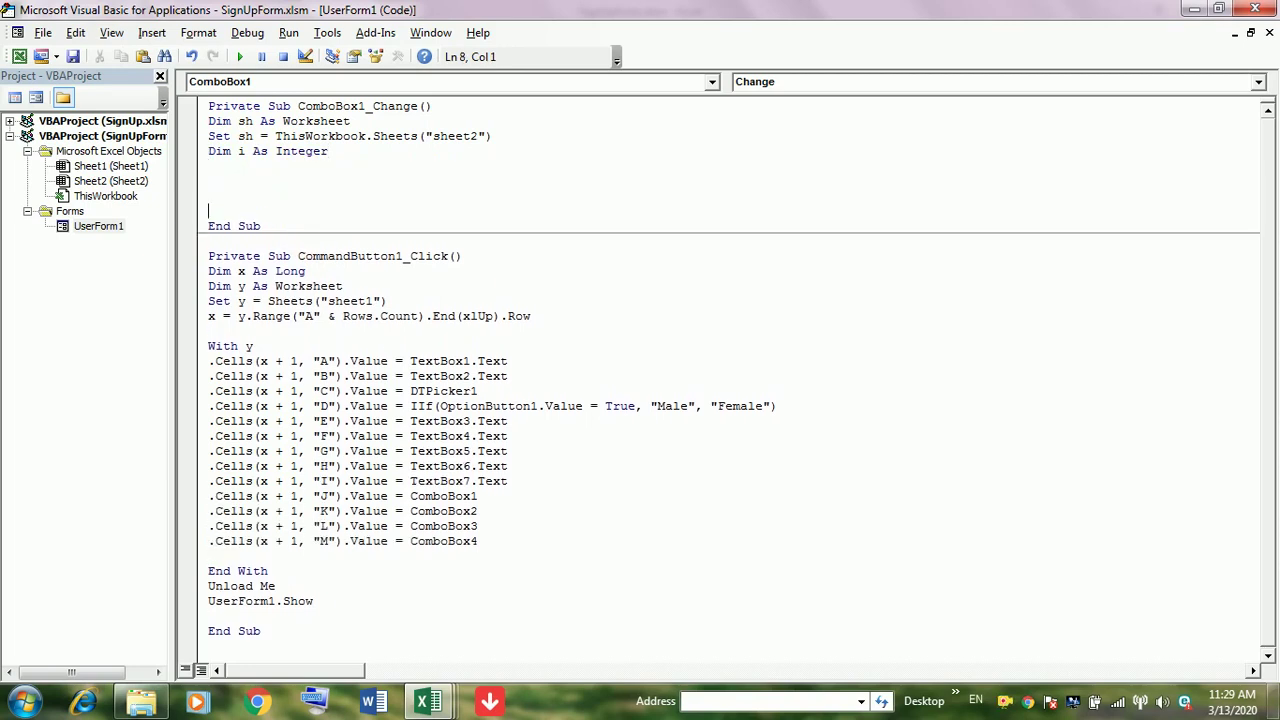
key(Return)
key(Return)
key(Return)
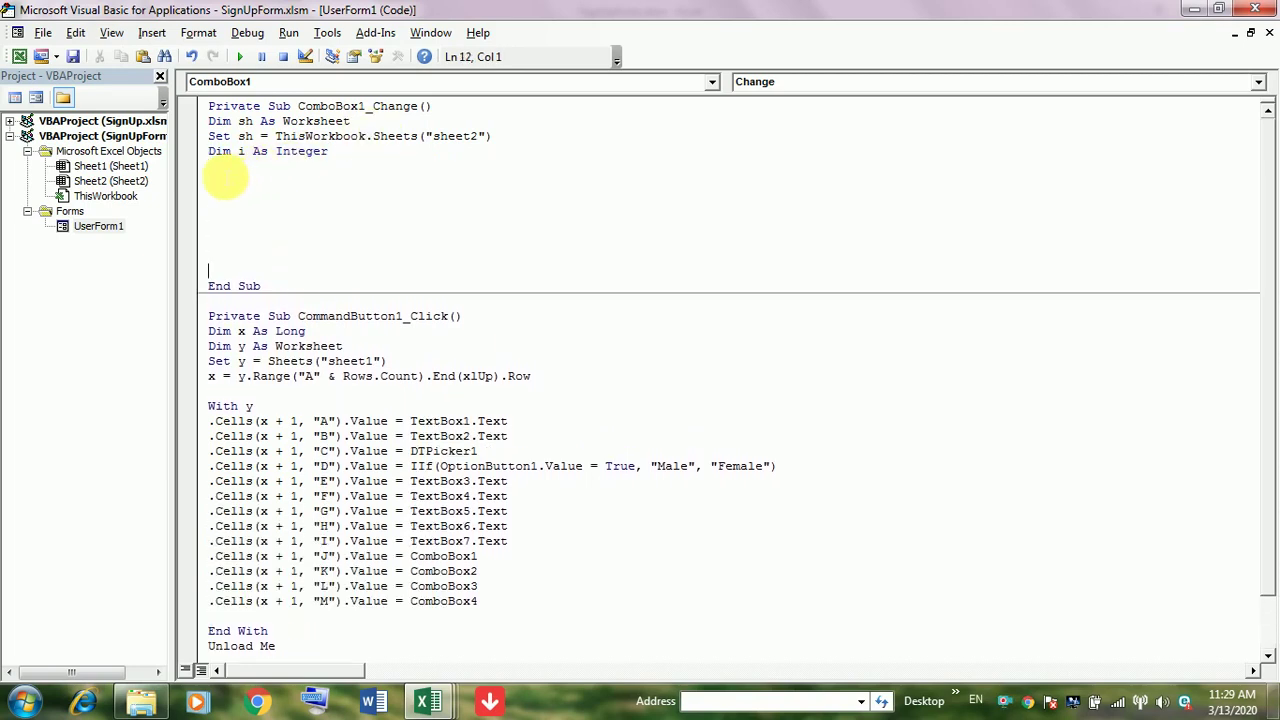
click(225, 172)
text(me.)
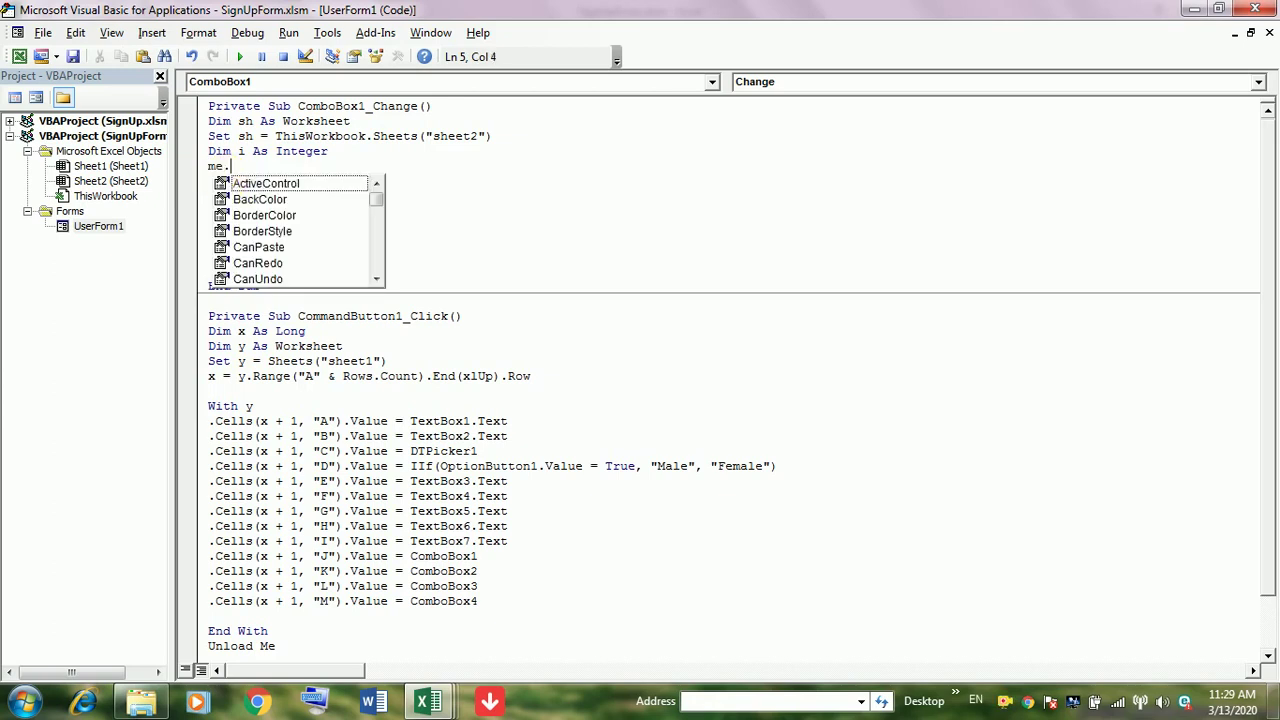
text(combo)
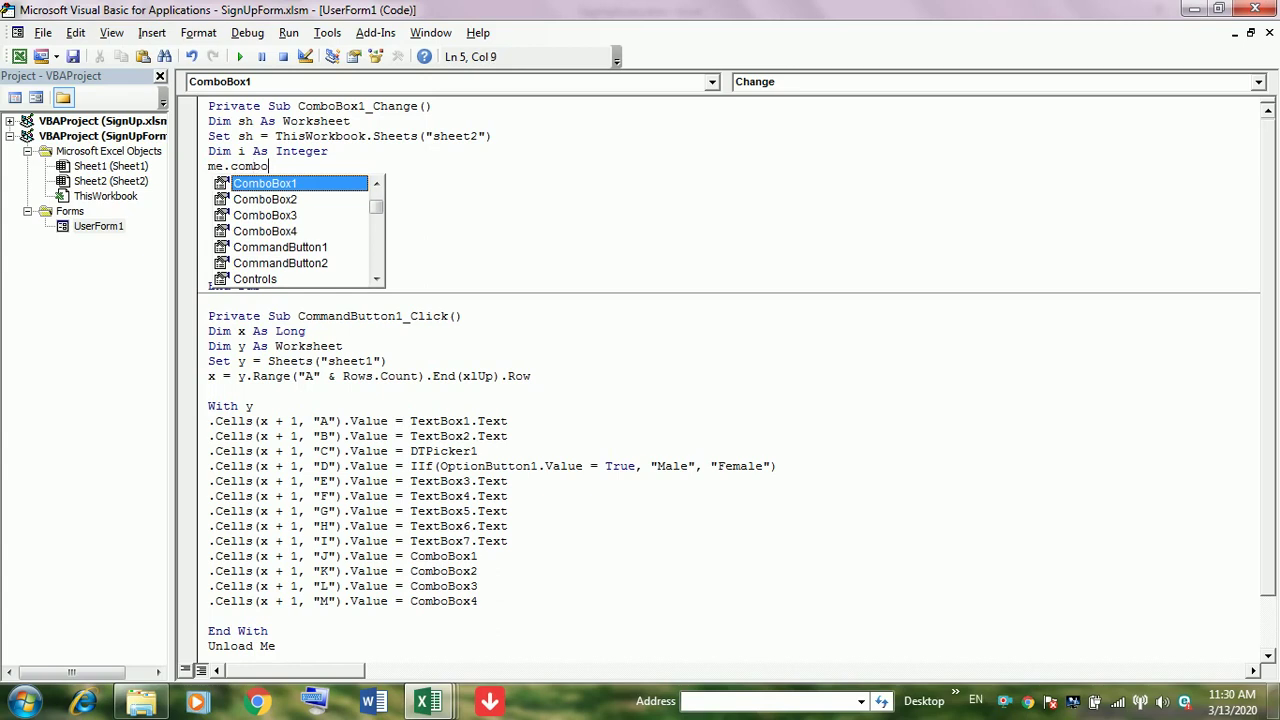
text(box1.cl)
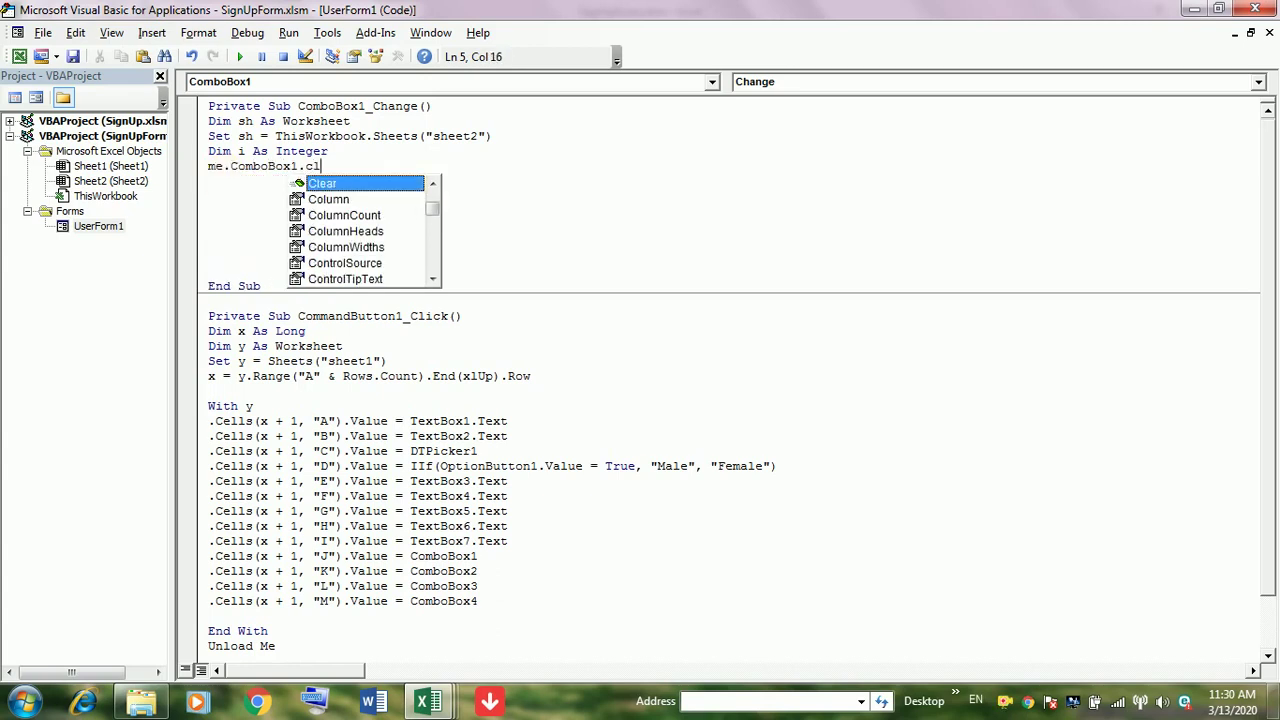
text(ear)
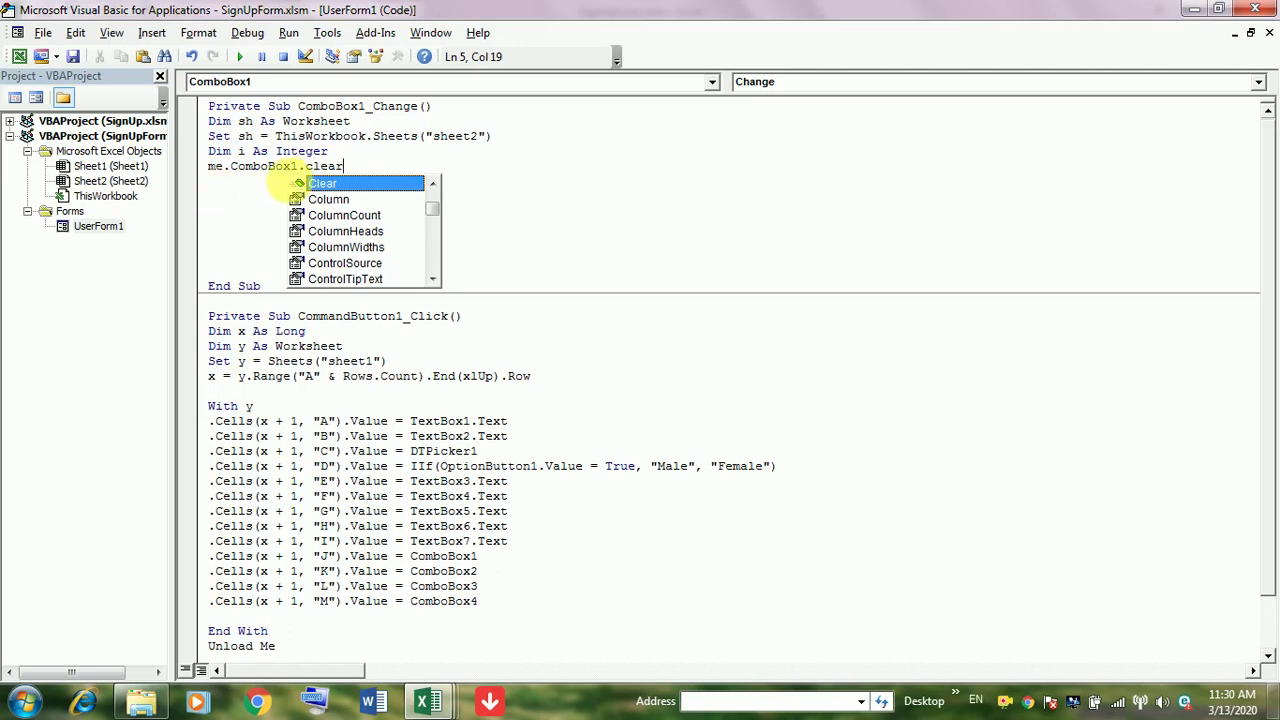
double_click(322, 184)
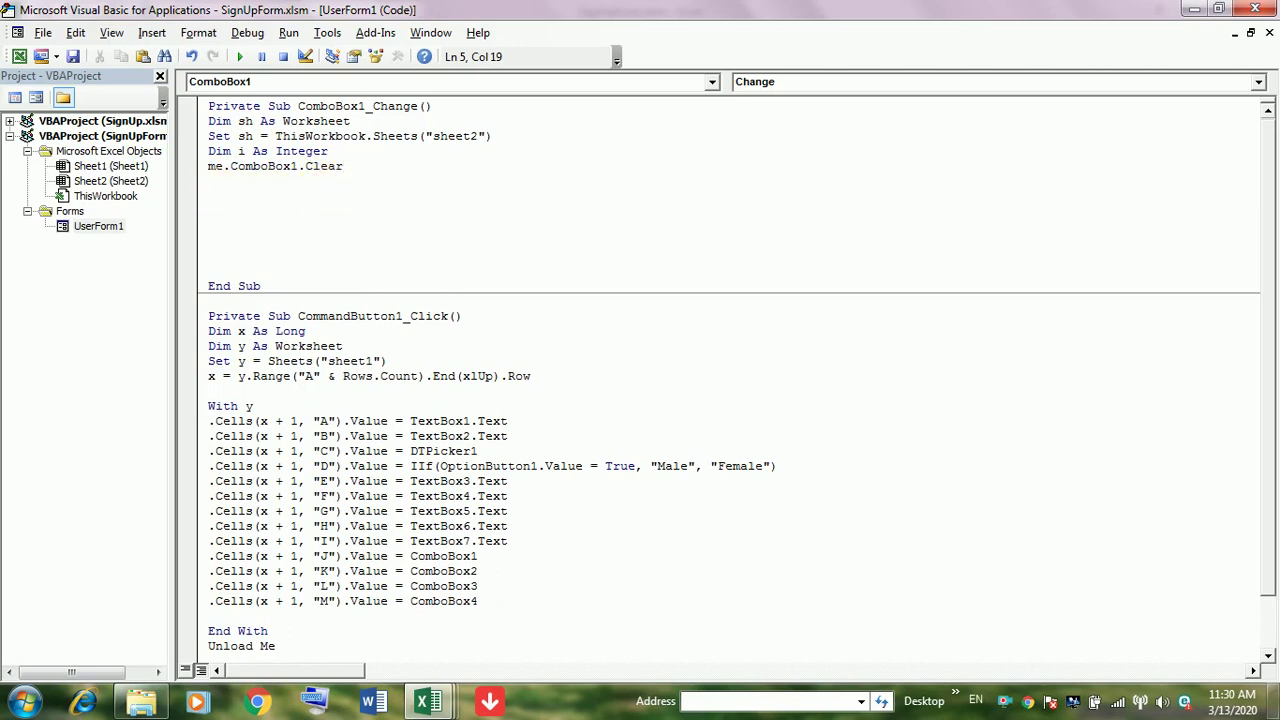
key(Return)
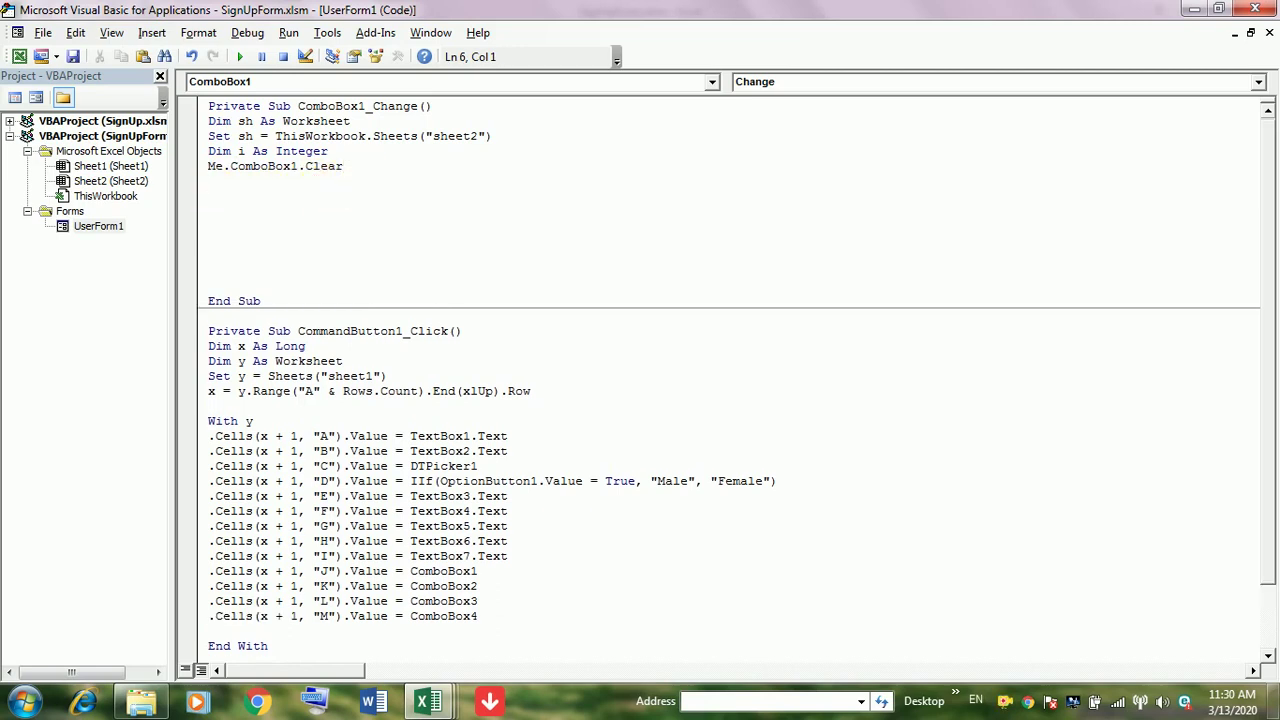
Write the loop header For i = 2 To sh.Range("A" & Application.Rows.Count).End(xlUp).Row.
text(for i )
text(= 2)
text( to s)
text(h.)
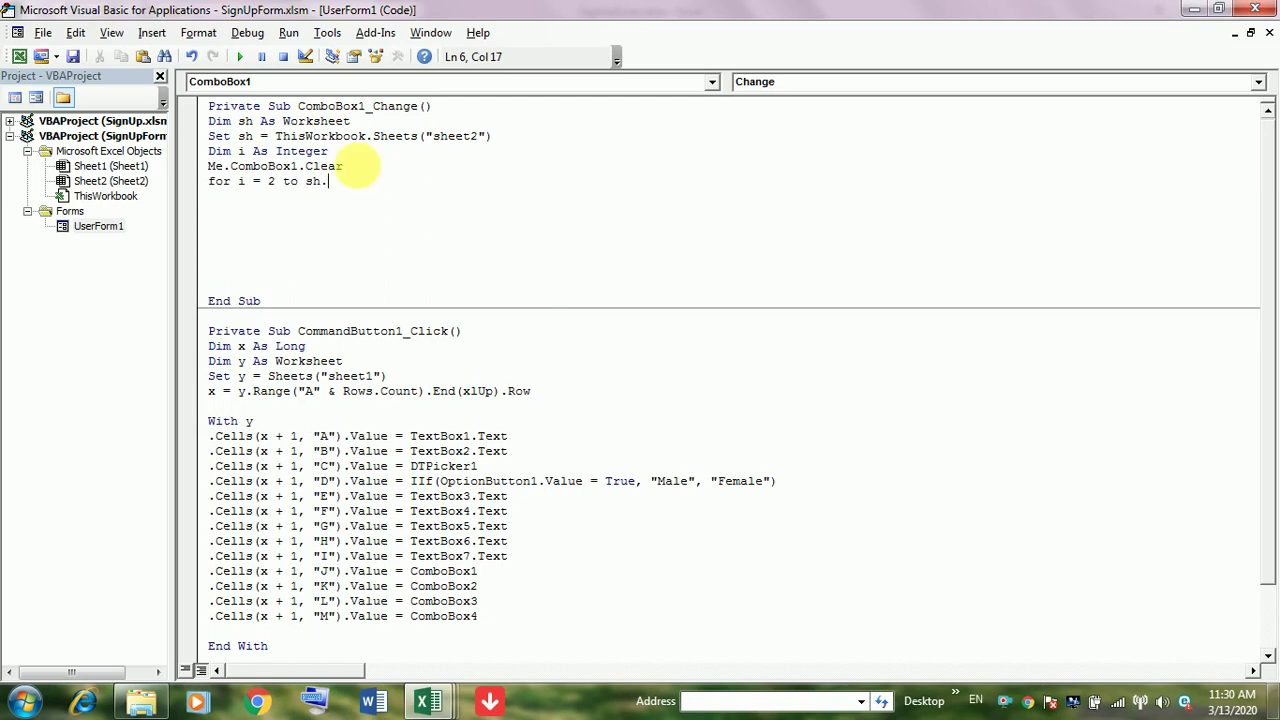
text(Range)
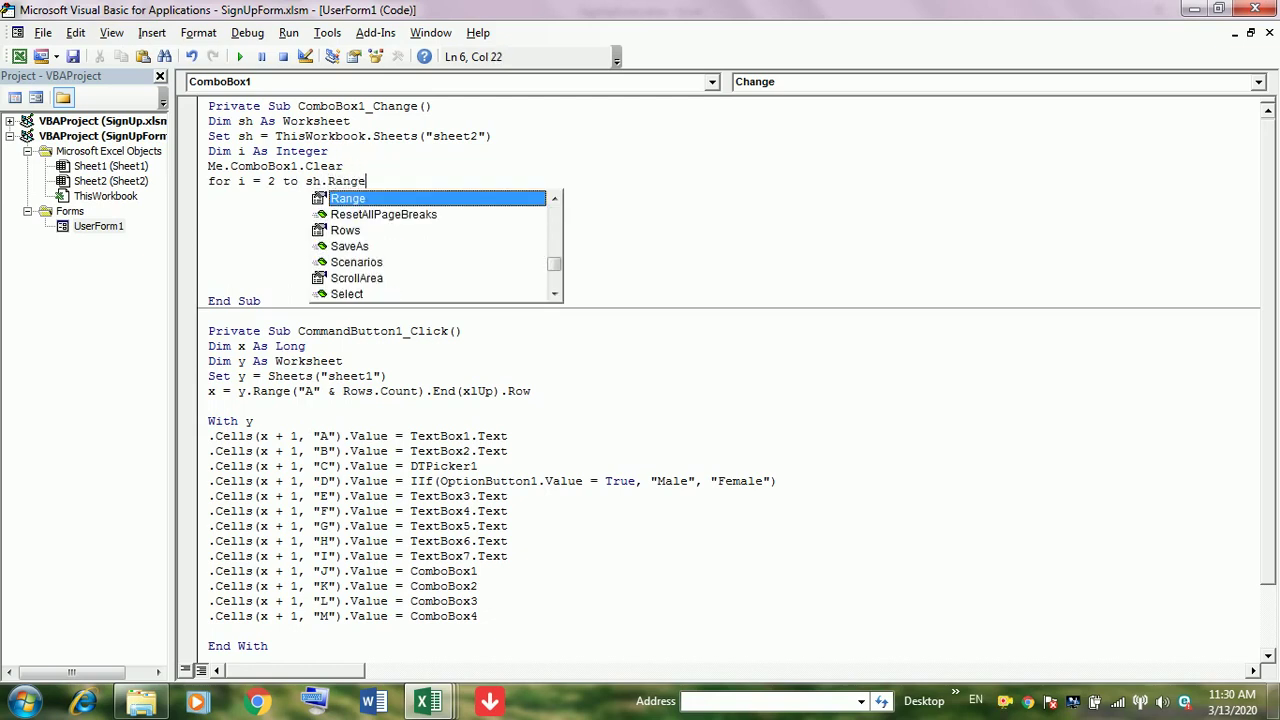
text(()
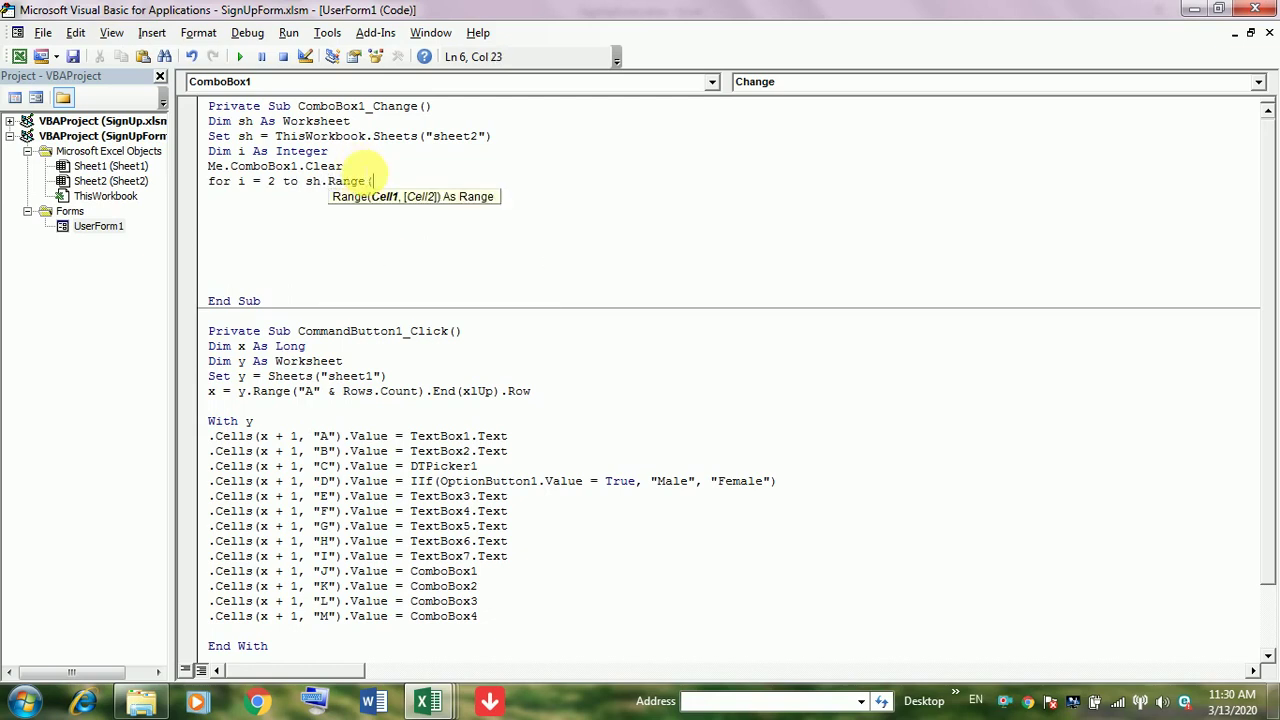
text("a)
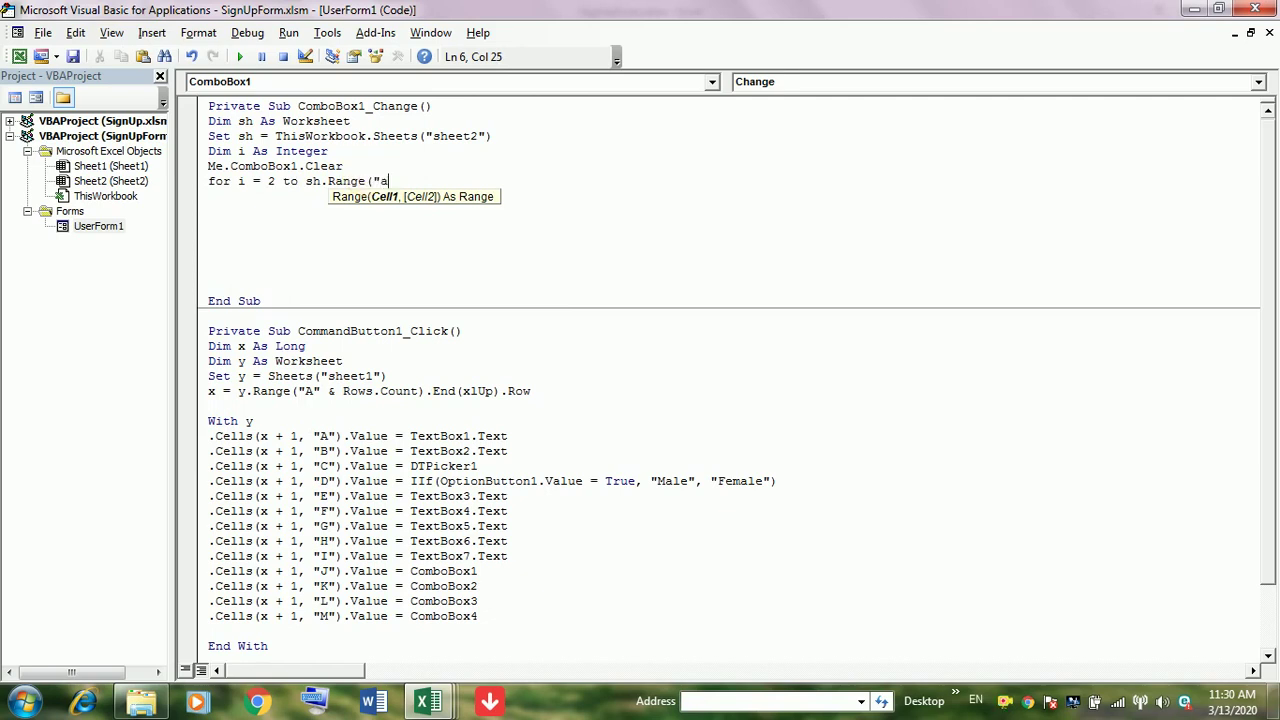
key(BackSpace)
text(A")
text( & )
text(appli)
text(cation)
text(.row)
text(.Rows.)
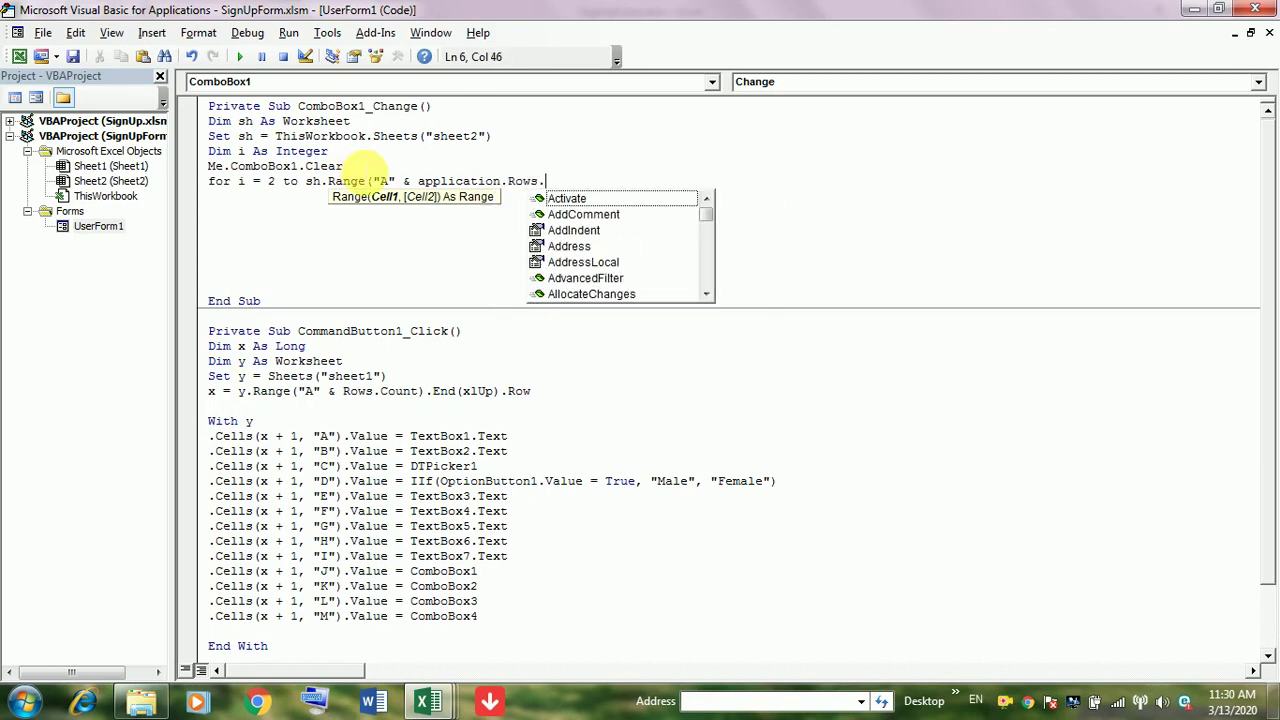
text(count)
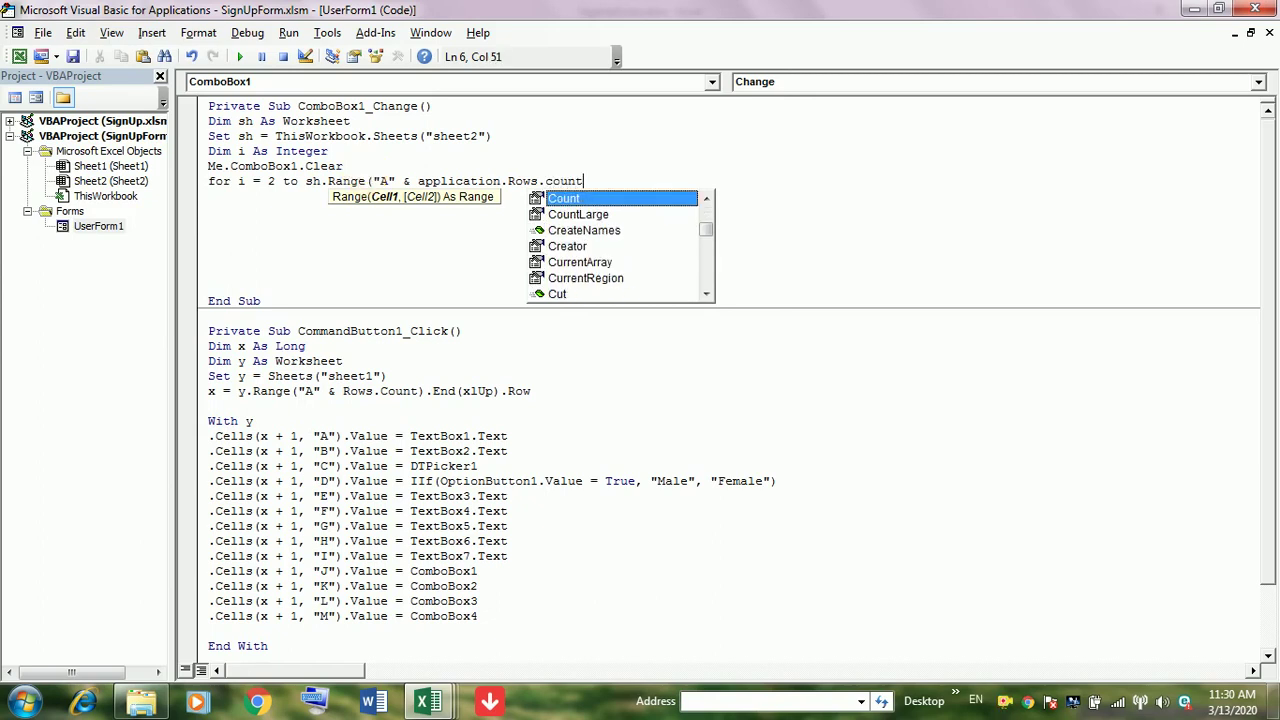
text().end)
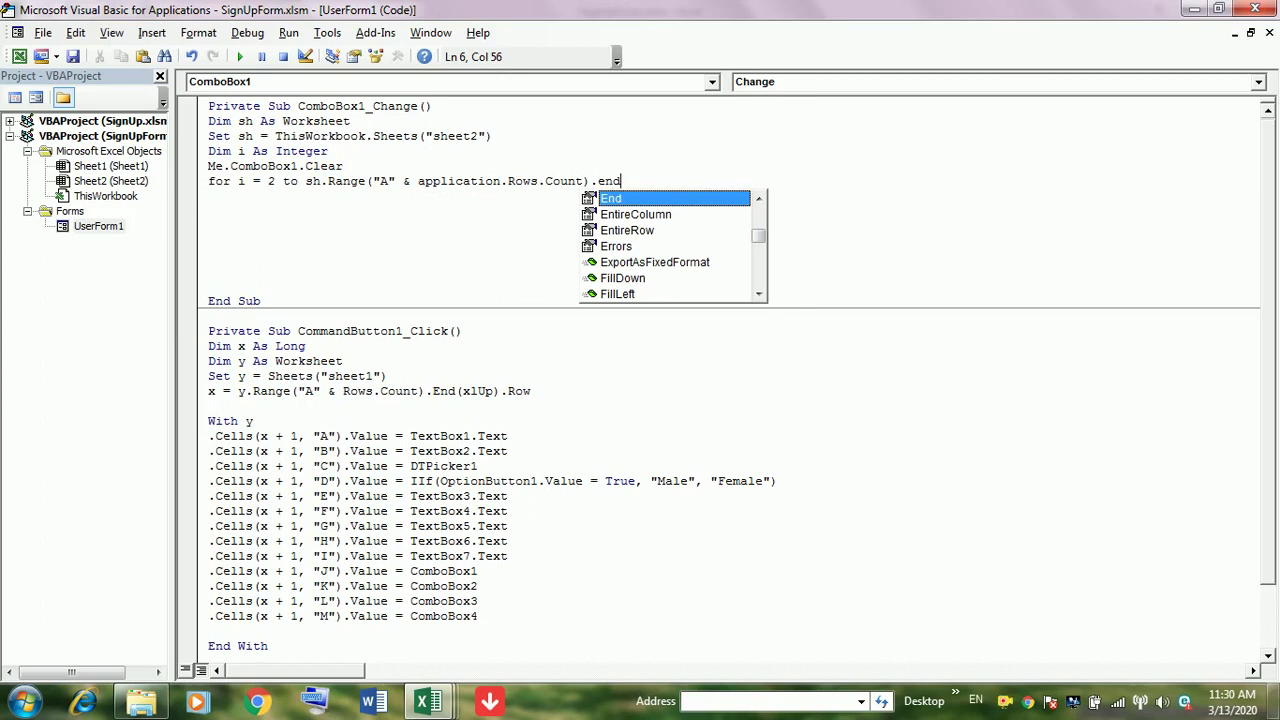
text((xlup)
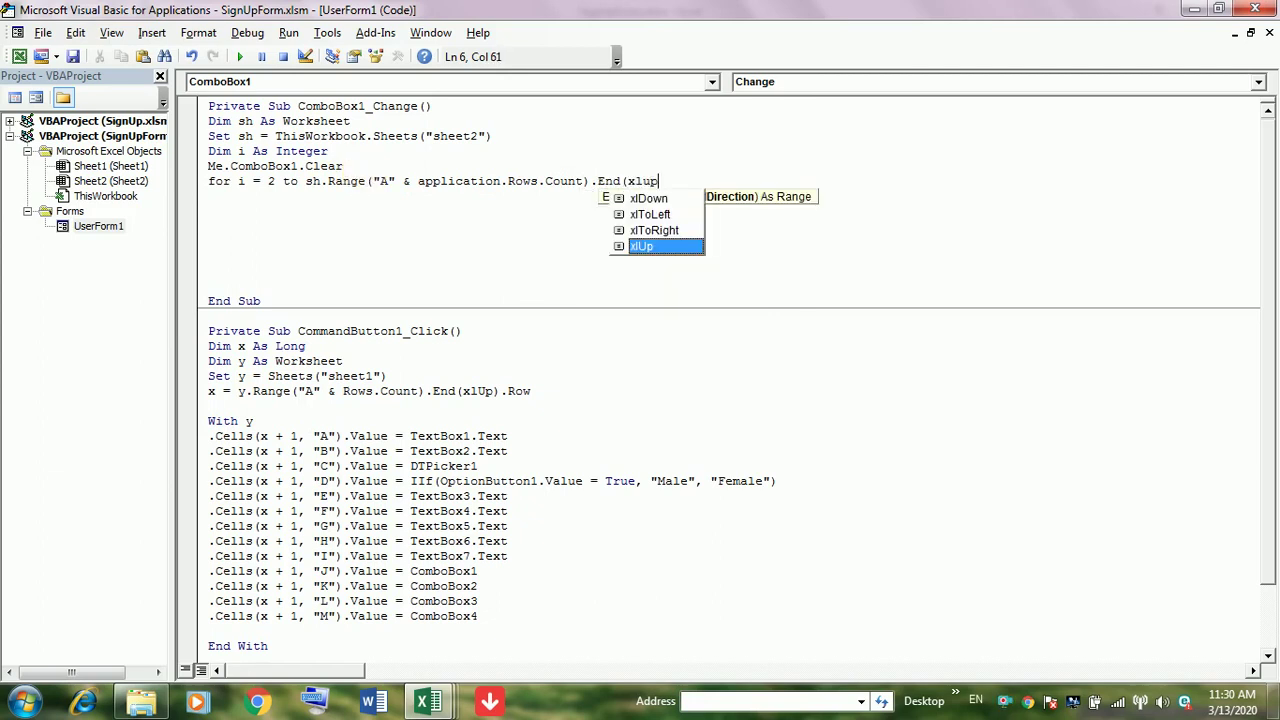
text().)
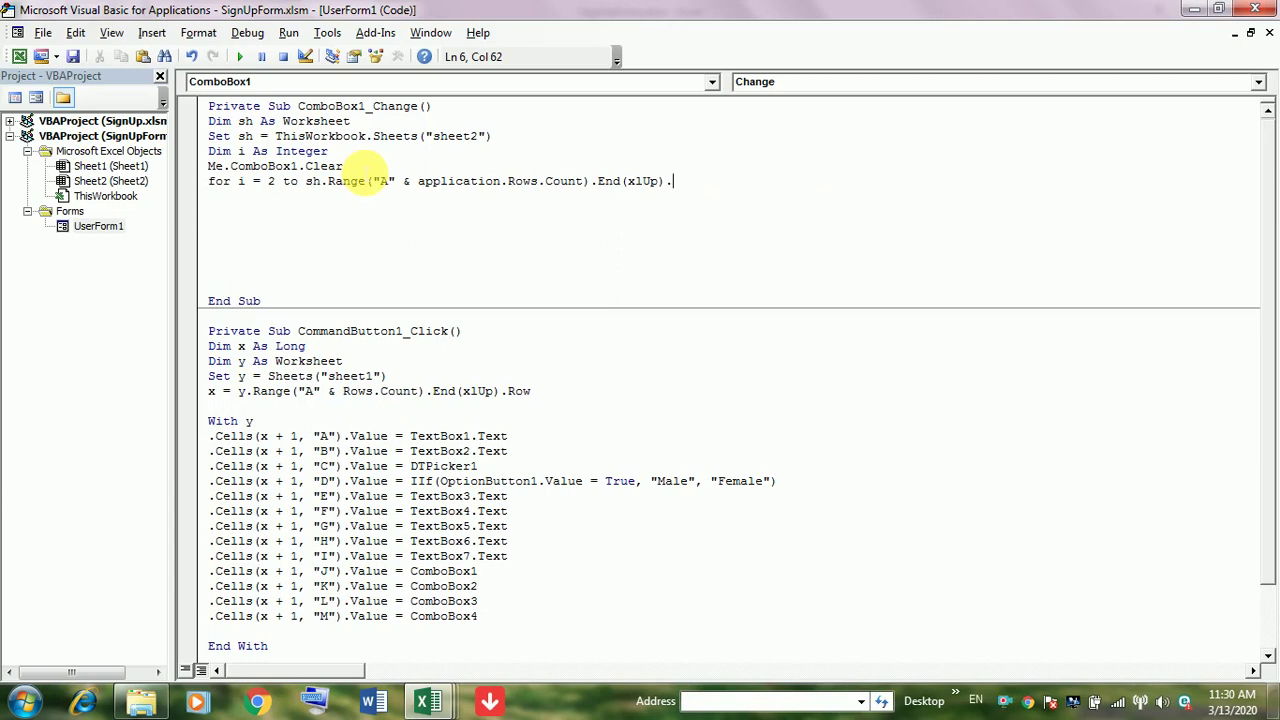
text(row)
key(Return)
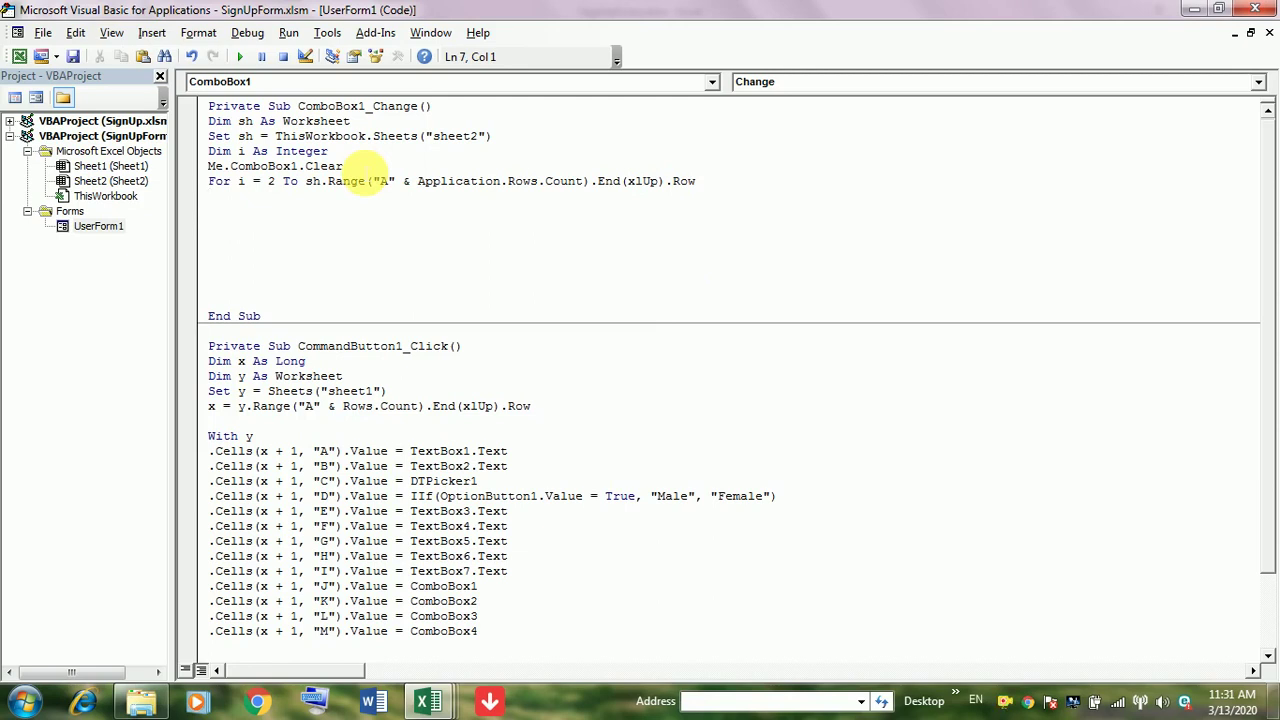
Add the line If sh.Range("A" & i).Value = "State" Then inside the loop.
text(if )
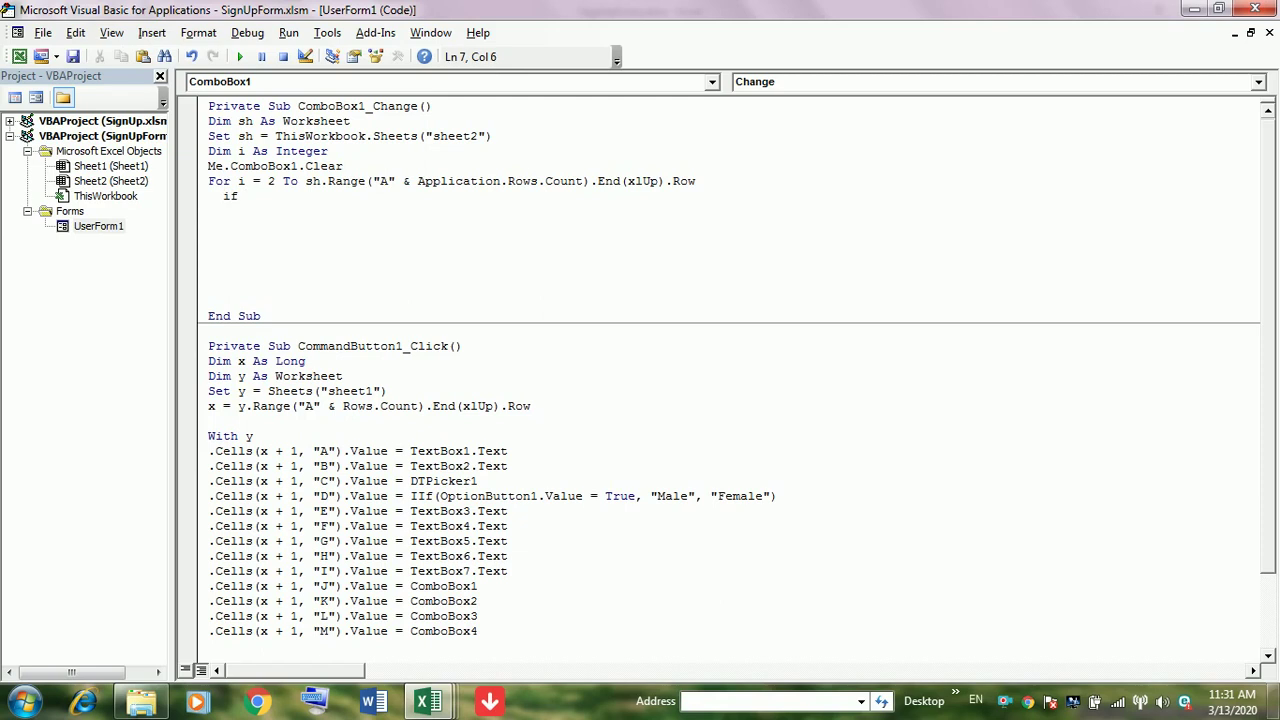
text(sh.)
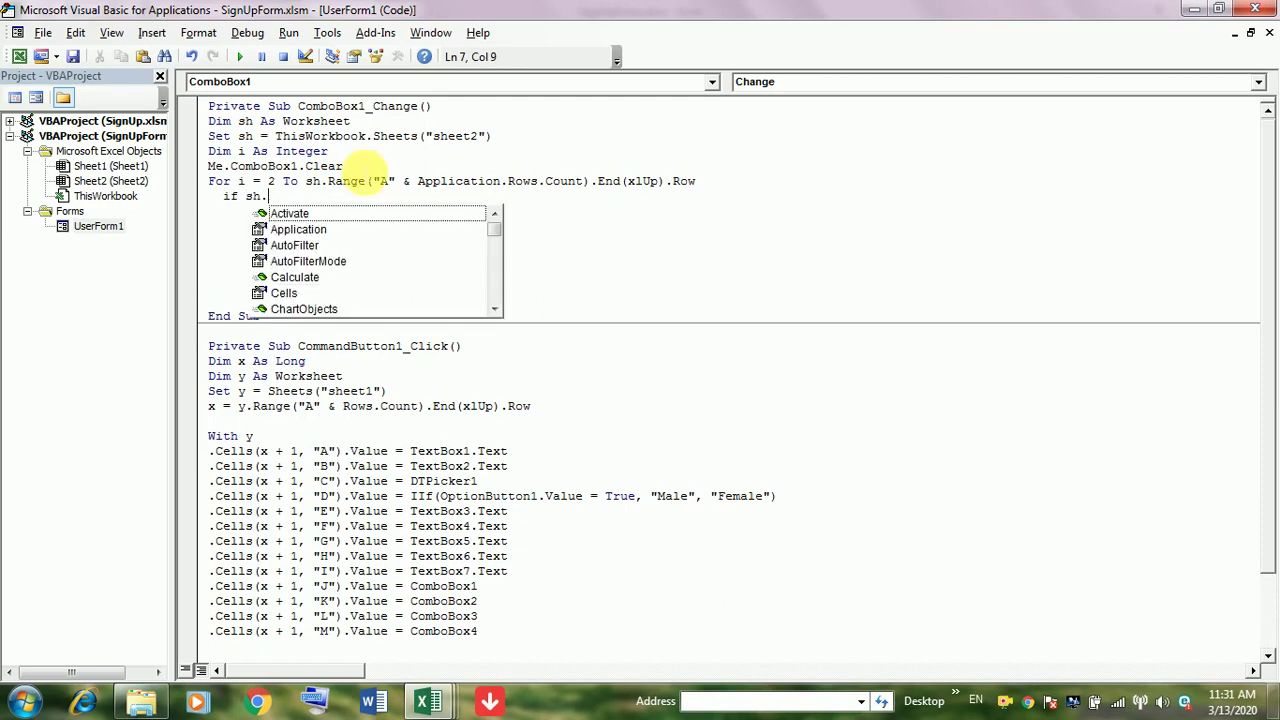
text(range)
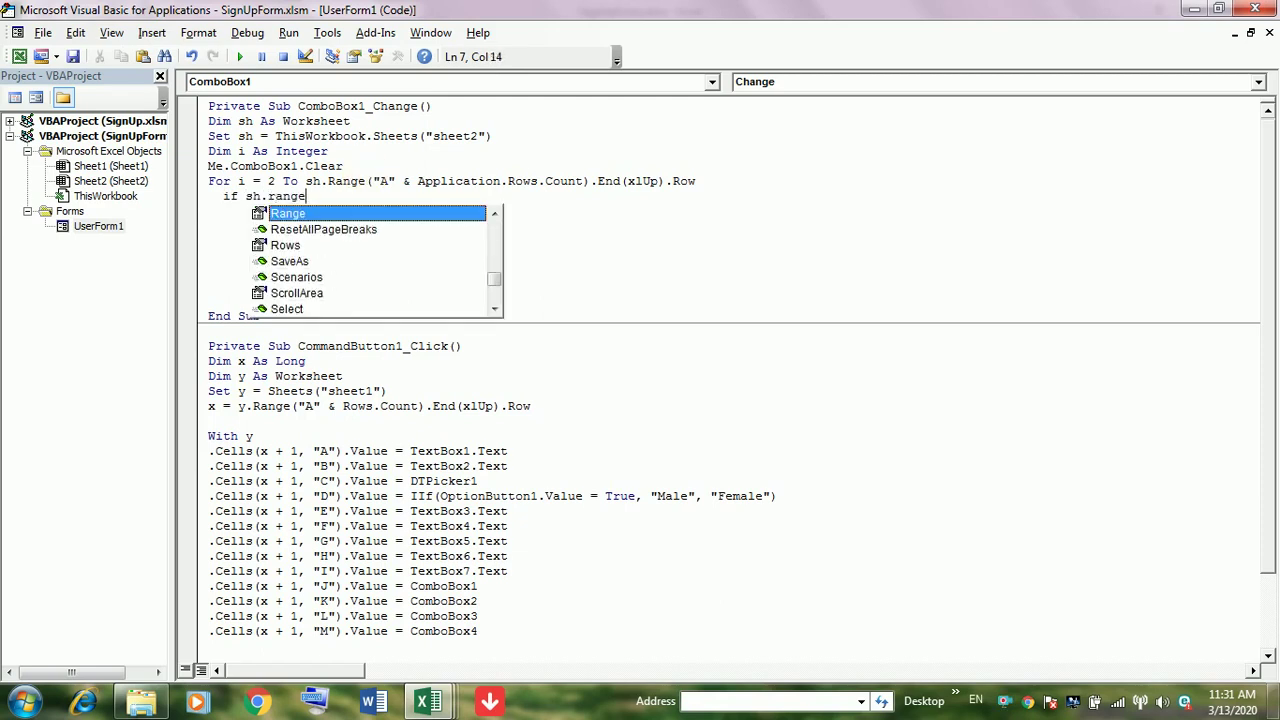
text(()
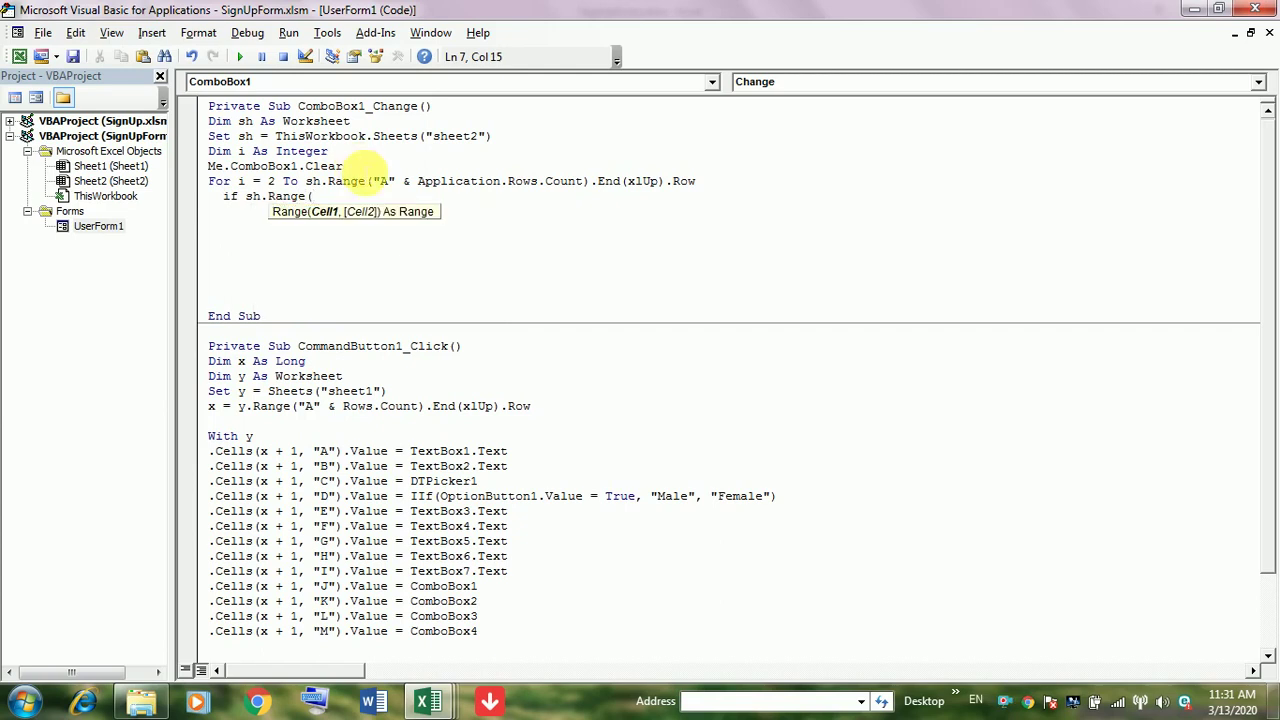
text("A)
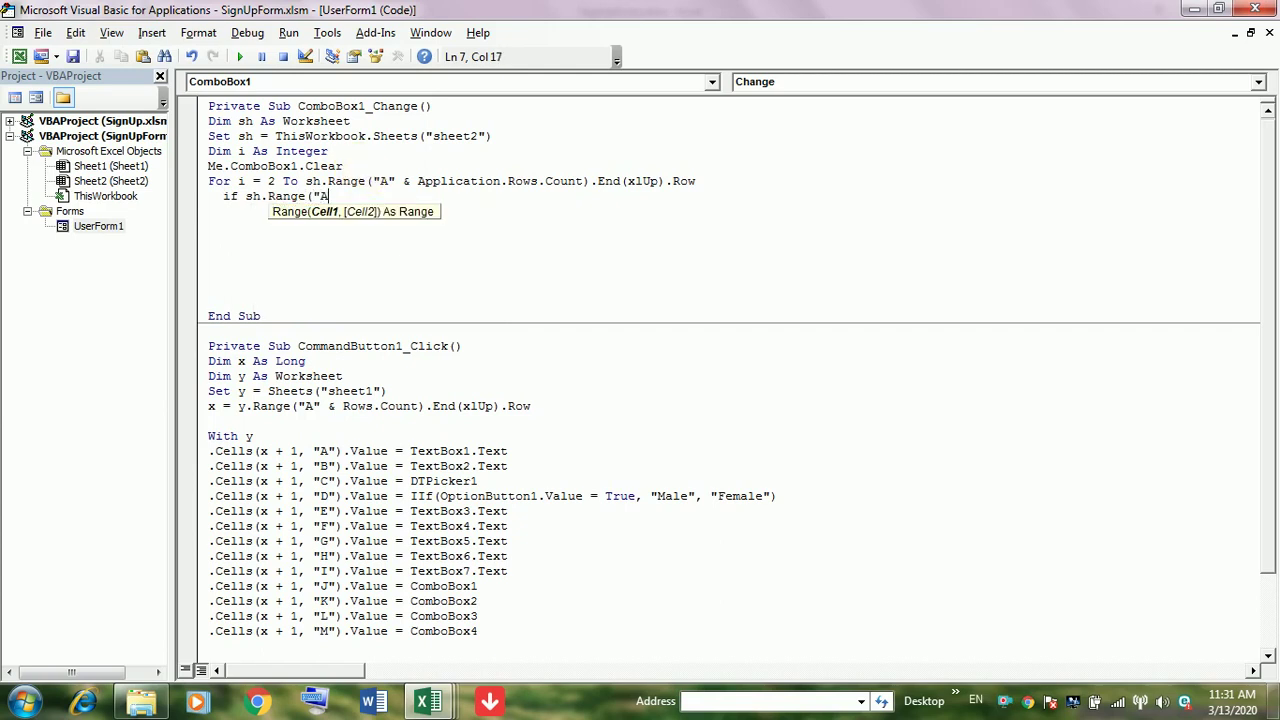
text(")
text(&)
text( i)
text().val)
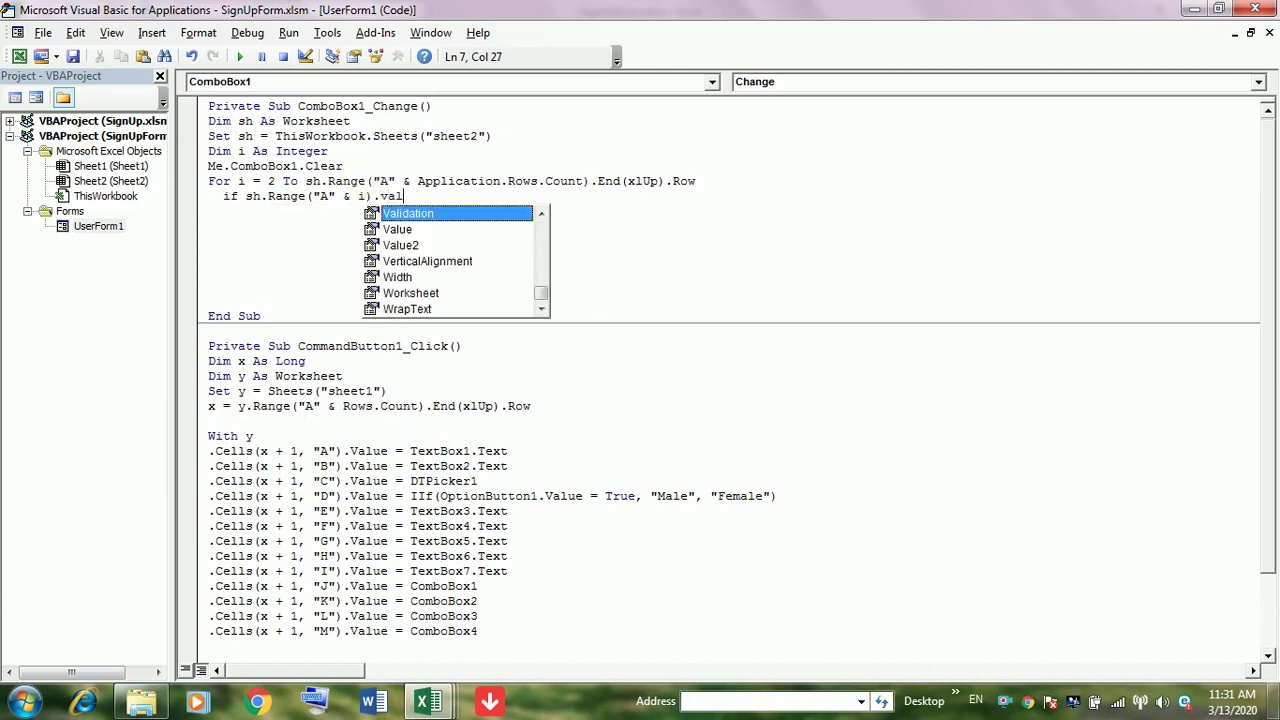
text(ue)
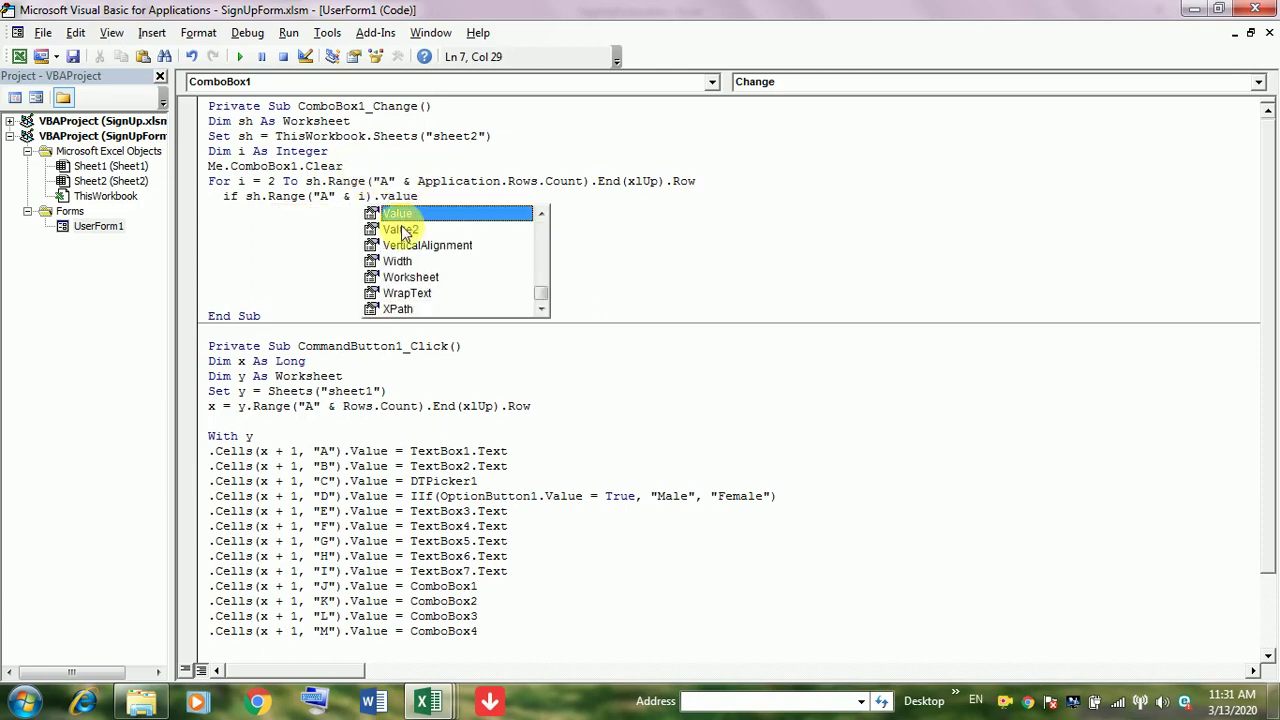
double_click(400, 213)
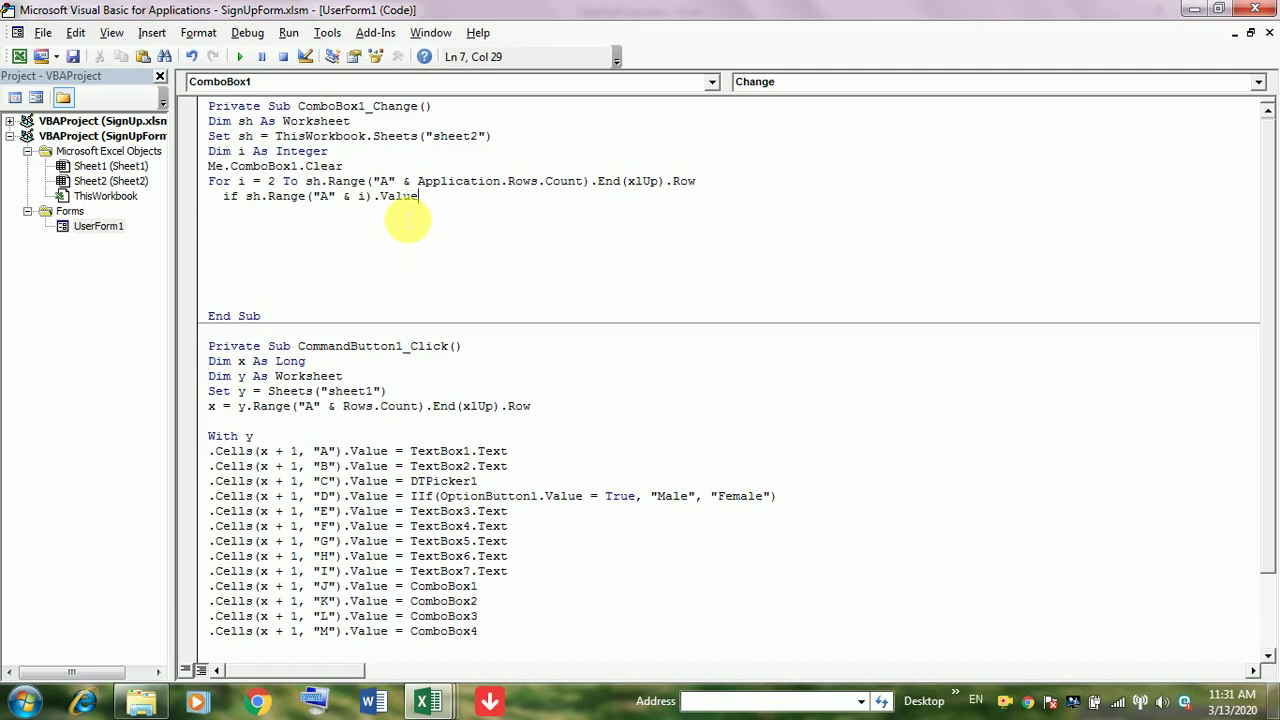
text(= )
text("Sta)
text(te)
text(")
text( The)
key(BackSpace)
key(BackSpace)
text(hen)
key(Return)
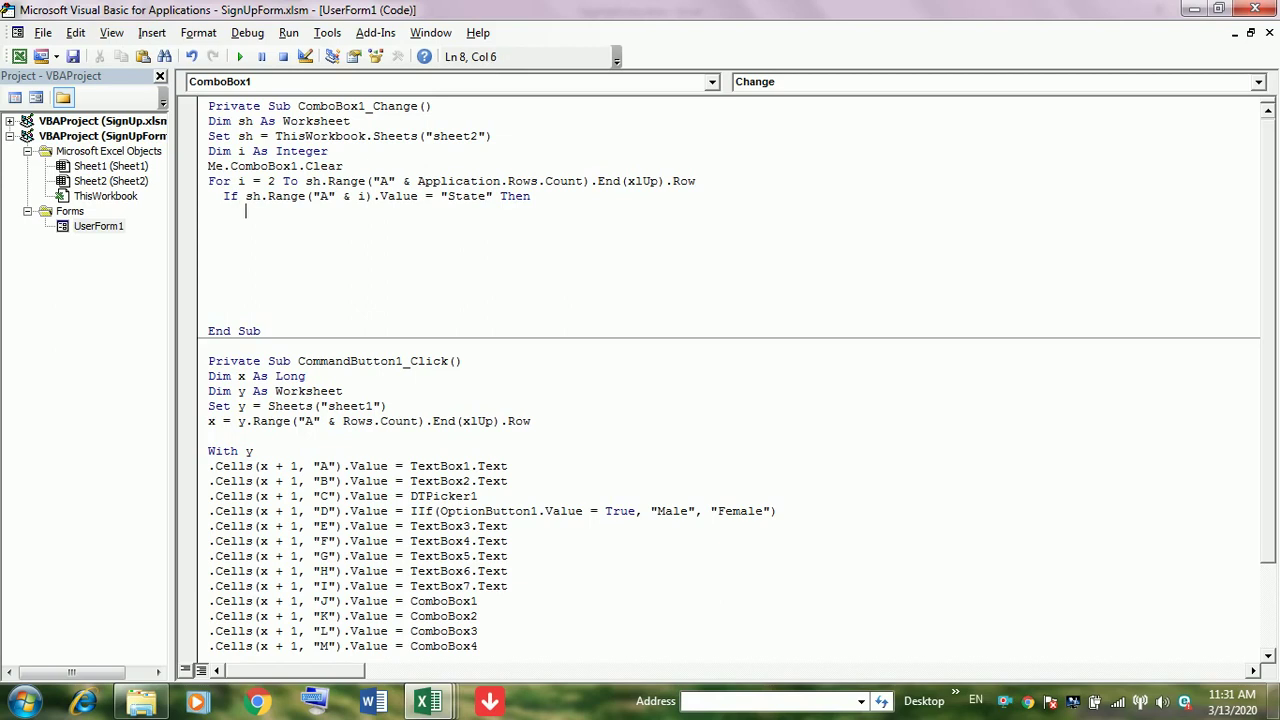
Add the nested line If sh.Range("C" & i).Value = Me.ComboBox1.Value Then.
text(if)
text( sh.r)
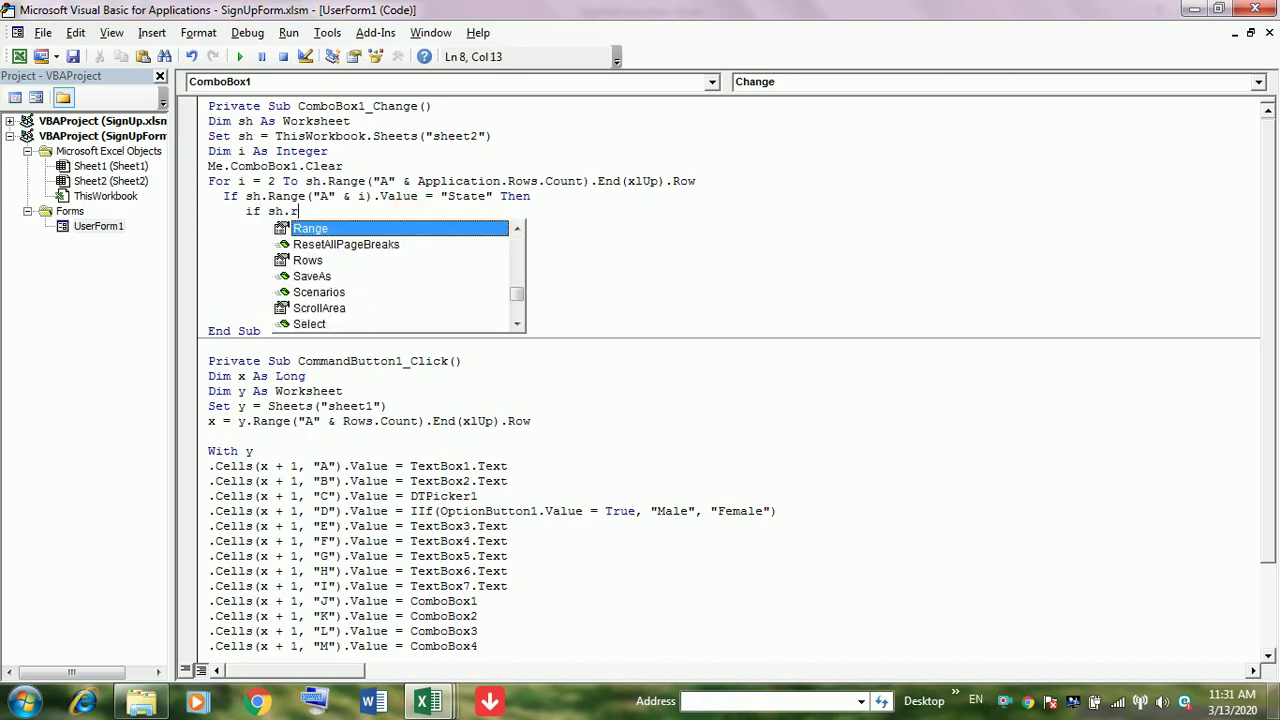
text(ange)
text(()
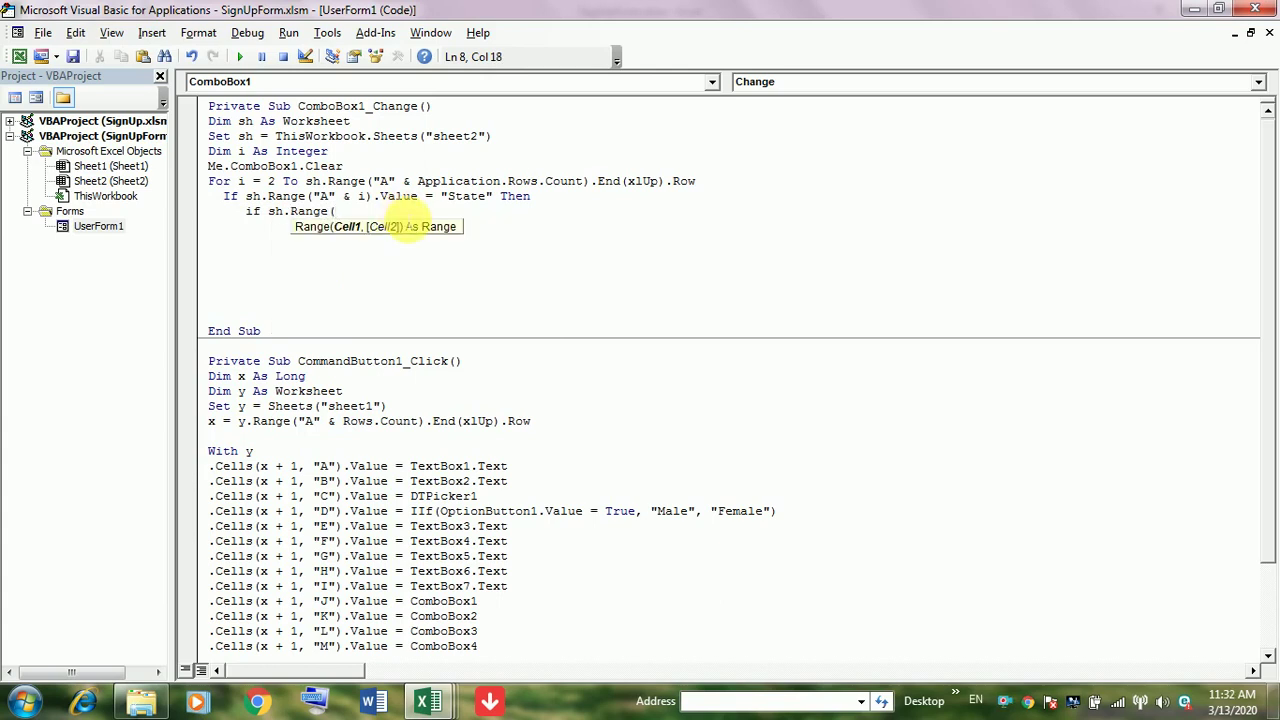
text(")
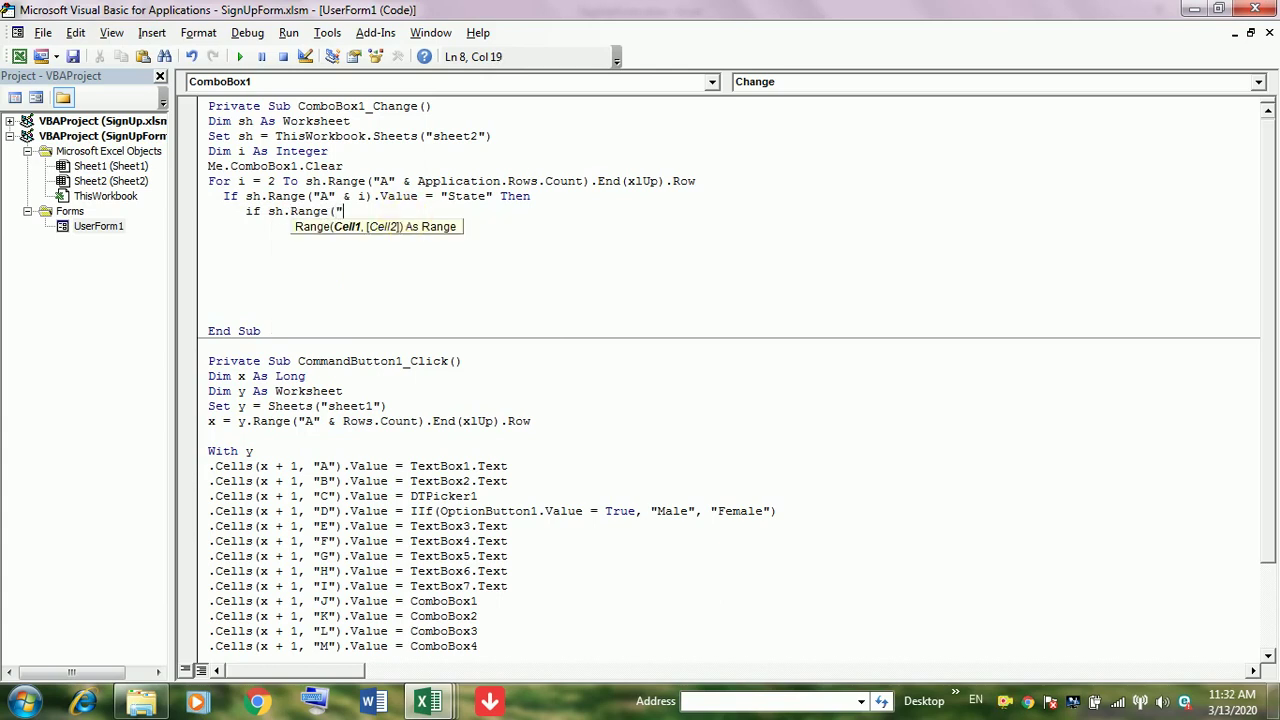
text(C")
text( & I)
key(BackSpace)
key(BackSpace)
text(i)
key(BackSpace)
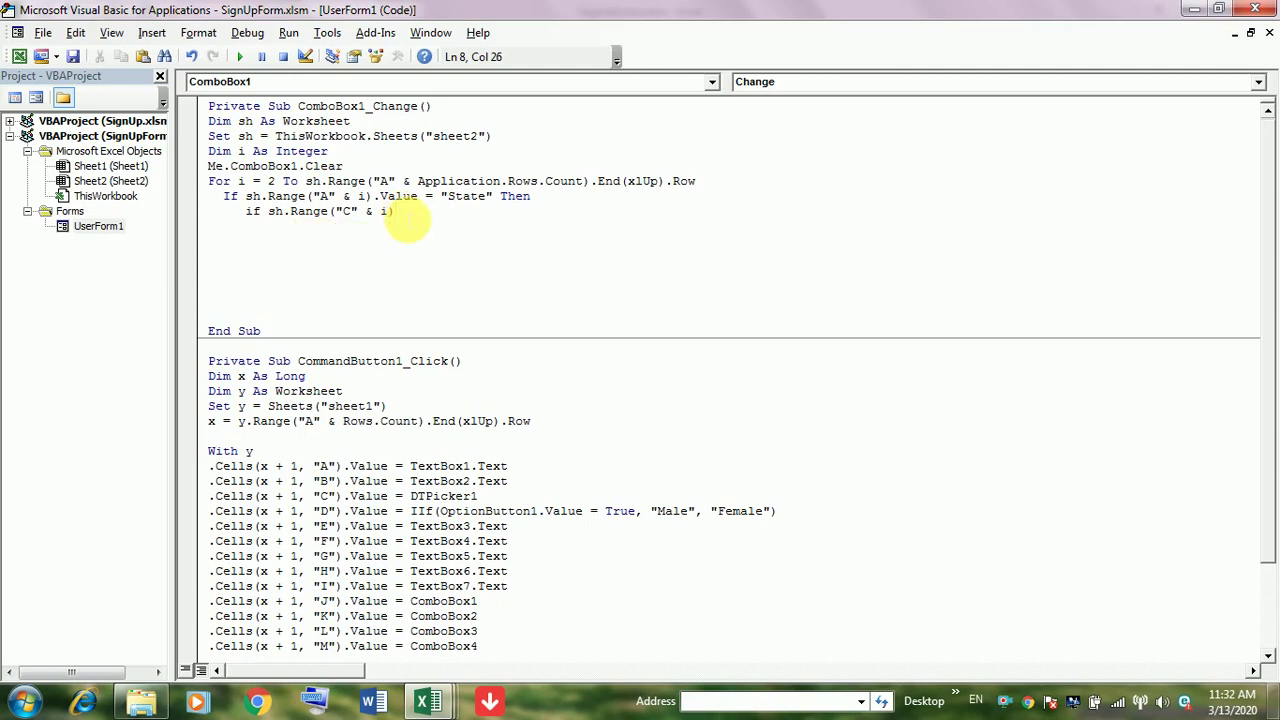
text(.)
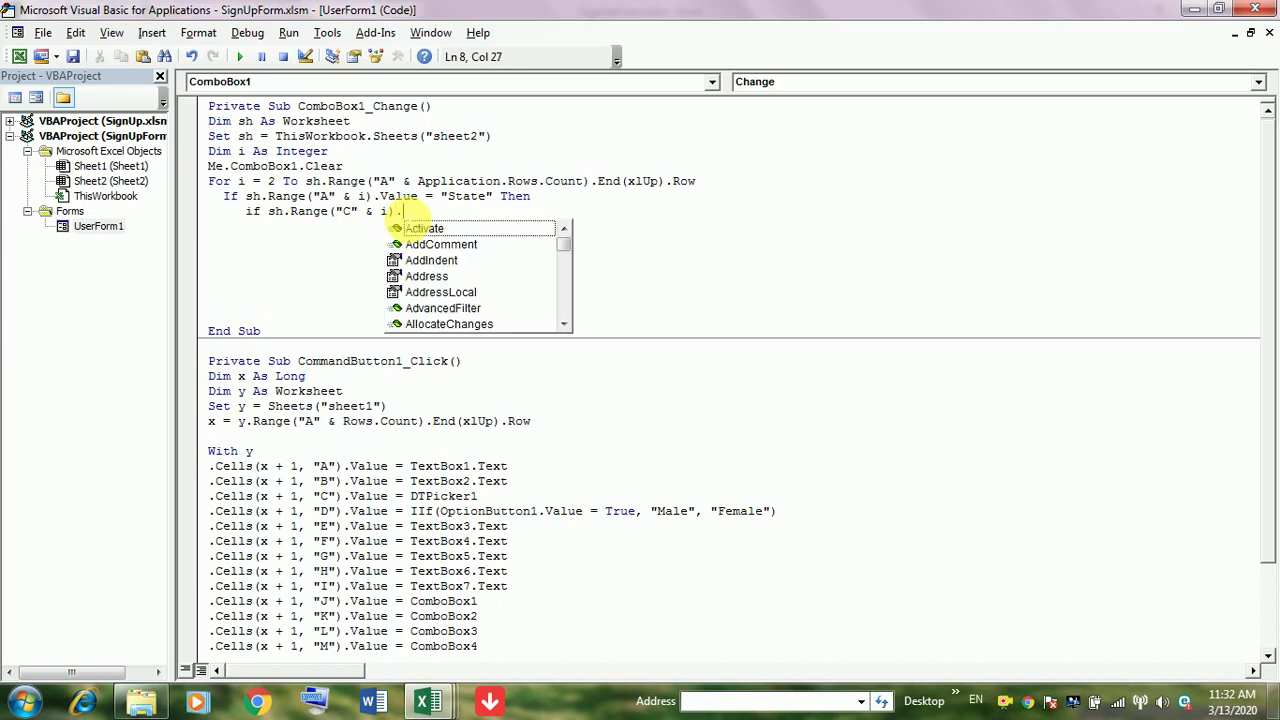
text(value)
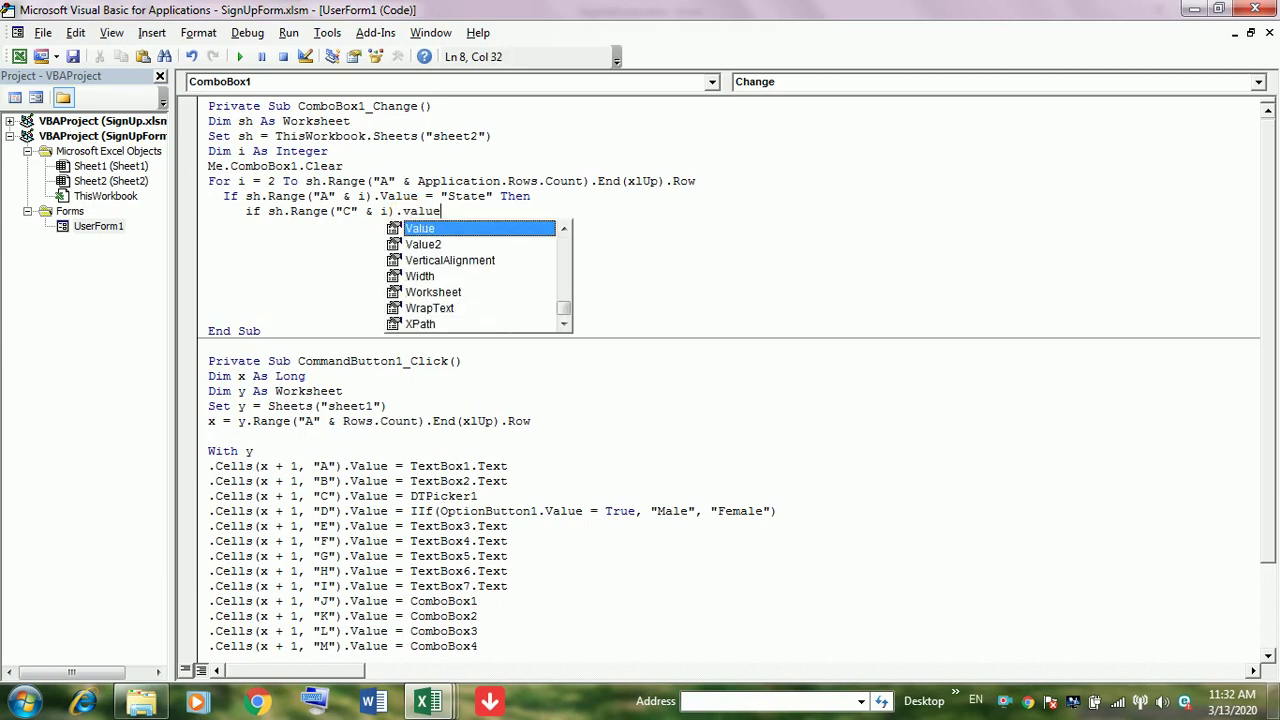
text( = )
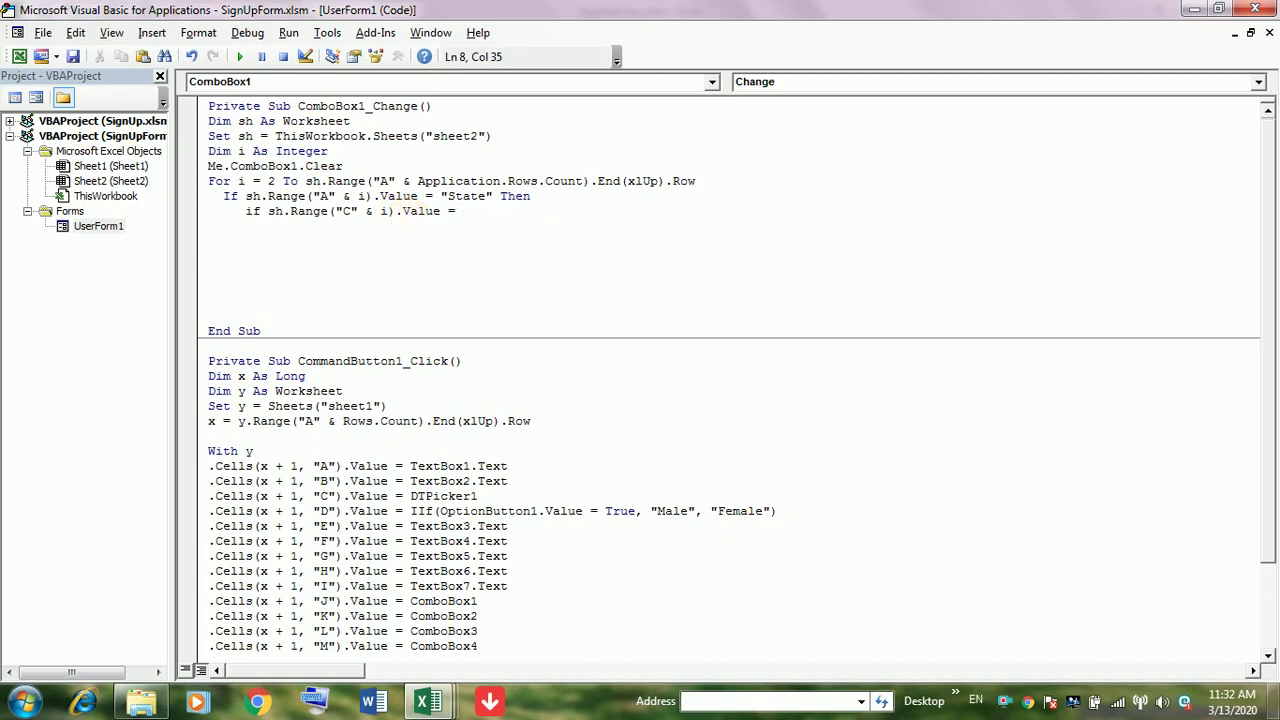
text(me.)
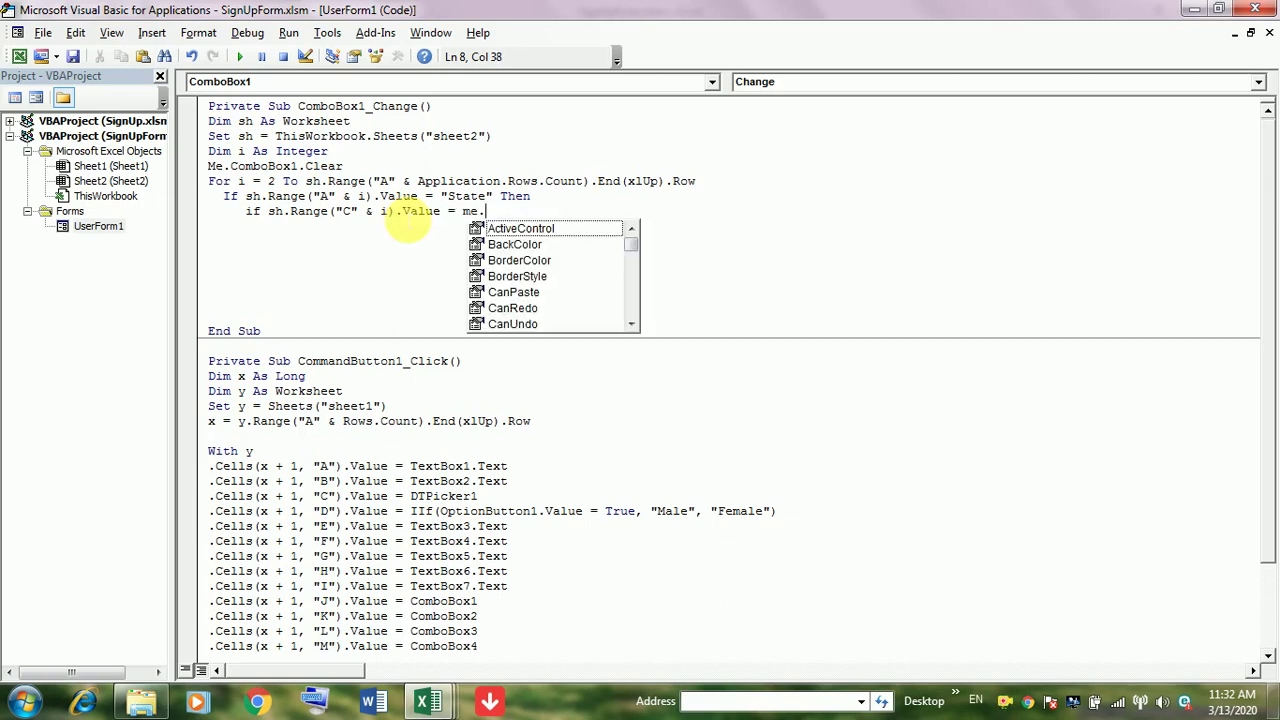
text(co)
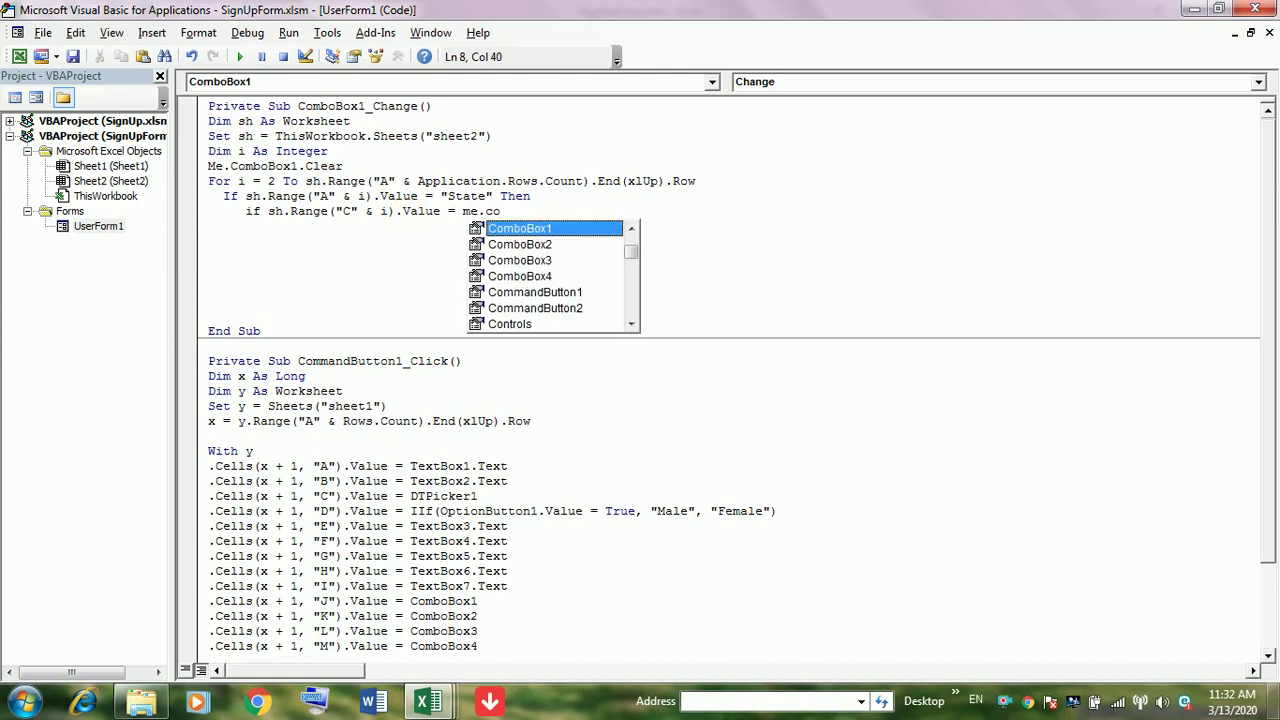
text(b)
key(BackSpace)
text(m)
text(bobox)
text(1.)
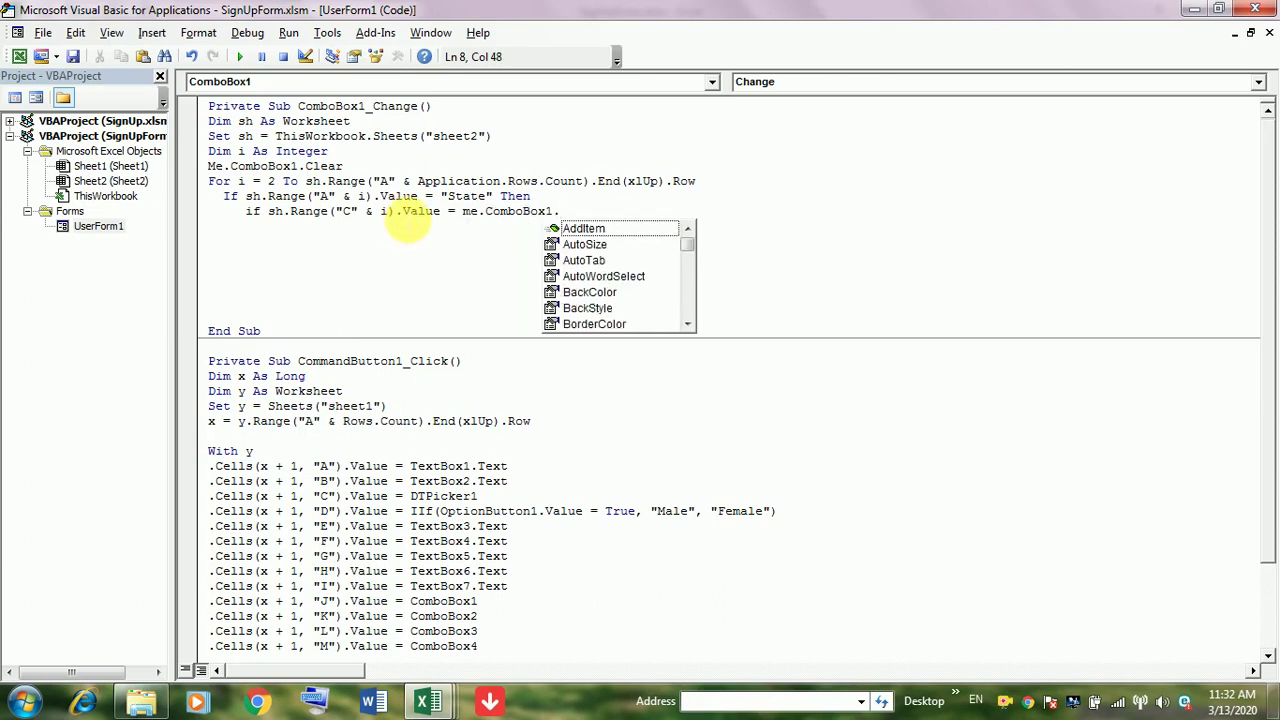
text(valu)
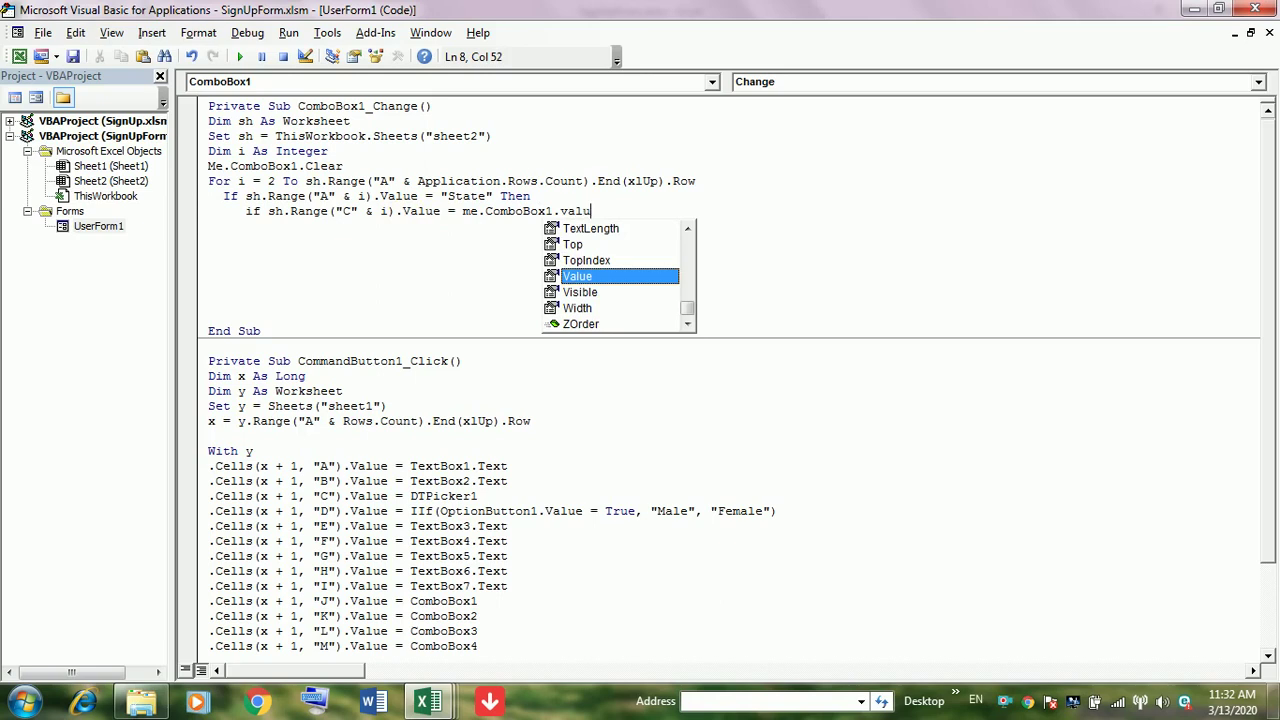
text(e)
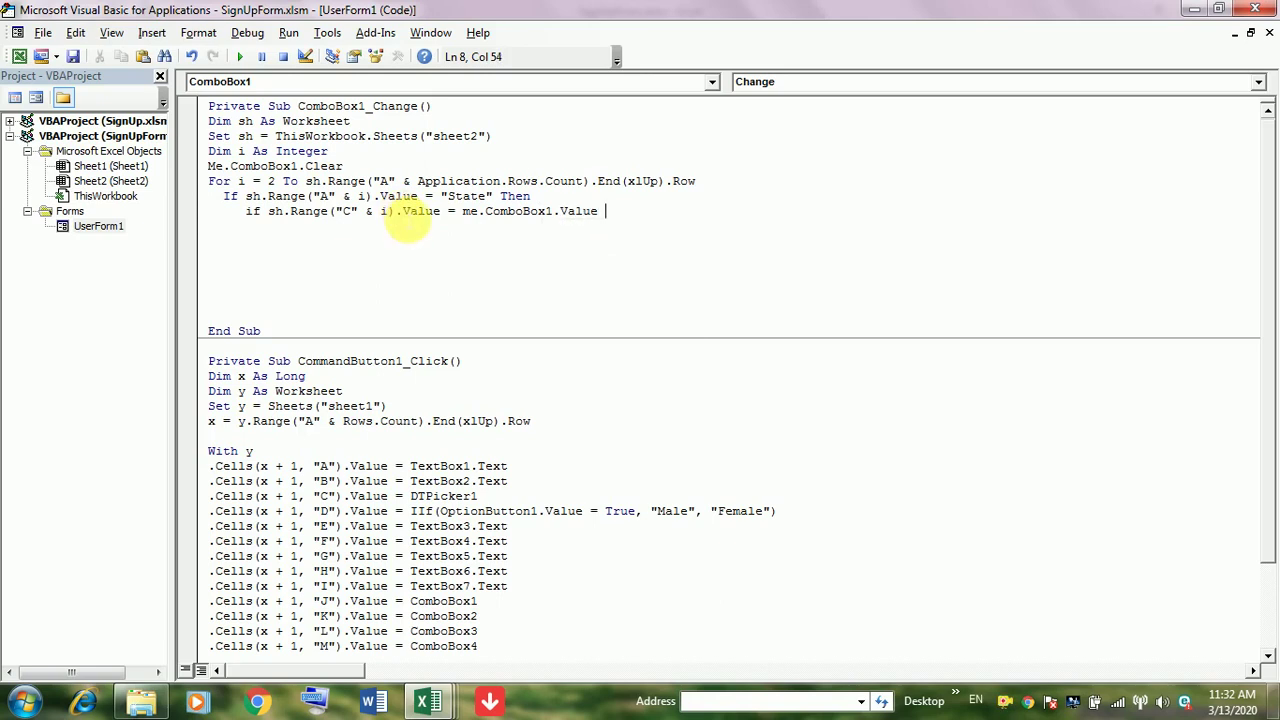
text( thew)
key(BackSpace)
text(n)
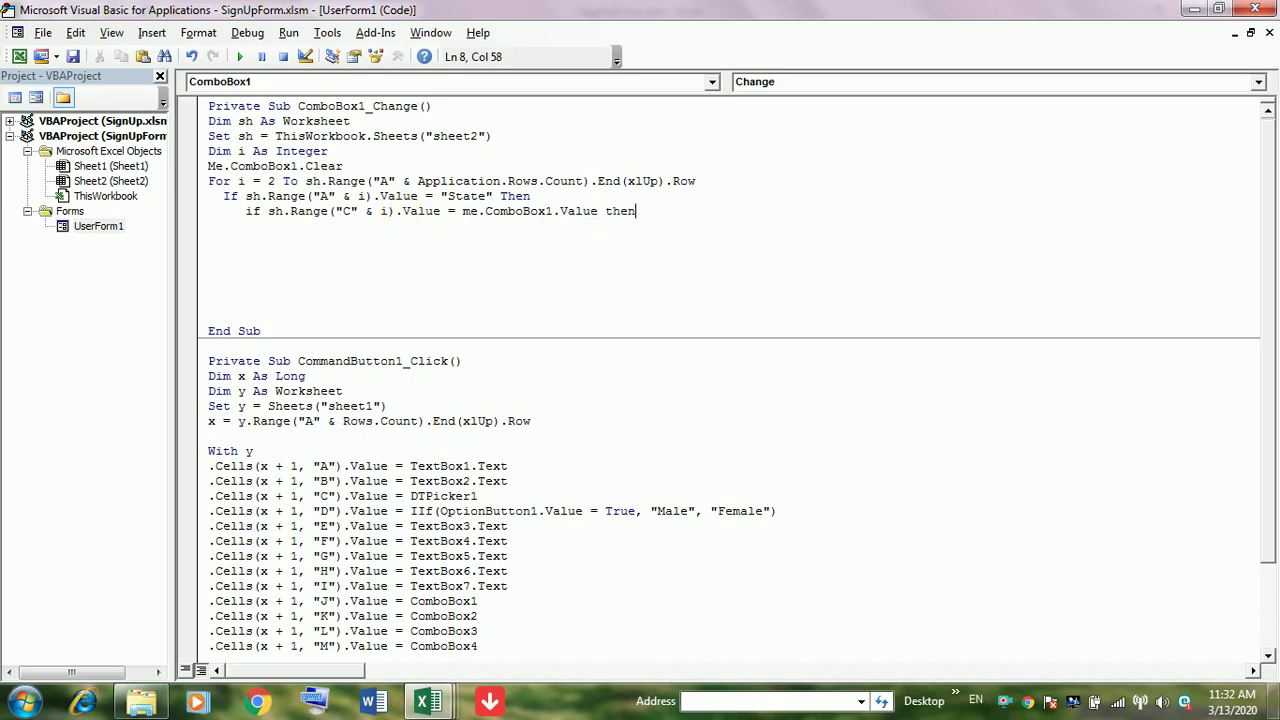
key(Return)
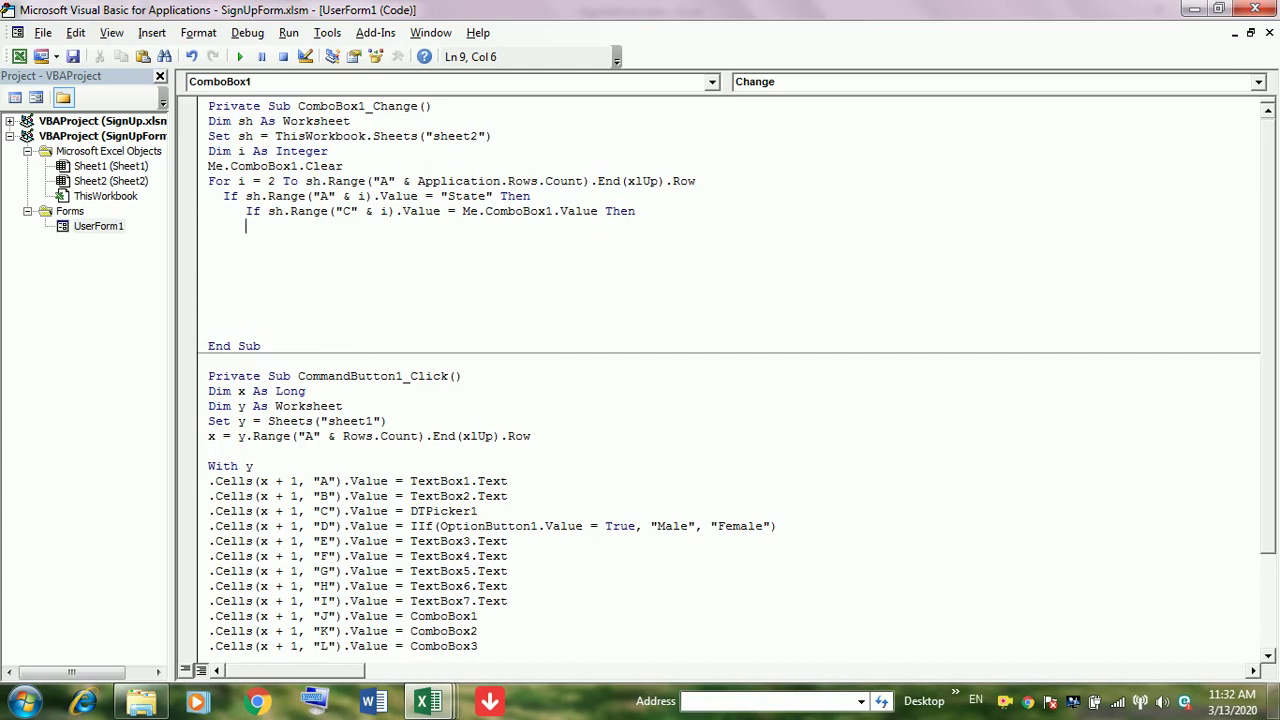
Add Me.ComboBox2.AddItem sh.Range("B" & i), then two End If lines and Next i.
text(m)
text(e.)
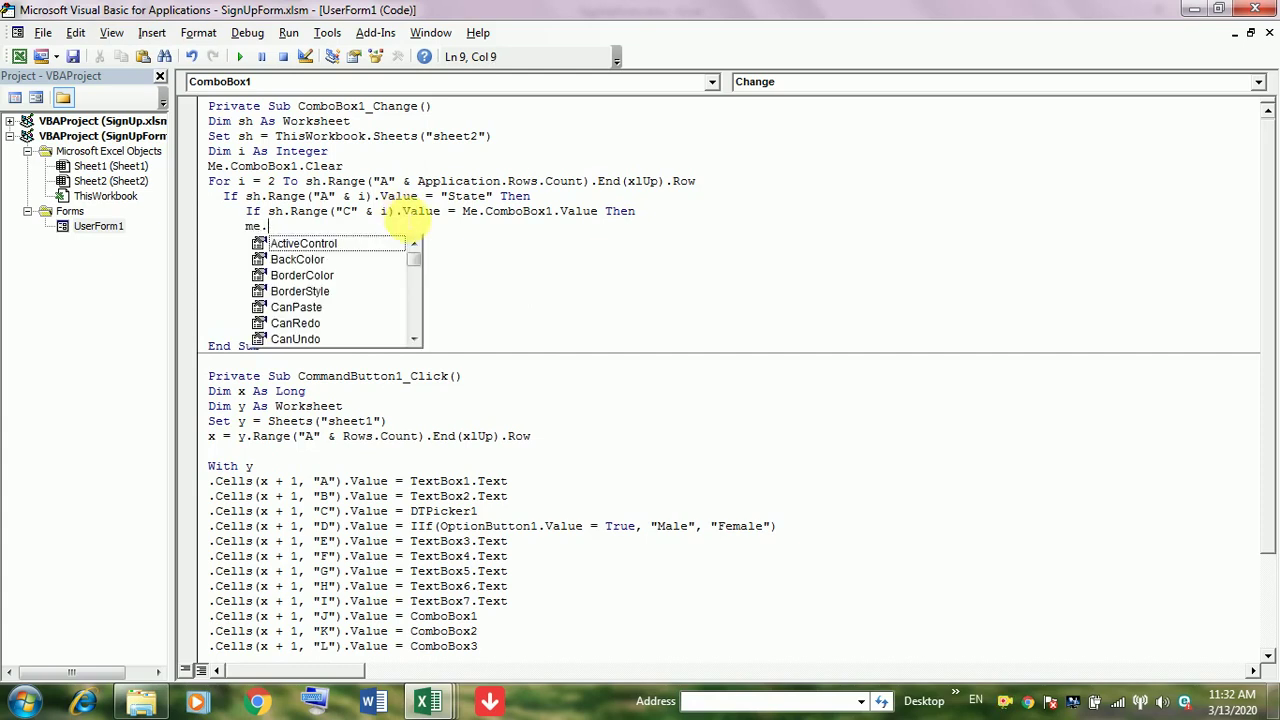
text(combo)
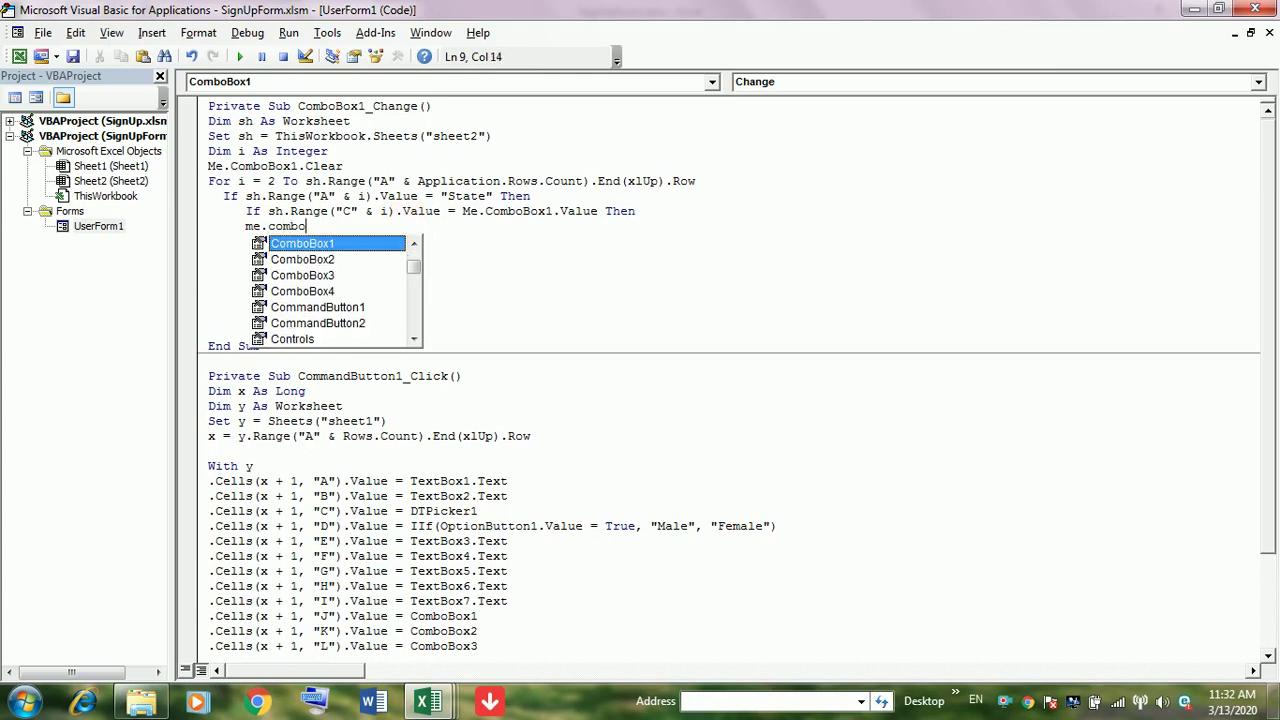
text(bo)
text(x2)
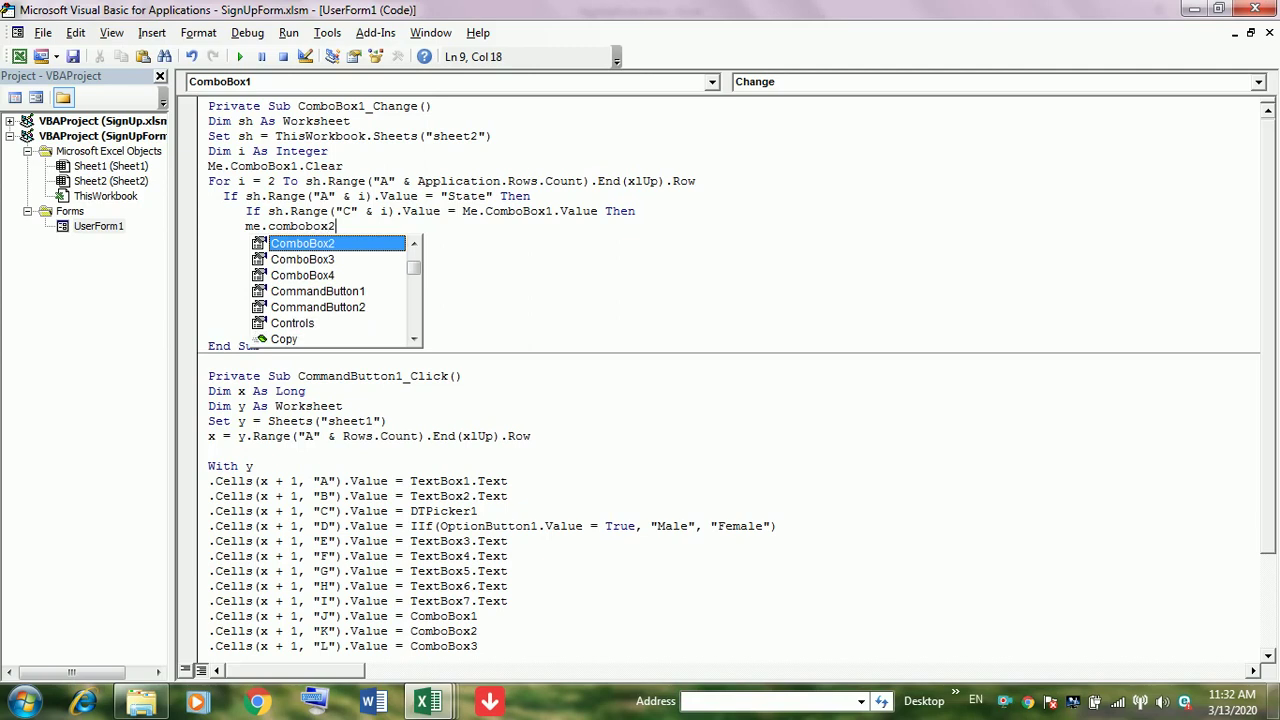
text(.add)
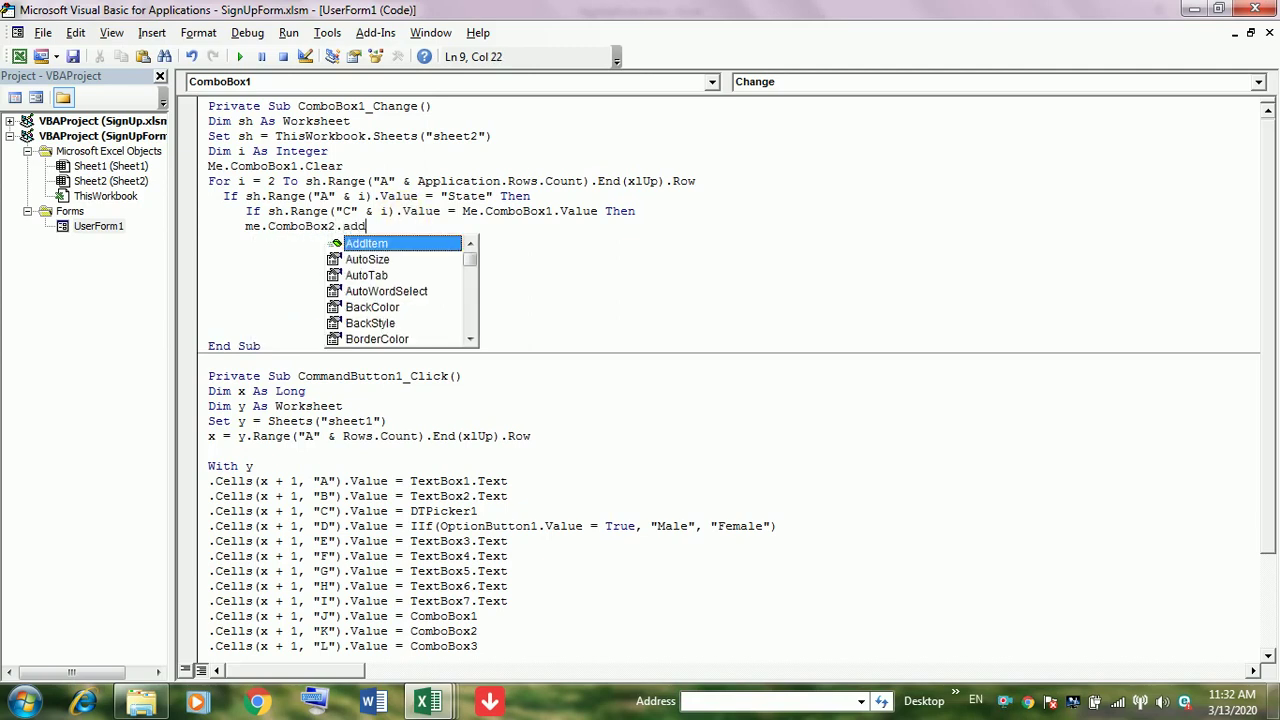
text(item)
text( sh.ra)
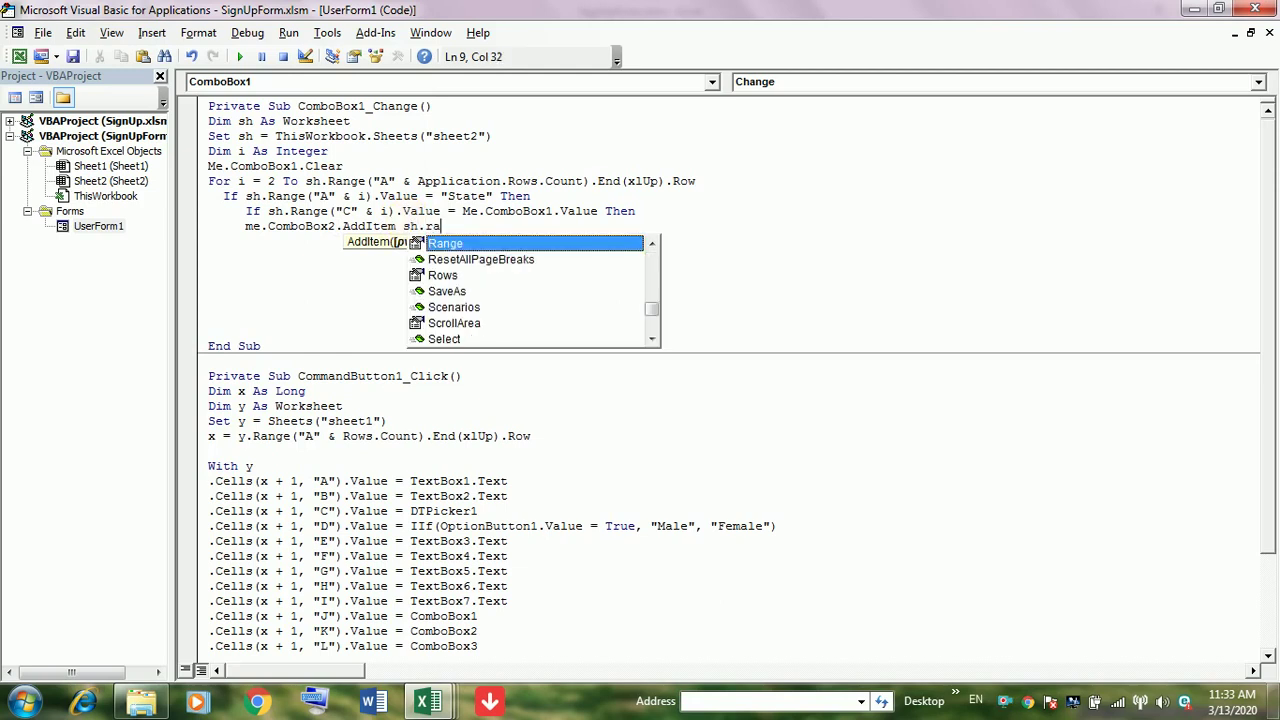
text(nge)
text(()
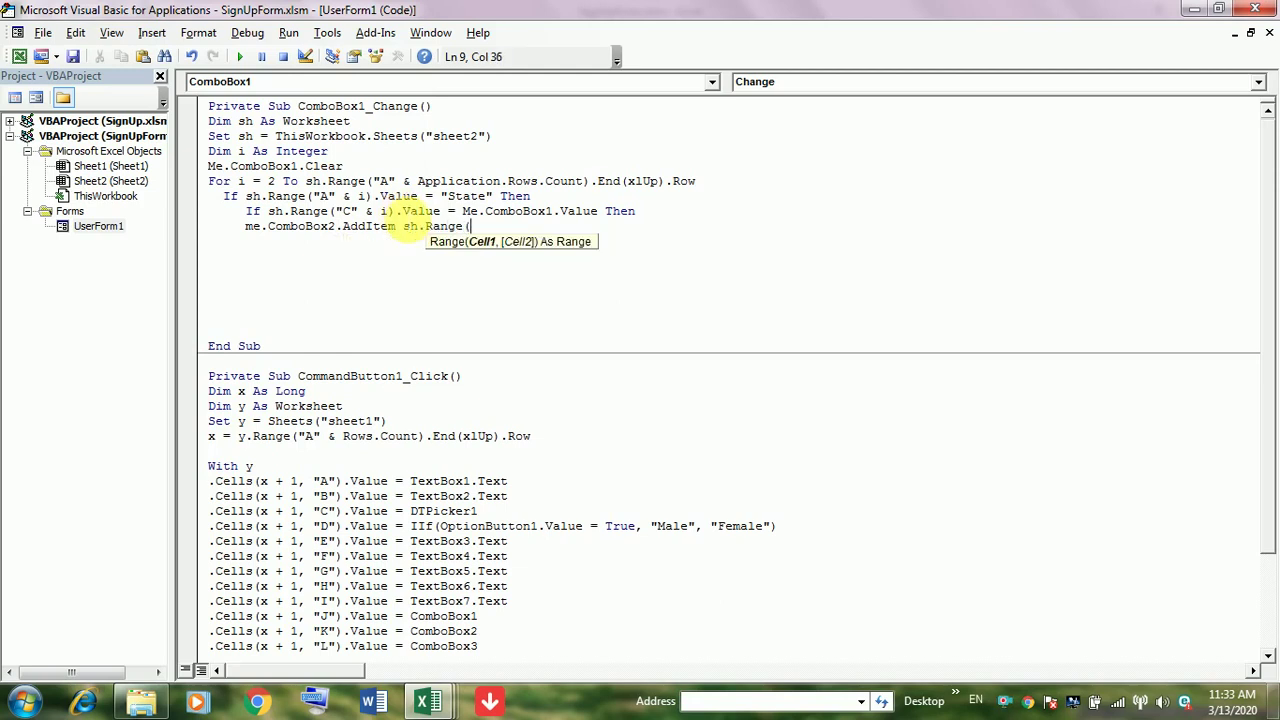
text("B)
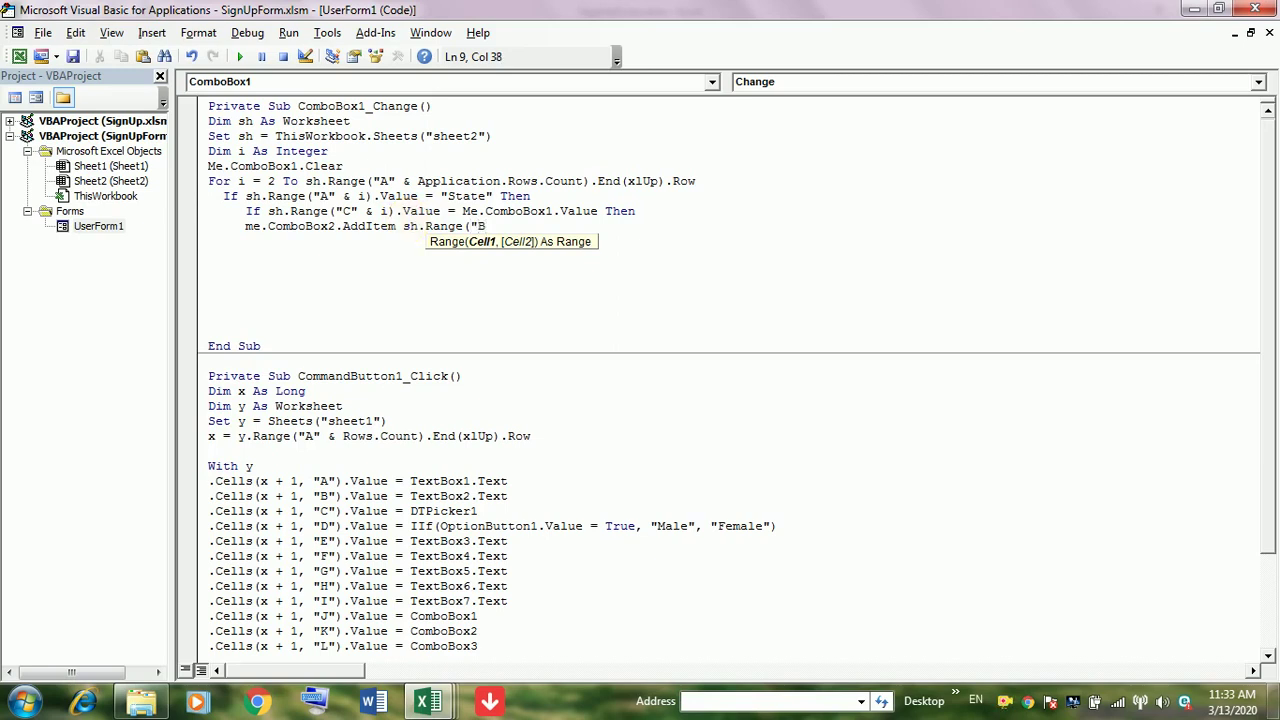
text(")
text( & i)
text())
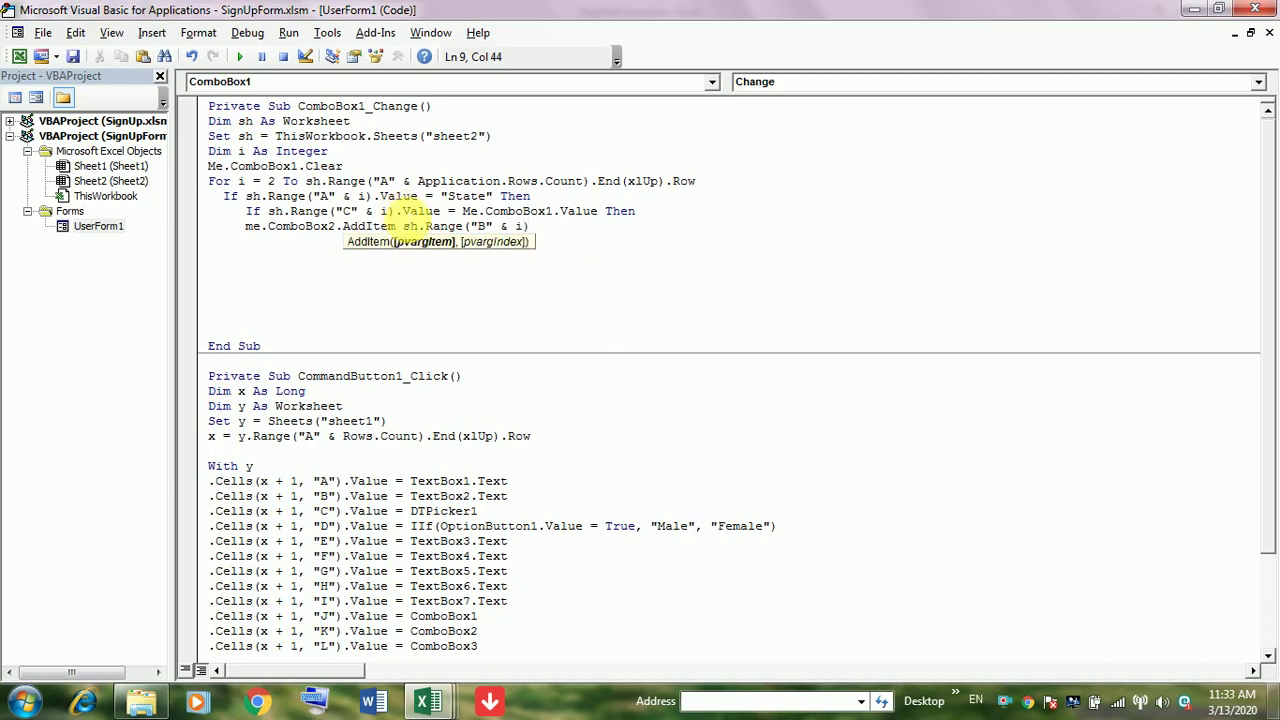
key(Return)
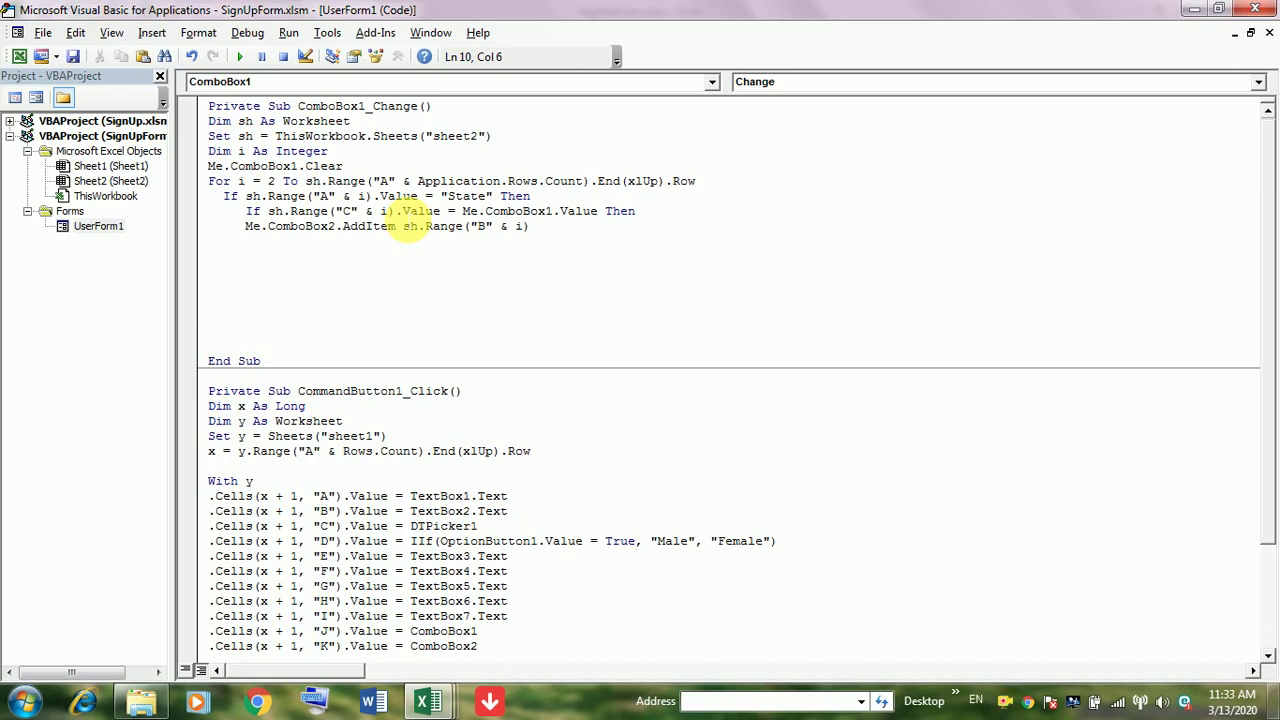
text(end if)
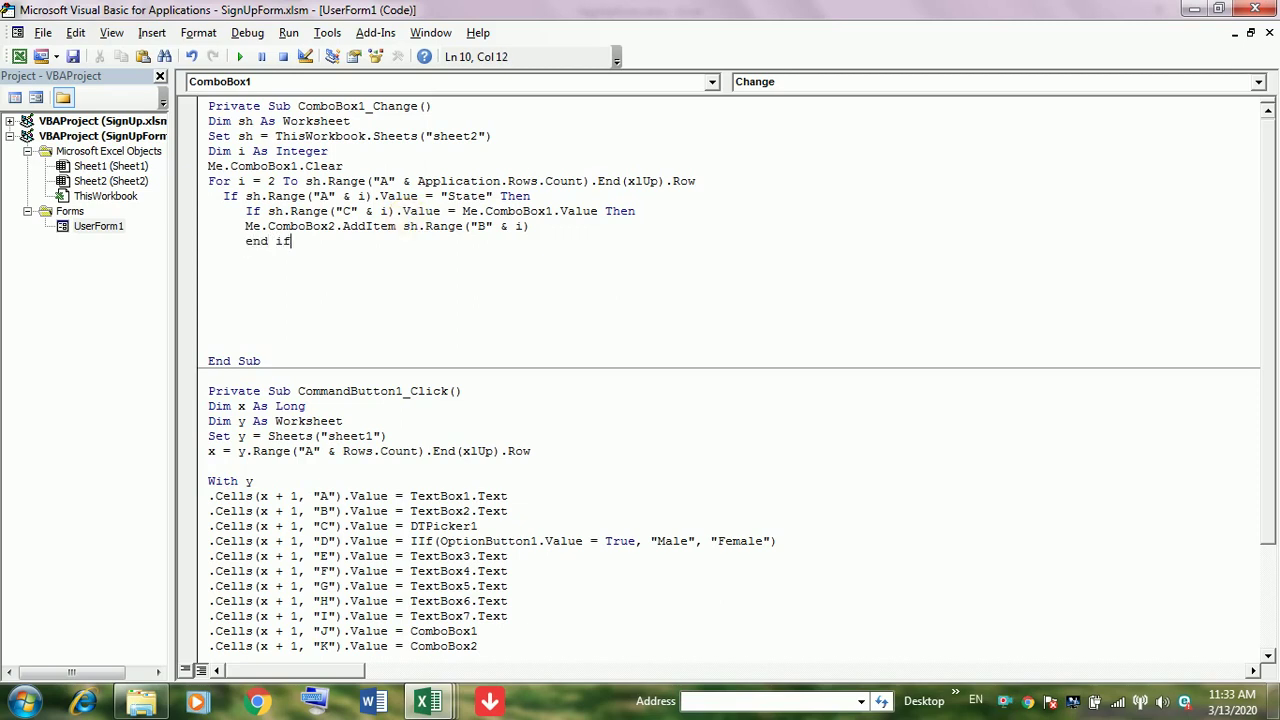
key(Return)
text(end)
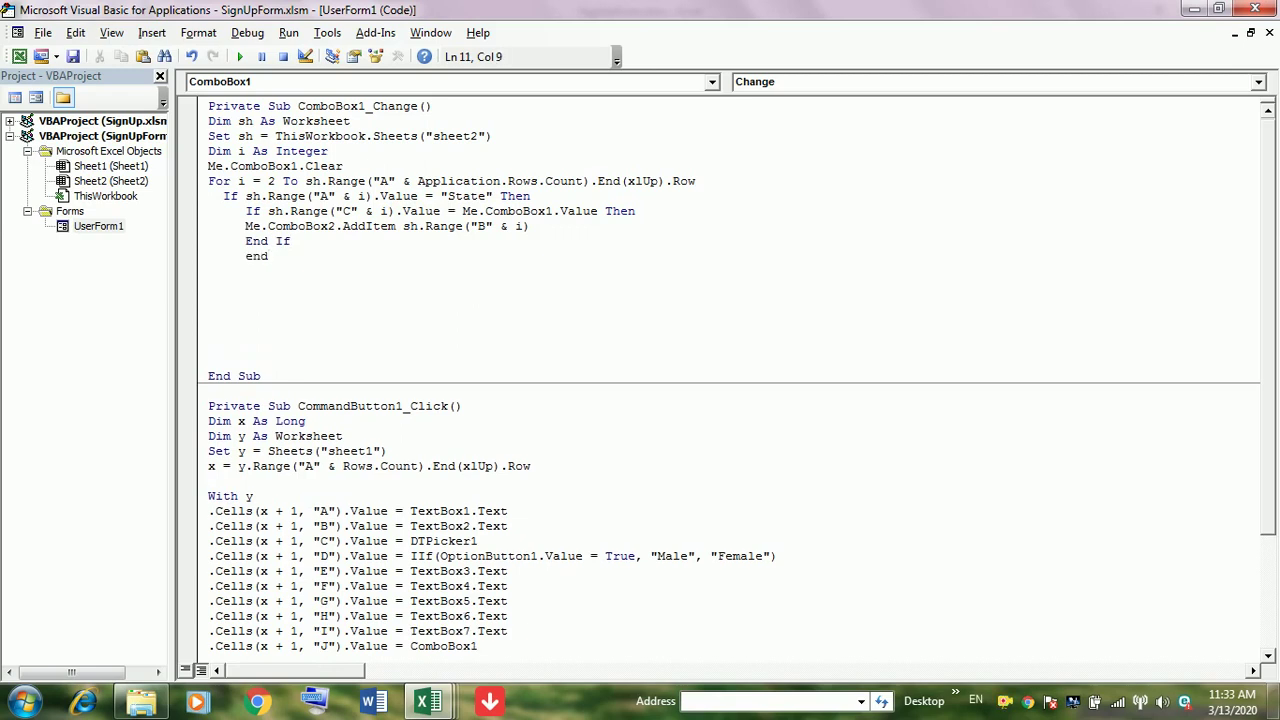
text( if)
key(Return)
text(ne)
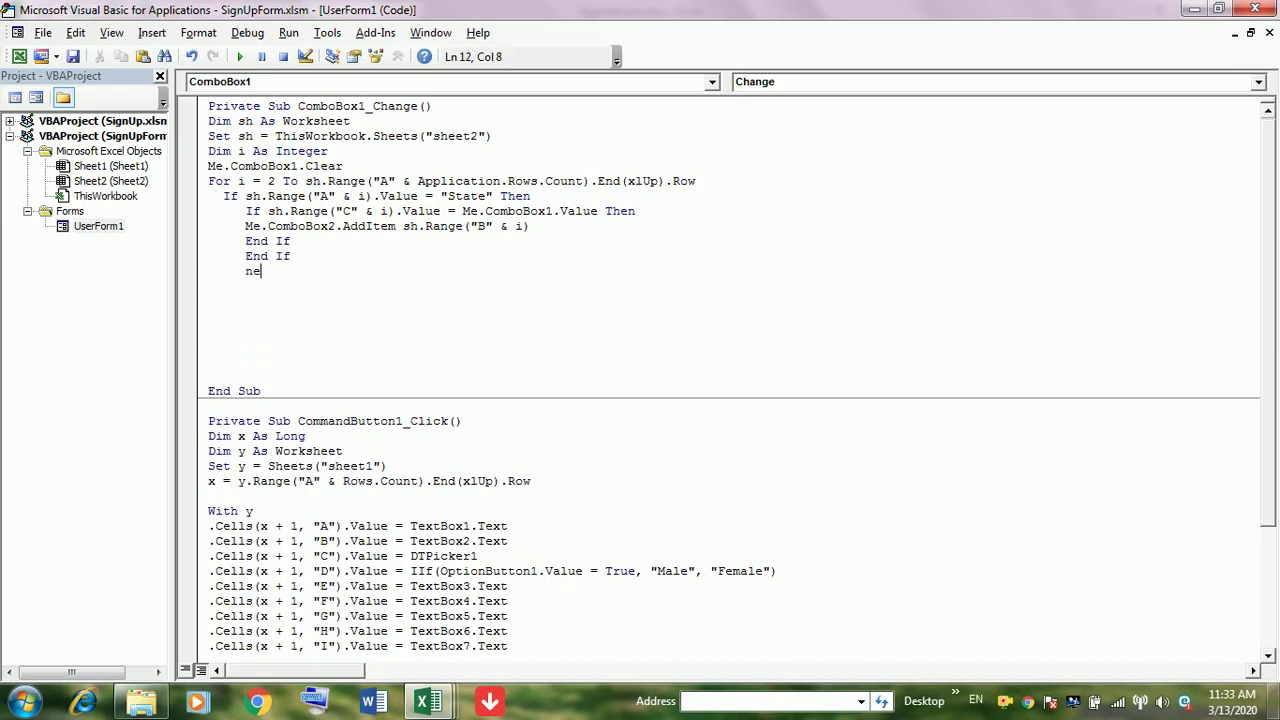
text(xt i)
key(Return)
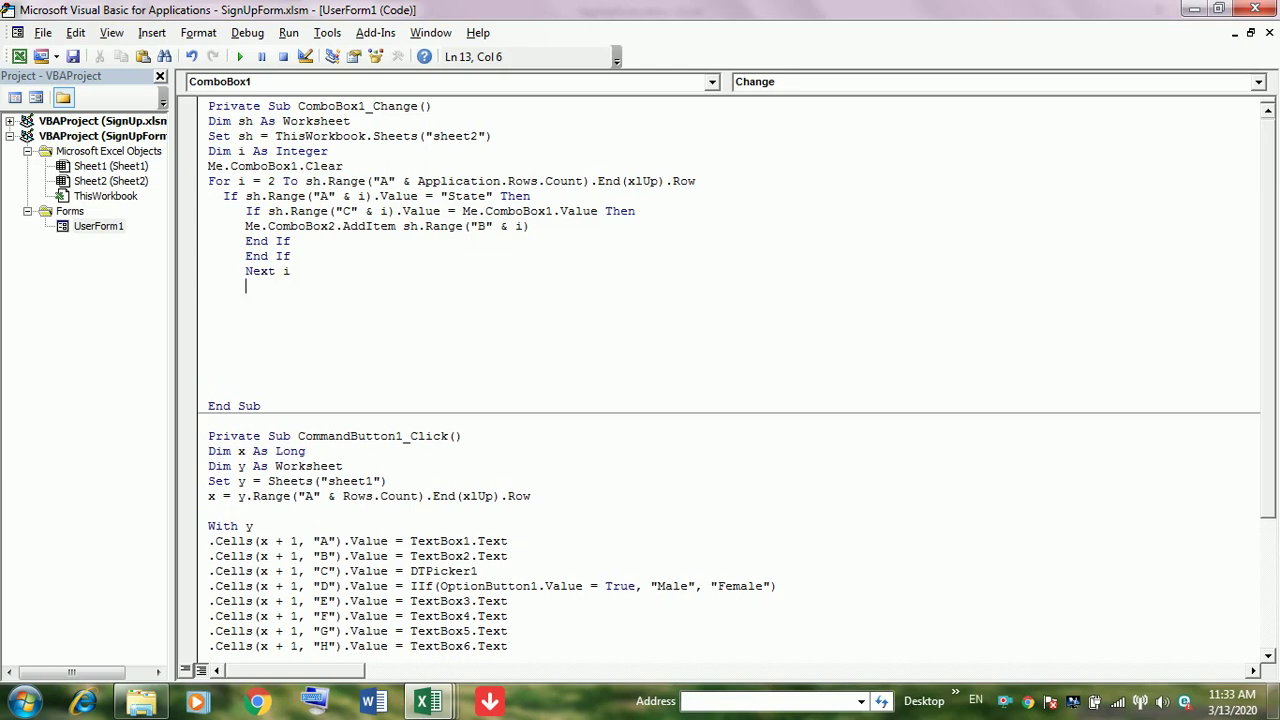
Reduce the extra blank lines above End Sub to a single one.
double_click(225, 407)
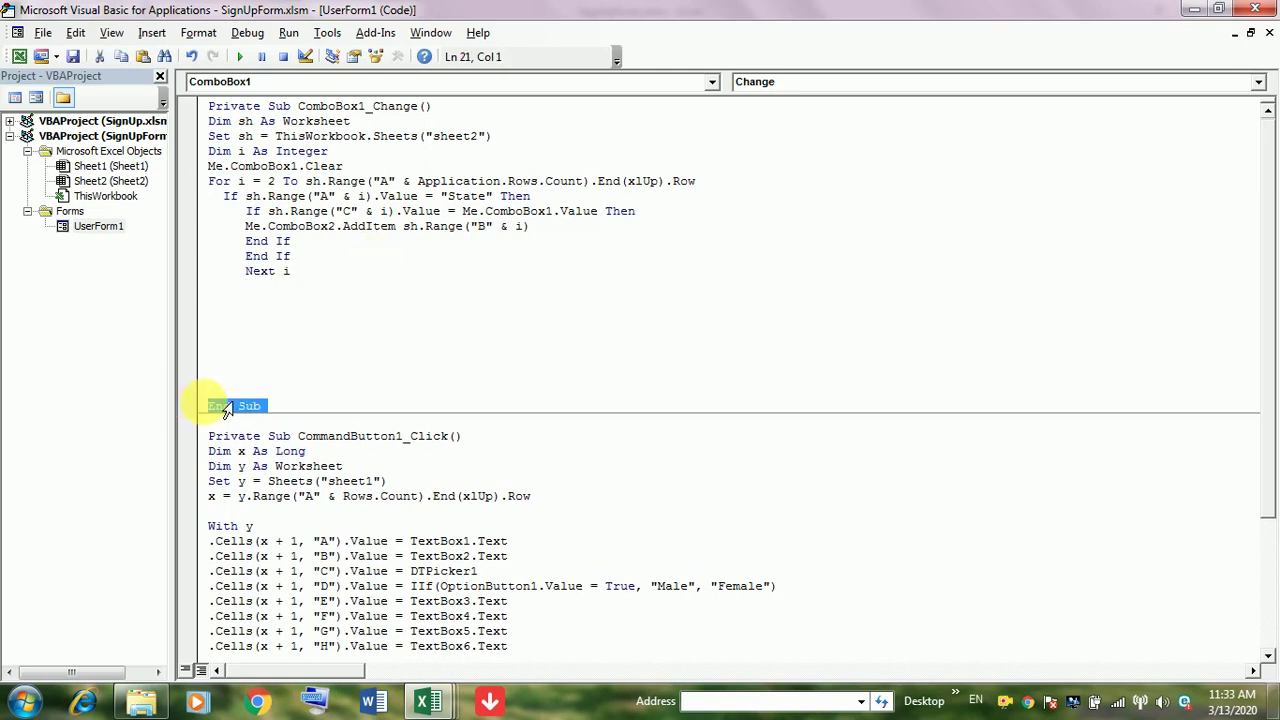
click(209, 405)
key(BackSpace)
key(BackSpace)
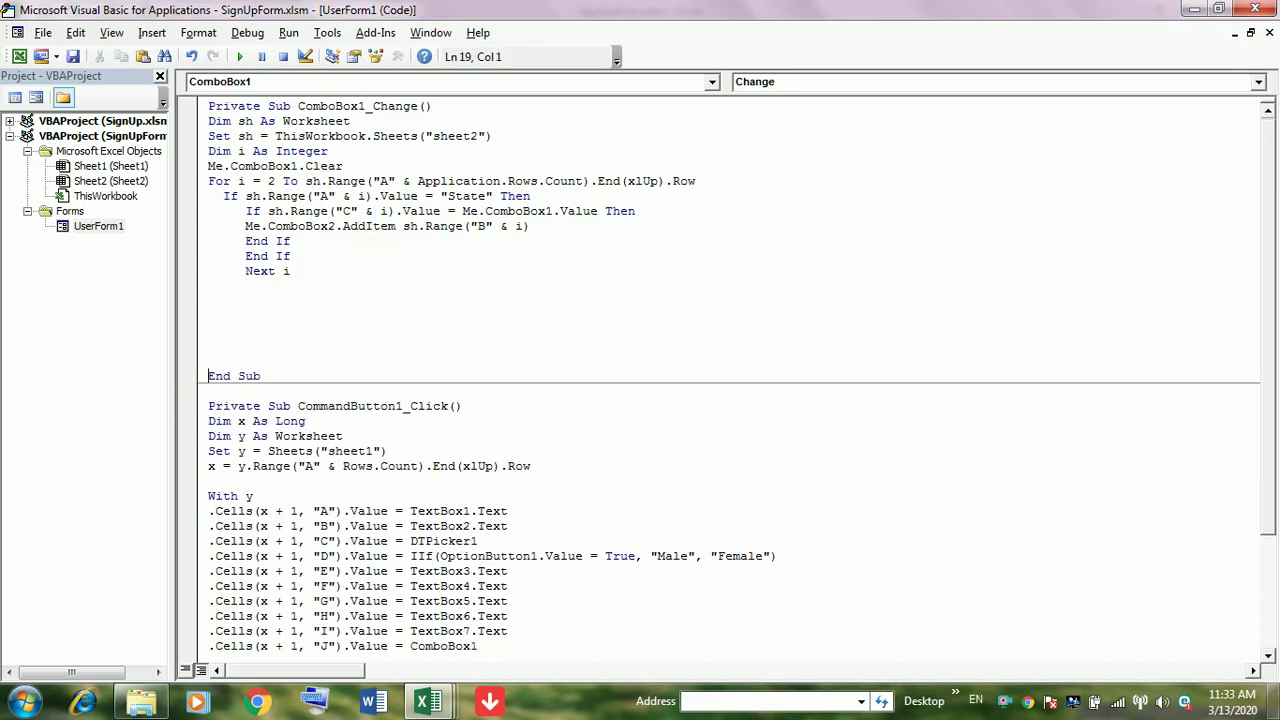
key(BackSpace)
key(BackSpace)
key(BackSpace)
key(BackSpace)
key(BackSpace)
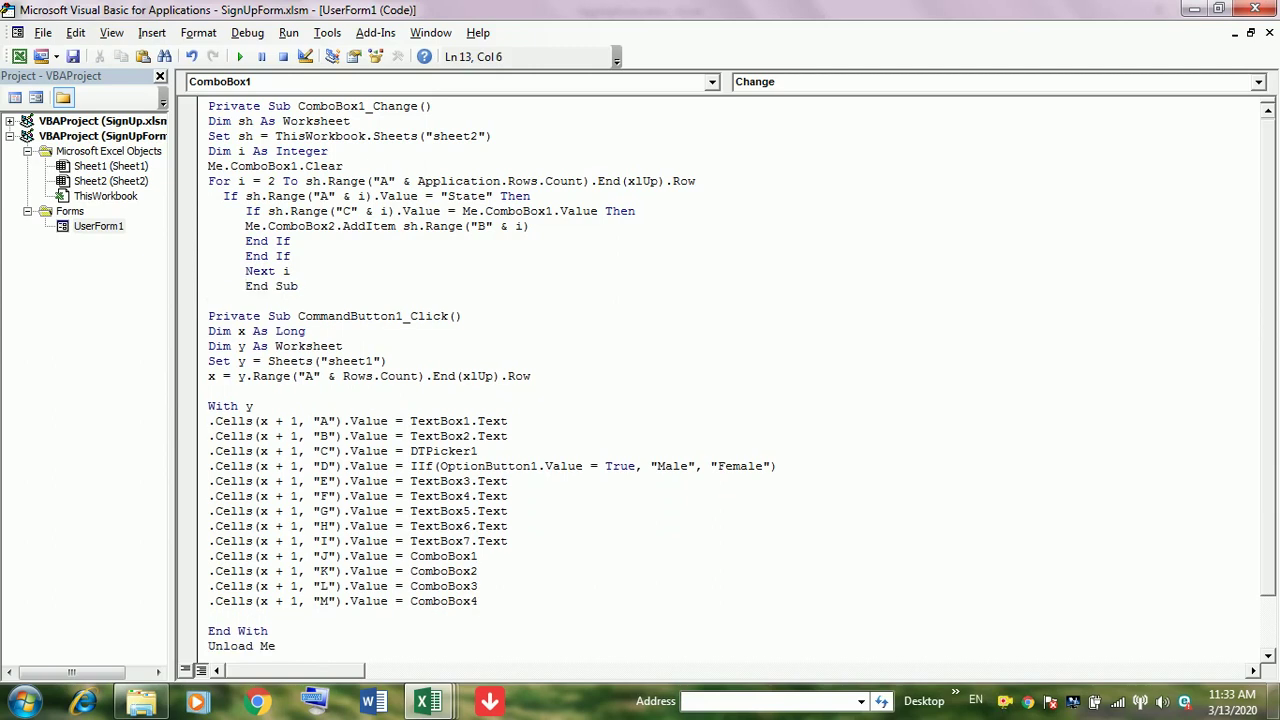
key(Return)
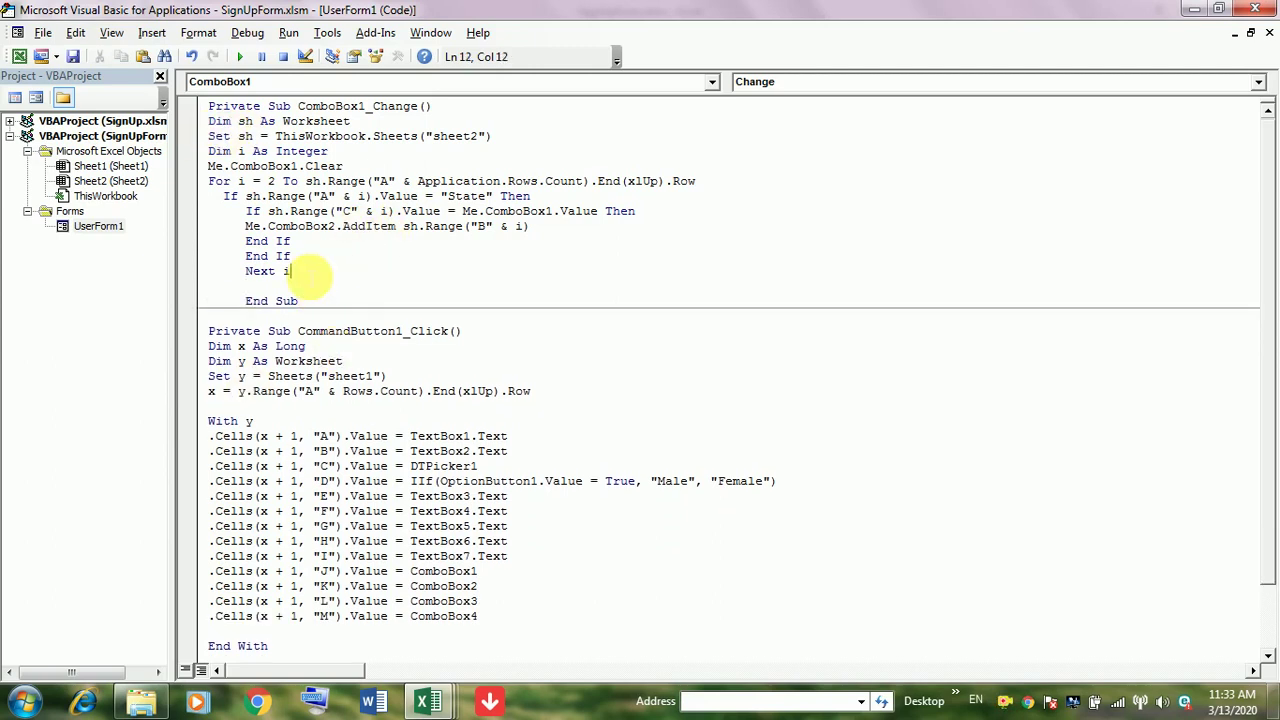
Copy the handler code from Dim sh through Next i and reopen the UserForm1 design.
drag(290, 271, 210, 123)
key(ctrl+c)
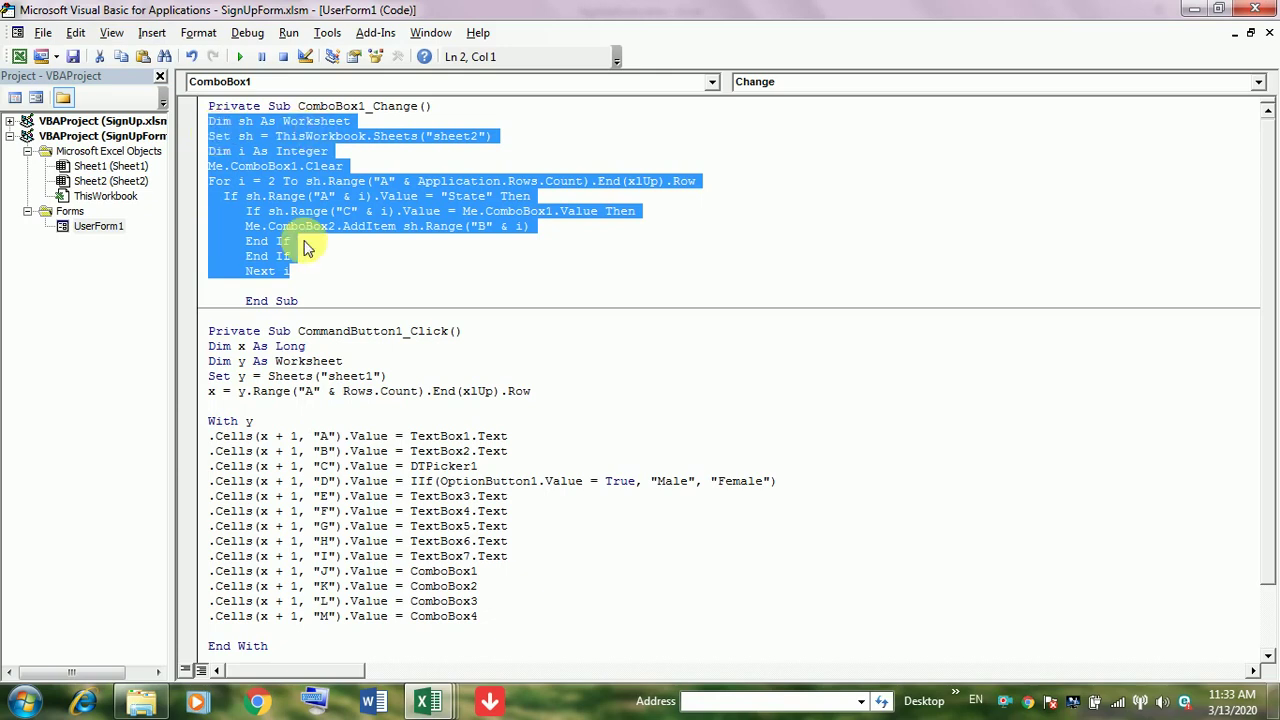
click(340, 258)
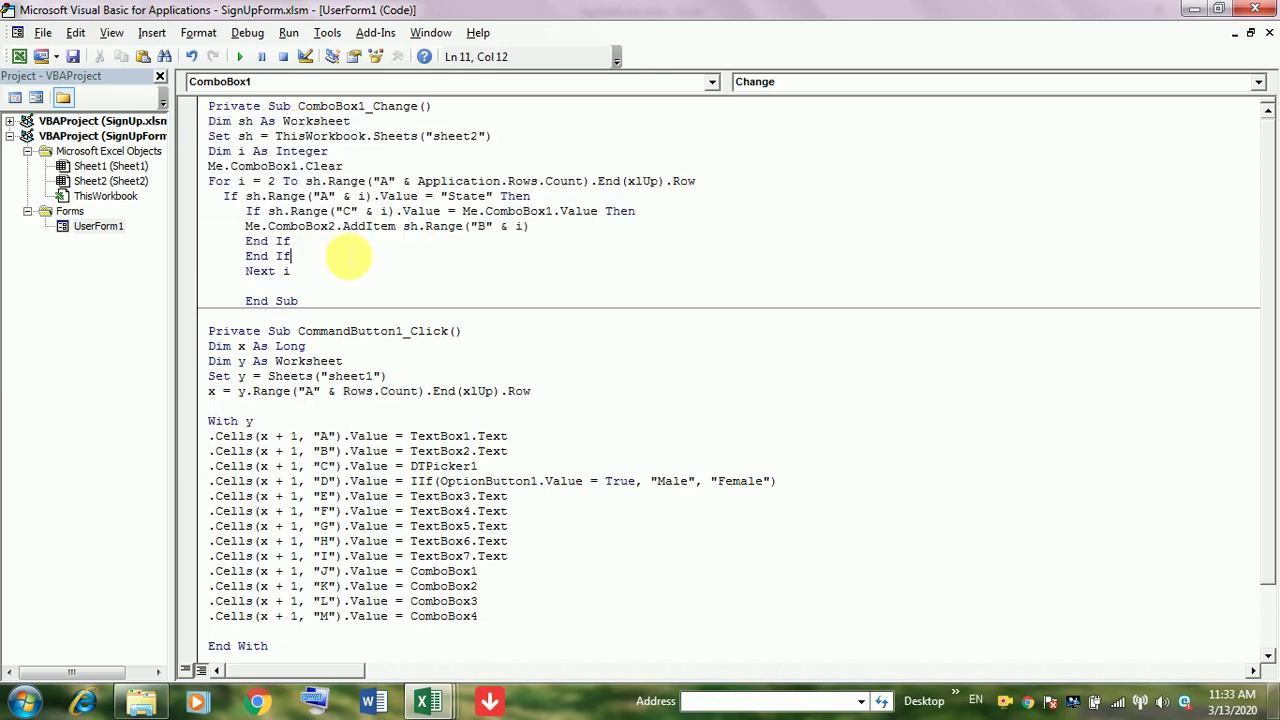
double_click(95, 227)
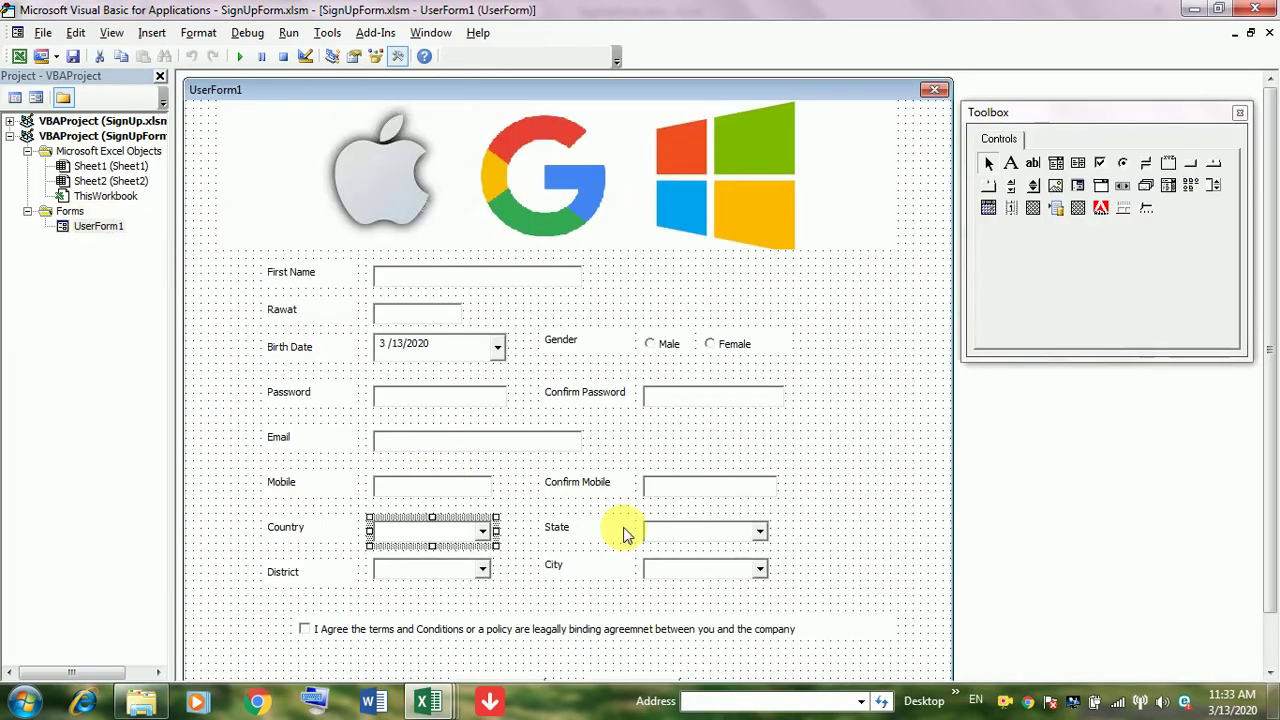
Create ComboBox2_Change from the State combobox and paste the copied Country loop code into it.
double_click(660, 528)
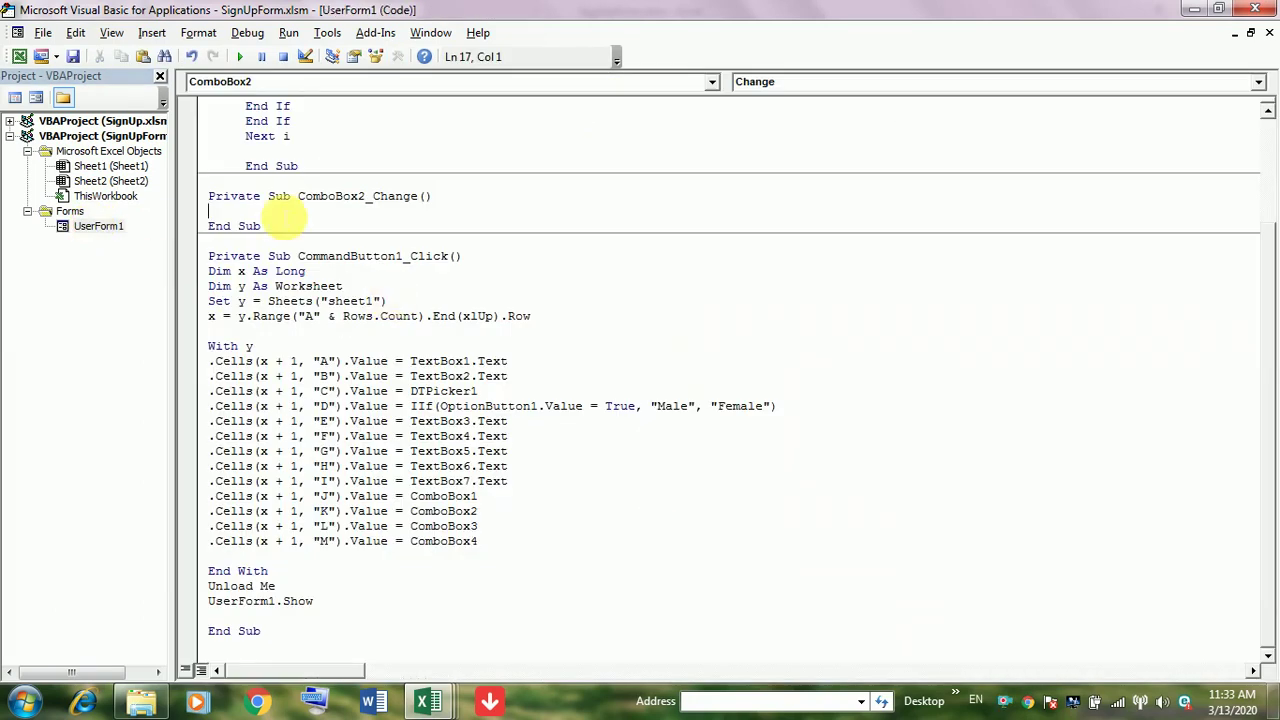
key(ctrl+v)
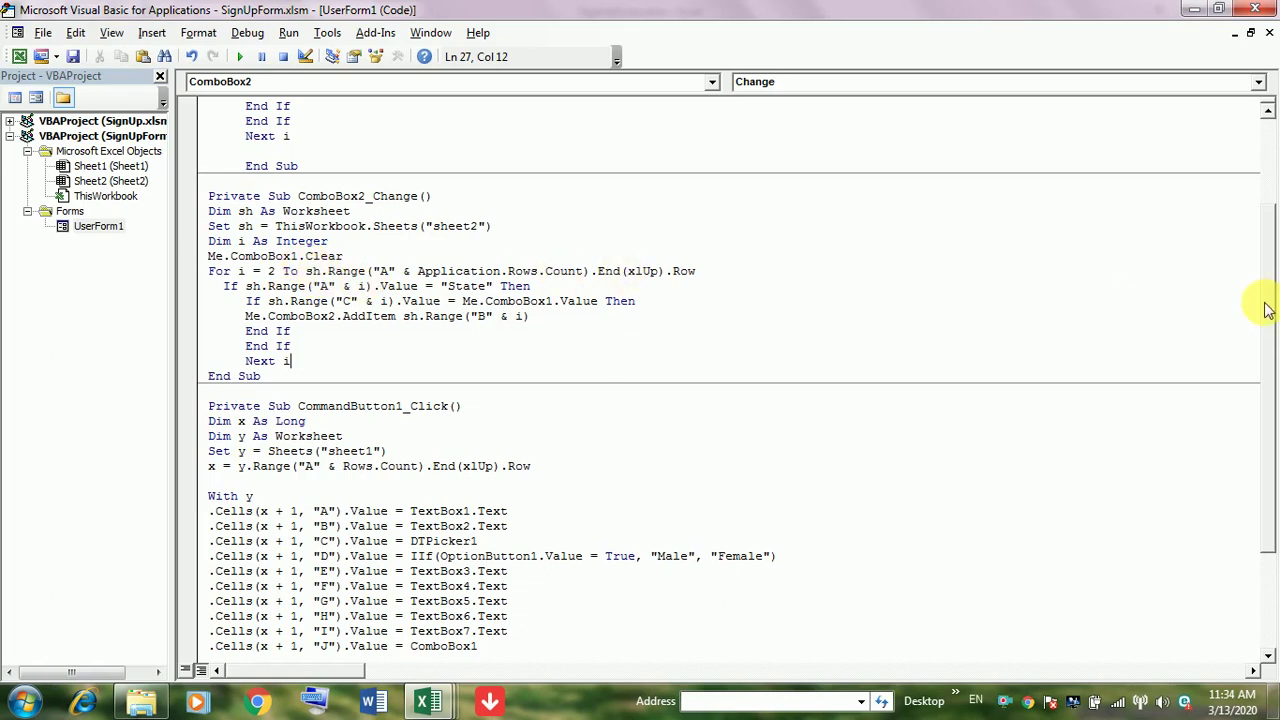
drag(1266, 310, 1268, 222)
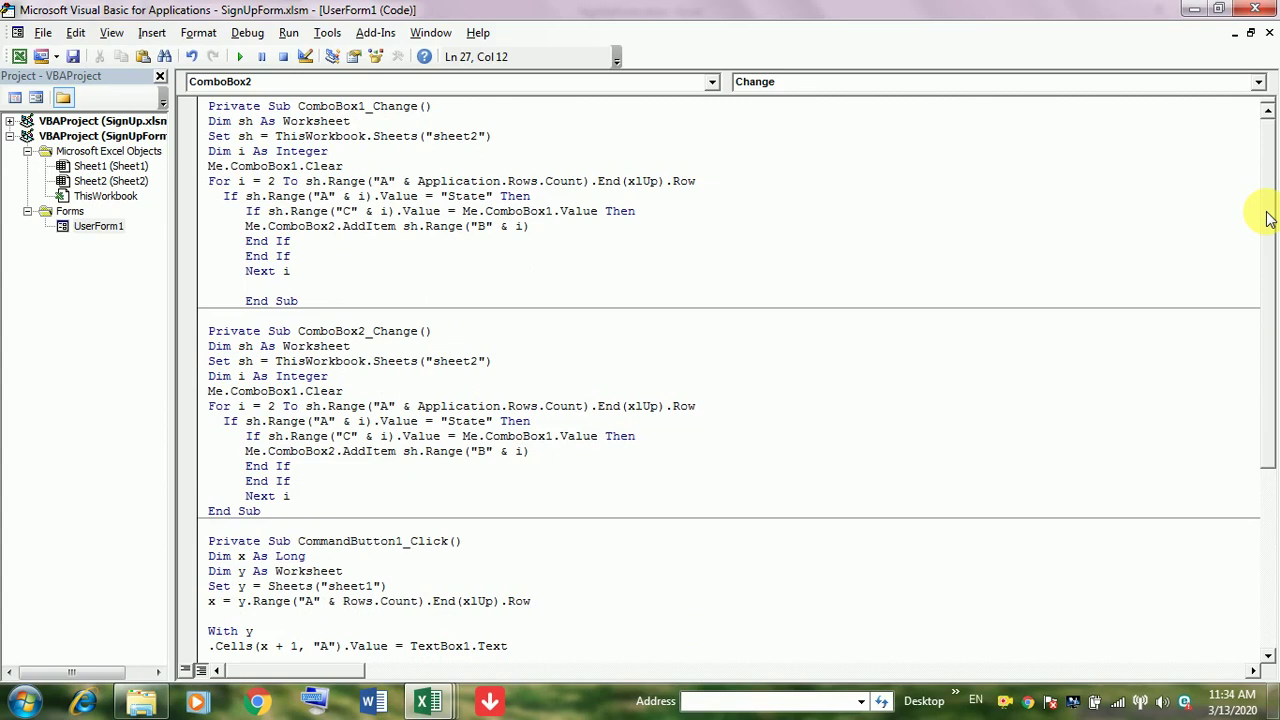
Change the Clear line in ComboBox2_Change to ComboBox3.Clear.
click(294, 170)
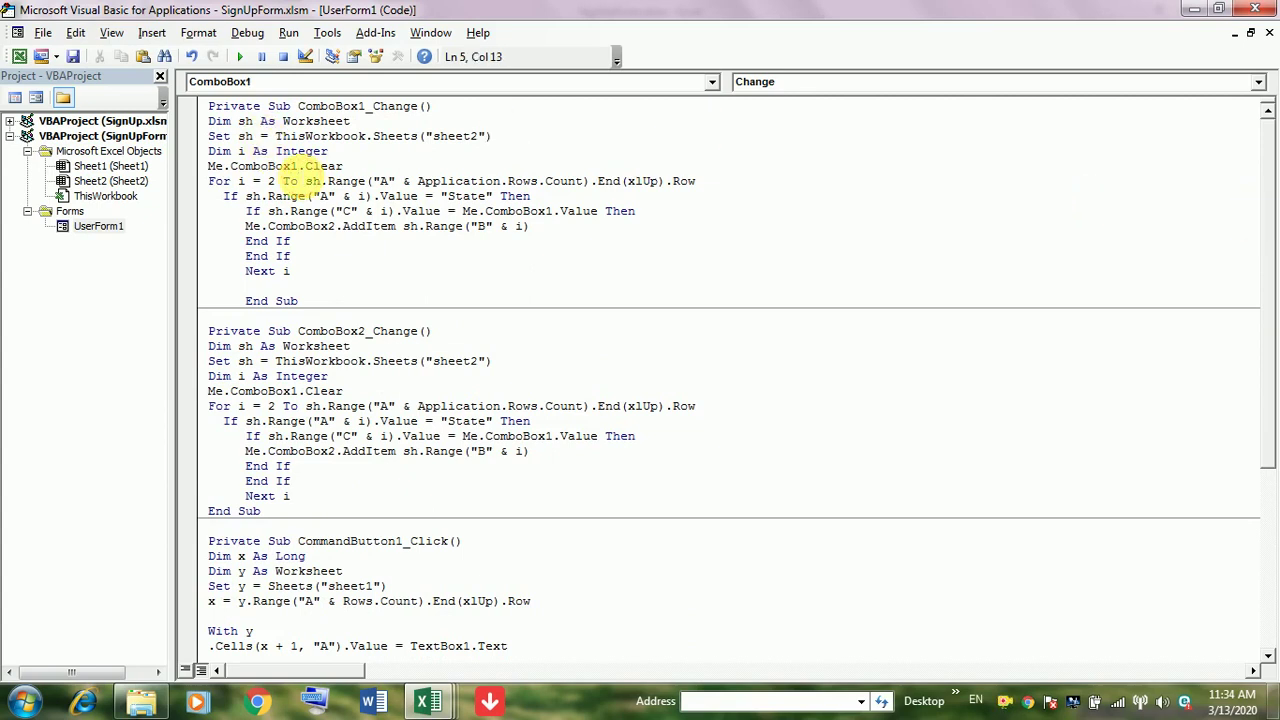
key(BackSpace)
text(2)
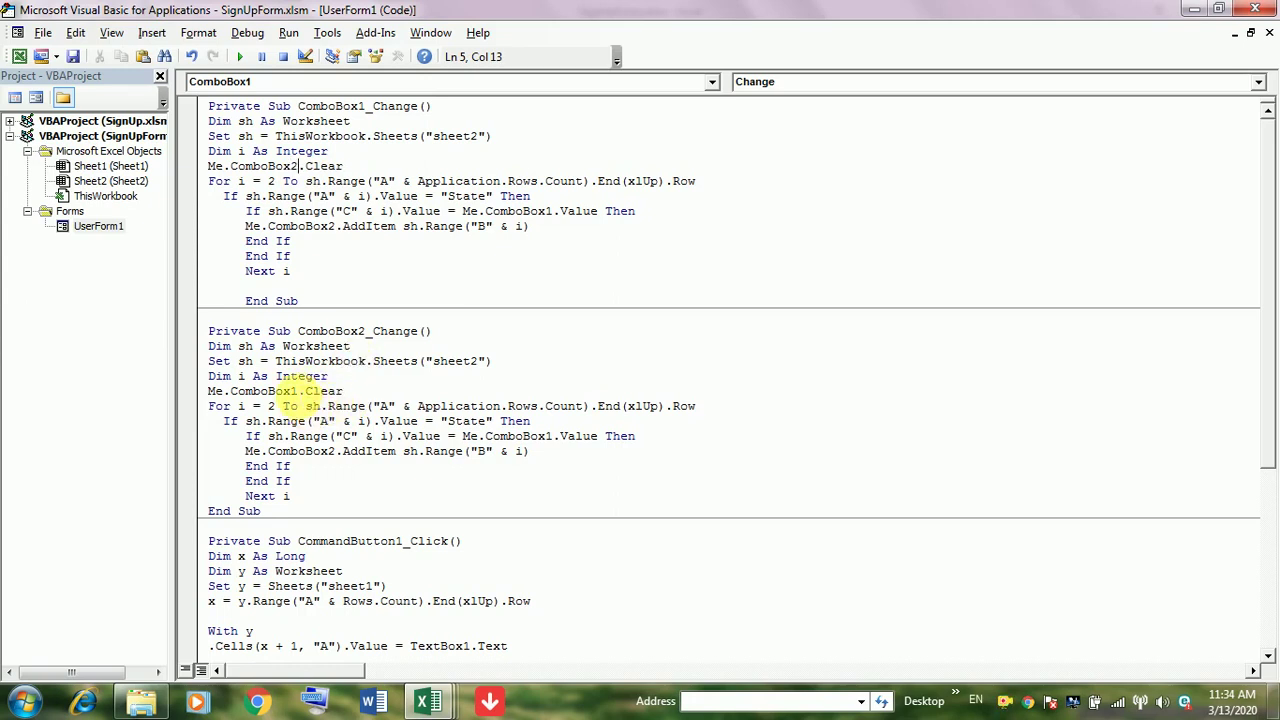
click(297, 391)
key(BackSpace)
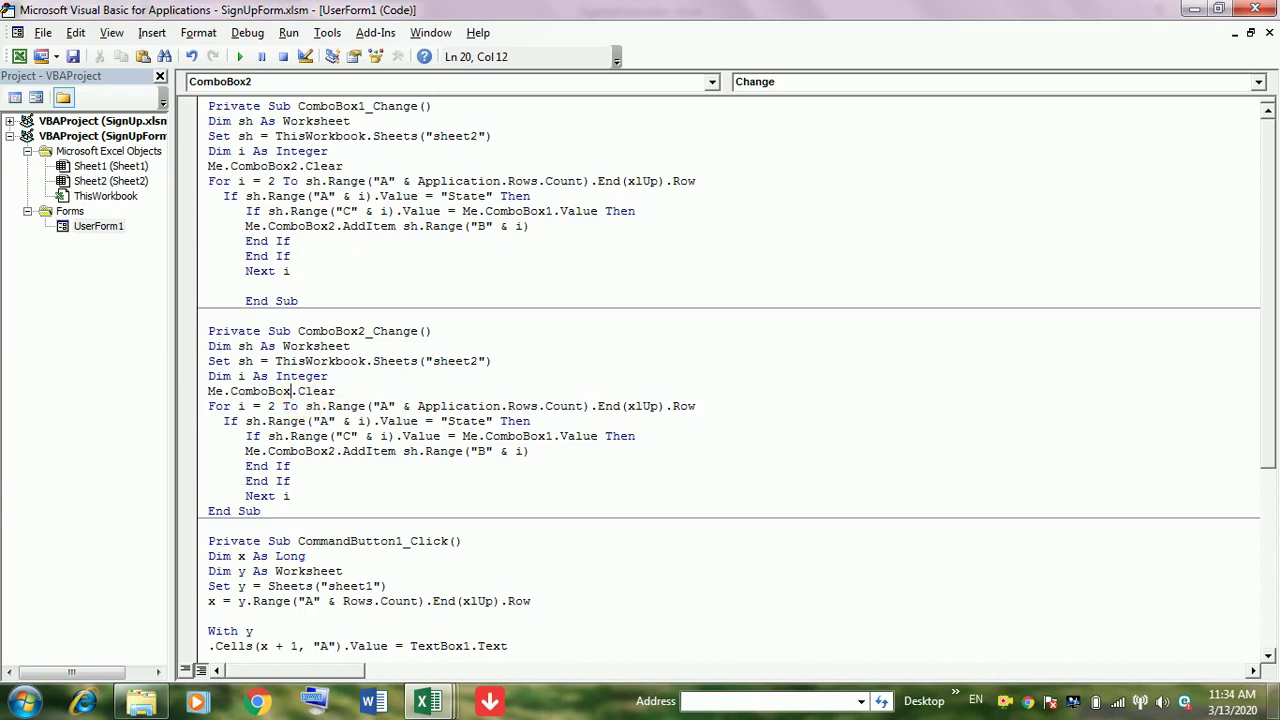
text(3)
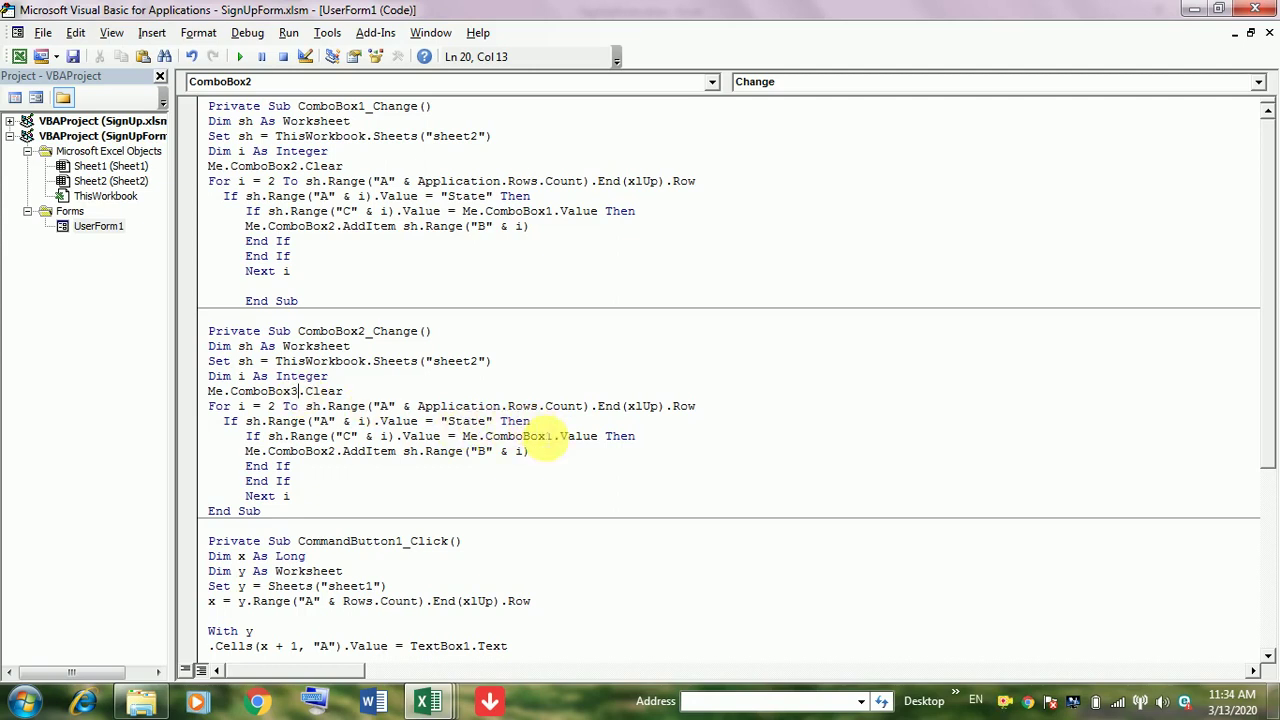
Compare against ComboBox2.Value, add matching items to ComboBox3, and select the procedure body.
click(553, 437)
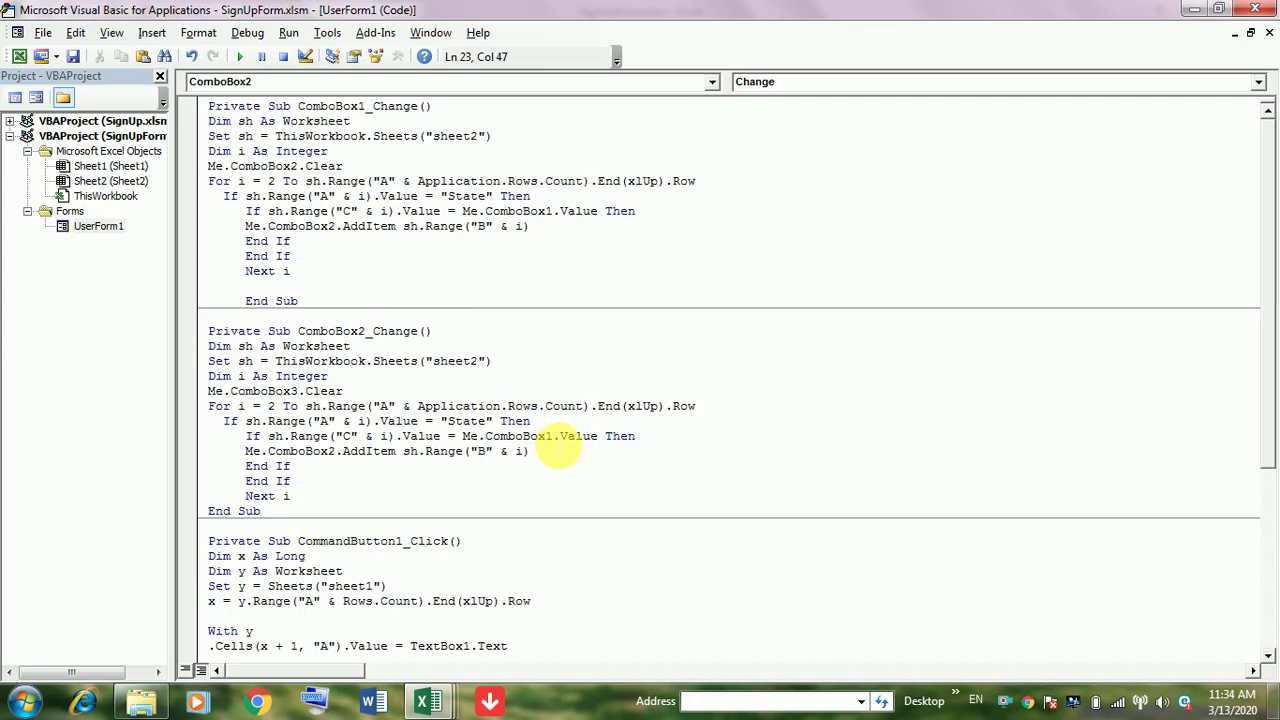
key(BackSpace)
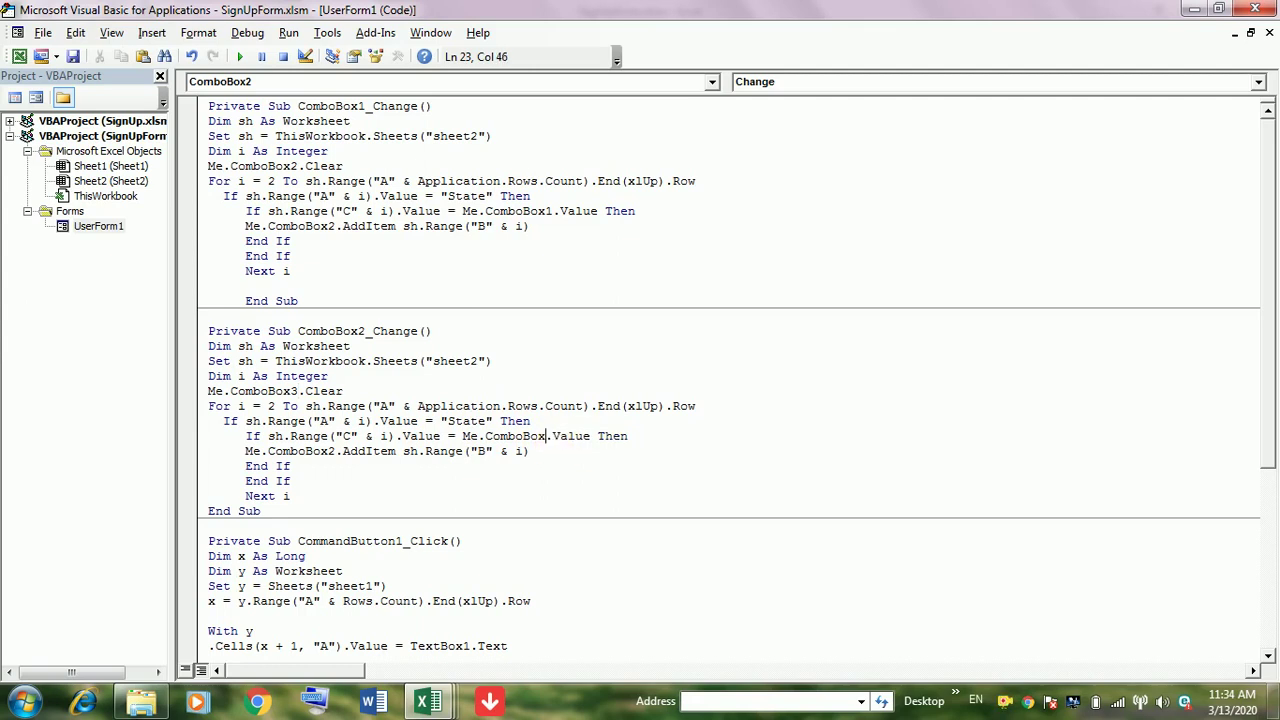
text(2)
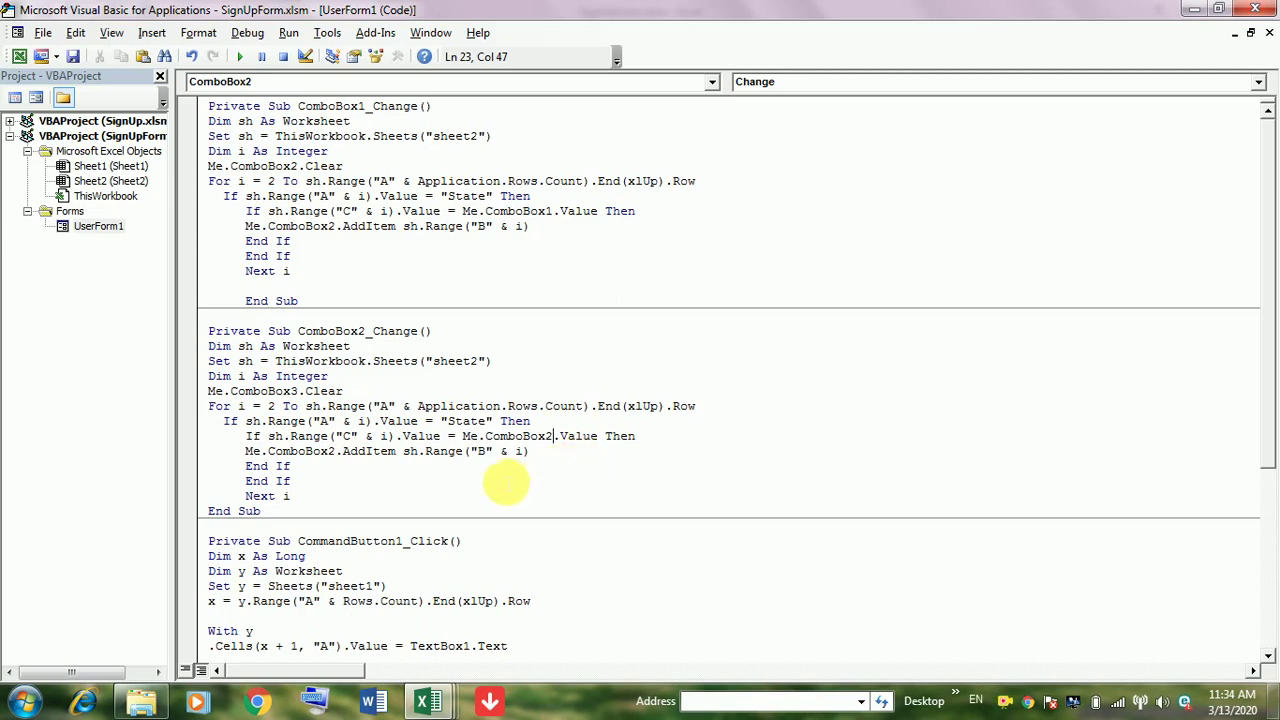
click(506, 484)
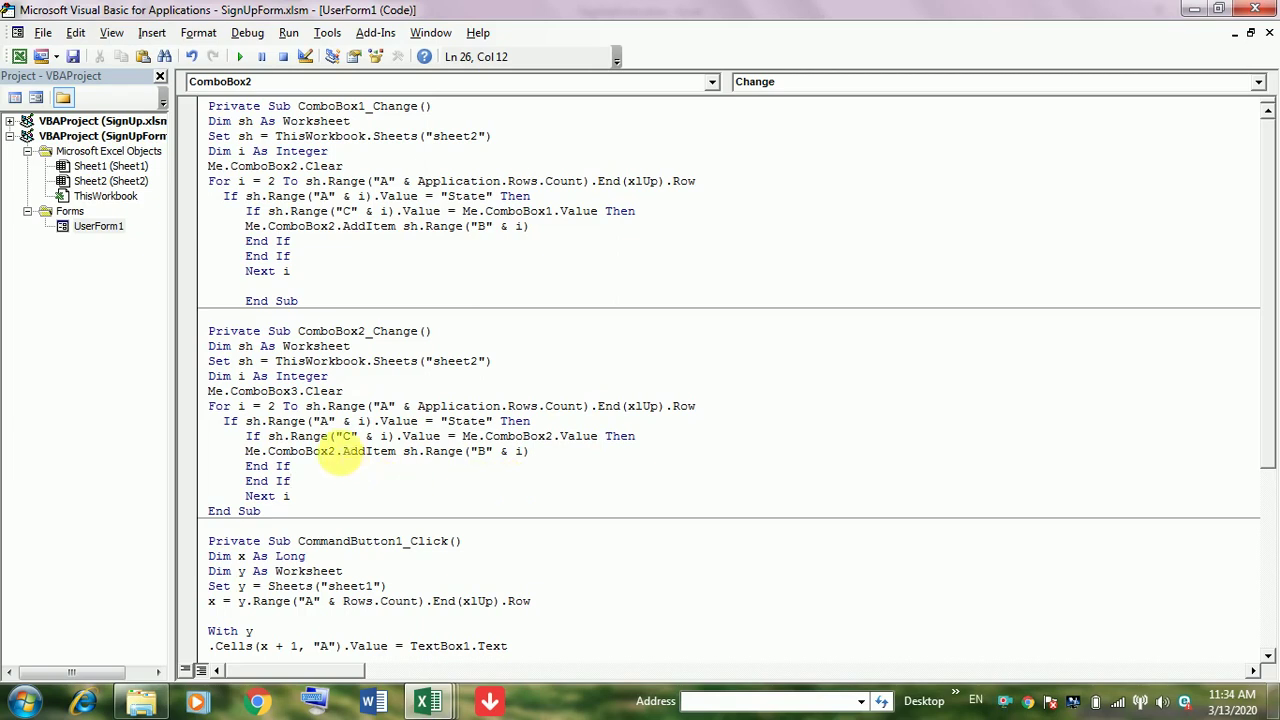
click(338, 451)
key(BackSpace)
text(3)
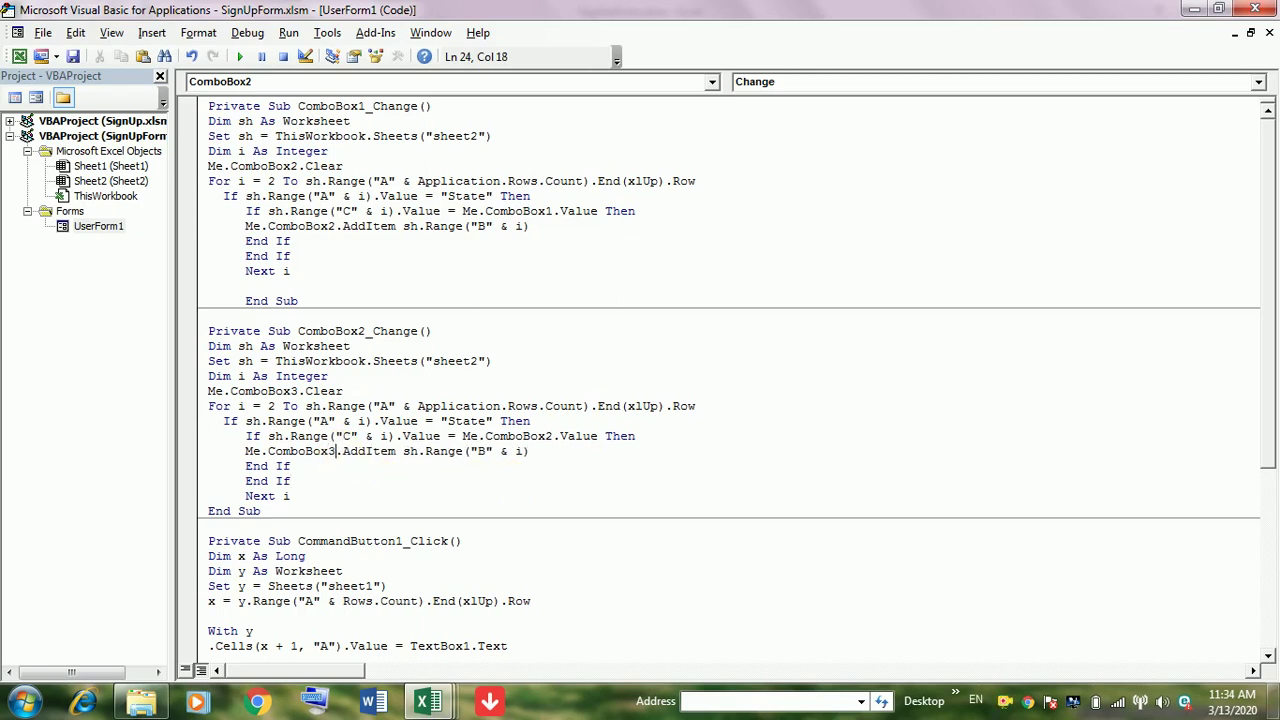
key(Down)
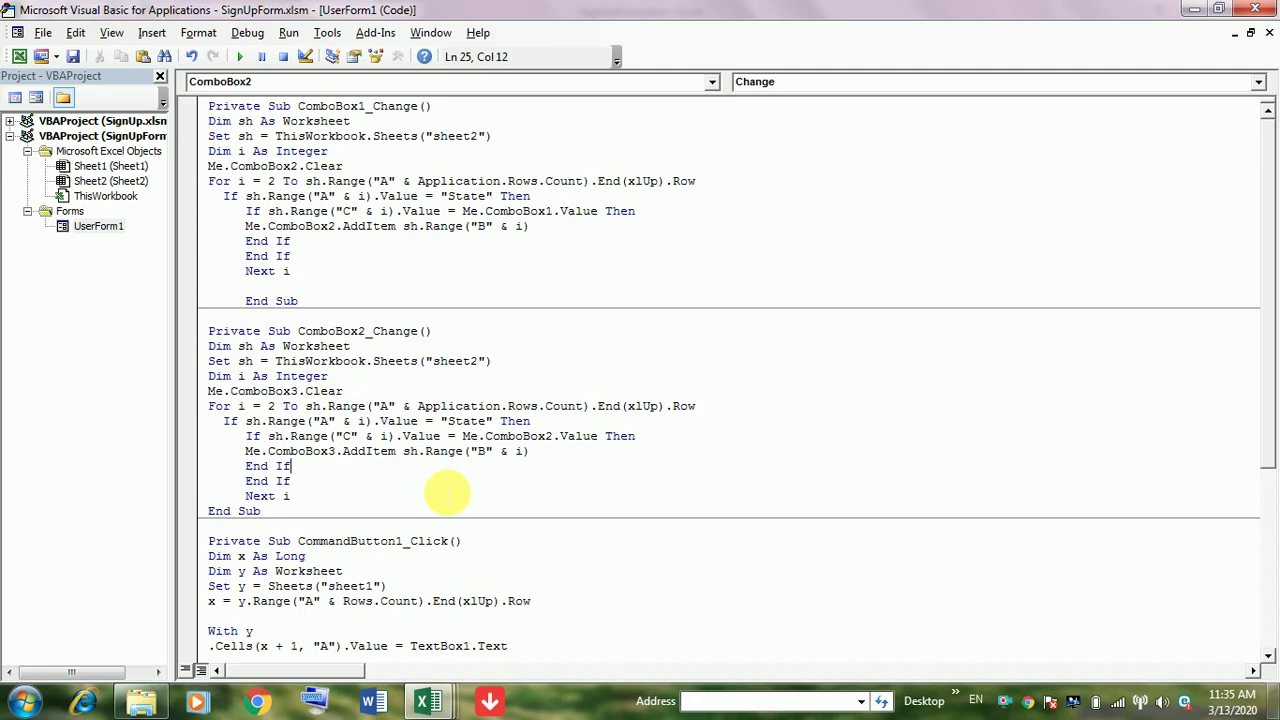
drag(290, 496, 211, 360)
key(ctrl+c)
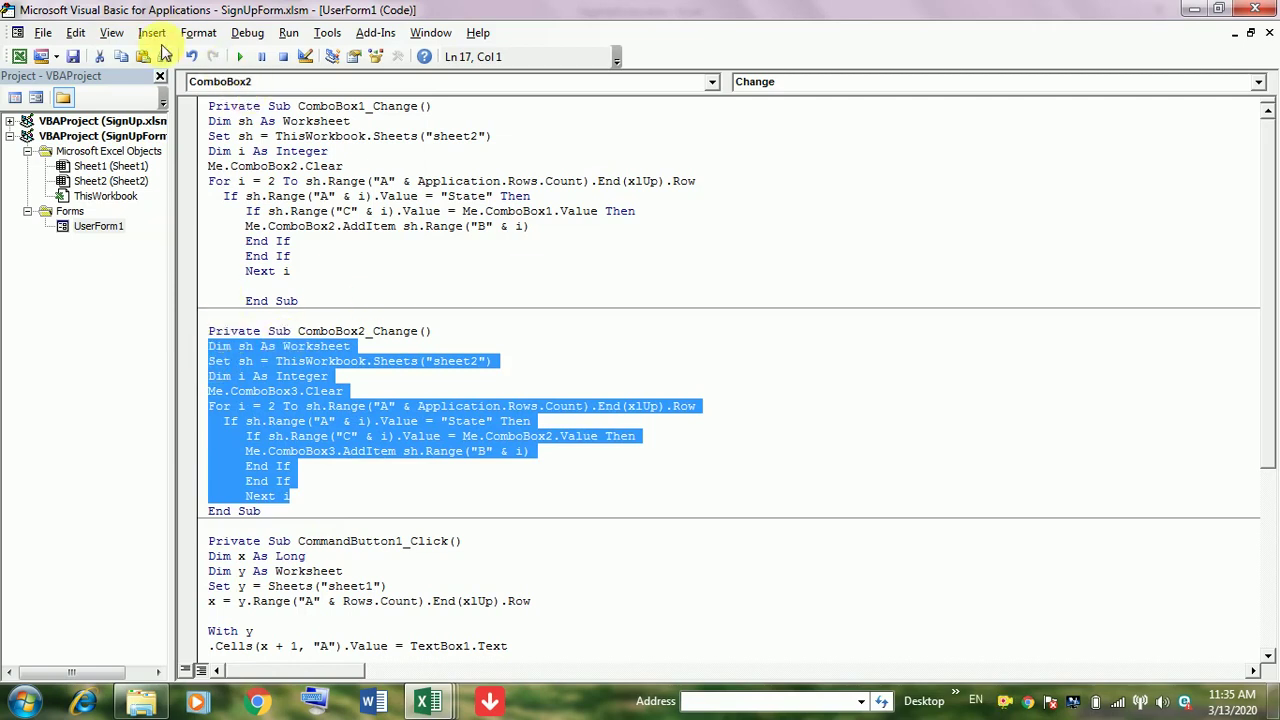
Save the project, then create an empty ComboBox3_Change handler from the District combobox on UserForm1.
click(73, 56)
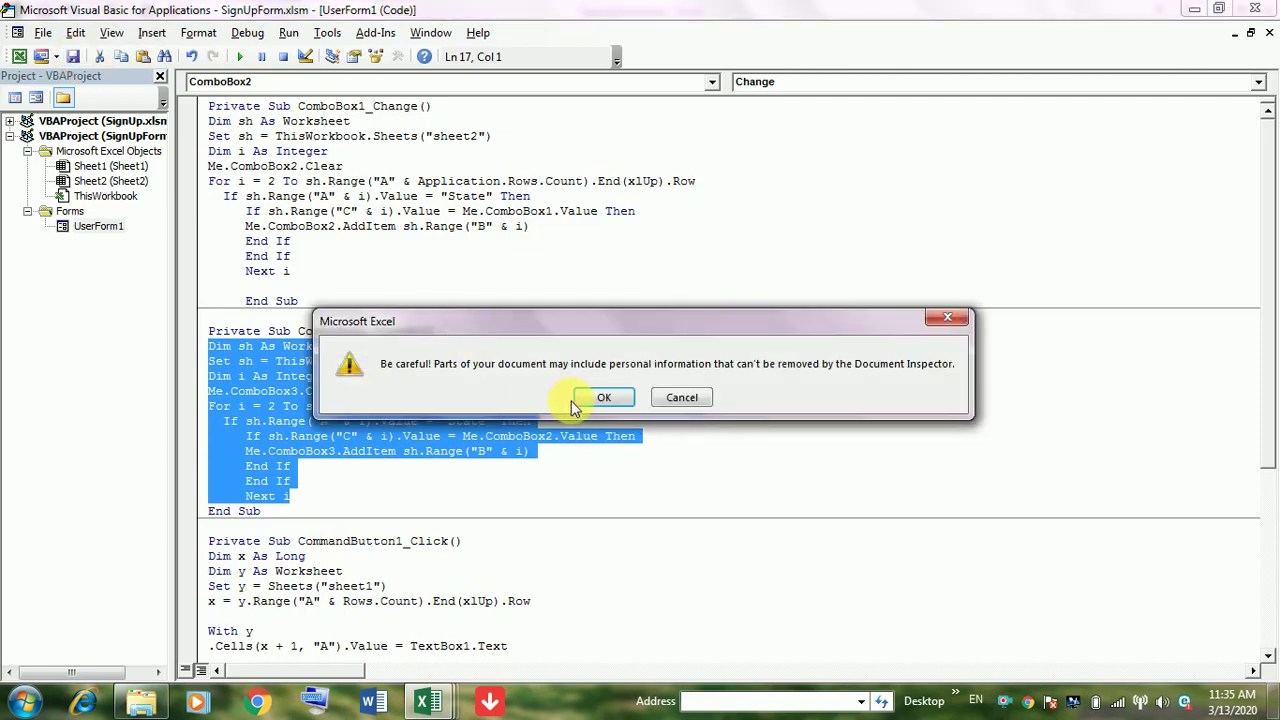
click(603, 397)
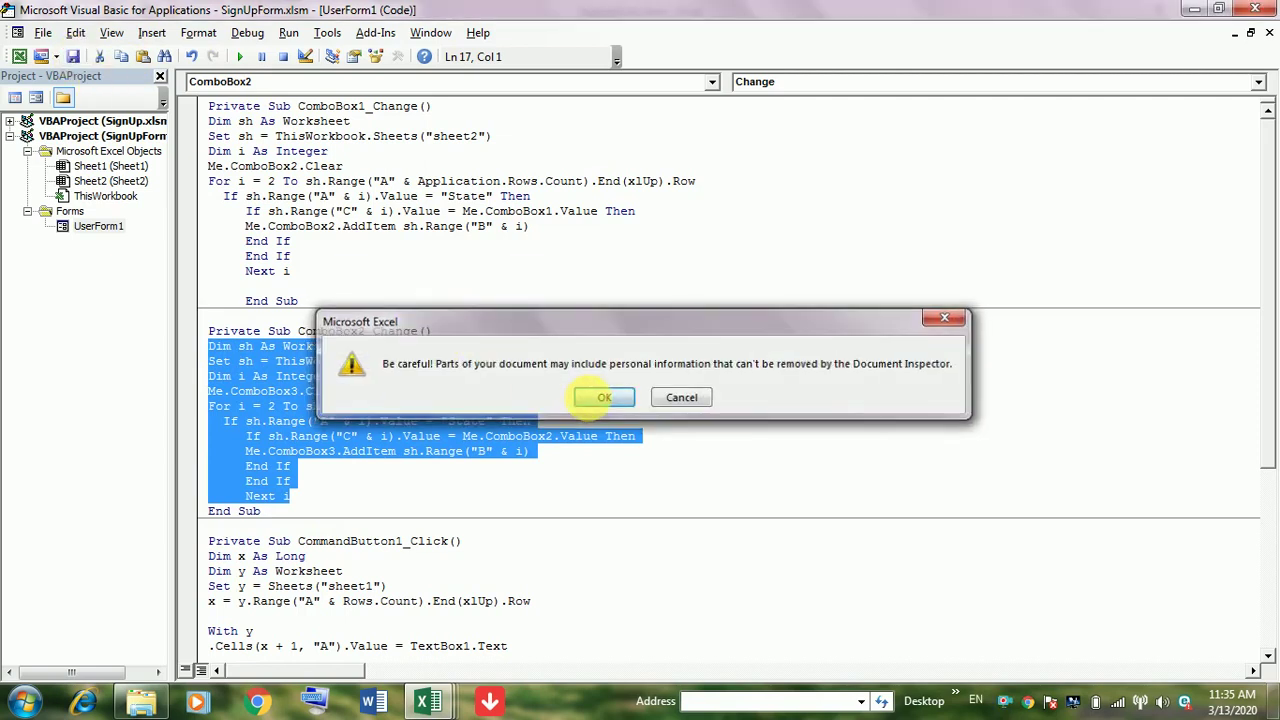
double_click(100, 226)
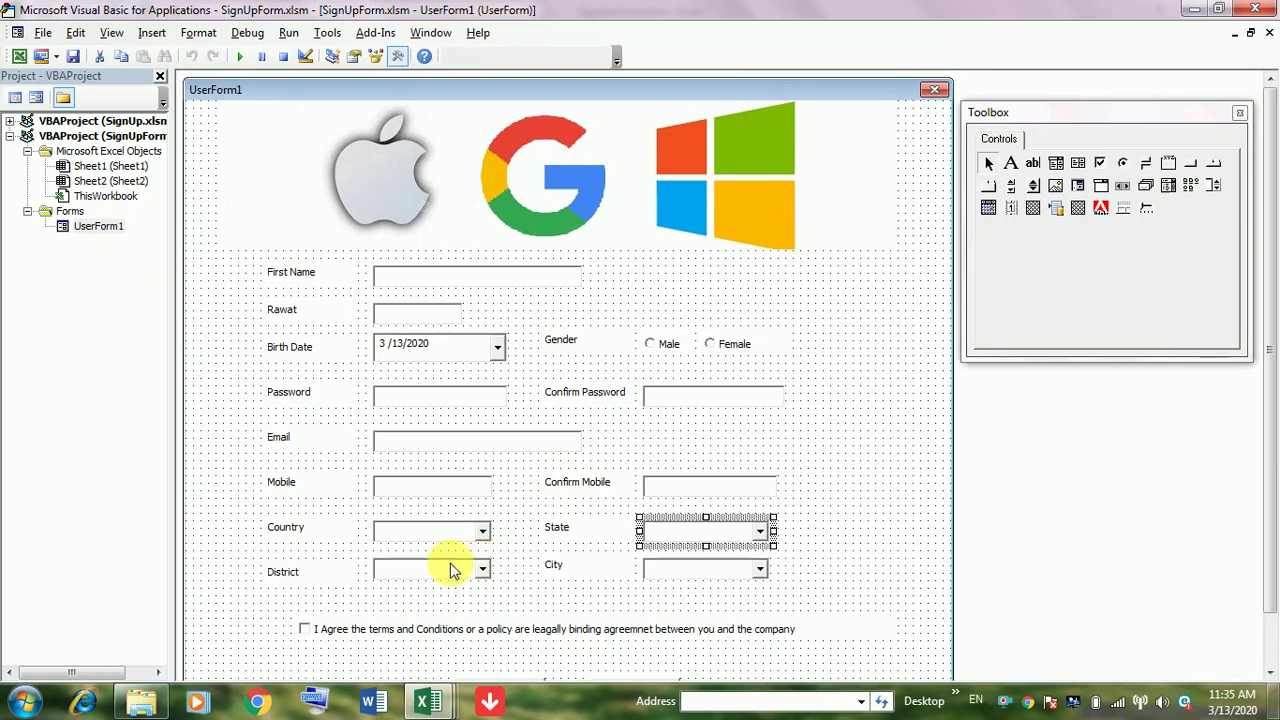
double_click(432, 572)
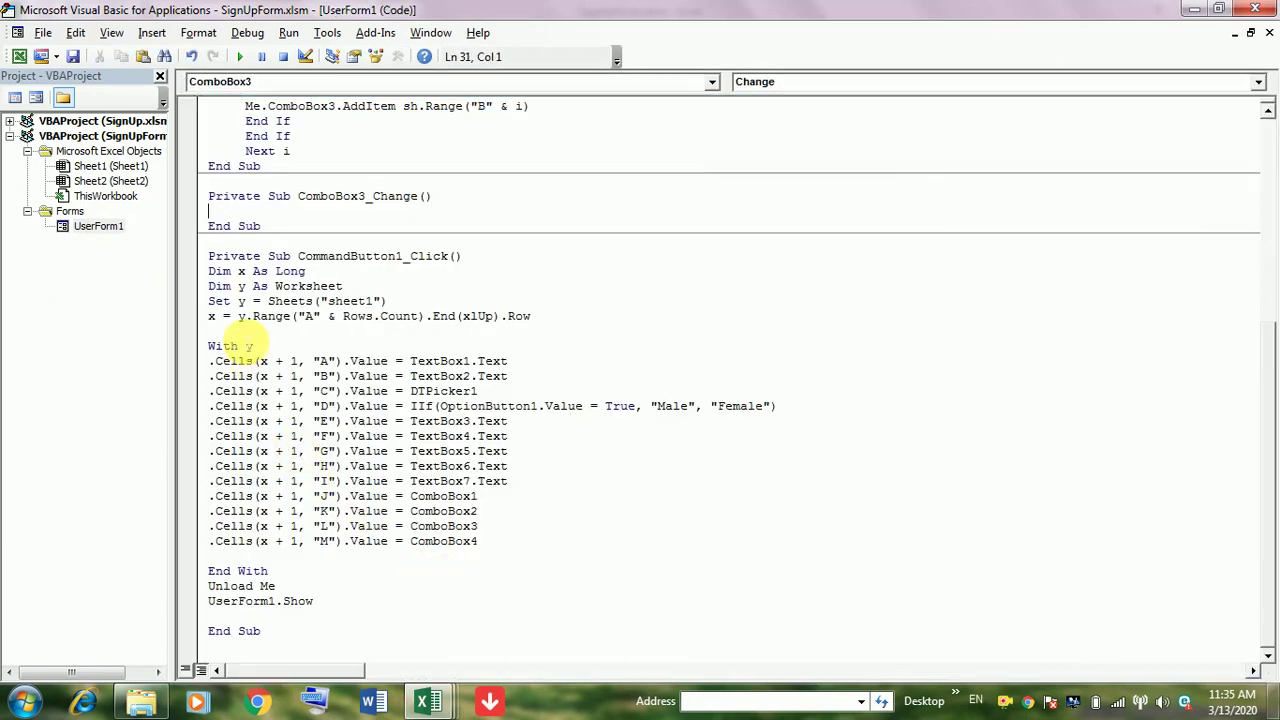
Paste the handler code into ComboBox3_Change and retarget the Clear and AddItem lines to ComboBox4.
key(ctrl+v)
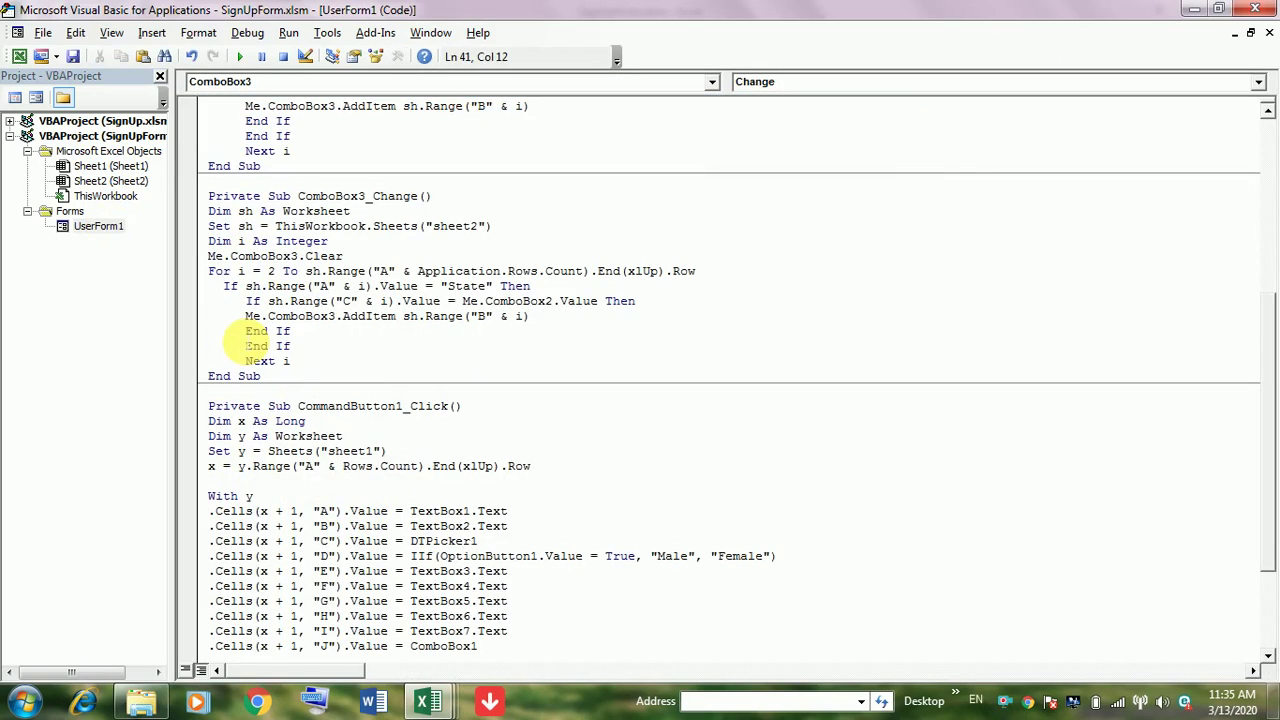
click(298, 256)
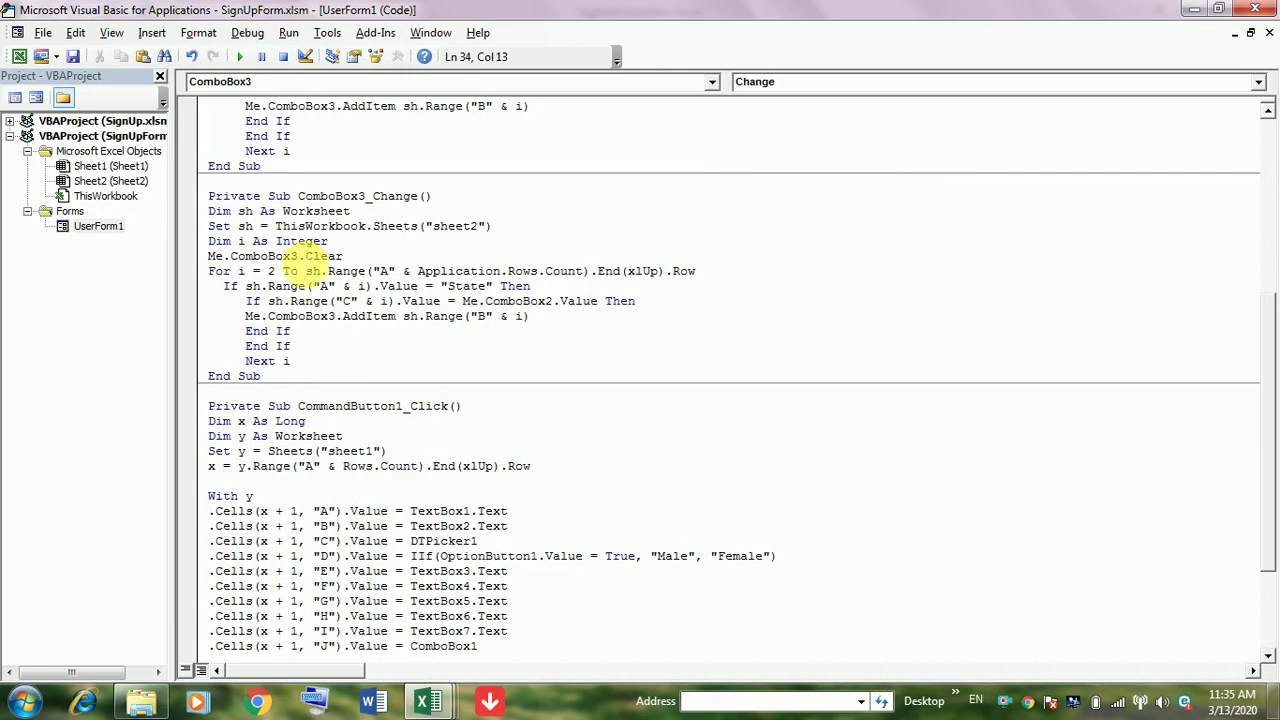
key(BackSpace)
text(4)
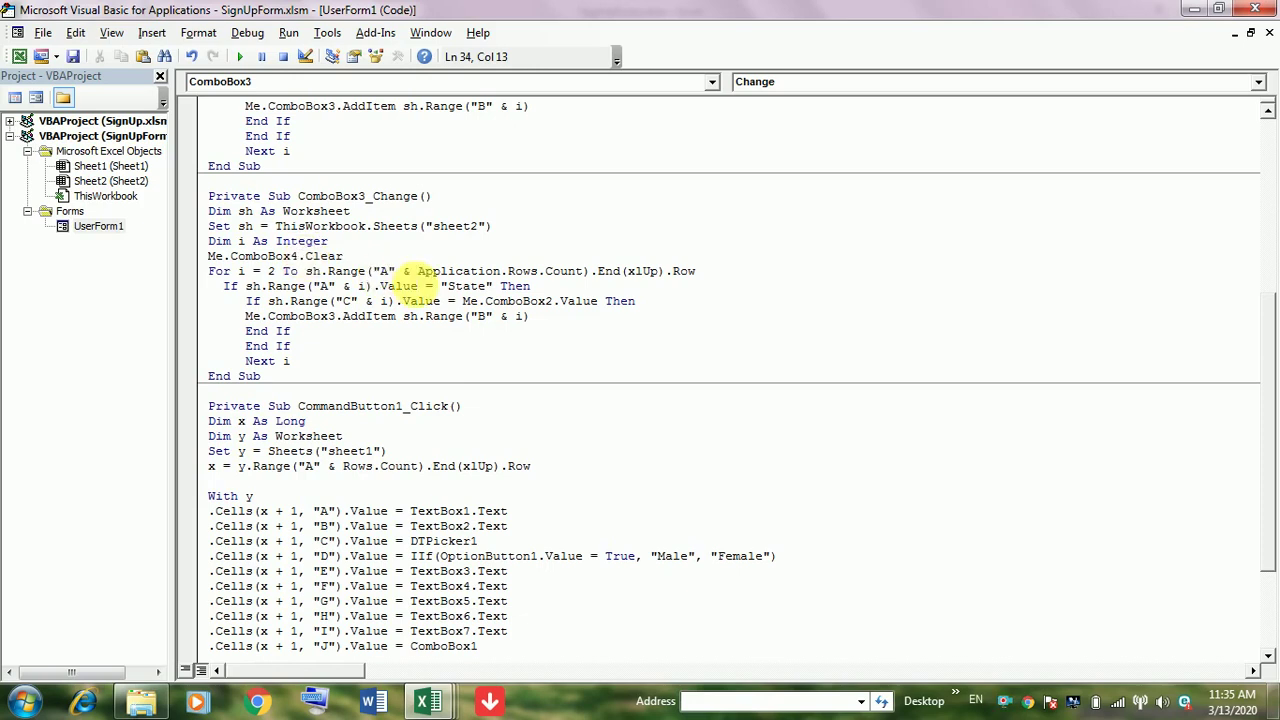
click(337, 316)
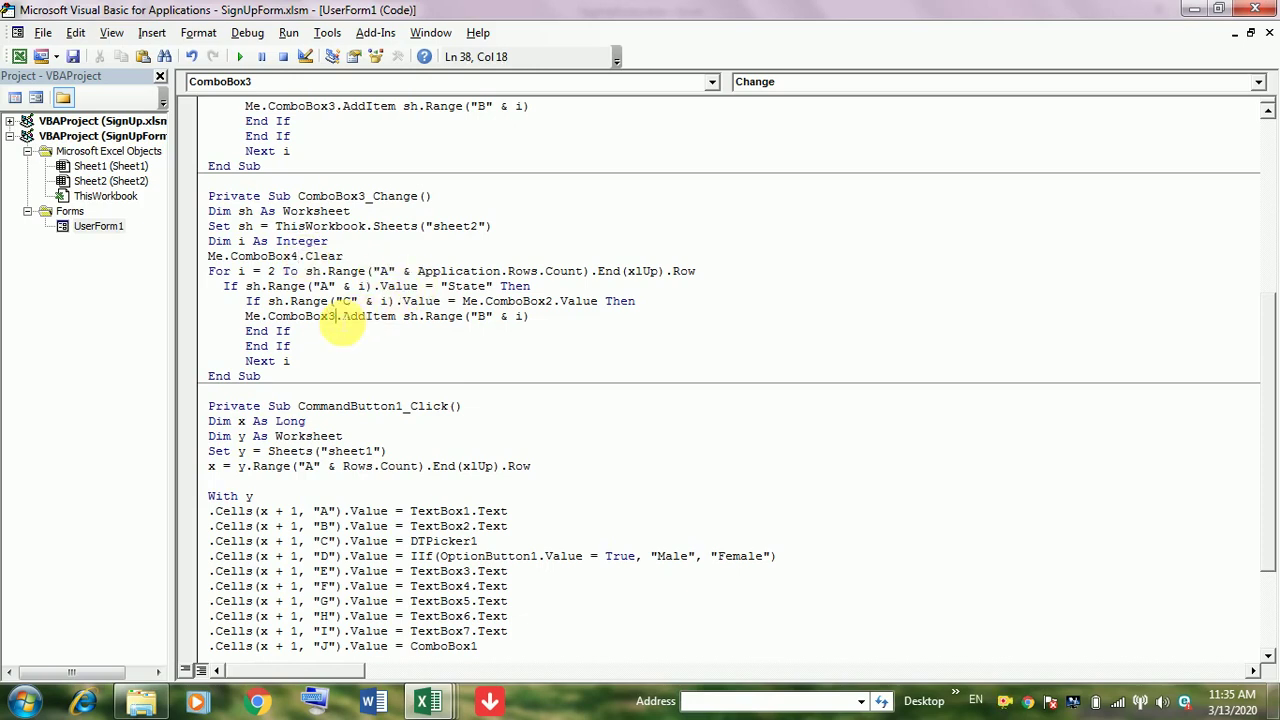
key(BackSpace)
text(4)
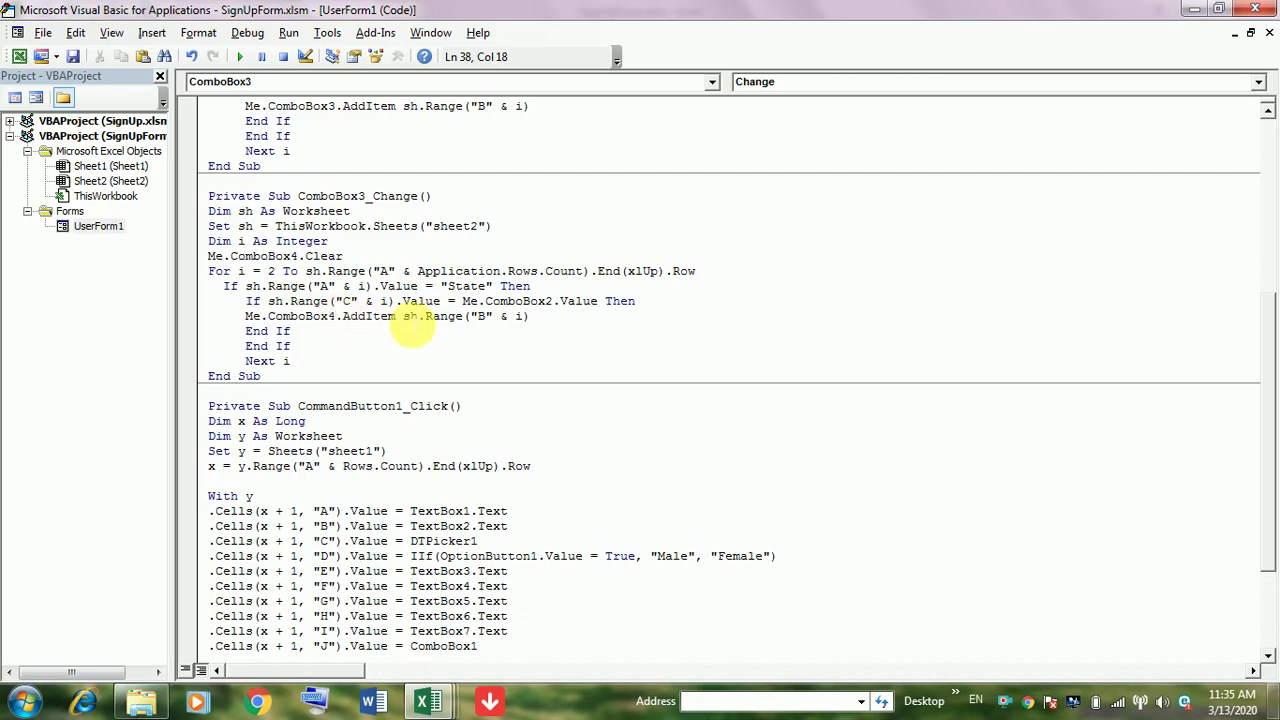
Make the comparison use ComboBox3.Value and save the project.
click(554, 302)
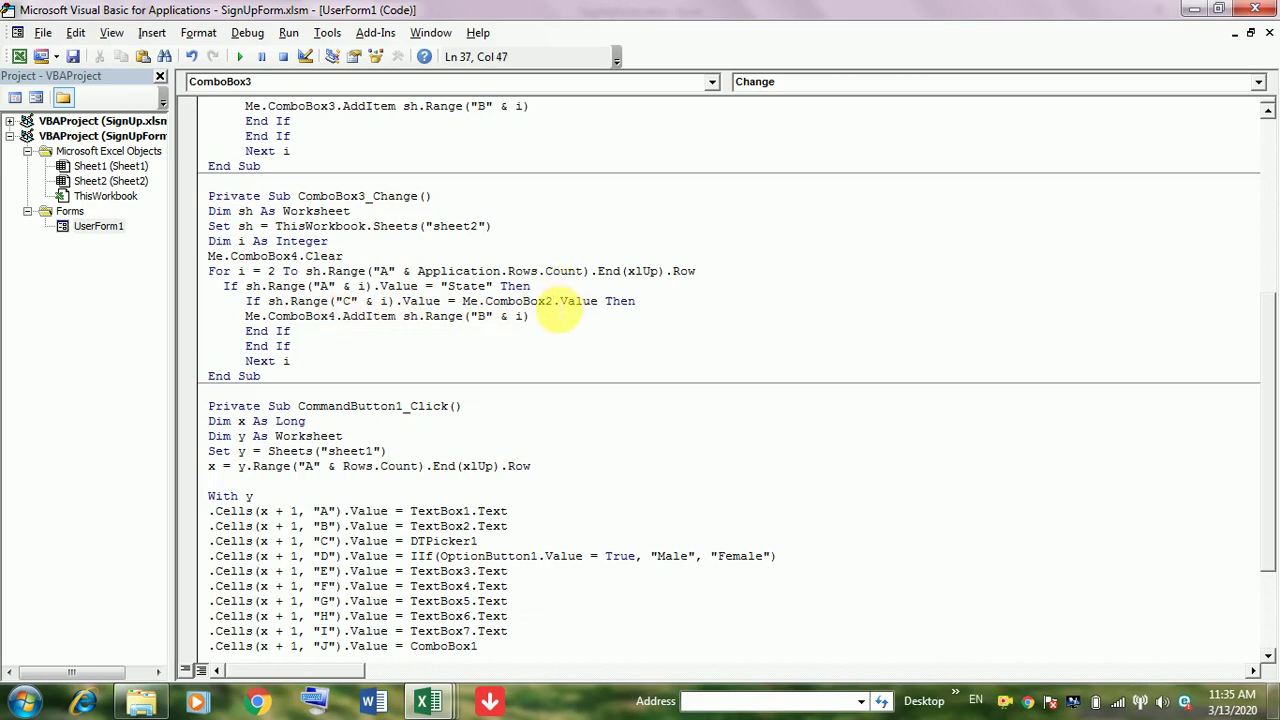
key(BackSpace)
text(3)
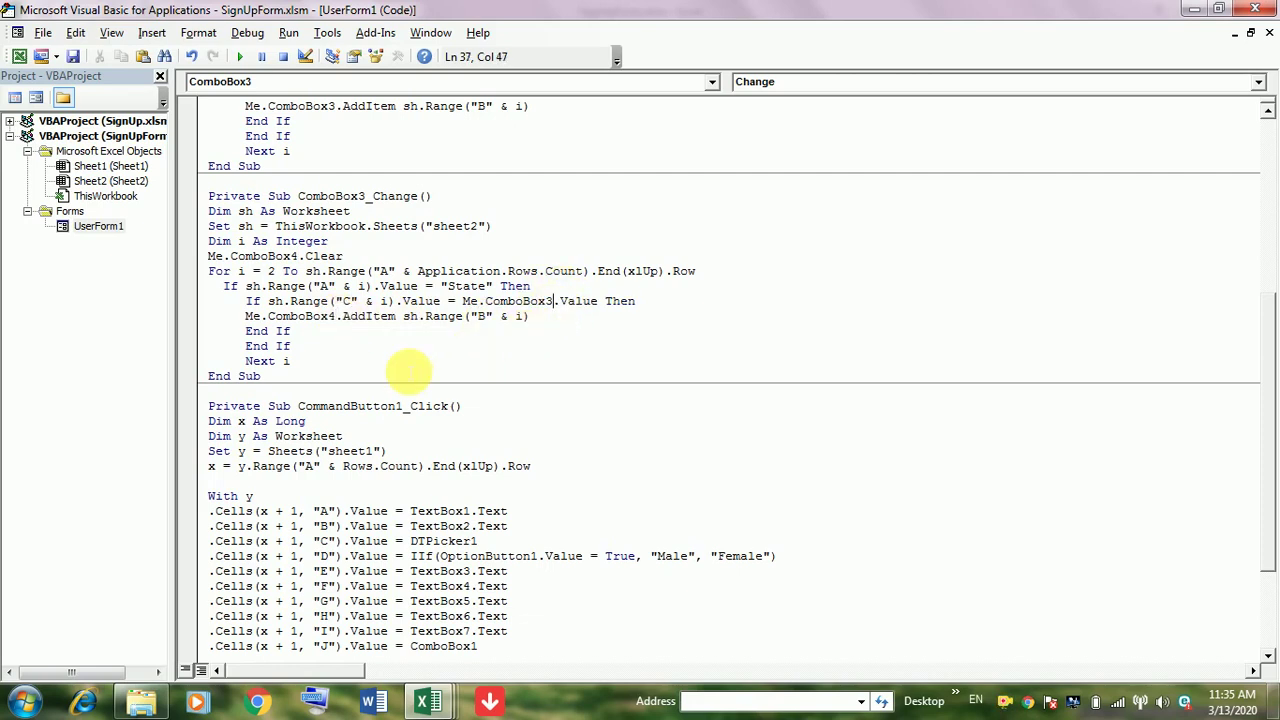
click(408, 373)
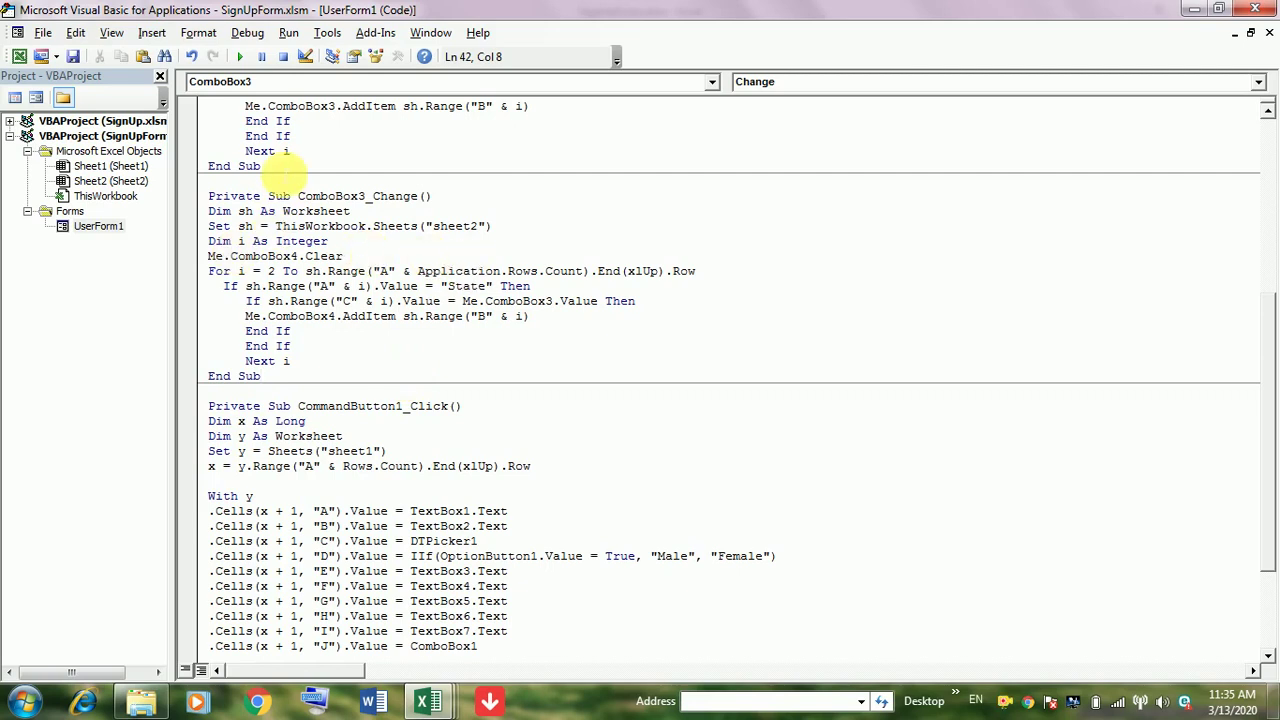
click(72, 56)
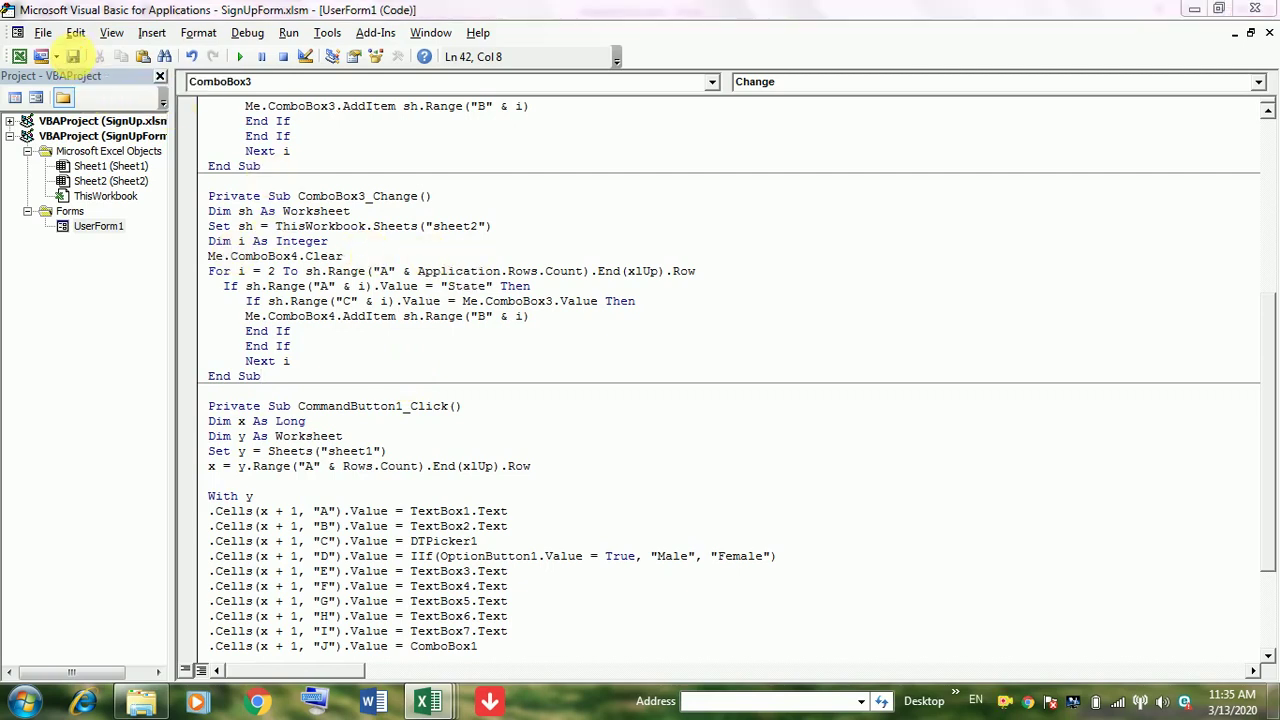
click(588, 400)
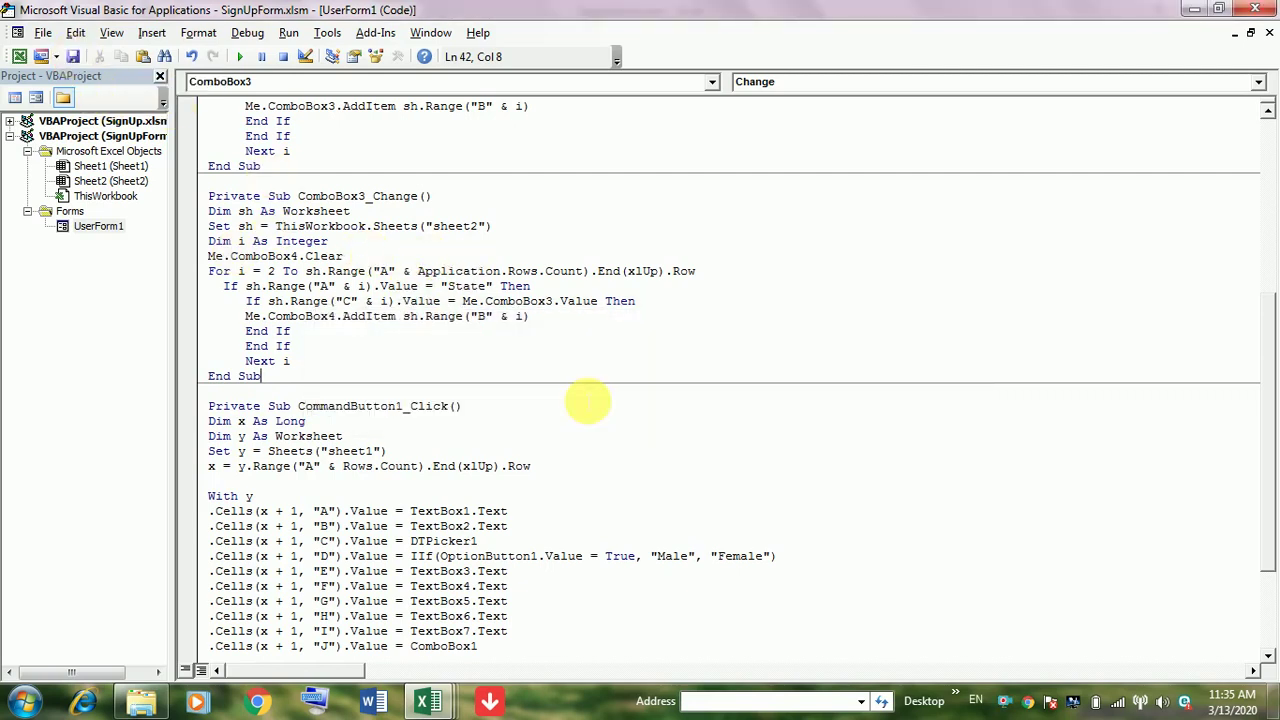
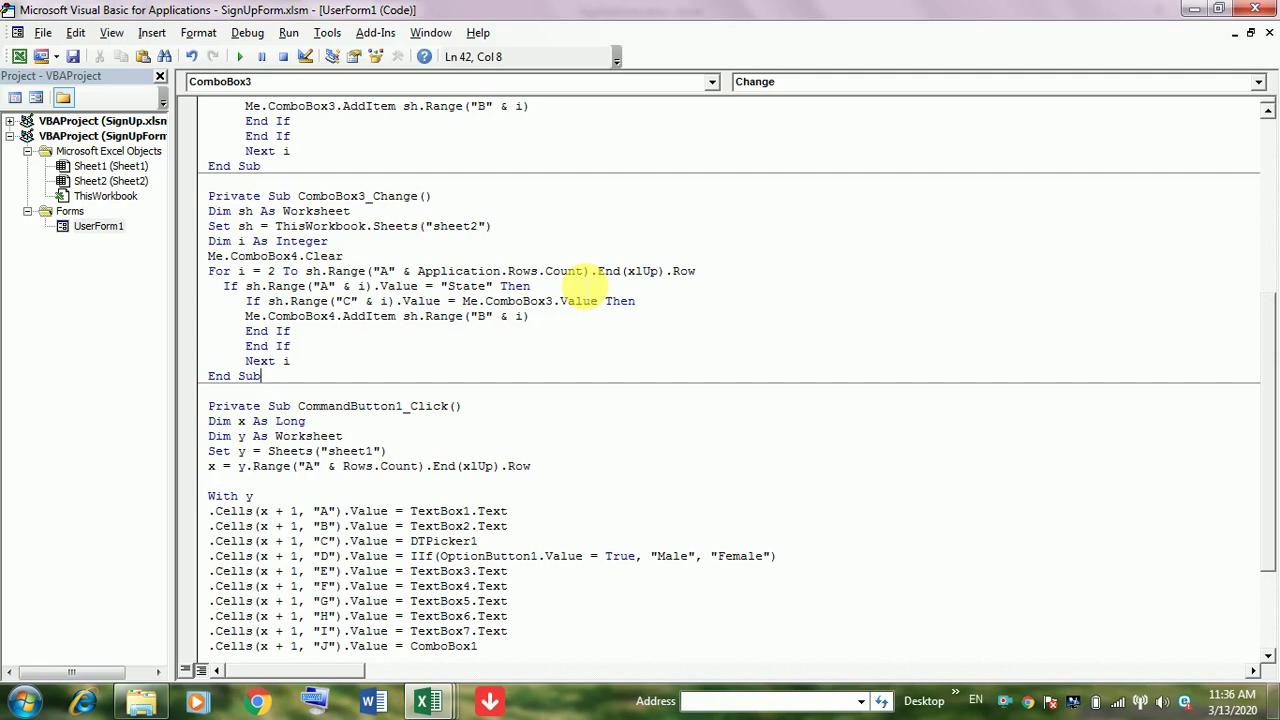
Pick ComboBox3 in the object list and review the ComboBox1_Change and ComboBox2_Change code.
click(712, 84)
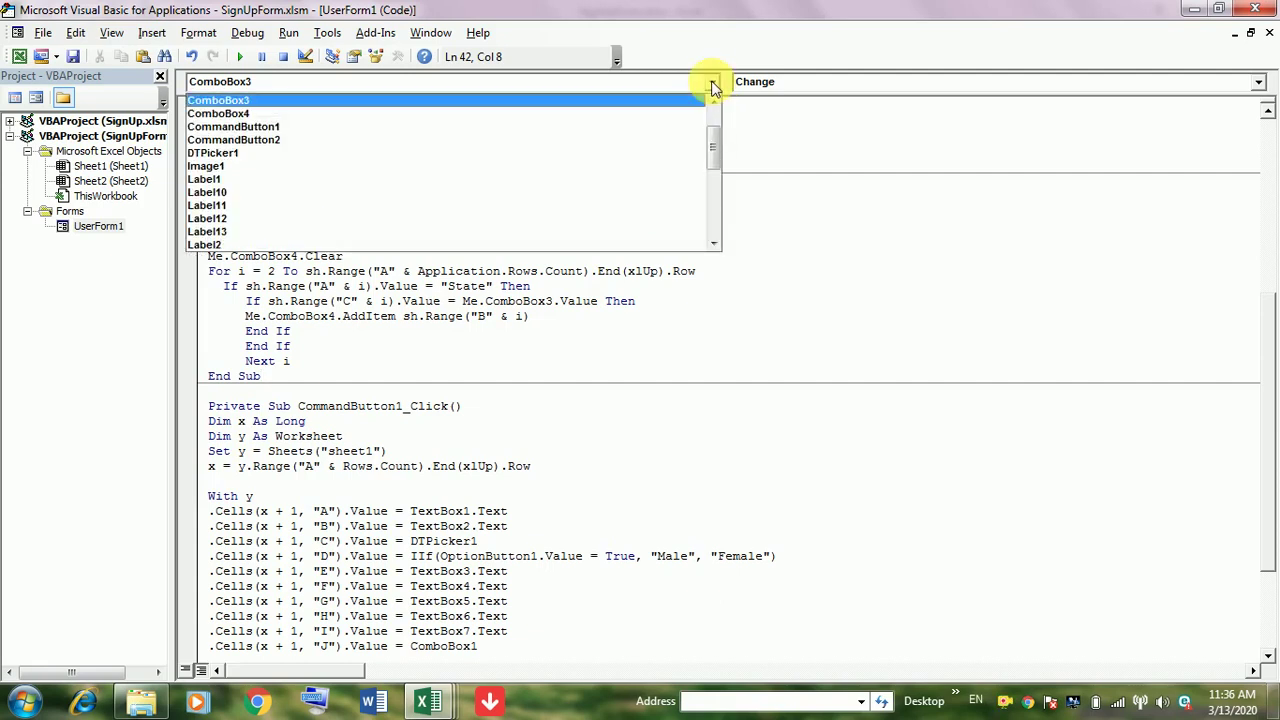
click(760, 145)
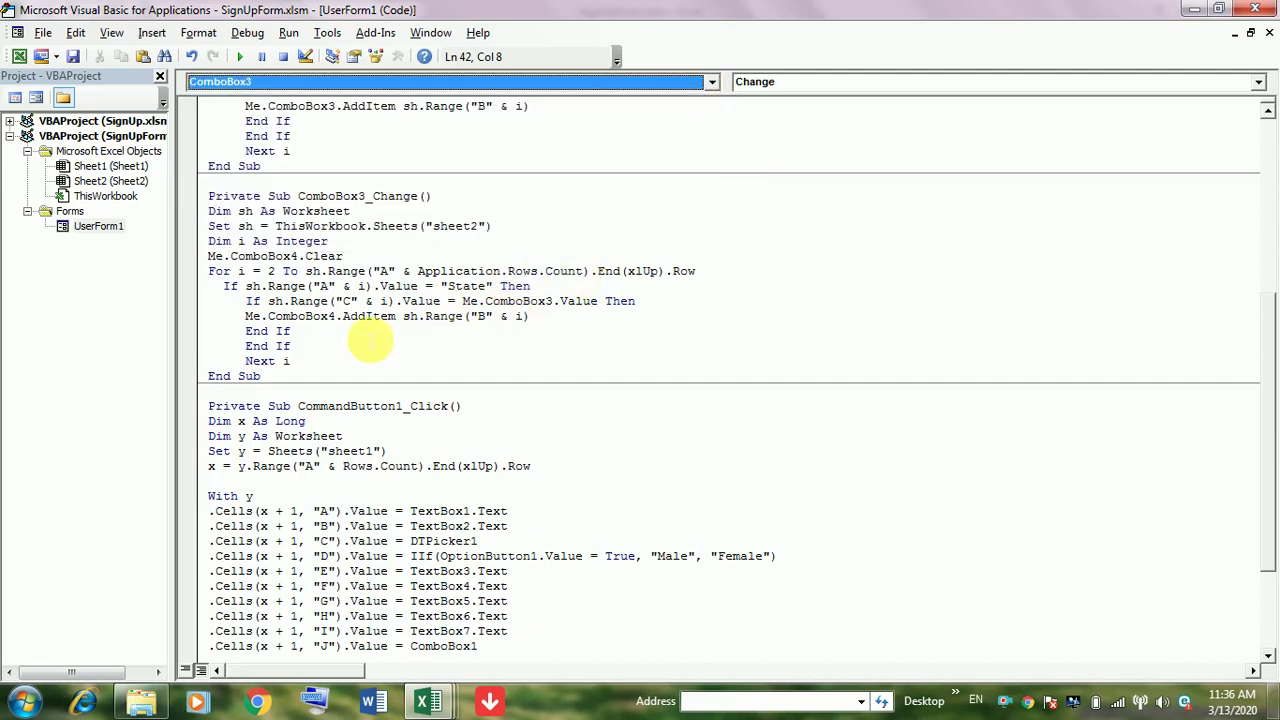
click(1268, 345)
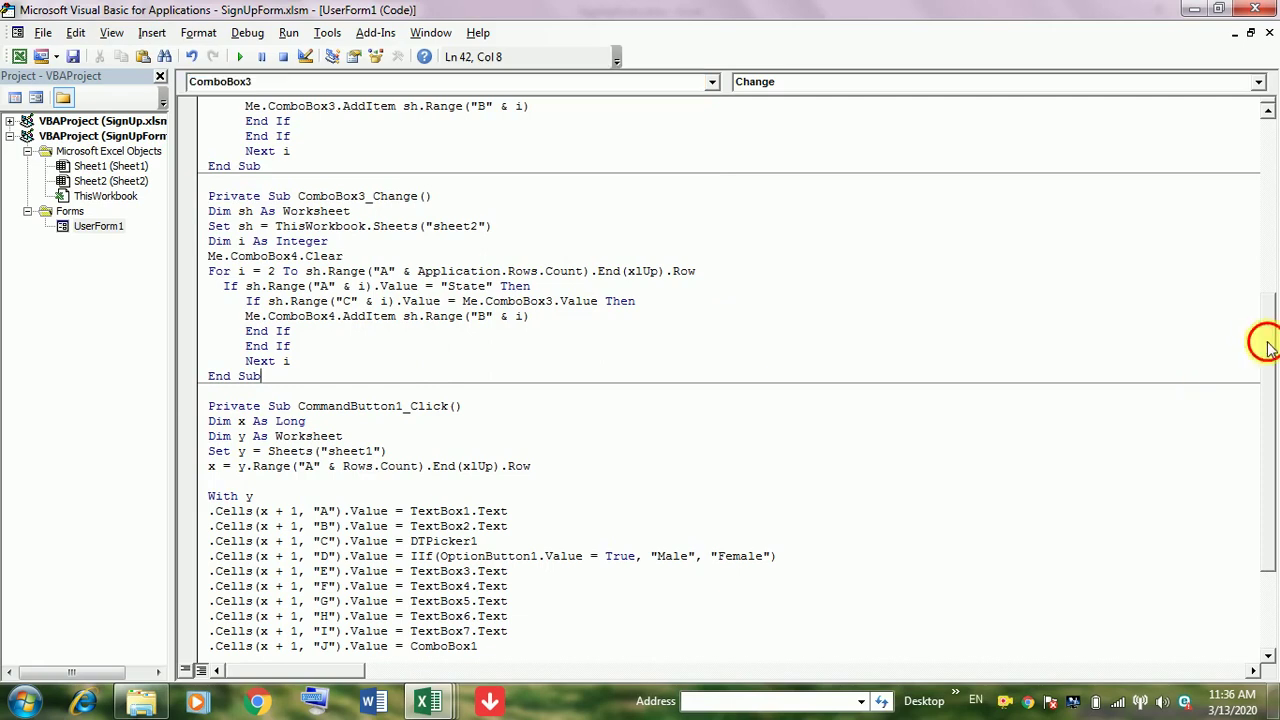
drag(1268, 345, 1262, 151)
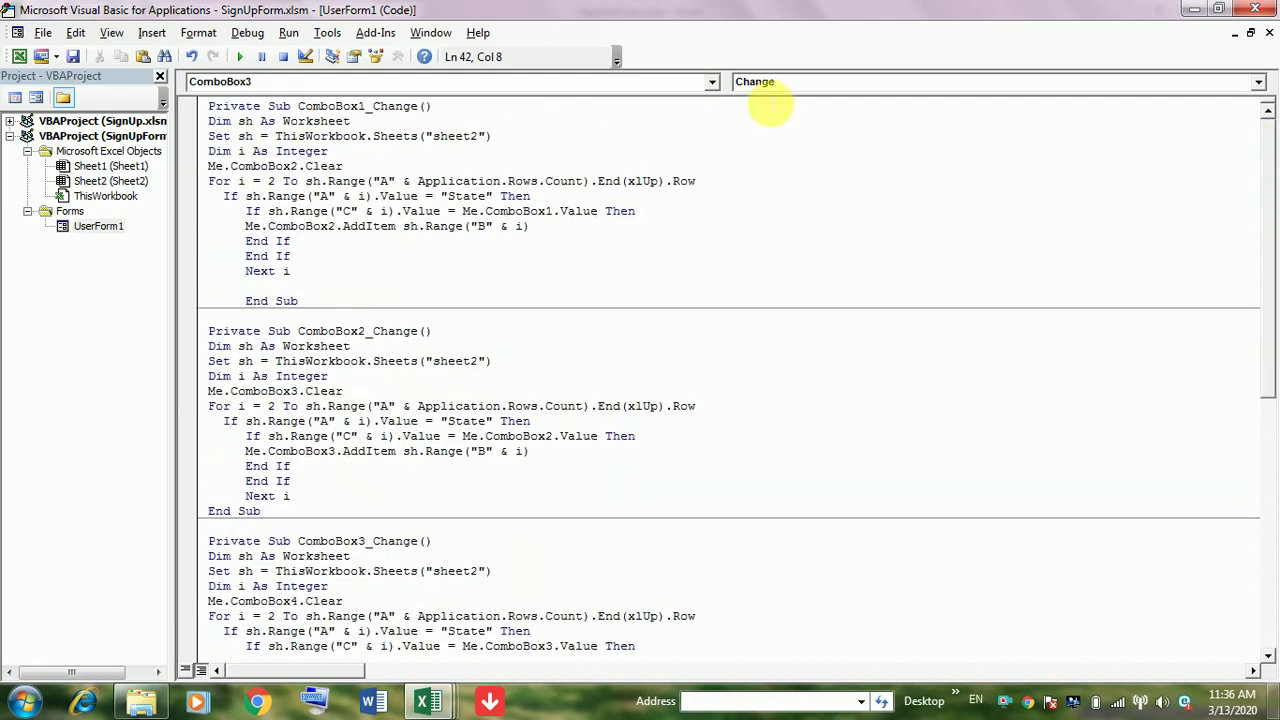
mouse_move(208, 120)
mouse_down()
mouse_move(290, 213)
mouse_move(316, 288)
mouse_up()
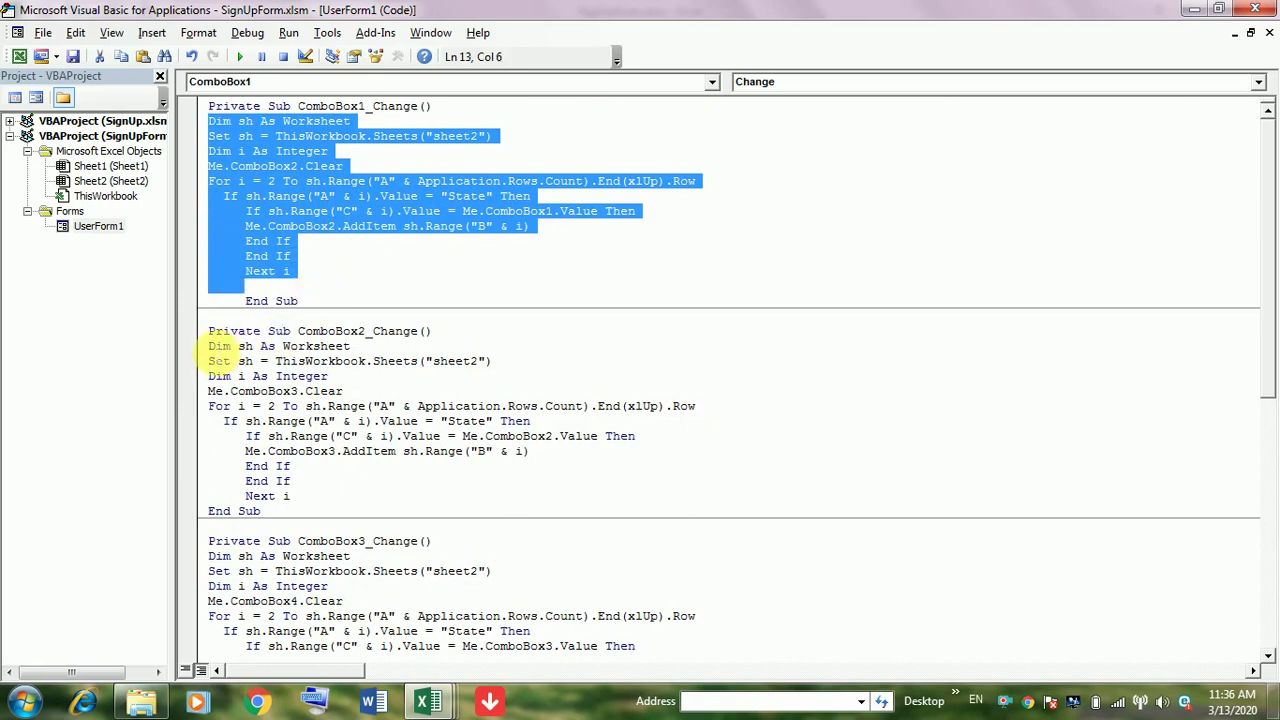
mouse_move(208, 345)
mouse_down()
mouse_move(262, 392)
mouse_move(310, 497)
mouse_up()
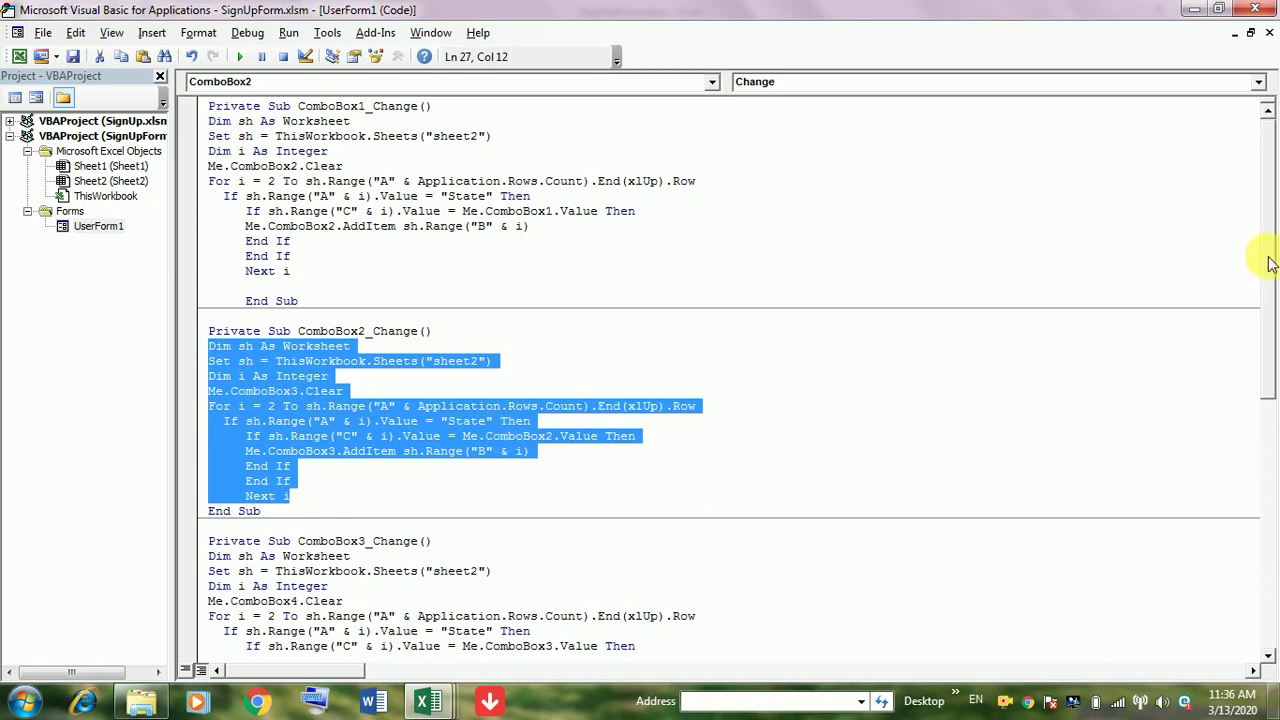
drag(1268, 262, 1268, 285)
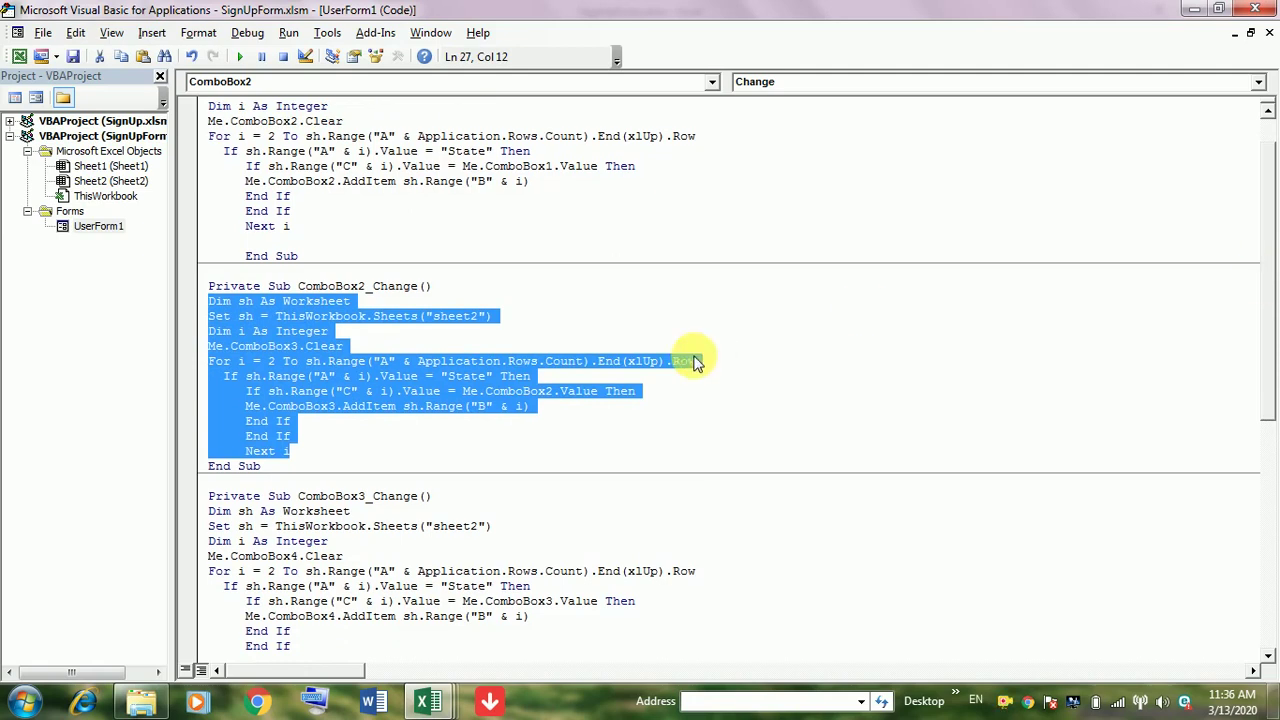
Replace "State" with "District" in ComboBox2_Change and with "City" in ComboBox3_Change.
click(484, 376)
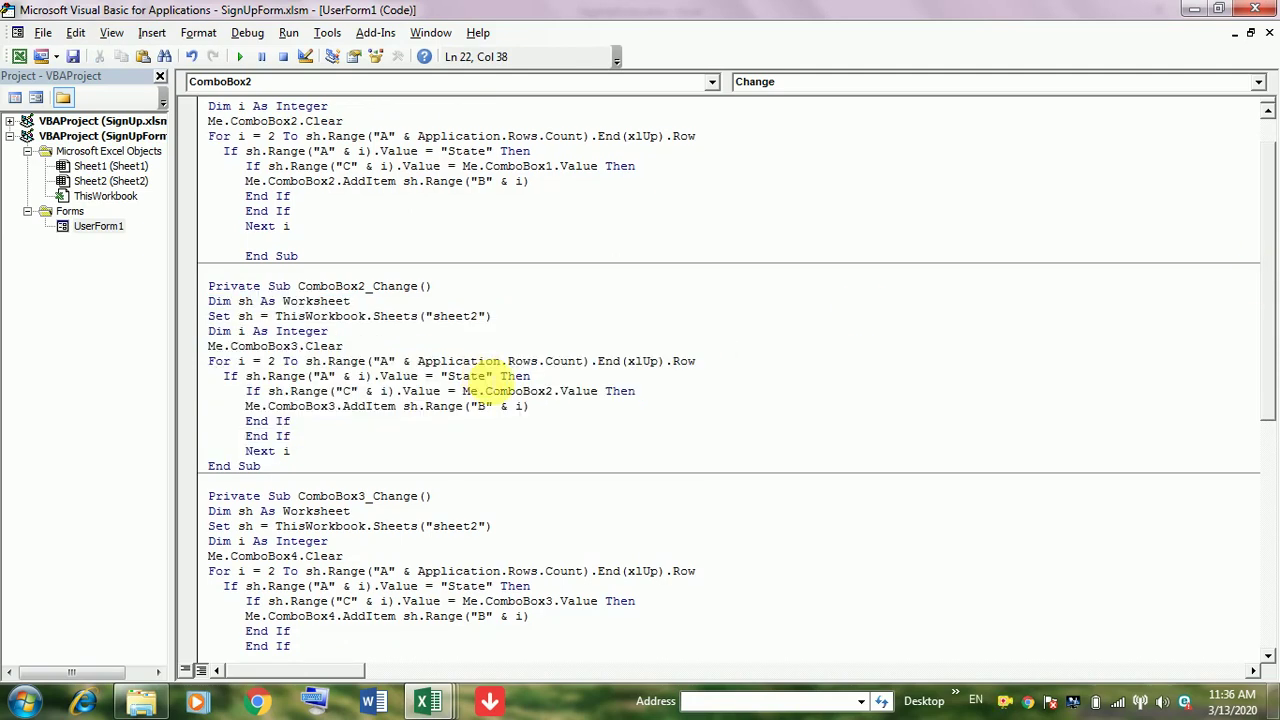
key(BackSpace)
key(BackSpace)
key(BackSpace)
key(BackSpace)
key(BackSpace)
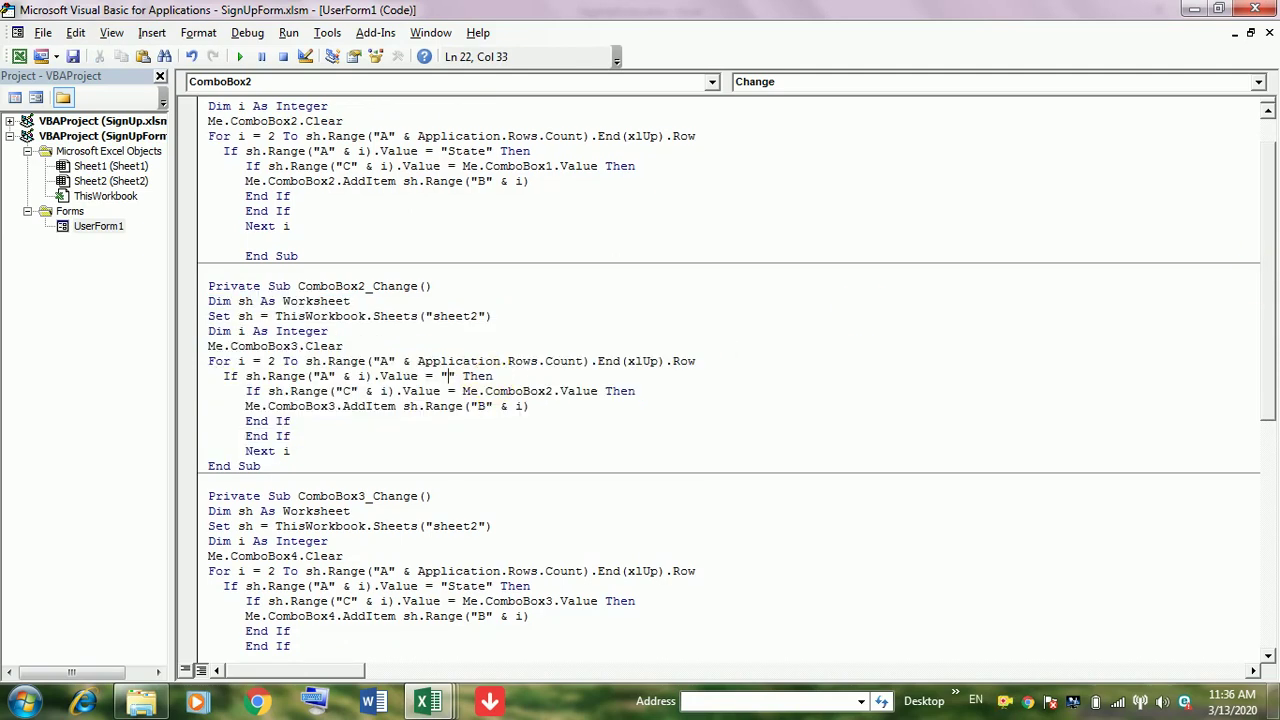
text(Distr)
text(ict)
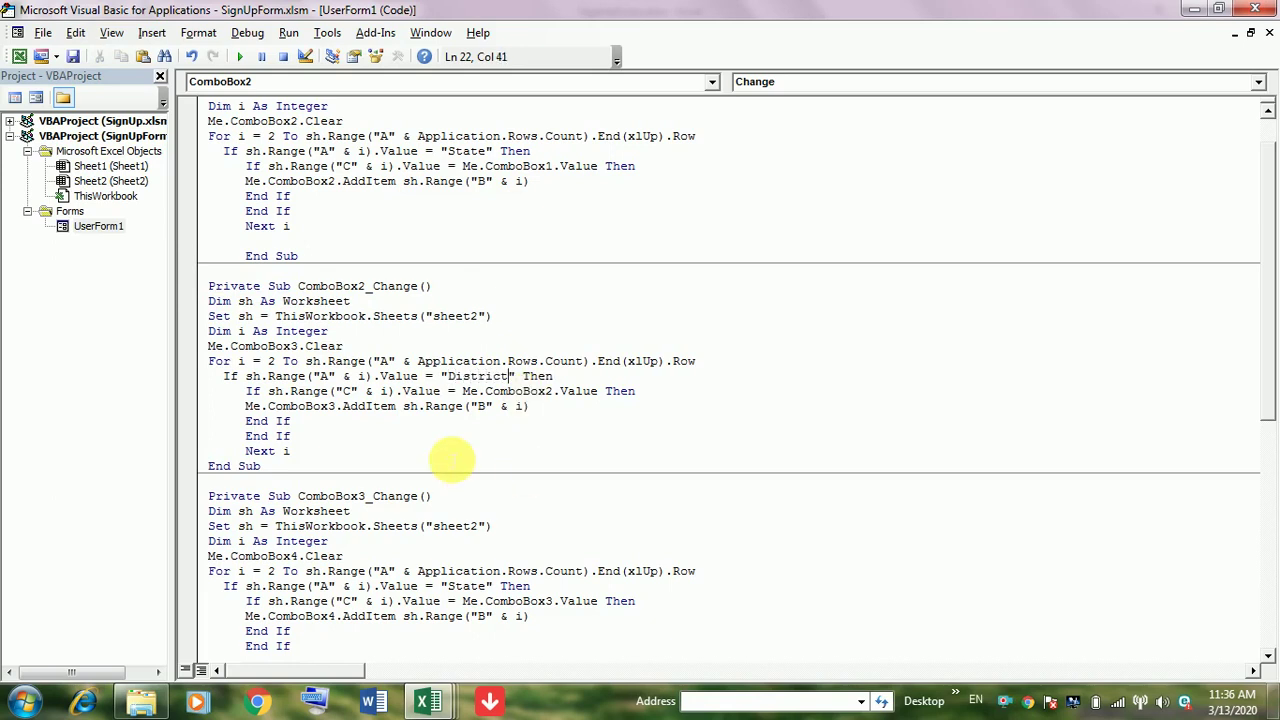
click(487, 586)
key(BackSpace)
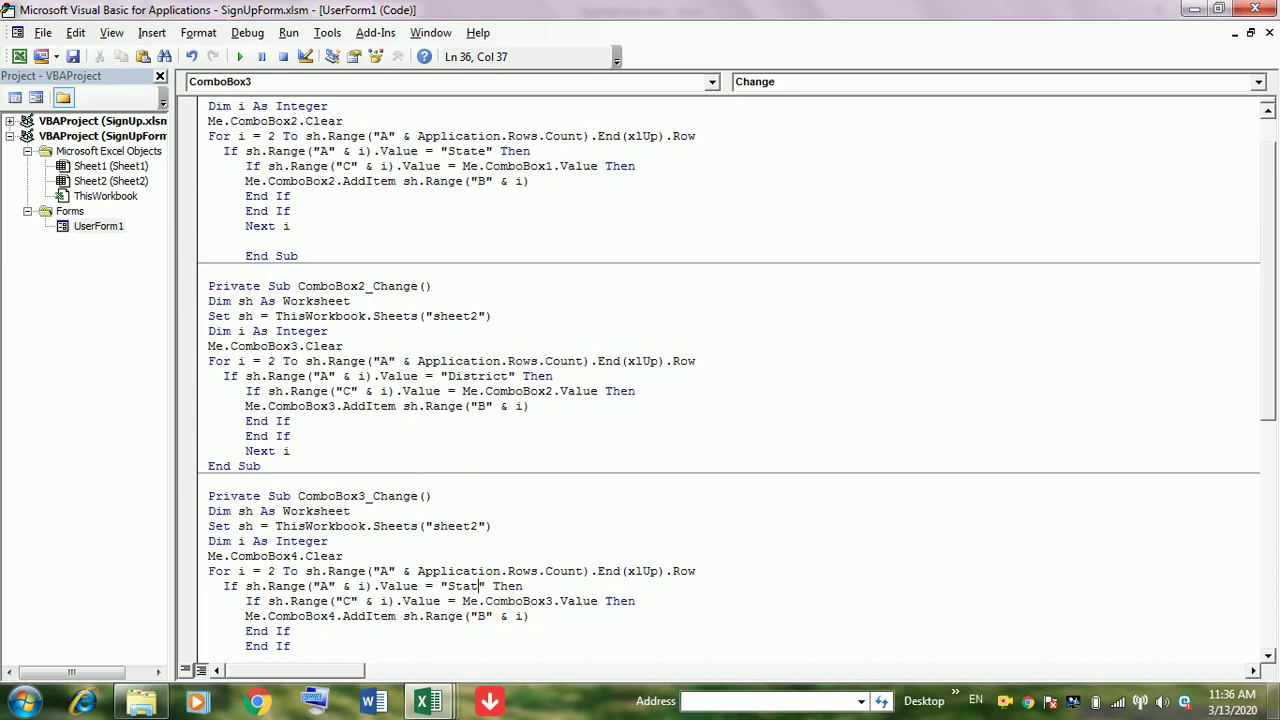
key(BackSpace)
key(BackSpace)
key(BackSpace)
key(BackSpace)
text(C)
text(ity)
click(555, 632)
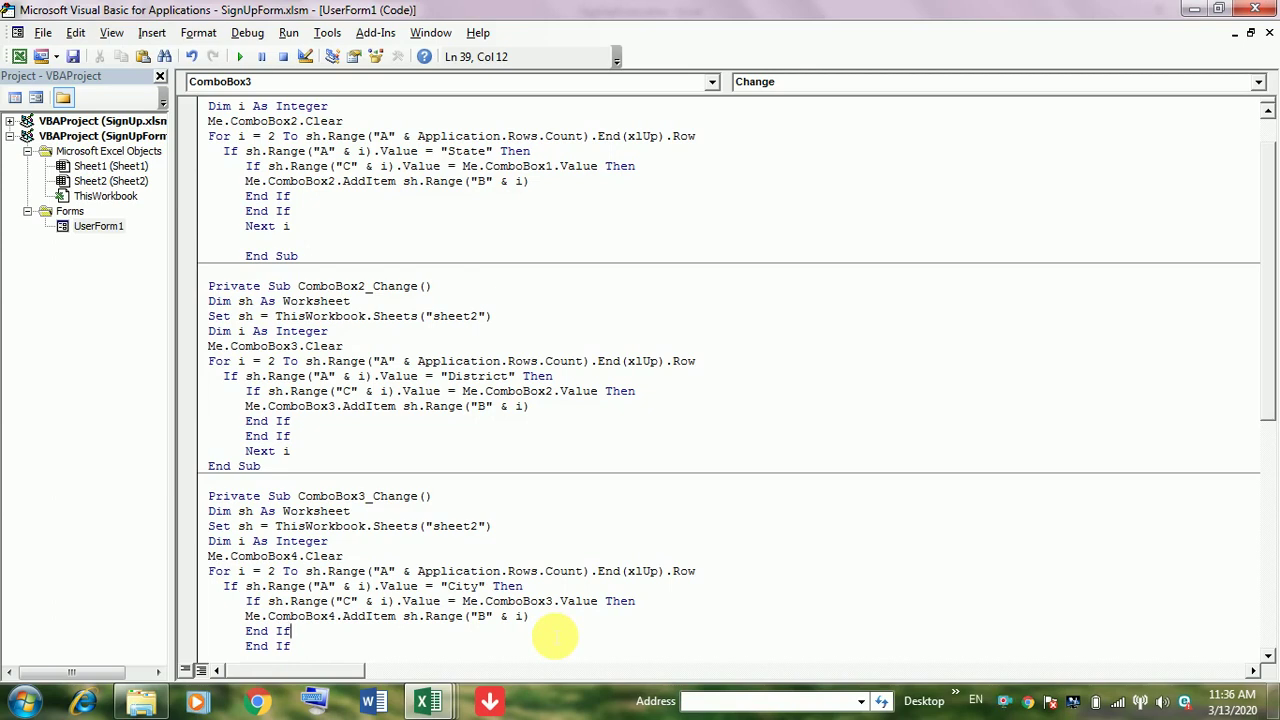
drag(208, 300, 312, 455)
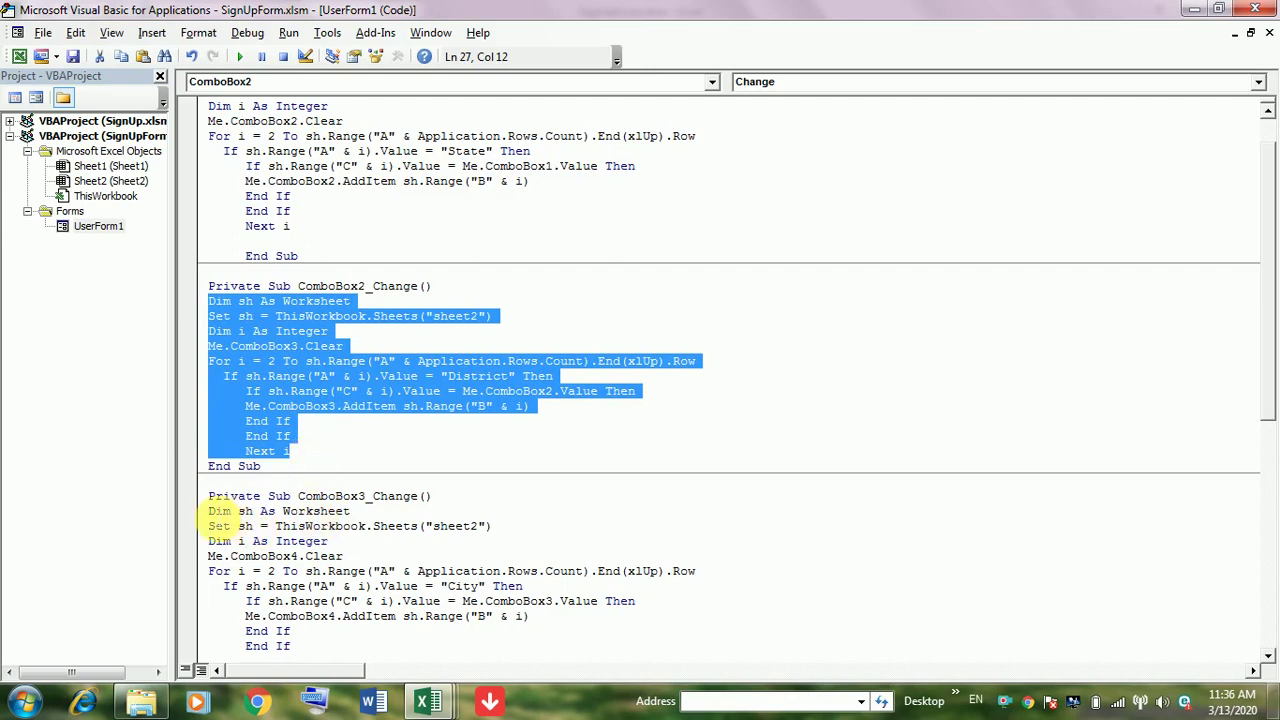
drag(210, 512, 385, 648)
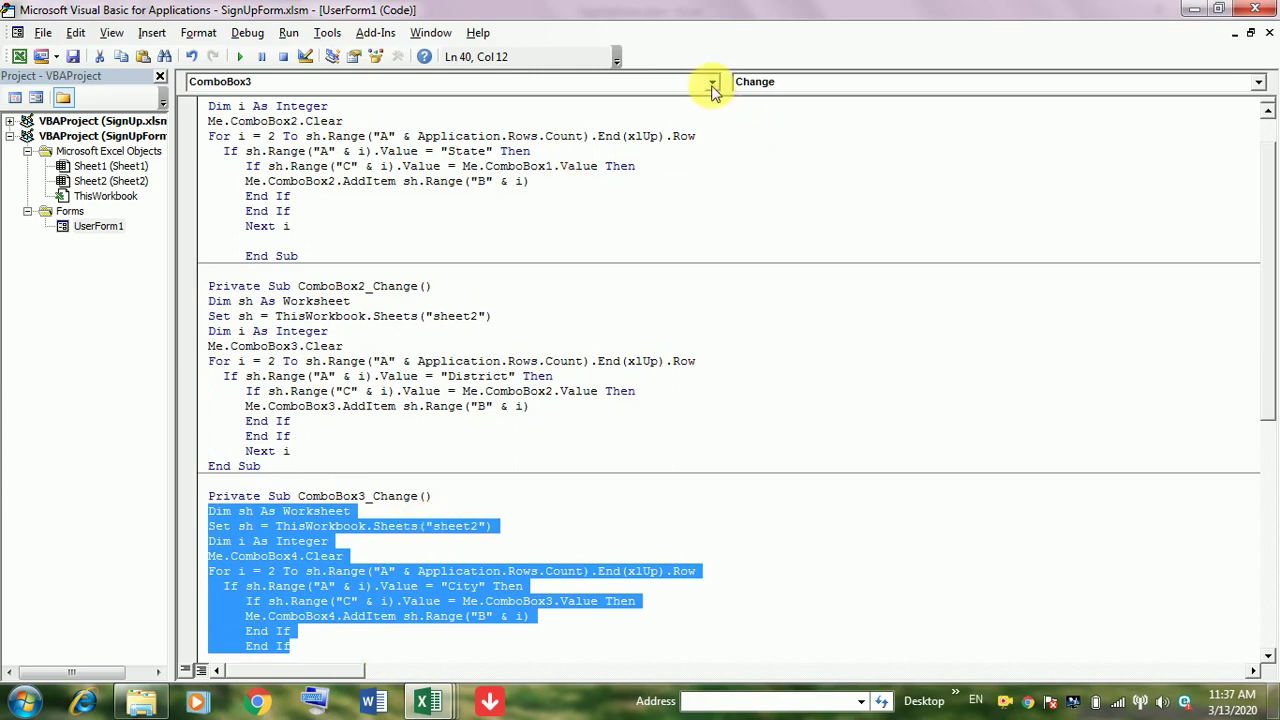
Save the workbook, accepting the personal-information warning.
click(645, 215)
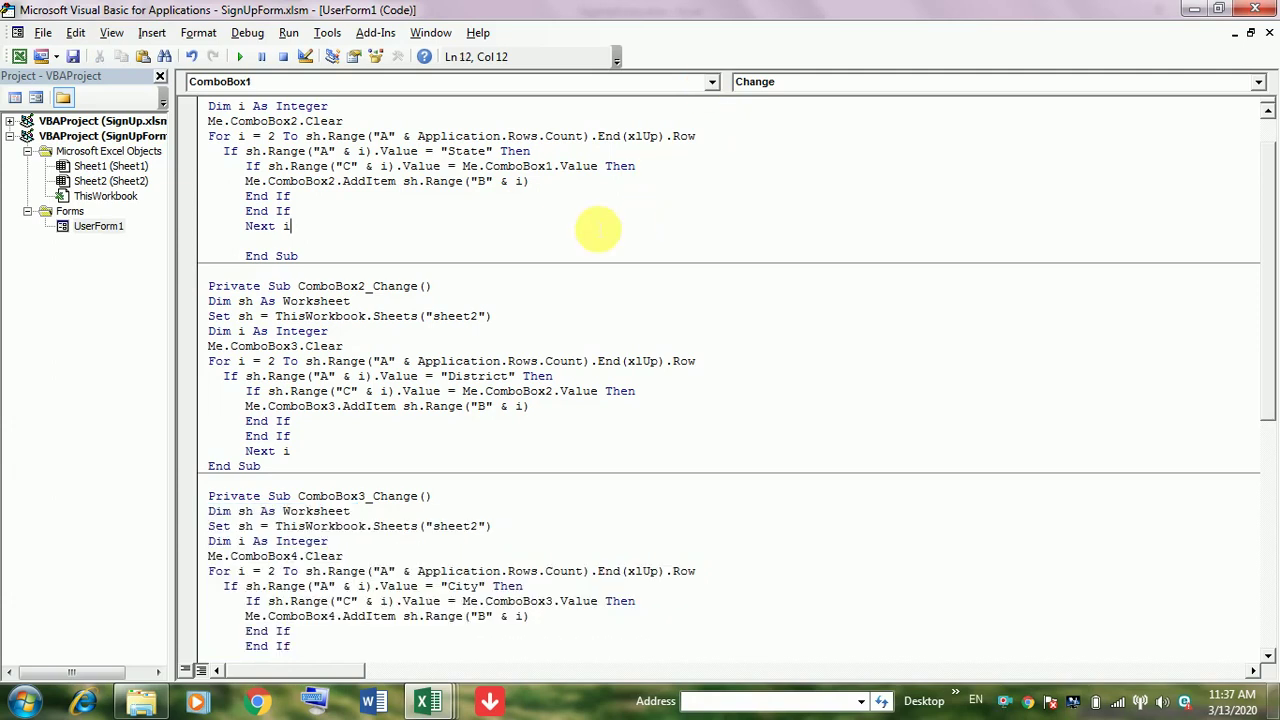
click(73, 56)
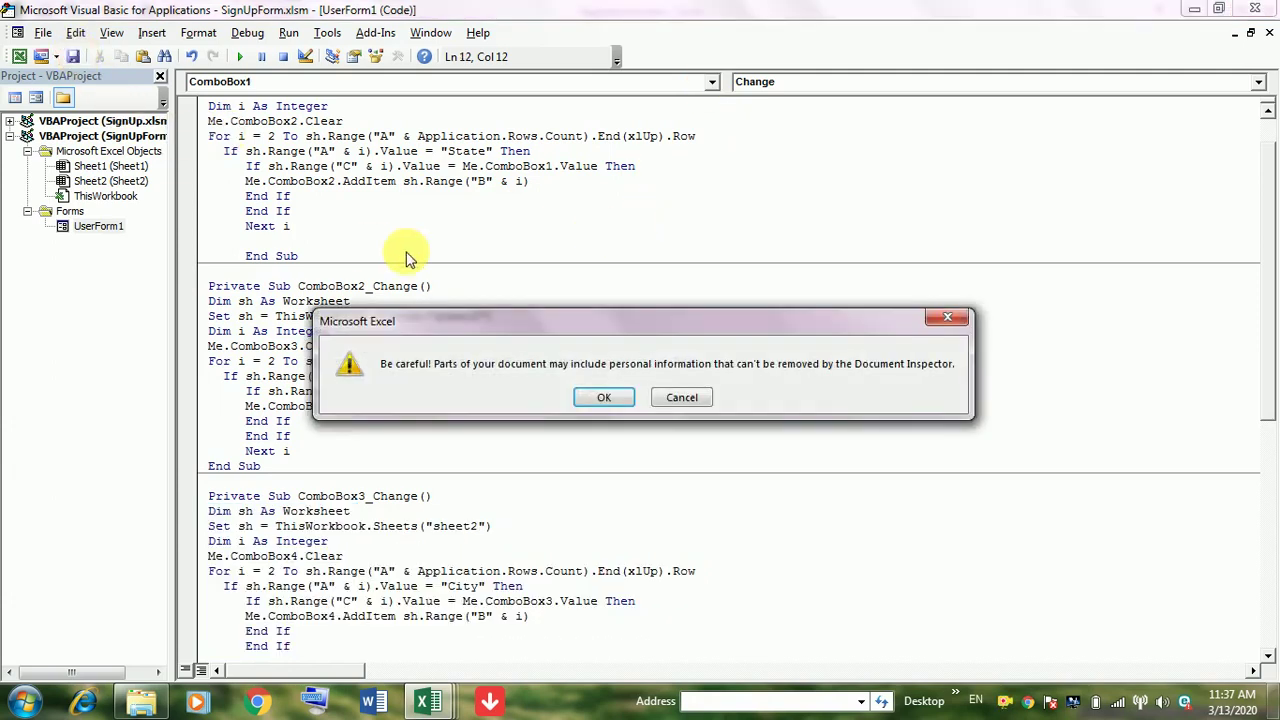
click(600, 397)
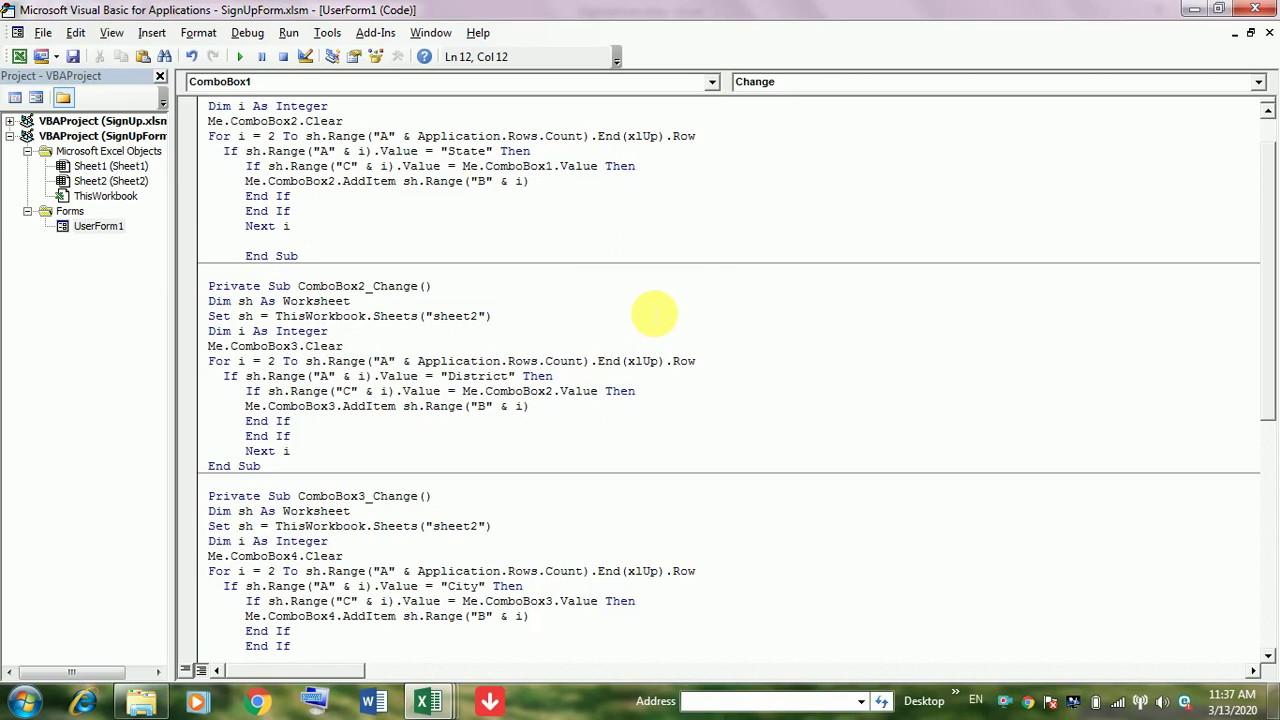
Choose UserForm from the Object list to insert an empty UserForm_Click procedure.
click(712, 82)
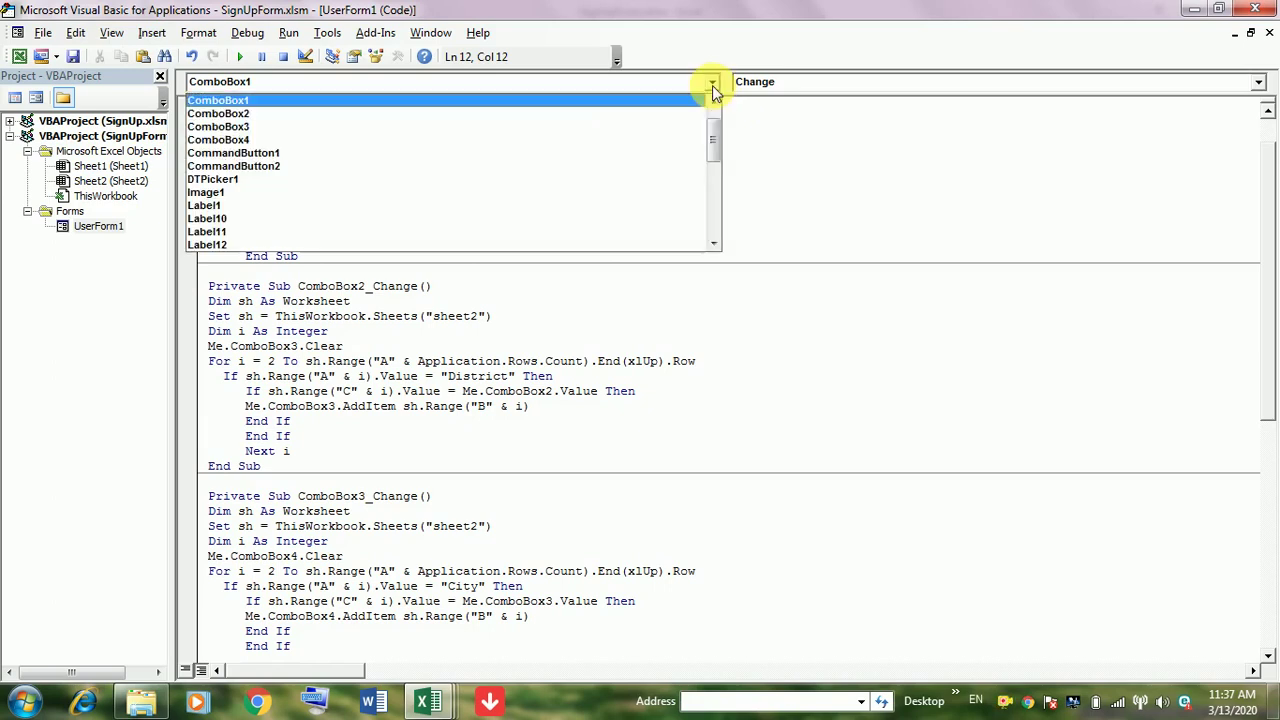
click(712, 124)
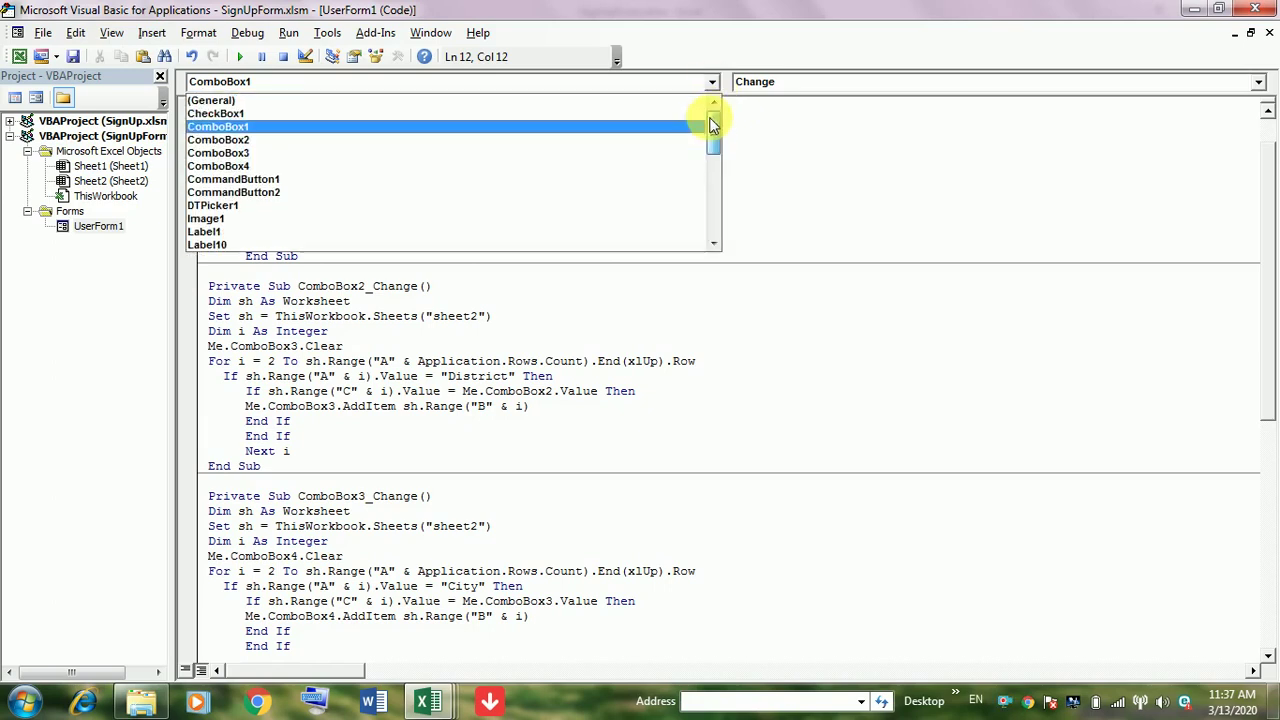
drag(712, 124, 718, 216)
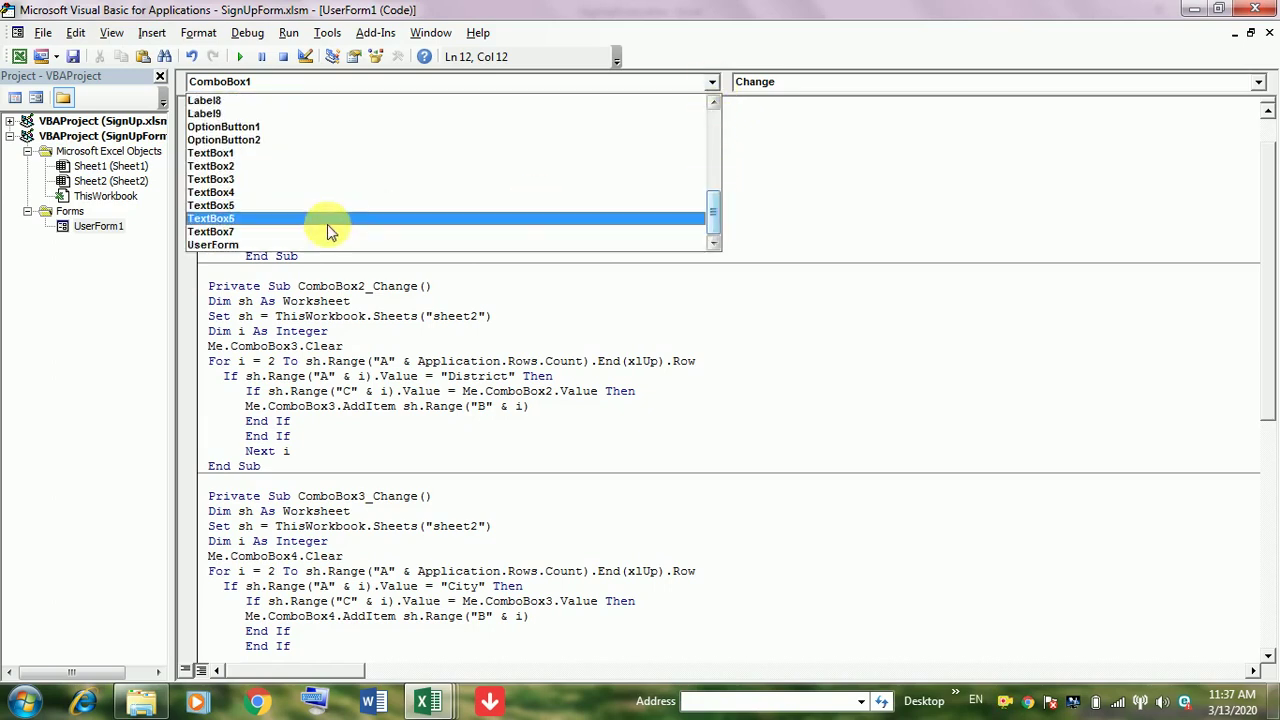
click(273, 244)
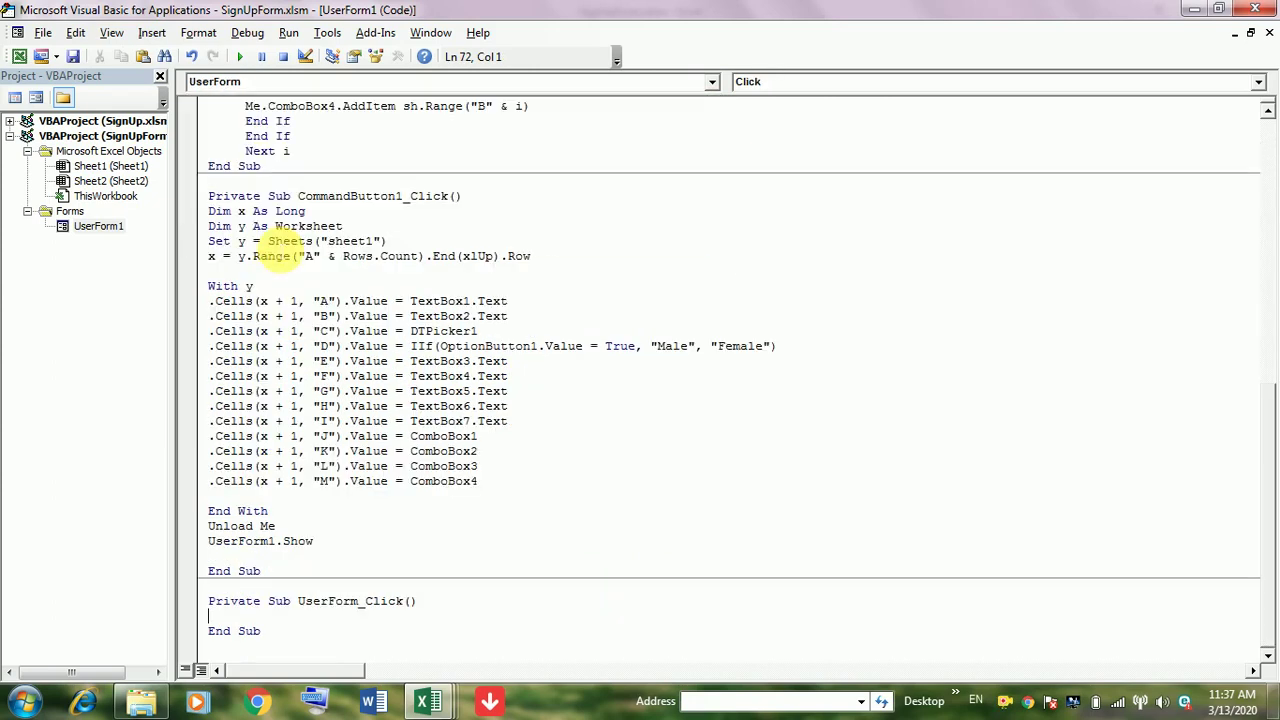
Add a UserForm_Activate procedure containing Dim sh As Worksheet.
click(764, 82)
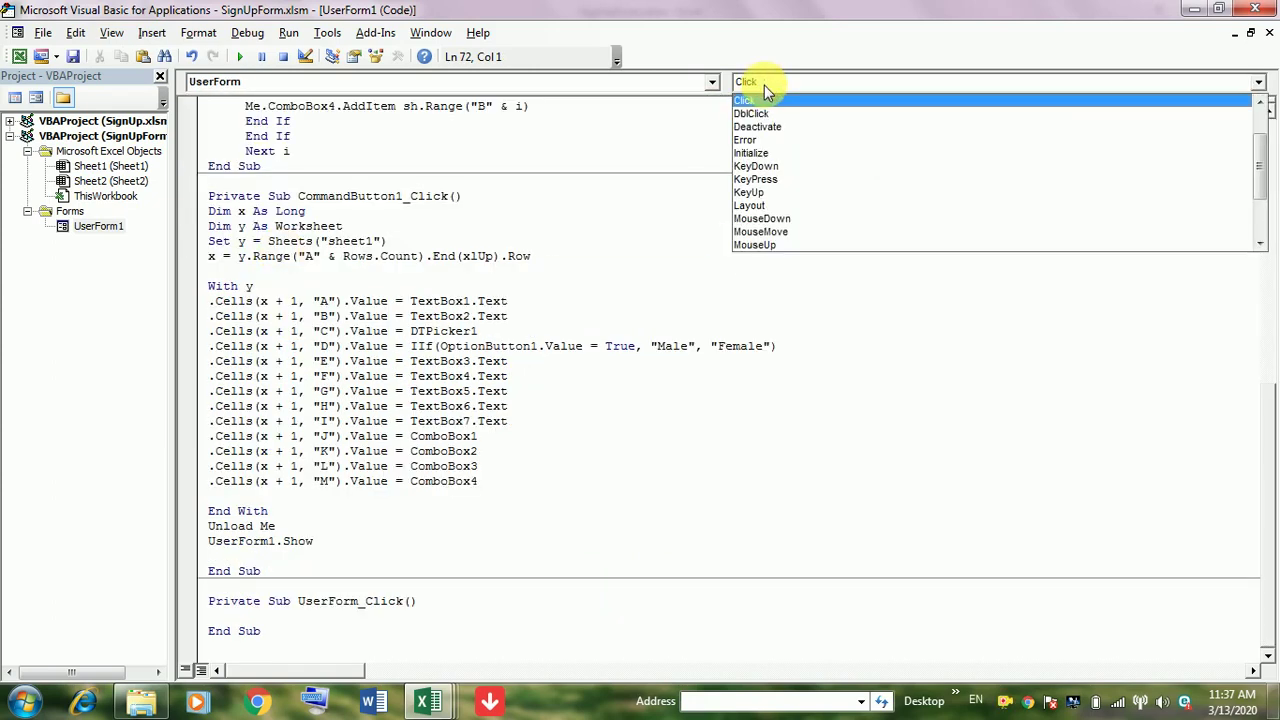
click(1261, 102)
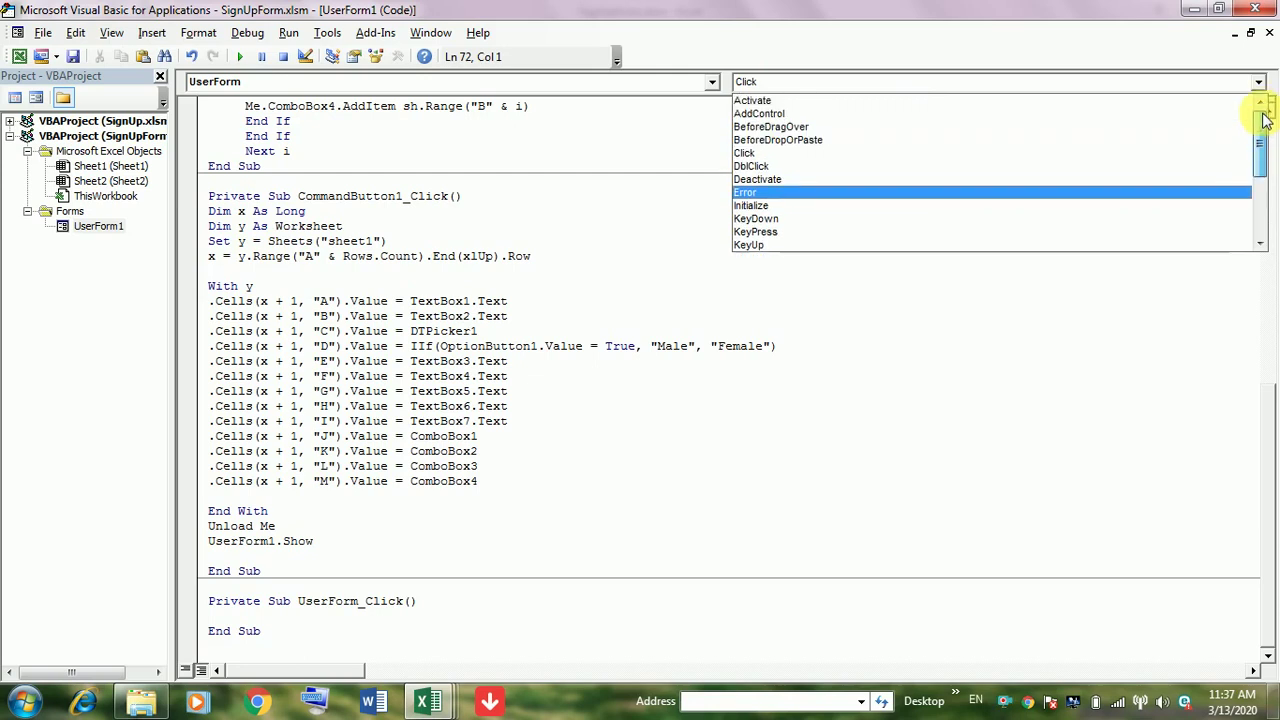
click(1041, 102)
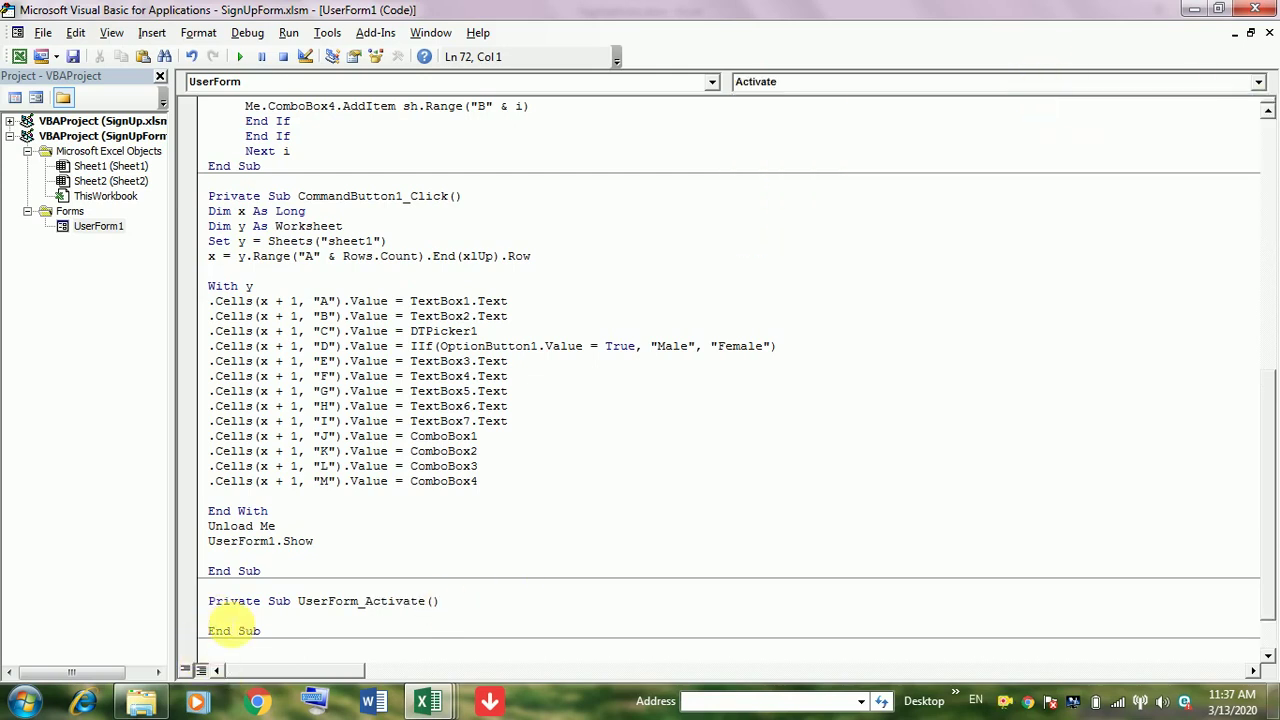
key(Return)
key(Return)
key(Return)
key(Return)
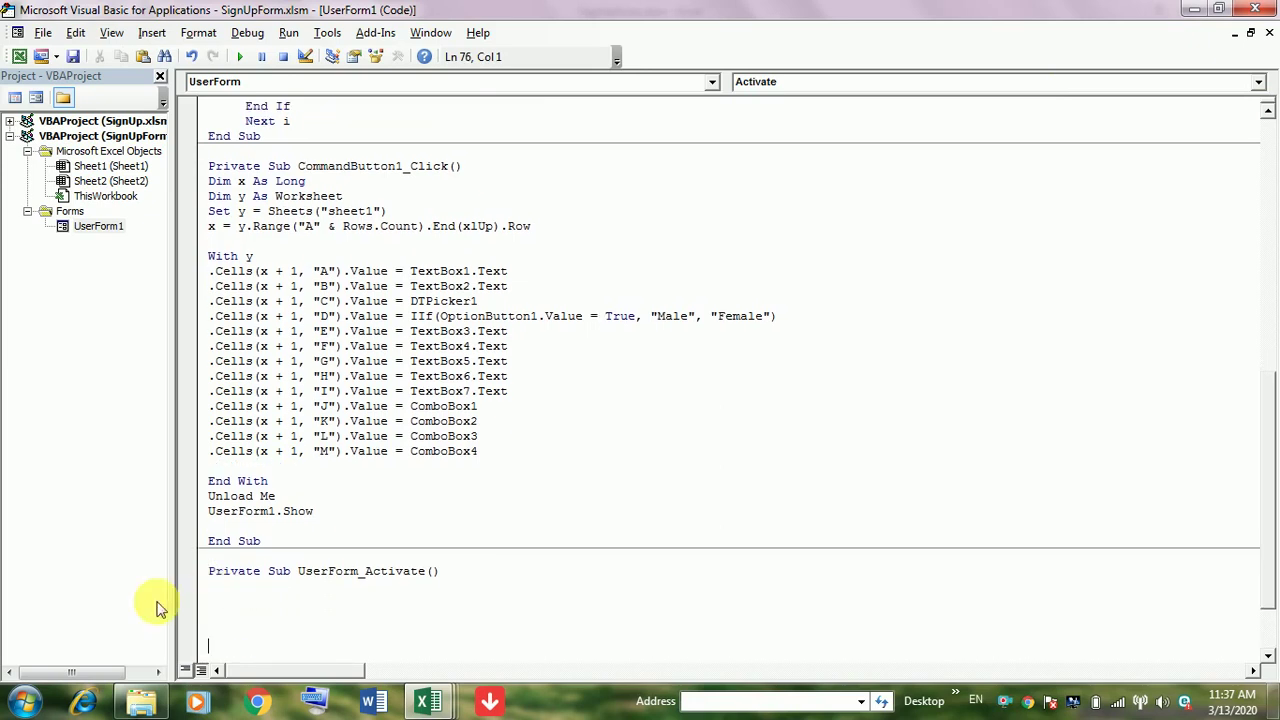
click(224, 592)
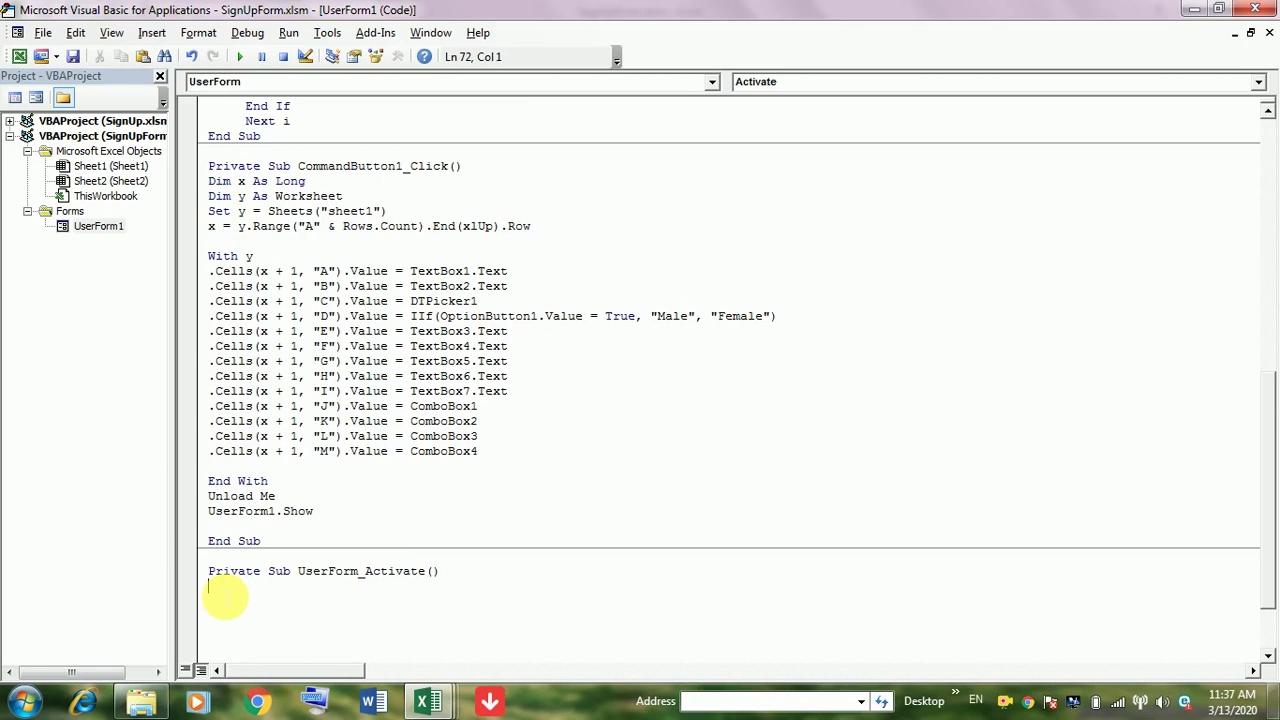
text(dim )
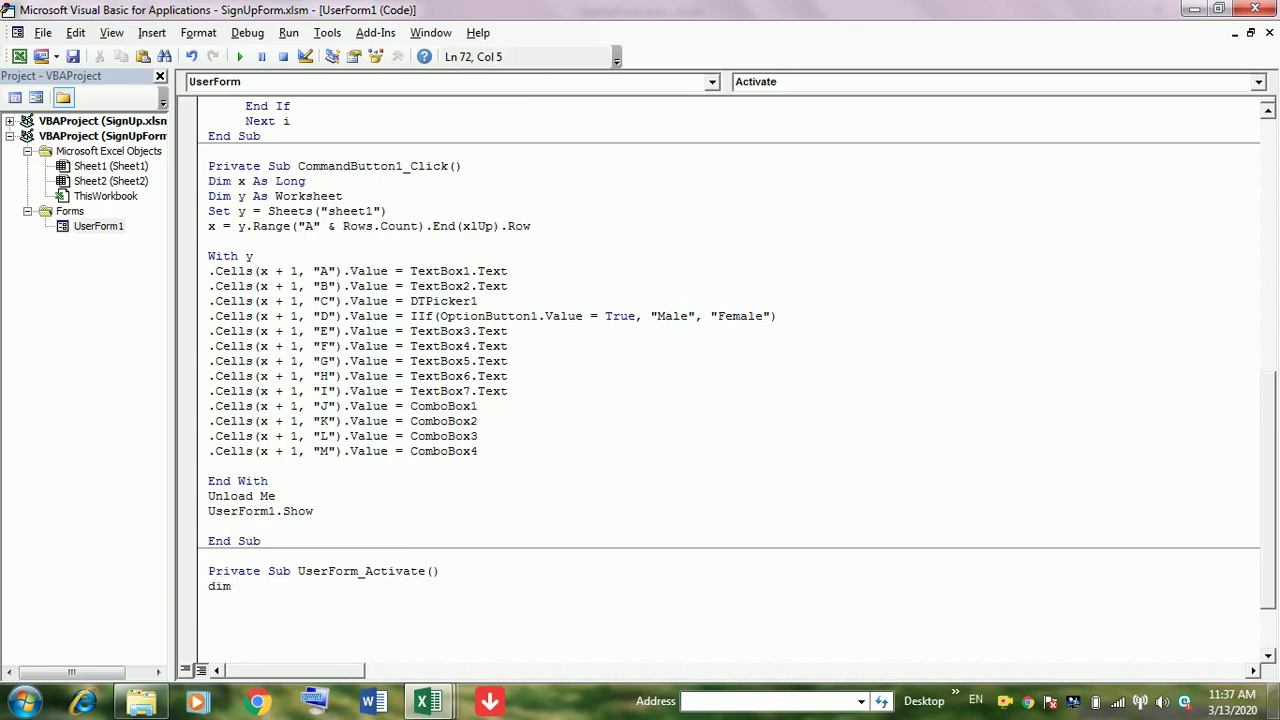
text(sh )
text(as w)
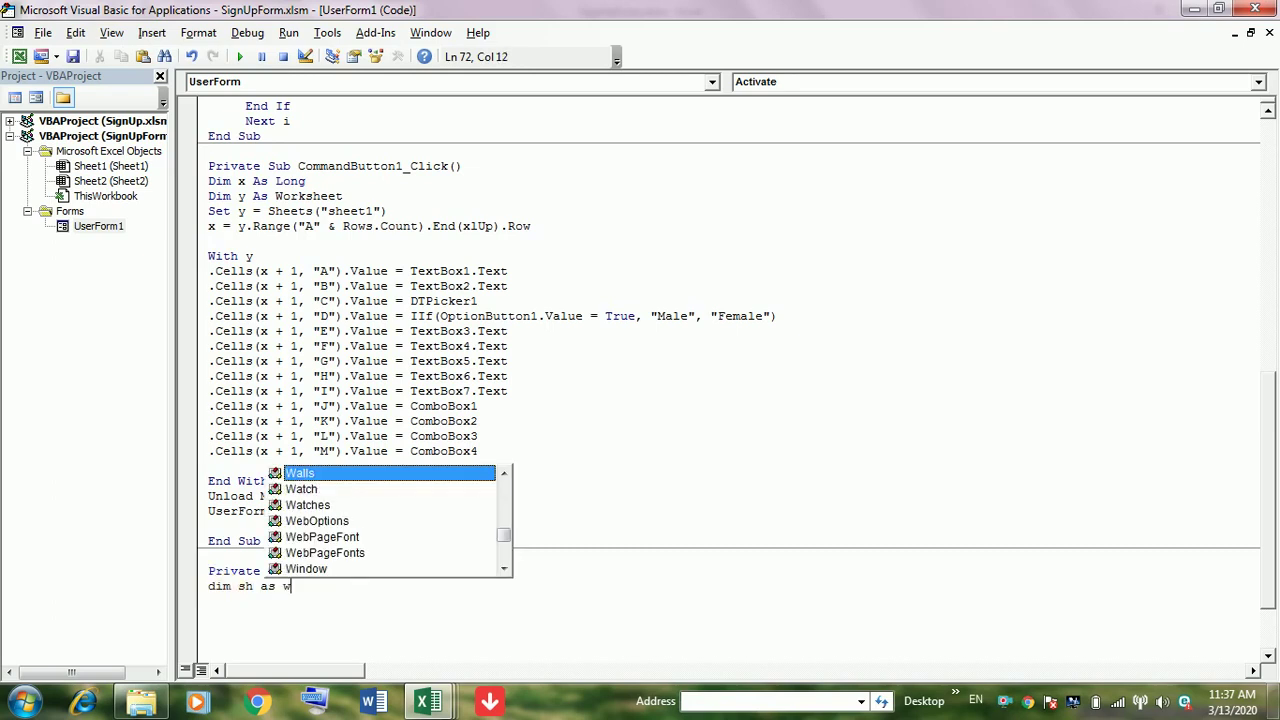
text(or)
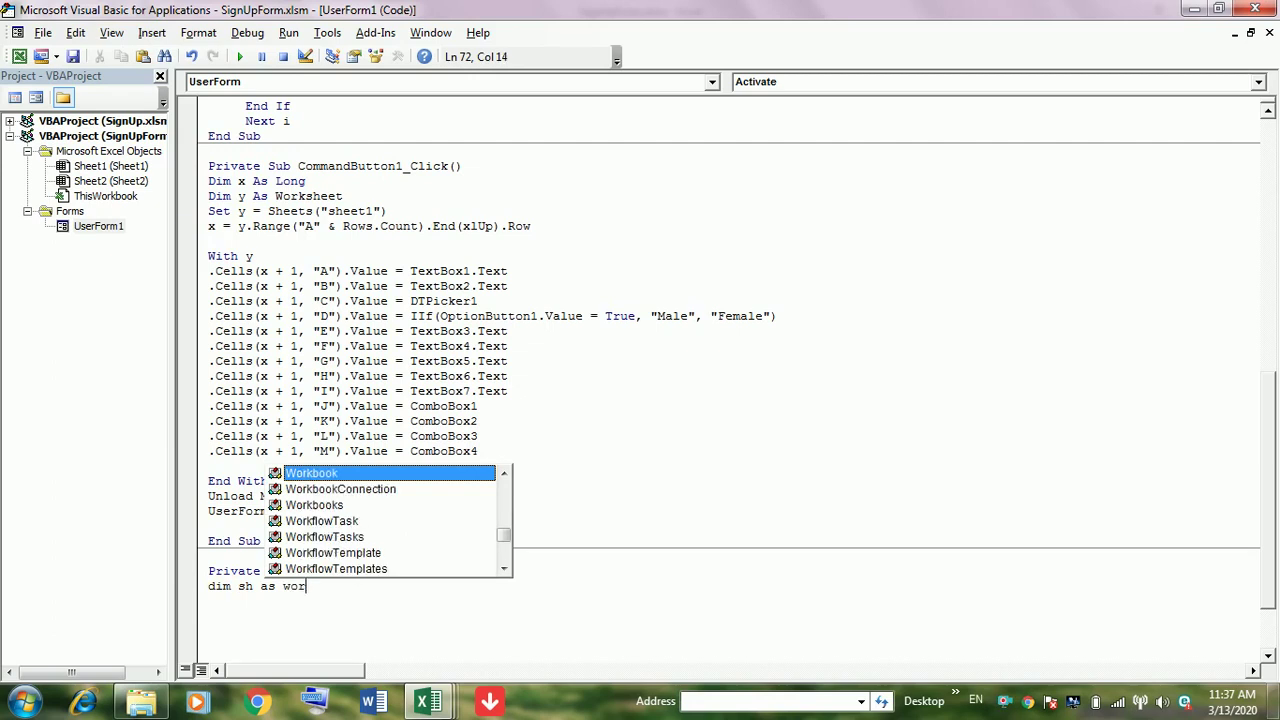
text(ksheet)
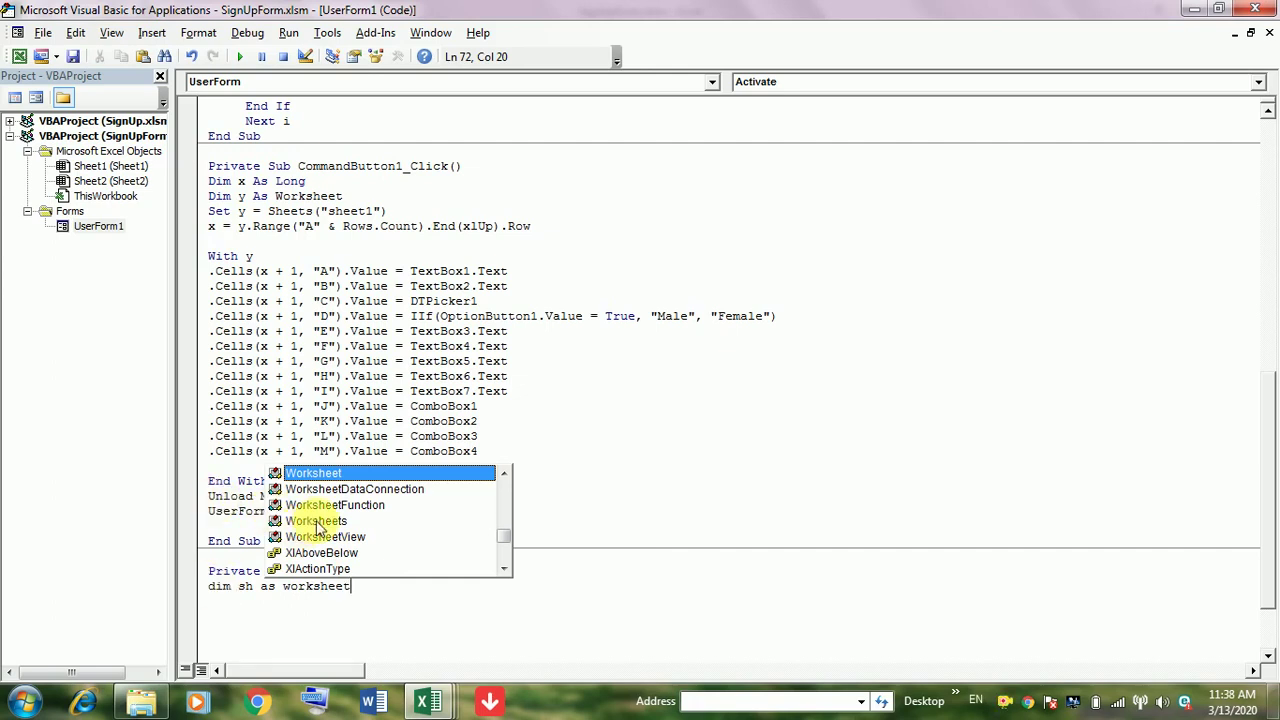
double_click(334, 476)
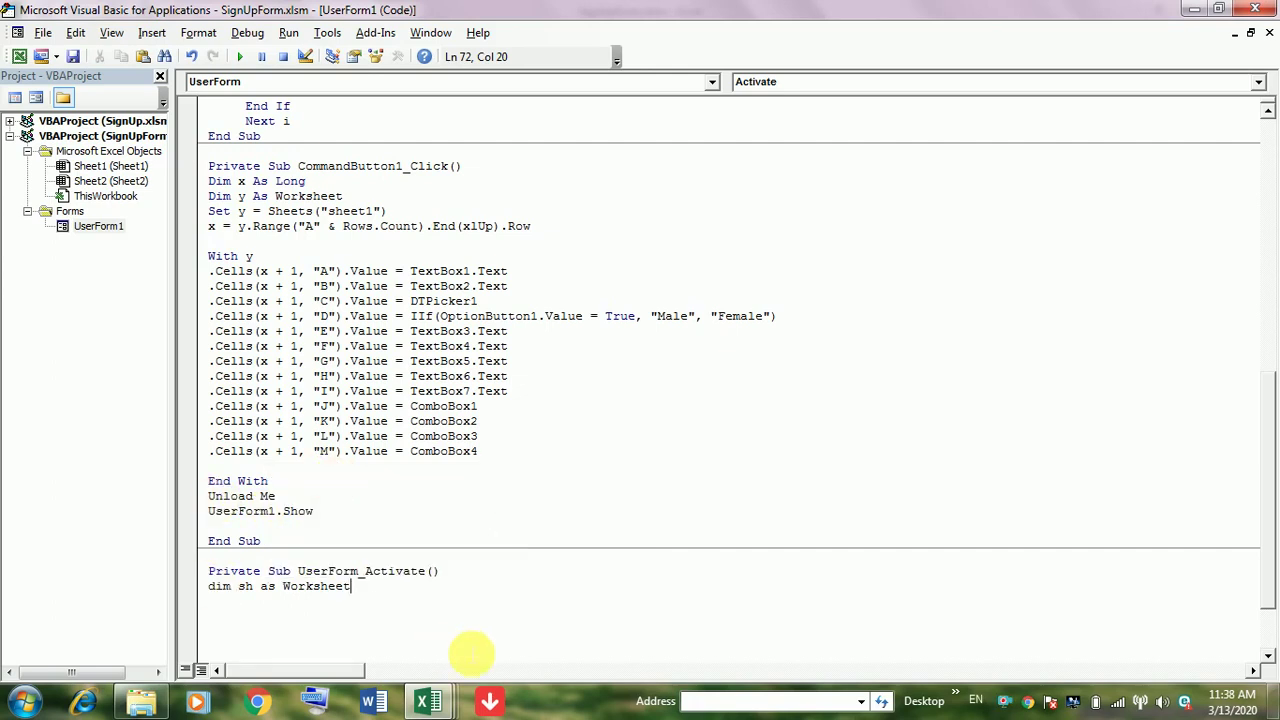
key(Return)
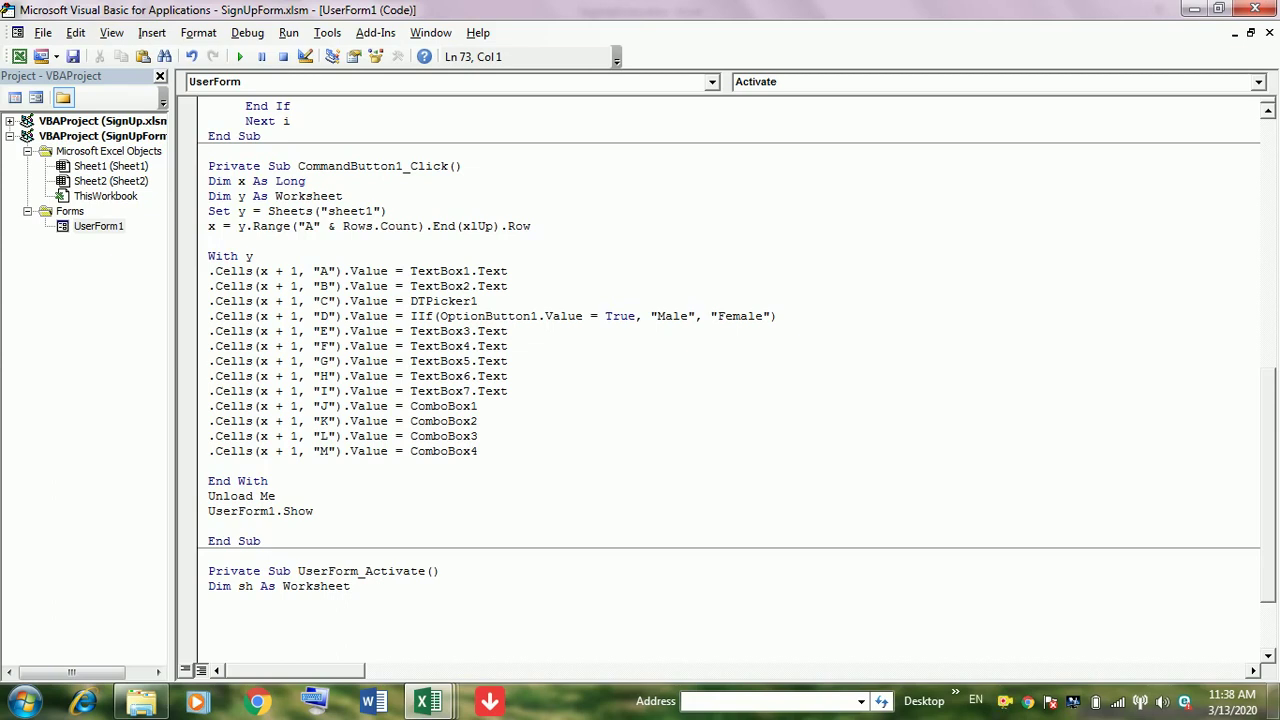
Add Set sh = ThisWorkbook.Sheets("sheet2") and Dim i As Integer to UserForm_Activate.
text(set sh)
text( = this)
text(wor)
text(kbook)
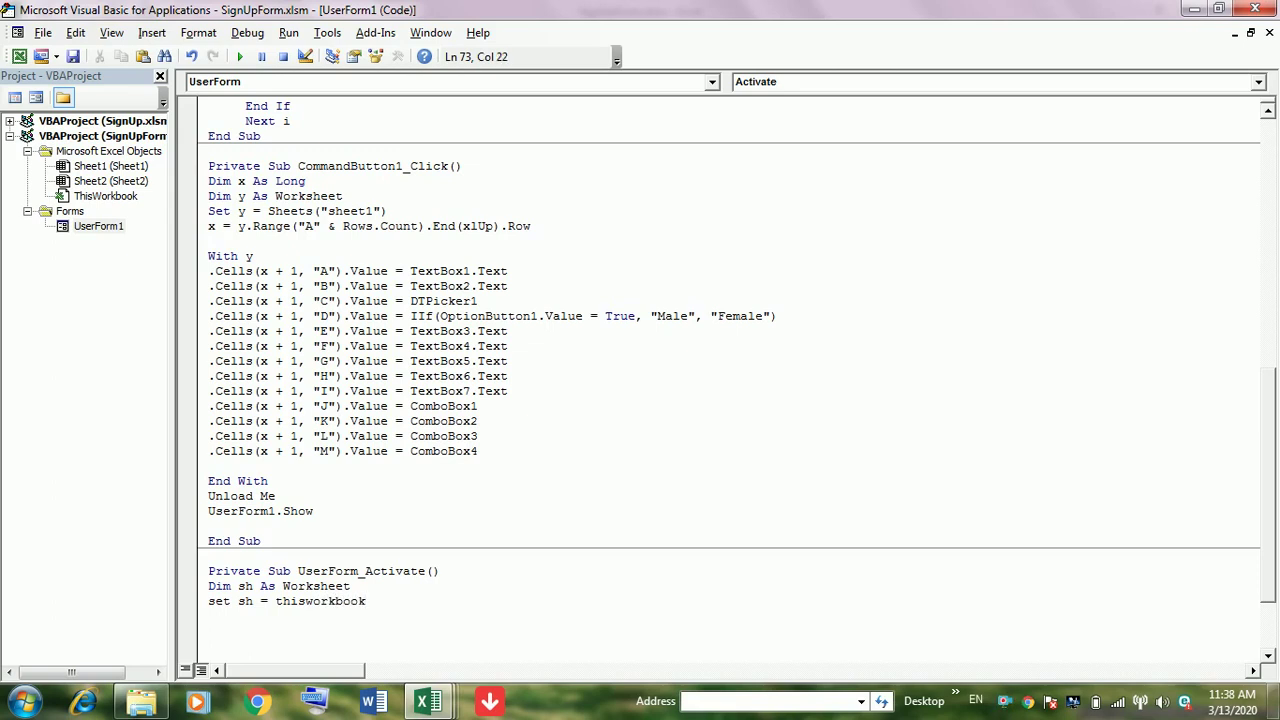
text(.s)
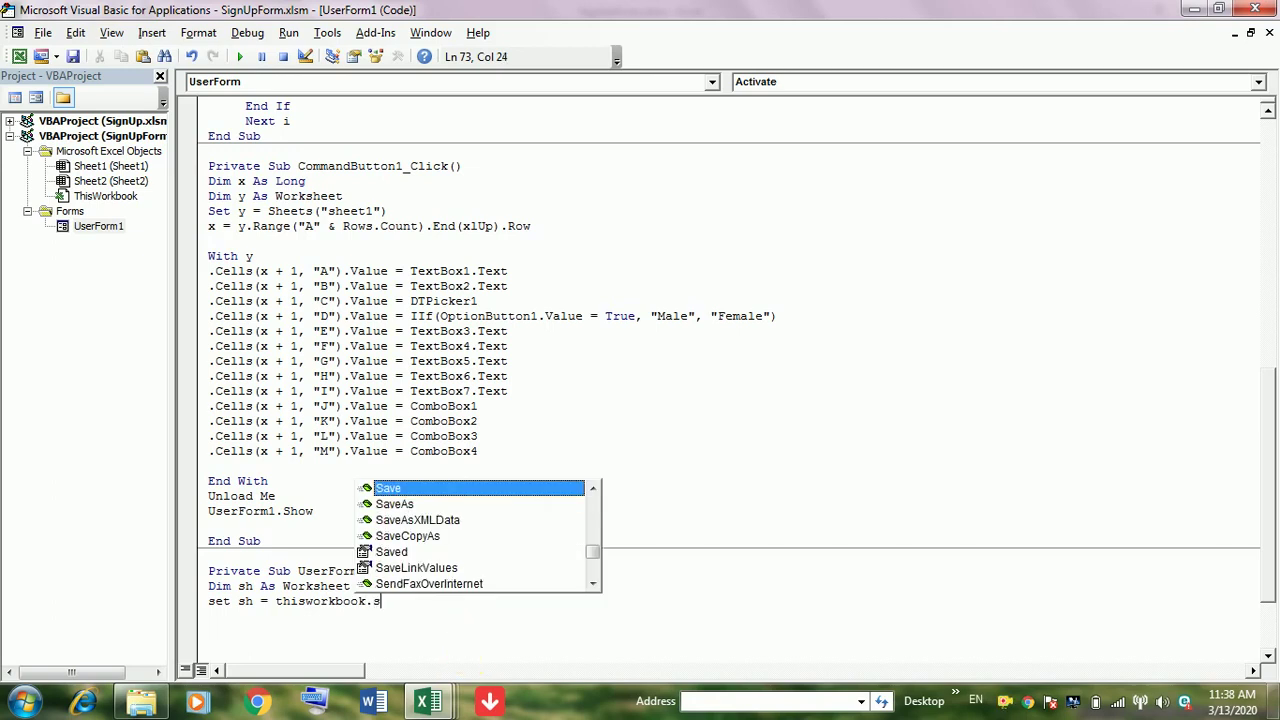
text(heet)
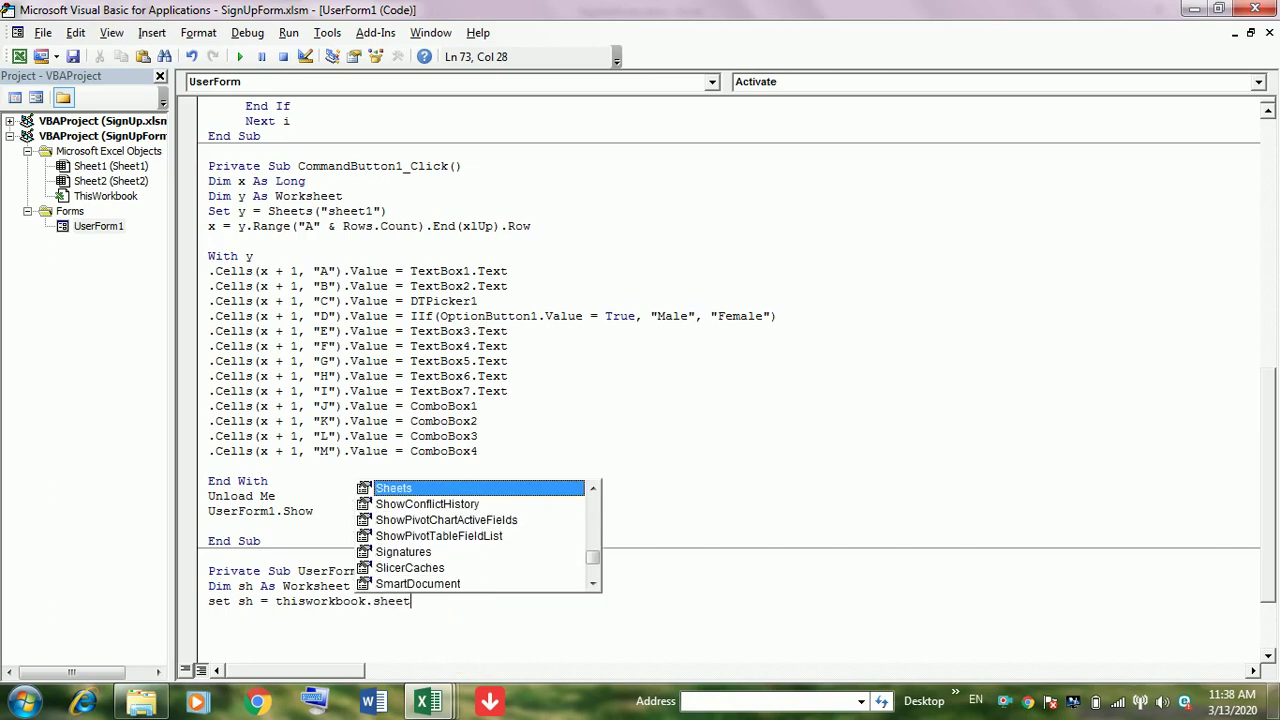
text(s)
text(()
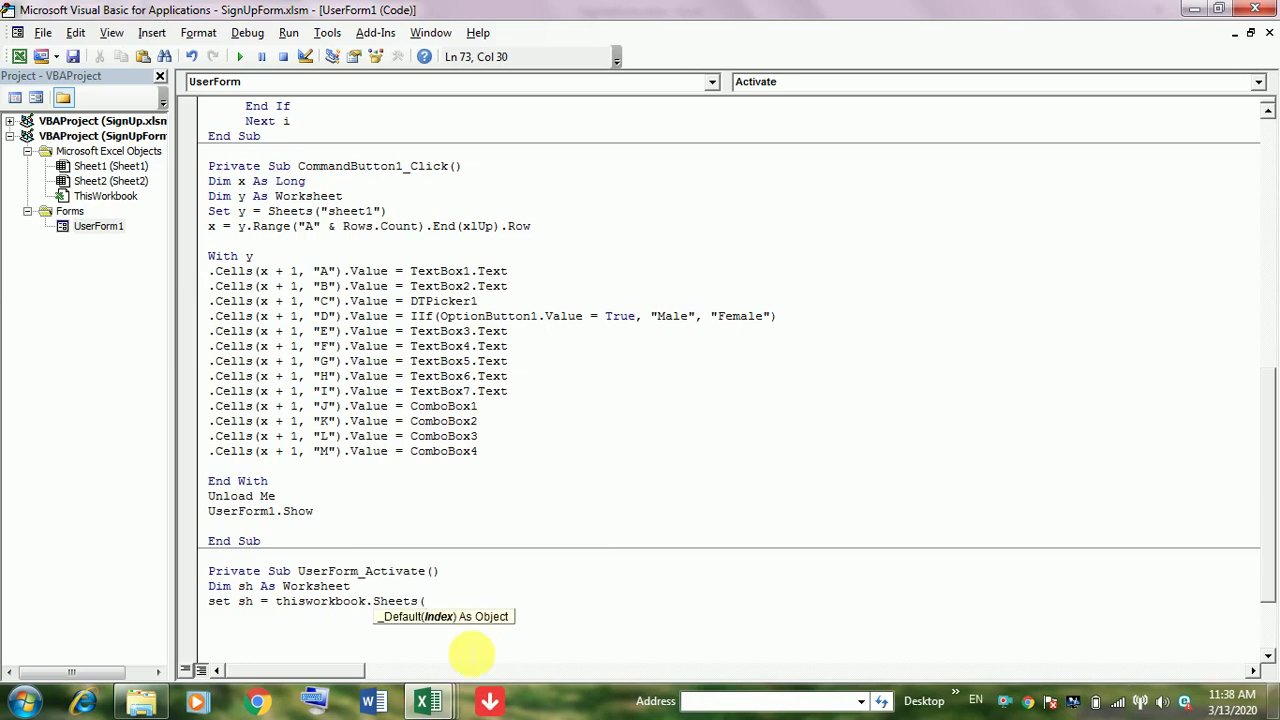
text("s)
text(heet)
text(2)
text(")
text())
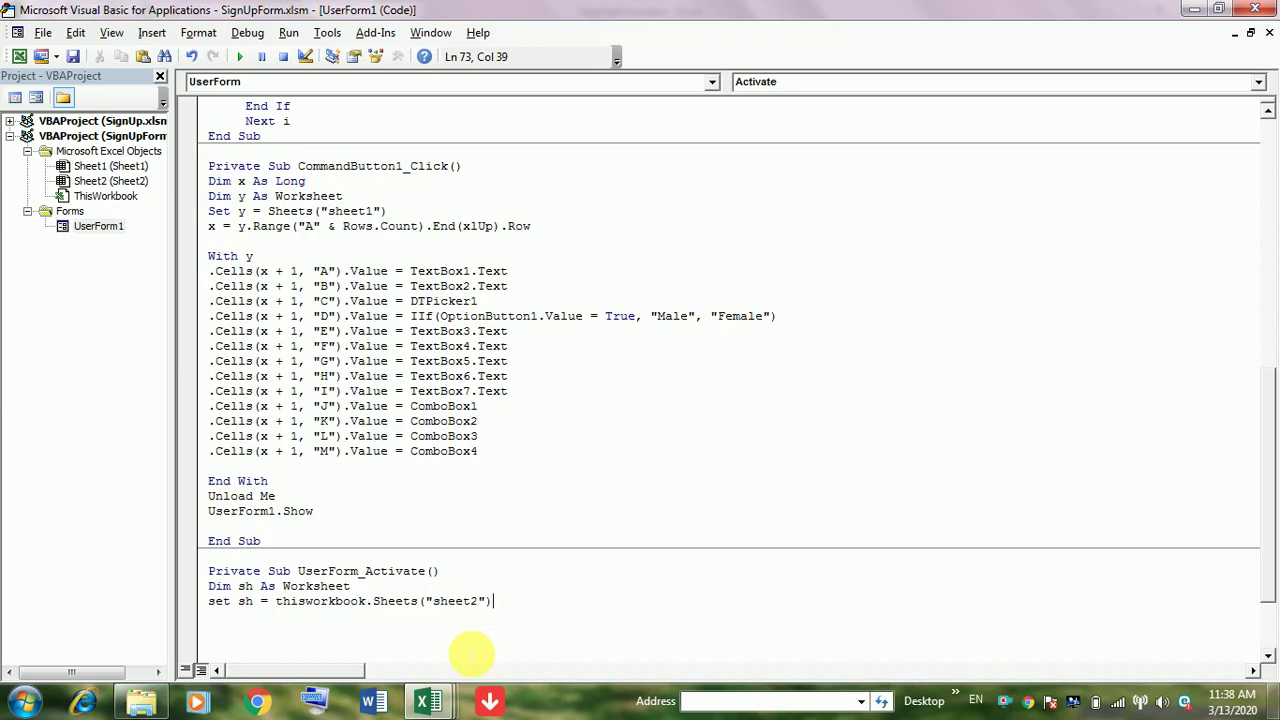
key(Return)
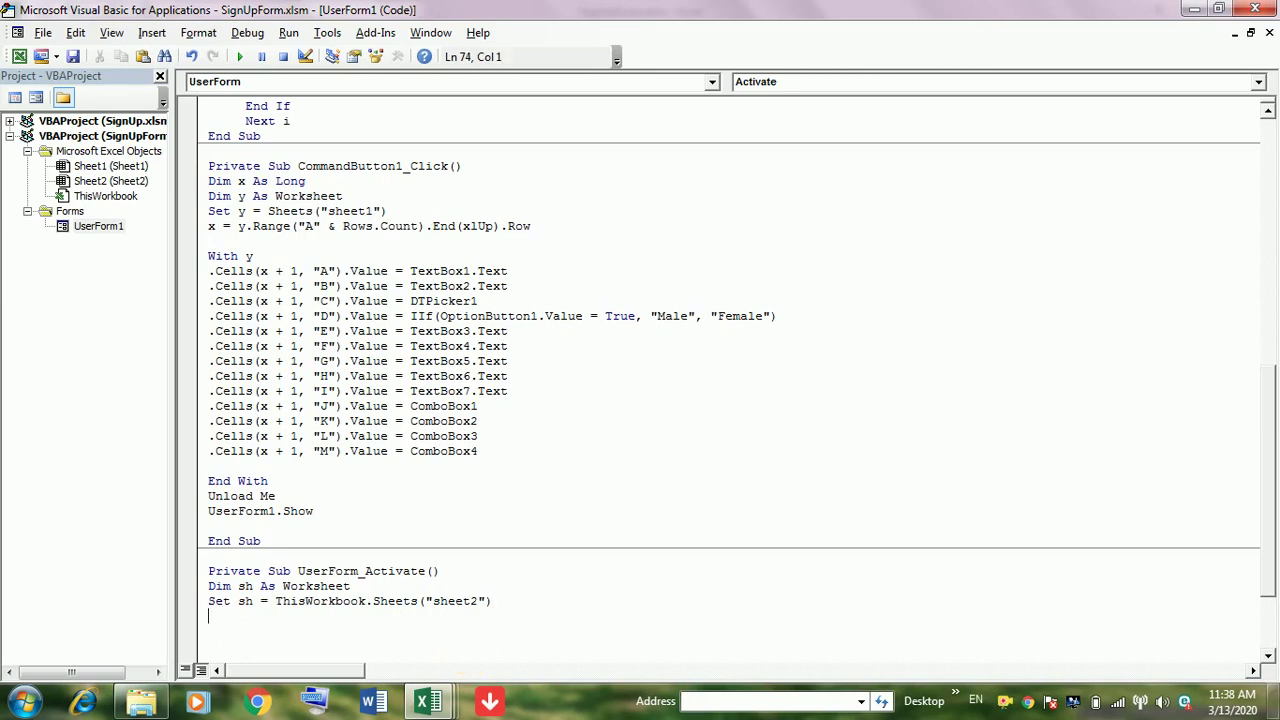
key(Return)
text(di)
text(m i as in)
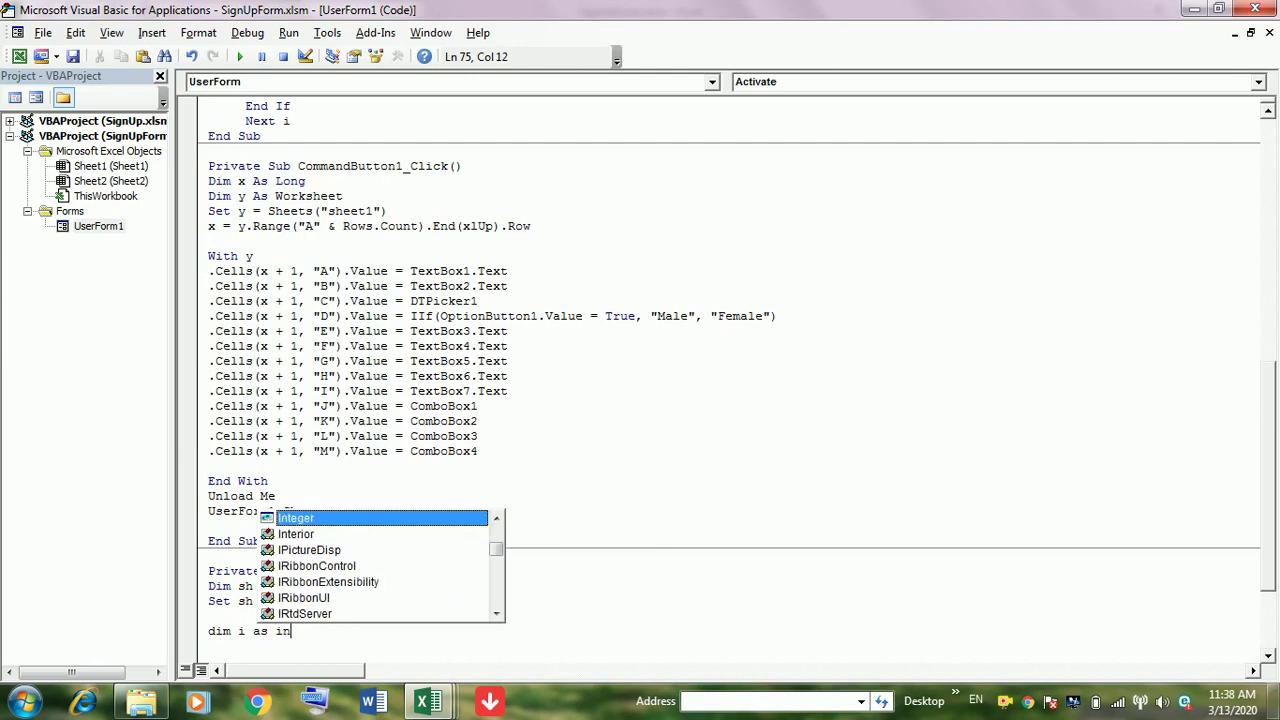
text(ter)
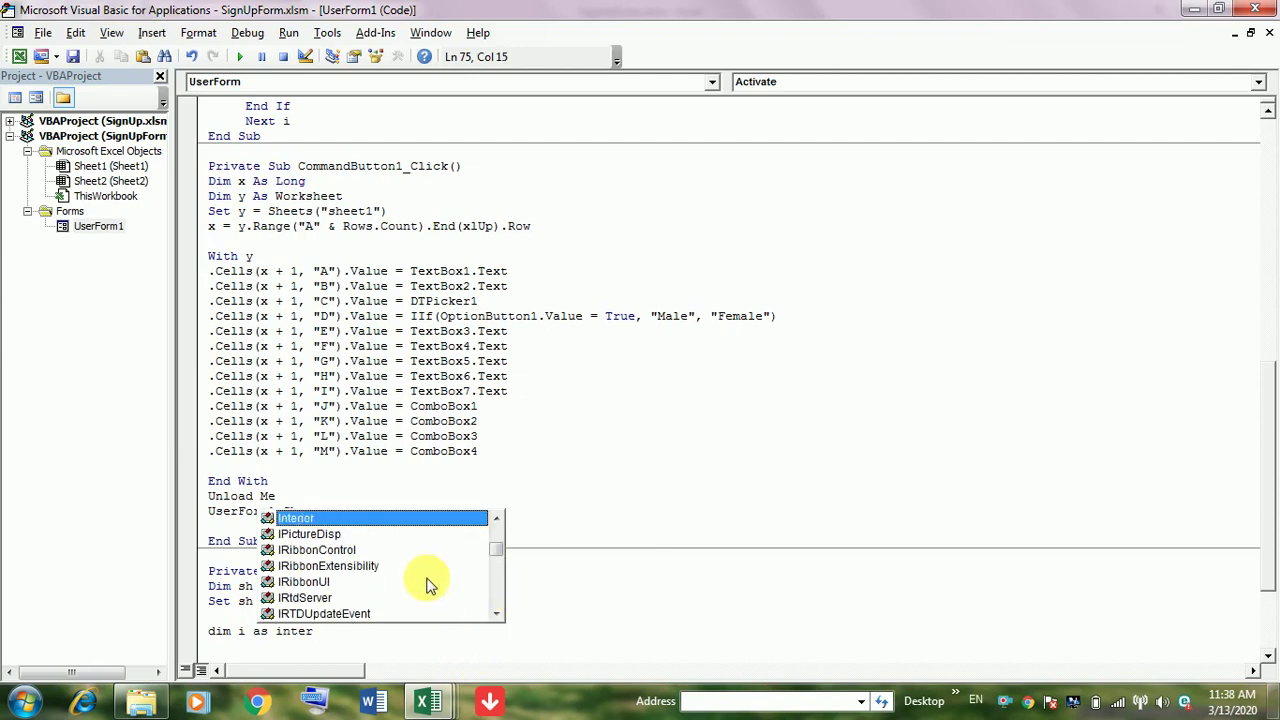
key(BackSpace)
key(BackSpace)
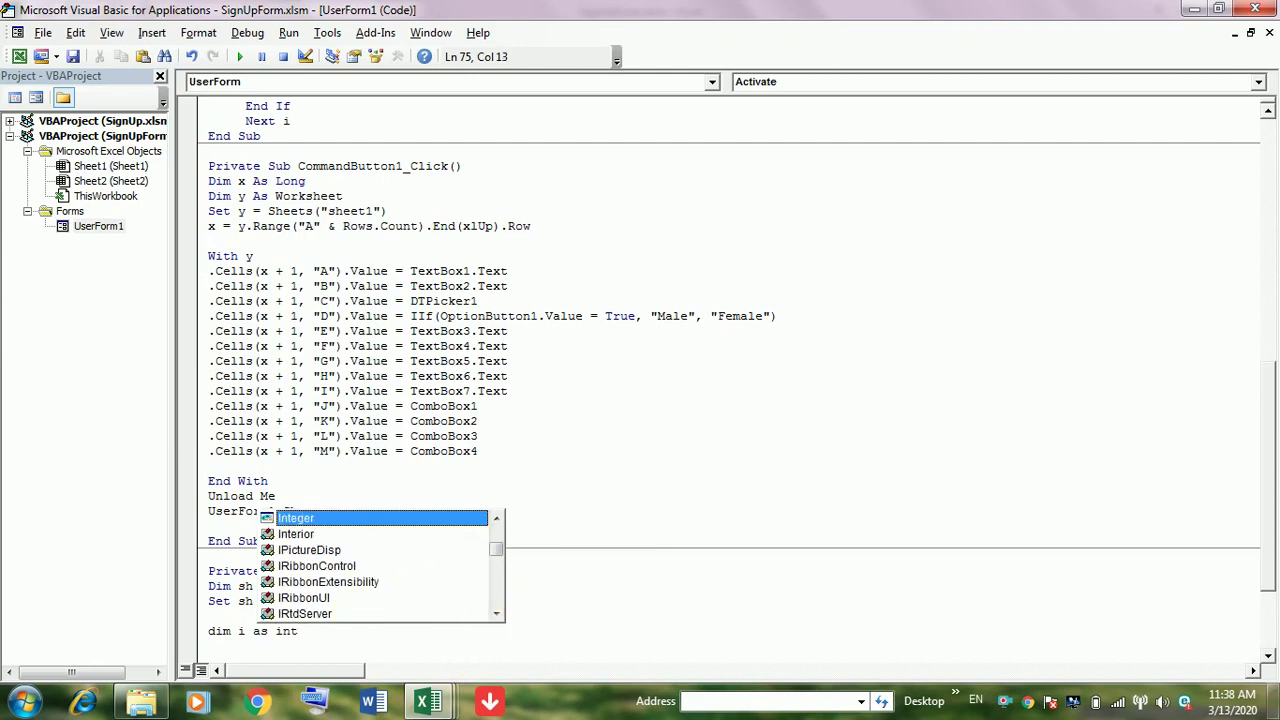
double_click(305, 518)
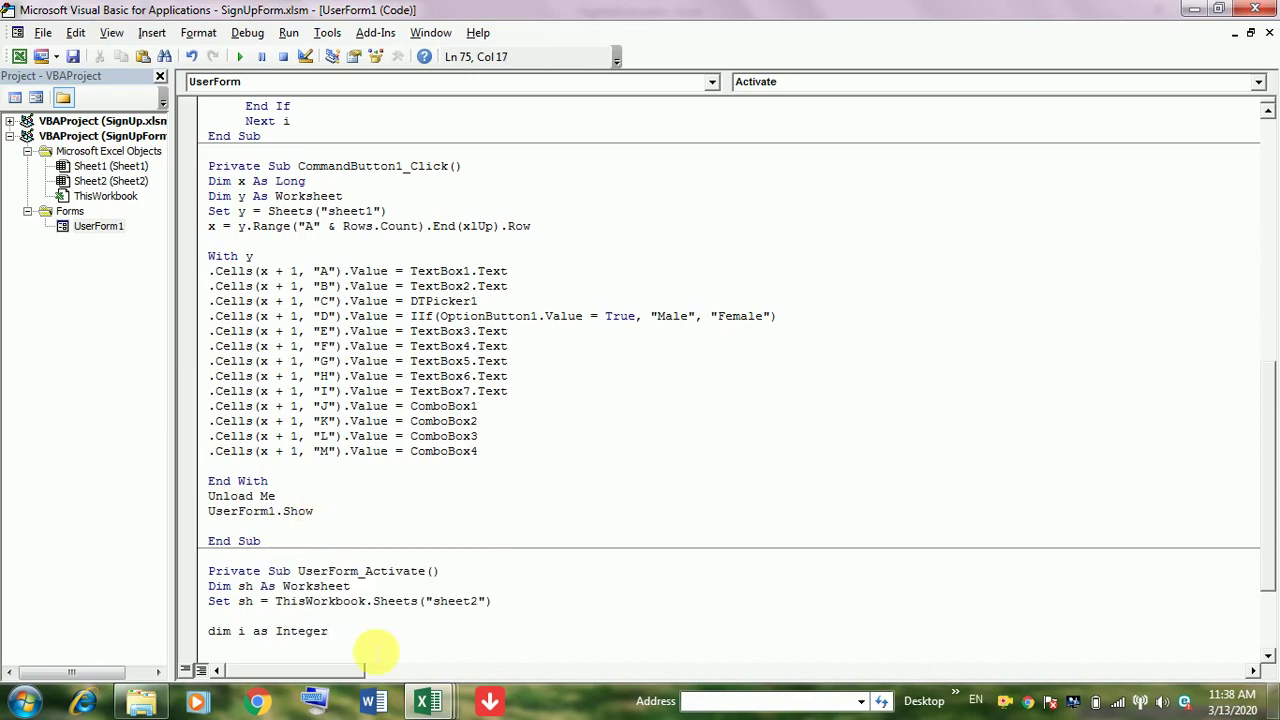
key(Return)
key(Return)
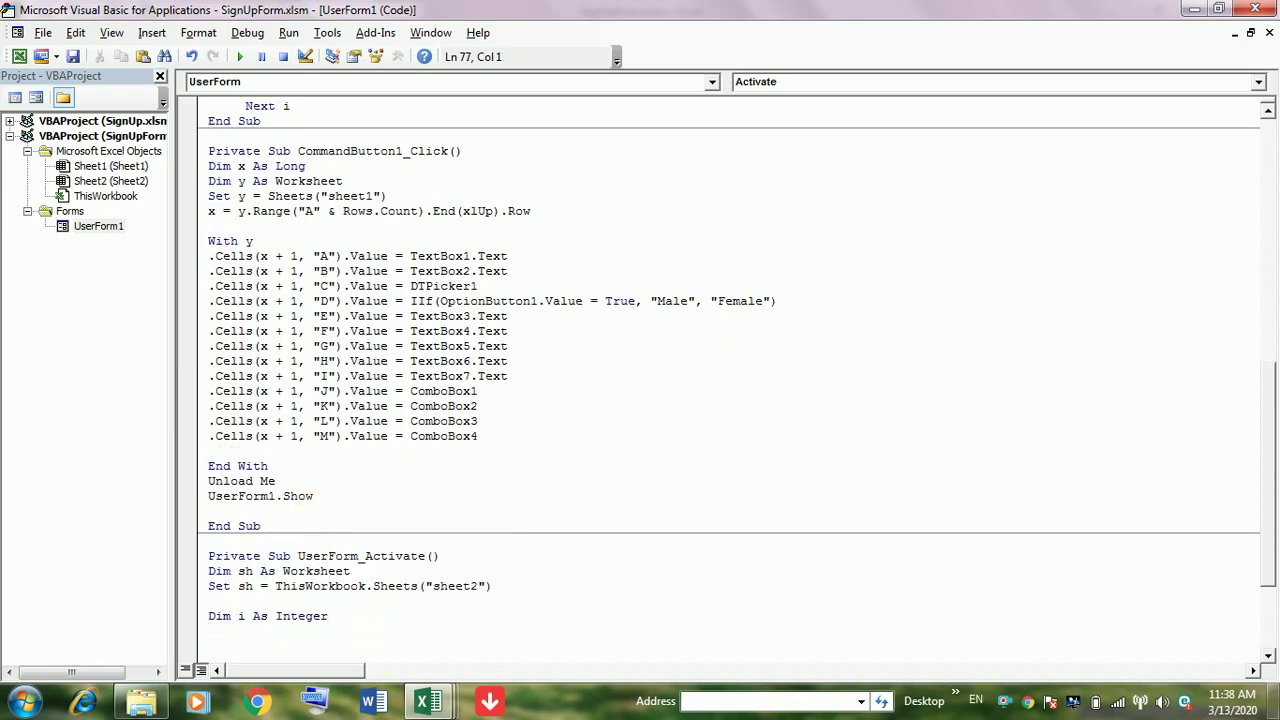
Add Me.ComboBox1.Clear and begin a For i = 2 loop.
text(m)
text(e)
key(BackSpace)
text(.comb)
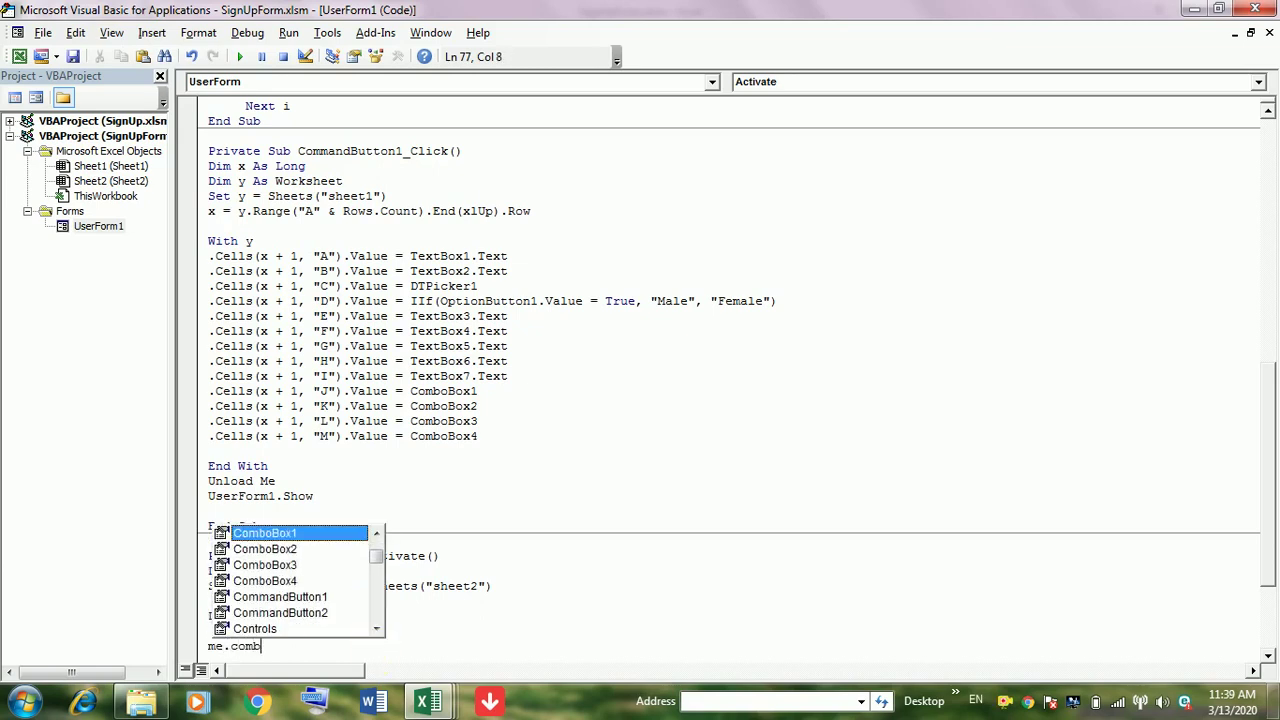
text(o)
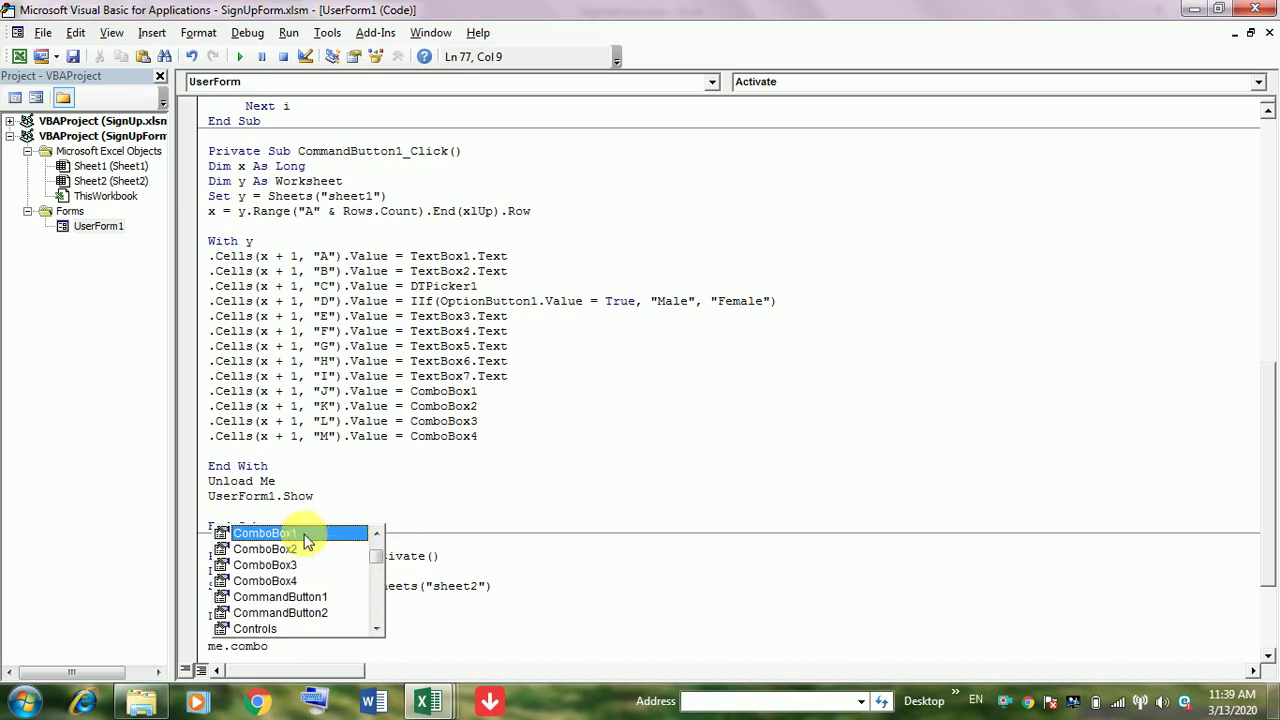
double_click(300, 533)
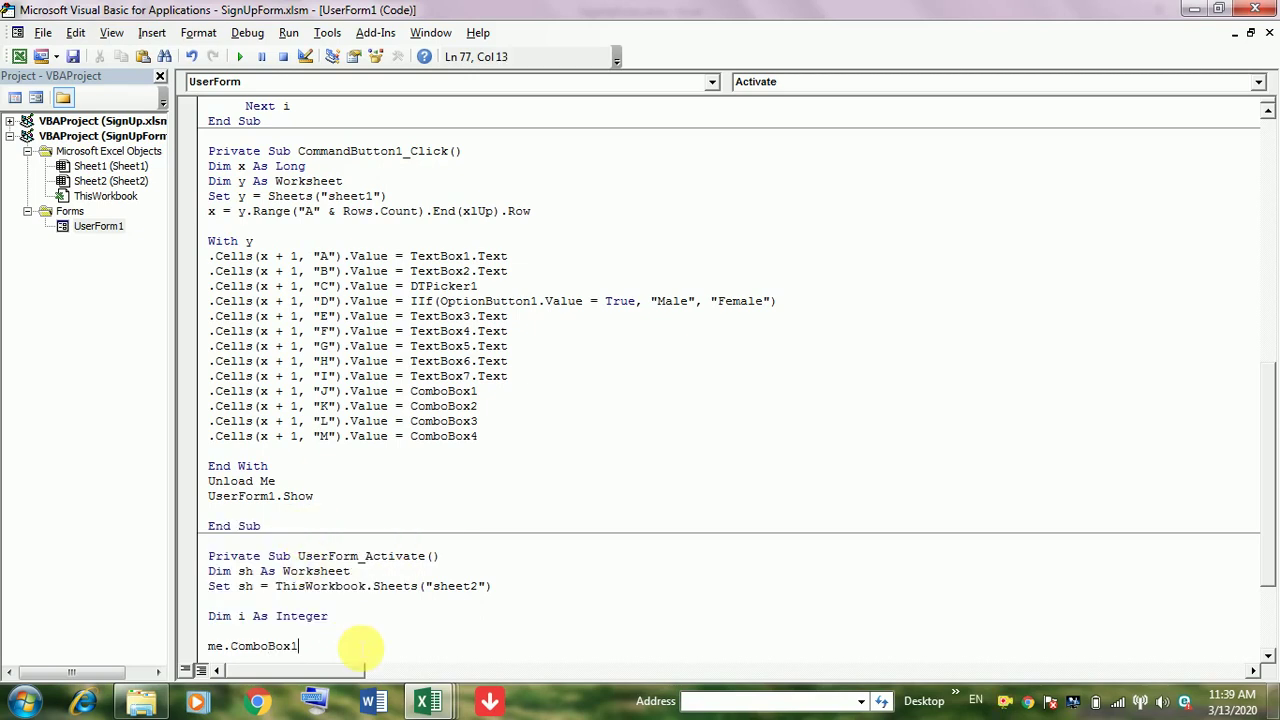
text(.clear)
key(Return)
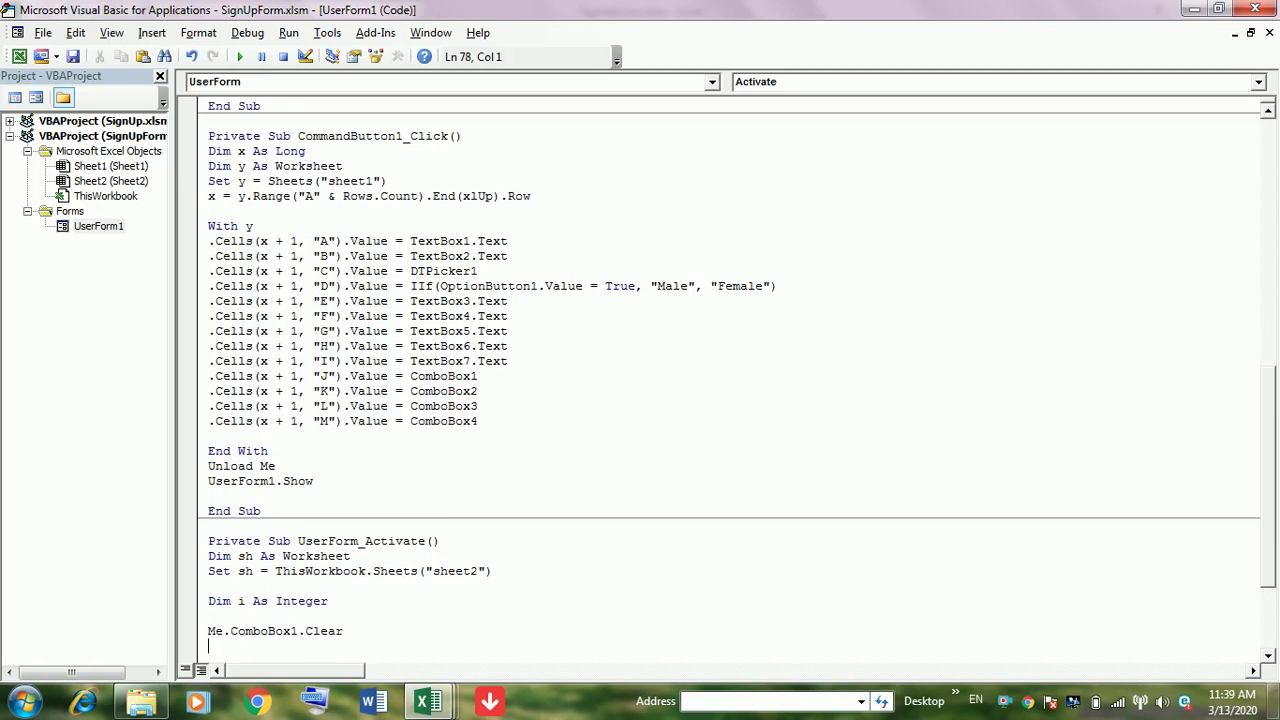
key(Return)
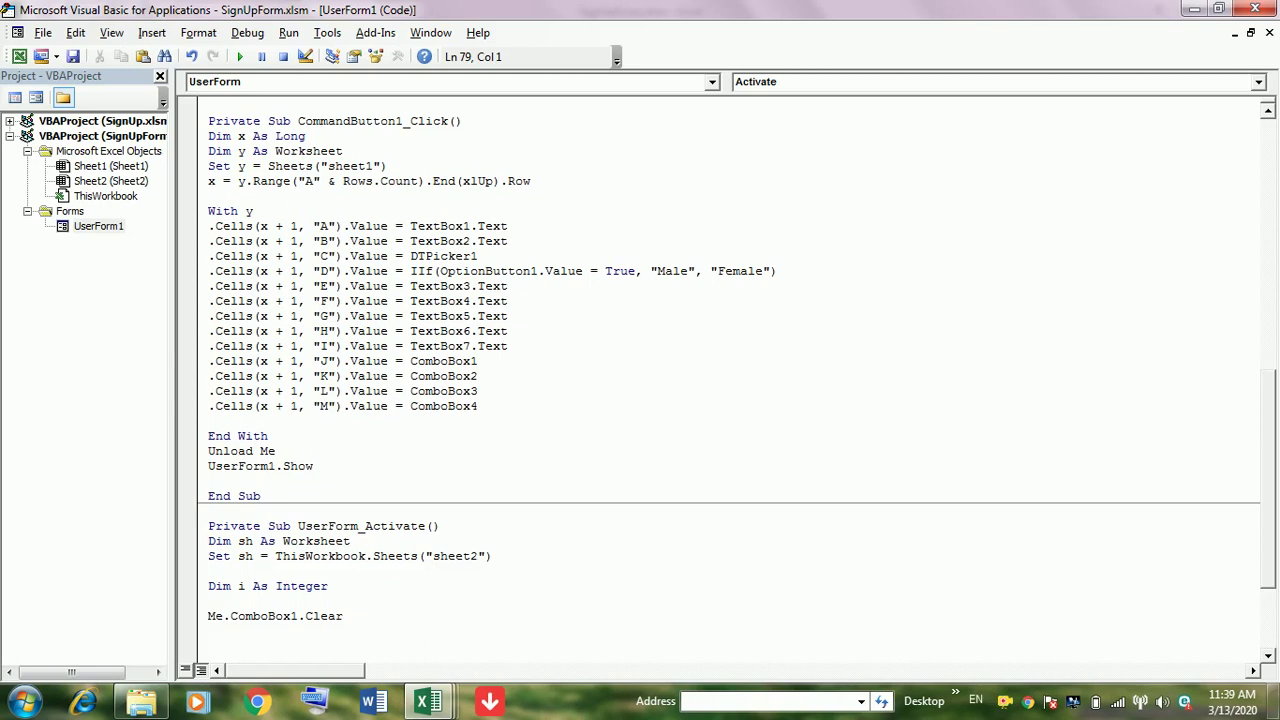
key(Return)
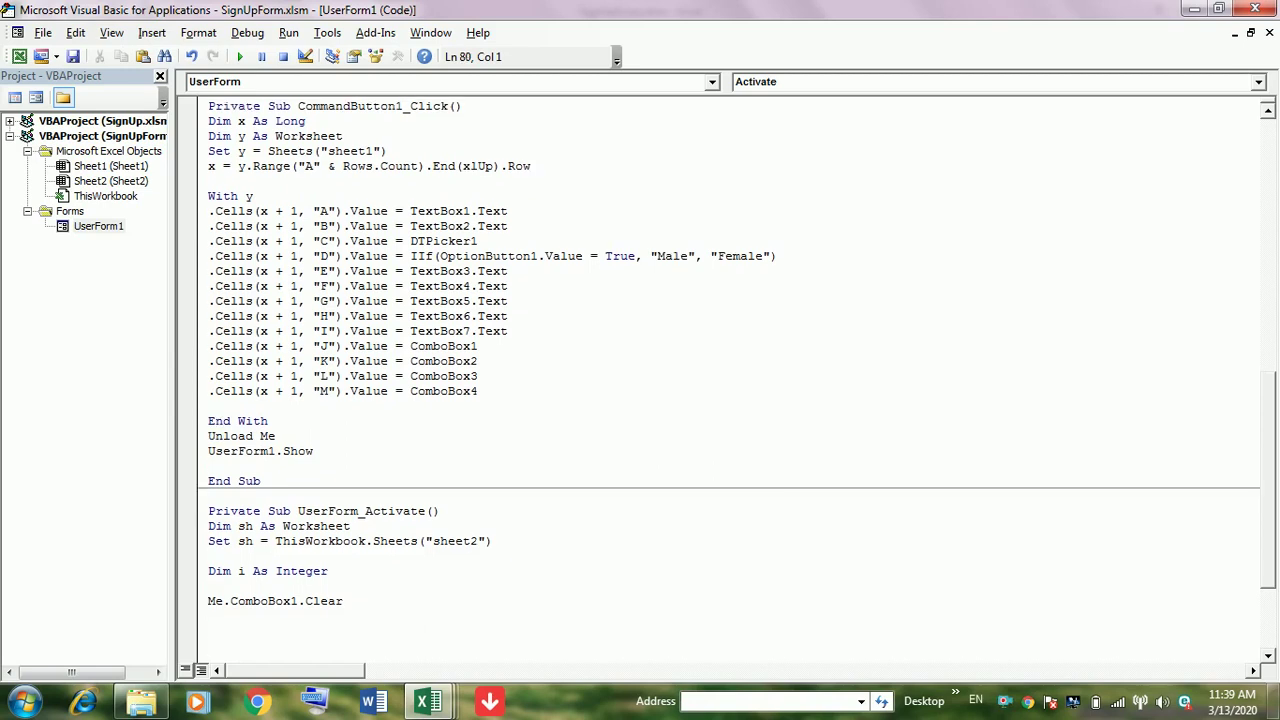
text(for )
text(i )
text(=2)
Complete the header For i = 2 To sh.Range("A" & Application.Rows.Count).End(xlUp).Row.
key(BackSpace)
key(BackSpace)
key(BackSpace)
text(= )
text(2 t)
text(o )
text(sh.r)
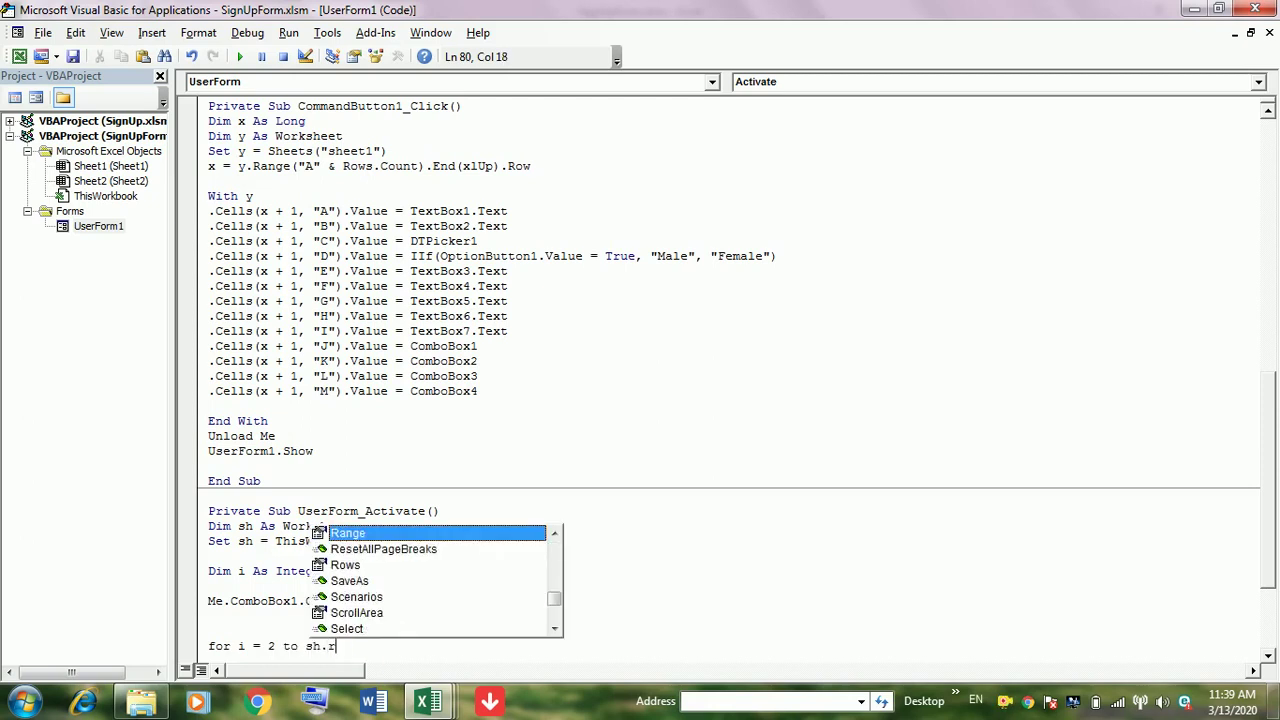
text(a)
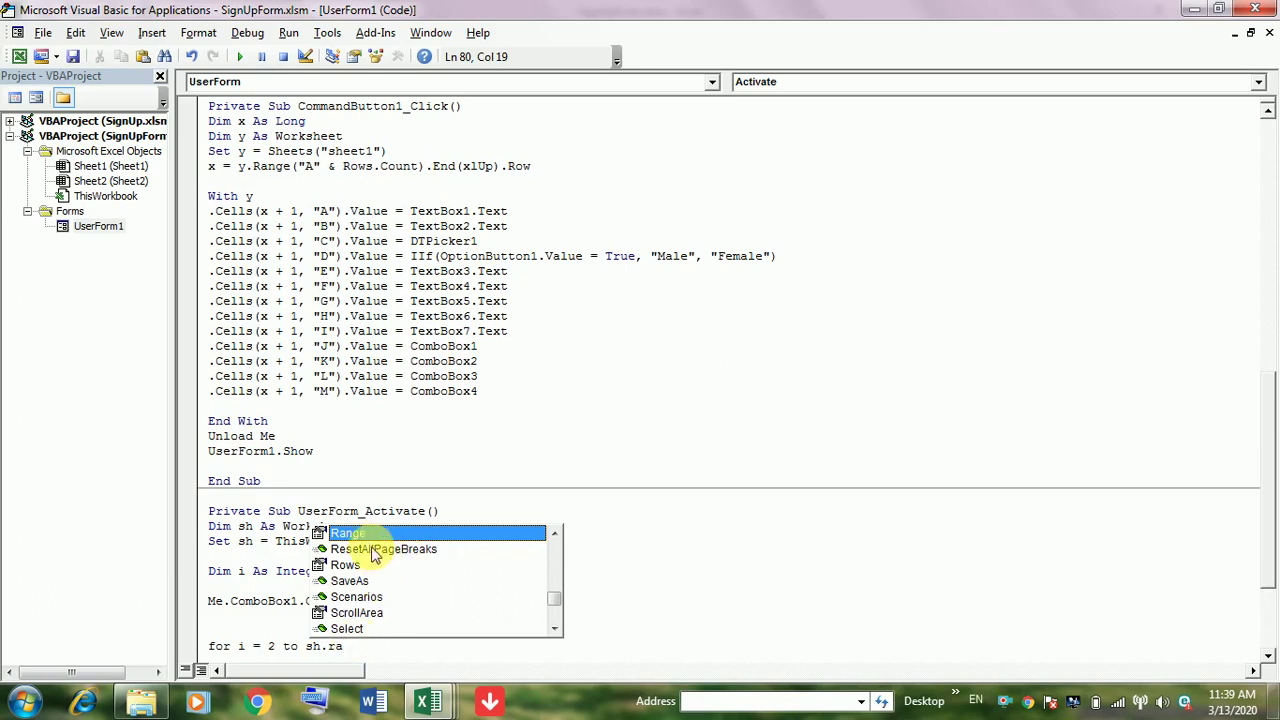
double_click(368, 534)
mouse_move(430, 700)
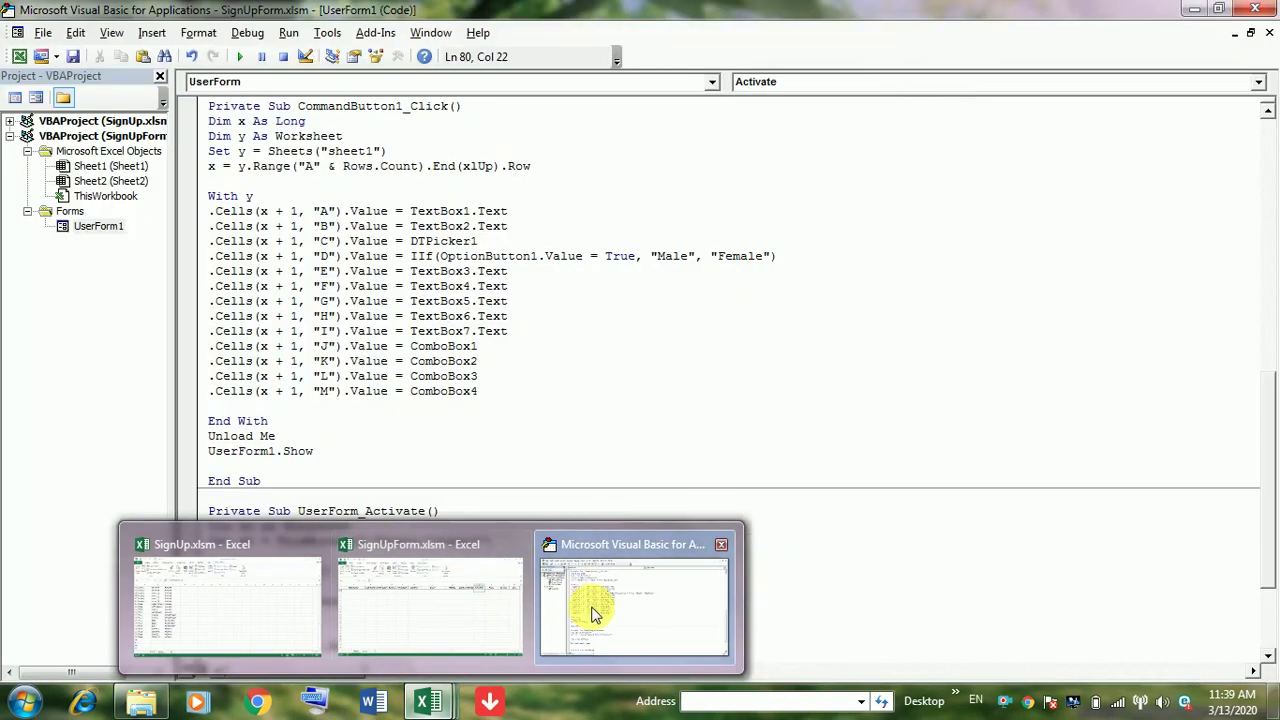
click(560, 610)
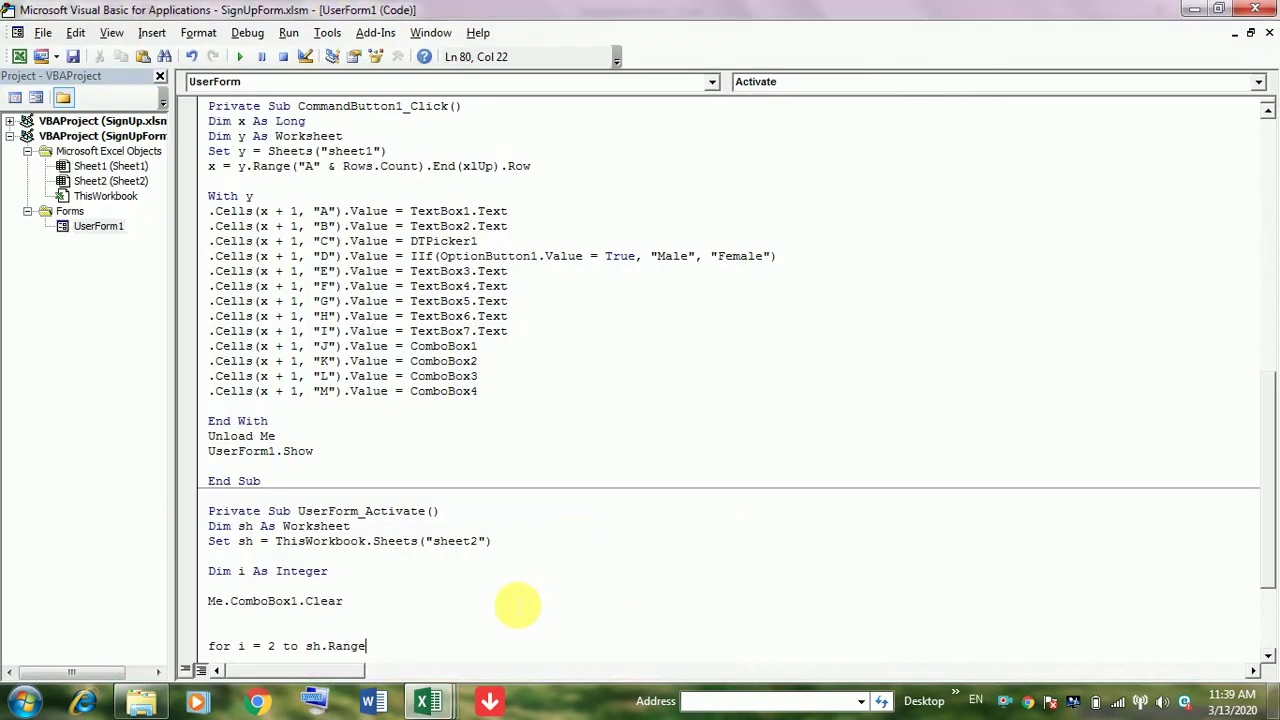
text(()
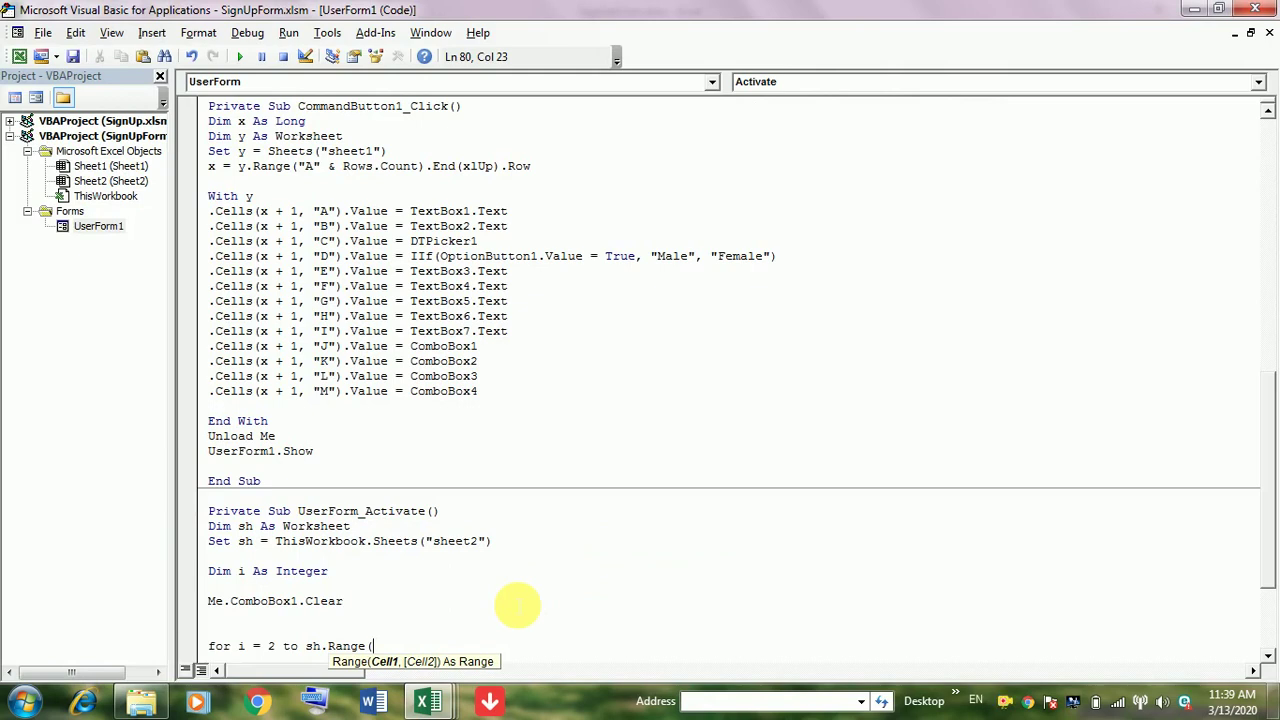
text("A)
text(" )
text(&)
text( A)
text(pplicat)
text(ion)
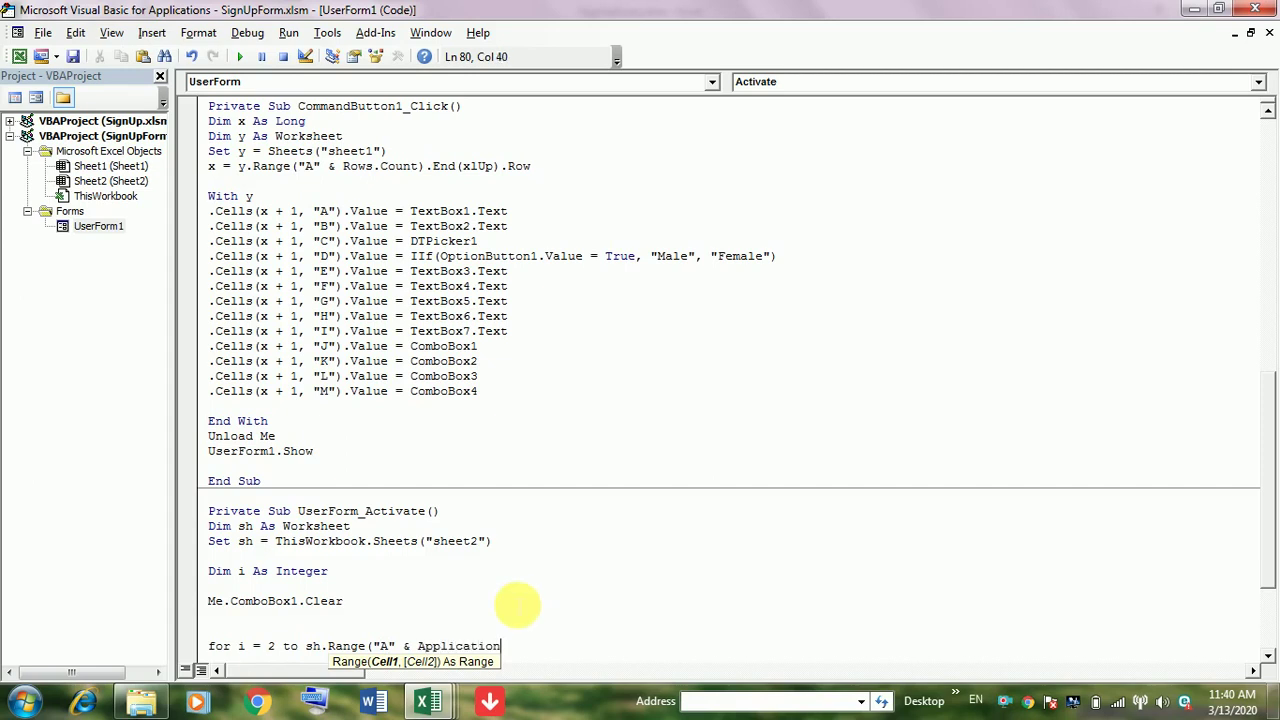
text(.rows)
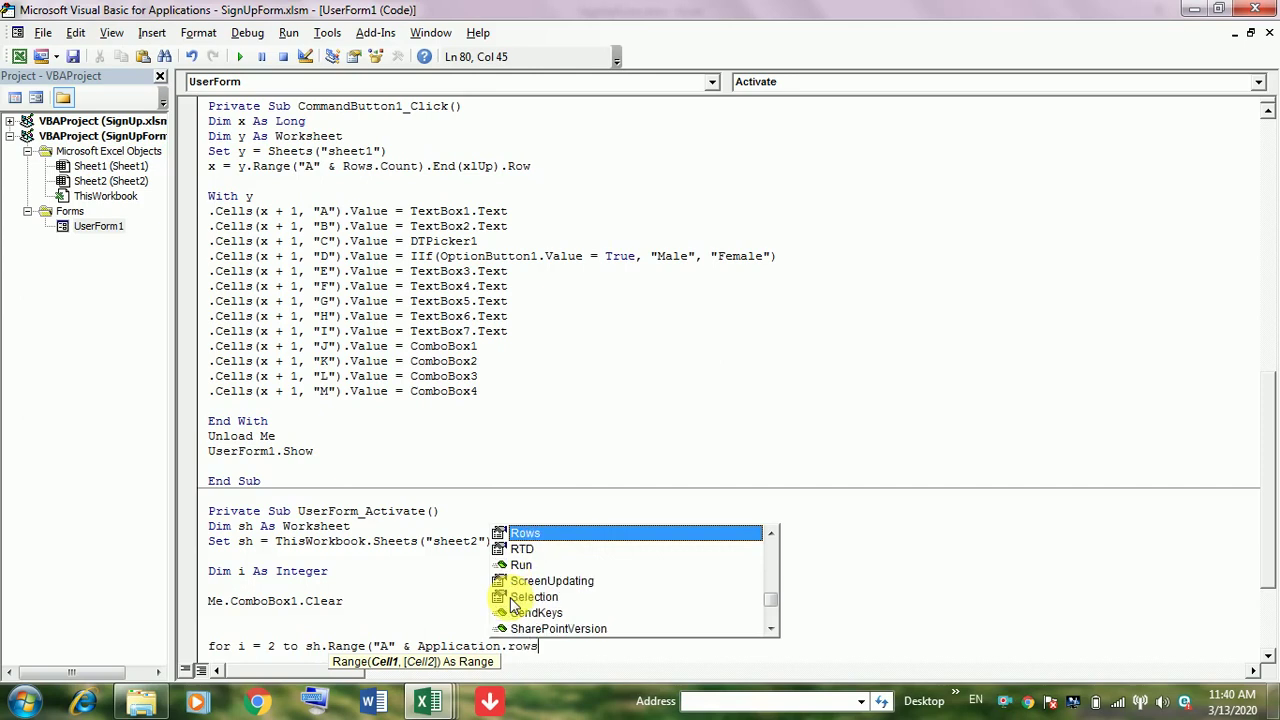
text(.)
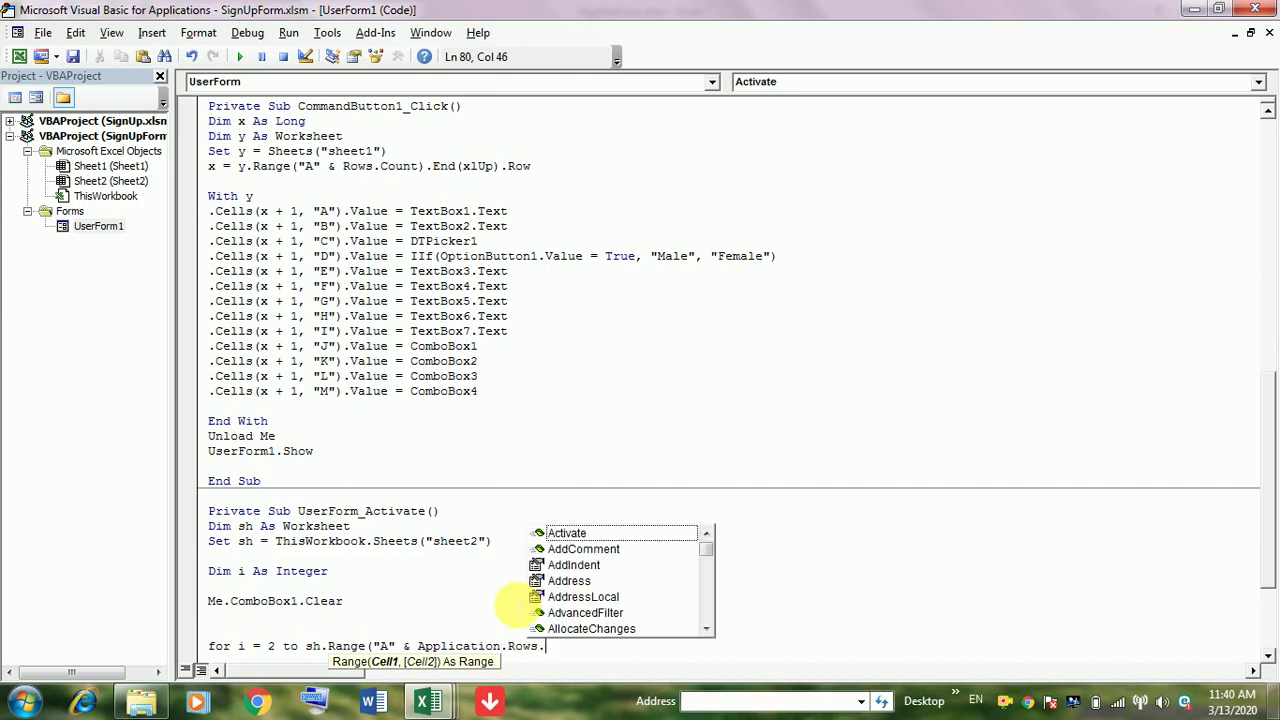
text(count)
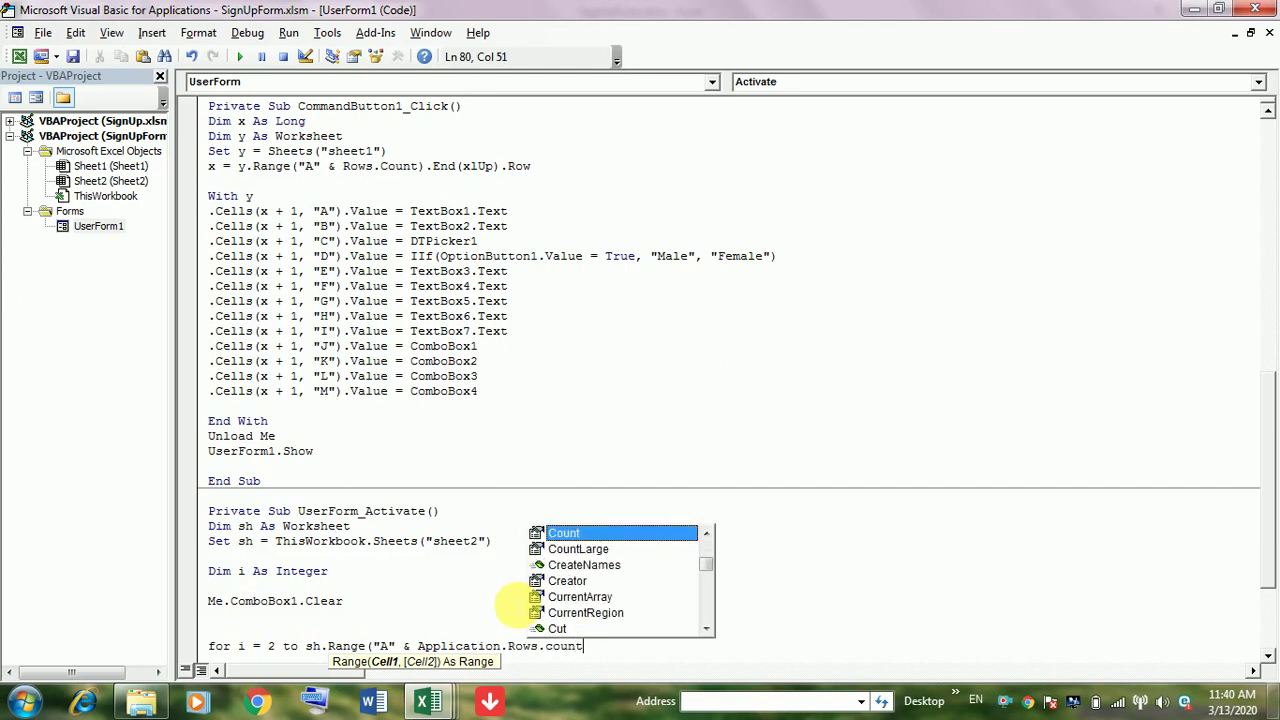
text().)
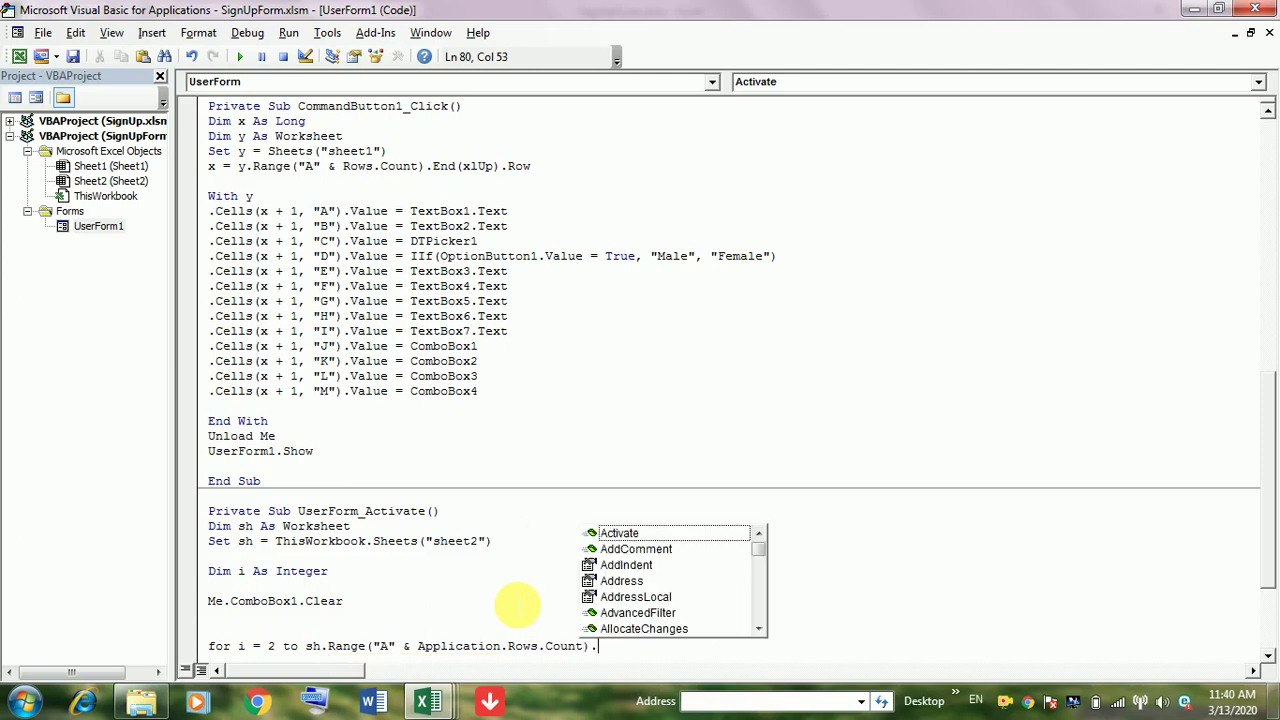
text(end)
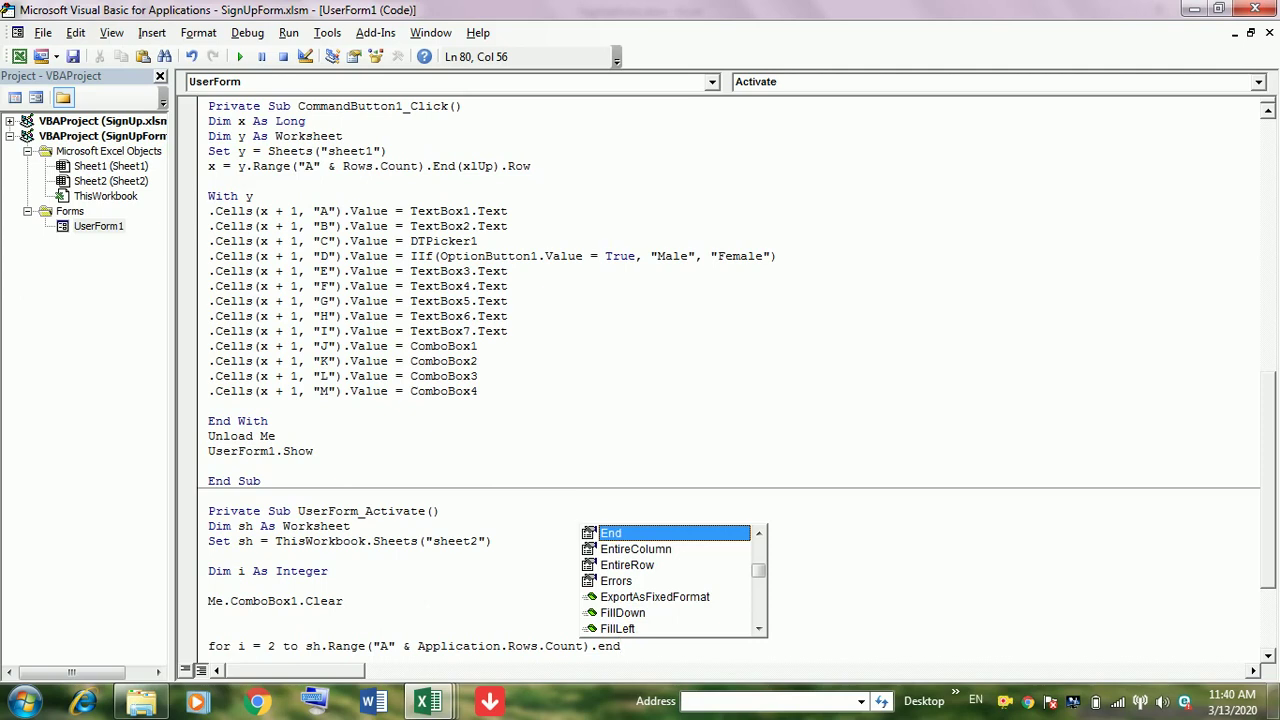
text((x)
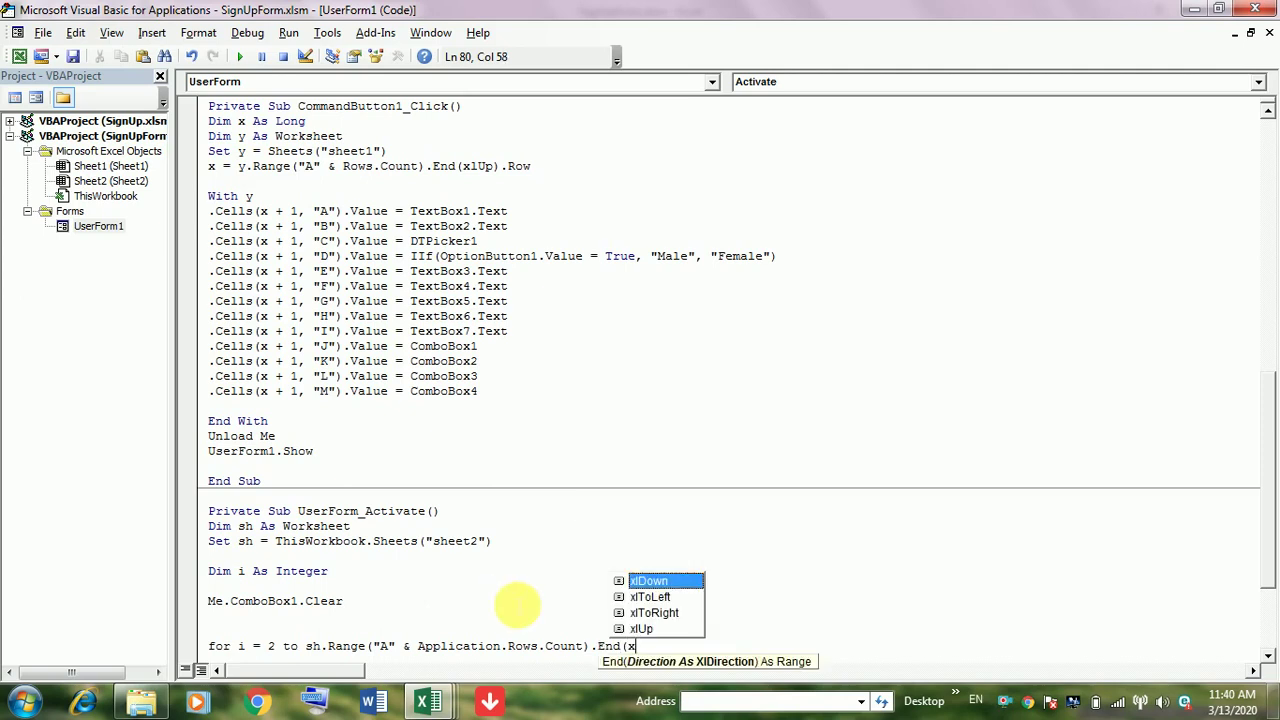
text(lup))
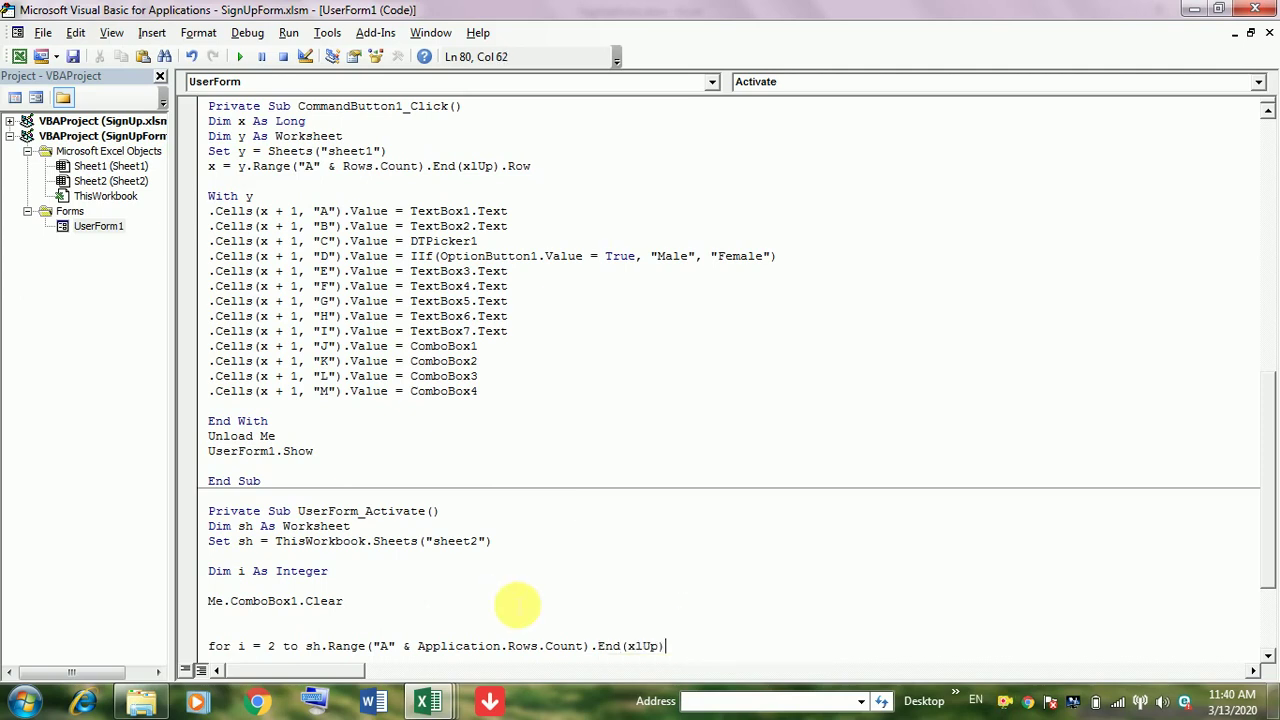
text(.rows)
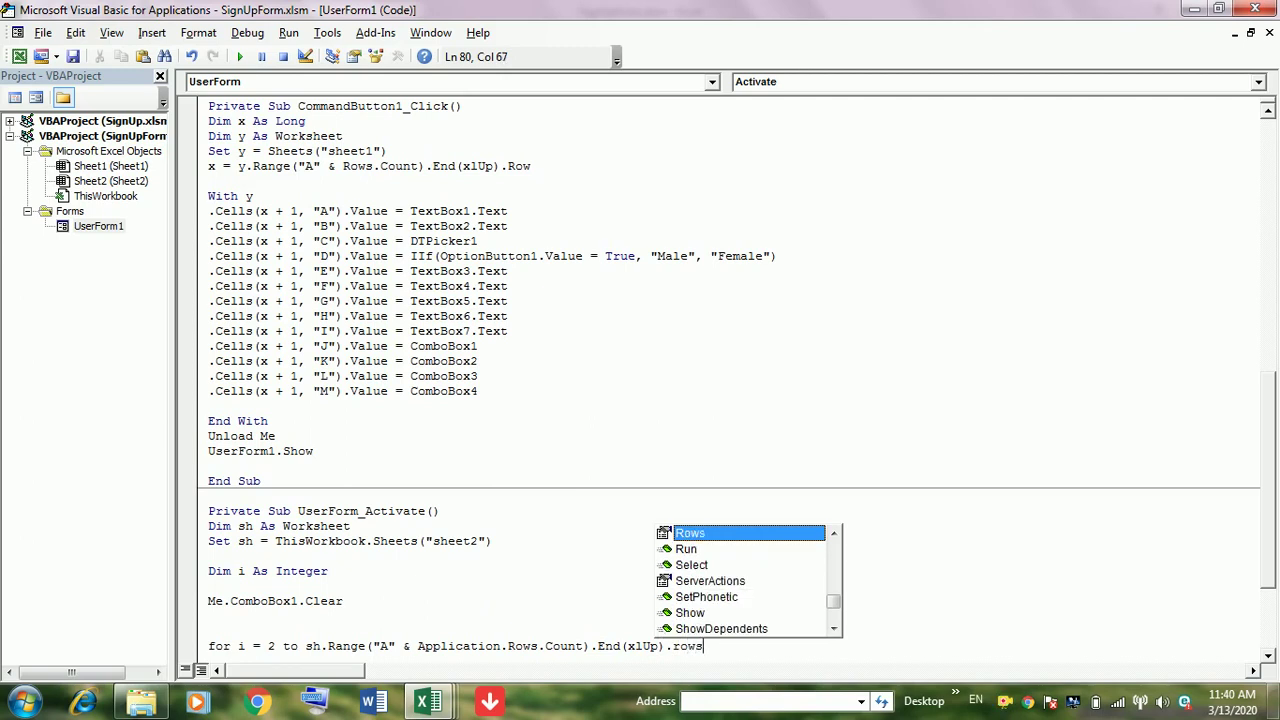
key(BackSpace)
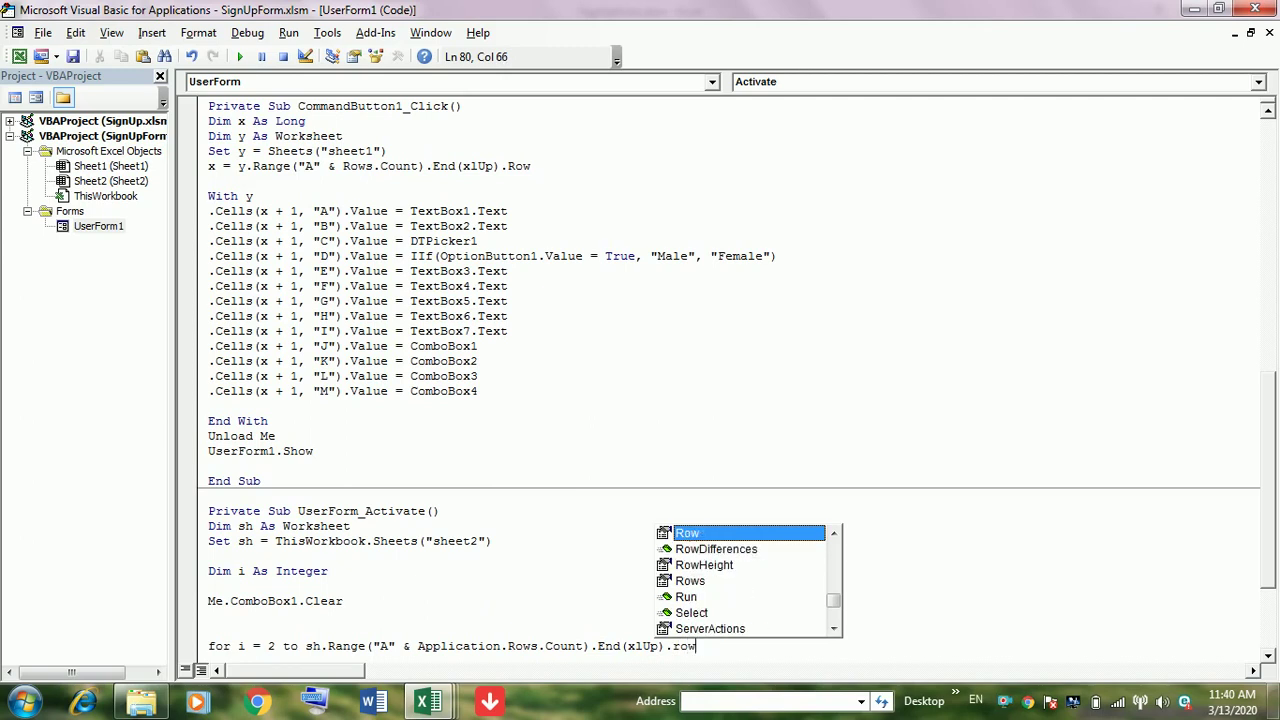
key(Return)
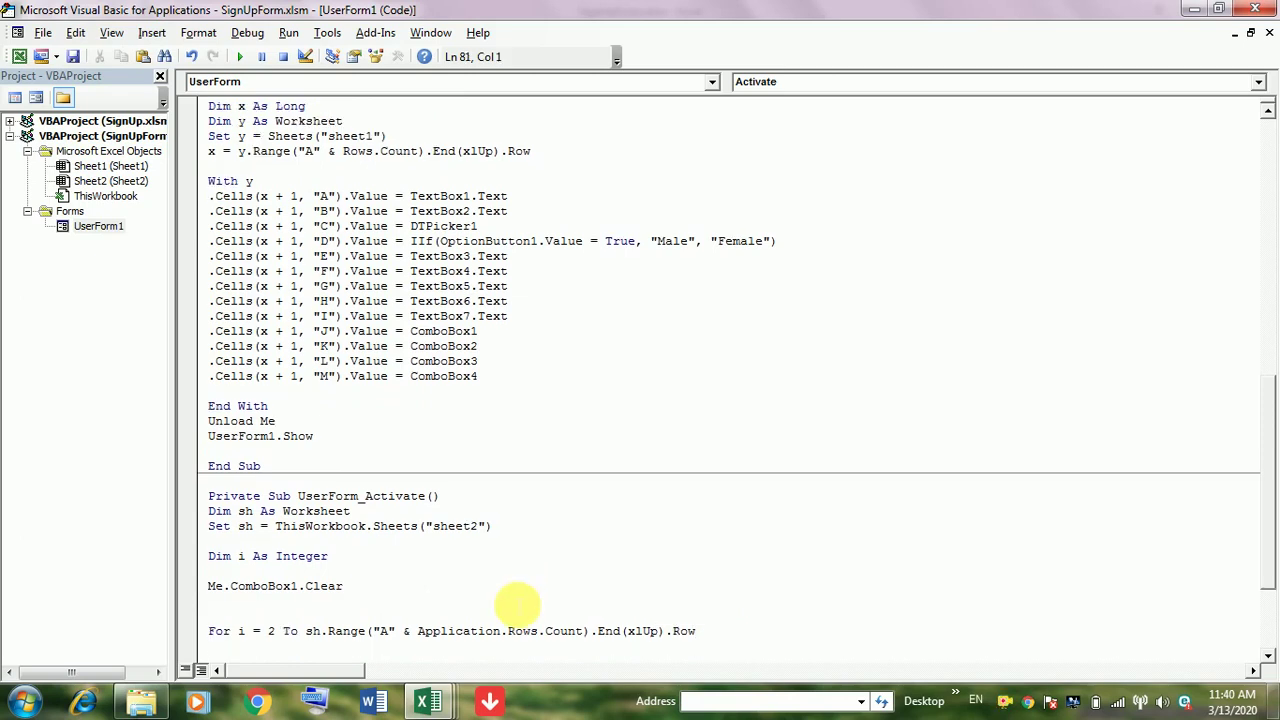
Inside the loop, write If sh.Range("A" & i).Value = "Country" Then.
text(i)
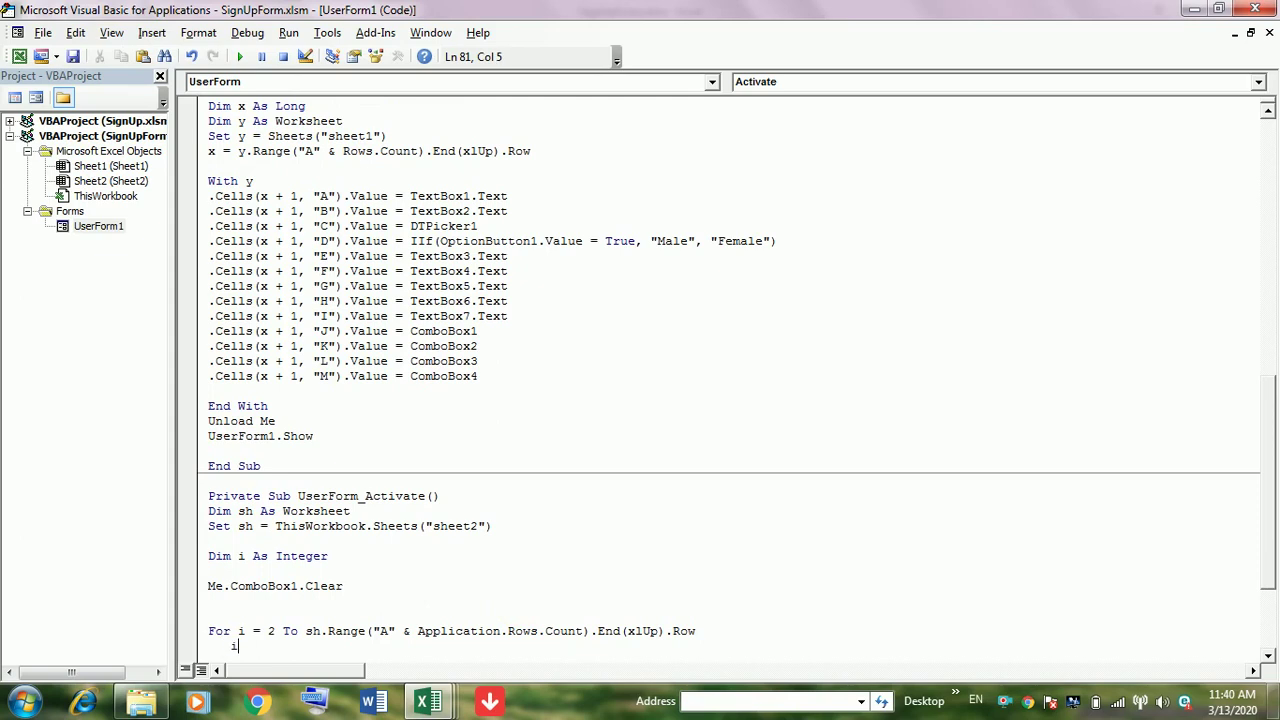
text(f s)
text(h.rang)
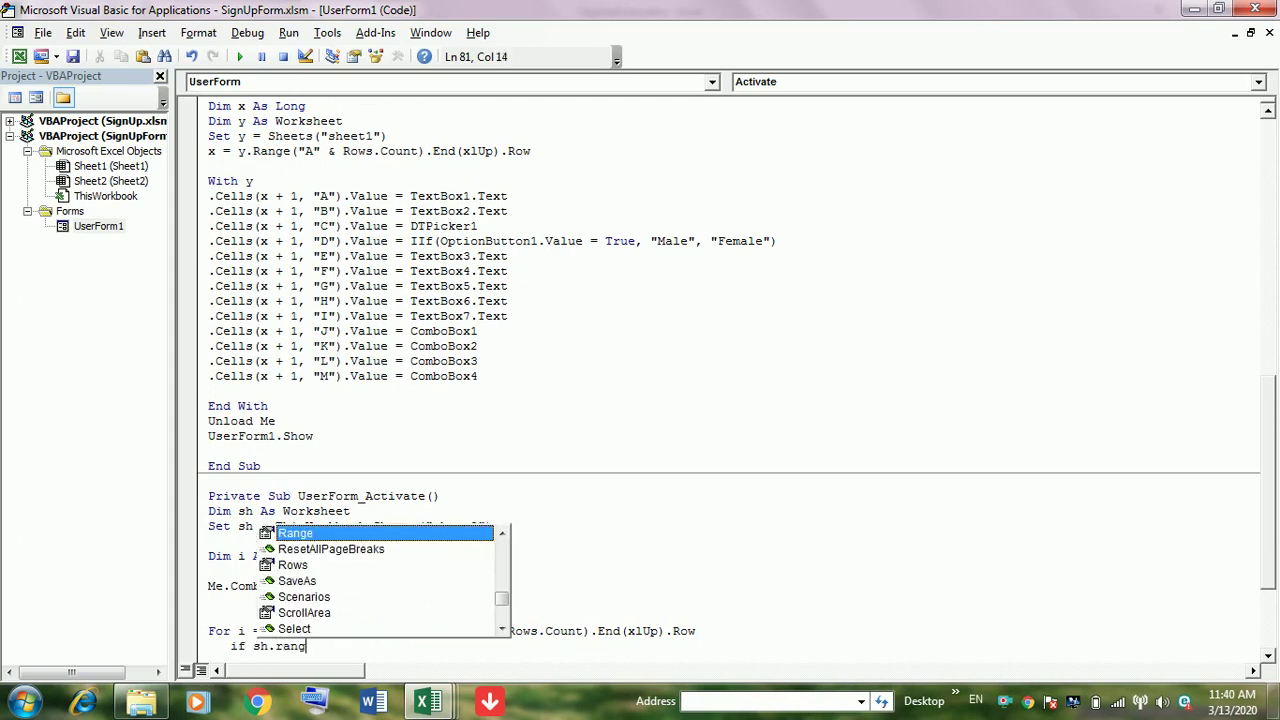
text(e)
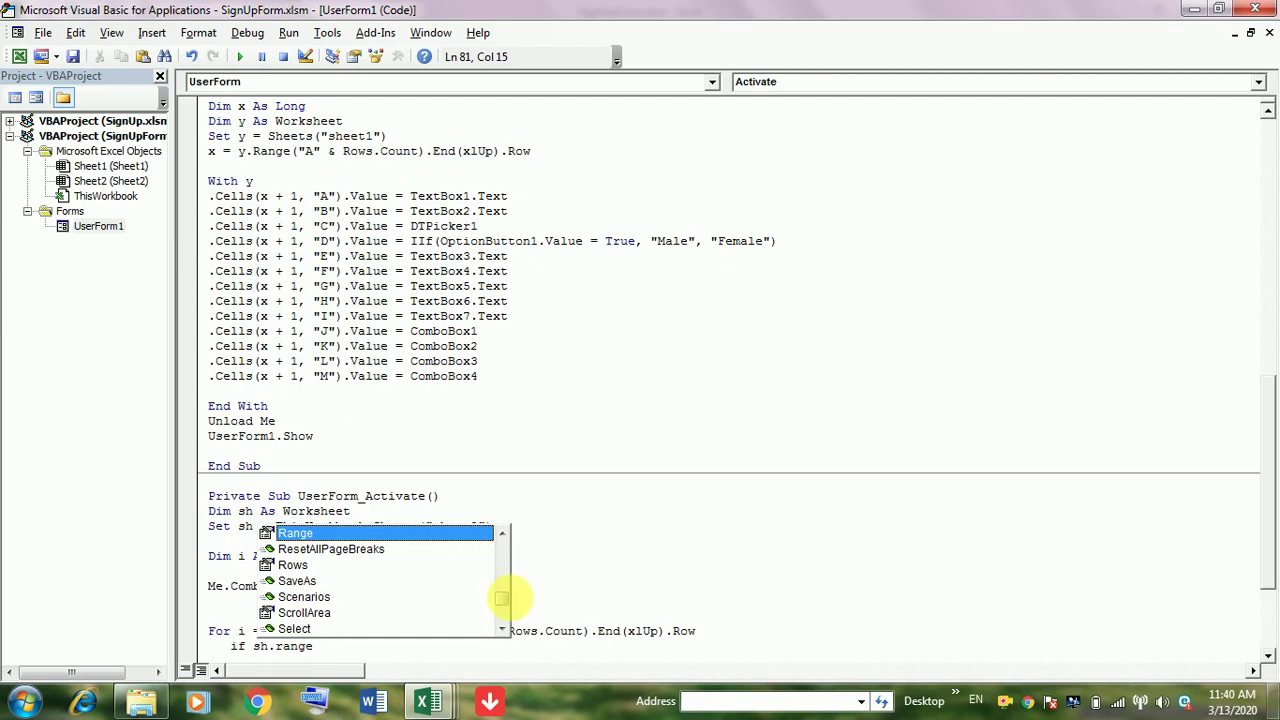
text((A)
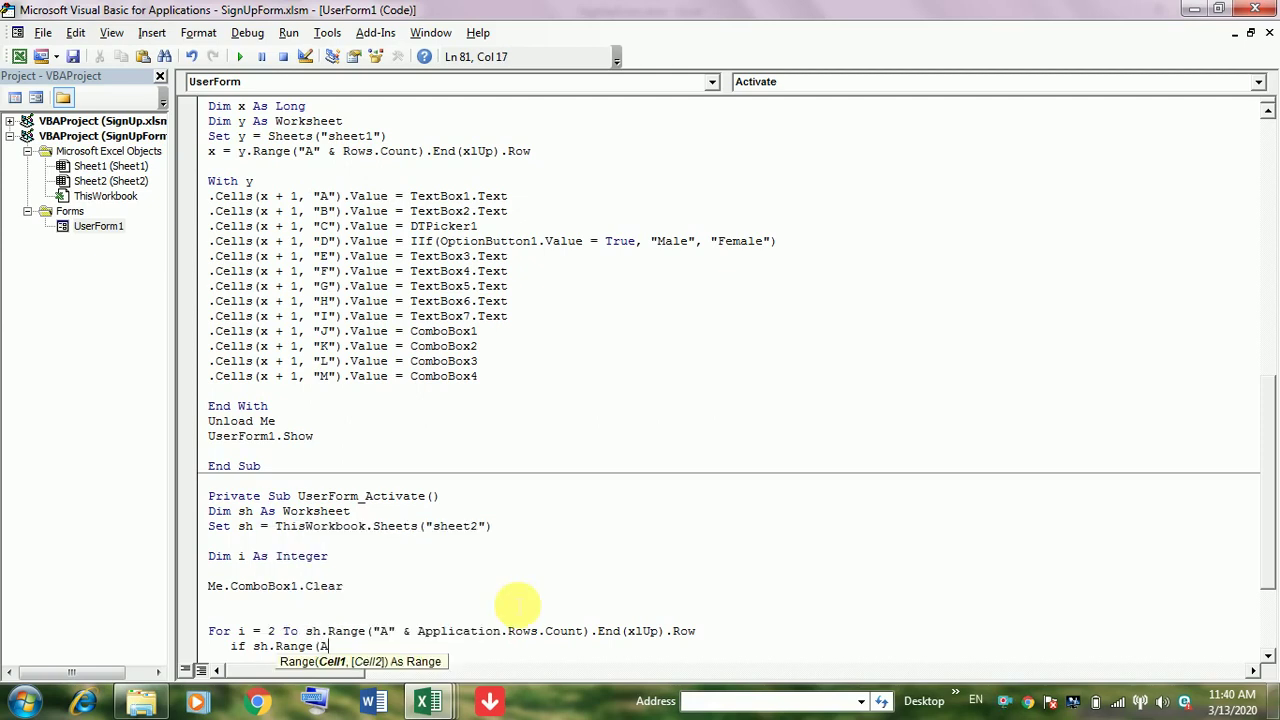
key(BackSpace)
text("A)
text(")
text( & )
text(i)
key(BackSpace)
text().)
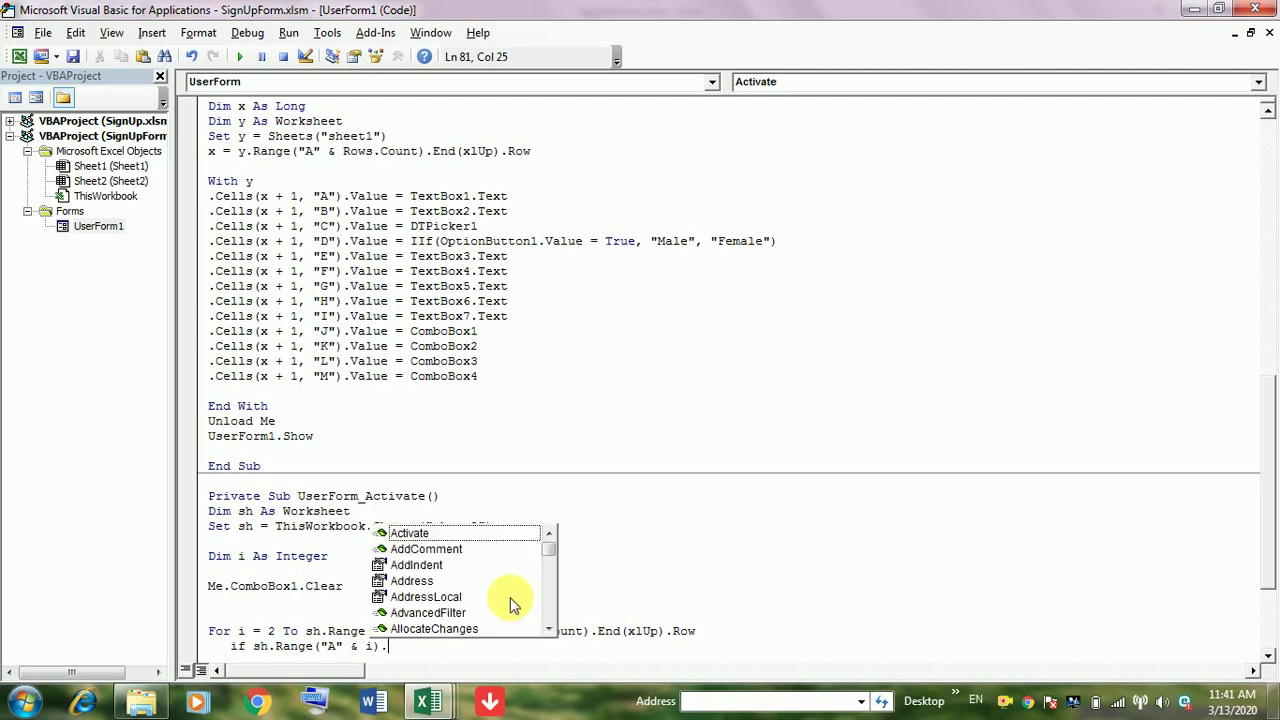
text(valu)
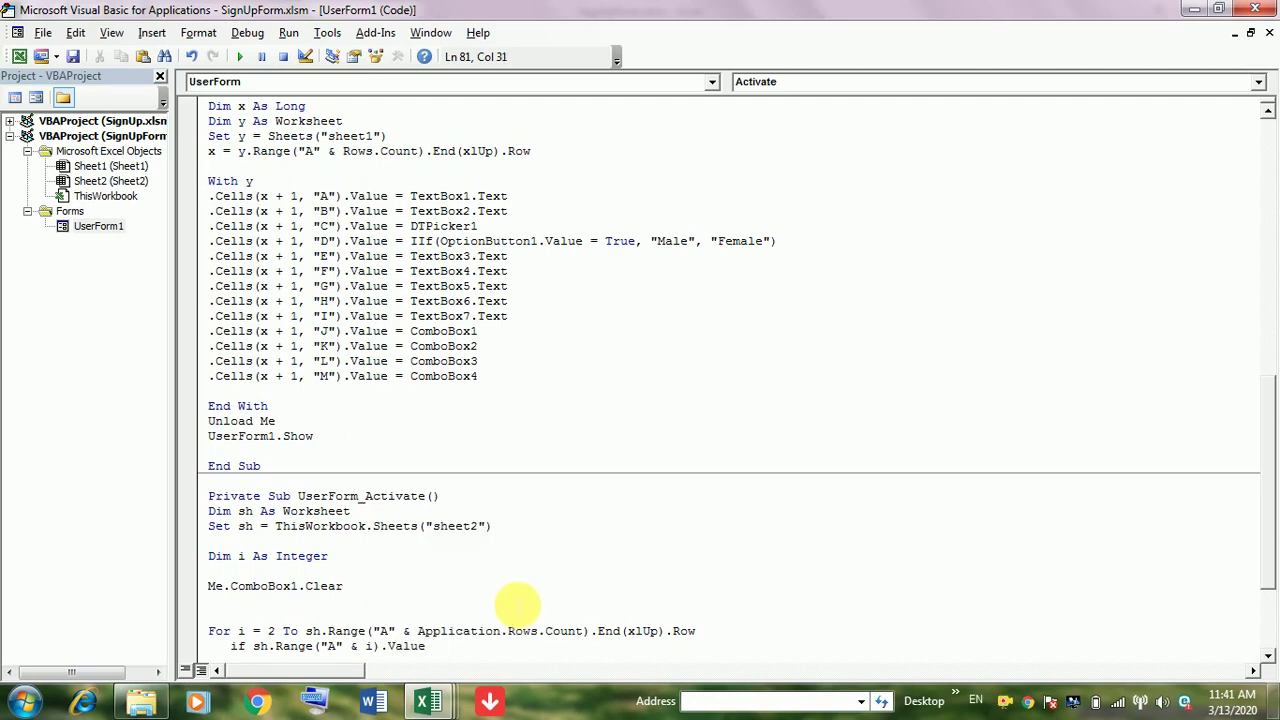
text( =)
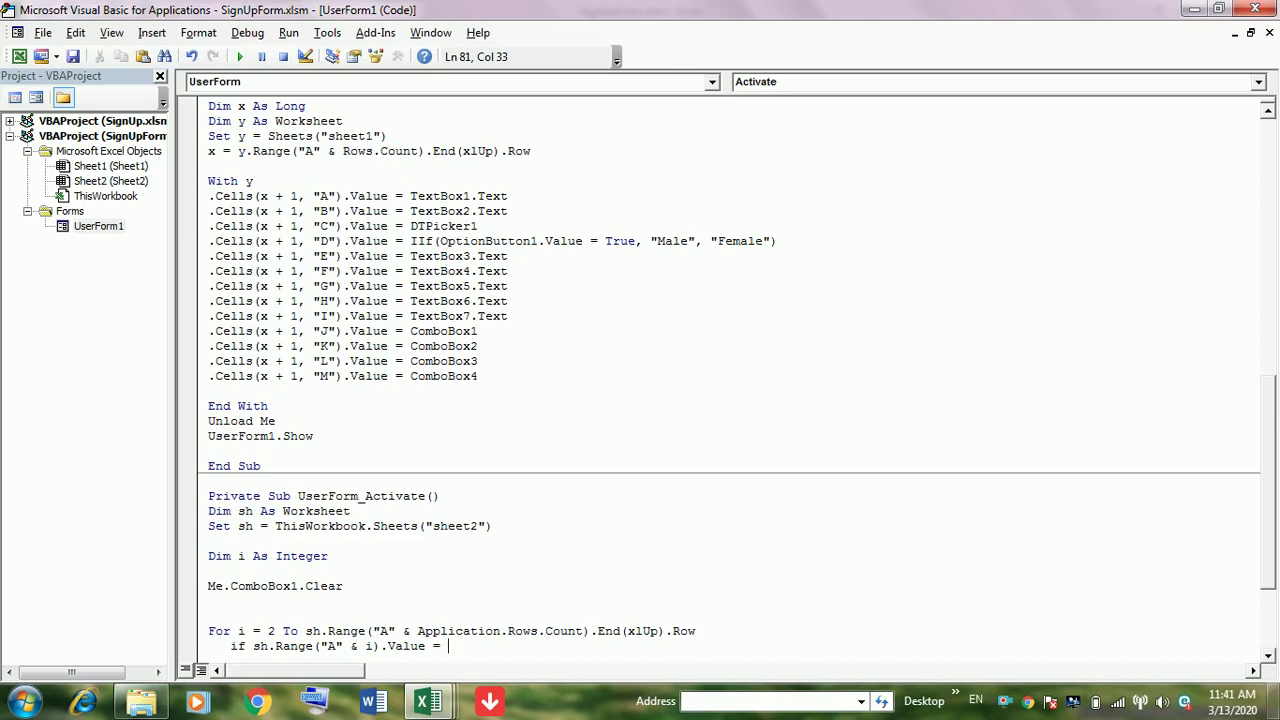
text("C)
text(ountry)
text(" the)
text(n)
Add Me.combox1.AddItem sh.Range("B" & i), followed by End If and Next i.
key(Return)
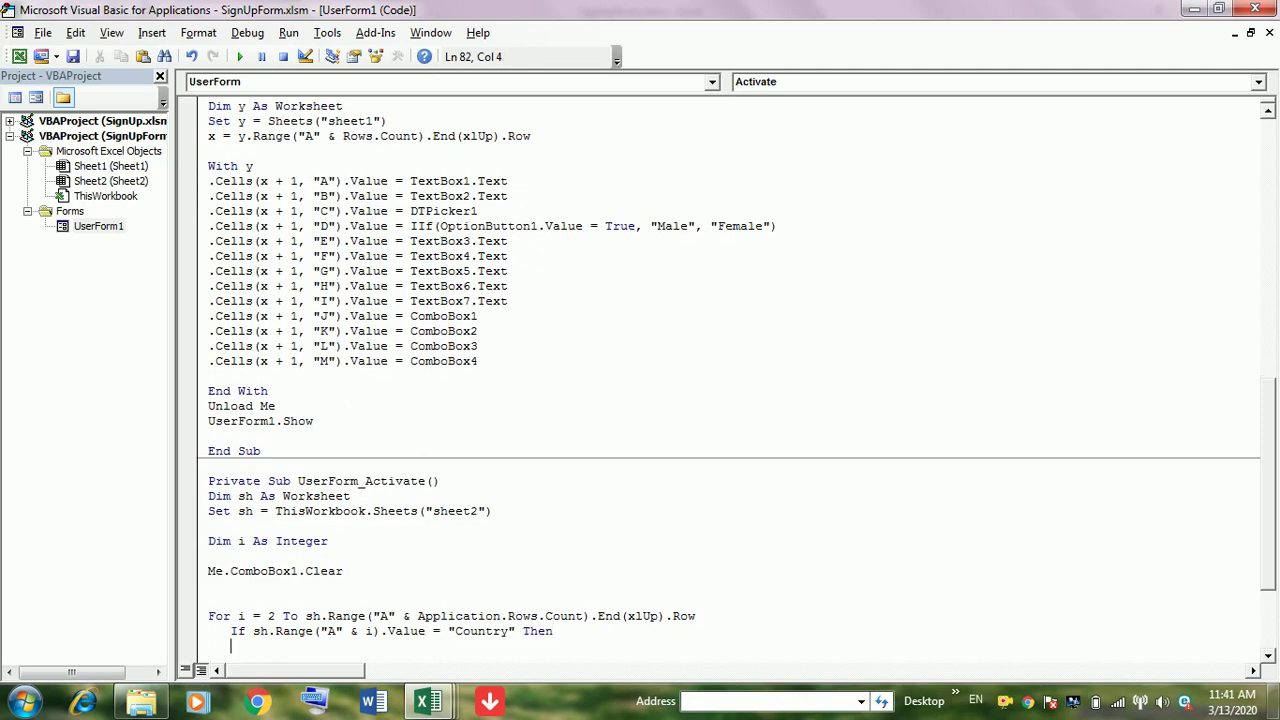
text(me.)
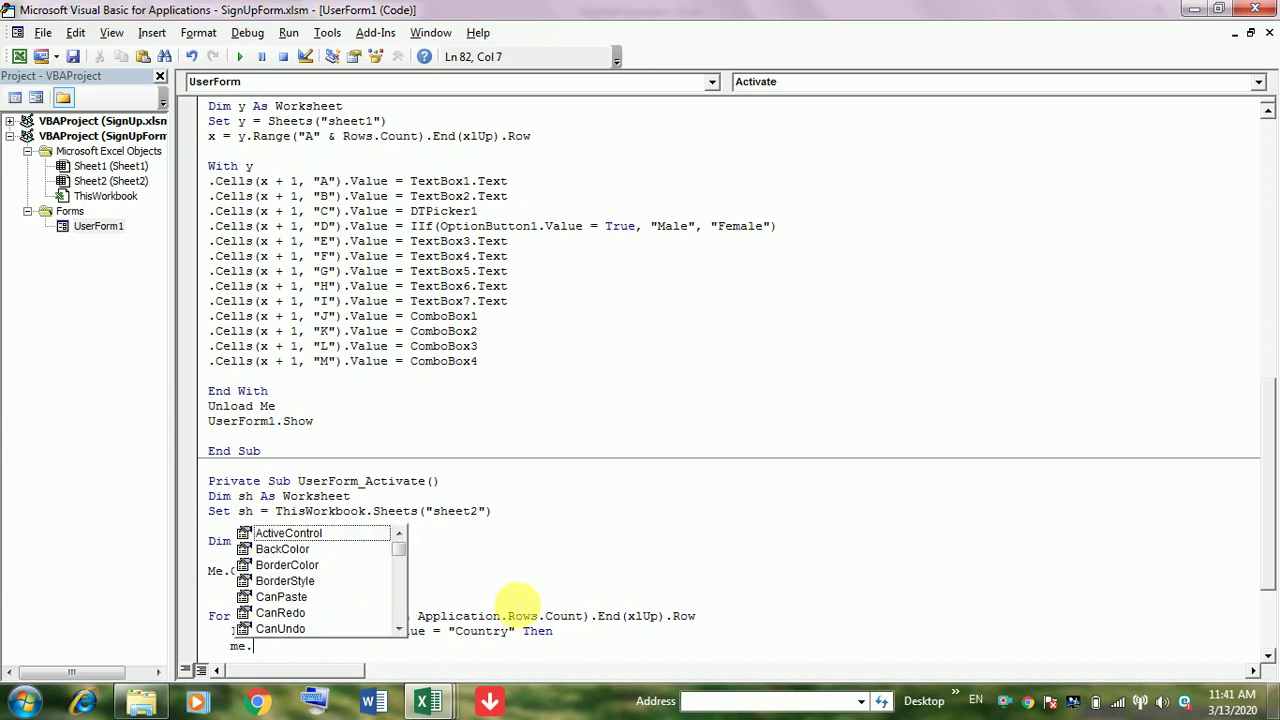
text(com)
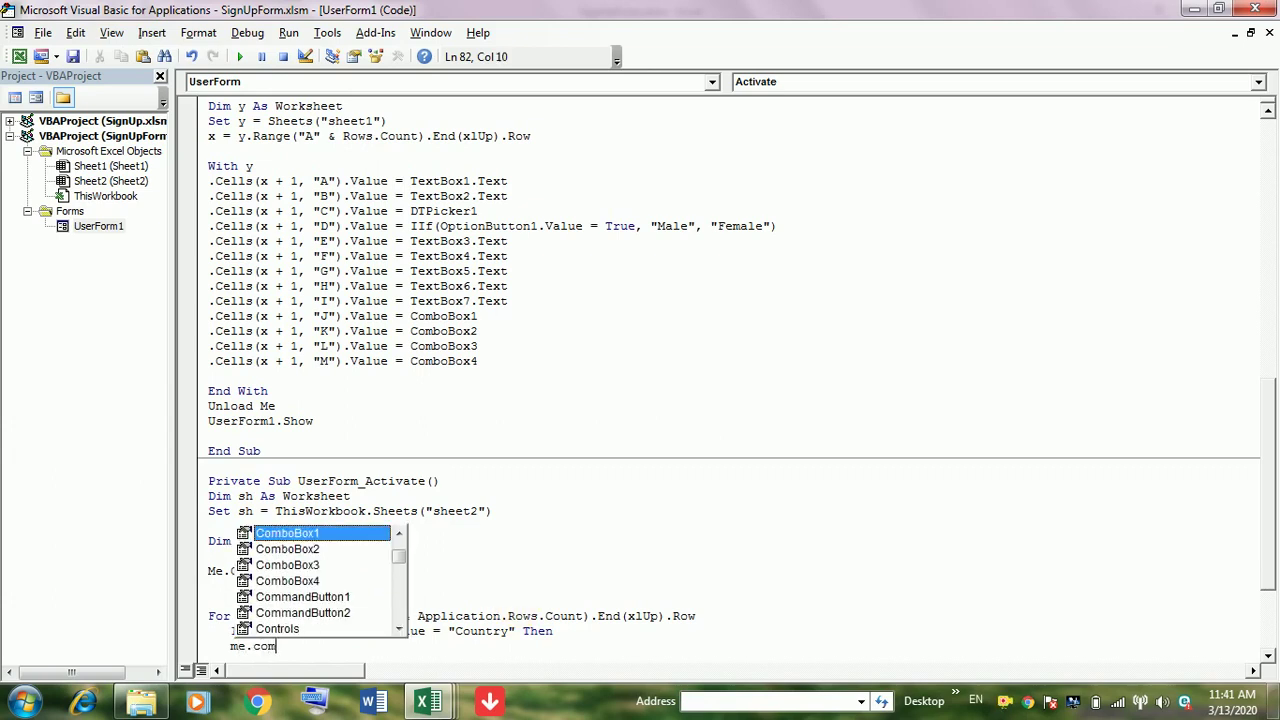
text(bo)
text(x)
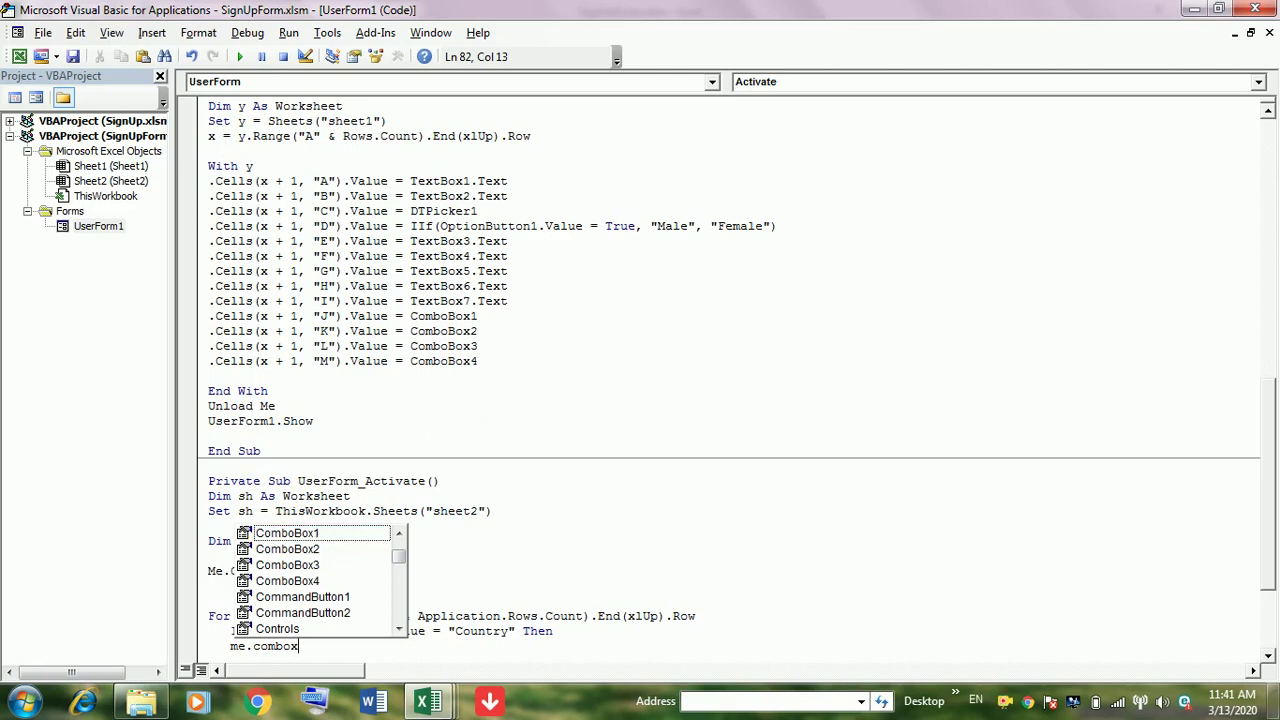
text(1.)
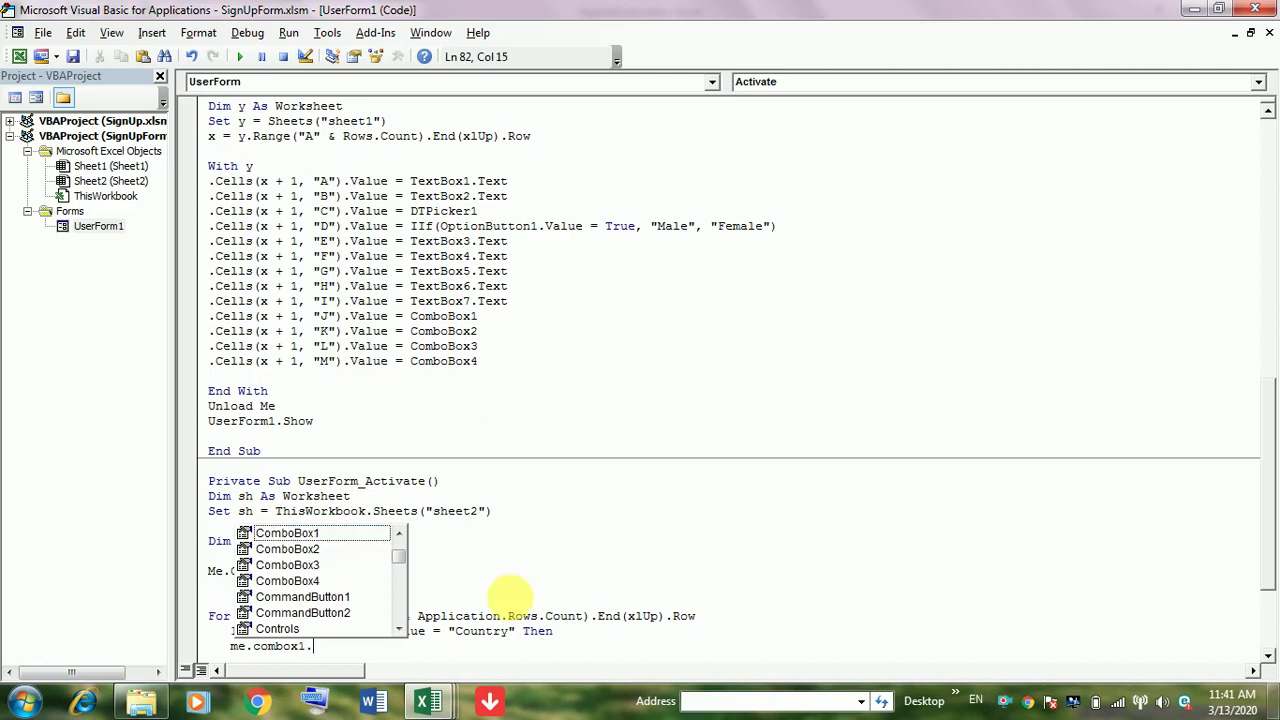
text(addite)
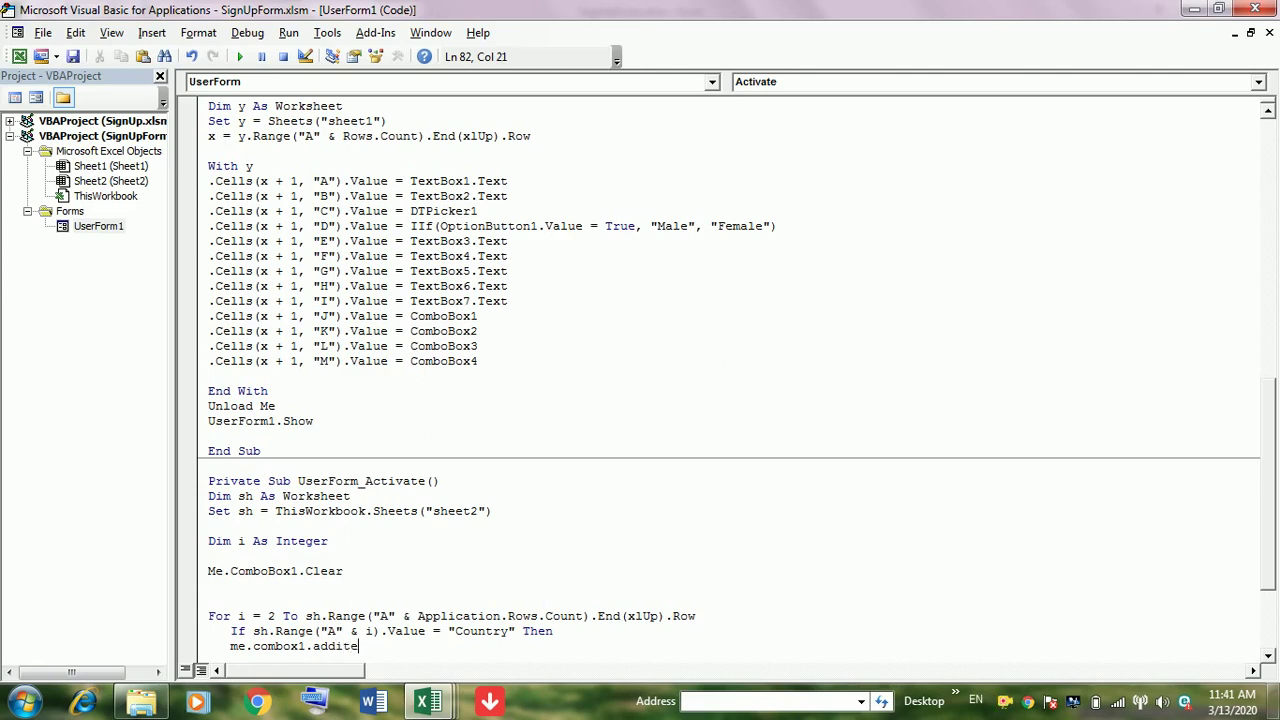
text(m)
text( s)
text(h.r)
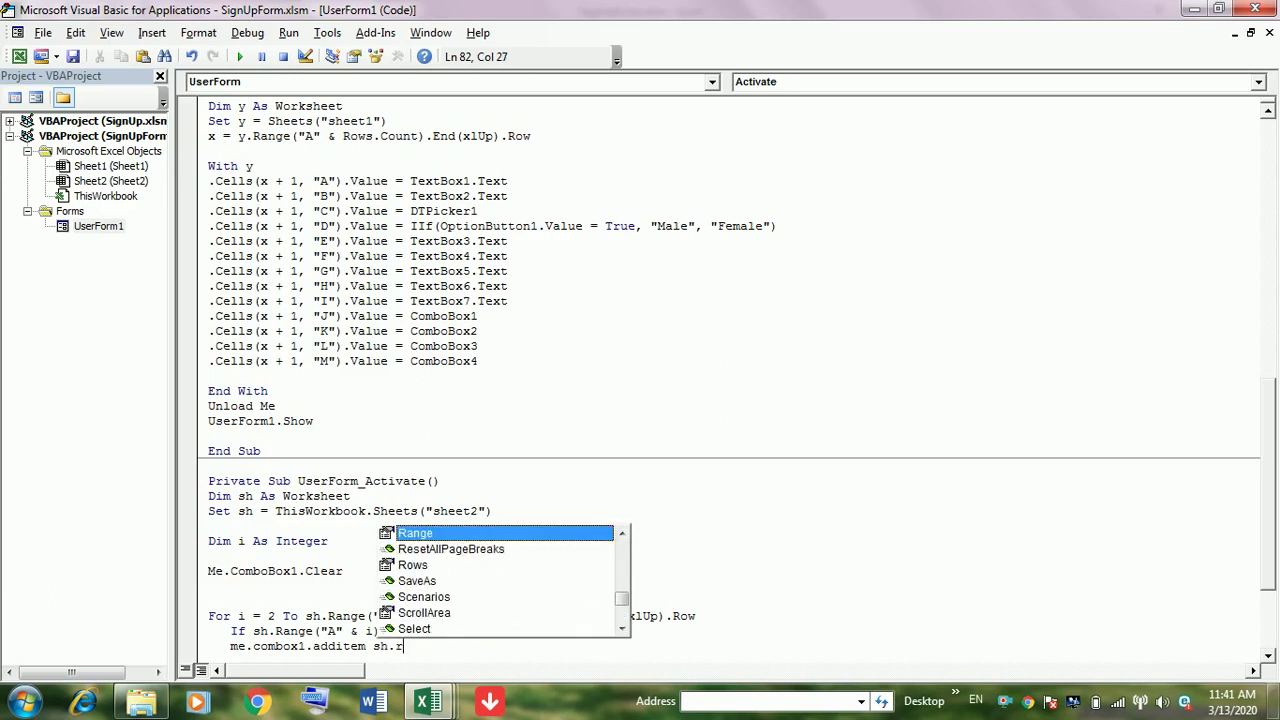
text(ange)
key(Tab)
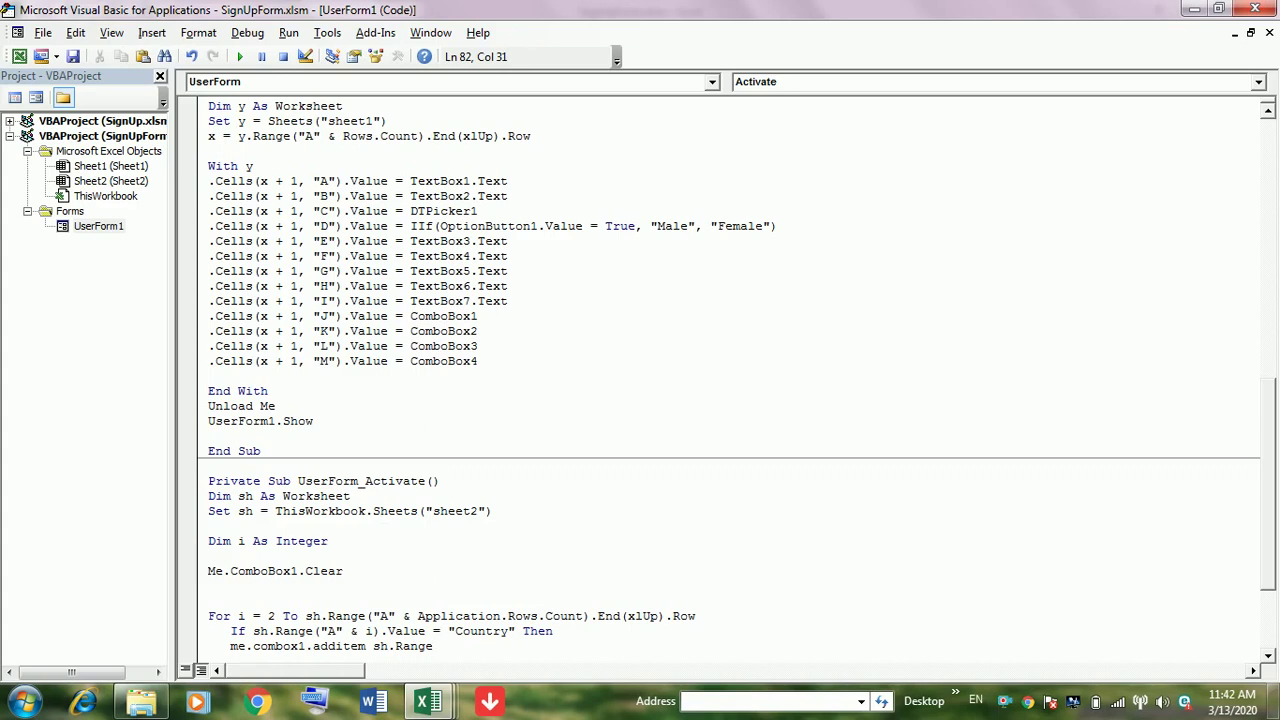
text((")
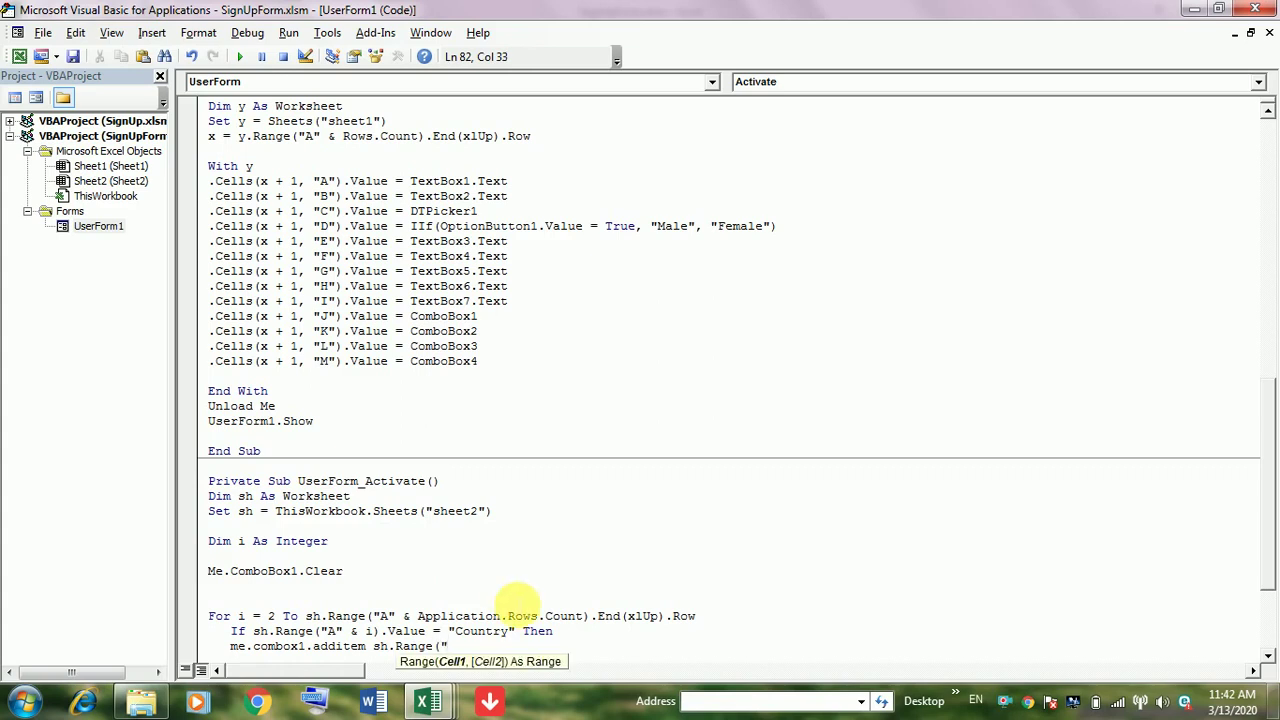
text(B" )
text(&)
text( i)
text())
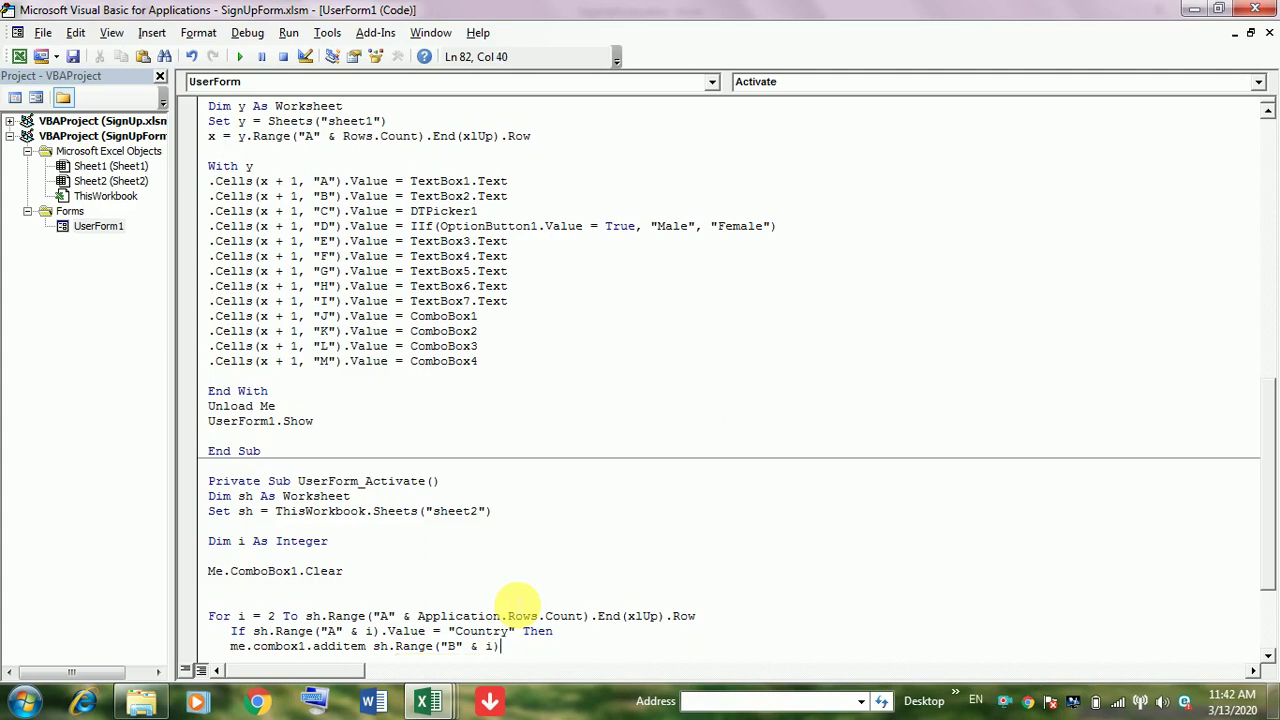
key(Return)
text(end if)
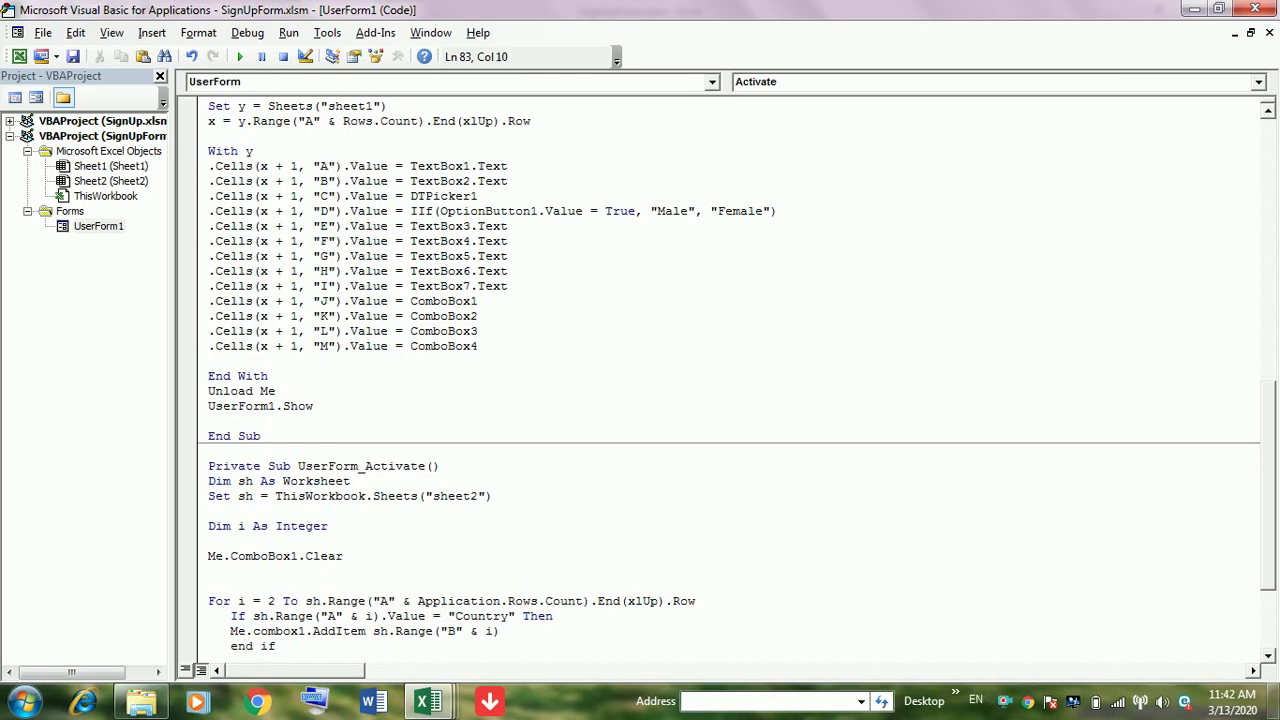
key(Return)
text(next i)
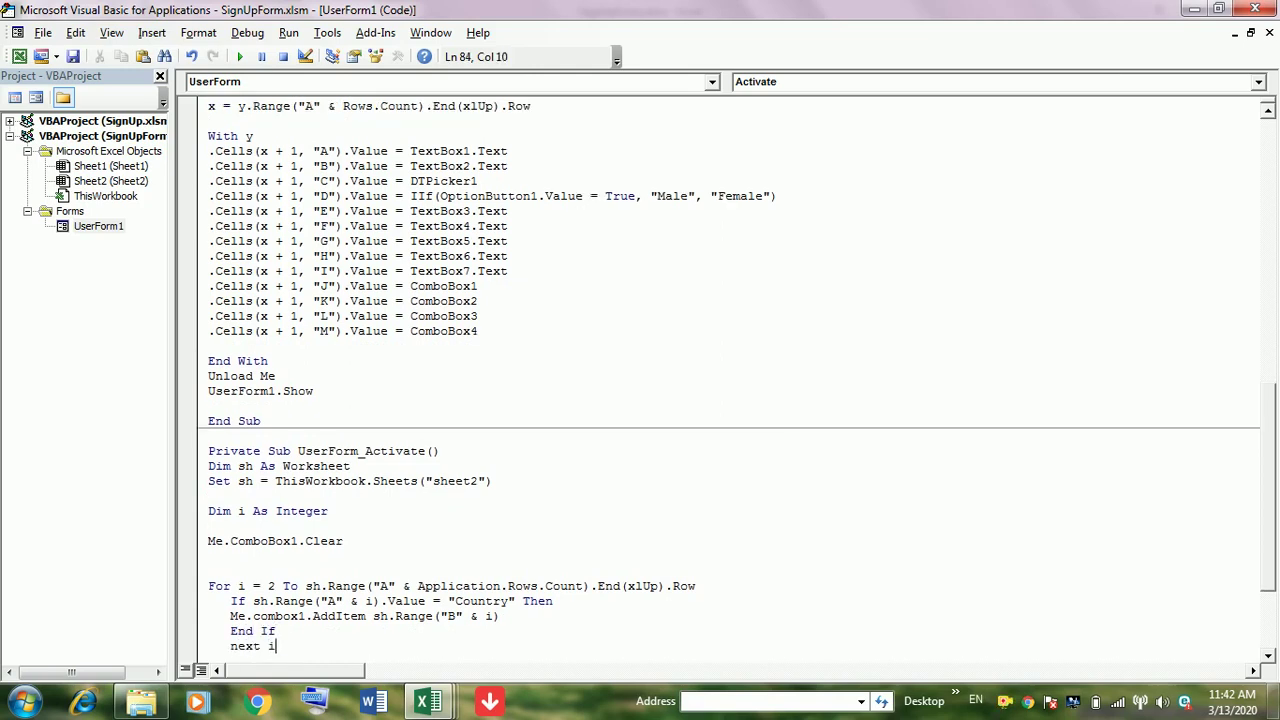
key(Return)
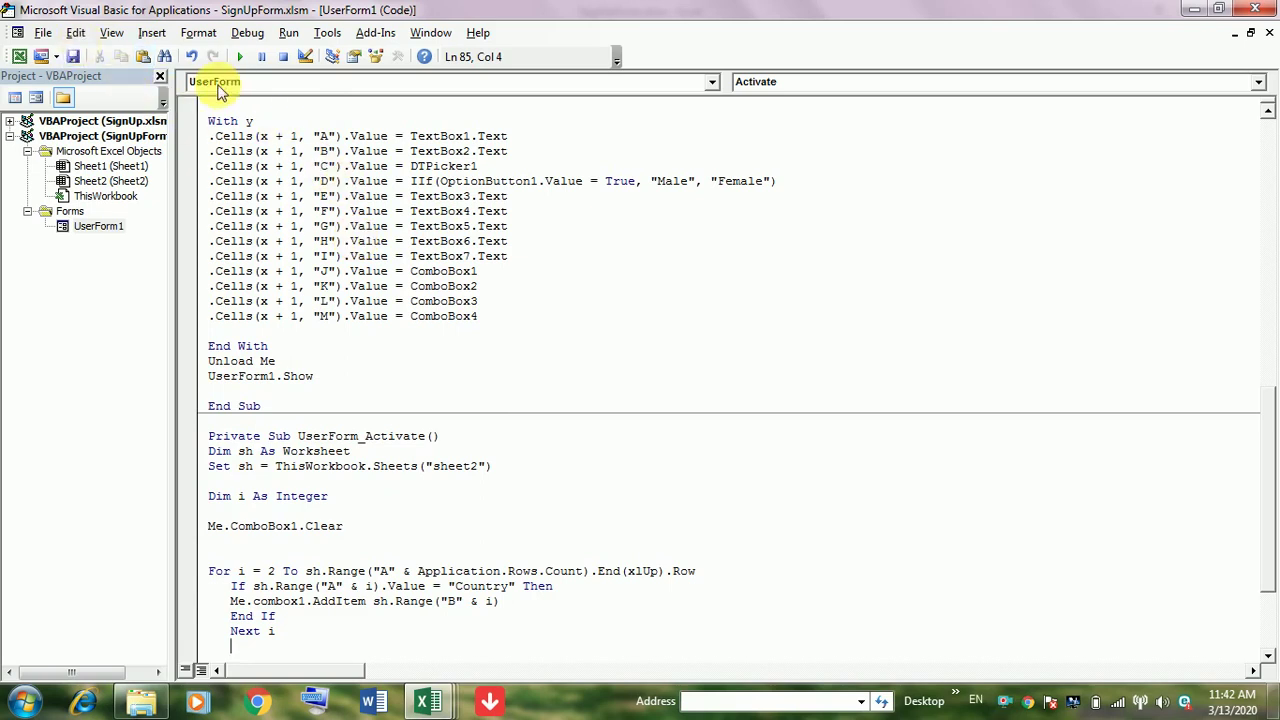
Run the form, dismiss the compile error, and correct combox1 to ComboBox1.
click(239, 57)
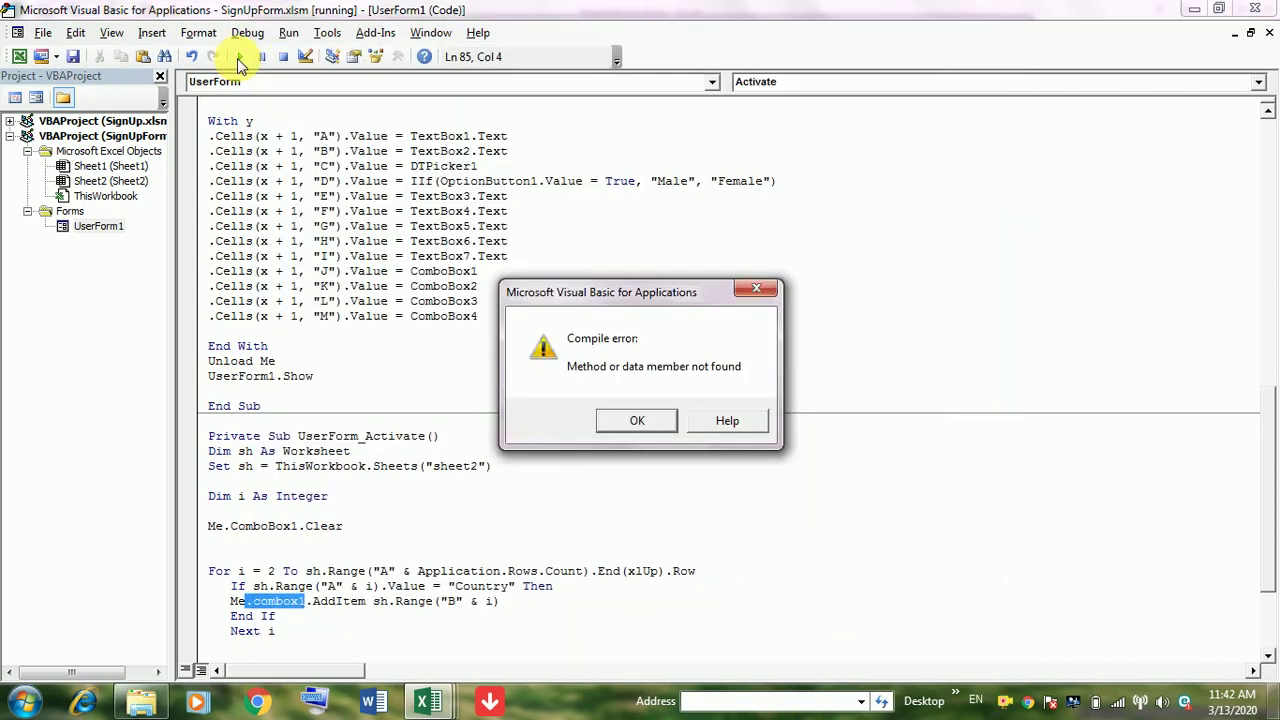
click(626, 425)
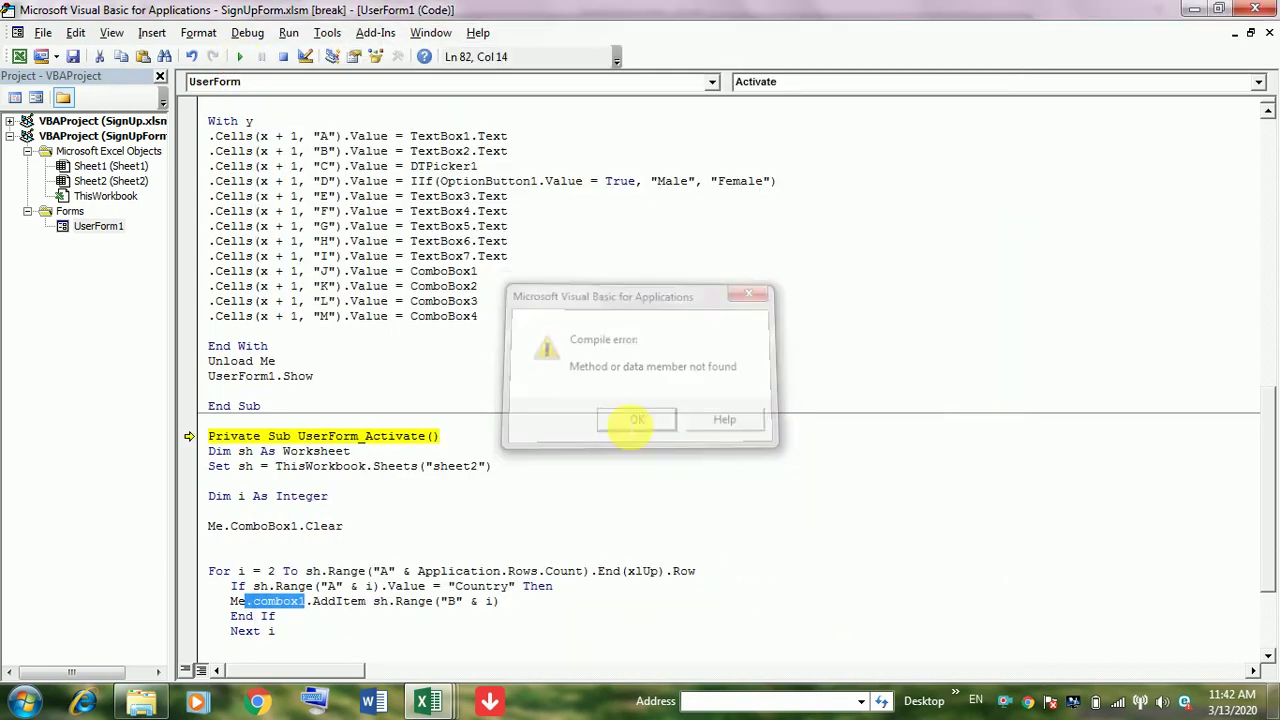
click(267, 601)
text(bo)
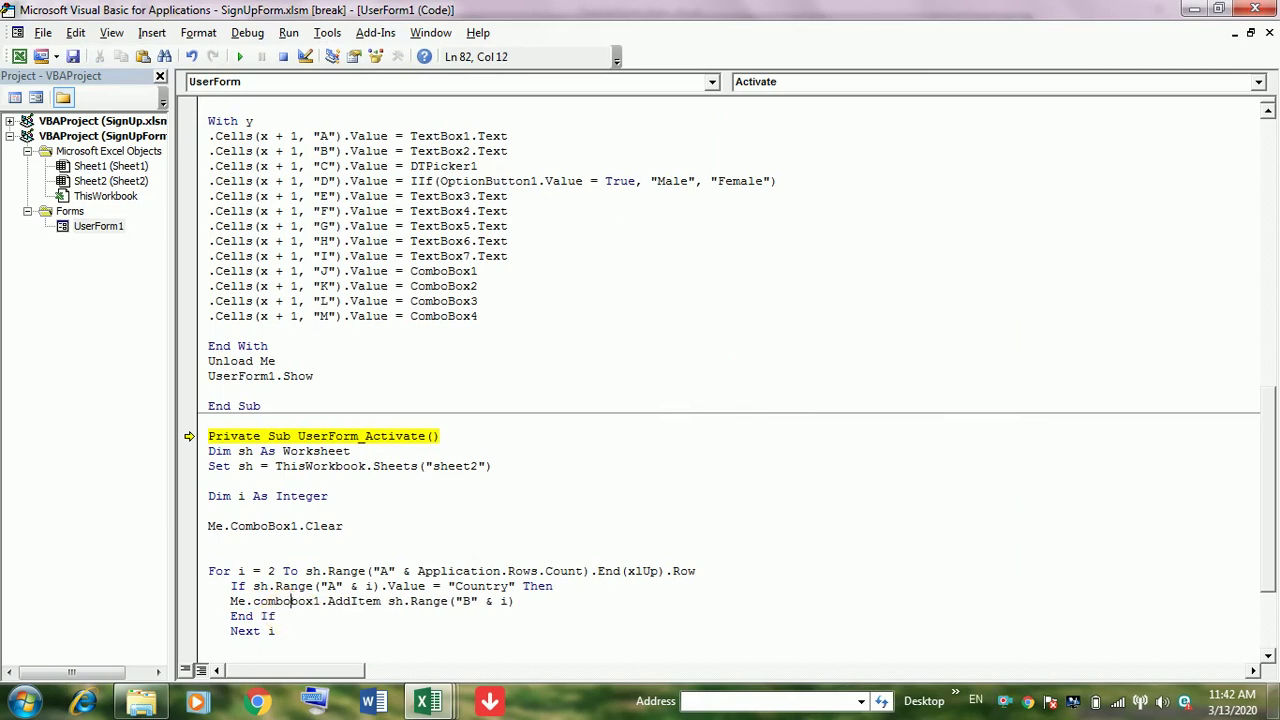
click(325, 648)
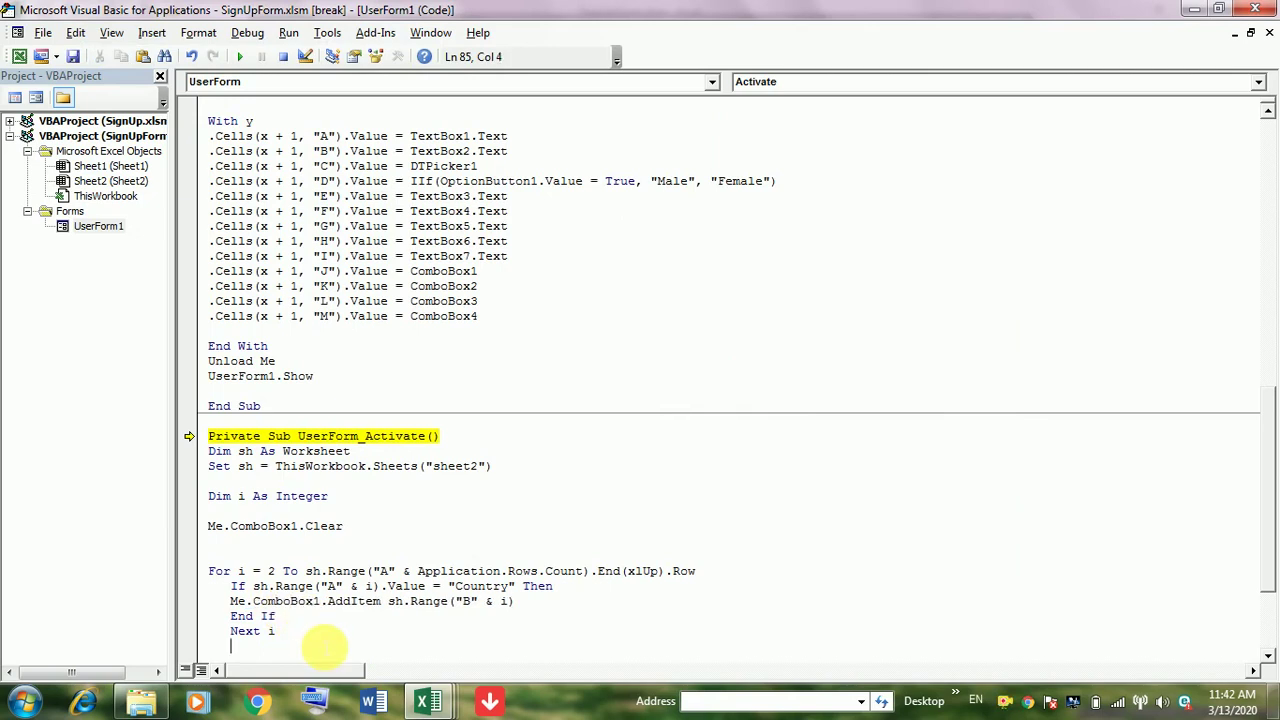
Save the workbook past the personal-information warning and run the form again.
click(73, 56)
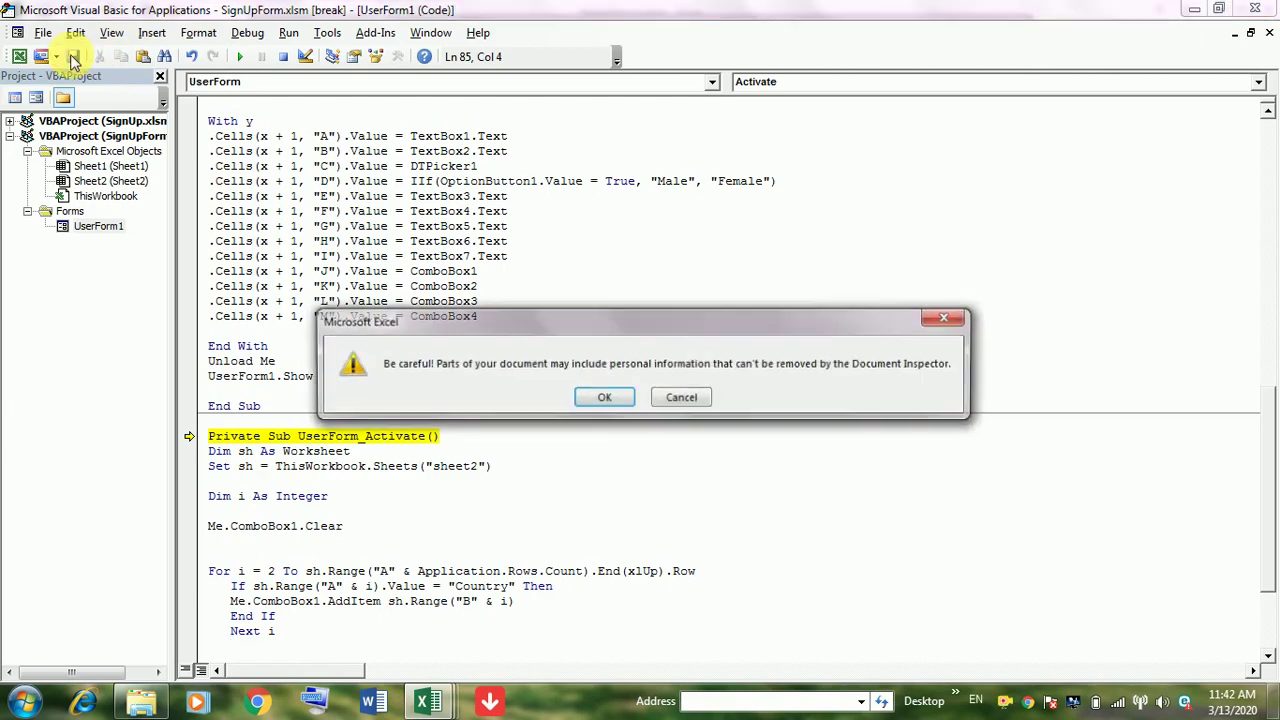
click(600, 397)
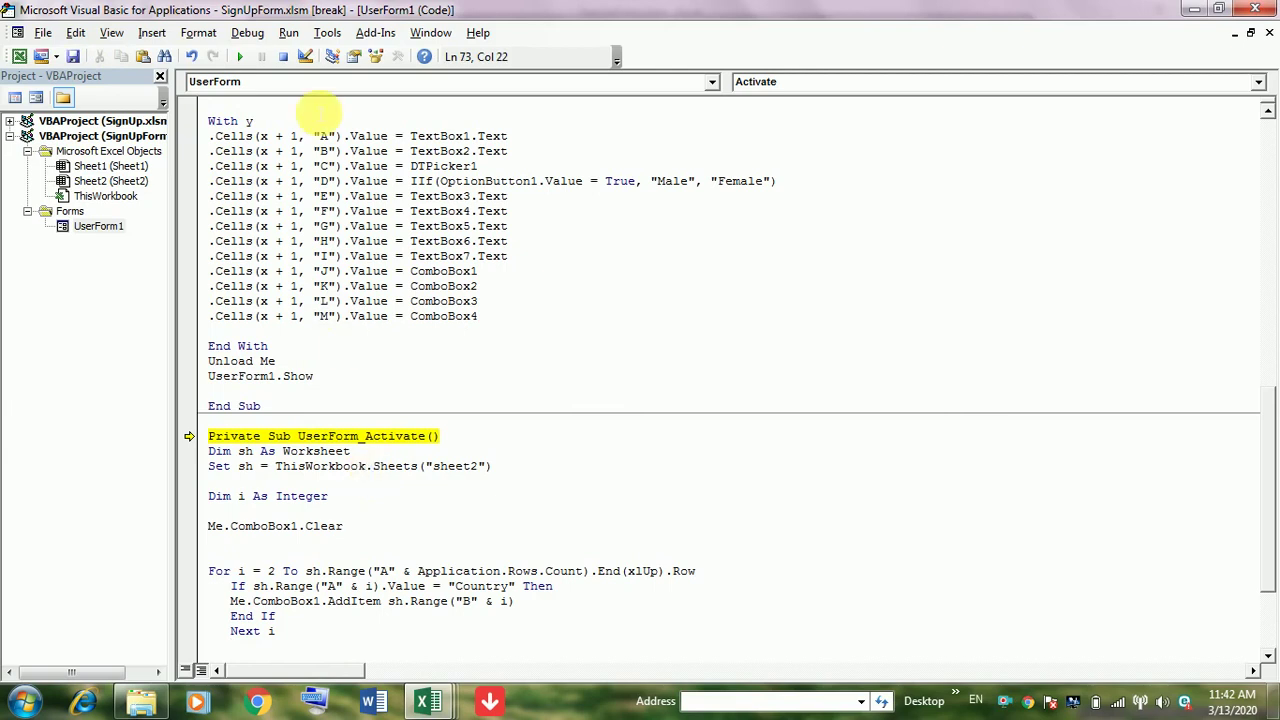
click(240, 57)
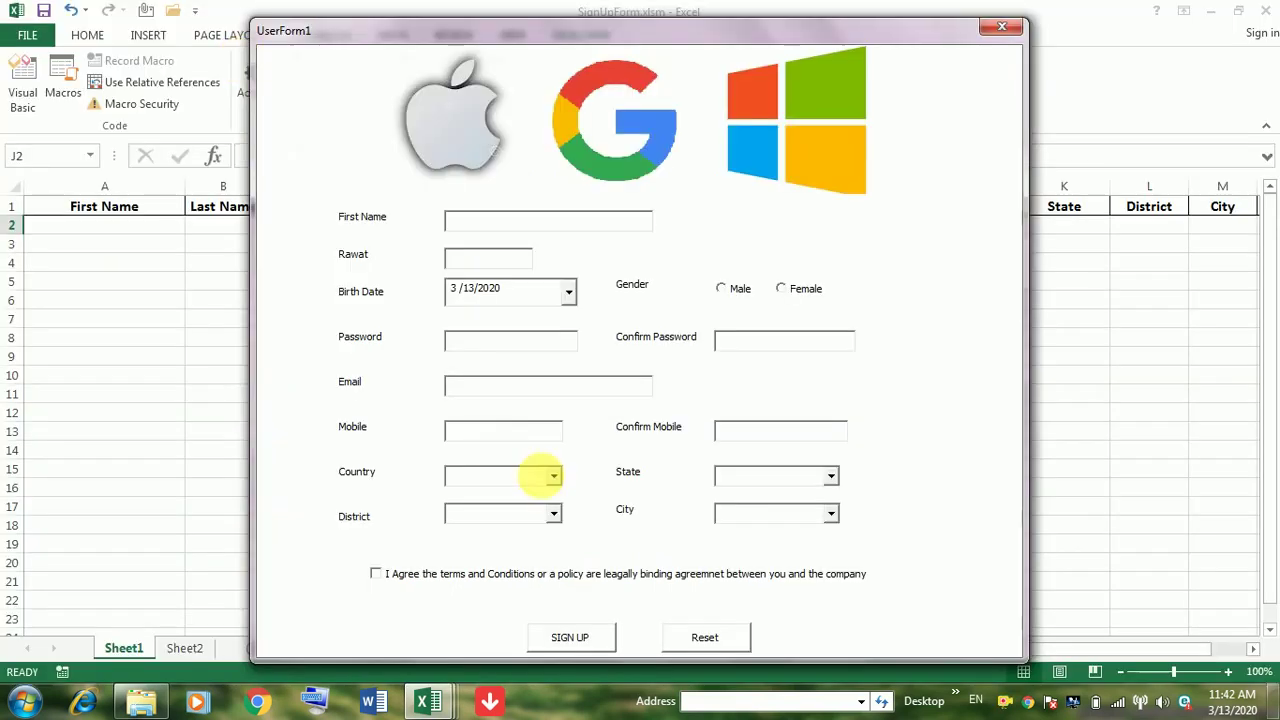
Pick INDIA, then UAE as country and ABU DHABI as state; District stays empty.
click(548, 478)
click(510, 495)
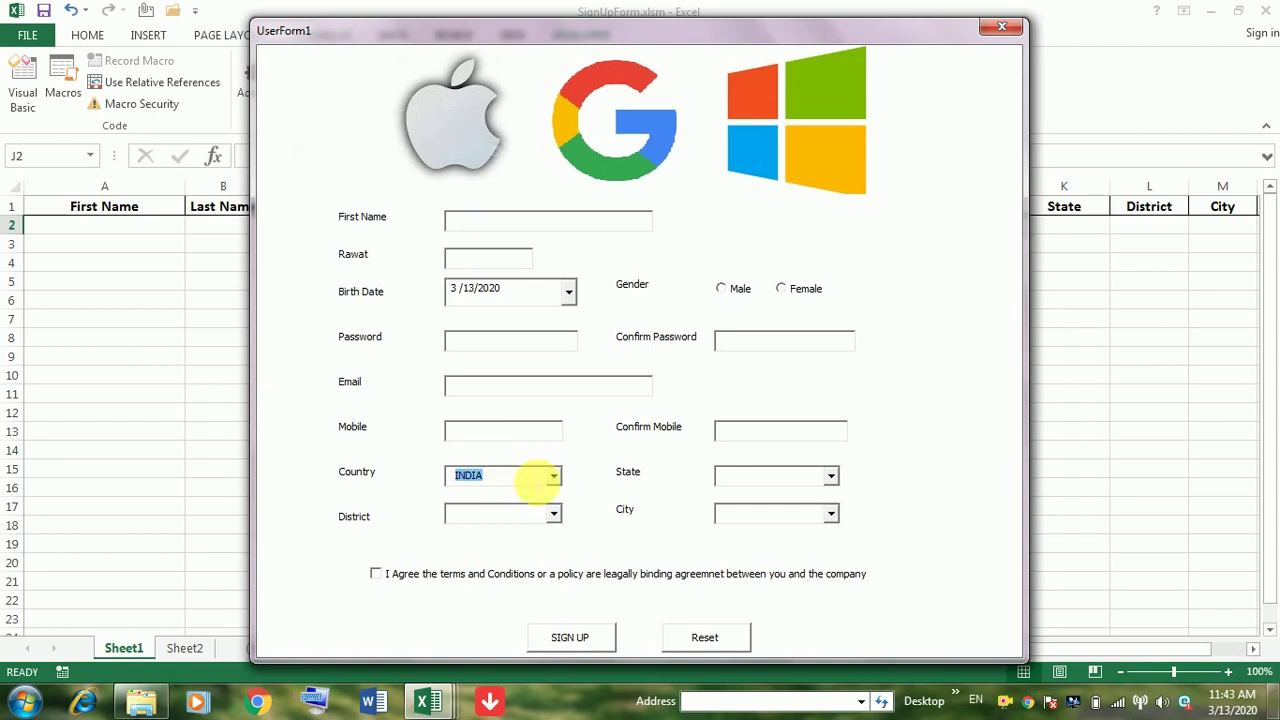
click(555, 478)
click(467, 508)
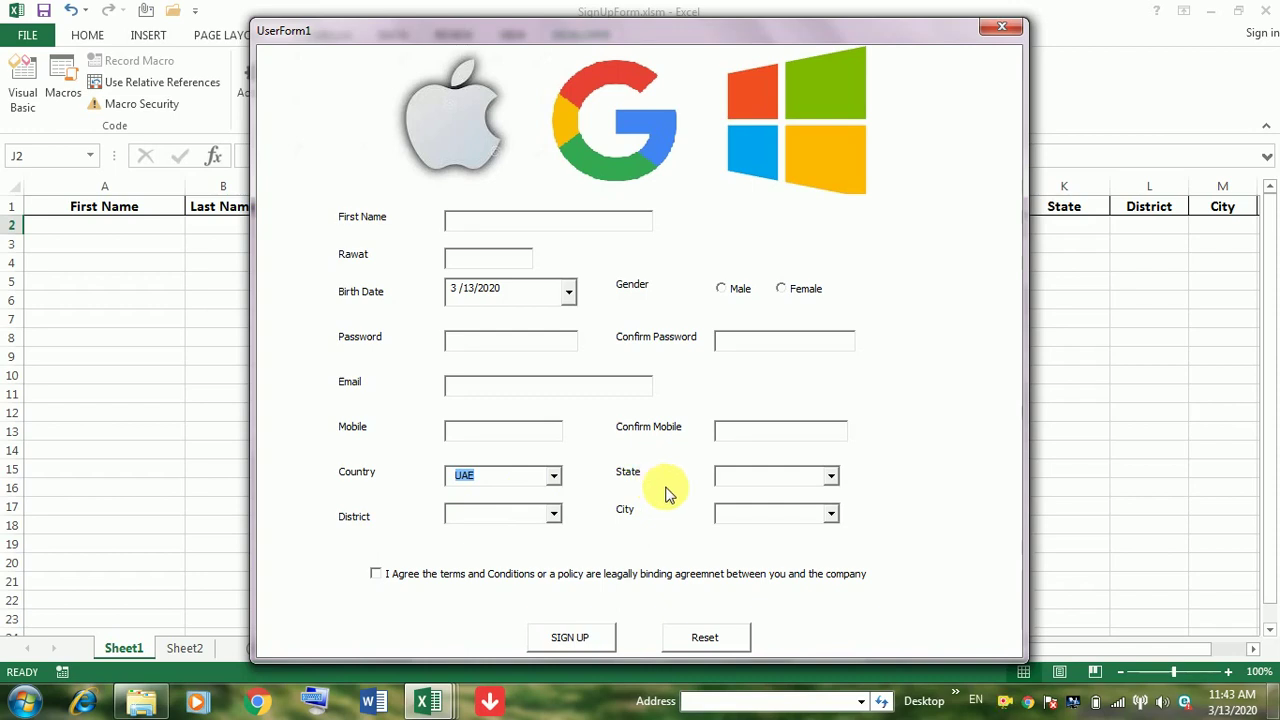
click(833, 480)
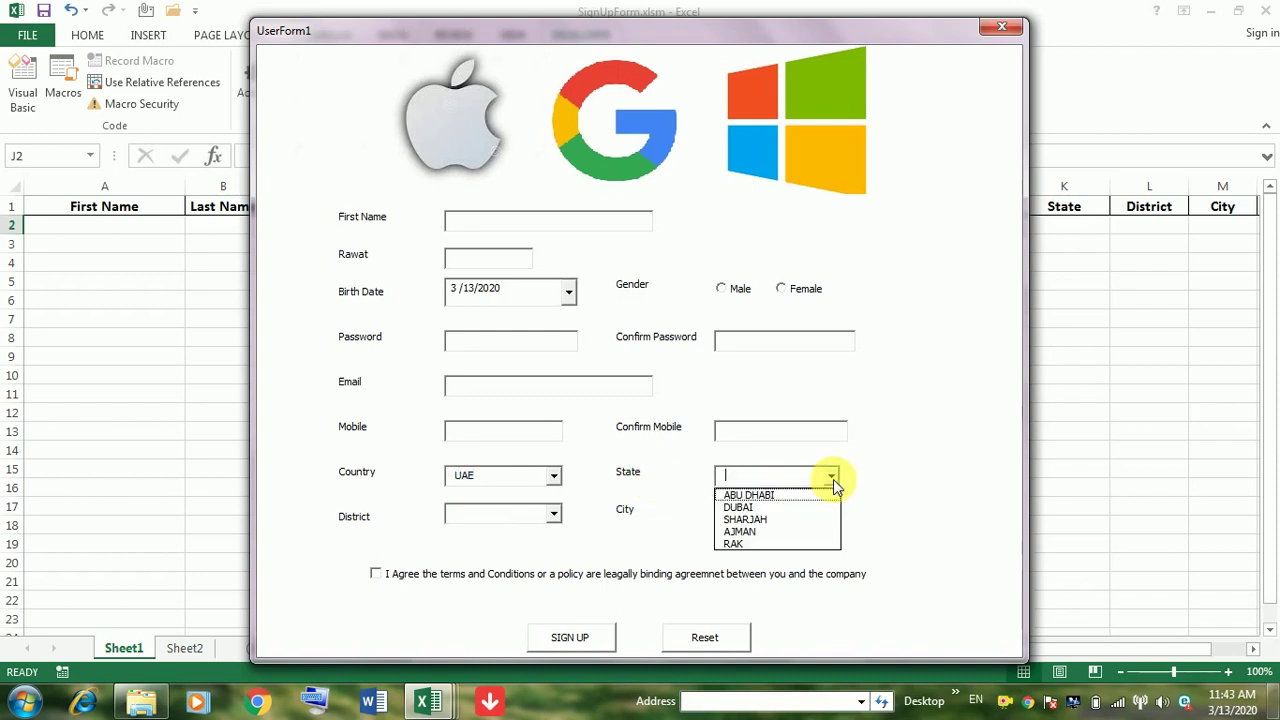
click(773, 494)
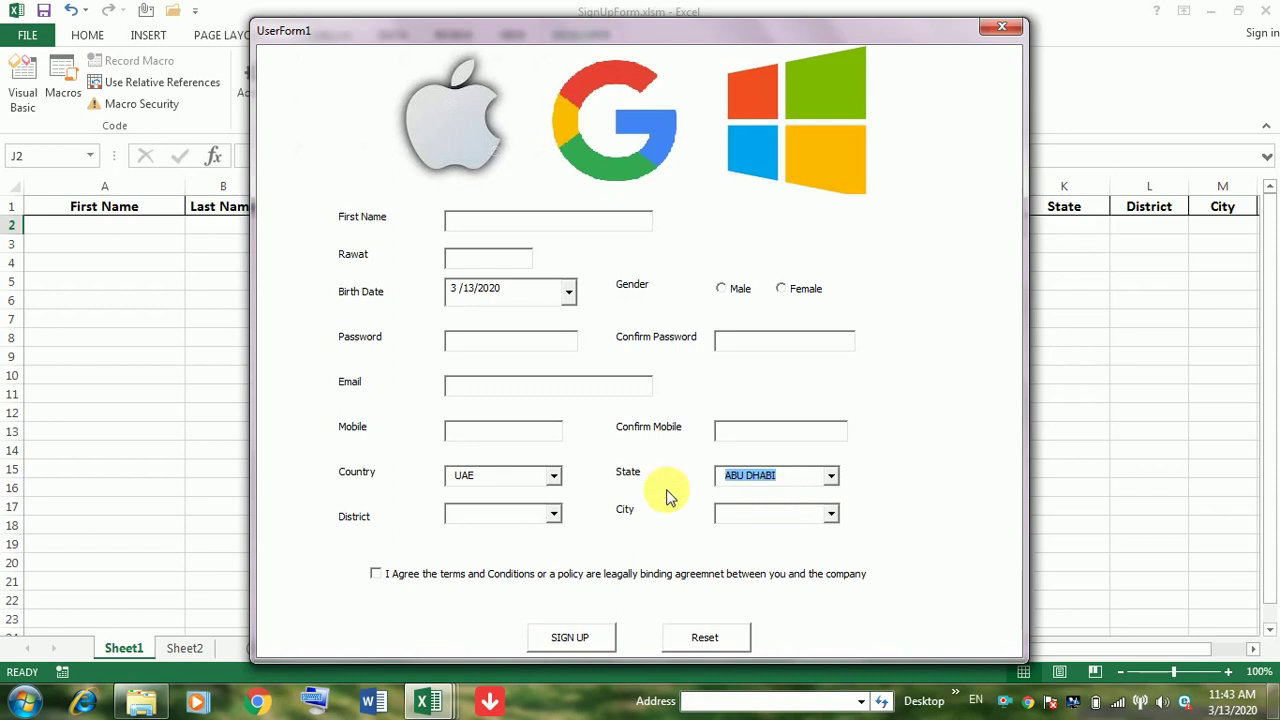
click(556, 514)
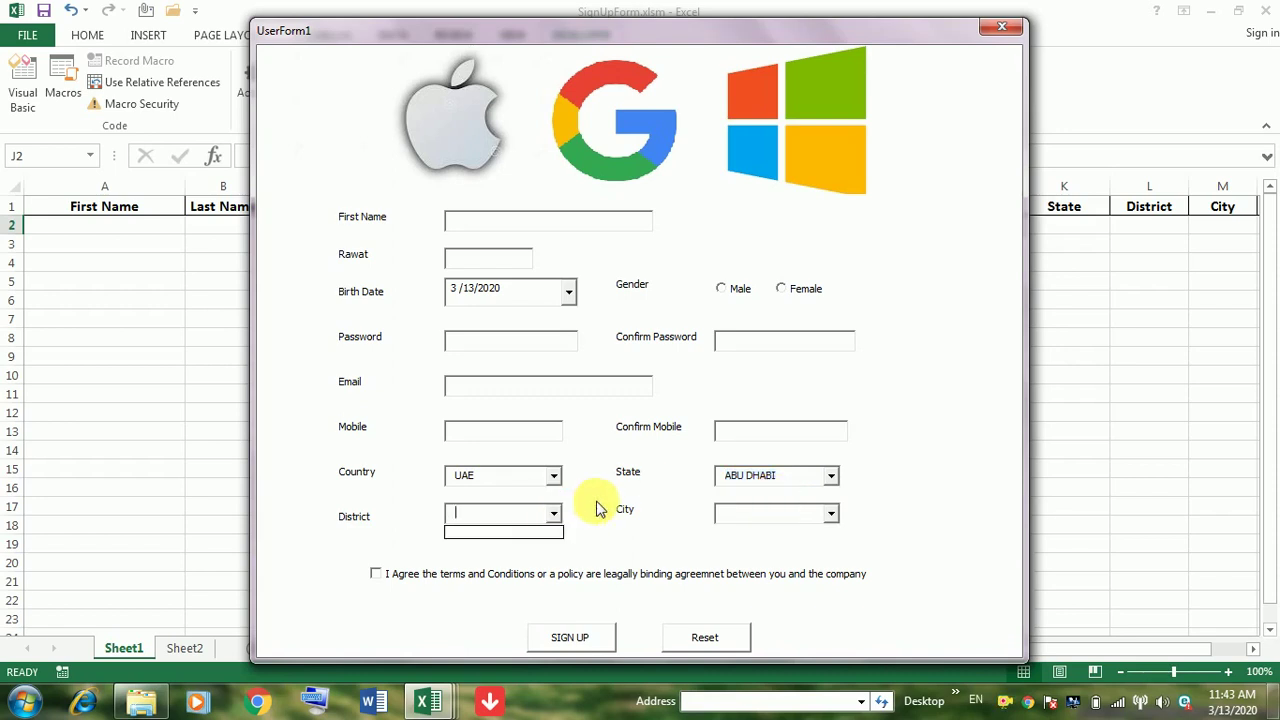
click(597, 510)
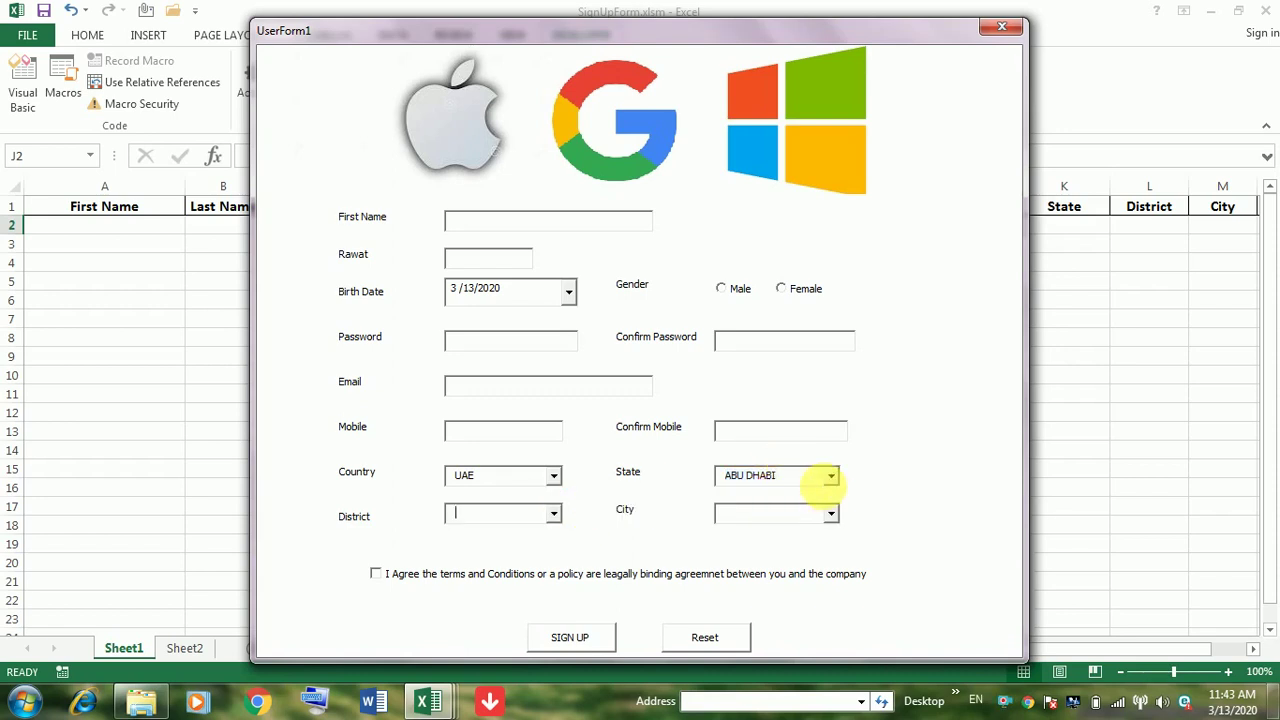
Switch the state to DUBAI to see its districts, then back to ABU DHABI and check City.
click(832, 477)
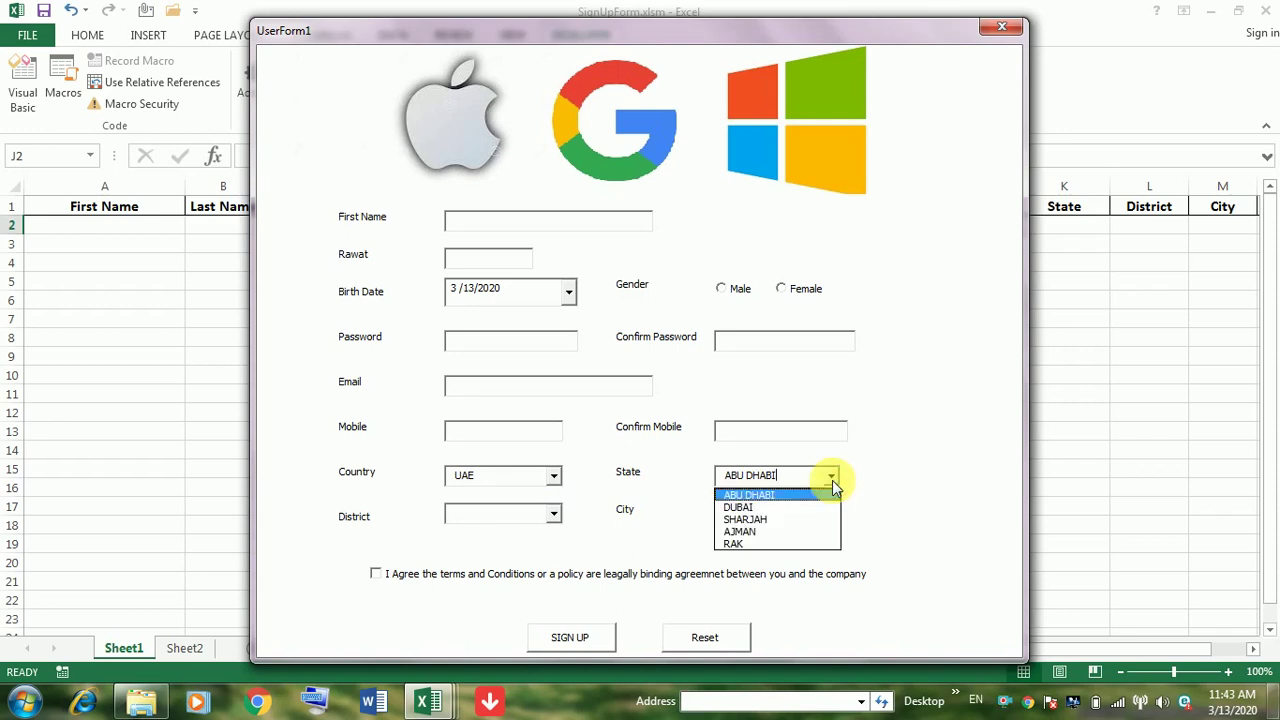
click(740, 503)
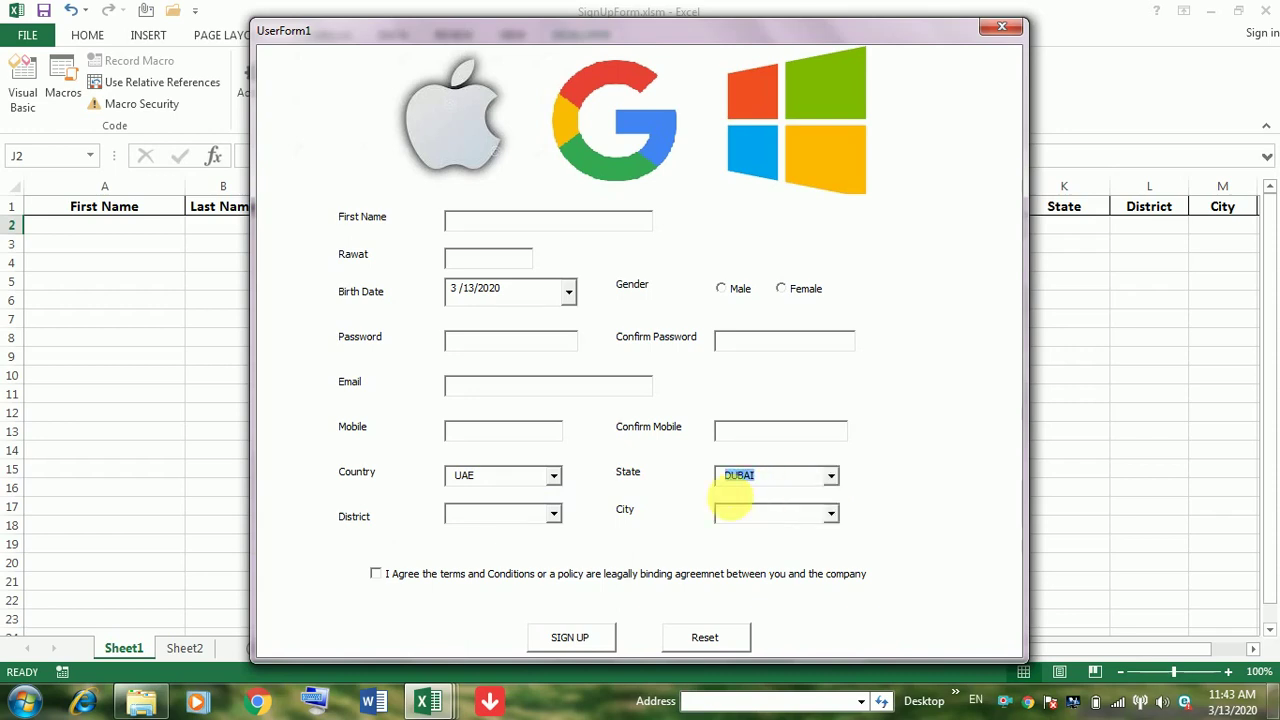
click(552, 514)
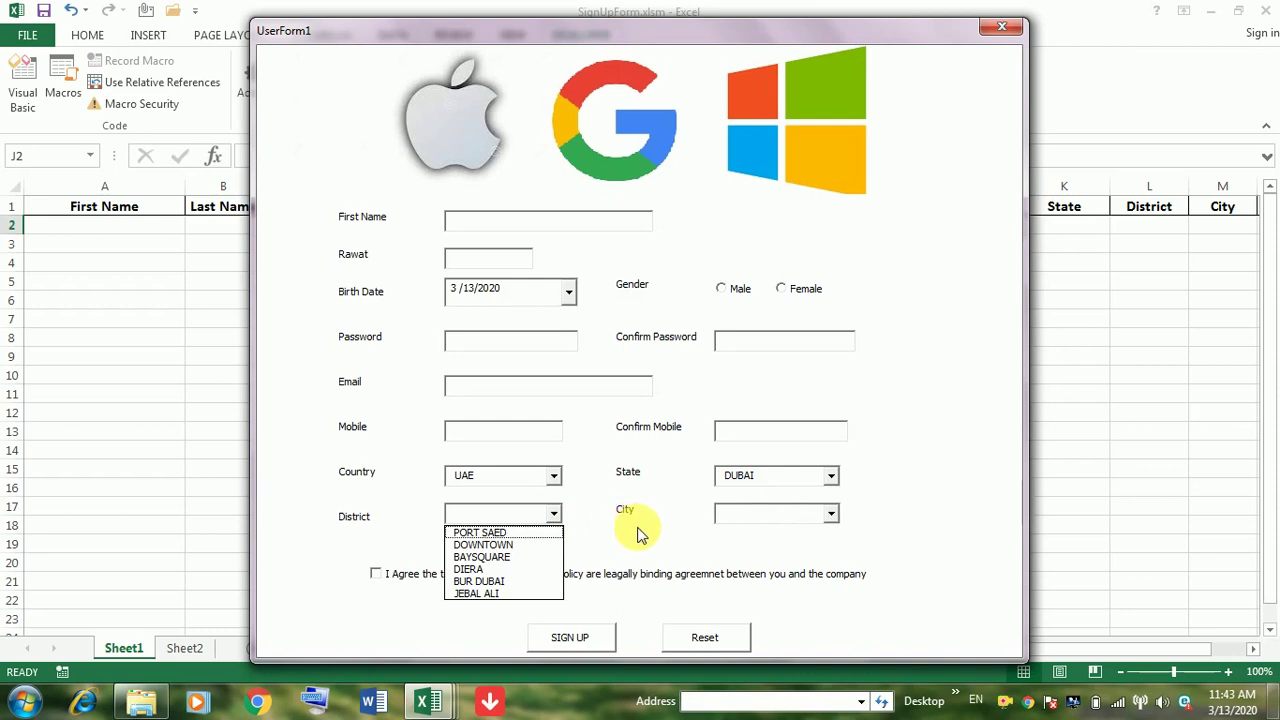
click(831, 477)
click(783, 497)
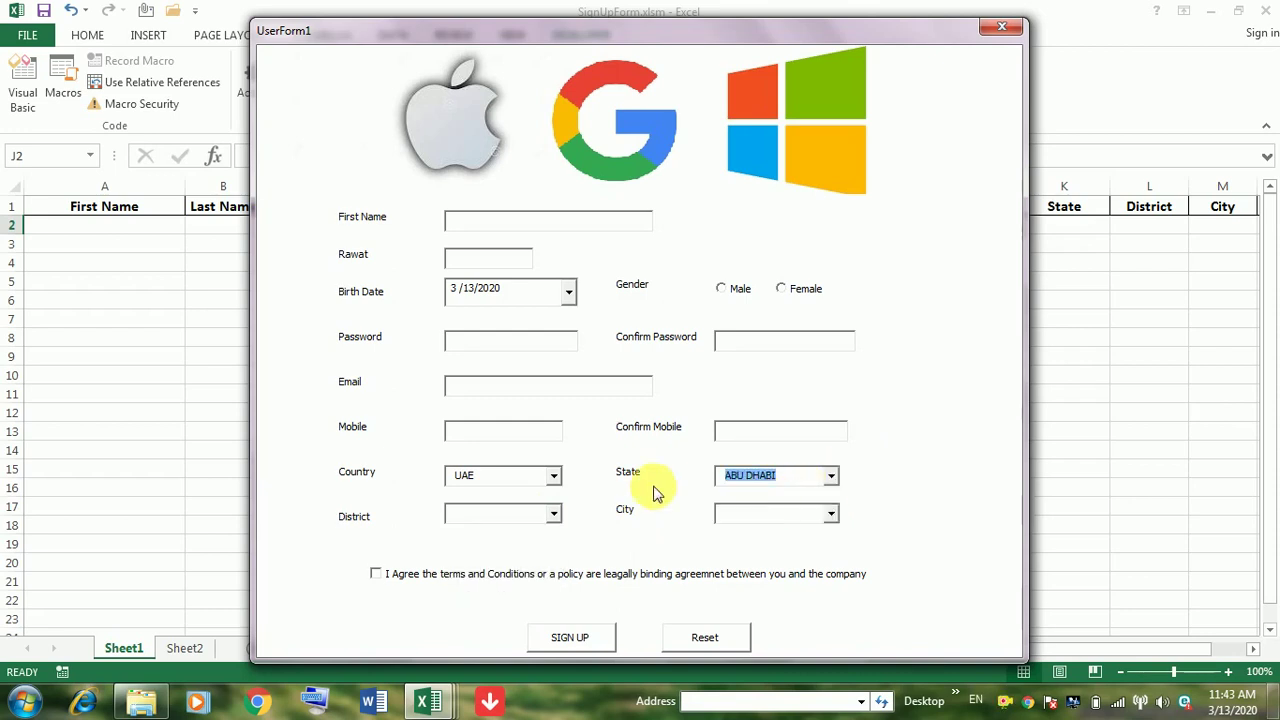
click(555, 515)
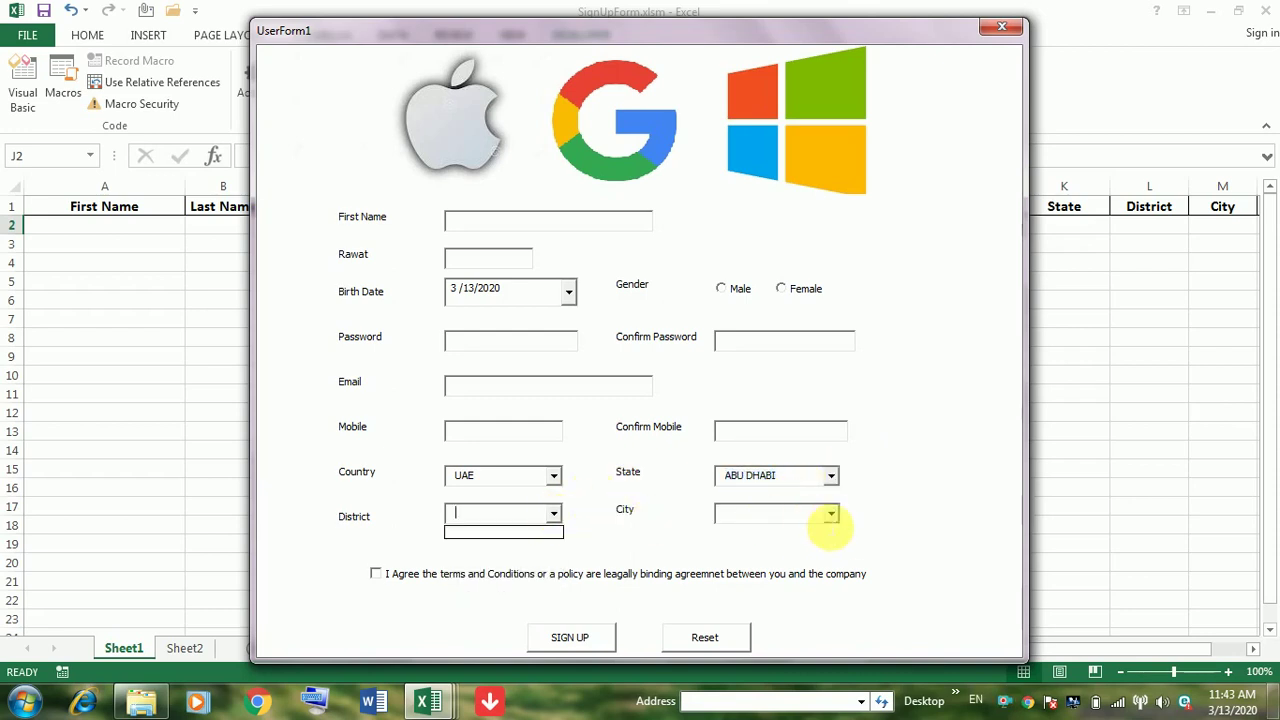
click(831, 514)
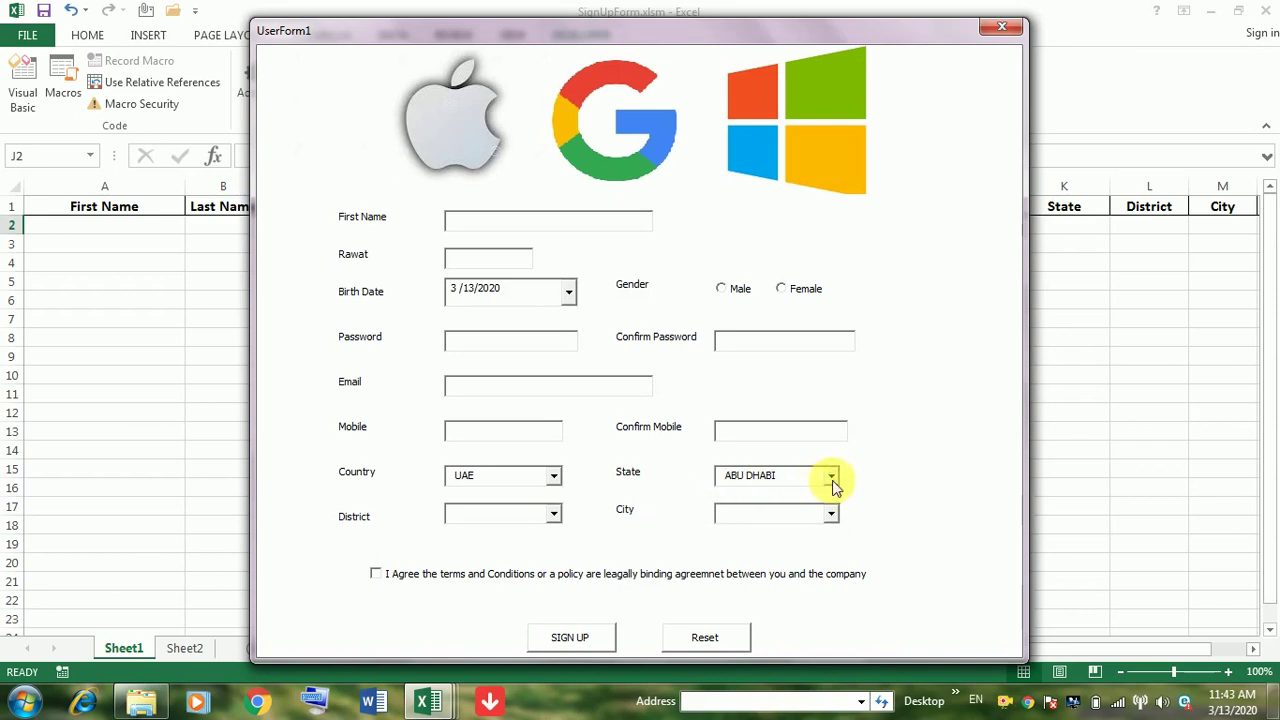
Choose DUBAI with district PORT SAED, then DOWNTOWN, finding the City list empty.
click(831, 477)
click(755, 508)
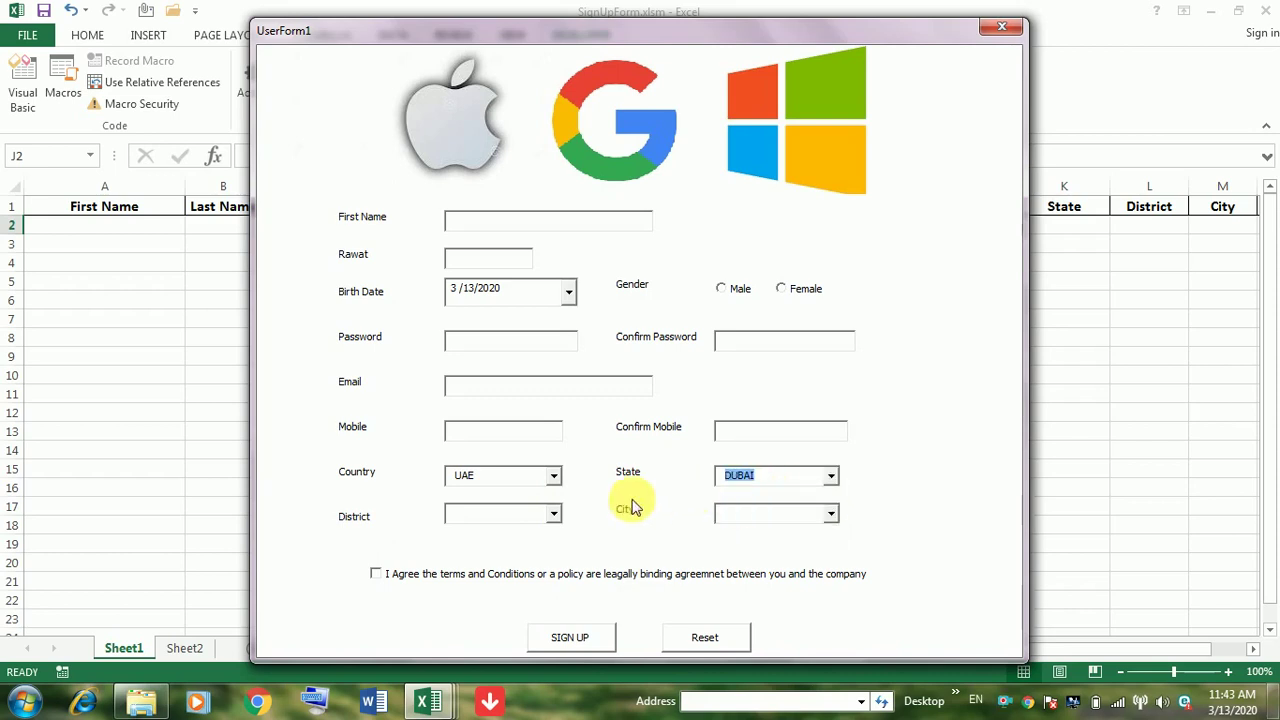
click(545, 515)
click(510, 532)
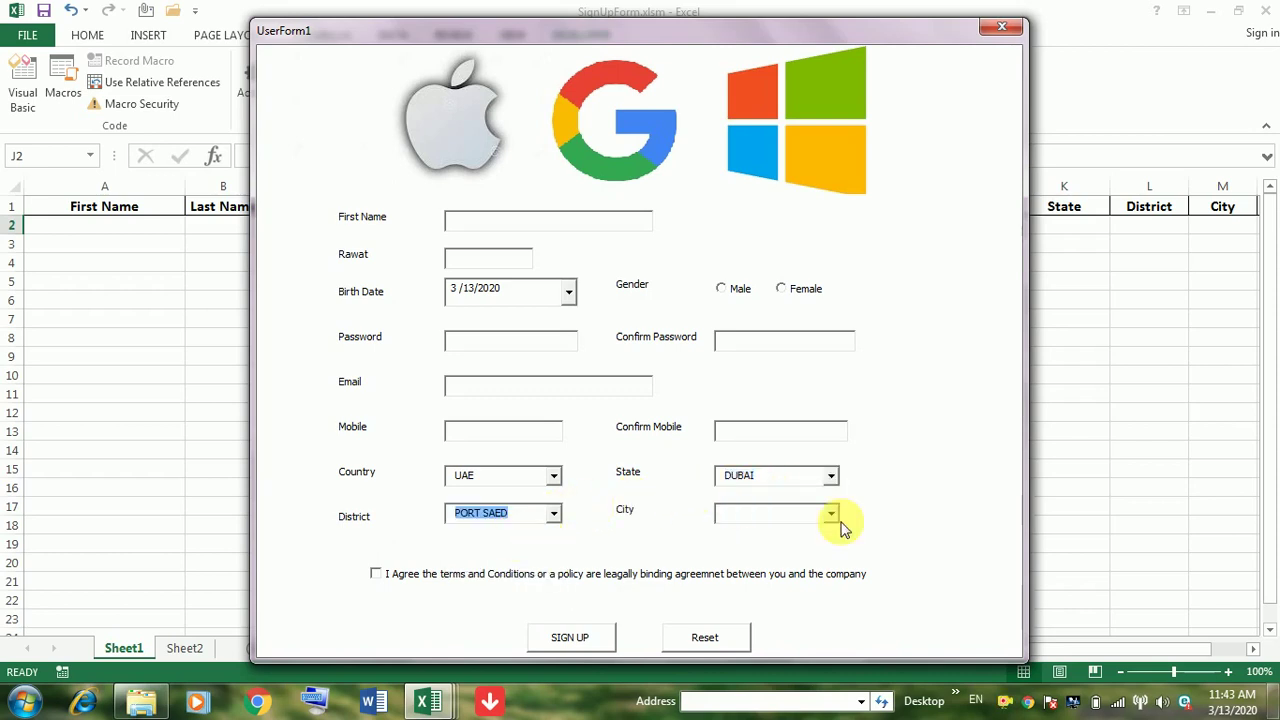
click(831, 514)
click(831, 514)
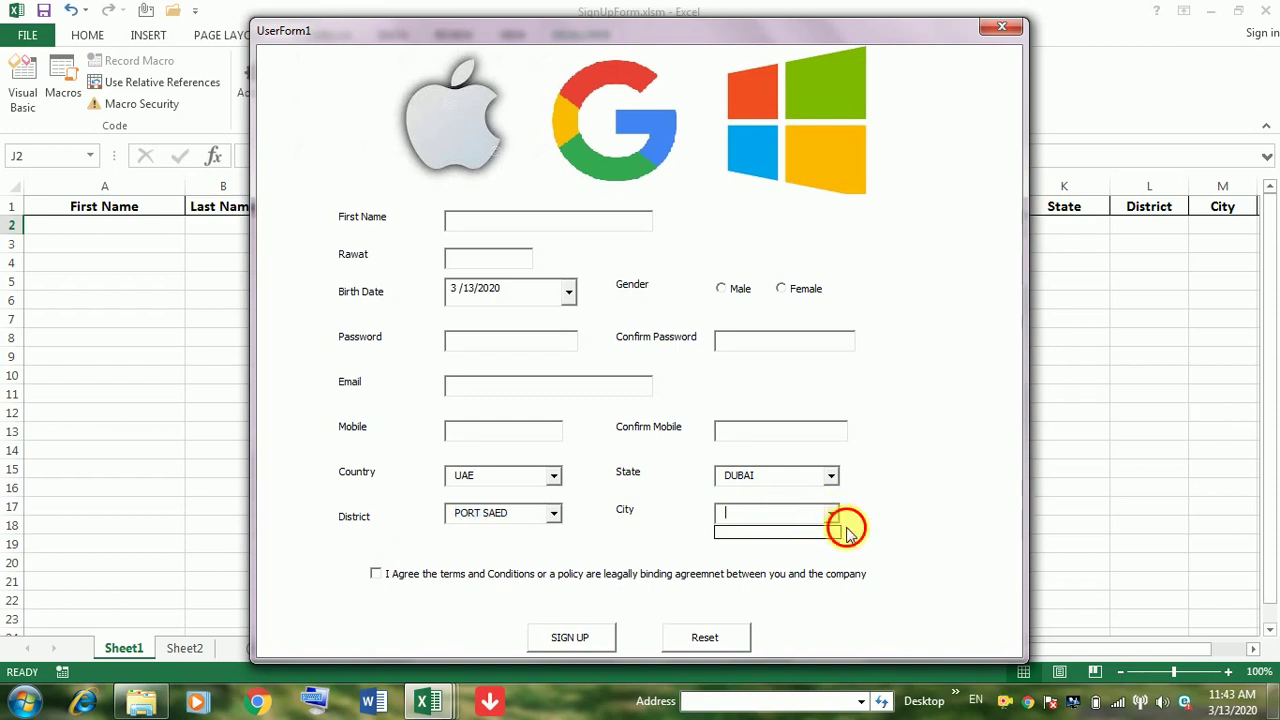
click(553, 513)
click(506, 545)
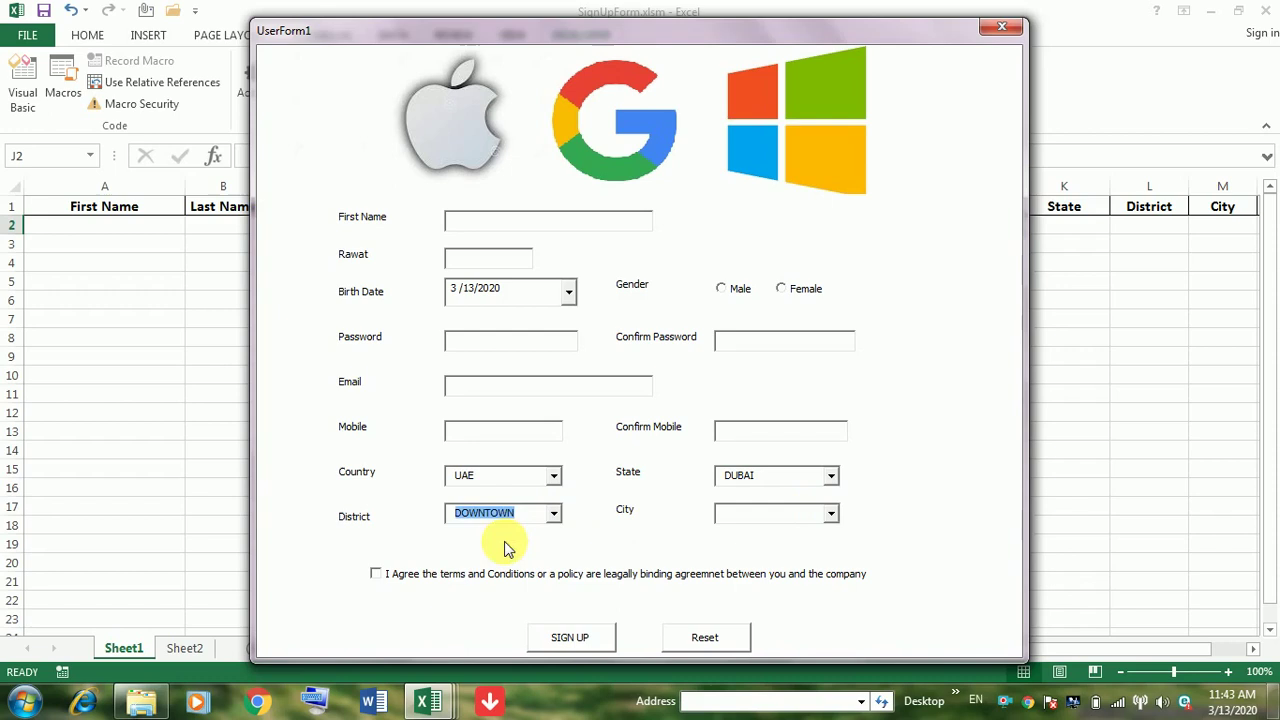
Recheck the still-empty City list for DOWNTOWN, then close the running form.
click(831, 513)
click(831, 514)
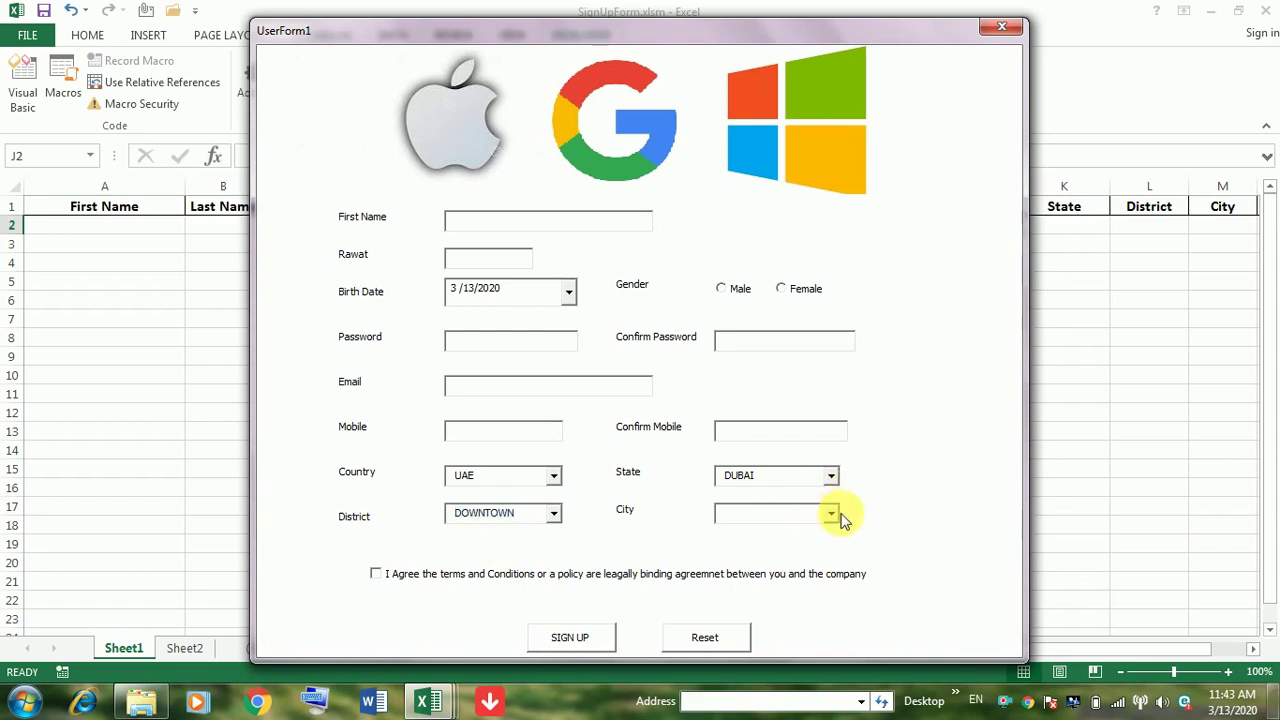
click(831, 514)
click(783, 535)
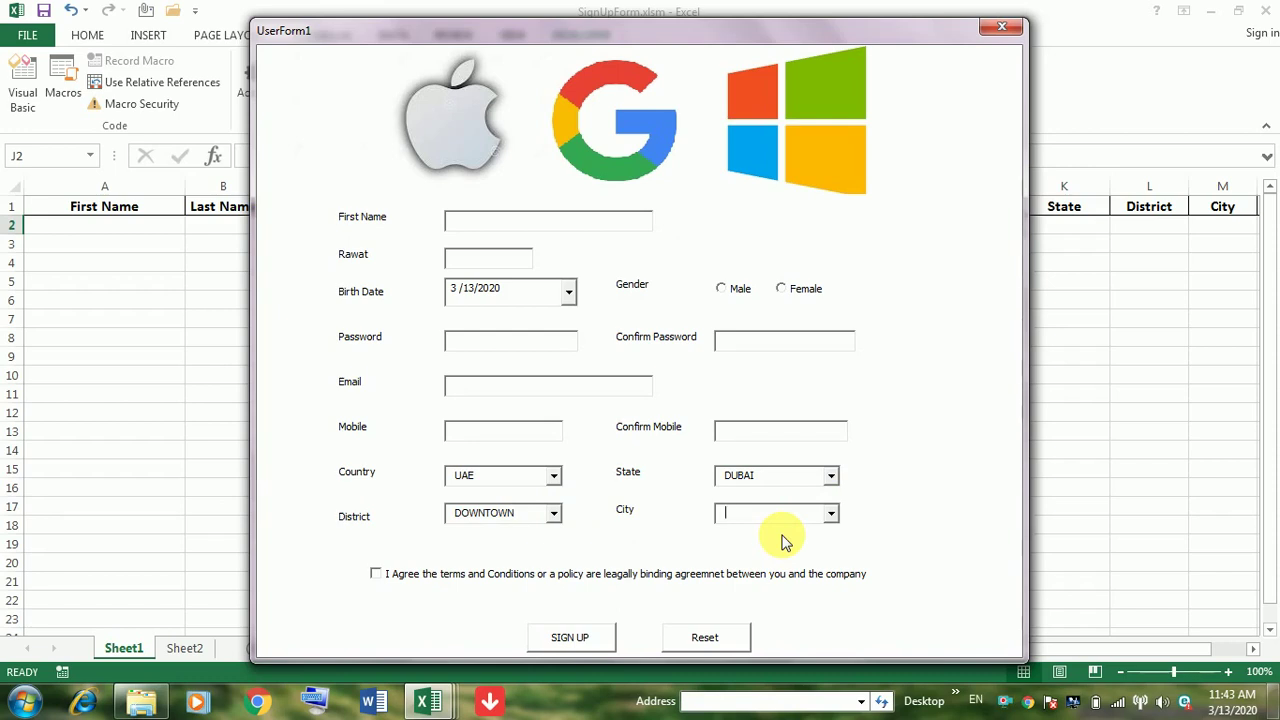
click(831, 516)
click(764, 537)
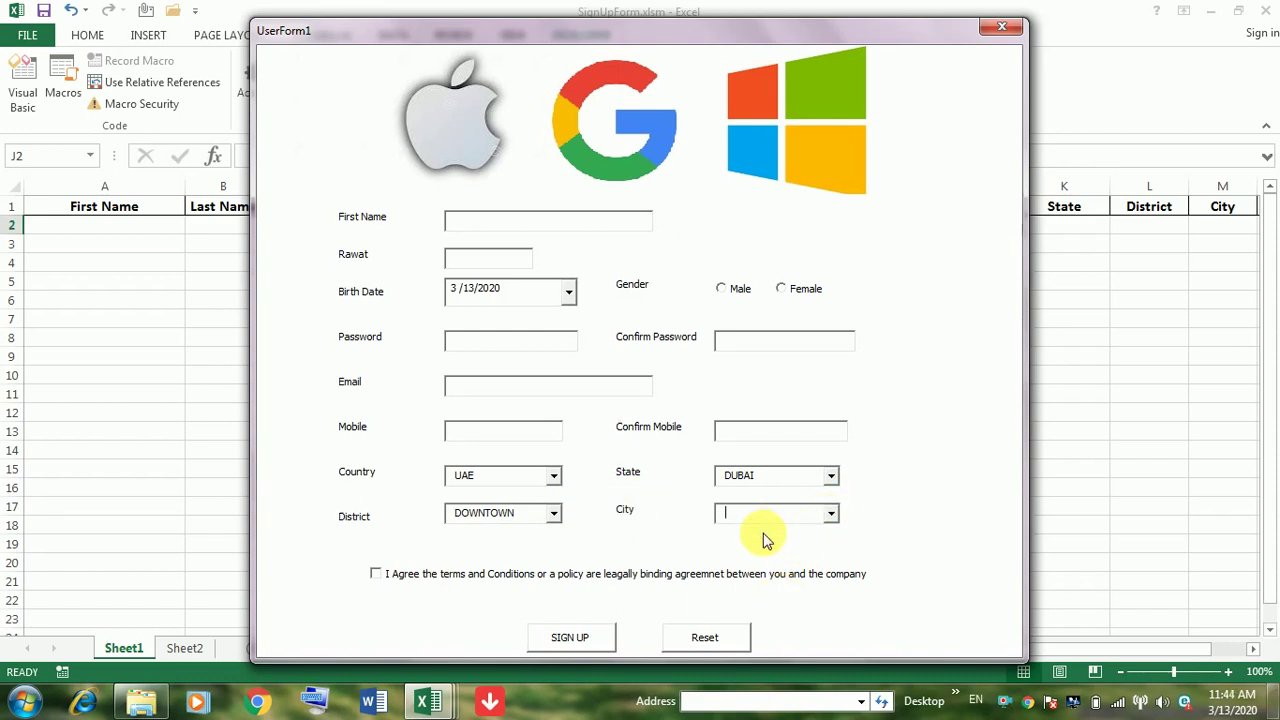
click(832, 516)
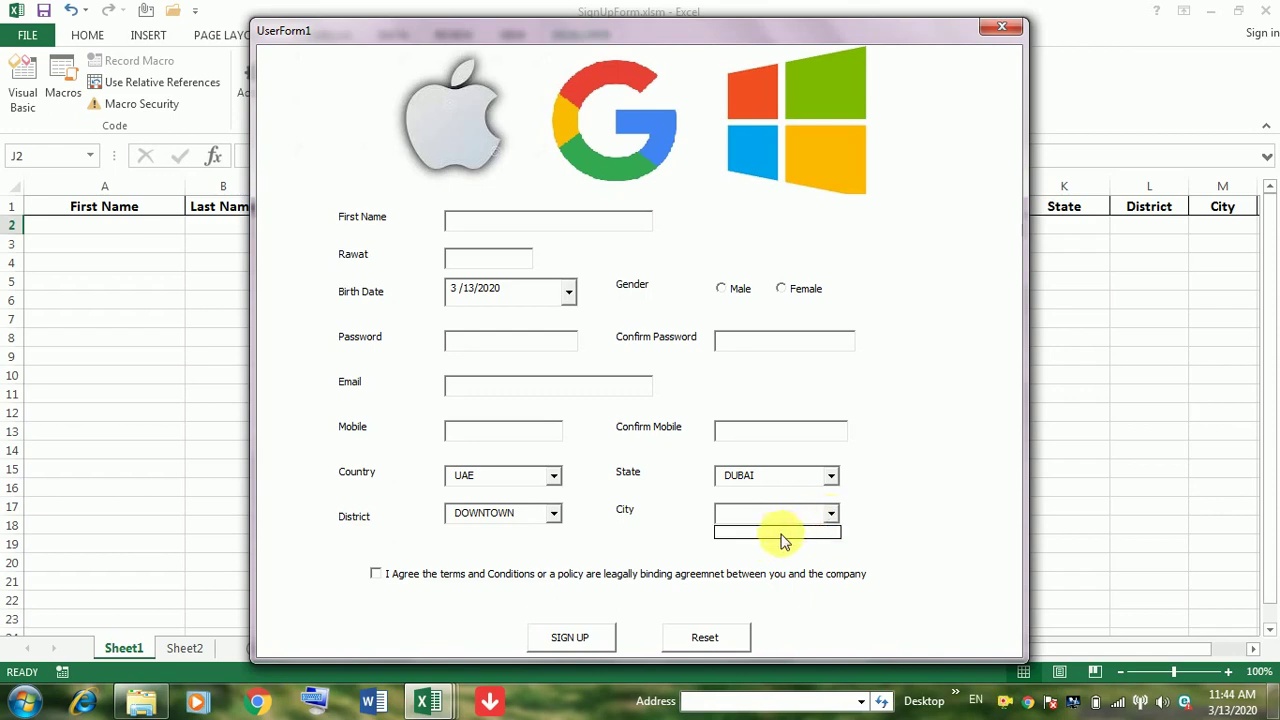
click(777, 534)
click(830, 515)
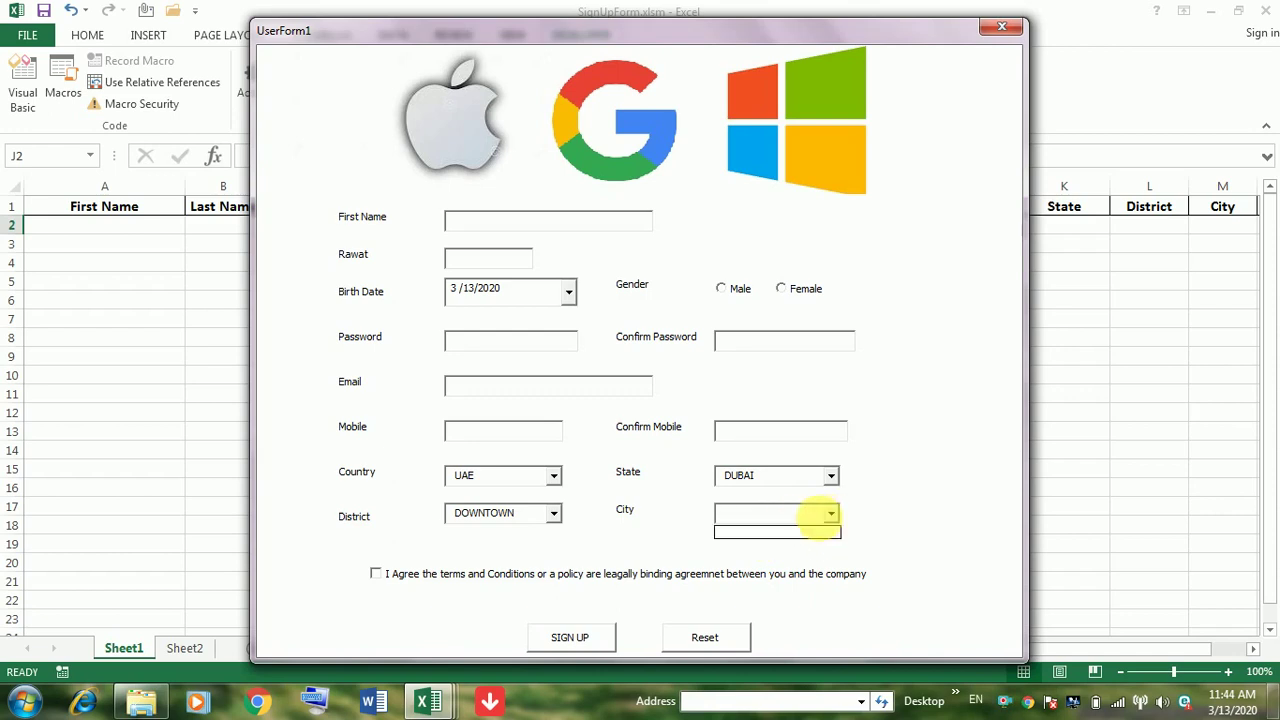
click(658, 540)
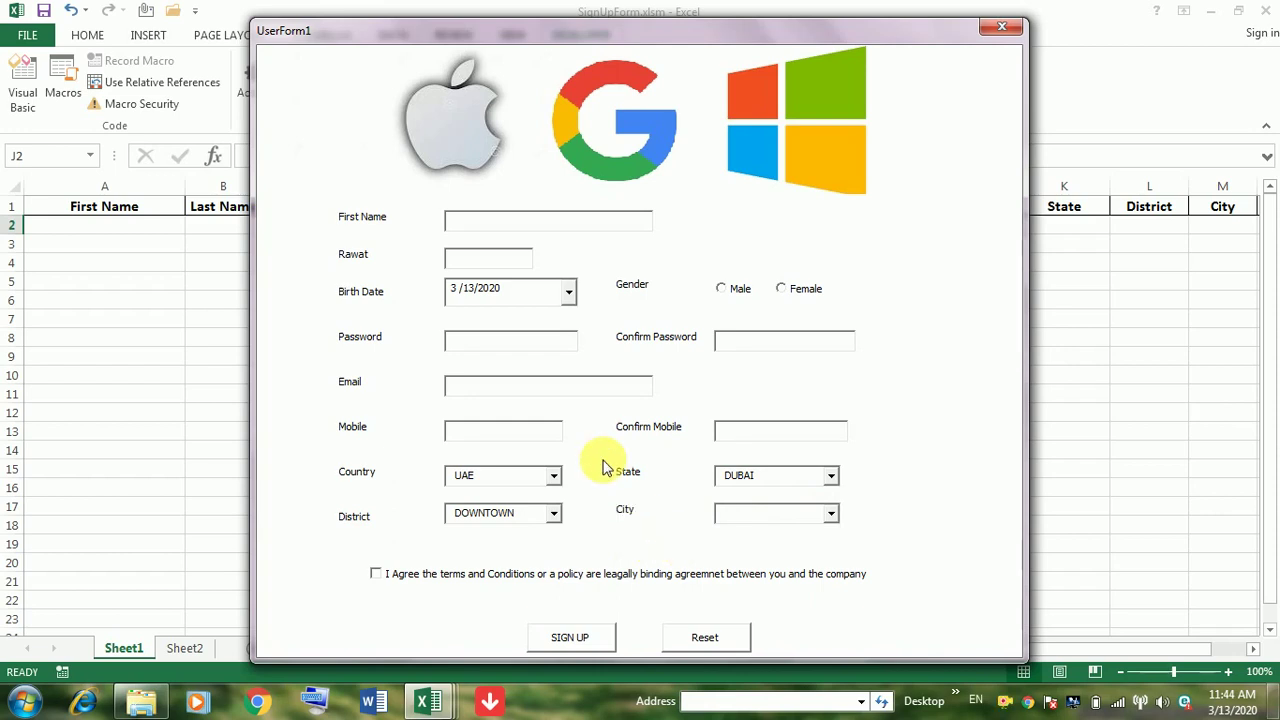
click(1002, 26)
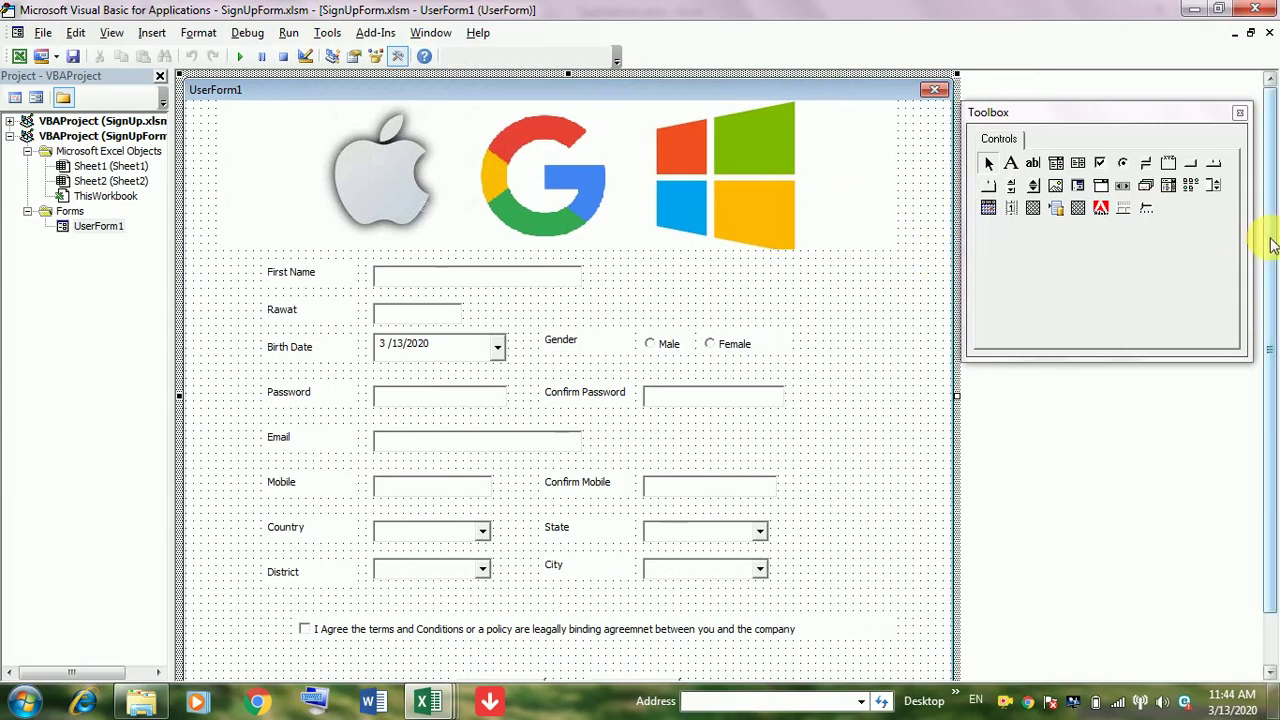
Open UserForm1's code from the designer and scroll to the ComboBox2 and ComboBox3 Change procedures.
drag(1270, 253, 1270, 305)
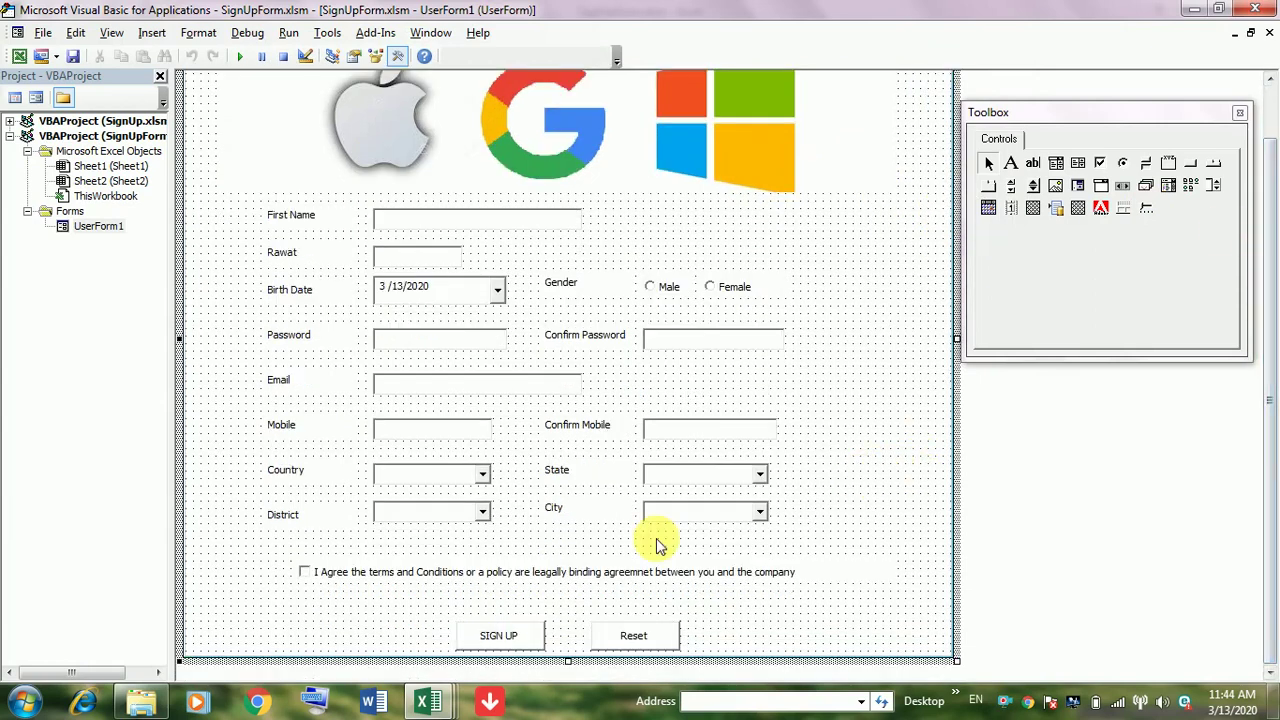
click(496, 636)
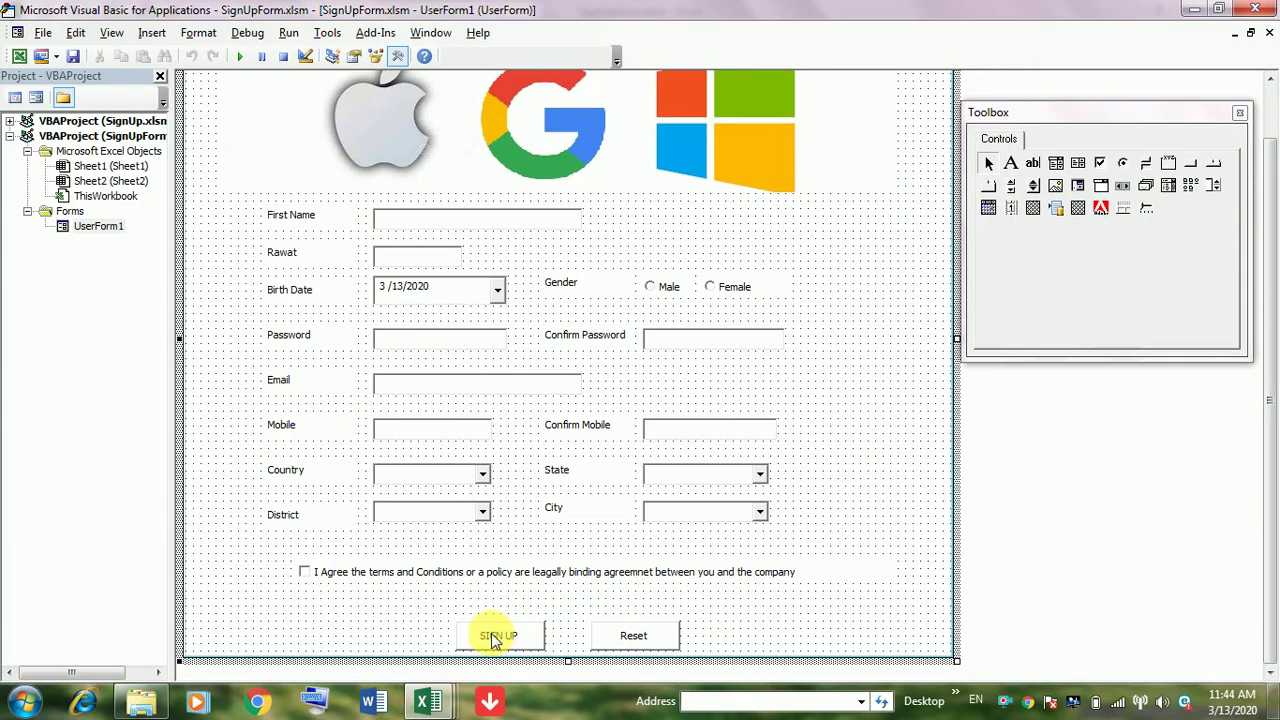
double_click(672, 513)
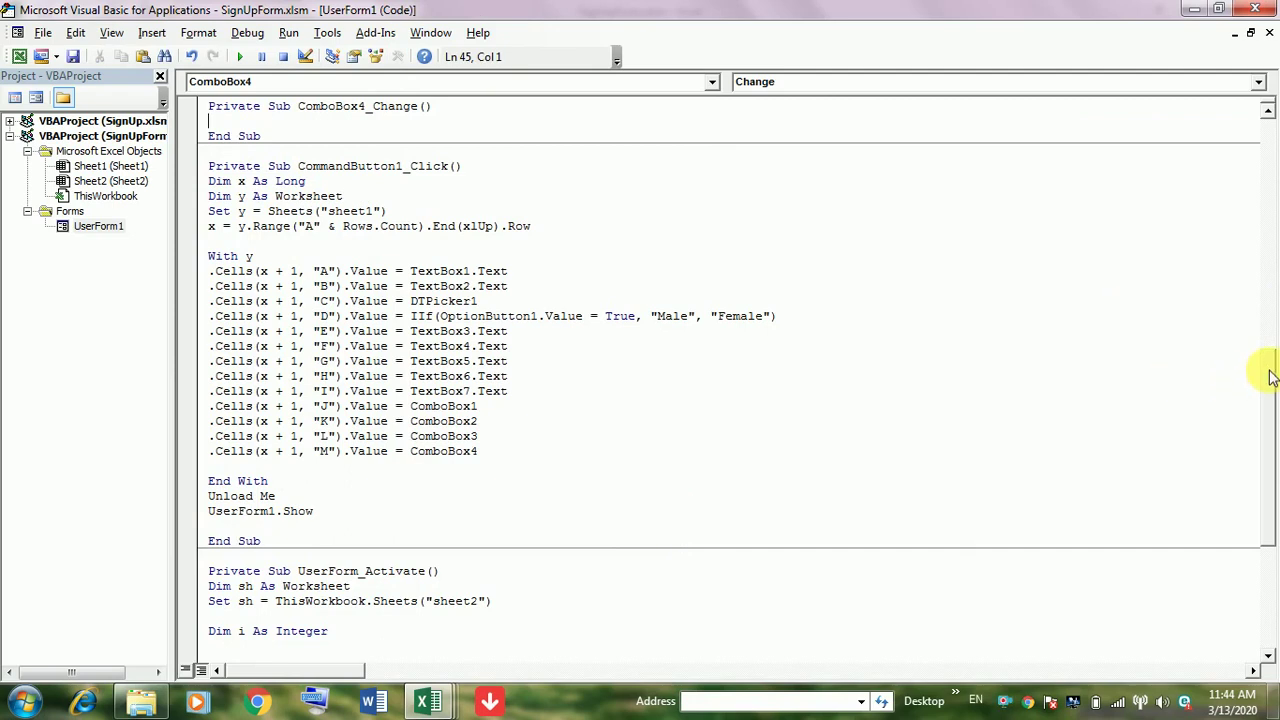
drag(1270, 378, 1248, 170)
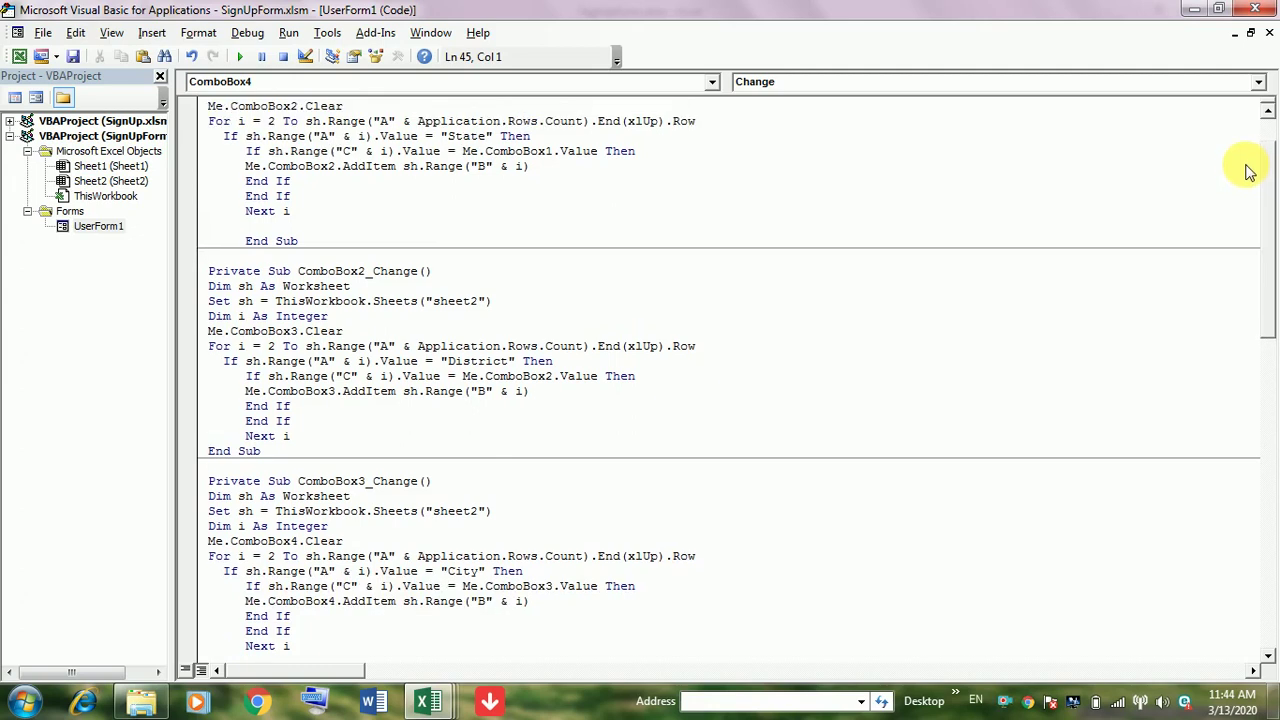
drag(1248, 170, 1248, 183)
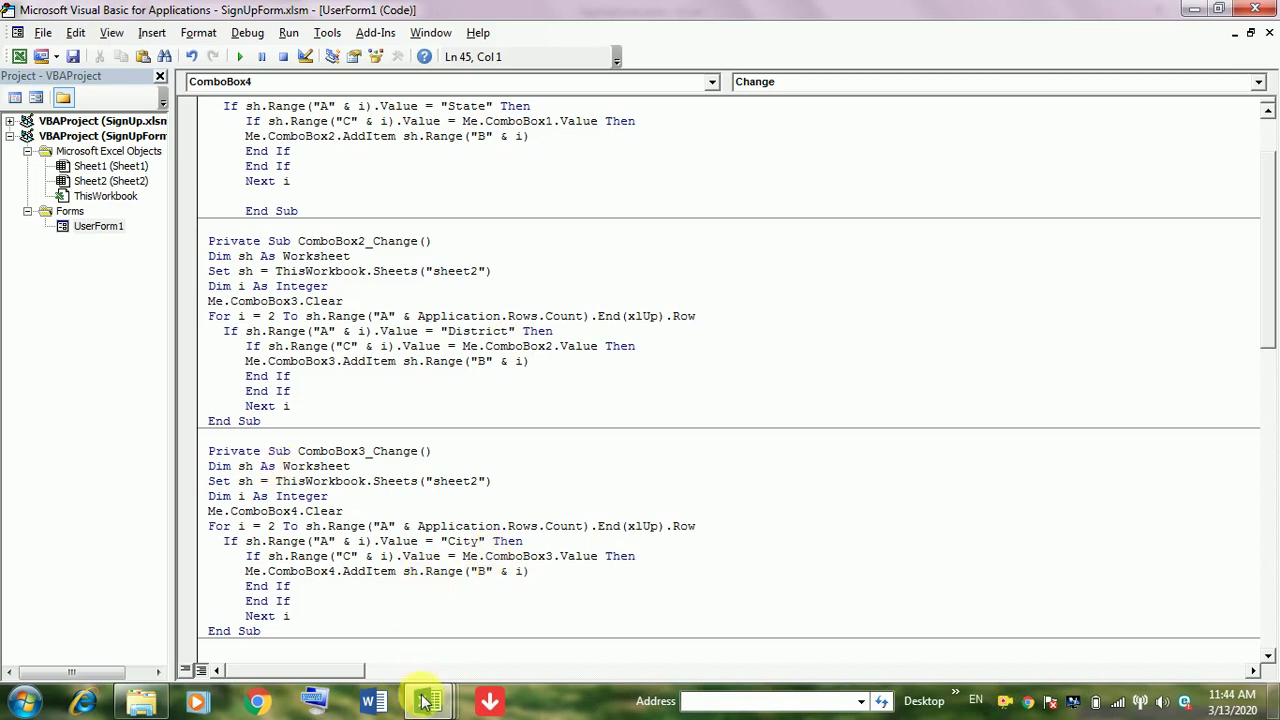
mouse_move(426, 700)
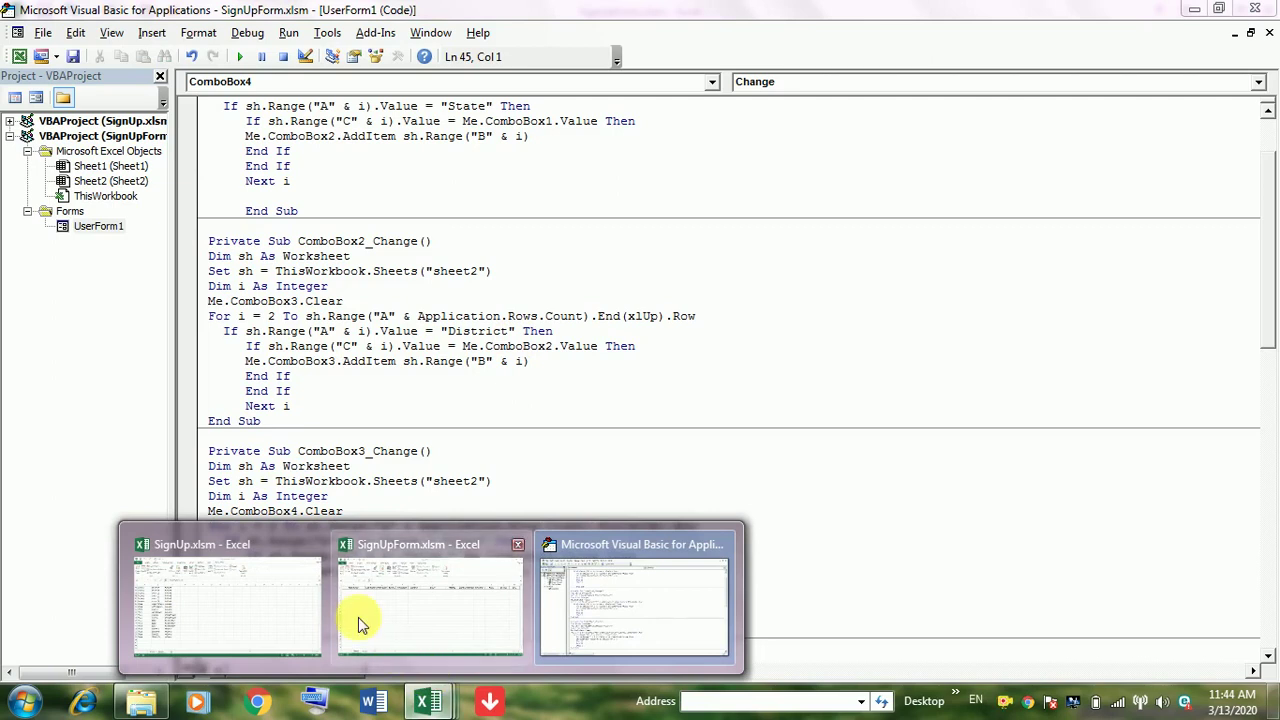
Check Sheet2's city-level entries in A43:A55, labelled Place, then return to the VBA editor.
click(408, 592)
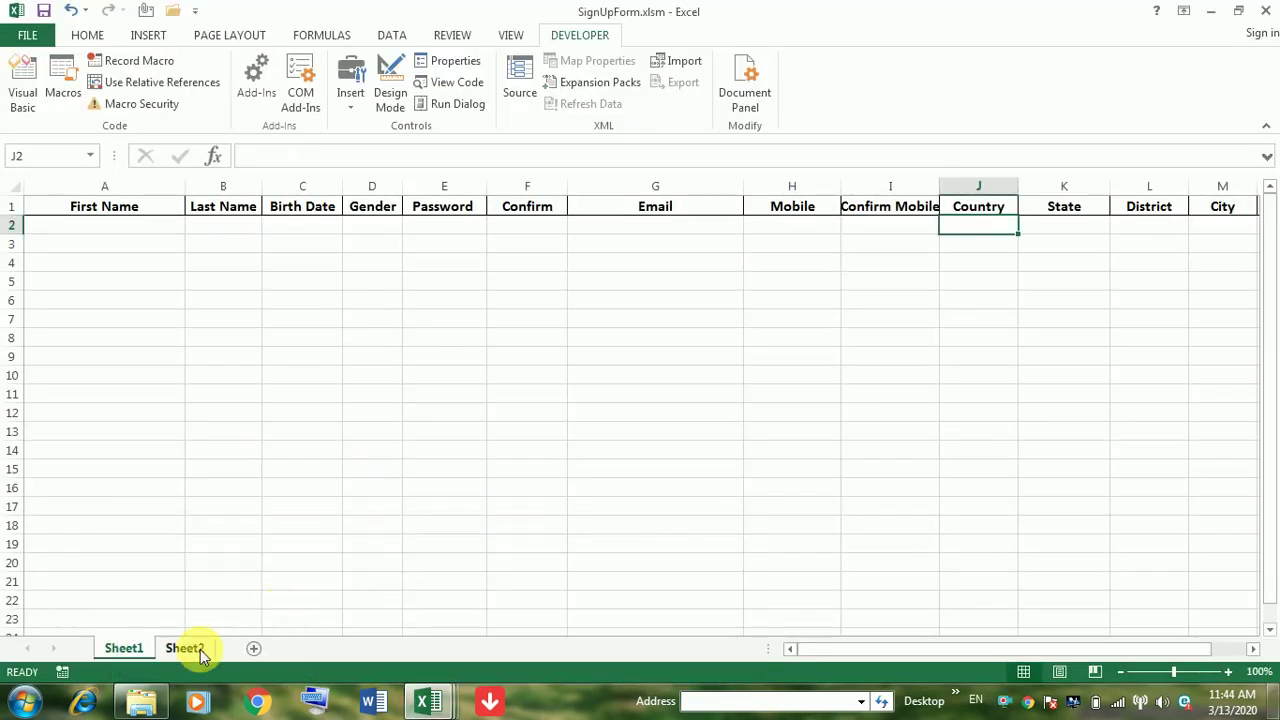
click(199, 650)
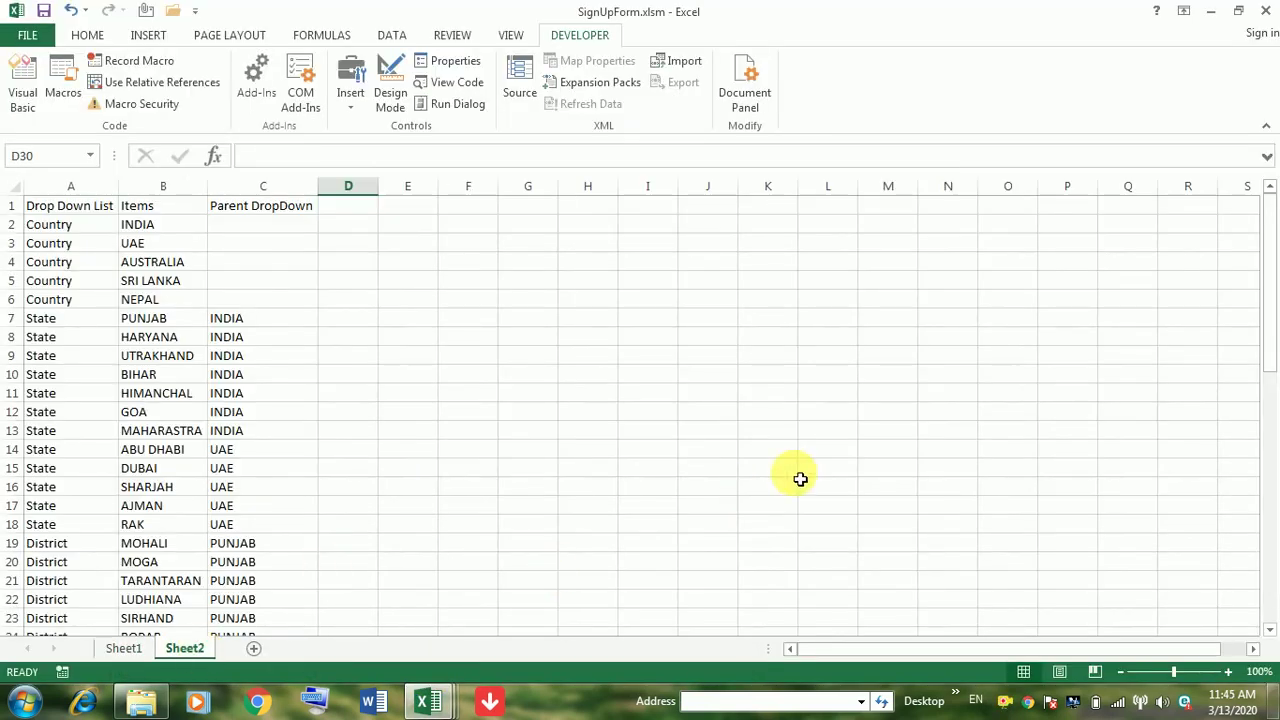
drag(1270, 340, 1270, 618)
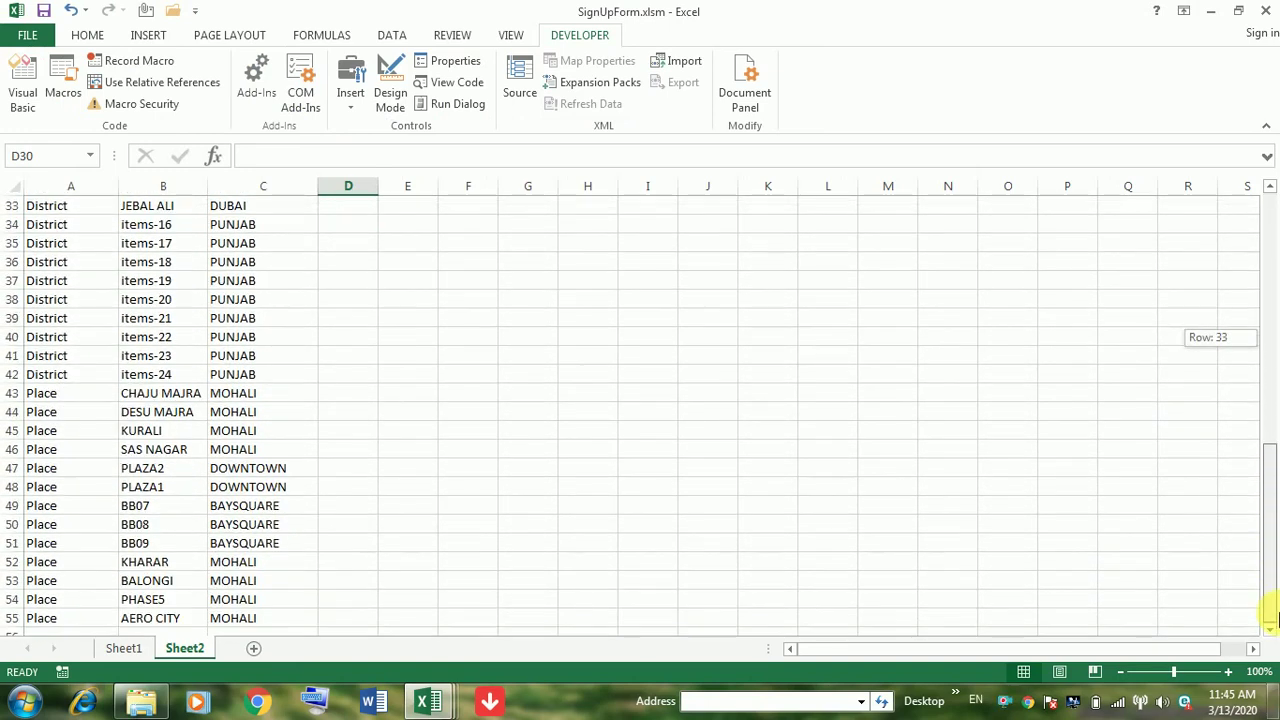
click(66, 394)
drag(66, 394, 66, 618)
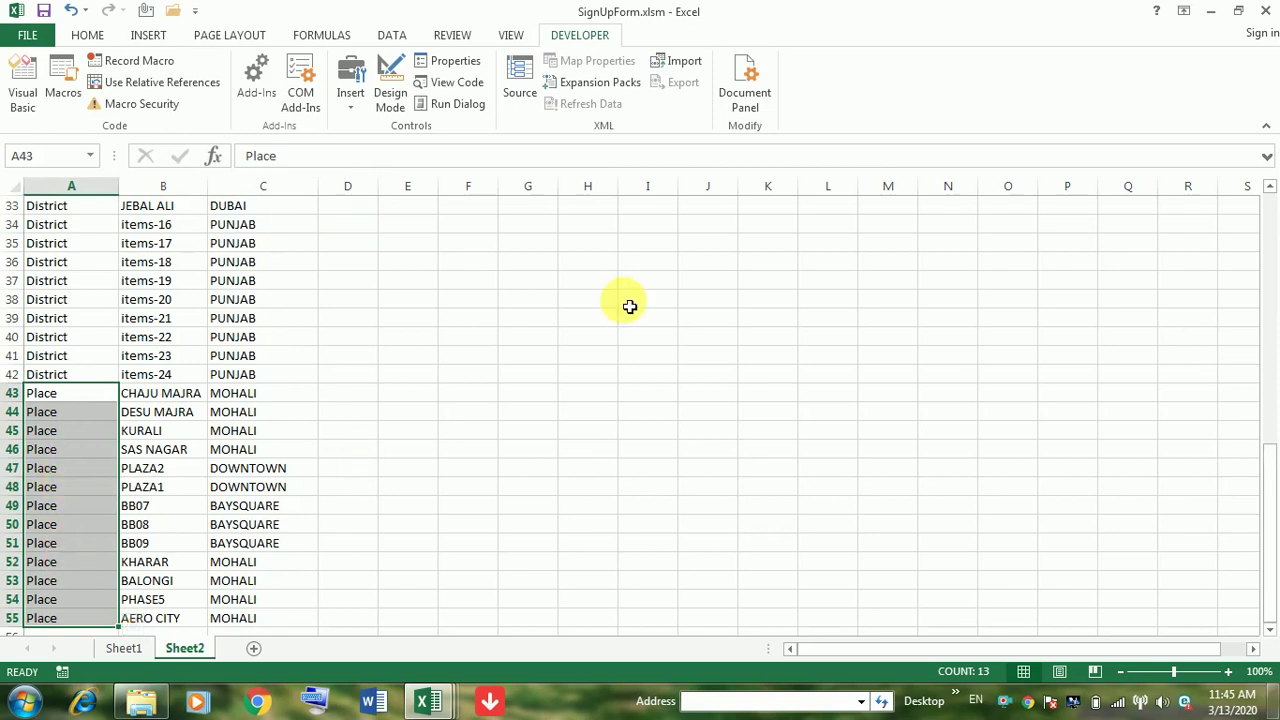
click(428, 700)
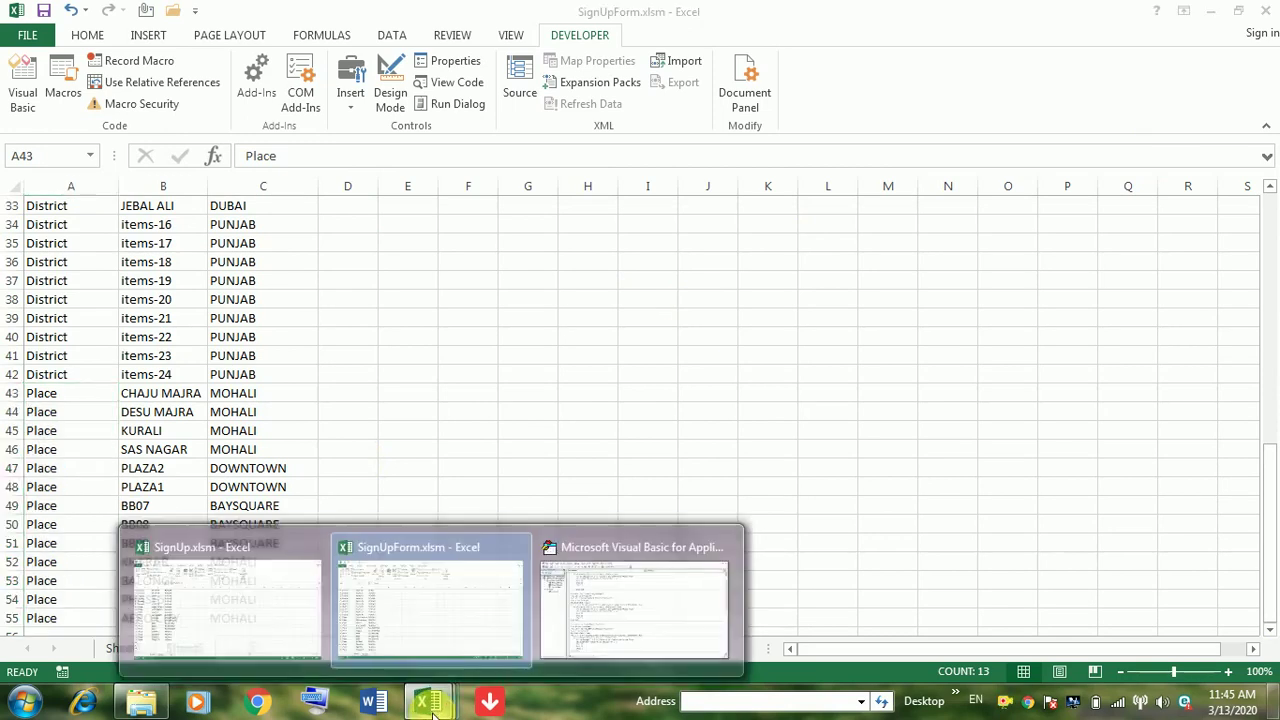
click(616, 634)
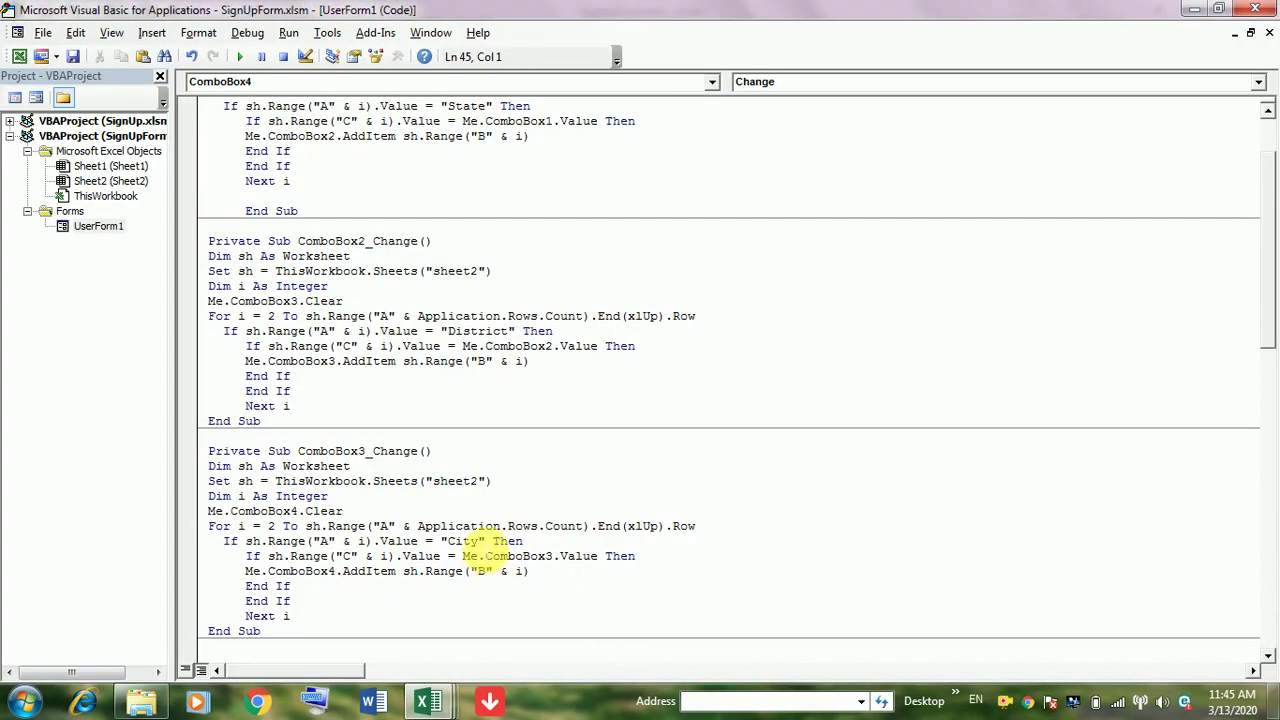
Change the ComboBox3_Change filter label from "City" to "Place".
key(BackSpace)
key(BackSpace)
key(BackSpace)
key(BackSpace)
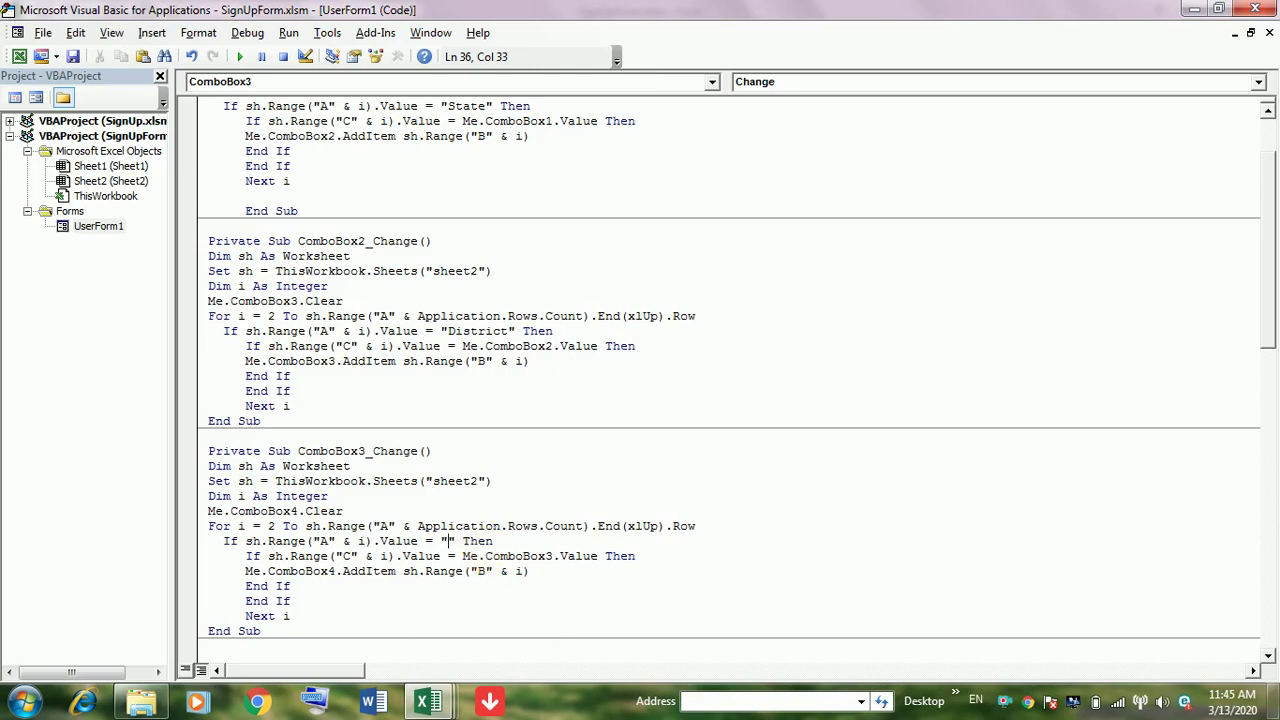
text(Place)
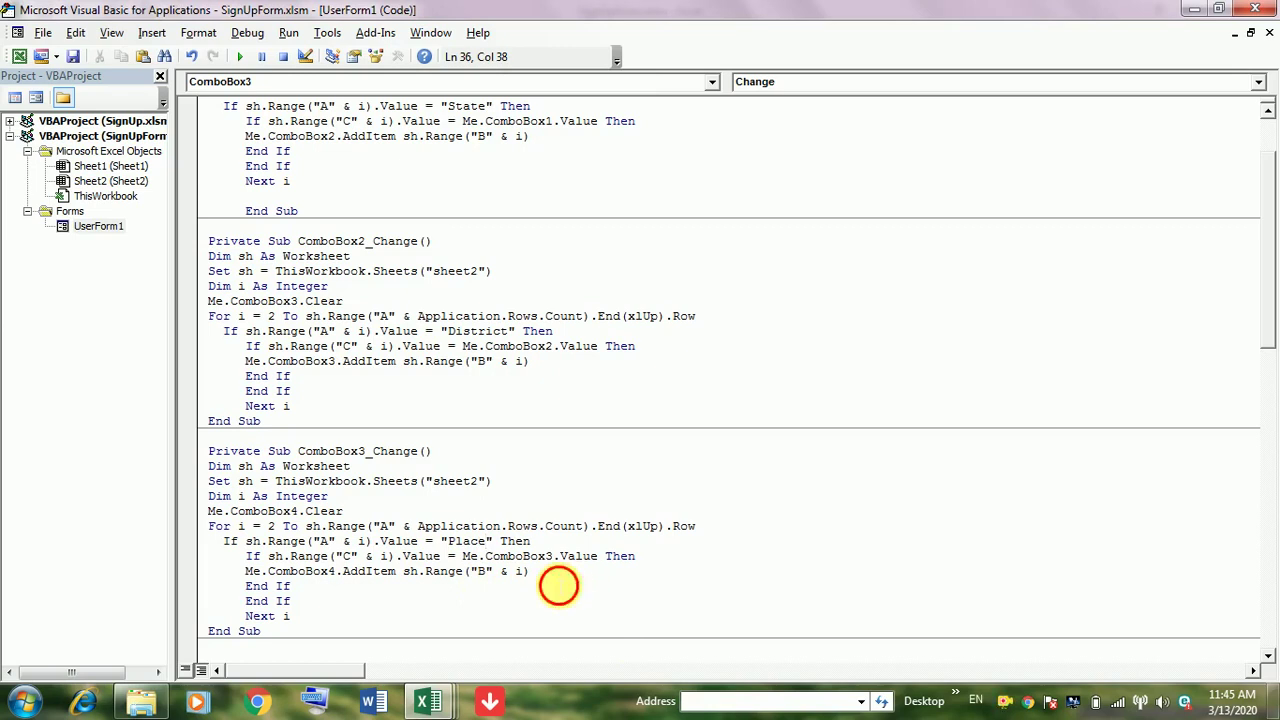
click(540, 571)
drag(487, 541, 456, 543)
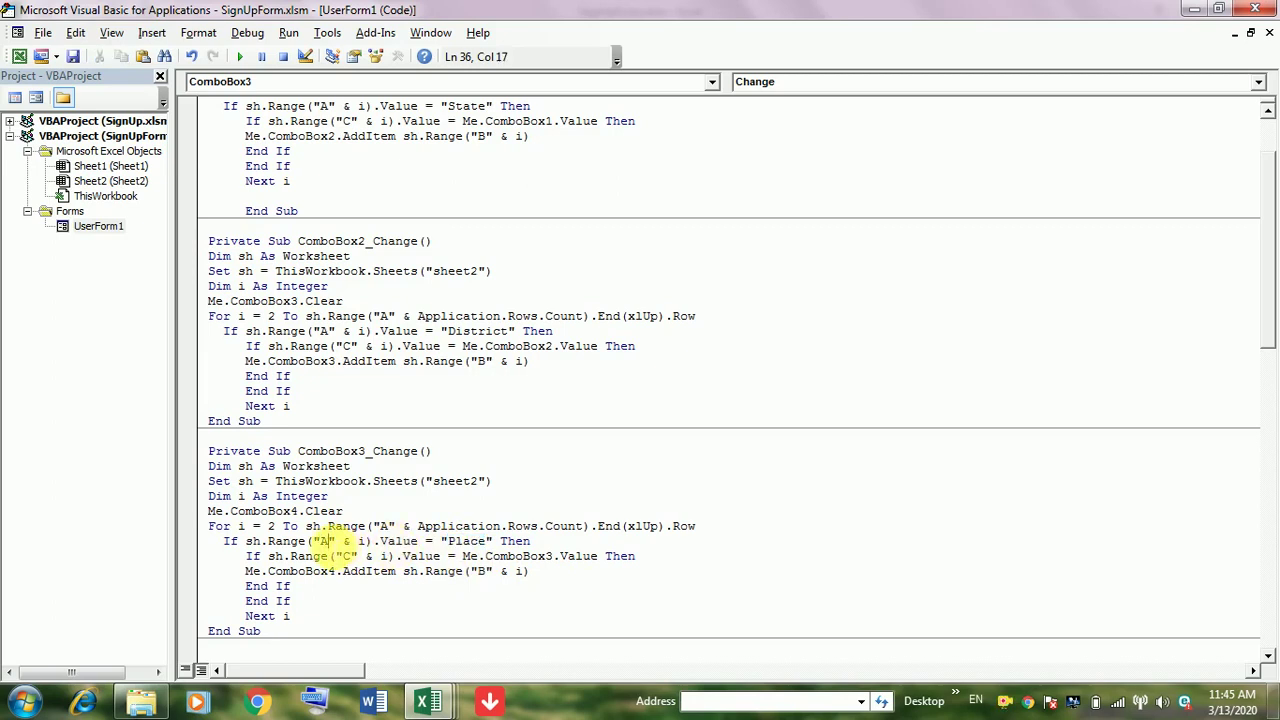
drag(328, 541, 320, 541)
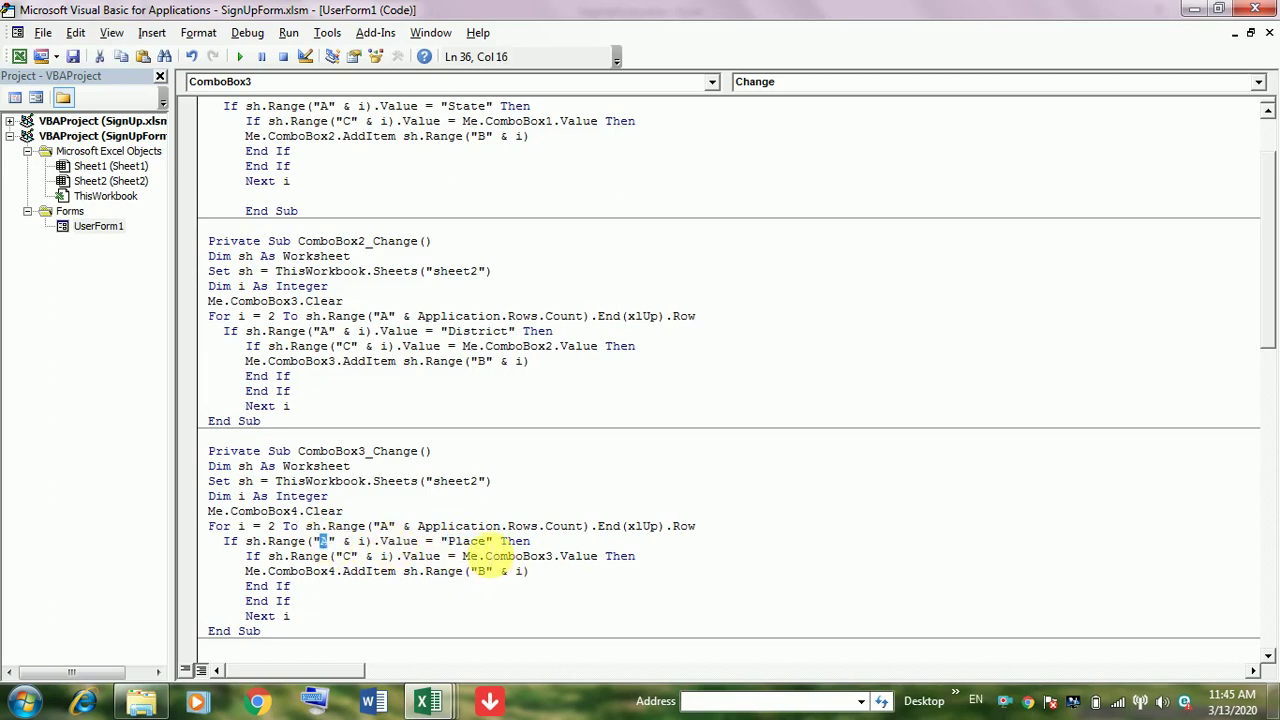
click(485, 541)
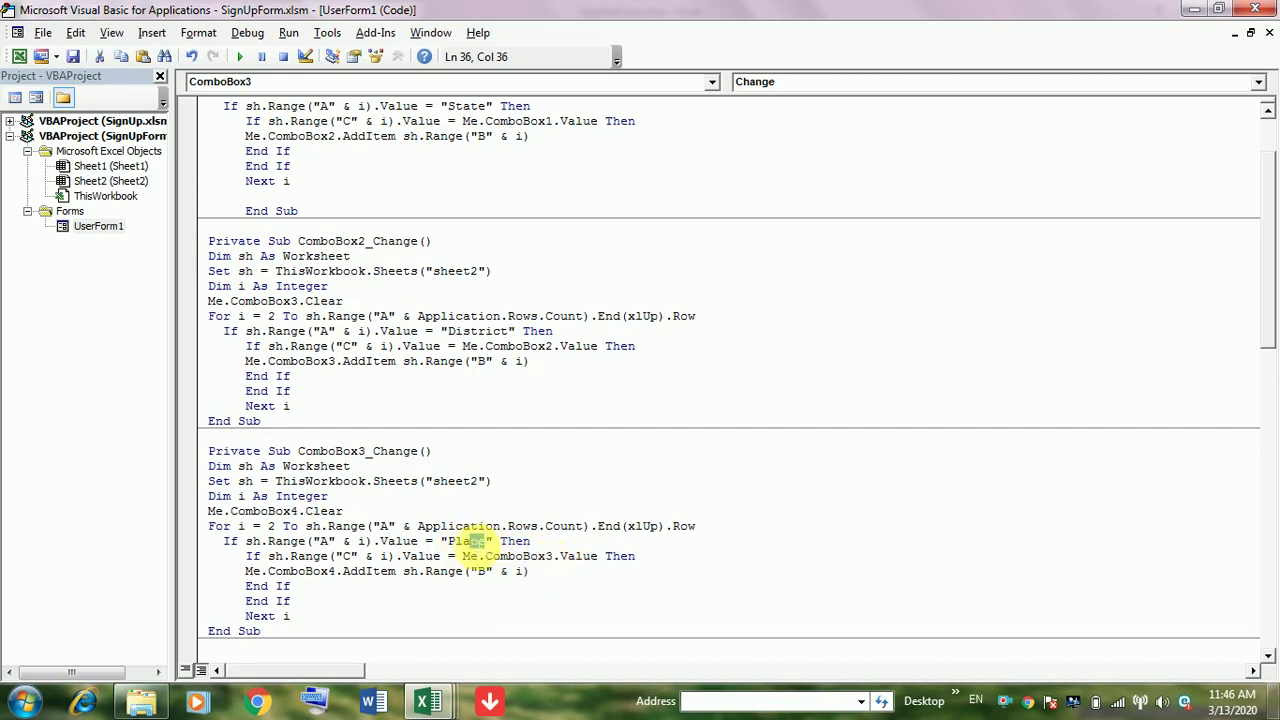
drag(487, 541, 449, 541)
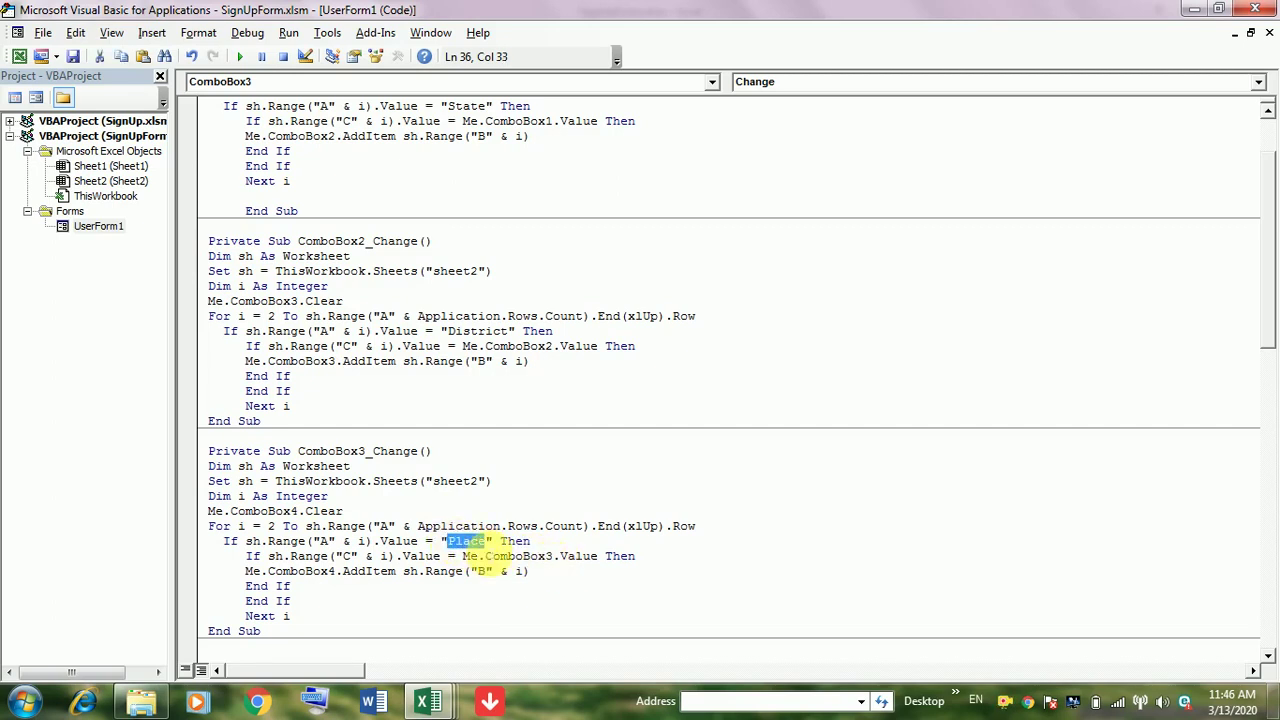
Save the VBA project, accept the privacy warning, and run the sign-up form.
click(74, 57)
click(600, 394)
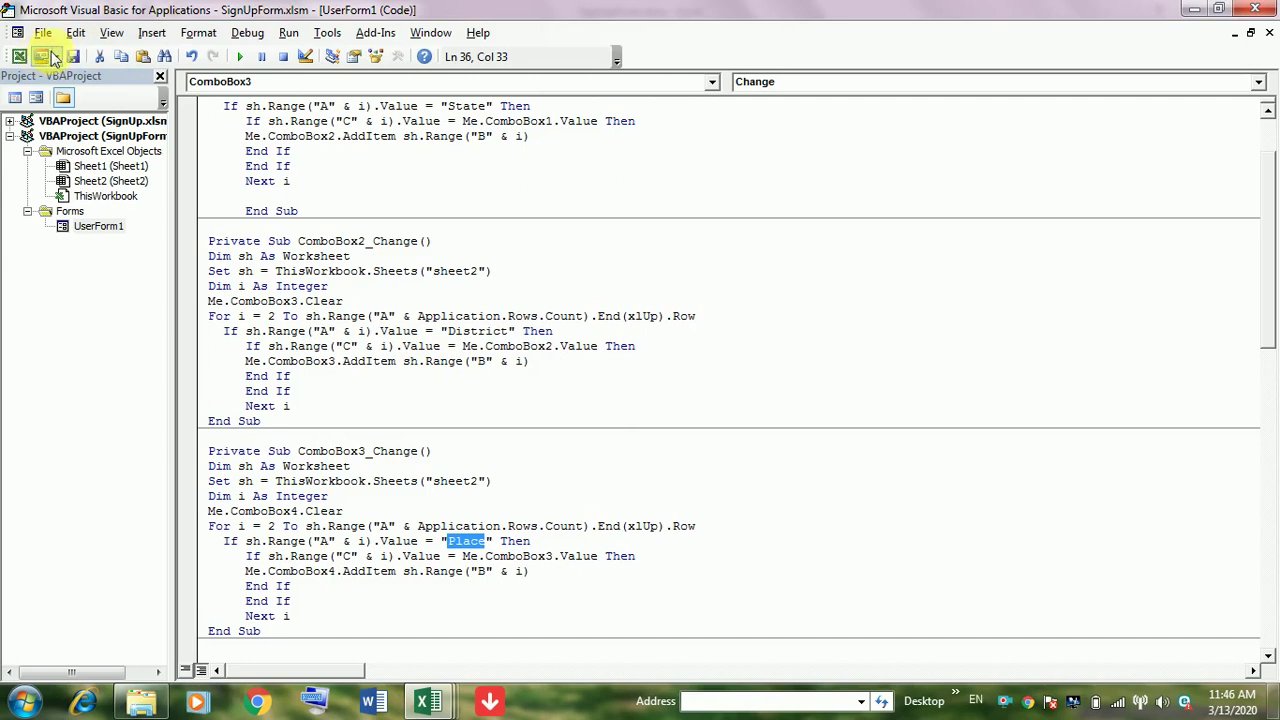
click(242, 57)
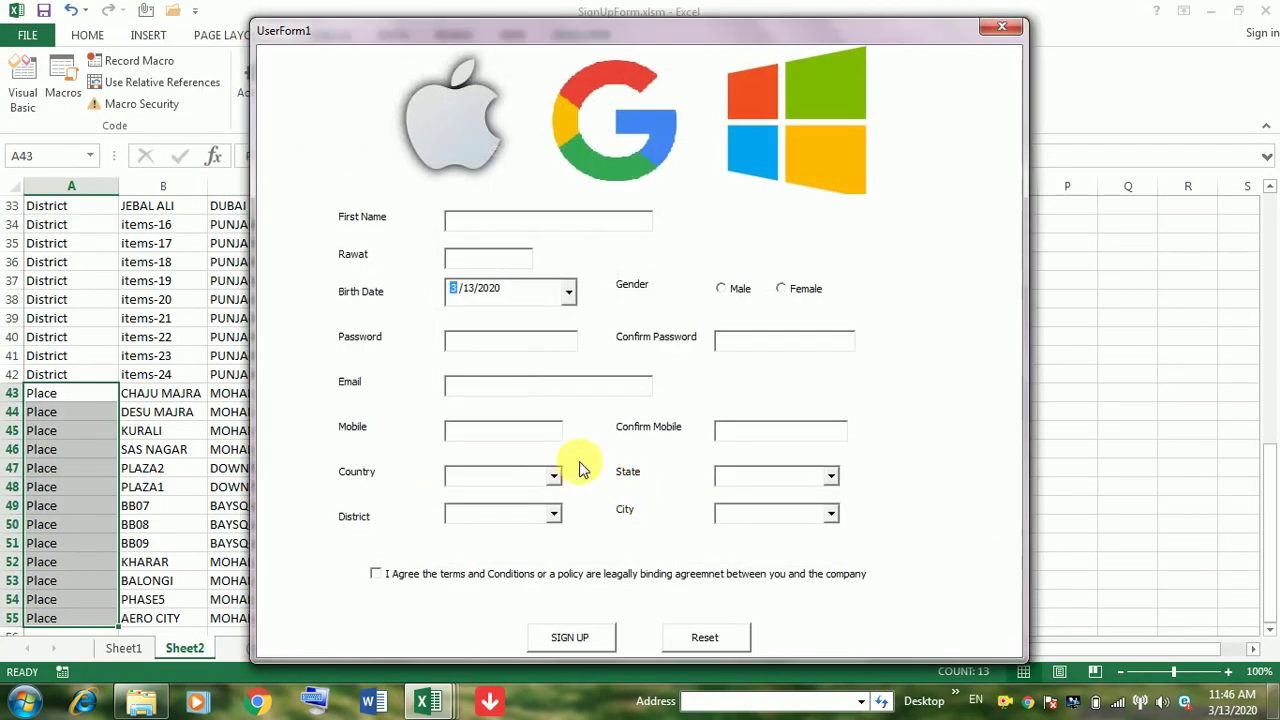
Test the form with INDIA, PUNJAB, MOHALI and CHAJU MAJRA.
click(555, 478)
click(512, 494)
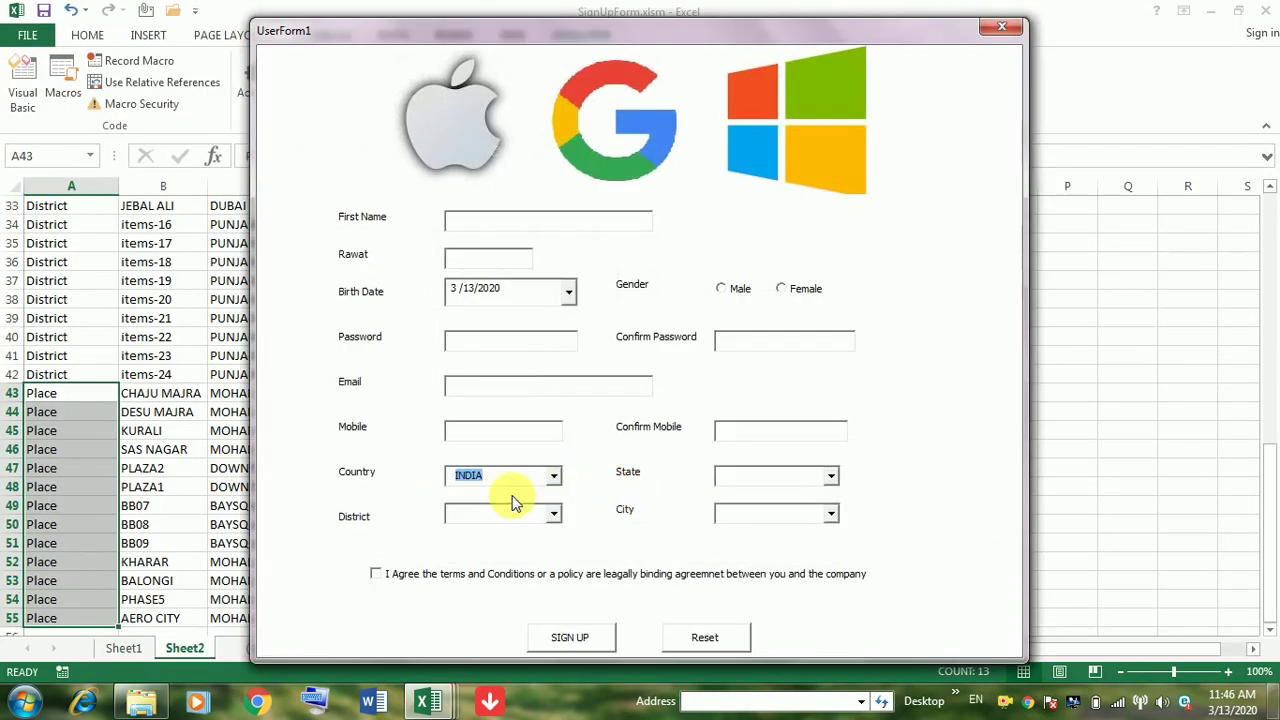
click(830, 478)
click(788, 494)
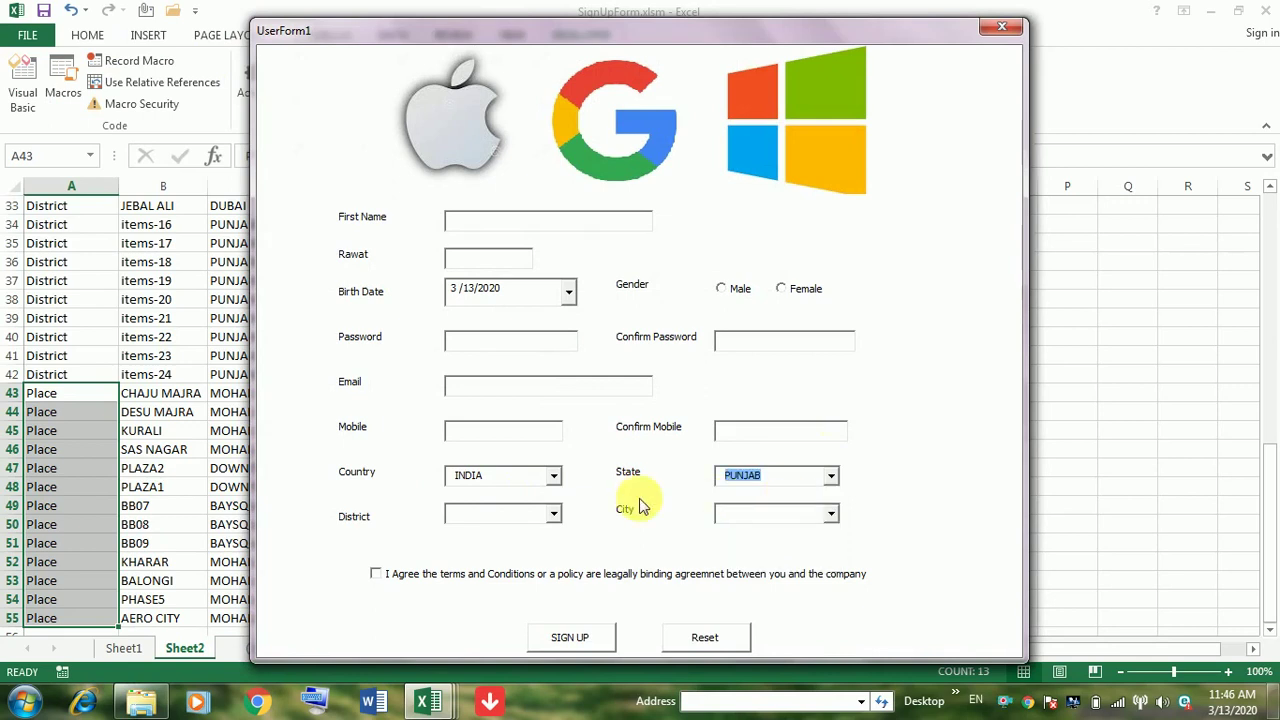
click(553, 514)
click(520, 536)
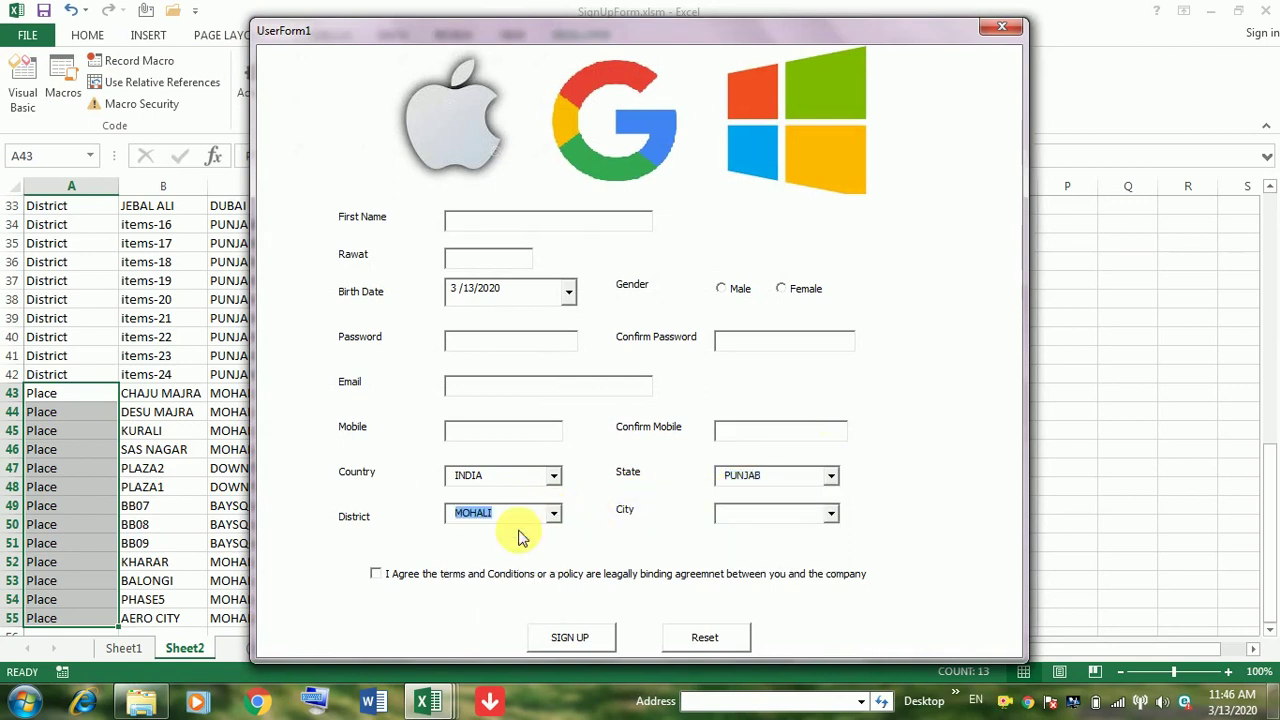
click(830, 515)
click(798, 533)
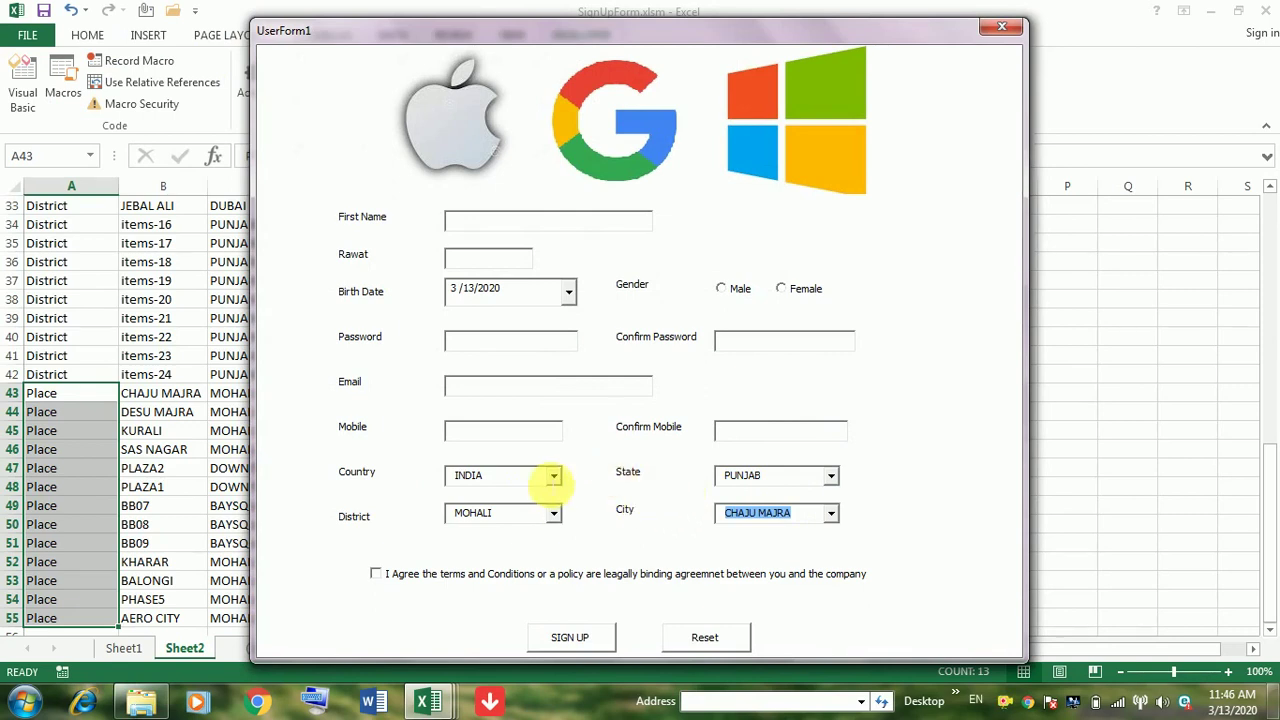
Try UAE with ABU DHABI, find the District and City lists empty, and close the form.
click(553, 477)
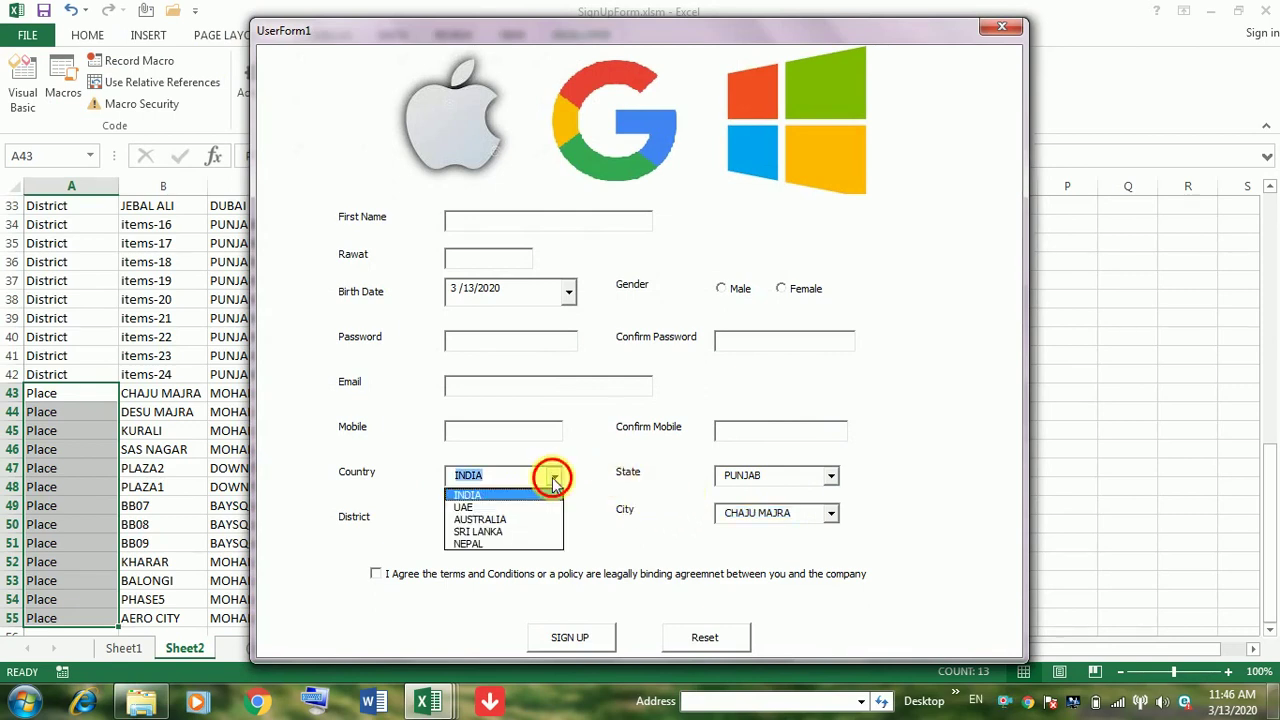
click(470, 507)
click(830, 476)
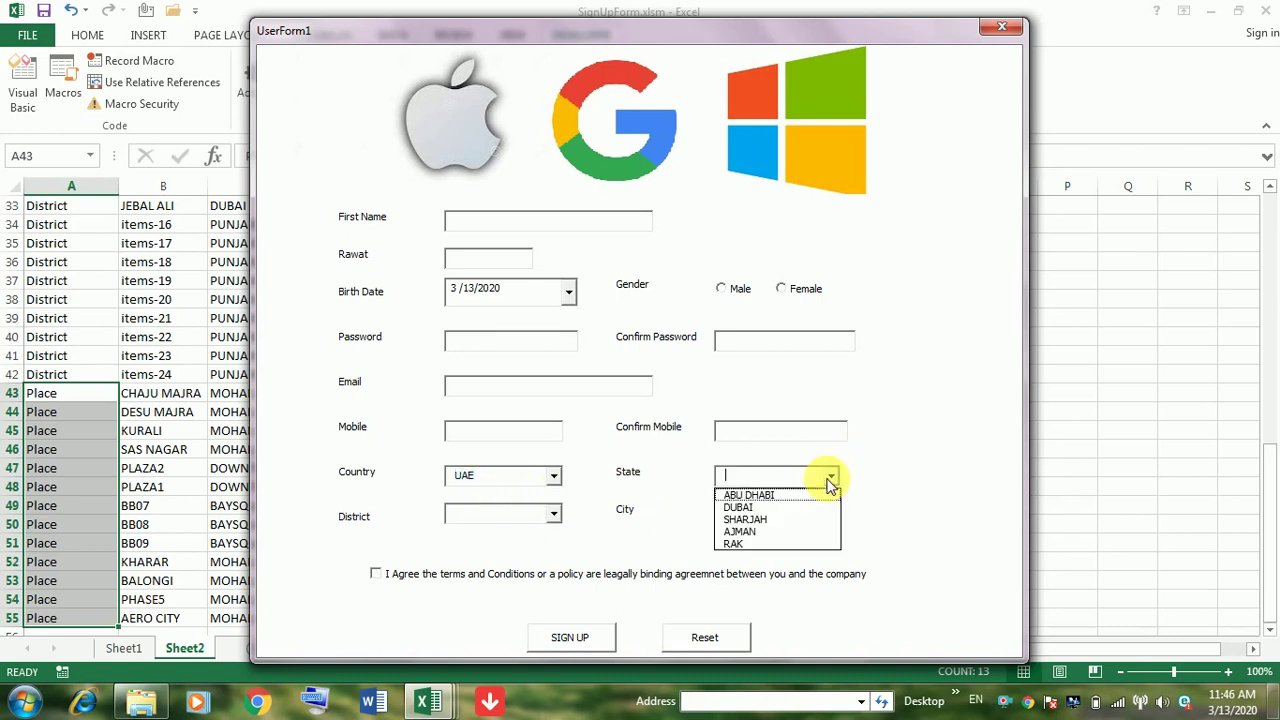
click(783, 495)
click(552, 514)
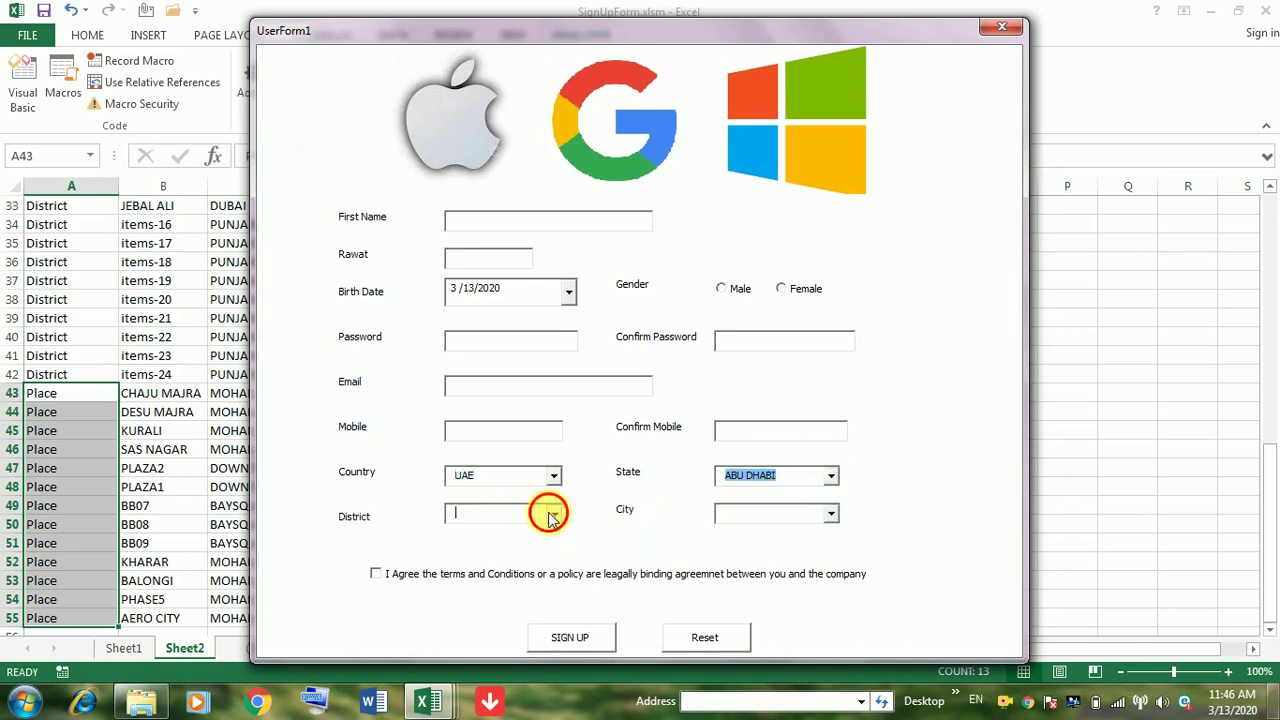
click(556, 516)
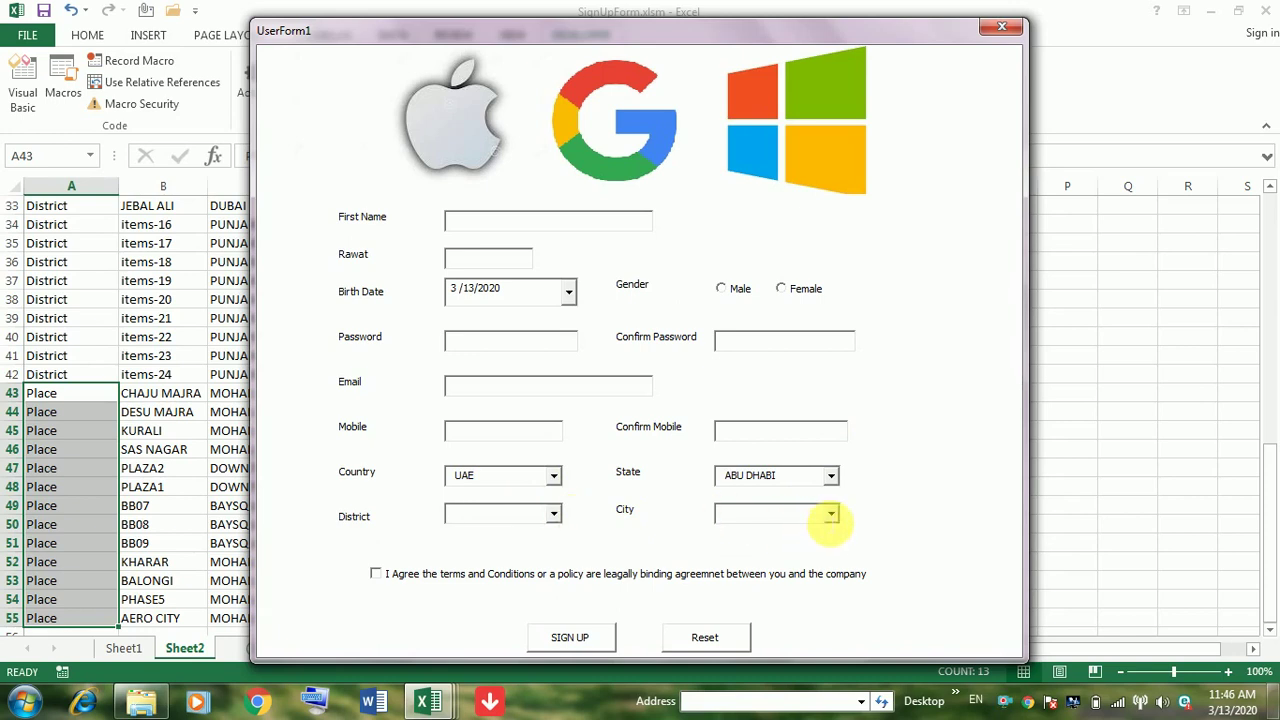
click(830, 513)
click(688, 538)
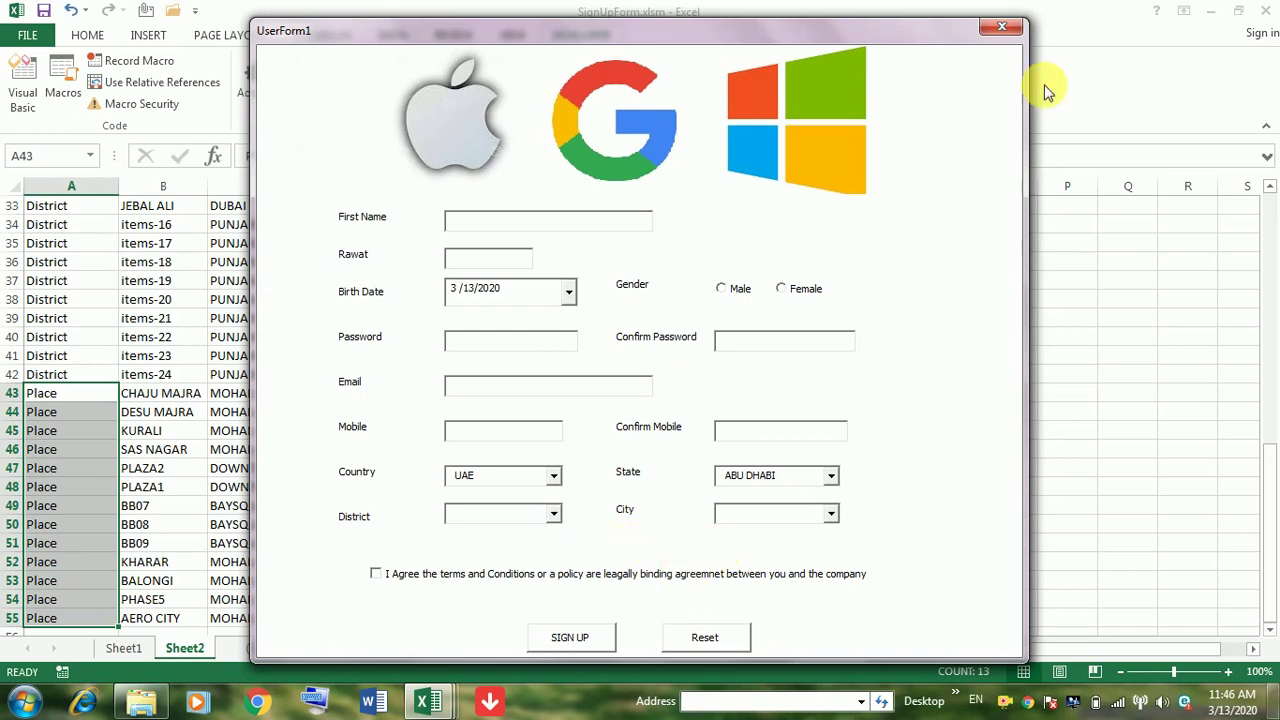
click(1007, 31)
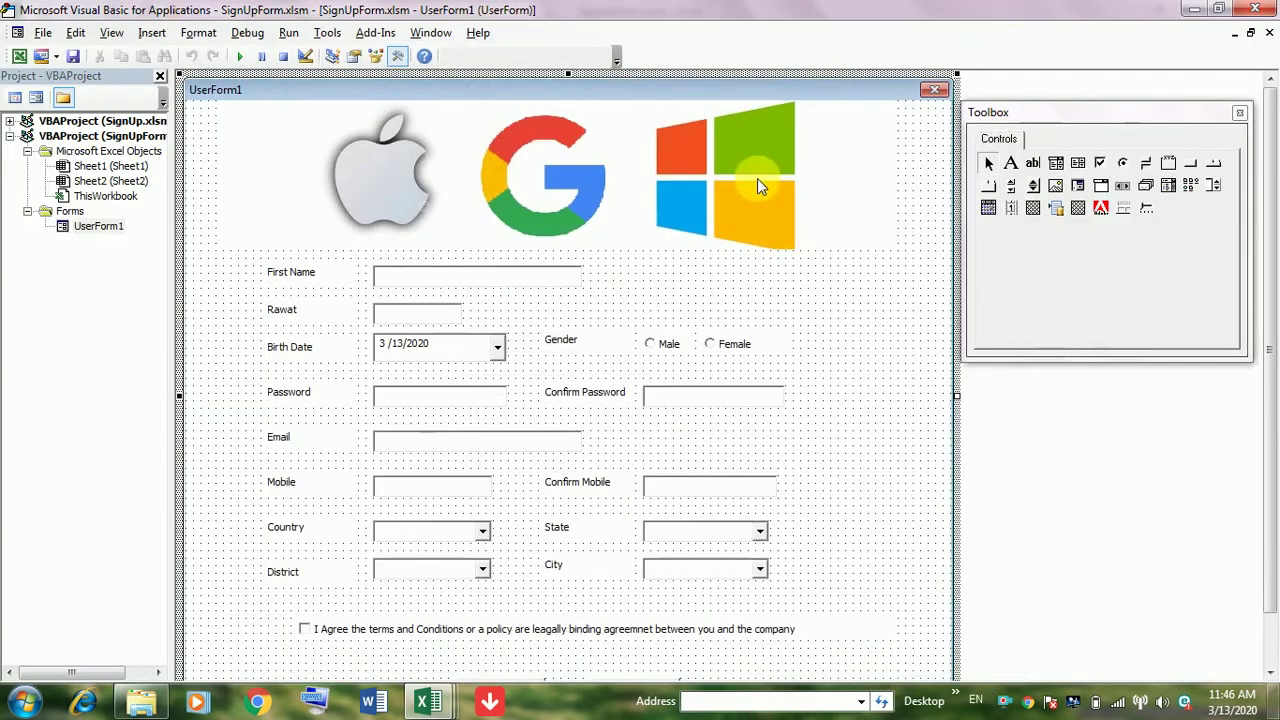
Review Sheet2's columns B and C, from country UAE down through its state and DUBAI district parents.
click(19, 56)
click(303, 434)
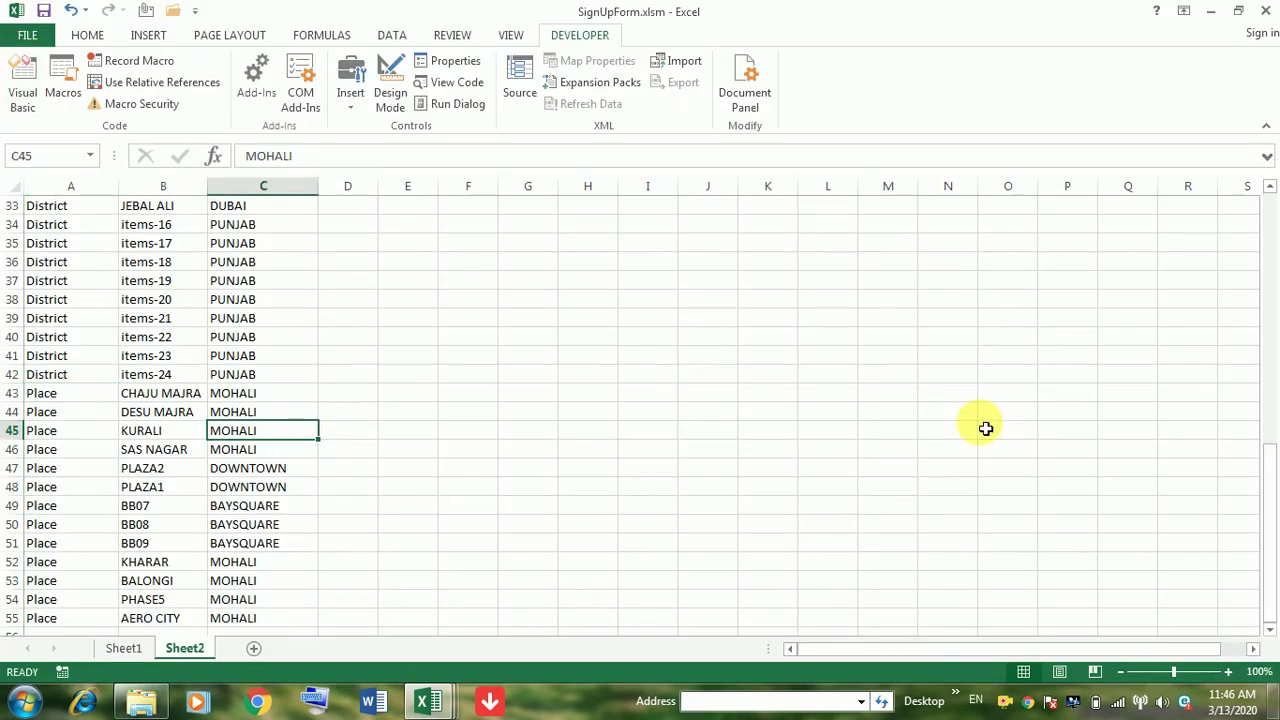
drag(1272, 420, 1270, 200)
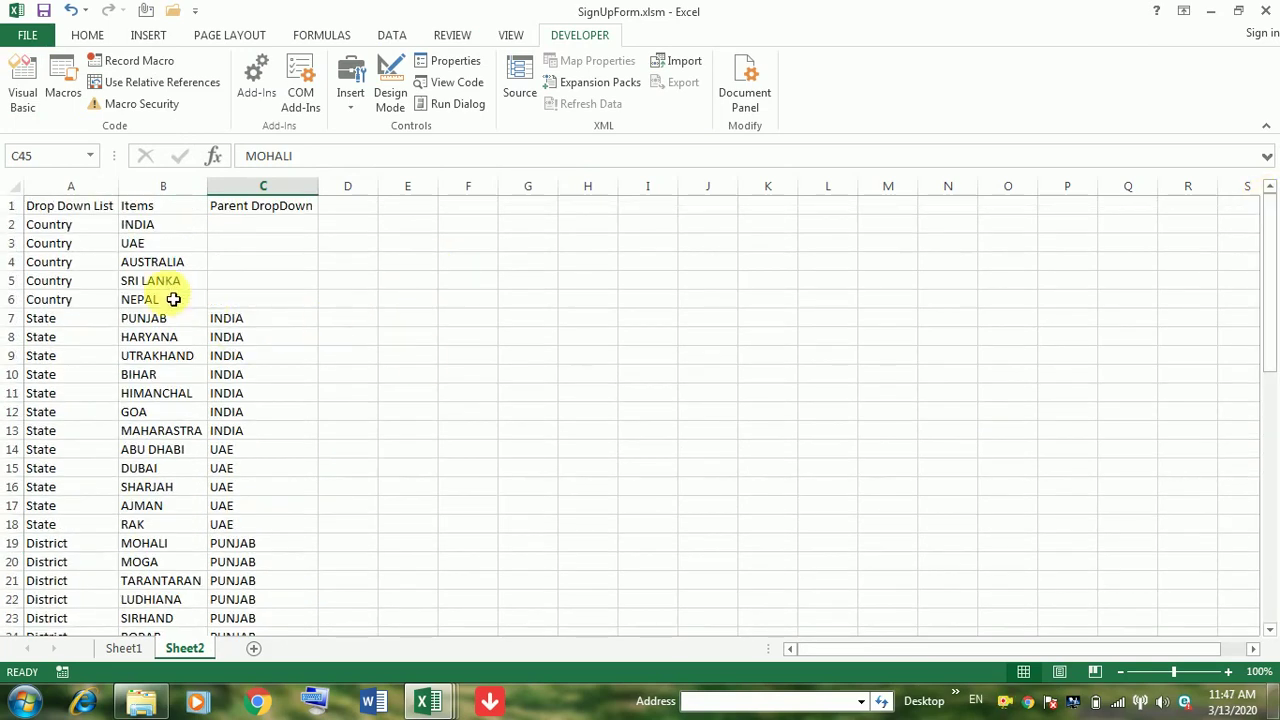
click(184, 246)
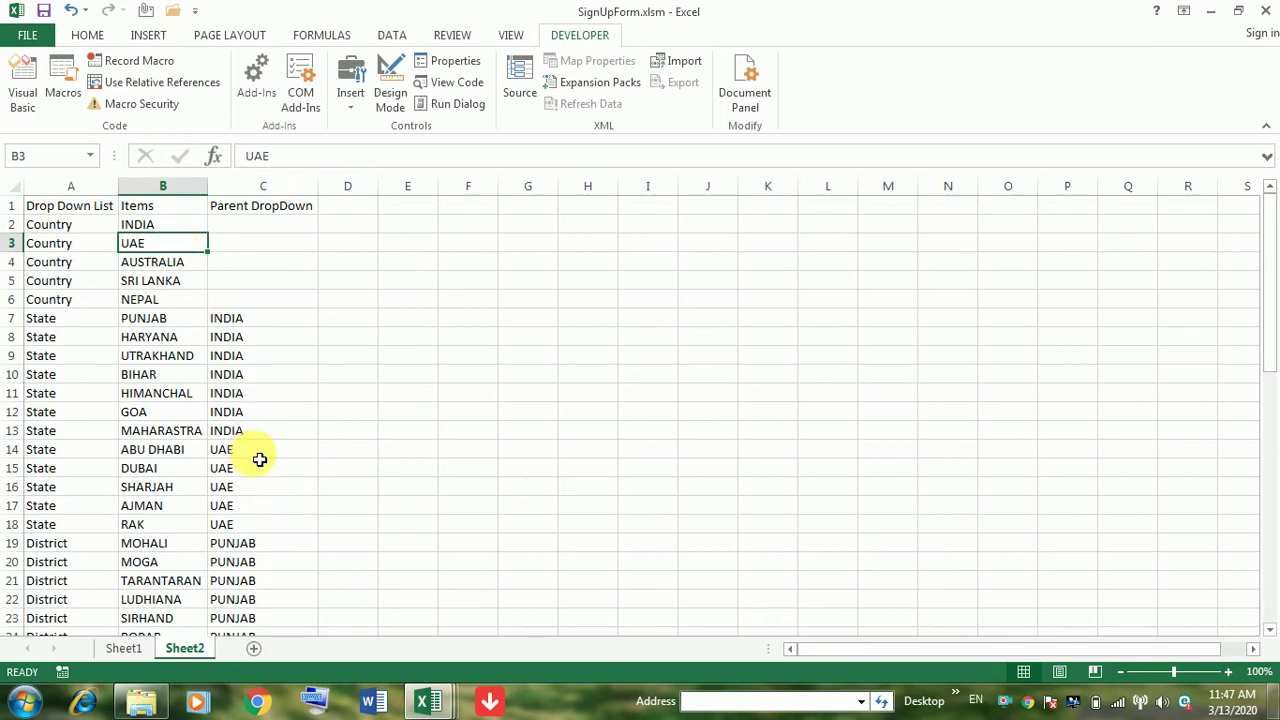
click(254, 453)
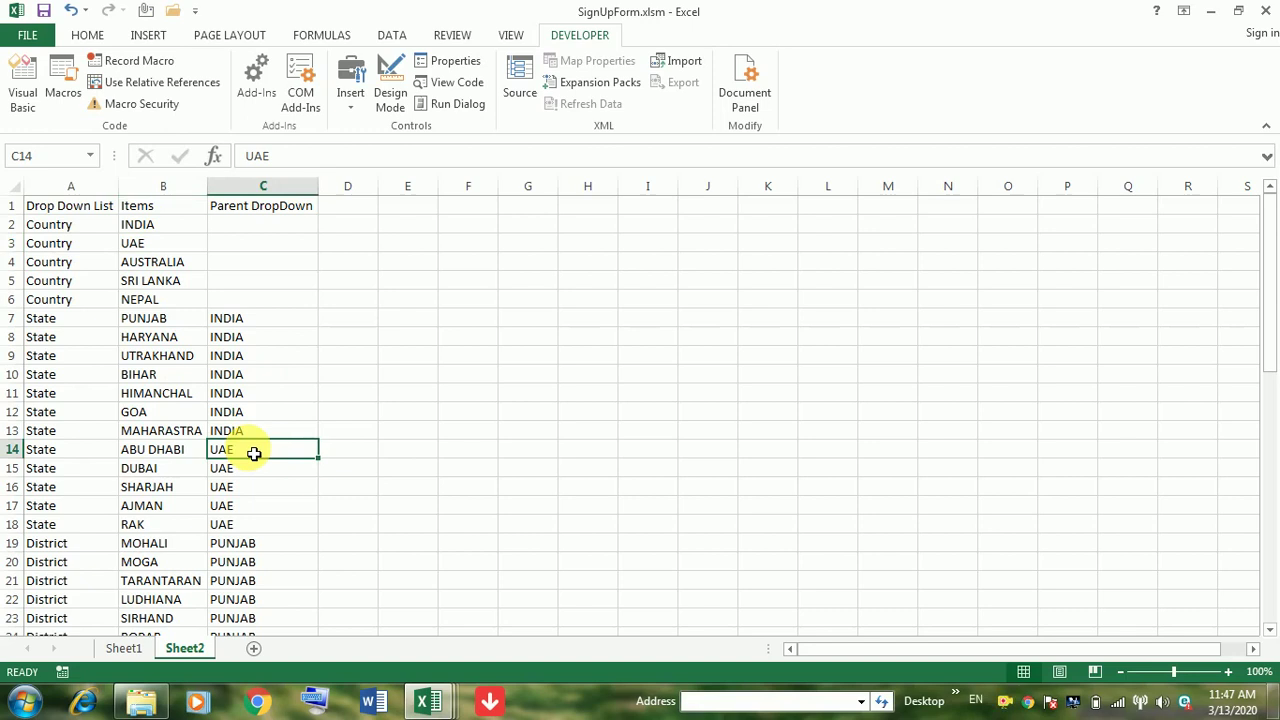
key(Down)
key(Down)
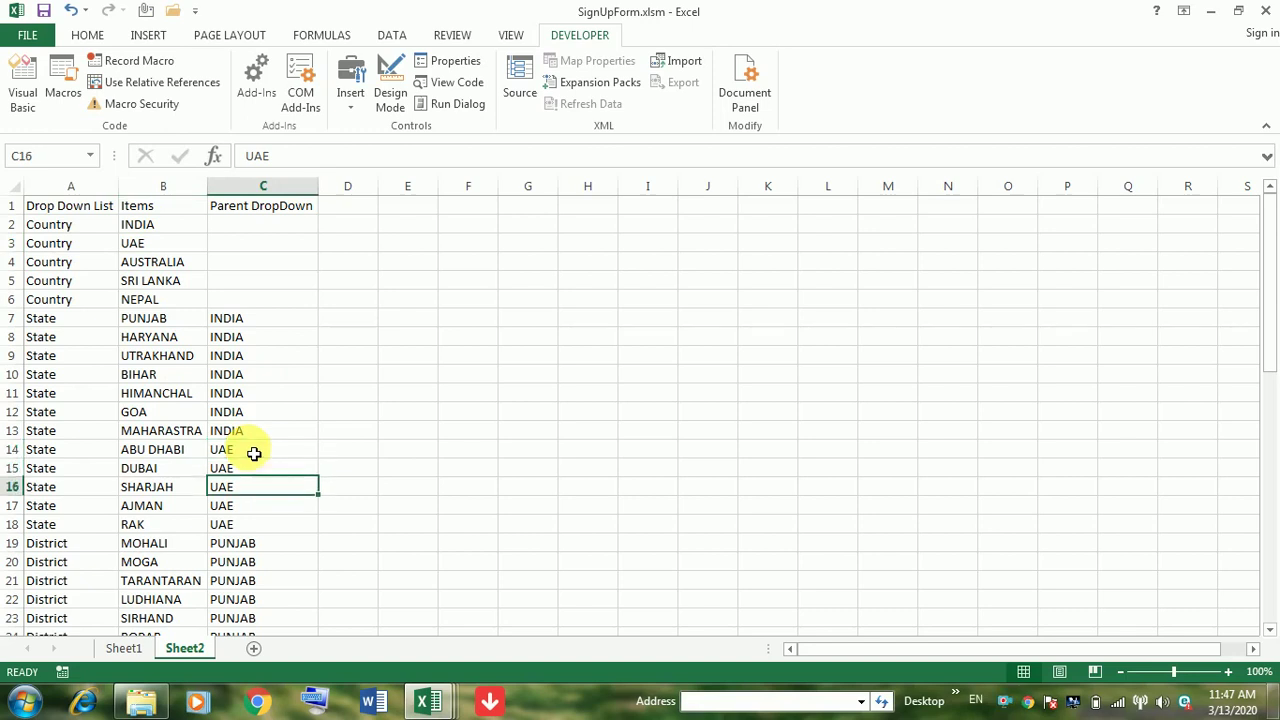
key(Down)
key(Down)
key(Down)
key(Down)
key(Down)
key(Down)
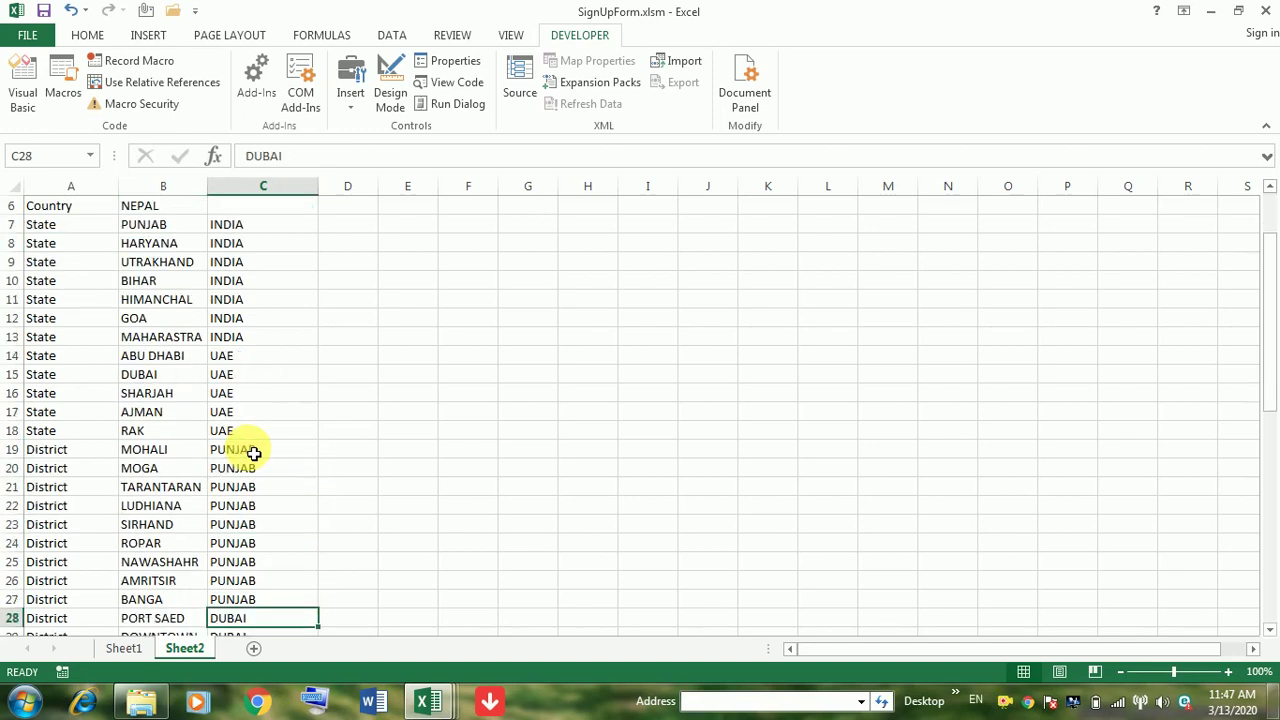
key(Down)
key(Down)
key(Down)
key(Down)
key(Down)
key(Down)
key(Down)
key(Down)
key(Down)
key(Down)
key(Down)
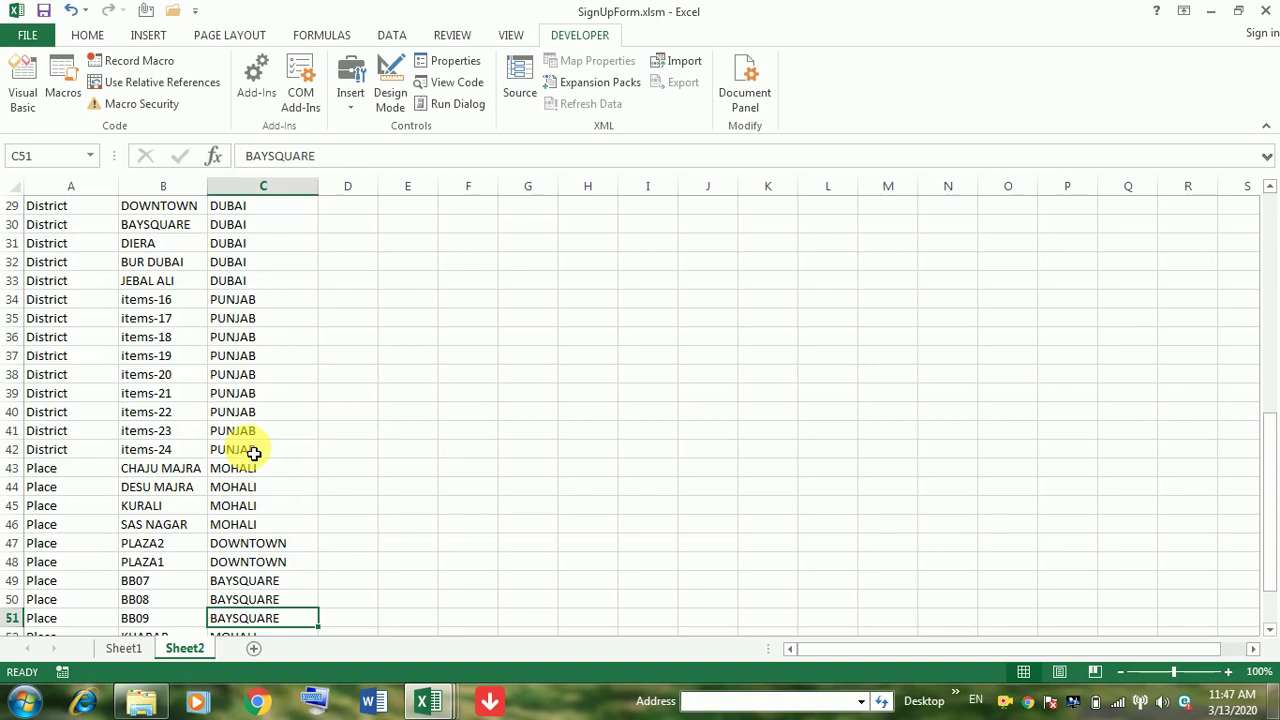
key(Down)
key(Down)
key(Down)
key(Down)
key(Down)
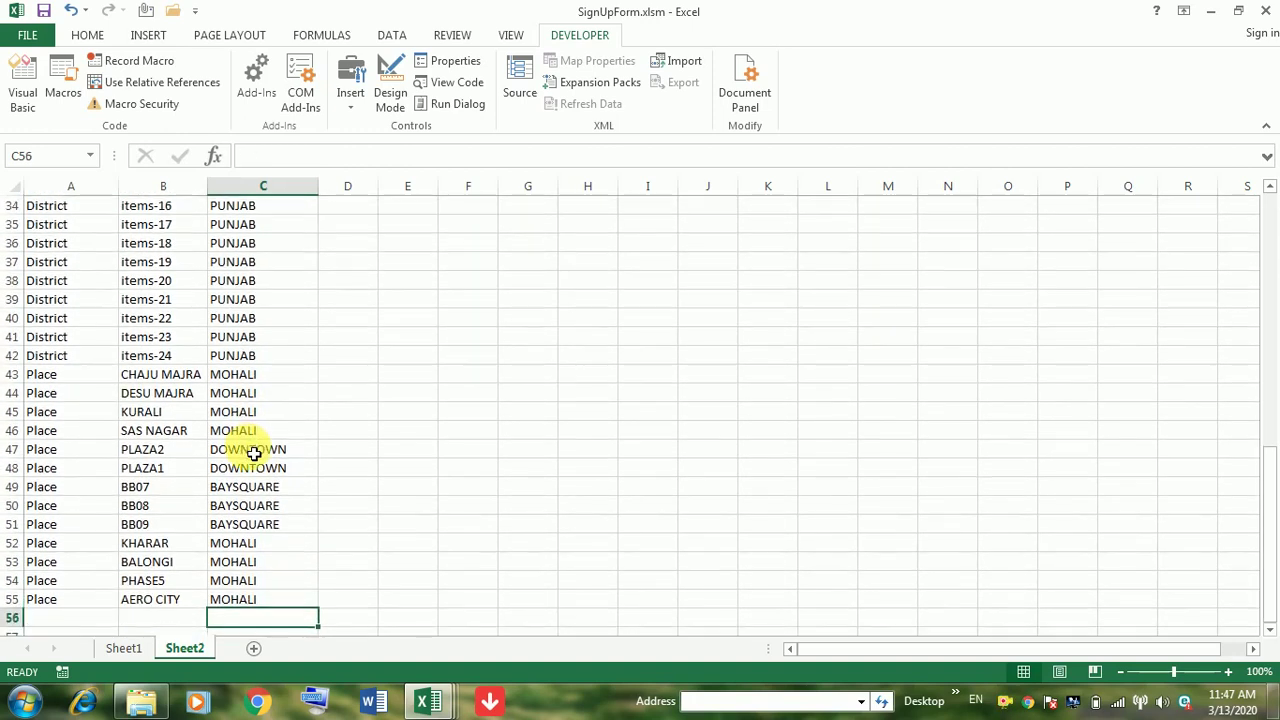
key(Down)
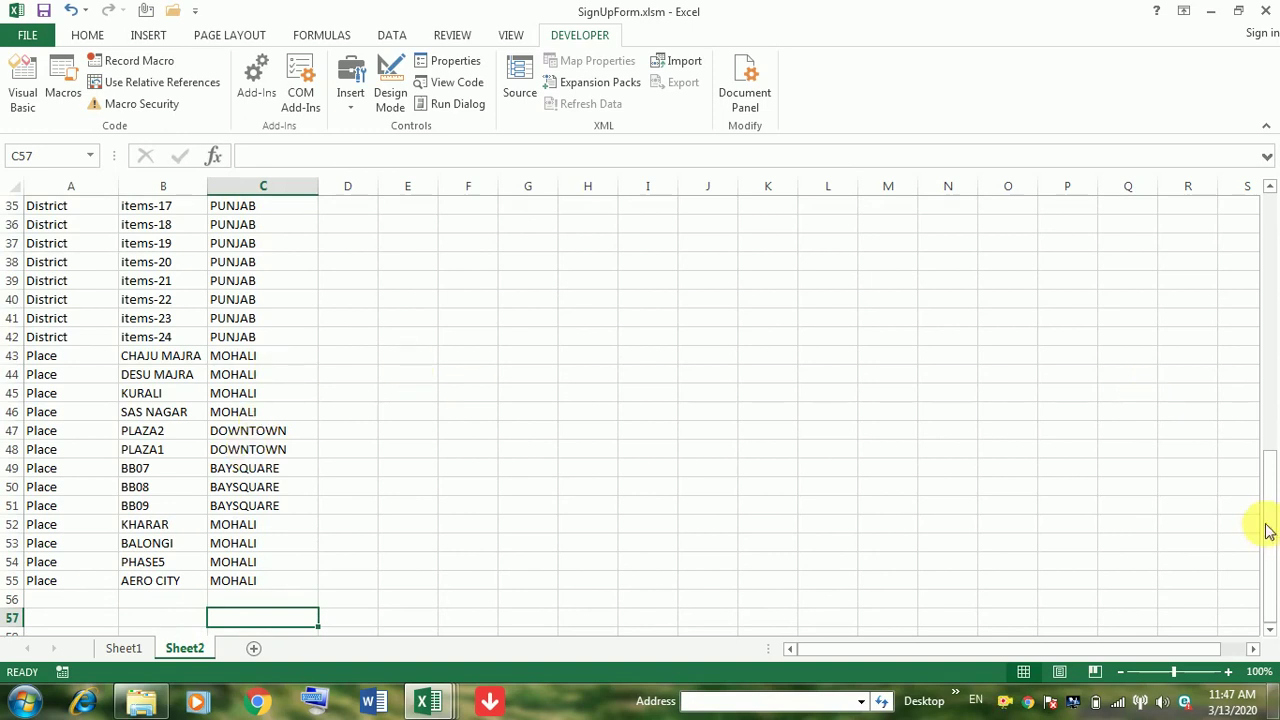
drag(1268, 530, 1267, 444)
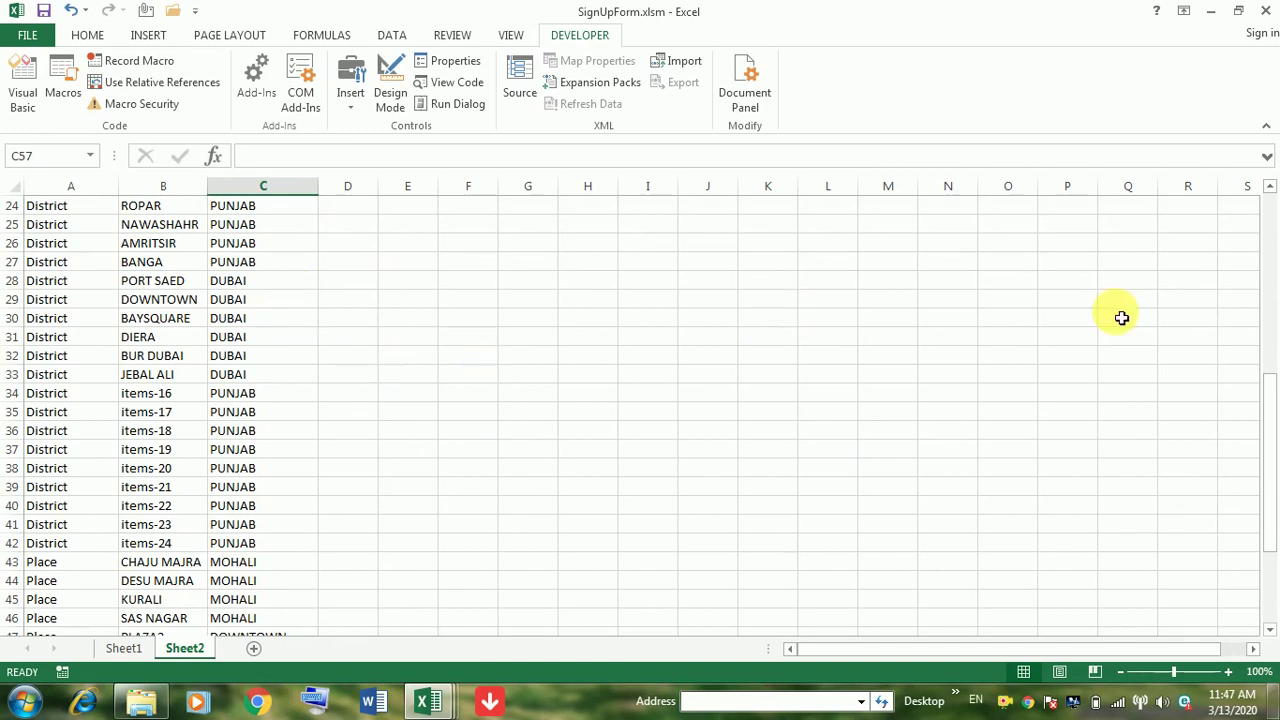
drag(1271, 395, 1263, 350)
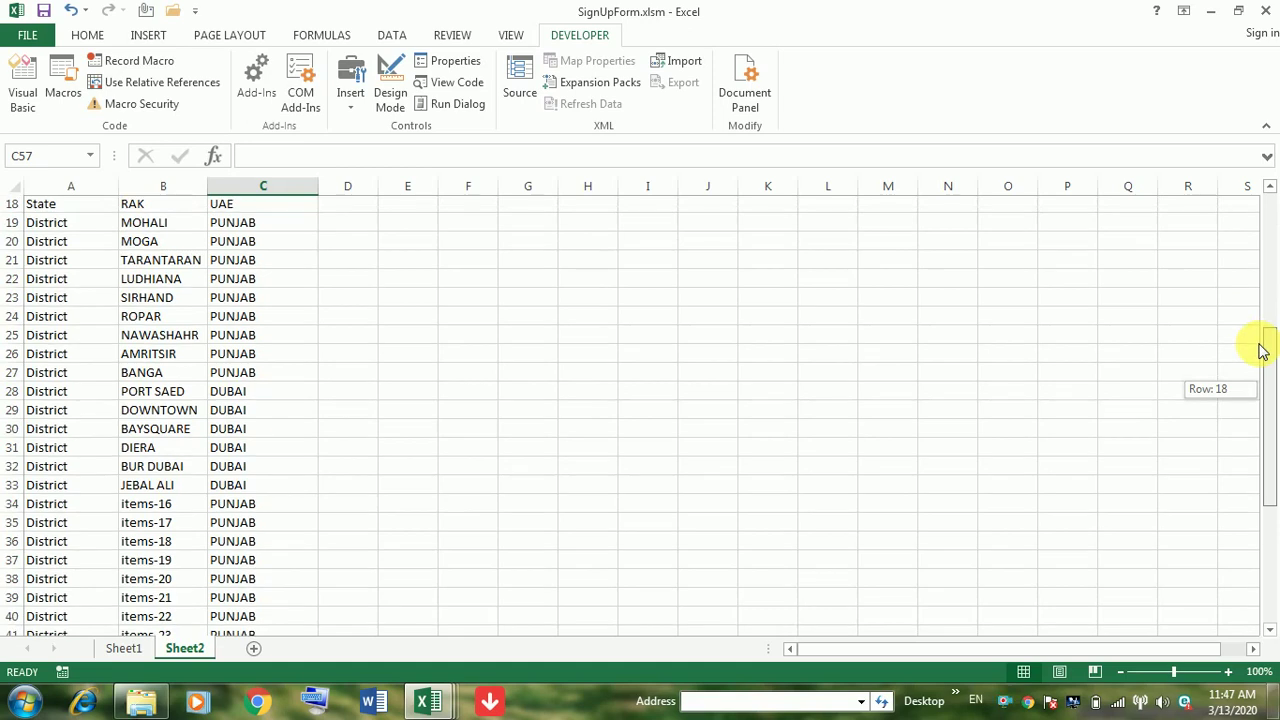
drag(1255, 345, 1180, 391)
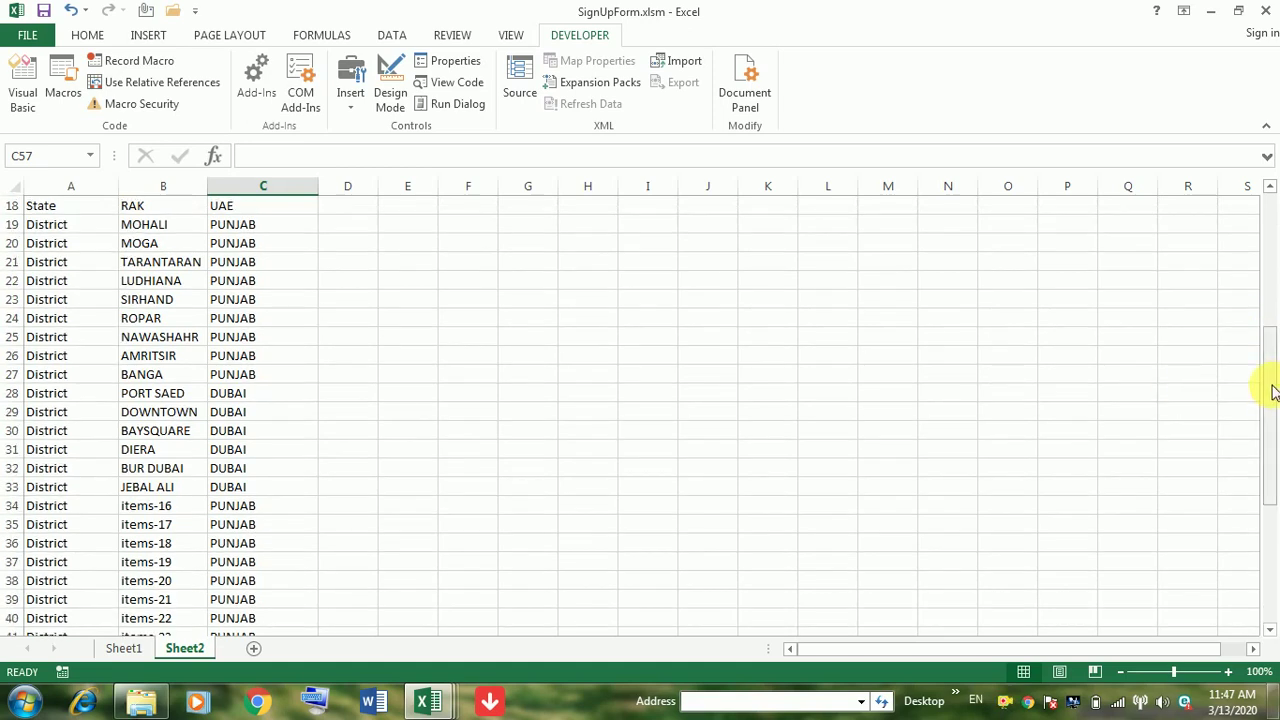
drag(1273, 391, 1273, 403)
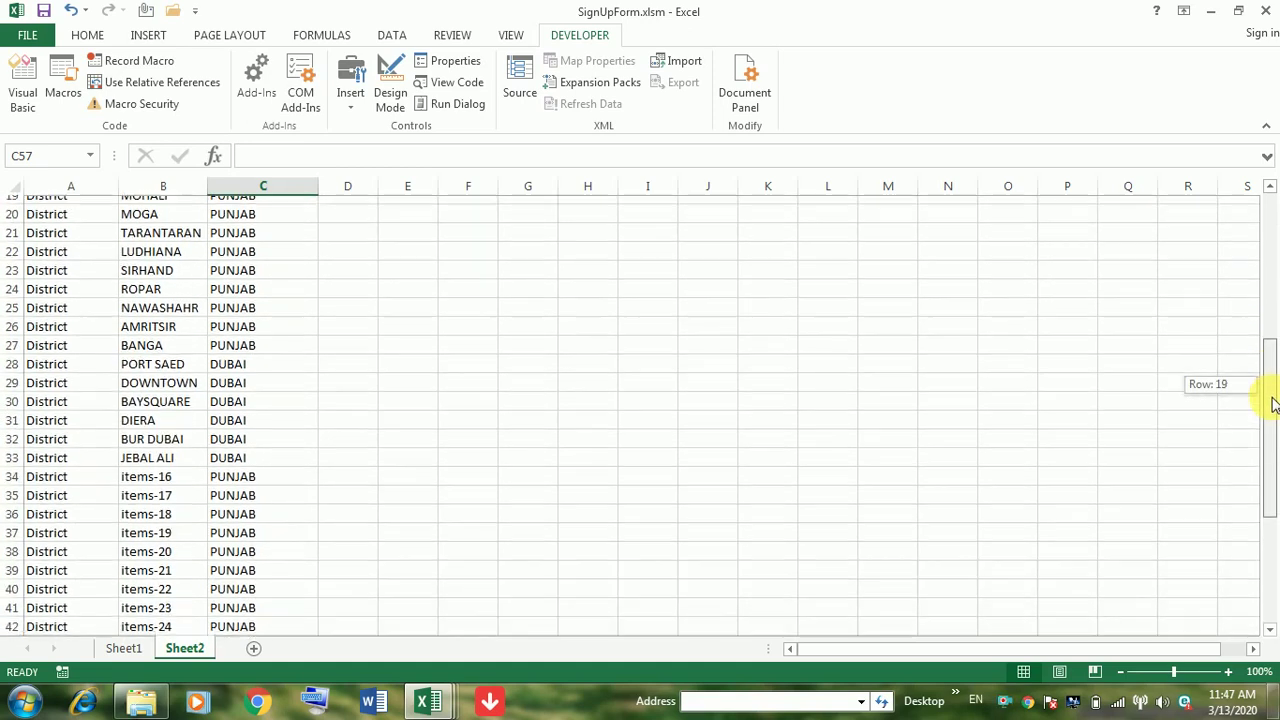
drag(1273, 403, 1273, 405)
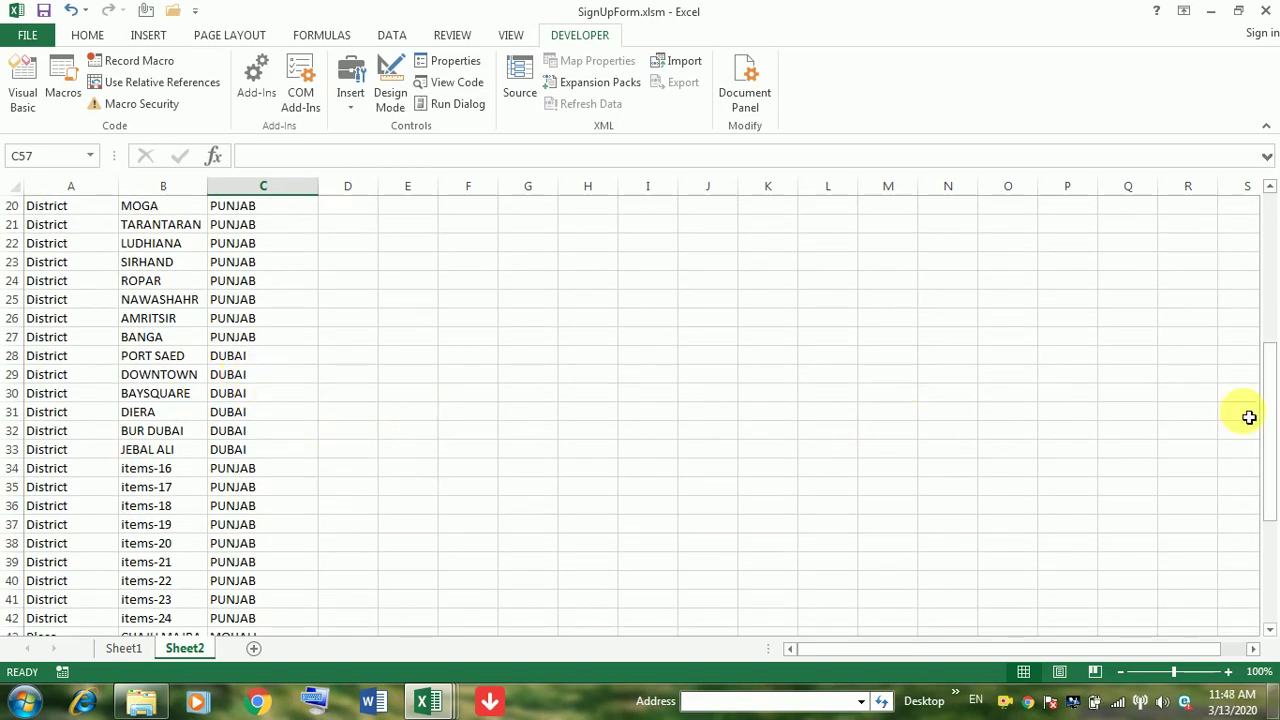
drag(1273, 403, 1273, 511)
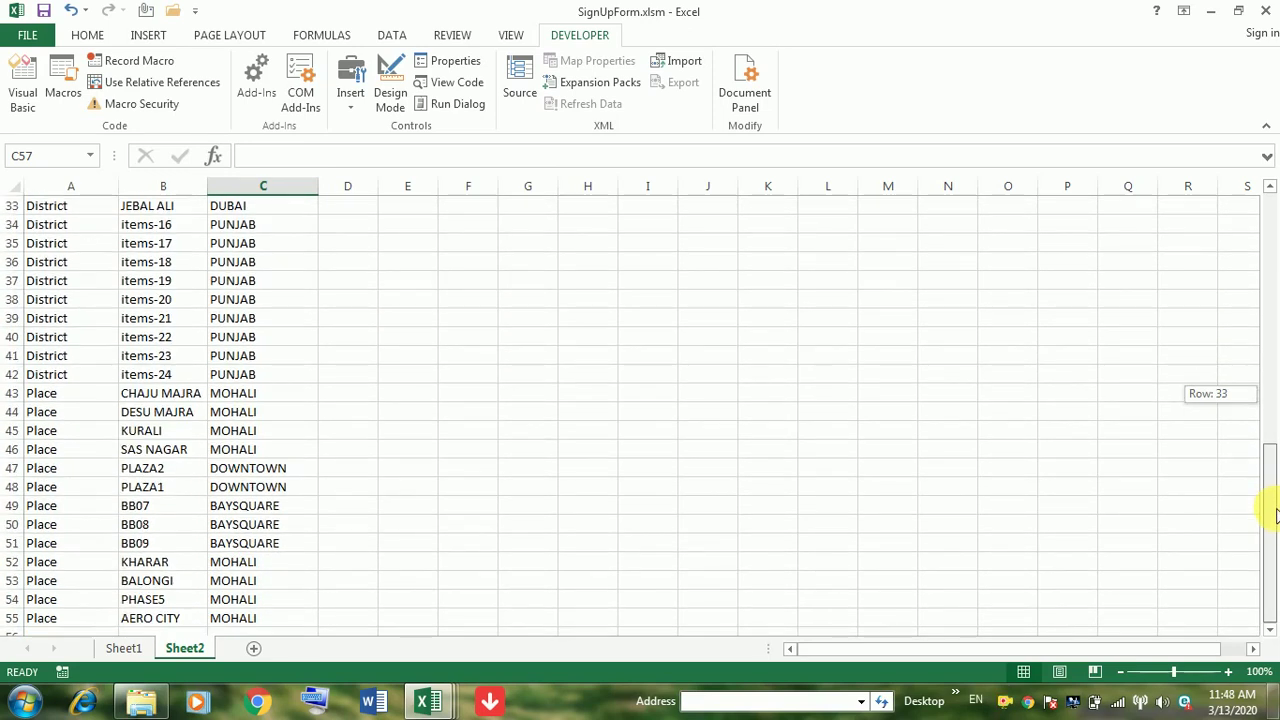
drag(1276, 514, 1270, 510)
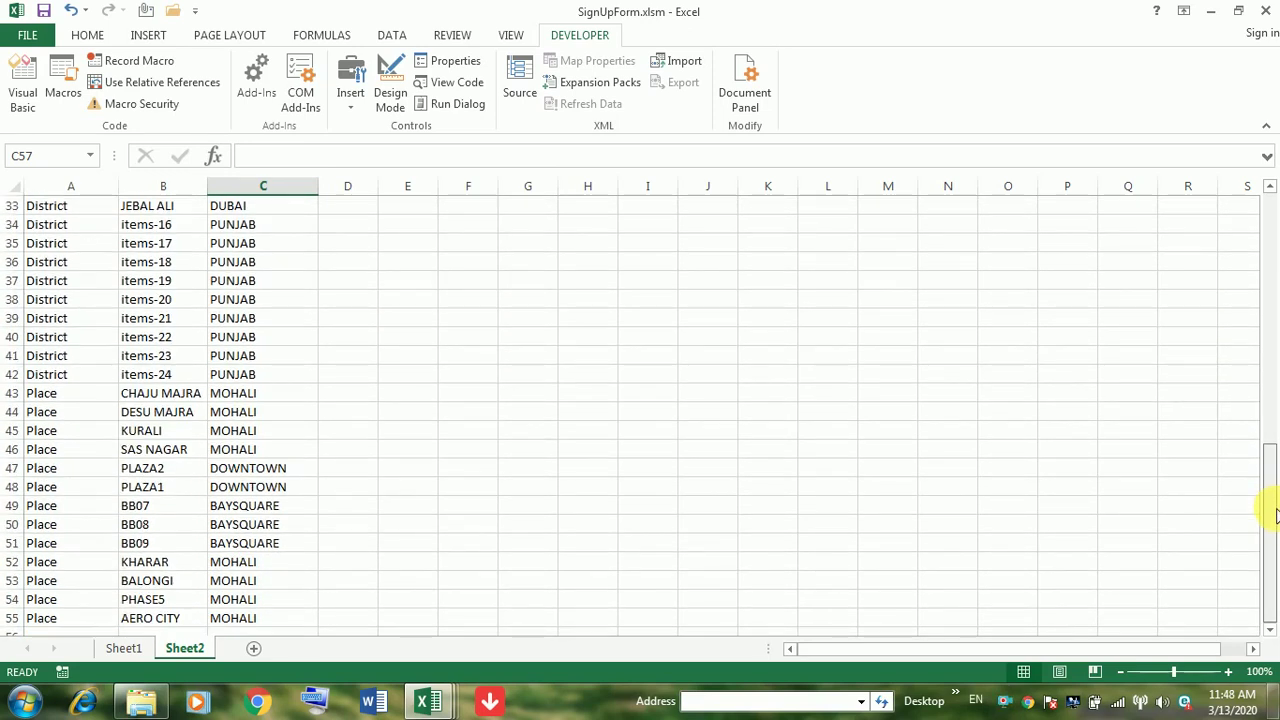
click(260, 486)
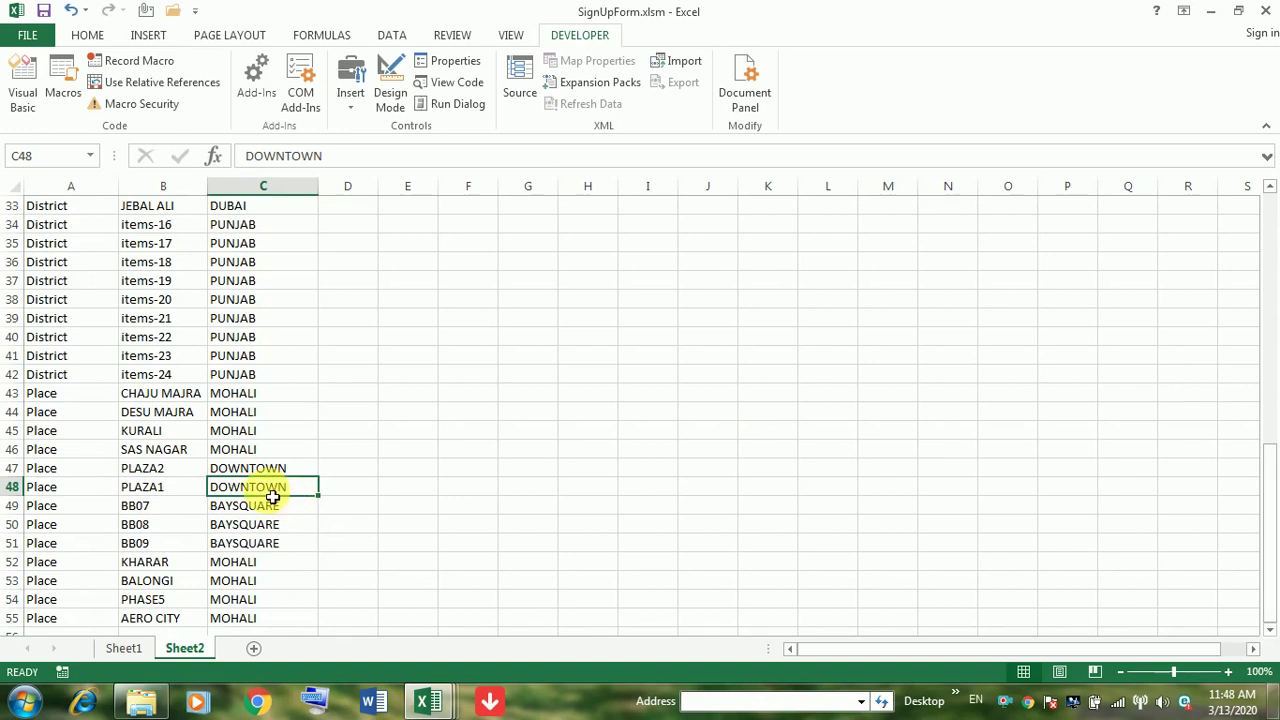
drag(1272, 453, 1240, 196)
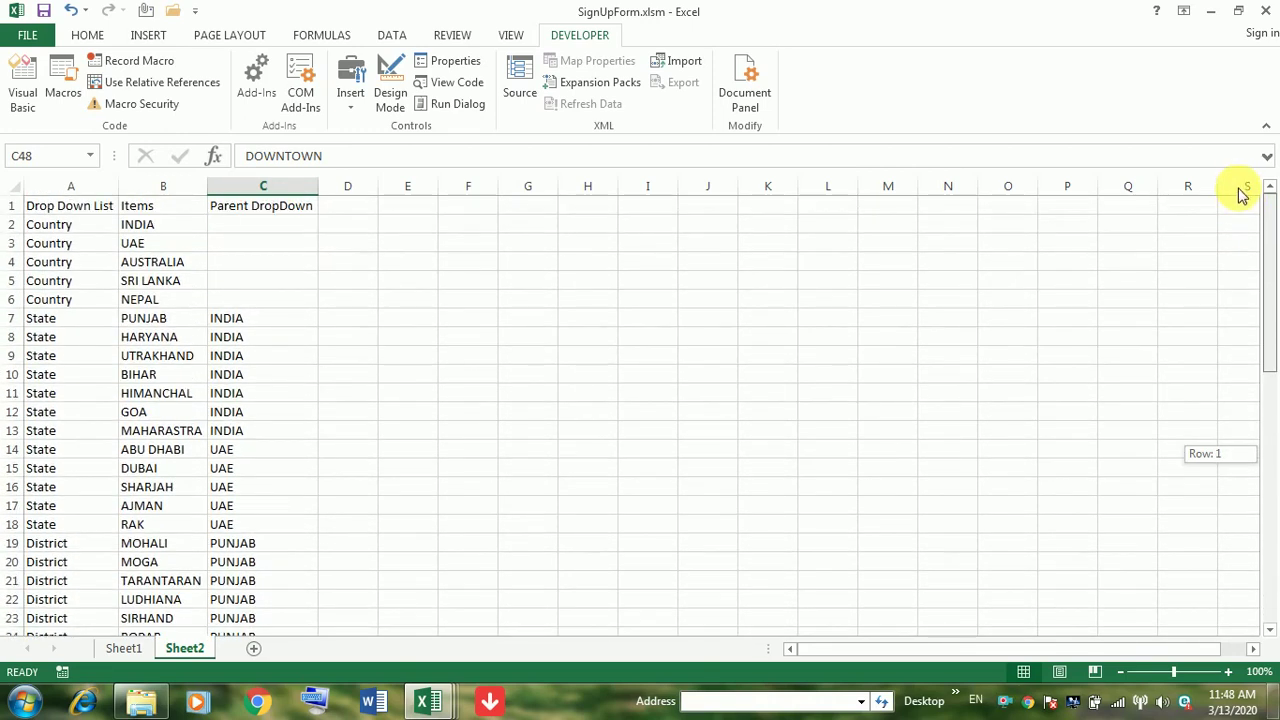
drag(1240, 196, 1240, 212)
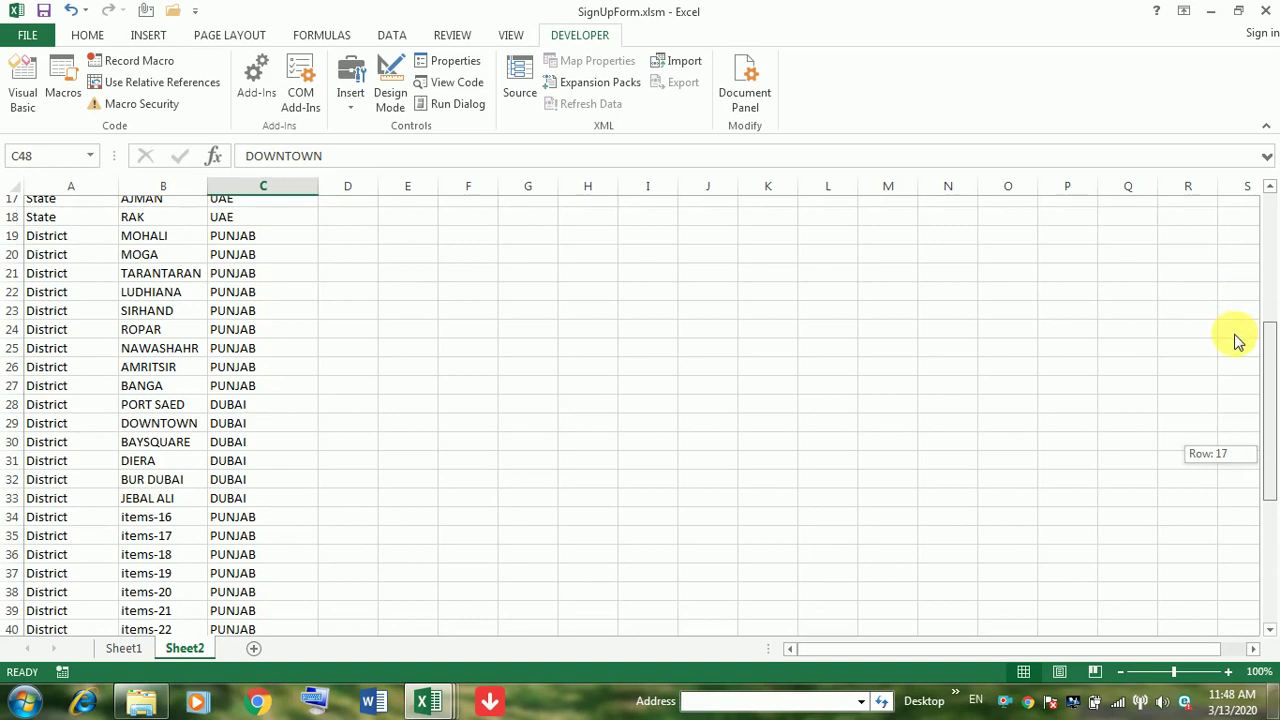
drag(1236, 342, 1238, 400)
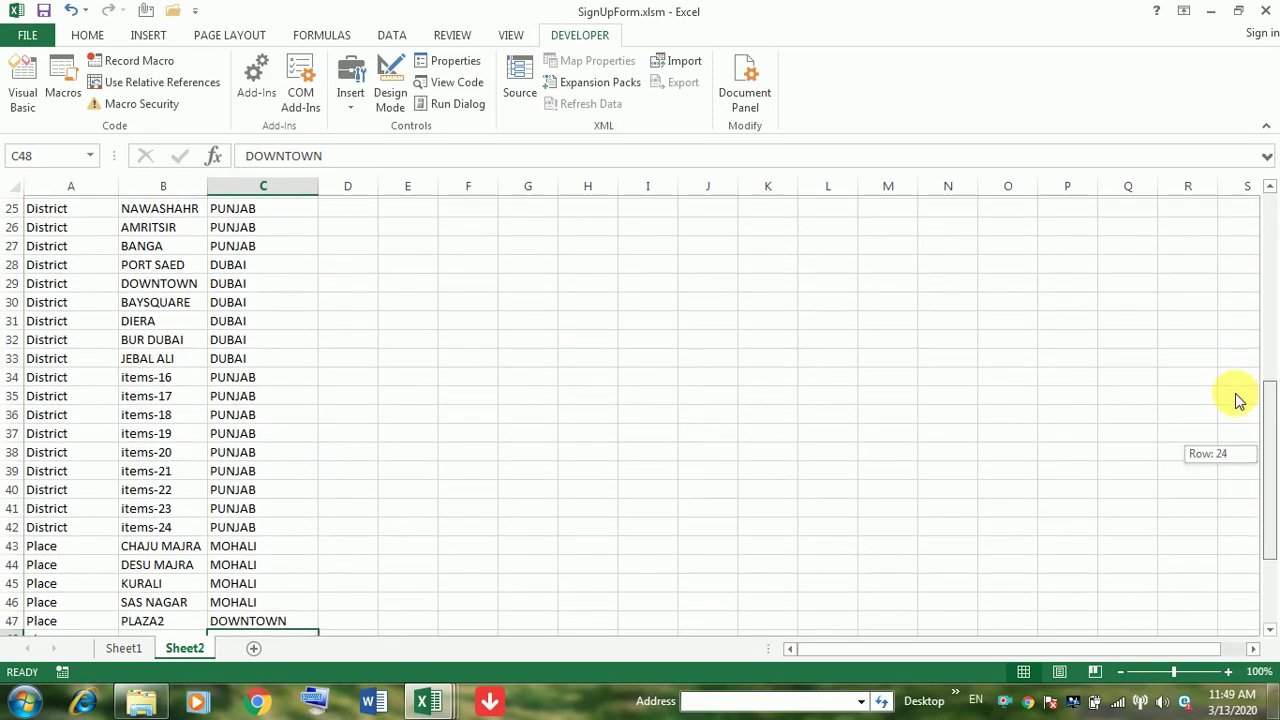
drag(1238, 400, 1236, 398)
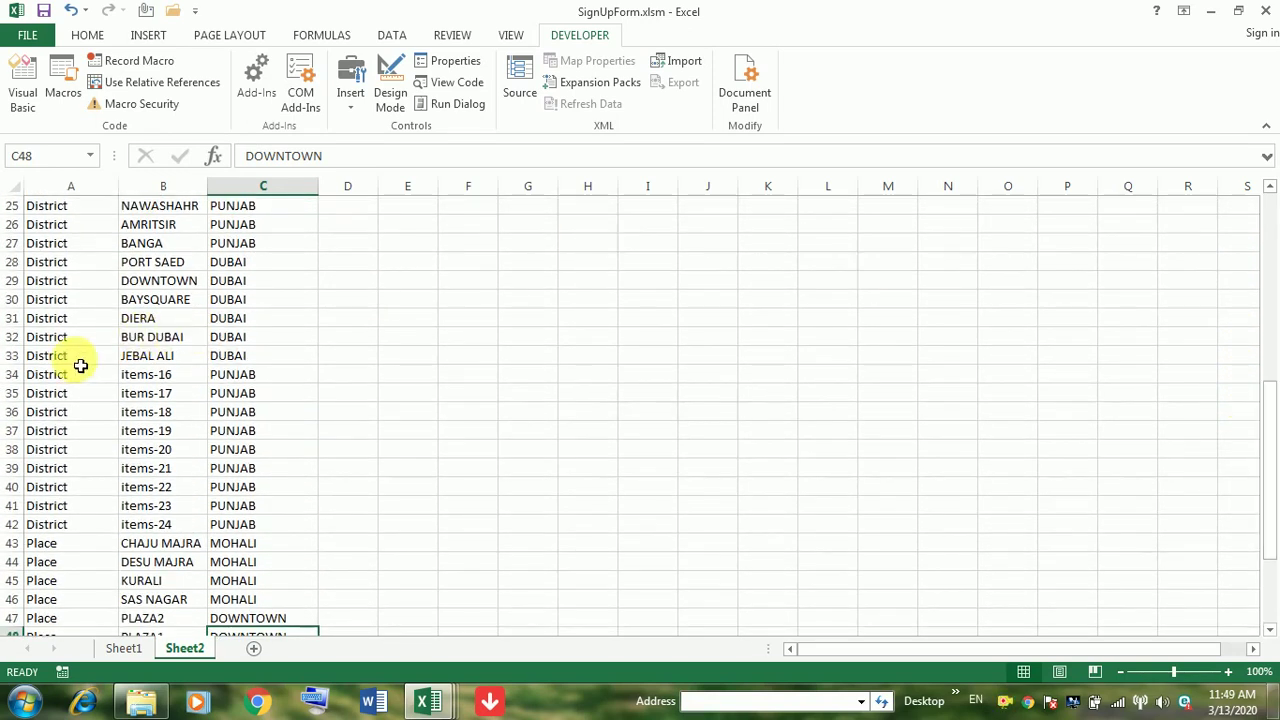
Insert a new row 34 below JEBAL ALI and label A34 as District.
click(28, 363)
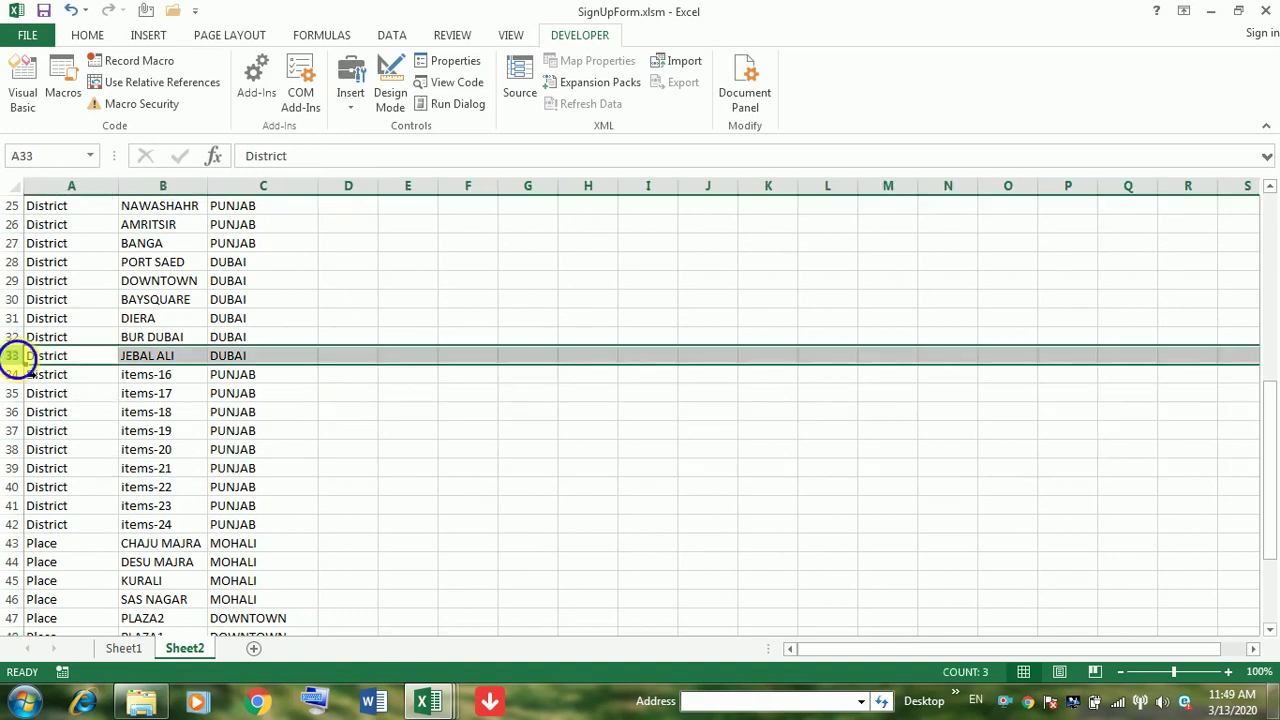
right_click(15, 357)
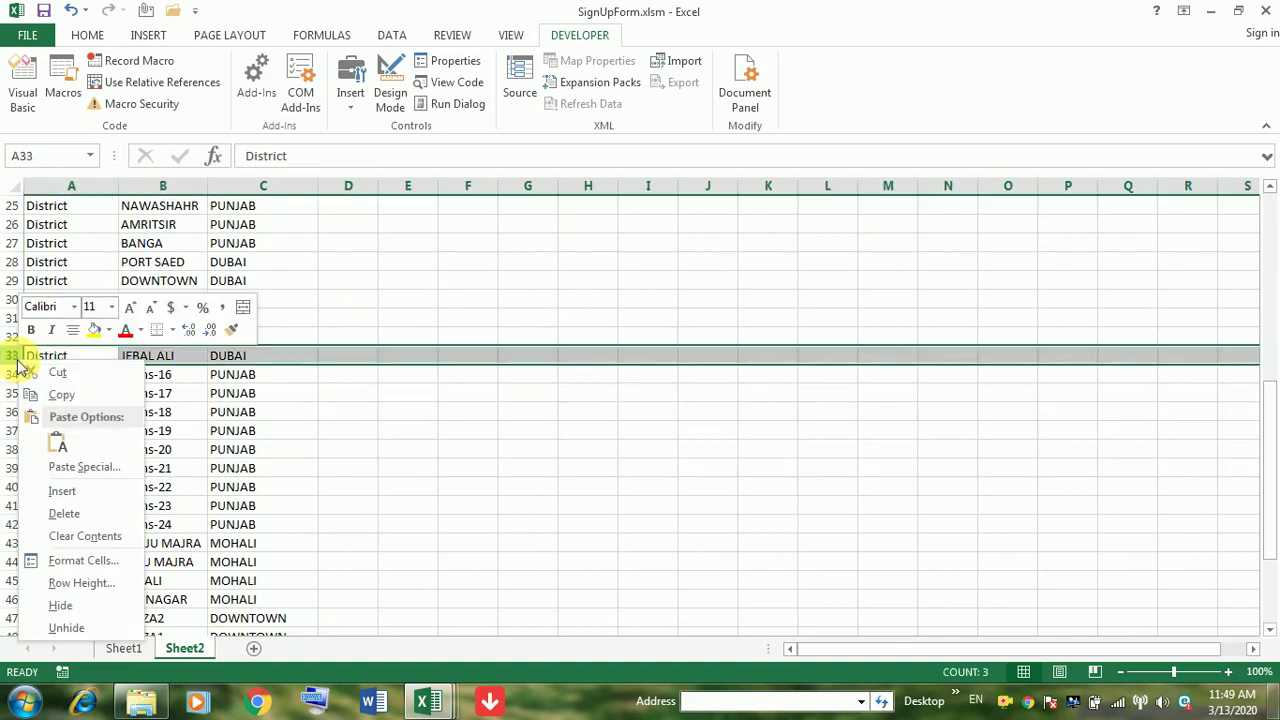
click(70, 490)
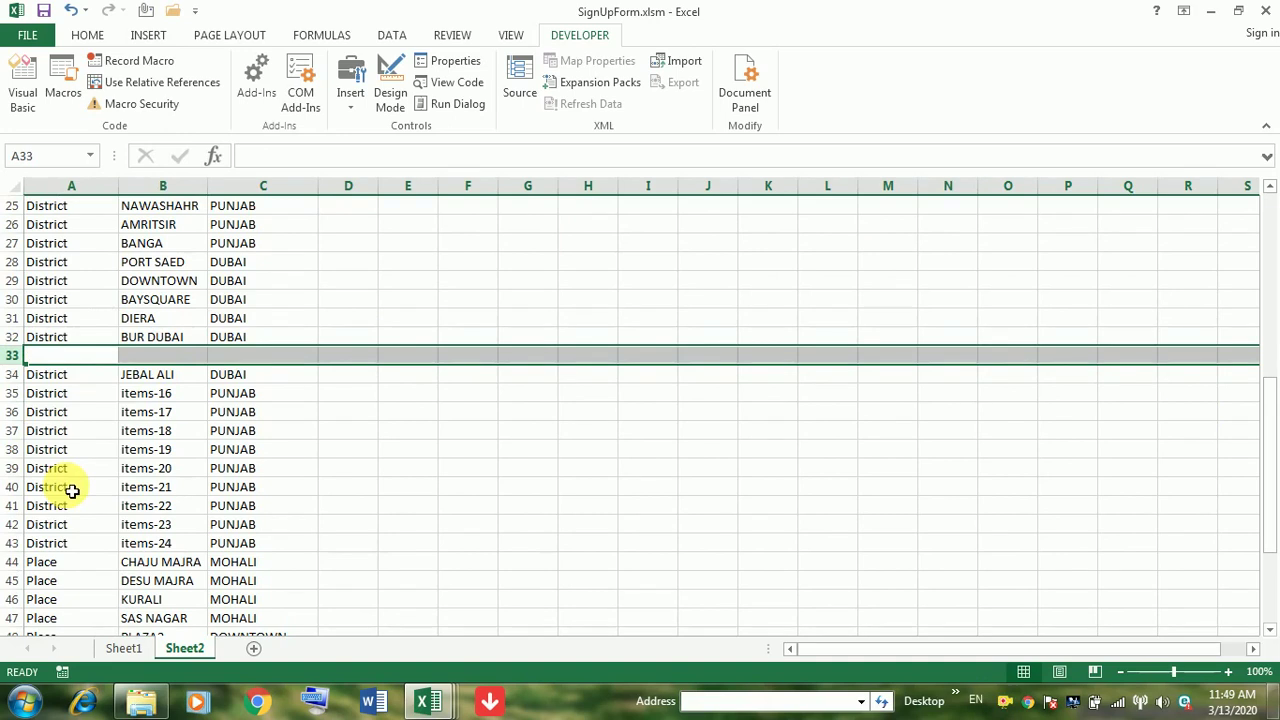
click(95, 378)
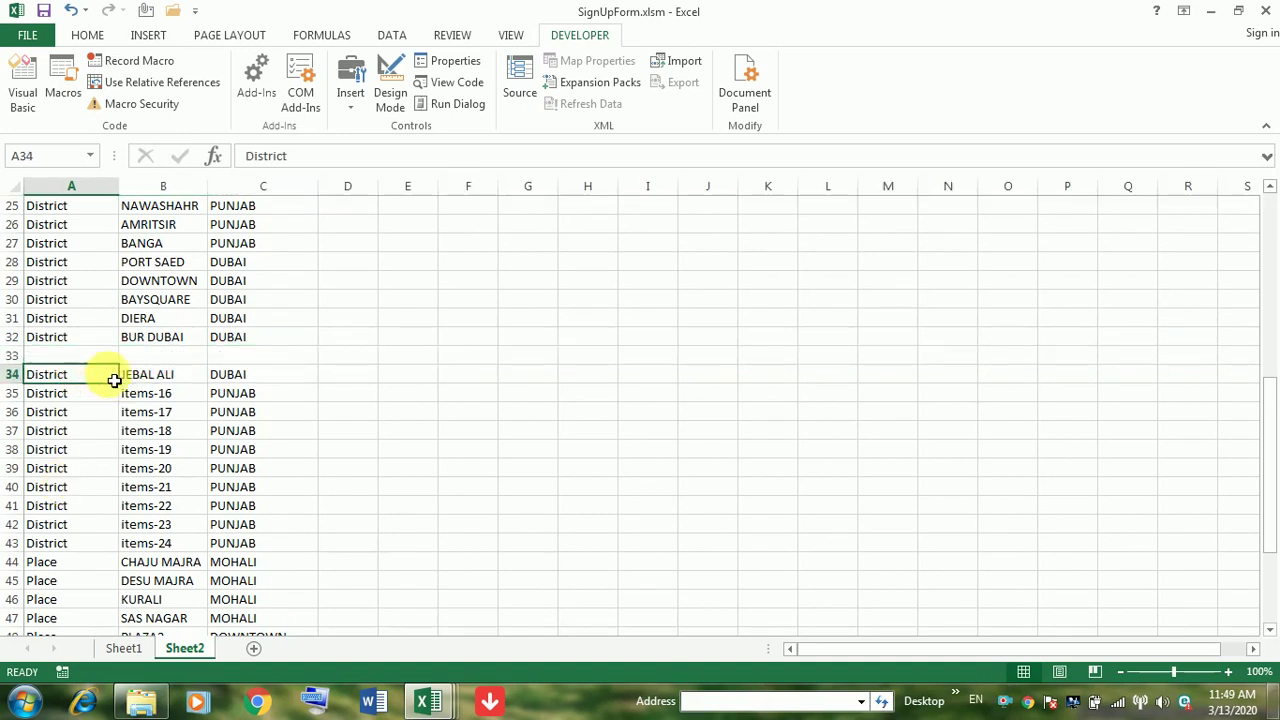
drag(114, 380, 225, 381)
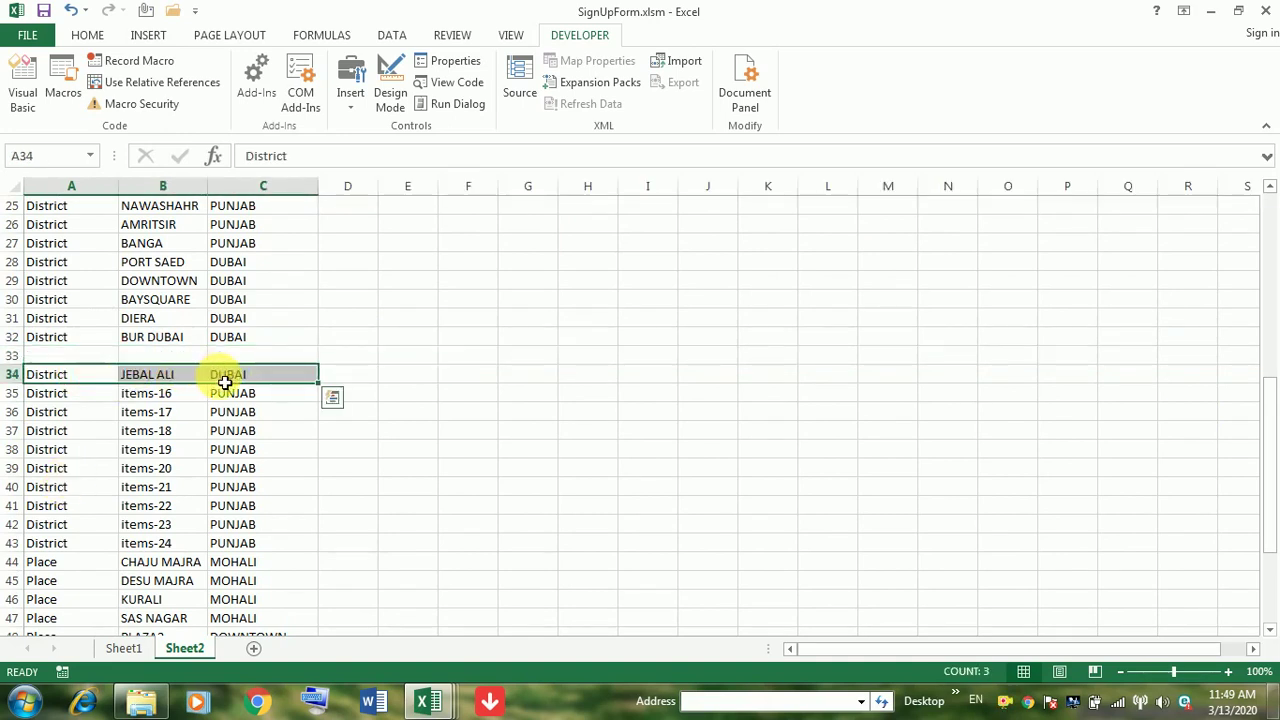
right_click(225, 381)
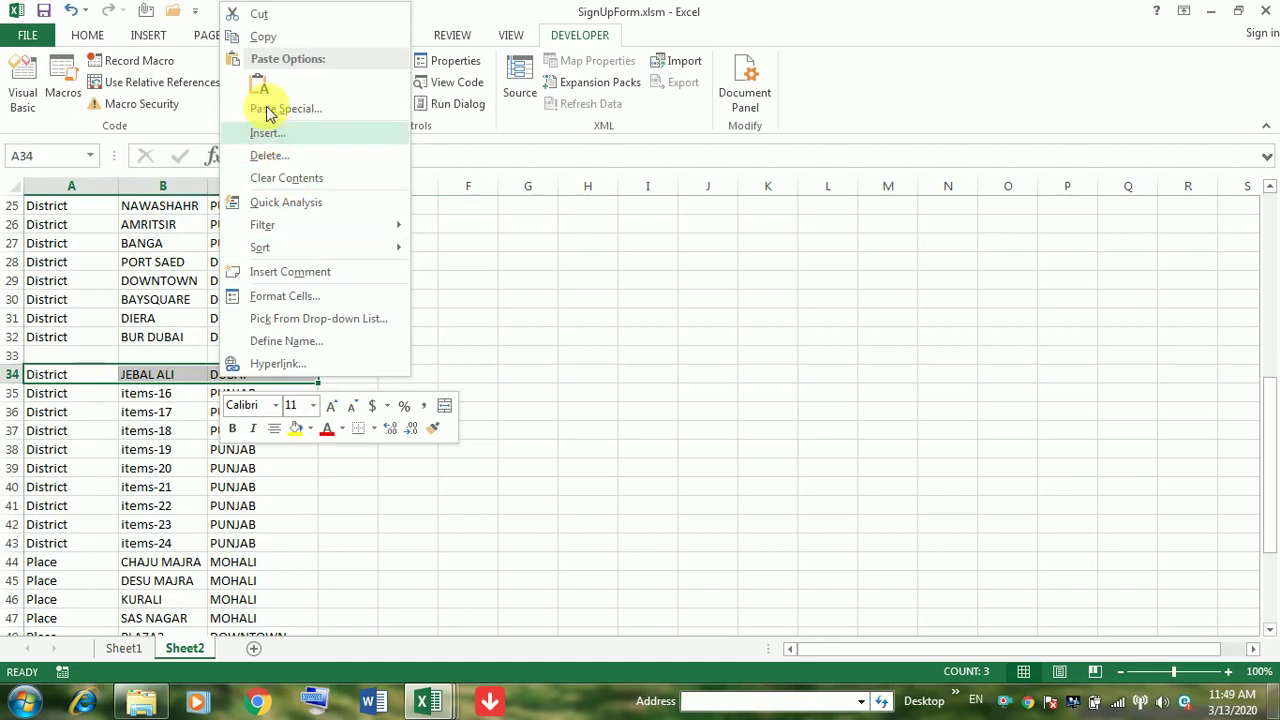
click(262, 15)
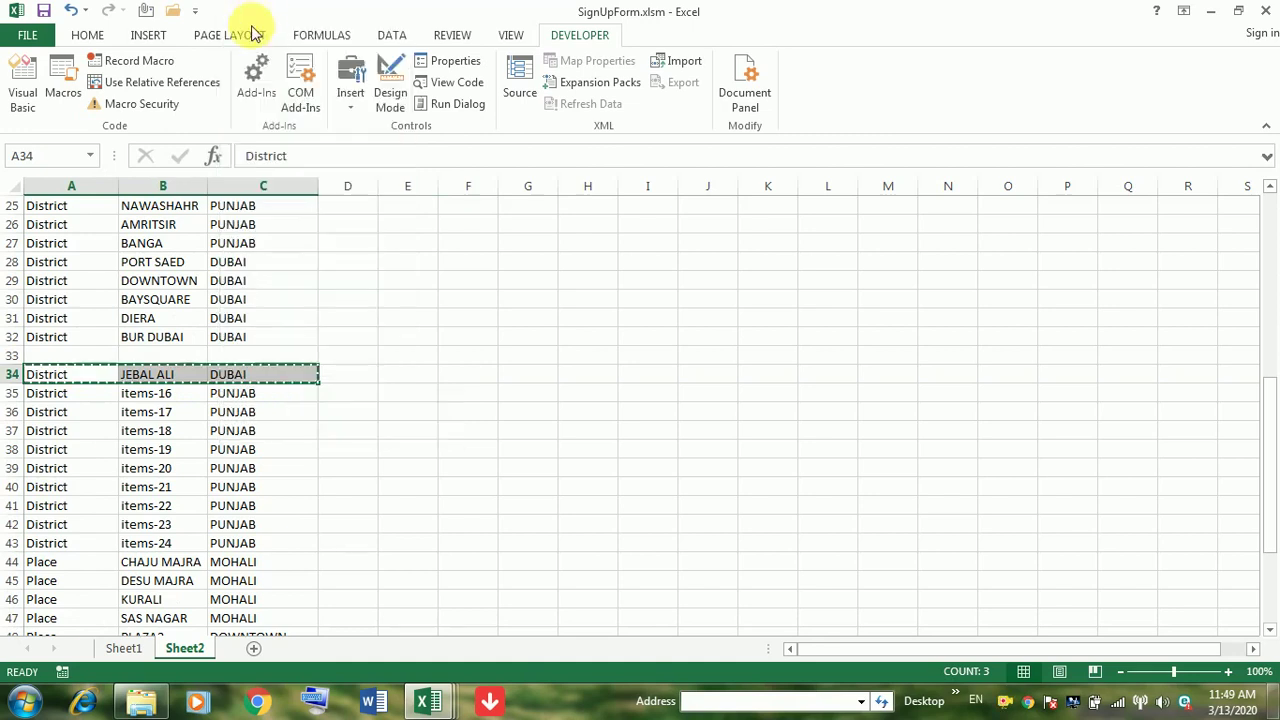
click(52, 357)
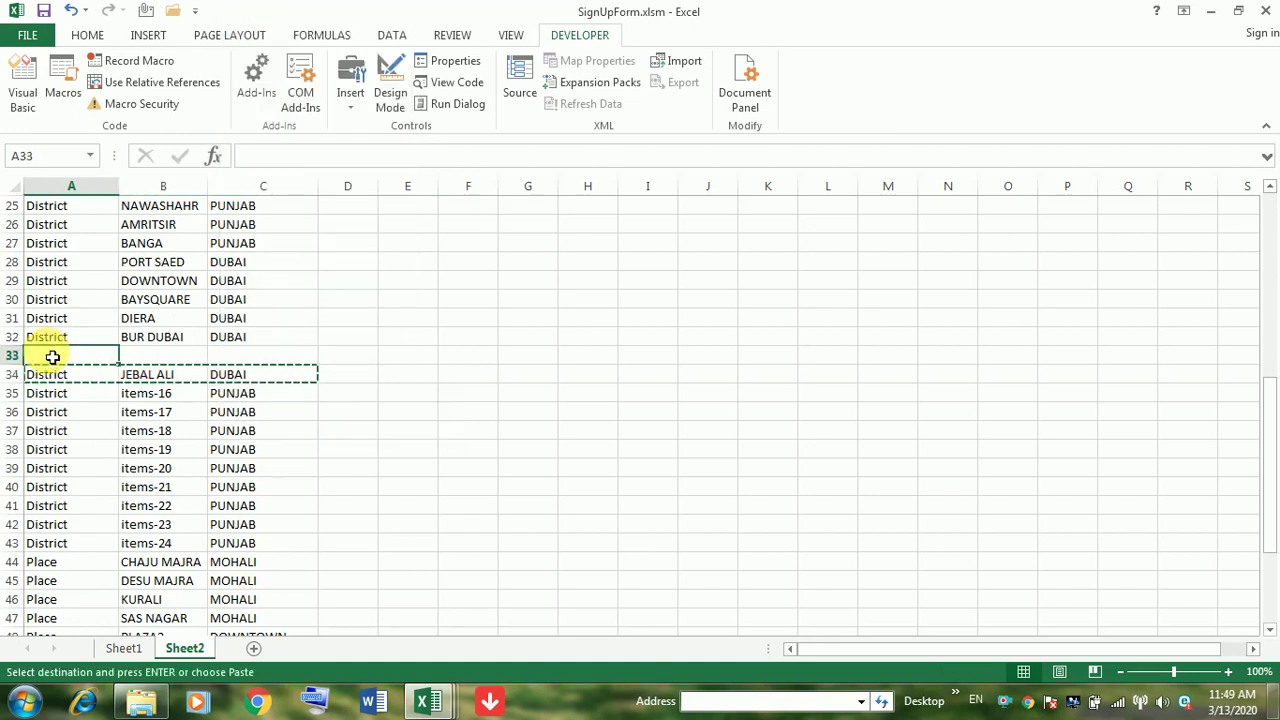
key(ctrl+v)
click(53, 379)
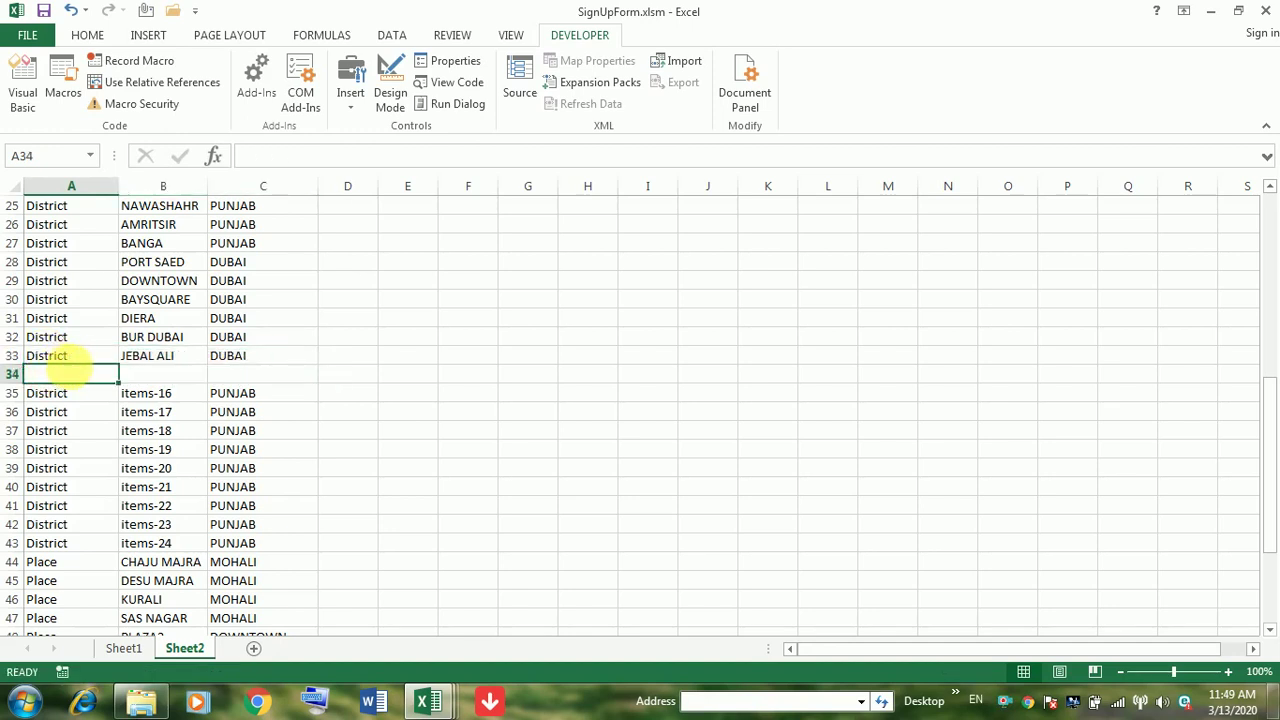
click(75, 363)
key(ctrl+c)
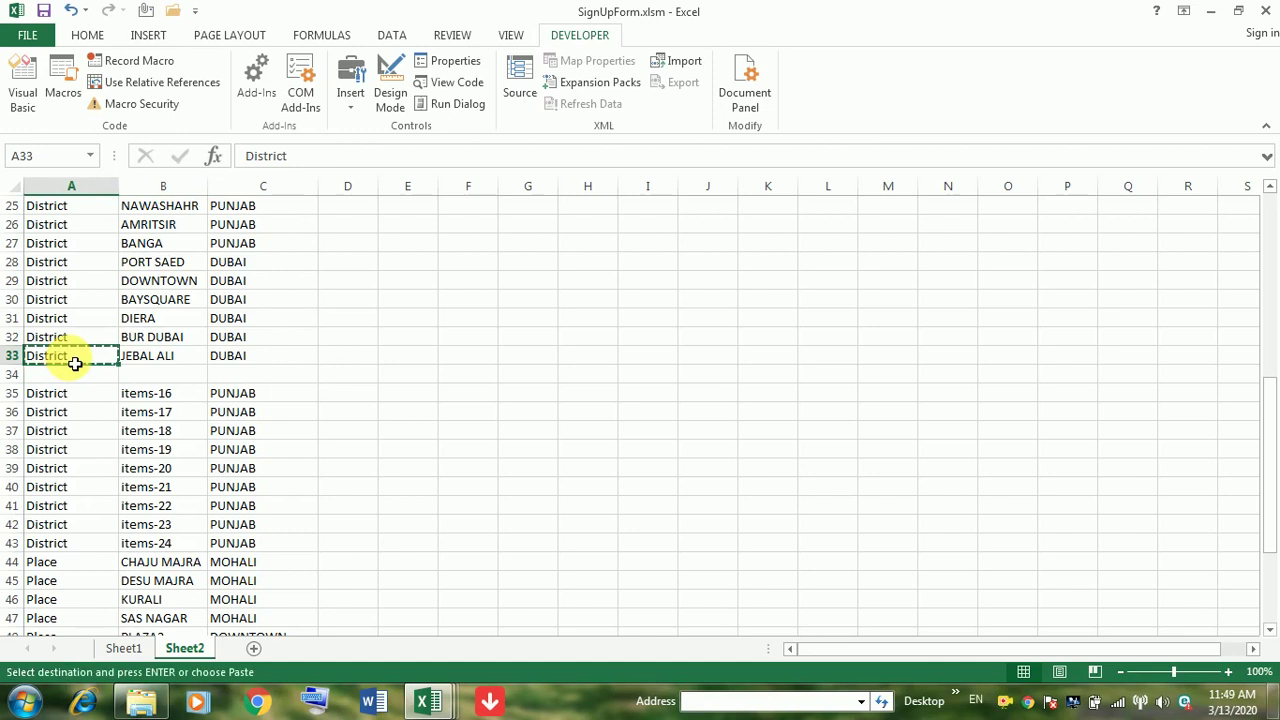
key(ctrl+v)
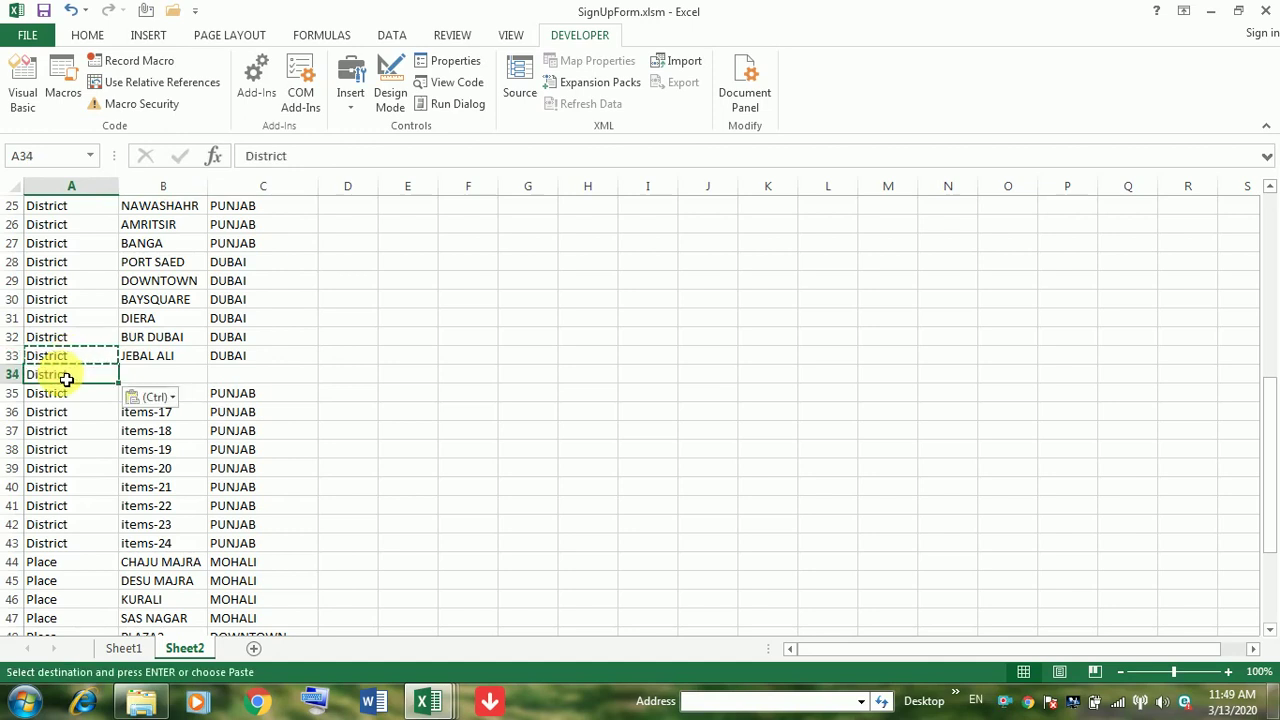
Copy ABU DHABI into C34 as the new district's parent.
click(152, 383)
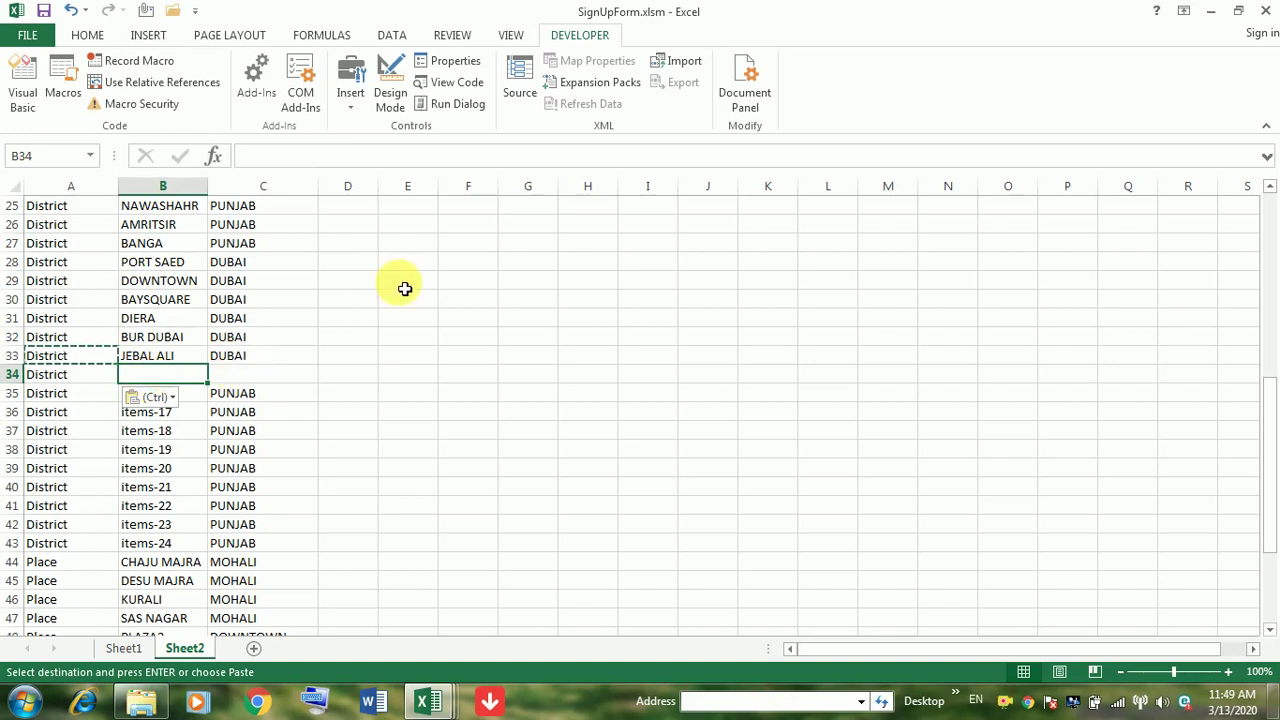
drag(1272, 440, 1268, 360)
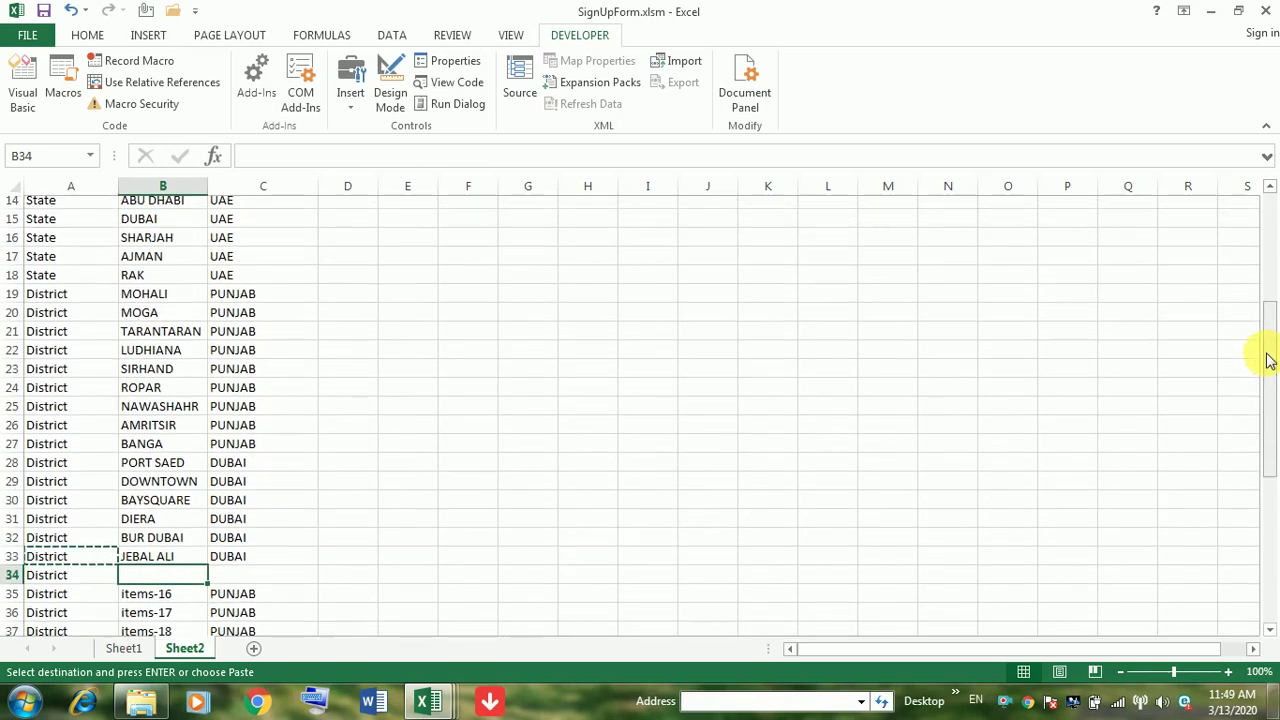
key(ctrl+v)
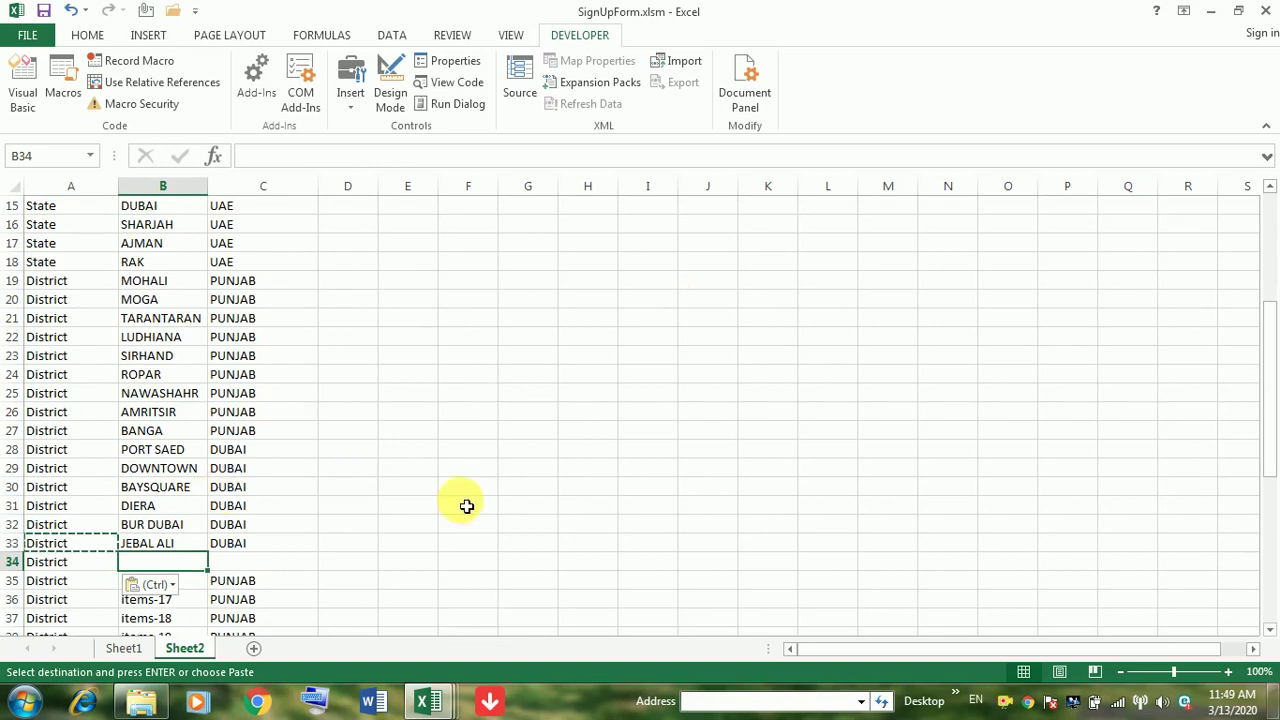
drag(1274, 392, 1267, 318)
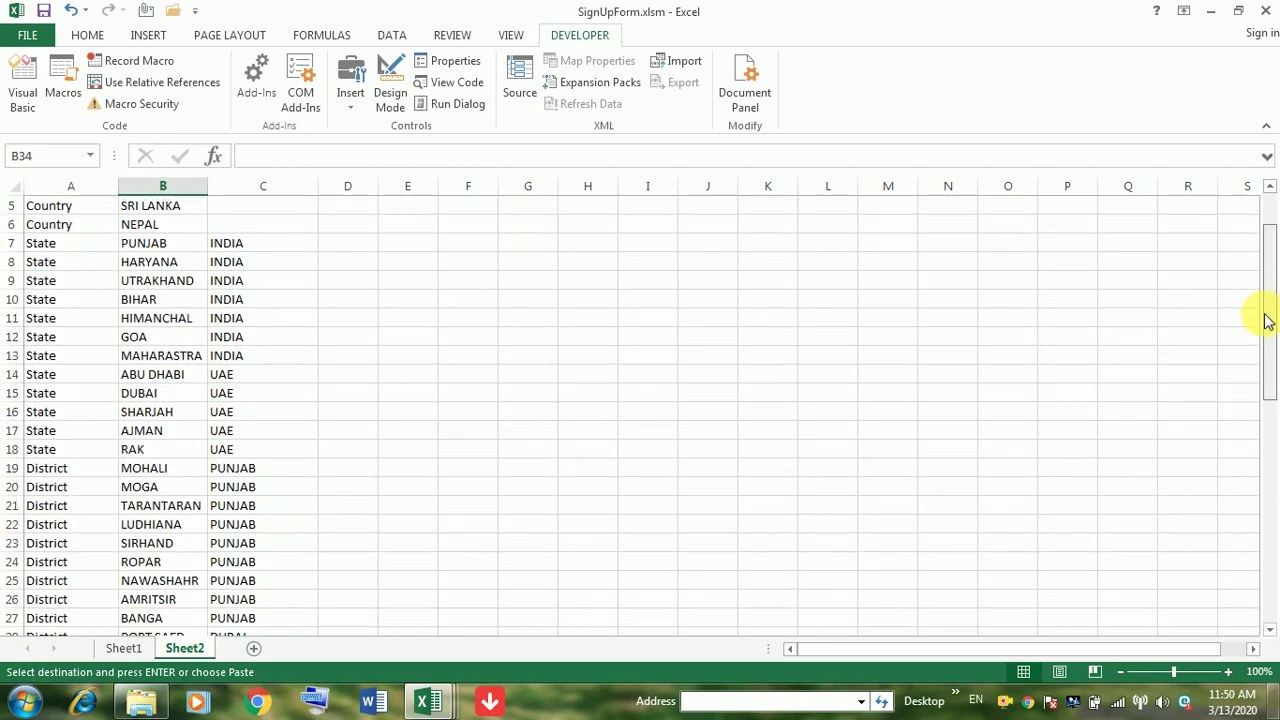
click(196, 377)
key(ctrl+c)
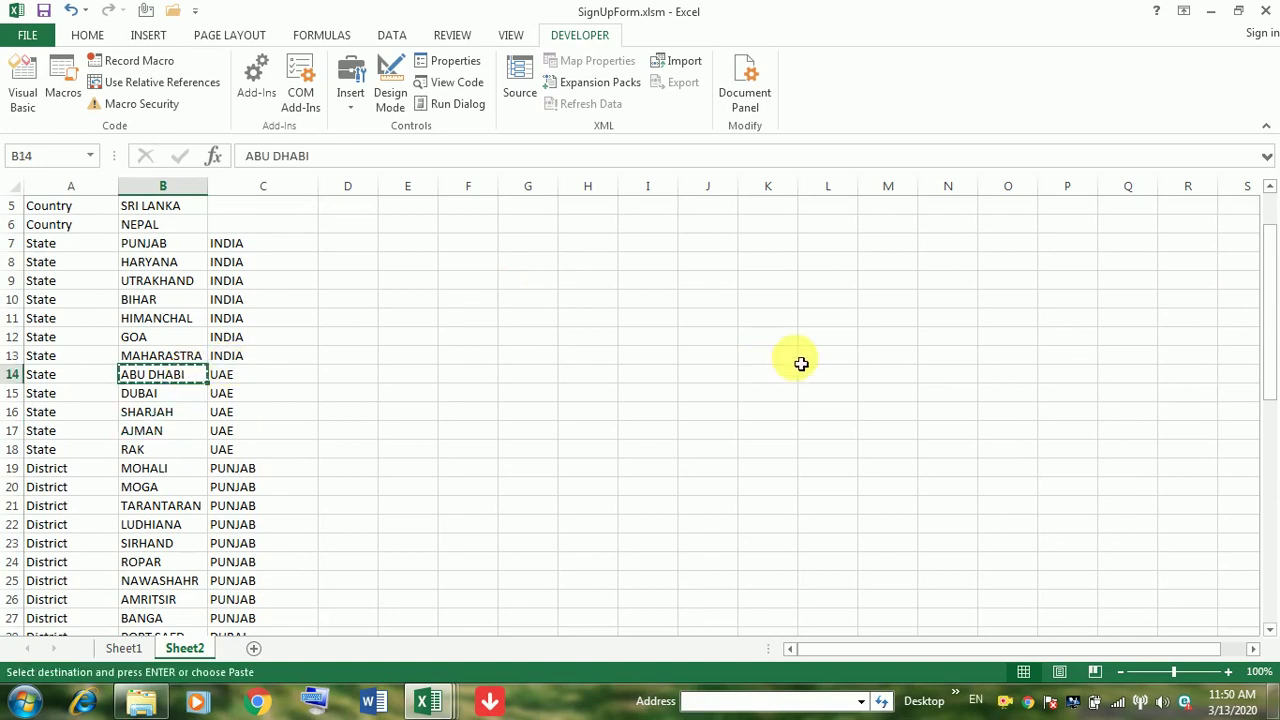
drag(1274, 314, 1274, 383)
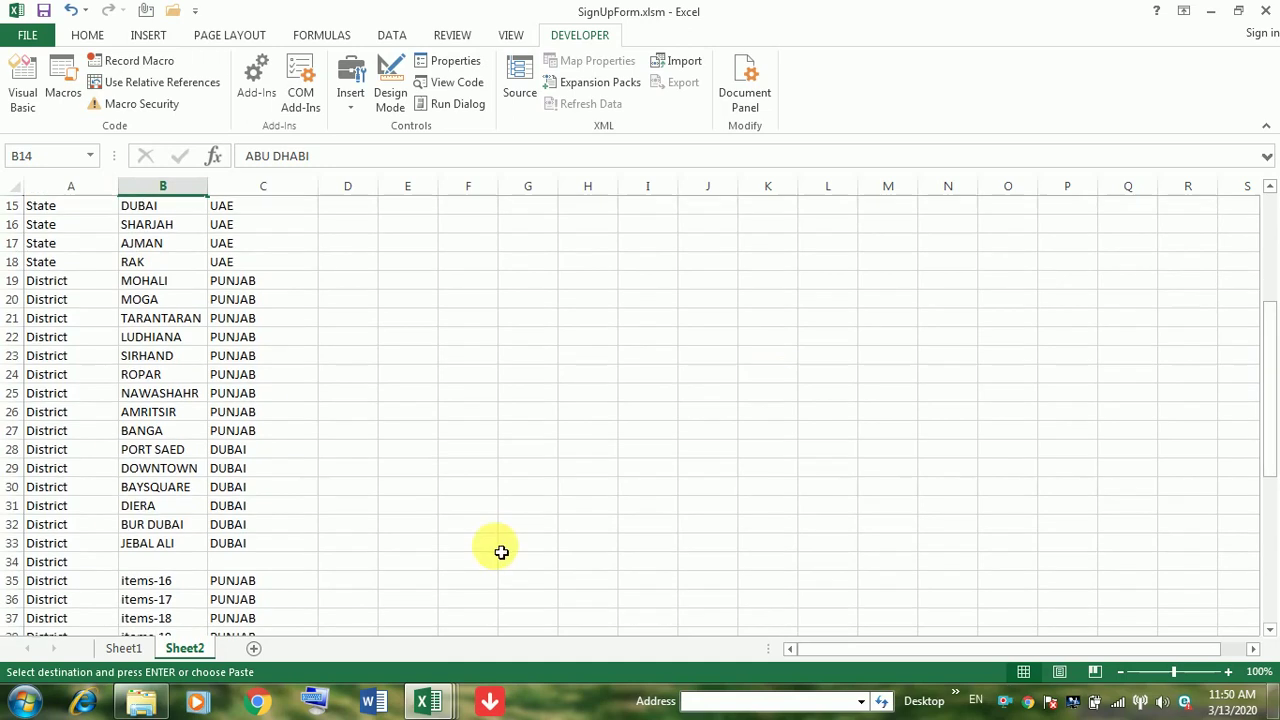
click(257, 565)
key(ctrl+v)
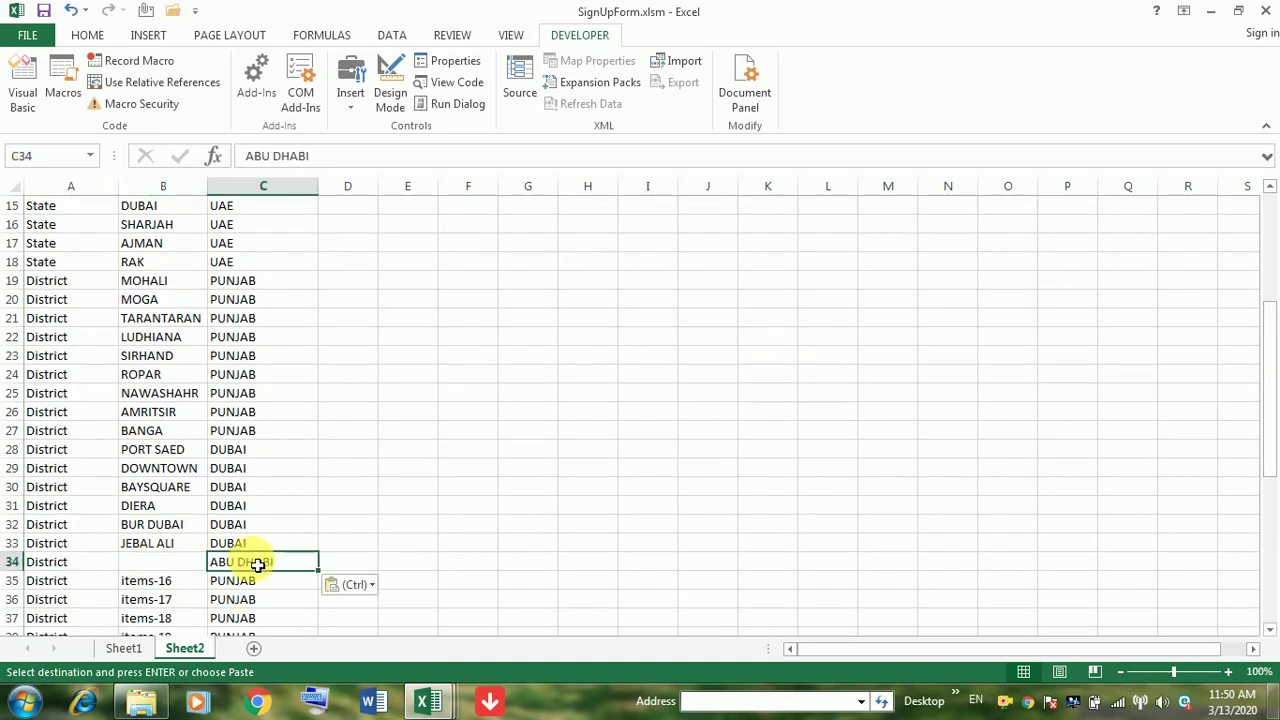
Enter DELMA STREET as the district name in B34.
click(175, 567)
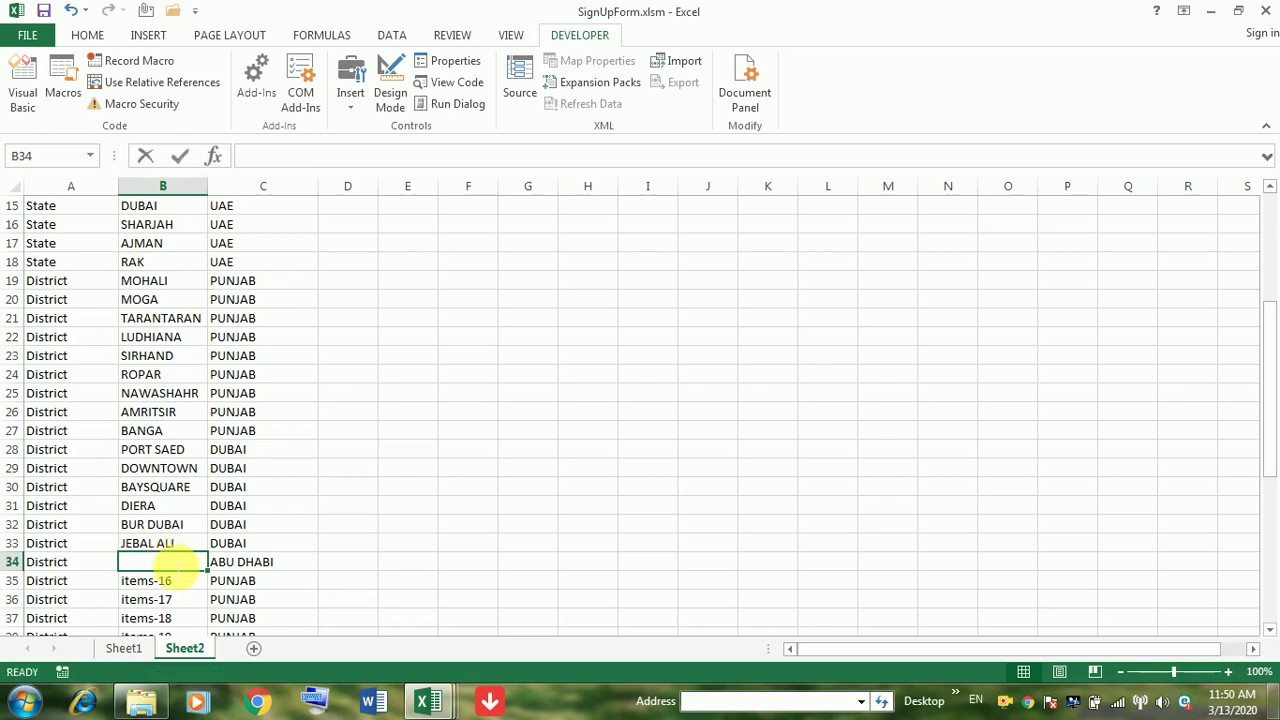
text(ABU DHABI)
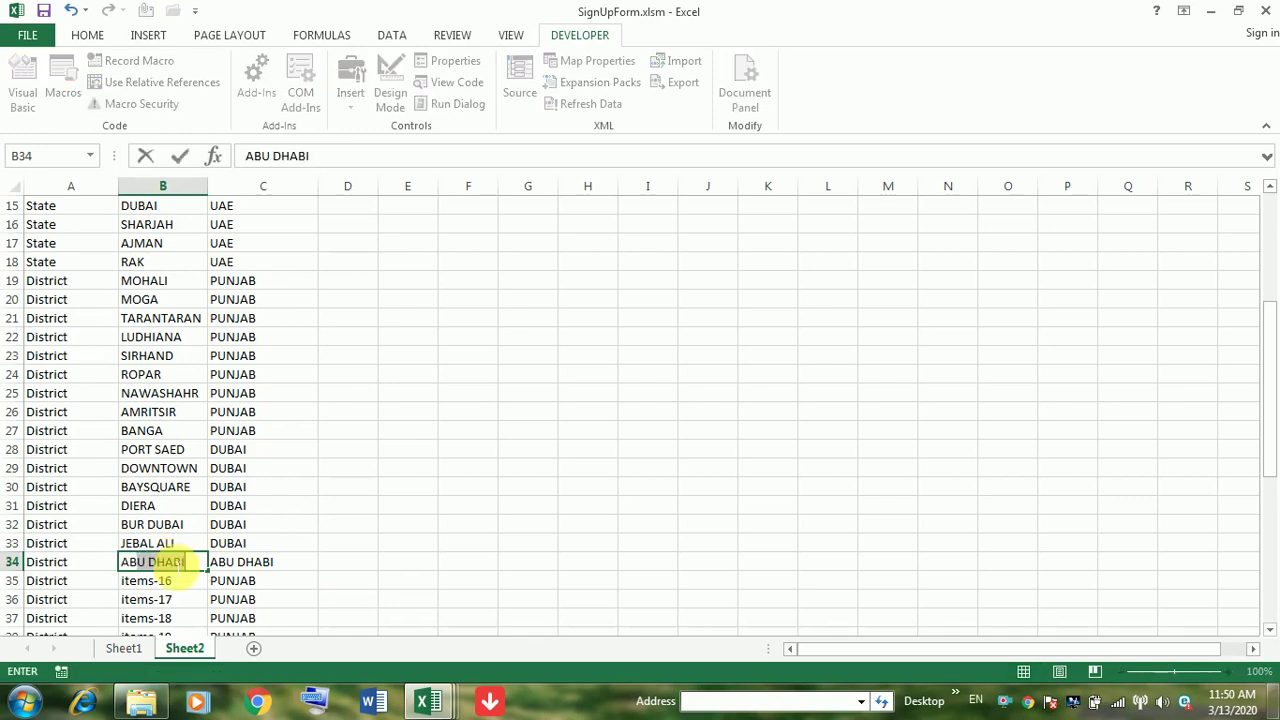
key(BackSpace)
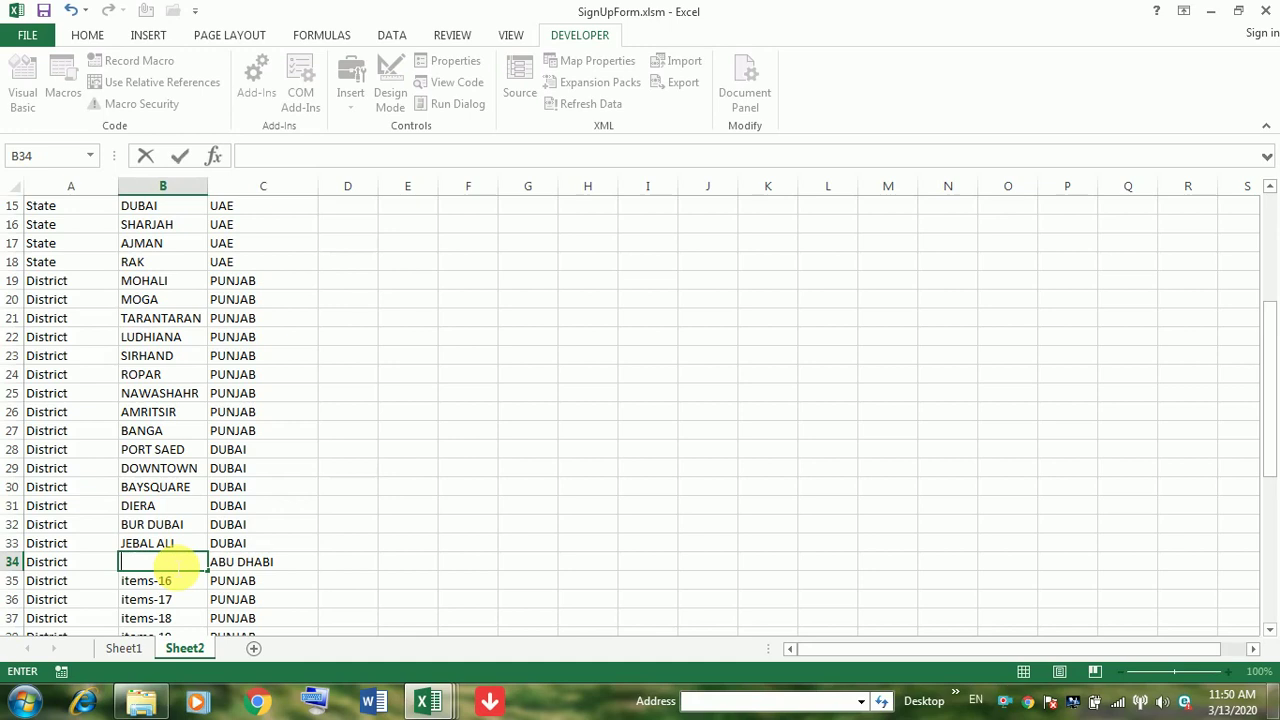
text(Del)
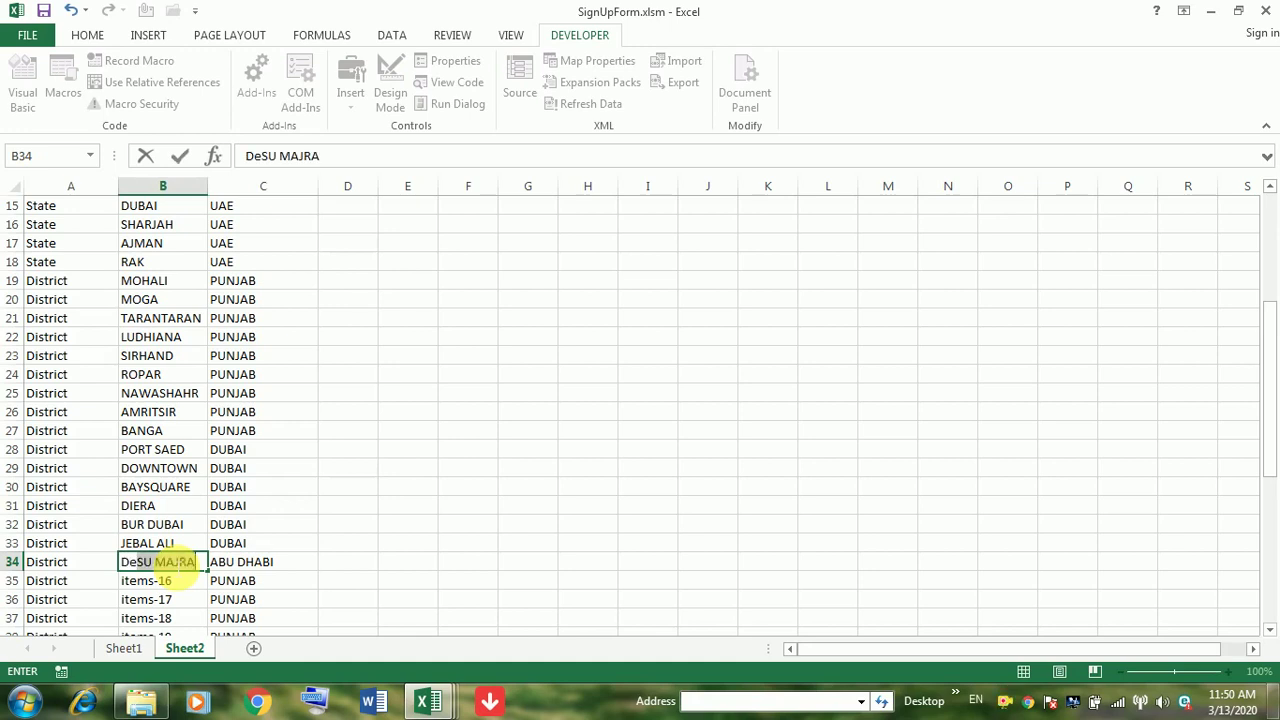
key(BackSpace)
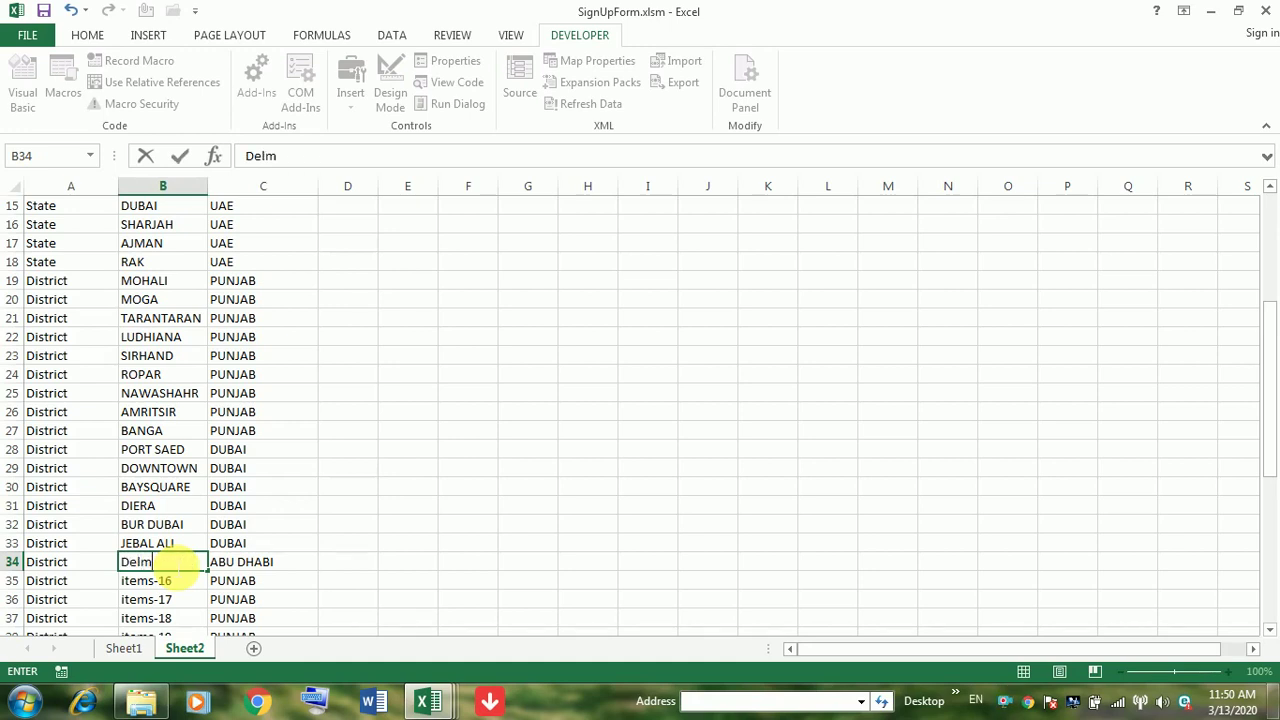
text(E)
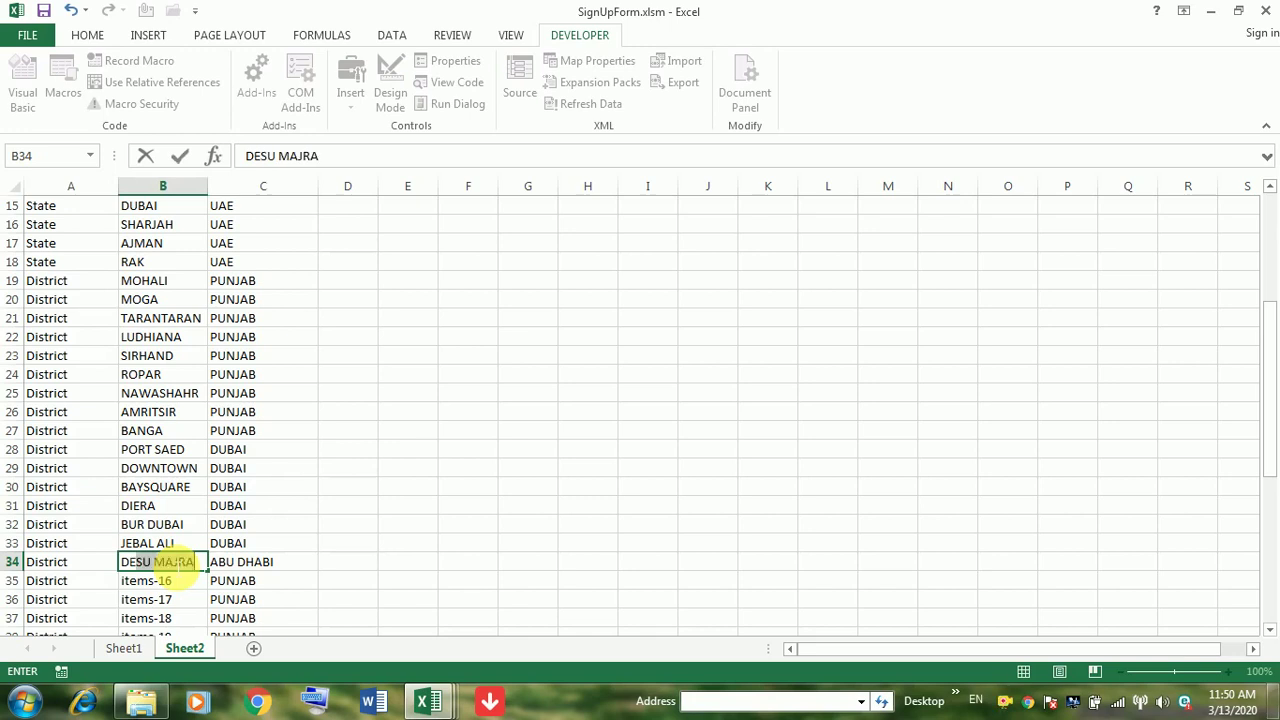
text(LMA STREET)
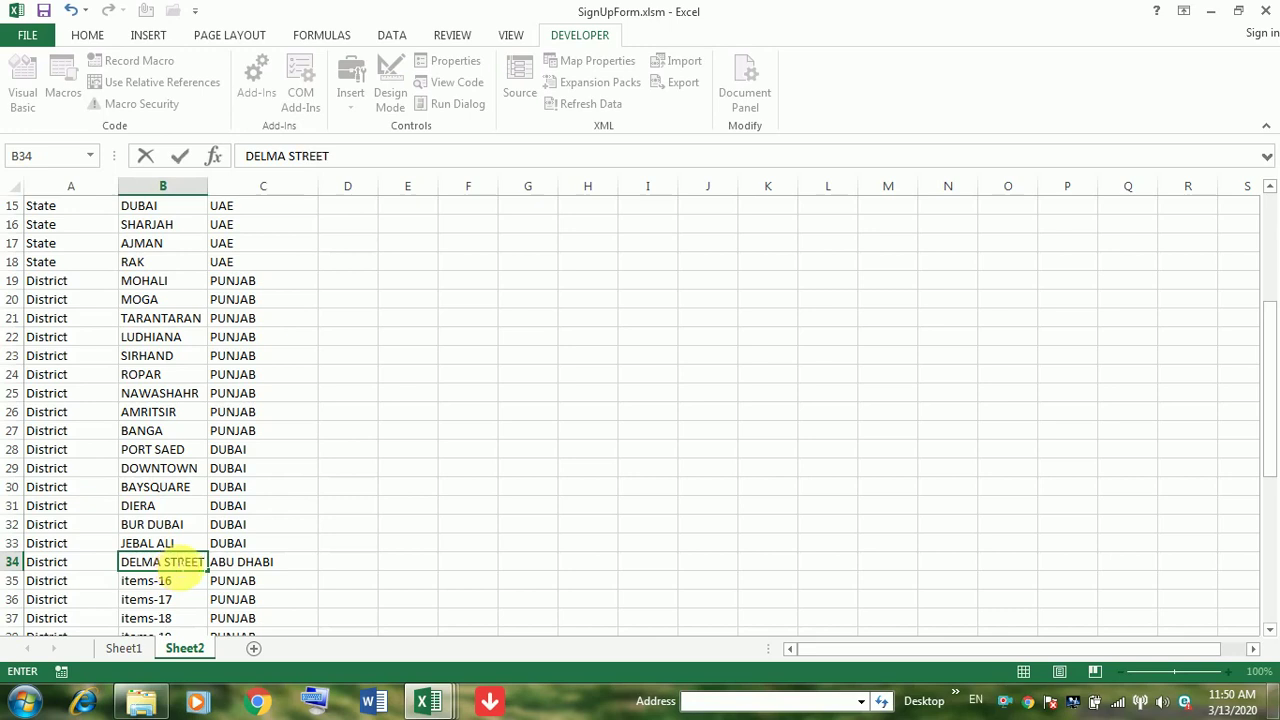
click(340, 565)
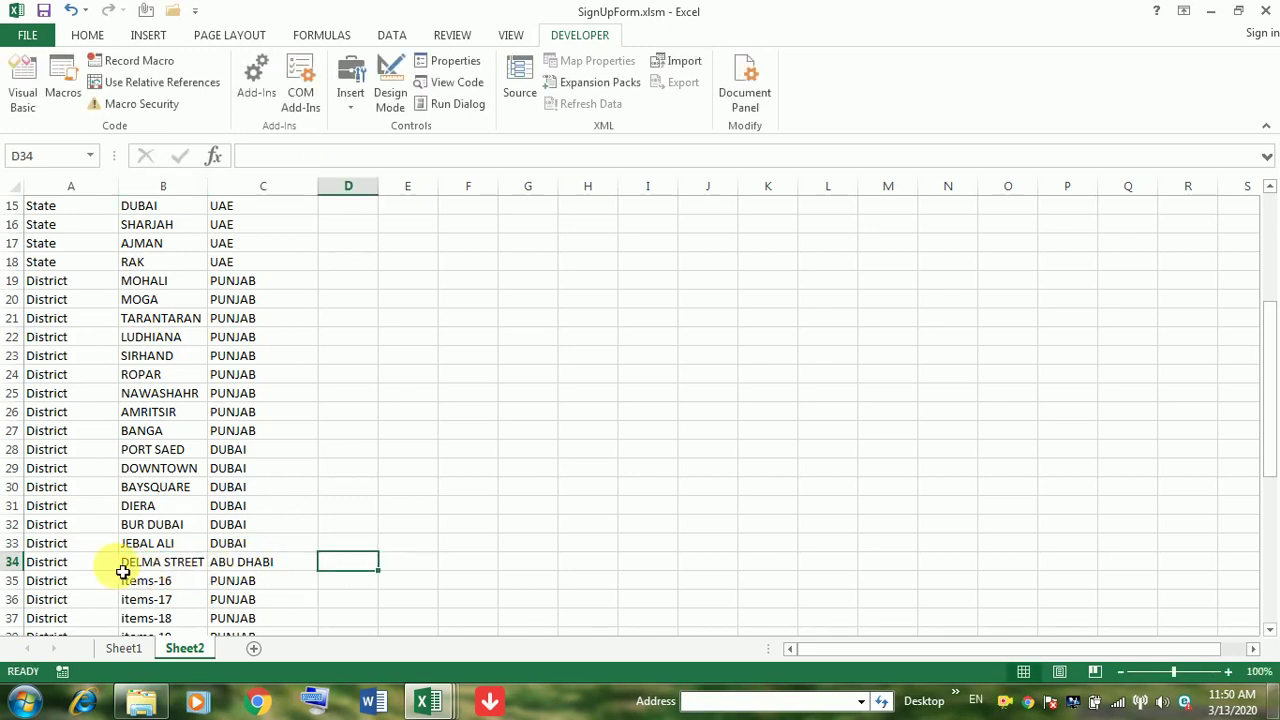
drag(1272, 350, 1275, 448)
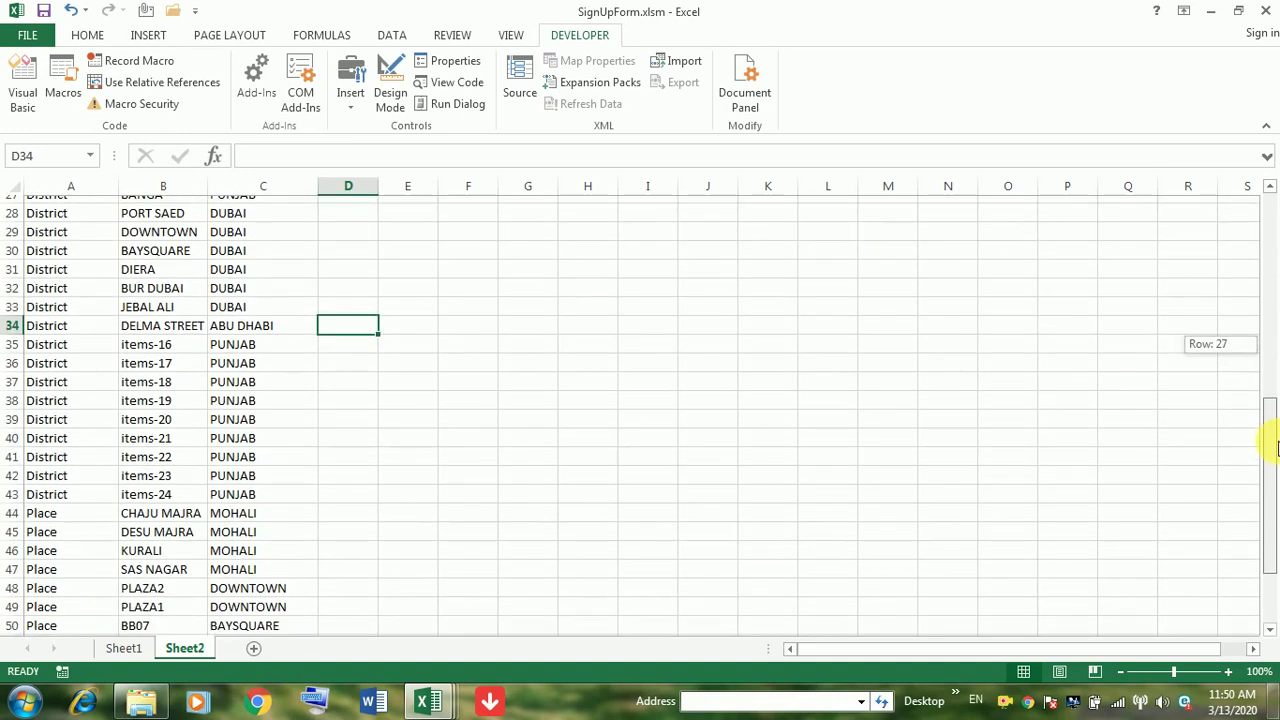
Insert a blank row 53 above KHARAR, undoing a misplaced insert above BB07.
drag(1274, 448, 1274, 460)
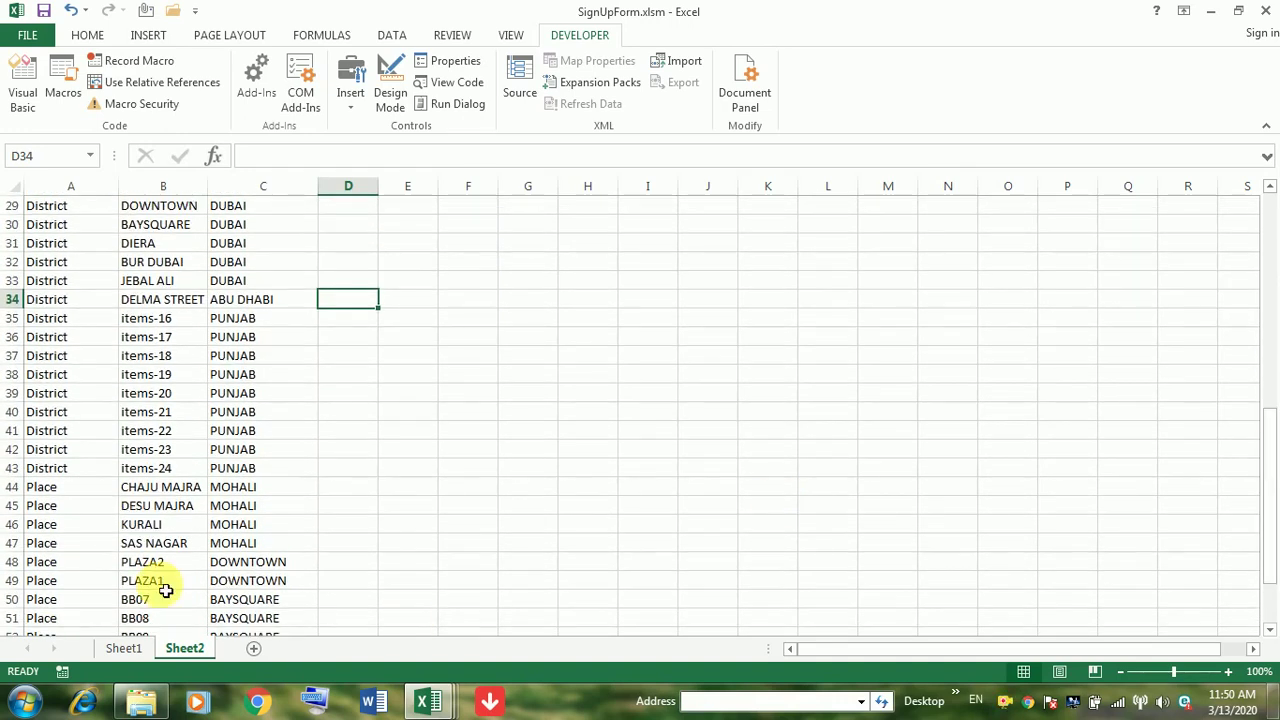
click(14, 580)
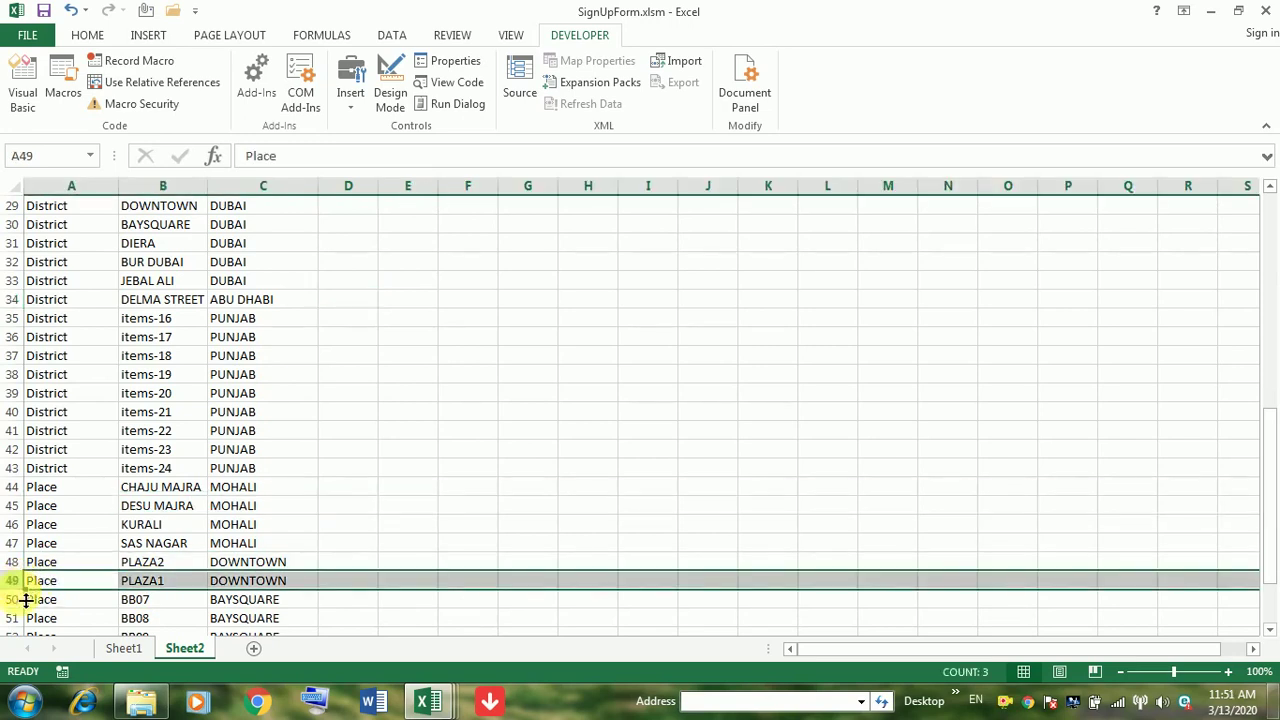
click(14, 598)
right_click(30, 605)
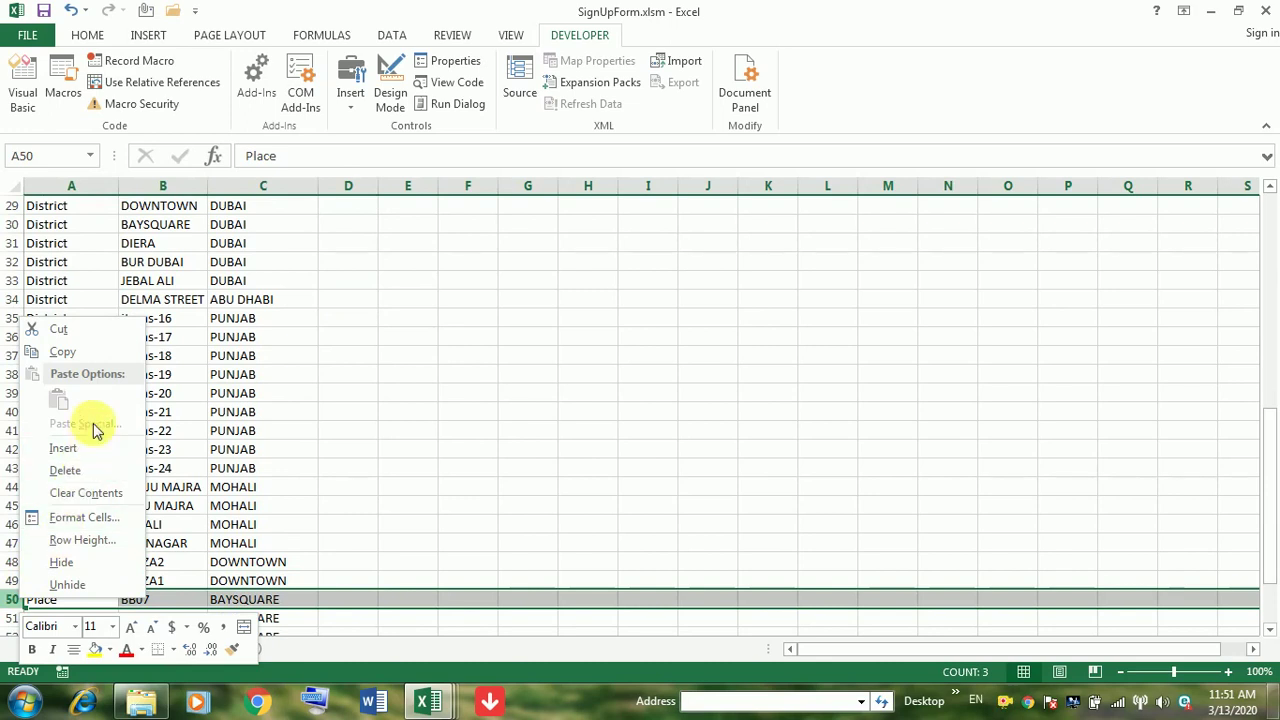
click(66, 449)
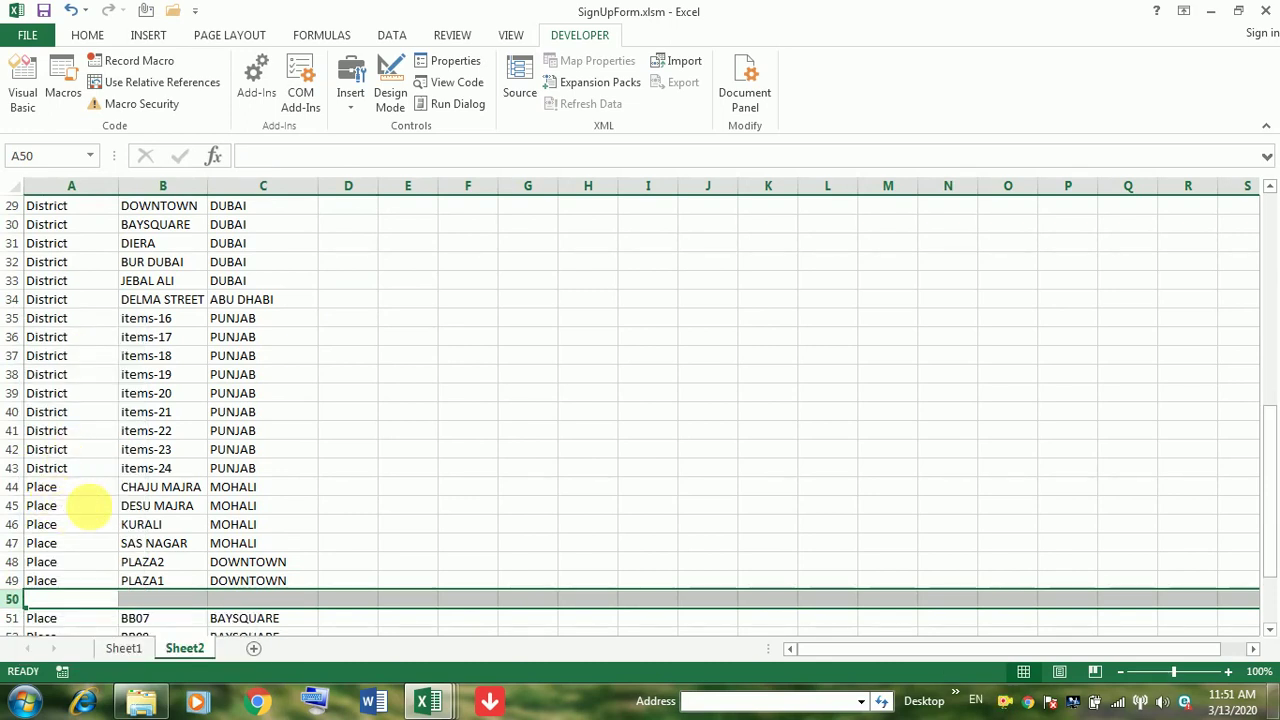
key(ctrl+z)
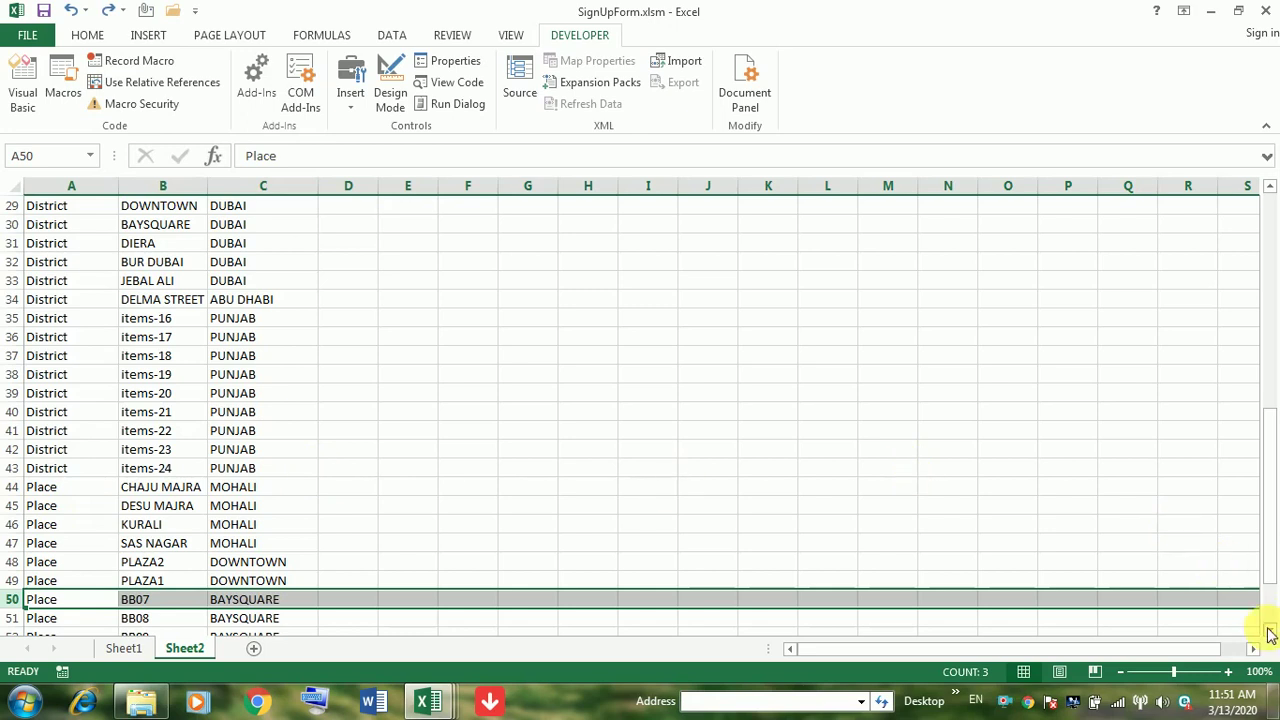
click(1270, 634)
click(1270, 634)
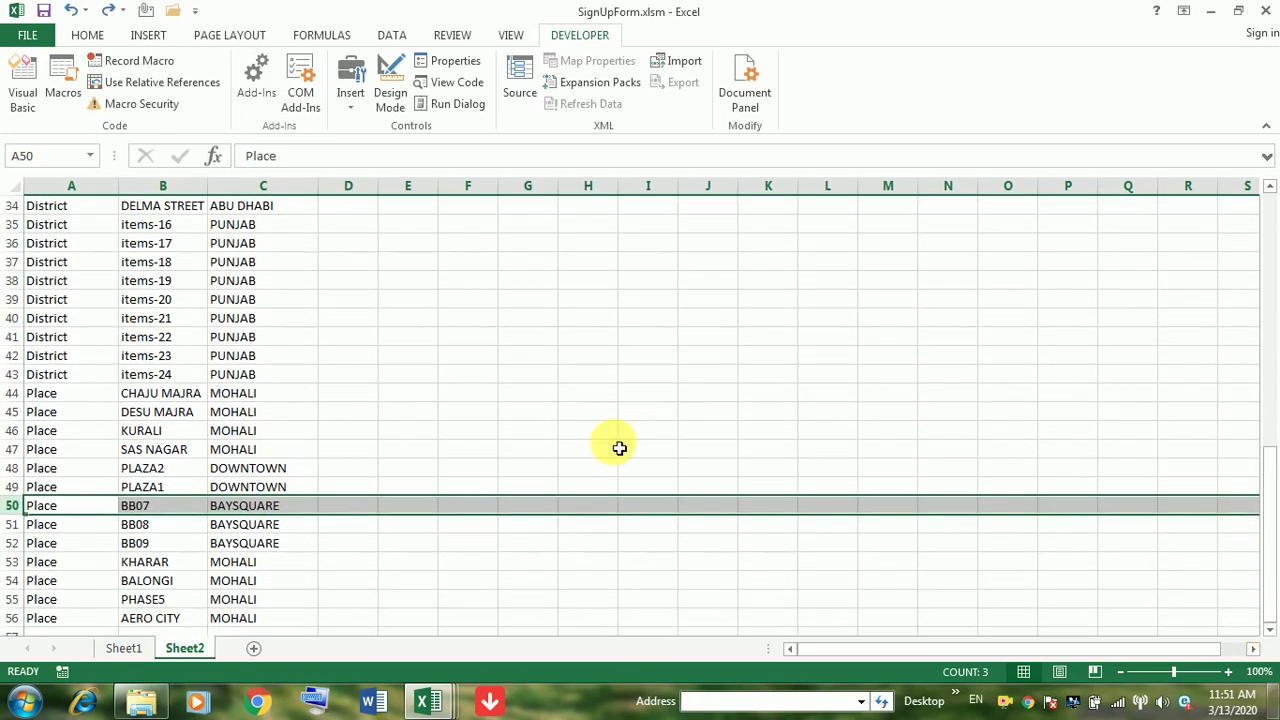
click(12, 562)
right_click(12, 562)
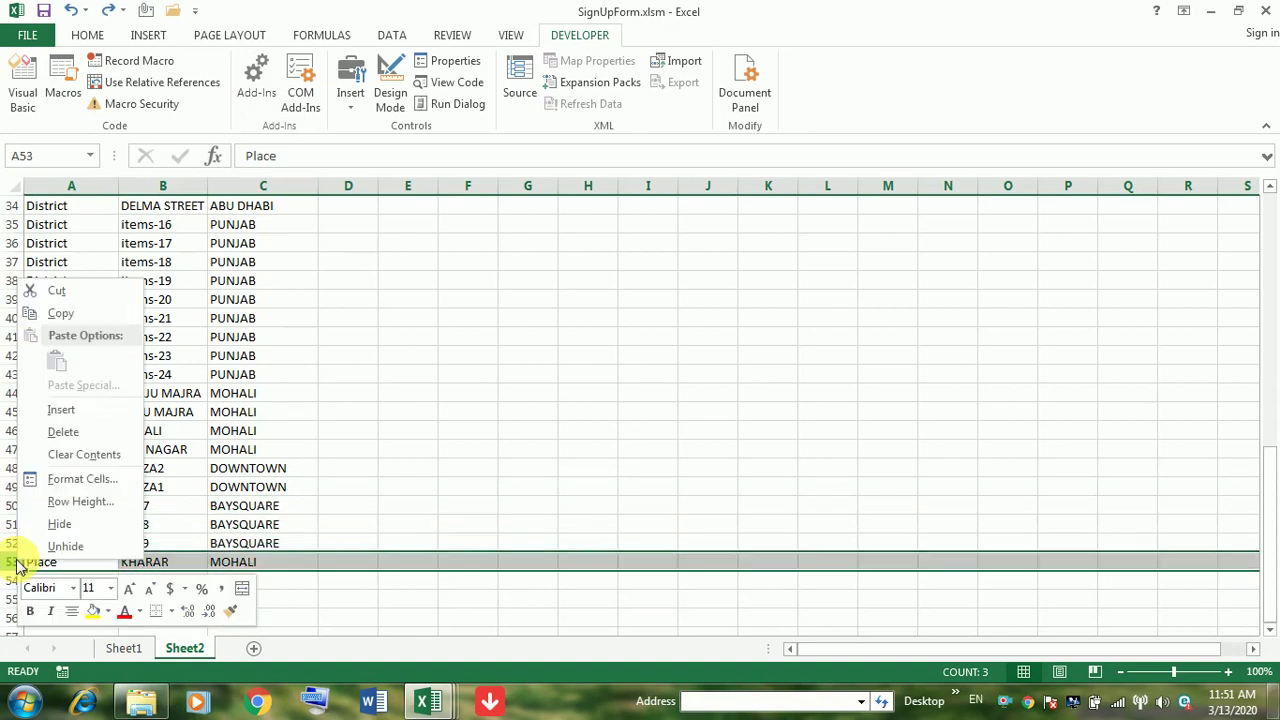
click(62, 410)
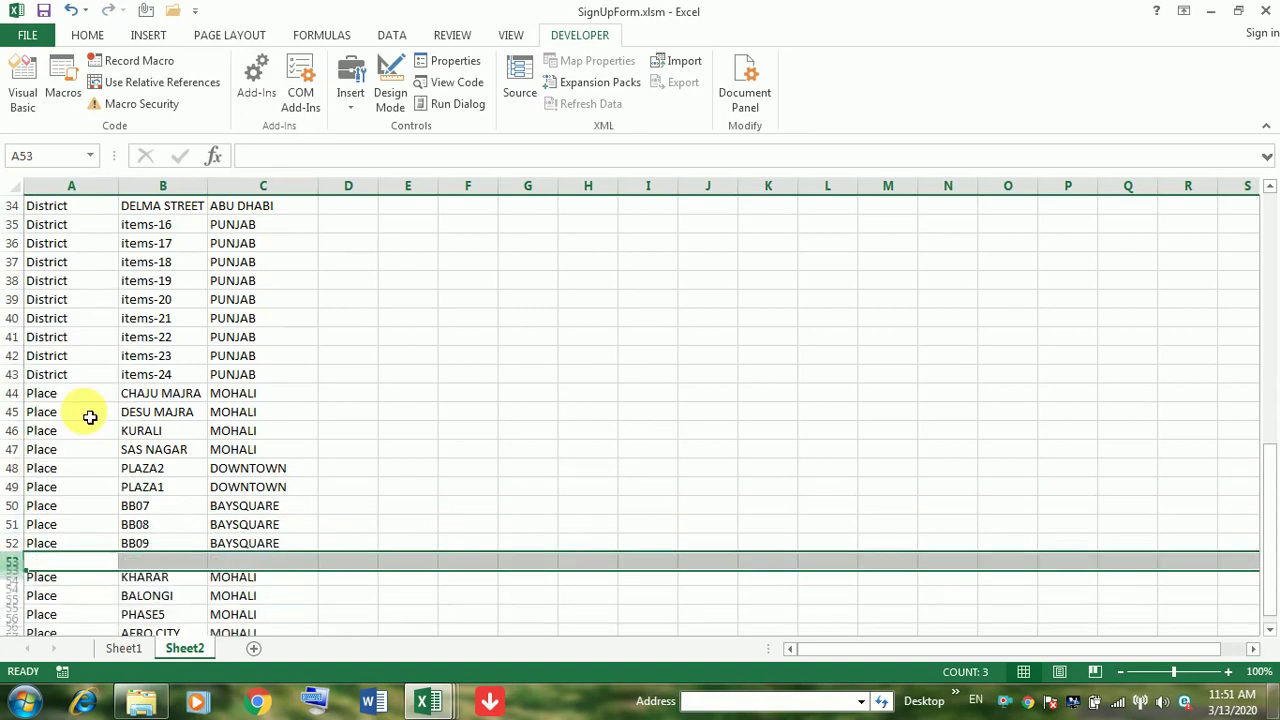
Copy the Place label into A53 and enter Street 32 in B53.
click(58, 553)
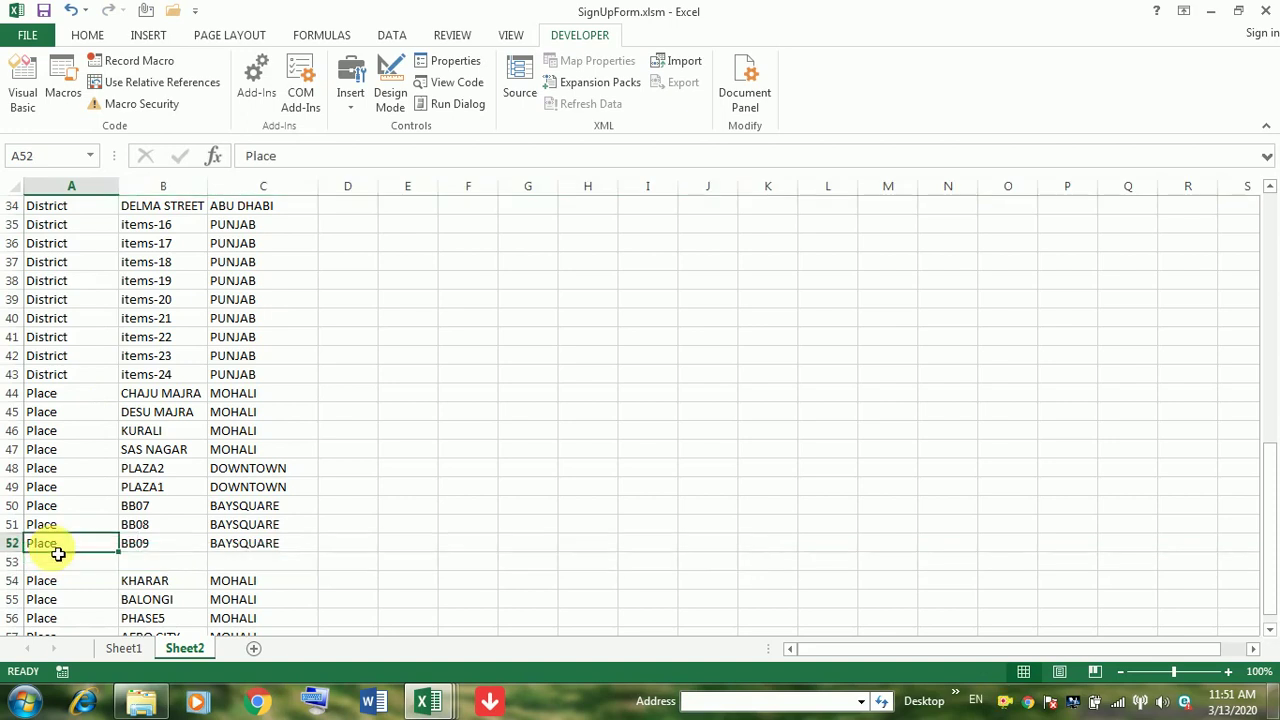
key(ctrl+c)
click(57, 566)
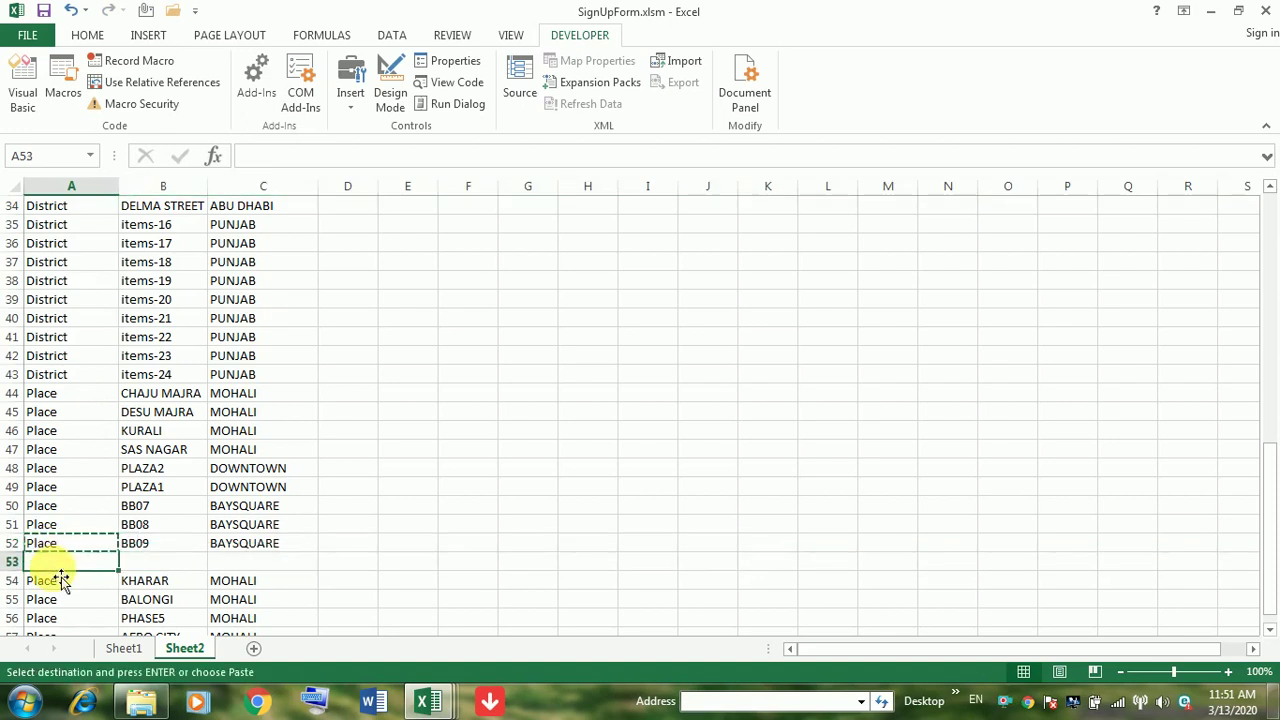
key(ctrl+v)
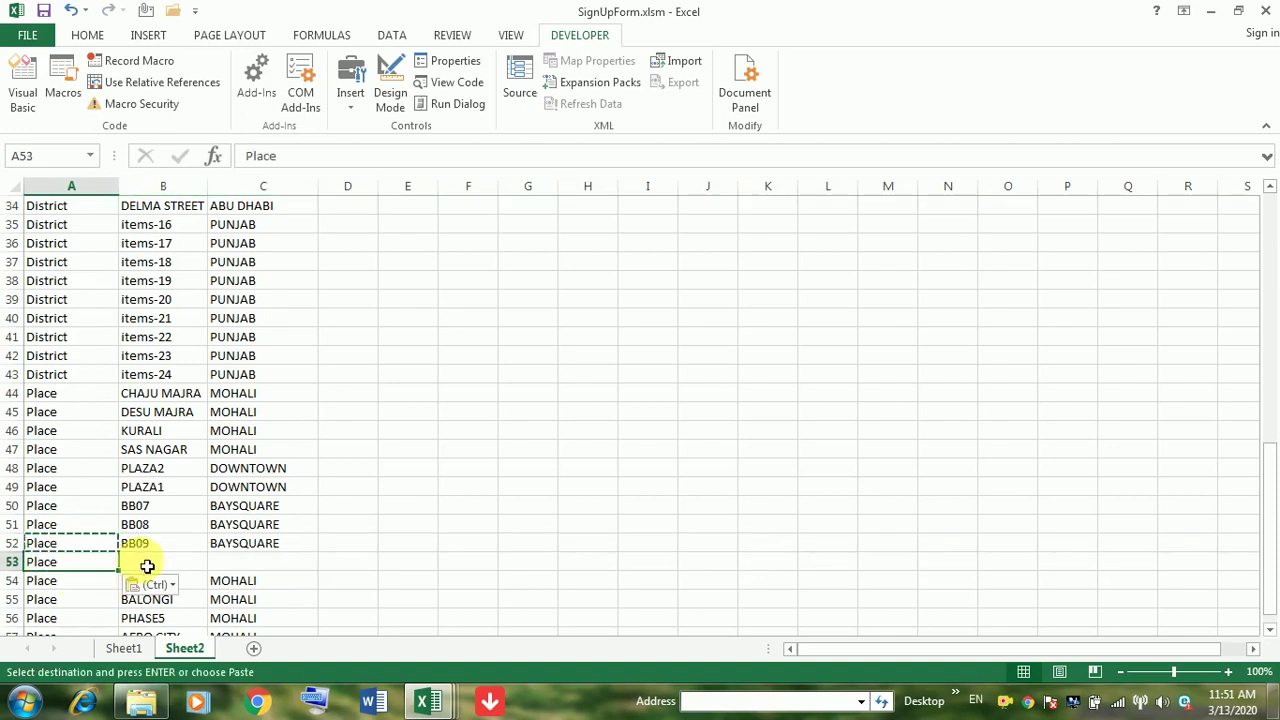
click(147, 567)
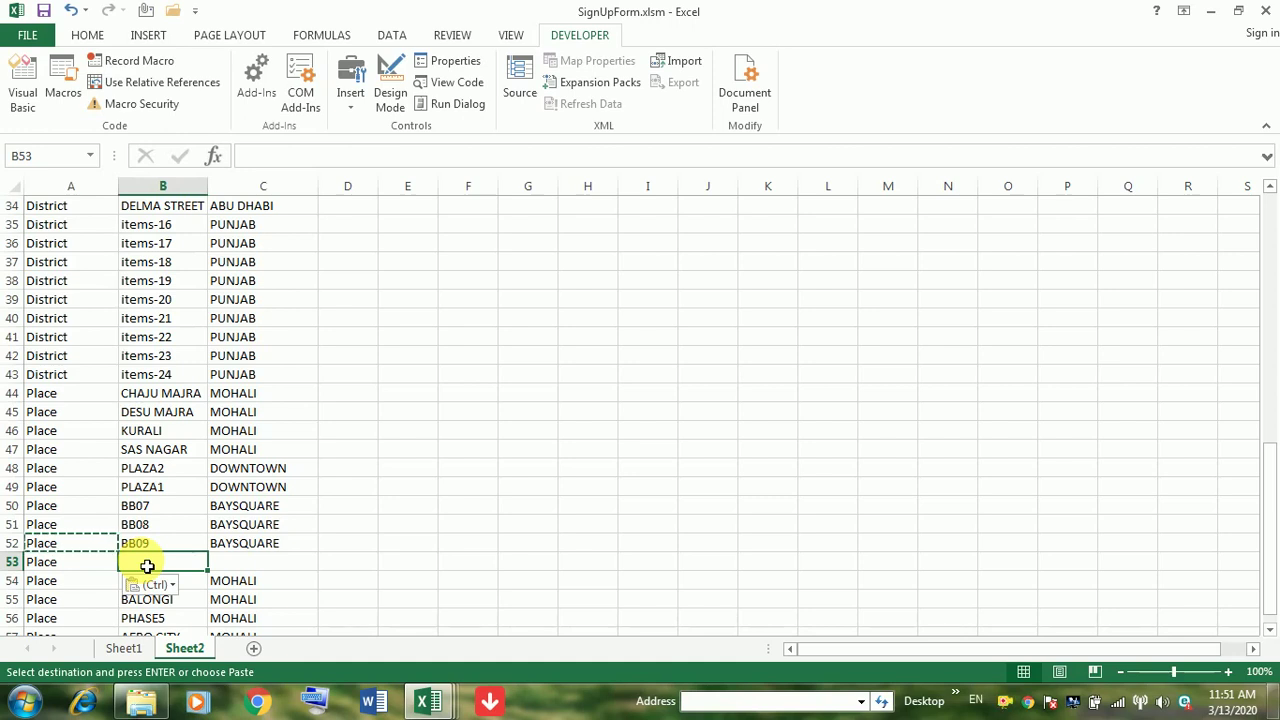
text(s)
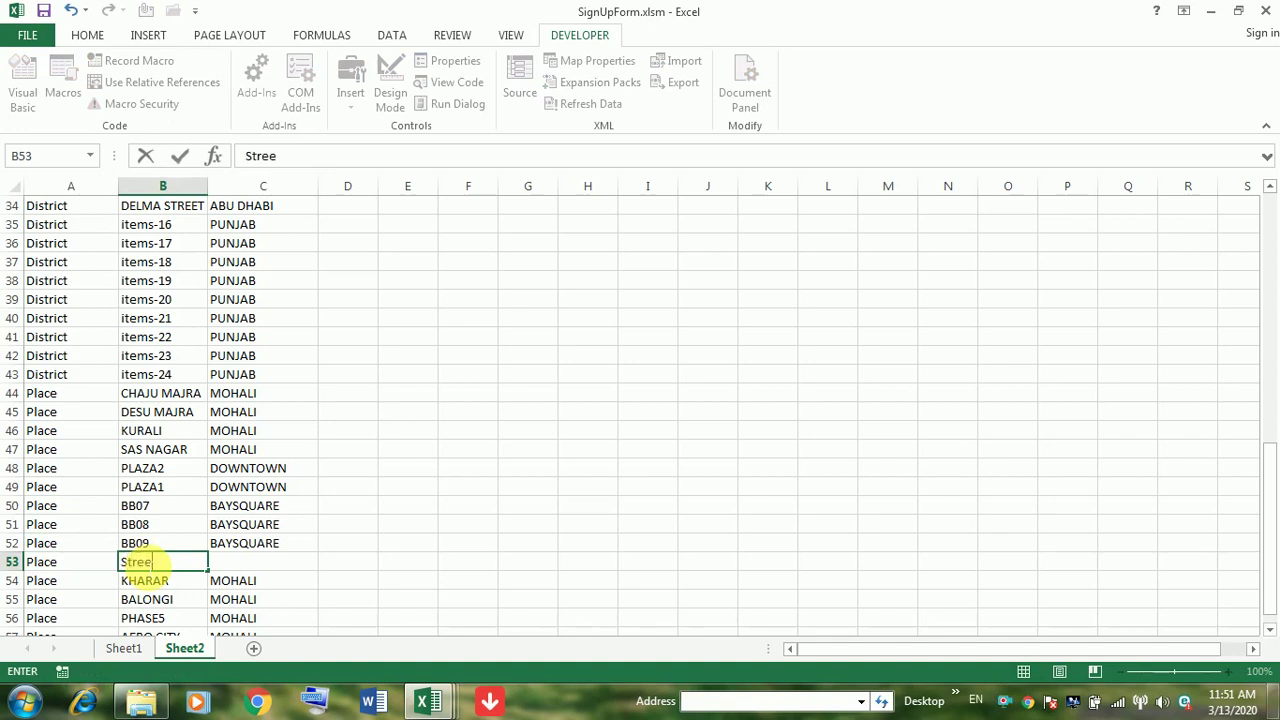
click(229, 562)
Copy DELMA STREET from B34 into C53 as Street 32's parent.
click(181, 211)
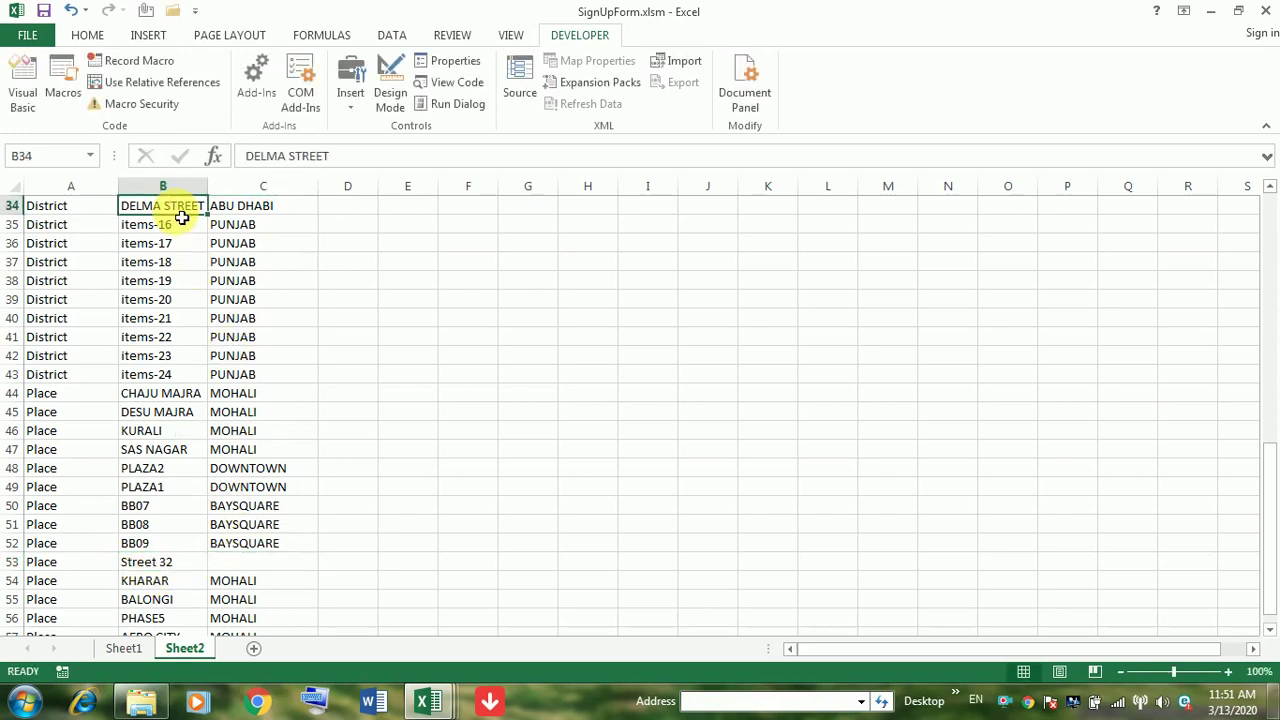
key(ctrl+c)
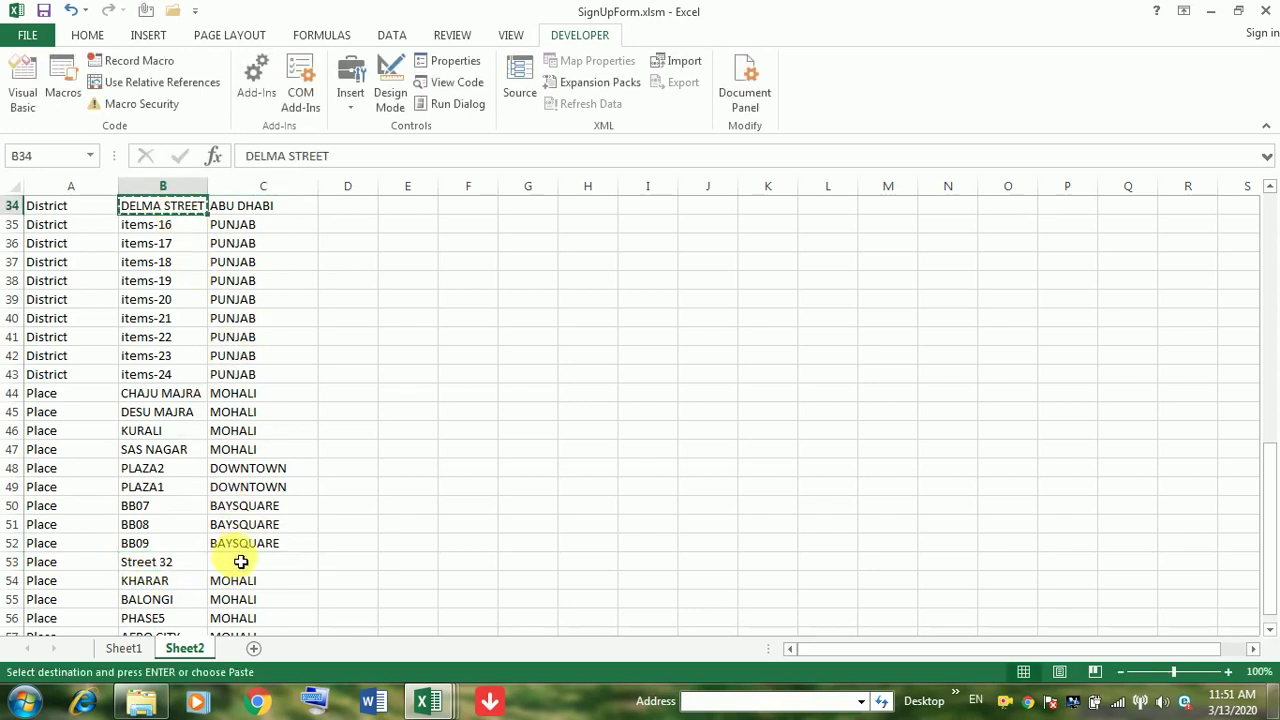
click(235, 568)
key(ctrl+v)
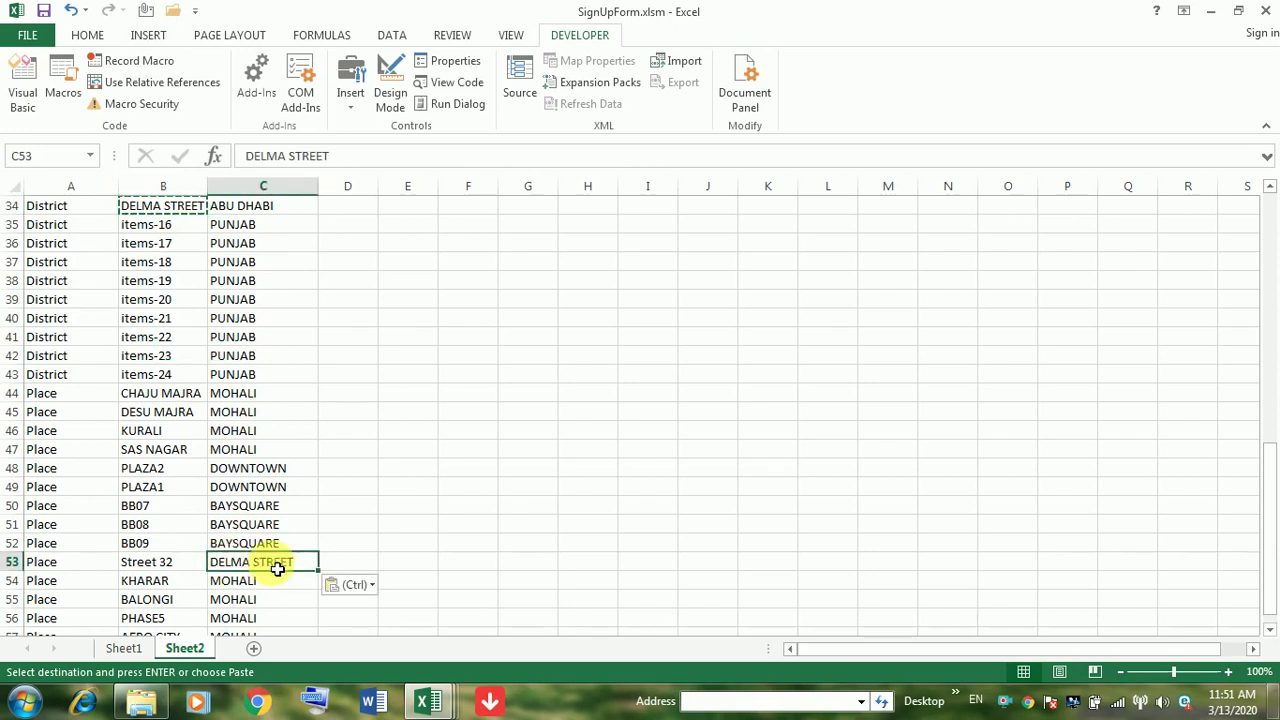
click(336, 557)
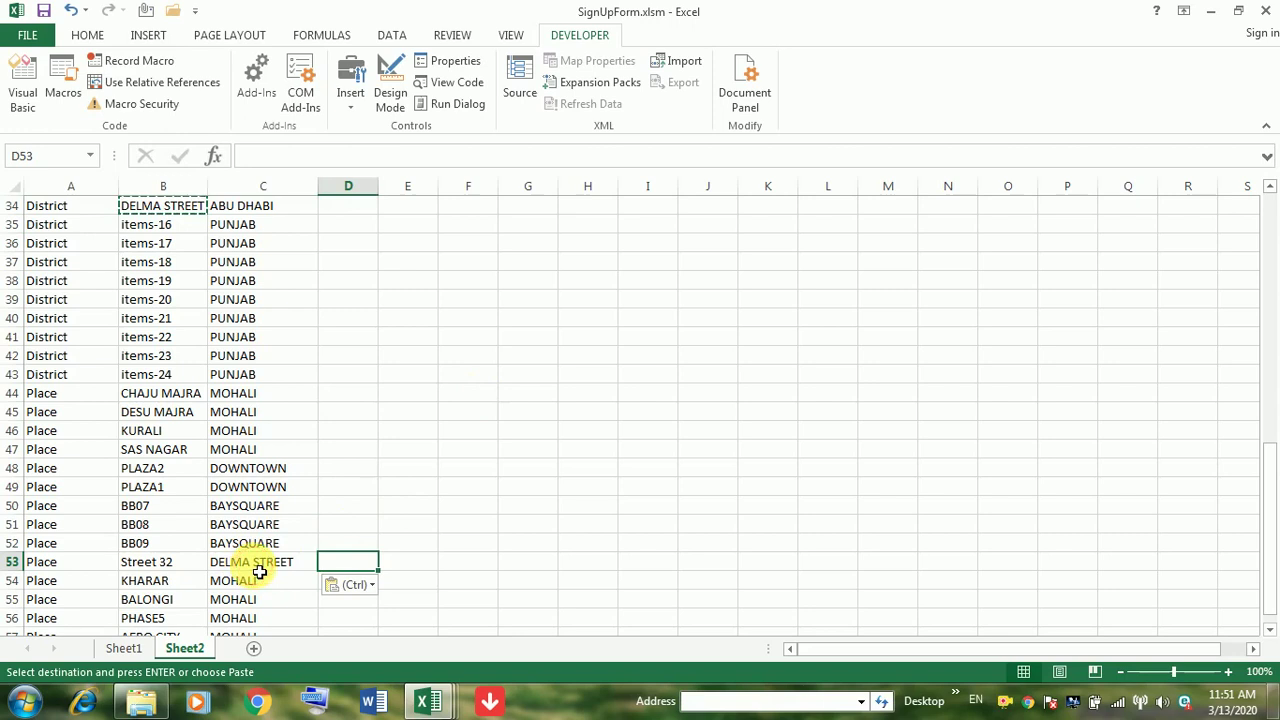
click(259, 569)
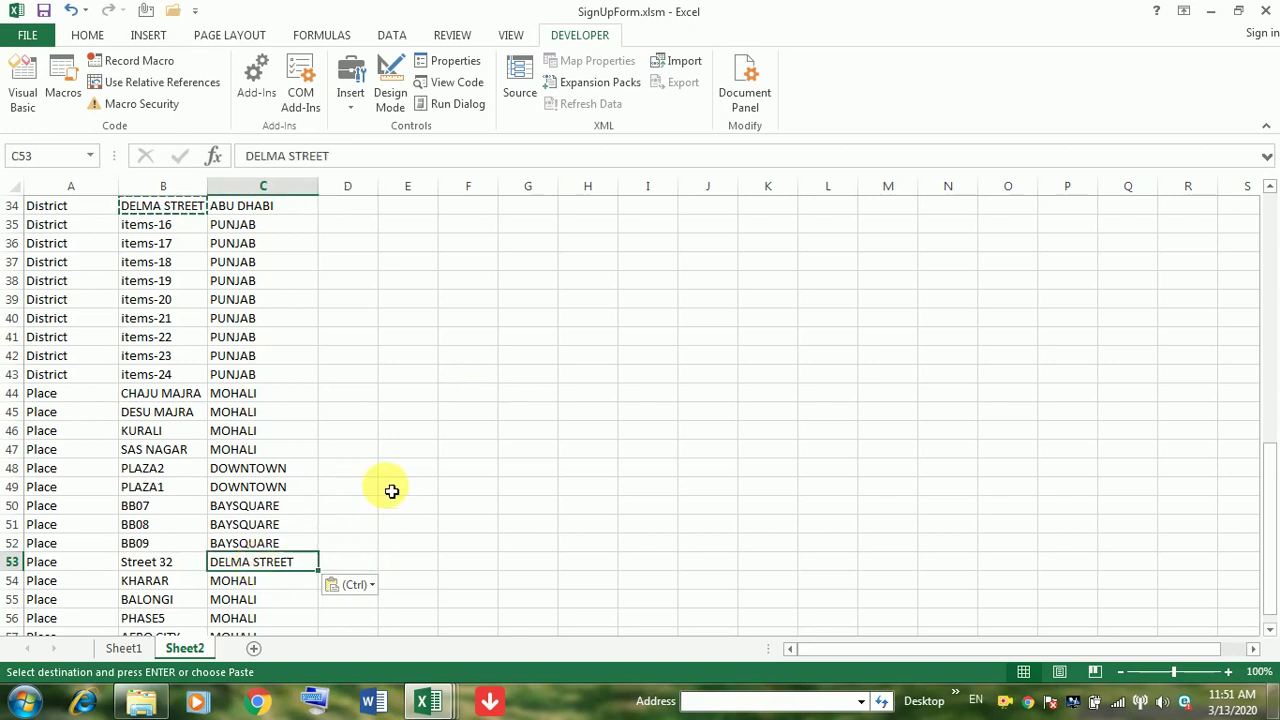
click(405, 450)
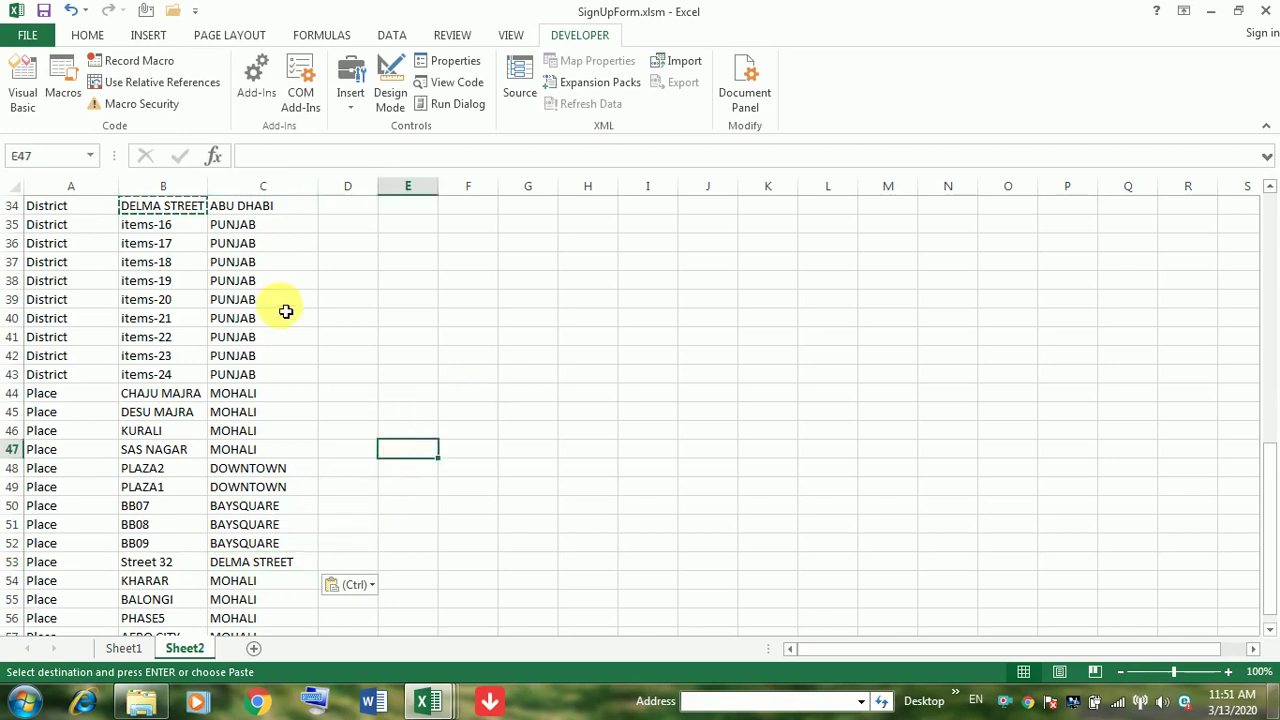
Save the workbook, accepting the privacy warning, and run UserForm1 from the Visual Basic editor.
click(43, 12)
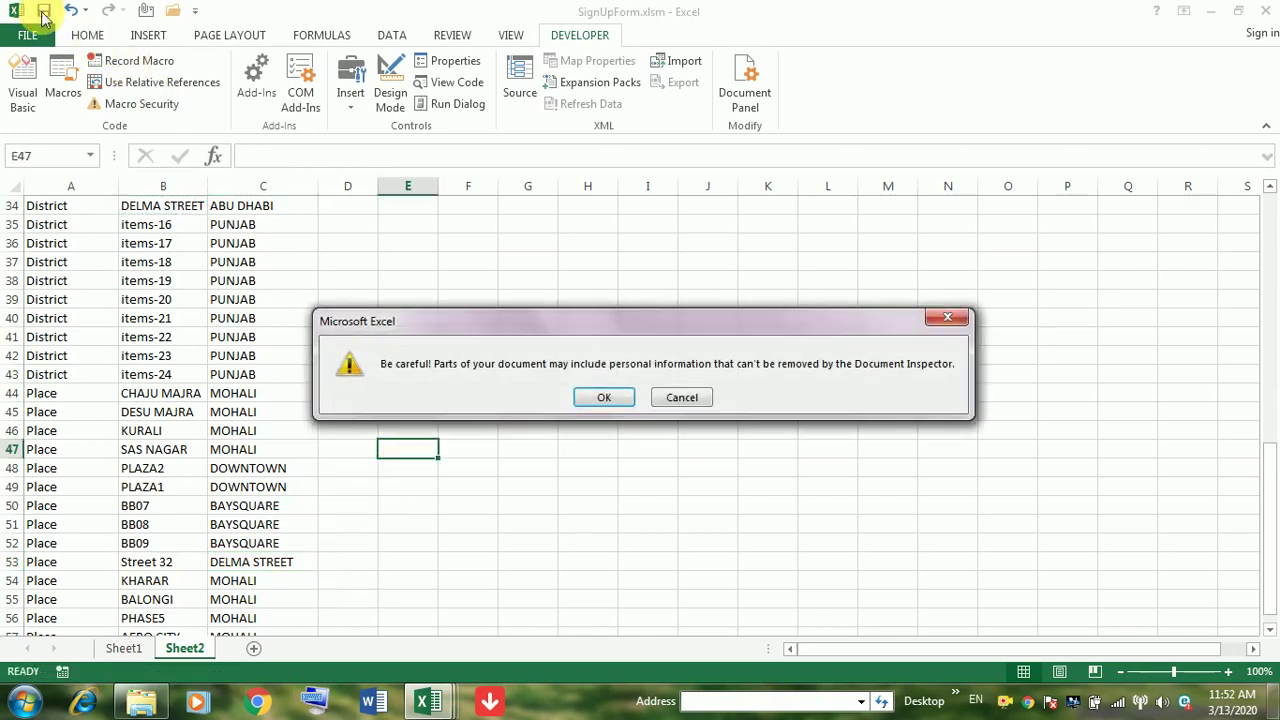
click(588, 398)
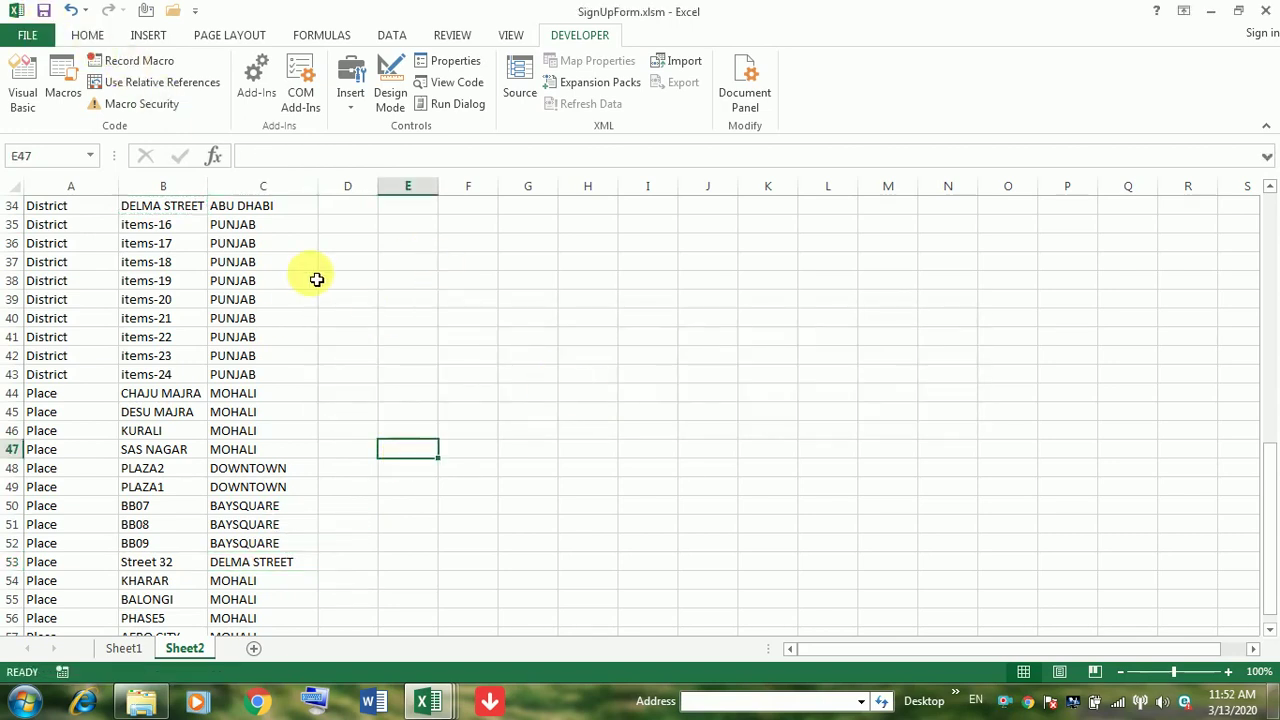
click(88, 36)
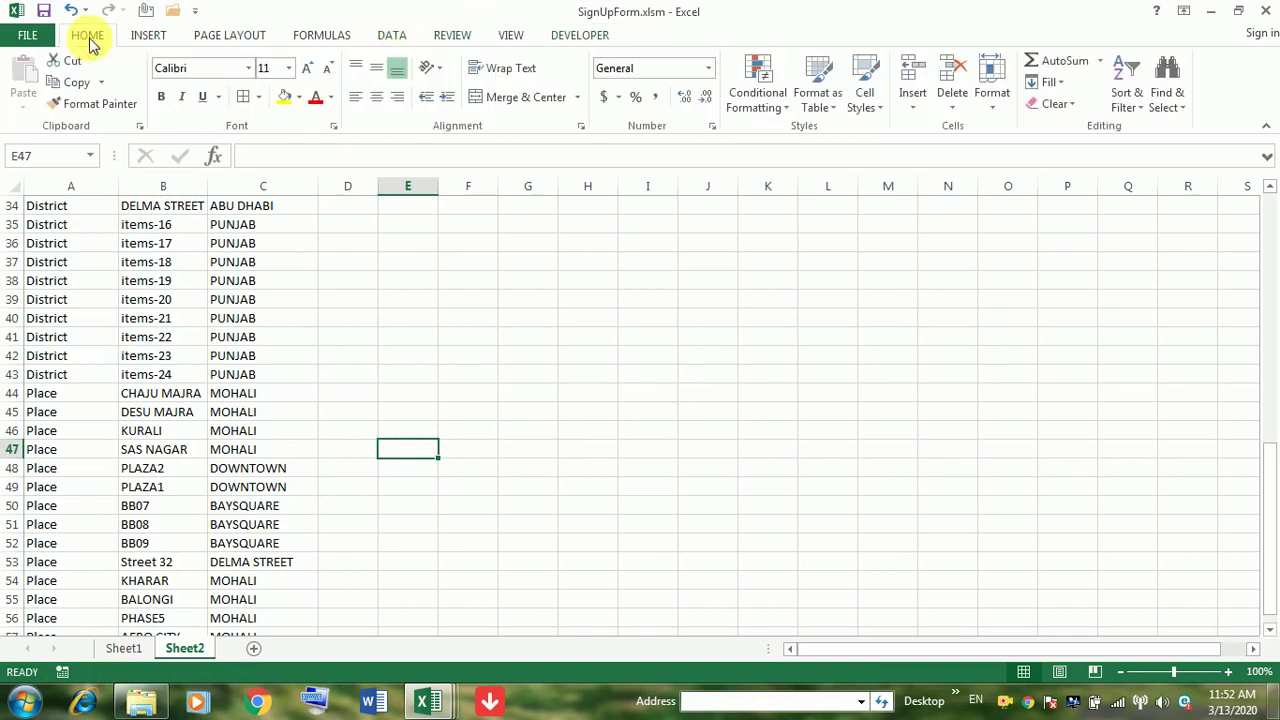
click(575, 35)
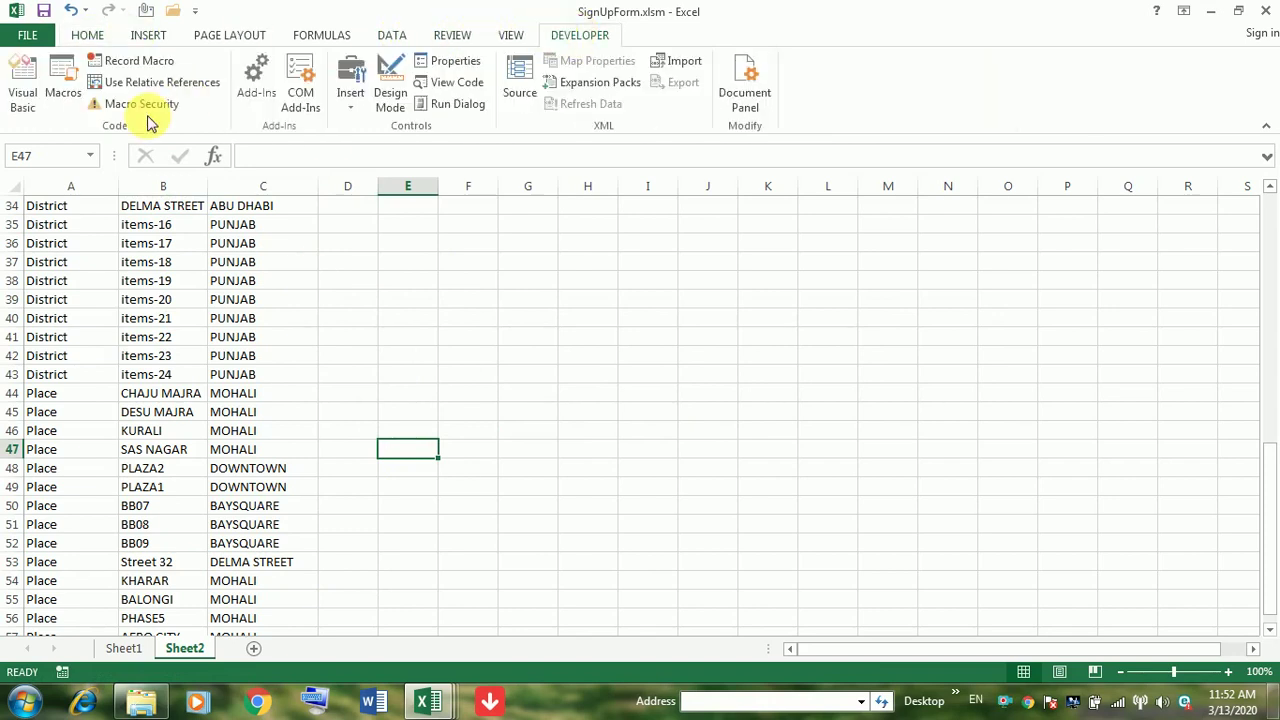
click(22, 92)
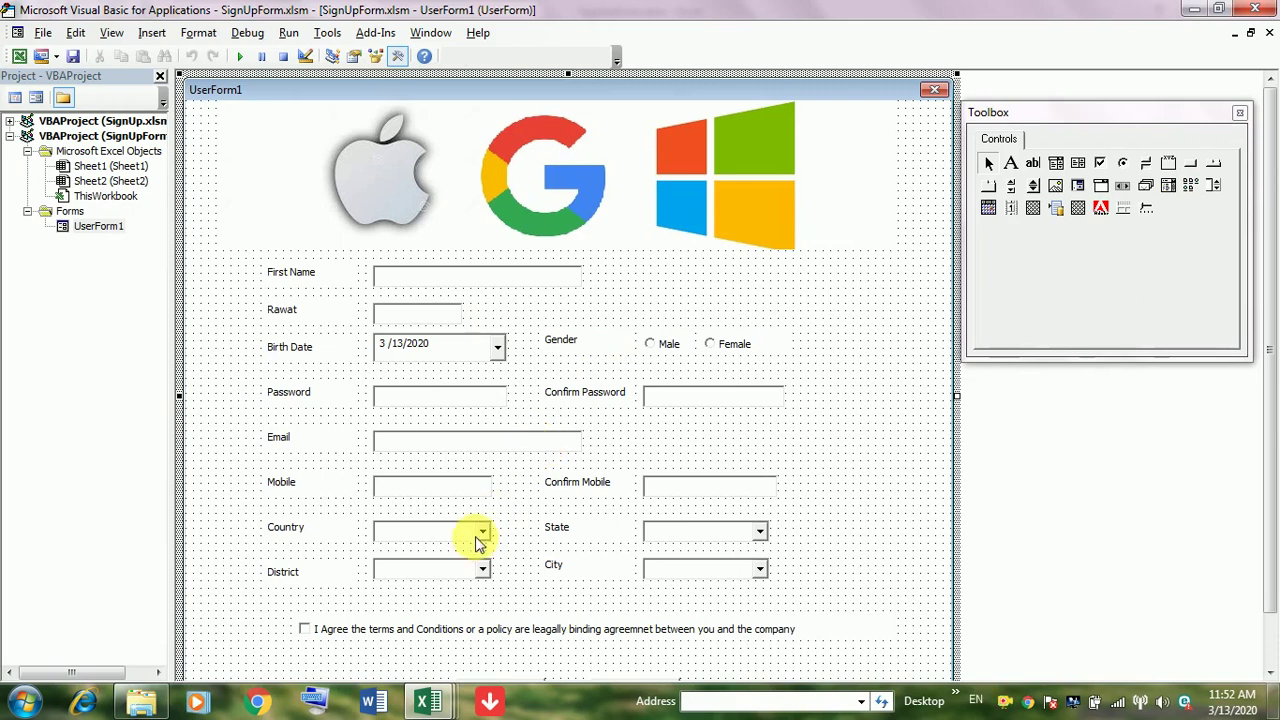
click(240, 56)
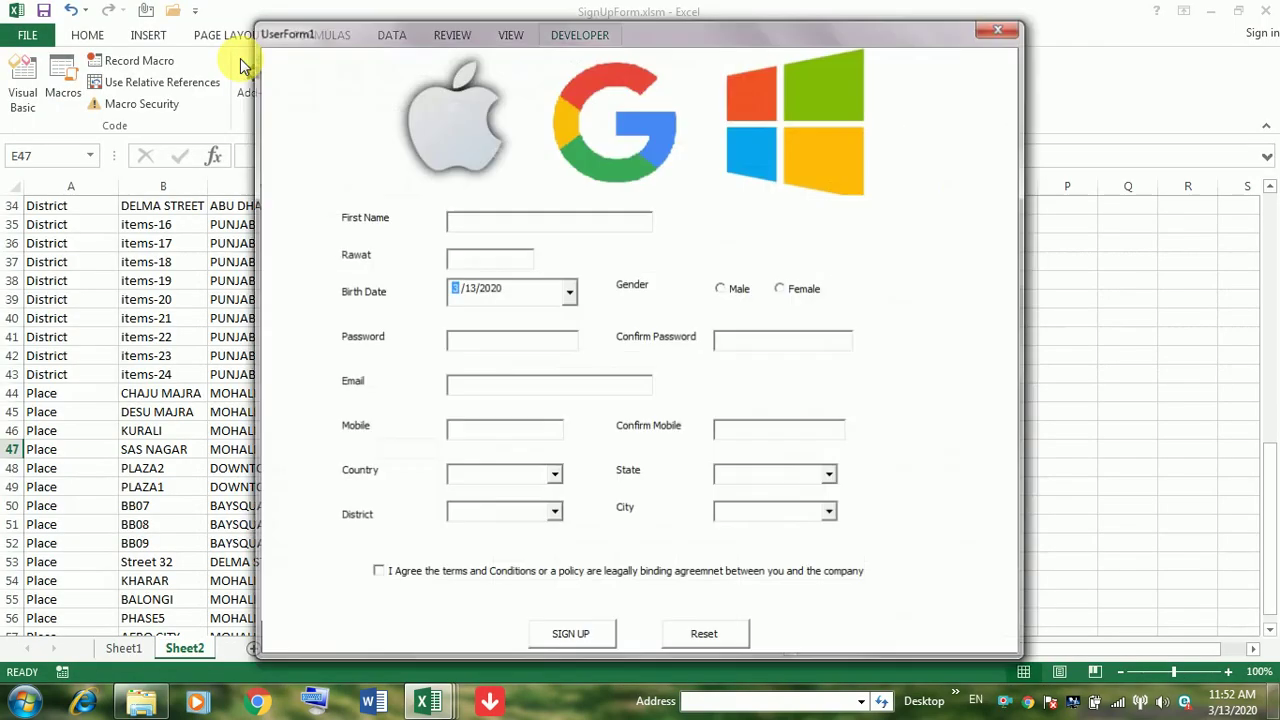
Choose UAE, ABU DHABI, DELMA STREET and Street 32 in the four cascading combo boxes.
click(554, 476)
click(482, 507)
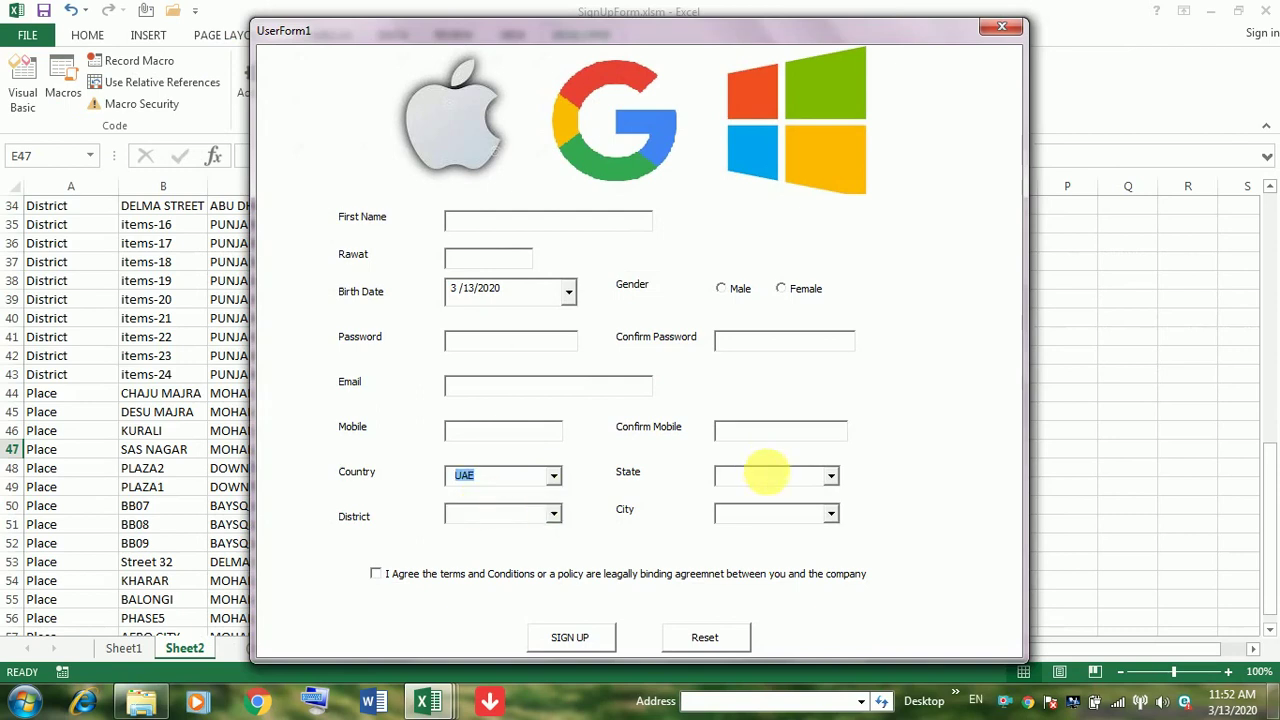
click(831, 480)
click(797, 496)
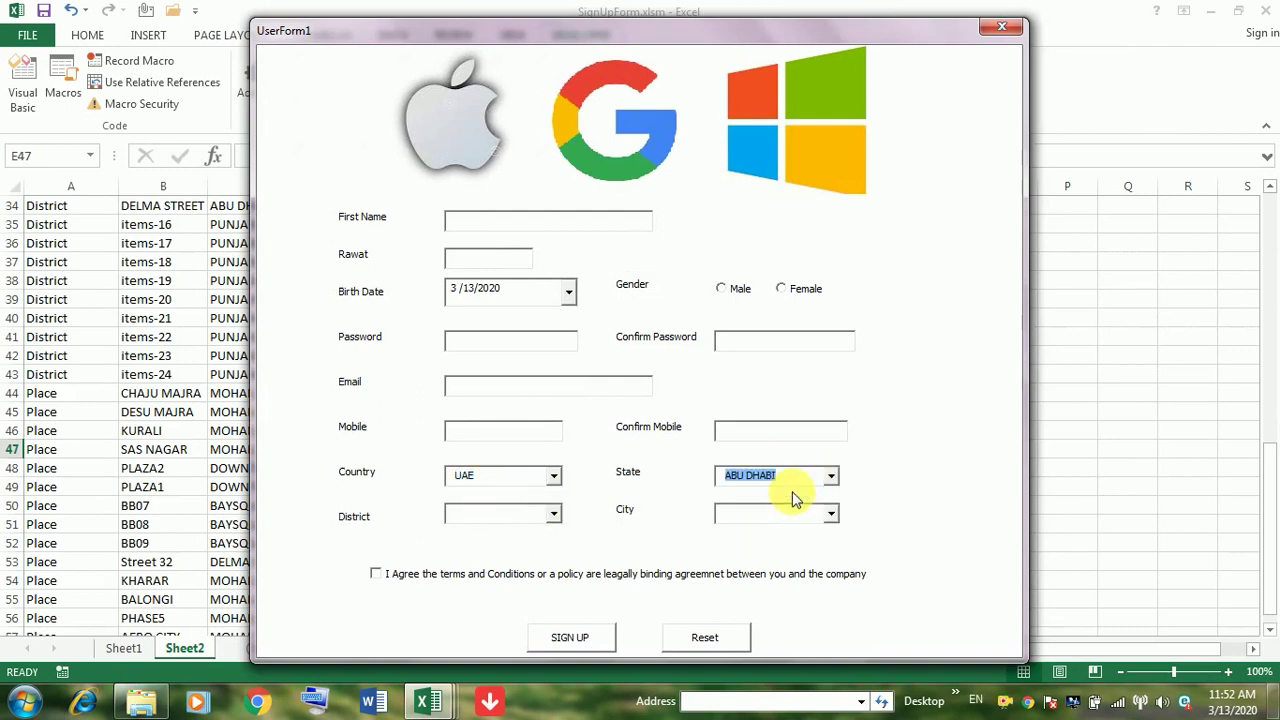
click(553, 516)
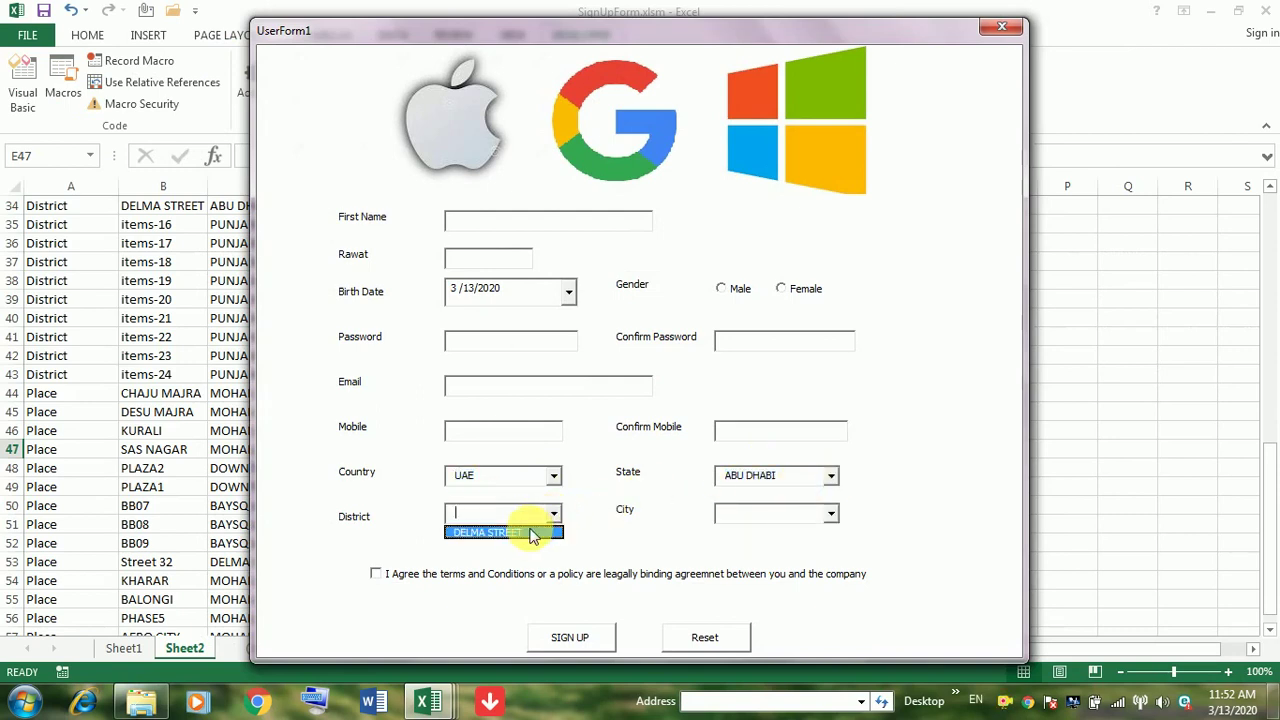
click(520, 532)
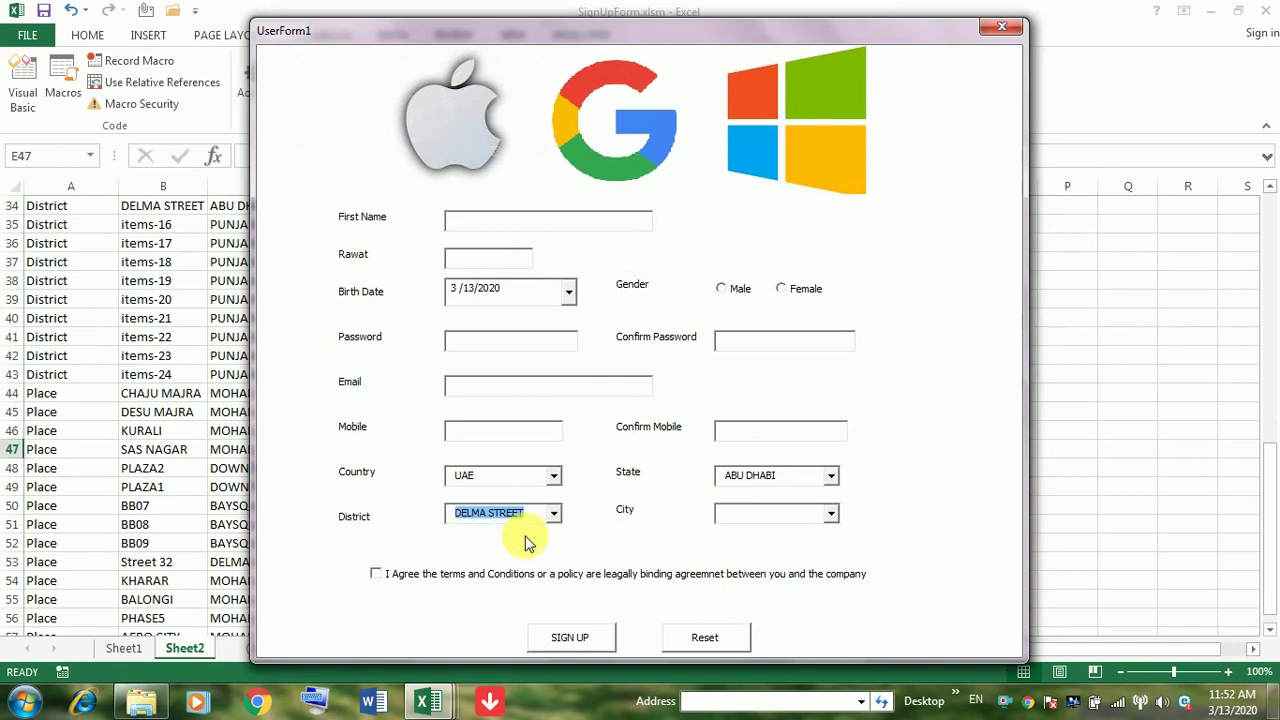
click(831, 514)
click(778, 532)
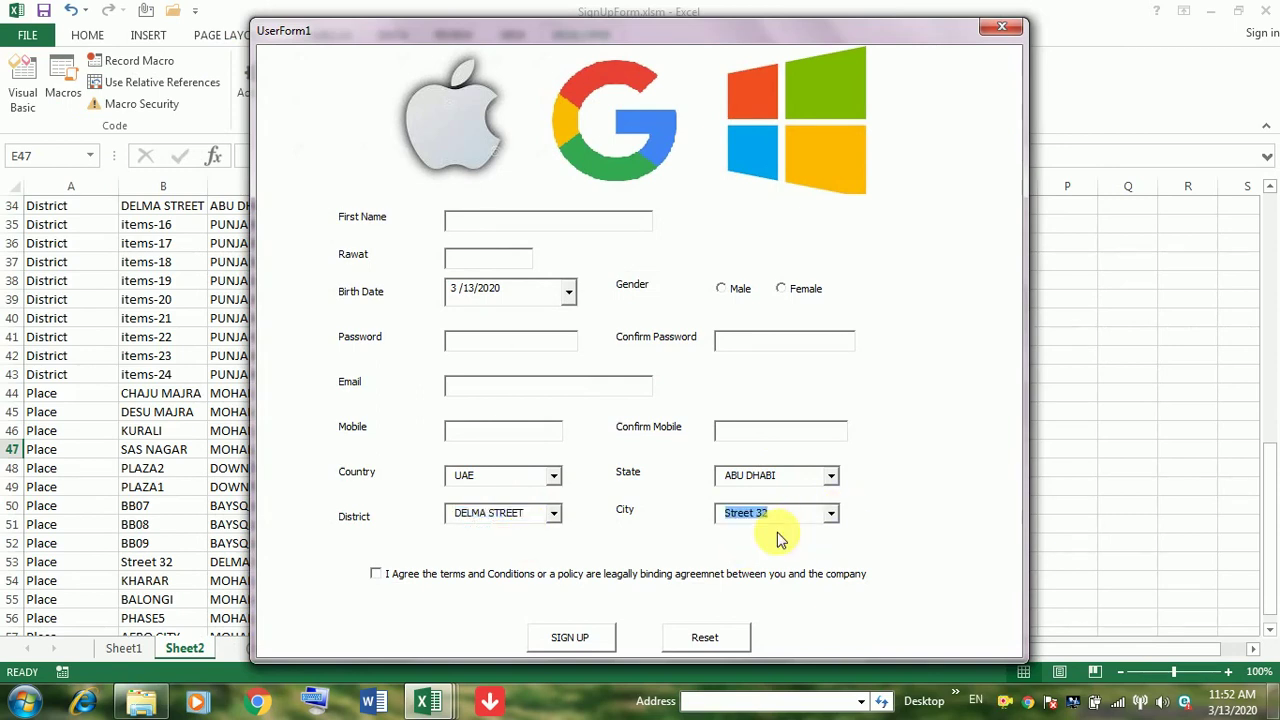
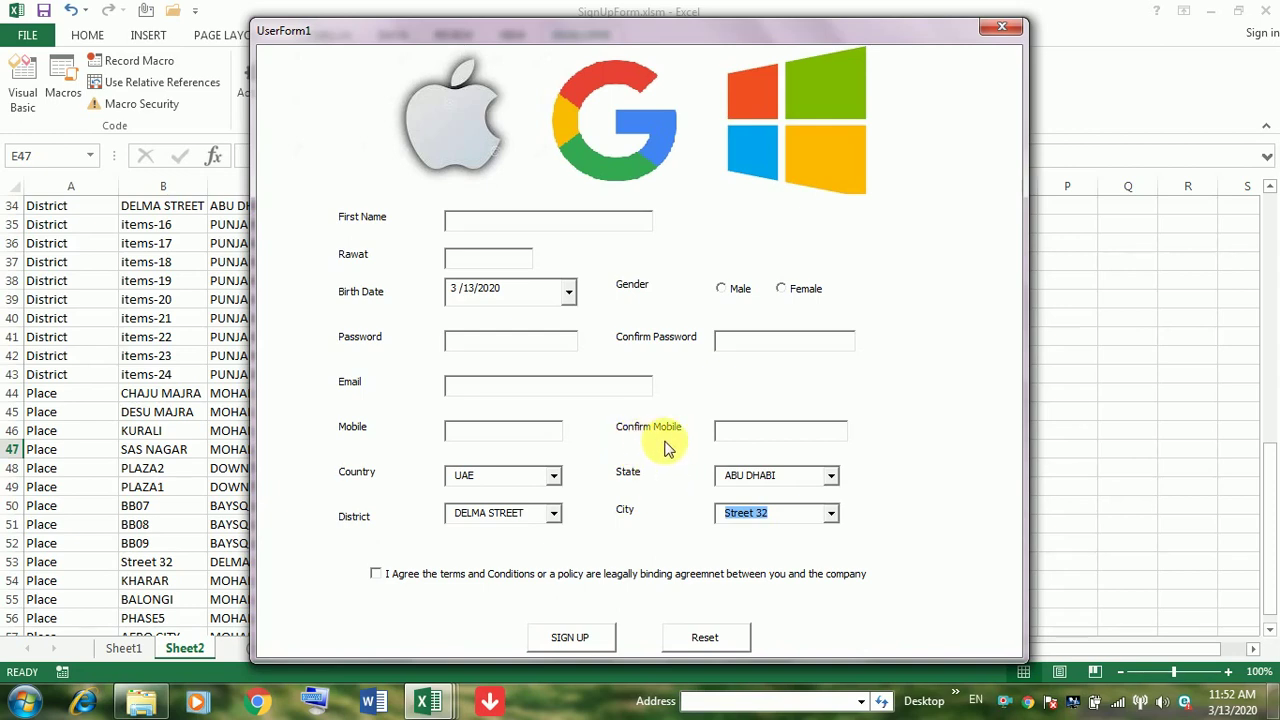
Tick the terms agreement checkbox and close the running sign-up form.
click(376, 576)
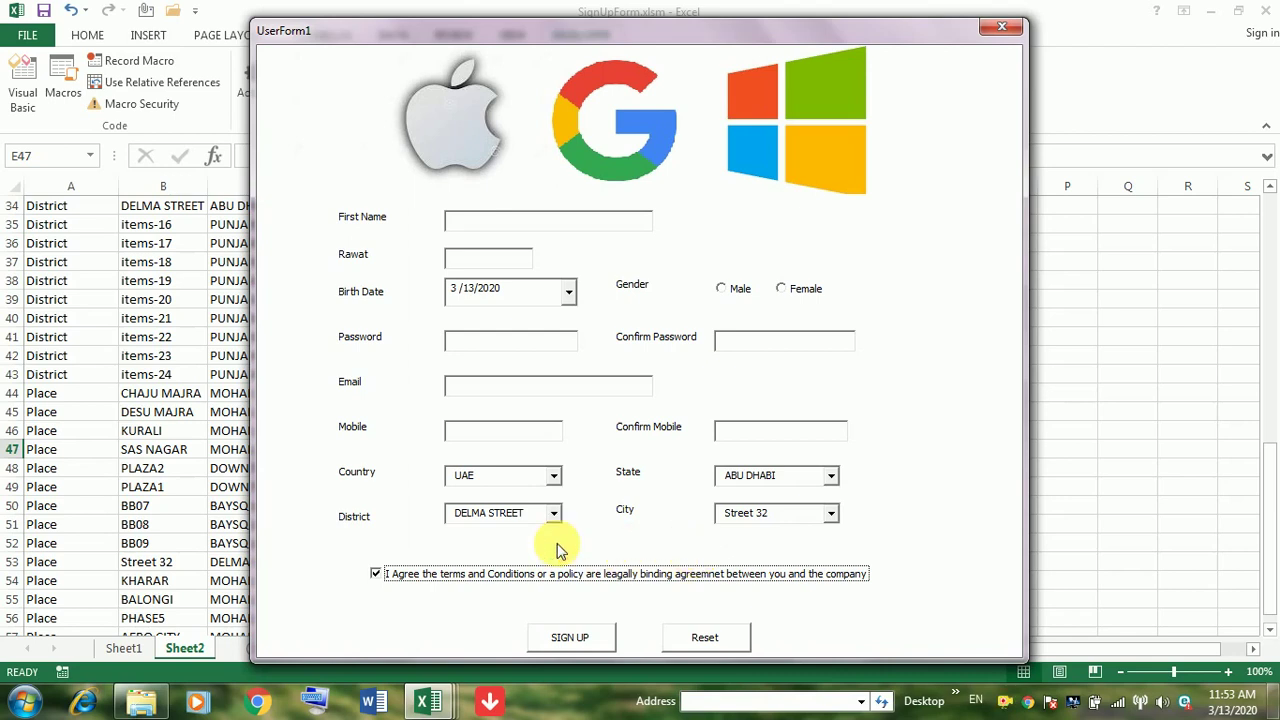
click(1001, 28)
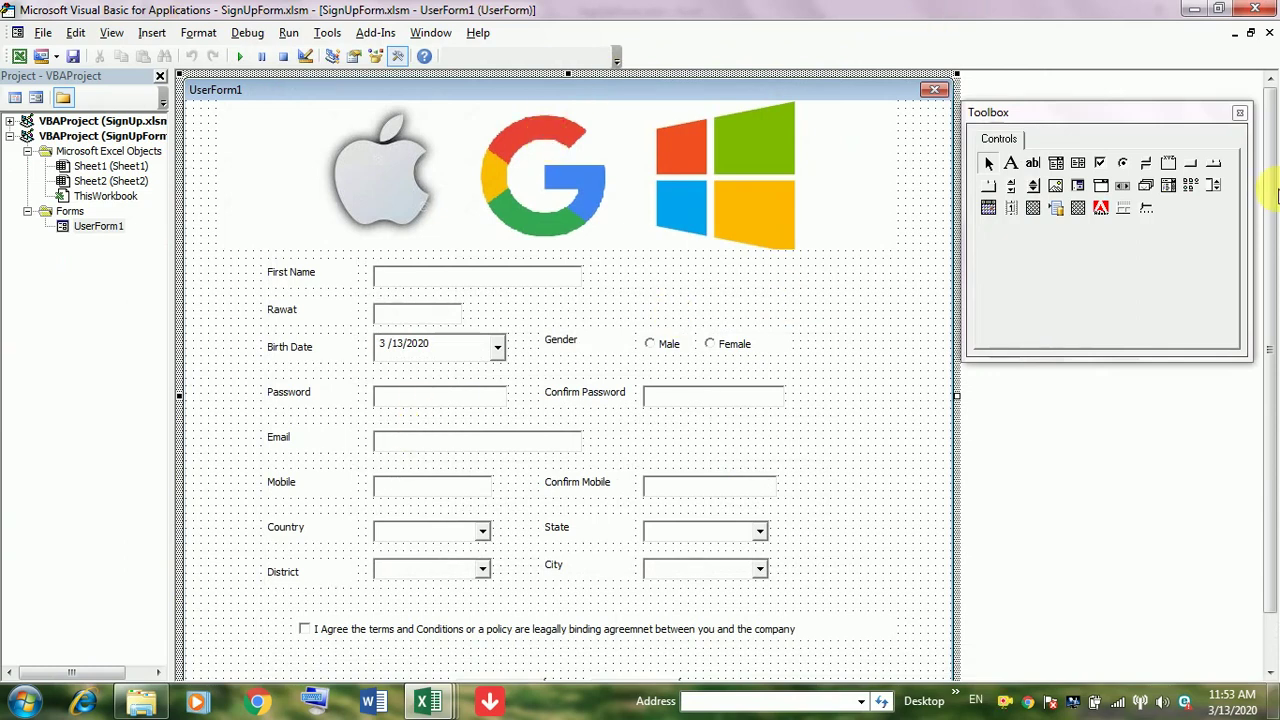
In the SIGN UP button's click code, add 'If CheckBox1.Value = False Then' below the last-row line.
drag(1270, 205, 1270, 258)
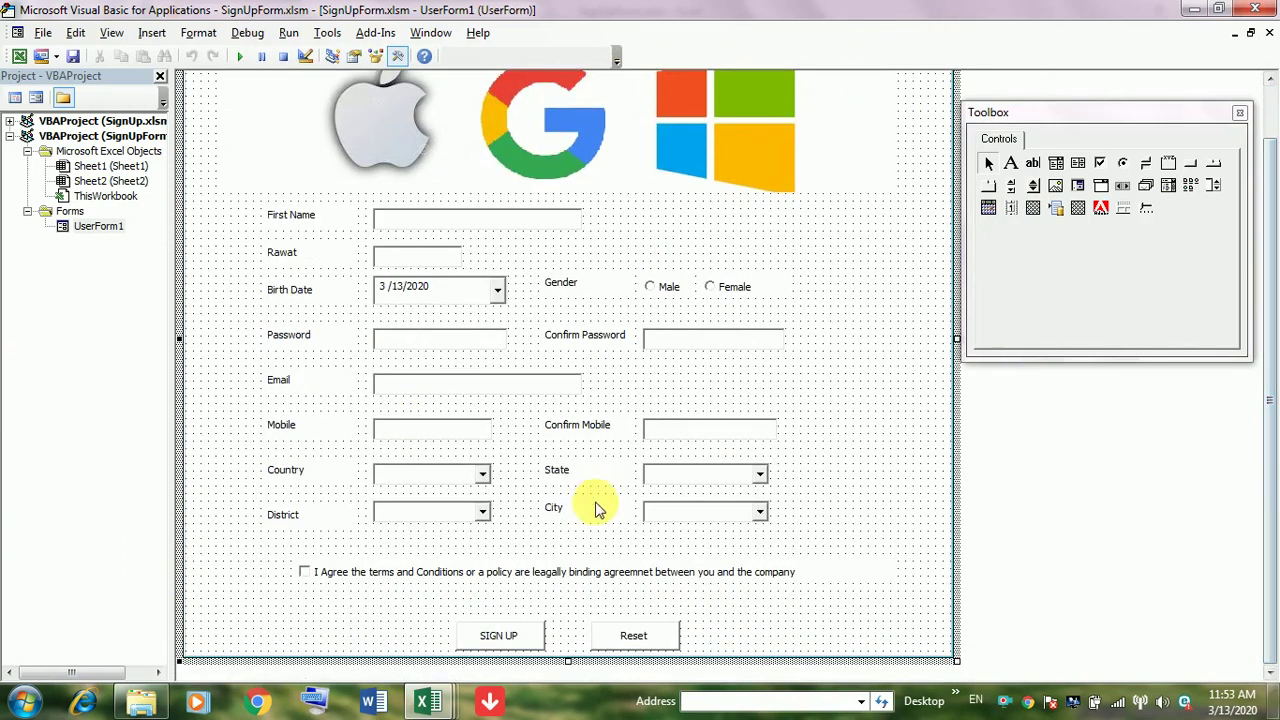
double_click(500, 637)
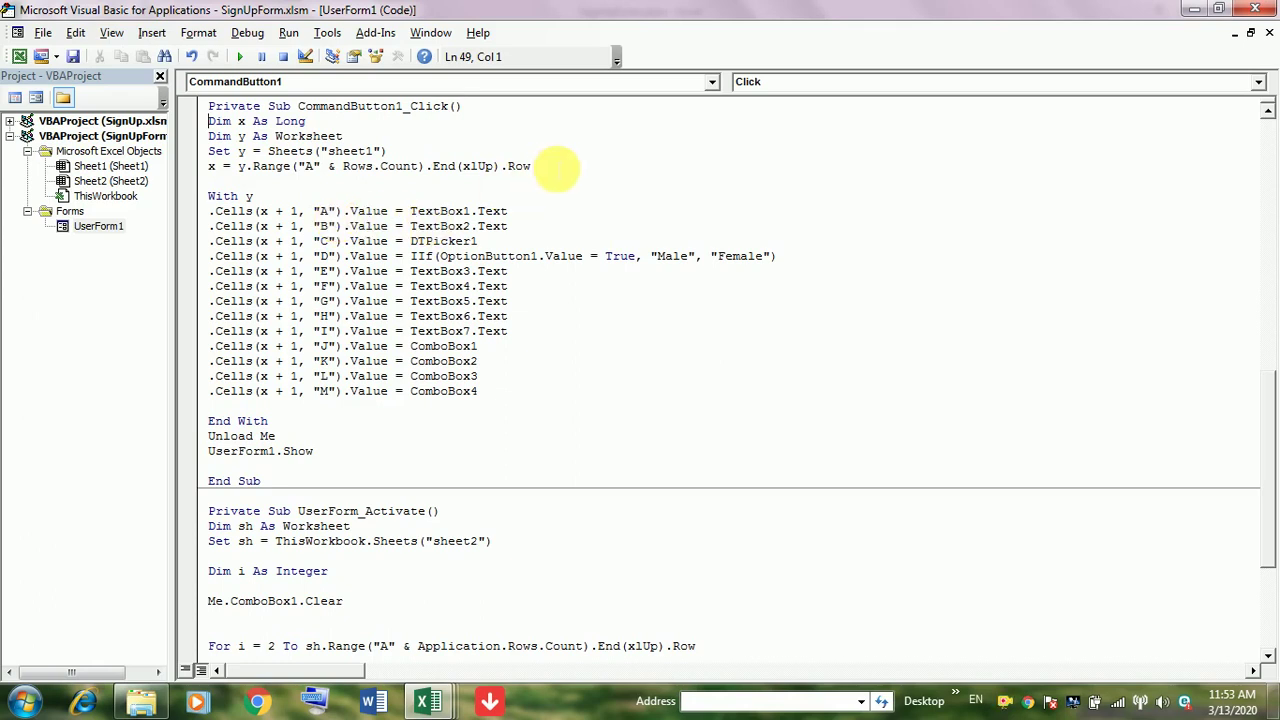
click(556, 167)
key(Return)
key(Return)
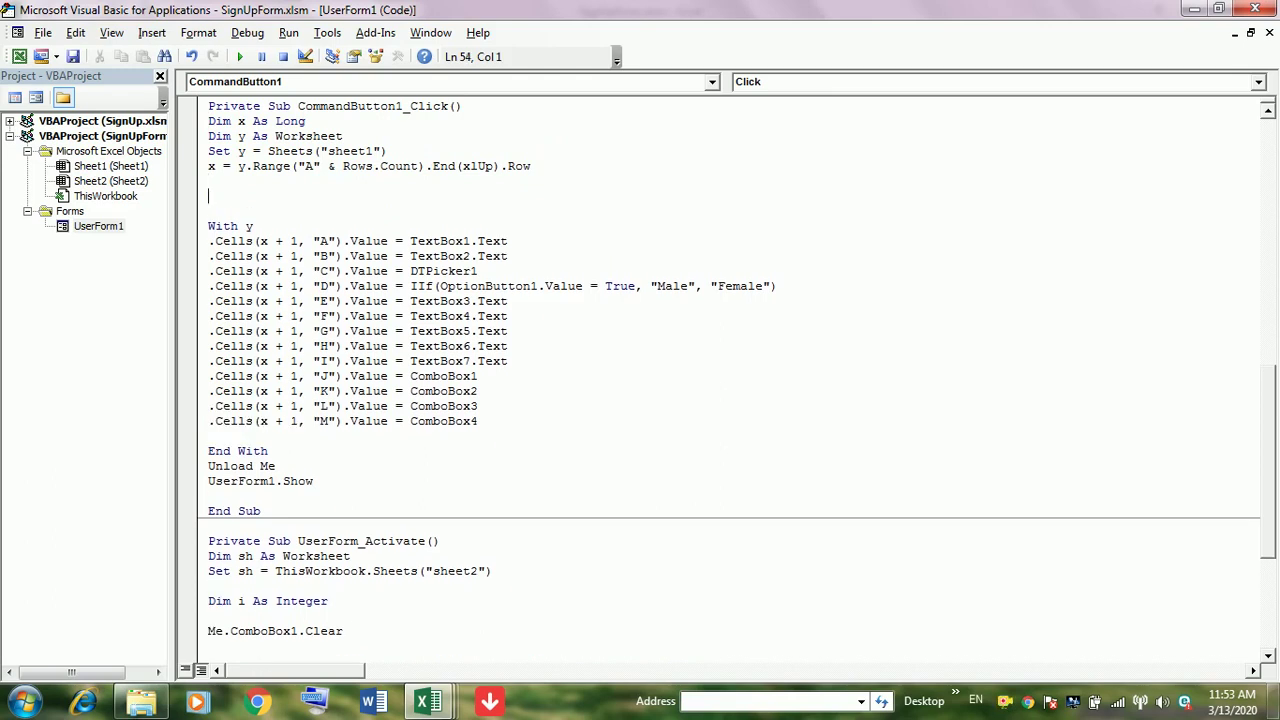
text(if)
text(check)
text(box)
text(1.val)
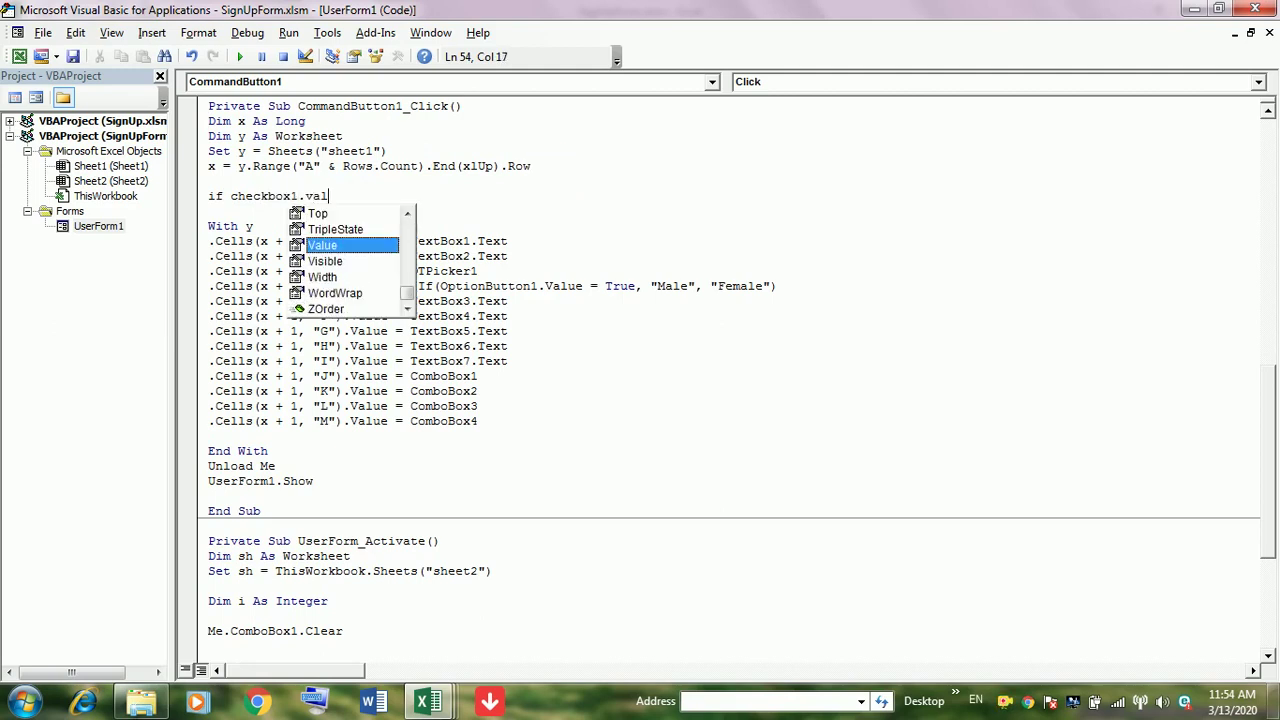
text(ue)
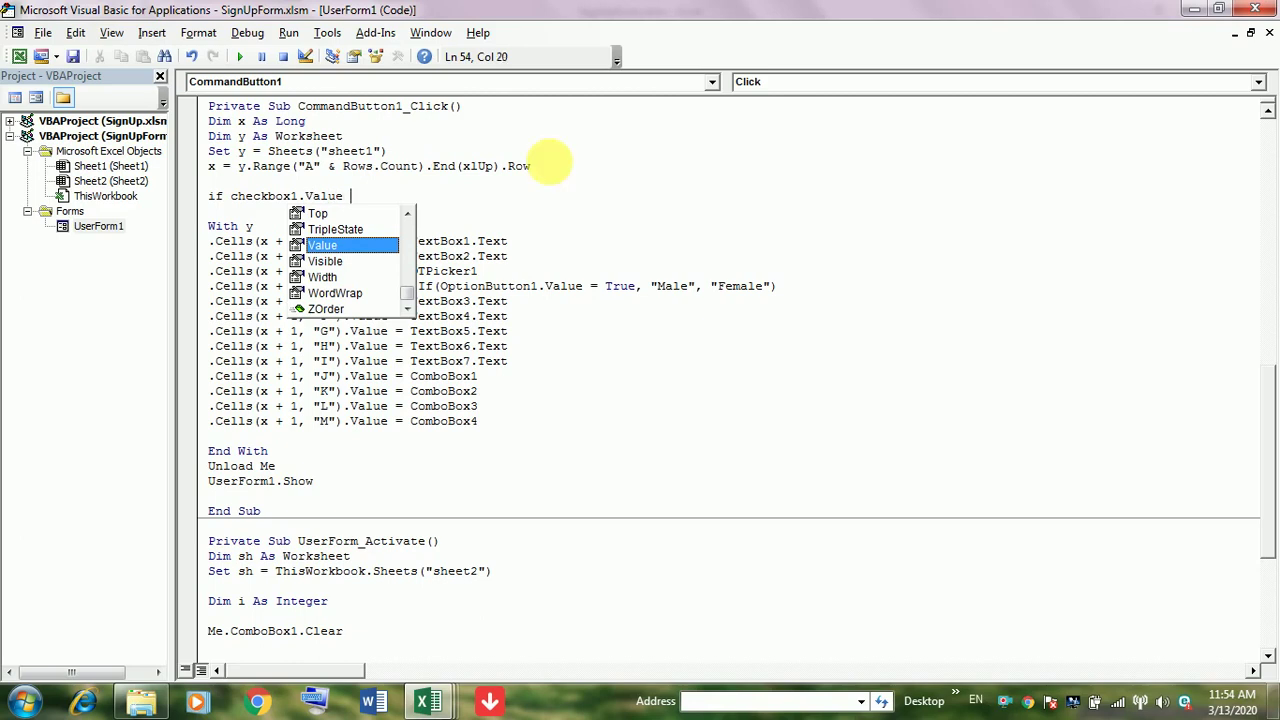
text( =)
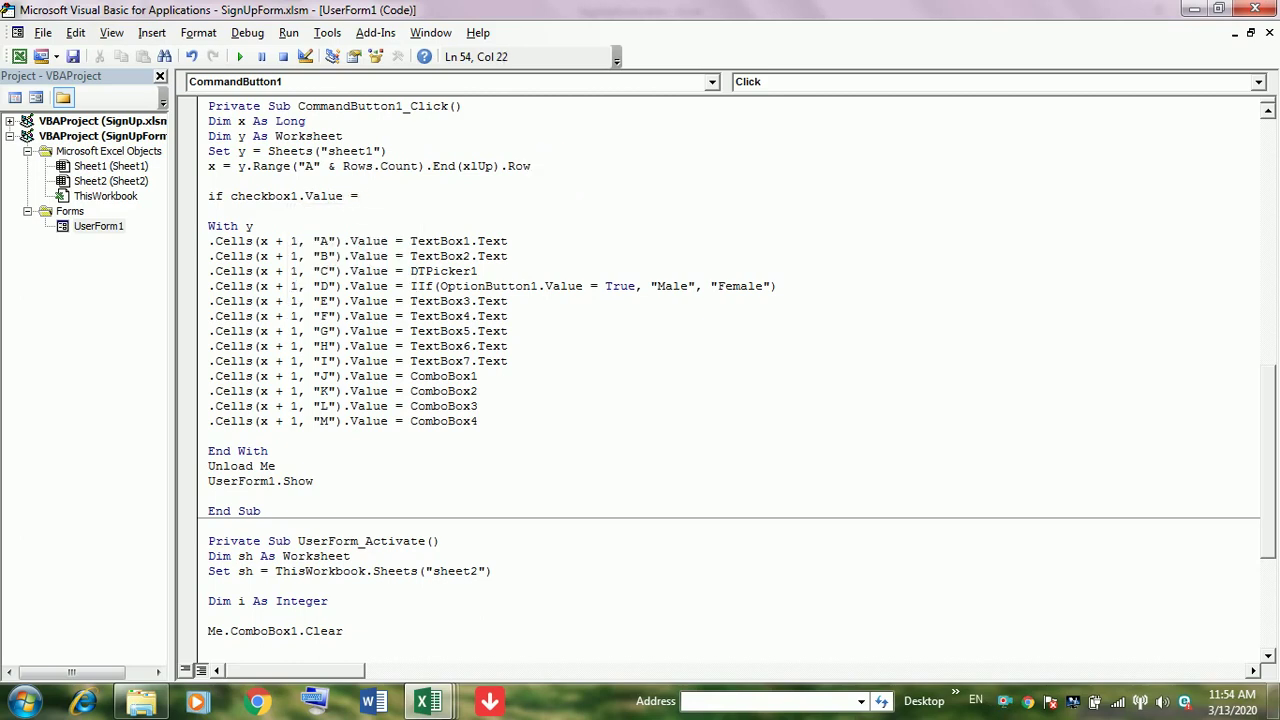
text( false t)
text(hen)
key(Return)
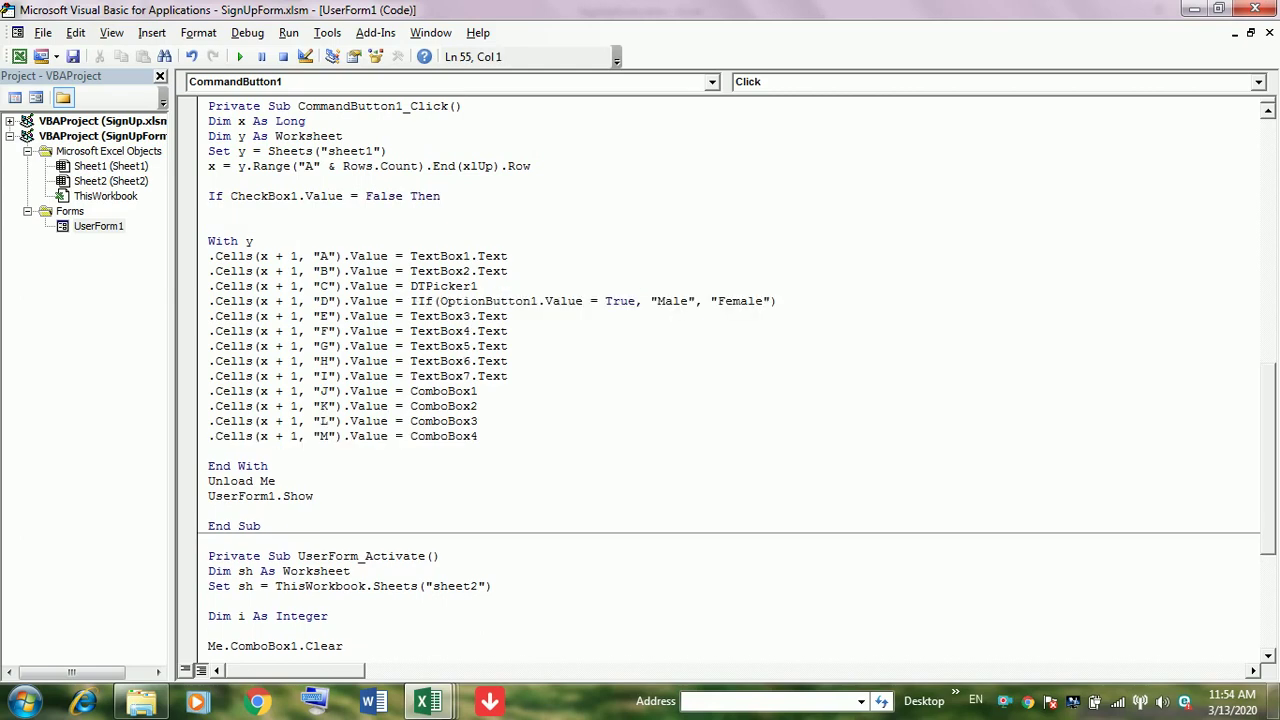
Add the 'On Error GoTo ErrorMessage:' and 'ErrorMessage ""' lines inside the If block.
text(on e)
text(rror)
text( goto)
text(errorm)
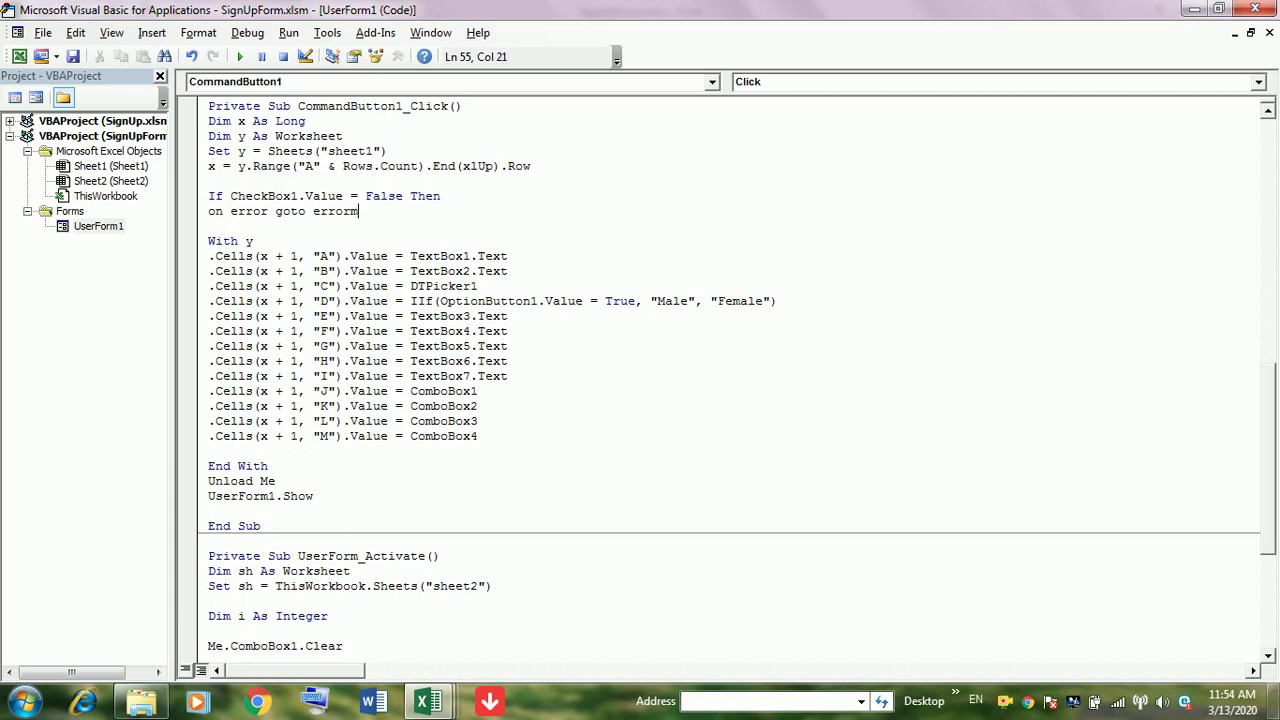
text(essage)
text(:)
key(Return)
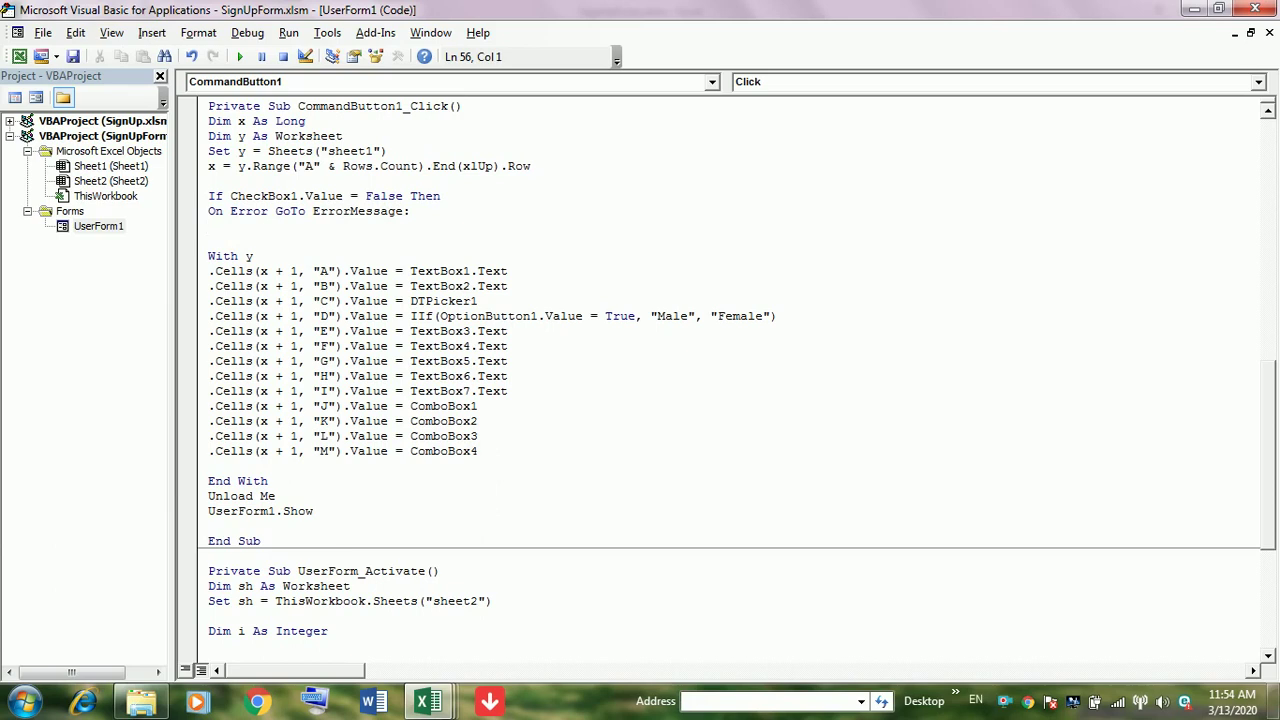
text(error)
text(message)
text( "")
key(Return)
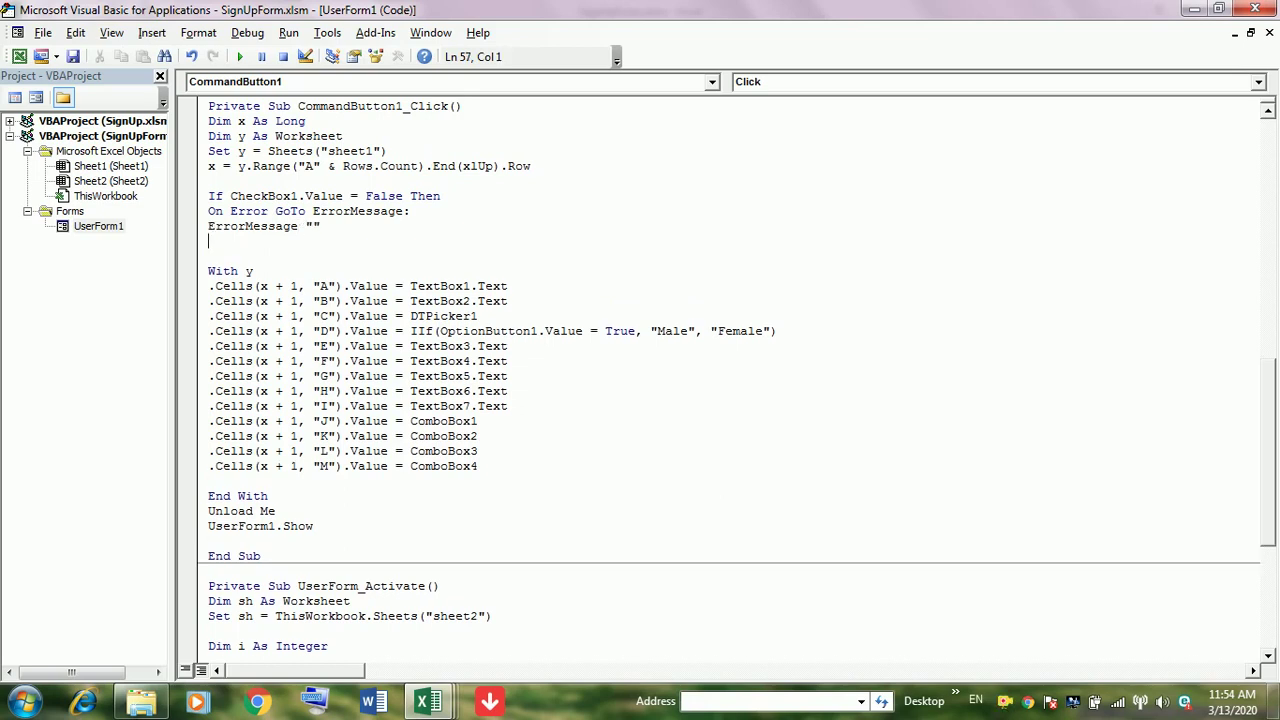
Add a MsgBox line reading 'Please accept first terms and coniditions to Sign UP'.
text(mS)
key(BackSpace)
key(BackSpace)
text(Ms)
text(h)
key(BackSpace)
text(g)
text(box)
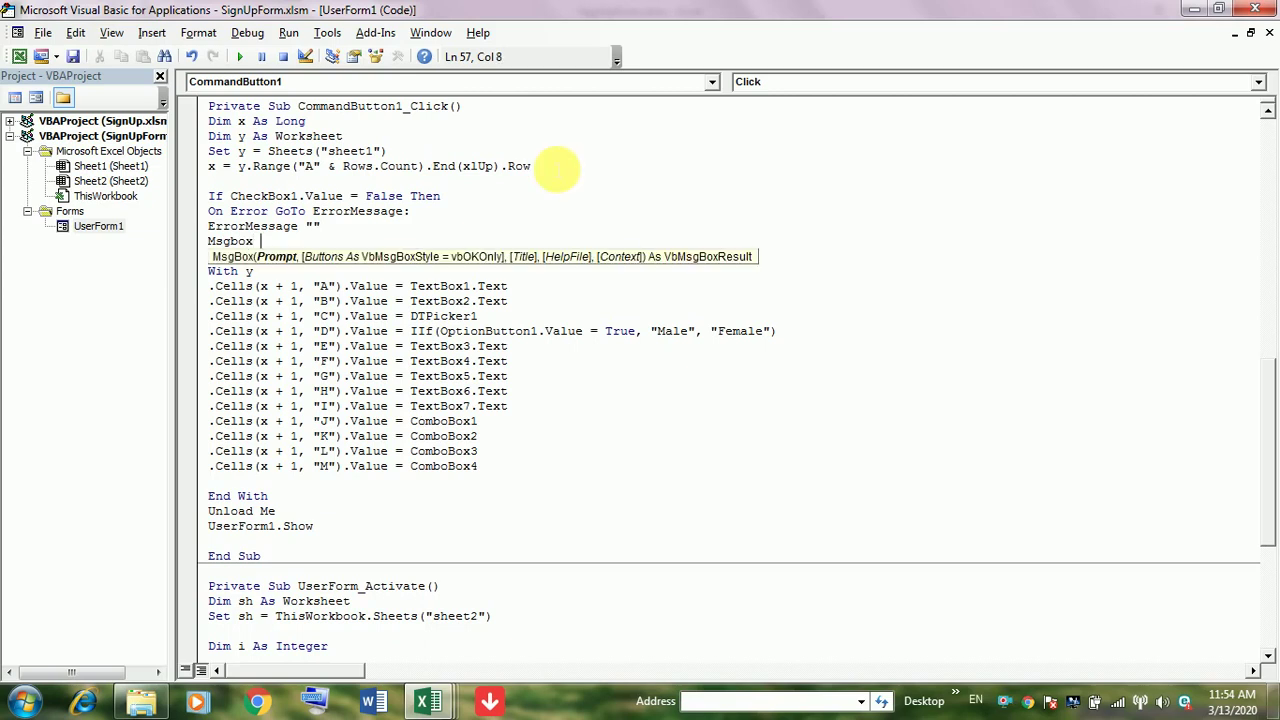
text( "p)
key(BackSpace)
text(Ple)
text(ase acce)
text(pt first)
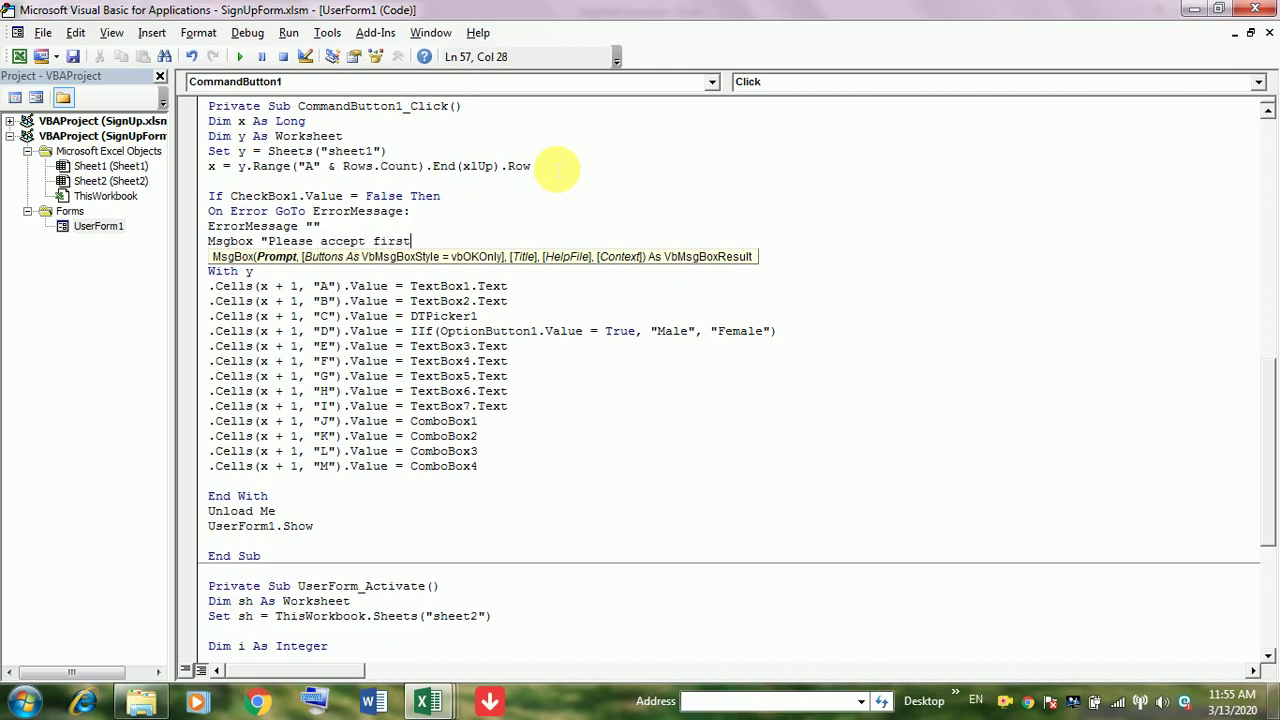
text( terms a)
text(nd con)
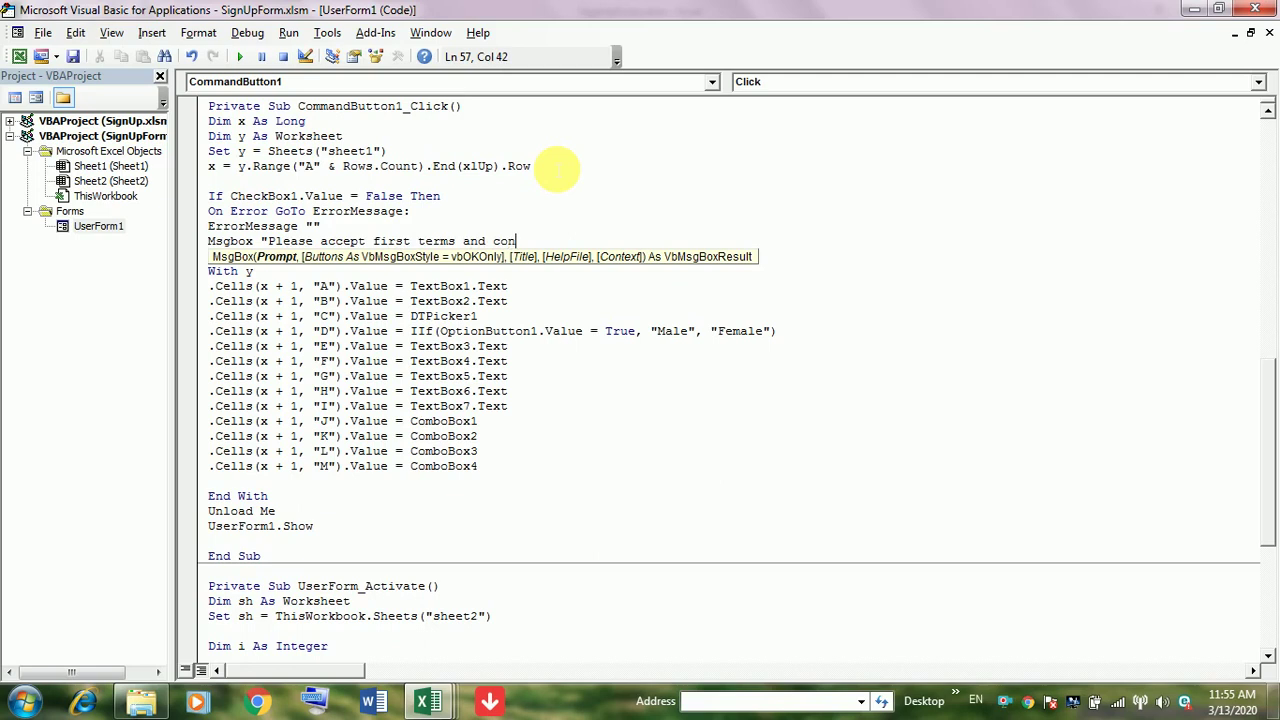
text(i)
text(dition)
text(s )
text(to S)
text(ign U)
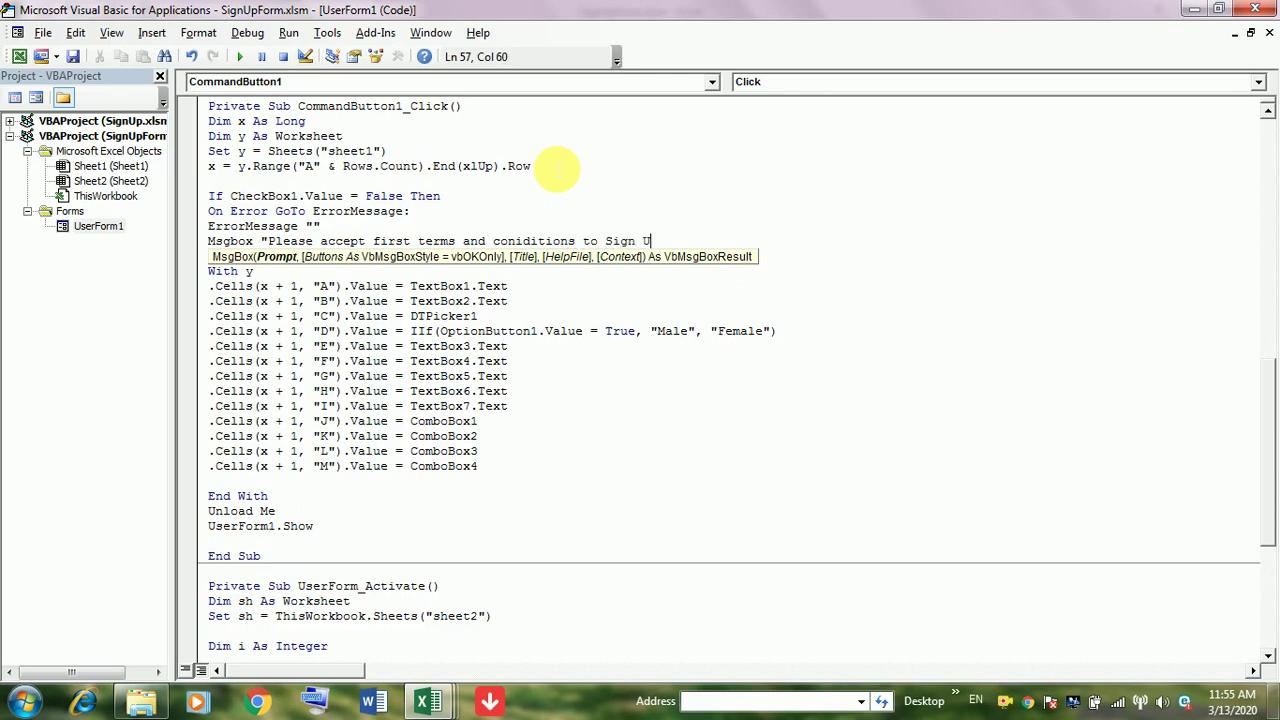
text(P)
text(")
key(Return)
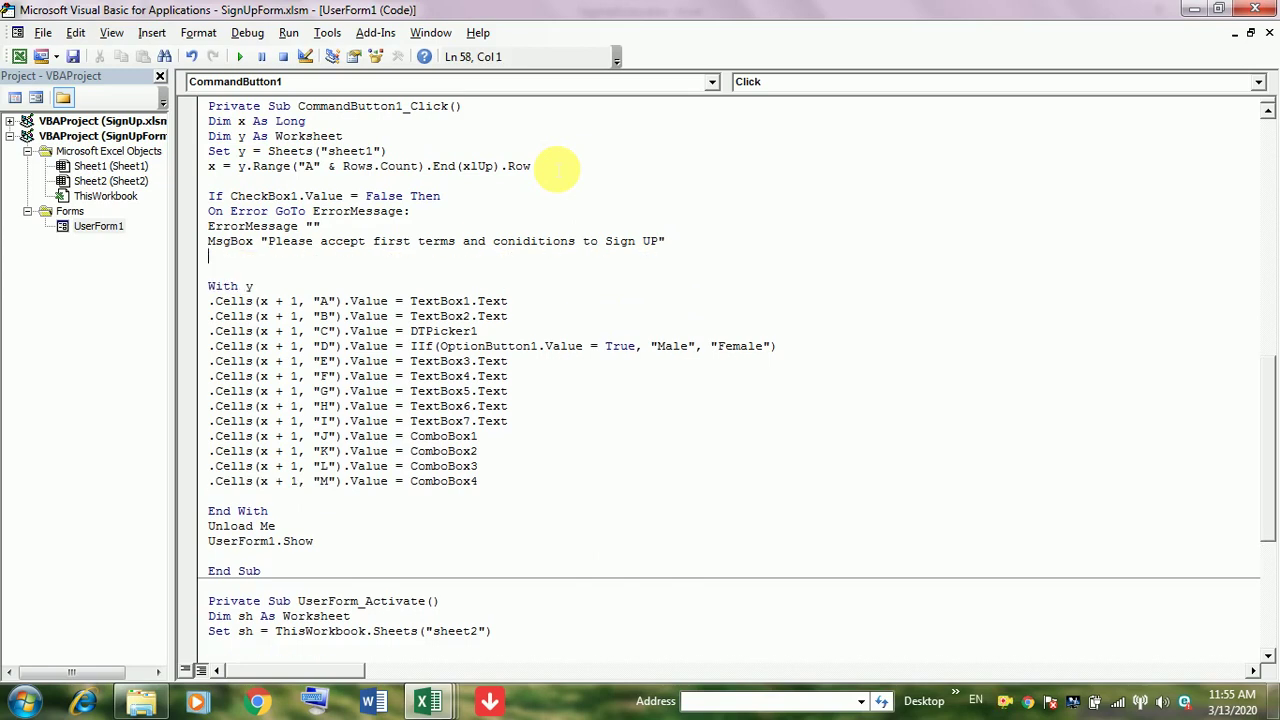
Close the block with Exit Sub and End If lines.
text(EX)
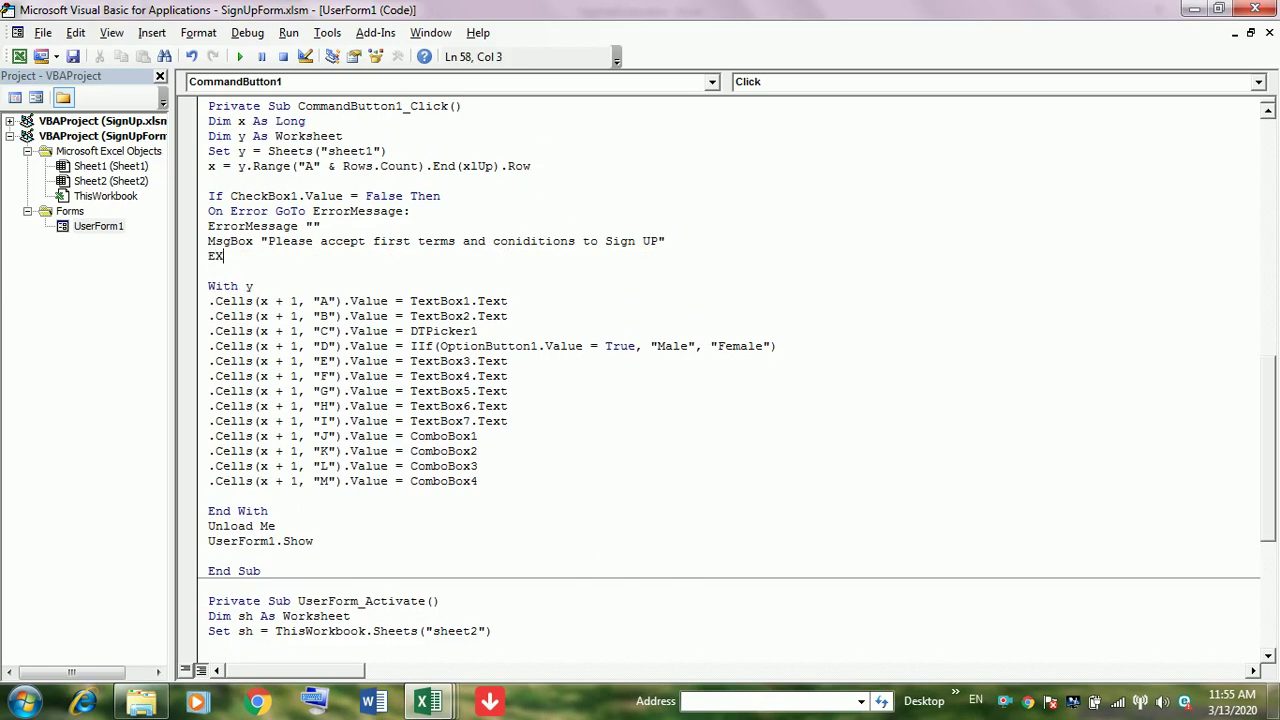
text(IT SUB)
key(Return)
text(END I)
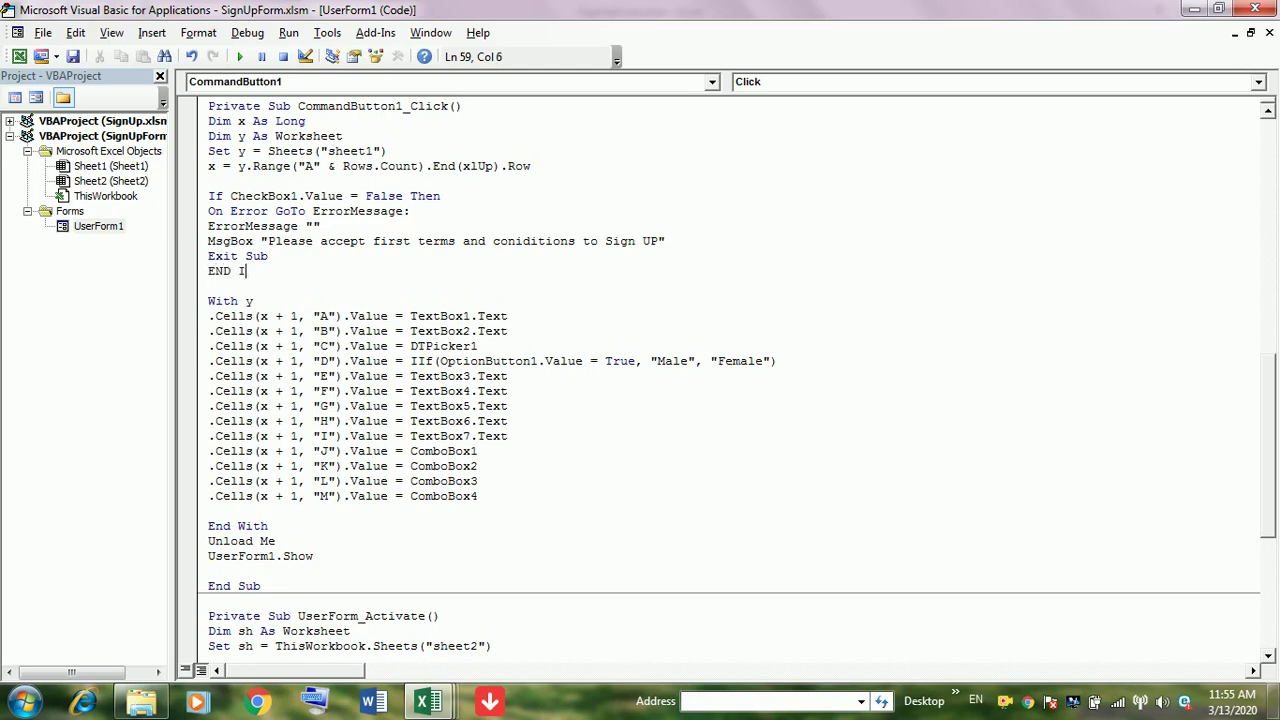
text(F)
key(Return)
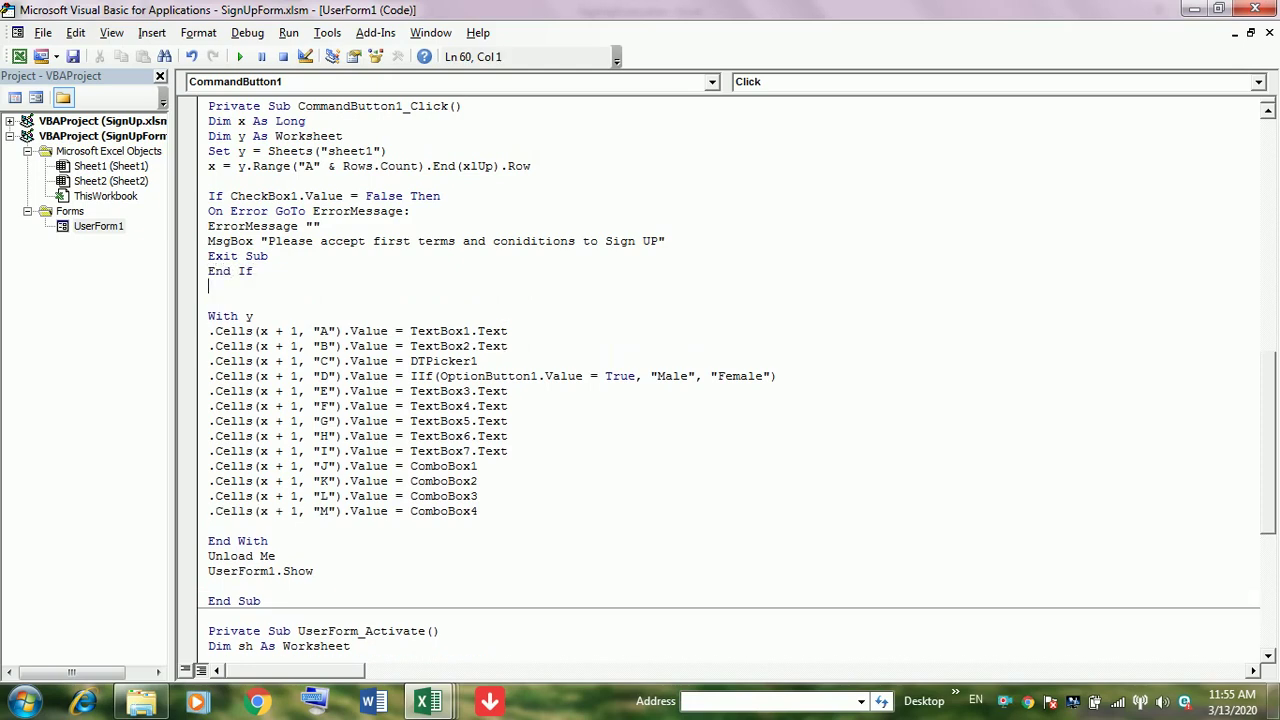
Save the workbook, dismiss the privacy warning, and briefly test-run then close the form.
click(73, 57)
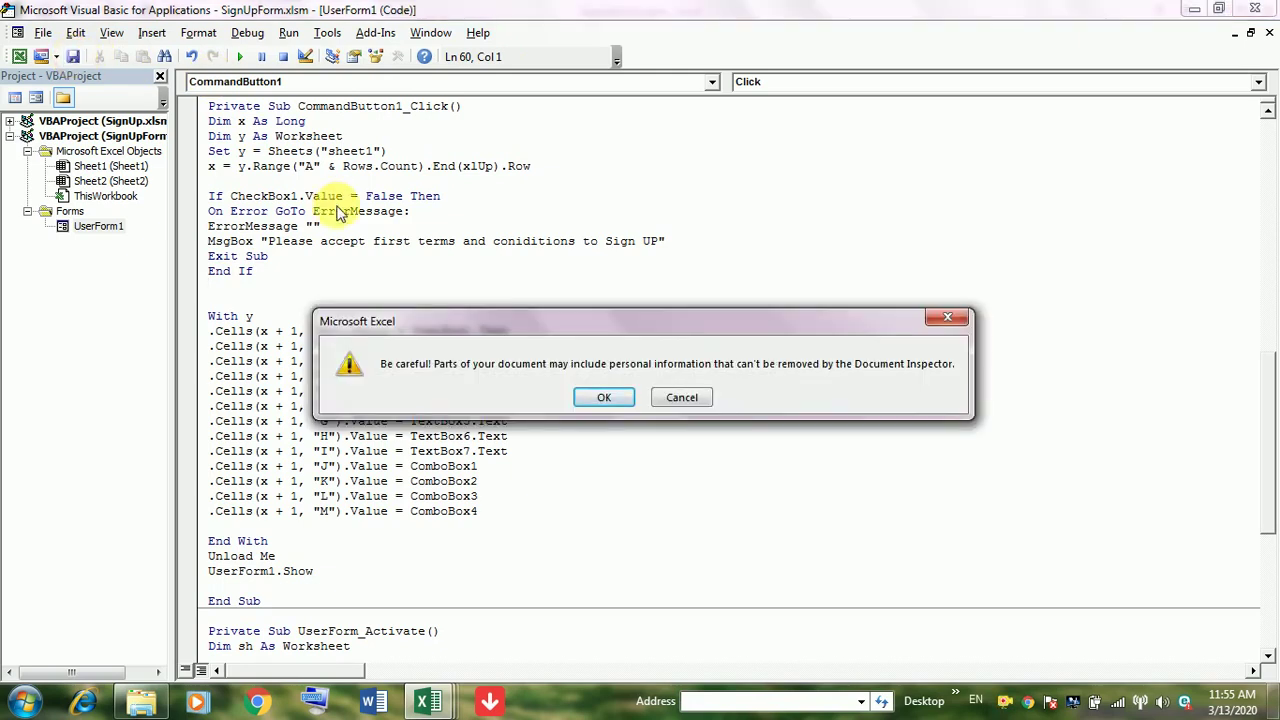
click(603, 398)
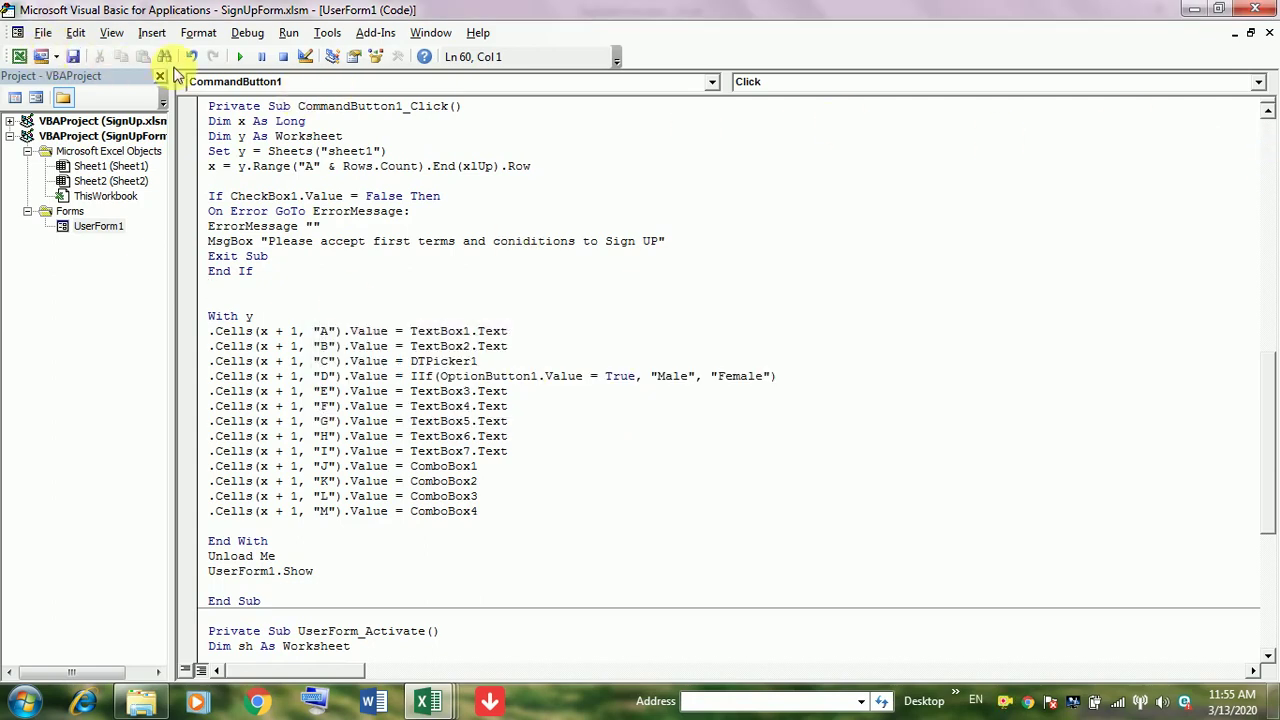
click(240, 56)
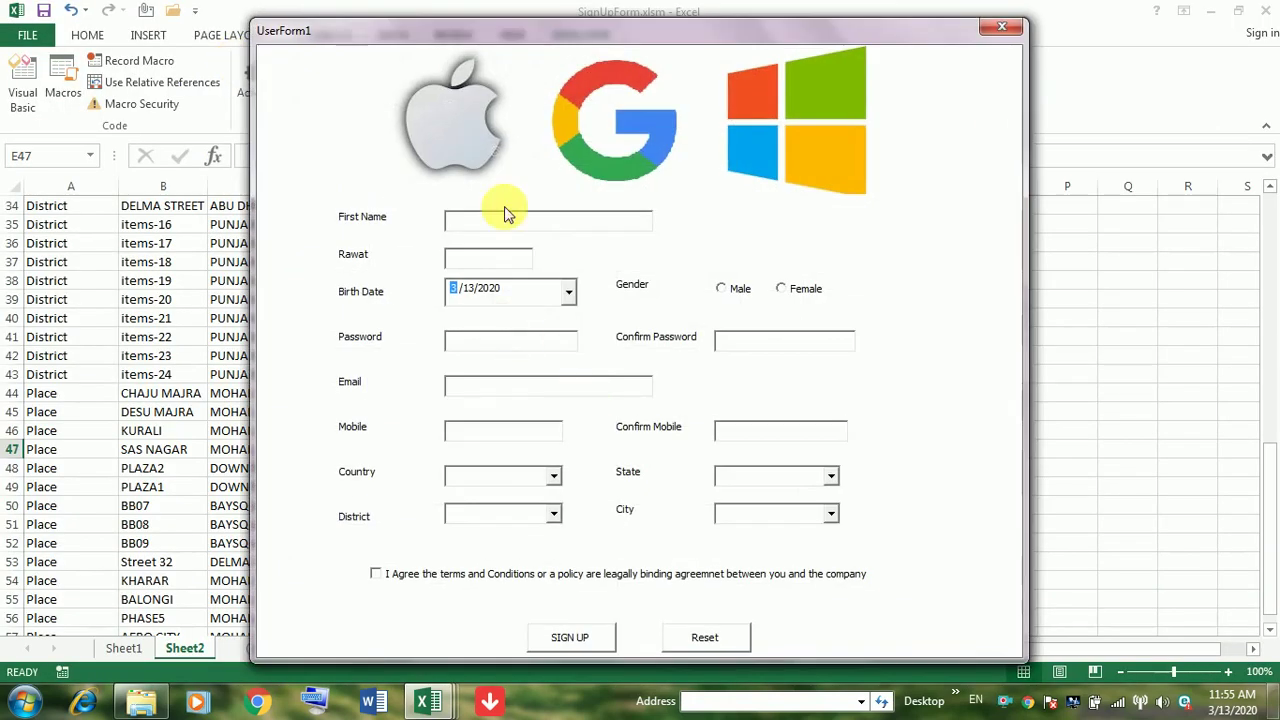
click(1001, 26)
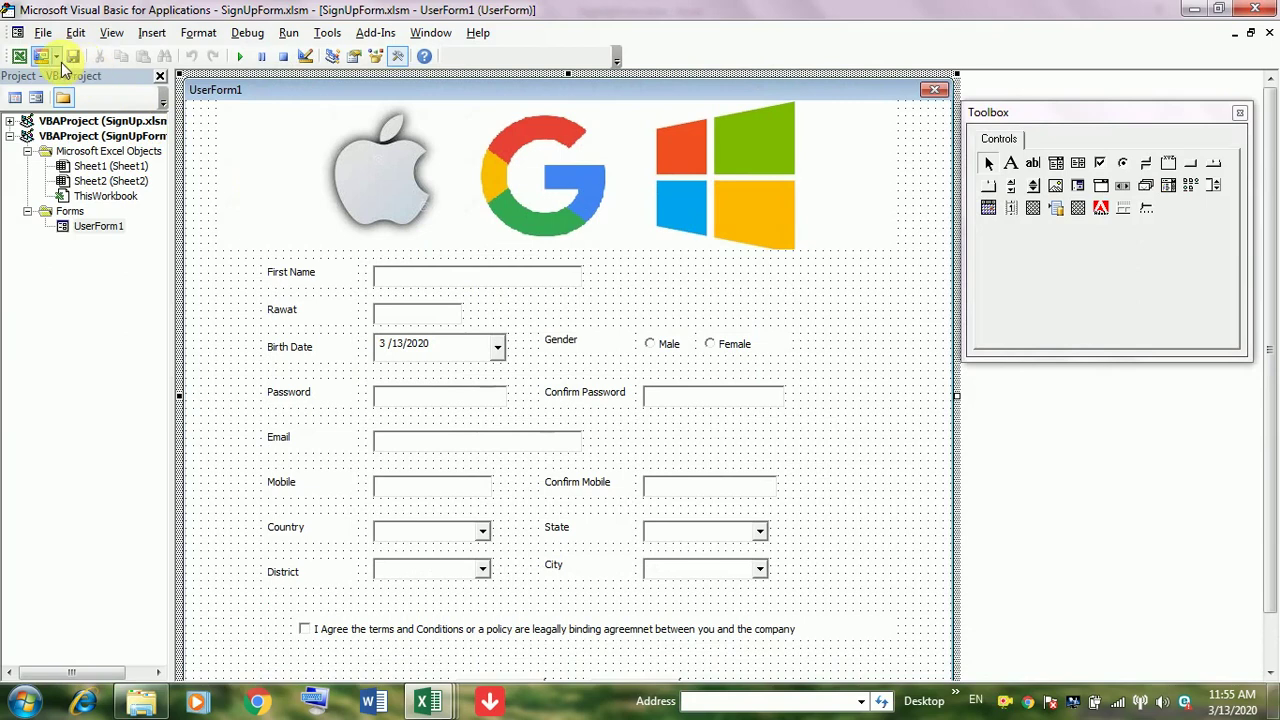
Switch to Sheet1 and launch the sign-up form over it from the VBA editor.
click(19, 56)
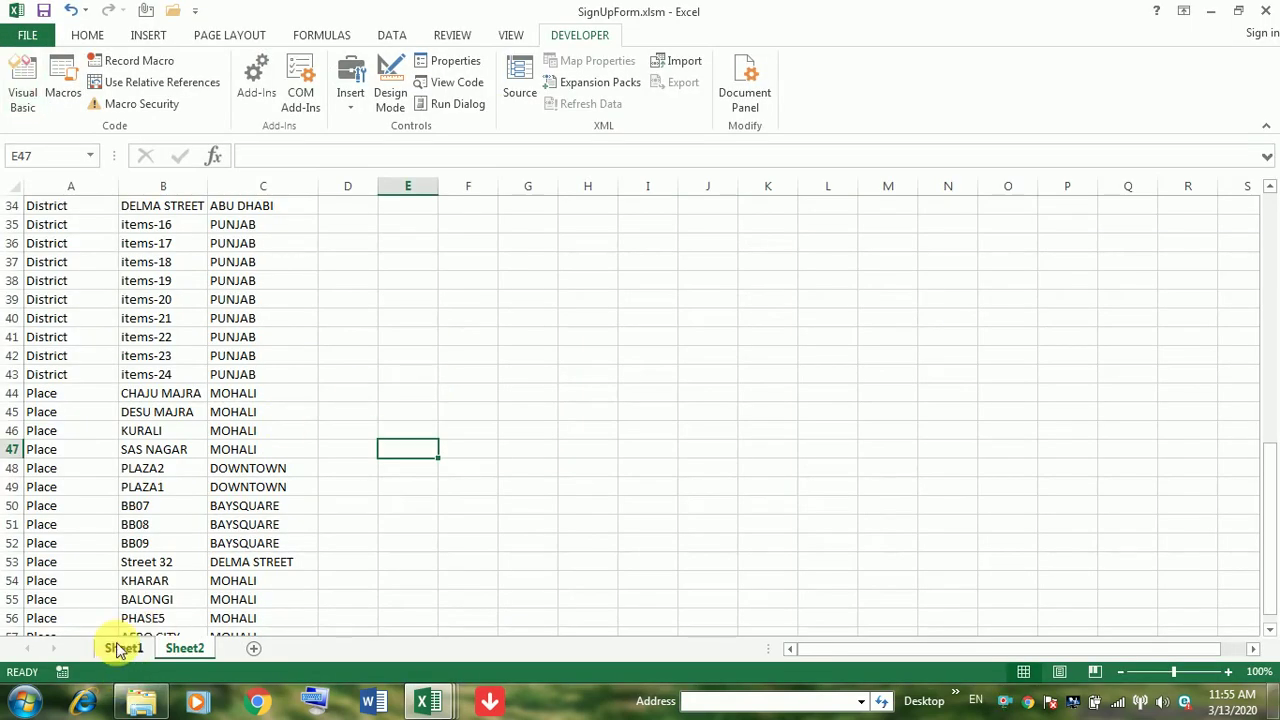
click(122, 648)
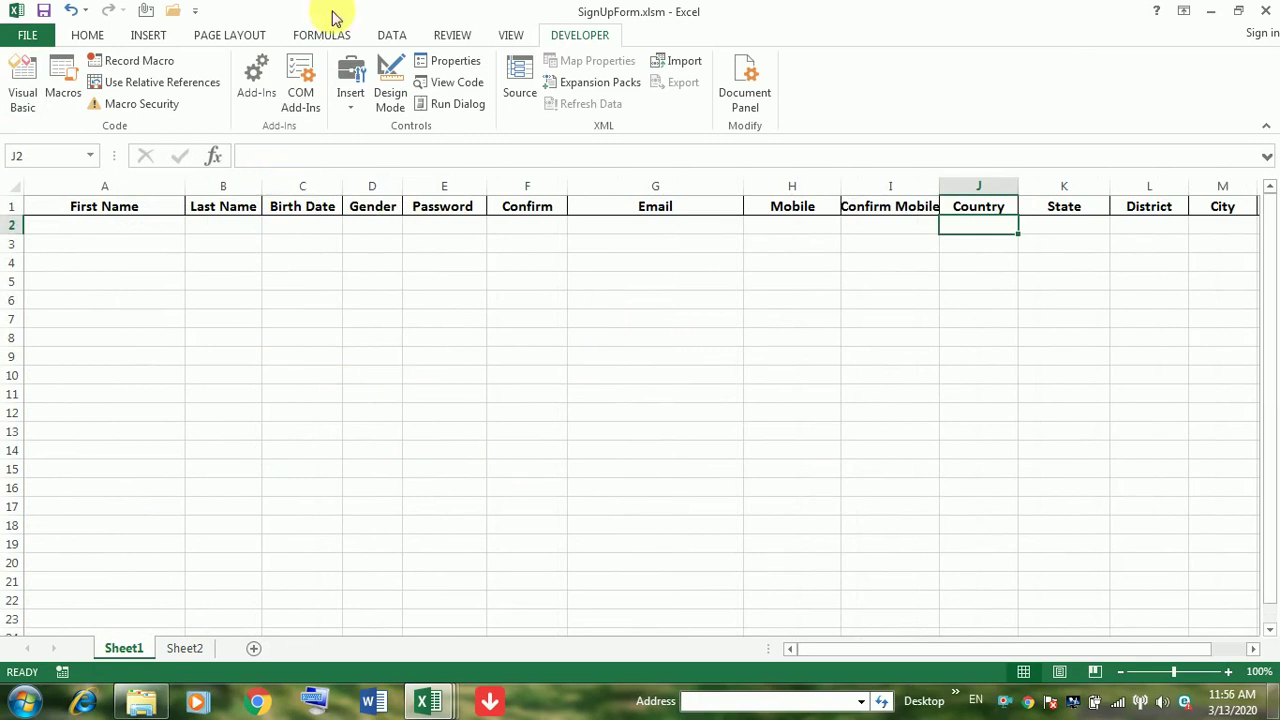
click(20, 75)
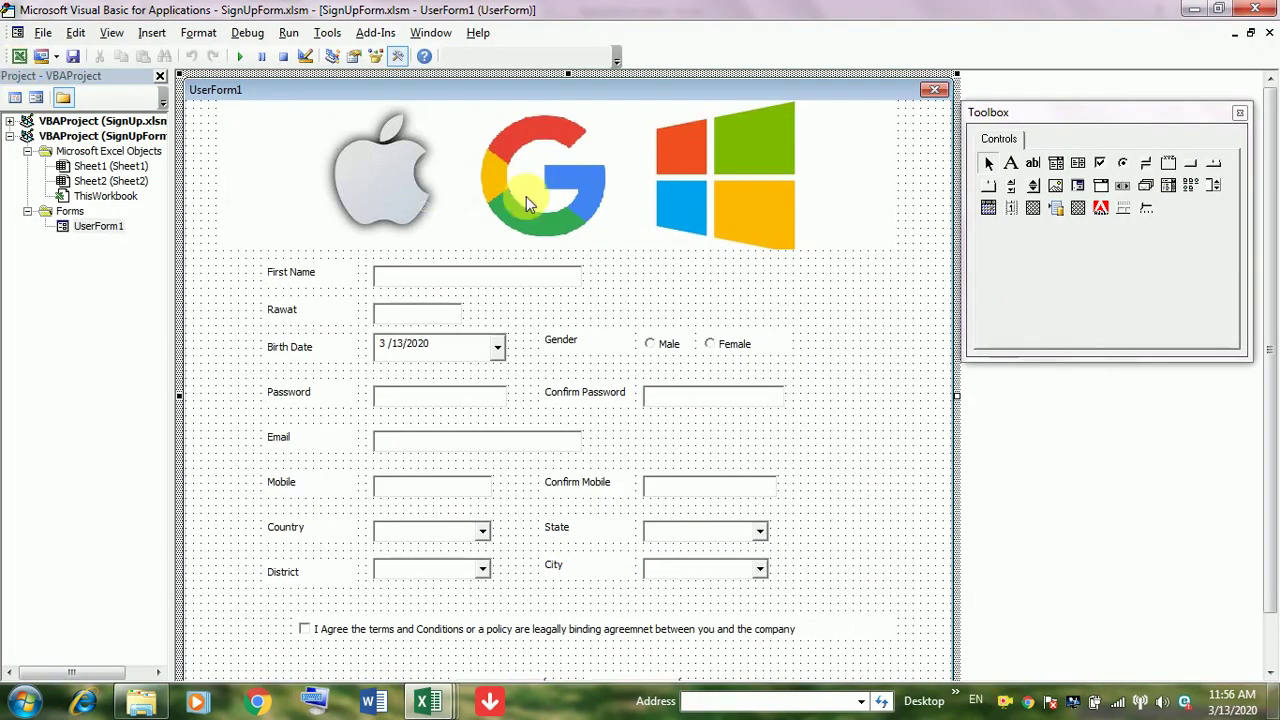
click(239, 57)
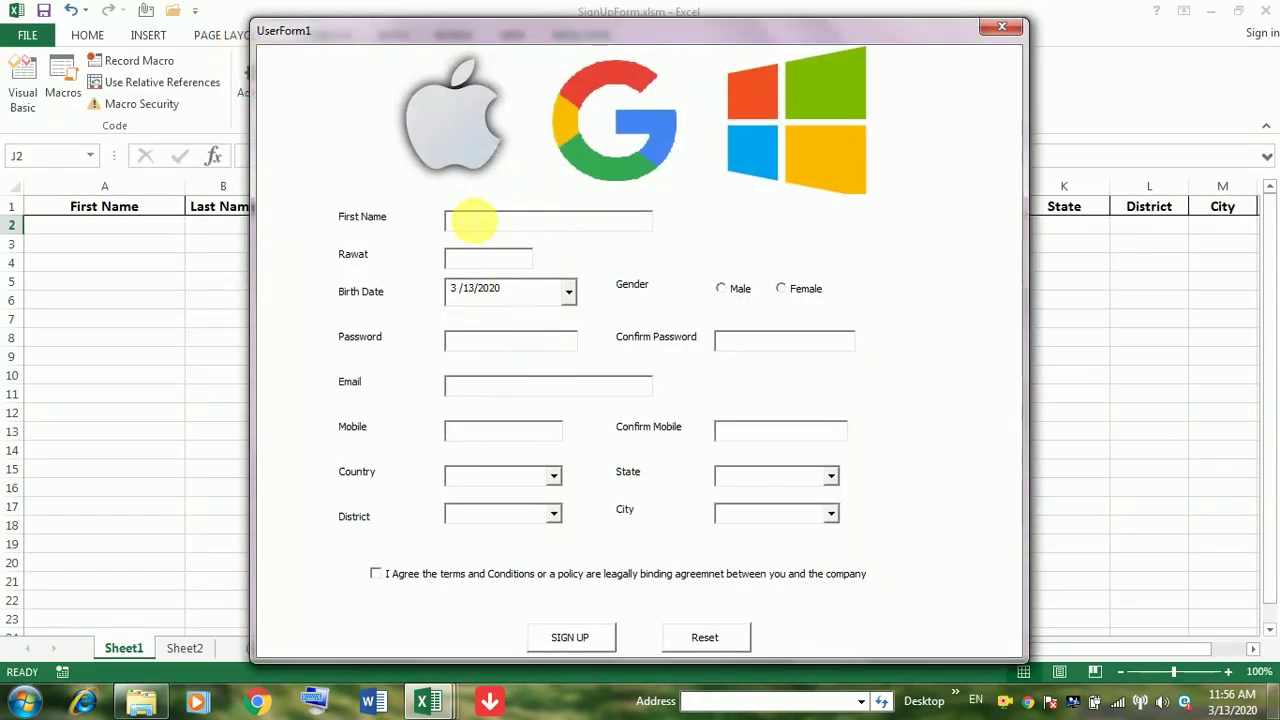
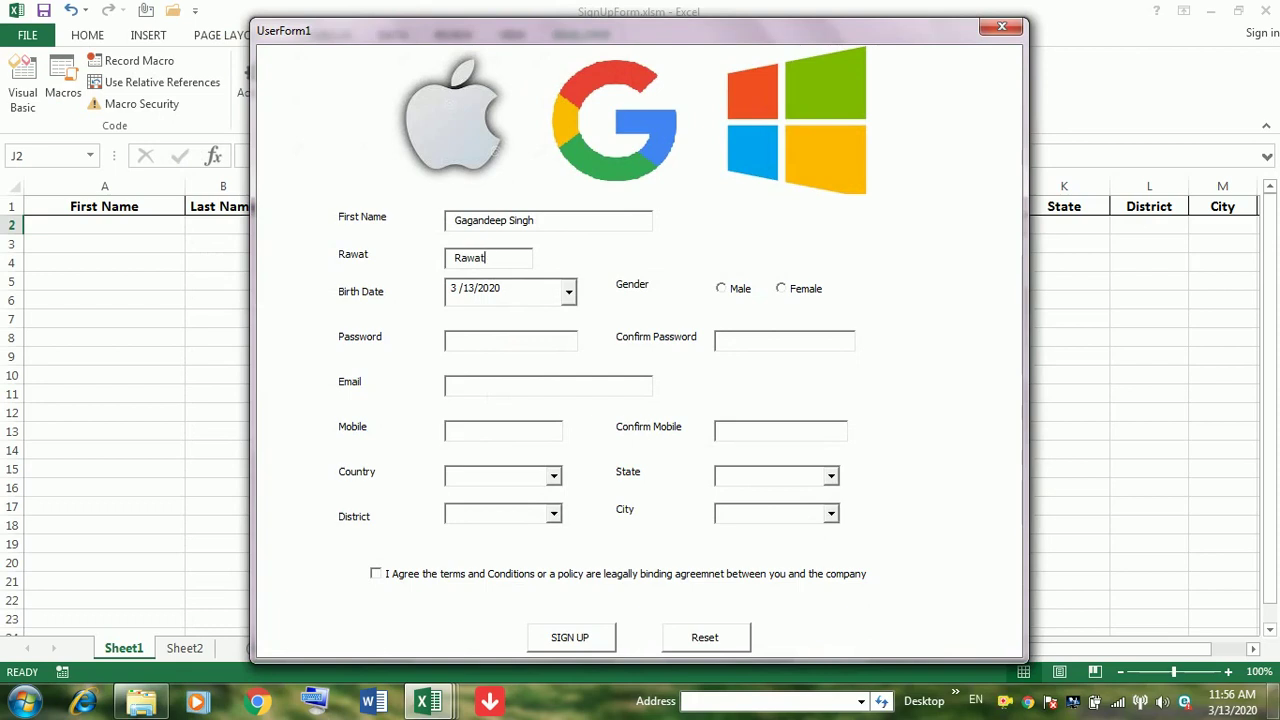
click(568, 291)
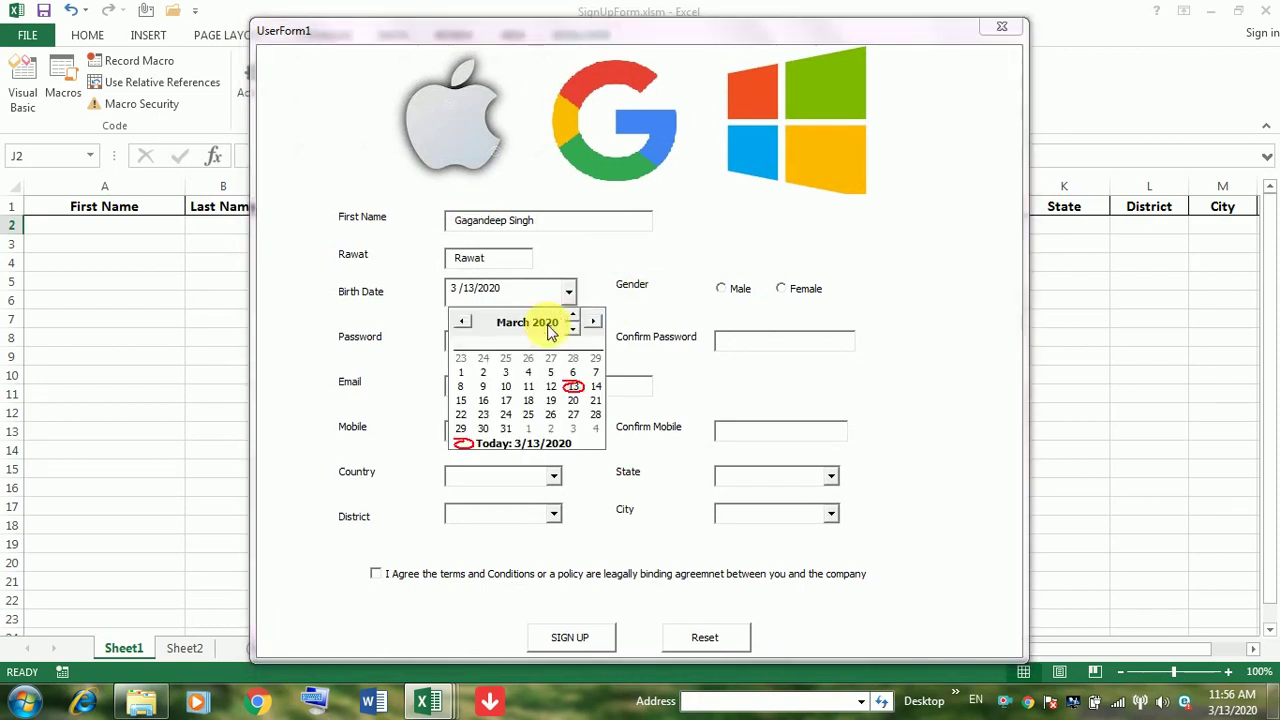
click(575, 329)
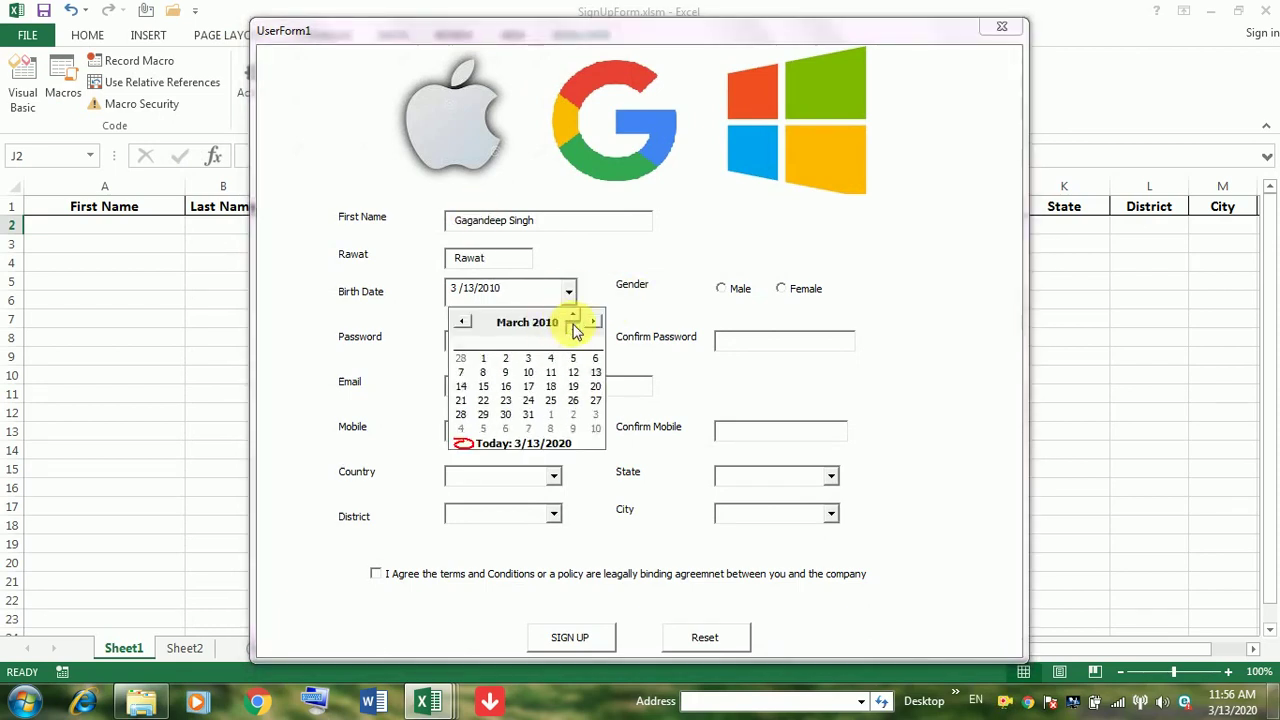
drag(575, 331, 575, 331)
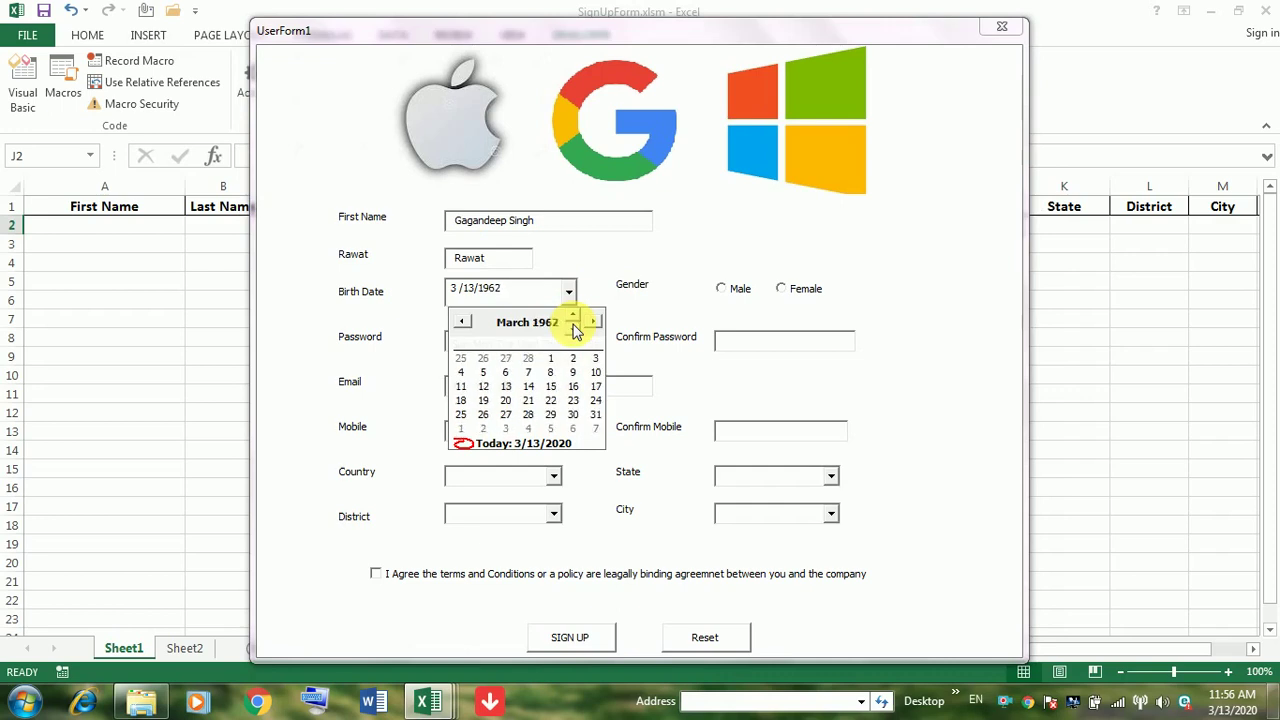
click(575, 318)
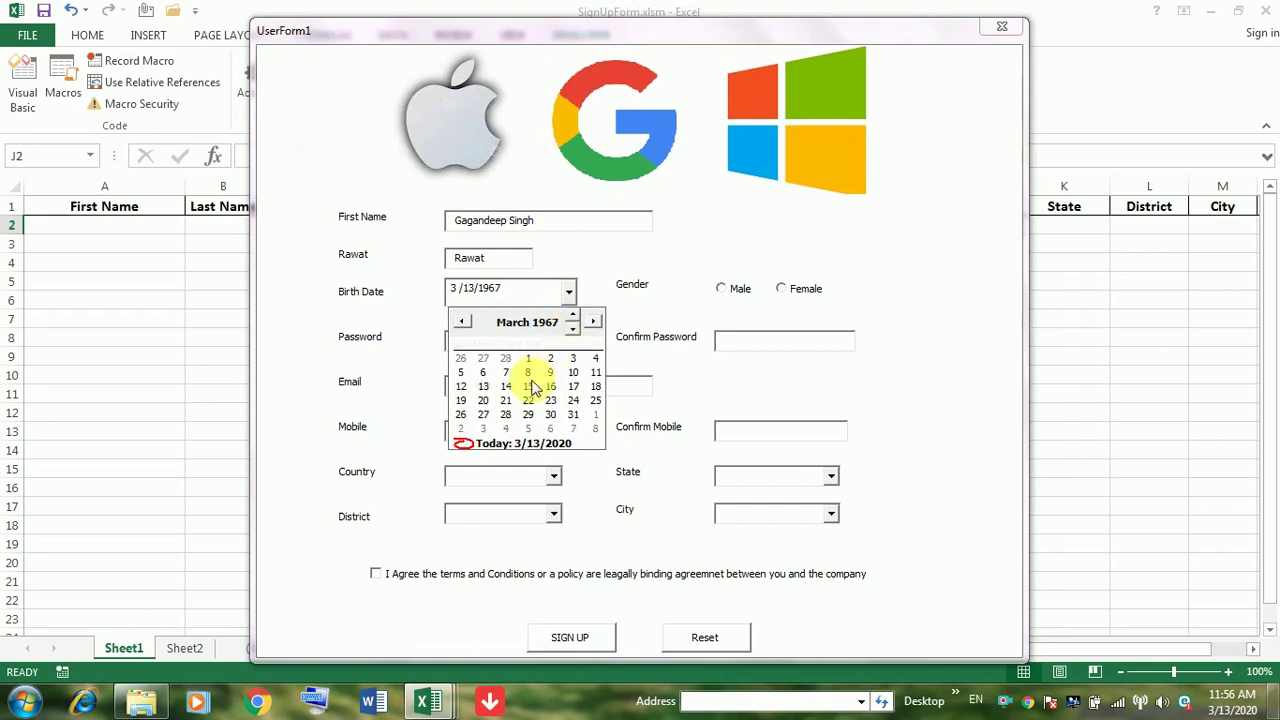
click(510, 322)
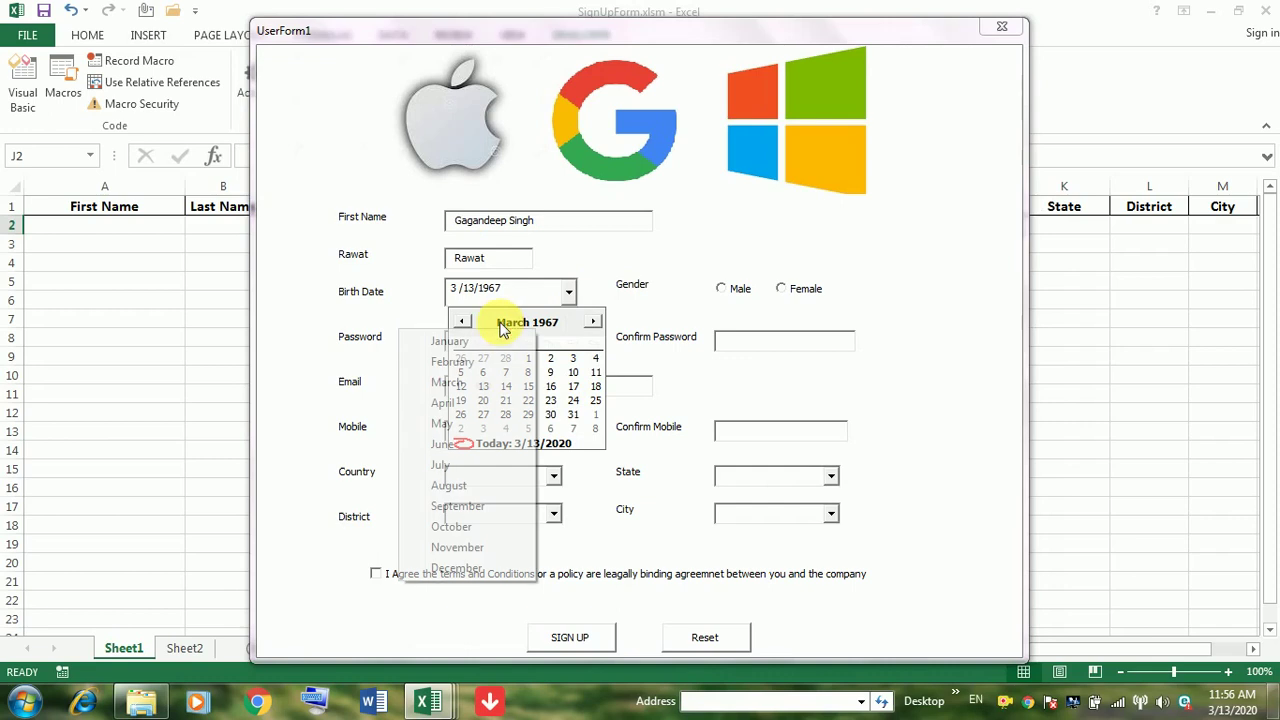
click(448, 485)
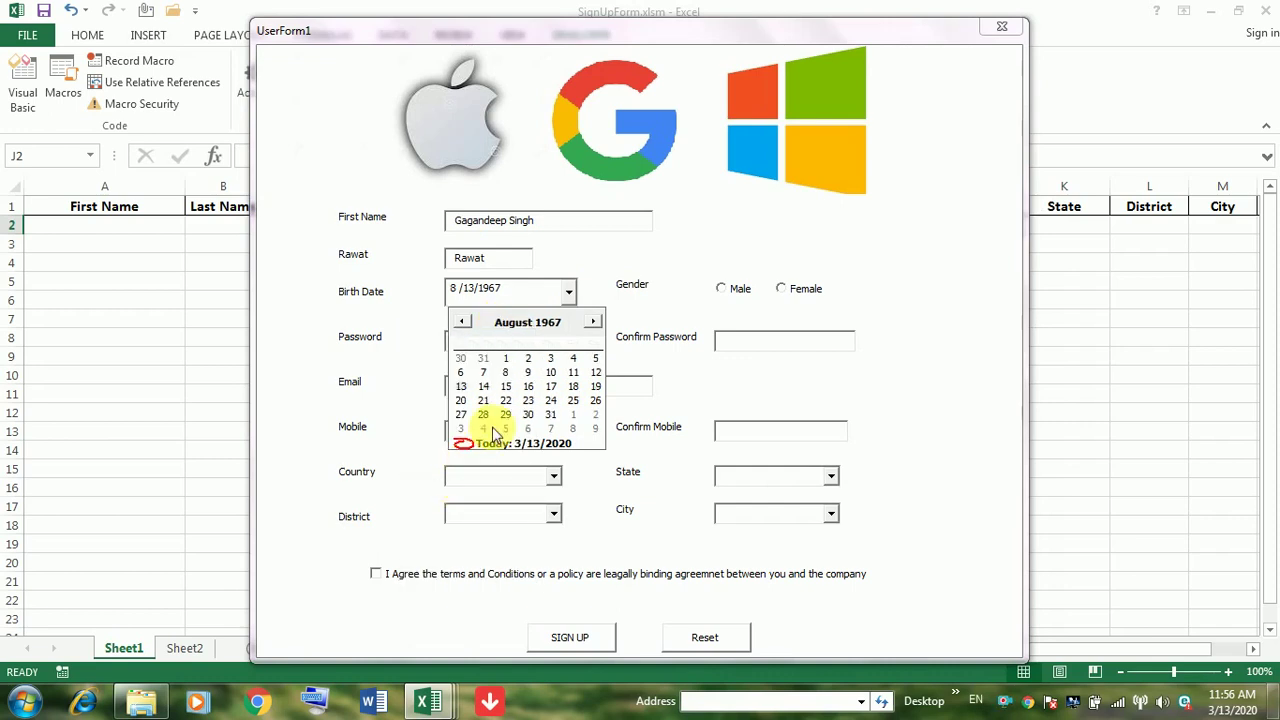
click(485, 414)
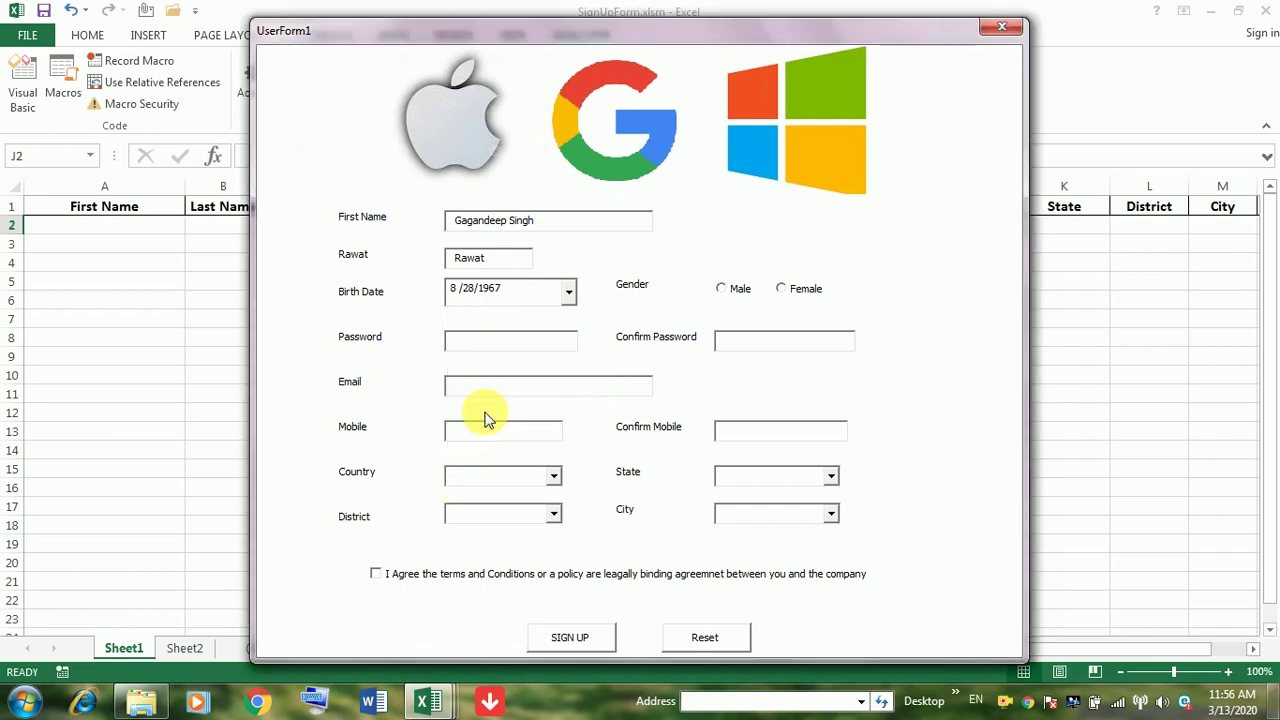
Select Male and fill in the password, confirmation, email and mobile number fields.
click(728, 289)
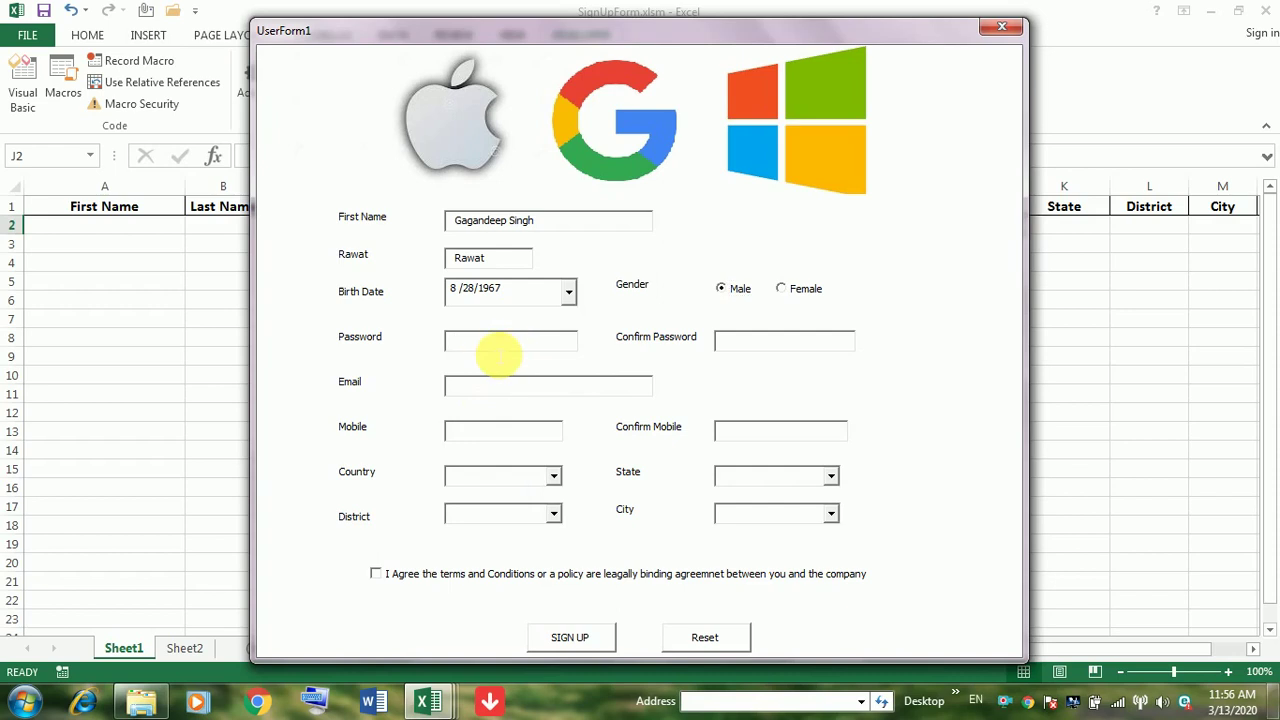
click(497, 345)
text(**)
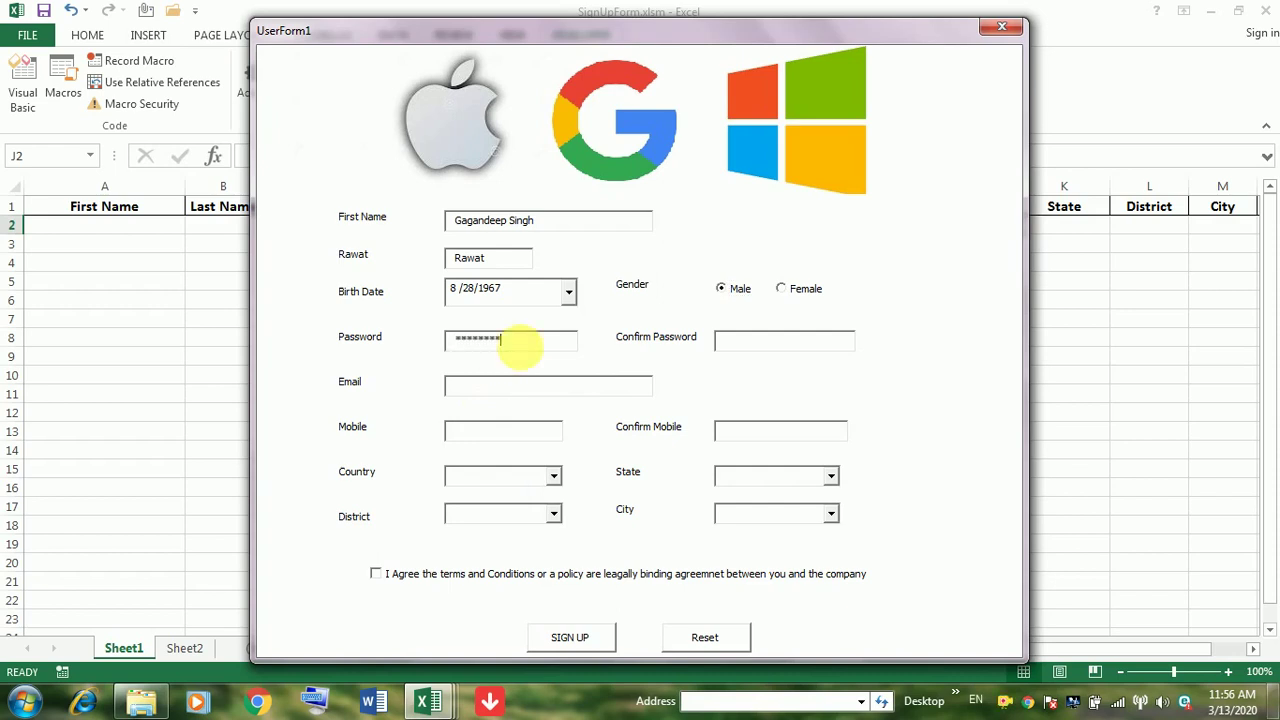
click(737, 345)
text(**)
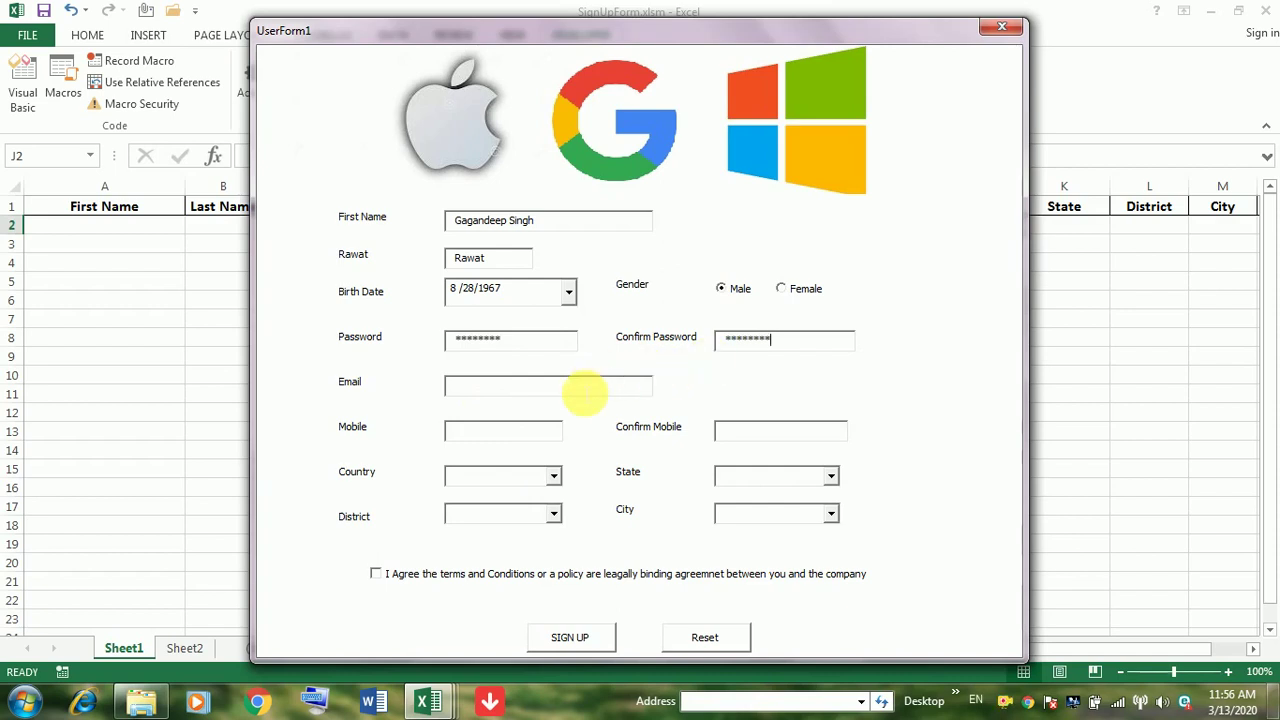
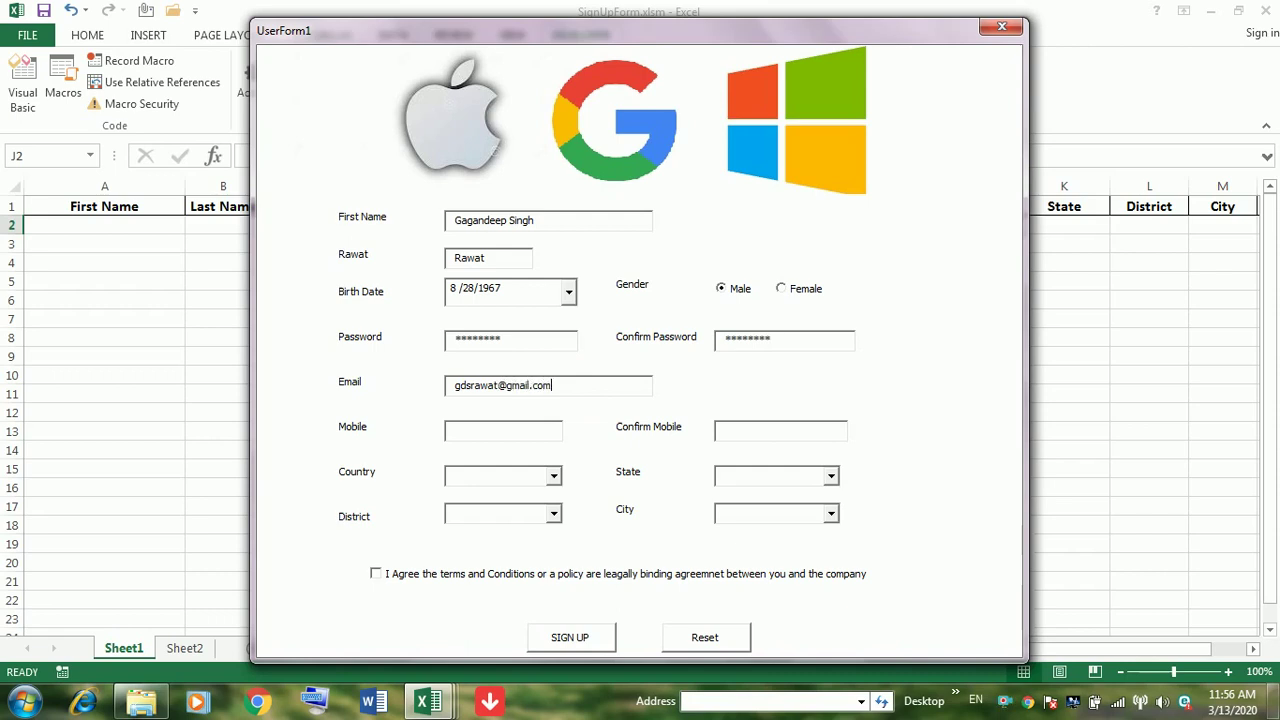
click(525, 435)
text(98145XX456)
drag(512, 432, 445, 443)
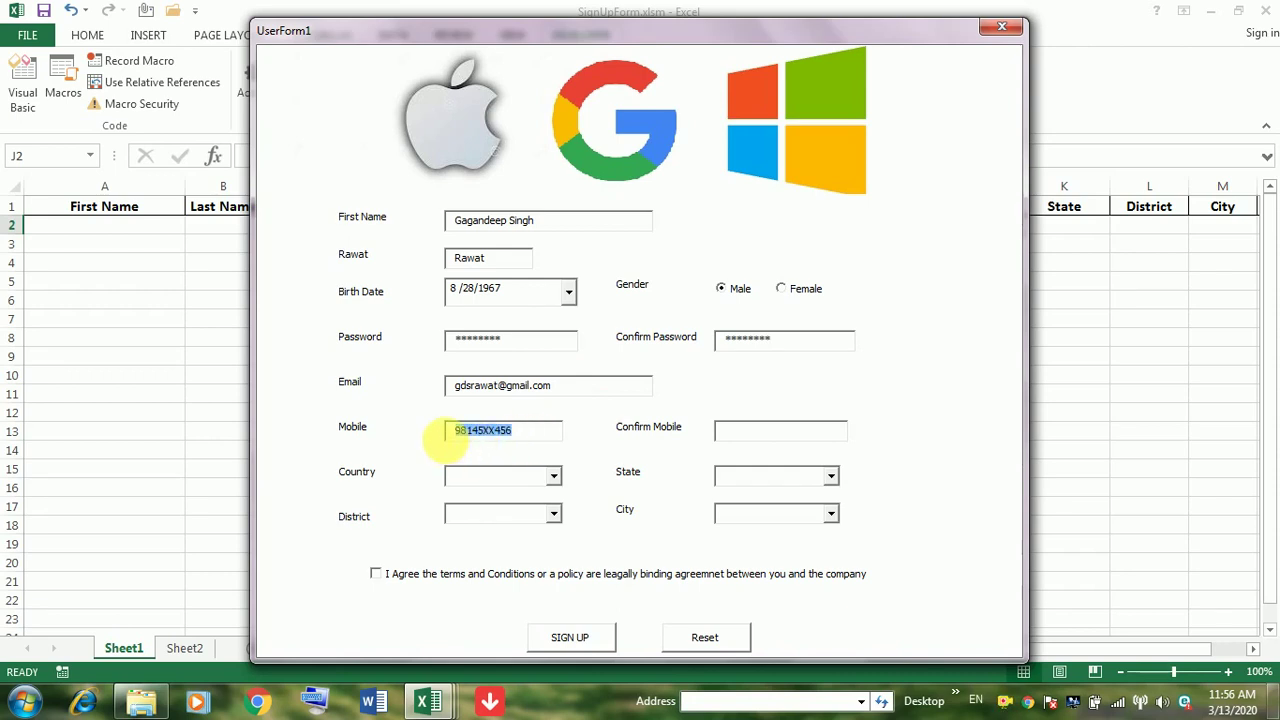
click(733, 435)
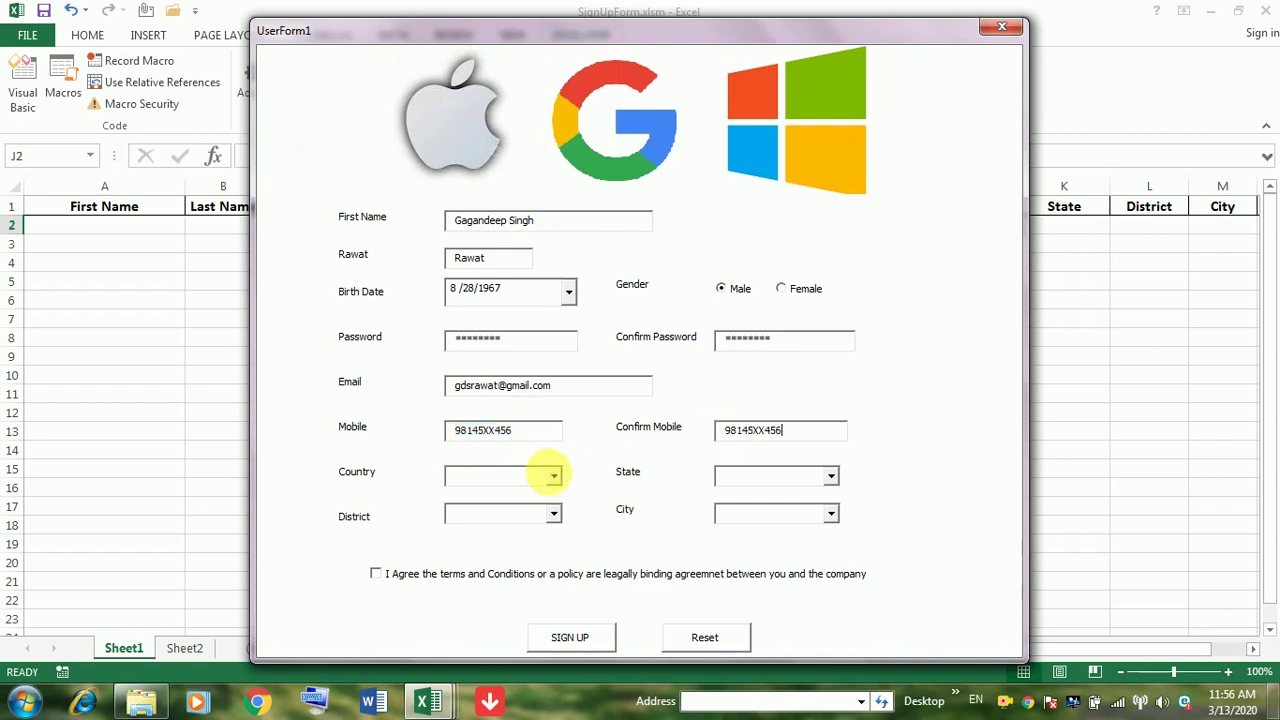
Choose INDIA, PUNJAB, MOHALI and CHAJU MAJRA as country, state, district and city.
click(553, 476)
click(515, 501)
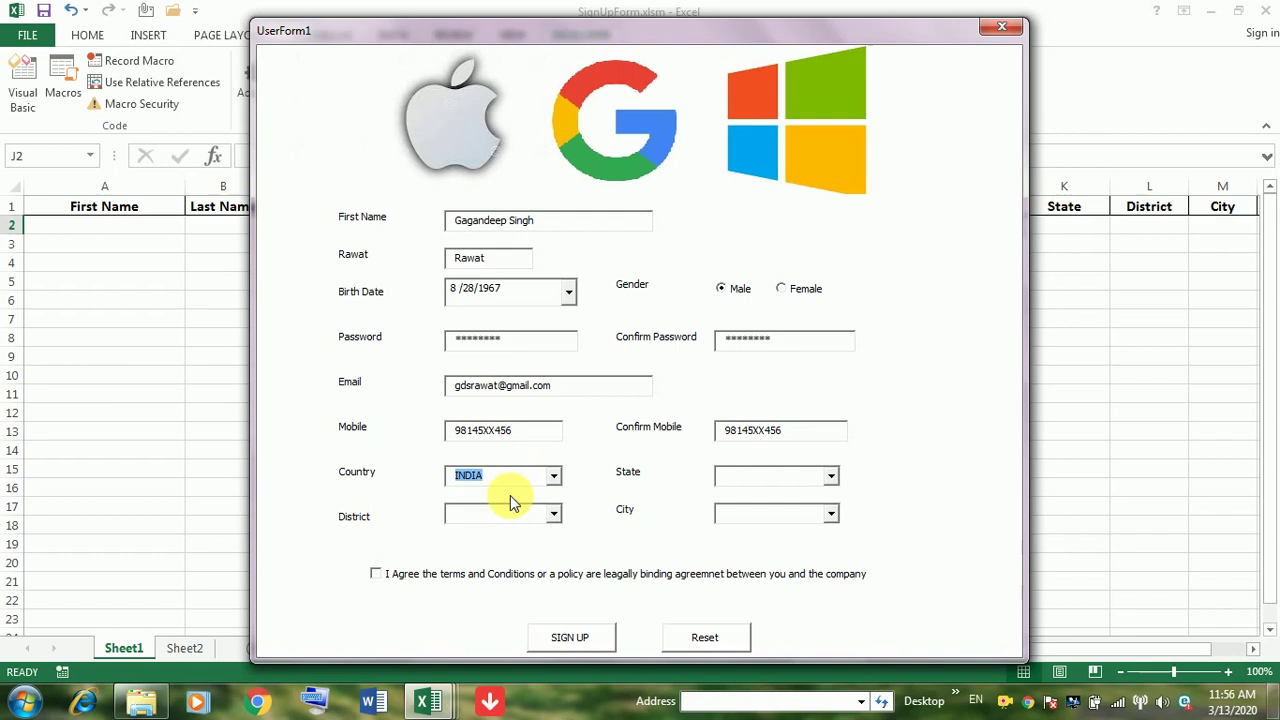
click(831, 476)
click(778, 495)
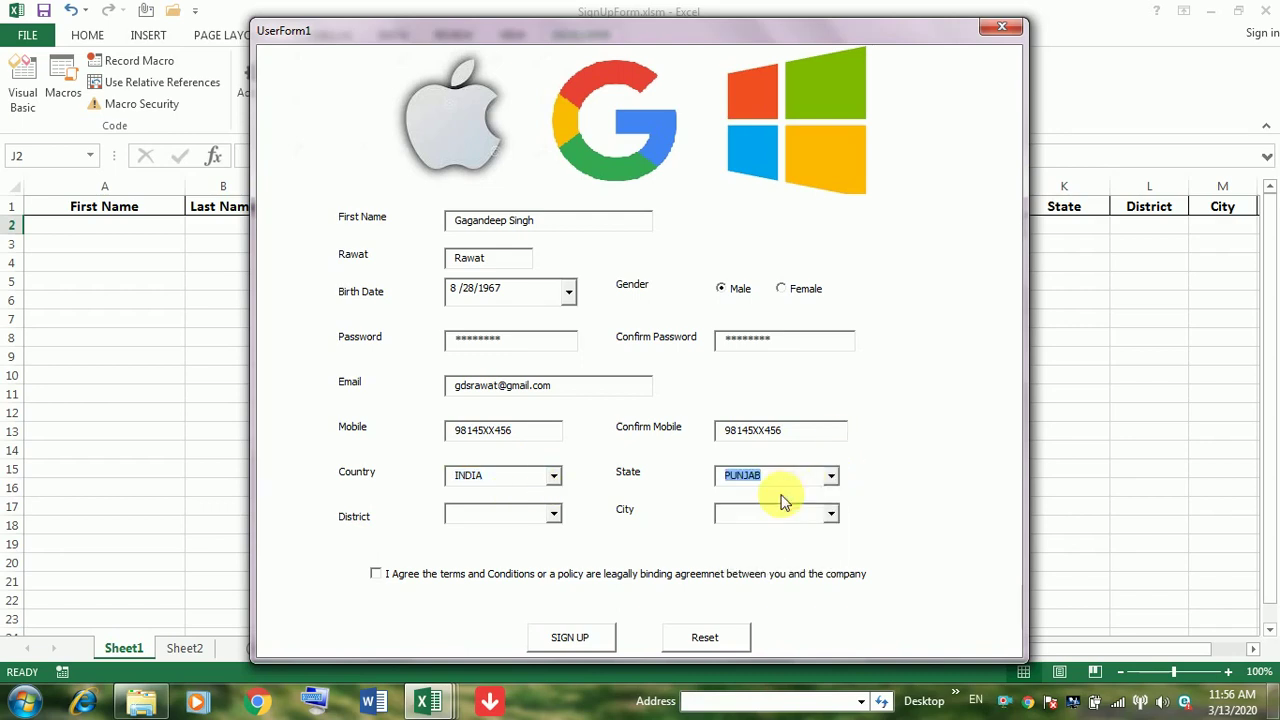
click(552, 514)
click(517, 535)
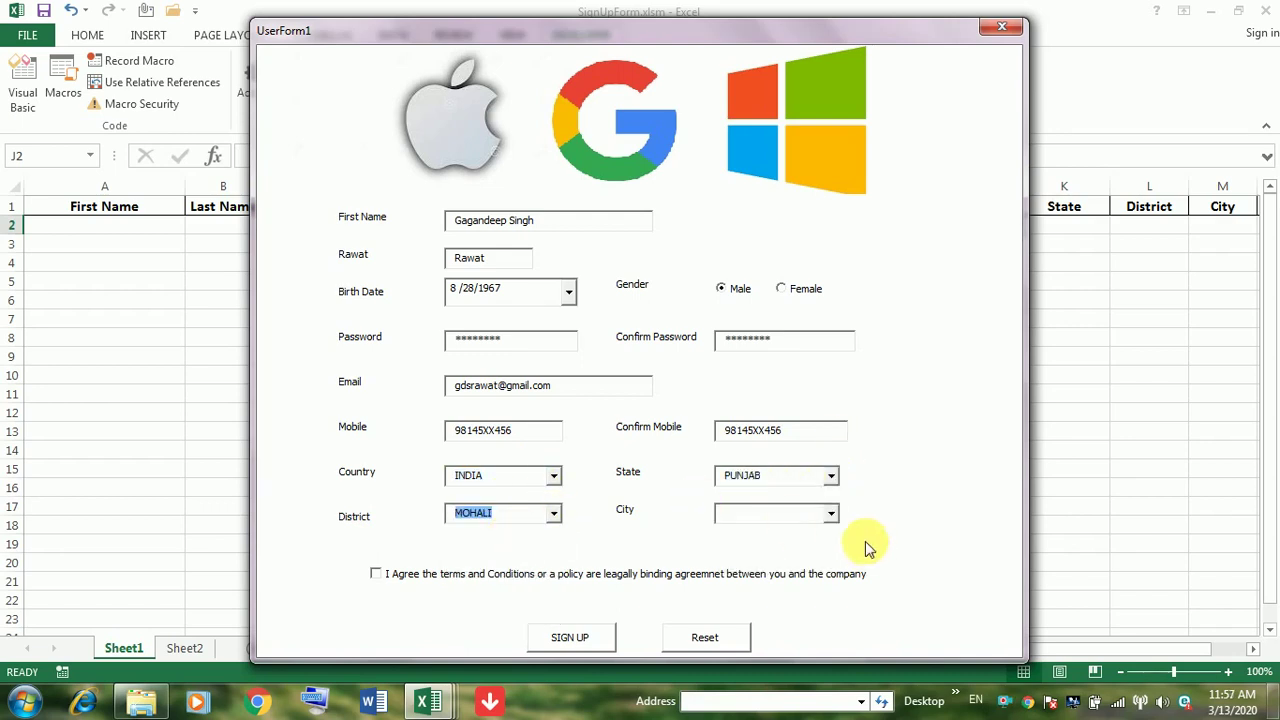
click(830, 515)
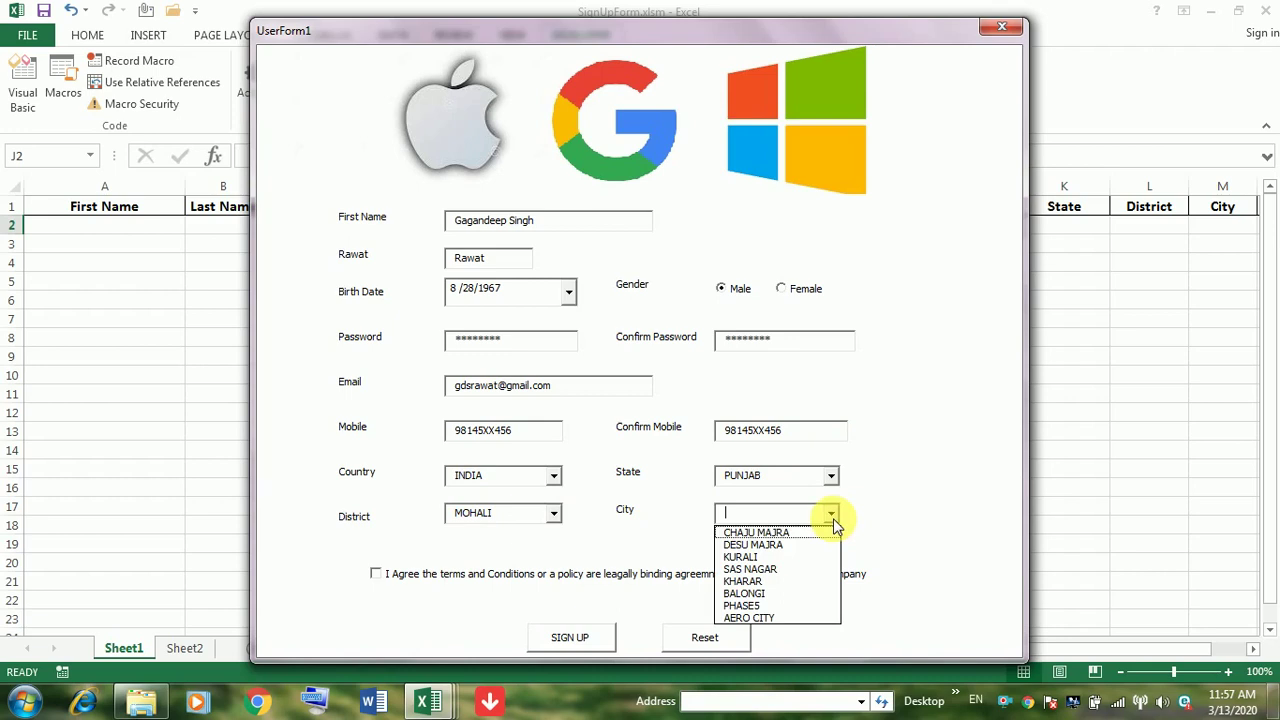
click(762, 533)
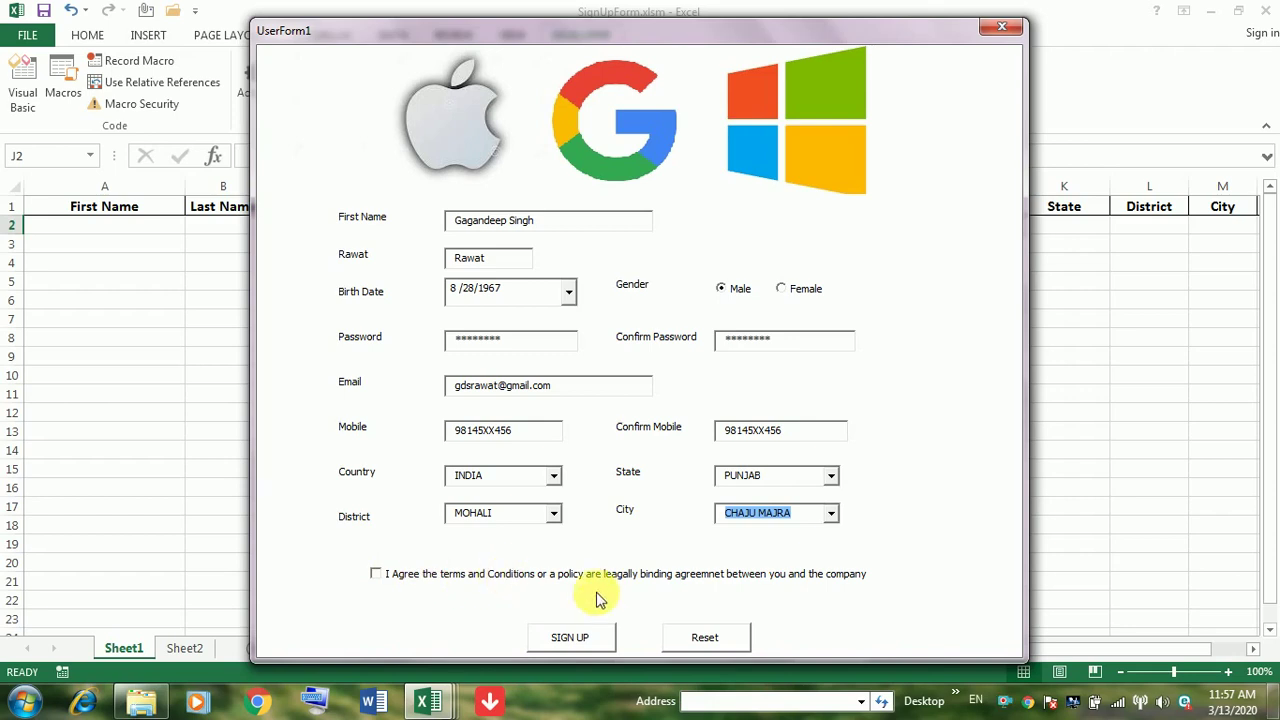
Submit the form, dismiss the compile error, and fix the ErrorMessage label line.
click(582, 640)
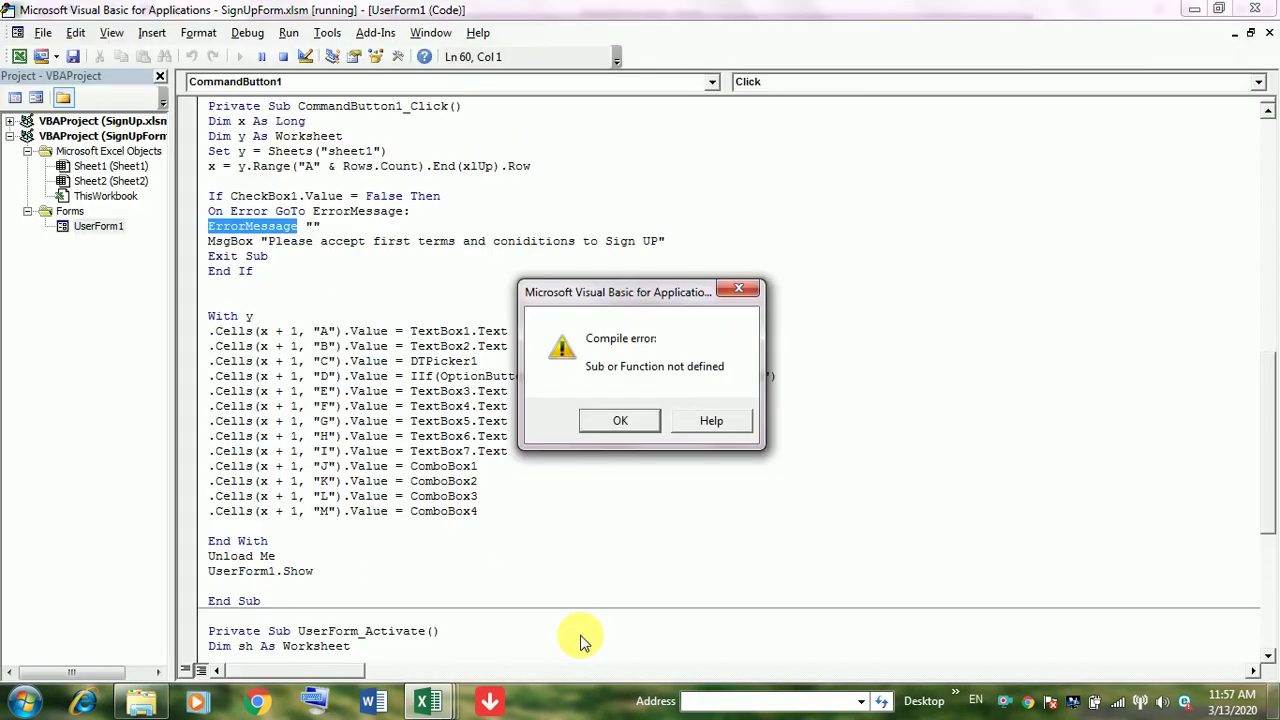
click(620, 420)
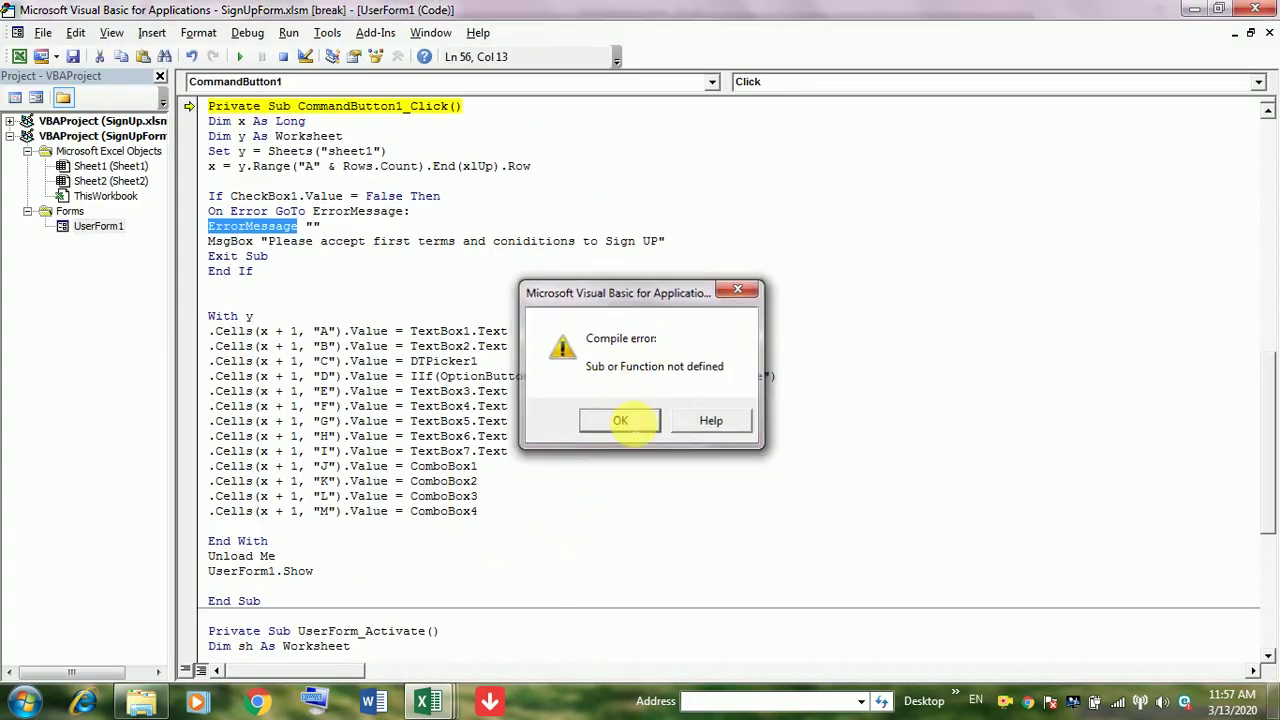
click(341, 230)
text(:)
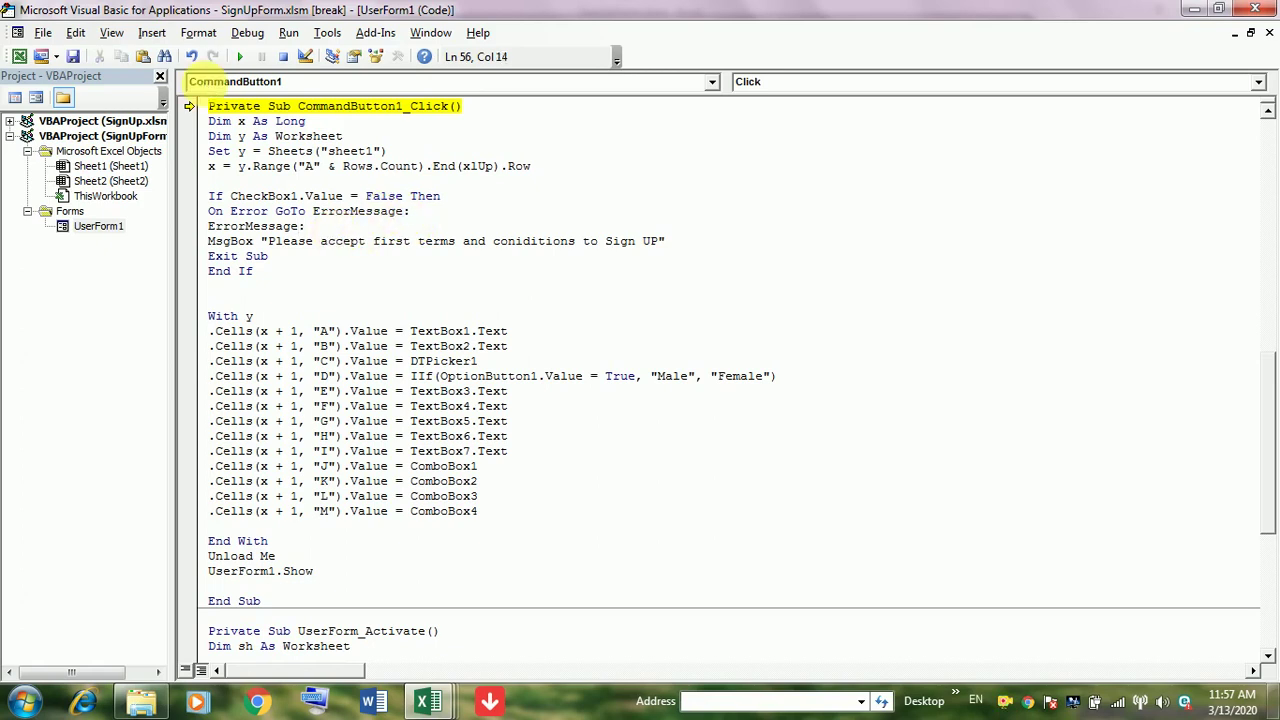
Save the workbook, dismiss the privacy warning, and resume the paused code.
click(73, 56)
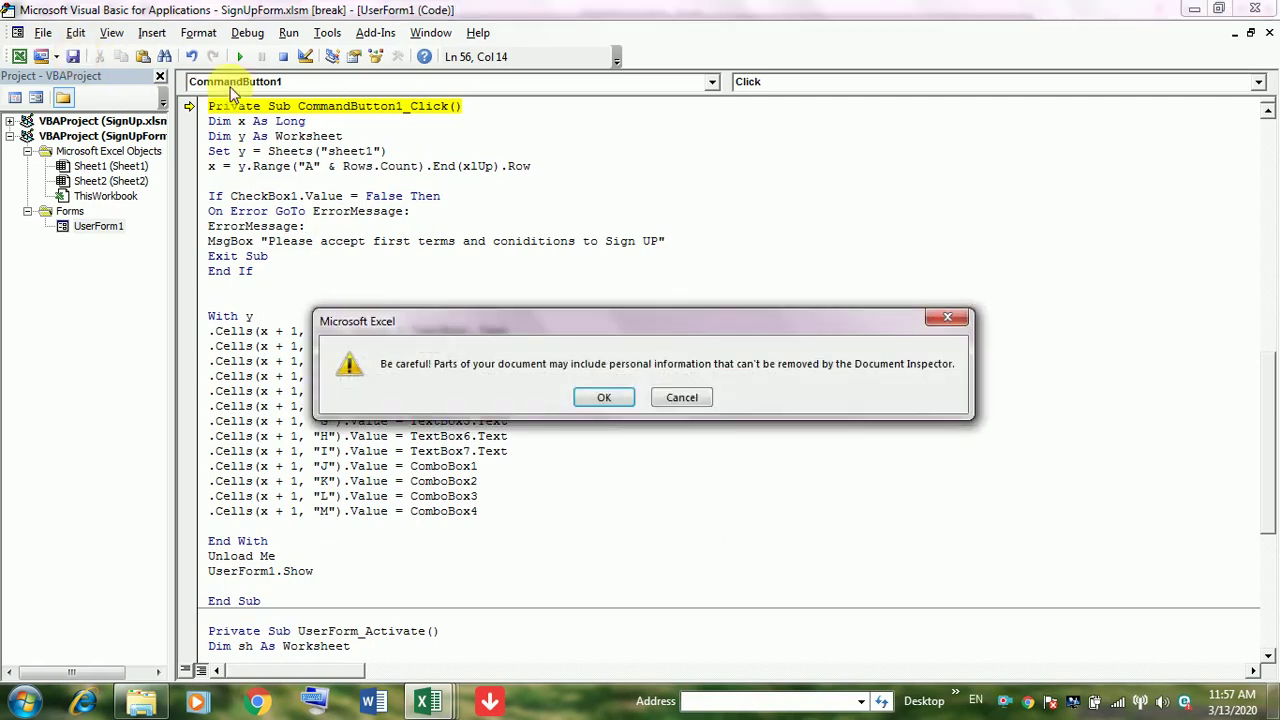
click(603, 397)
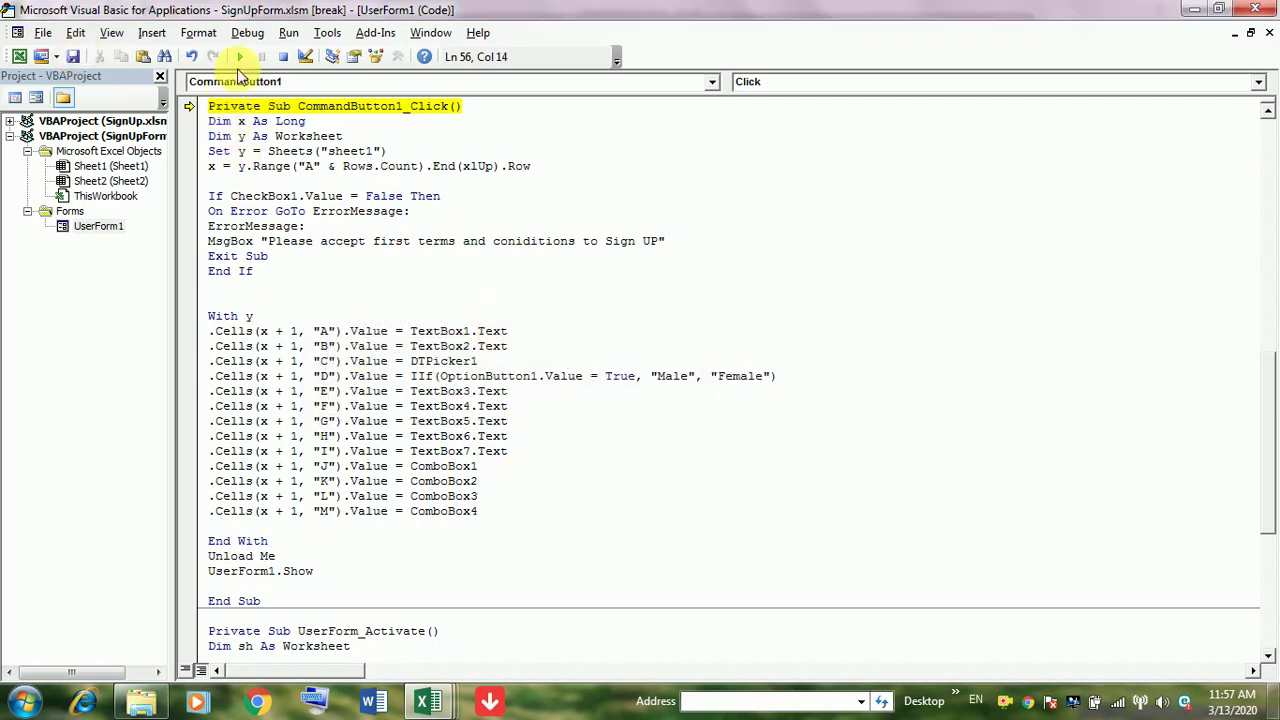
click(239, 57)
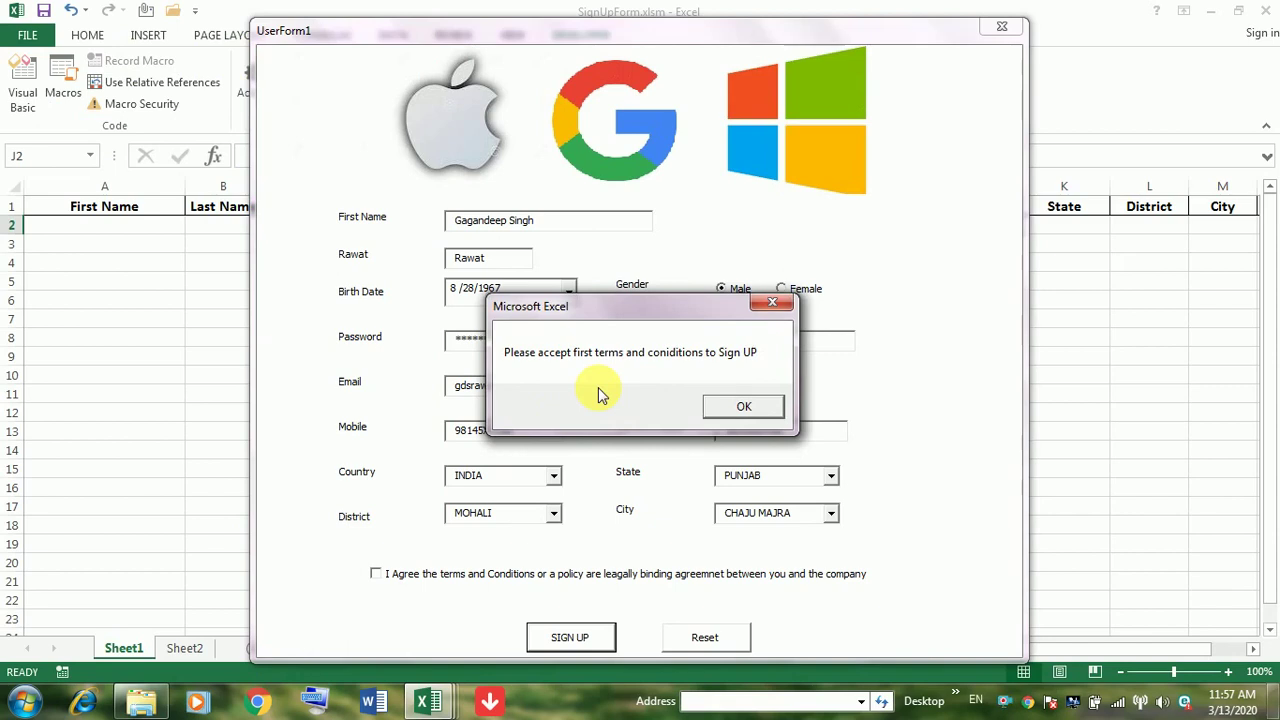
Dismiss the accept-terms warning, tick the terms box, and submit the sign-up entry.
click(742, 407)
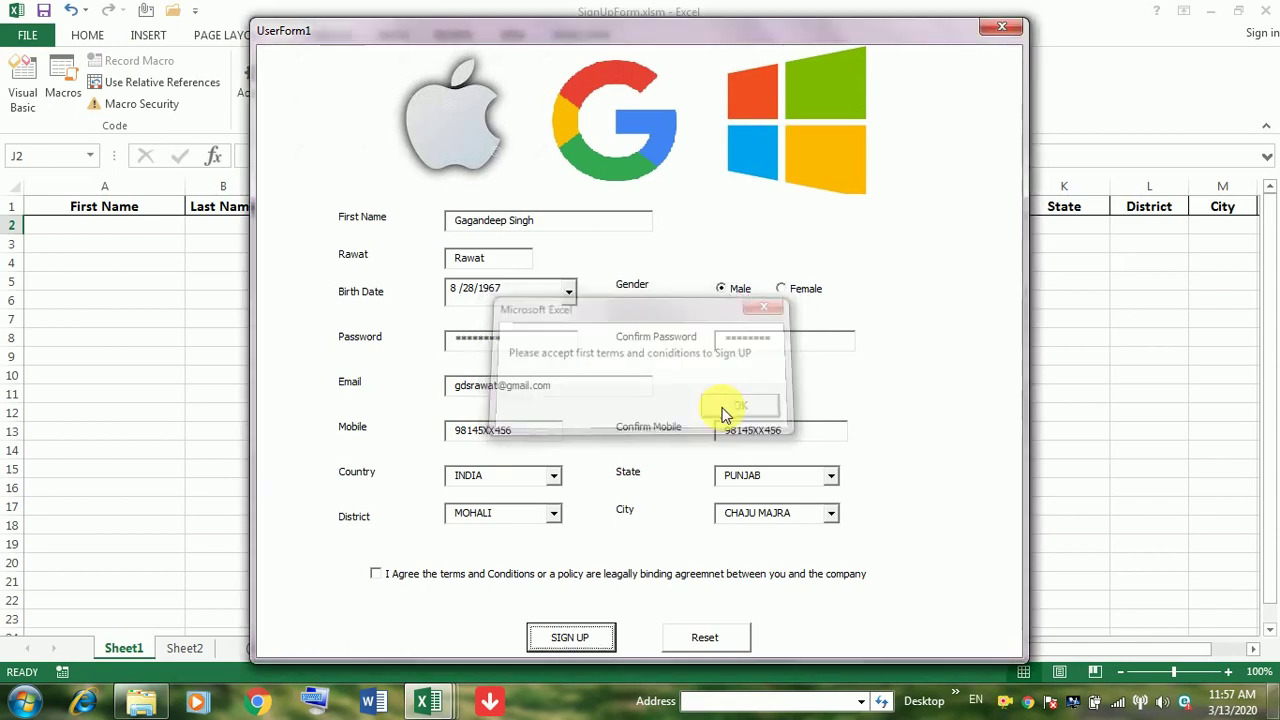
click(376, 576)
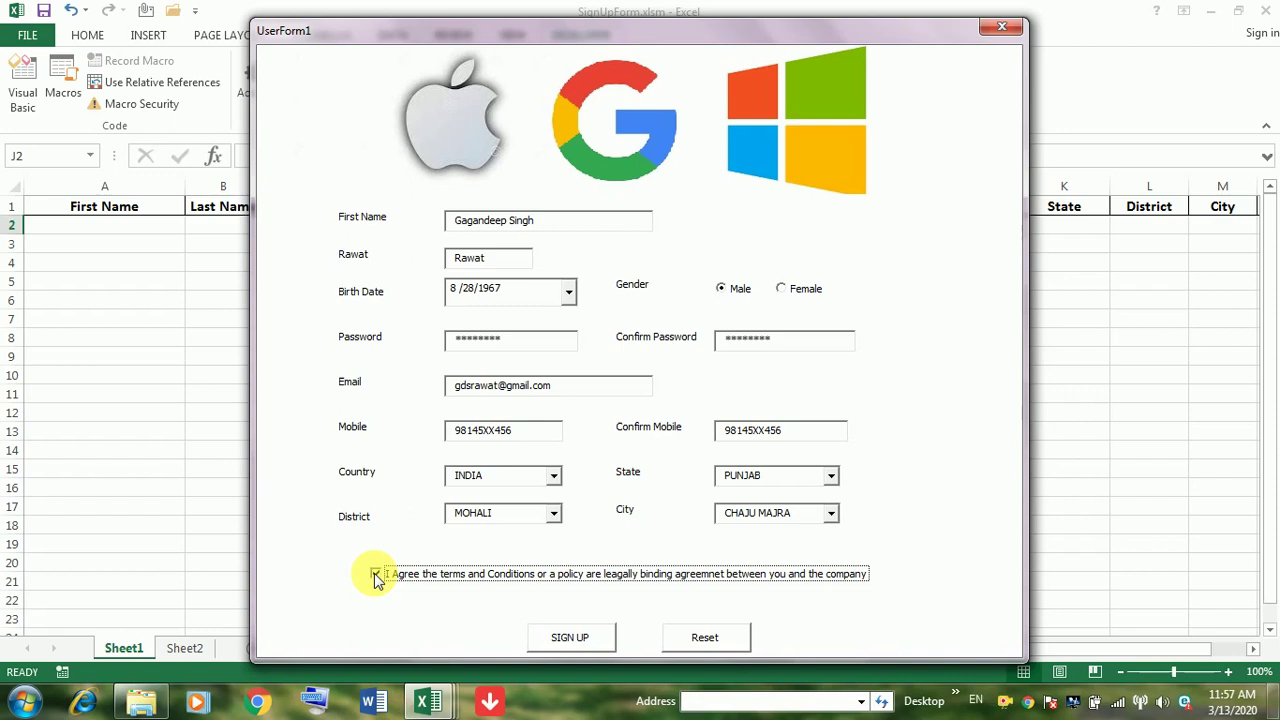
click(569, 637)
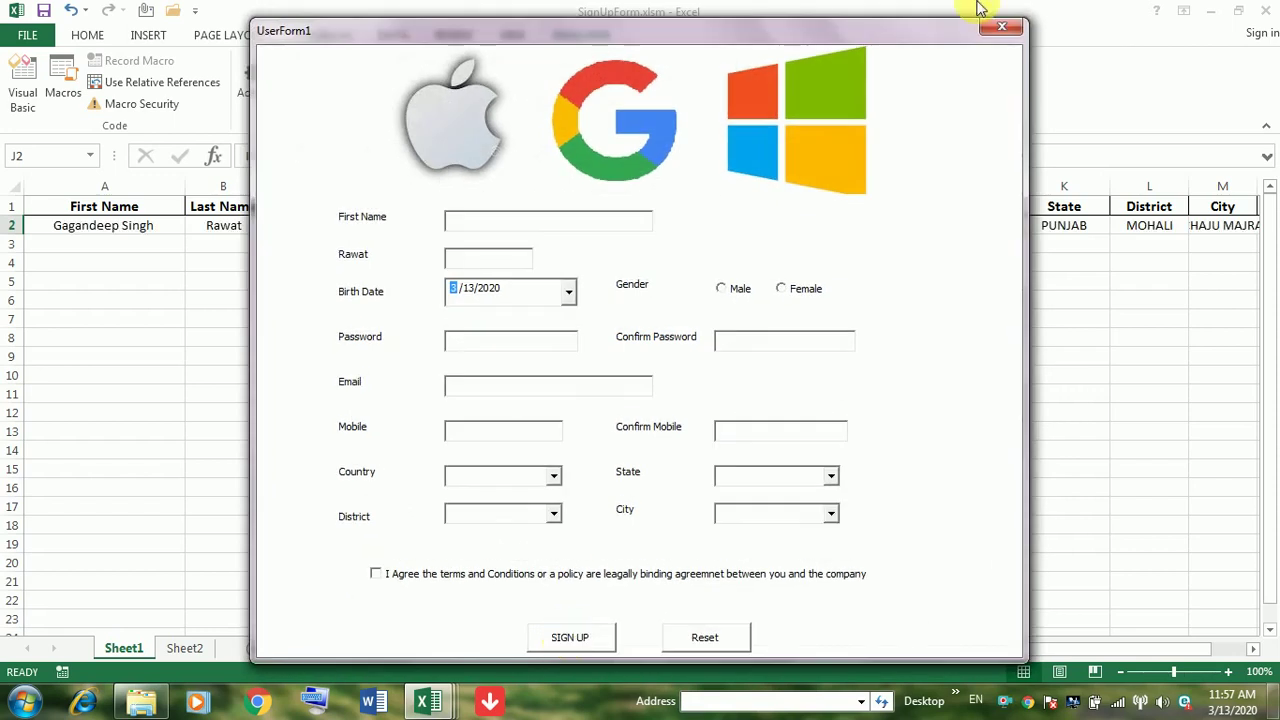
Close the form, verify row 2's password, confirm and City cells, then return to the VBA editor.
click(1007, 30)
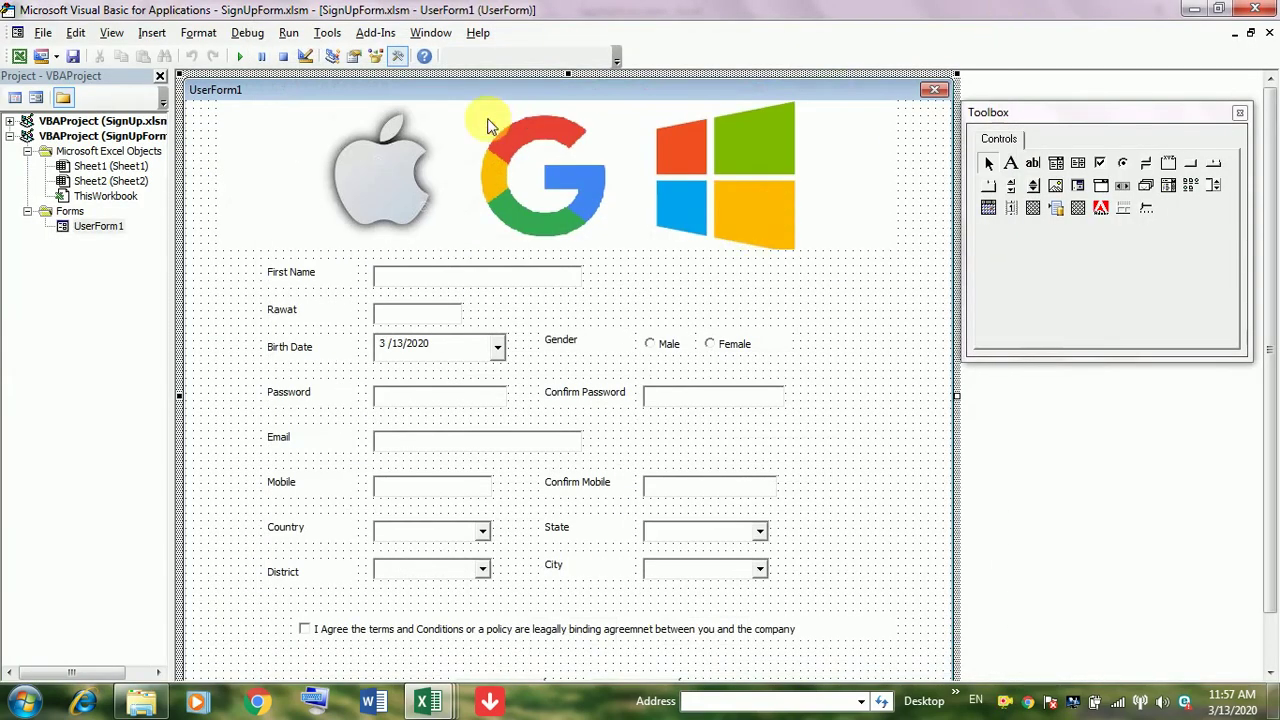
click(21, 57)
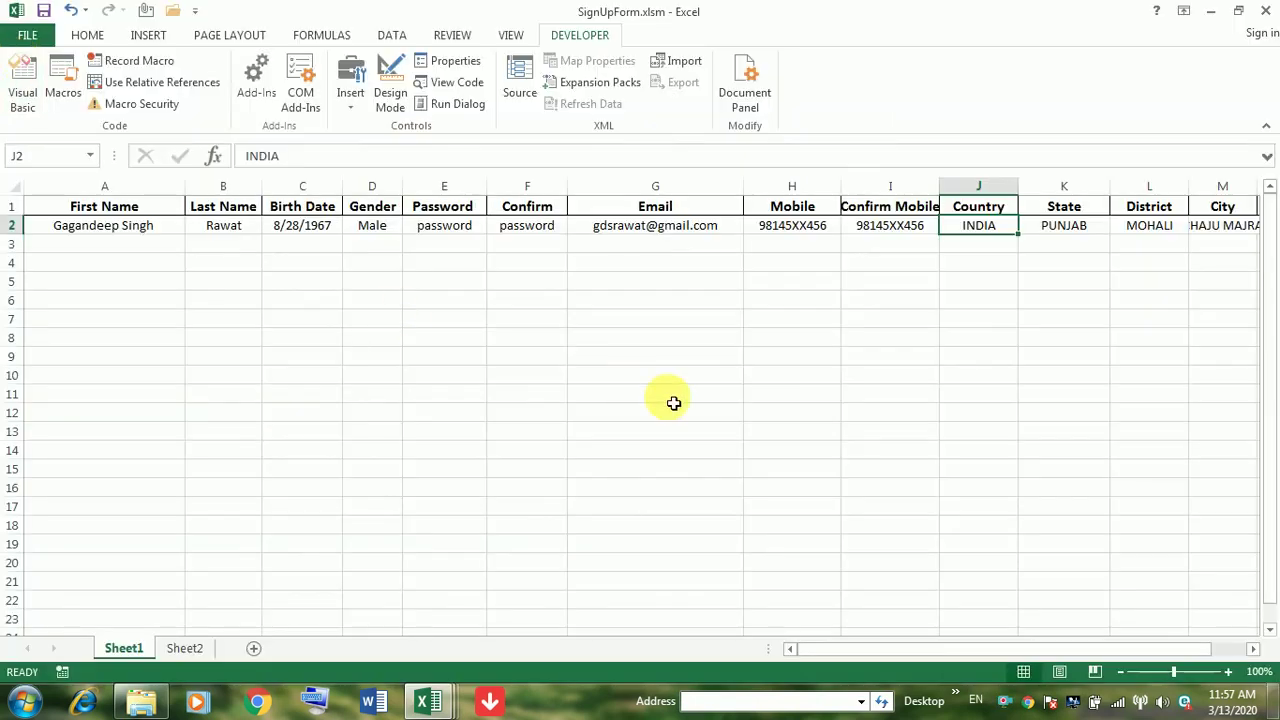
click(438, 231)
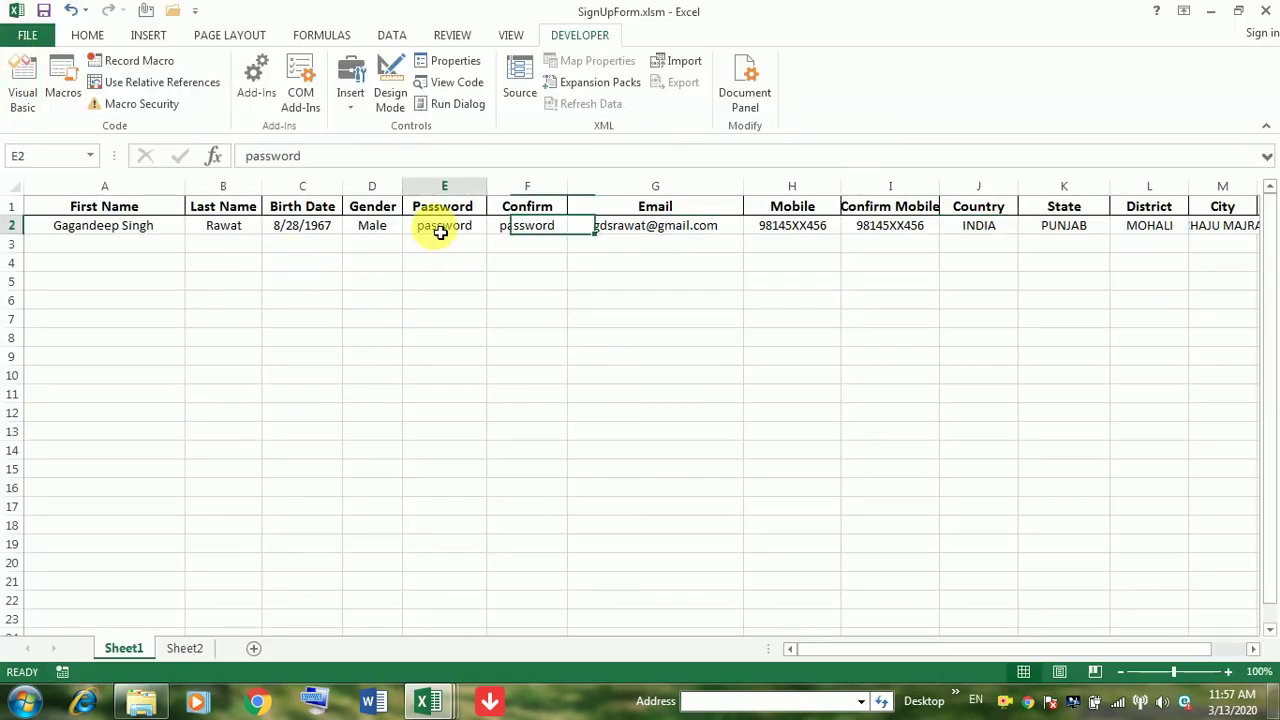
click(521, 241)
click(551, 229)
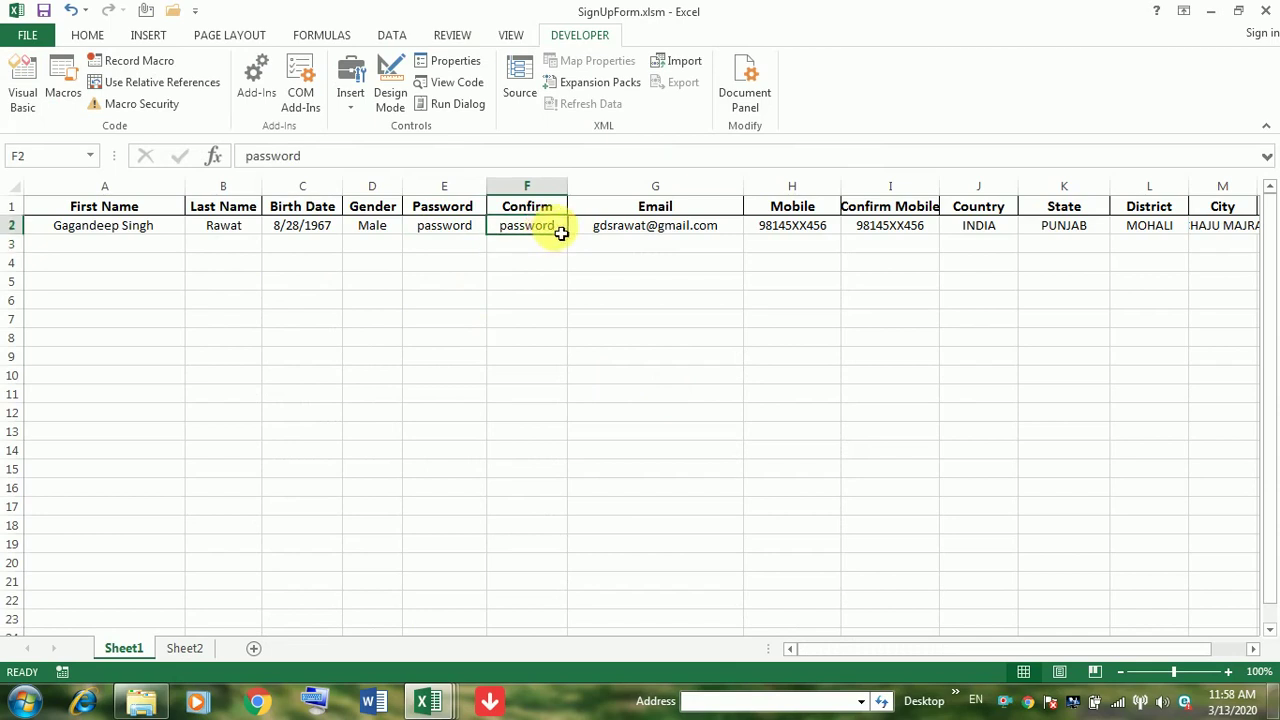
click(1210, 228)
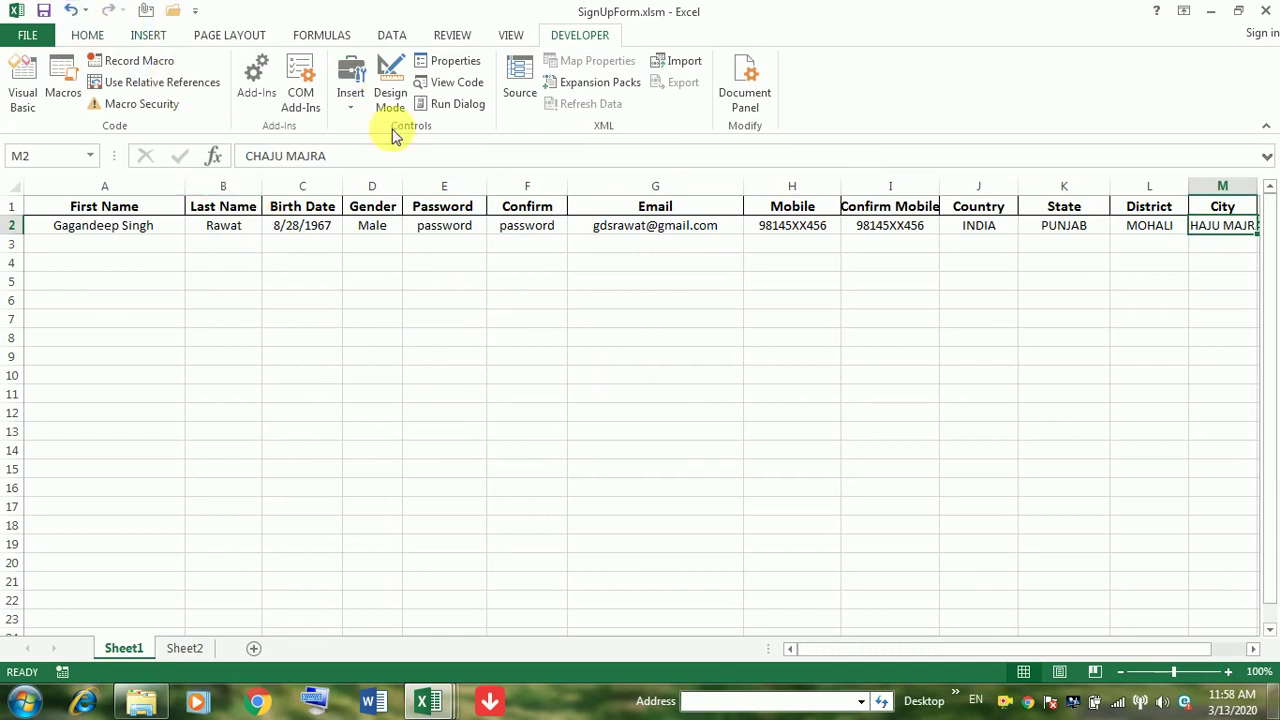
click(24, 85)
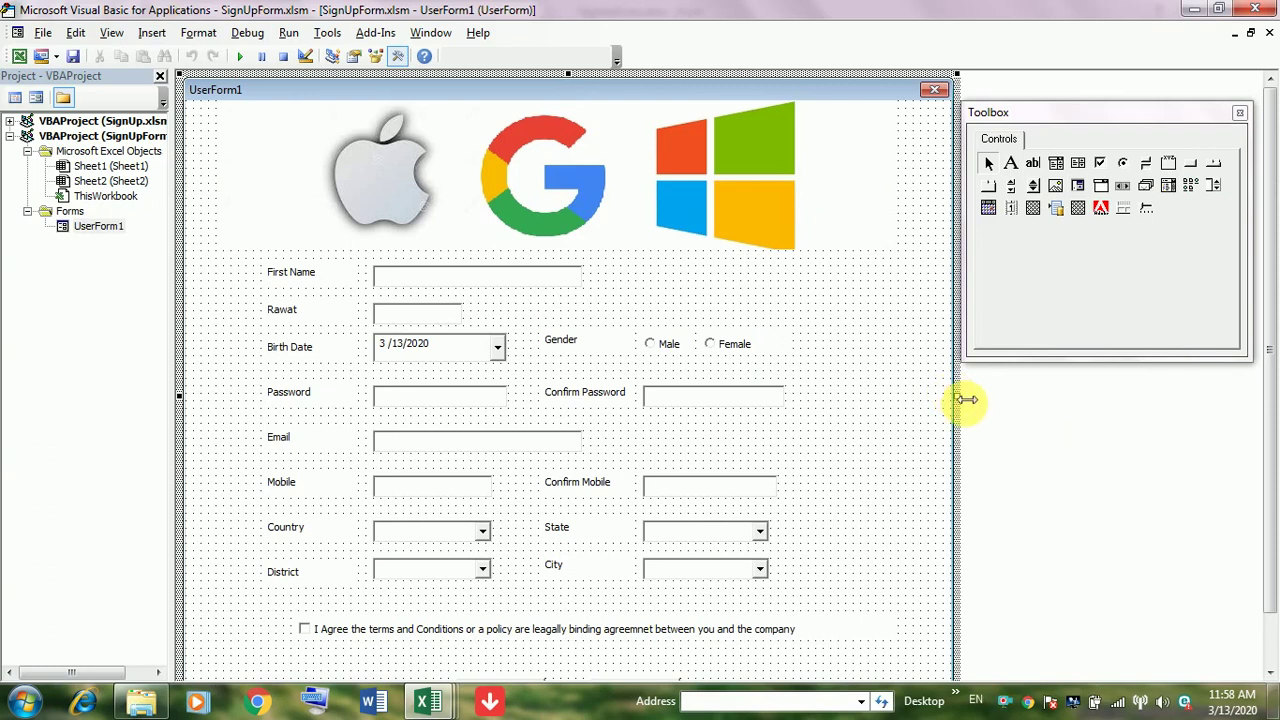
Enlarge UserForm1 wider and taller and shift all fields and buttons down.
drag(966, 399, 996, 399)
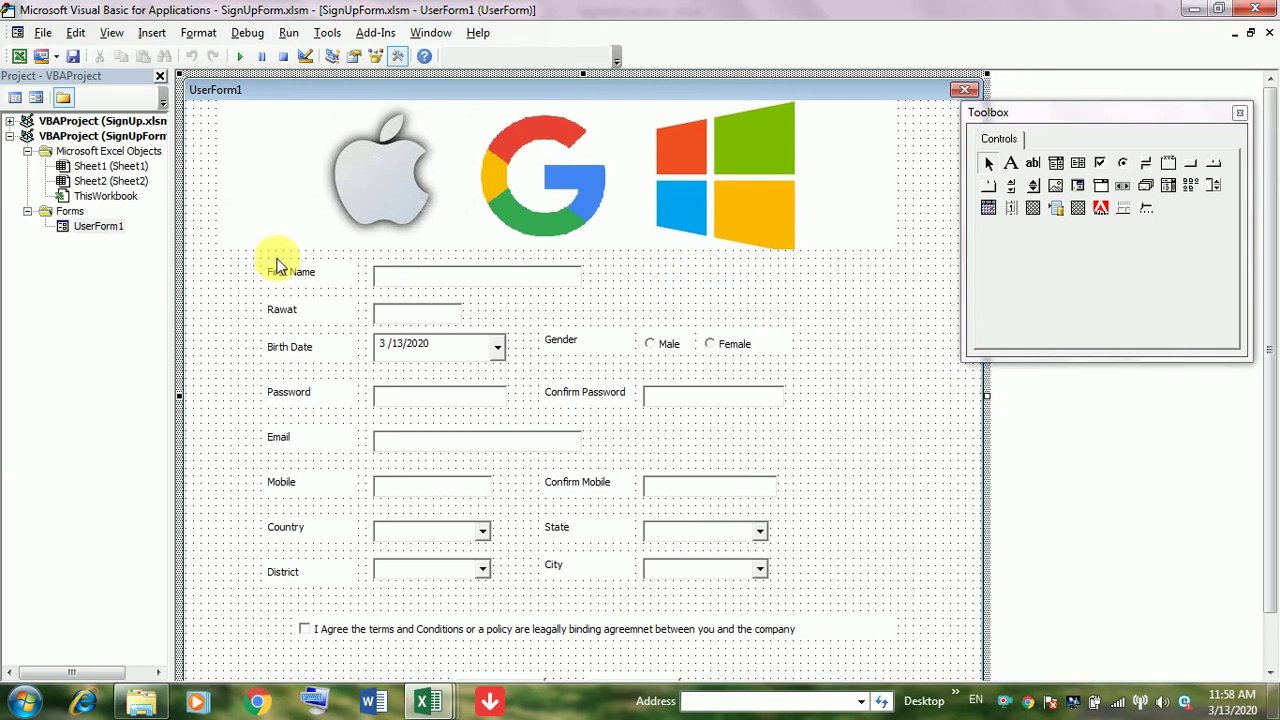
click(1238, 113)
drag(1268, 133, 1272, 280)
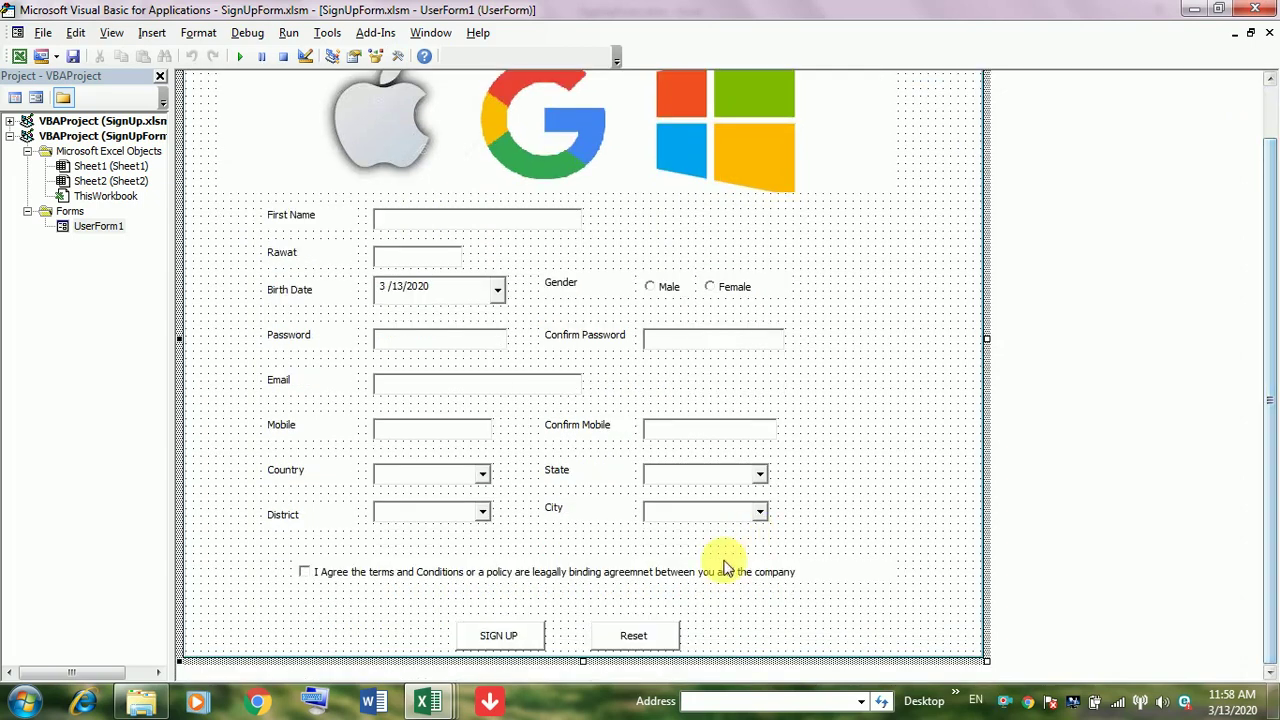
drag(587, 662, 587, 694)
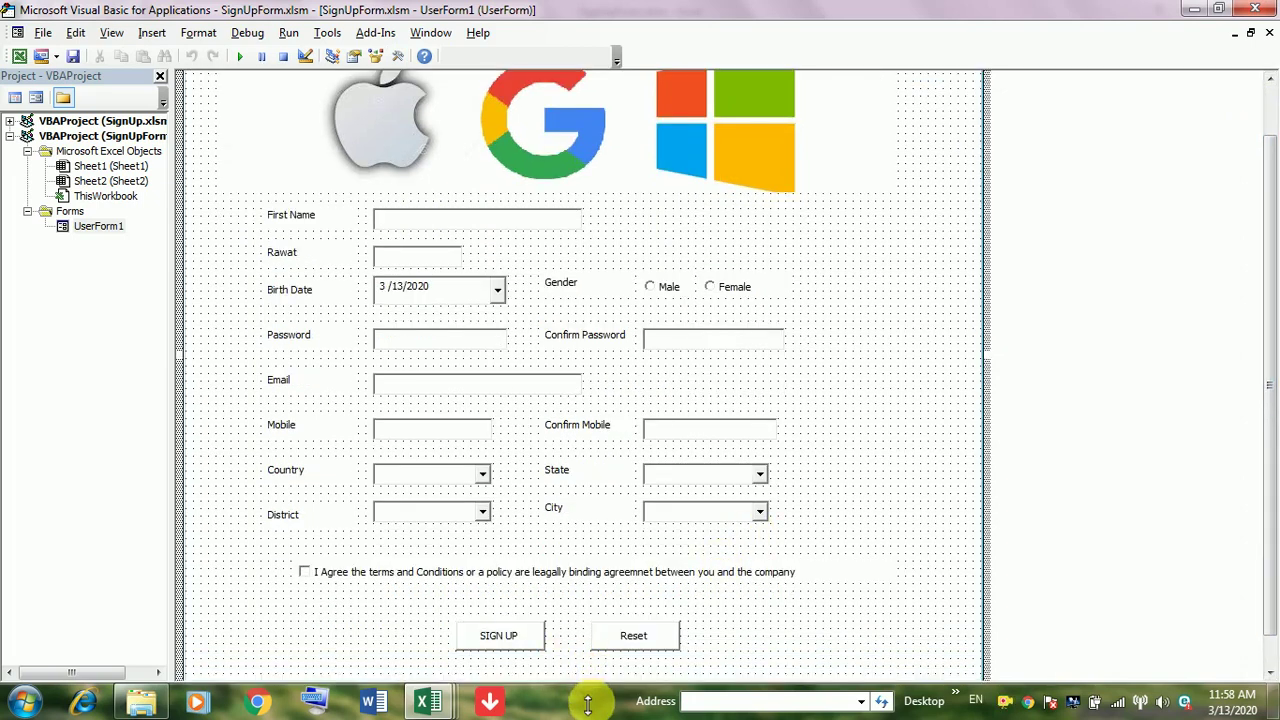
drag(252, 214, 786, 650)
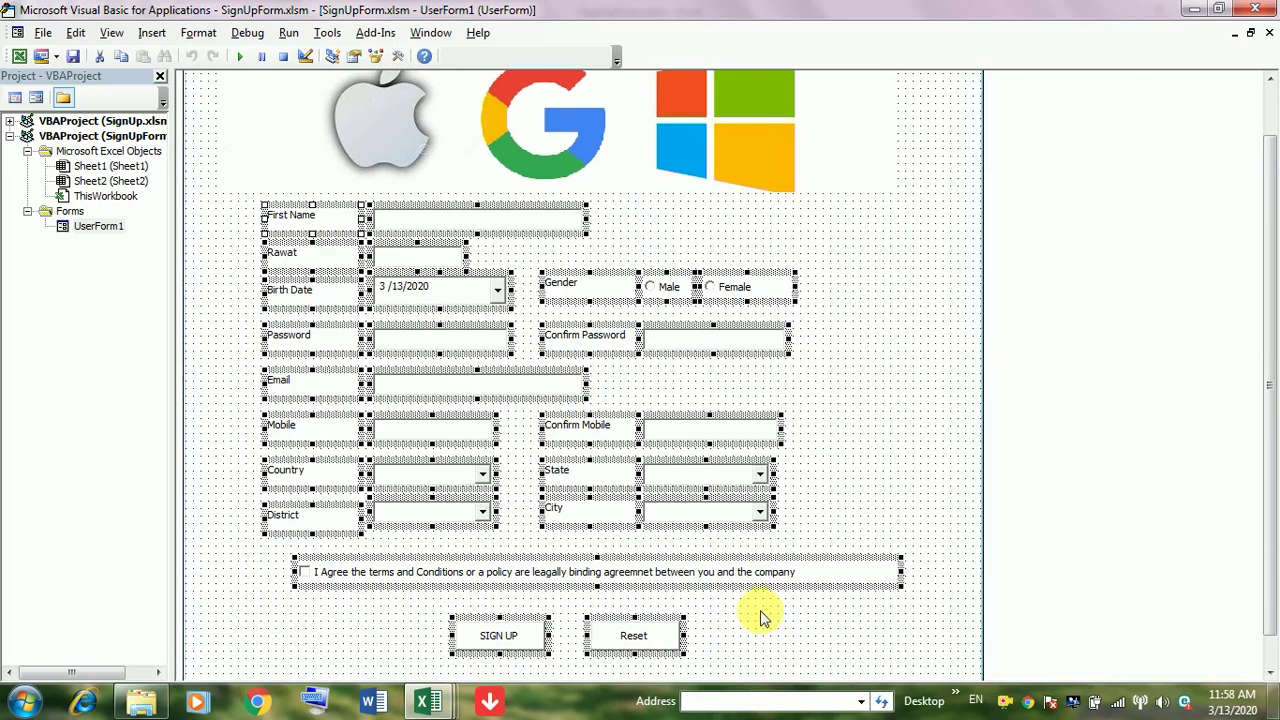
drag(521, 215, 518, 250)
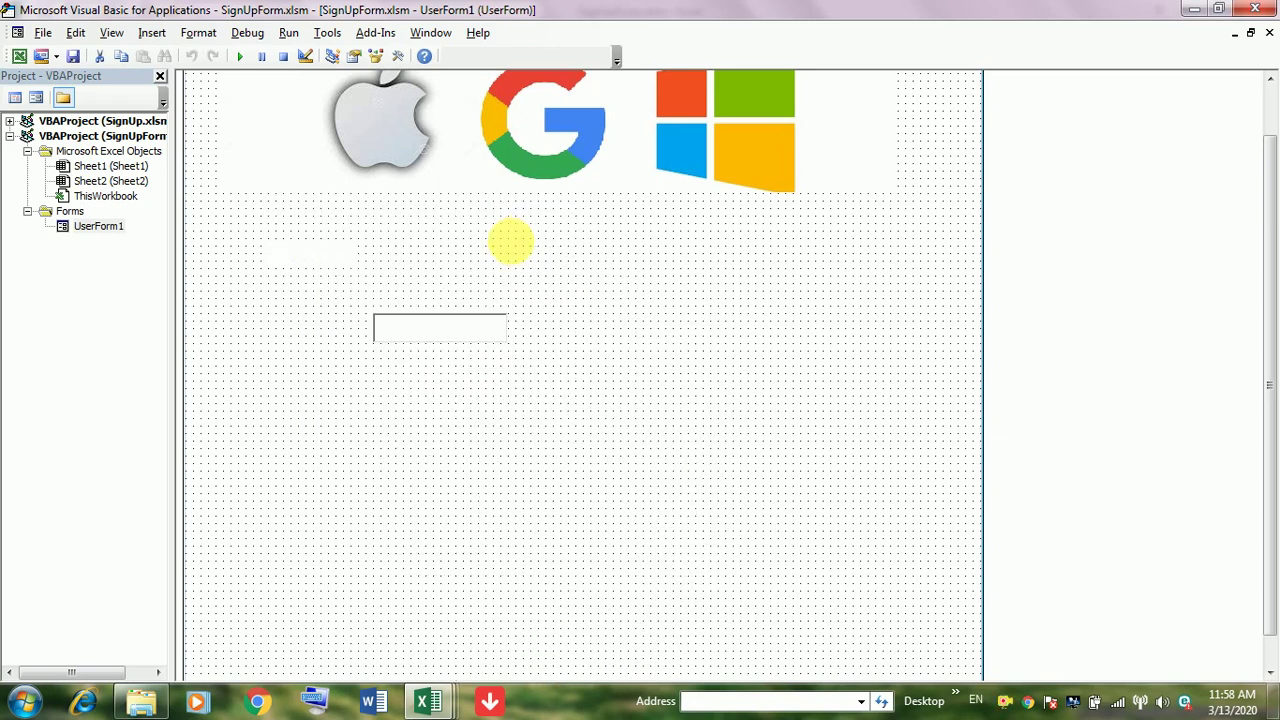
drag(1275, 390, 1275, 418)
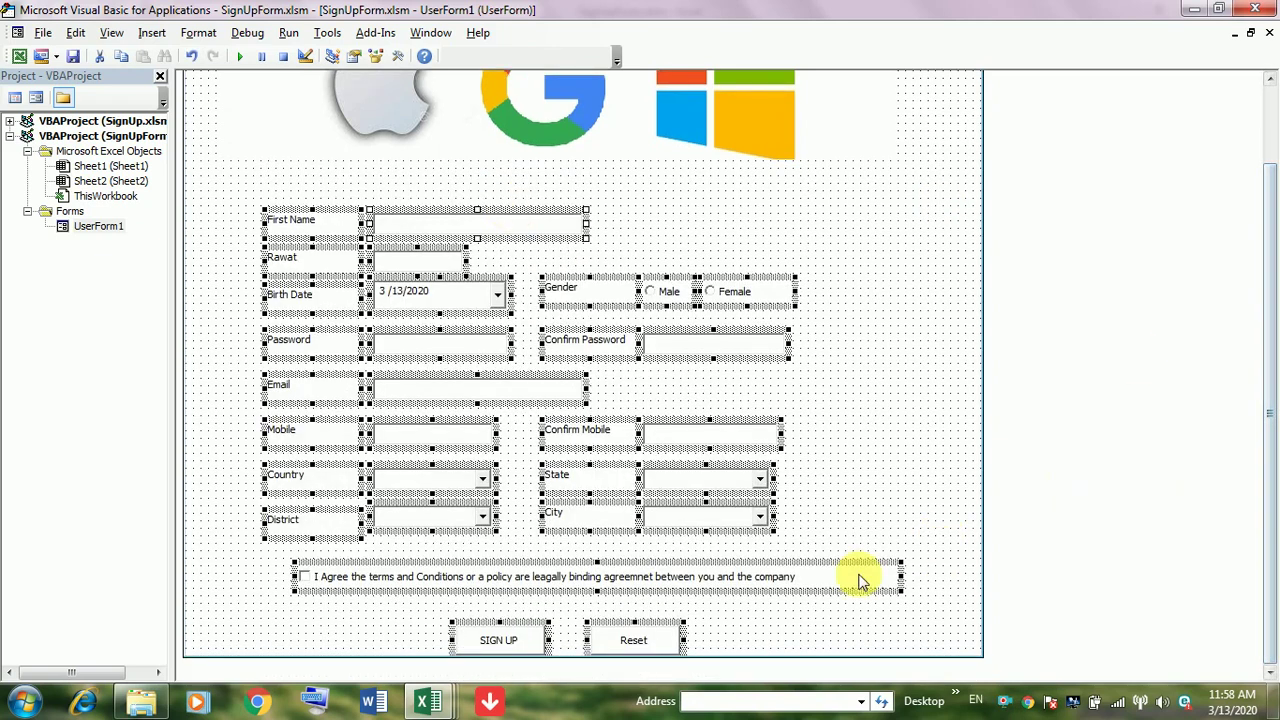
click(800, 624)
Move the SIGN UP and Reset buttons up and the logo image down.
drag(460, 620, 675, 660)
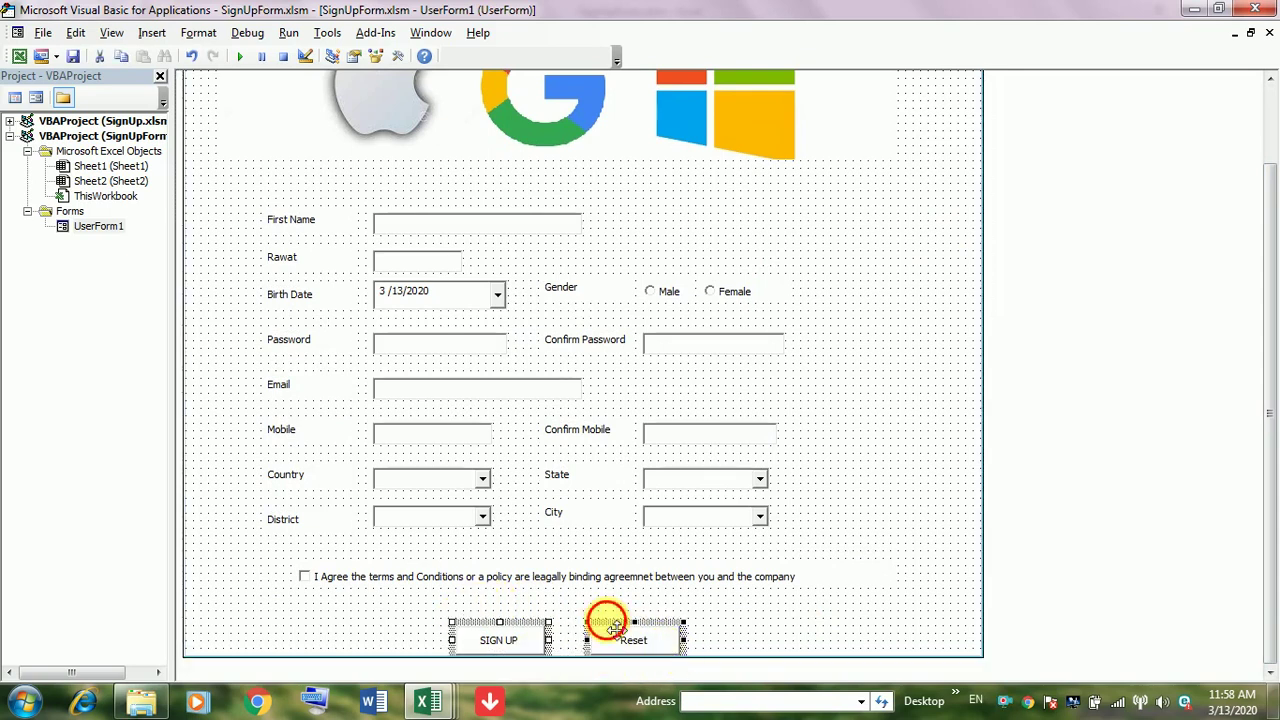
drag(612, 626, 600, 598)
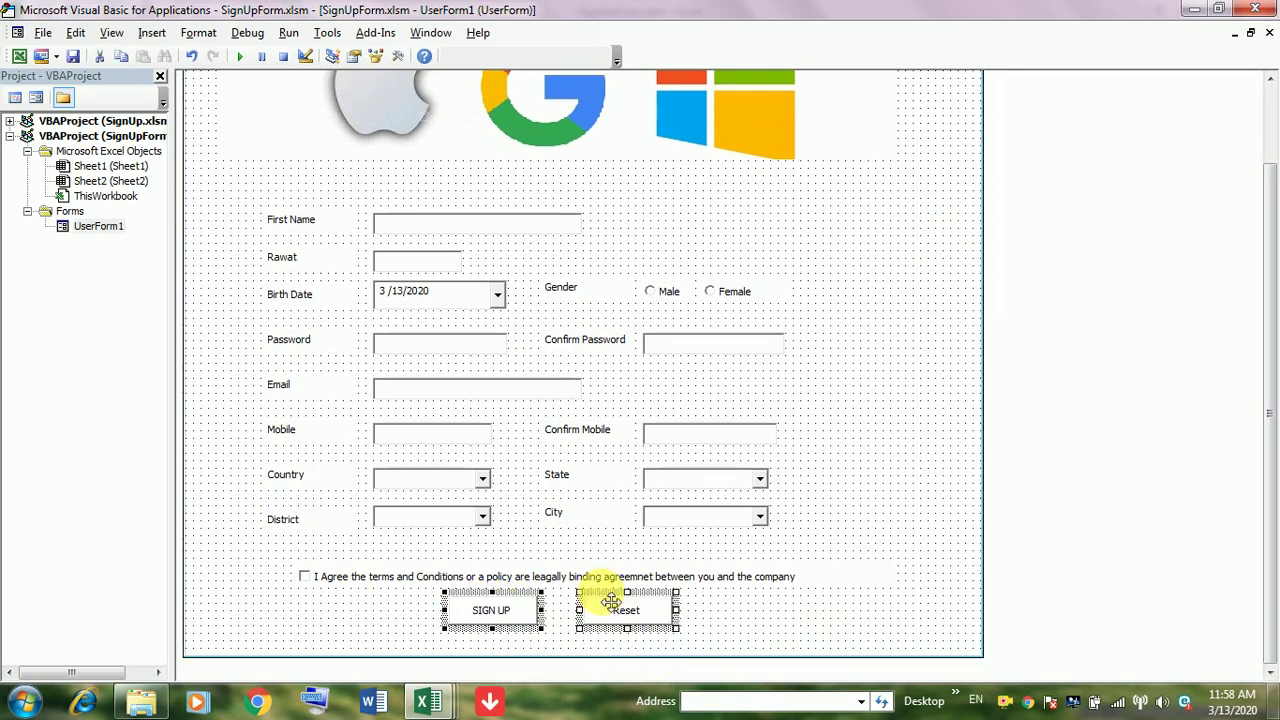
click(875, 408)
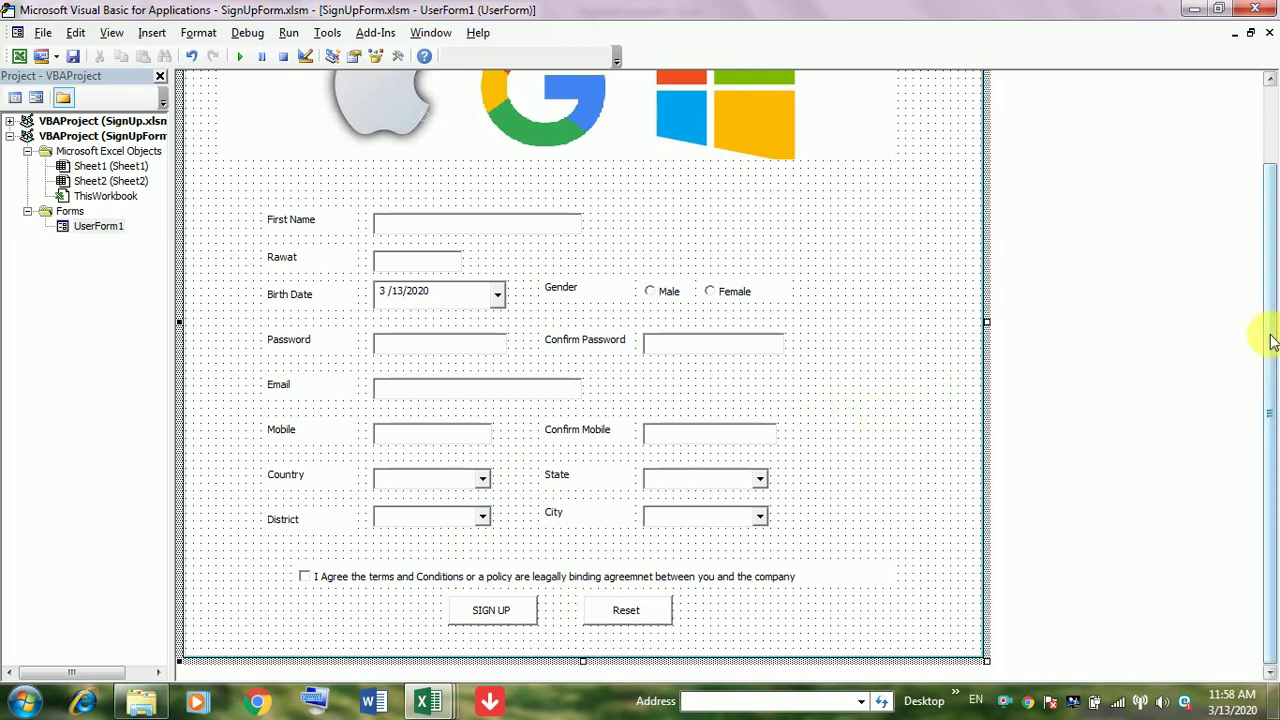
drag(1271, 341, 1260, 109)
click(528, 185)
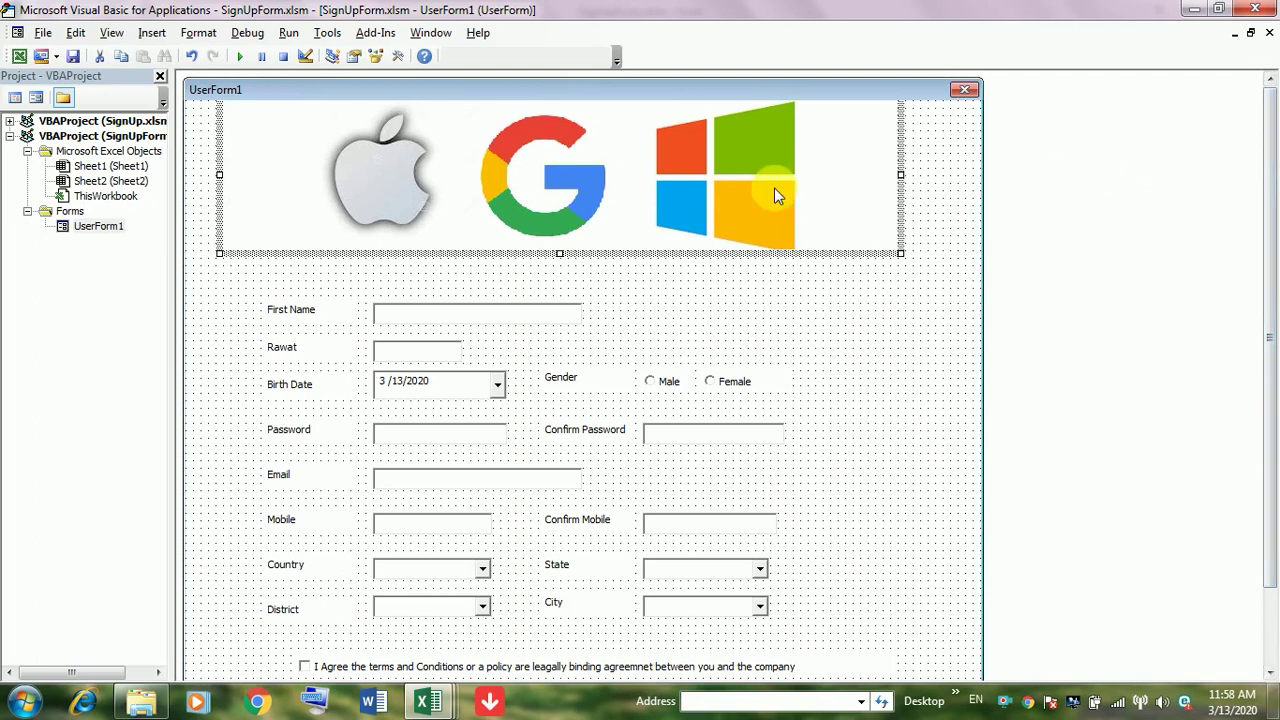
drag(551, 162, 557, 198)
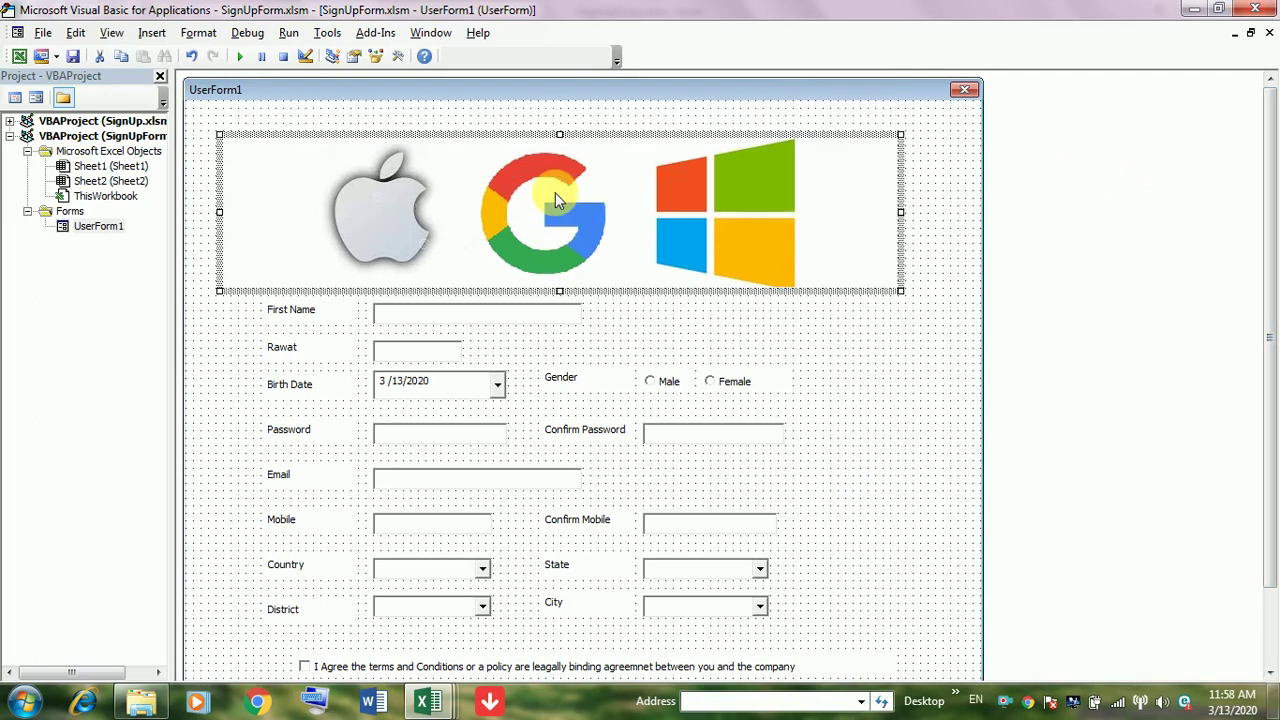
click(406, 120)
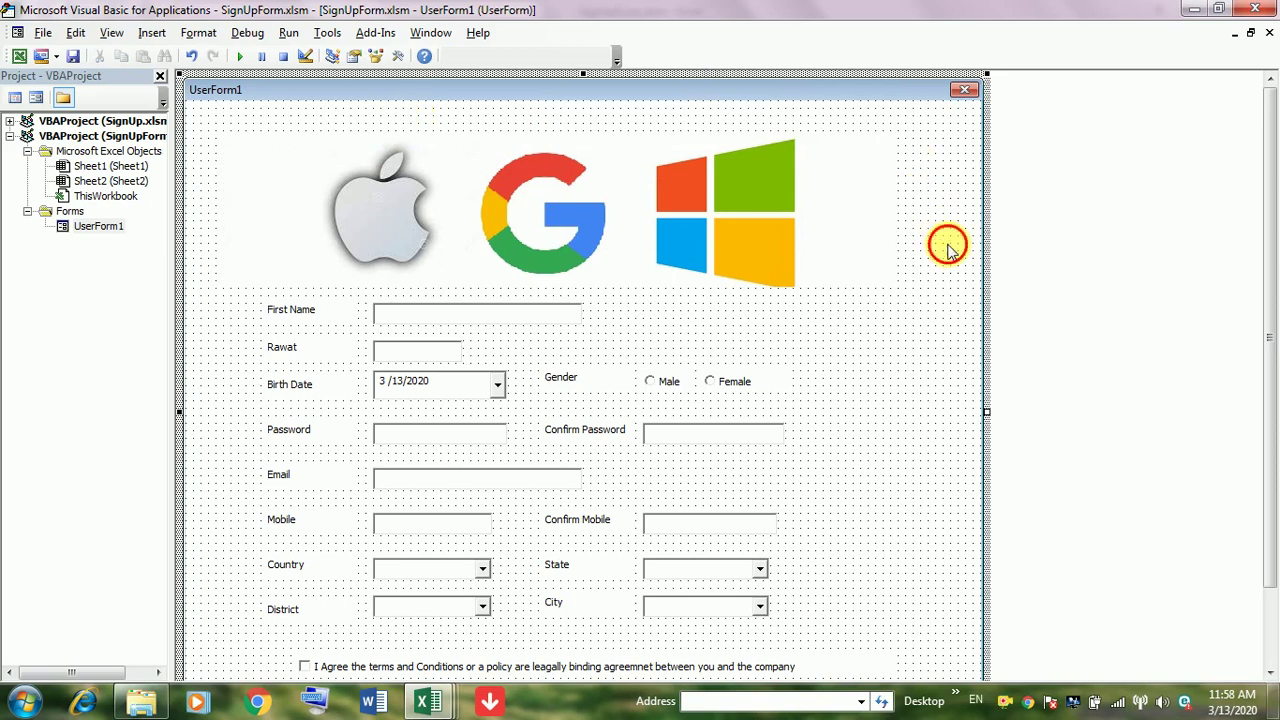
Restore the Toolbox and delete a text box mistakenly drawn at the form's top.
click(110, 32)
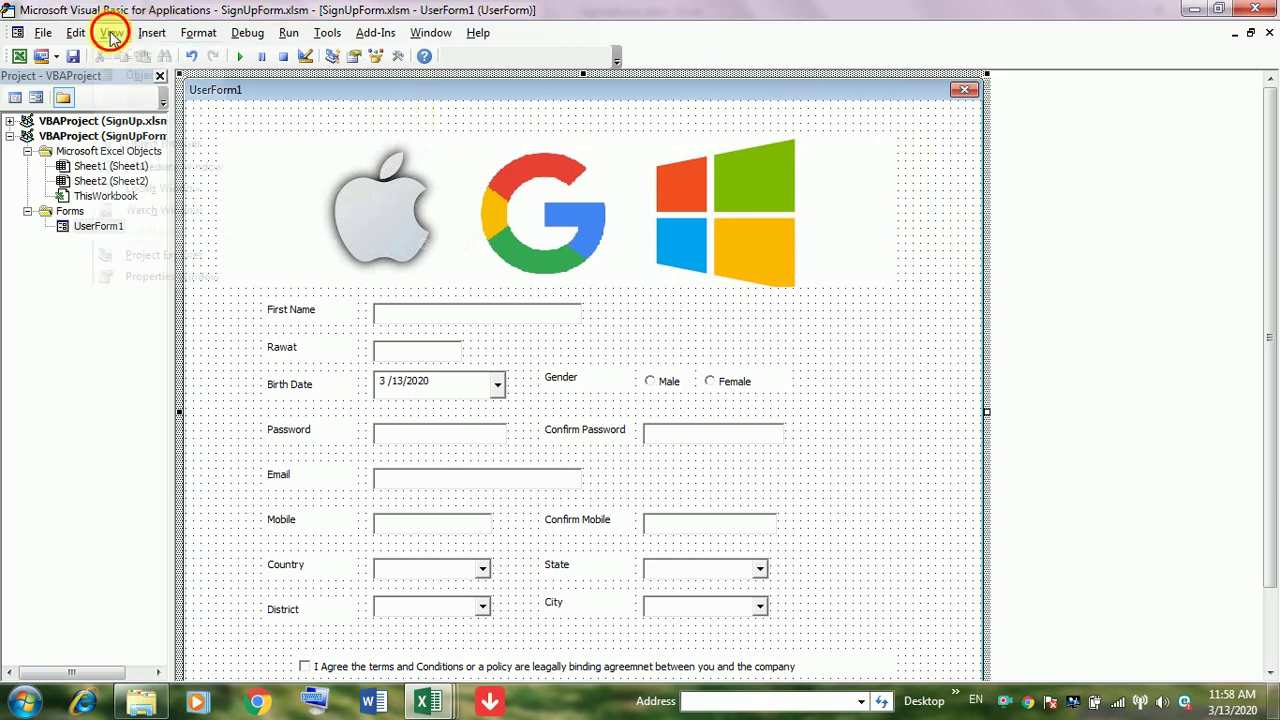
click(147, 297)
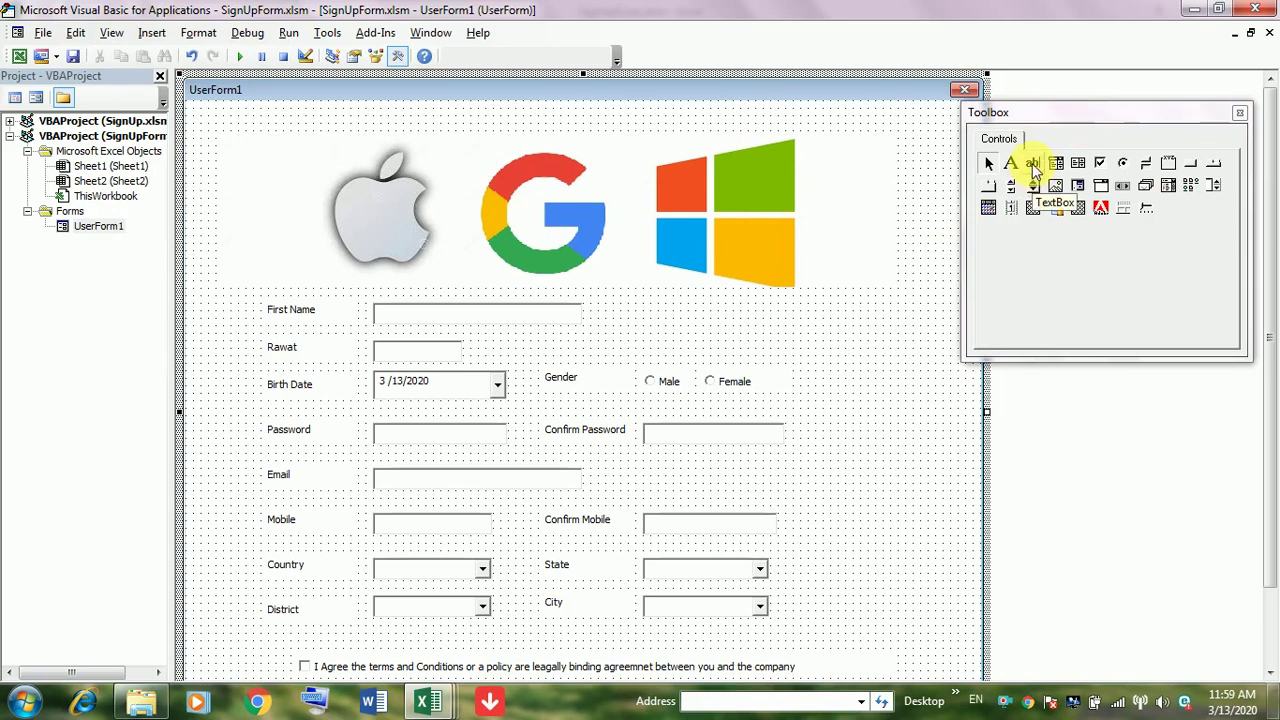
click(1033, 164)
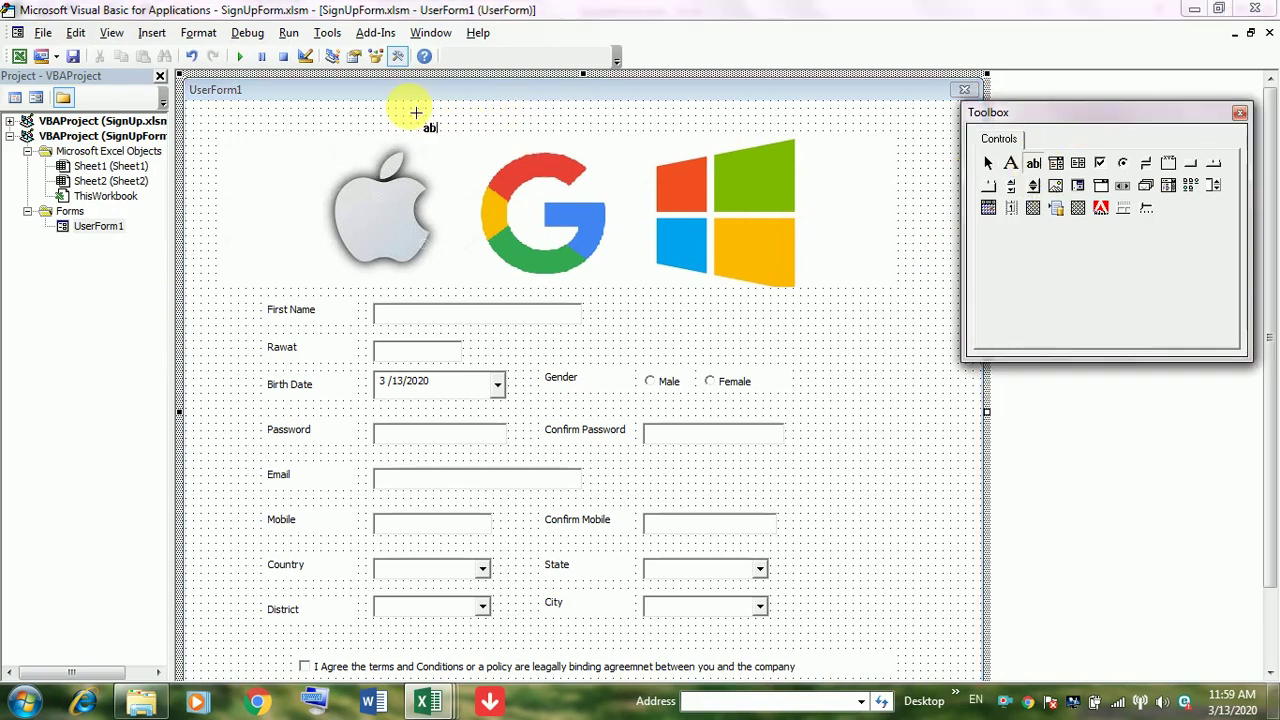
drag(416, 113, 634, 156)
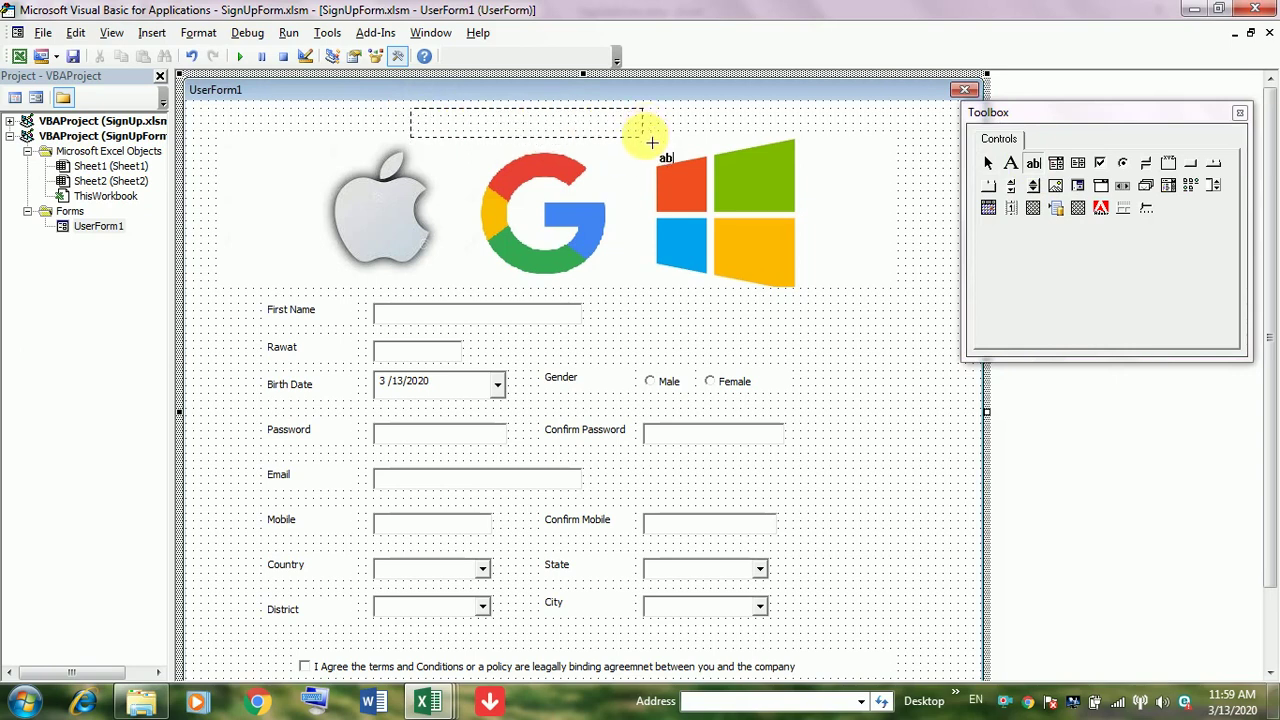
drag(634, 156, 647, 134)
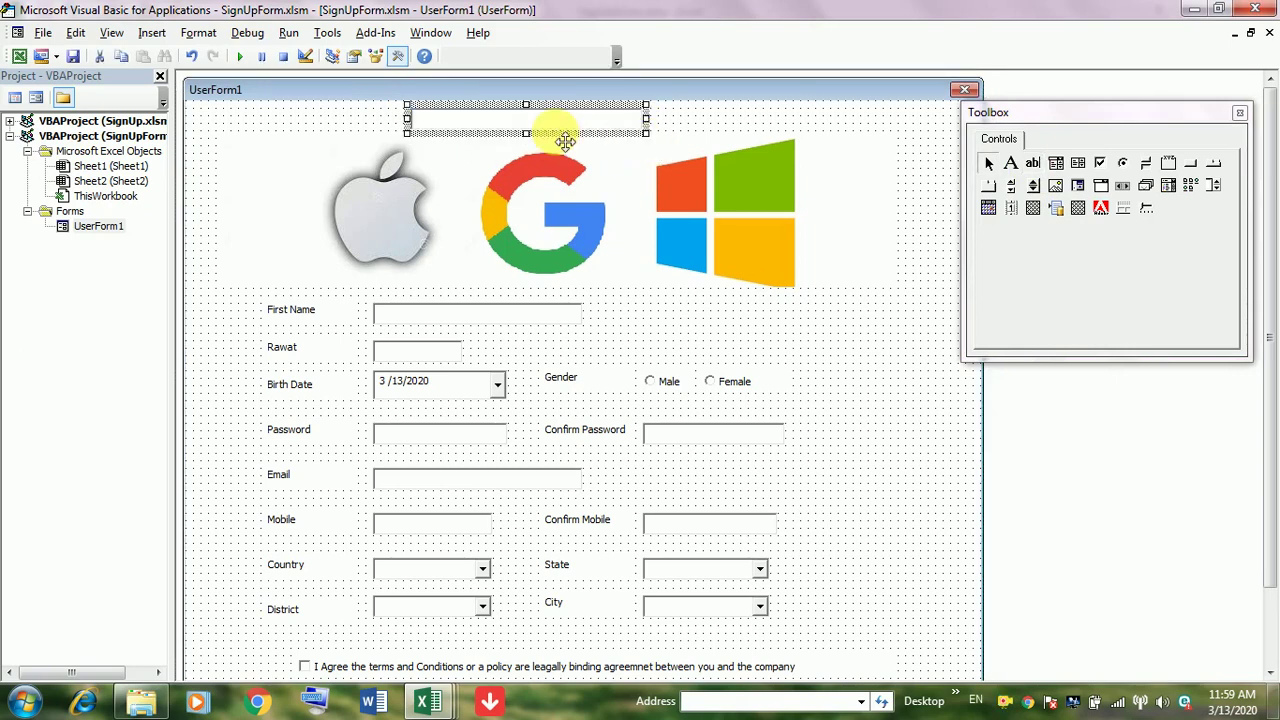
key(Delete)
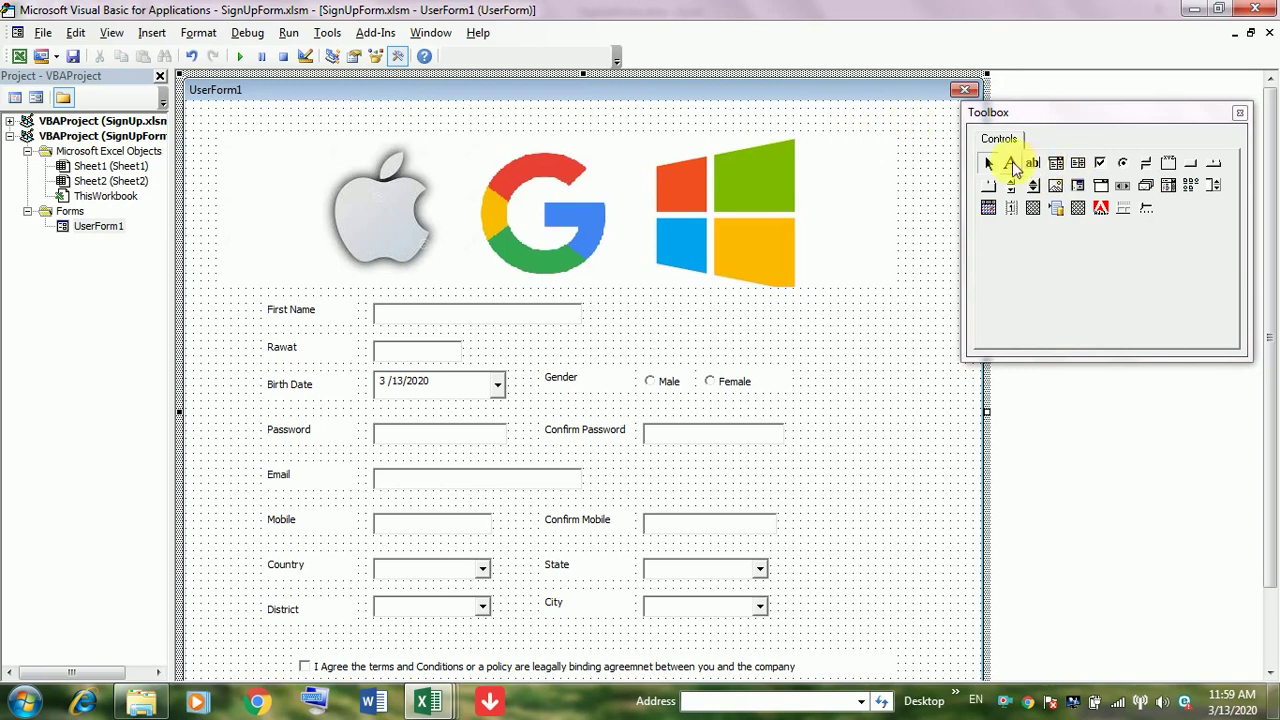
Draw a label above the logos and replace its caption with SIGN UP FORM.
click(1011, 163)
click(476, 126)
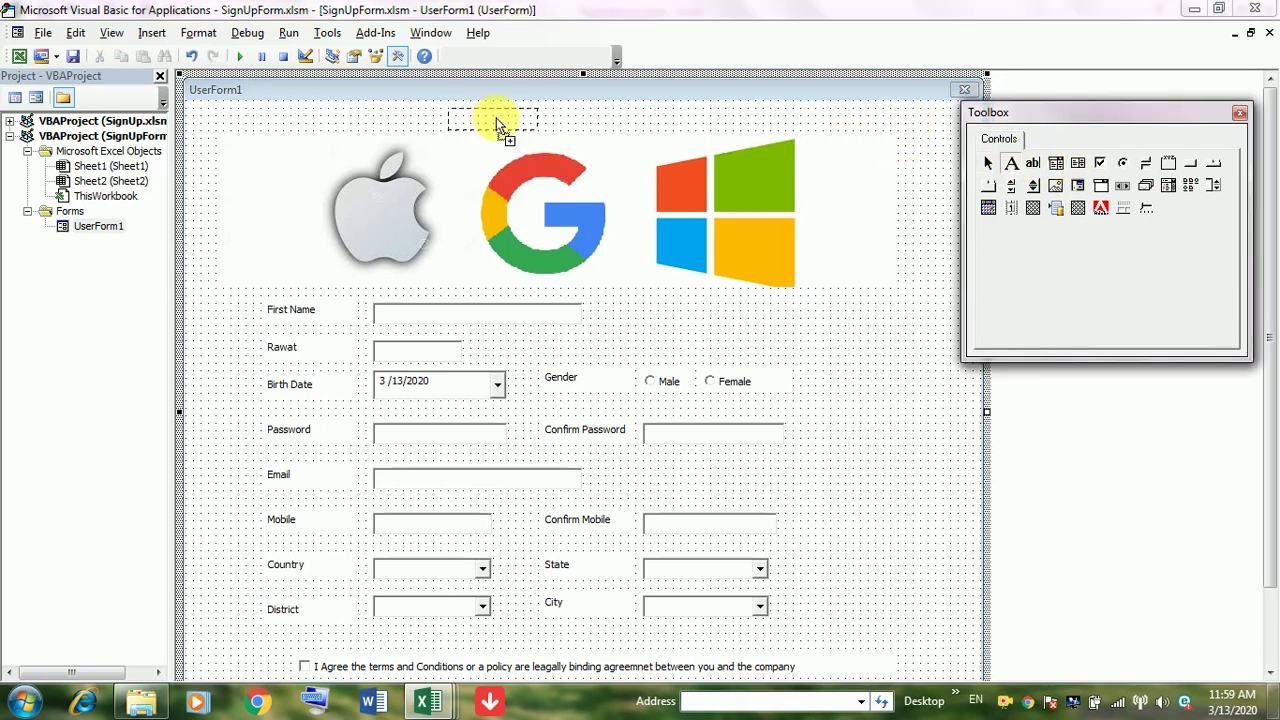
drag(497, 124, 494, 116)
click(494, 118)
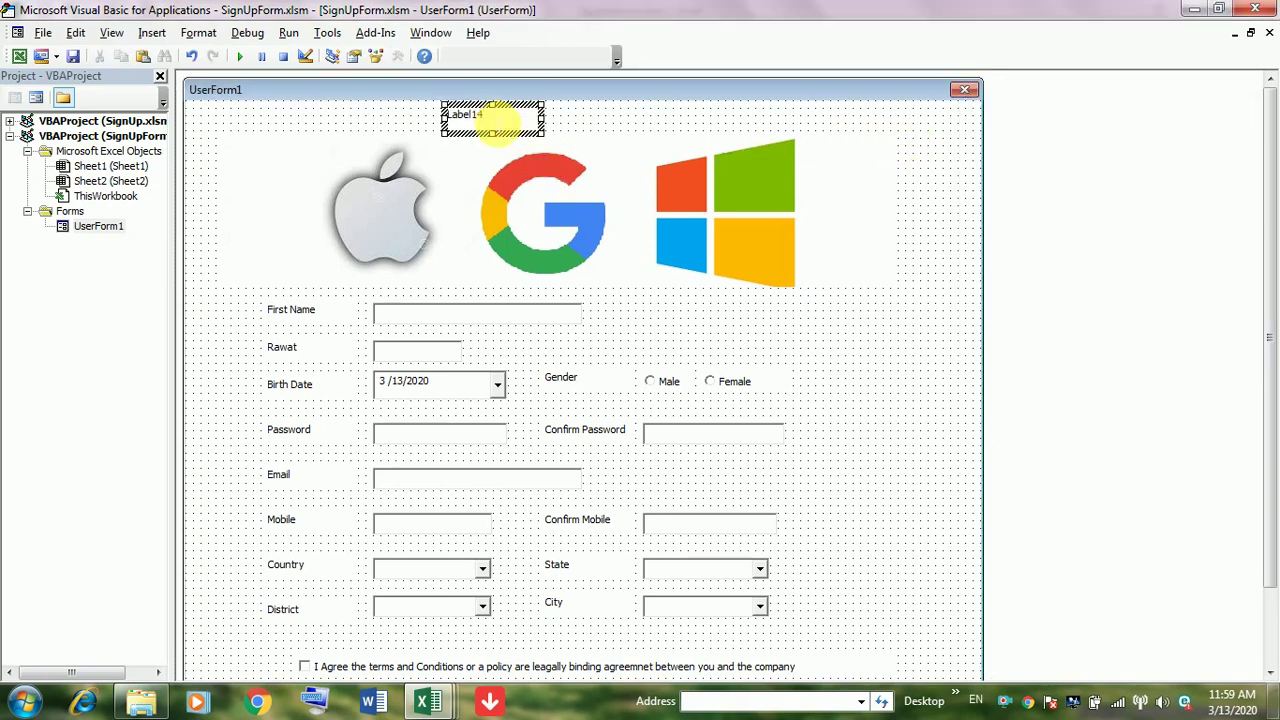
key(BackSpace)
key(BackSpace)
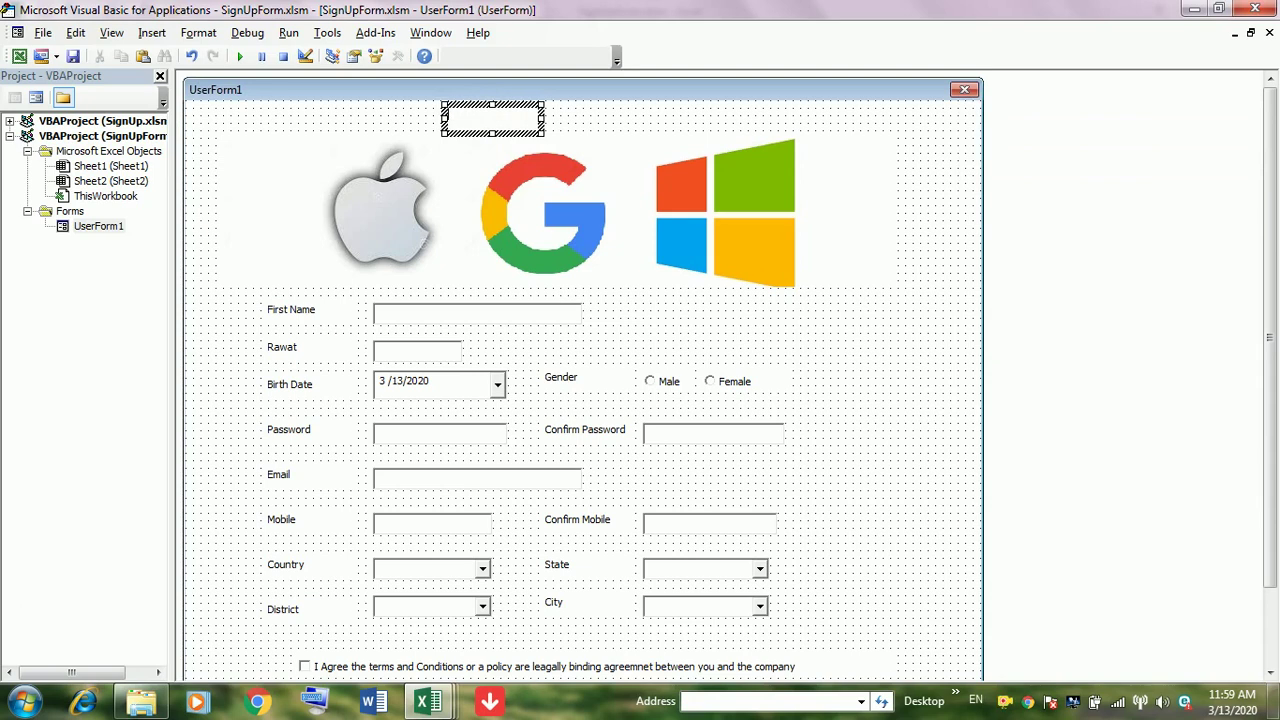
text(SIGN UP FORM)
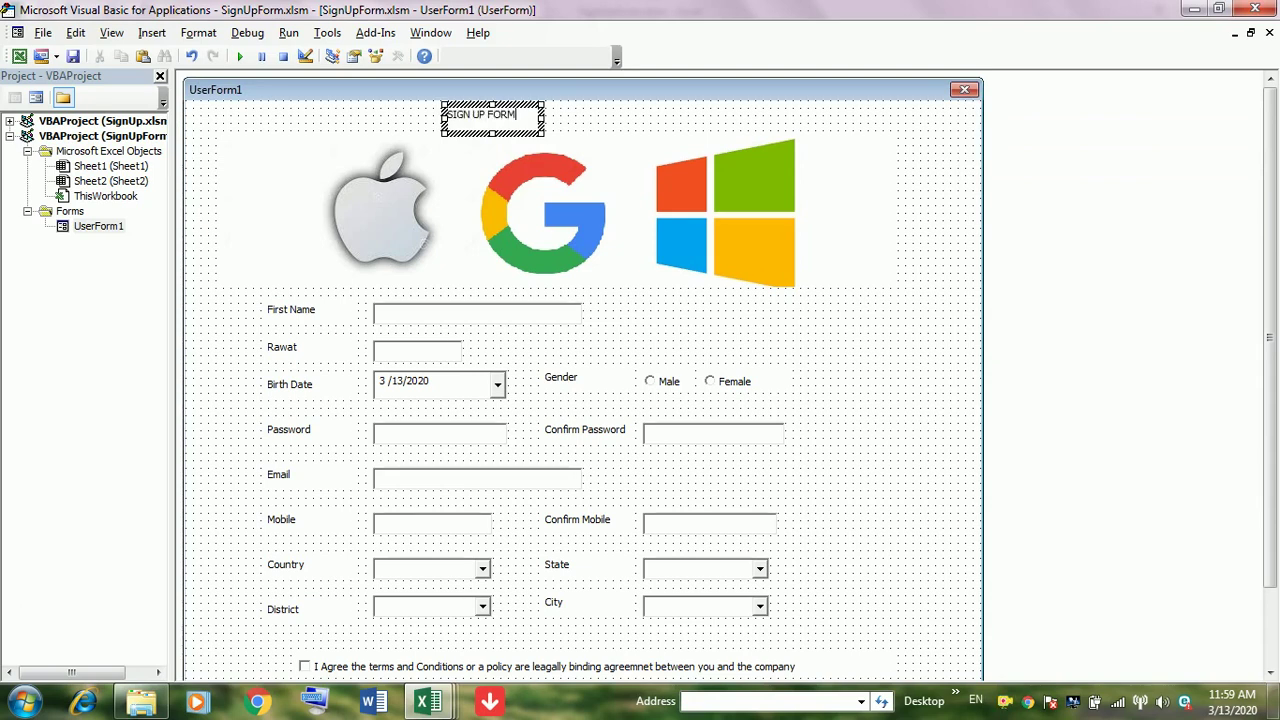
Make the SIGN UP FORM label Tahoma Bold size 12 and widen it to 126 so the full title shows.
right_click(512, 116)
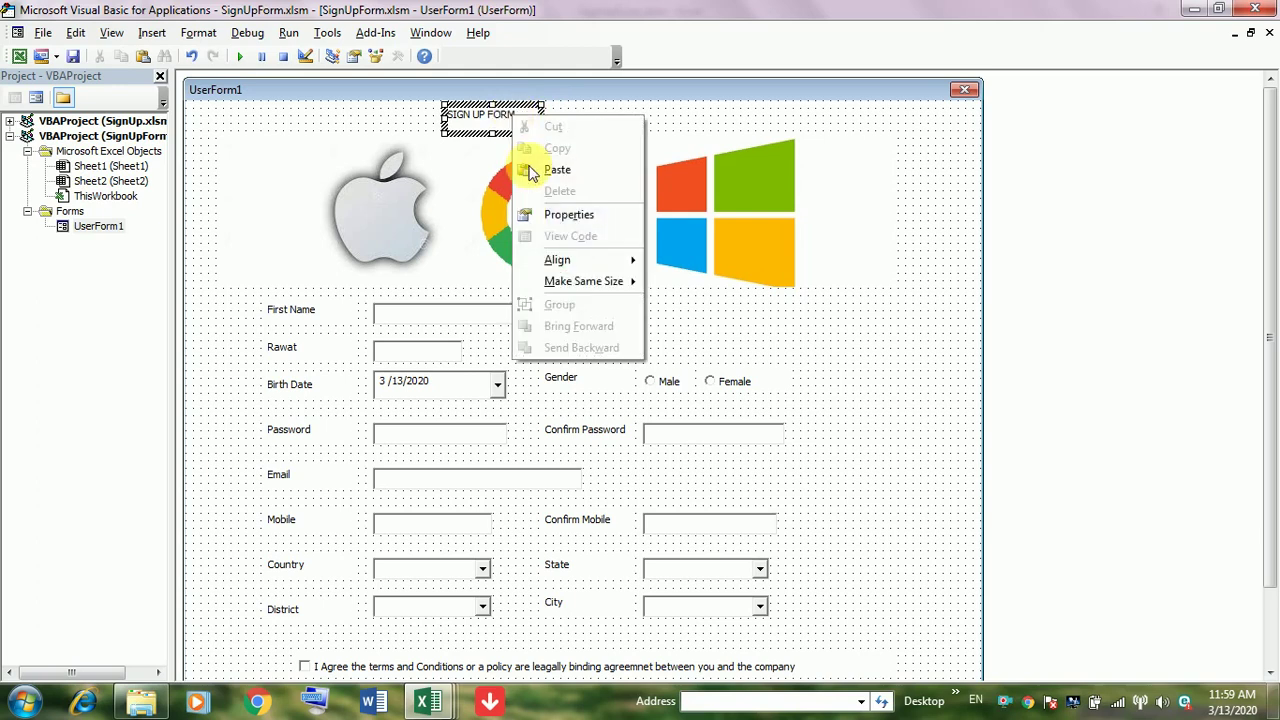
click(566, 214)
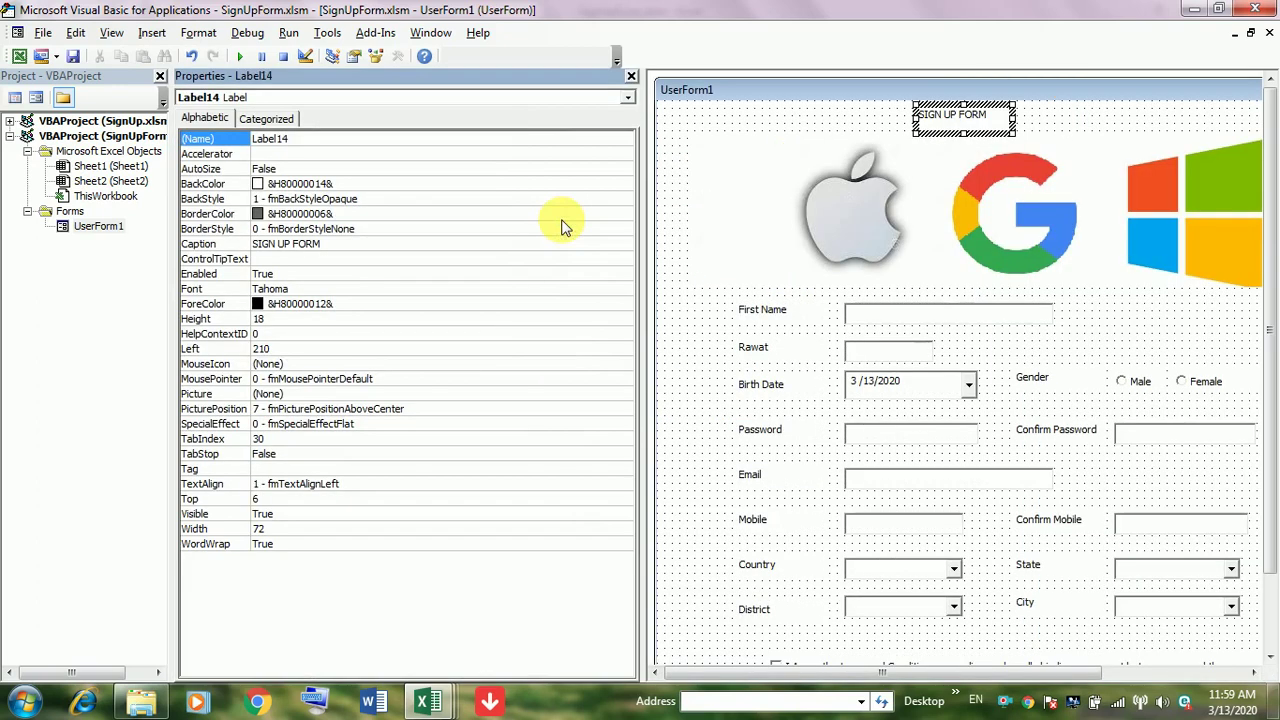
click(340, 288)
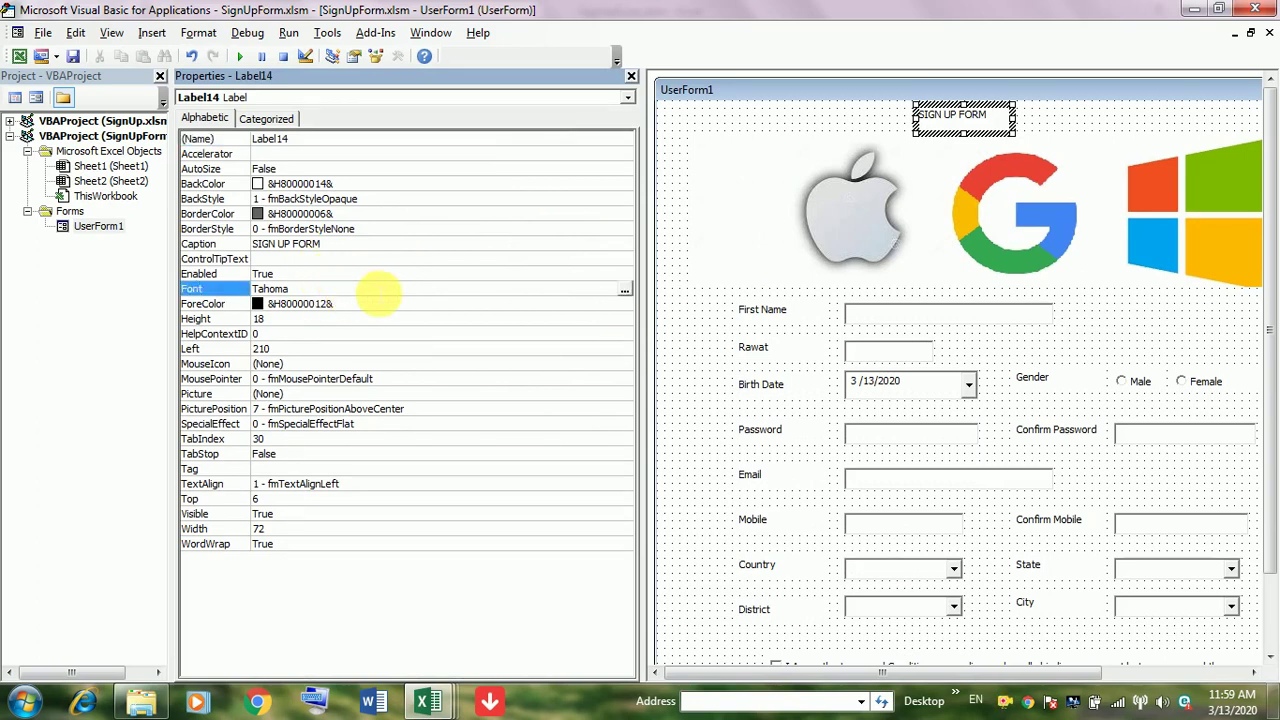
click(624, 290)
click(200, 198)
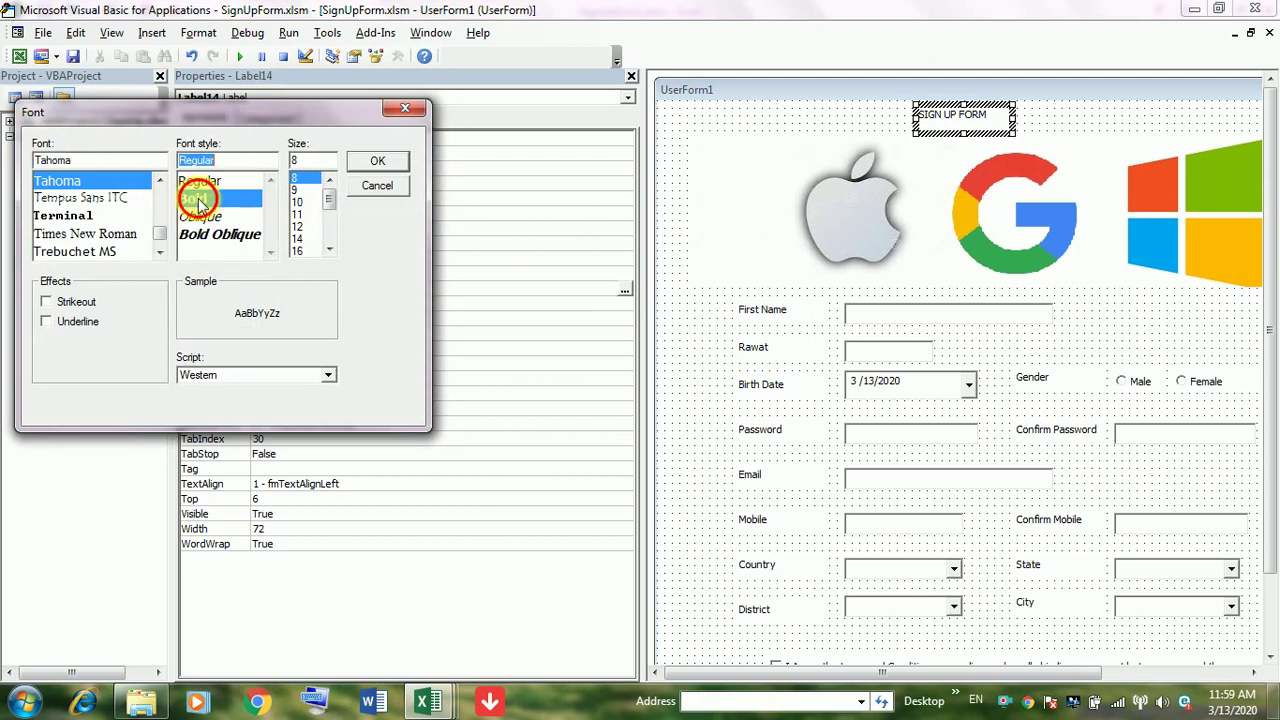
click(297, 204)
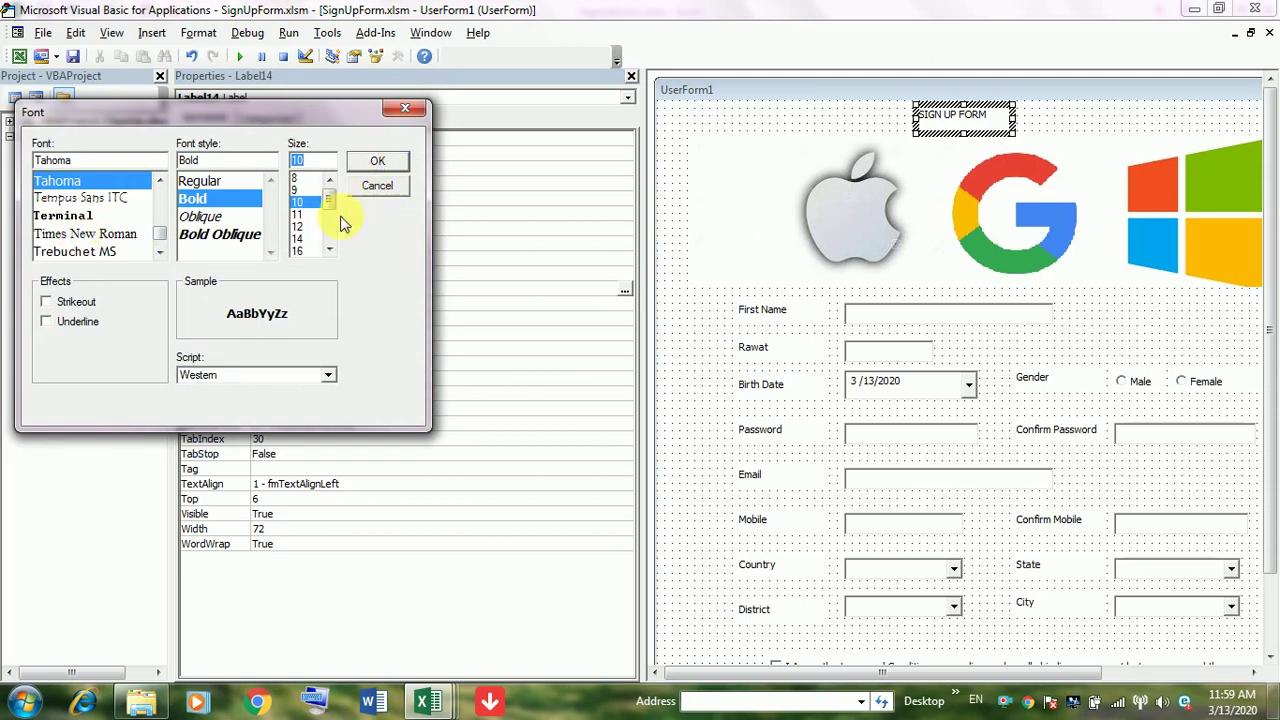
click(305, 228)
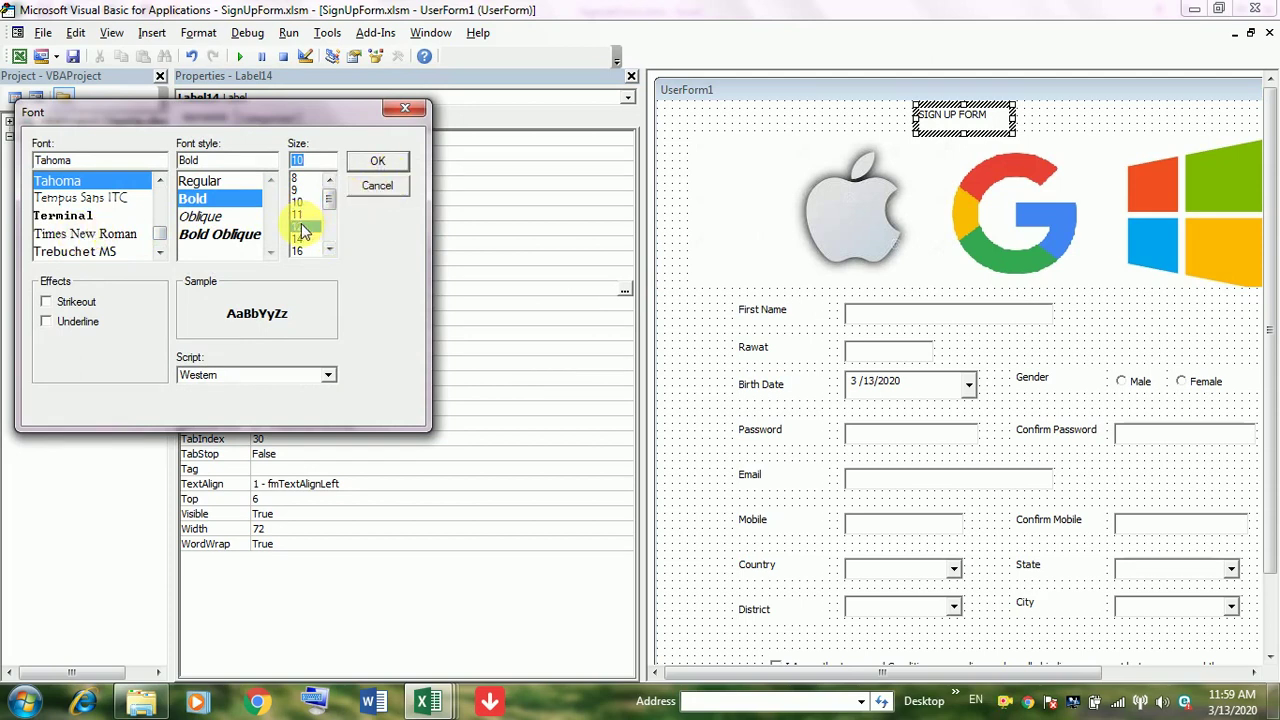
click(377, 162)
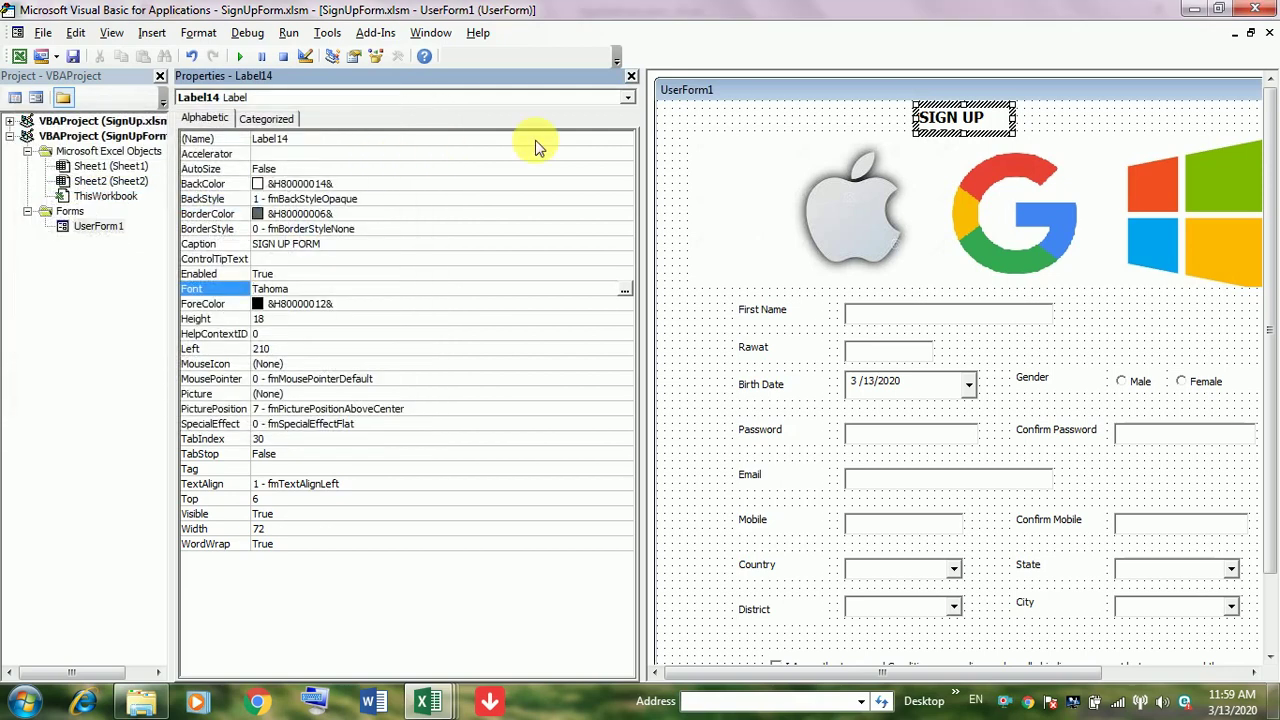
drag(1018, 120, 1083, 120)
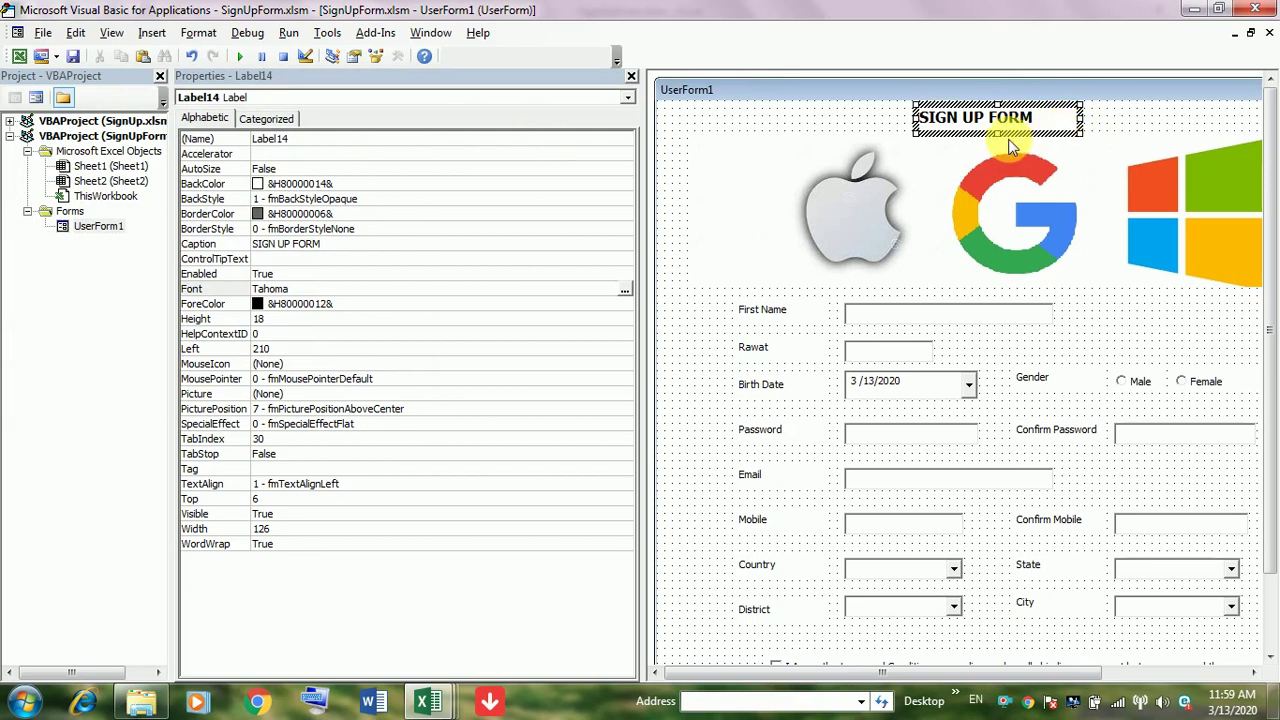
Close the Toolbox and Properties panes and drag the form's edge to make it slightly narrower.
click(1123, 120)
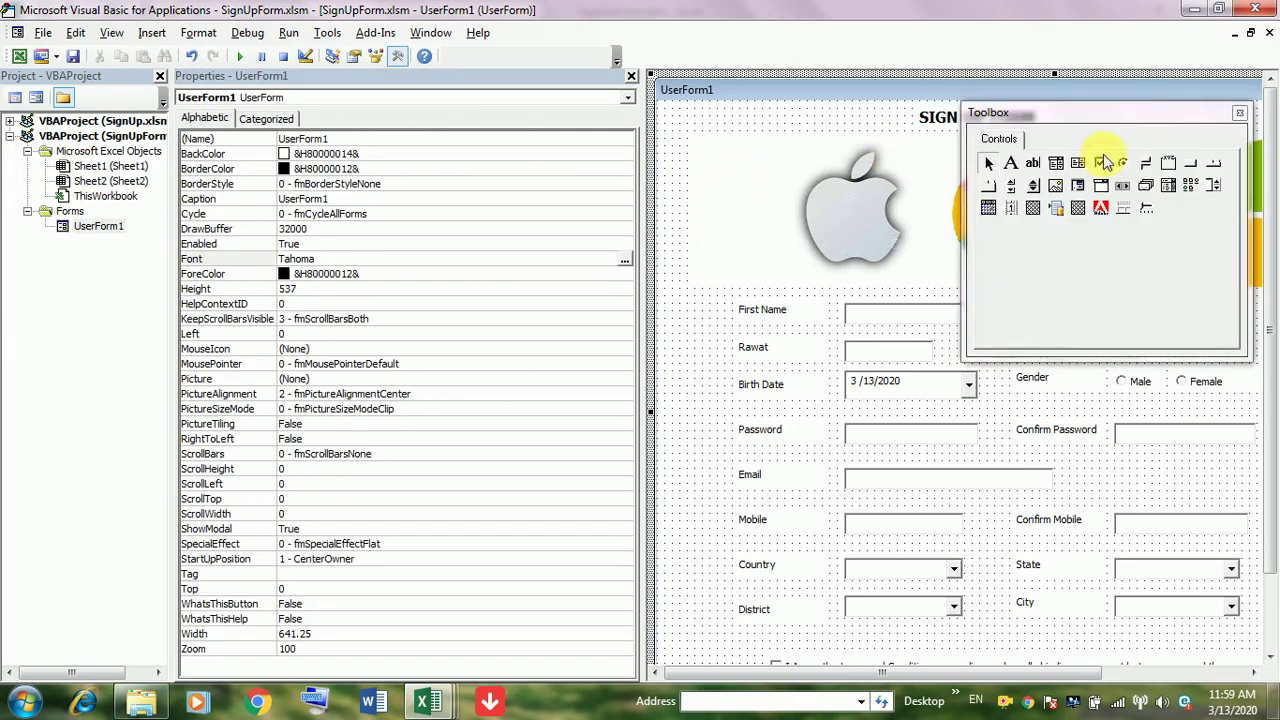
click(1239, 112)
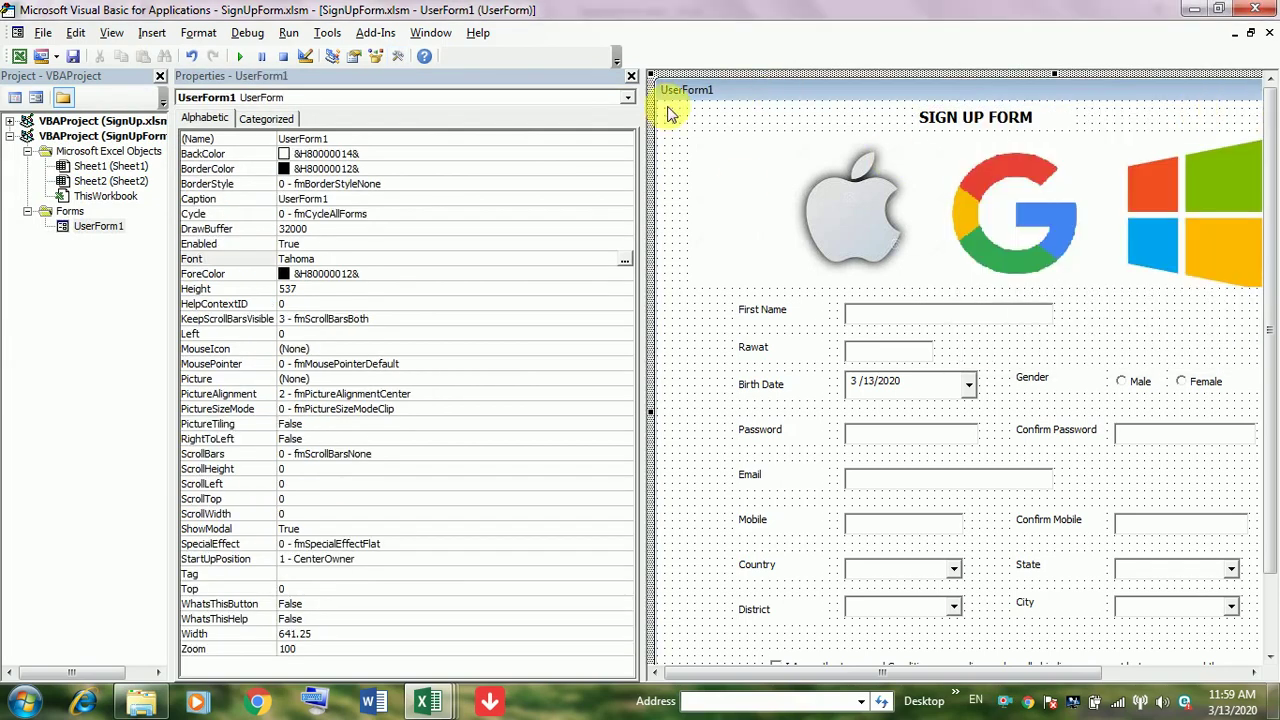
click(632, 77)
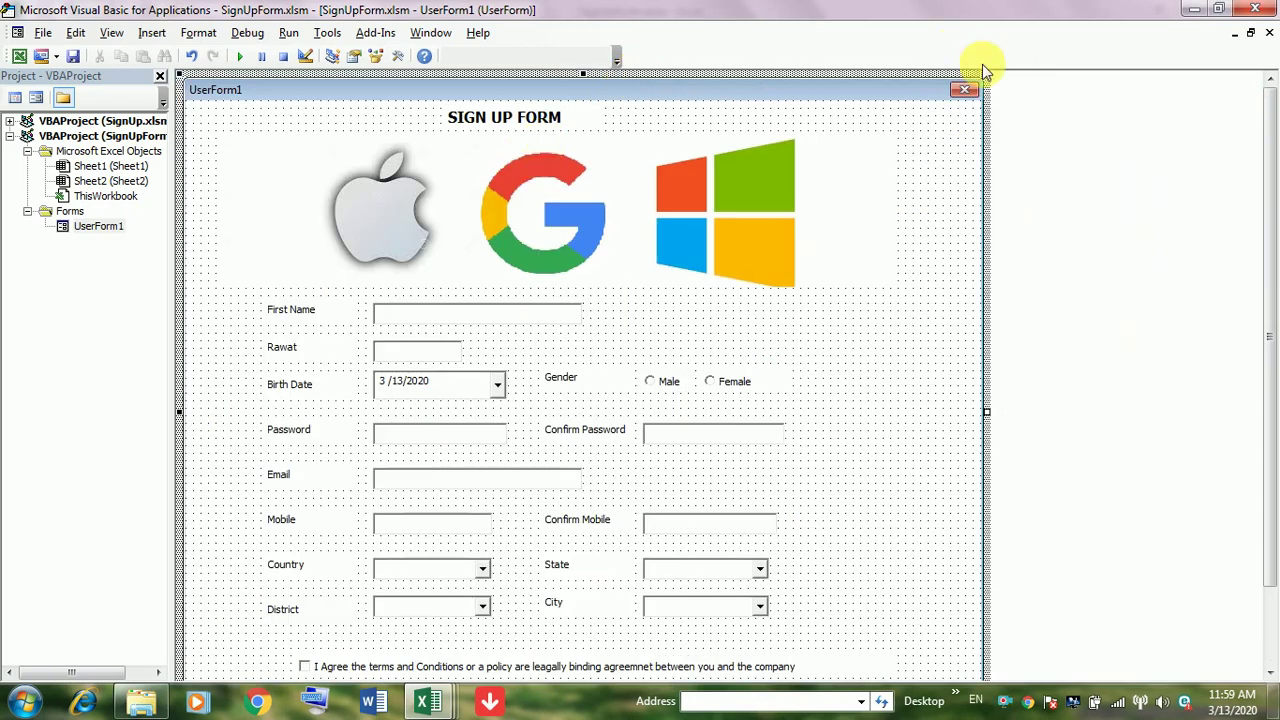
drag(1274, 214, 1277, 310)
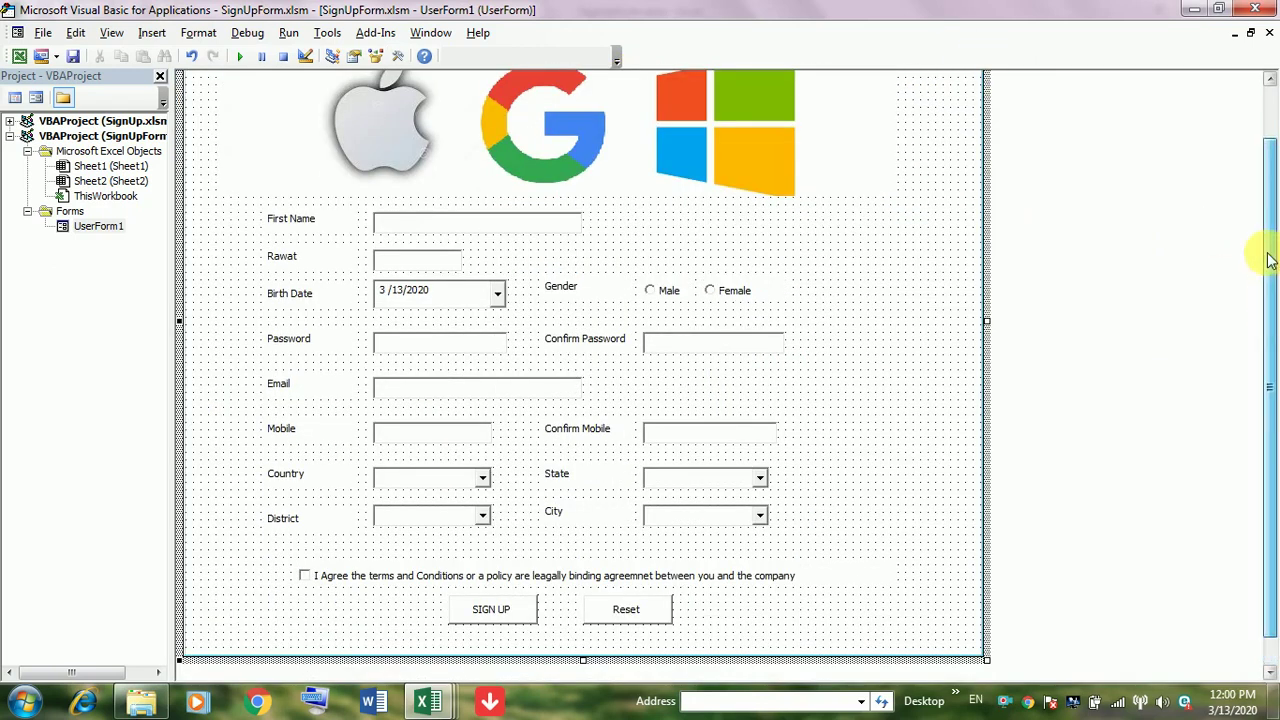
drag(1270, 260, 1262, 203)
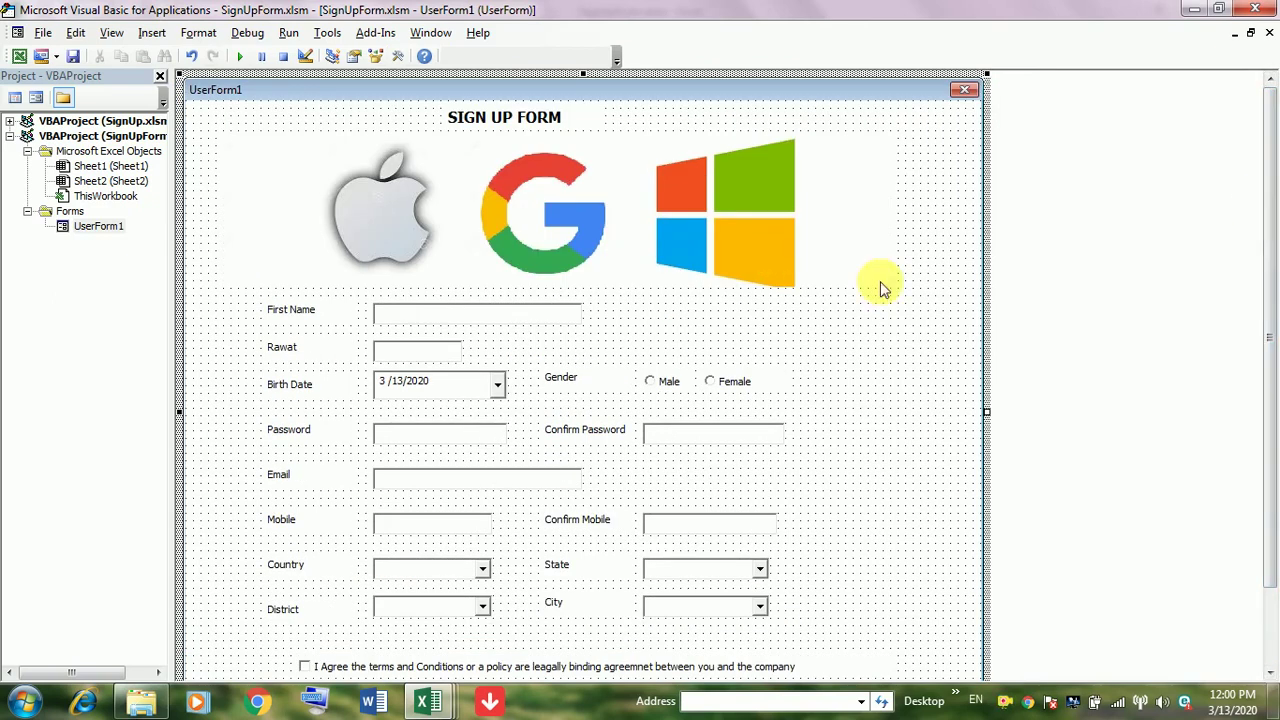
drag(995, 415, 966, 418)
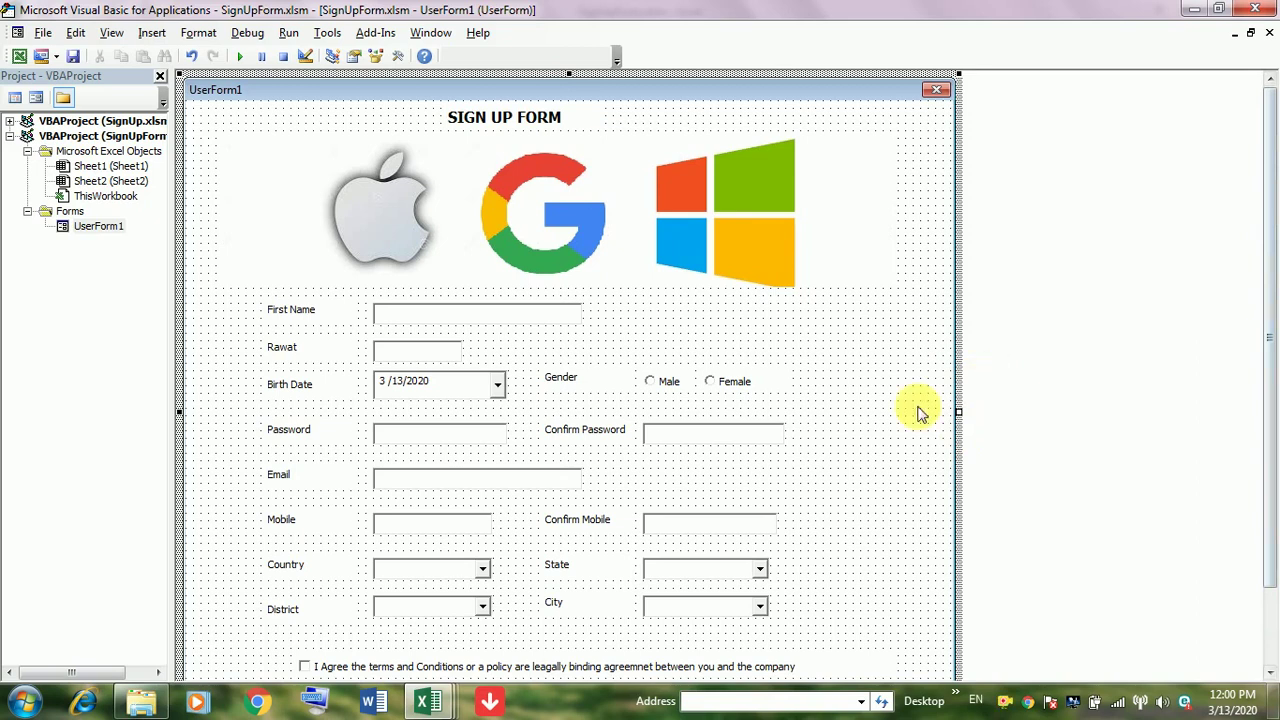
Preview the form, resize the SIGN UP FORM title to centre it above the logos, and rerun it.
click(241, 57)
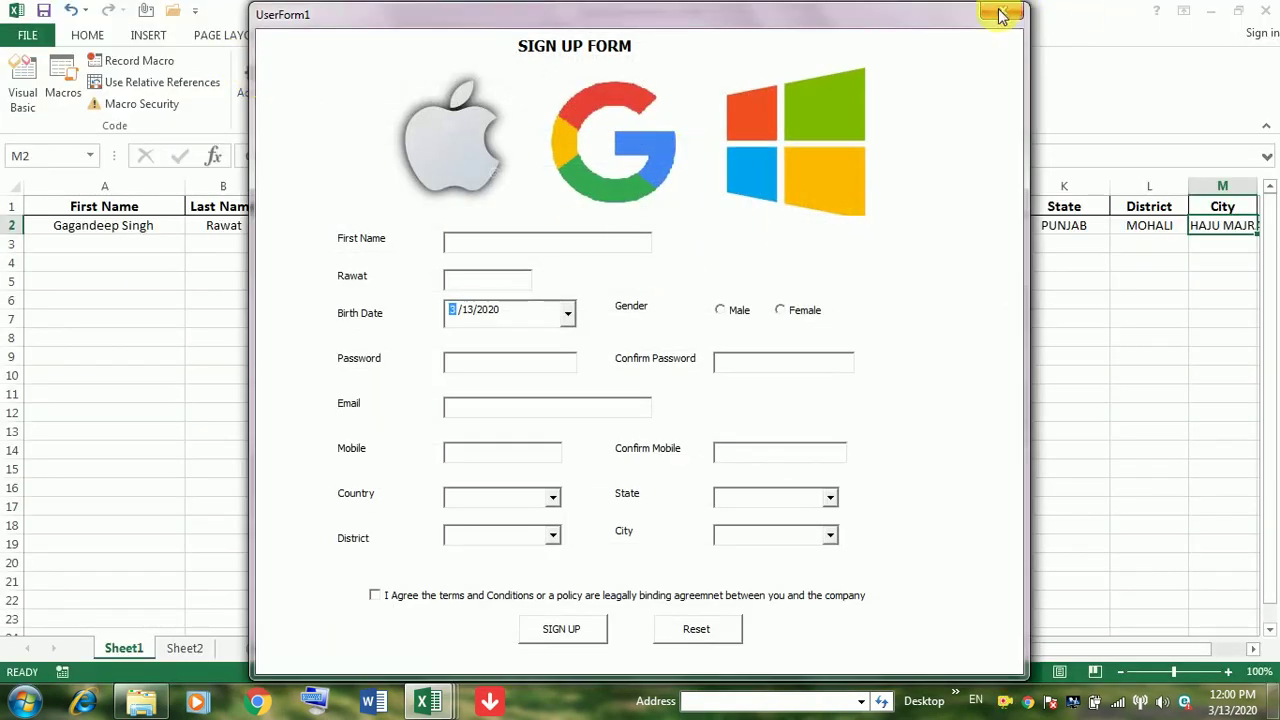
click(1002, 10)
click(504, 128)
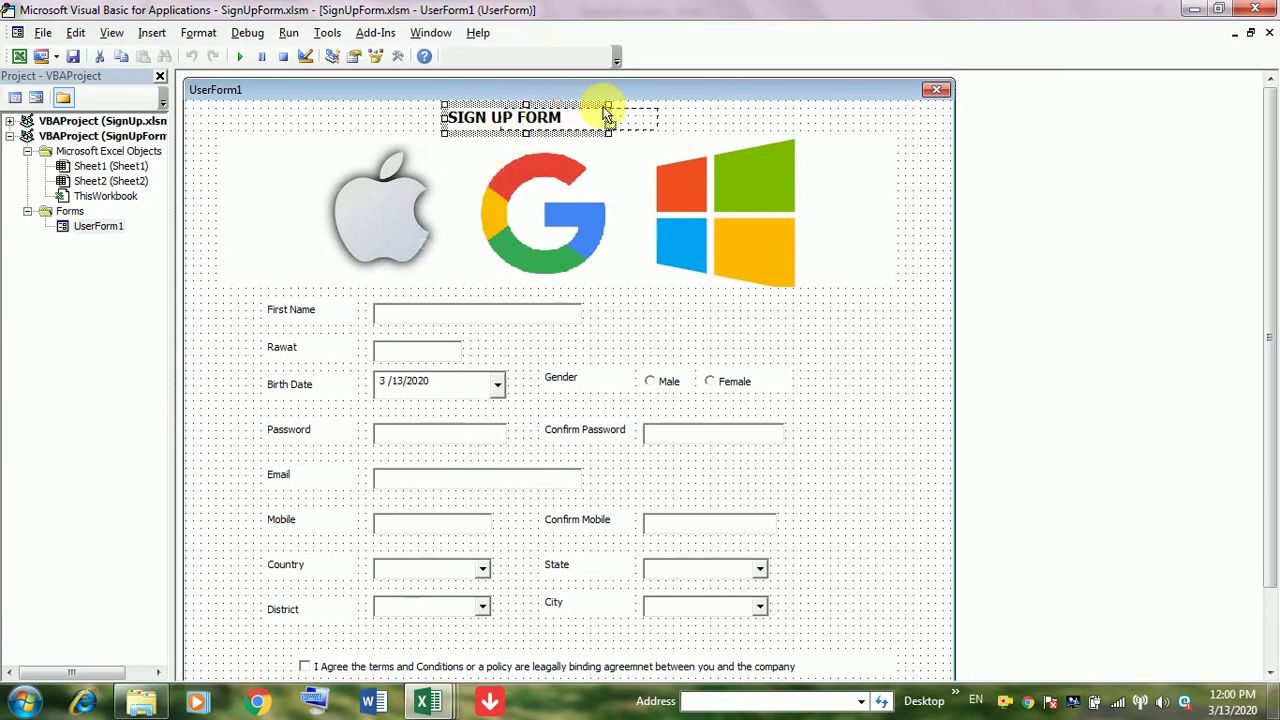
drag(608, 118, 650, 120)
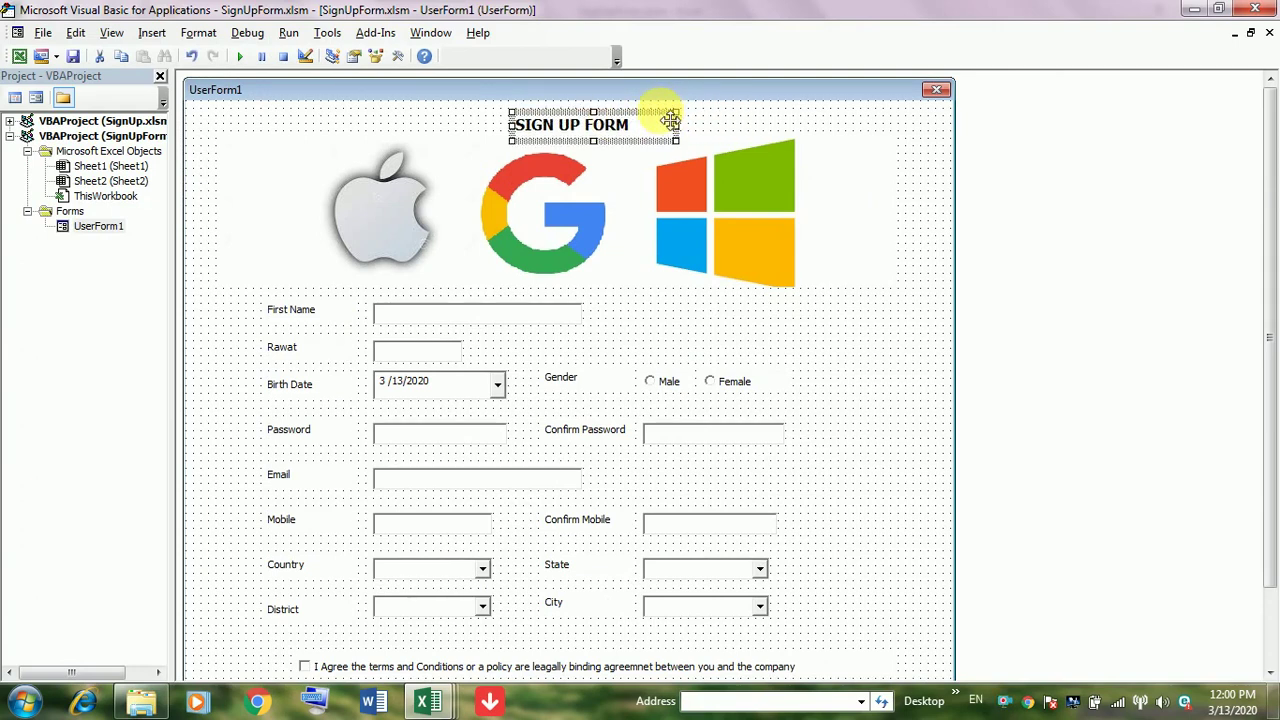
click(730, 118)
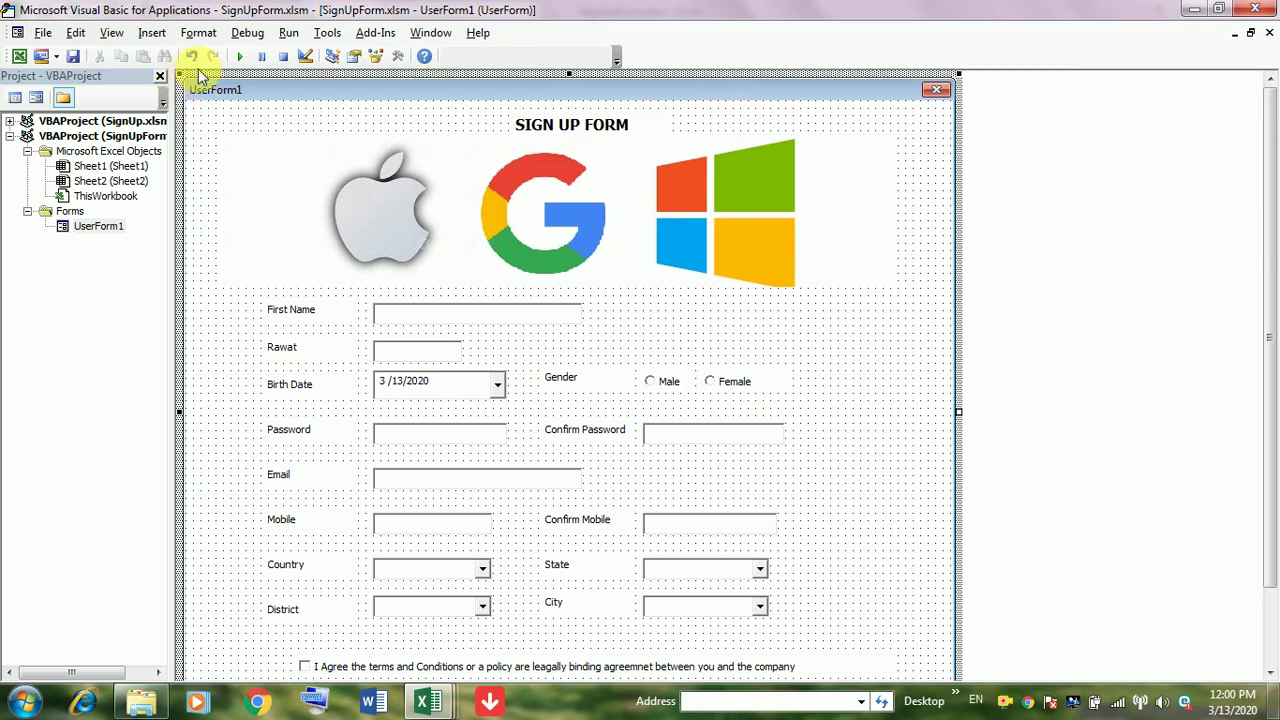
click(240, 58)
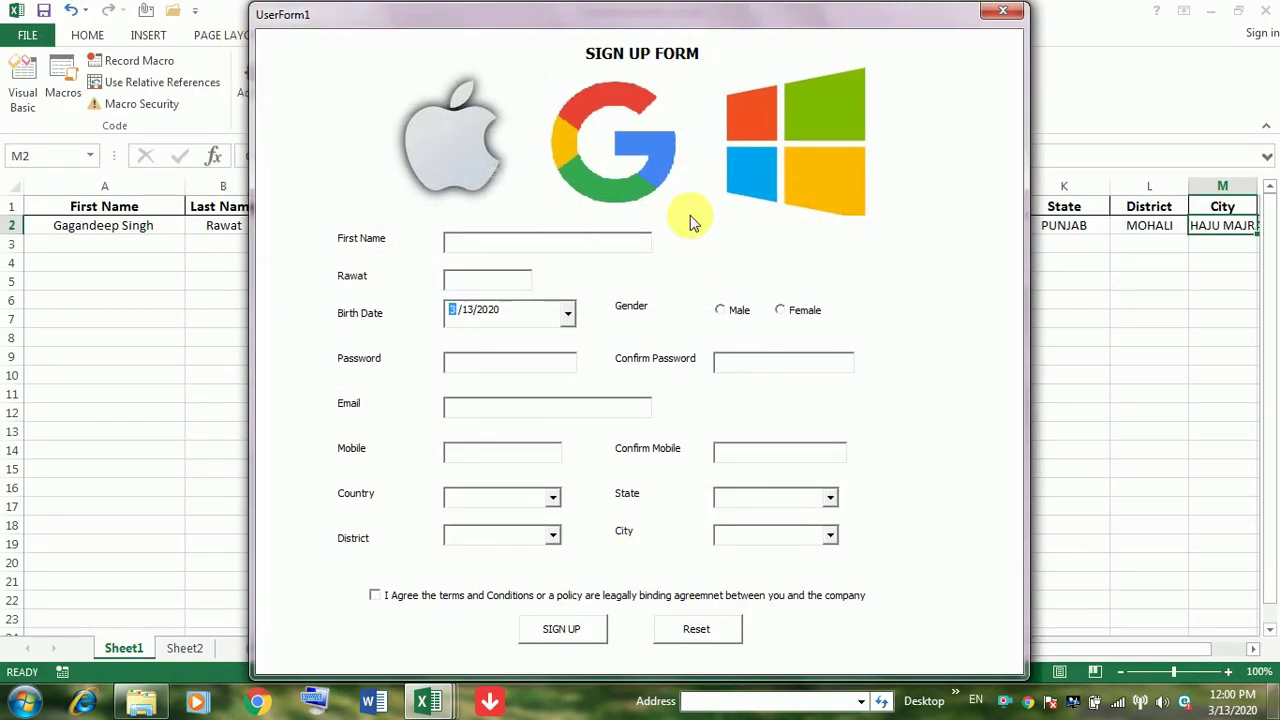